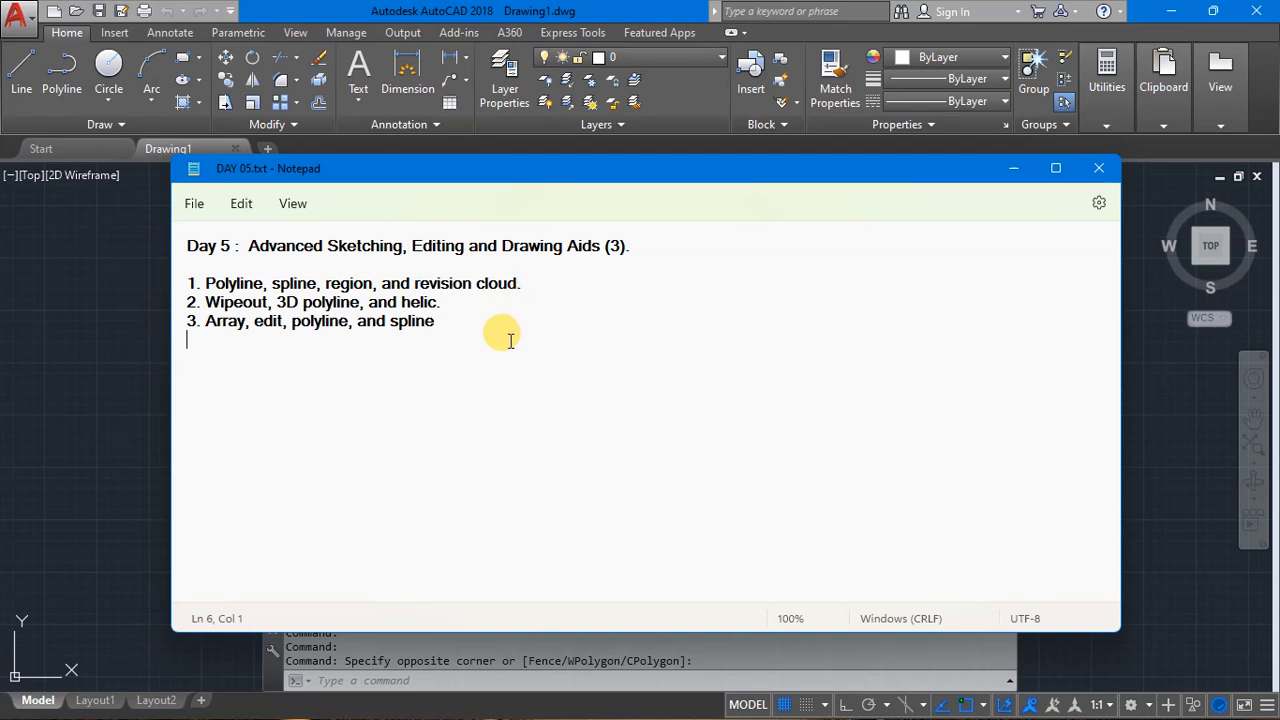
Highlight "Polyline, spline," in the Day 5 topic notes, and return to the AutoCAD drawing.
{"action": "left_click_drag", "start_coordinate": [203, 283], "coordinate": [310, 280]}
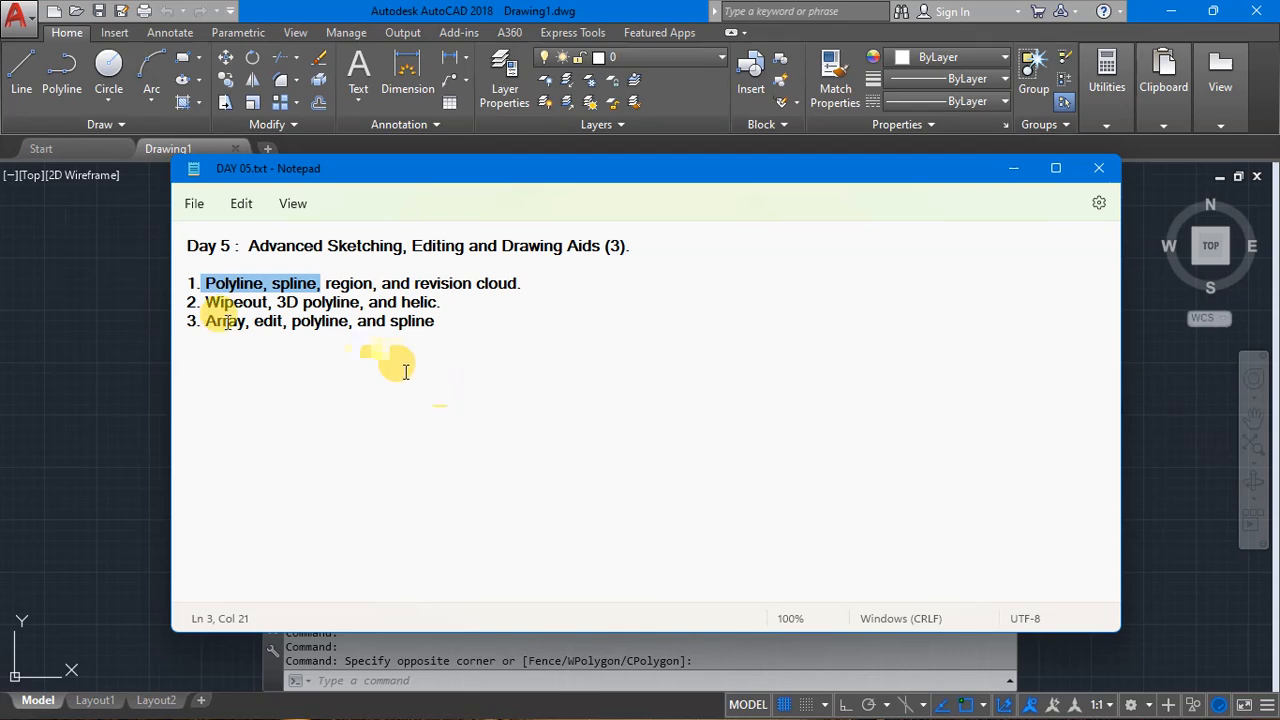
{"action": "left_click", "coordinate": [122, 279]}
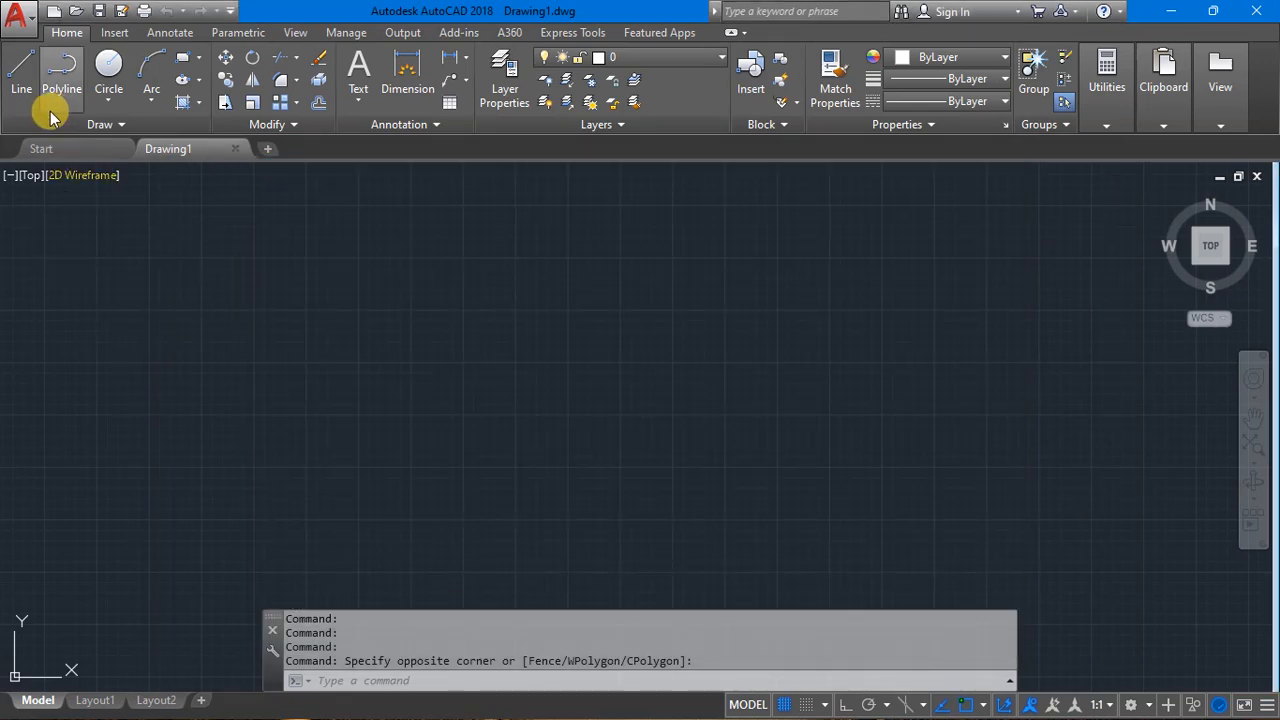
Draw an open chain of three connected line segments, nearly horizontal first, sloping down second, and ending with a short segment downward.
{"action": "left_click", "coordinate": [22, 75]}
{"action": "left_click", "coordinate": [332, 327]}
{"action": "left_click", "coordinate": [553, 318]}
{"action": "left_click", "coordinate": [784, 413]}
{"action": "left_click", "coordinate": [749, 503]}
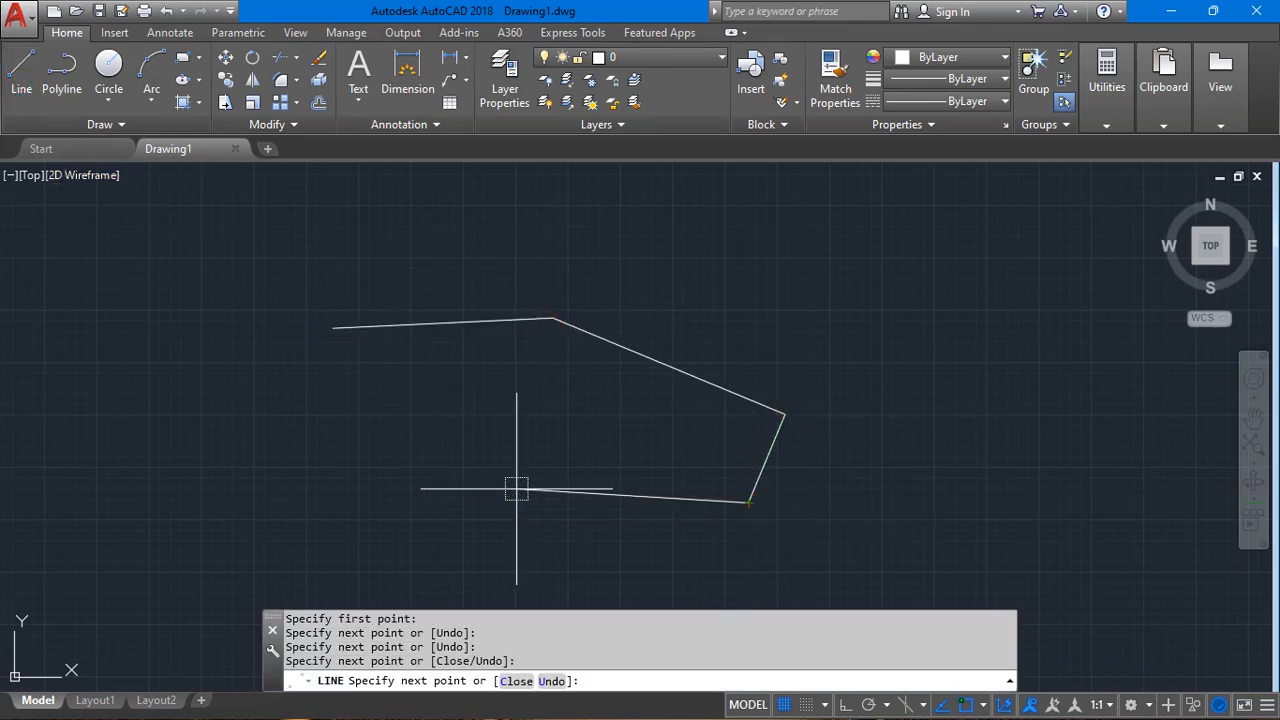
{"action": "key", "text": "Escape"}
{"action": "left_click", "coordinate": [286, 284]}
{"action": "left_click", "coordinate": [605, 394]}
{"action": "left_click", "coordinate": [535, 265]}
{"action": "left_click", "coordinate": [875, 445]}
{"action": "left_click", "coordinate": [748, 322]}
{"action": "left_click", "coordinate": [891, 534]}
{"action": "key", "text": "Escape"}
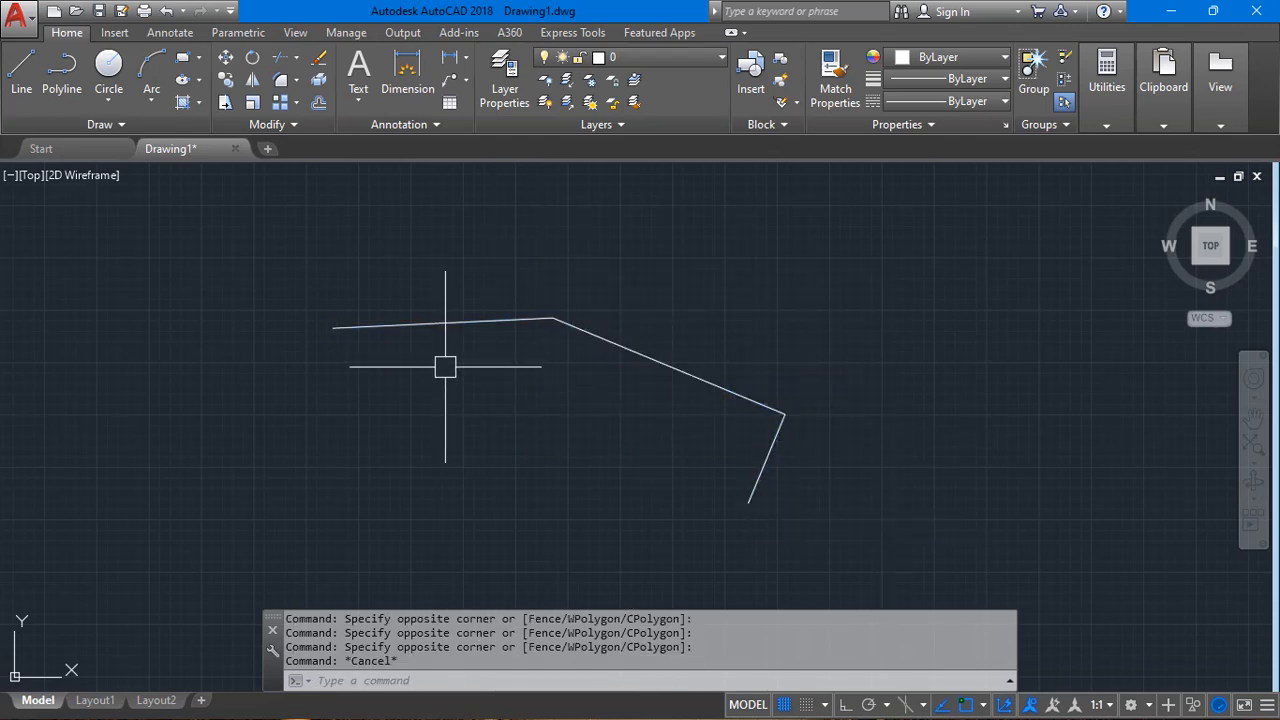
Draw a fit-point spline through the four vertices of the line chain, ending at a fifth point beyond the chain's lower end.
{"action": "left_click", "coordinate": [42, 126]}
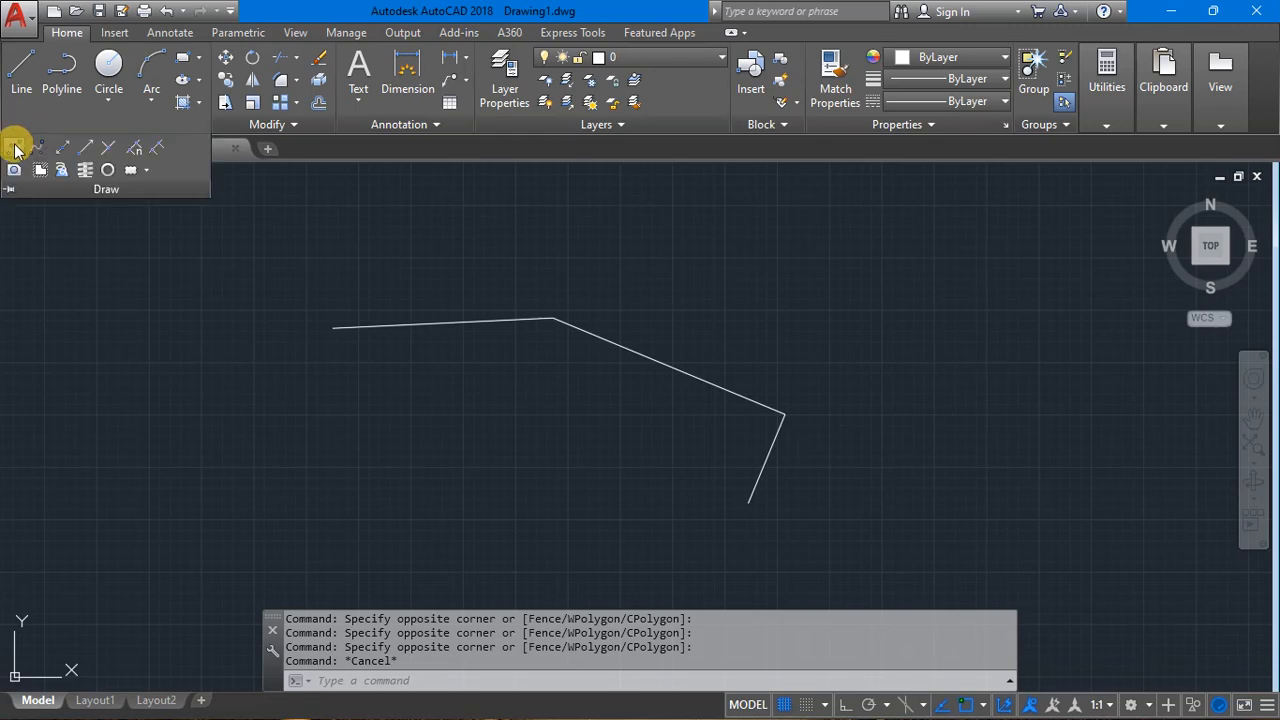
{"action": "key", "text": "Escape"}
{"action": "type", "text": "s"}
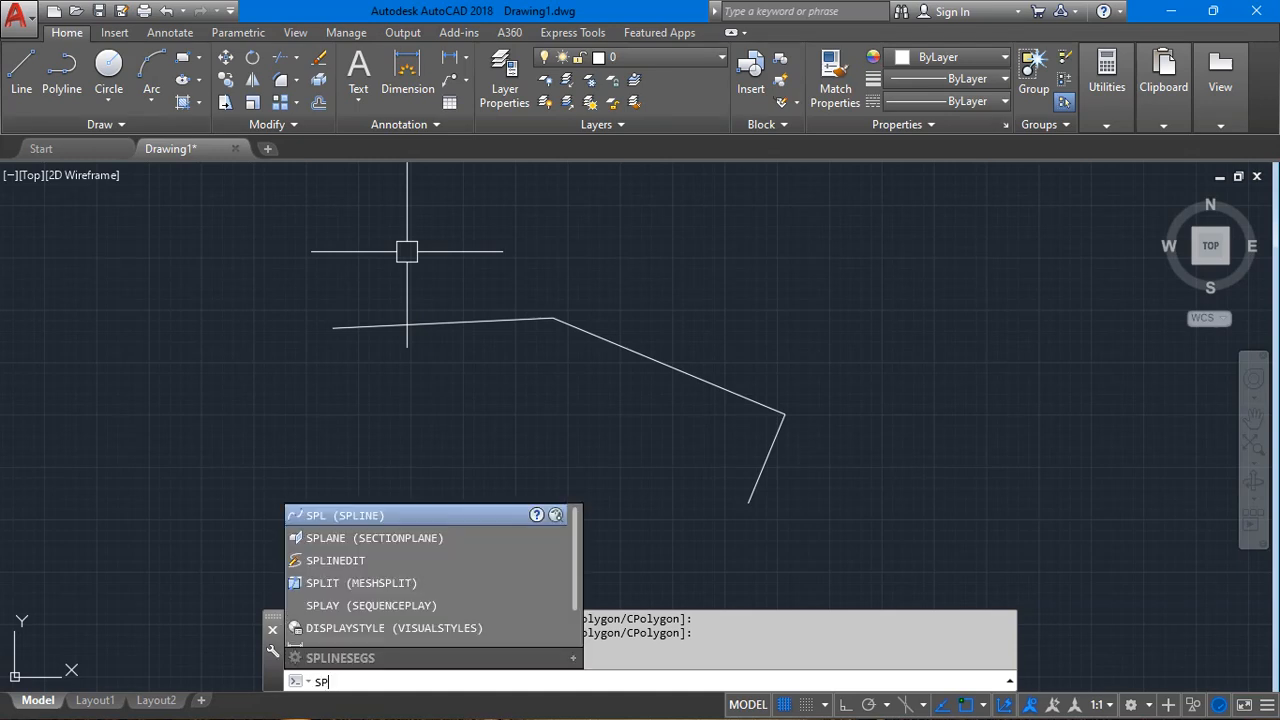
{"action": "key", "text": "BackSpace"}
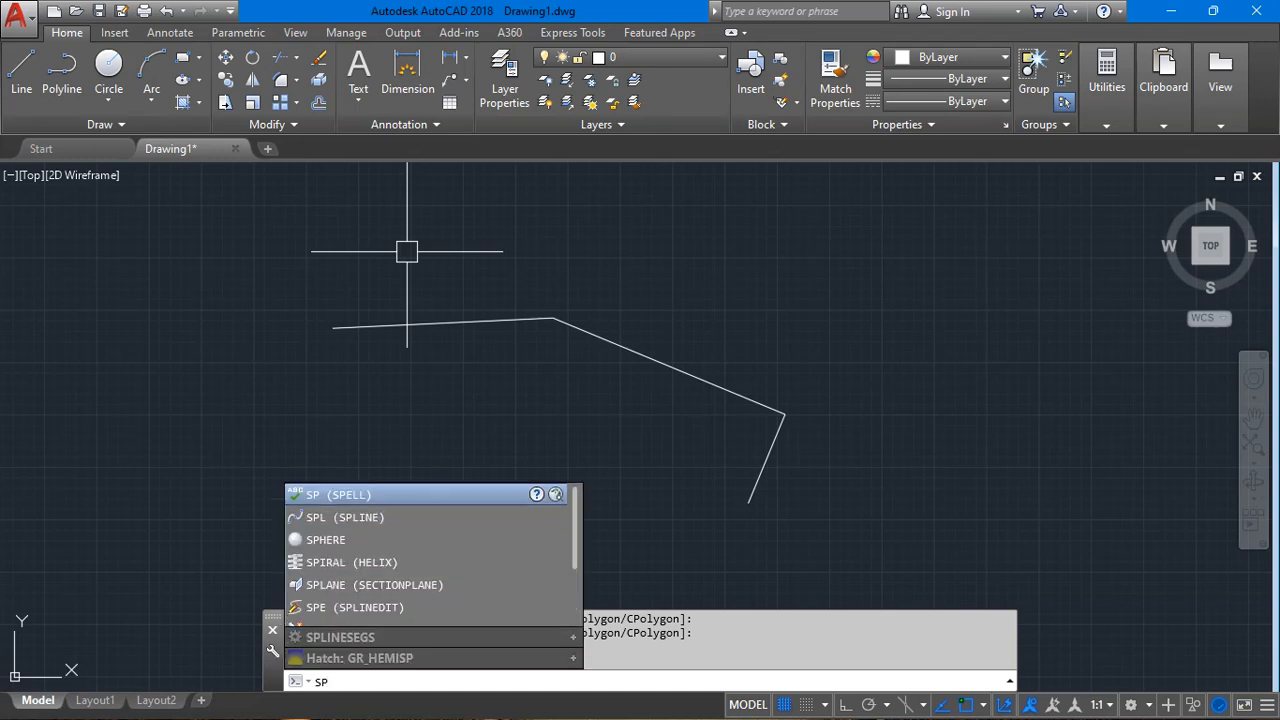
{"action": "left_click", "coordinate": [354, 521]}
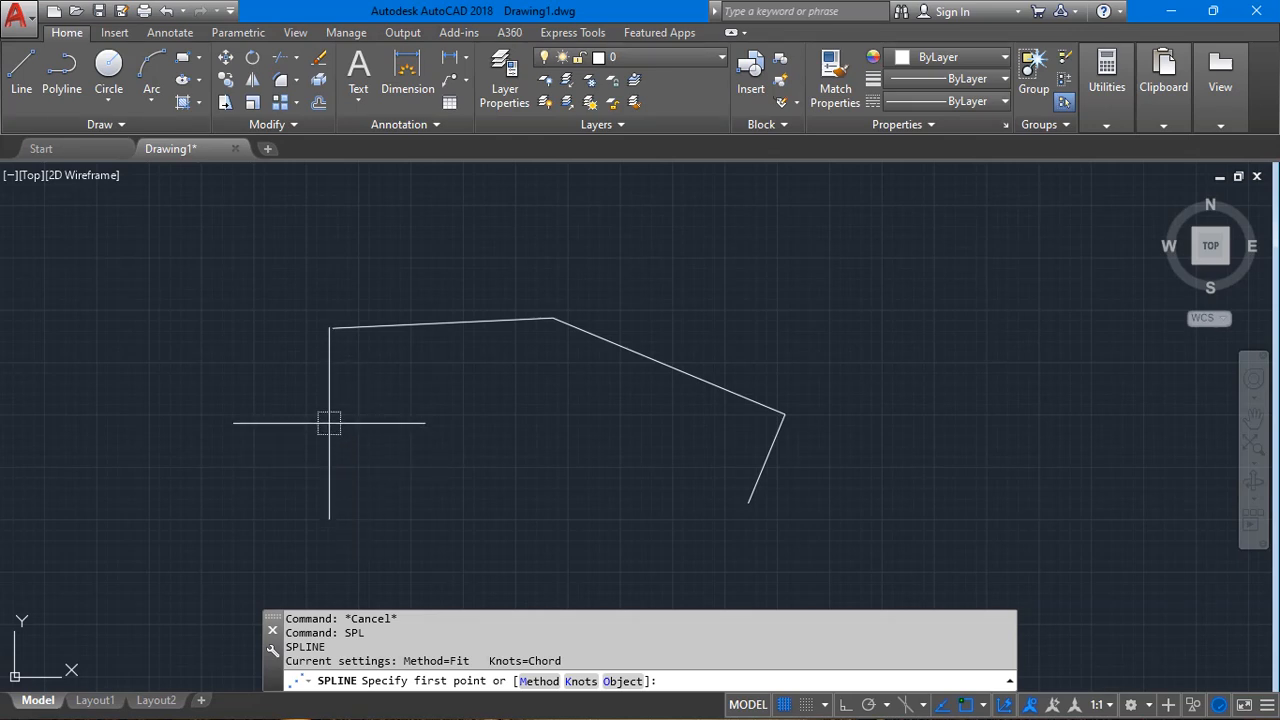
{"action": "left_click", "coordinate": [327, 327]}
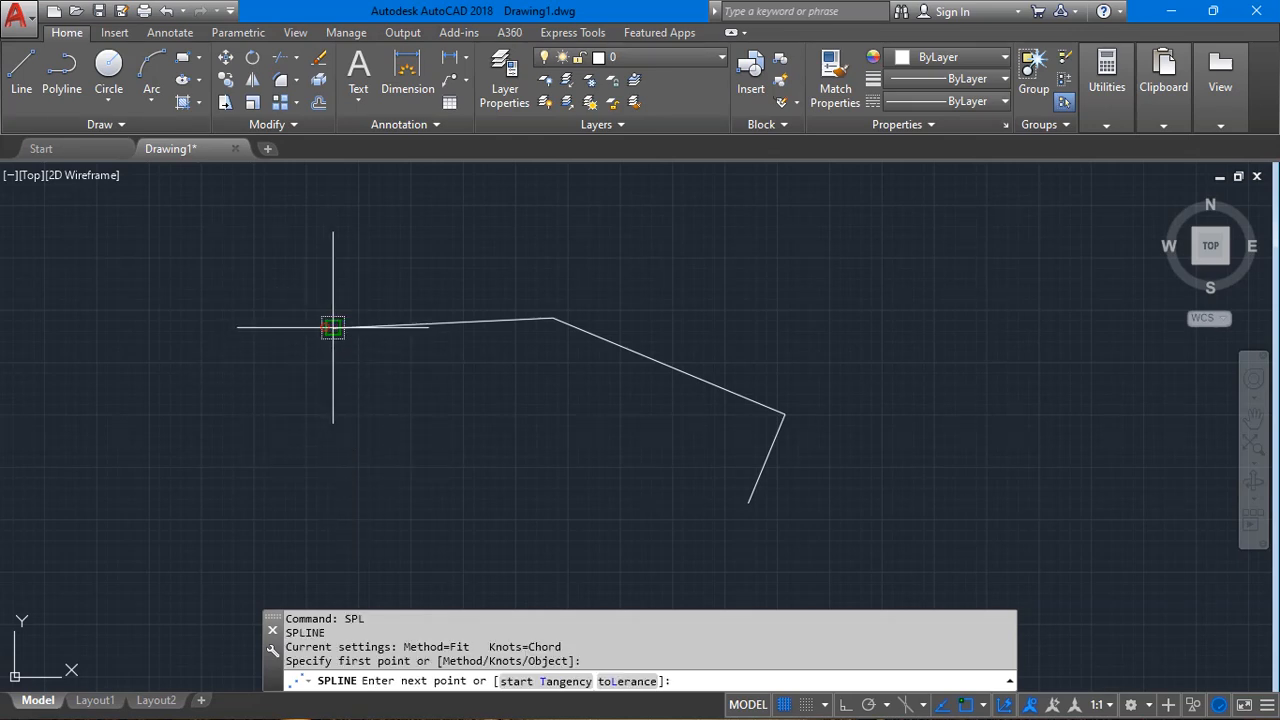
{"action": "left_click", "coordinate": [553, 318]}
{"action": "left_click", "coordinate": [781, 410]}
{"action": "left_click", "coordinate": [748, 500]}
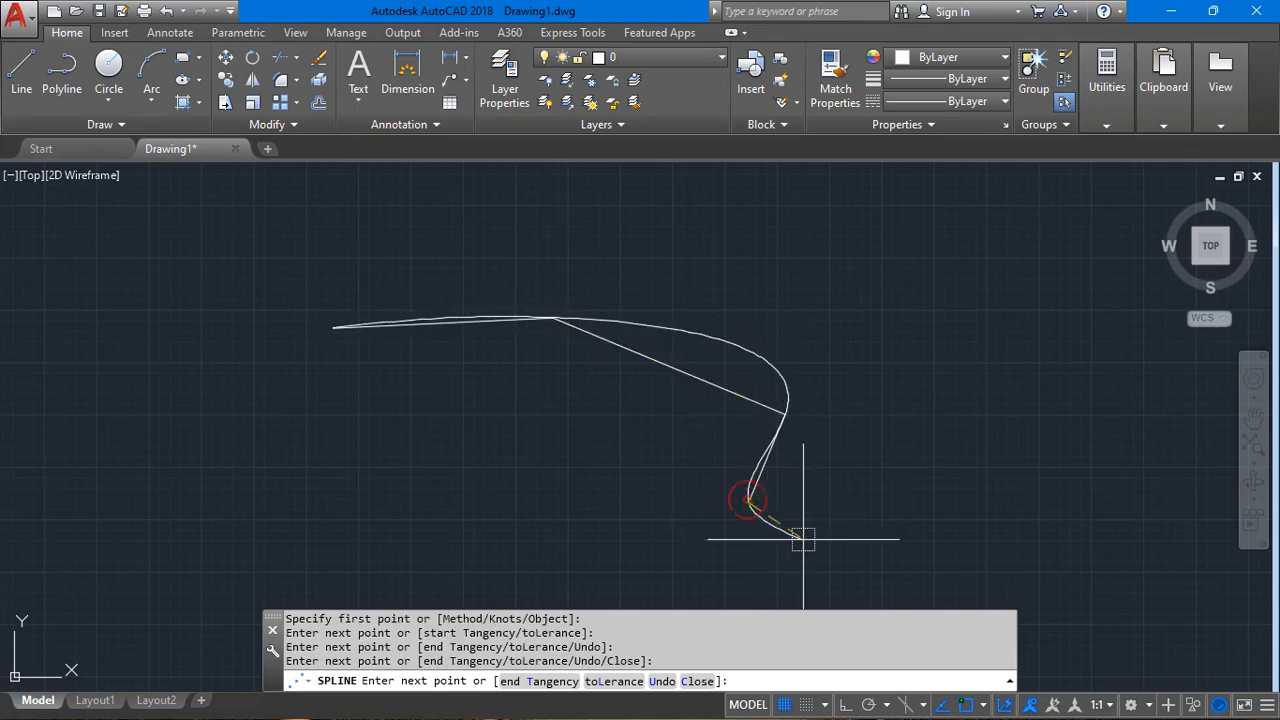
{"action": "left_click", "coordinate": [840, 541]}
{"action": "key", "text": "Return"}
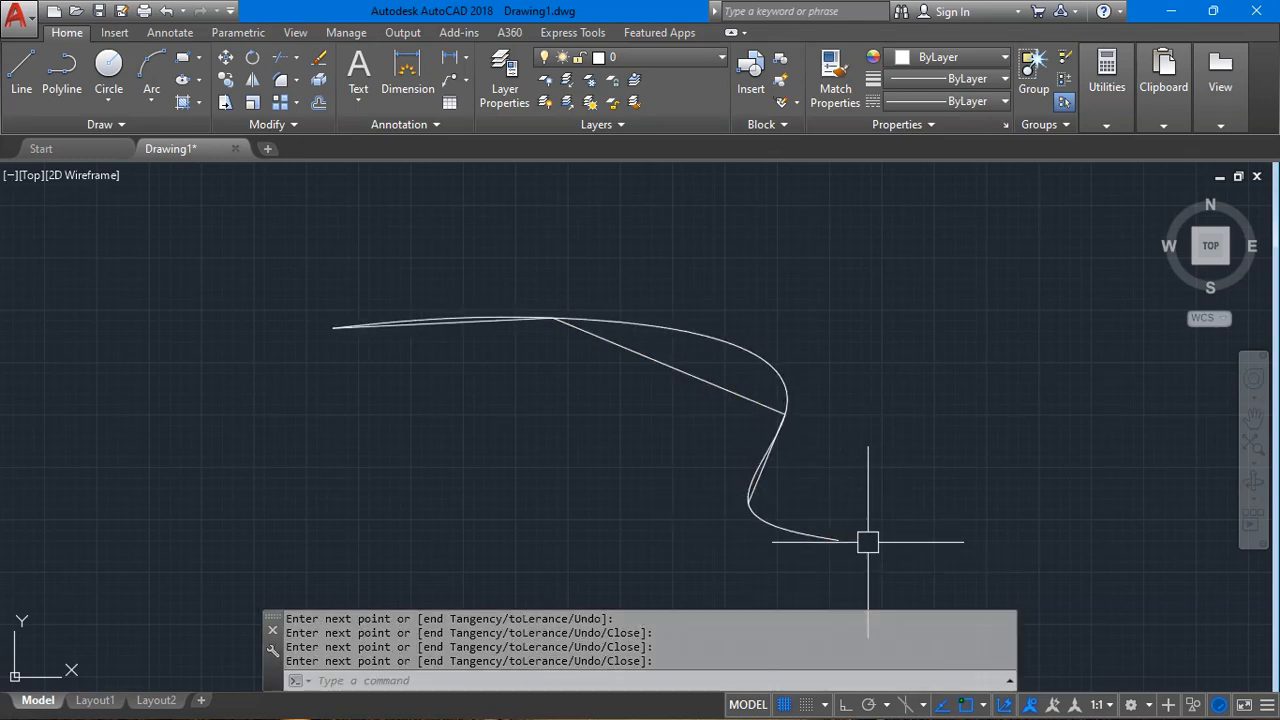
Try reshaping the spline by stretching its second and third fit points outward, and undo both grip edits.
{"action": "left_click", "coordinate": [735, 344]}
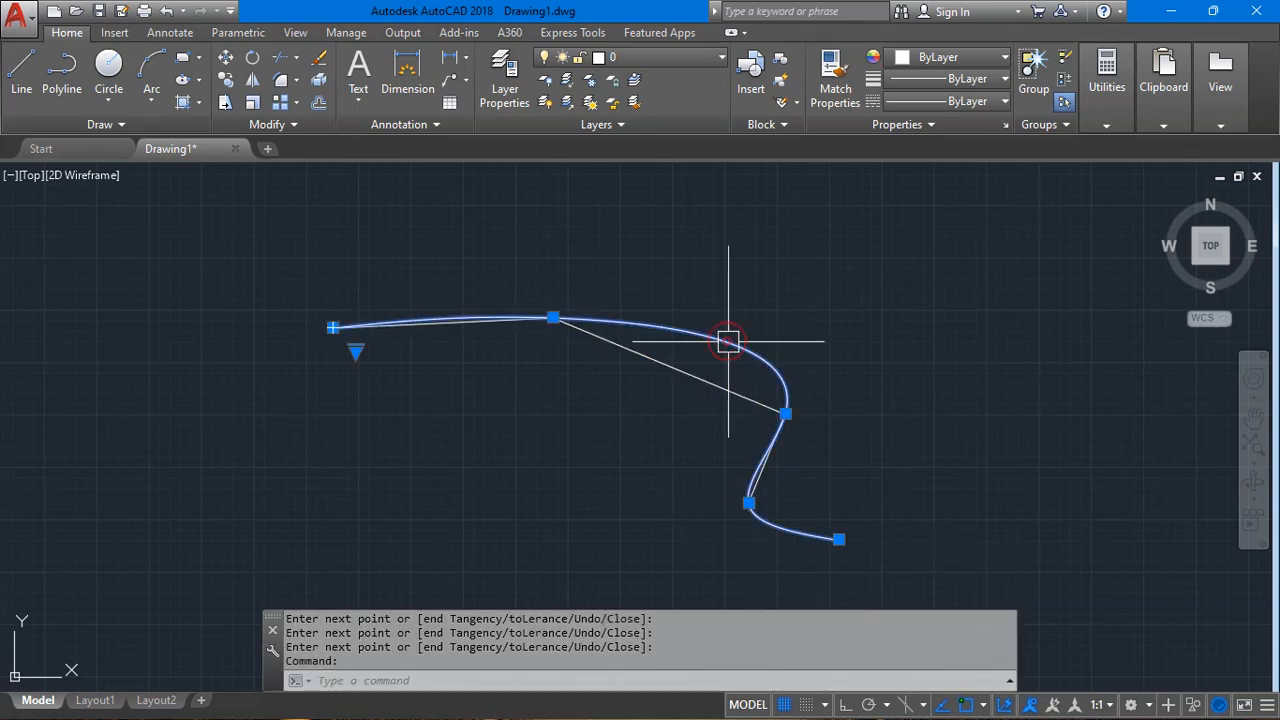
{"action": "left_click", "coordinate": [553, 316]}
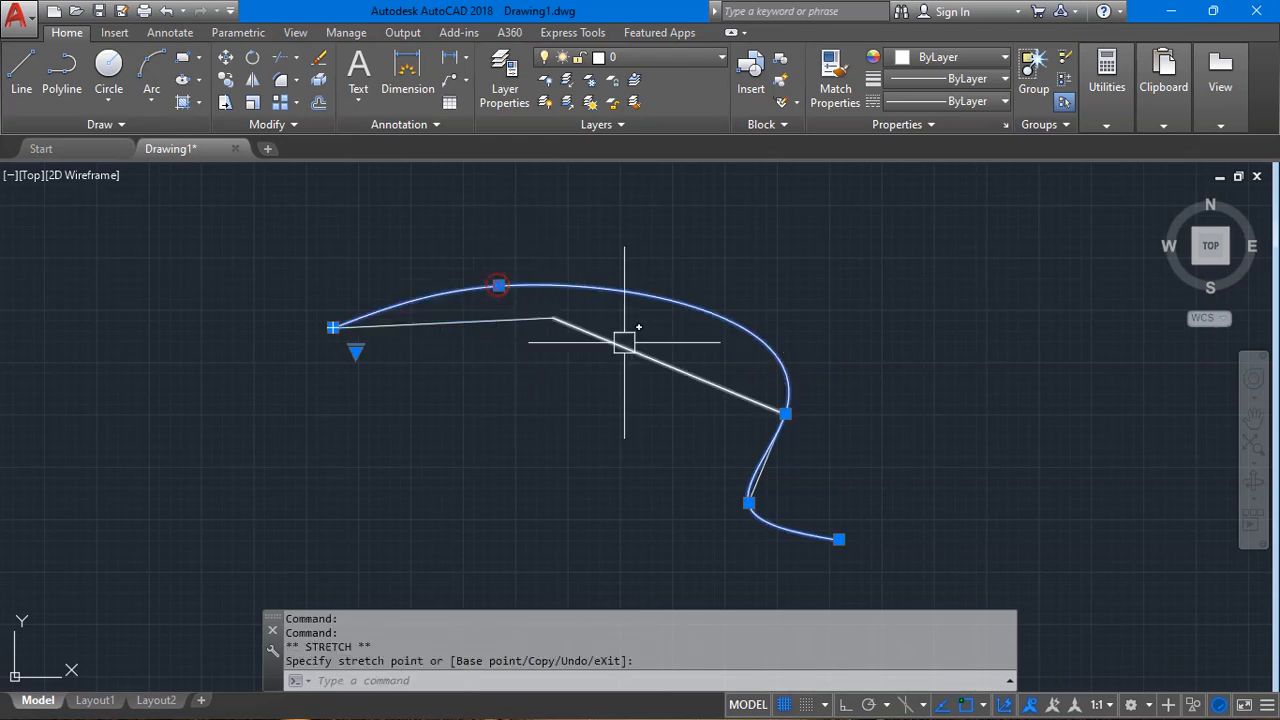
{"action": "left_click", "coordinate": [796, 411]}
{"action": "left_click", "coordinate": [785, 414]}
{"action": "left_click", "coordinate": [881, 352]}
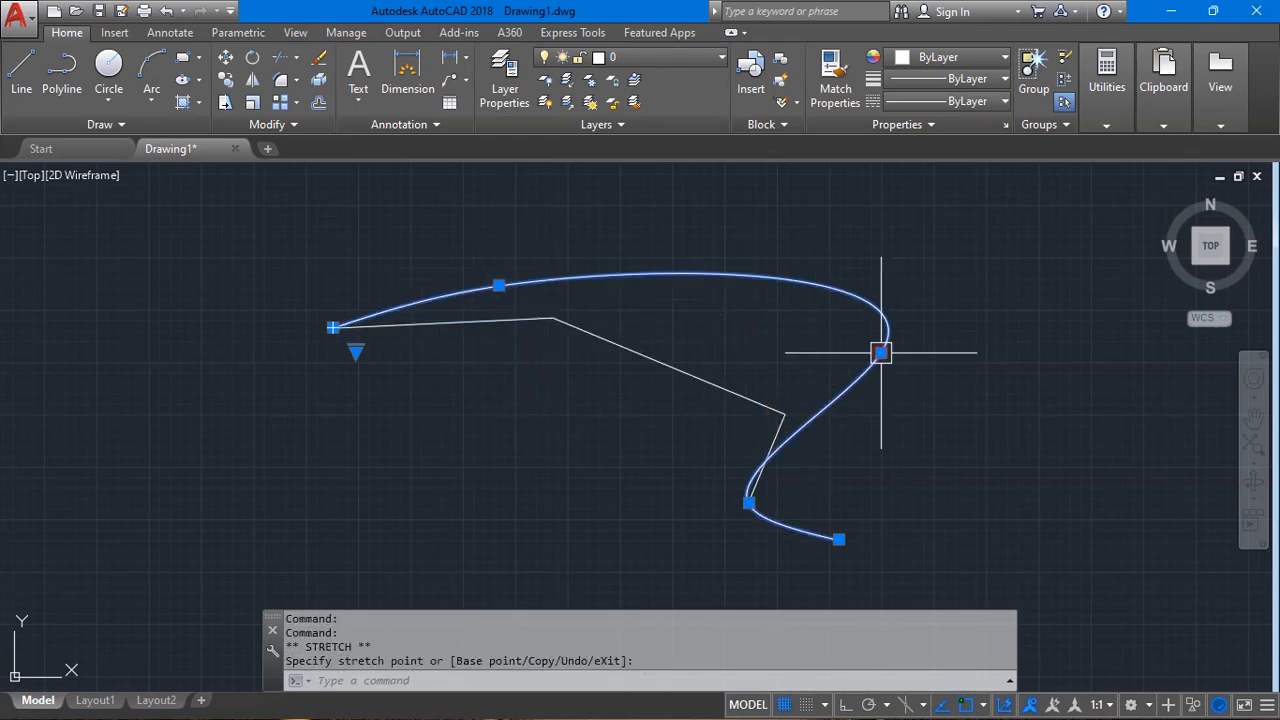
{"action": "key", "text": "ctrl+z"}
{"action": "key", "text": "ctrl+z"}
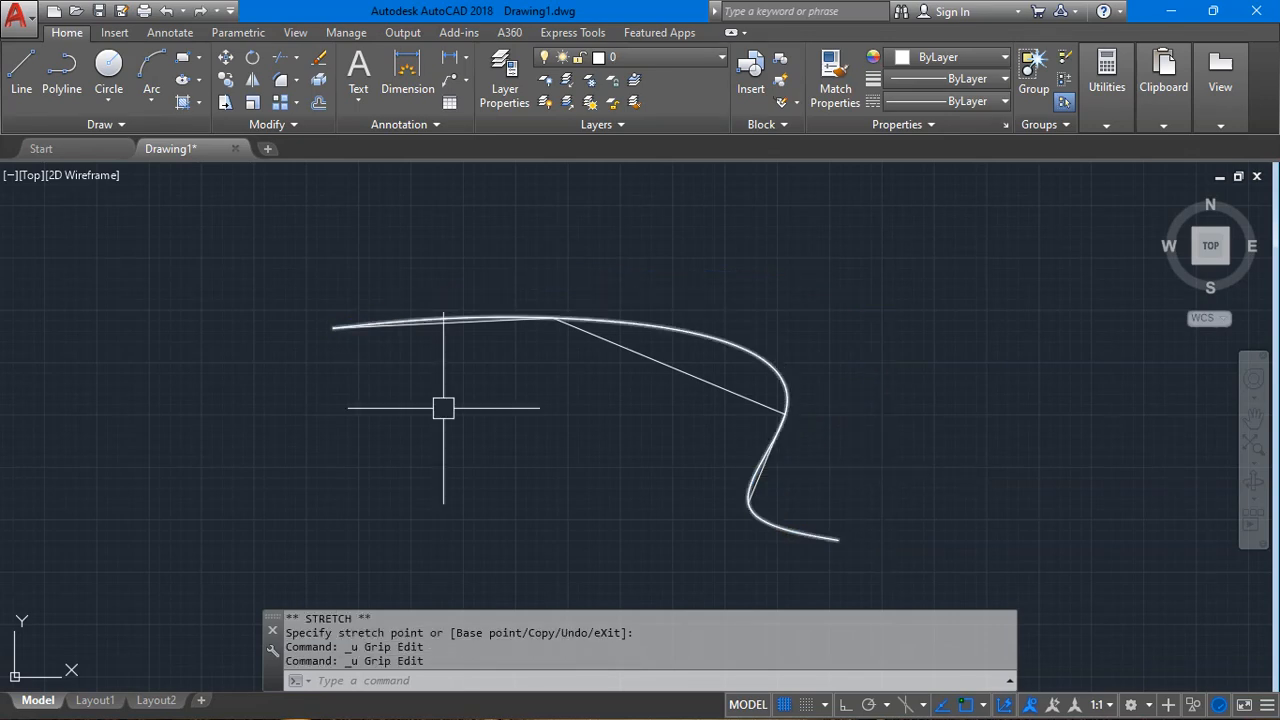
Draw an open control-vertex (CV) spline with eight control points beside the existing curve, looping around and back toward the X axis.
{"action": "left_click", "coordinate": [63, 125]}
{"action": "left_click", "coordinate": [35, 148]}
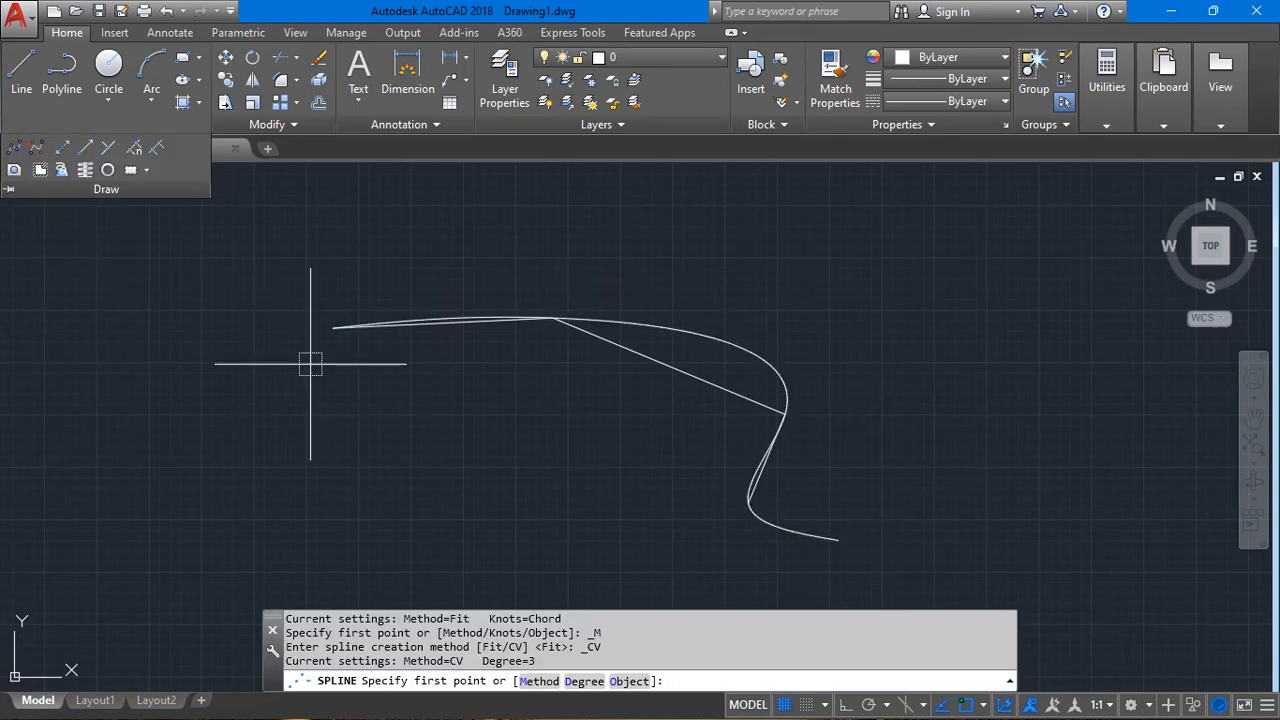
{"action": "scroll", "coordinate": [367, 433], "scroll_direction": "down", "scroll_amount": 2}
{"action": "middle_click_drag", "start_coordinate": [513, 417], "coordinate": [437, 336]}
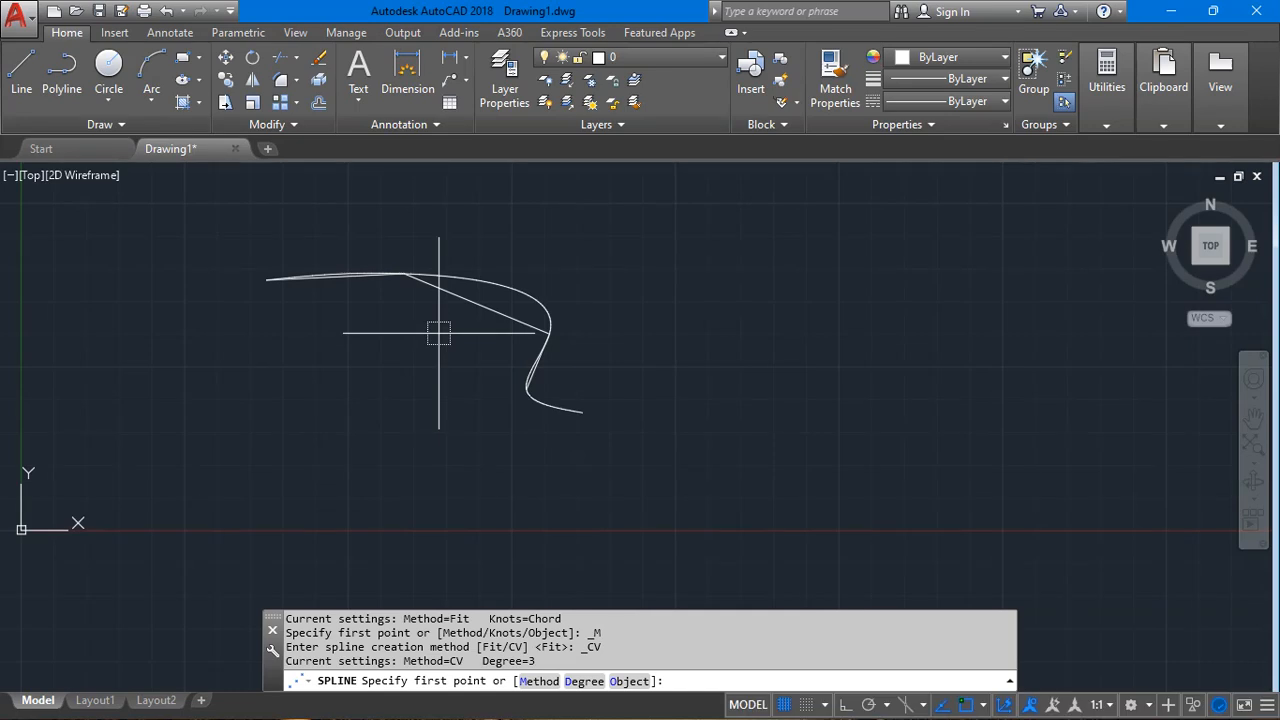
{"action": "left_click", "coordinate": [691, 294]}
{"action": "left_click", "coordinate": [797, 277]}
{"action": "left_click", "coordinate": [946, 343]}
{"action": "left_click", "coordinate": [976, 476]}
{"action": "left_click", "coordinate": [838, 550]}
{"action": "left_click", "coordinate": [726, 425]}
{"action": "left_click", "coordinate": [625, 509]}
{"action": "left_click", "coordinate": [650, 529]}
{"action": "key", "text": "Return"}
Try reshaping the CV spline by stretching its second control vertex up and outward, and undo the grip edit.
{"action": "left_click", "coordinate": [886, 309]}
{"action": "left_click", "coordinate": [810, 290]}
{"action": "left_click", "coordinate": [797, 278]}
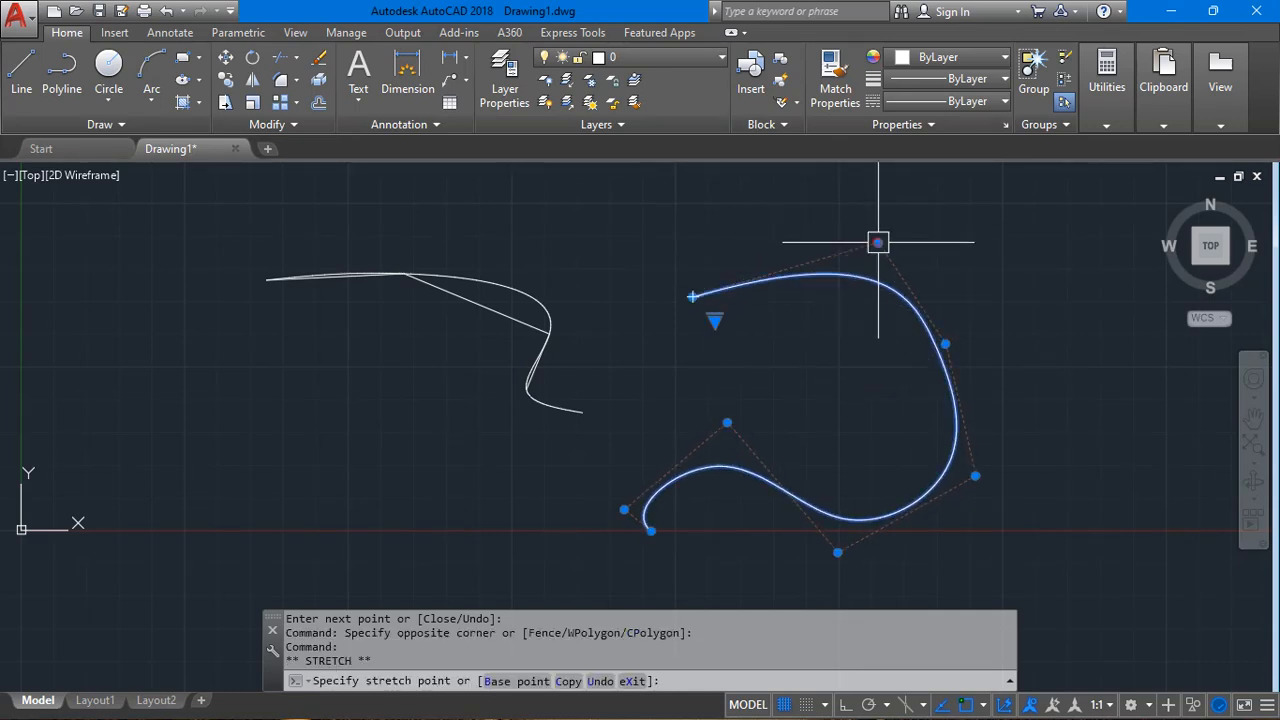
{"action": "left_click", "coordinate": [877, 243]}
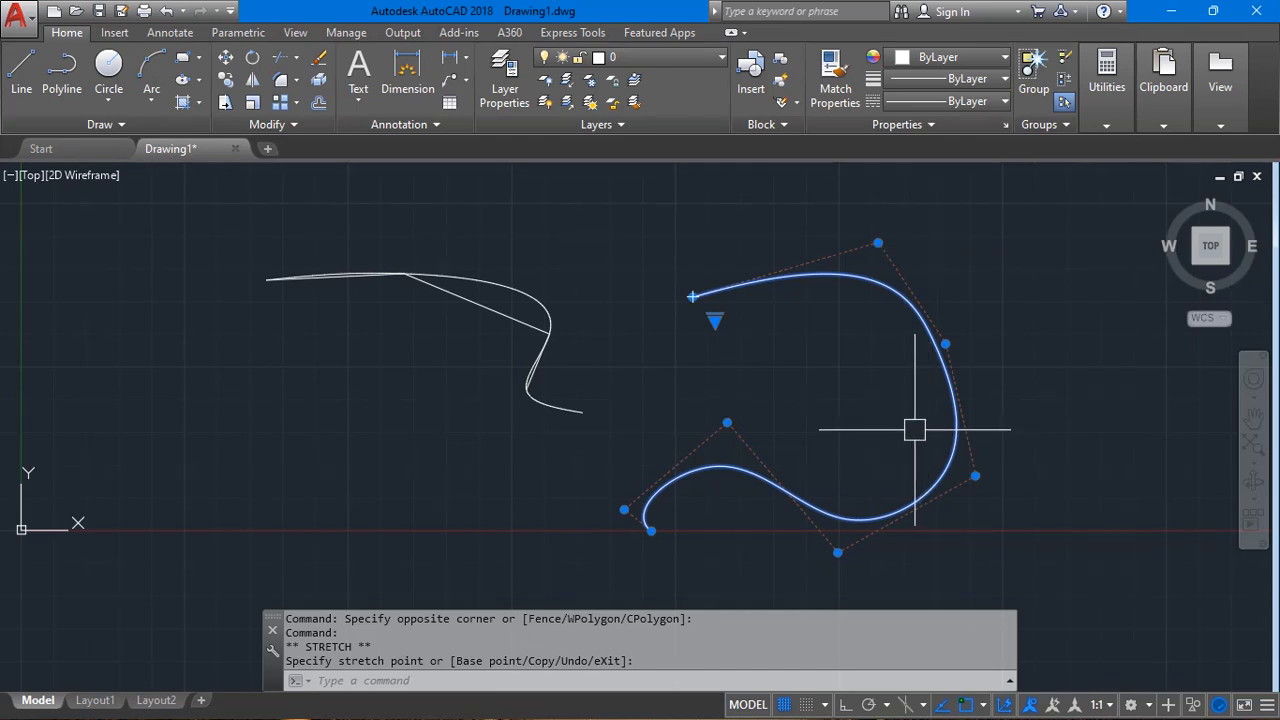
{"action": "key", "text": "ctrl+z"}
Erase the CV spline, the fit-point spline and the three line segments to clear the drawing.
{"action": "left_click", "coordinate": [794, 277]}
{"action": "left_click", "coordinate": [691, 349]}
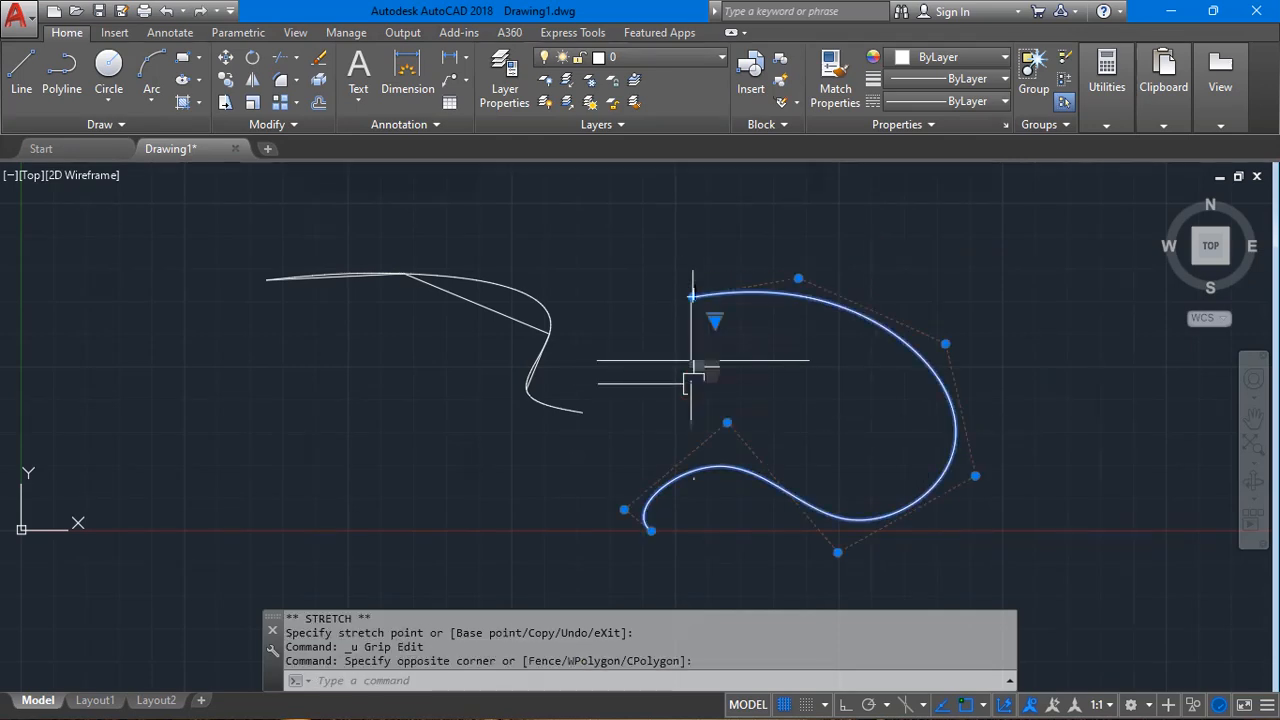
{"action": "key", "text": "Delete"}
{"action": "left_click", "coordinate": [531, 288]}
{"action": "key", "text": "Delete"}
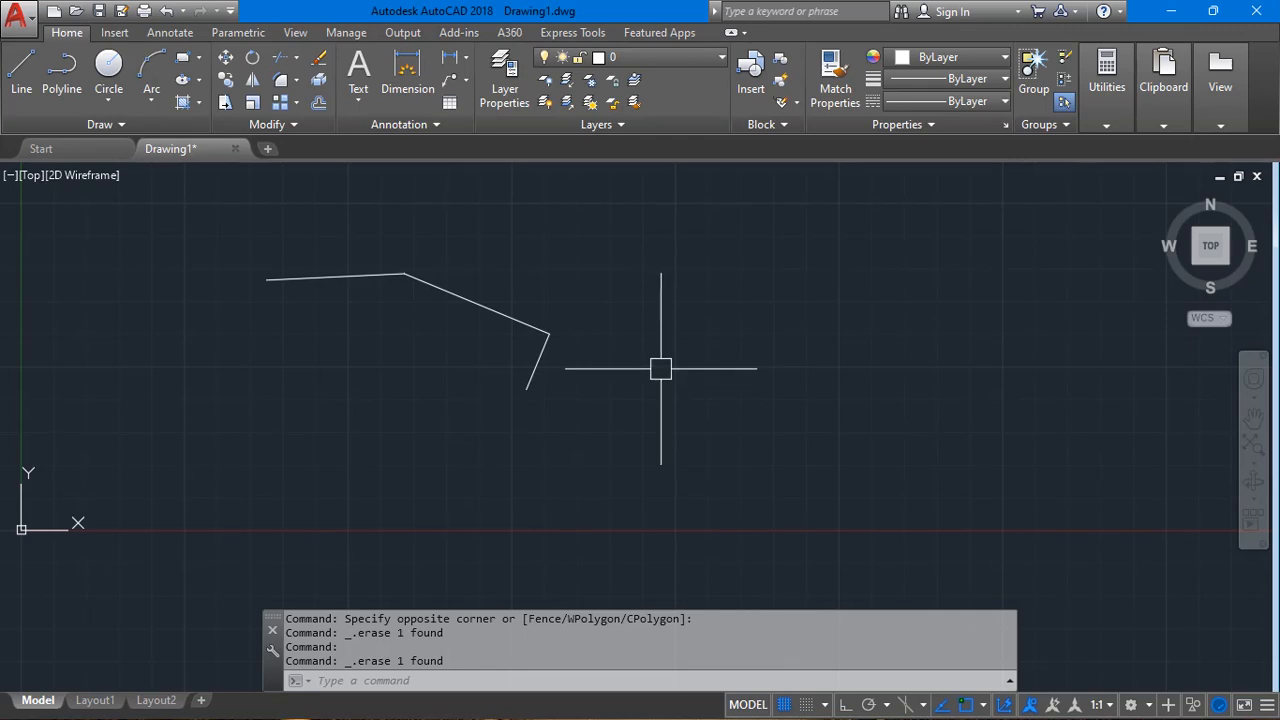
{"action": "left_click", "coordinate": [234, 234]}
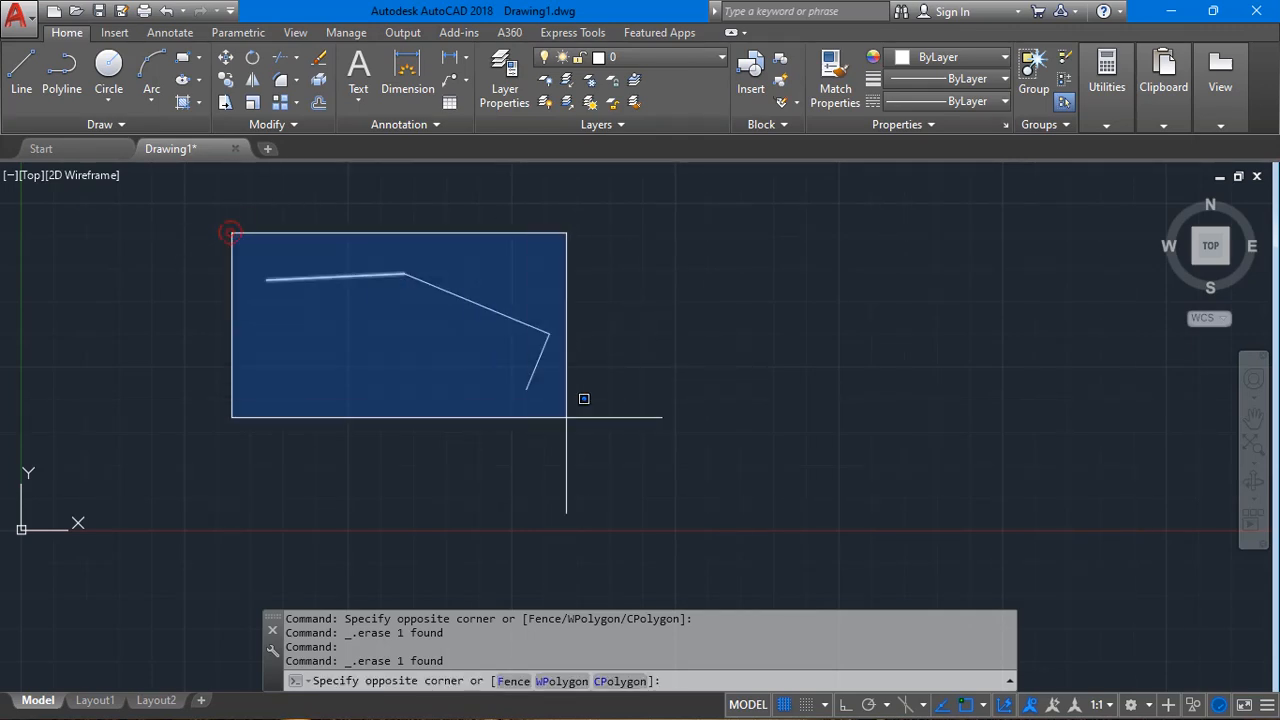
{"action": "left_click", "coordinate": [651, 429]}
{"action": "key", "text": "Delete"}
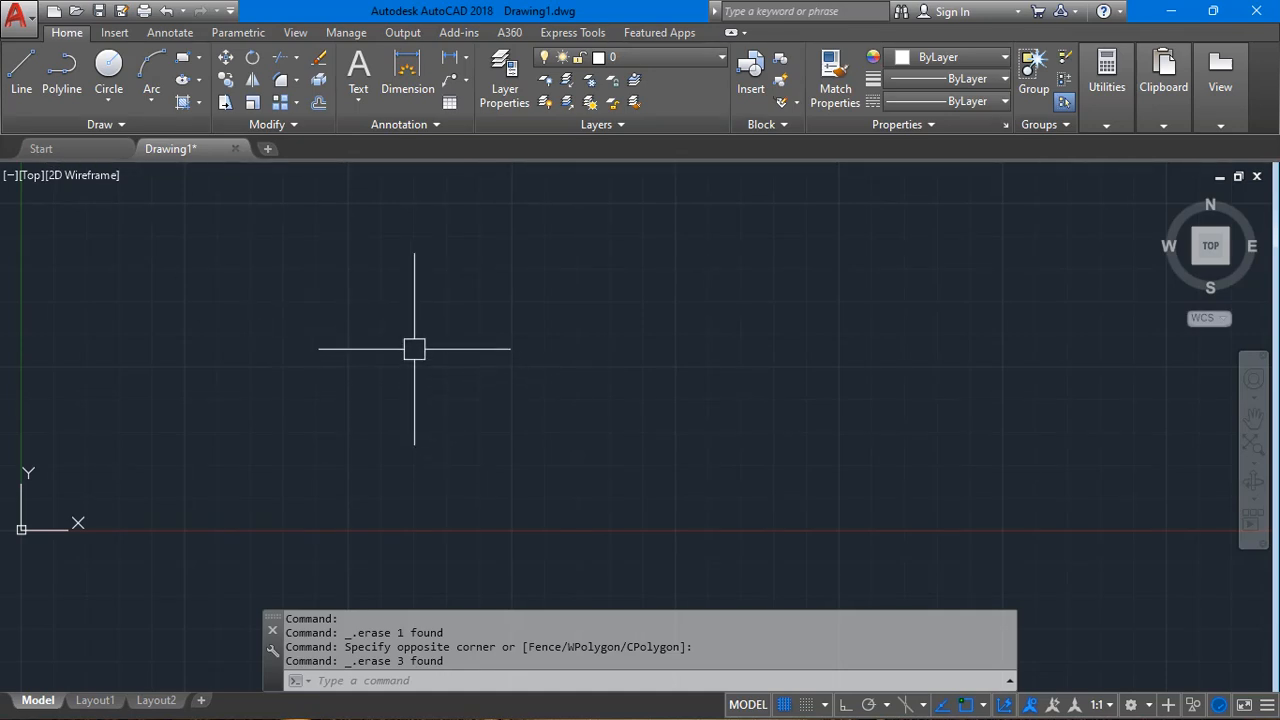
Draw a rectangle from two opposite corners in the middle of the empty drawing area.
{"action": "left_click", "coordinate": [183, 57]}
{"action": "left_click", "coordinate": [544, 298]}
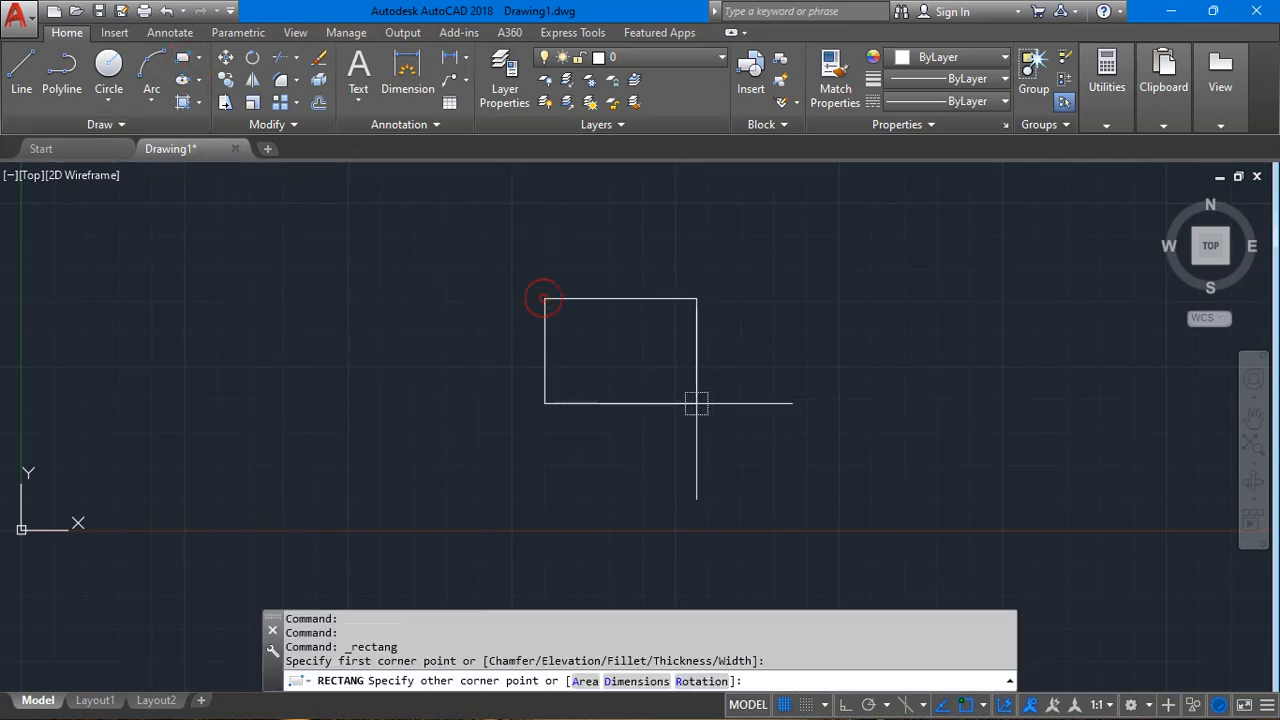
{"action": "left_click", "coordinate": [822, 459]}
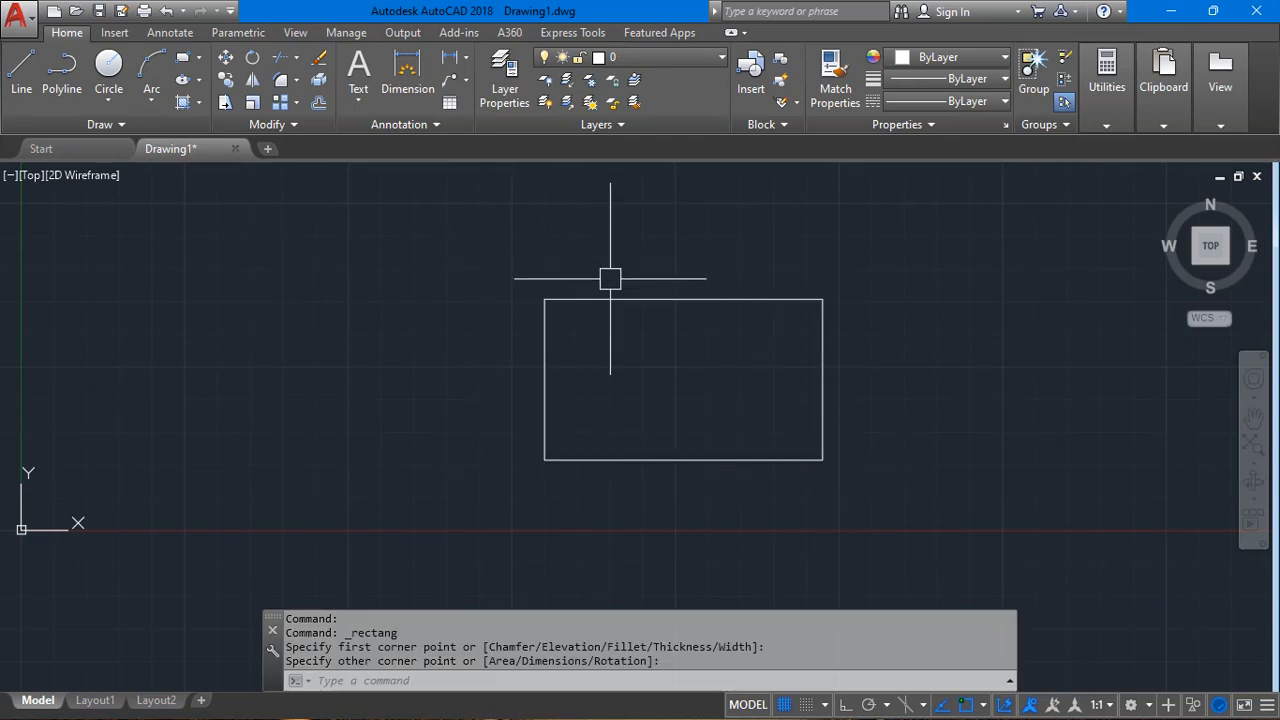
Check the next topic in the Day 5 notes, and inspect how the rectangle is selected in AutoCAD.
{"action": "key", "text": "alt+Tab"}
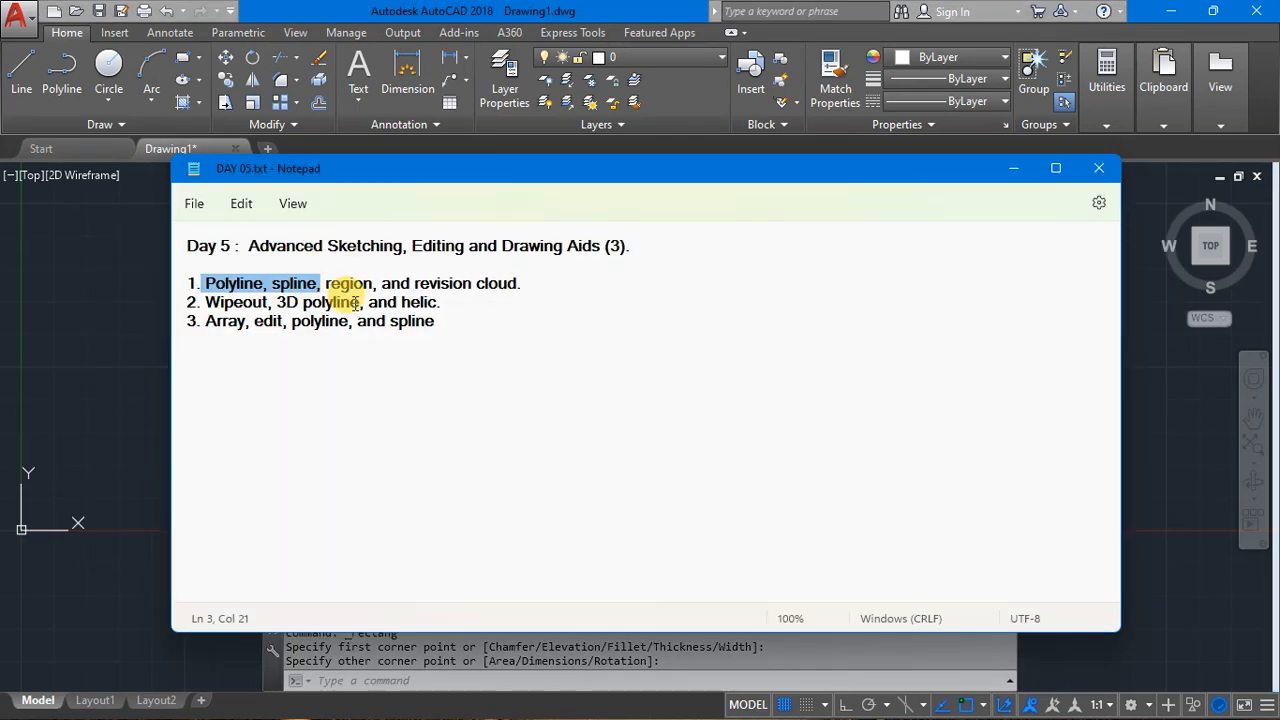
{"action": "left_click", "coordinate": [83, 268]}
{"action": "left_click", "coordinate": [661, 299]}
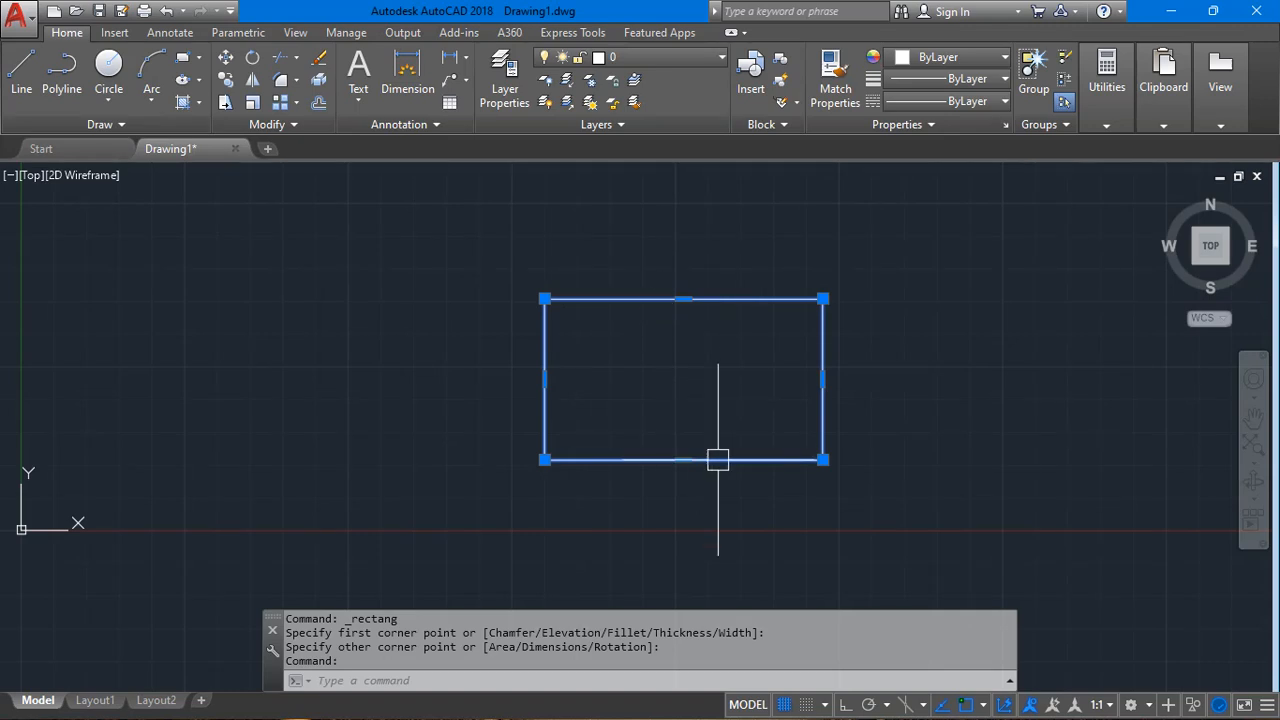
{"action": "key", "text": "Escape"}
Draw a circle centred on the rectangle's geometric centre and fully inside its edges.
{"action": "left_click", "coordinate": [109, 65]}
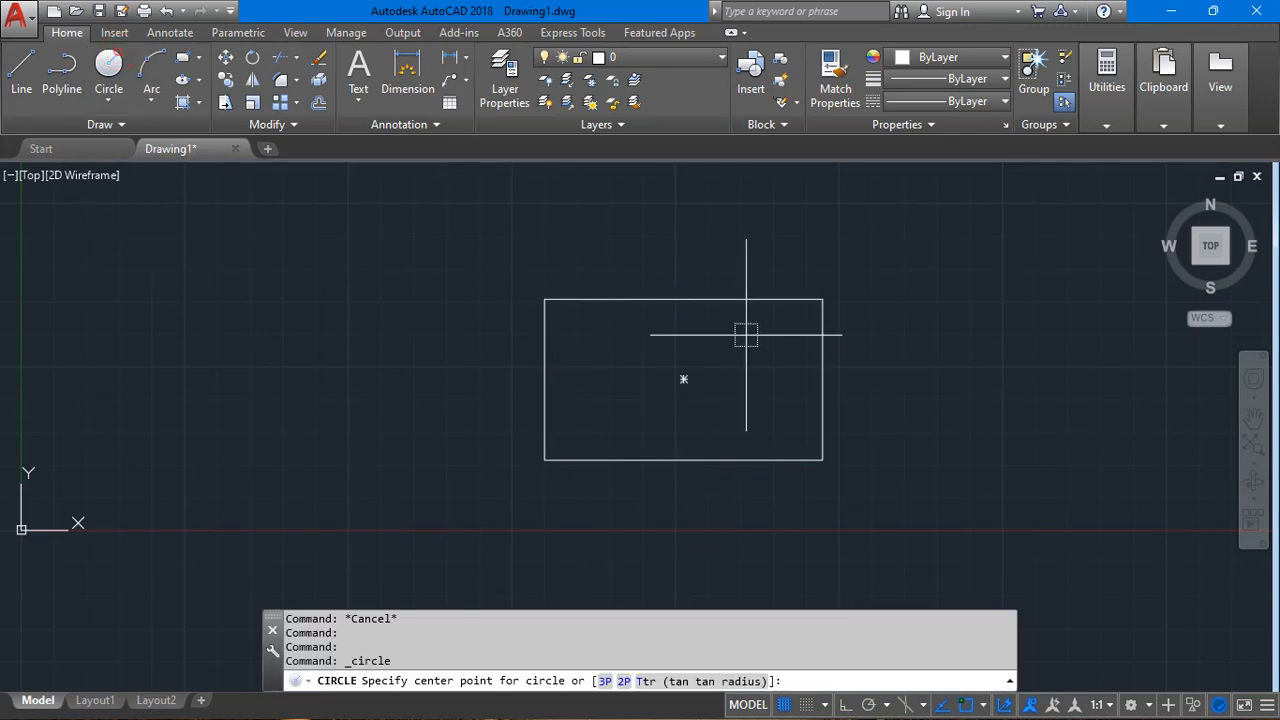
{"action": "left_click", "coordinate": [683, 379]}
{"action": "left_click", "coordinate": [652, 423]}
{"action": "key", "text": "Escape"}
{"action": "left_click", "coordinate": [873, 299]}
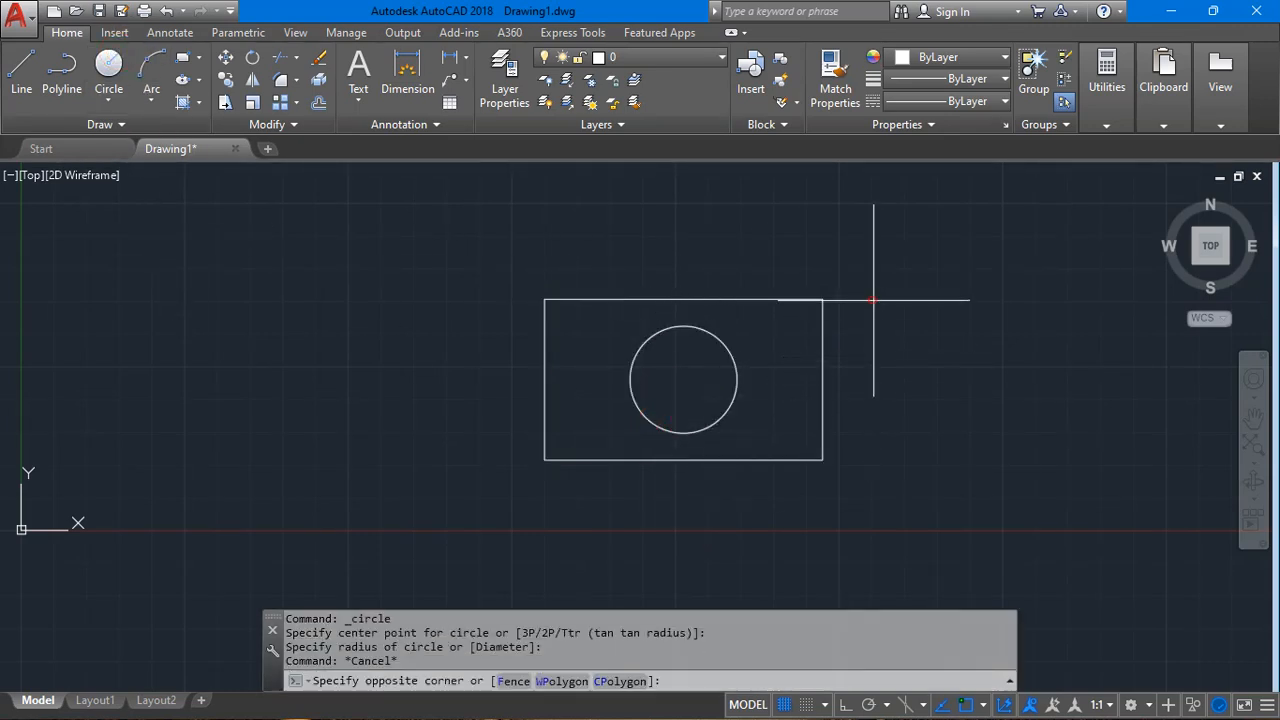
{"action": "left_click", "coordinate": [729, 366]}
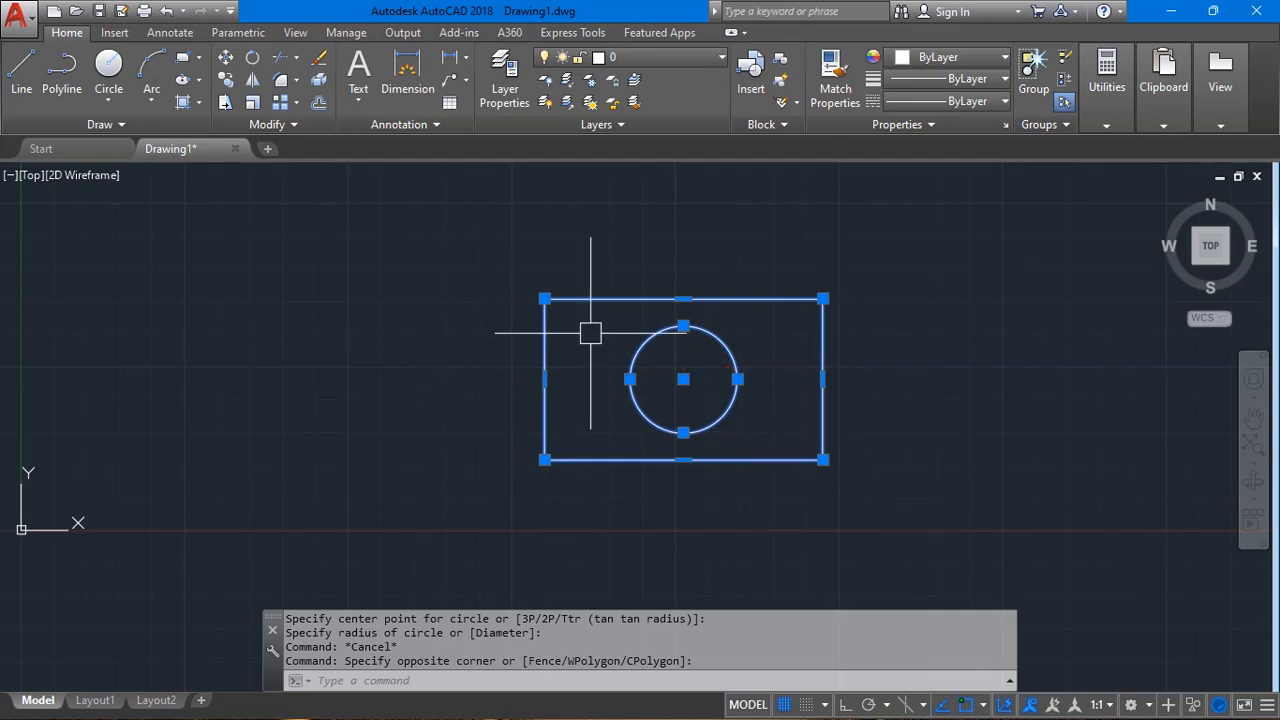
{"action": "key", "text": "Escape"}
{"action": "type", "text": "re"}
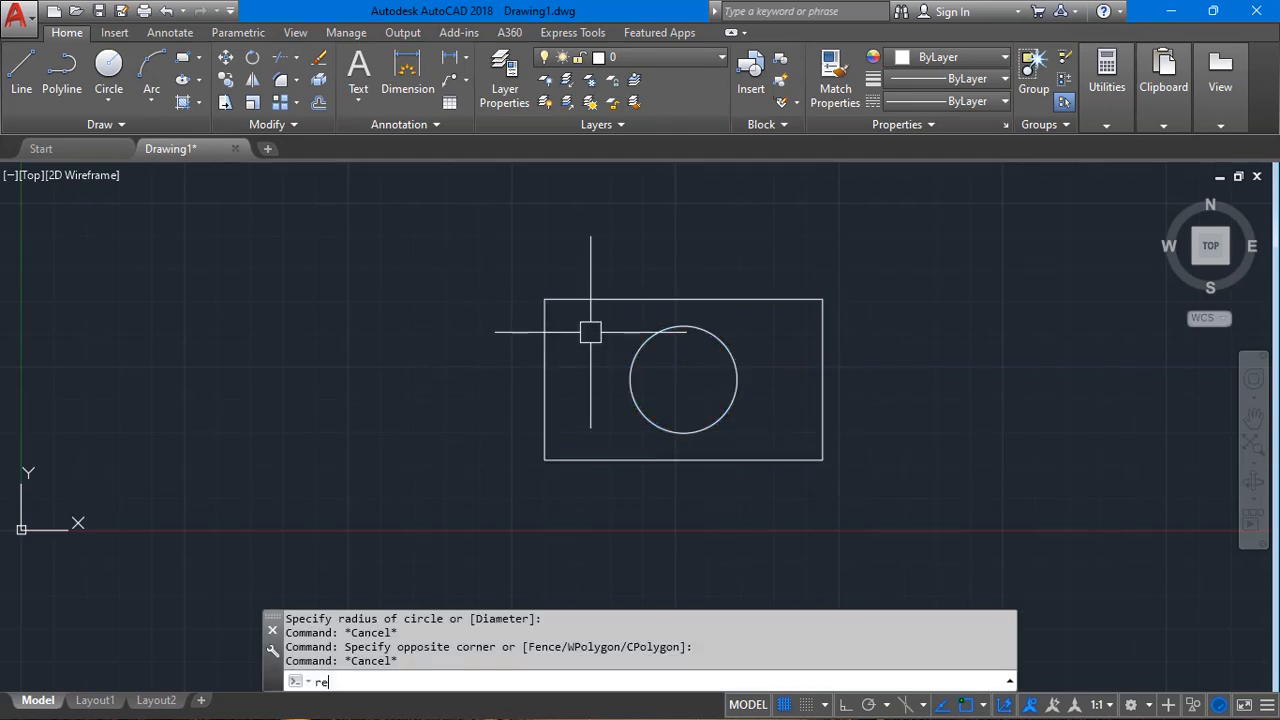
{"action": "key", "text": "Escape"}
Erase the rectangle together with the circle inside it.
{"action": "left_click", "coordinate": [486, 262]}
{"action": "left_click", "coordinate": [950, 481]}
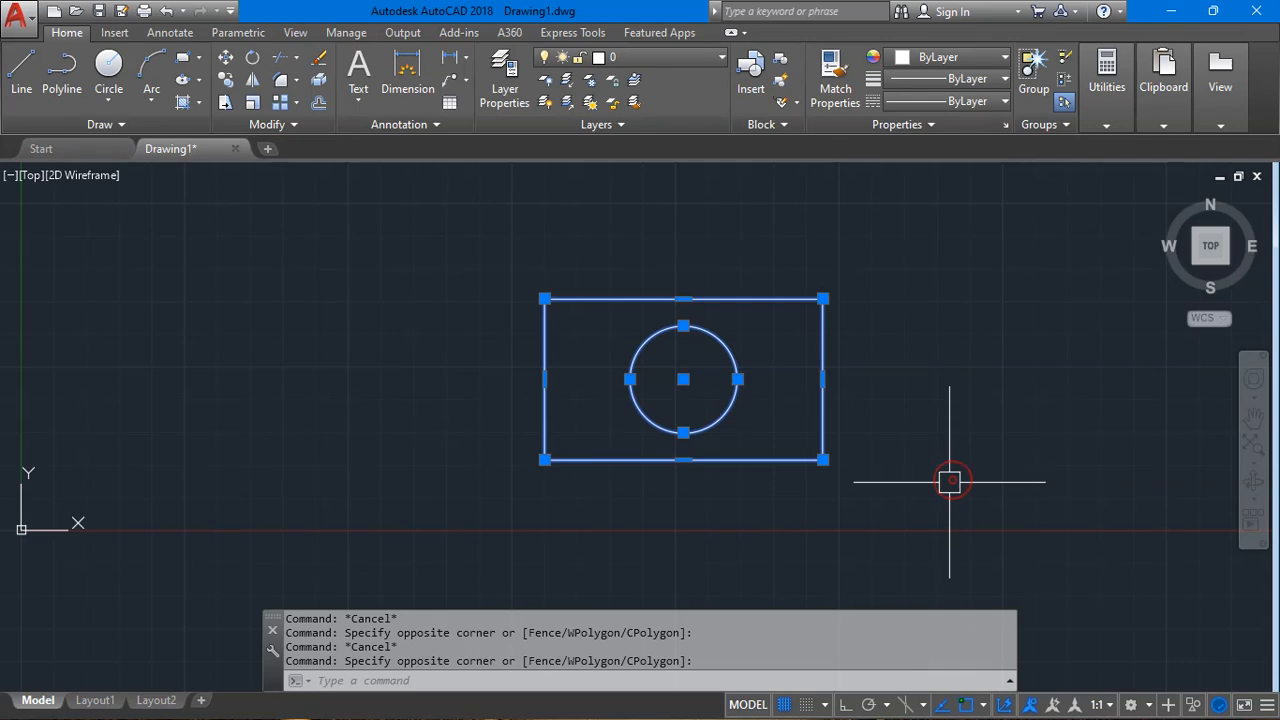
{"action": "key", "text": "Delete"}
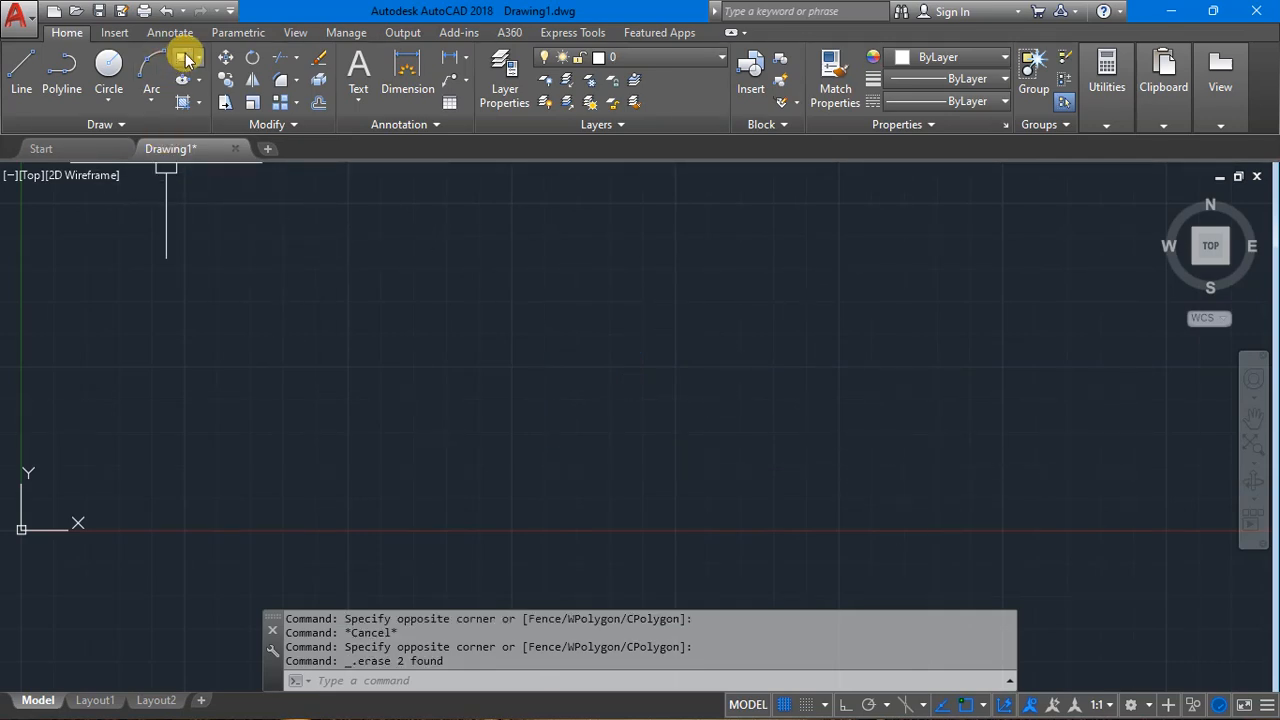
Draw a closed rectangular outline from four connected straight lines with ortho mode on, in the middle of the drawing area.
{"action": "left_click", "coordinate": [21, 66]}
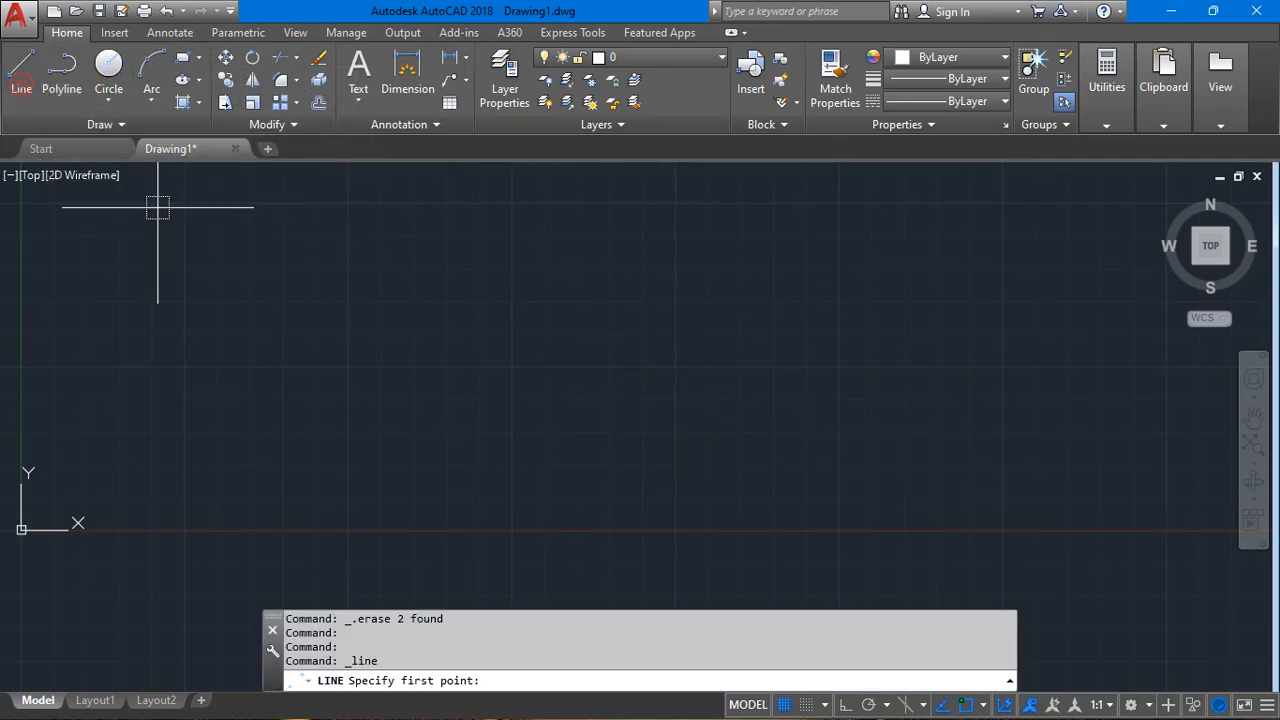
{"action": "left_click", "coordinate": [407, 385]}
{"action": "key", "text": "F8"}
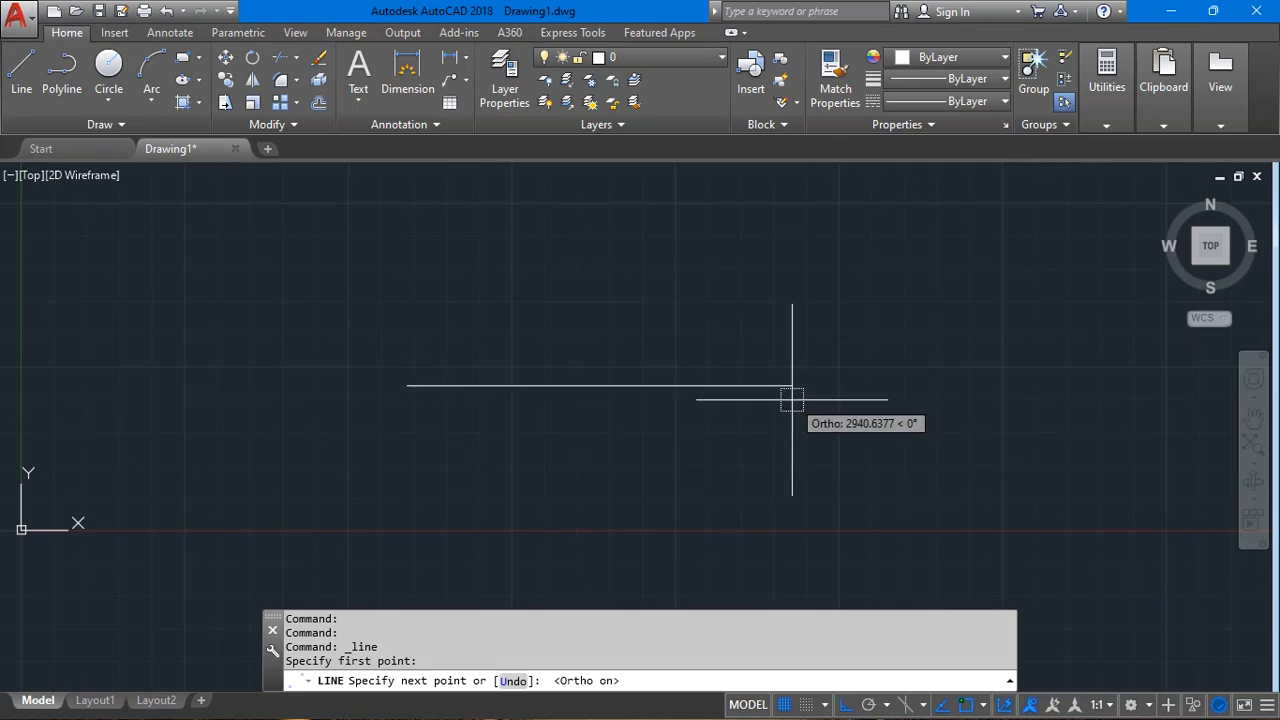
{"action": "left_click", "coordinate": [787, 393]}
{"action": "middle_click_drag", "start_coordinate": [774, 247], "coordinate": [800, 366]}
{"action": "left_click", "coordinate": [803, 316]}
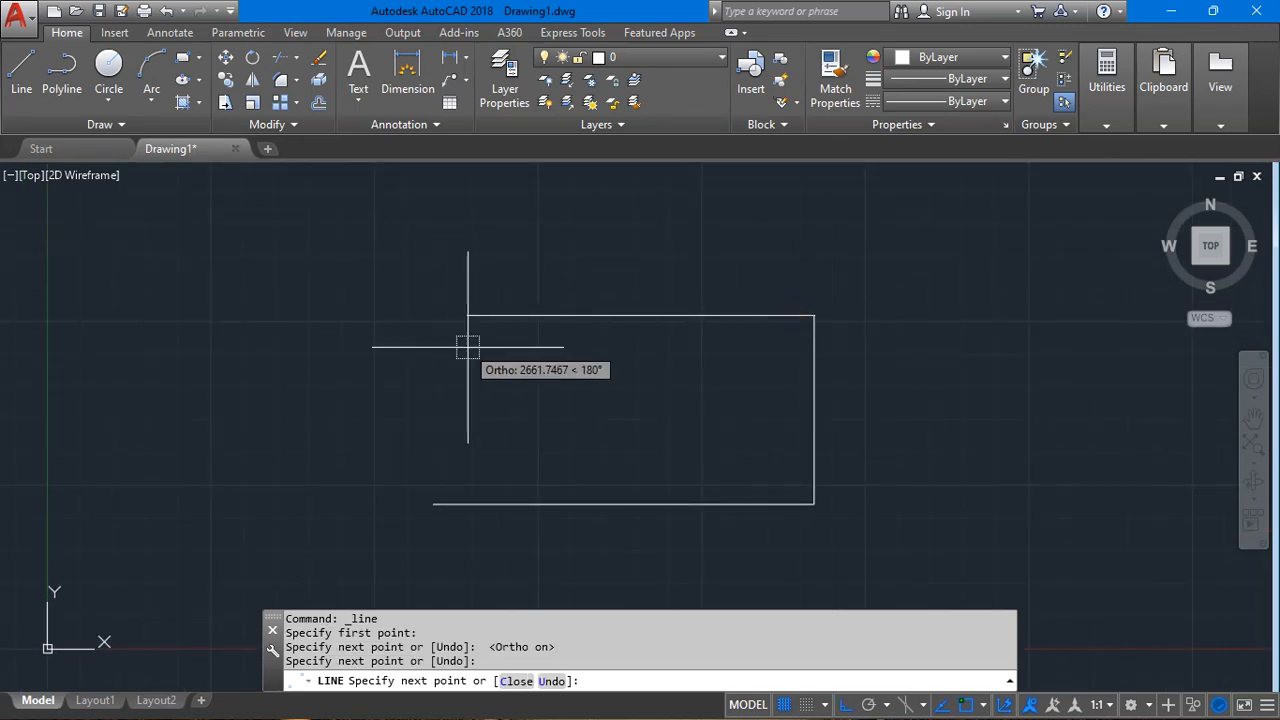
{"action": "left_click", "coordinate": [428, 423]}
{"action": "left_click", "coordinate": [433, 504]}
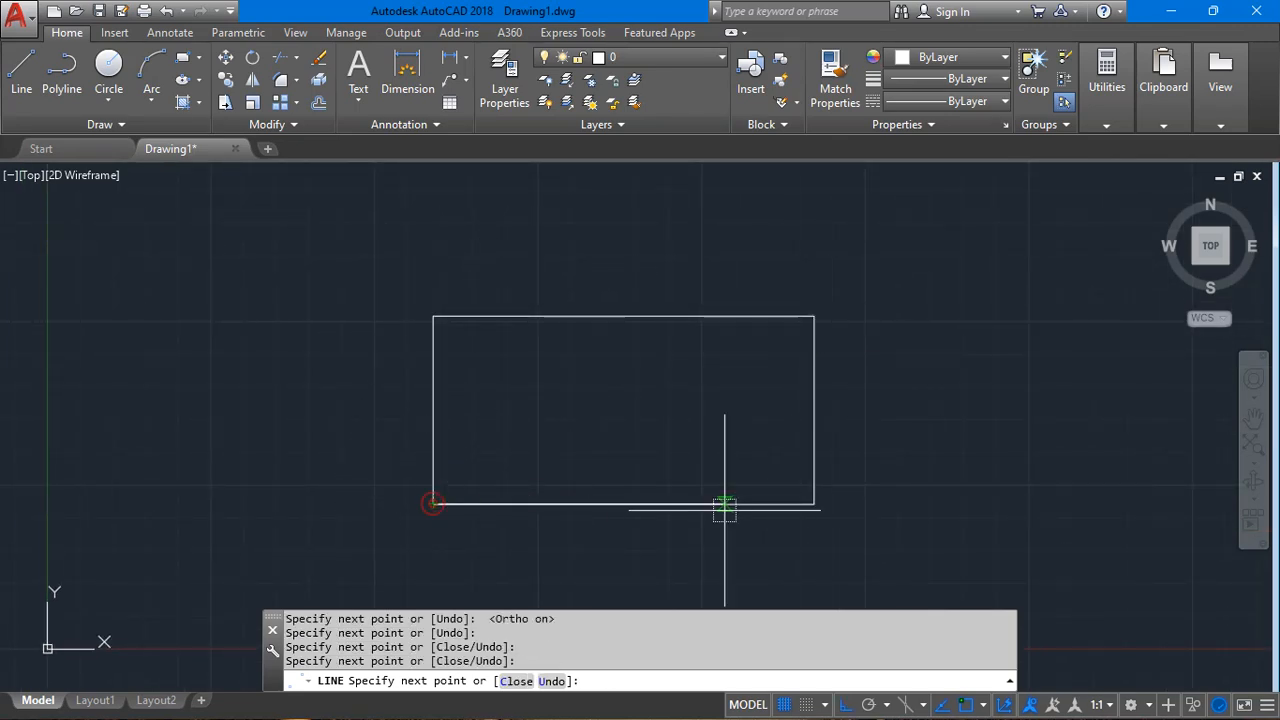
{"action": "key", "text": "Escape"}
Inspect how each side of the line-drawn outline is selected, one side at a time.
{"action": "left_click", "coordinate": [680, 505]}
{"action": "key", "text": "Escape"}
{"action": "left_click", "coordinate": [812, 463]}
{"action": "key", "text": "Escape"}
{"action": "left_click", "coordinate": [760, 316]}
{"action": "key", "text": "Escape"}
{"action": "left_click", "coordinate": [433, 349]}
{"action": "key", "text": "Escape"}
{"action": "left_click", "coordinate": [530, 506]}
{"action": "key", "text": "Escape"}
{"action": "left_click", "coordinate": [820, 446]}
{"action": "key", "text": "Escape"}
{"action": "left_click", "coordinate": [745, 319]}
{"action": "key", "text": "Escape"}
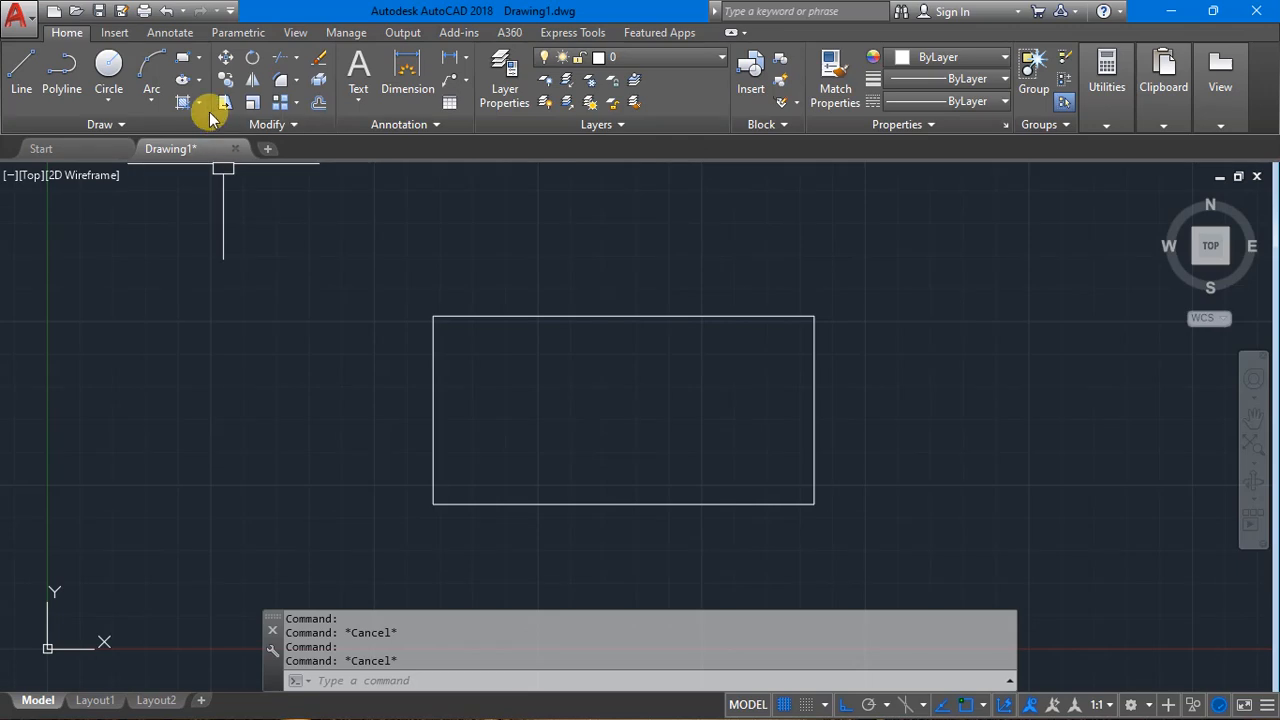
Draw a smaller rectangle with the Rectangle command to the left of the line-drawn outline, without touching it.
{"action": "left_click", "coordinate": [182, 57]}
{"action": "left_click", "coordinate": [130, 316]}
{"action": "left_click", "coordinate": [381, 478]}
{"action": "key", "text": "Escape"}
Compare the selection of the small rectangle with a window selection of the four-line outline.
{"action": "left_click", "coordinate": [345, 479]}
{"action": "key", "text": "Escape"}
{"action": "left_click", "coordinate": [422, 291]}
{"action": "left_click", "coordinate": [1015, 534]}
{"action": "key", "text": "Escape"}
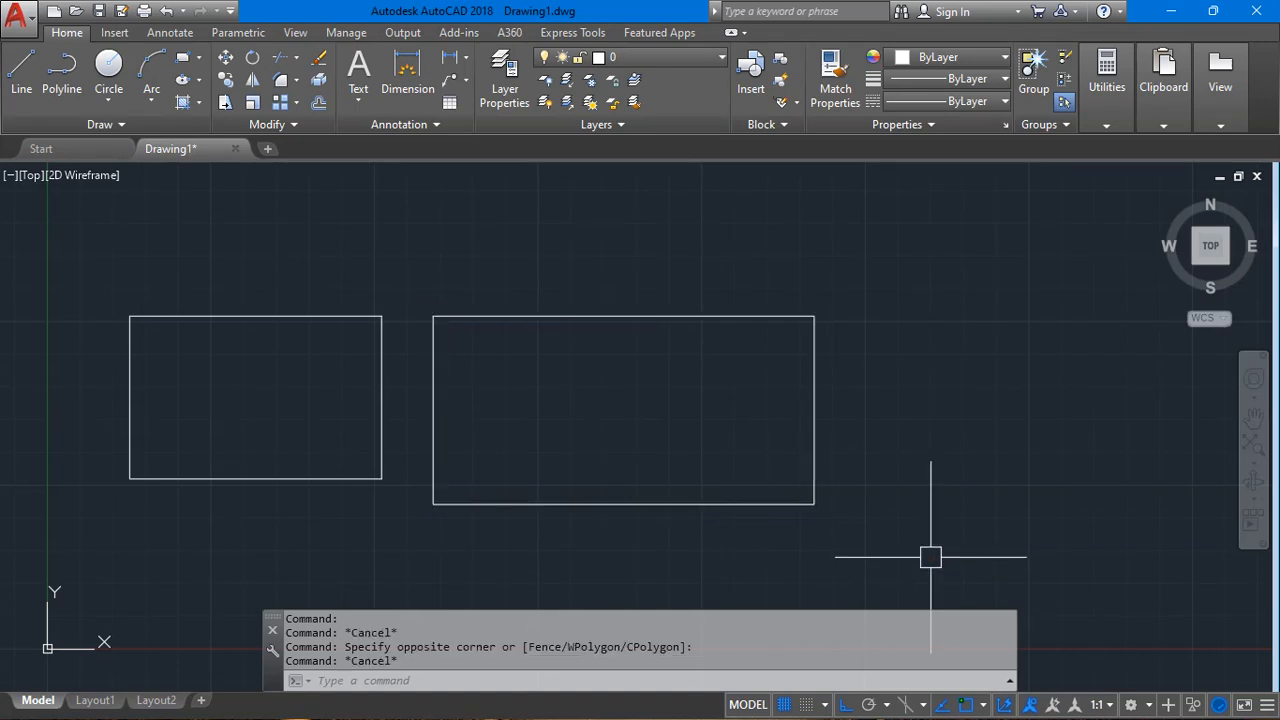
Create a region from the four lines of the larger outline.
{"action": "type", "text": "REgion"}
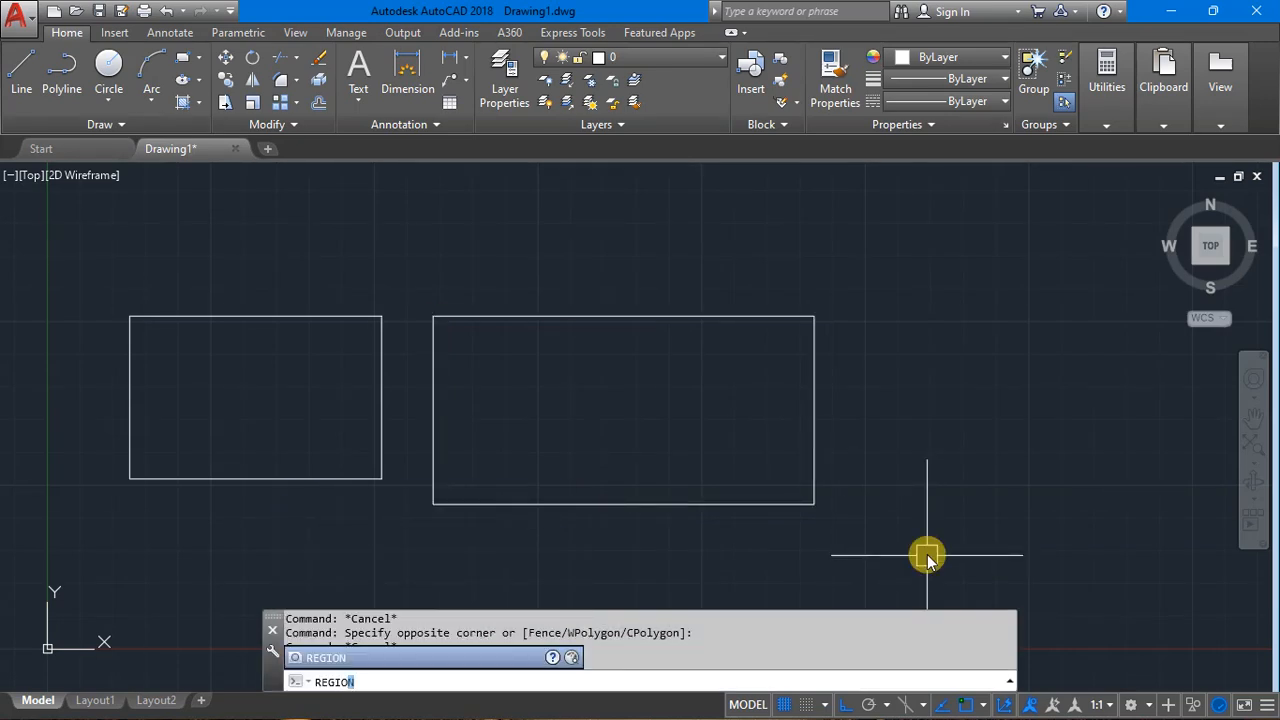
{"action": "key", "text": "Return"}
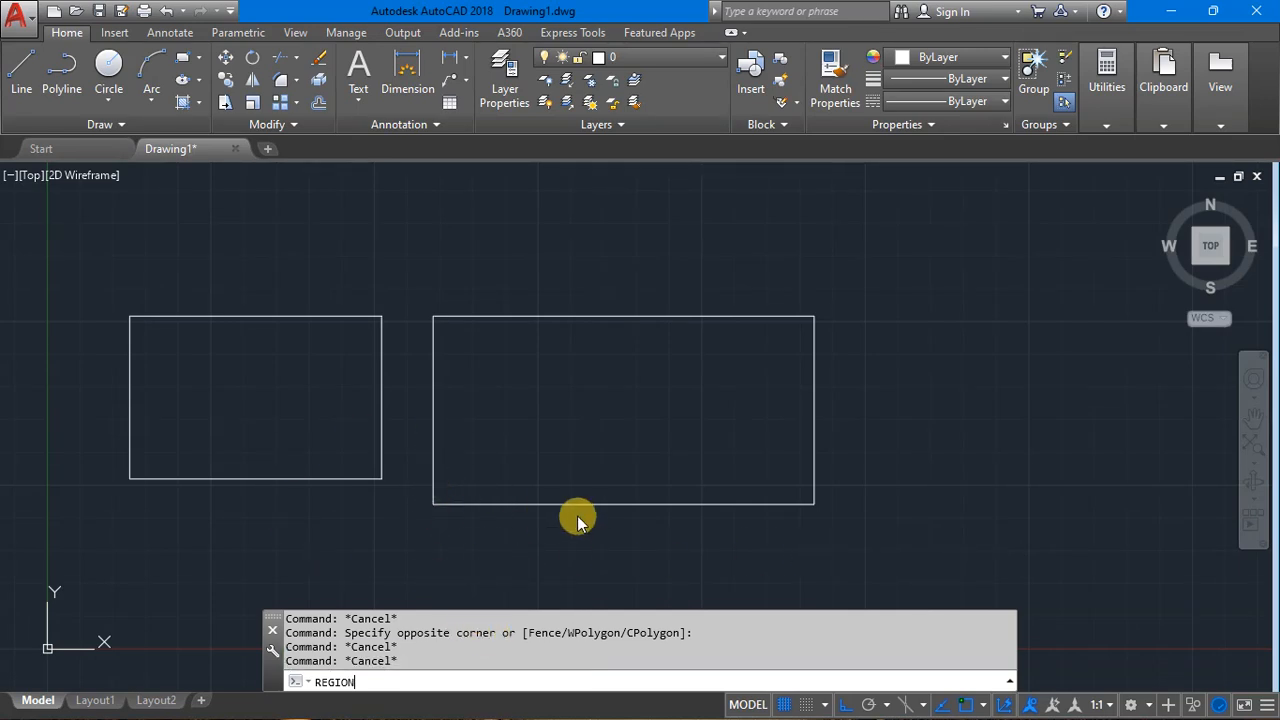
{"action": "key", "text": "Return"}
{"action": "key", "text": "Return"}
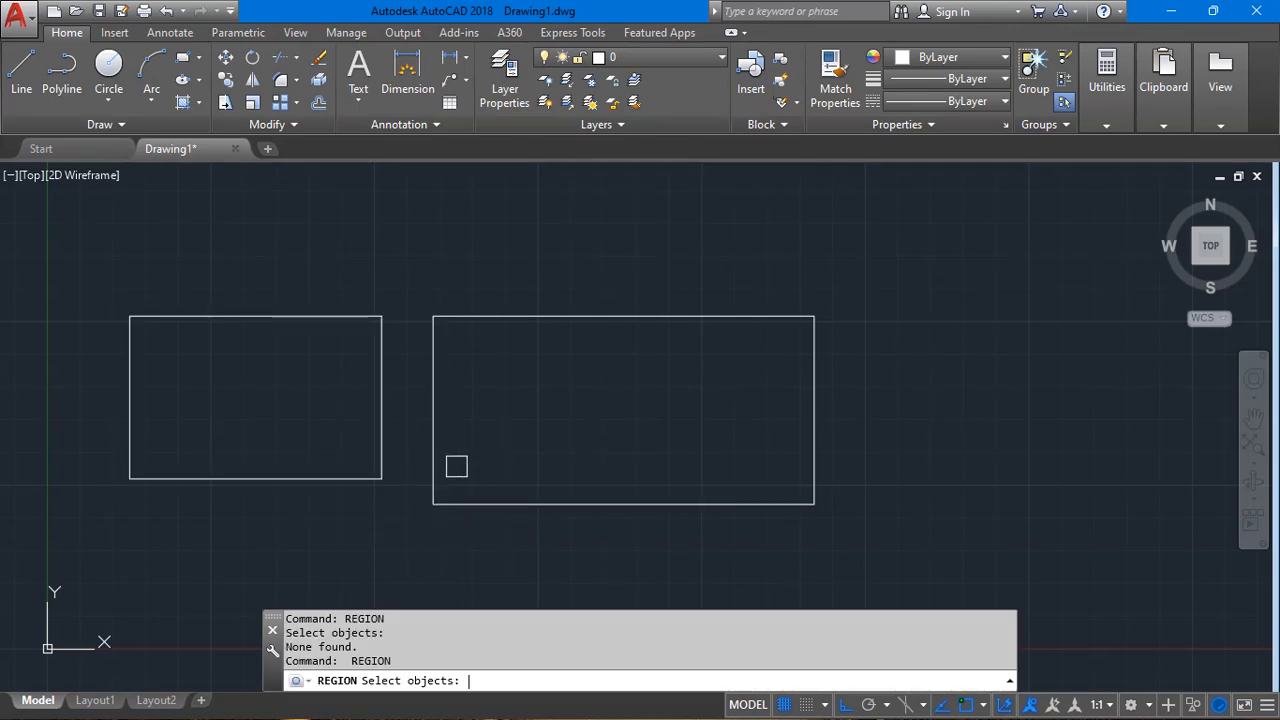
{"action": "left_click", "coordinate": [455, 502]}
{"action": "left_click", "coordinate": [436, 468]}
{"action": "left_click", "coordinate": [514, 317]}
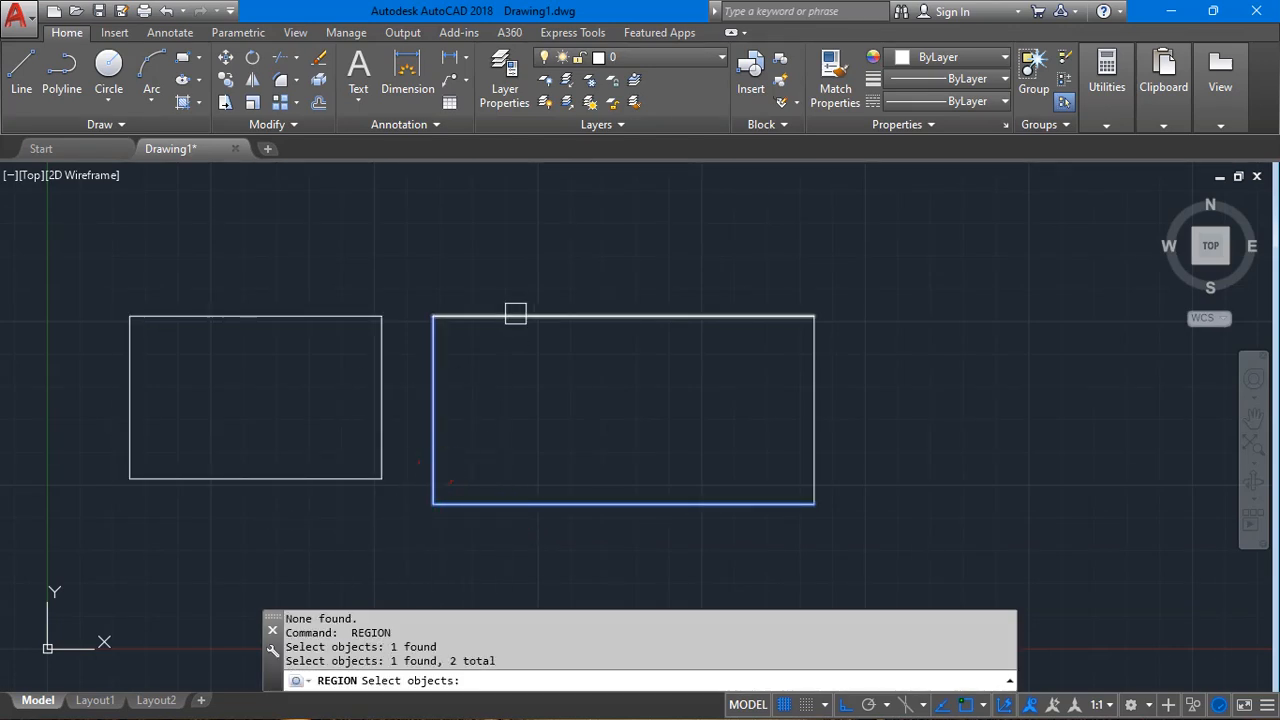
{"action": "left_click", "coordinate": [816, 371]}
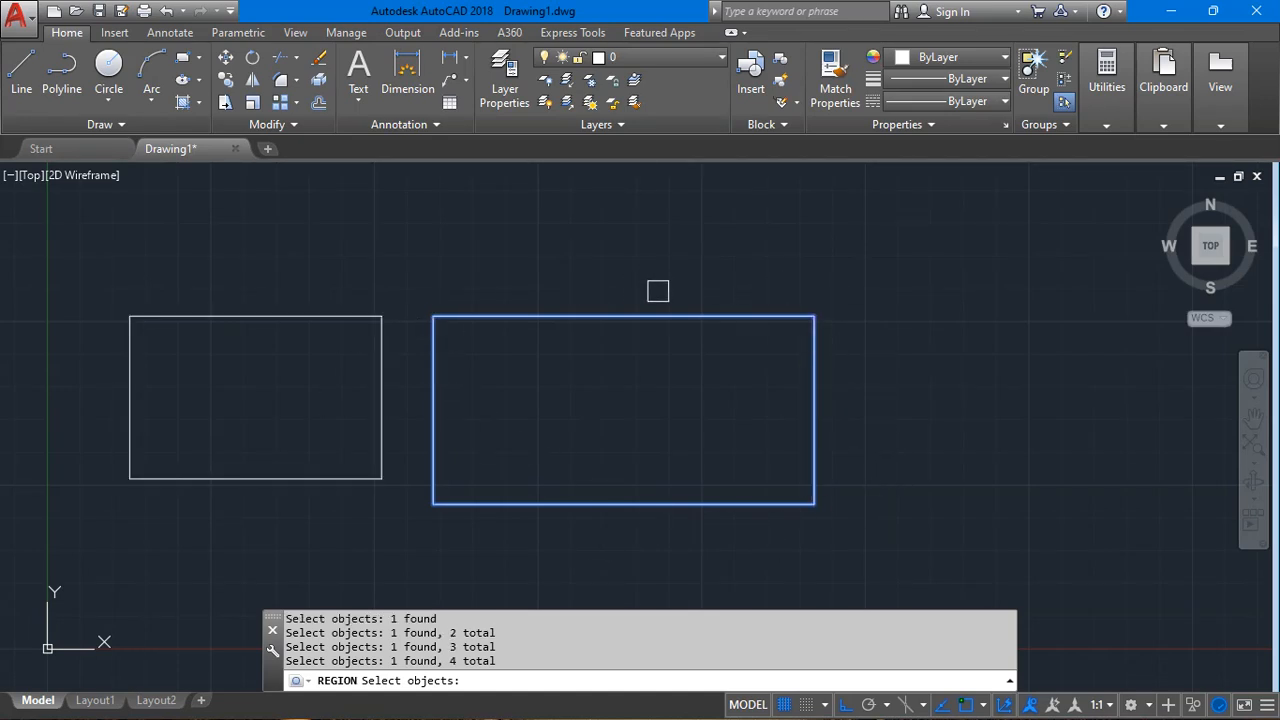
{"action": "key", "text": "Return"}
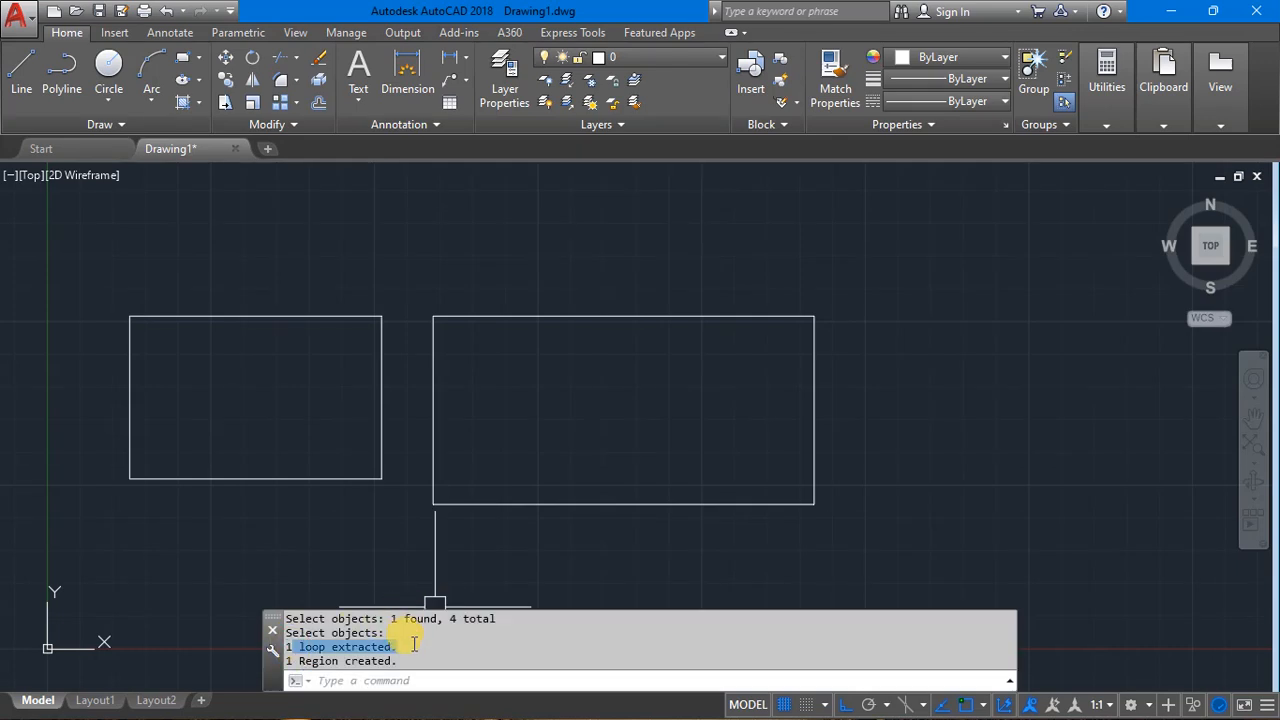
Inspect how the new region is selected compared with the small rectangle beside it.
{"action": "left_click", "coordinate": [560, 534]}
{"action": "left_click", "coordinate": [544, 508]}
{"action": "left_click", "coordinate": [559, 505]}
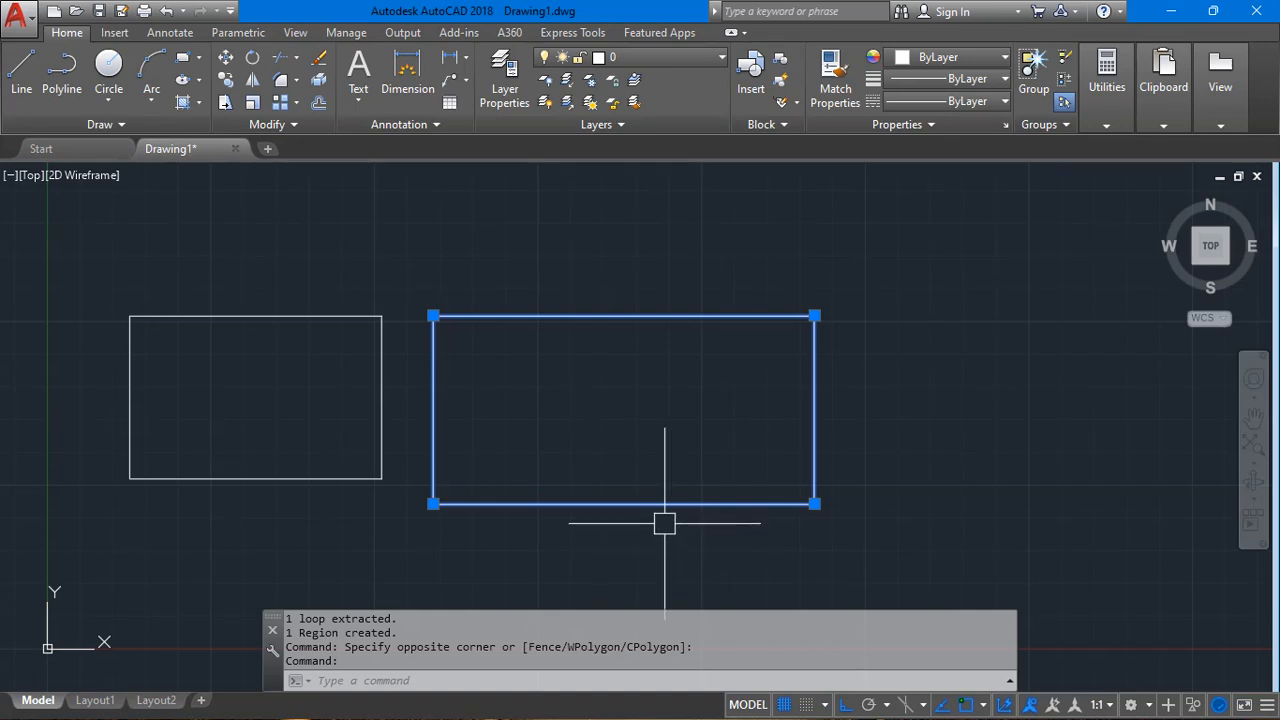
{"action": "key", "text": "Escape"}
{"action": "left_click", "coordinate": [306, 479]}
{"action": "key", "text": "Escape"}
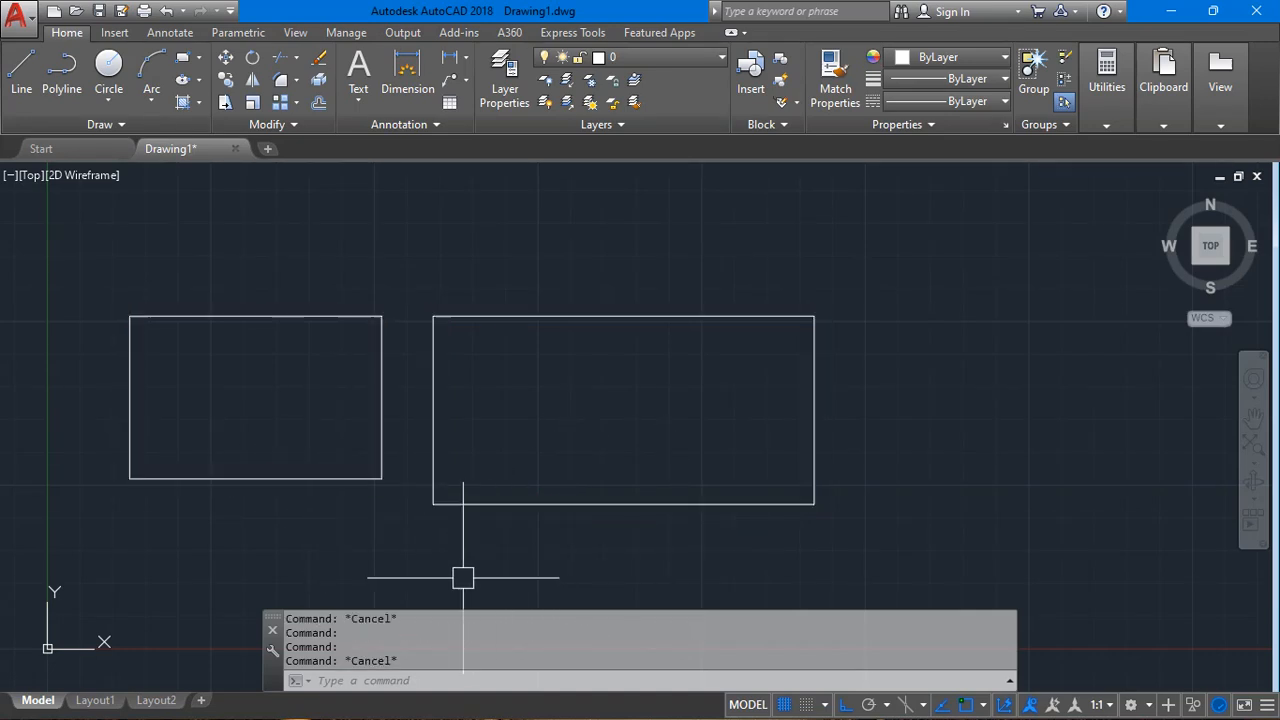
Try to stretch the small rectangle from its edge midpoint grips.
{"action": "left_click", "coordinate": [329, 481]}
{"action": "scroll", "coordinate": [257, 316], "scroll_direction": "up", "scroll_amount": 2}
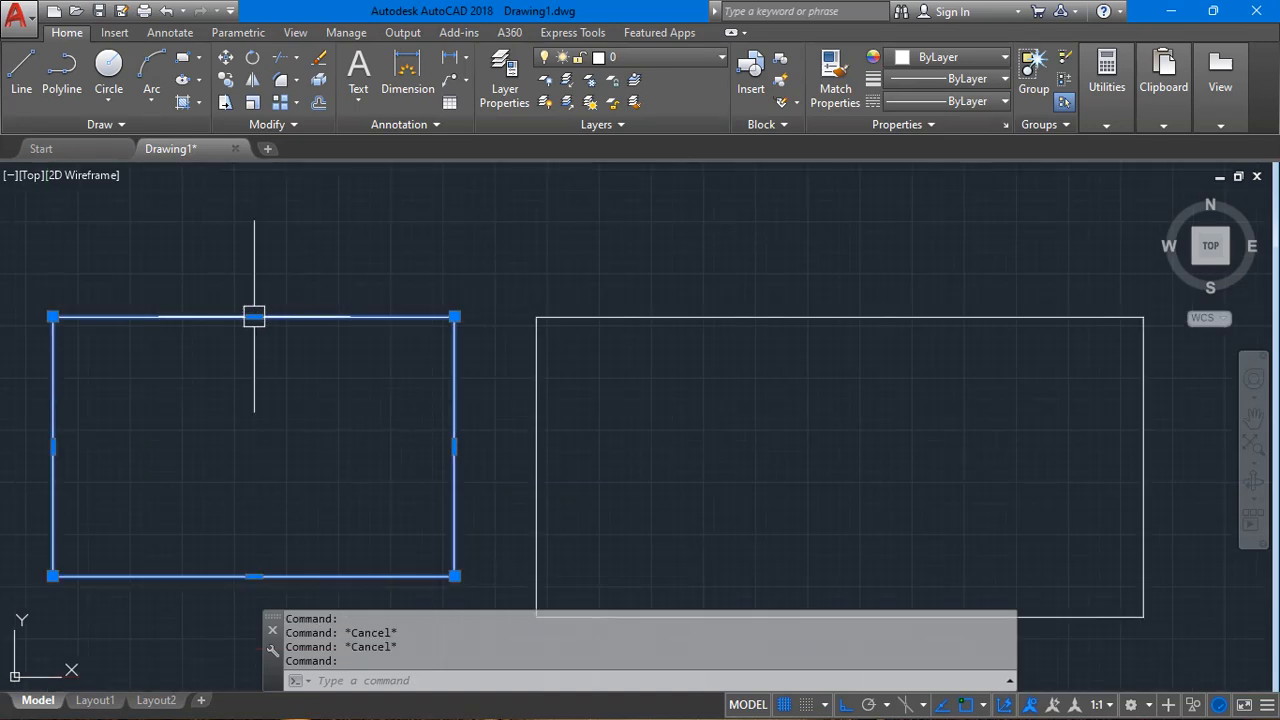
{"action": "left_click", "coordinate": [254, 316]}
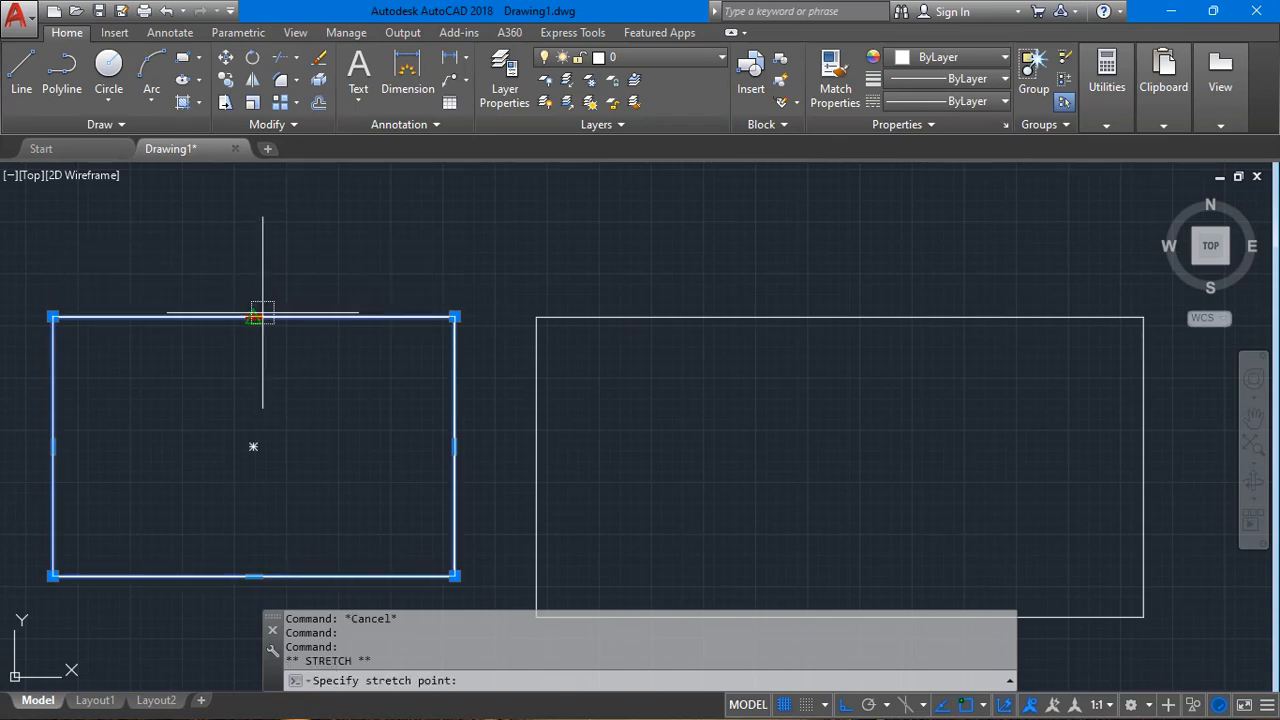
{"action": "key", "text": "Escape"}
{"action": "left_click", "coordinate": [53, 447]}
{"action": "key", "text": "Escape"}
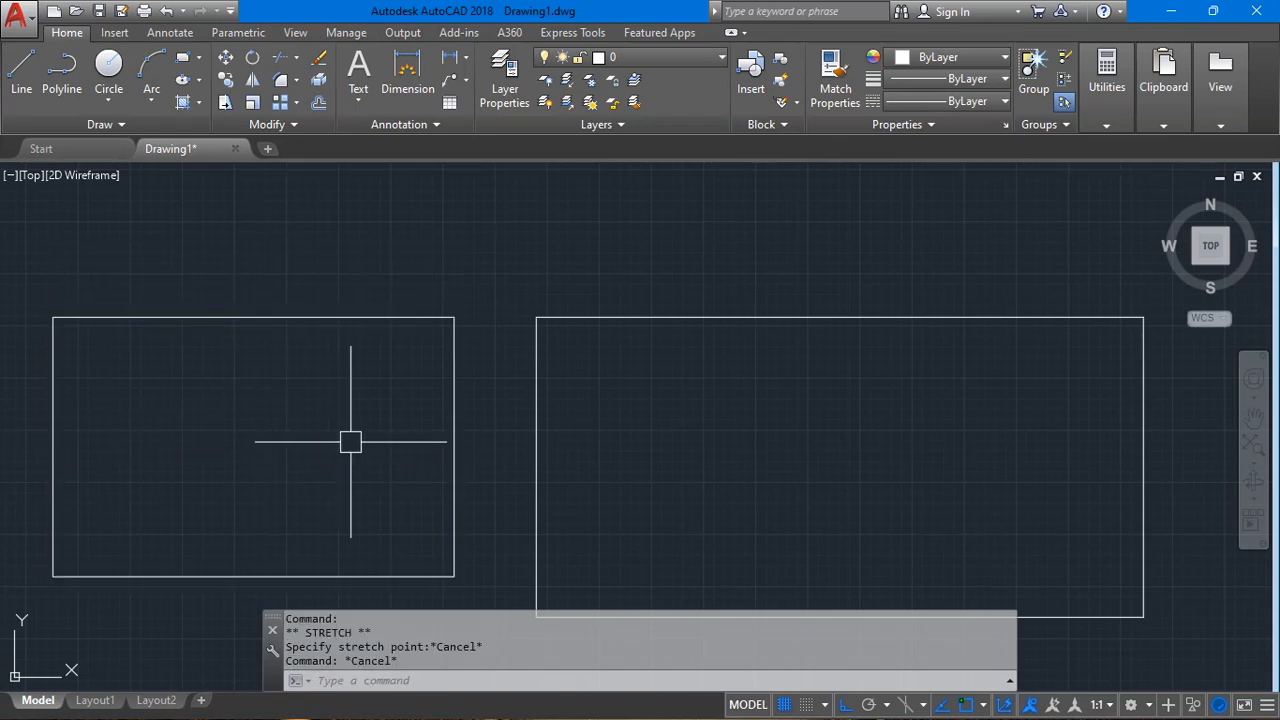
Move the region around the drawing area by its corner grips.
{"action": "left_click", "coordinate": [536, 330]}
{"action": "left_click", "coordinate": [536, 318]}
{"action": "scroll", "coordinate": [641, 319], "scroll_direction": "down", "scroll_amount": 4}
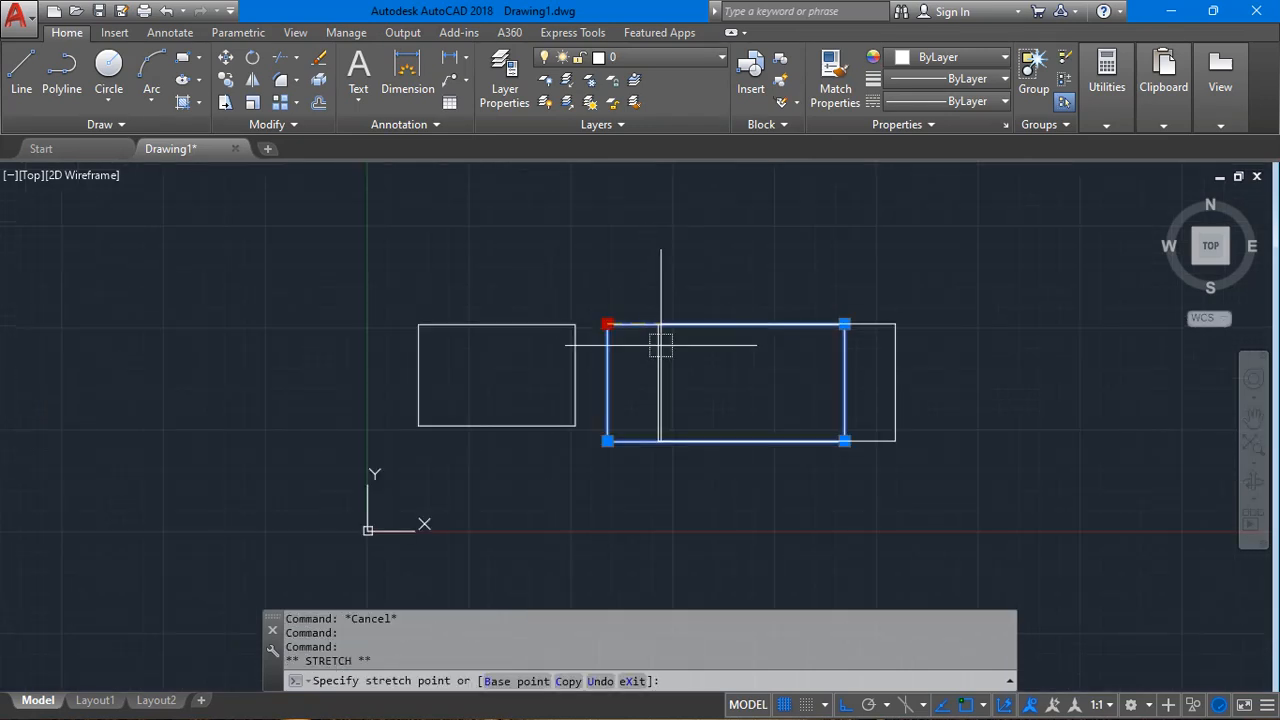
{"action": "left_click", "coordinate": [722, 439]}
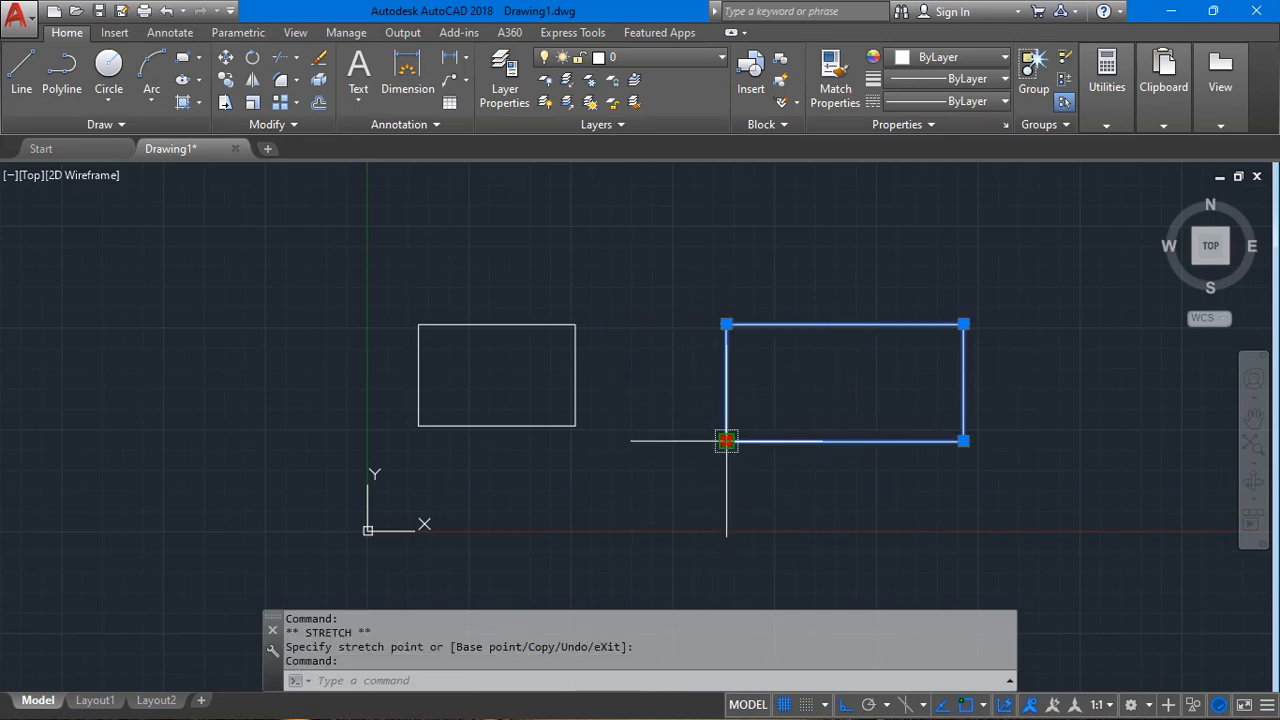
{"action": "left_click", "coordinate": [700, 500]}
{"action": "left_click", "coordinate": [727, 384]}
{"action": "left_click", "coordinate": [663, 298]}
{"action": "key", "text": "Escape"}
{"action": "left_click", "coordinate": [726, 414]}
{"action": "left_click", "coordinate": [726, 414]}
{"action": "left_click", "coordinate": [568, 327]}
{"action": "key", "text": "Escape"}
Undo all grip moves of the region.
{"action": "left_click", "coordinate": [634, 321]}
{"action": "key", "text": "ctrl+z"}
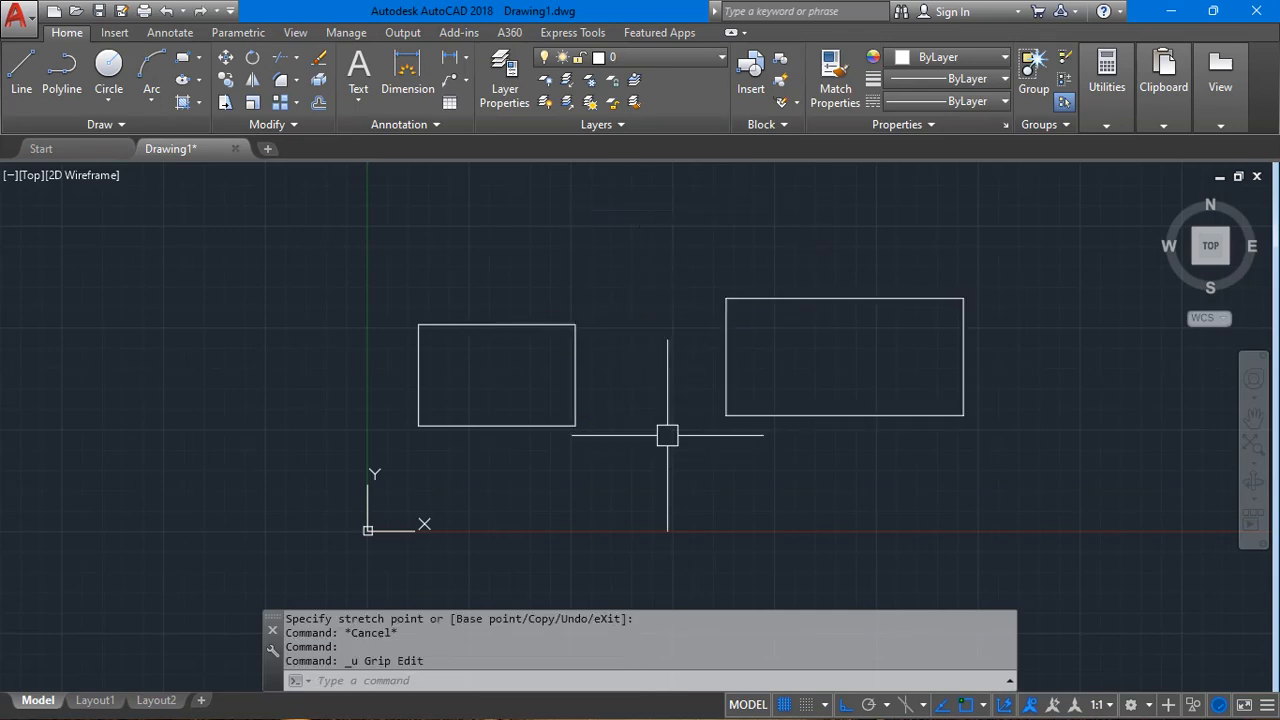
{"action": "left_click", "coordinate": [790, 297]}
{"action": "key", "text": "ctrl+z"}
{"action": "key", "text": "ctrl+z"}
{"action": "key", "text": "ctrl+z"}
{"action": "key", "text": "ctrl+z"}
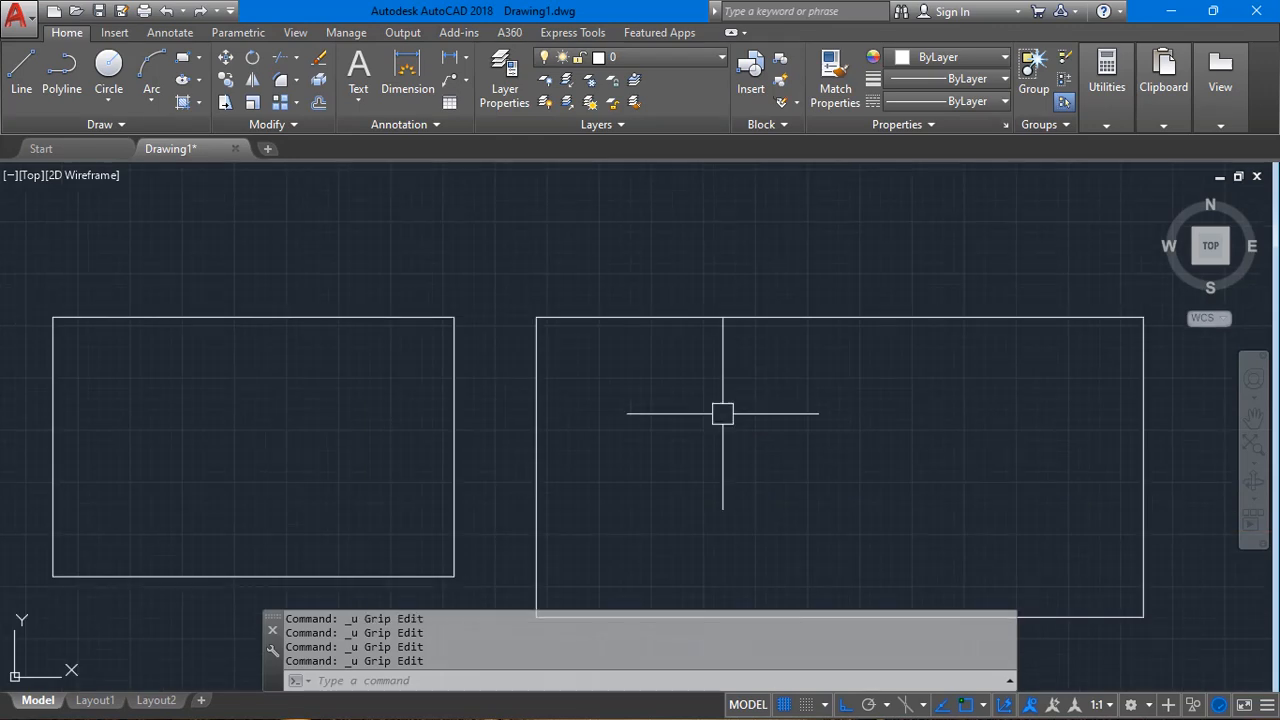
Undo the creation of the region and check how the top side of the outline is selected.
{"action": "left_click", "coordinate": [697, 318]}
{"action": "key", "text": "Escape"}
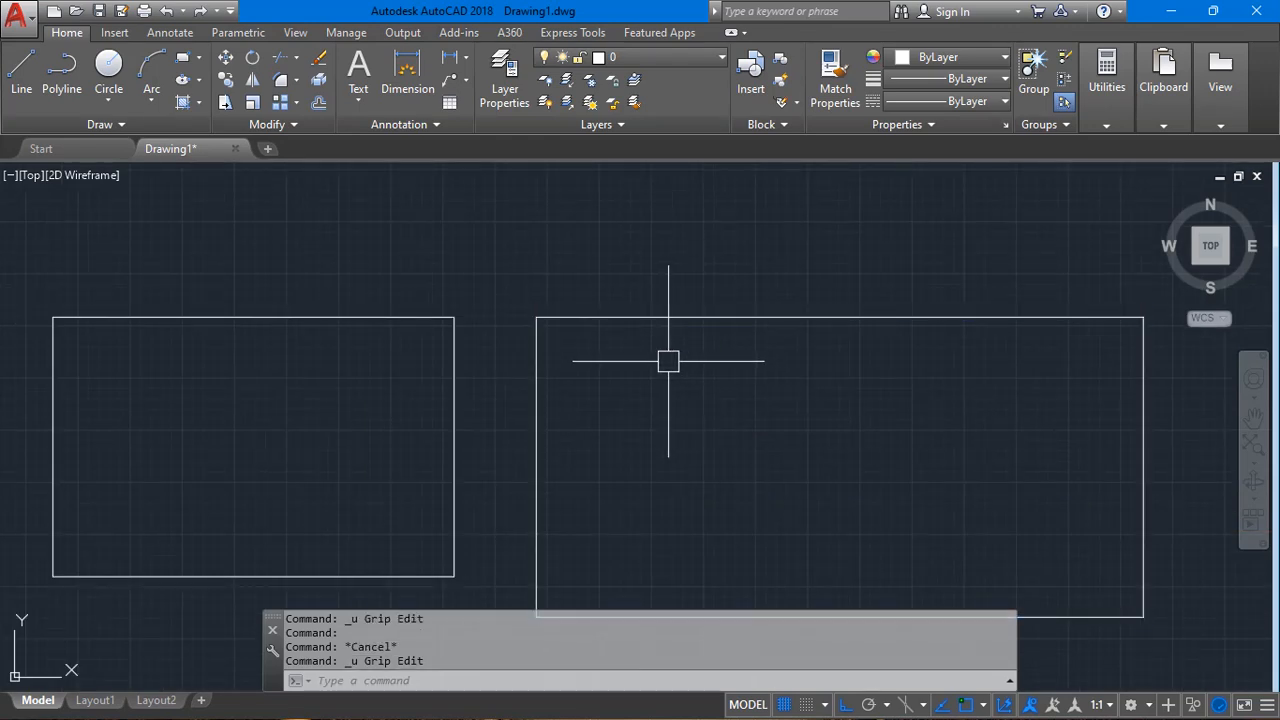
{"action": "key", "text": "ctrl+z"}
{"action": "key", "text": "ctrl+z"}
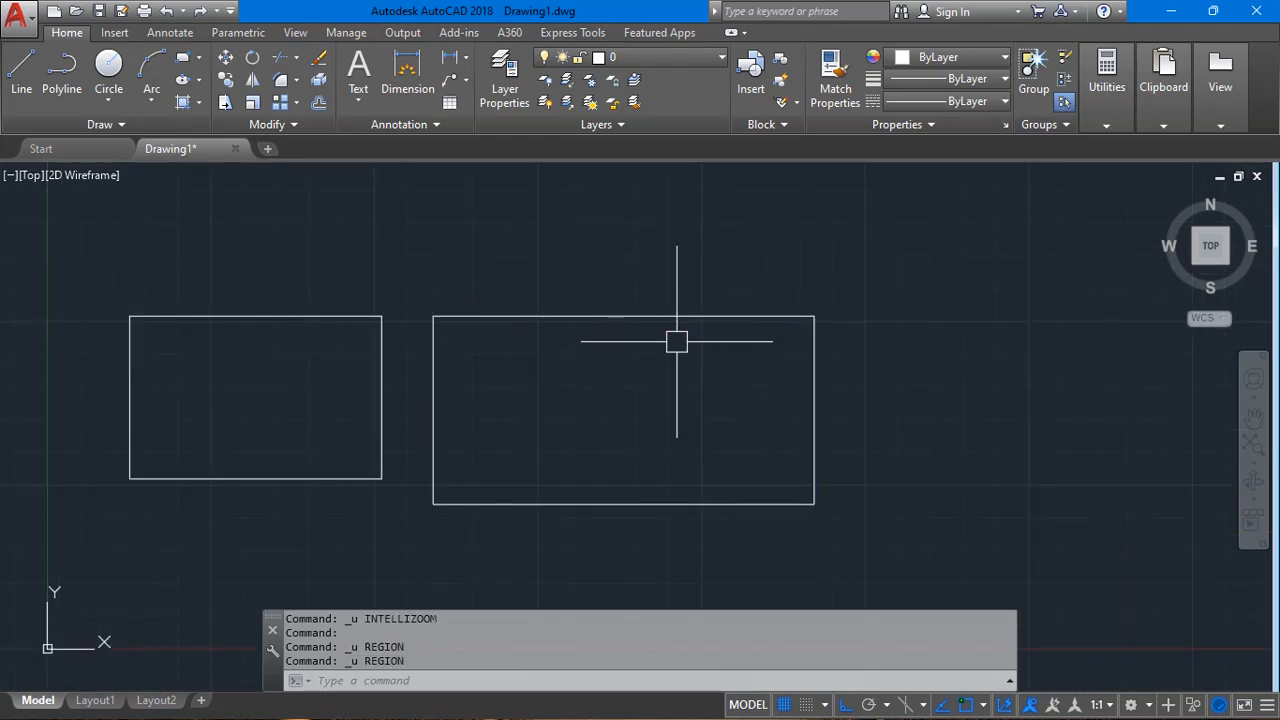
{"action": "left_click", "coordinate": [657, 317]}
{"action": "key", "text": "Escape"}
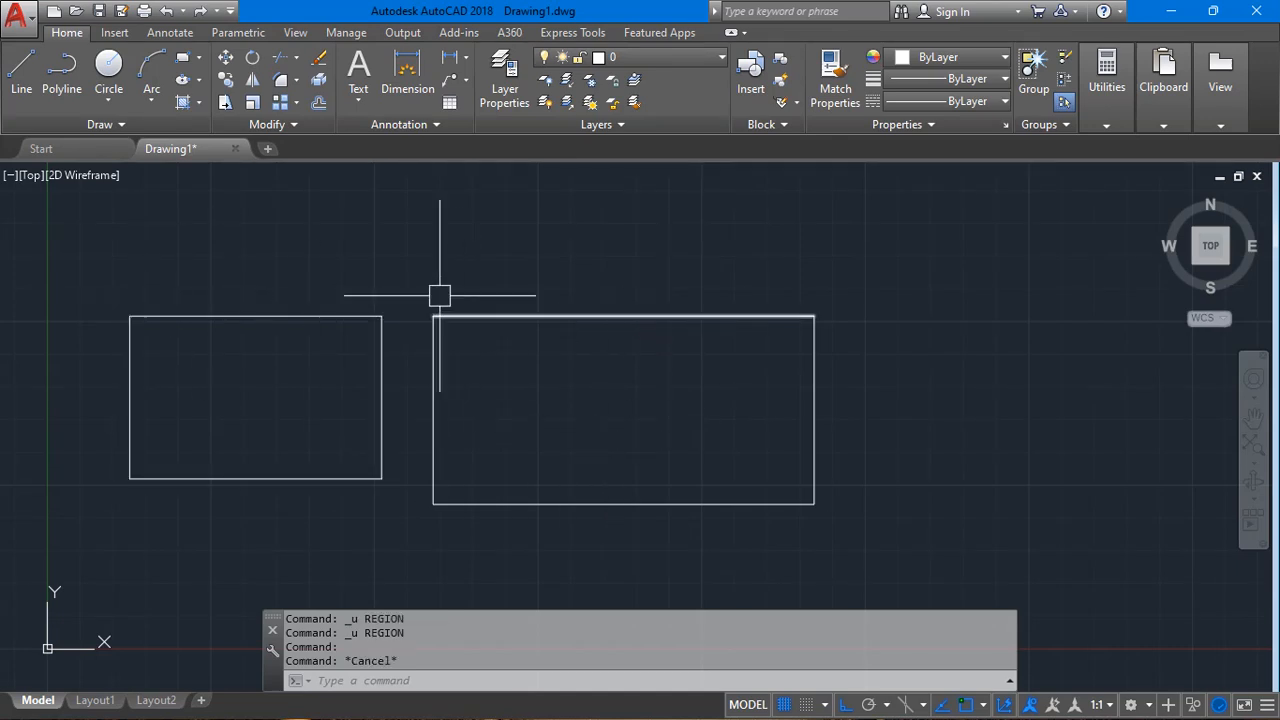
Select the small rectangle beside the four-line outline and undo its creation.
{"action": "left_click", "coordinate": [94, 289]}
{"action": "left_click", "coordinate": [406, 528]}
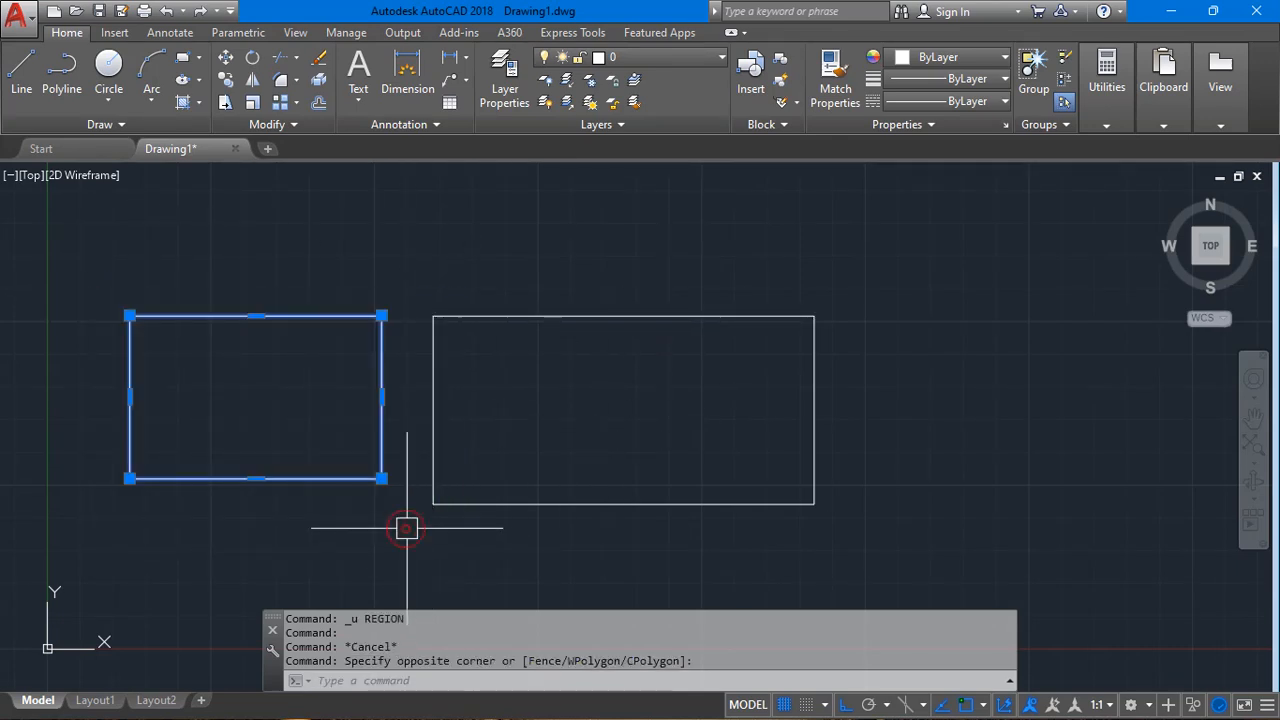
{"action": "key", "text": "ctrl+z"}
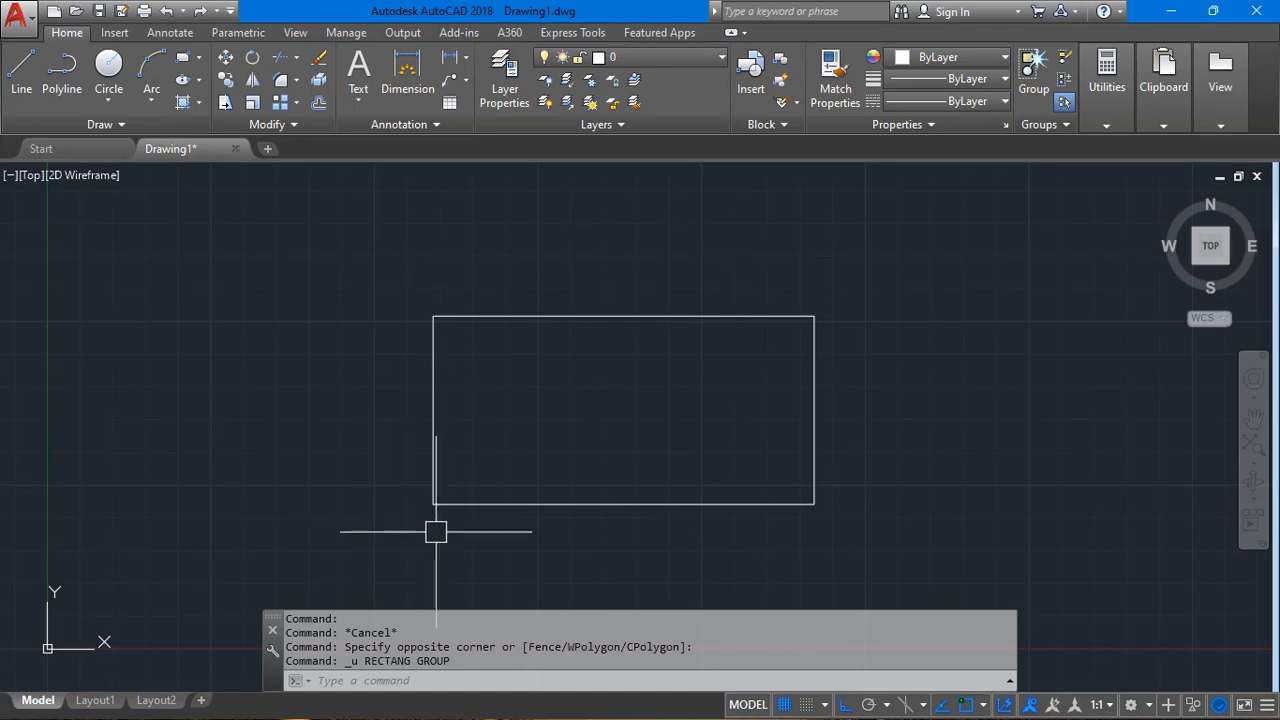
{"action": "key", "text": "ctrl+v"}
Draw a slightly smaller rectangle inside the four-line outline with the Rectangle command.
{"action": "left_click", "coordinate": [182, 58]}
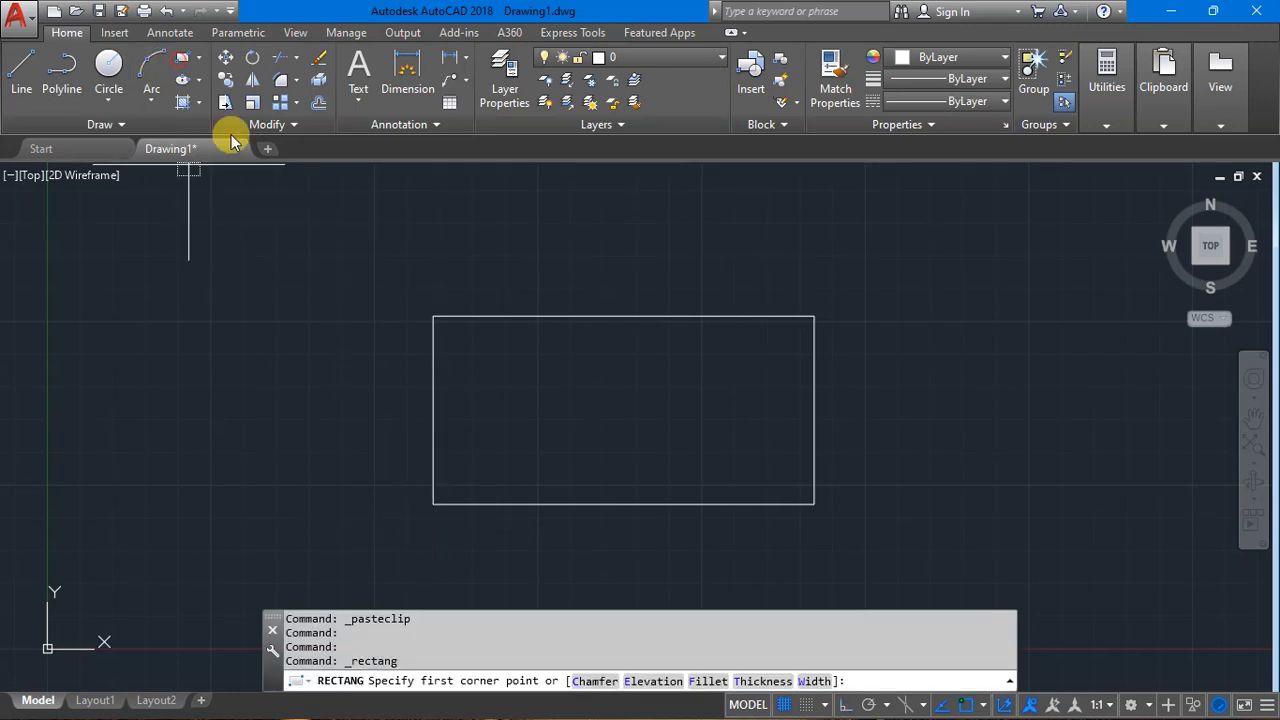
{"action": "left_click", "coordinate": [453, 336]}
{"action": "key", "text": "Escape"}
{"action": "left_click", "coordinate": [457, 316]}
{"action": "key", "text": "Escape"}
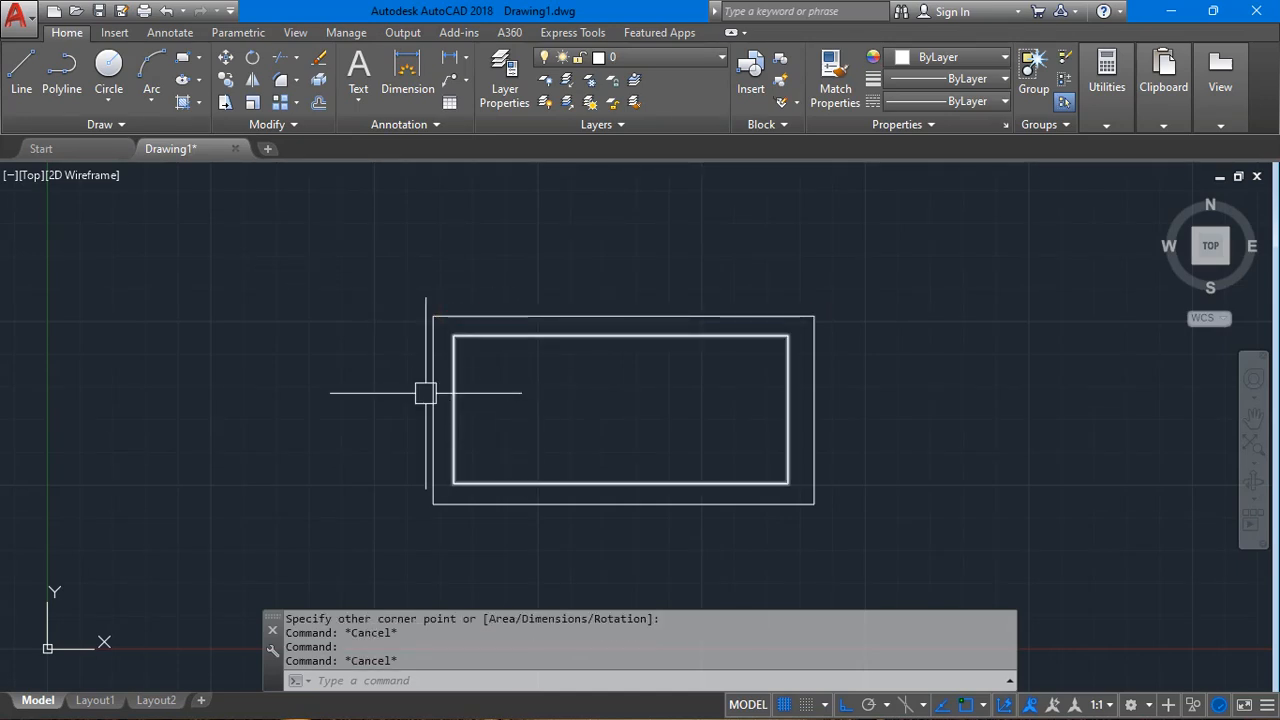
Create regions from both the outer four-line outline and the inner rectangle together.
{"action": "key", "text": "Escape"}
{"action": "type", "text": "reg"}
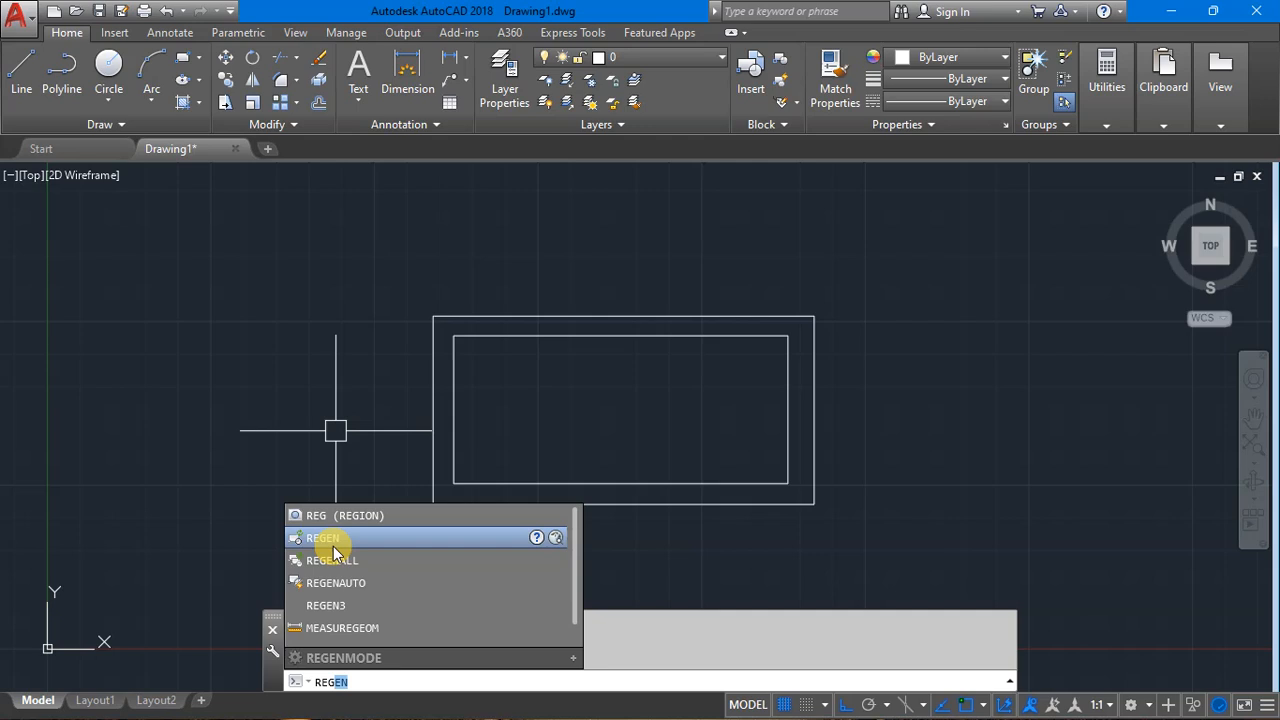
{"action": "left_click", "coordinate": [325, 515]}
{"action": "left_click", "coordinate": [390, 296]}
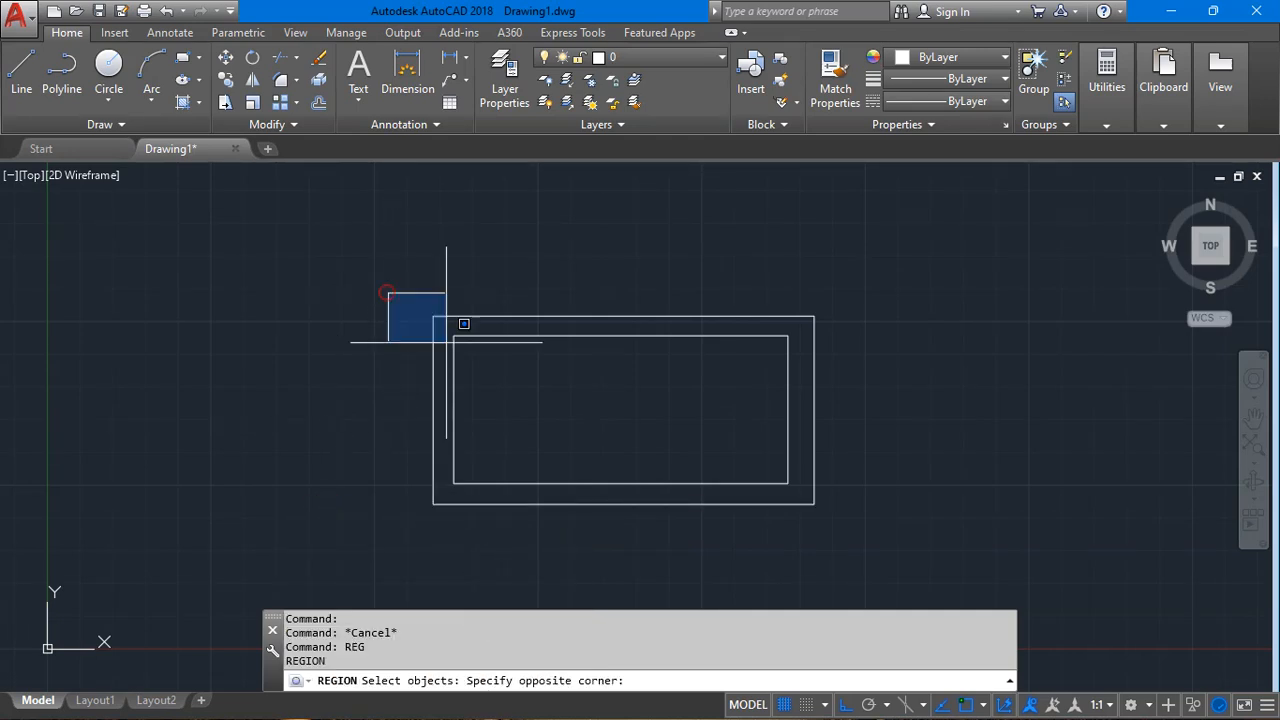
{"action": "left_click", "coordinate": [909, 532]}
{"action": "key", "text": "Return"}
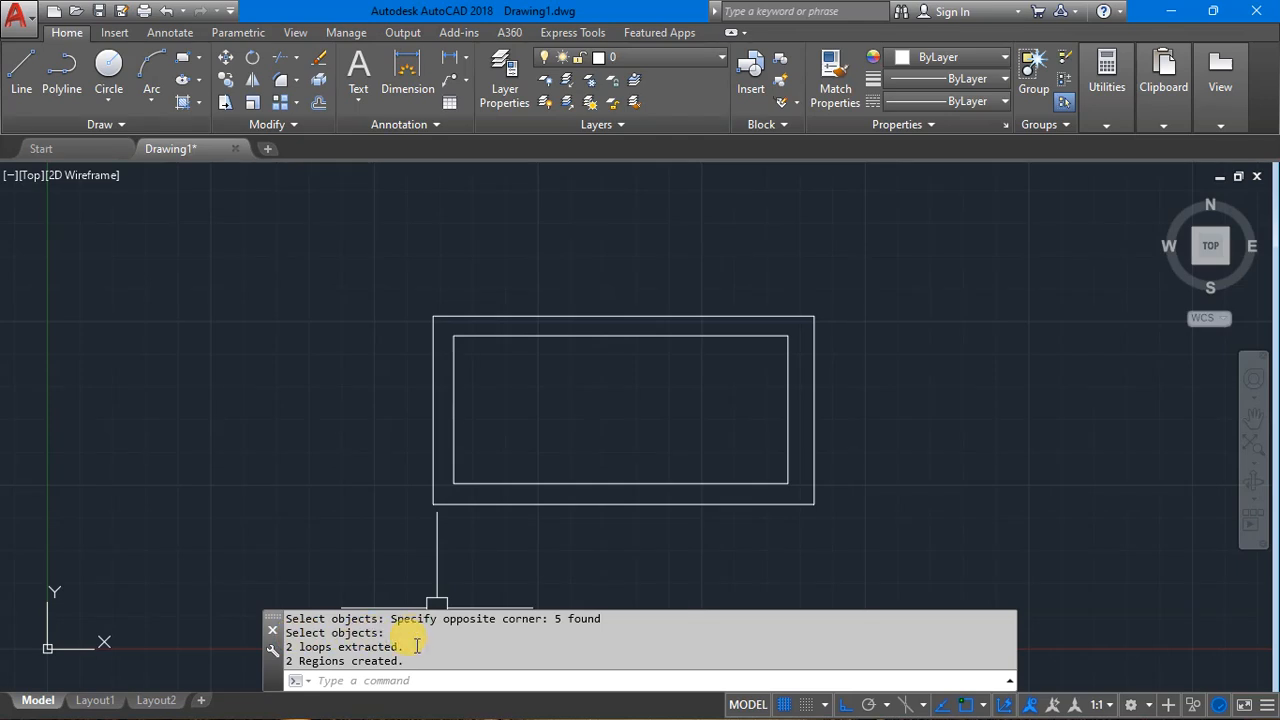
Inspect how the outer and inner regions are selected.
{"action": "left_click", "coordinate": [517, 507]}
{"action": "key", "text": "Escape"}
{"action": "left_click", "coordinate": [503, 483]}
{"action": "key", "text": "Escape"}
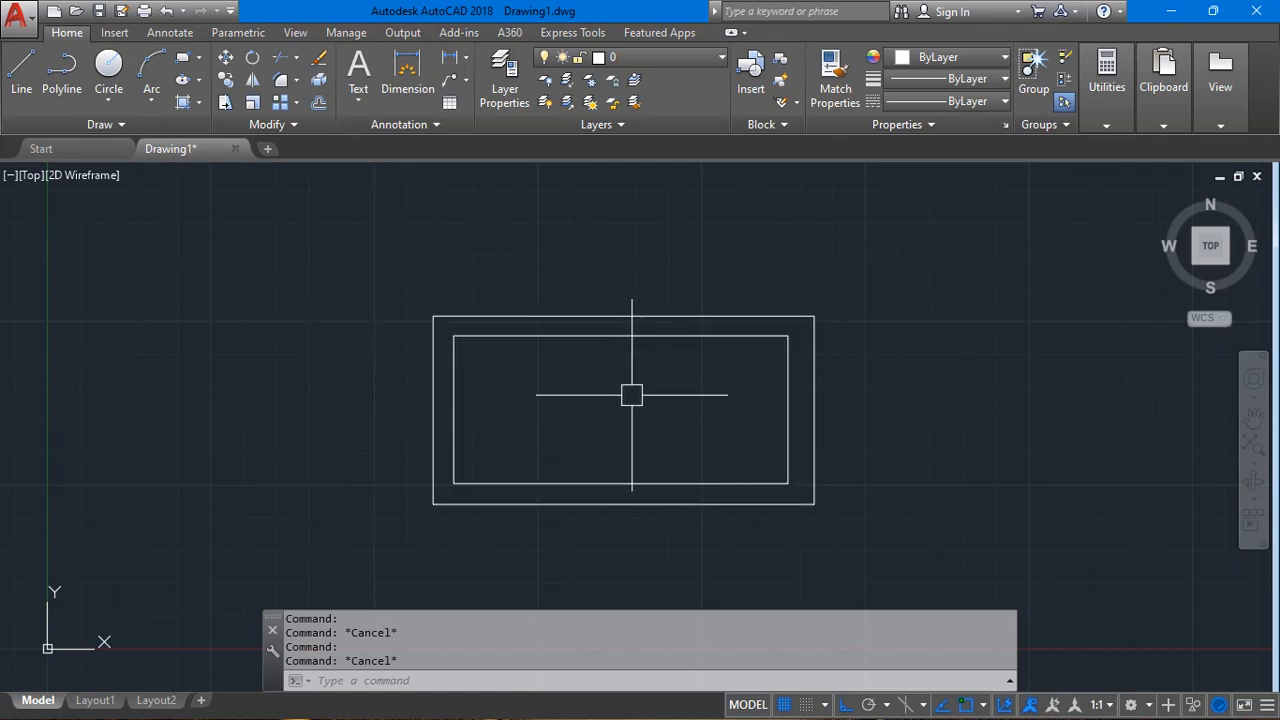
{"action": "left_click", "coordinate": [434, 363]}
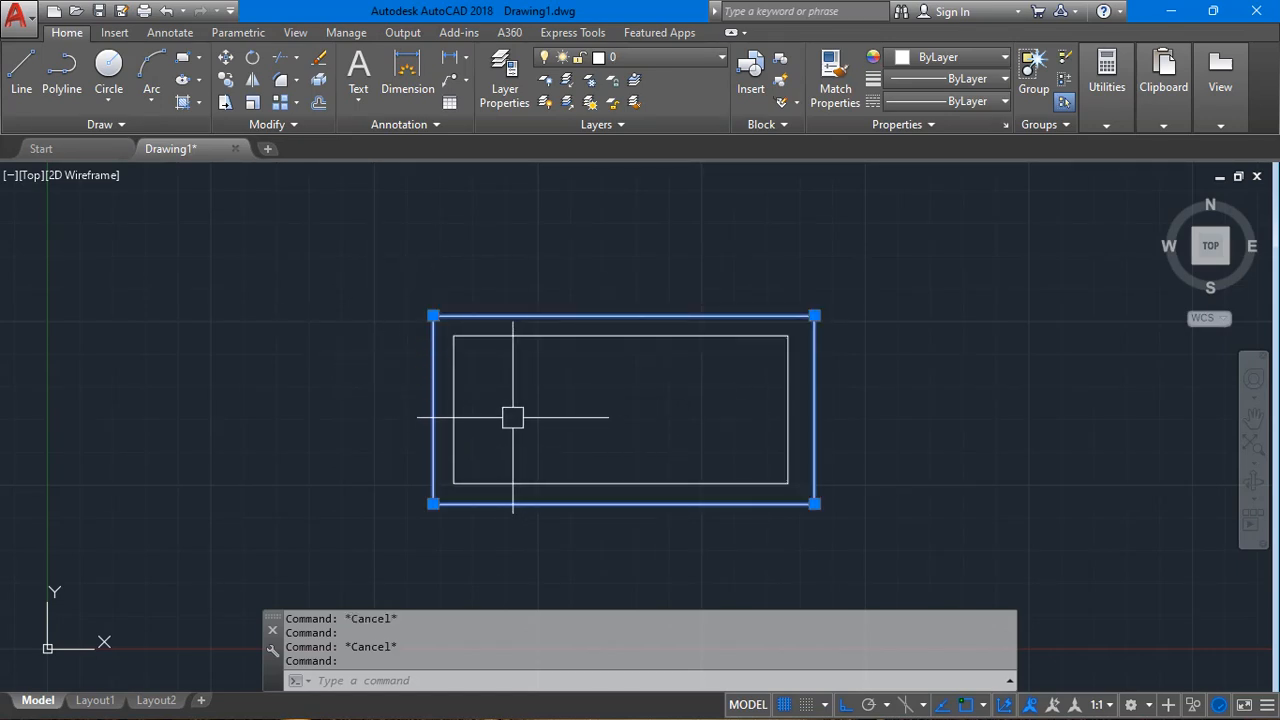
Undo the two regions and the inner rectangle, and check how one side of the outer outline is selected.
{"action": "key", "text": "ctrl+z"}
{"action": "key", "text": "ctrl+z"}
{"action": "left_click", "coordinate": [433, 346]}
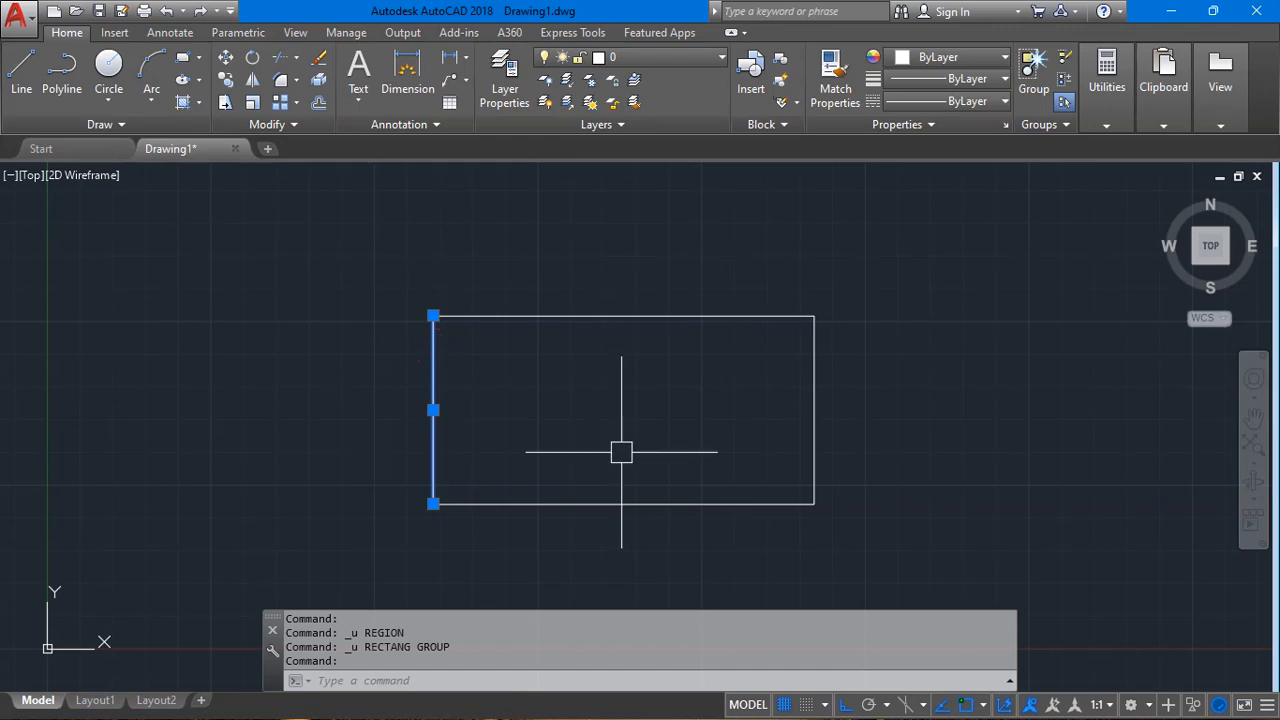
{"action": "key", "text": "Escape"}
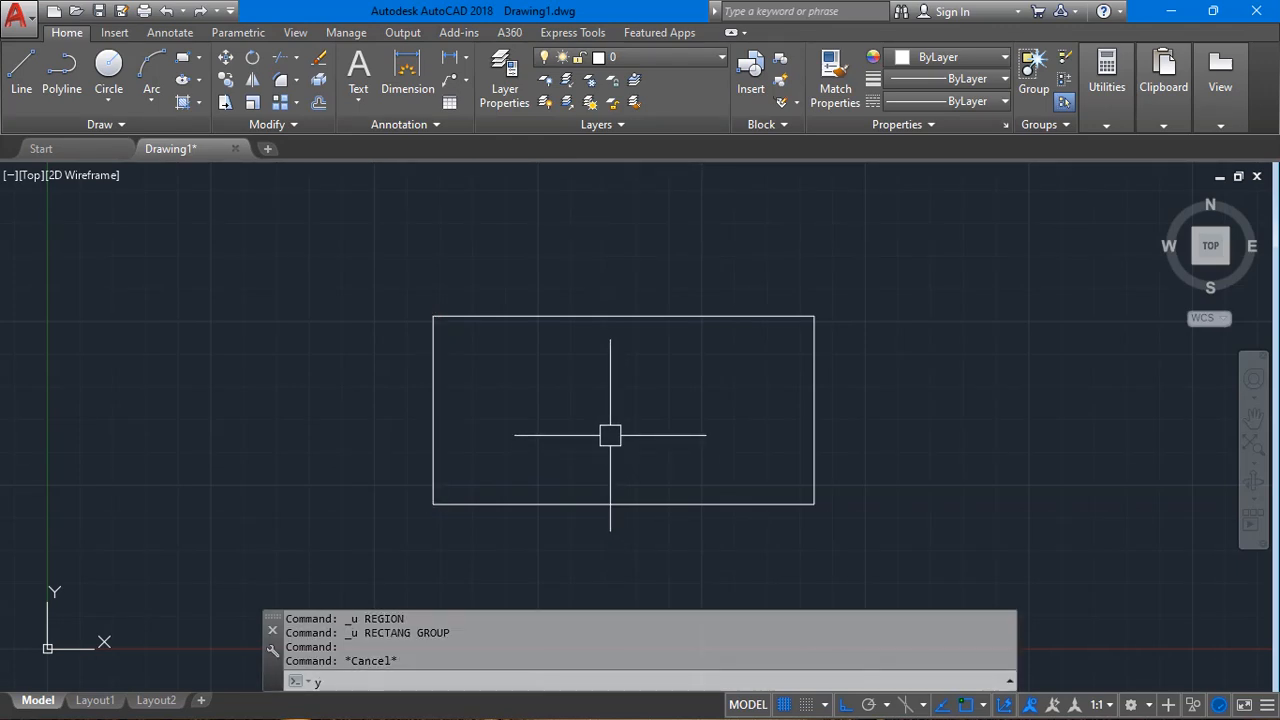
Redo the inner rectangle and the conversion of both outlines into regions, then check their selection.
{"action": "key", "text": "Escape"}
{"action": "key", "text": "ctrl+y"}
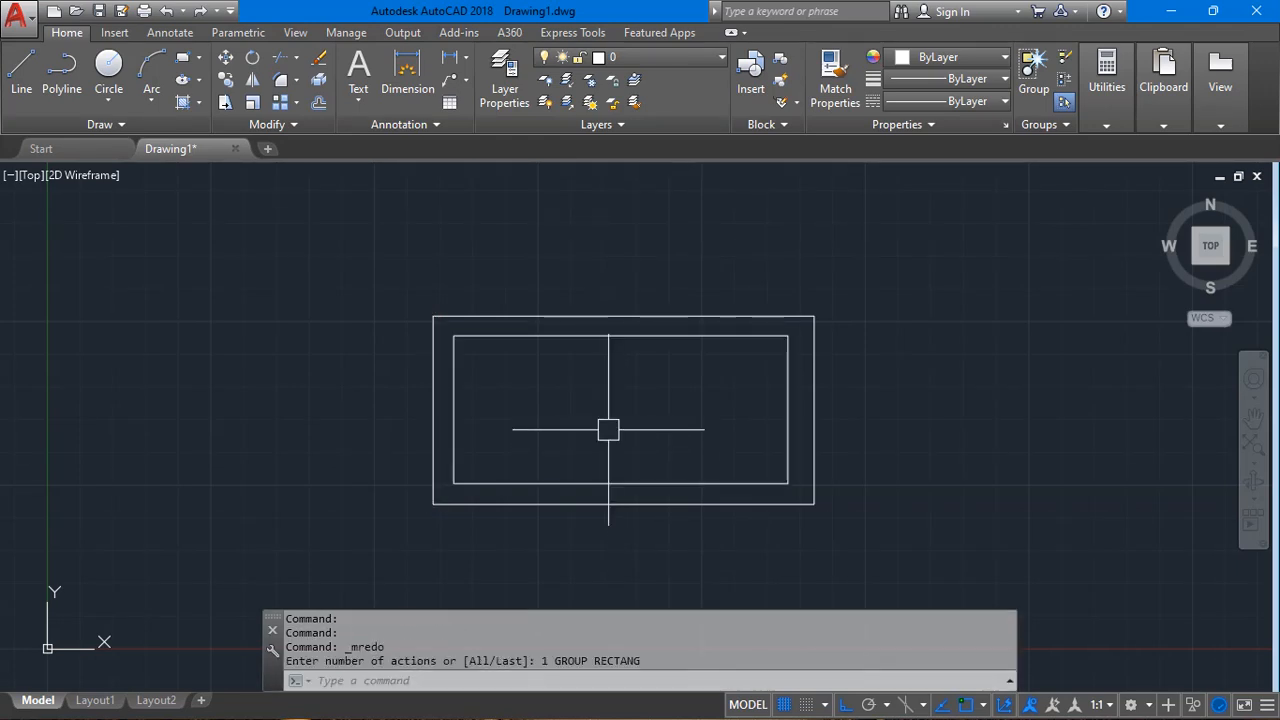
{"action": "left_click", "coordinate": [492, 318]}
{"action": "key", "text": "Escape"}
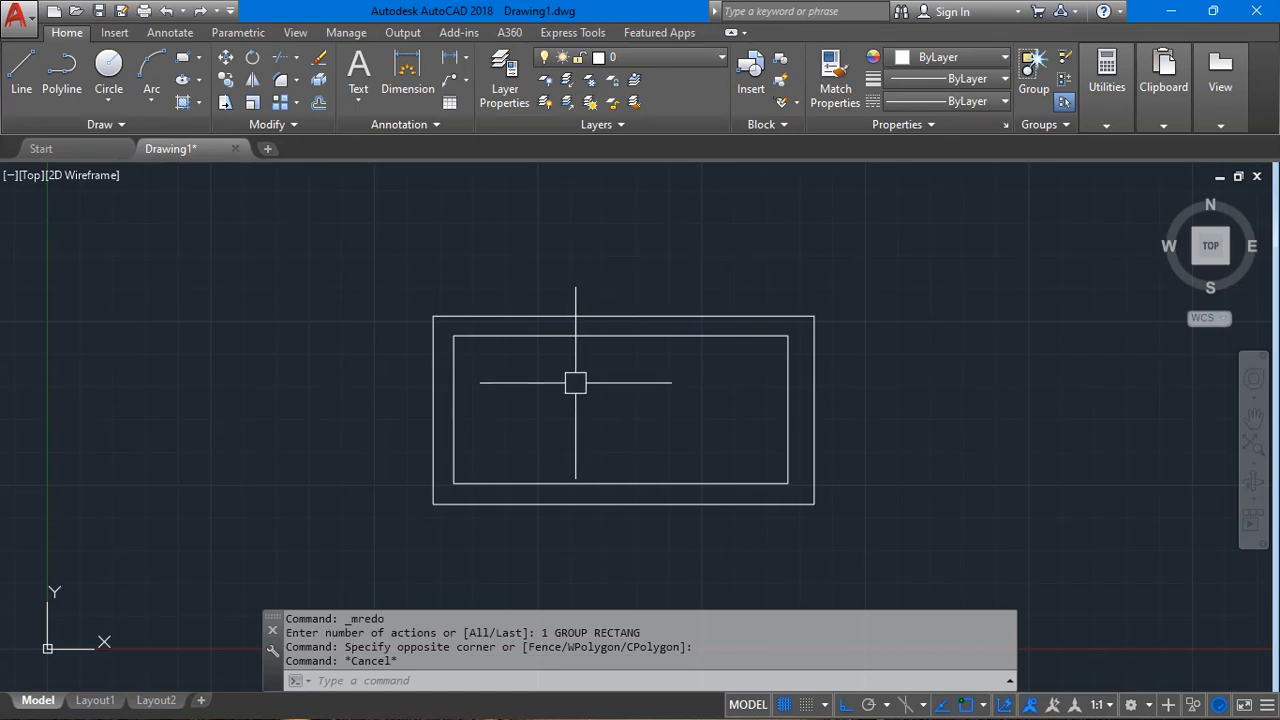
{"action": "key", "text": "ctrl+y"}
{"action": "key", "text": "ctrl+y"}
{"action": "left_click", "coordinate": [534, 311]}
{"action": "key", "text": "Escape"}
Move the outer region by its upper-left corner grip onto the inner region's corner, and check how the inner region is selected.
{"action": "left_click", "coordinate": [434, 318]}
{"action": "left_click", "coordinate": [433, 317]}
{"action": "left_click", "coordinate": [453, 336]}
{"action": "key", "text": "Escape"}
{"action": "left_click_drag", "start_coordinate": [771, 391], "coordinate": [763, 331]}
{"action": "key", "text": "Escape"}
{"action": "left_click", "coordinate": [780, 348]}
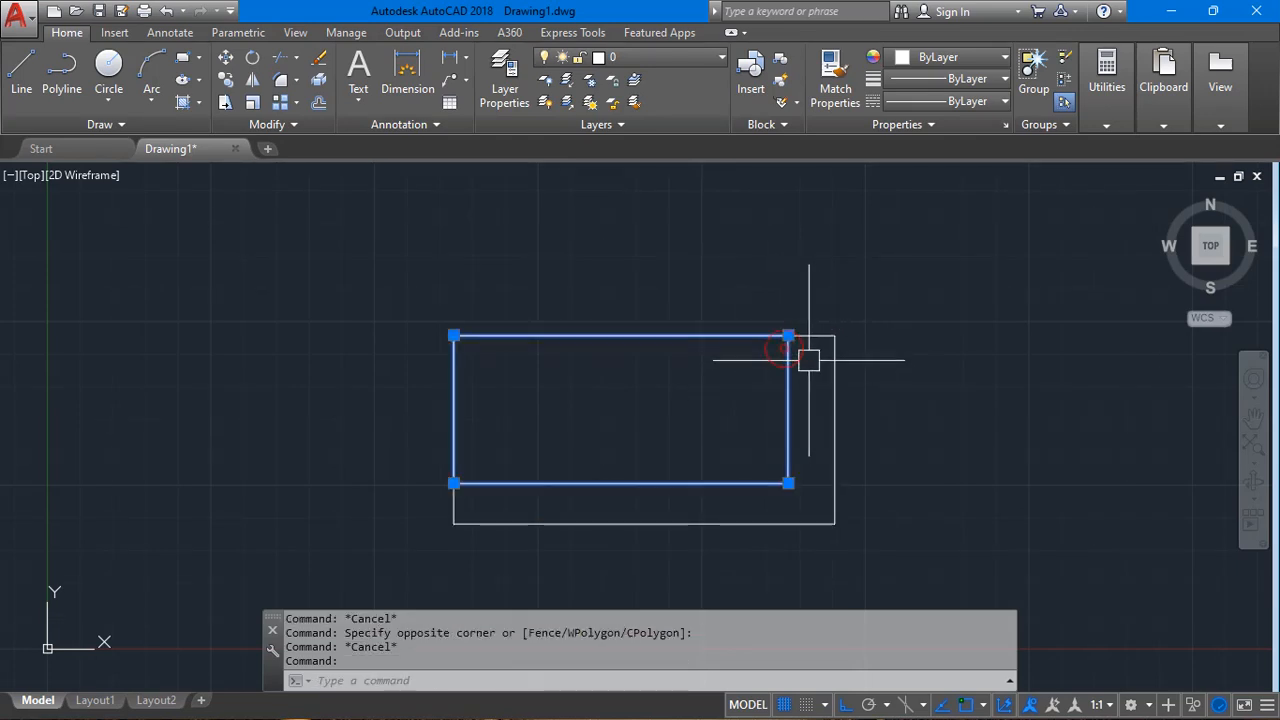
{"action": "key", "text": "Escape"}
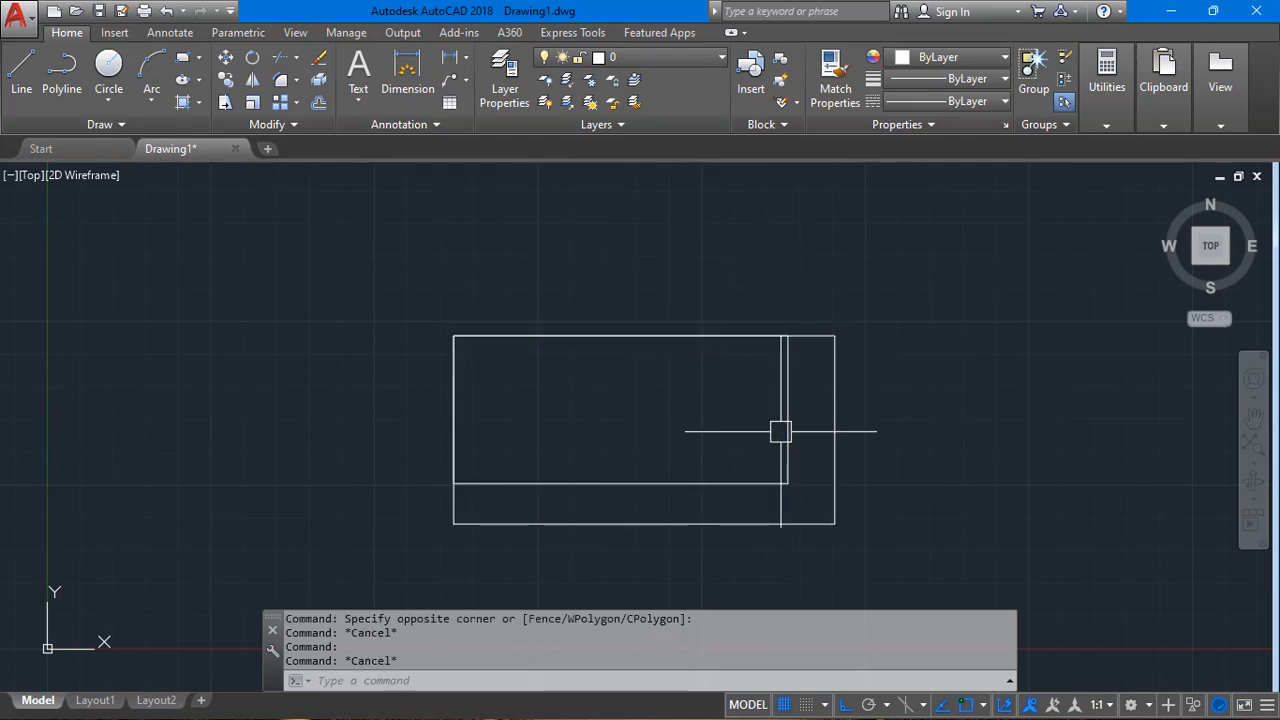
Try the Stretch command on the right-hand side of both regions, and undo it together with the earlier grip move.
{"action": "type", "text": "s"}
{"action": "key", "text": "Return"}
{"action": "left_click", "coordinate": [806, 500]}
{"action": "left_click", "coordinate": [751, 300]}
{"action": "key", "text": "Return"}
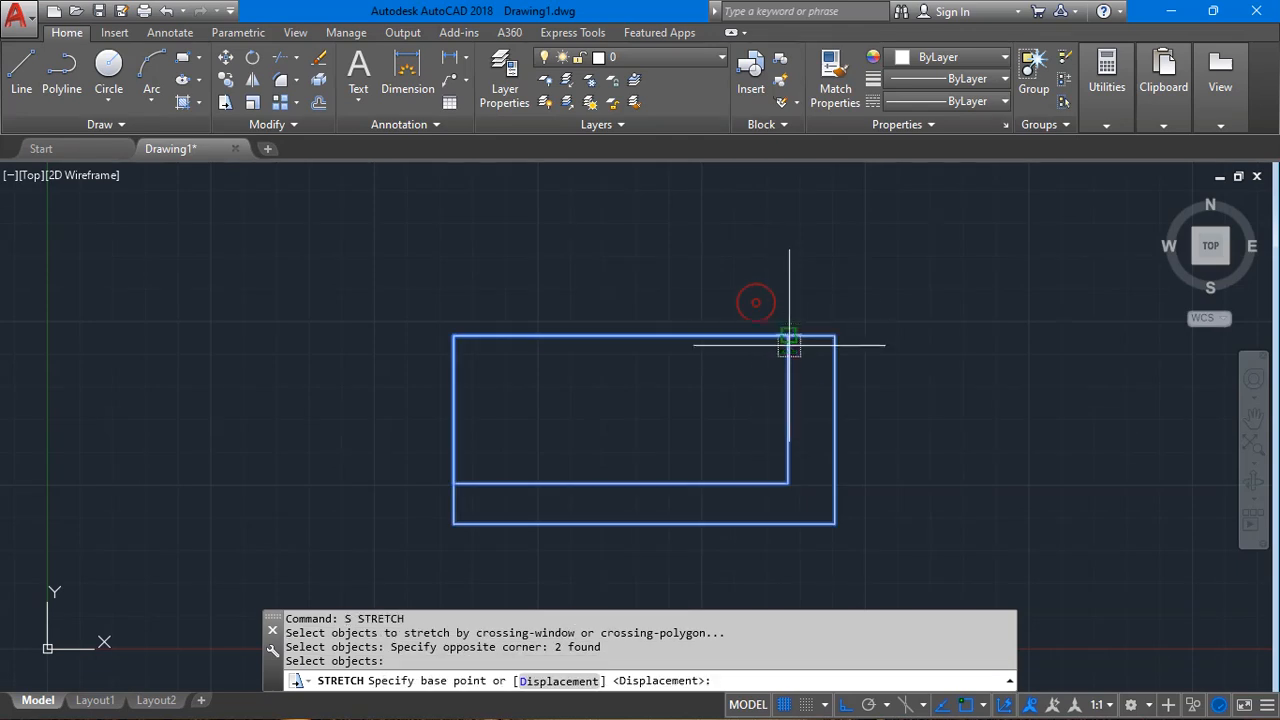
{"action": "left_click", "coordinate": [786, 337]}
{"action": "key", "text": "Escape"}
{"action": "key", "text": "ctrl+z"}
{"action": "key", "text": "ctrl+z"}
Erase both the outer and the inner region.
{"action": "left_click", "coordinate": [711, 277]}
{"action": "left_click", "coordinate": [500, 429]}
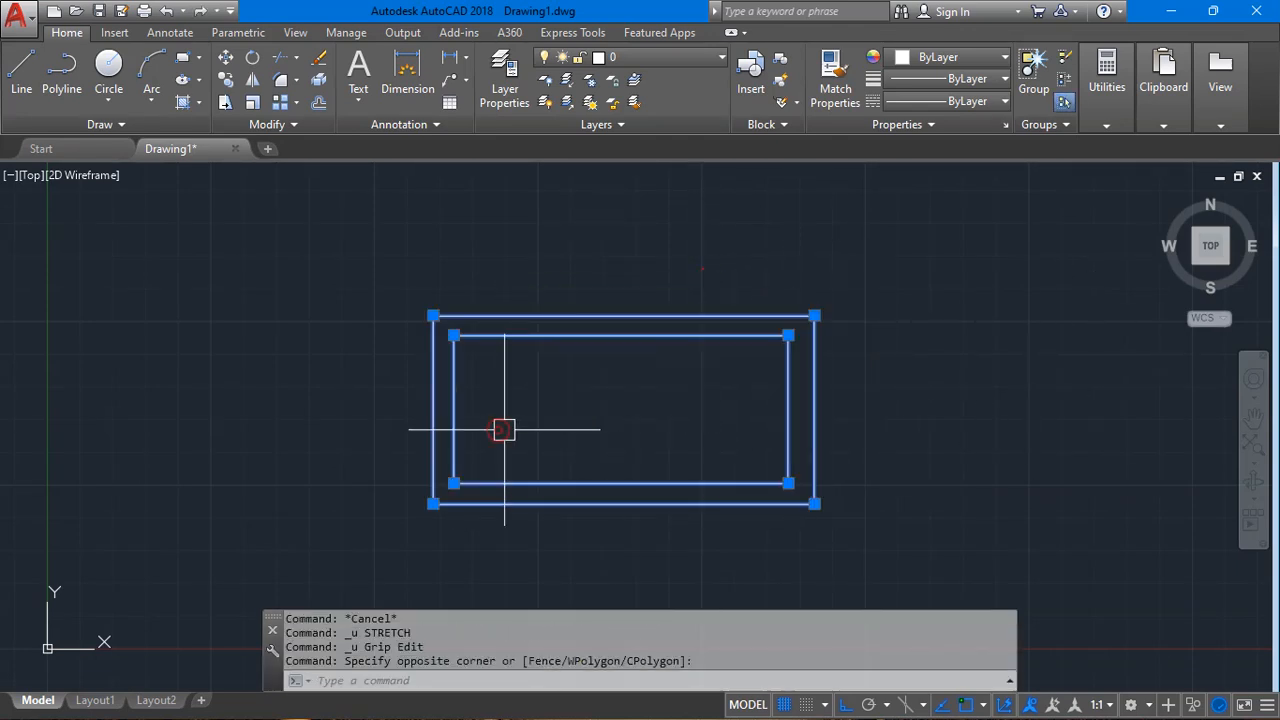
{"action": "key", "text": "Delete"}
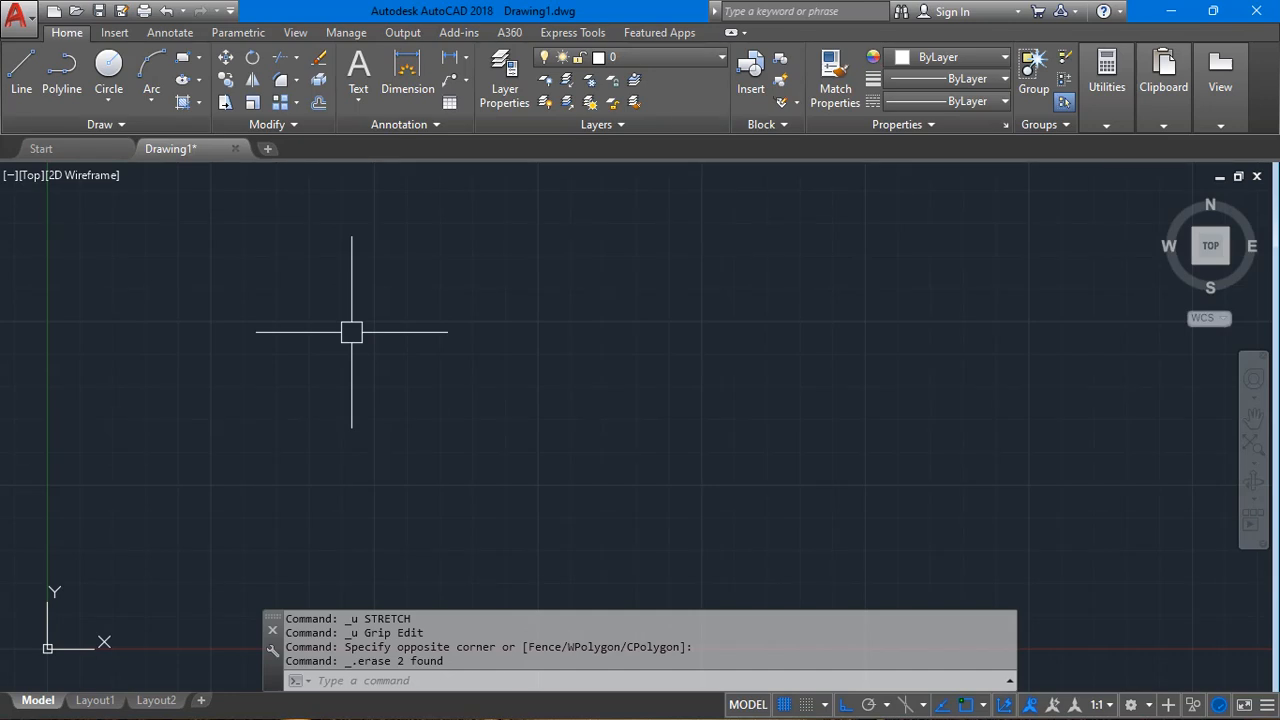
Draw a closed rectangular outline from four separate orthogonal lines with the Line command.
{"action": "left_click", "coordinate": [37, 88]}
{"action": "left_click", "coordinate": [359, 281]}
{"action": "left_click", "coordinate": [716, 281]}
{"action": "left_click", "coordinate": [716, 460]}
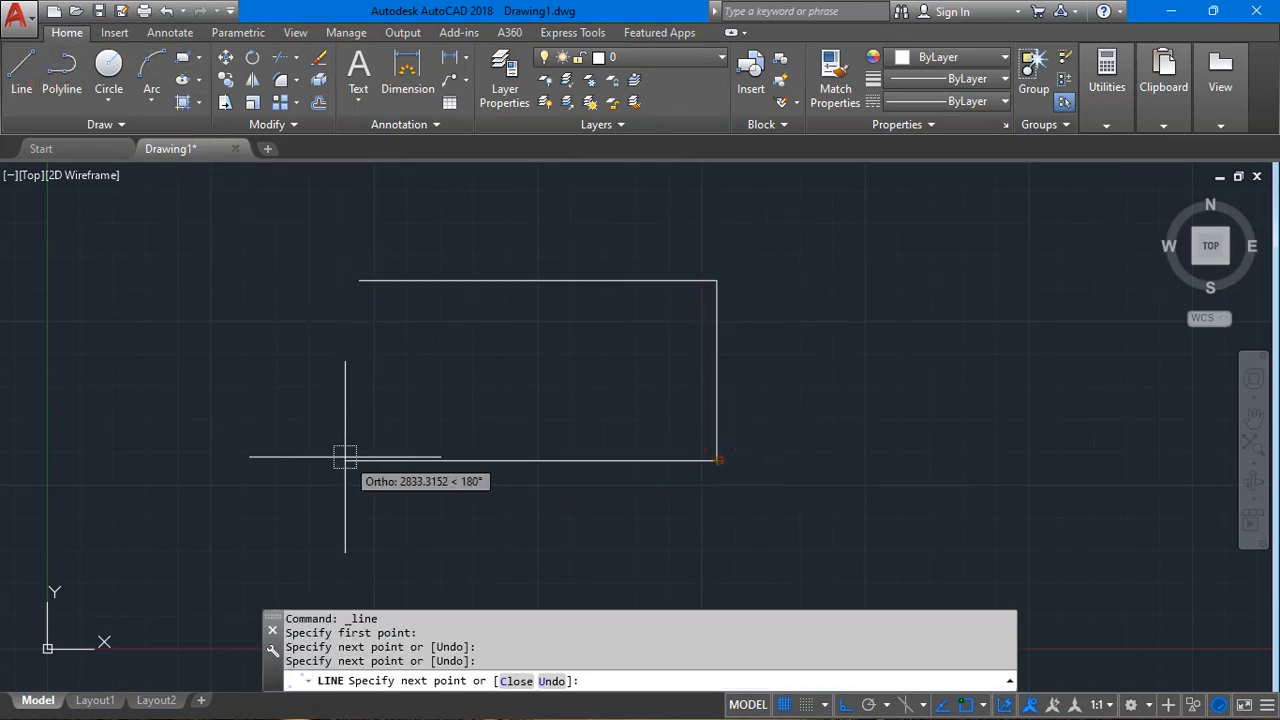
{"action": "left_click", "coordinate": [357, 290]}
{"action": "left_click", "coordinate": [359, 281]}
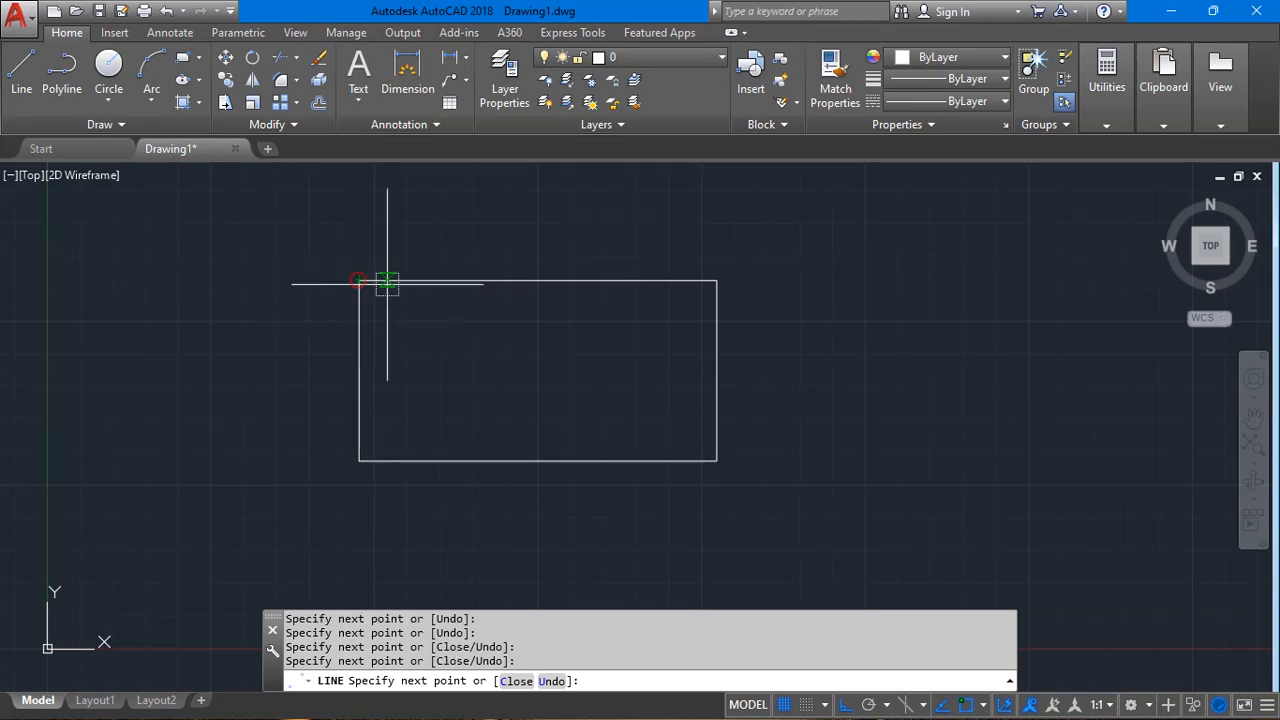
{"action": "key", "text": "Escape"}
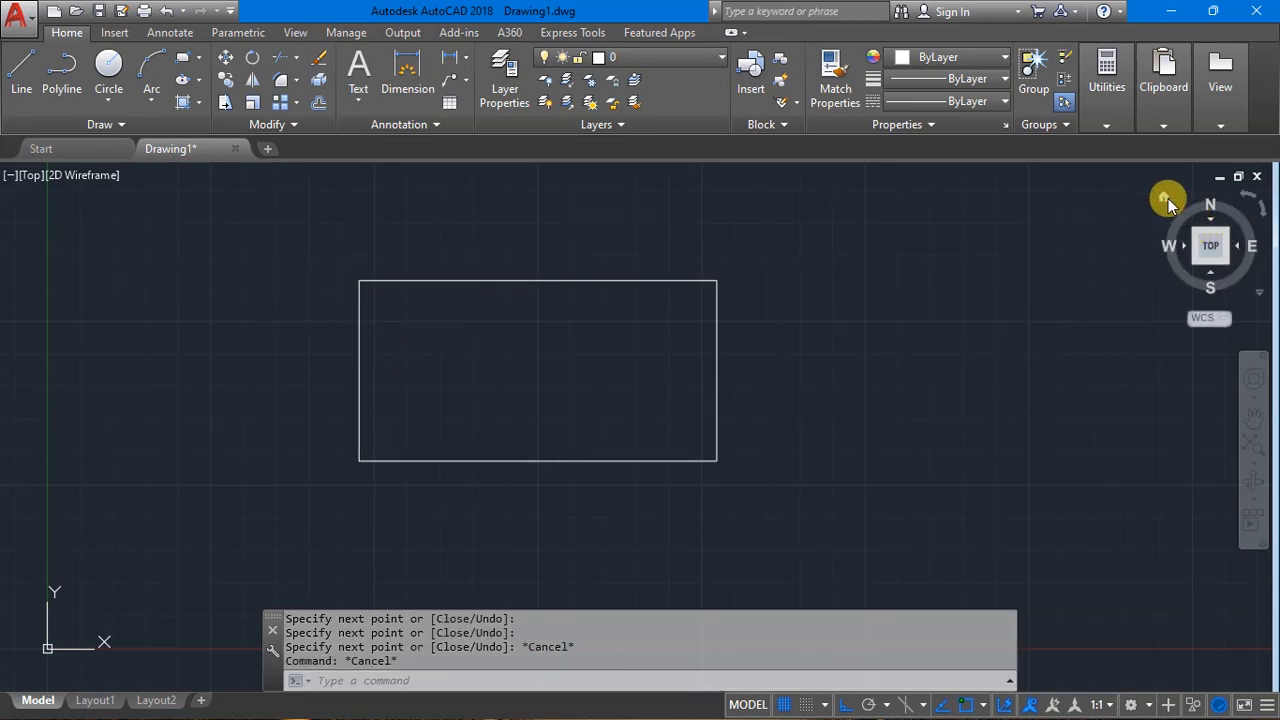
Orbit to an angled 3D view and examine how the individual sides of the line outline are selected.
{"action": "middle_click_drag", "start_coordinate": [934, 377], "coordinate": [777, 337], "text": "shift"}
{"action": "left_click", "coordinate": [780, 333]}
{"action": "left_click", "coordinate": [650, 306]}
{"action": "key", "text": "Escape"}
{"action": "left_click", "coordinate": [497, 534]}
{"action": "left_click", "coordinate": [664, 522]}
{"action": "key", "text": "Escape"}
{"action": "left_click", "coordinate": [811, 330]}
{"action": "left_click", "coordinate": [666, 309]}
{"action": "key", "text": "Escape"}
{"action": "left_click", "coordinate": [500, 543]}
{"action": "left_click", "coordinate": [623, 531]}
{"action": "key", "text": "Escape"}
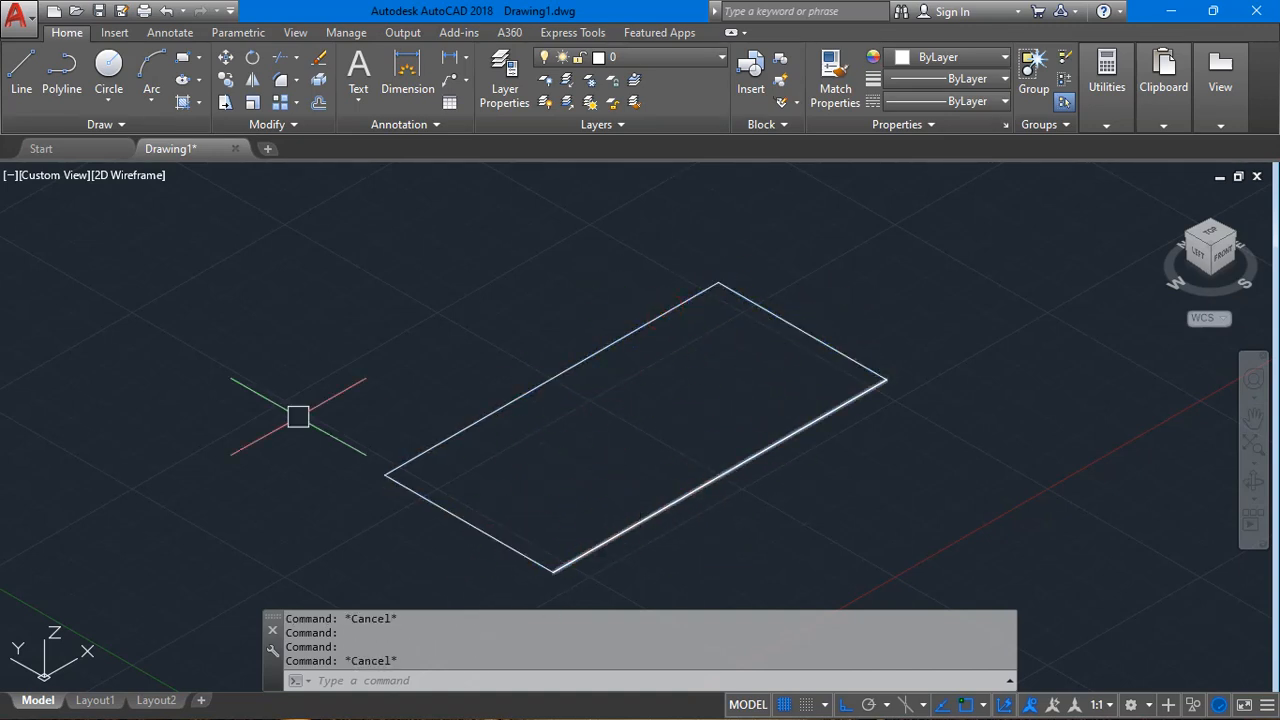
Switch the viewport's visual style to Realistic.
{"action": "left_click", "coordinate": [106, 175]}
{"action": "left_click", "coordinate": [170, 286]}
Extrude the four outline lines together upward to a freehand height with the Extrude command.
{"action": "type", "text": "EXTr"}
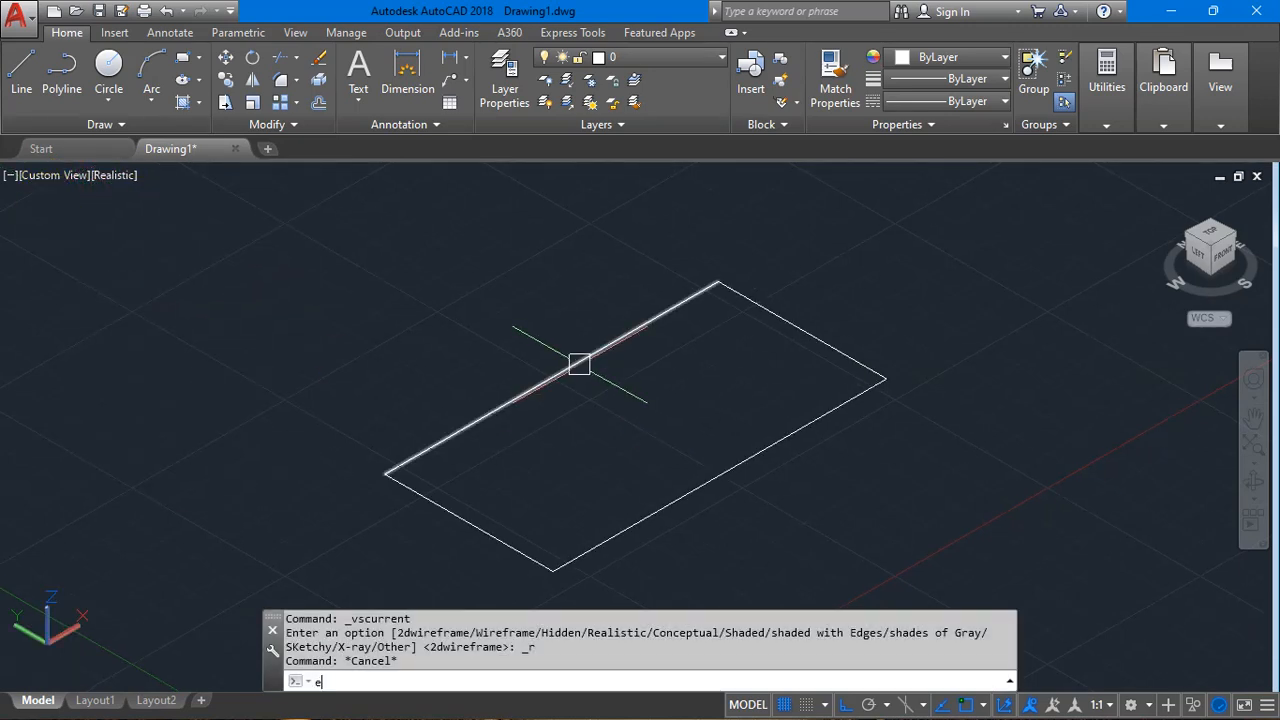
{"action": "type", "text": "u"}
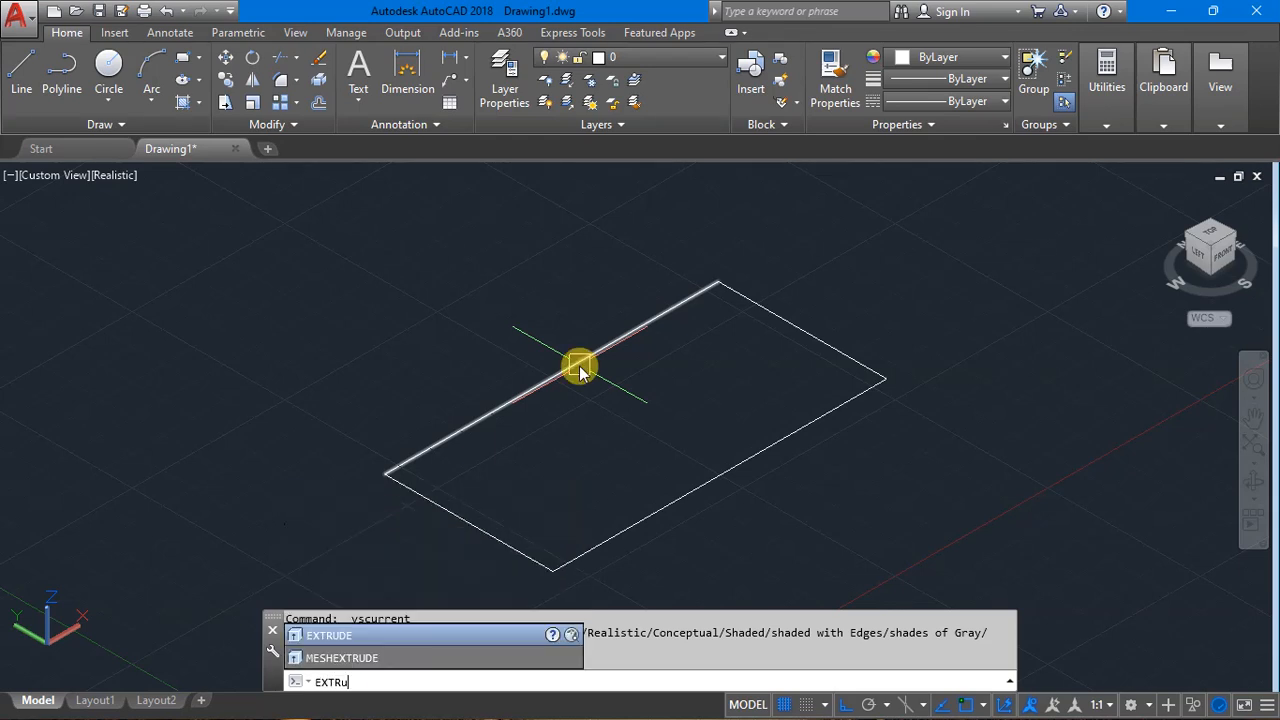
{"action": "left_click", "coordinate": [337, 637]}
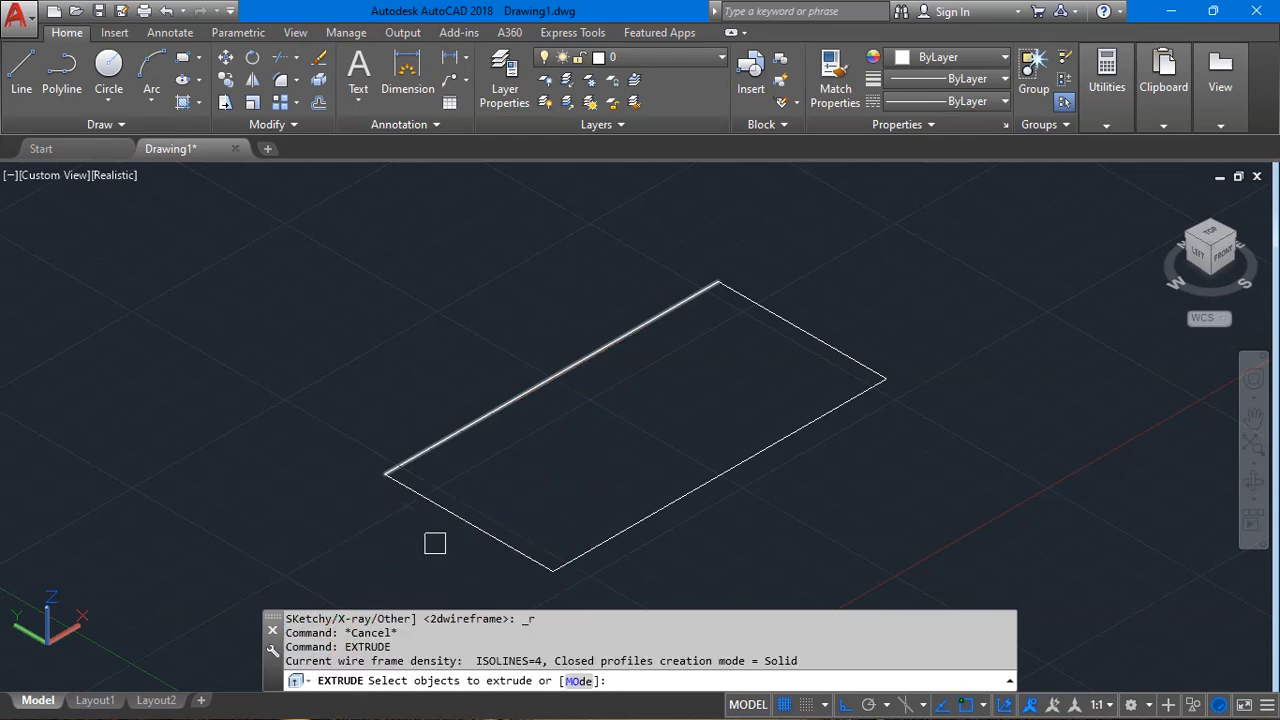
{"action": "left_click", "coordinate": [445, 511]}
{"action": "left_click", "coordinate": [452, 437]}
{"action": "left_click", "coordinate": [808, 325]}
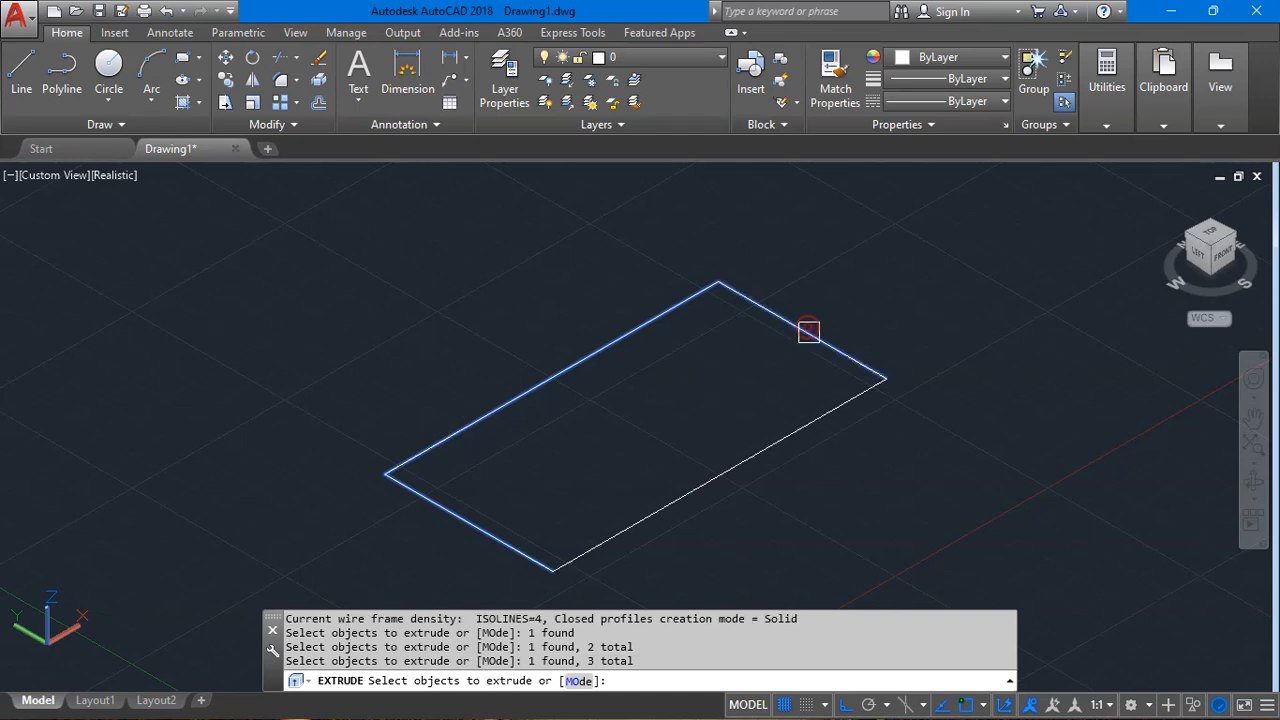
{"action": "left_click", "coordinate": [817, 410]}
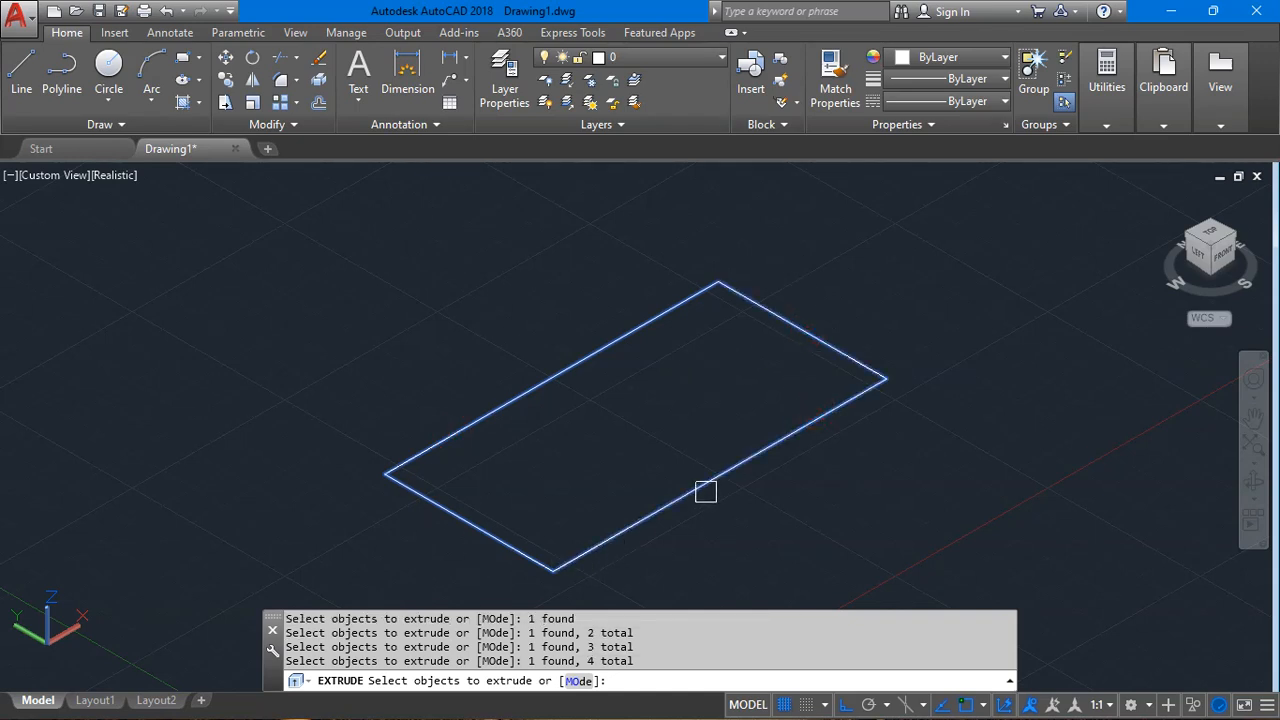
{"action": "key", "text": "Return"}
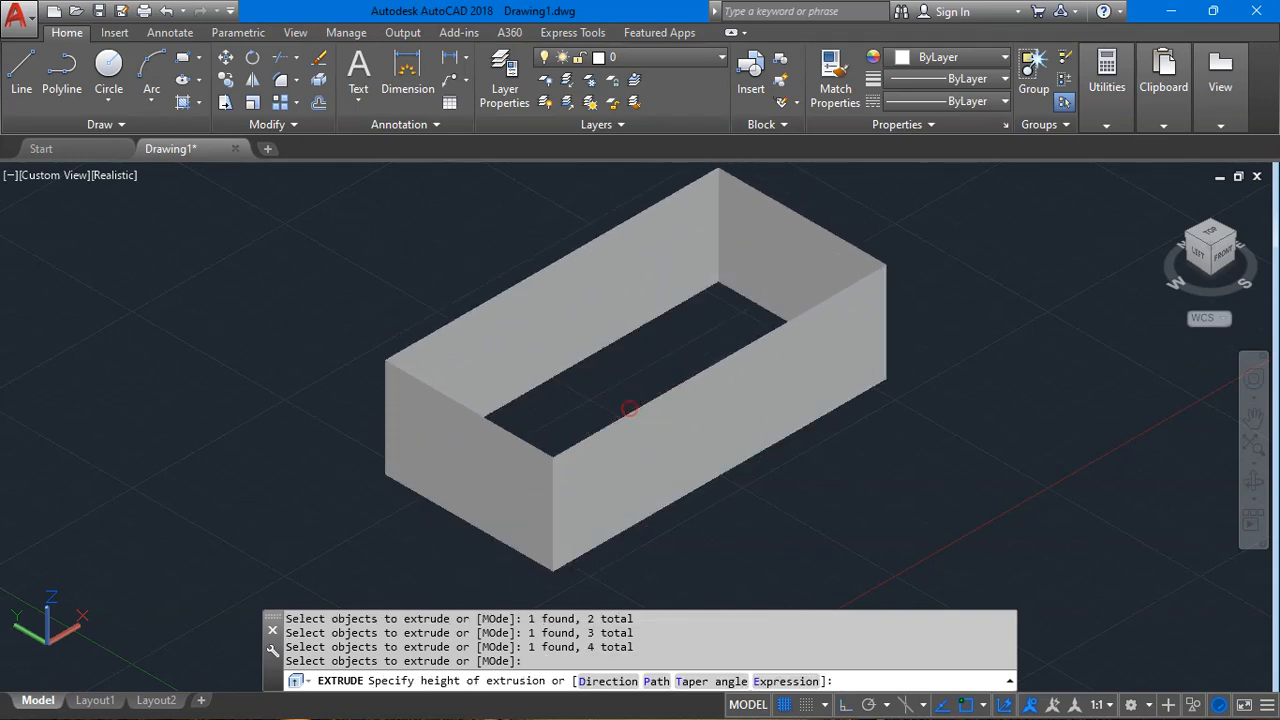
{"action": "left_click", "coordinate": [629, 409]}
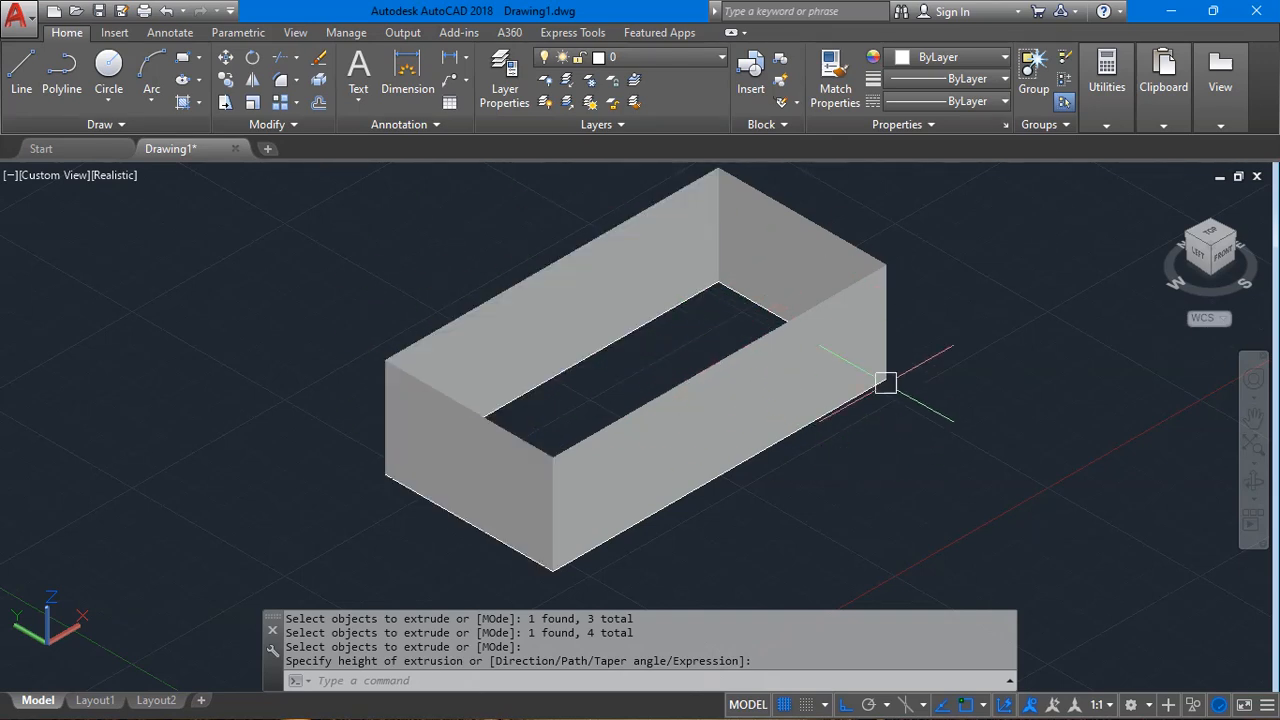
Undo the extrusion and check how one of the outline's long sides is selected.
{"action": "key", "text": "ctrl+z"}
{"action": "left_click", "coordinate": [580, 360]}
{"action": "key", "text": "Escape"}
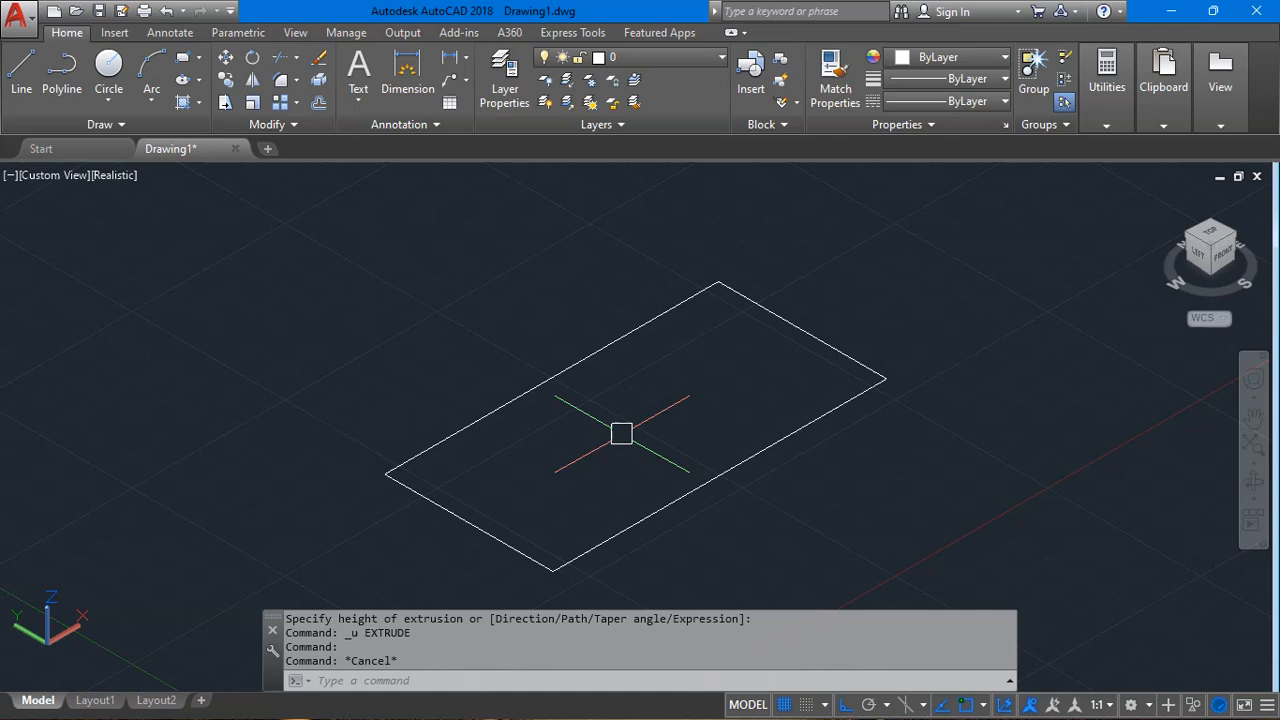
Create a region from the four outline lines and check its selection as a single object.
{"action": "type", "text": "region"}
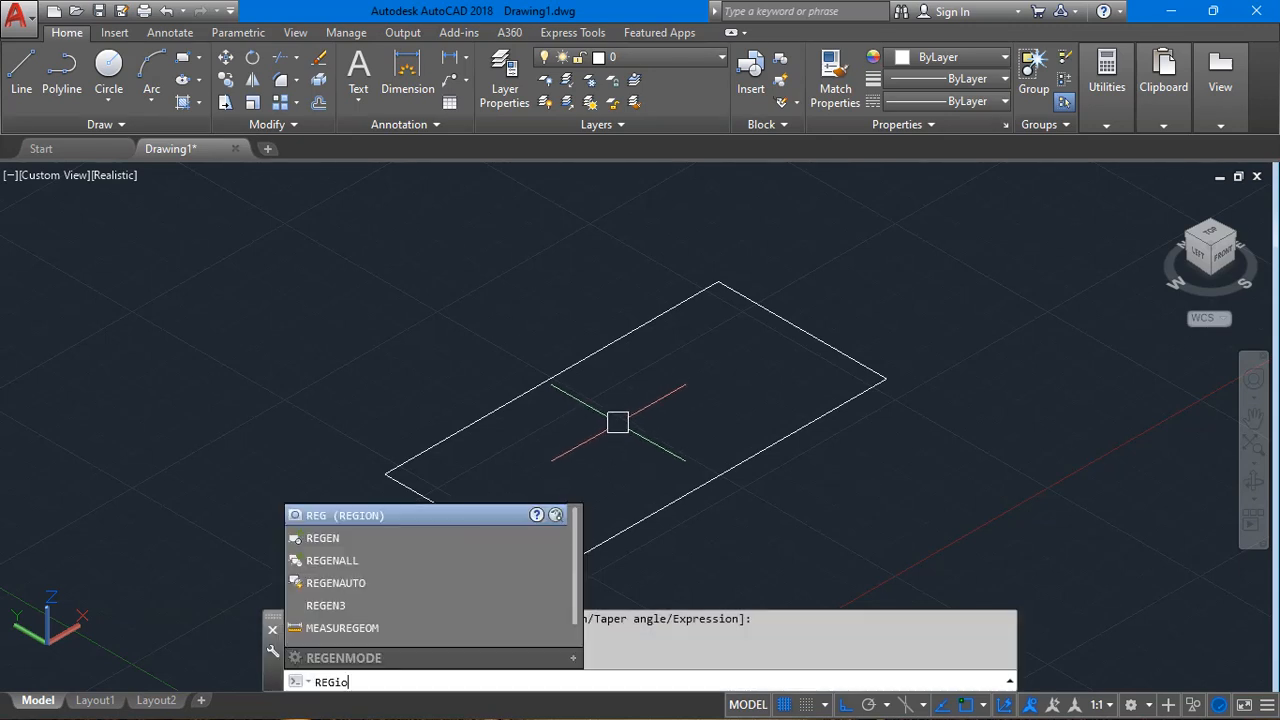
{"action": "key", "text": "Return"}
{"action": "left_click", "coordinate": [433, 446]}
{"action": "left_click", "coordinate": [796, 328]}
{"action": "left_click", "coordinate": [838, 406]}
{"action": "left_click", "coordinate": [465, 514]}
{"action": "key", "text": "Return"}
{"action": "left_click", "coordinate": [588, 438]}
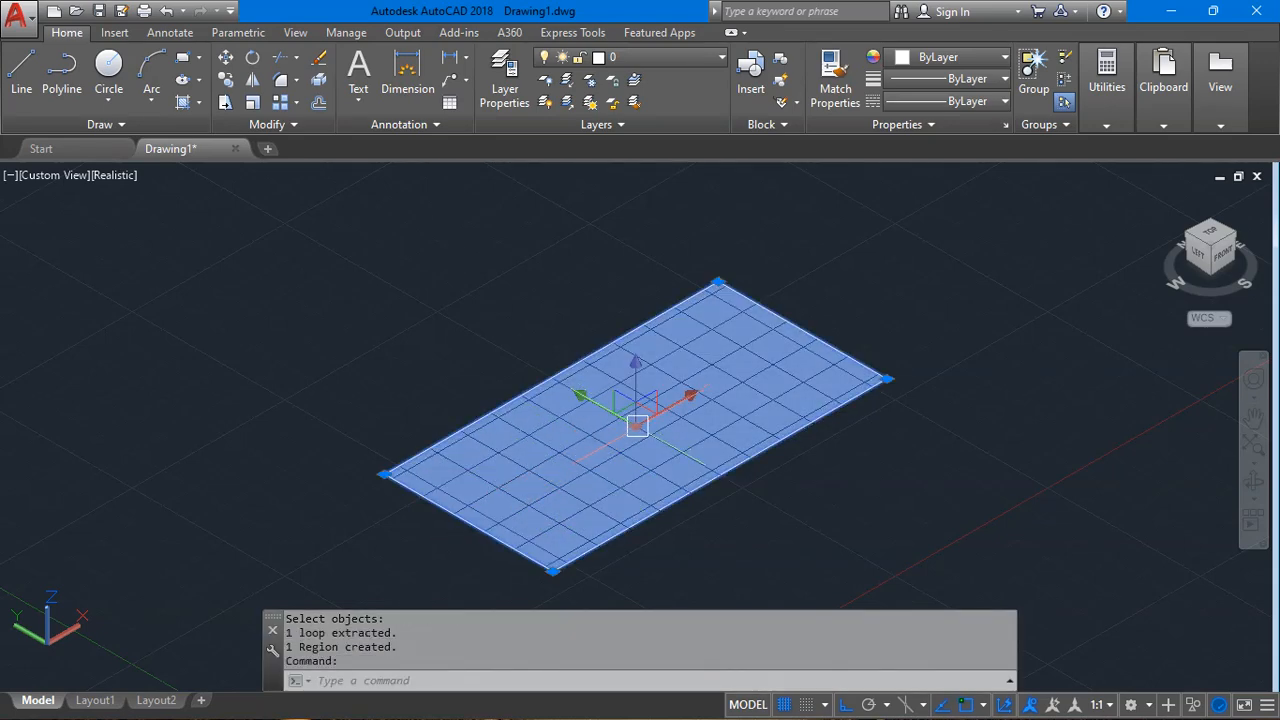
{"action": "key", "text": "Escape"}
Try moving the region by its corner grips, once within the plane and once upward along Z, undoing each move.
{"action": "left_click", "coordinate": [597, 477]}
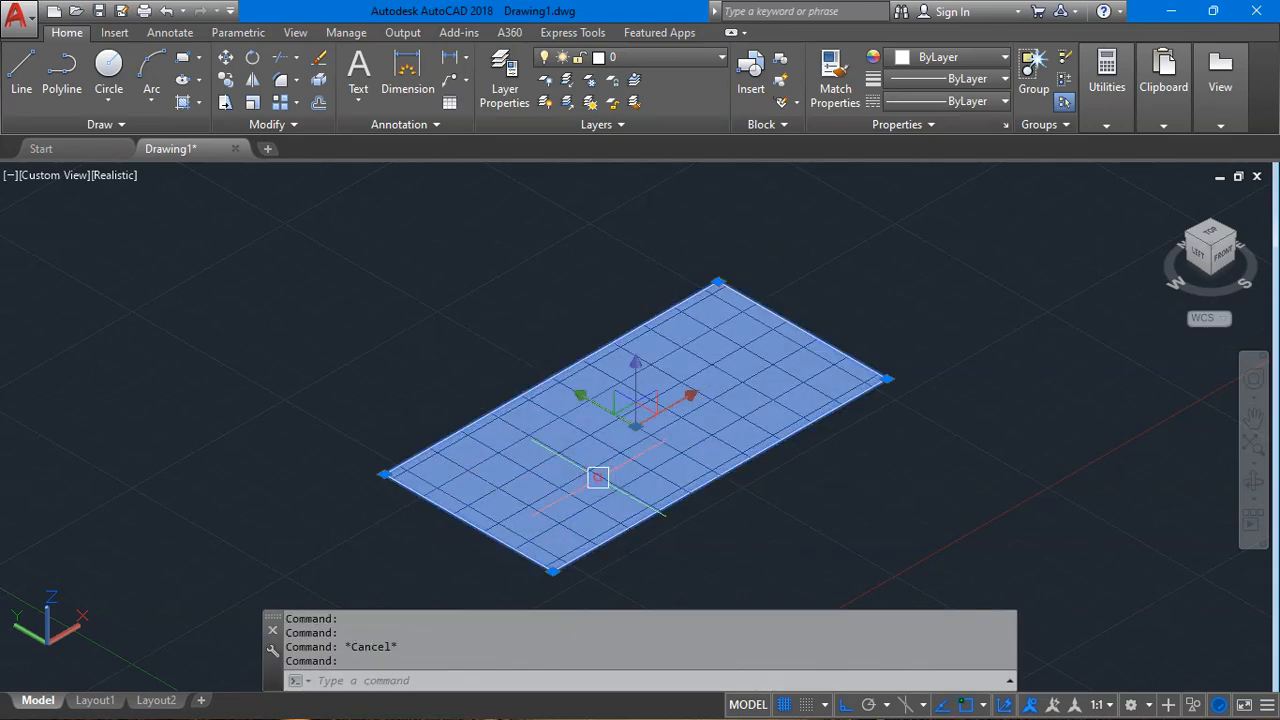
{"action": "left_click", "coordinate": [390, 469]}
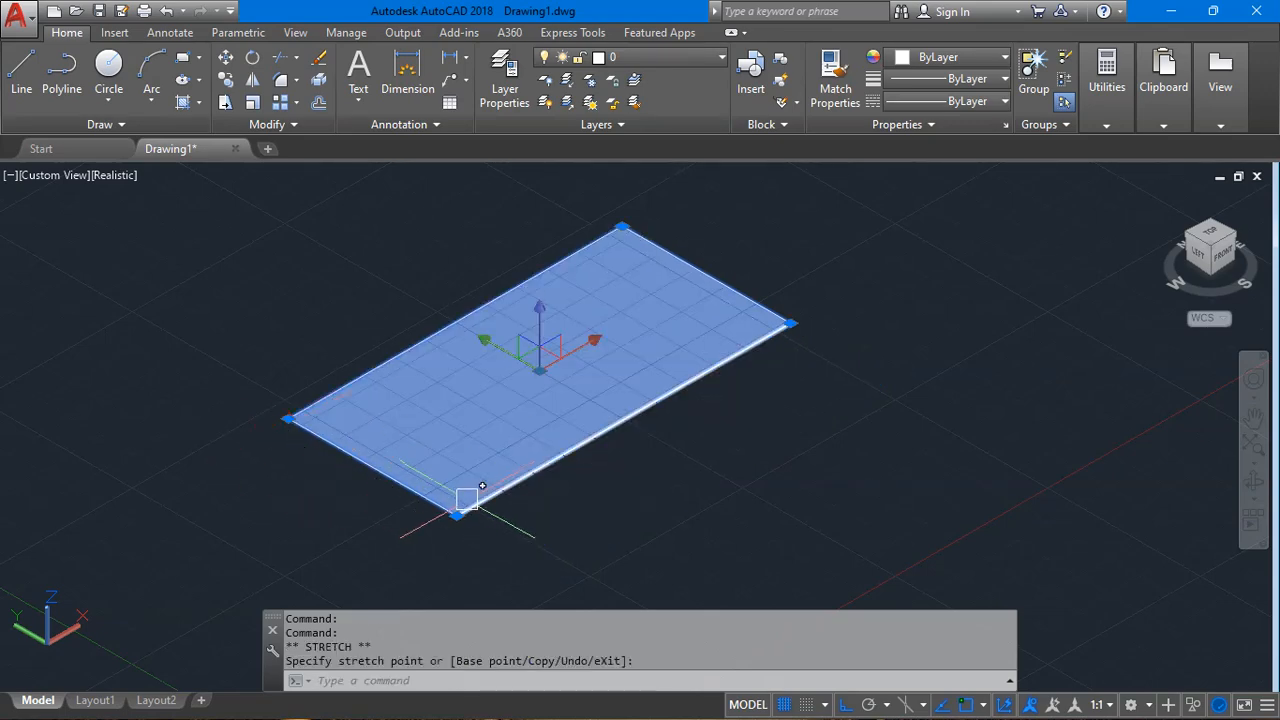
{"action": "left_click", "coordinate": [467, 498]}
{"action": "key", "text": "ctrl+z"}
{"action": "left_click", "coordinate": [390, 476]}
{"action": "left_click", "coordinate": [387, 472]}
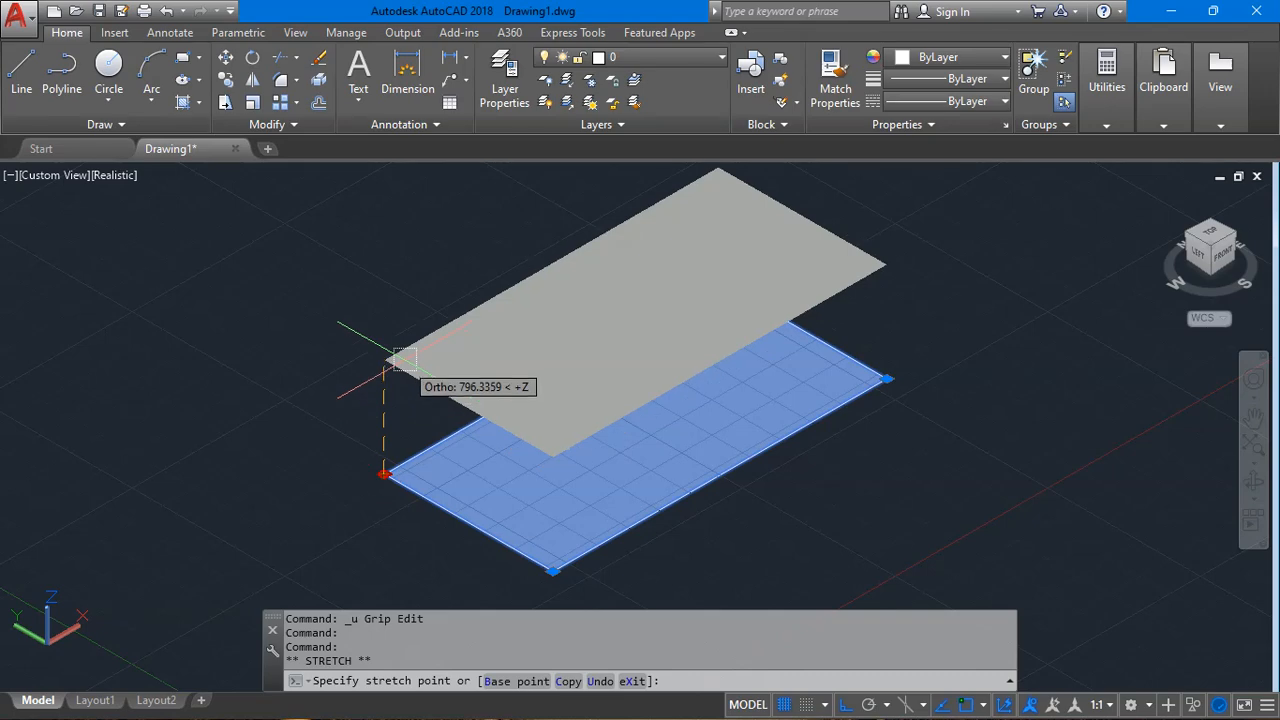
{"action": "left_click", "coordinate": [384, 349]}
{"action": "key", "text": "ctrl+z"}
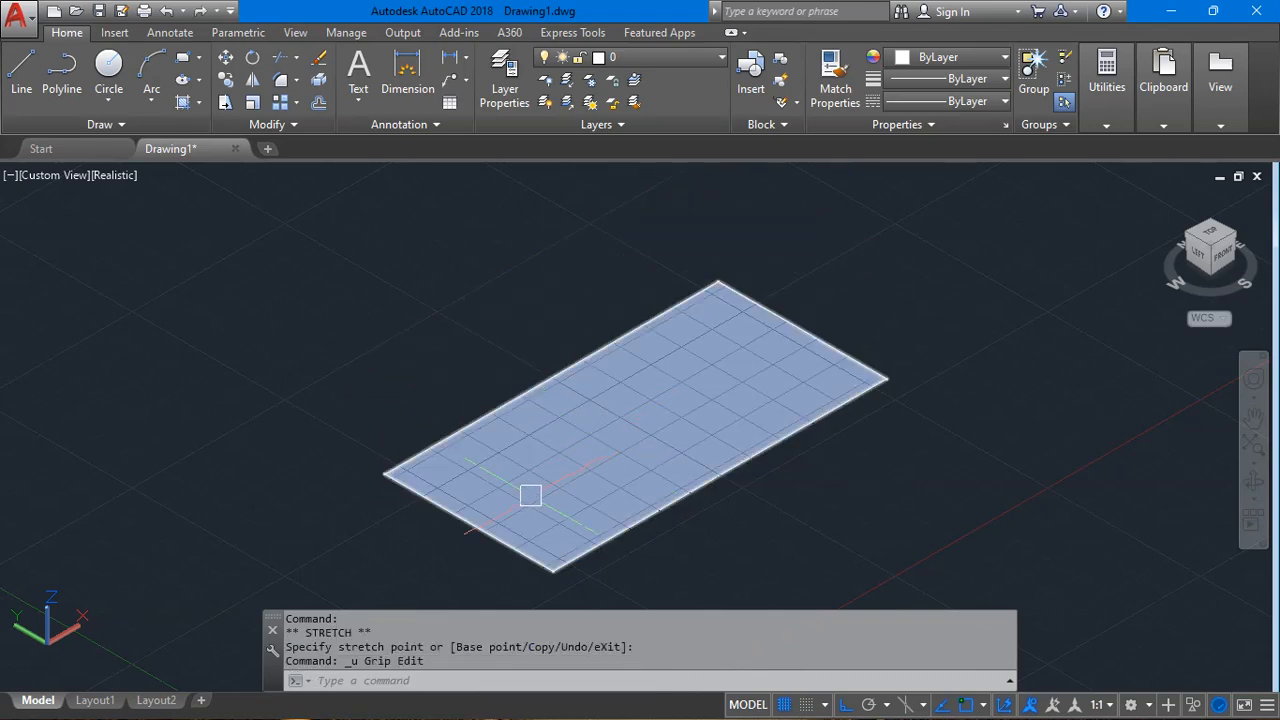
Reselect the region and try a grip stretch from its left corner with a distance of 0.
{"action": "left_click", "coordinate": [480, 514]}
{"action": "key", "text": "Escape"}
{"action": "left_click", "coordinate": [718, 281]}
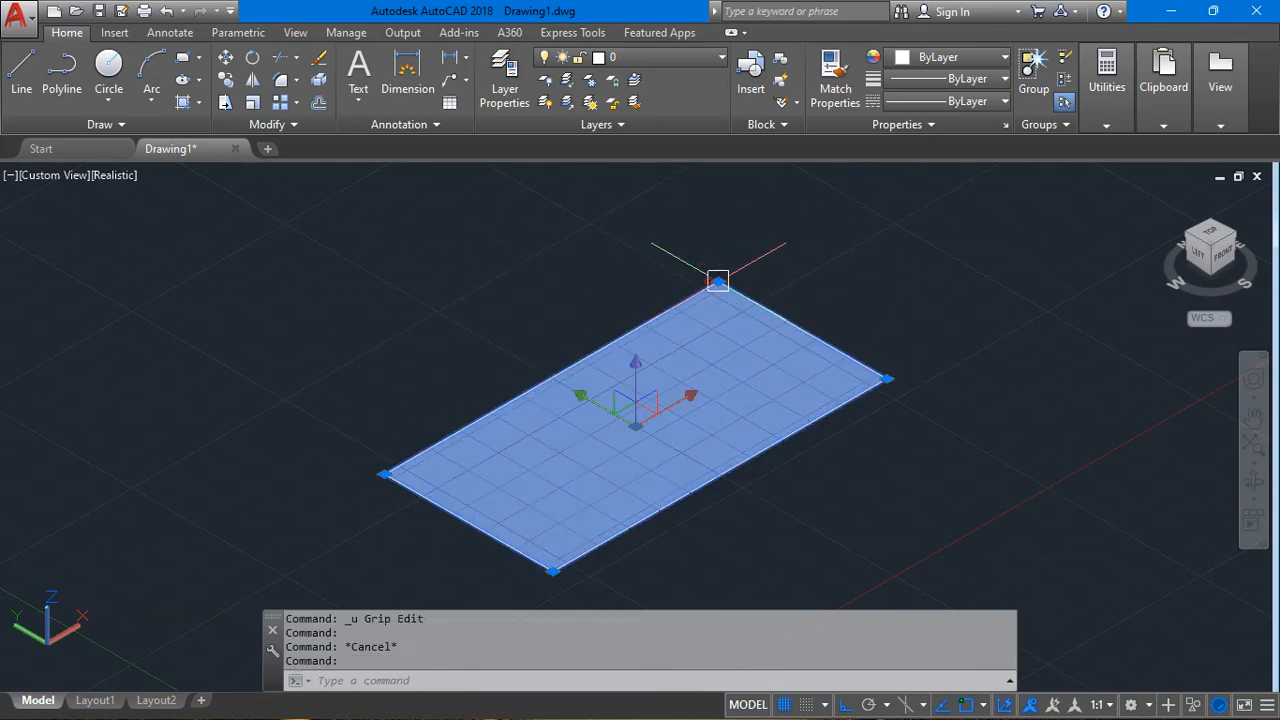
{"action": "left_click", "coordinate": [383, 467]}
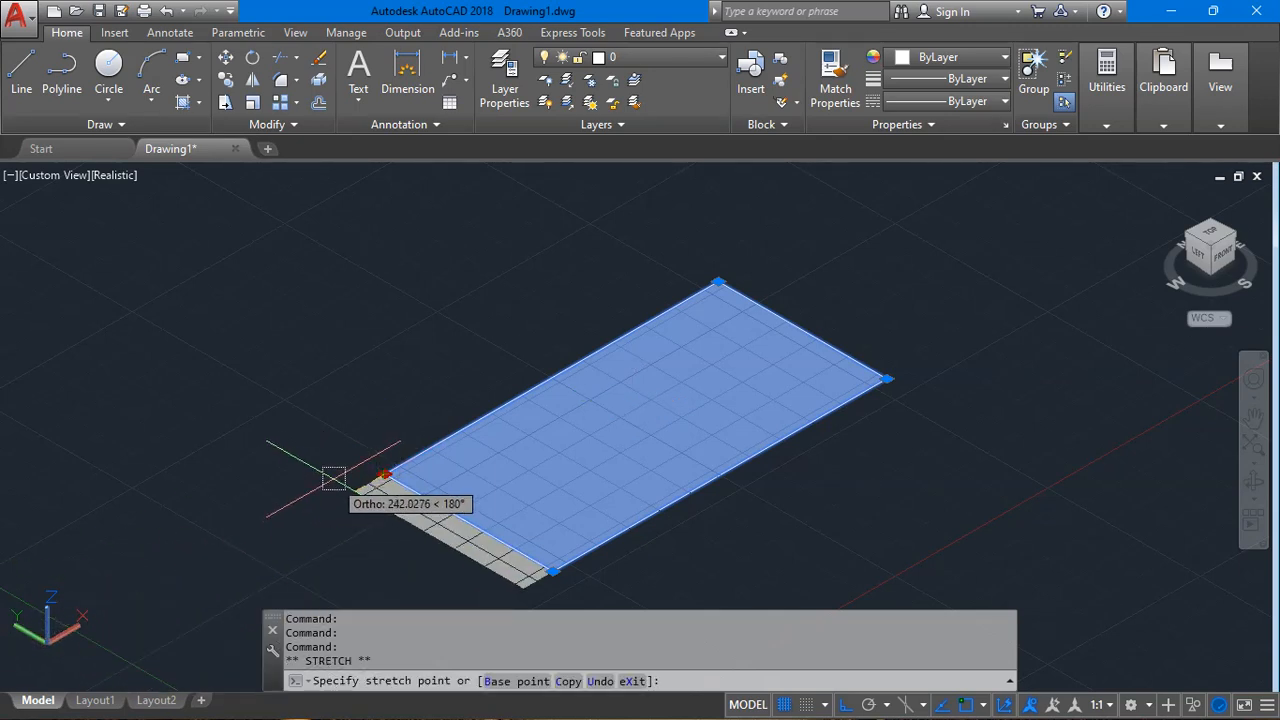
{"action": "type", "text": "0"}
{"action": "key", "text": "Return"}
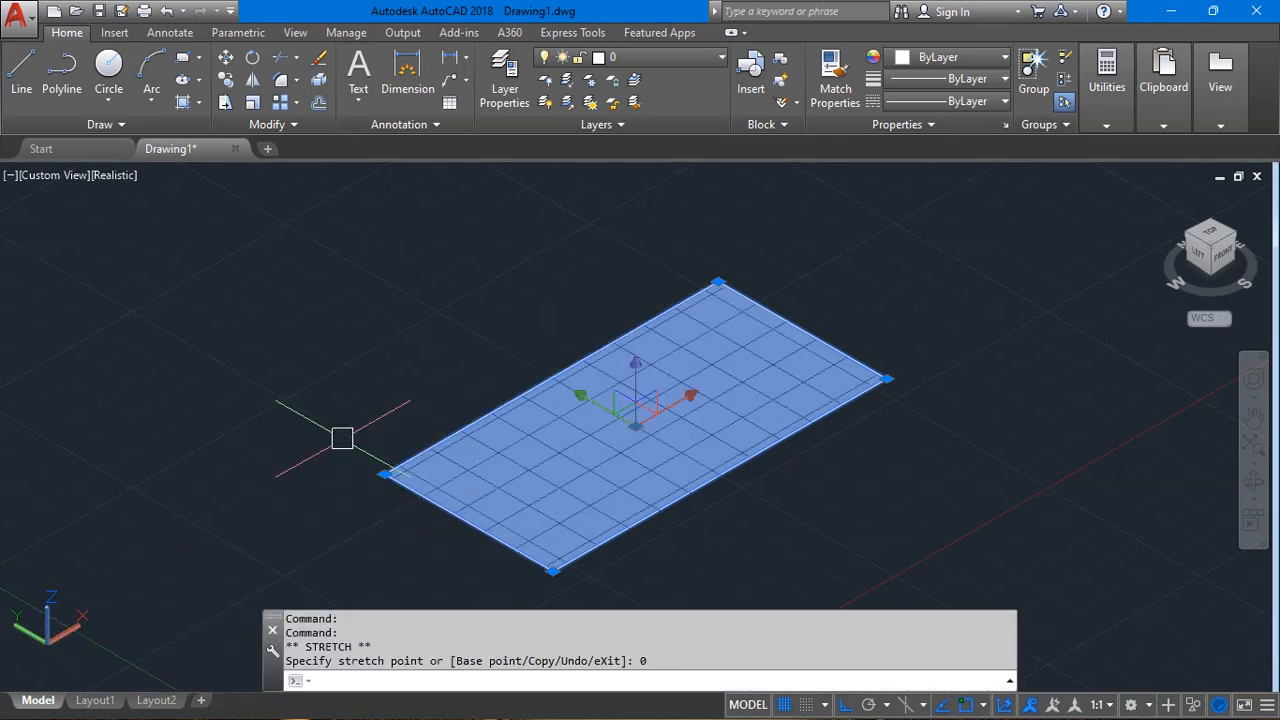
{"action": "key", "text": "Escape"}
Try moving the region with the gizmo at its centre, and undo the move.
{"action": "left_click", "coordinate": [680, 428]}
{"action": "left_click", "coordinate": [635, 425]}
{"action": "left_click", "coordinate": [385, 474]}
{"action": "left_click", "coordinate": [849, 484]}
{"action": "key", "text": "Escape"}
{"action": "key", "text": "ctrl+z"}
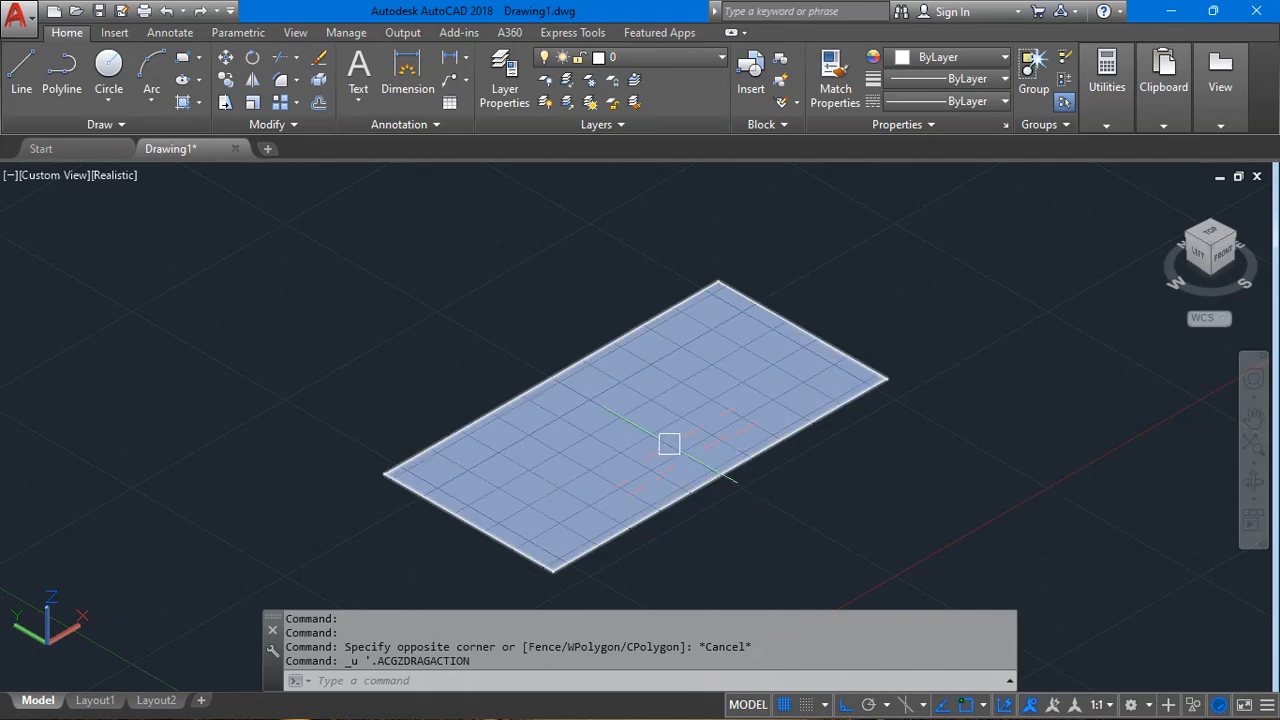
Try moving the region along the Y axis with the move gizmo, and undo that move.
{"action": "left_click", "coordinate": [676, 450]}
{"action": "left_click", "coordinate": [583, 401]}
{"action": "left_click", "coordinate": [657, 402]}
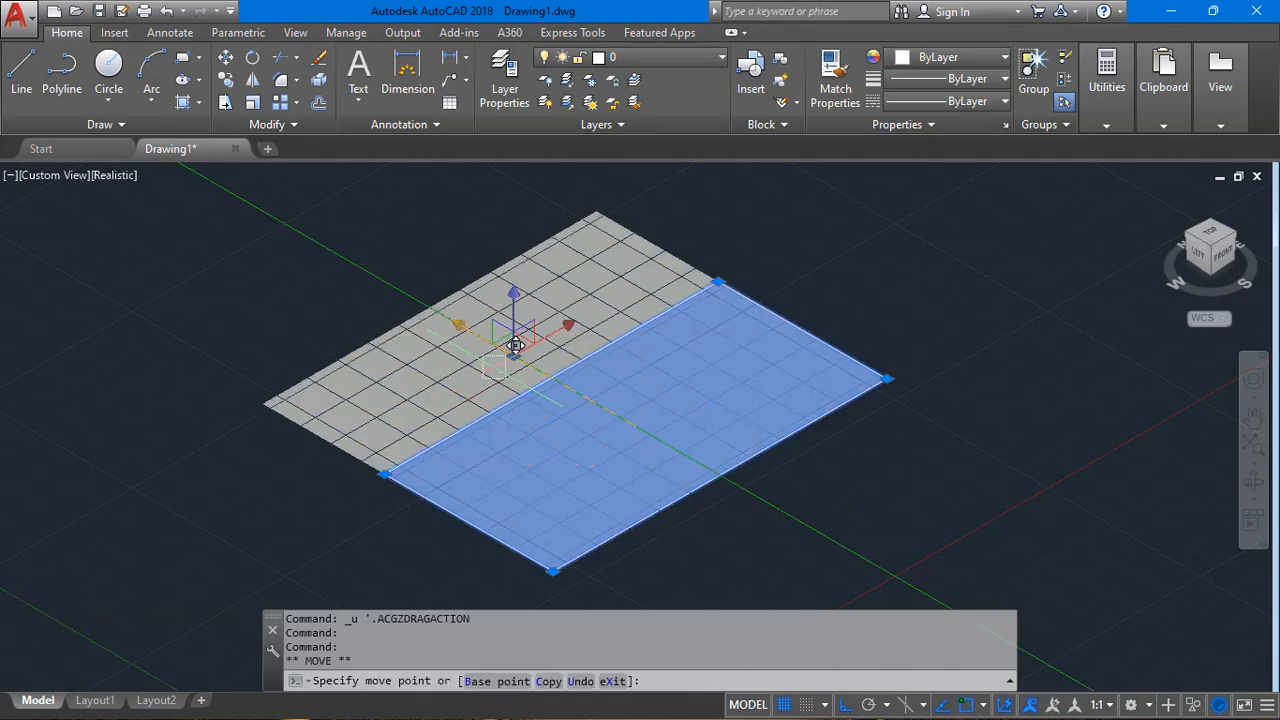
{"action": "left_click", "coordinate": [597, 366]}
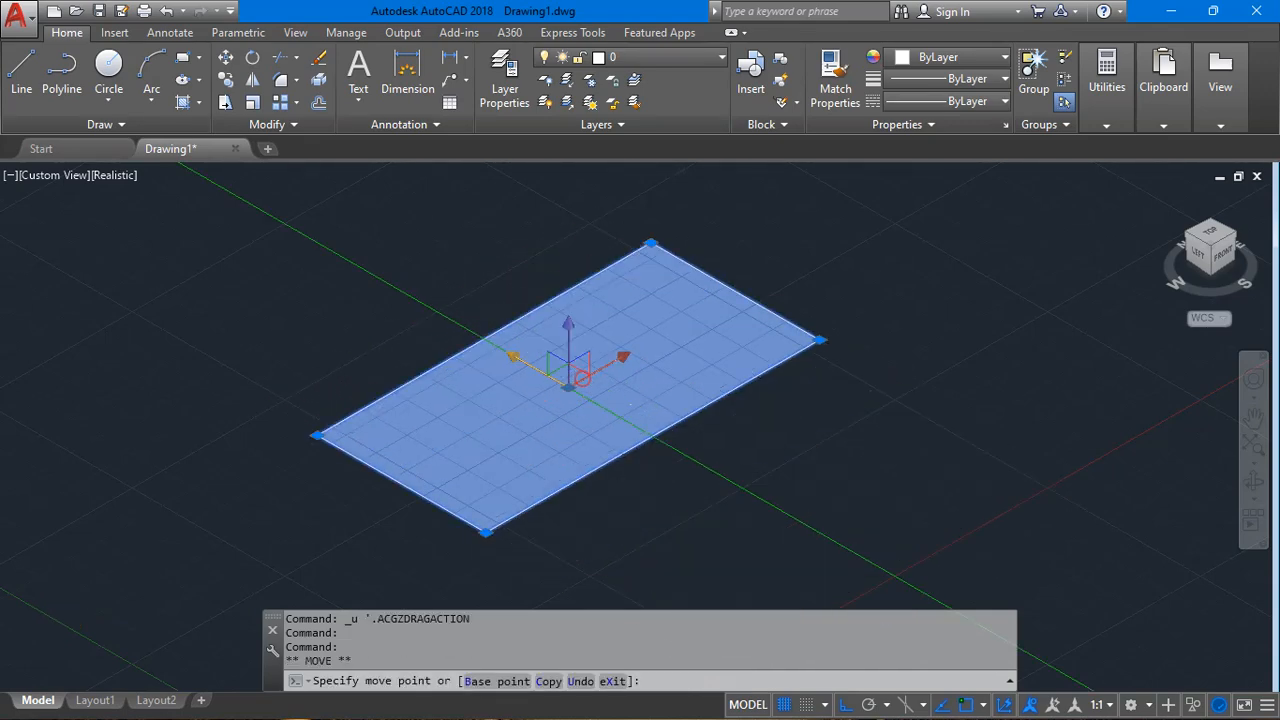
{"action": "key", "text": "Escape"}
{"action": "key", "text": "ctrl+z"}
{"action": "key", "text": "ctrl+z"}
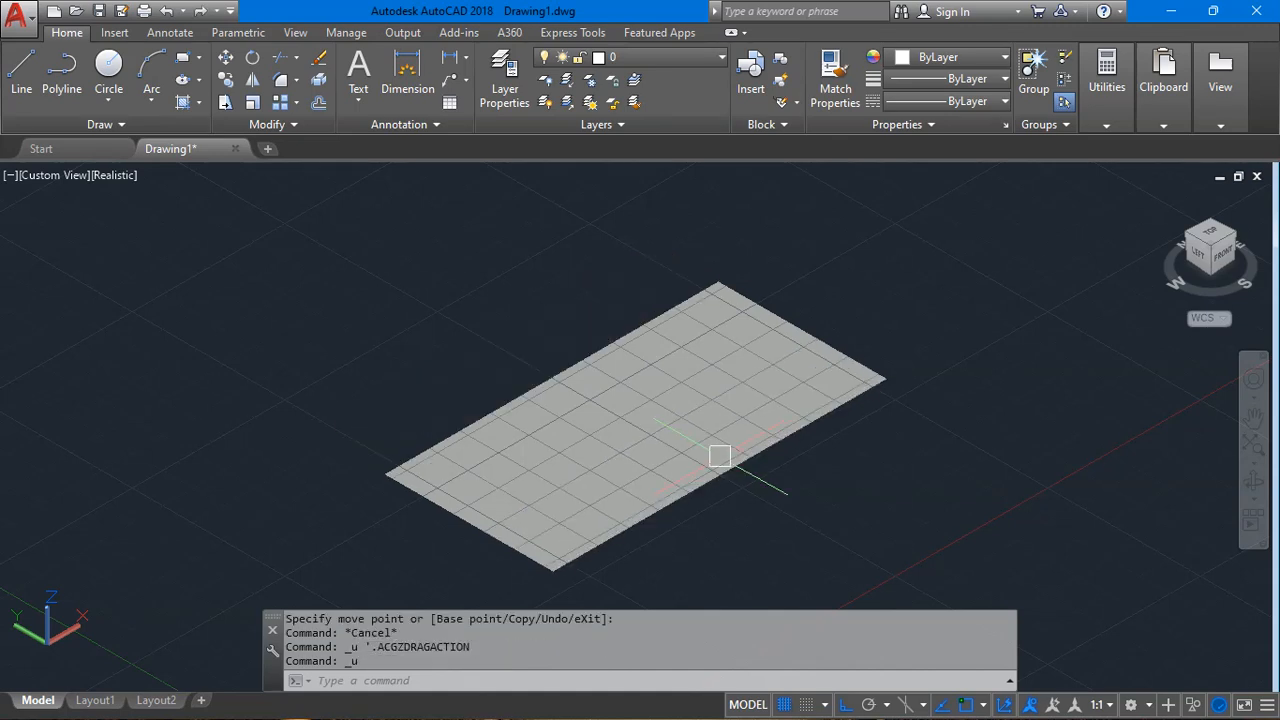
Undo the region so the outline is four separate lines again, and check the selection of one side.
{"action": "key", "text": "ctrl+z"}
{"action": "key", "text": "ctrl+z"}
{"action": "key", "text": "ctrl+z"}
{"action": "left_click", "coordinate": [548, 381]}
{"action": "key", "text": "Escape"}
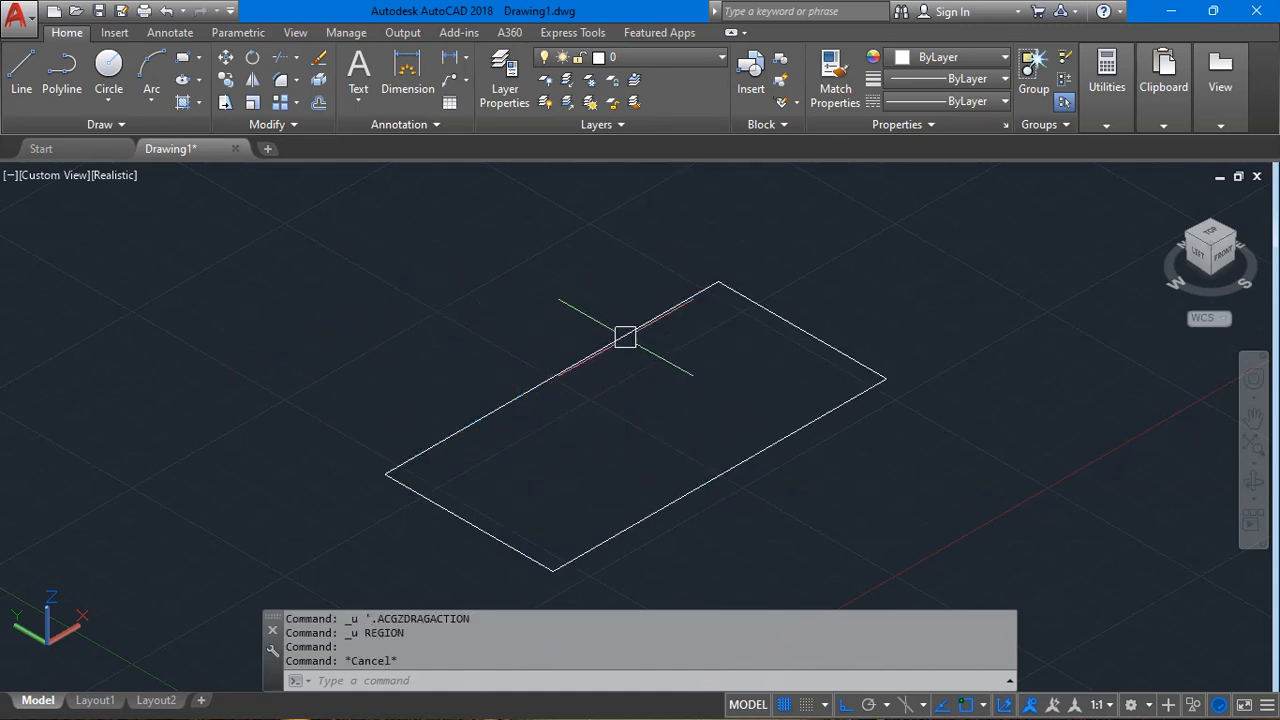
Join the four separate lines of the outline into one polyline and check how it selects.
{"action": "key", "text": "Escape"}
{"action": "type", "text": "JOIN"}
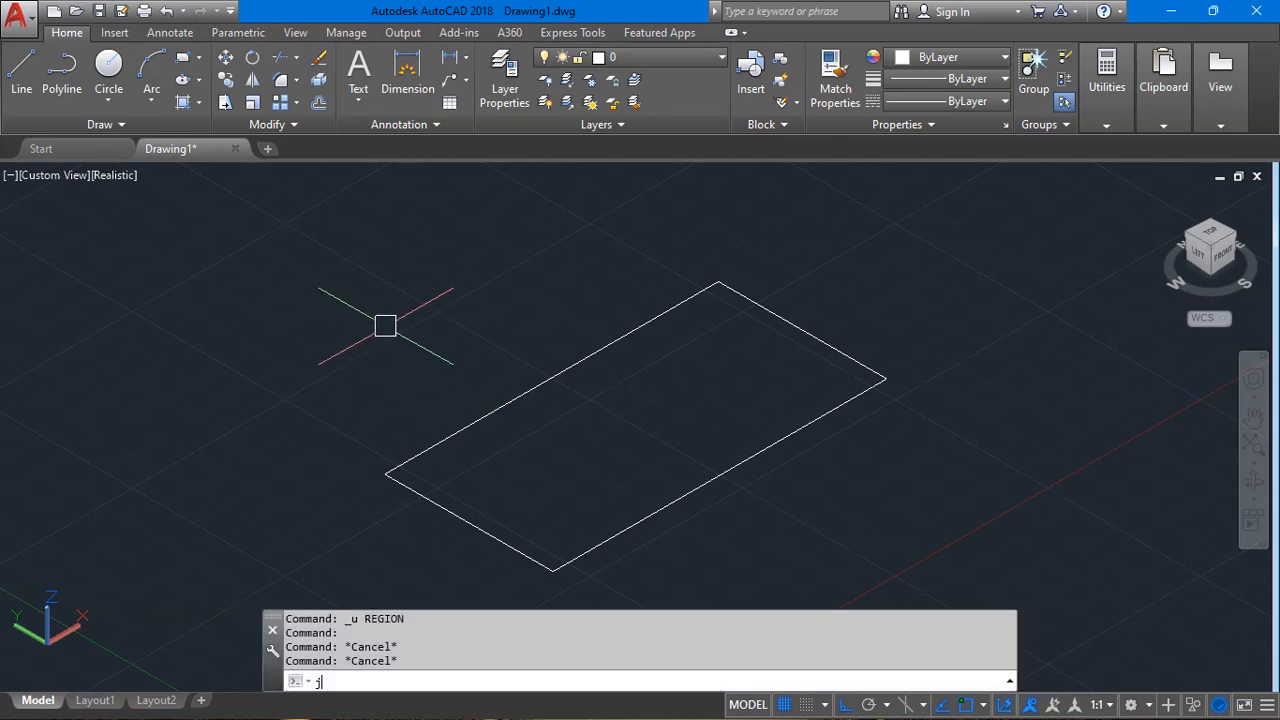
{"action": "key", "text": "Return"}
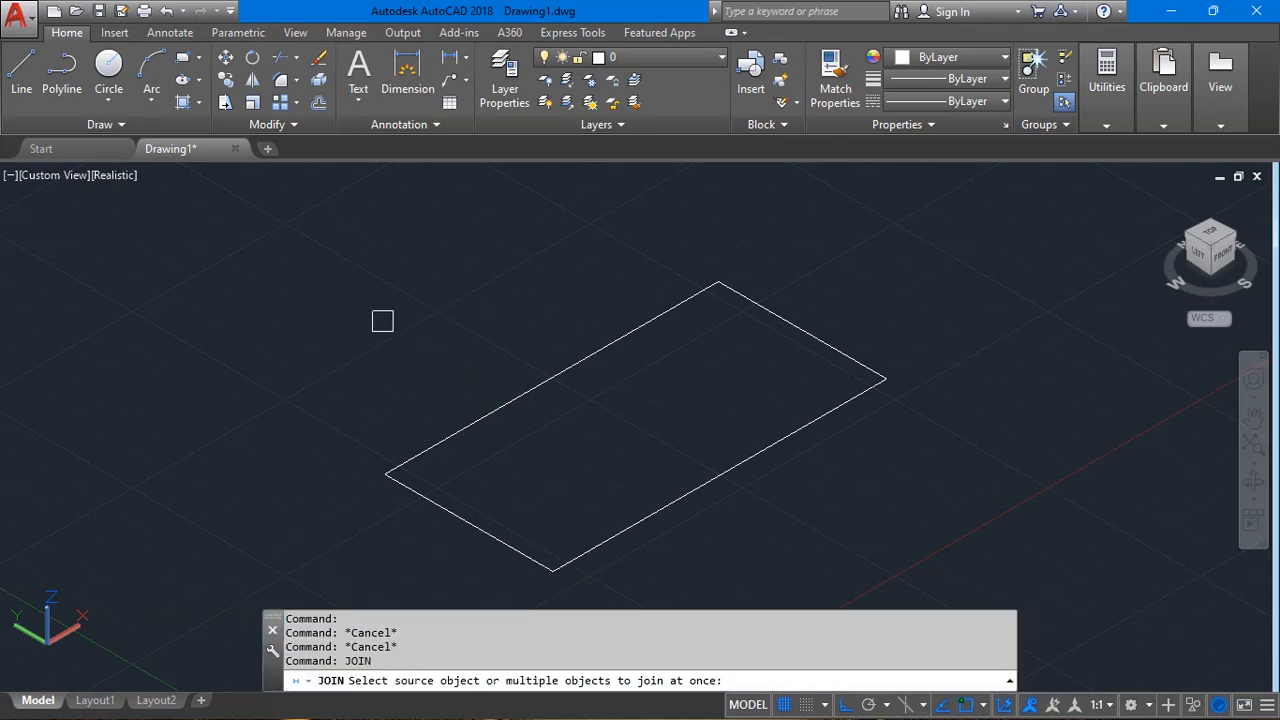
{"action": "left_click", "coordinate": [508, 397]}
{"action": "left_click", "coordinate": [755, 308]}
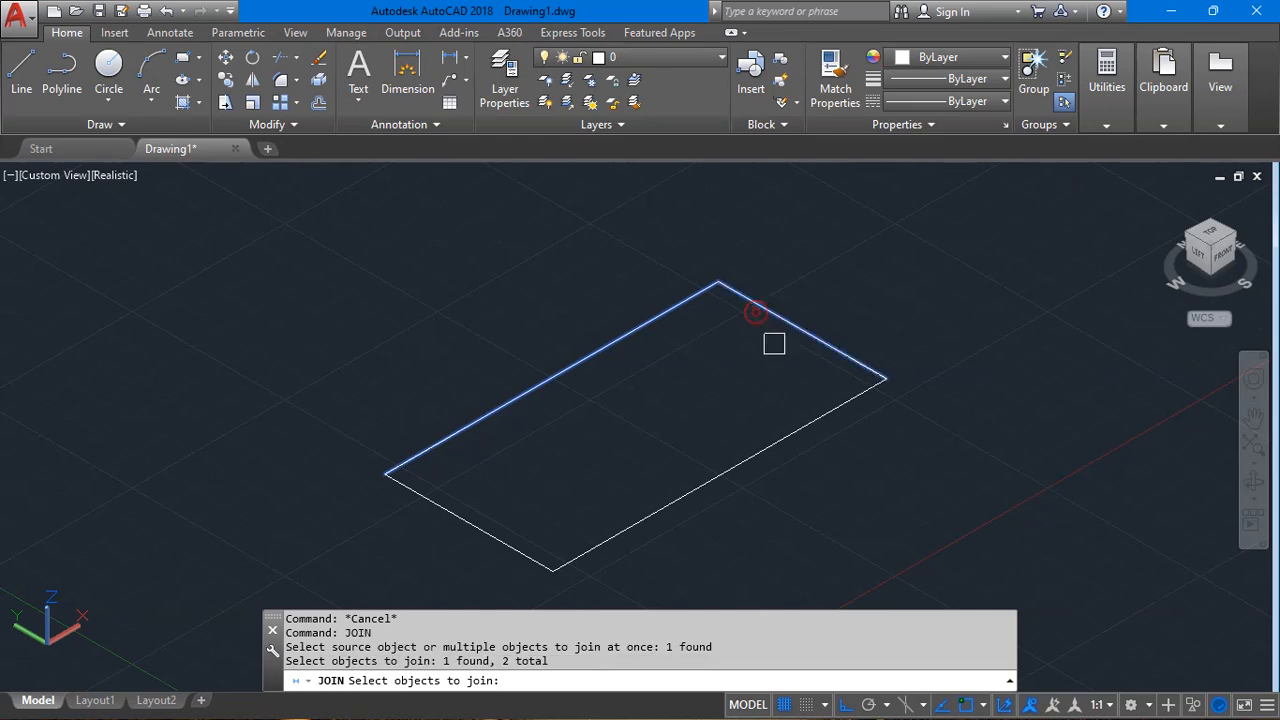
{"action": "left_click", "coordinate": [852, 397]}
{"action": "left_click", "coordinate": [452, 517]}
{"action": "key", "text": "Return"}
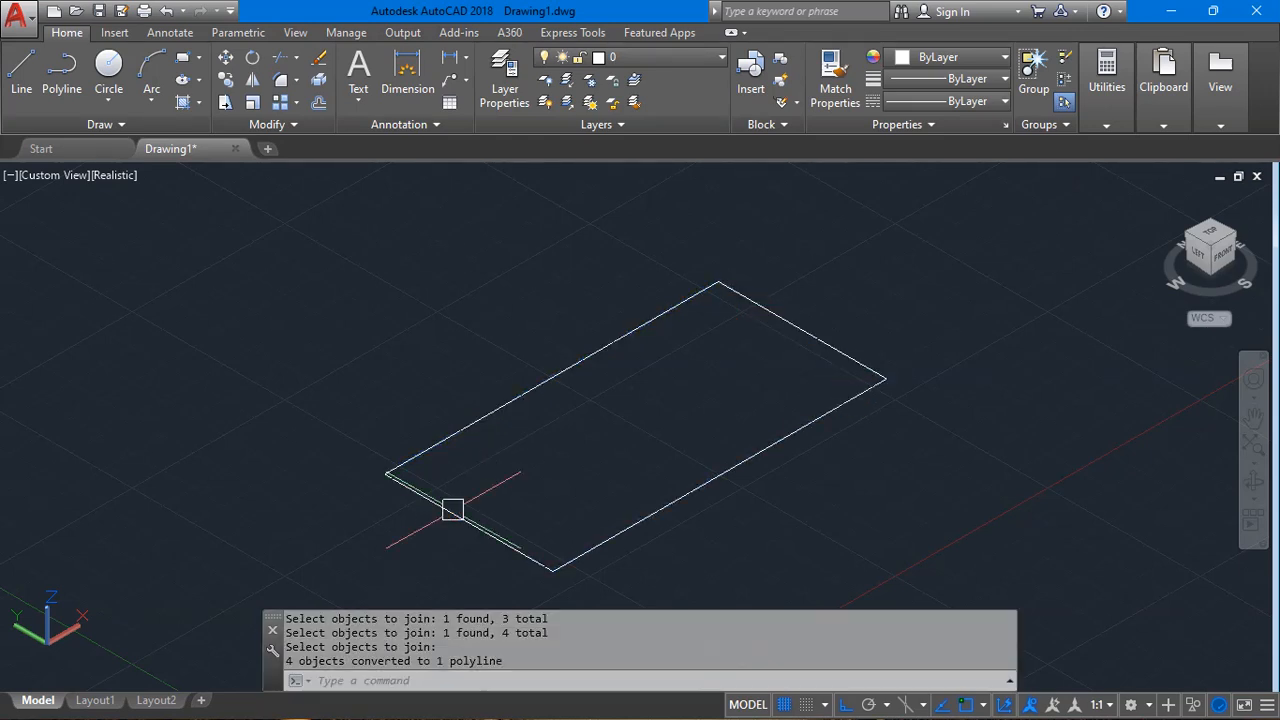
{"action": "left_click", "coordinate": [461, 431]}
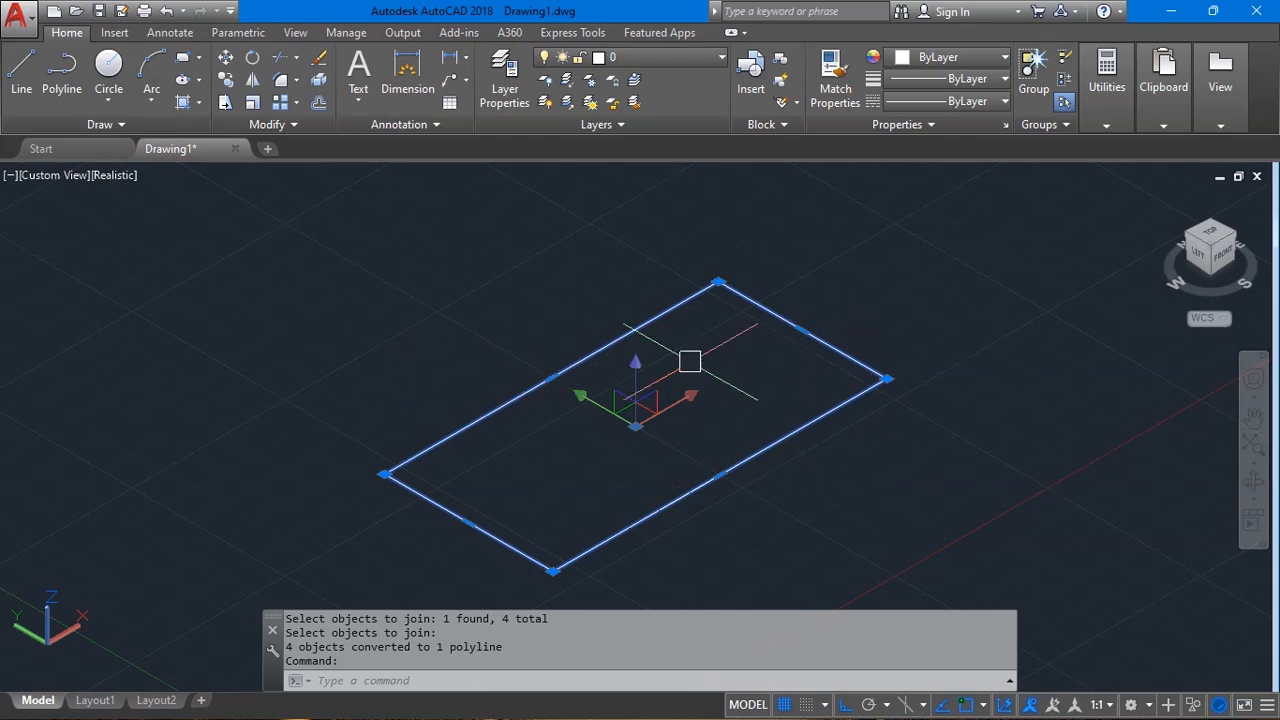
{"action": "key", "text": "Escape"}
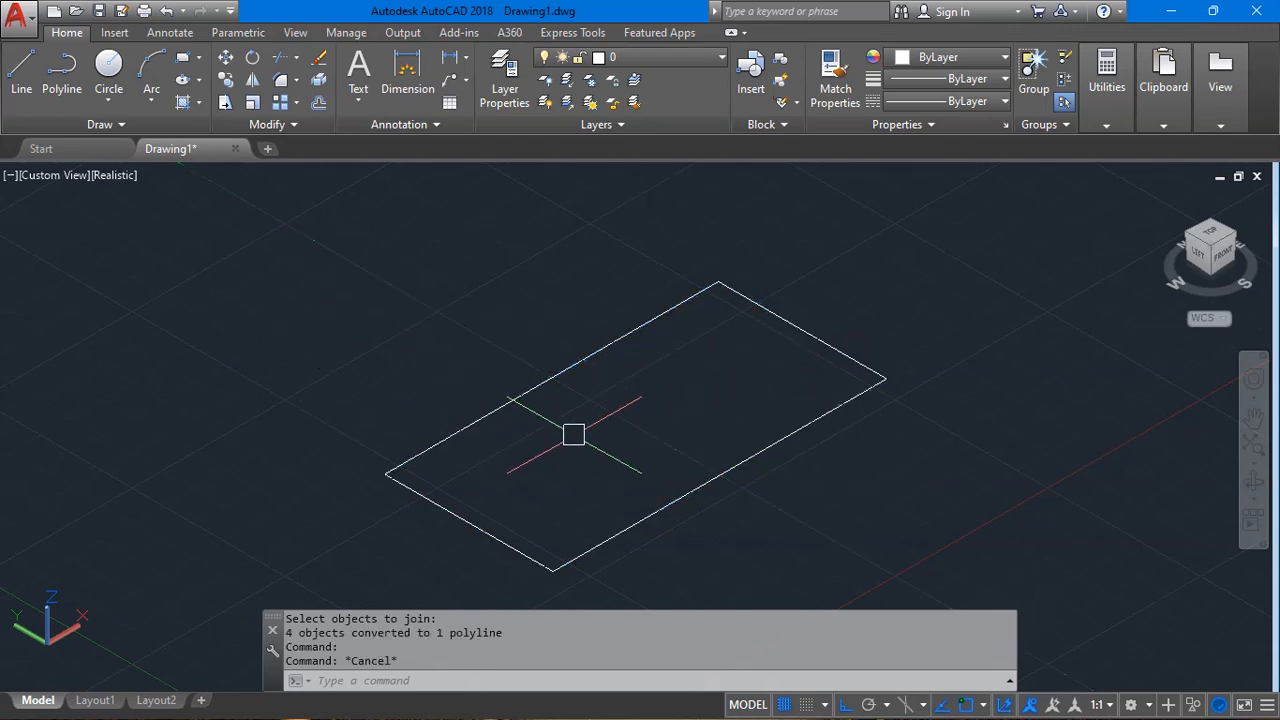
Undo the join and the visual style change, and check that the outline's four sides select individually.
{"action": "key", "text": "ctrl+z"}
{"action": "key", "text": "ctrl+z"}
{"action": "left_click", "coordinate": [526, 394]}
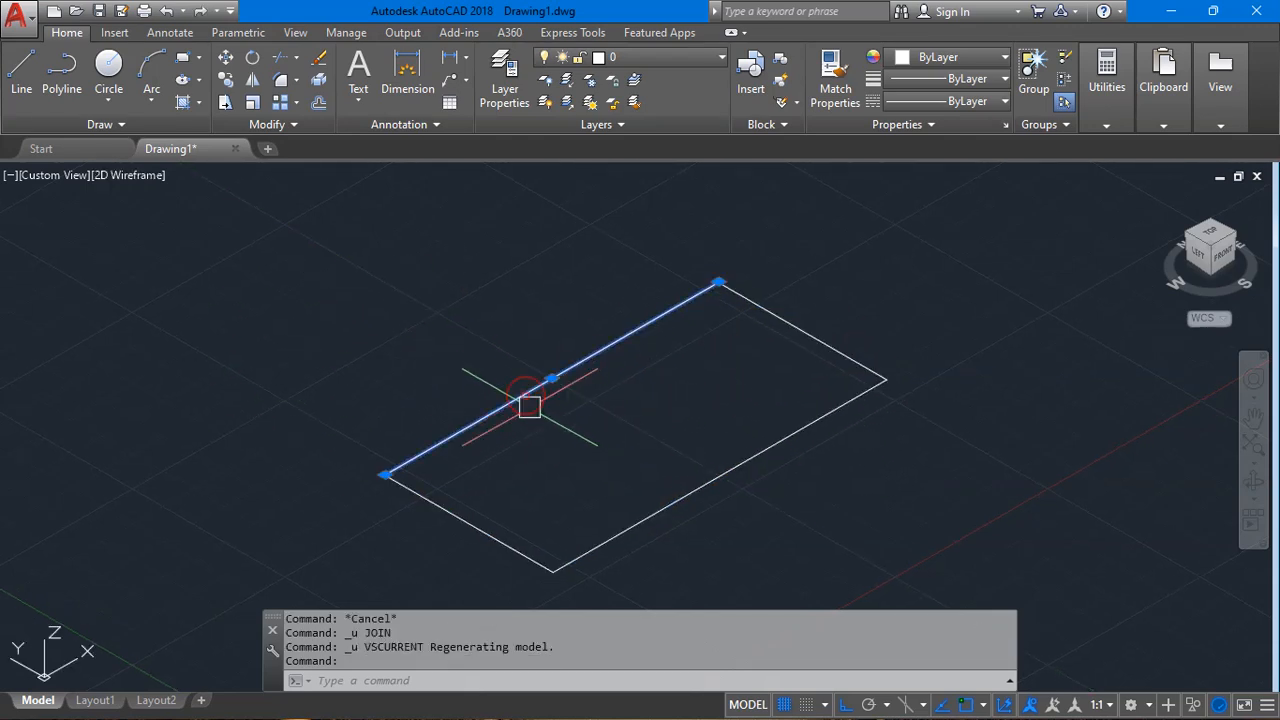
{"action": "left_click", "coordinate": [446, 505]}
{"action": "left_click", "coordinate": [619, 531]}
{"action": "left_click", "coordinate": [799, 323]}
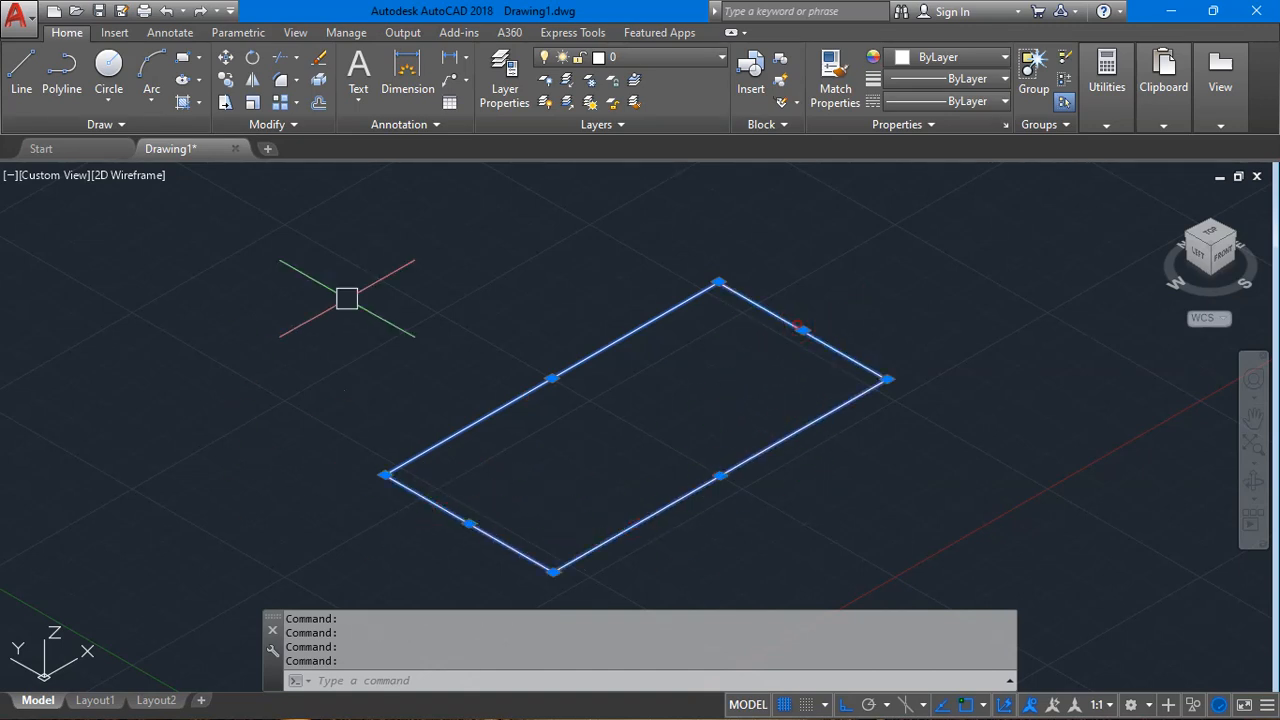
{"action": "key", "text": "Escape"}
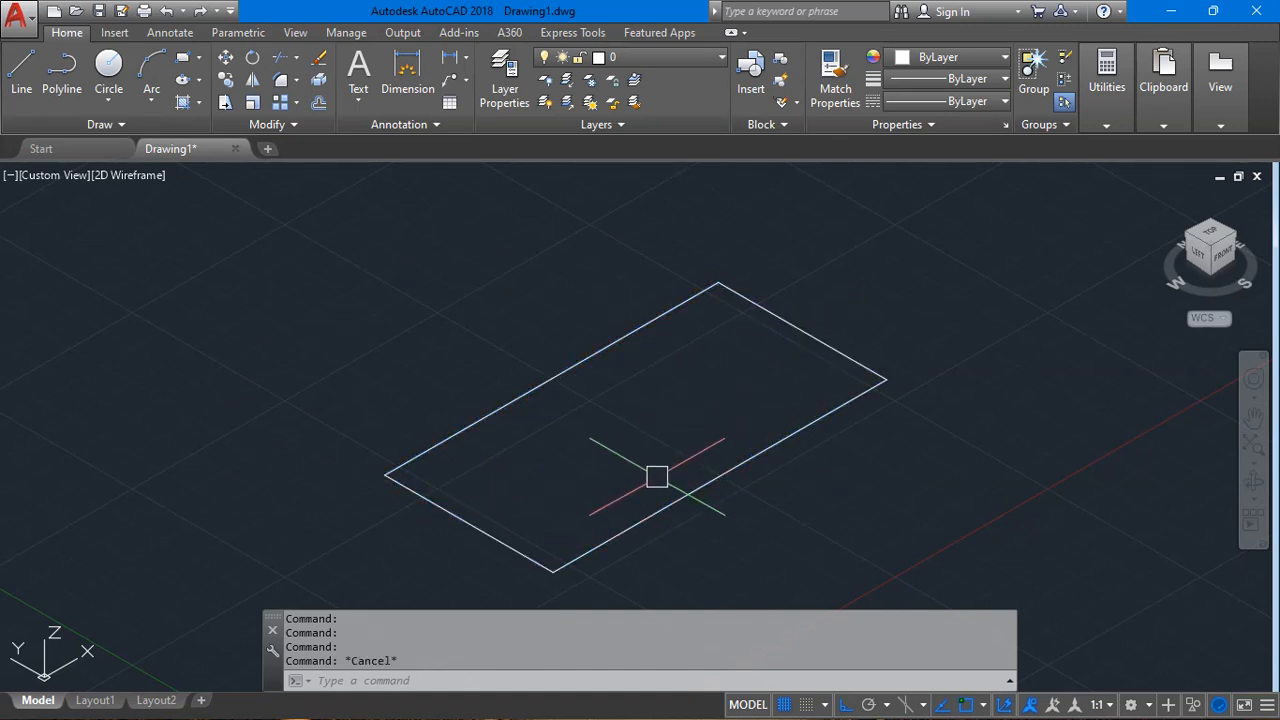
Undo the view change, the line drawing and the erase to bring back the two nested rectangles in top view.
{"action": "key", "text": "ctrl+z"}
{"action": "key", "text": "ctrl+z"}
{"action": "key", "text": "ctrl+z"}
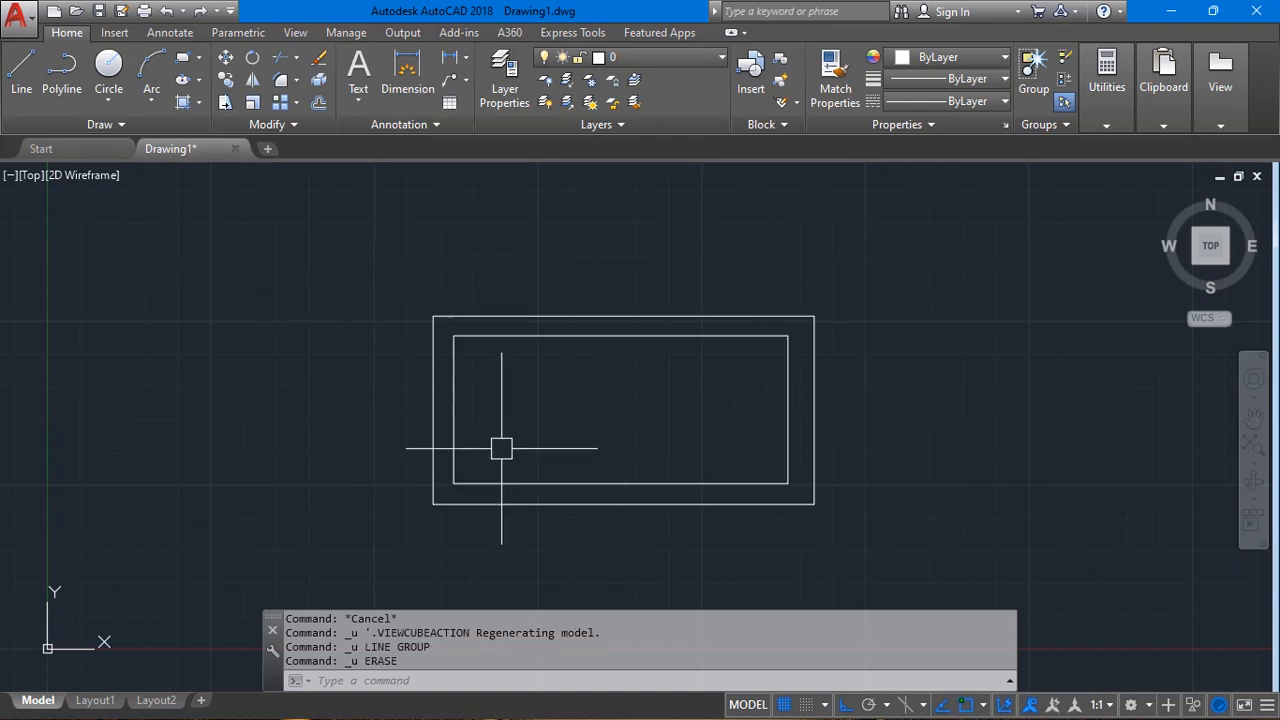
{"action": "left_click", "coordinate": [424, 267]}
{"action": "left_click", "coordinate": [908, 509]}
{"action": "key", "text": "Escape"}
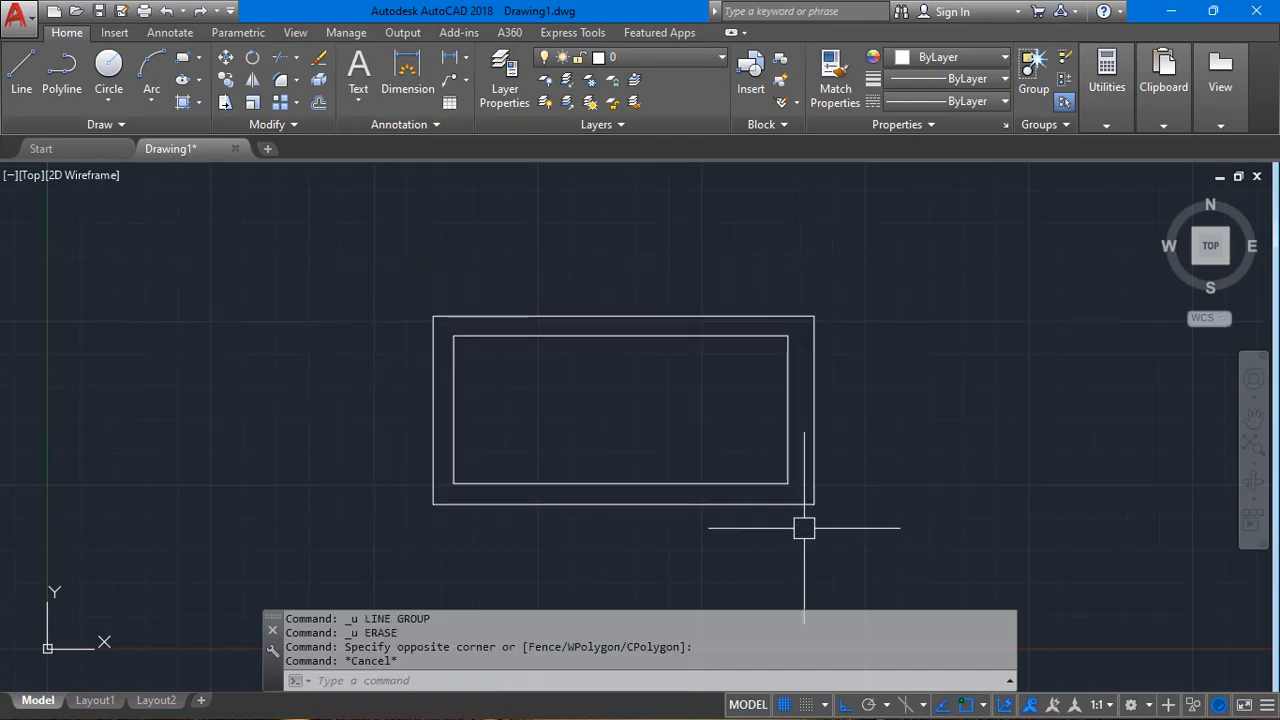
Switch to Notepad, highlight "revision cloud." in the DAY 05 topic list, and return to AutoCAD.
{"action": "key", "text": "alt+Tab"}
{"action": "left_click_drag", "start_coordinate": [414, 283], "coordinate": [521, 283]}
{"action": "left_click", "coordinate": [550, 368]}
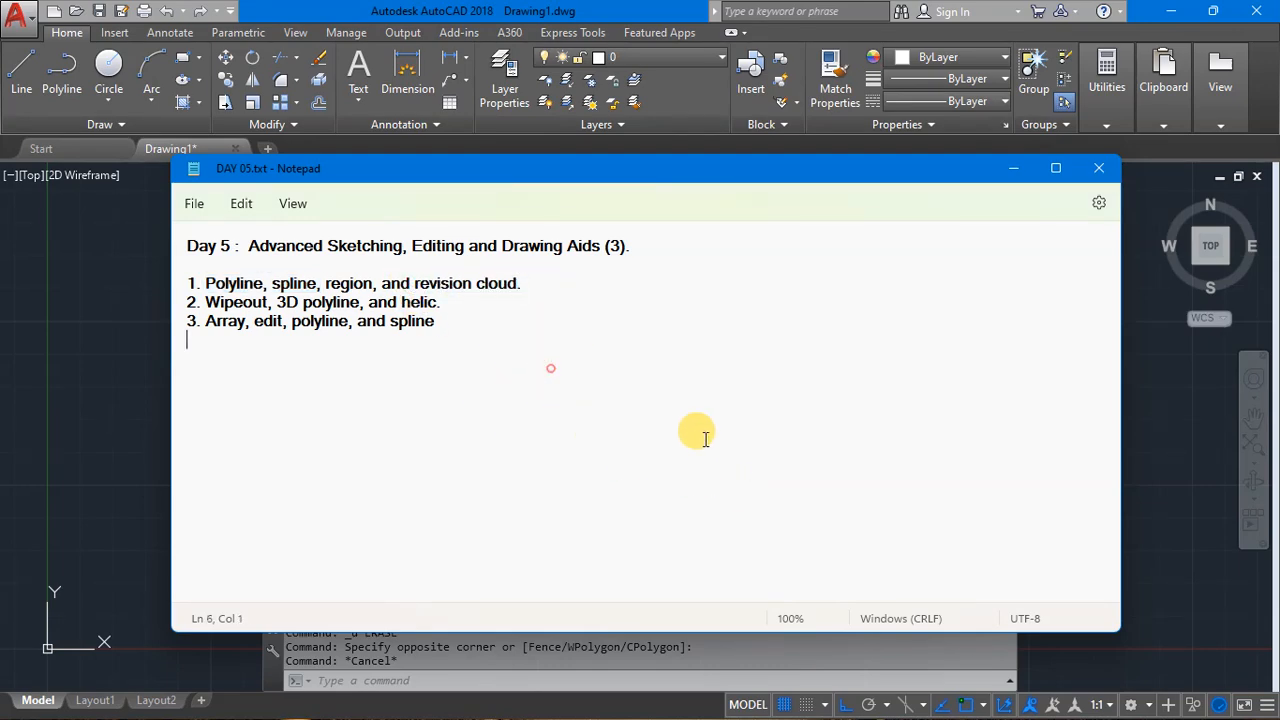
{"action": "left_click", "coordinate": [1014, 169]}
Draw a large sheet-border rectangle enclosing the two nested rectangles.
{"action": "scroll", "coordinate": [449, 434], "scroll_direction": "down", "scroll_amount": 2}
{"action": "scroll", "coordinate": [560, 432], "scroll_direction": "down", "scroll_amount": 2}
{"action": "middle_click_drag", "start_coordinate": [580, 432], "coordinate": [408, 401]}
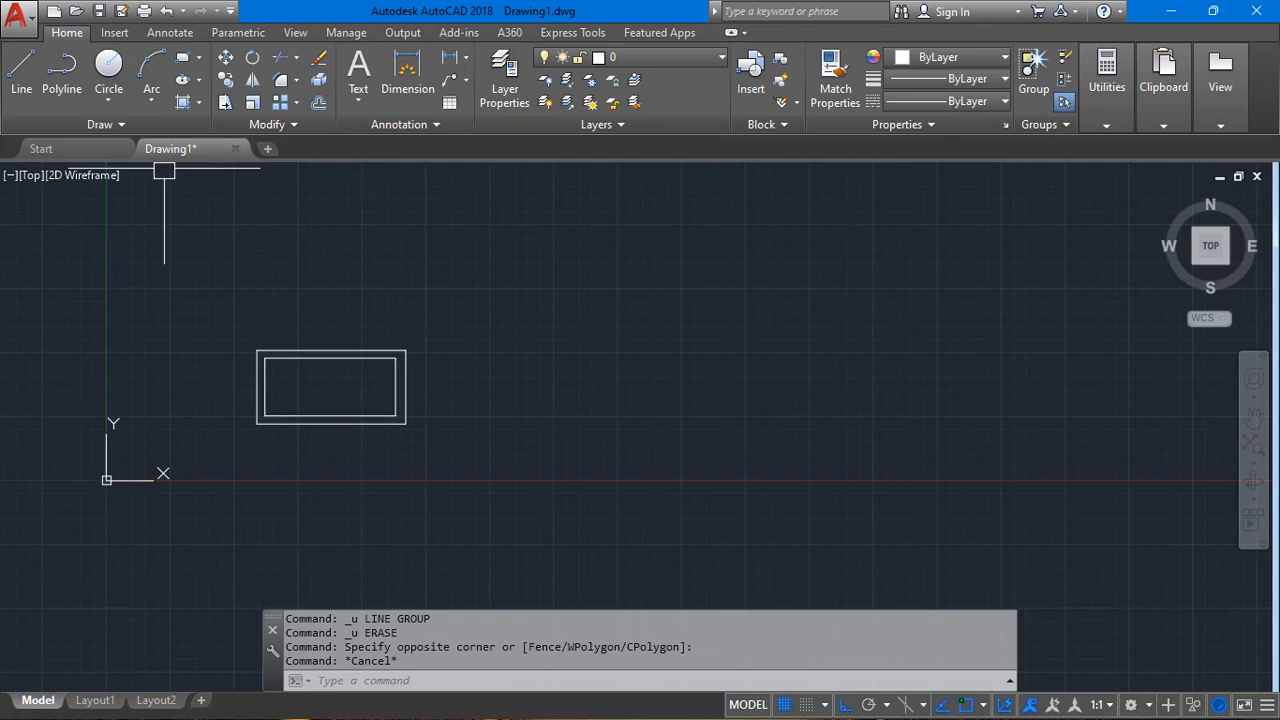
{"action": "key", "text": "Escape"}
{"action": "type", "text": "rec"}
{"action": "key", "text": "Return"}
{"action": "left_click", "coordinate": [198, 285]}
{"action": "left_click", "coordinate": [588, 531]}
{"action": "key", "text": "Escape"}
{"action": "scroll", "coordinate": [319, 455], "scroll_direction": "up", "scroll_amount": 2}
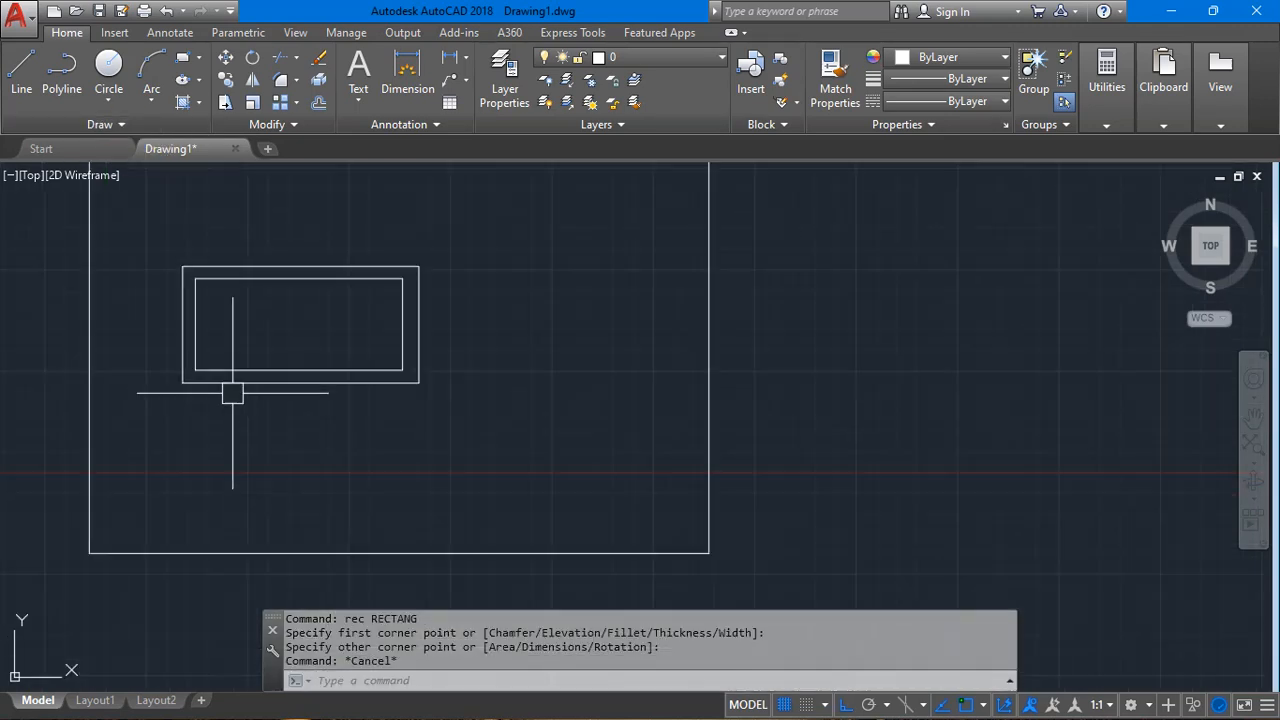
{"action": "scroll", "coordinate": [357, 400], "scroll_direction": "down", "scroll_amount": 2}
{"action": "left_click", "coordinate": [147, 243]}
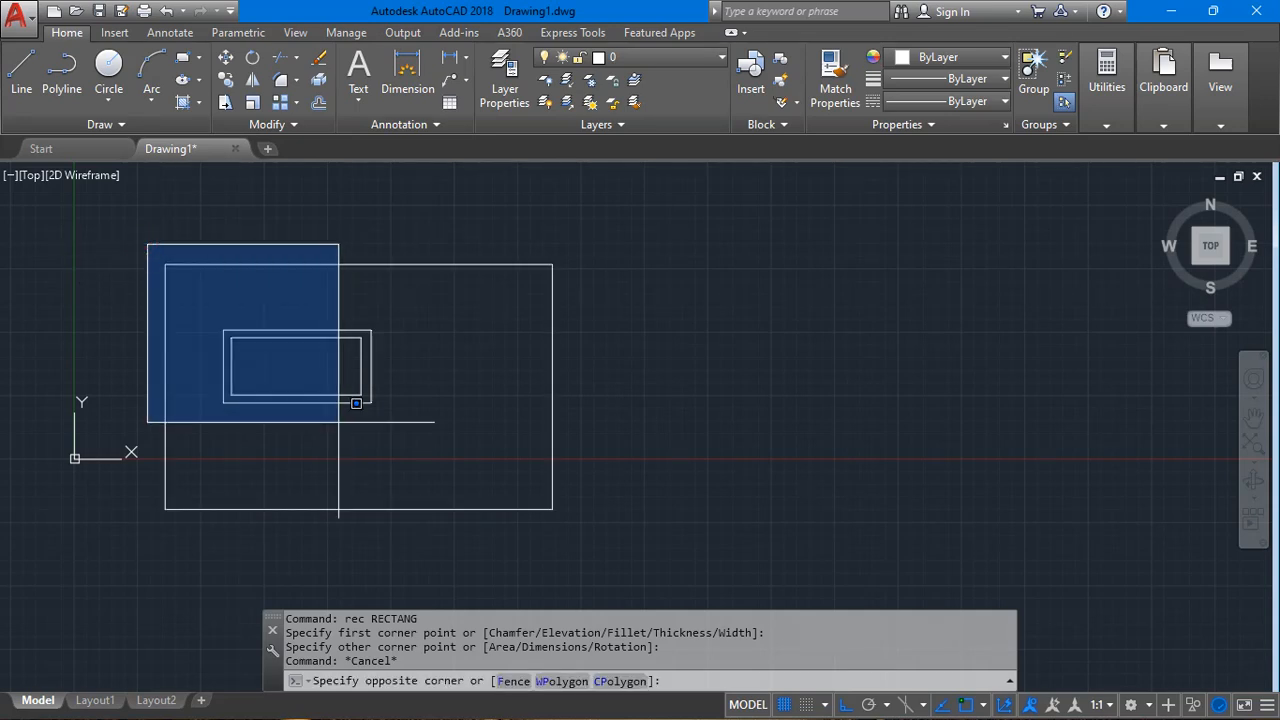
{"action": "key", "text": "Escape"}
Draw a title-block rectangle in the border's lower-right corner and a second rectangle covering its upper half.
{"action": "type", "text": "rec"}
{"action": "key", "text": "Return"}
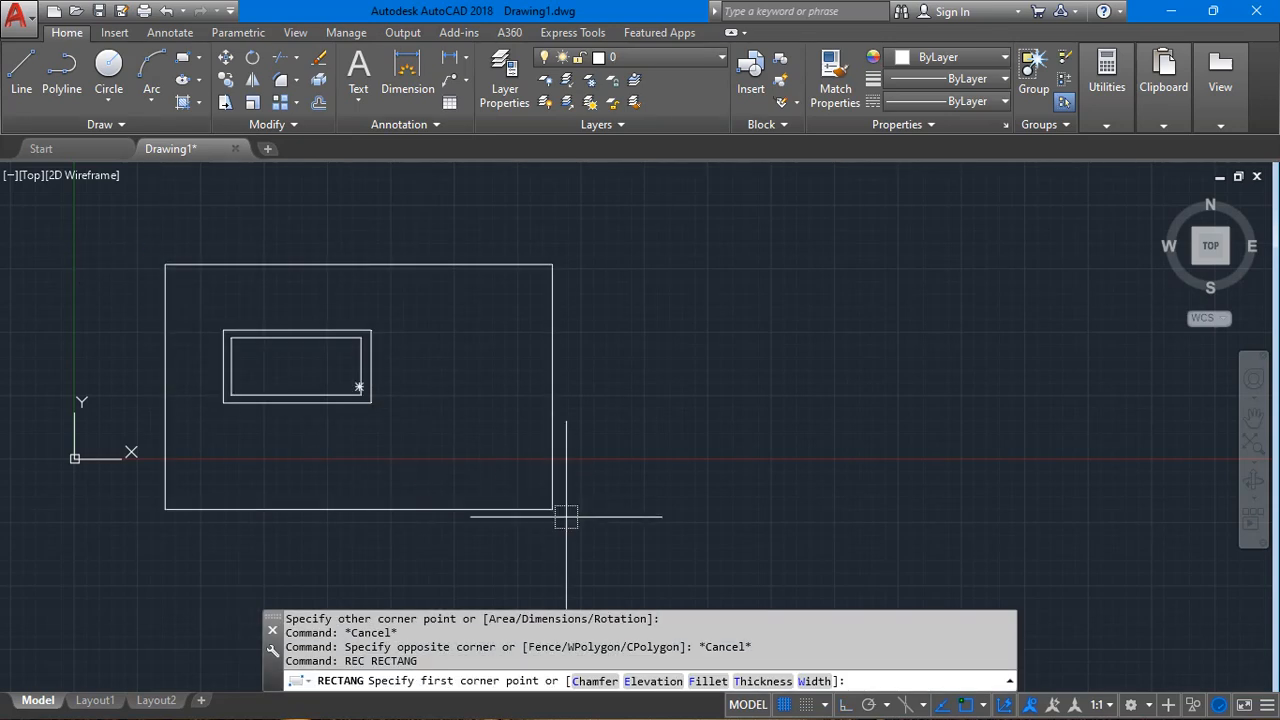
{"action": "left_click", "coordinate": [551, 509]}
{"action": "key", "text": "Return"}
{"action": "left_click", "coordinate": [552, 460]}
{"action": "left_click", "coordinate": [441, 474]}
Draw a small rectangle in the middle of the title block's lower row to split it into three cells.
{"action": "scroll", "coordinate": [514, 480], "scroll_direction": "up", "scroll_amount": 4}
{"action": "key", "text": "Return"}
{"action": "left_click", "coordinate": [407, 486]}
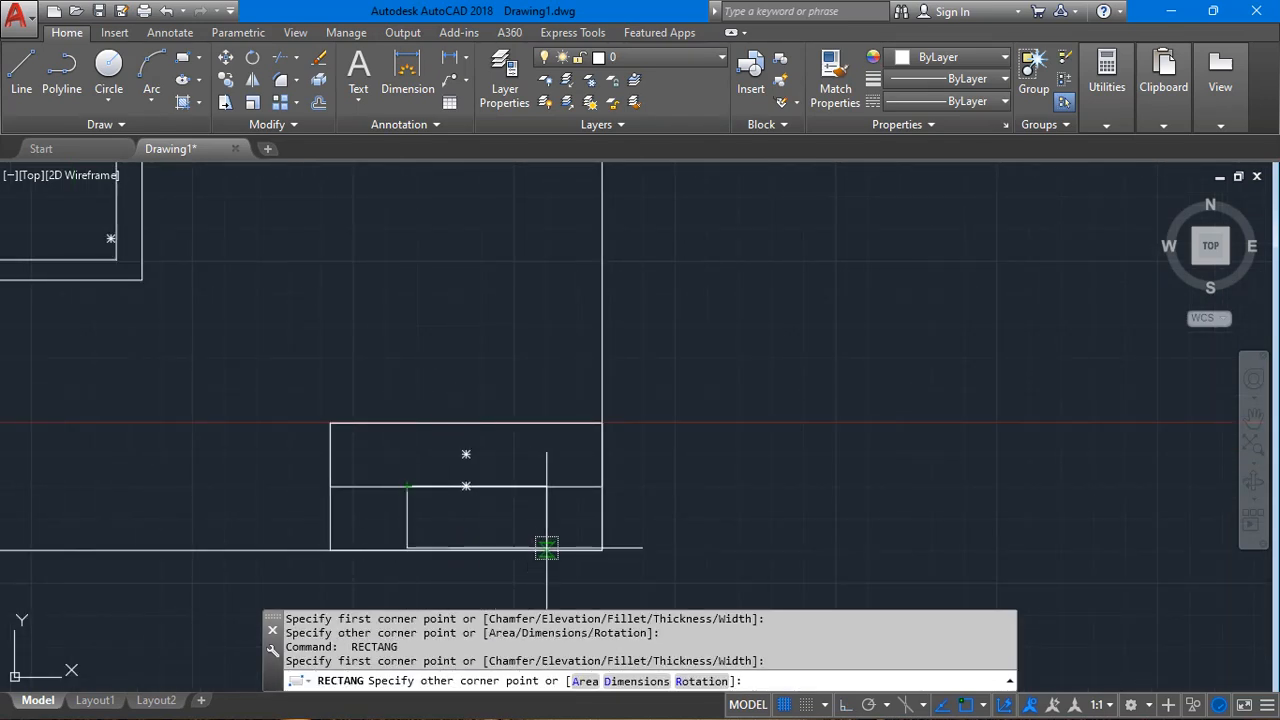
{"action": "left_click", "coordinate": [532, 549]}
{"action": "key", "text": "Escape"}
{"action": "scroll", "coordinate": [391, 480], "scroll_direction": "down", "scroll_amount": 4}
Add a thin rectangular strip on top of the title block and a smaller rectangle inside it as the middle cell.
{"action": "scroll", "coordinate": [343, 451], "scroll_direction": "up", "scroll_amount": 6}
{"action": "key", "text": "Return"}
{"action": "left_click", "coordinate": [394, 448]}
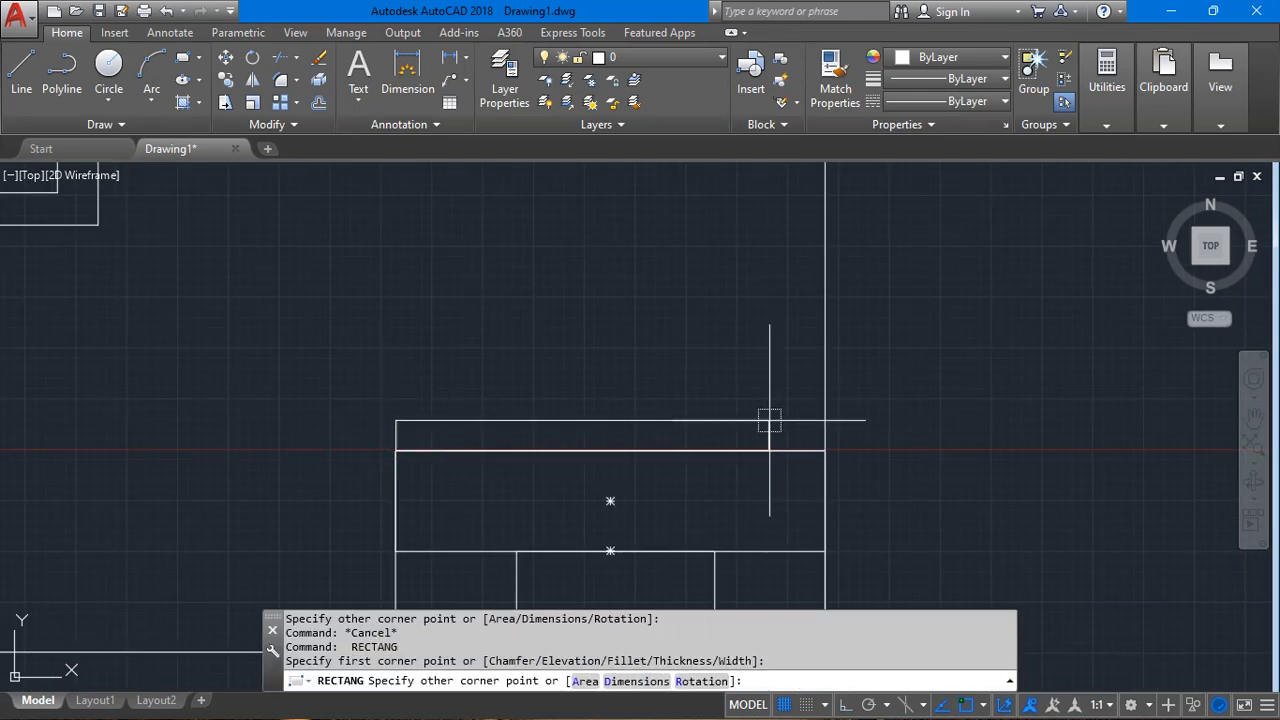
{"action": "left_click", "coordinate": [824, 419]}
{"action": "key", "text": "Return"}
{"action": "left_click", "coordinate": [496, 418]}
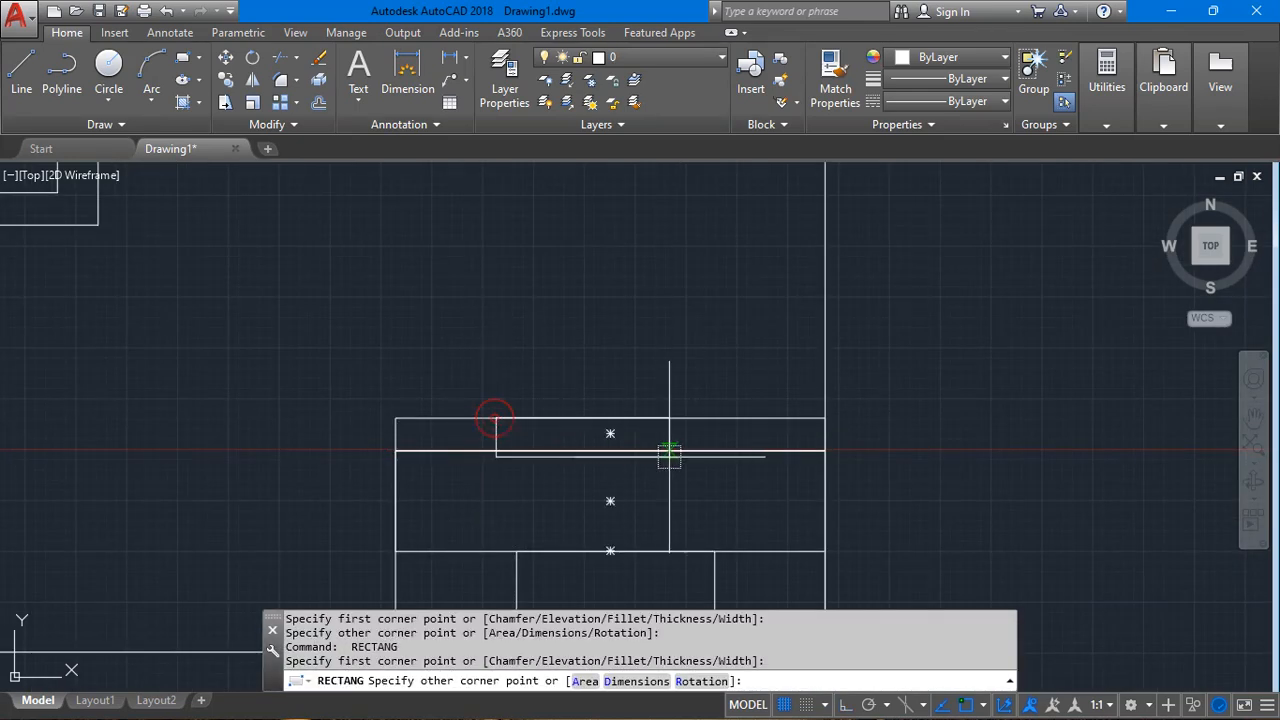
{"action": "left_click", "coordinate": [723, 451]}
{"action": "key", "text": "Escape"}
Add multiline text reading "00" in the left cell of the title block's top strip.
{"action": "scroll", "coordinate": [428, 450], "scroll_direction": "up", "scroll_amount": 6}
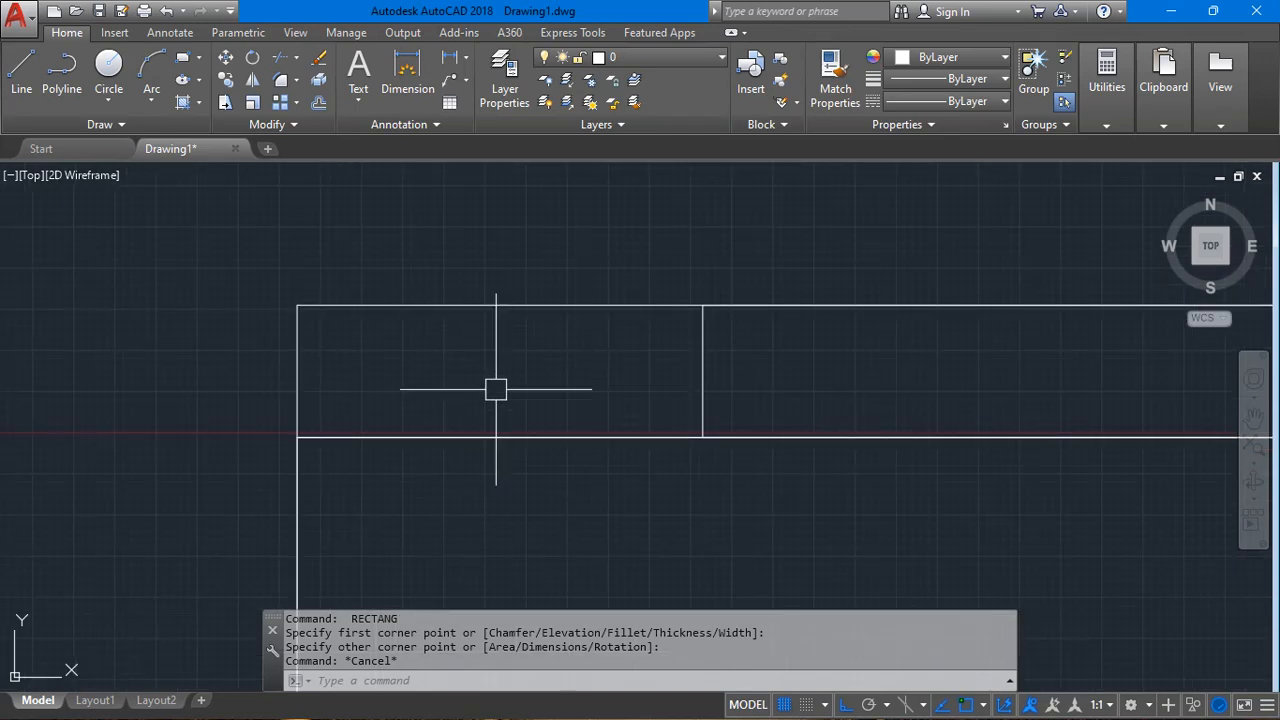
{"action": "left_click", "coordinate": [352, 66]}
{"action": "left_click", "coordinate": [415, 363]}
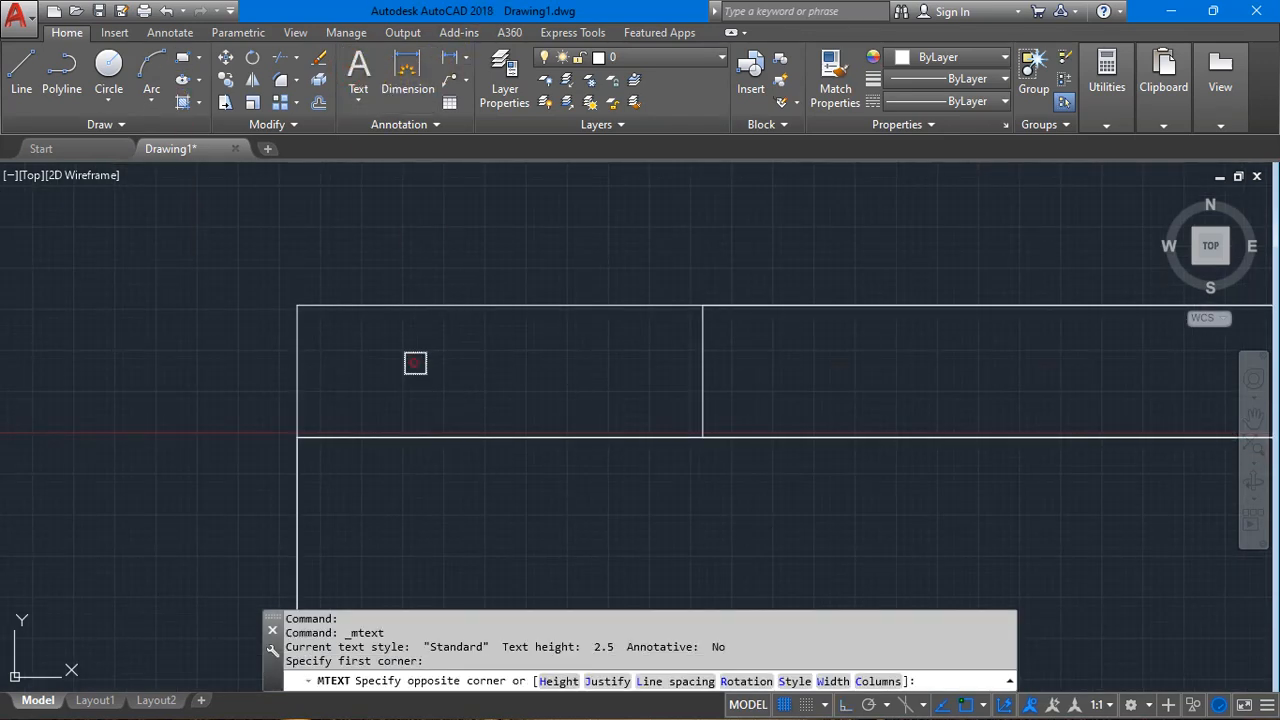
{"action": "left_click", "coordinate": [505, 406]}
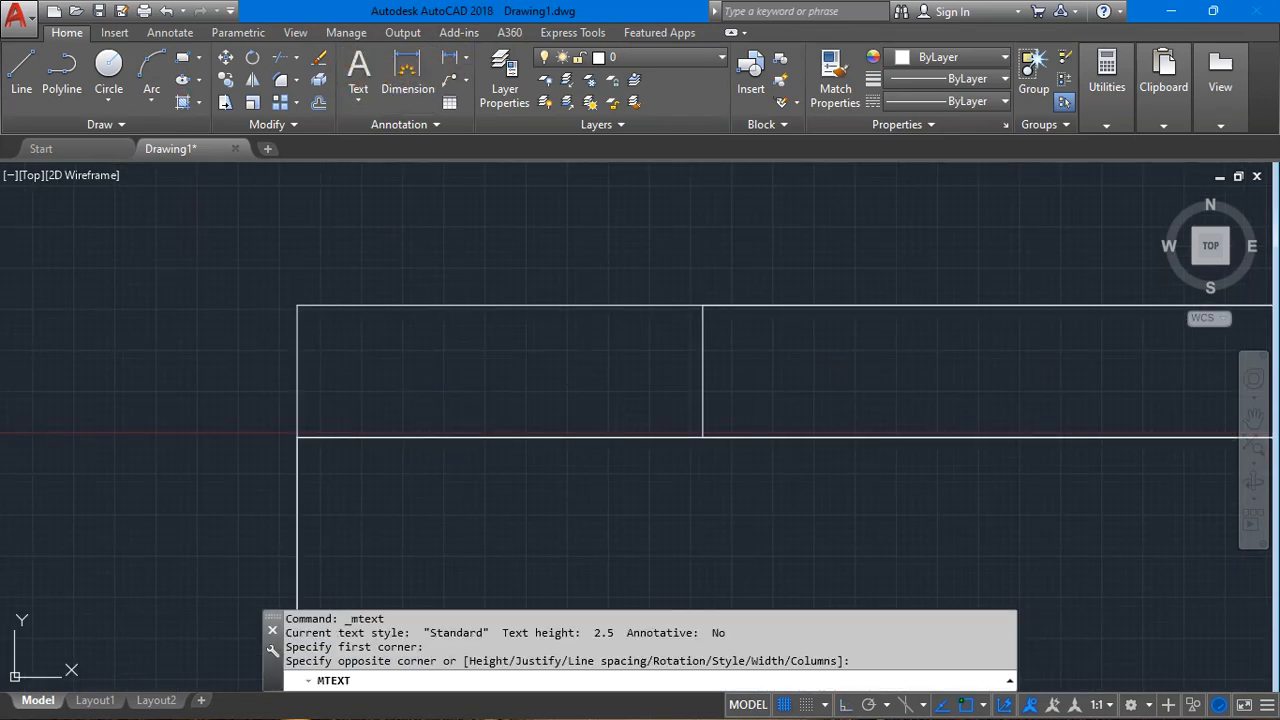
{"action": "type", "text": "00"}
{"action": "key", "text": "Return"}
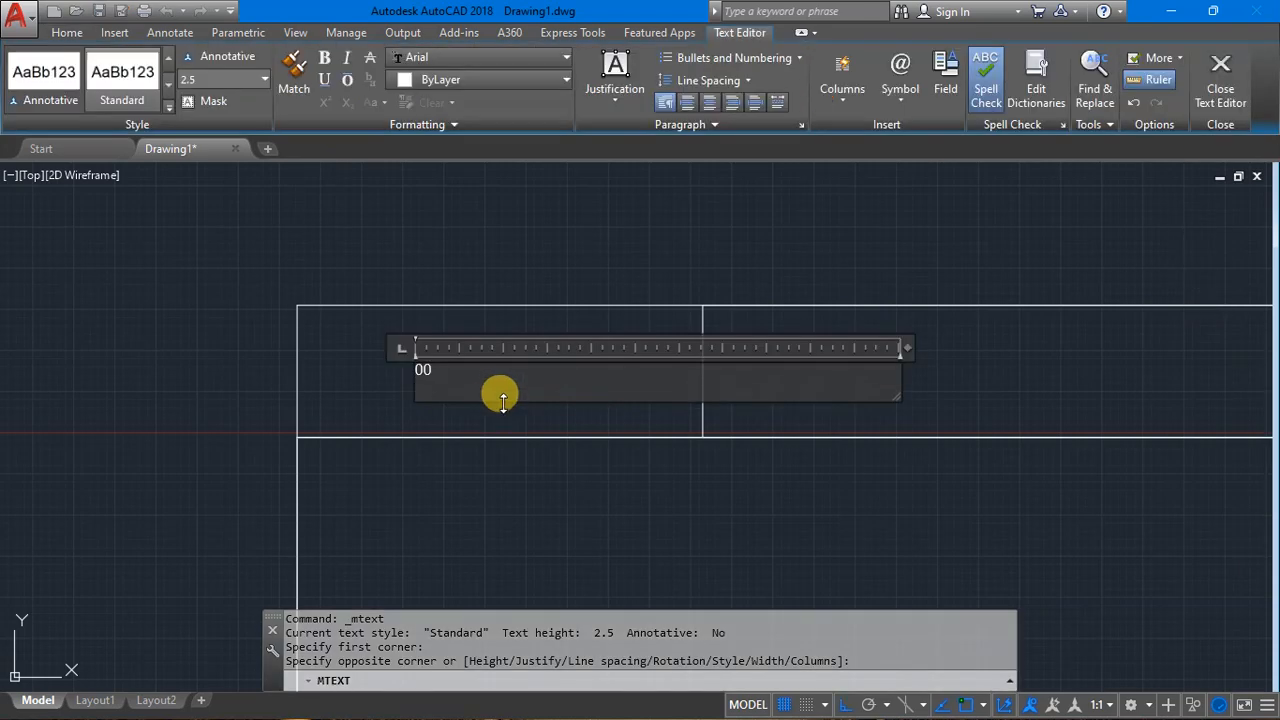
{"action": "key", "text": "BackSpace"}
{"action": "left_click", "coordinate": [554, 450]}
{"action": "key", "text": "Escape"}
Scale the "00" text by a factor of 2 from a base point at its upper left.
{"action": "scroll", "coordinate": [380, 368], "scroll_direction": "up", "scroll_amount": 2}
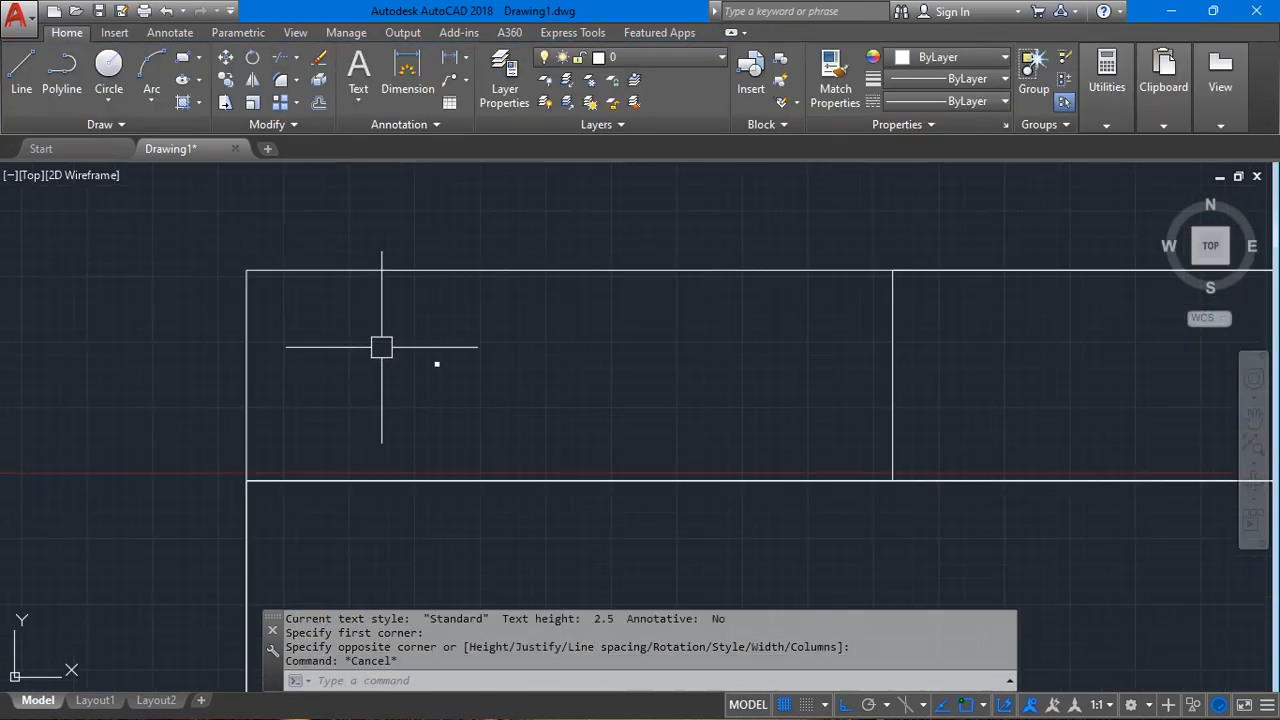
{"action": "left_click", "coordinate": [380, 347]}
{"action": "left_click", "coordinate": [548, 433]}
{"action": "type", "text": "sc"}
{"action": "key", "text": "Return"}
{"action": "scroll", "coordinate": [420, 357], "scroll_direction": "down", "scroll_amount": 2}
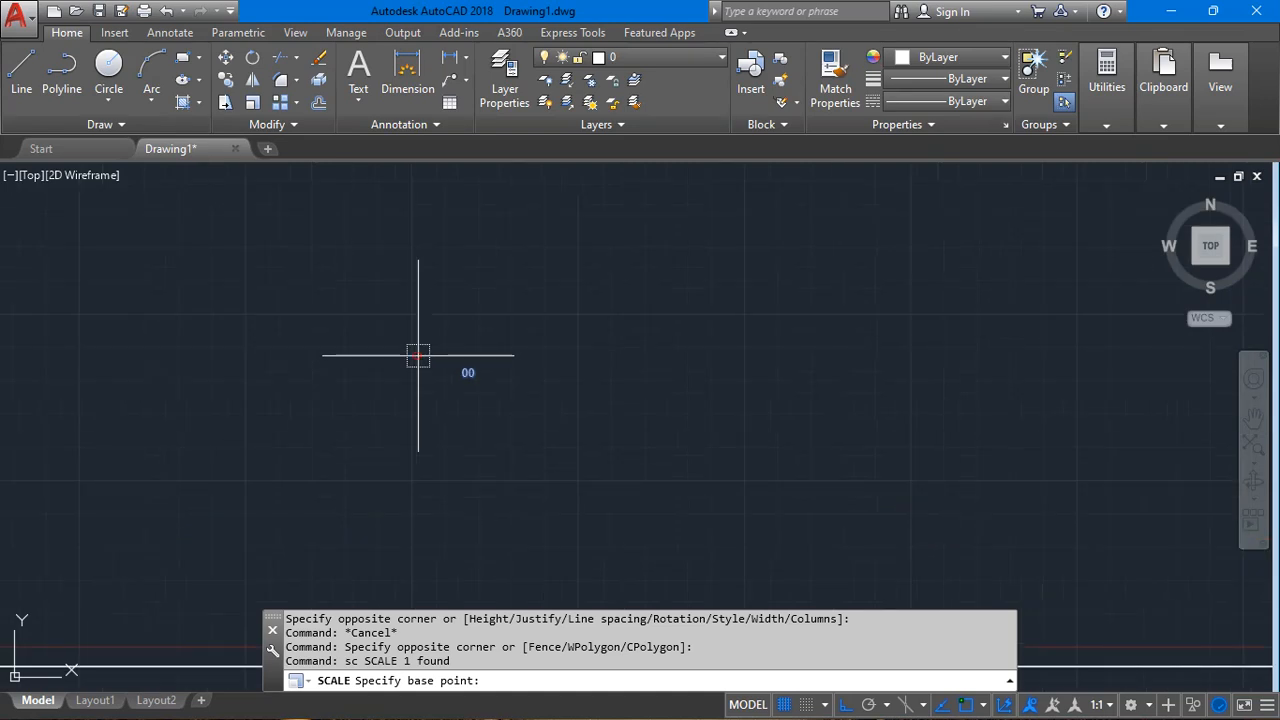
{"action": "left_click", "coordinate": [419, 355]}
{"action": "key", "text": "Return"}
Scale the "00" text again by a factor of 3 from a base point above it.
{"action": "left_click", "coordinate": [855, 549]}
{"action": "left_click", "coordinate": [381, 327]}
{"action": "type", "text": "s"}
{"action": "left_click", "coordinate": [550, 320]}
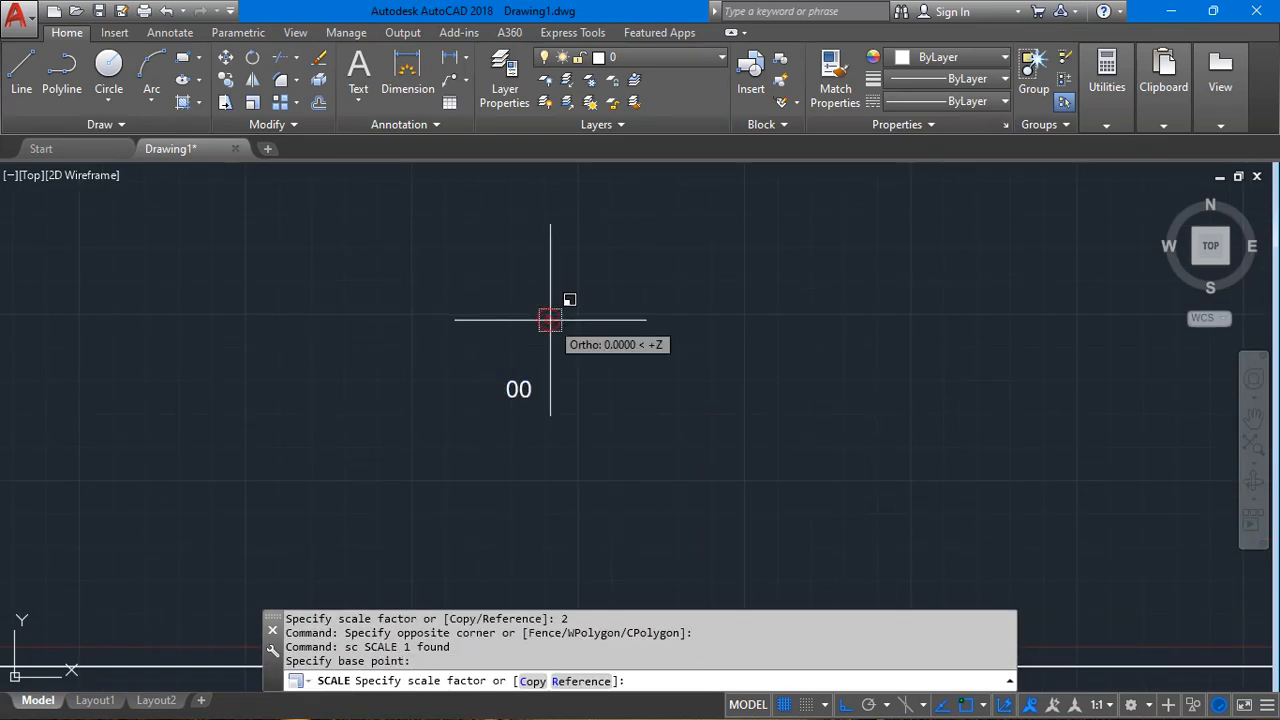
{"action": "type", "text": "3"}
{"action": "key", "text": "Return"}
Move the "00" text straight up within its cell by its insertion grip.
{"action": "scroll", "coordinate": [545, 330], "scroll_direction": "down", "scroll_amount": 4}
{"action": "left_click", "coordinate": [528, 372]}
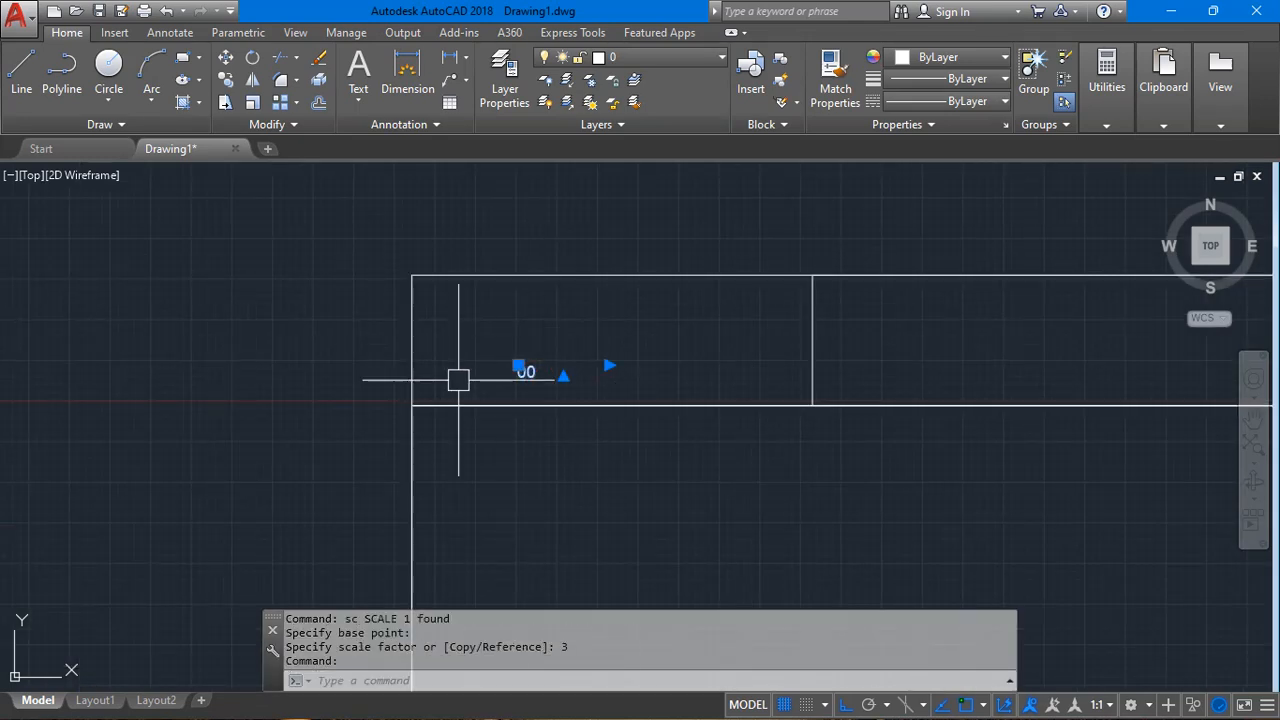
{"action": "left_click", "coordinate": [518, 366]}
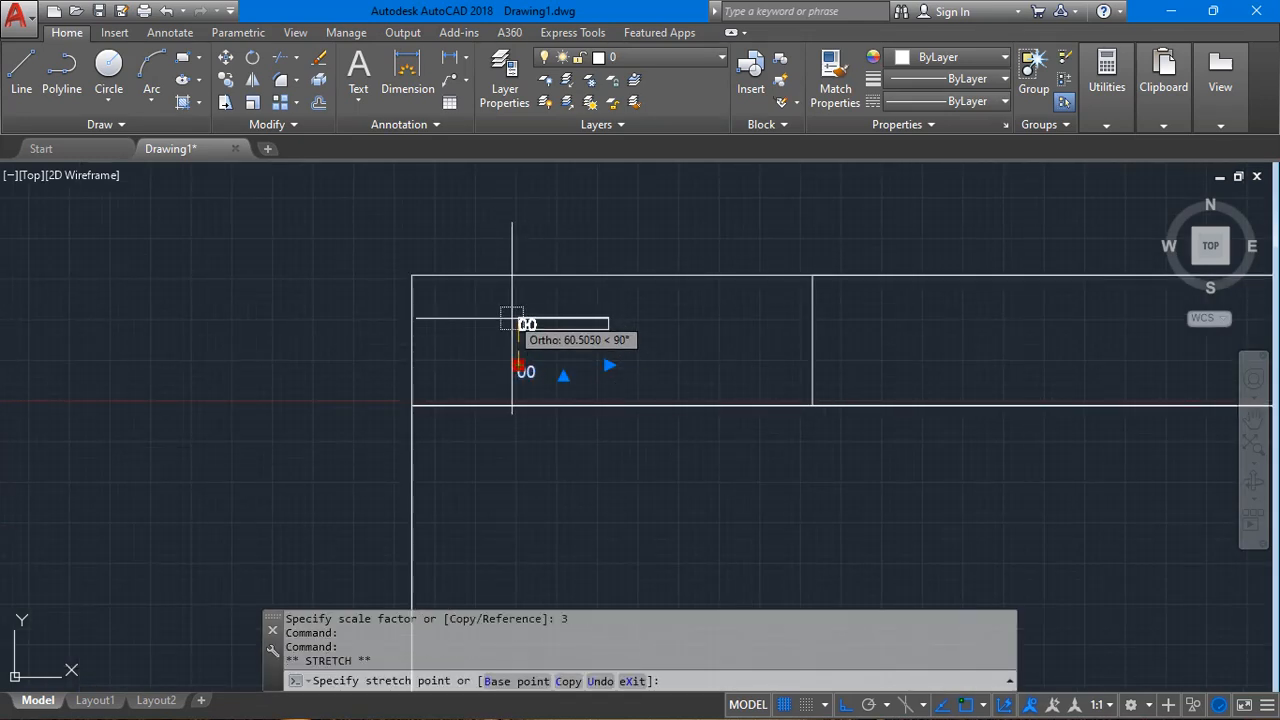
{"action": "scroll", "coordinate": [528, 326], "scroll_direction": "up", "scroll_amount": 5}
{"action": "key", "text": "Escape"}
{"action": "double_click", "coordinate": [520, 342]}
{"action": "left_click", "coordinate": [452, 233]}
Enlarge the moved "00" text by a scale factor of 2 from a base point at its upper left.
{"action": "left_click", "coordinate": [420, 301]}
{"action": "left_click", "coordinate": [626, 417]}
{"action": "type", "text": "sc"}
{"action": "key", "text": "Return"}
{"action": "left_click", "coordinate": [440, 278]}
{"action": "type", "text": "2"}
{"action": "key", "text": "Return"}
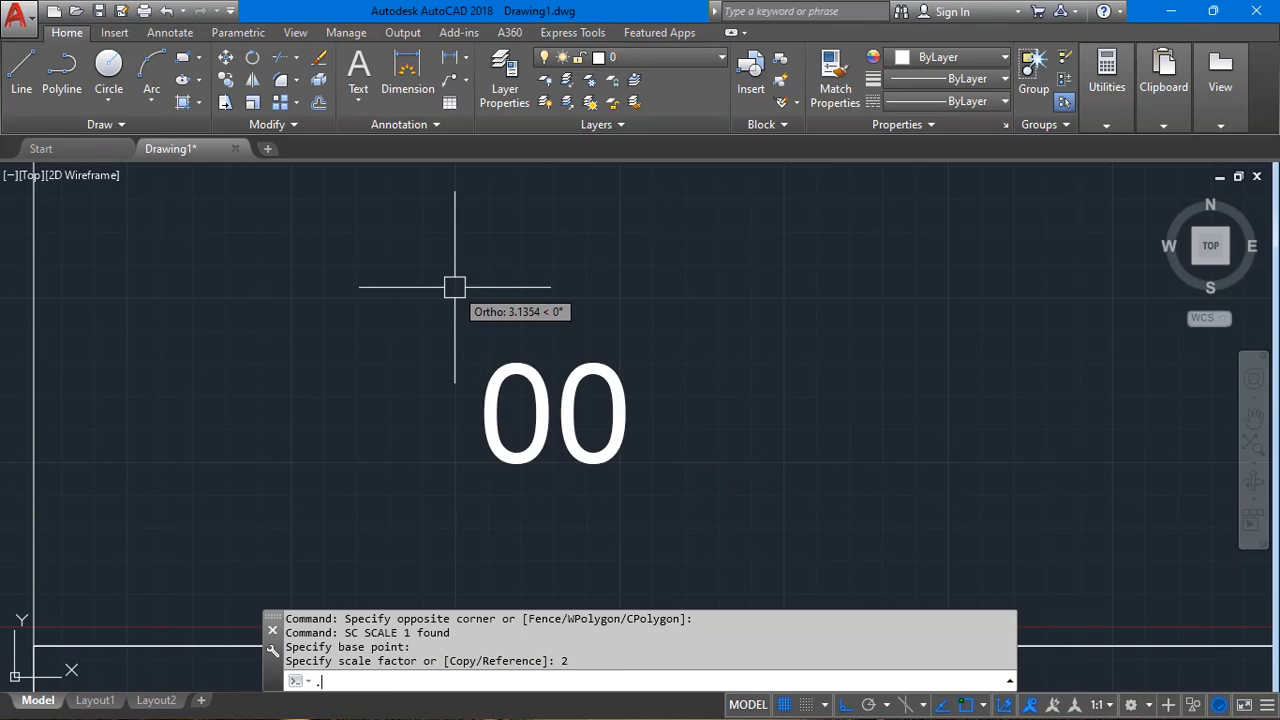
{"action": "scroll", "coordinate": [735, 432], "scroll_direction": "down", "scroll_amount": 2}
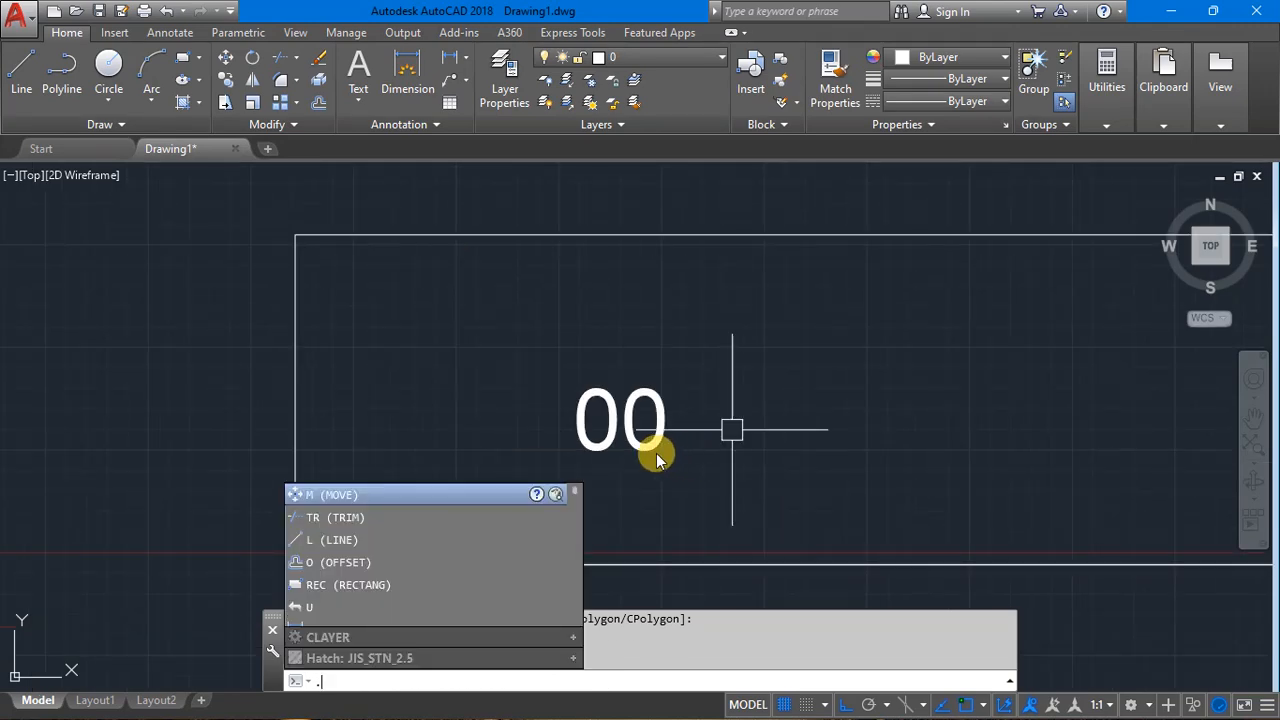
{"action": "key", "text": "Escape"}
Copy the whole sheet with border, nested rectangles and title block, and paste it beside the original on its right.
{"action": "scroll", "coordinate": [731, 408], "scroll_direction": "down", "scroll_amount": 3}
{"action": "middle_click_drag", "start_coordinate": [731, 408], "coordinate": [507, 402]}
{"action": "scroll", "coordinate": [507, 402], "scroll_direction": "down", "scroll_amount": 4}
{"action": "left_click", "coordinate": [197, 188]}
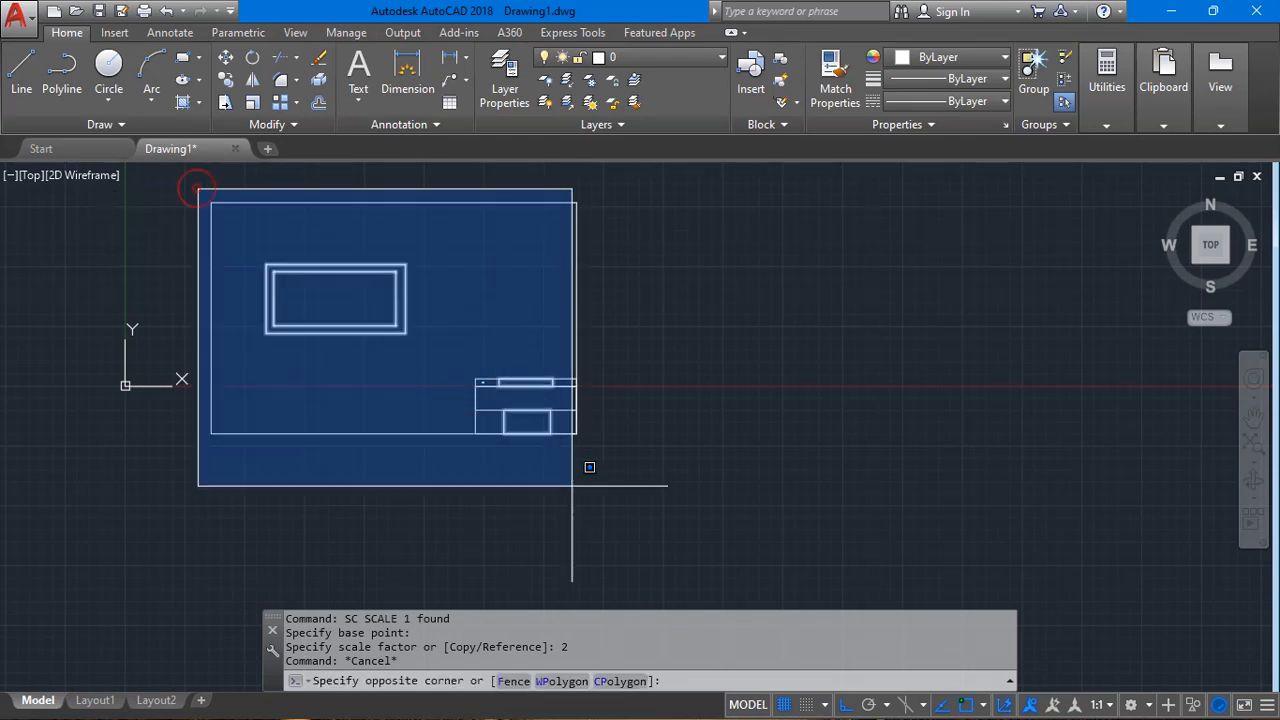
{"action": "left_click", "coordinate": [589, 466]}
{"action": "key", "text": "ctrl+c"}
{"action": "key", "text": "ctrl+c"}
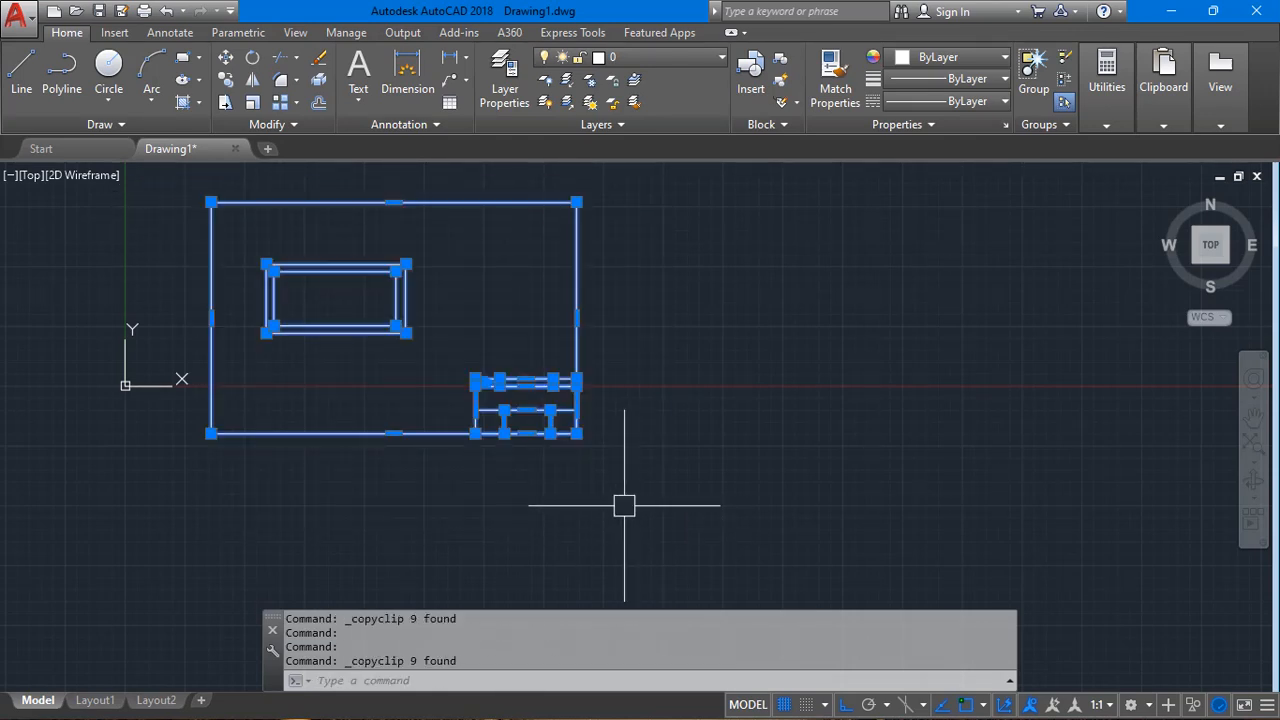
{"action": "key", "text": "ctrl+v"}
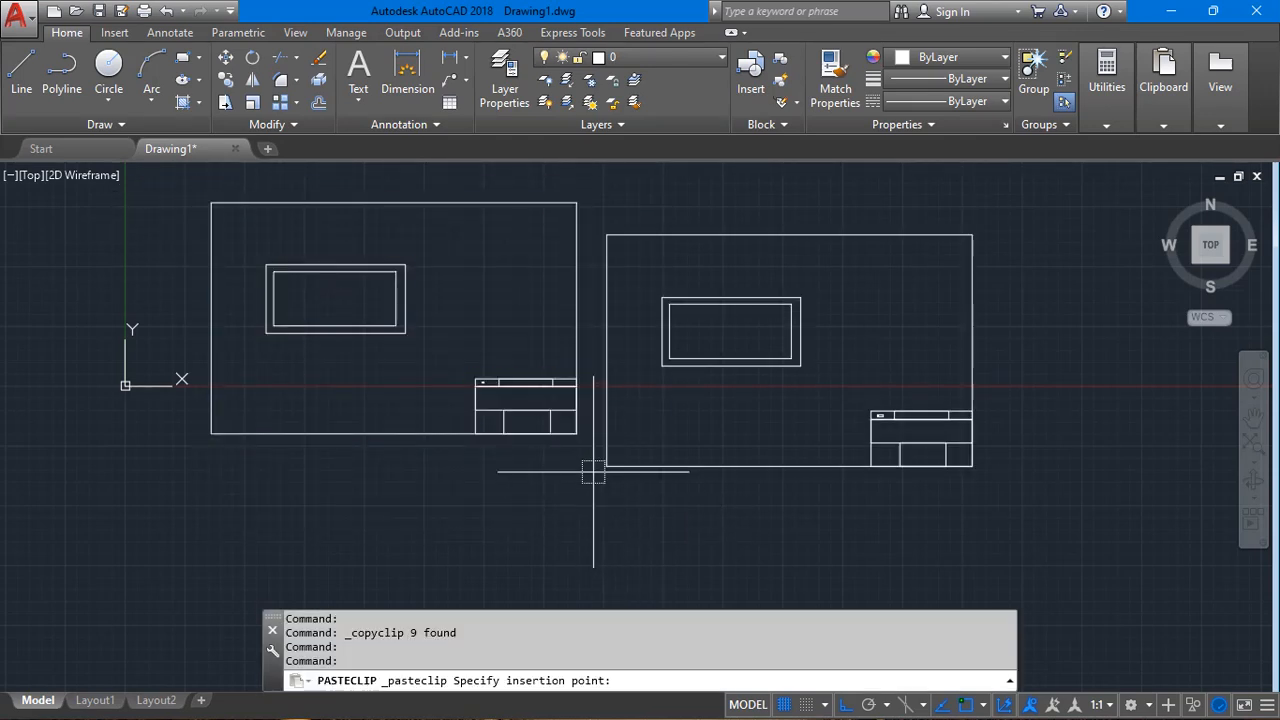
{"action": "left_click", "coordinate": [610, 435]}
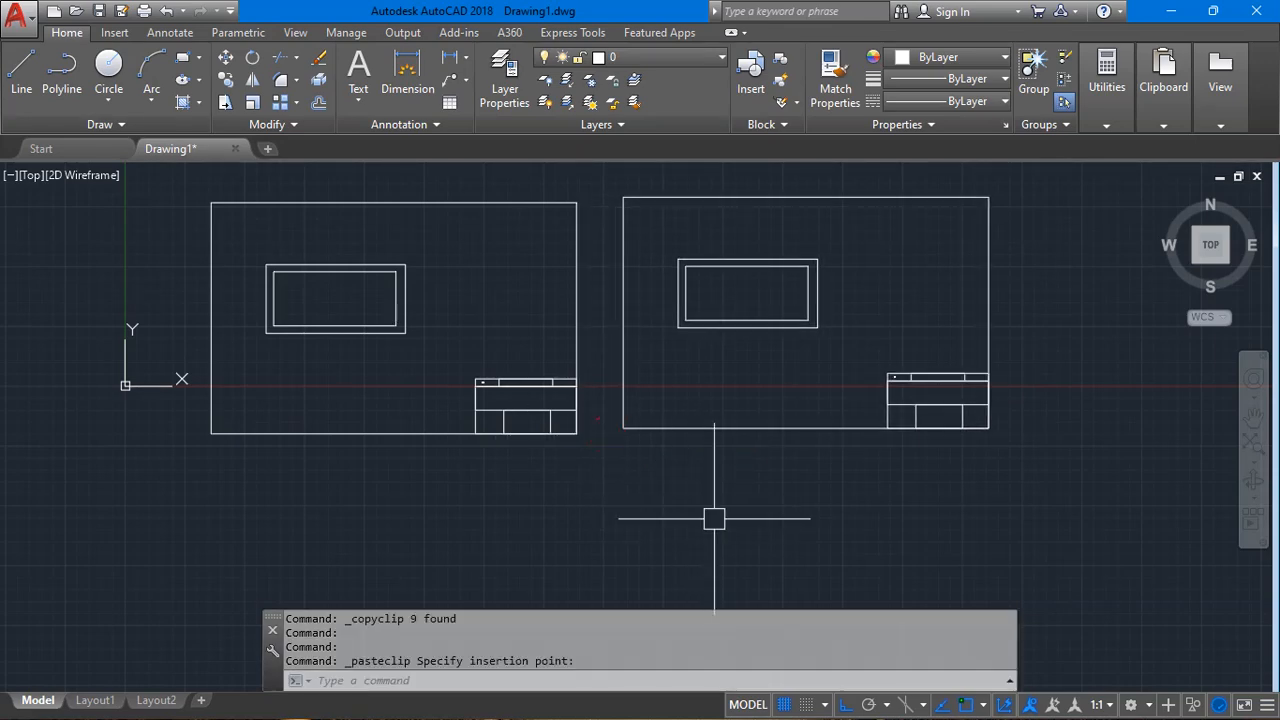
{"action": "key", "text": "Escape"}
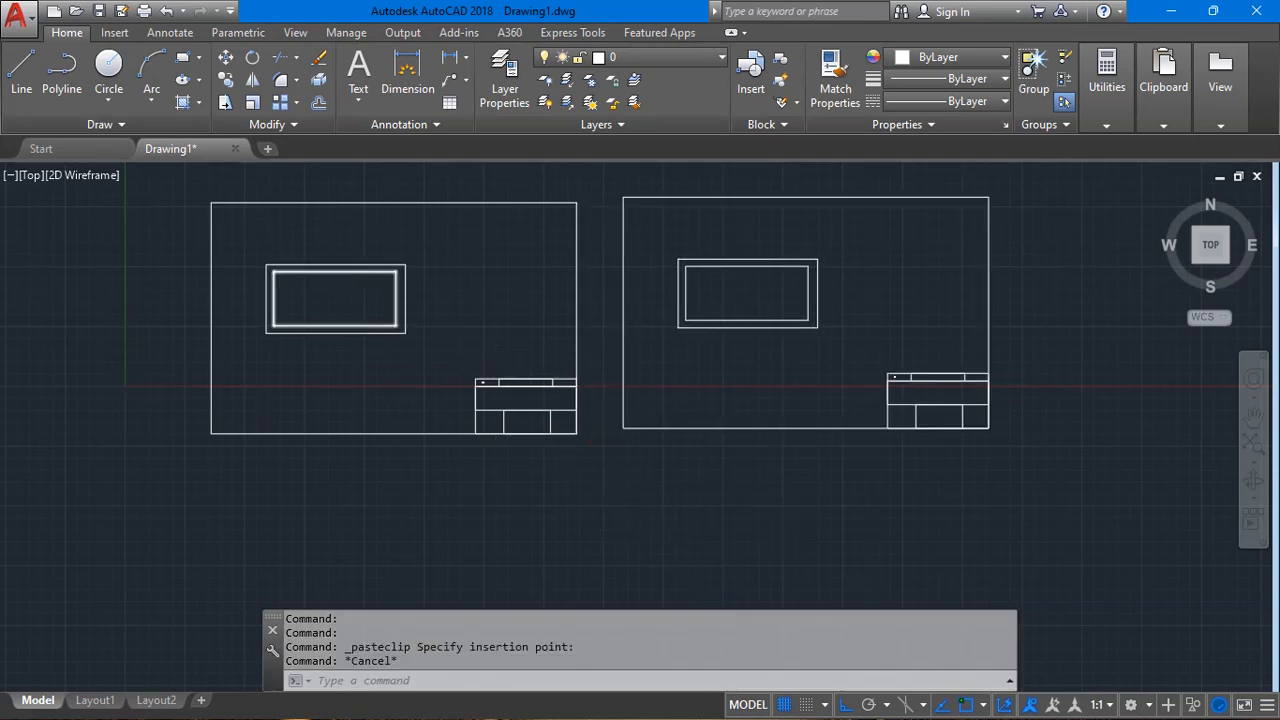
Try to fillet the lower-right corner of the copied sheet's inner rectangle with radius 5.
{"action": "scroll", "coordinate": [509, 323], "scroll_direction": "up", "scroll_amount": 3}
{"action": "scroll", "coordinate": [257, 380], "scroll_direction": "down", "scroll_amount": 3}
{"action": "scroll", "coordinate": [700, 349], "scroll_direction": "up", "scroll_amount": 4}
{"action": "scroll", "coordinate": [634, 400], "scroll_direction": "up", "scroll_amount": 3}
{"action": "scroll", "coordinate": [634, 400], "scroll_direction": "down", "scroll_amount": 5}
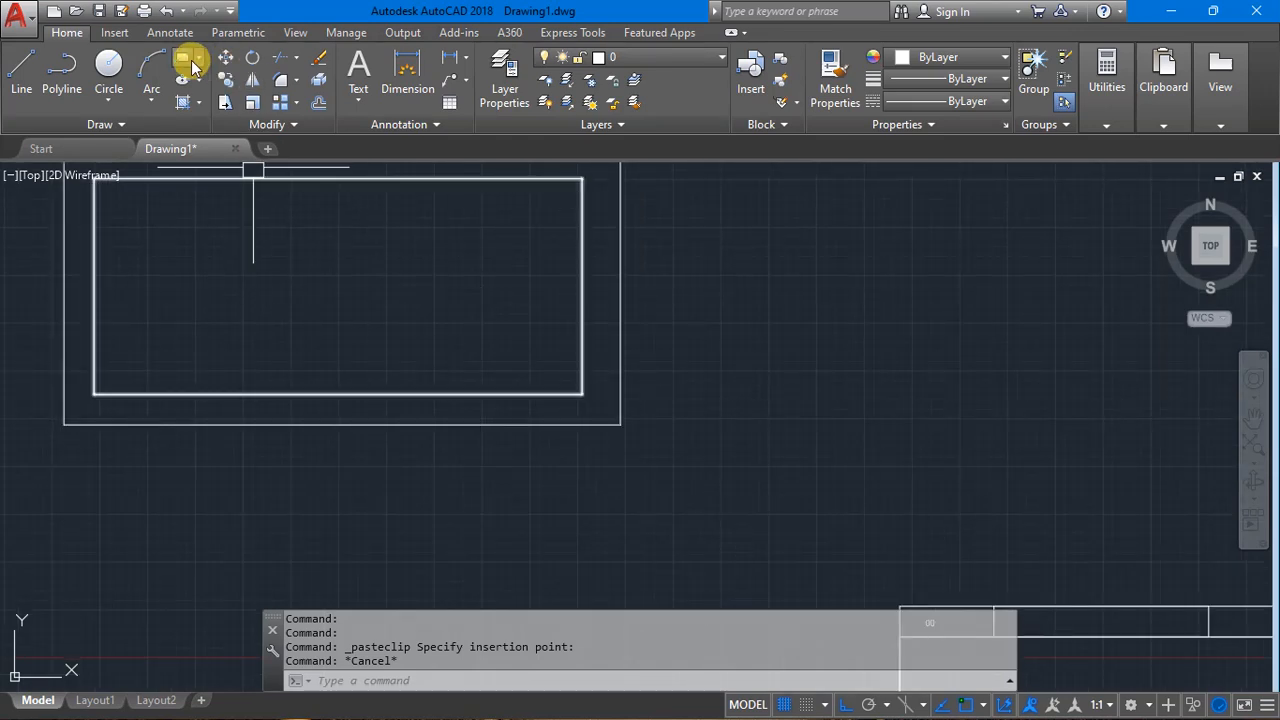
{"action": "left_click", "coordinate": [281, 80]}
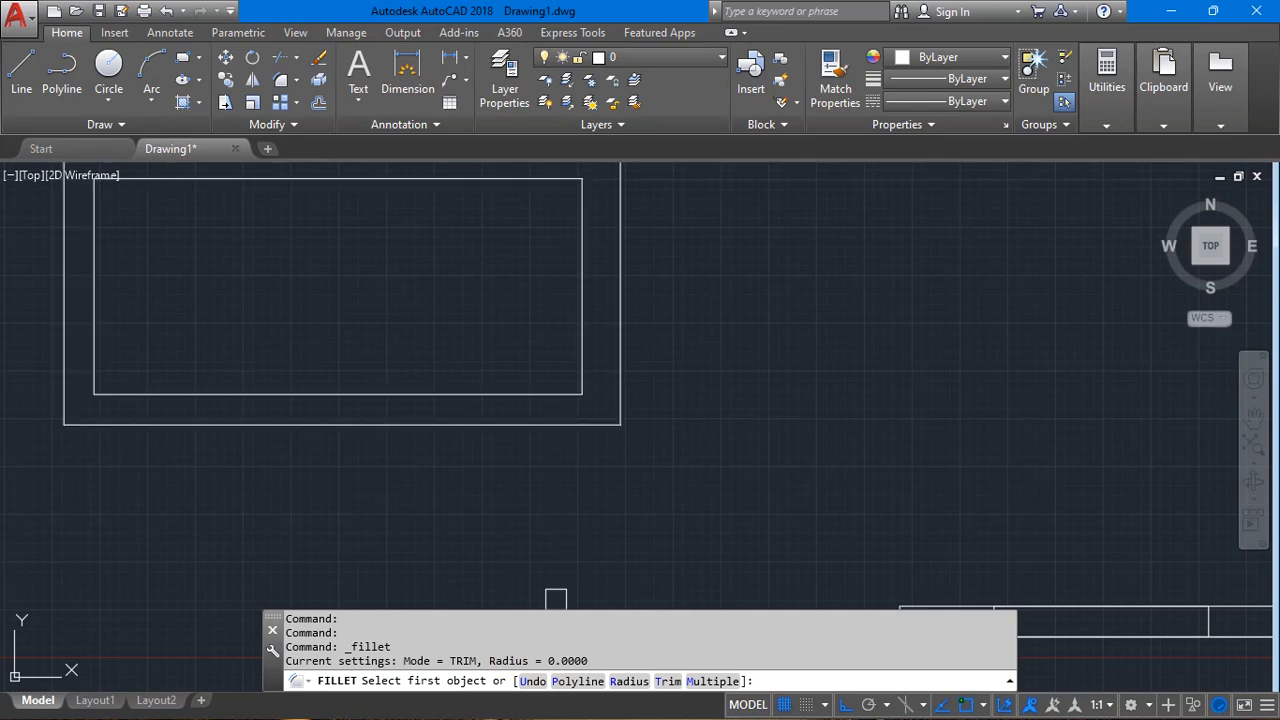
{"action": "left_click", "coordinate": [628, 681]}
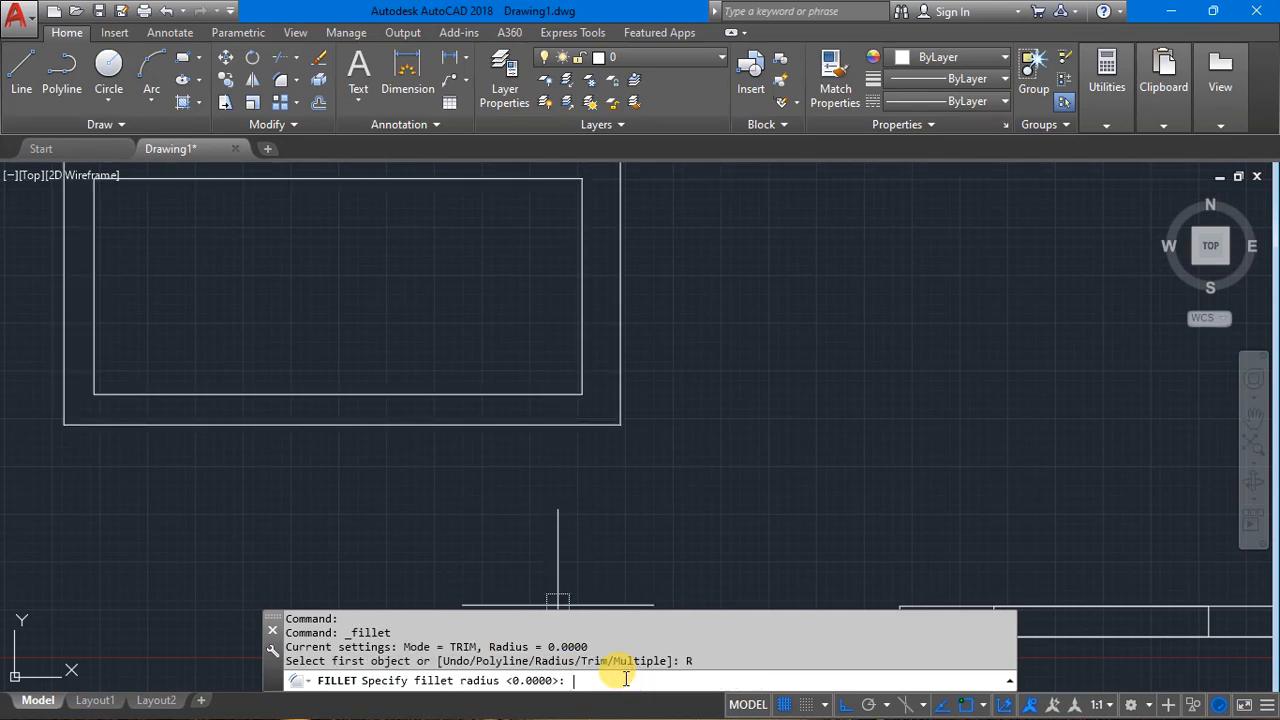
{"action": "type", "text": "5"}
{"action": "key", "text": "Return"}
{"action": "key", "text": "Return"}
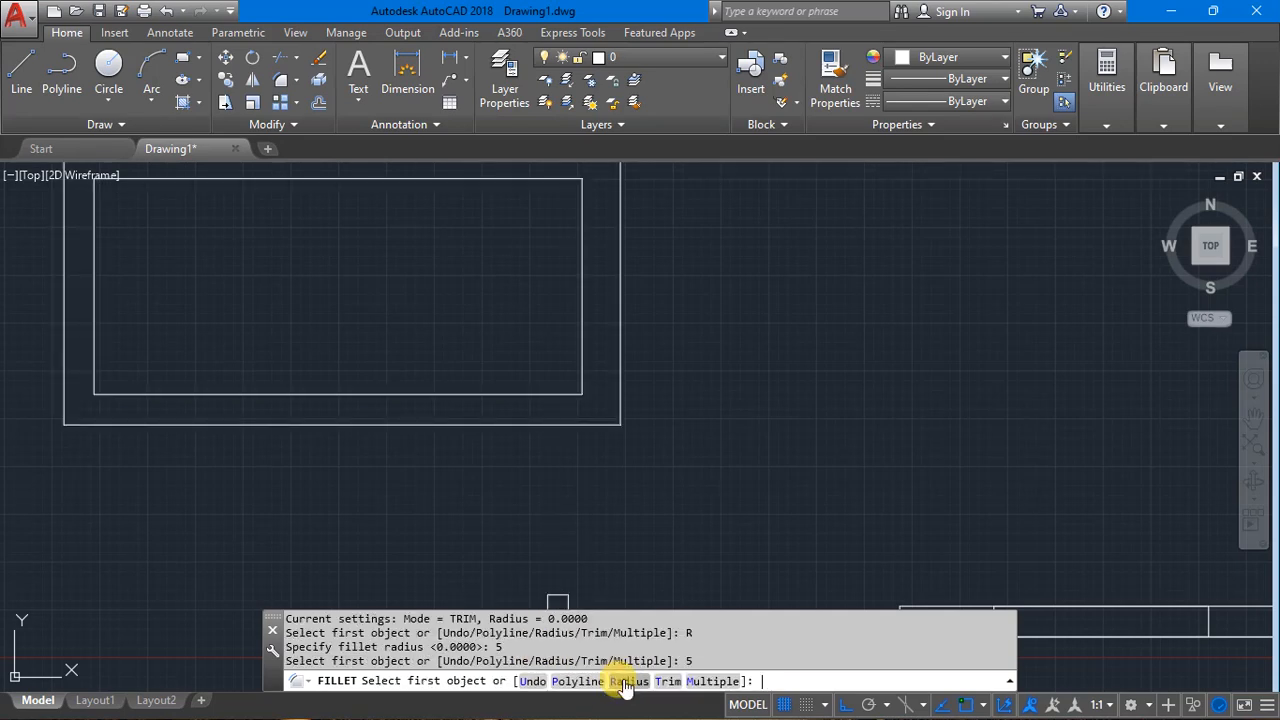
{"action": "left_click", "coordinate": [560, 391]}
{"action": "left_click", "coordinate": [578, 362]}
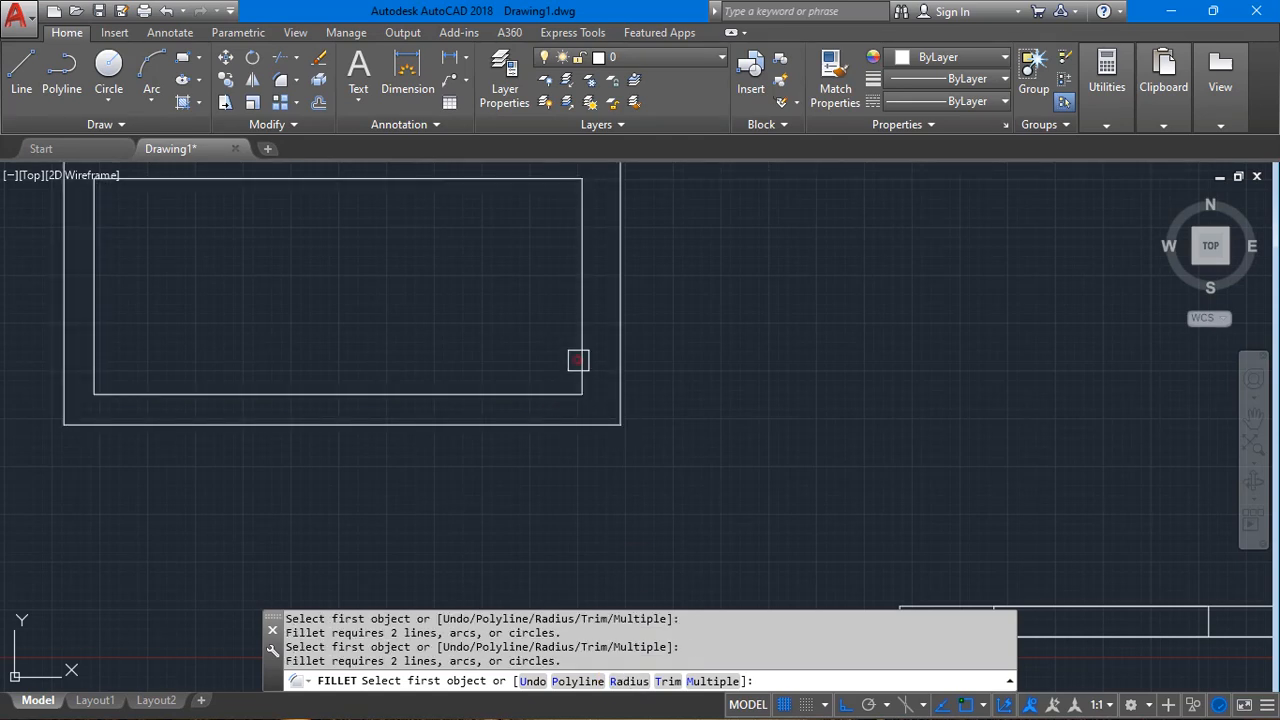
{"action": "key", "text": "Escape"}
Explode the outer and inner rectangles on the copied sheet into separate lines.
{"action": "left_click", "coordinate": [605, 426]}
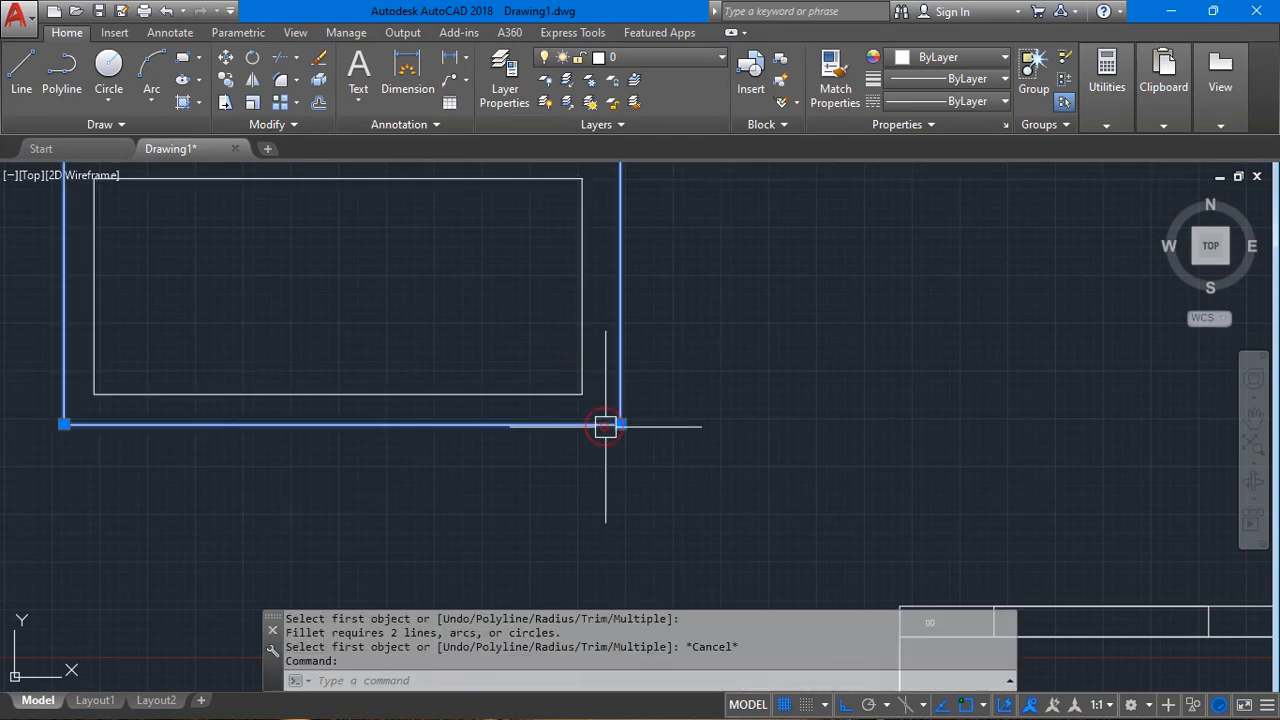
{"action": "type", "text": "x"}
{"action": "key", "text": "Return"}
{"action": "left_click", "coordinate": [569, 390]}
{"action": "left_click", "coordinate": [523, 396]}
{"action": "type", "text": "X"}
{"action": "key", "text": "Return"}
{"action": "left_click", "coordinate": [573, 412]}
{"action": "left_click", "coordinate": [560, 393]}
{"action": "key", "text": "Escape"}
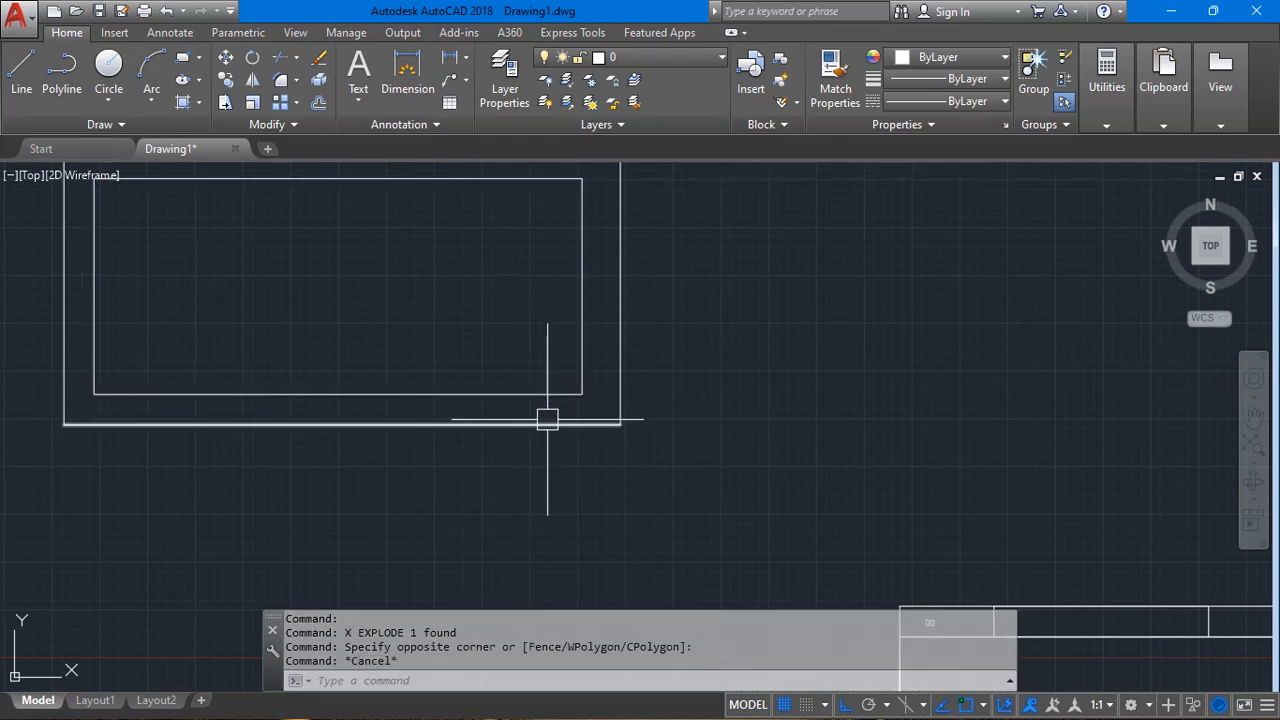
{"action": "key", "text": "Return"}
{"action": "key", "text": "Escape"}
{"action": "key", "text": "Escape"}
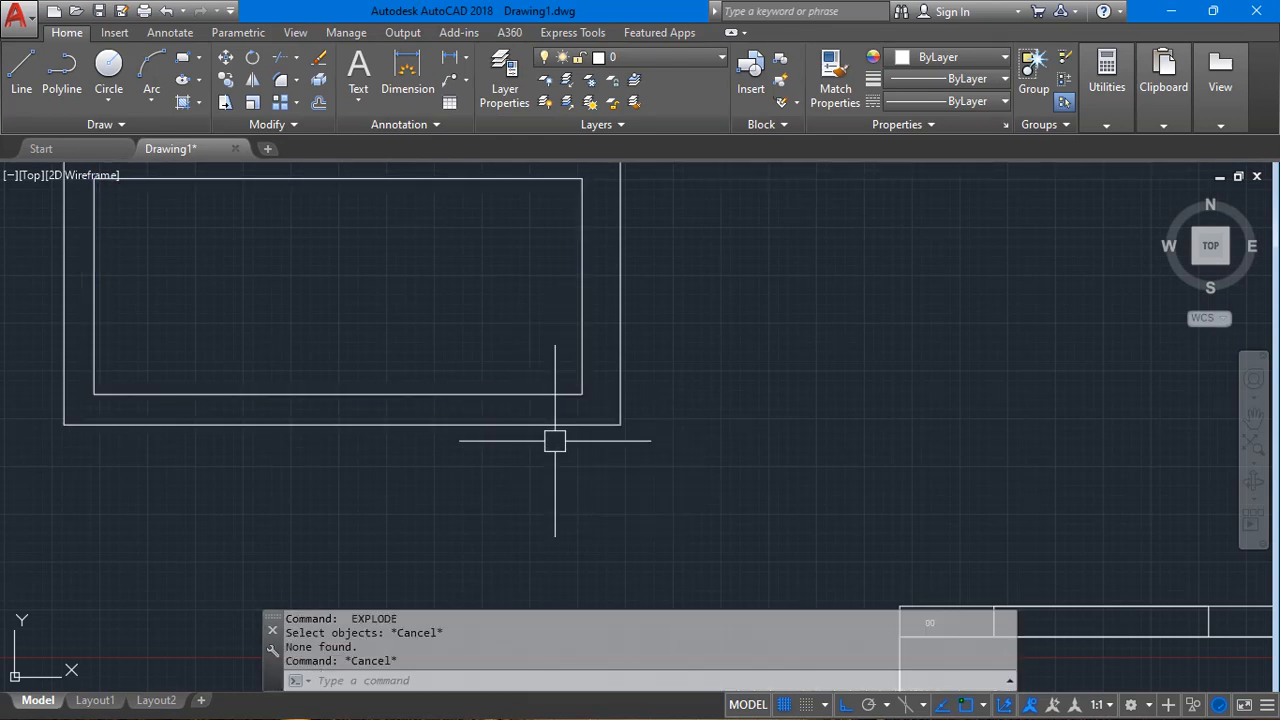
Try a radius 5 fillet on the outer rectangle's lower-right corner and undo it.
{"action": "type", "text": "fillet"}
{"action": "left_click", "coordinate": [365, 541]}
{"action": "left_click", "coordinate": [600, 425]}
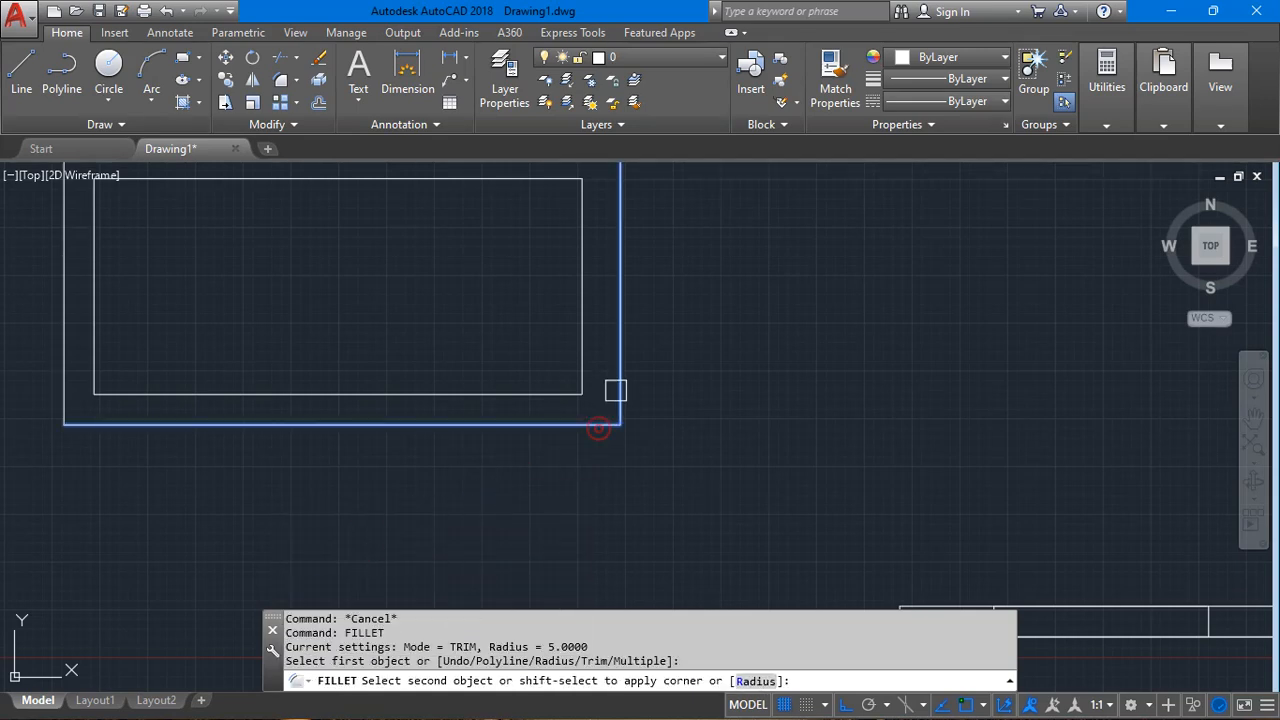
{"action": "left_click", "coordinate": [617, 391]}
{"action": "scroll", "coordinate": [657, 446], "scroll_direction": "up", "scroll_amount": 5}
{"action": "scroll", "coordinate": [666, 457], "scroll_direction": "down", "scroll_amount": 5}
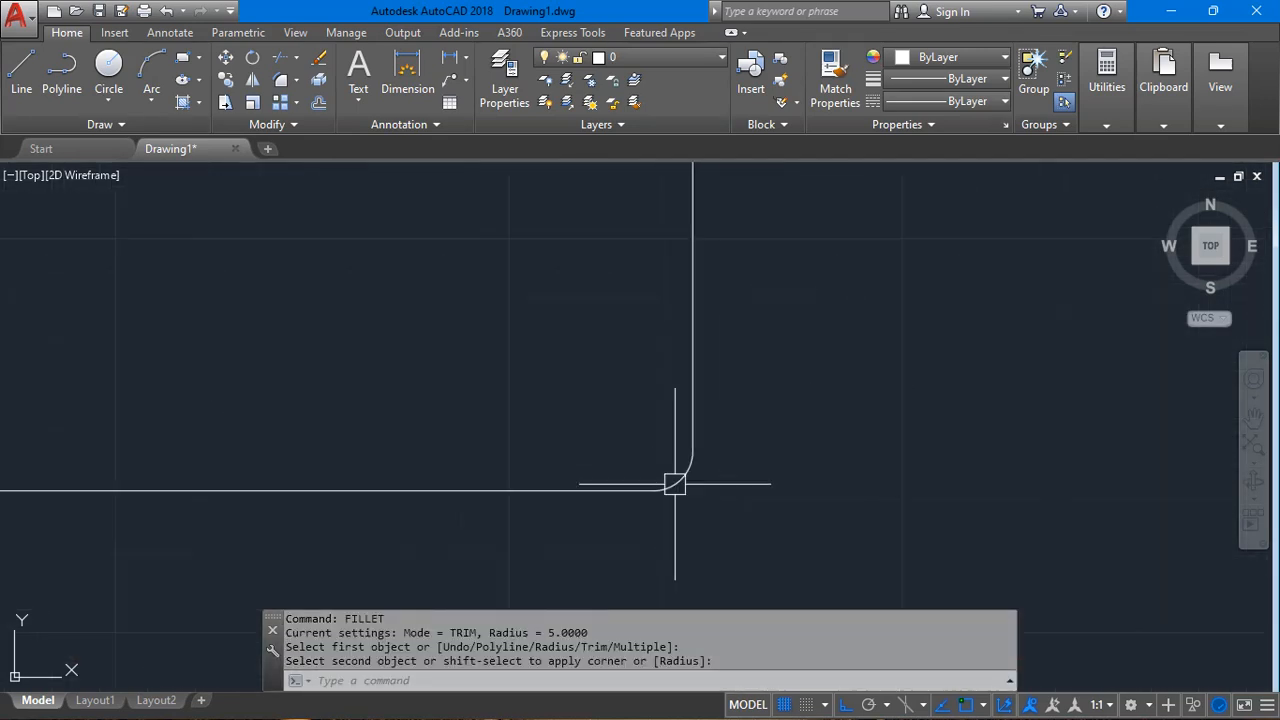
{"action": "key", "text": "ctrl+z"}
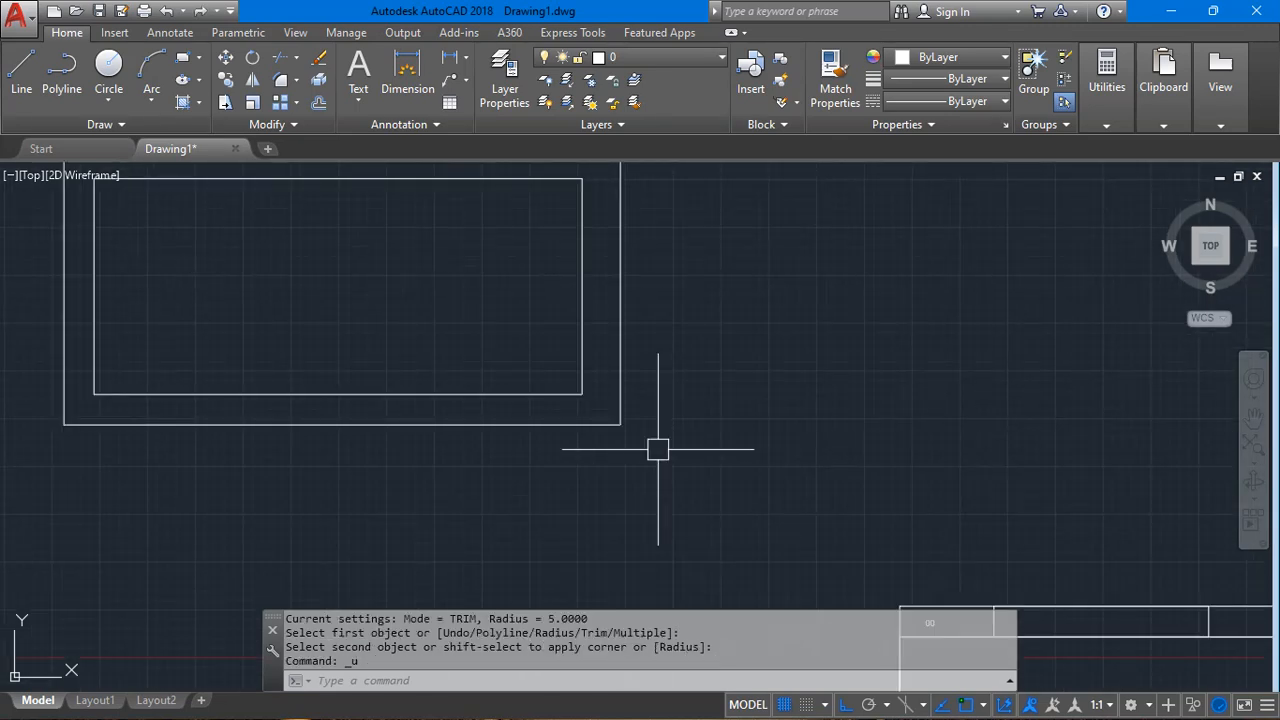
{"action": "key", "text": "ctrl+z"}
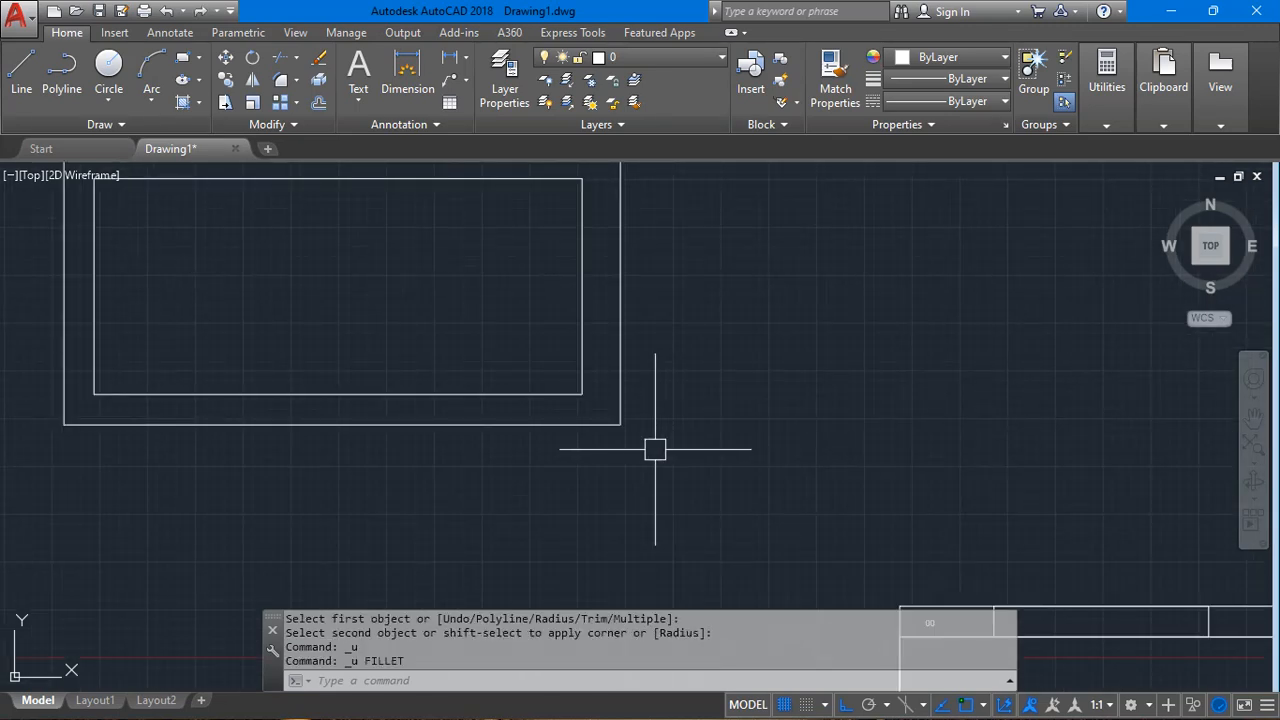
Fillet the lower-right corner of the inner rectangle with radius 50.
{"action": "type", "text": "fillet"}
{"action": "key", "text": "Return"}
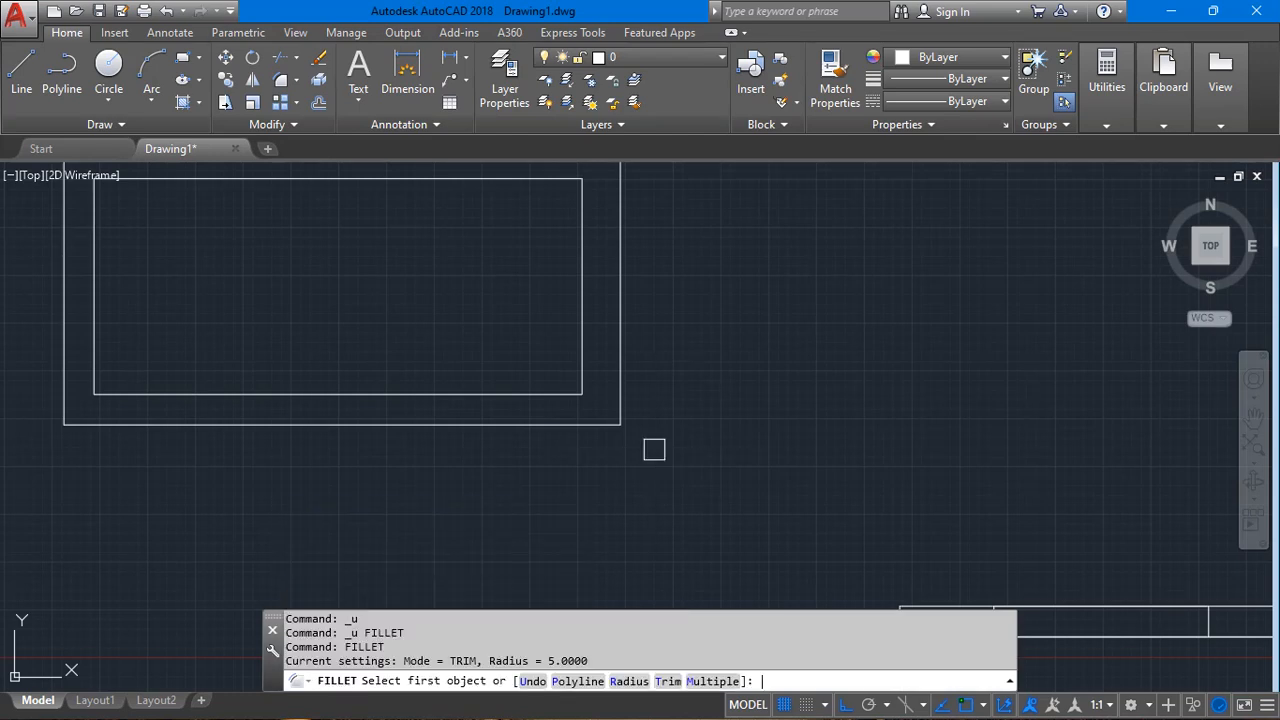
{"action": "left_click", "coordinate": [626, 680]}
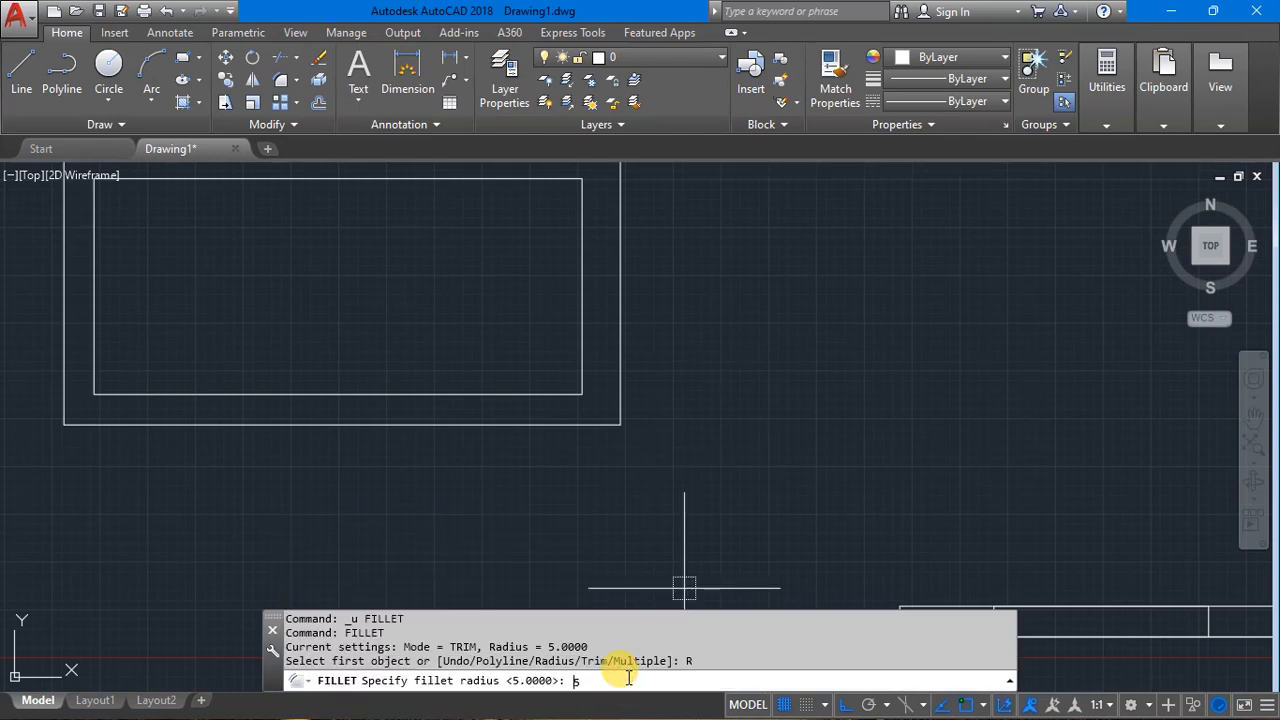
{"action": "type", "text": "50"}
{"action": "key", "text": "Return"}
{"action": "left_click", "coordinate": [583, 341]}
{"action": "left_click", "coordinate": [537, 395]}
Fillet the remaining three corners of the inner rectangle with the same radius of 50.
{"action": "key", "text": "Return"}
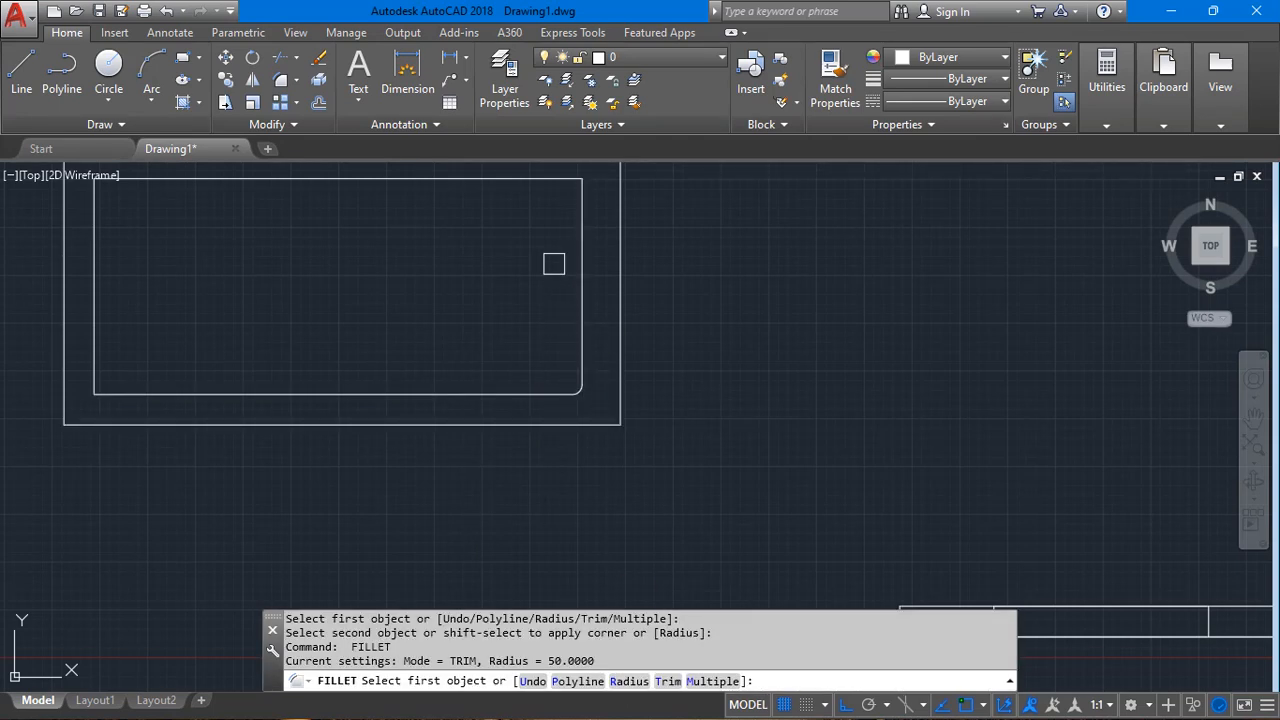
{"action": "left_click", "coordinate": [535, 172]}
{"action": "left_click", "coordinate": [552, 188]}
{"action": "left_click", "coordinate": [570, 200]}
{"action": "left_click", "coordinate": [572, 203]}
{"action": "key", "text": "Return"}
{"action": "left_click", "coordinate": [266, 233]}
{"action": "left_click", "coordinate": [249, 257]}
{"action": "key", "text": "Return"}
{"action": "left_click", "coordinate": [266, 443]}
{"action": "left_click", "coordinate": [246, 423]}
{"action": "key", "text": "Return"}
{"action": "key", "text": "Escape"}
Compare the nested rectangles on the original sheet with the filleted version on the copied sheet.
{"action": "scroll", "coordinate": [534, 430], "scroll_direction": "down", "scroll_amount": 6}
{"action": "middle_click_drag", "start_coordinate": [531, 429], "coordinate": [851, 321]}
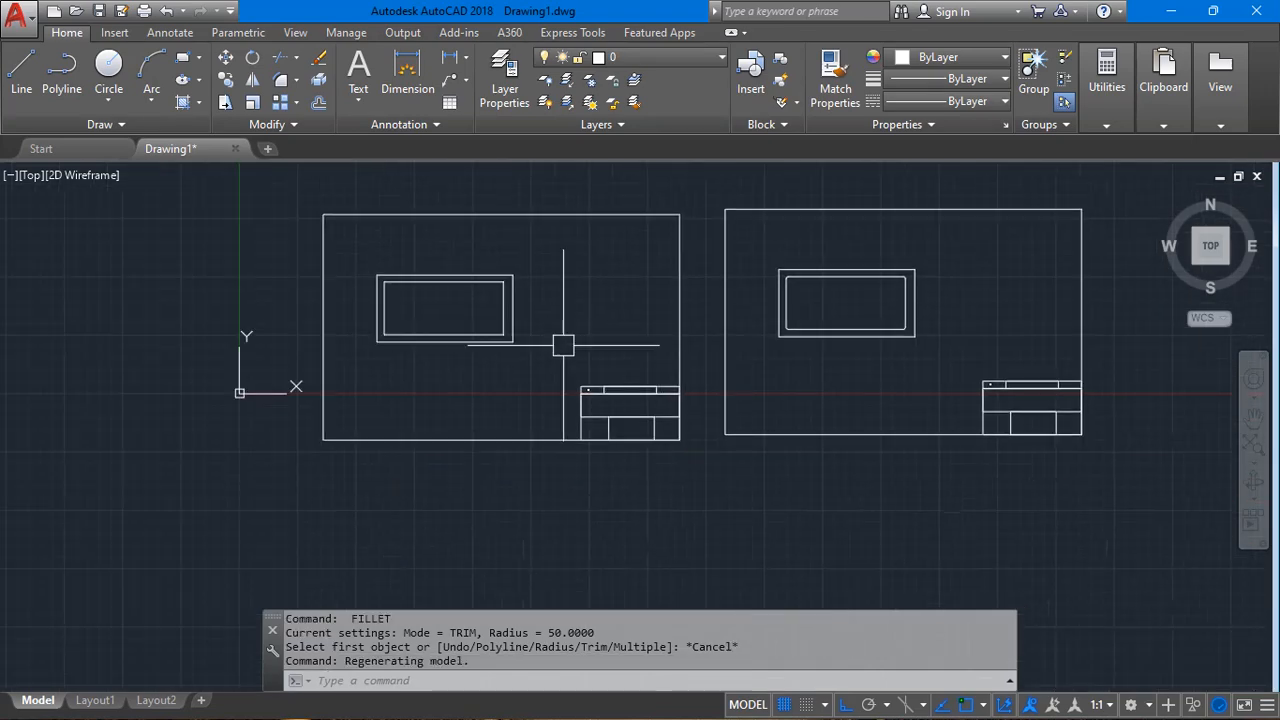
{"action": "scroll", "coordinate": [466, 310], "scroll_direction": "up", "scroll_amount": 4}
{"action": "scroll", "coordinate": [268, 348], "scroll_direction": "down", "scroll_amount": 4}
{"action": "scroll", "coordinate": [686, 343], "scroll_direction": "up", "scroll_amount": 5}
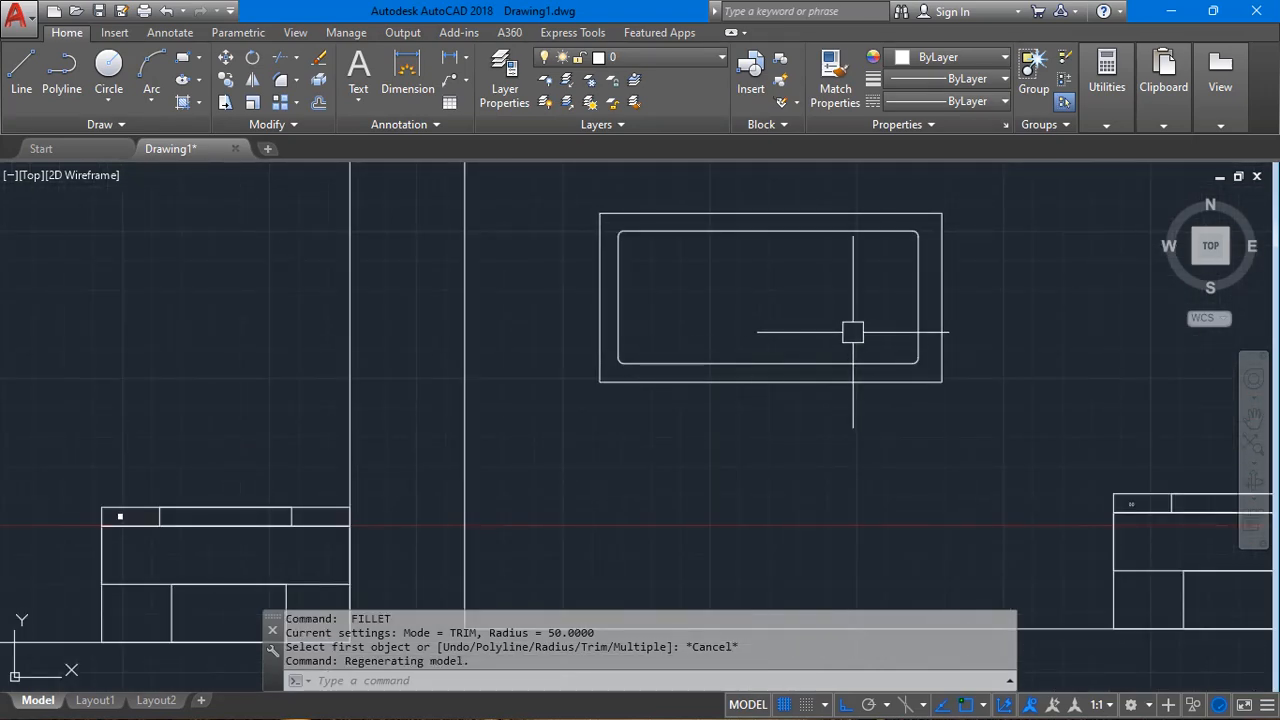
{"action": "scroll", "coordinate": [960, 345], "scroll_direction": "up", "scroll_amount": 4}
{"action": "scroll", "coordinate": [470, 344], "scroll_direction": "down", "scroll_amount": 6}
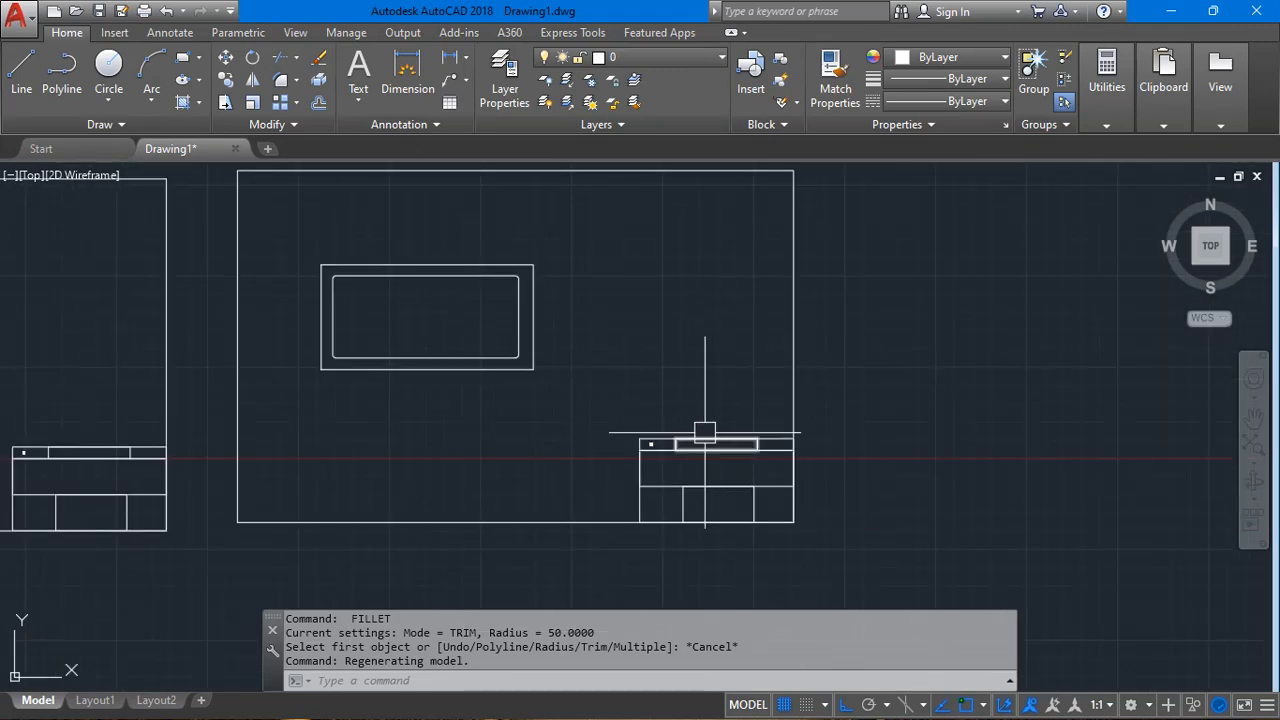
Copy the "00" revision row of the copied sheet's title block and paste it directly above the existing row.
{"action": "scroll", "coordinate": [669, 447], "scroll_direction": "up", "scroll_amount": 8}
{"action": "middle_click_drag", "start_coordinate": [617, 431], "coordinate": [454, 414]}
{"action": "scroll", "coordinate": [385, 384], "scroll_direction": "down", "scroll_amount": 2}
{"action": "middle_click_drag", "start_coordinate": [368, 346], "coordinate": [301, 349]}
{"action": "left_click", "coordinate": [236, 317]}
{"action": "left_click", "coordinate": [963, 440]}
{"action": "key", "text": "Escape"}
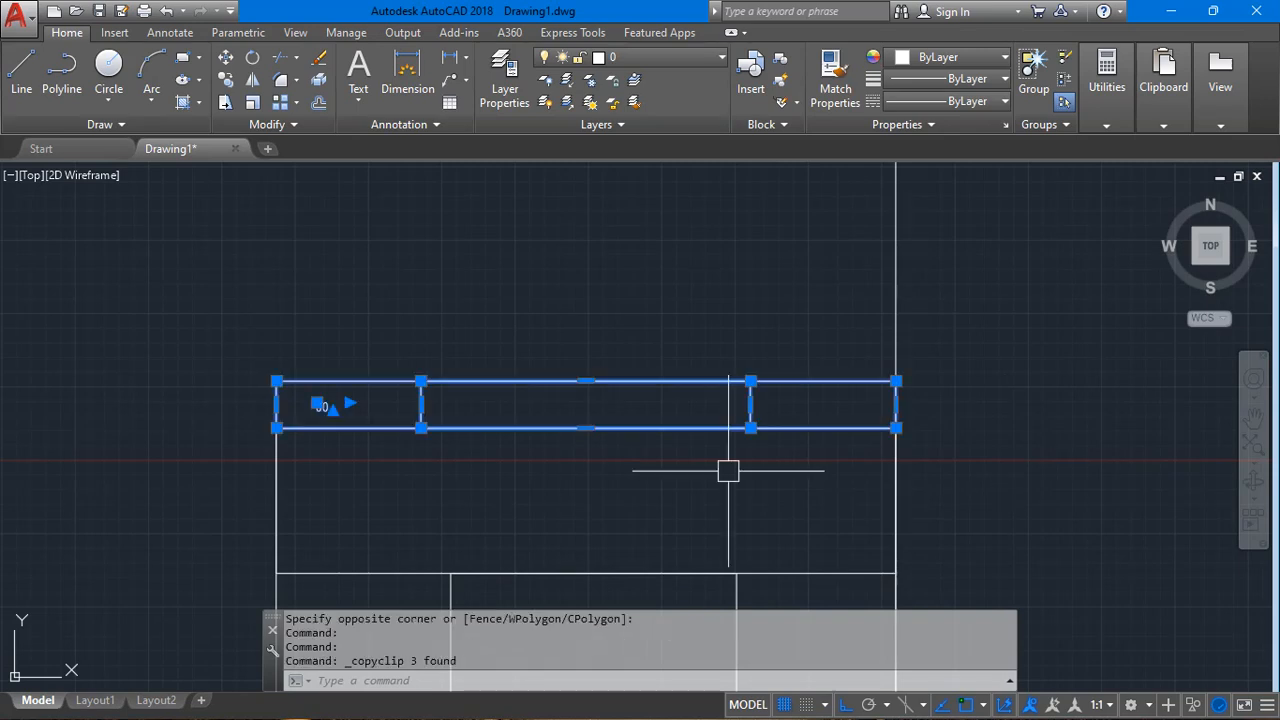
{"action": "key", "text": "ctrl+c"}
{"action": "key", "text": "ctrl+v"}
{"action": "left_click", "coordinate": [276, 381]}
{"action": "key", "text": "Escape"}
Change the "00" text in the upper revision row to "01".
{"action": "scroll", "coordinate": [338, 380], "scroll_direction": "up", "scroll_amount": 4}
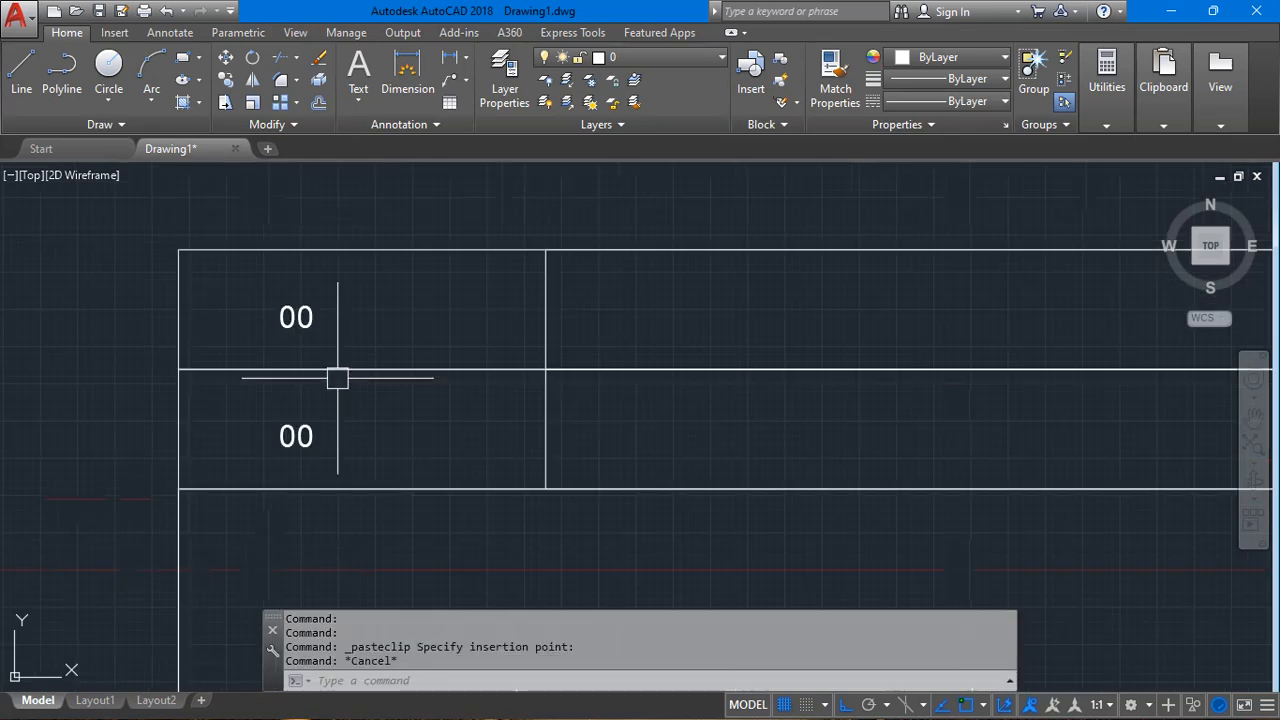
{"action": "double_click", "coordinate": [283, 306]}
{"action": "type", "text": "1"}
{"action": "key", "text": "Escape"}
{"action": "scroll", "coordinate": [469, 404], "scroll_direction": "down", "scroll_amount": 4}
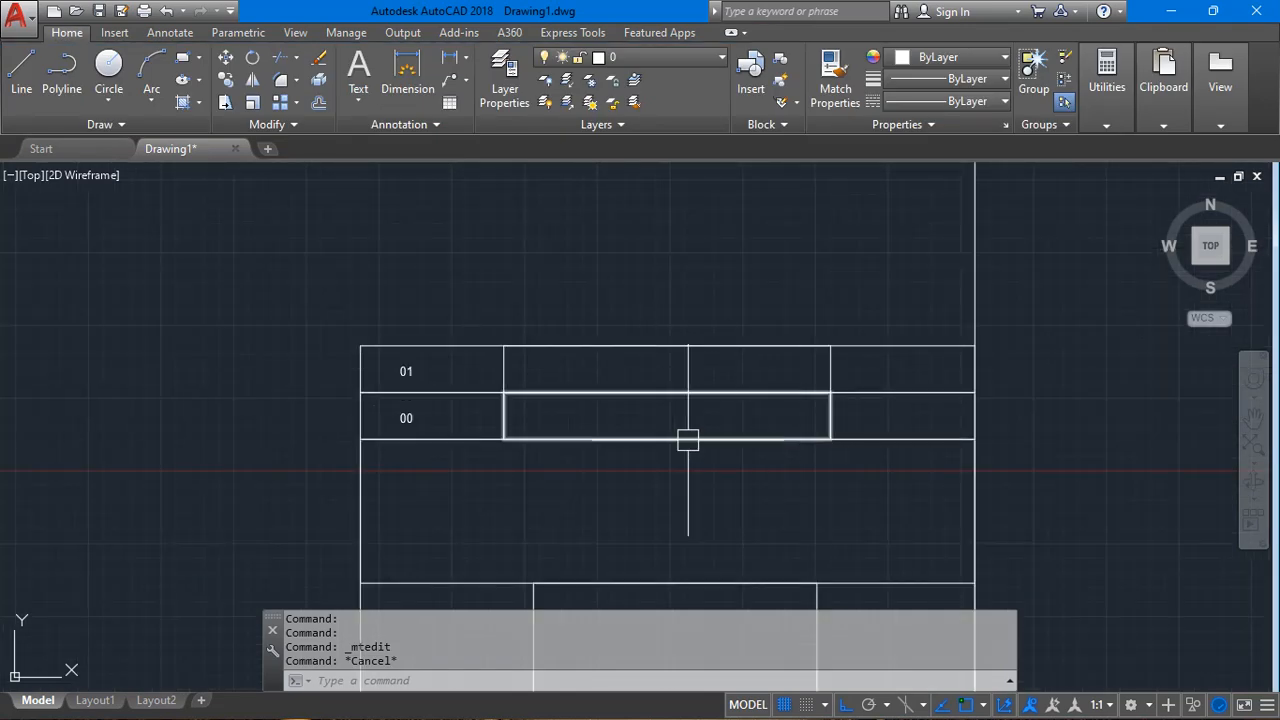
Copy the lower row's "00" text into its middle cell and change the copy to "issued for production".
{"action": "scroll", "coordinate": [408, 370], "scroll_direction": "up", "scroll_amount": 2}
{"action": "left_click", "coordinate": [408, 370]}
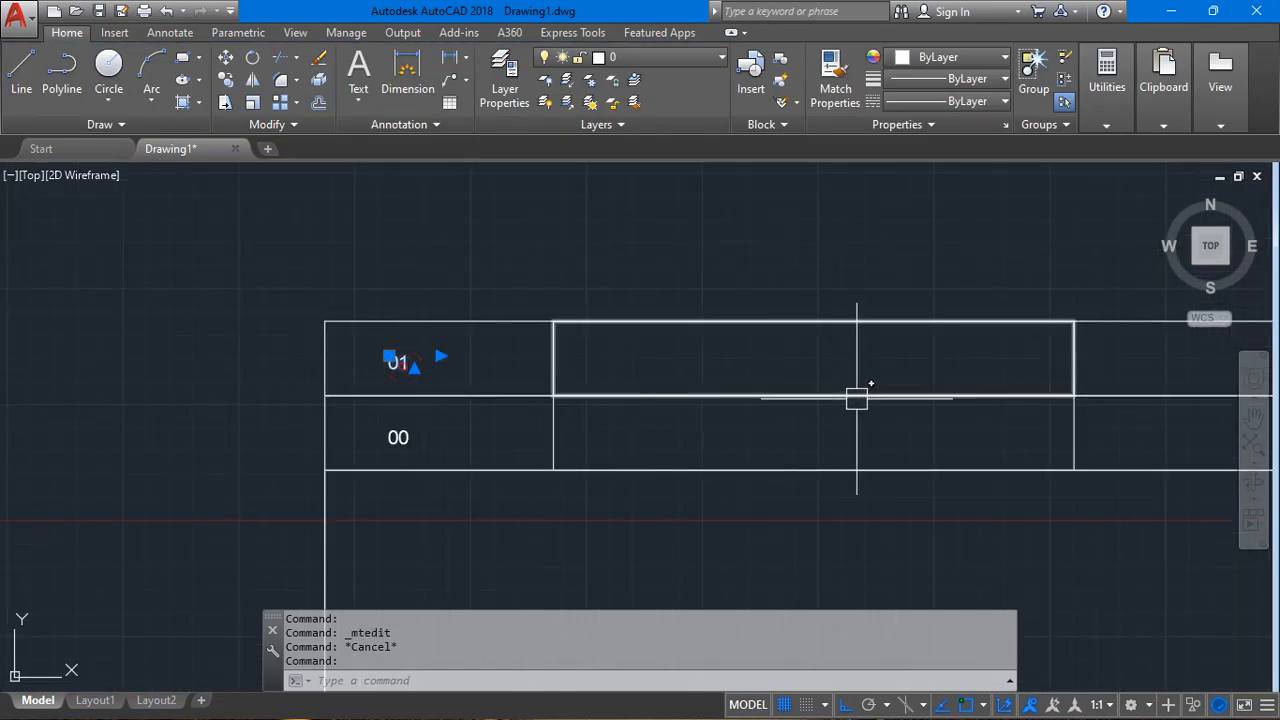
{"action": "key", "text": "Escape"}
{"action": "left_click", "coordinate": [405, 426]}
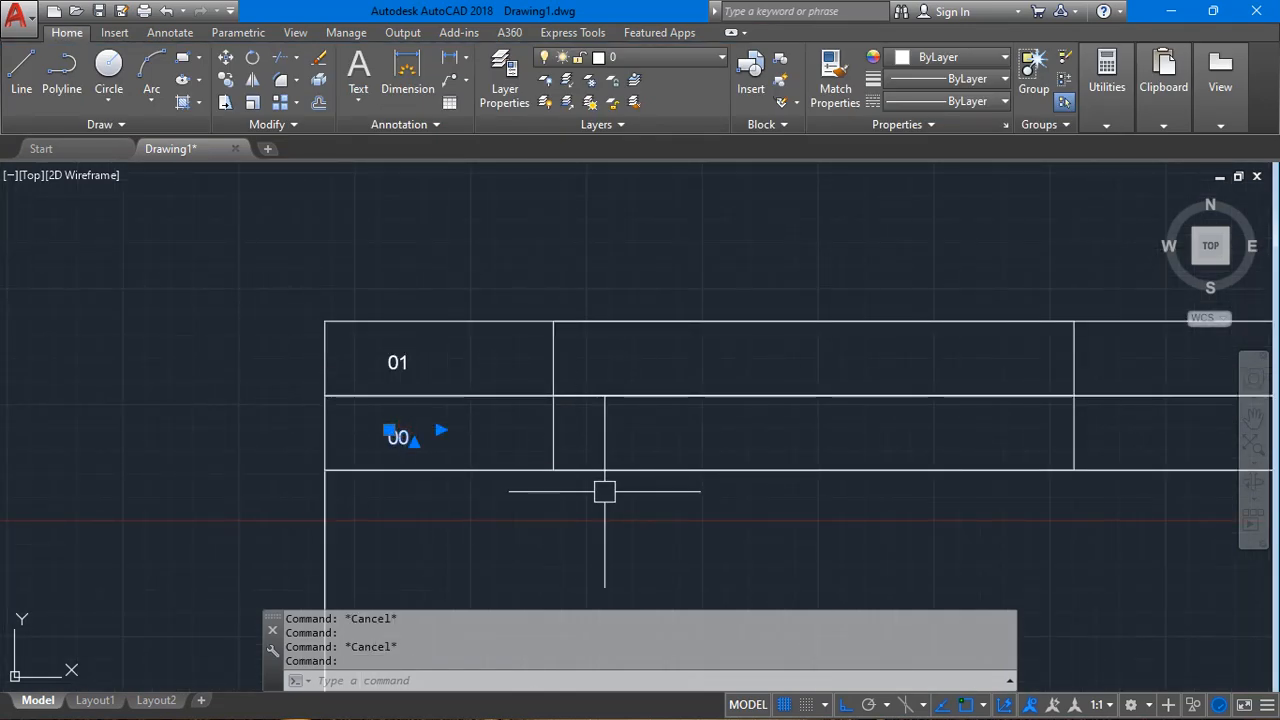
{"action": "key", "text": "ctrl+c"}
{"action": "key", "text": "ctrl+v"}
{"action": "left_click", "coordinate": [770, 446]}
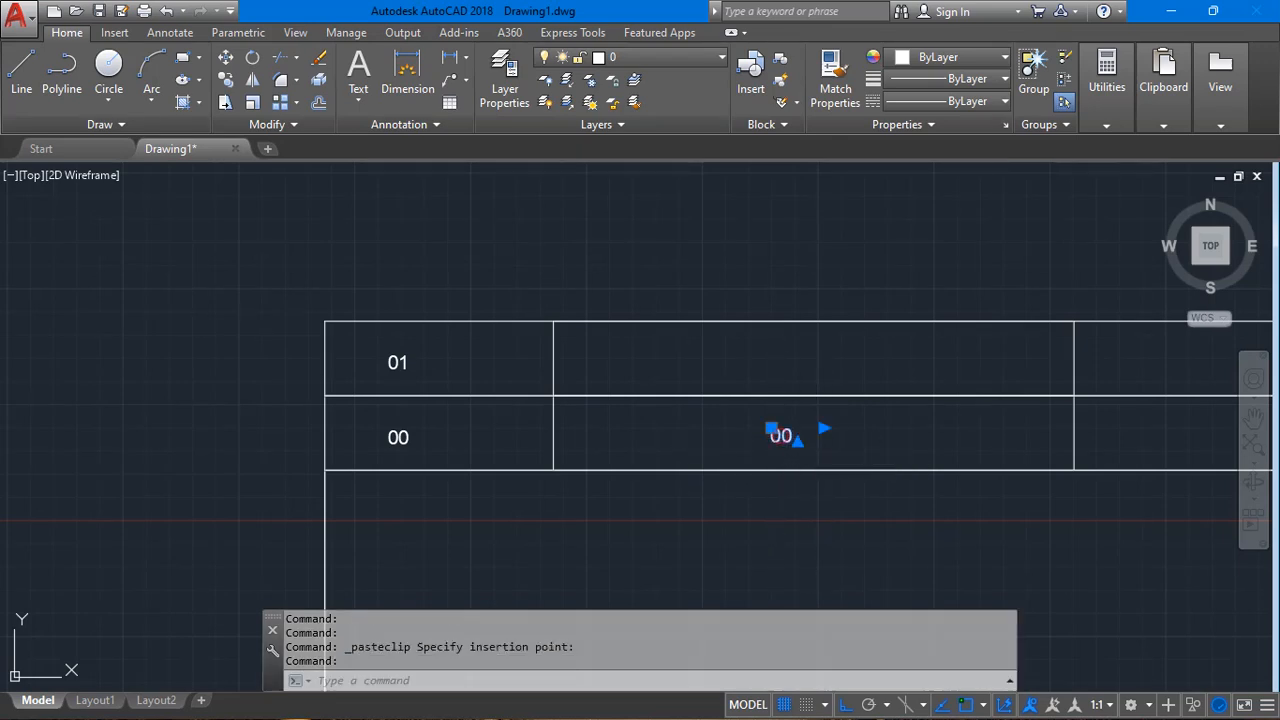
{"action": "double_click", "coordinate": [780, 436]}
{"action": "type", "text": "issued"}
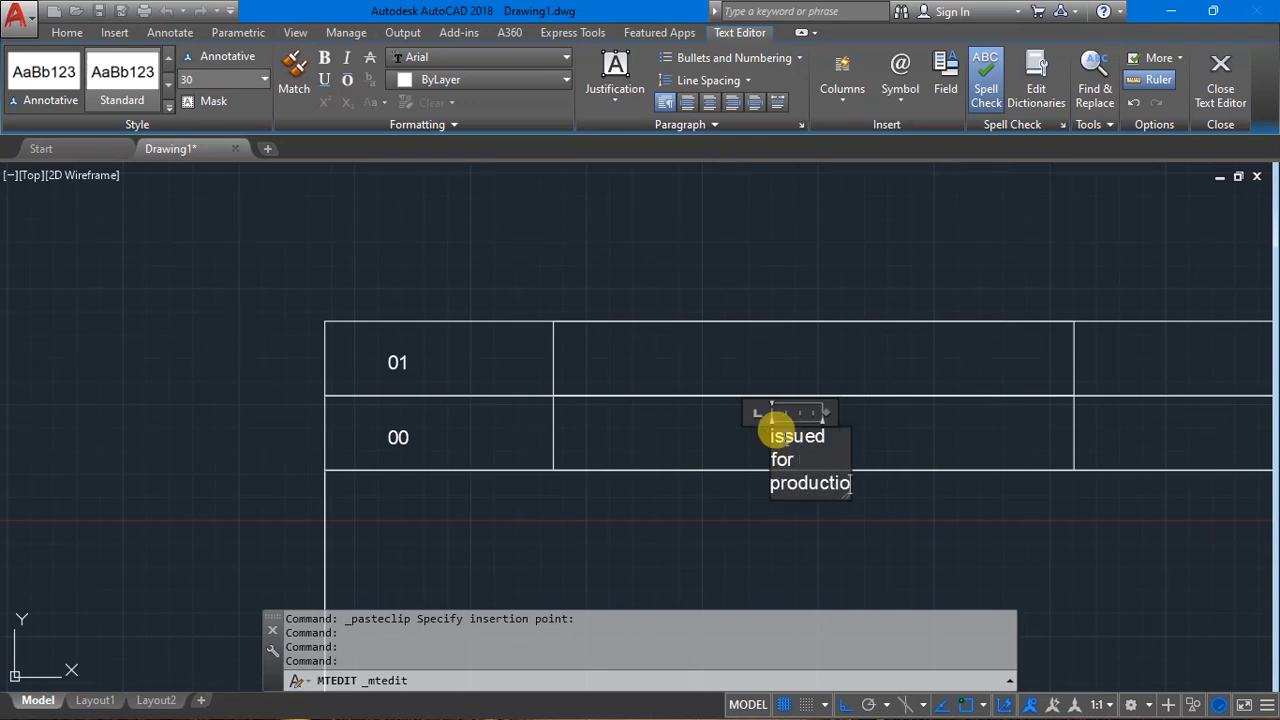
{"action": "left_click", "coordinate": [975, 502]}
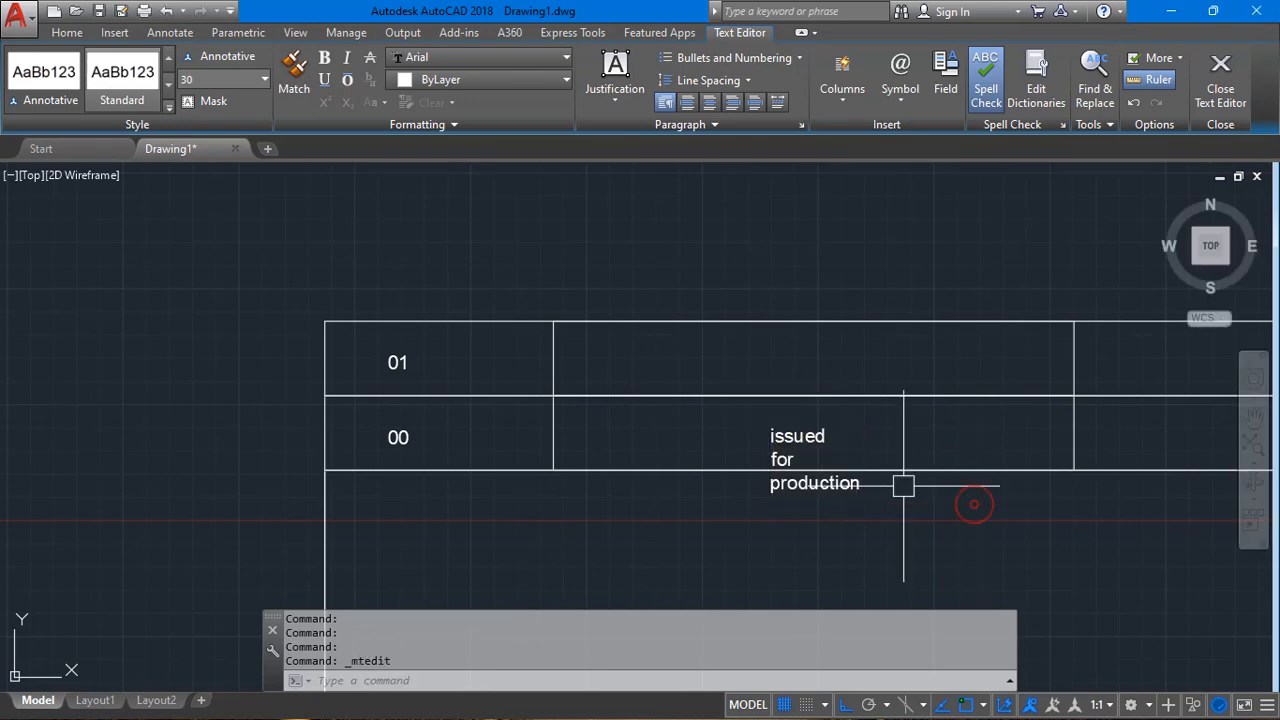
Shift the "issued for production" text within its cell and widen its text frame to fit one line.
{"action": "left_click", "coordinate": [815, 457]}
{"action": "left_click", "coordinate": [786, 439]}
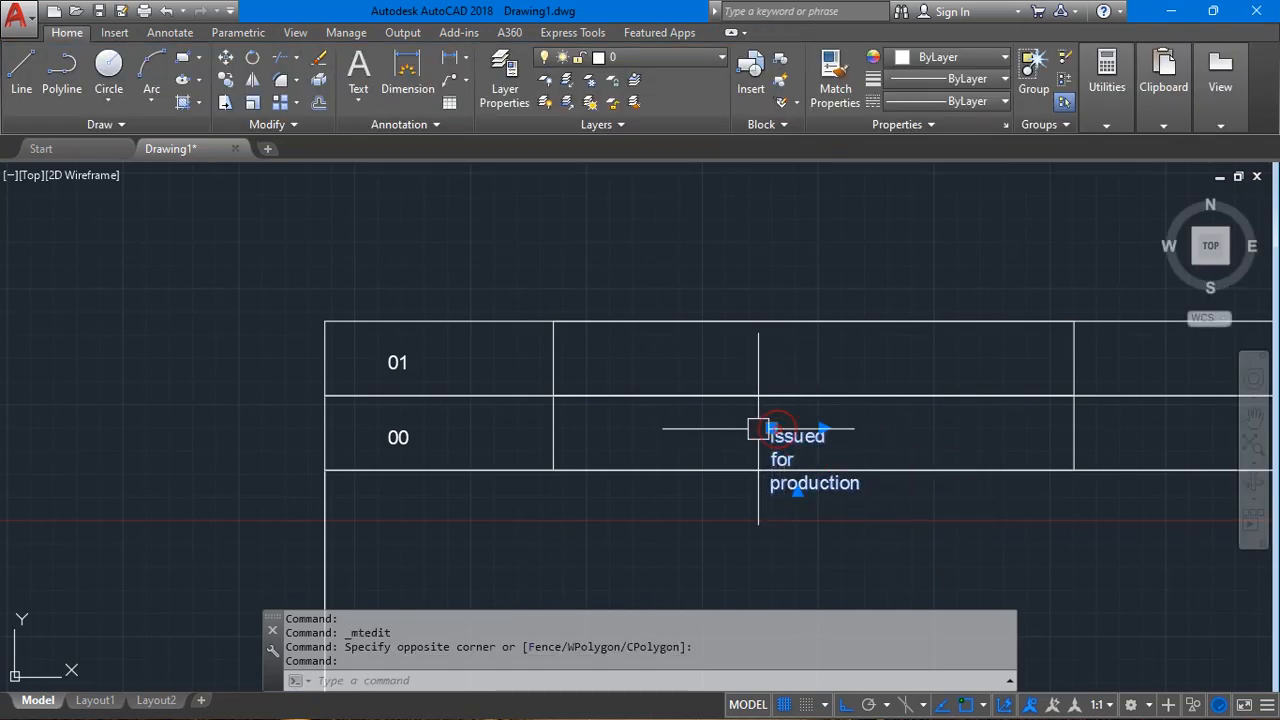
{"action": "left_click", "coordinate": [770, 431]}
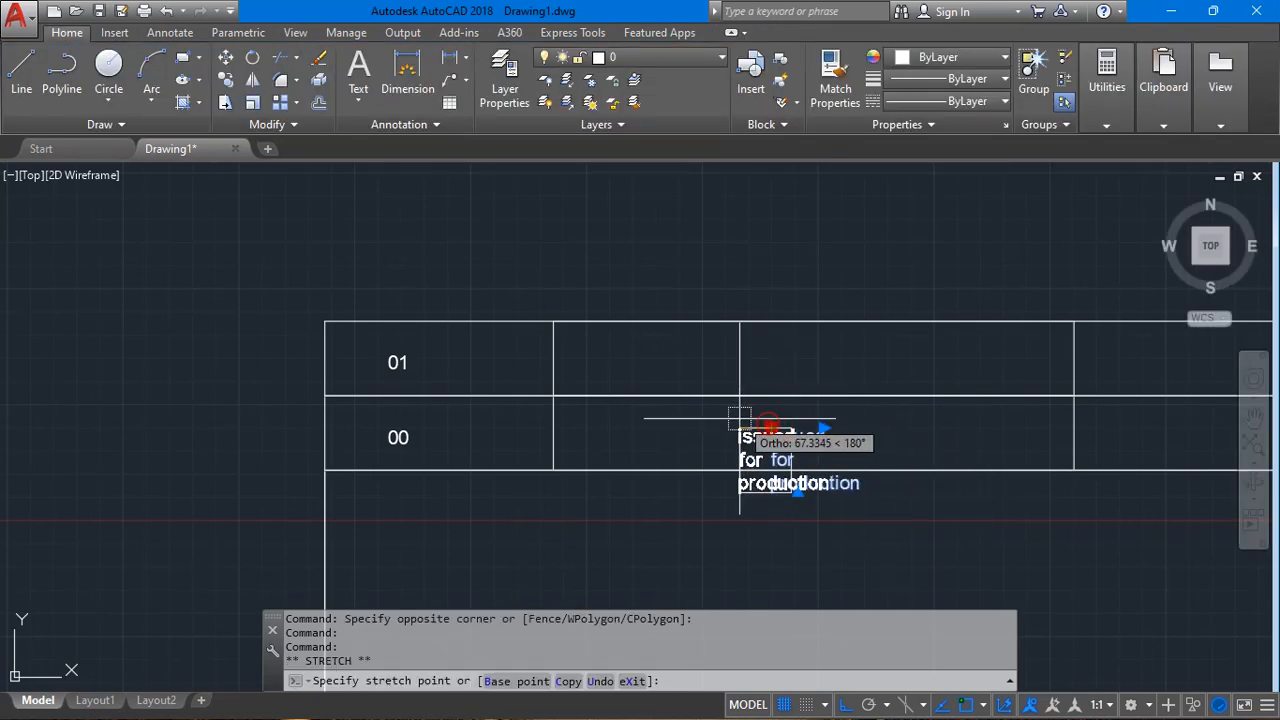
{"action": "left_click", "coordinate": [1006, 428]}
{"action": "key", "text": "Escape"}
{"action": "left_click", "coordinate": [825, 452]}
{"action": "key", "text": "Escape"}
Copy the "issued for production" text into the last cell of the 00 row and change it to "25-12-2024".
{"action": "left_click", "coordinate": [816, 452]}
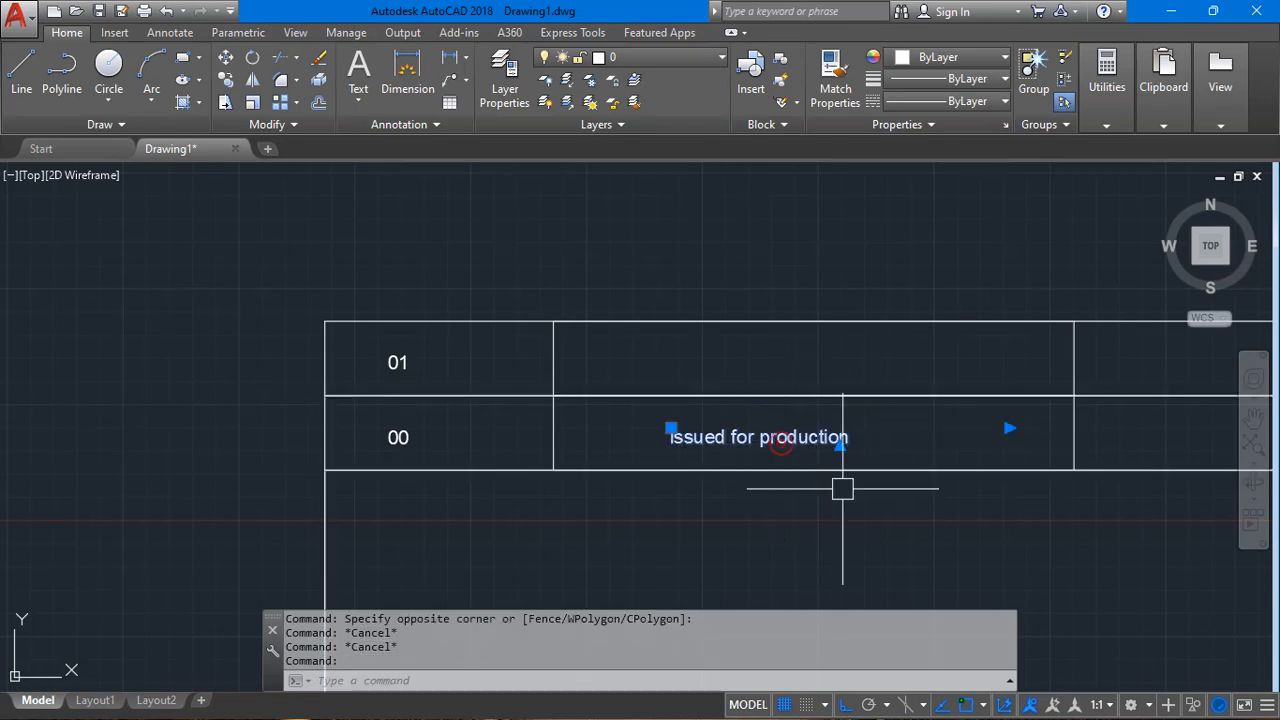
{"action": "key", "text": "ctrl+c"}
{"action": "key", "text": "ctrl+v"}
{"action": "middle_click_drag", "start_coordinate": [1074, 444], "coordinate": [580, 444]}
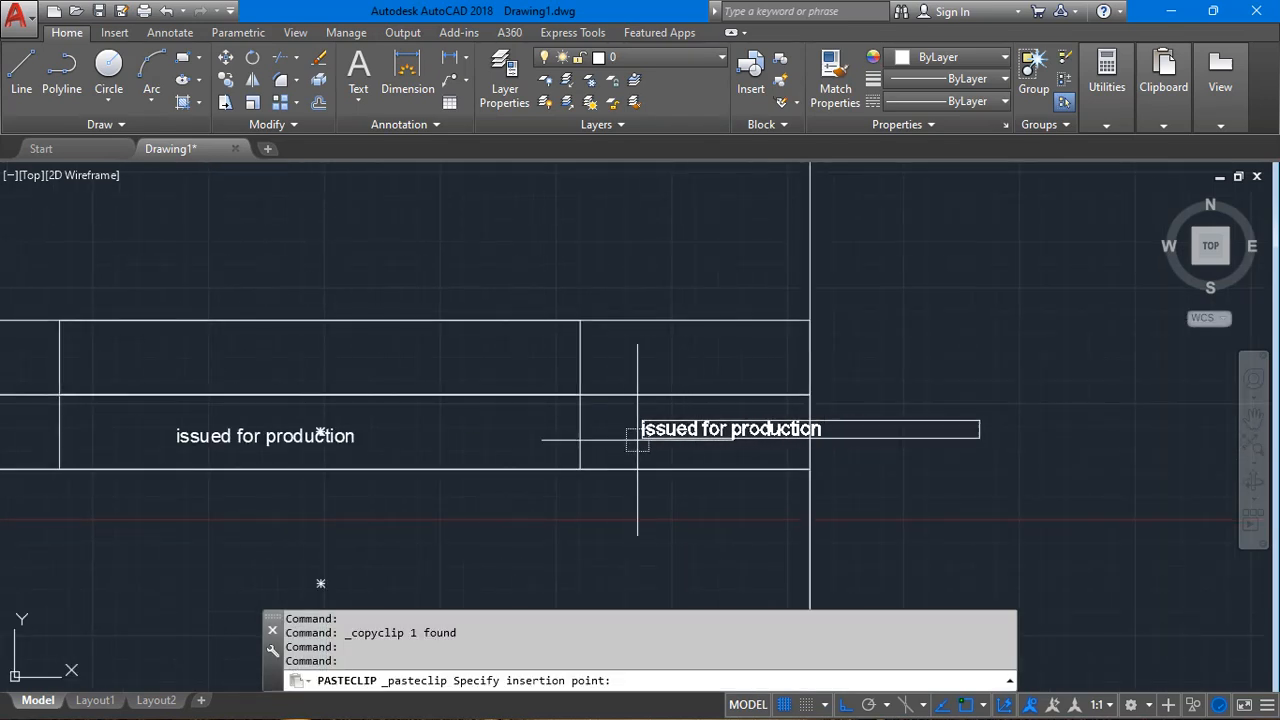
{"action": "left_click", "coordinate": [640, 437]}
{"action": "double_click", "coordinate": [645, 432]}
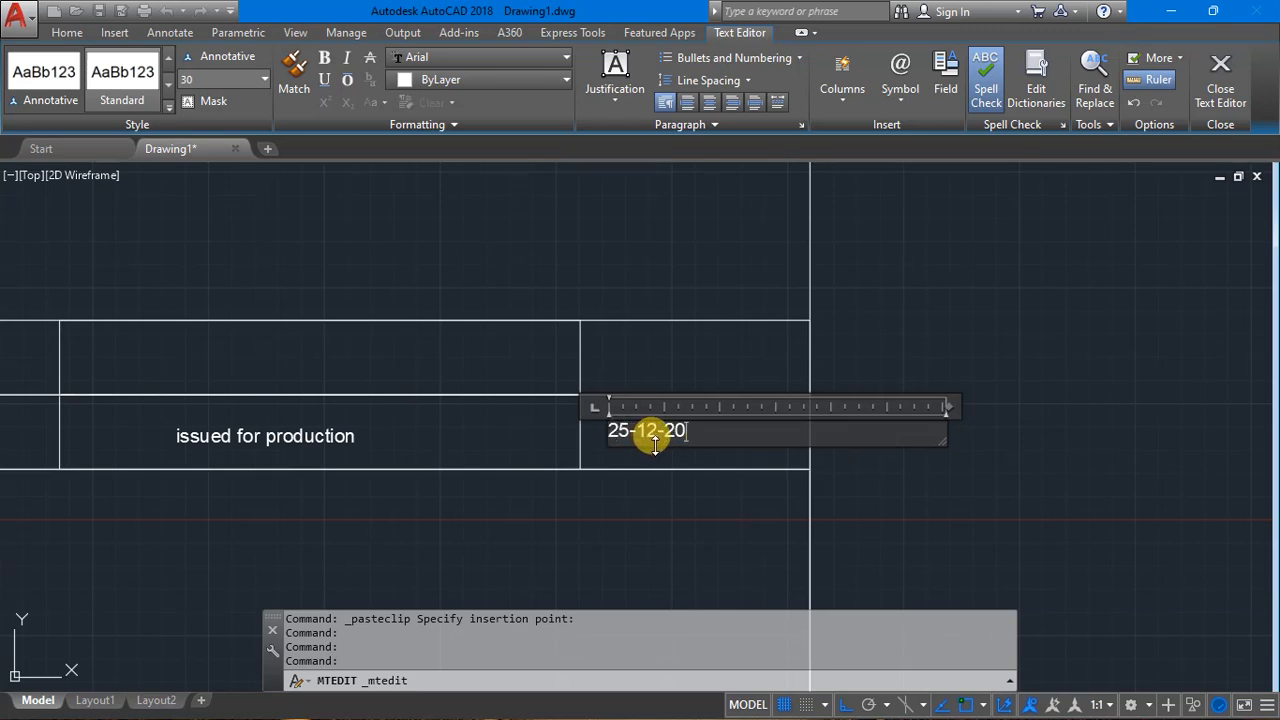
{"action": "left_click", "coordinate": [1057, 229]}
Copy the date text into the last cell of the 01 row and change it to "20-01-2025".
{"action": "left_click", "coordinate": [640, 445]}
{"action": "middle_click_drag", "start_coordinate": [846, 466], "coordinate": [1043, 531]}
{"action": "key", "text": "ctrl+c"}
{"action": "key", "text": "ctrl+v"}
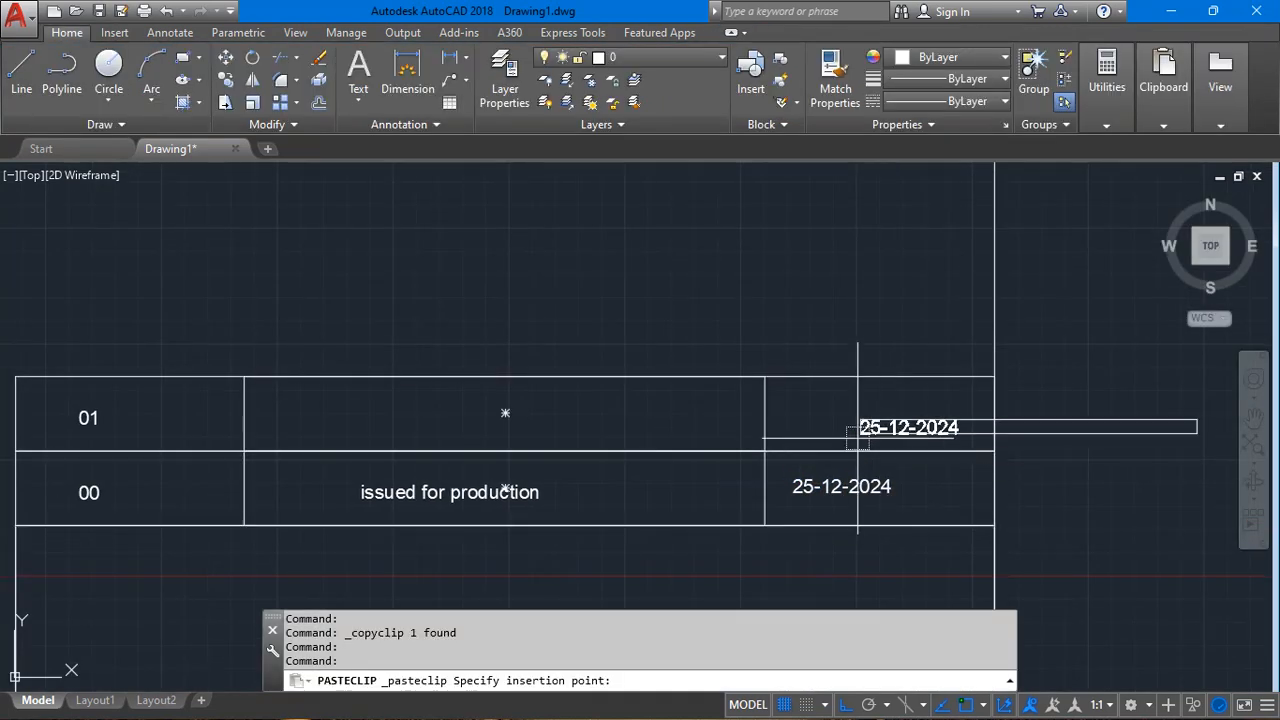
{"action": "left_click", "coordinate": [788, 430]}
{"action": "double_click", "coordinate": [817, 405]}
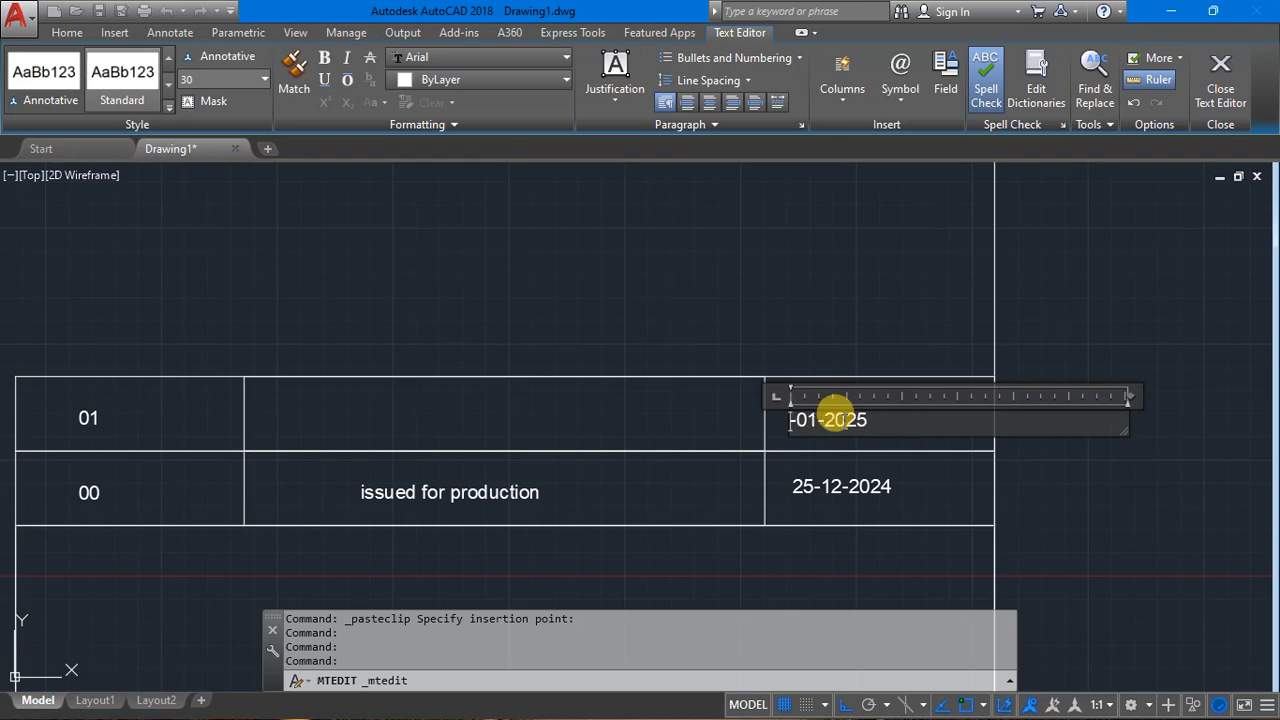
{"action": "left_click", "coordinate": [705, 341]}
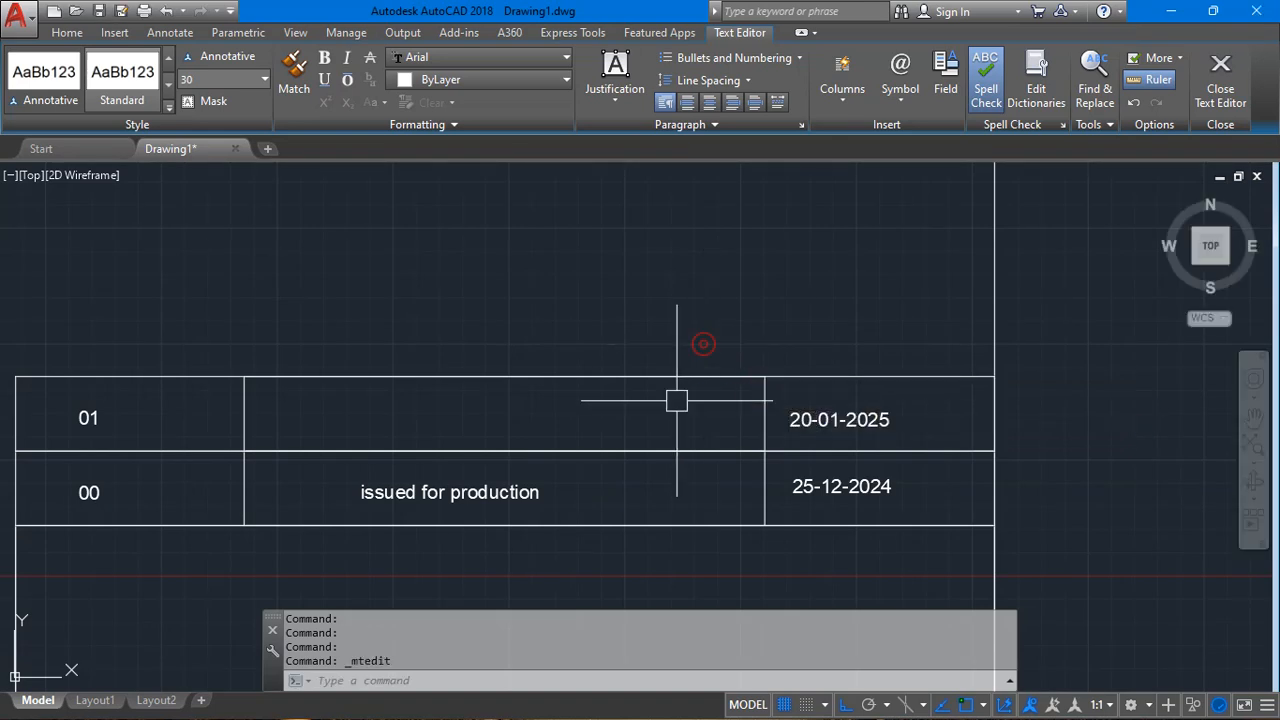
Copy the "issued for production" text from the 00 row into the middle cell of the 01 row.
{"action": "left_click", "coordinate": [492, 512]}
{"action": "left_click", "coordinate": [480, 494]}
{"action": "key", "text": "ctrl+c"}
{"action": "key", "text": "ctrl+v"}
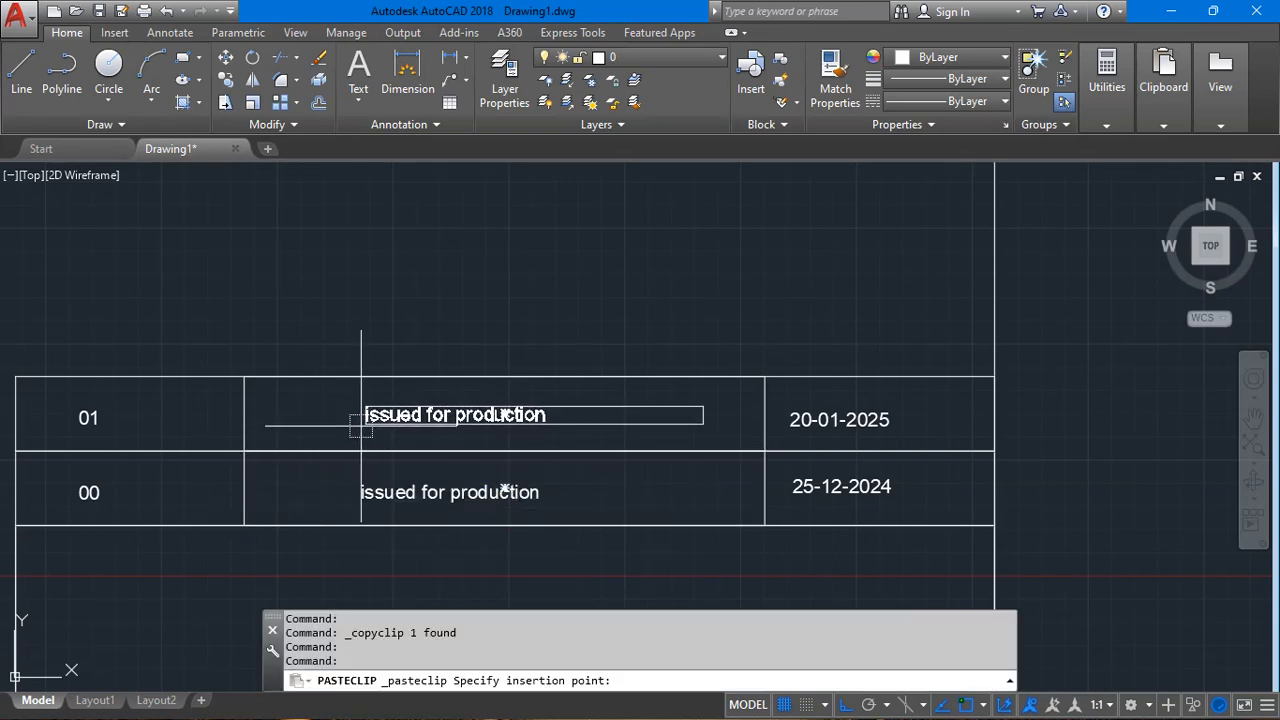
{"action": "key", "text": "Escape"}
{"action": "scroll", "coordinate": [669, 449], "scroll_direction": "down", "scroll_amount": 4}
{"action": "scroll", "coordinate": [443, 447], "scroll_direction": "up", "scroll_amount": 6}
{"action": "scroll", "coordinate": [480, 334], "scroll_direction": "down", "scroll_amount": 2}
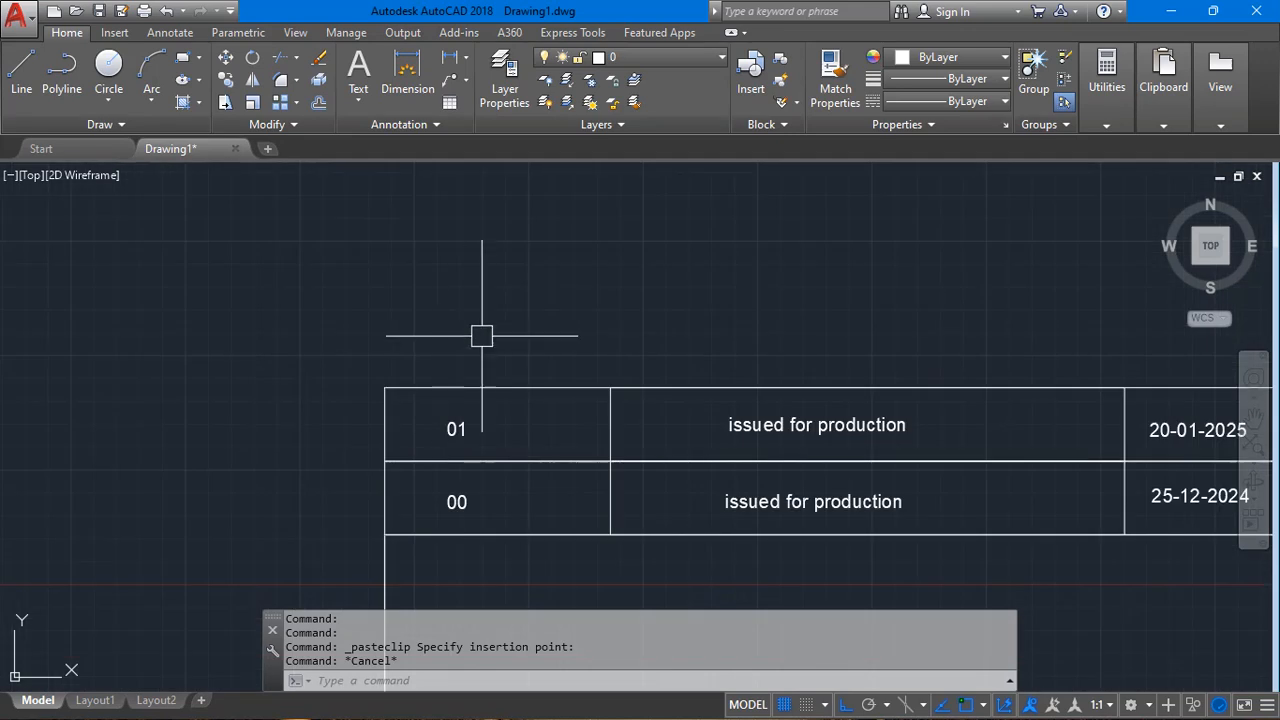
Start the Revision Cloud command and examine its current arc length, style and type settings.
{"action": "scroll", "coordinate": [580, 451], "scroll_direction": "down", "scroll_amount": 6}
{"action": "middle_click_drag", "start_coordinate": [551, 432], "coordinate": [811, 485]}
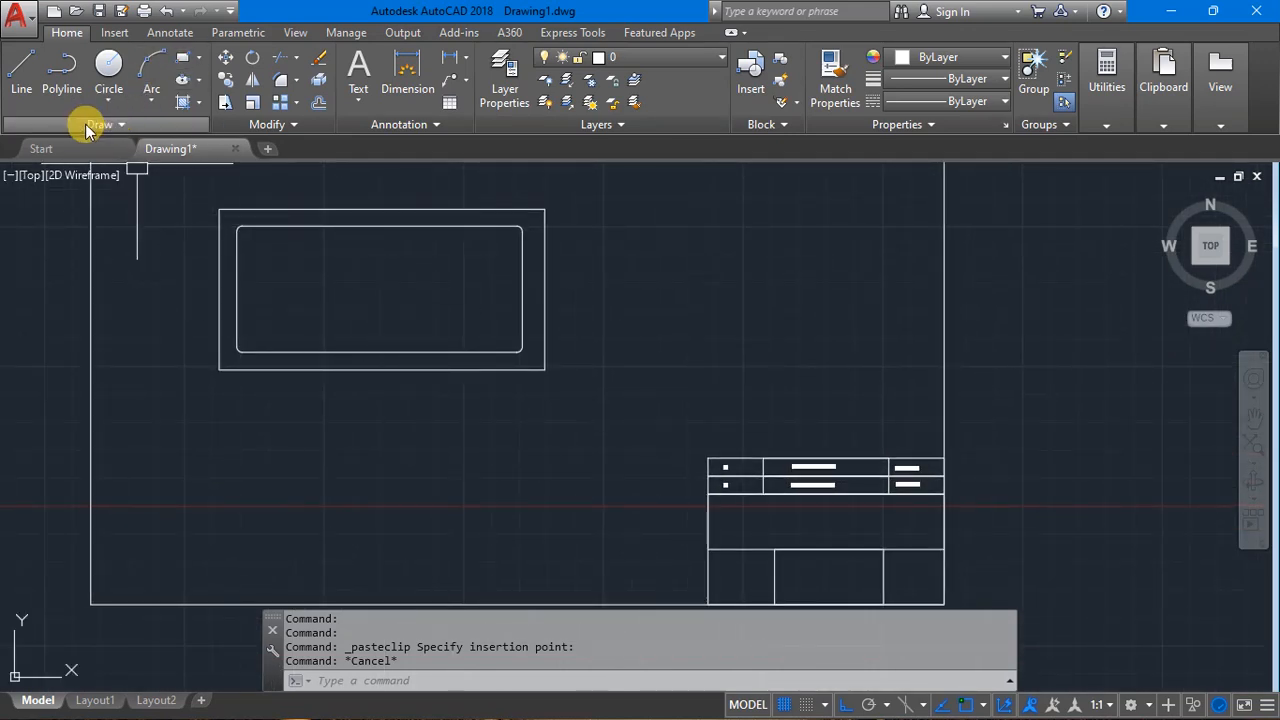
{"action": "left_click", "coordinate": [35, 121]}
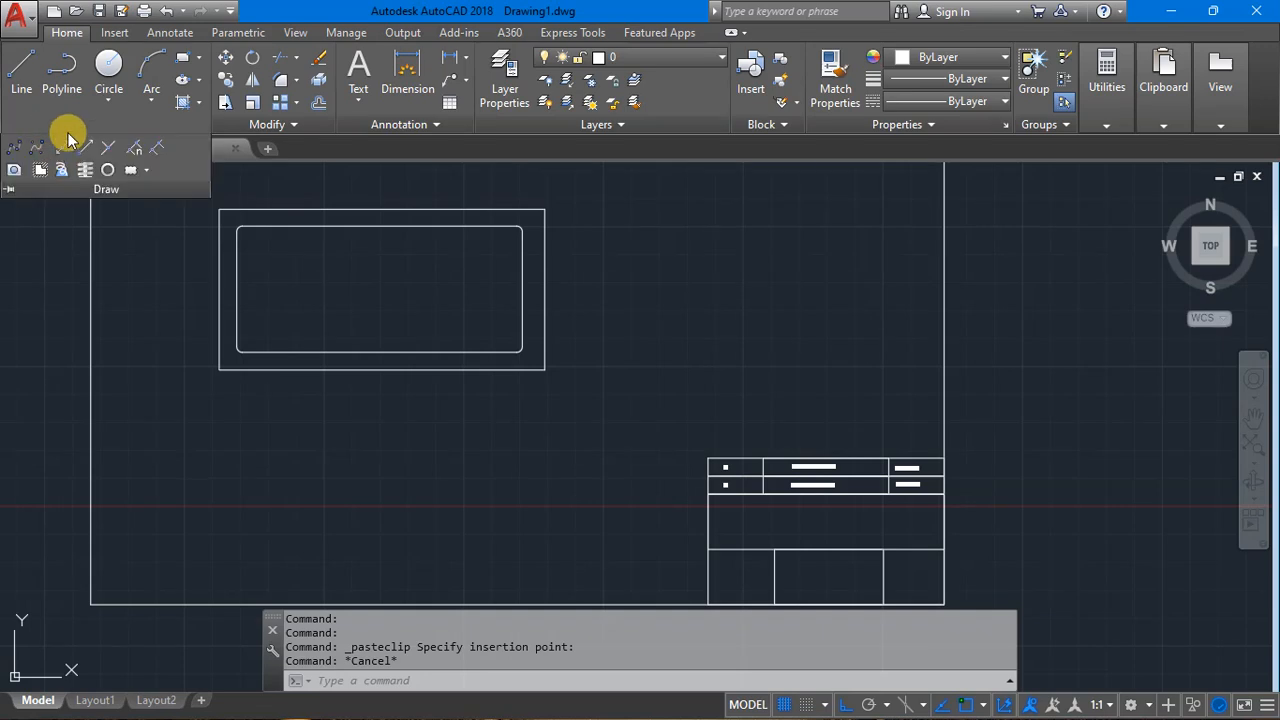
{"action": "key", "text": "Escape"}
{"action": "type", "text": "clou"}
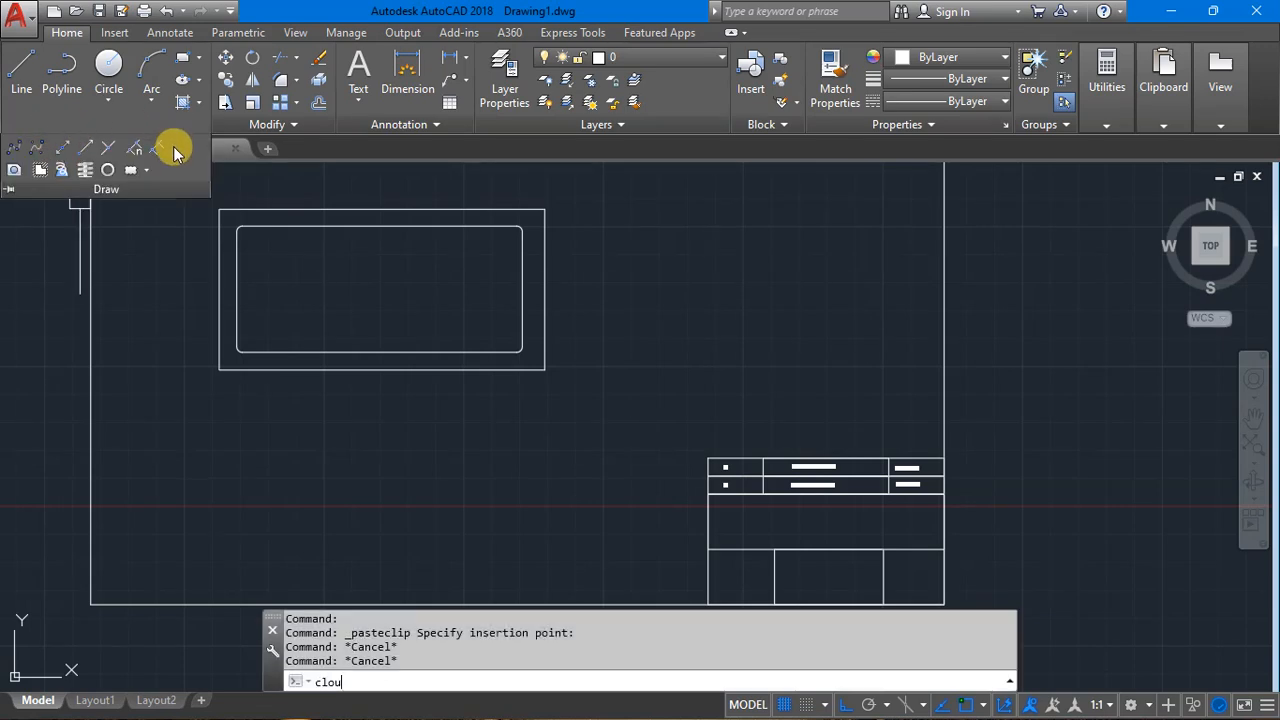
{"action": "type", "text": "d"}
{"action": "key", "text": "Return"}
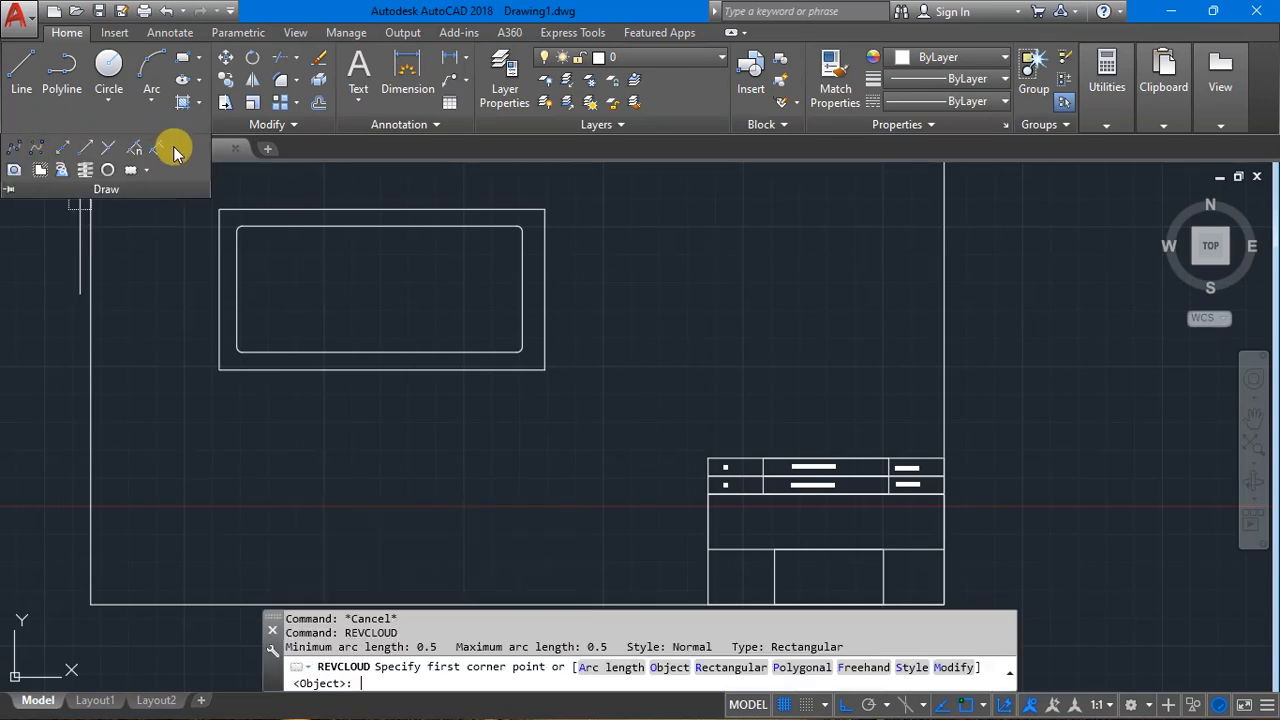
{"action": "scroll", "coordinate": [514, 350], "scroll_direction": "up", "scroll_amount": 5}
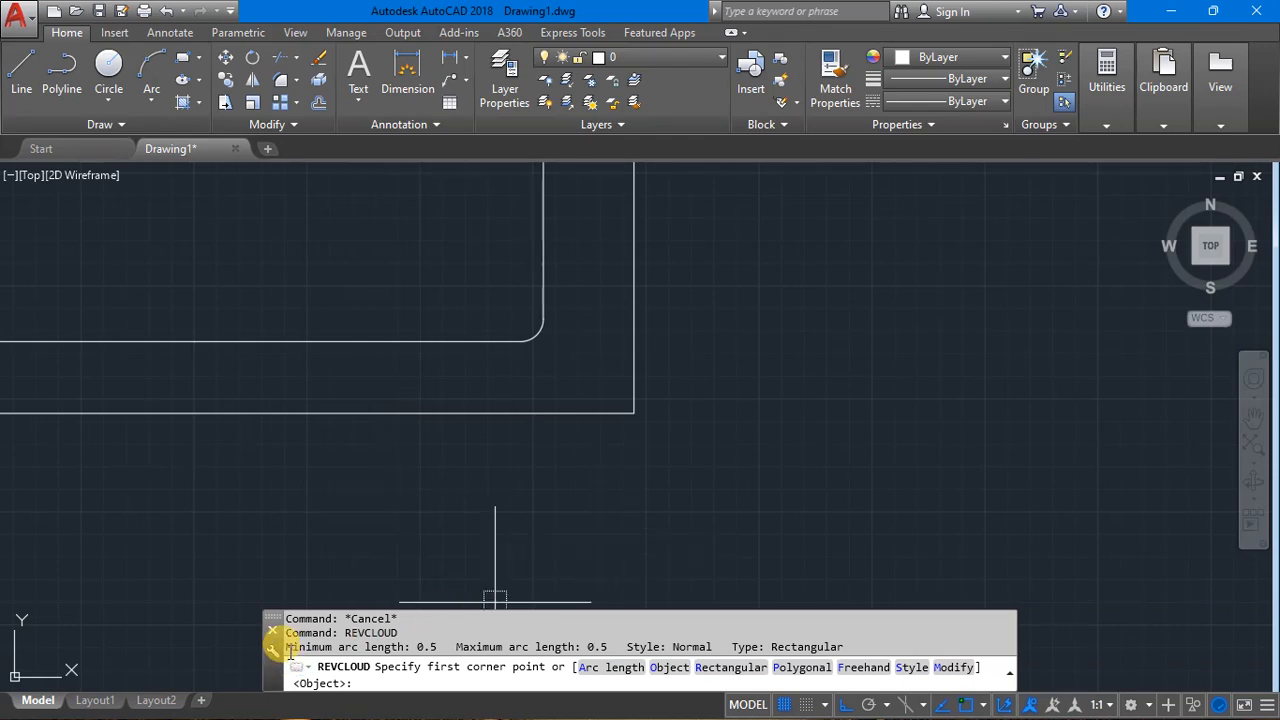
{"action": "left_click_drag", "start_coordinate": [284, 647], "coordinate": [838, 647]}
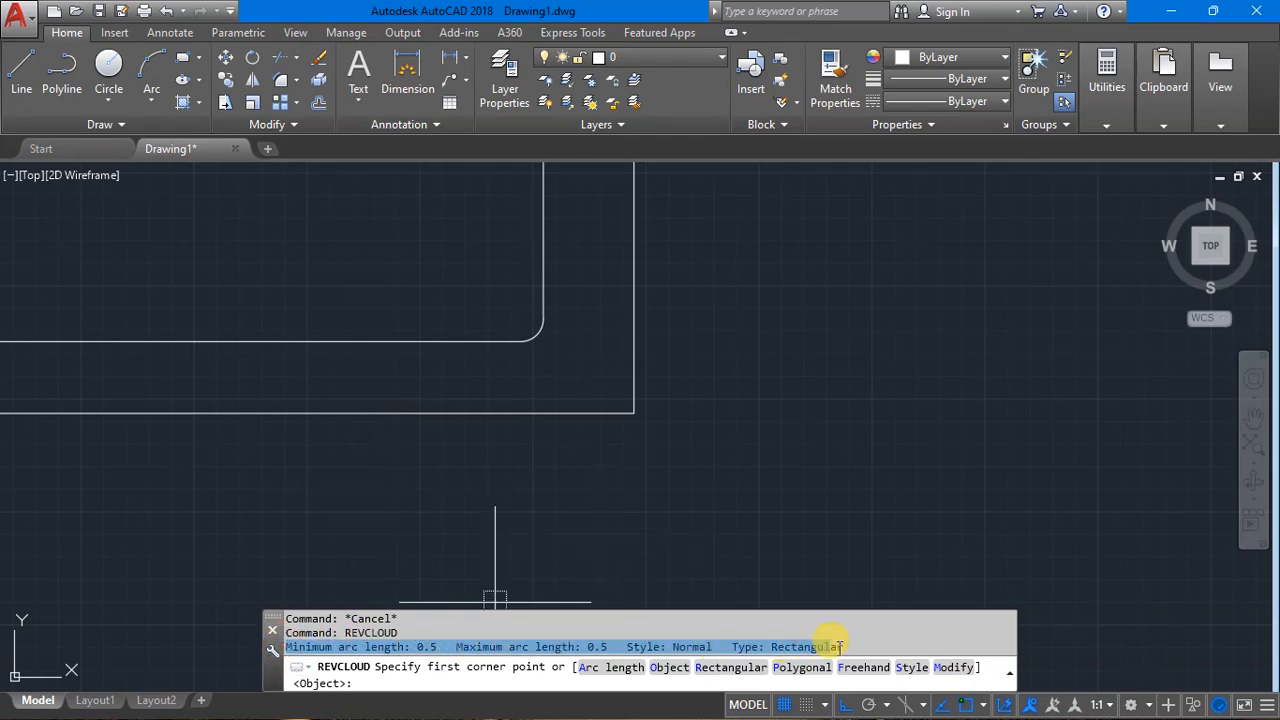
{"action": "left_click", "coordinate": [425, 648]}
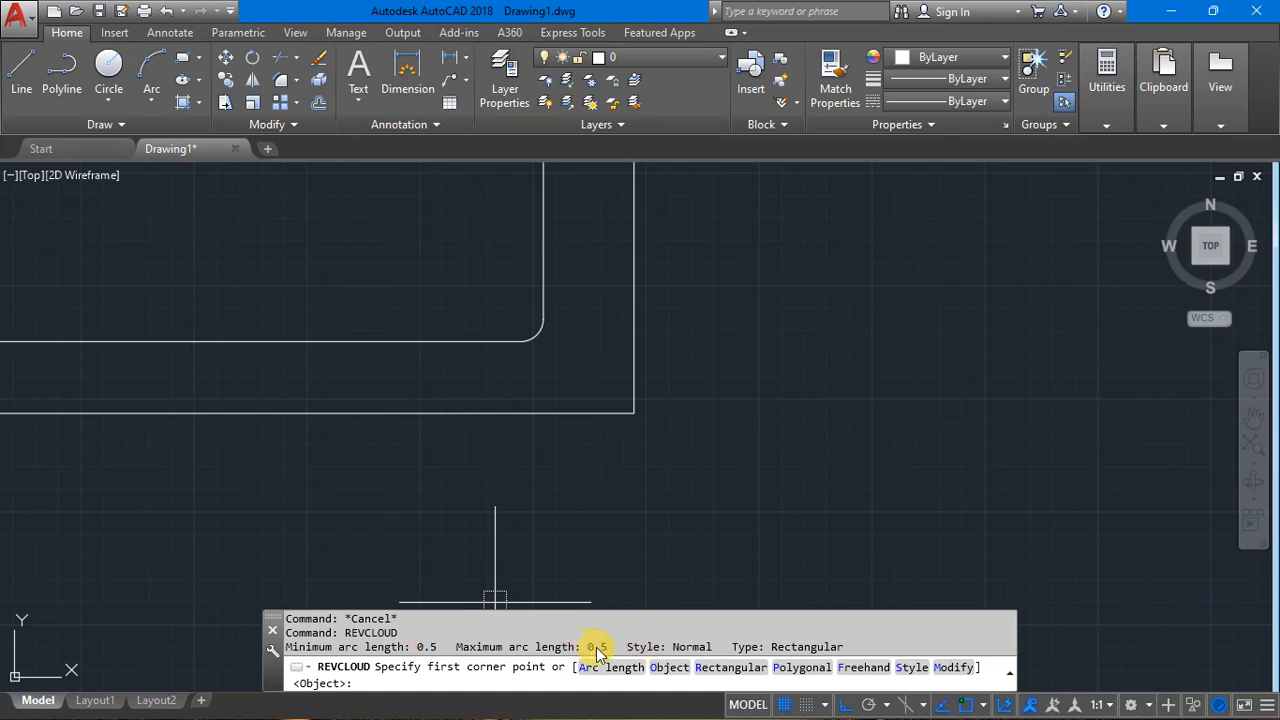
{"action": "scroll", "coordinate": [529, 323], "scroll_direction": "up", "scroll_amount": 4}
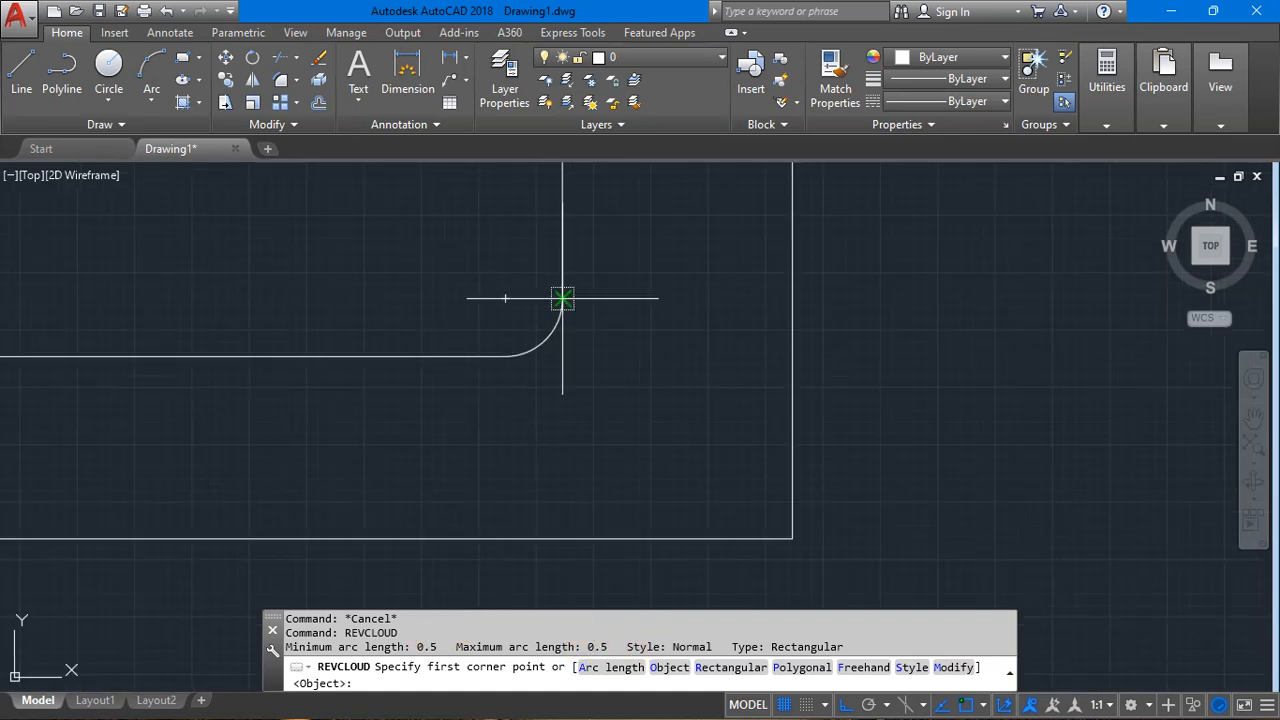
Set both the minimum and maximum arc length of the revision cloud to 50.
{"action": "left_click", "coordinate": [605, 667]}
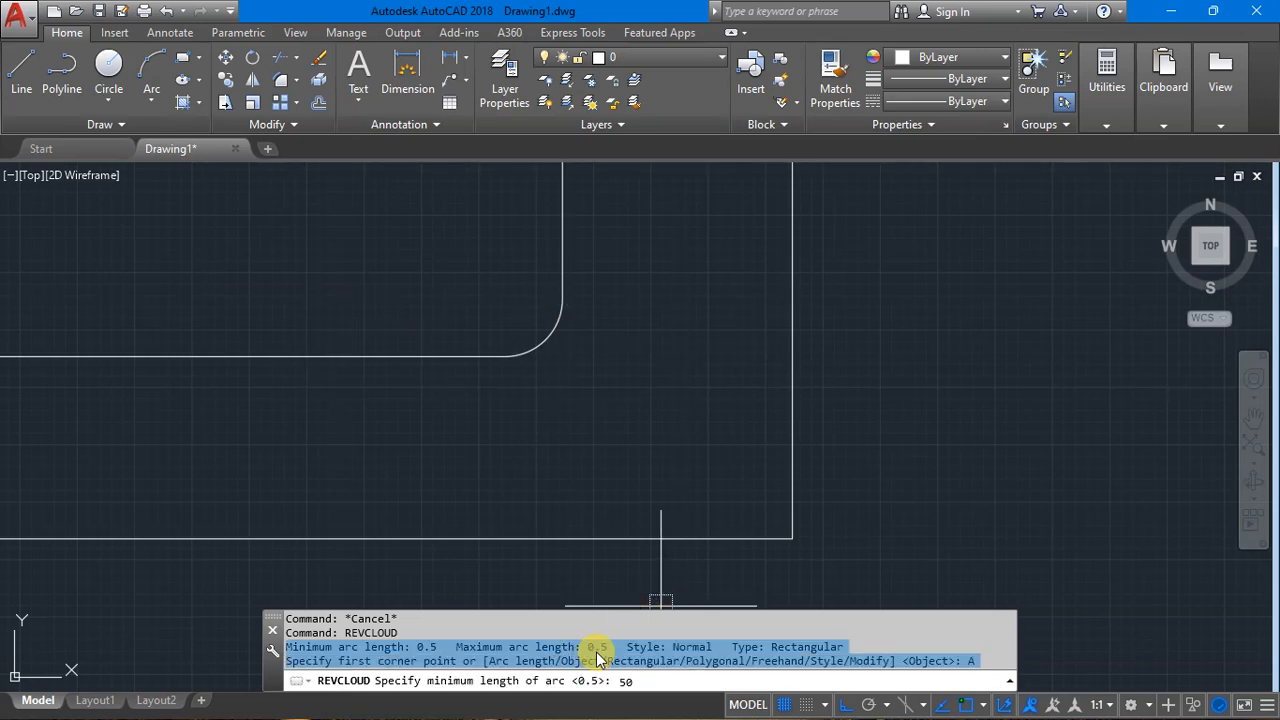
{"action": "type", "text": "50"}
{"action": "key", "text": "Return"}
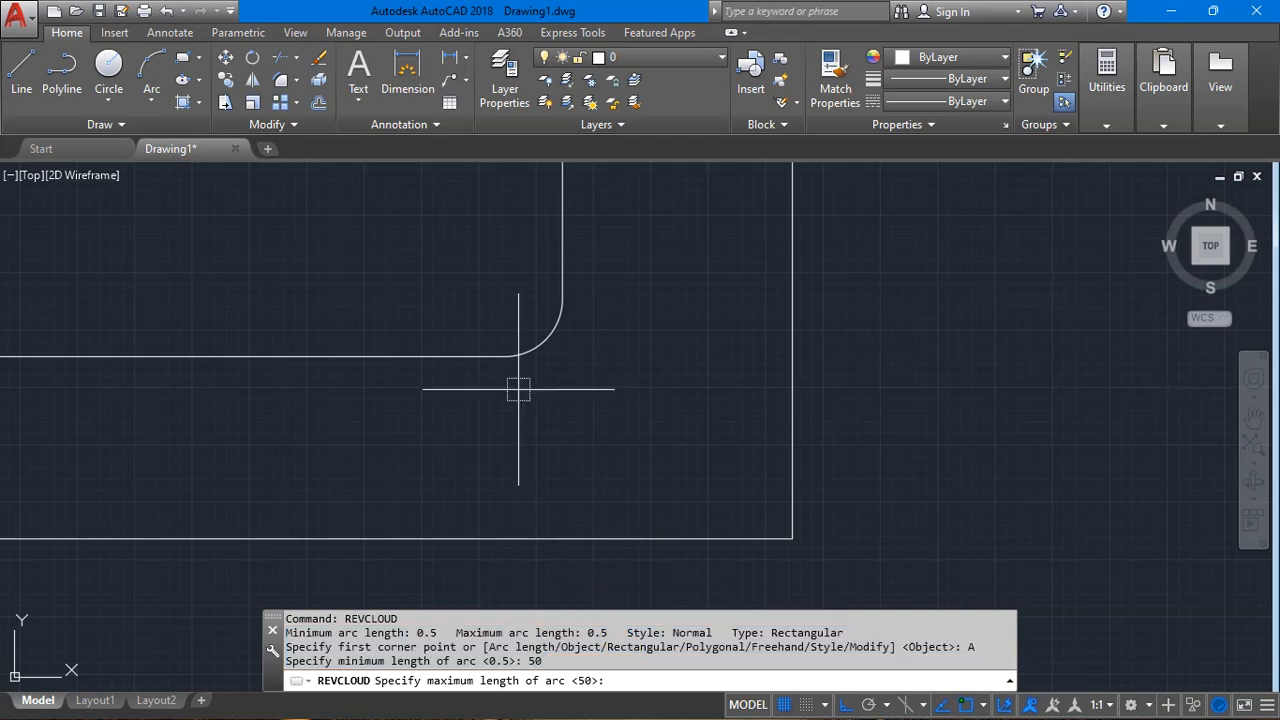
{"action": "scroll", "coordinate": [548, 460], "scroll_direction": "down", "scroll_amount": 6}
{"action": "scroll", "coordinate": [548, 456], "scroll_direction": "up", "scroll_amount": 4}
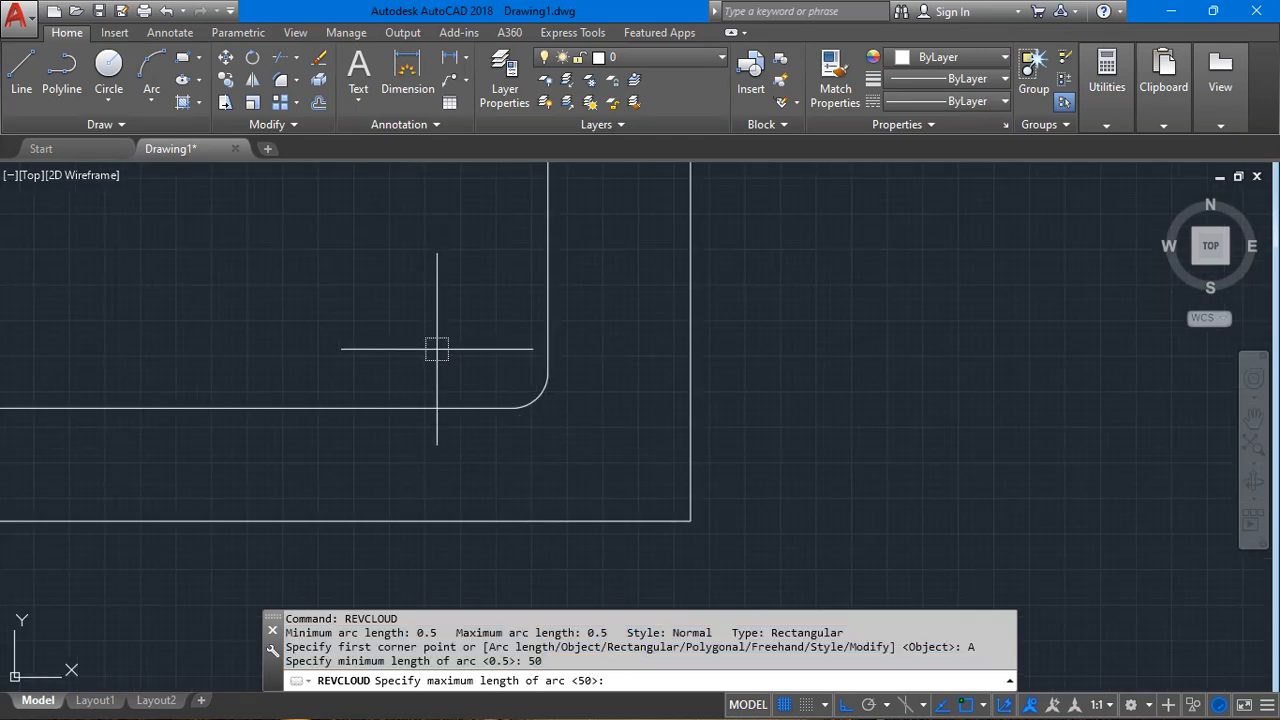
{"action": "key", "text": "Return"}
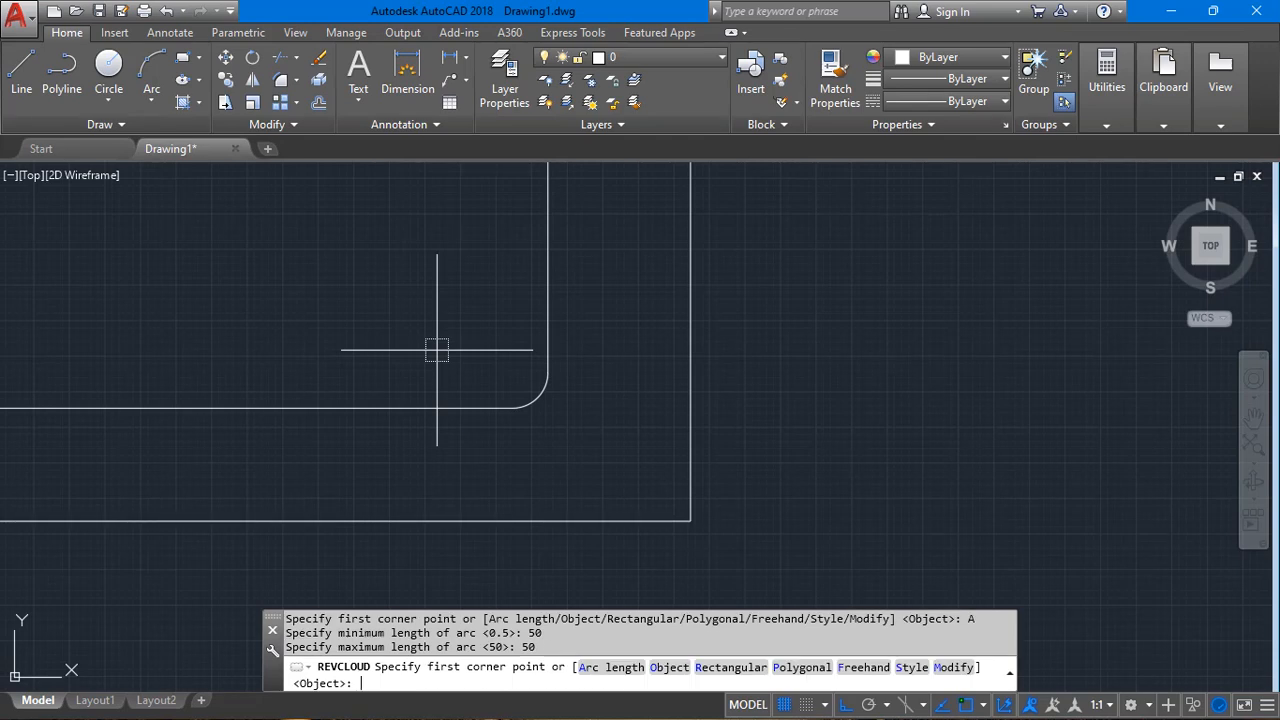
Draw a rectangular revision cloud across the right-hand edges of the two nested rectangles.
{"action": "left_click", "coordinate": [357, 270]}
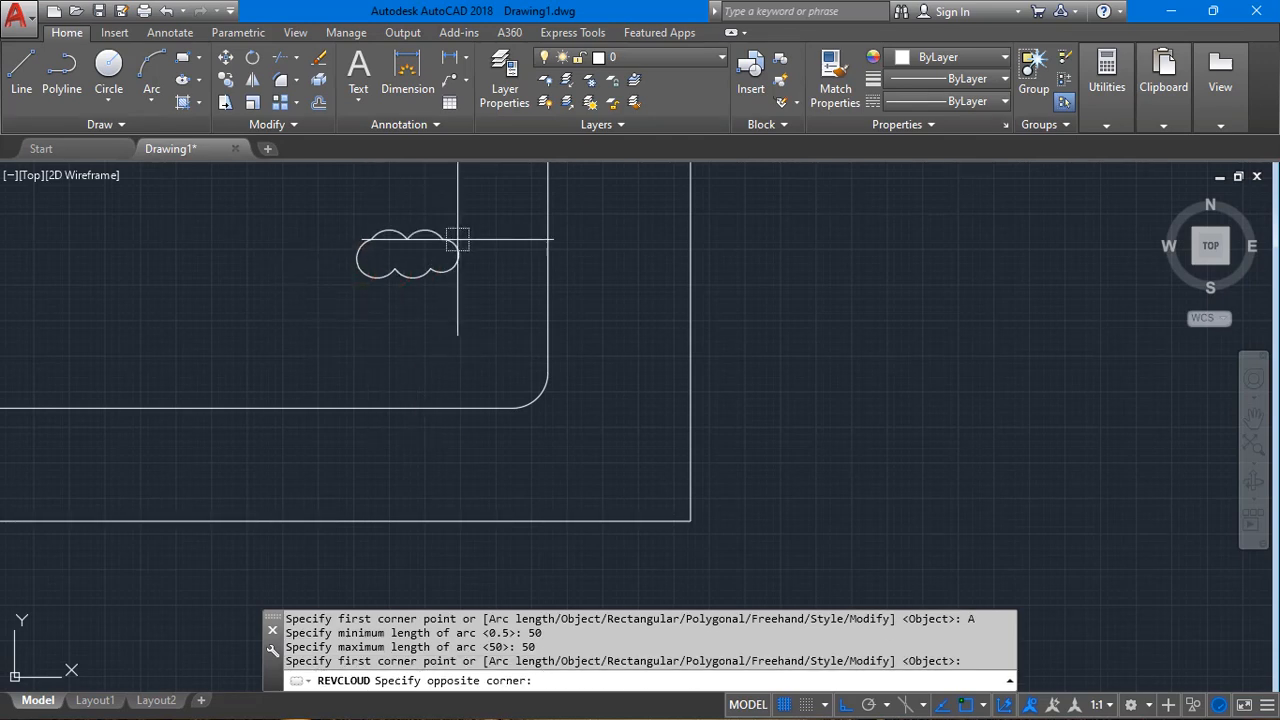
{"action": "middle_click_drag", "start_coordinate": [794, 240], "coordinate": [794, 559]}
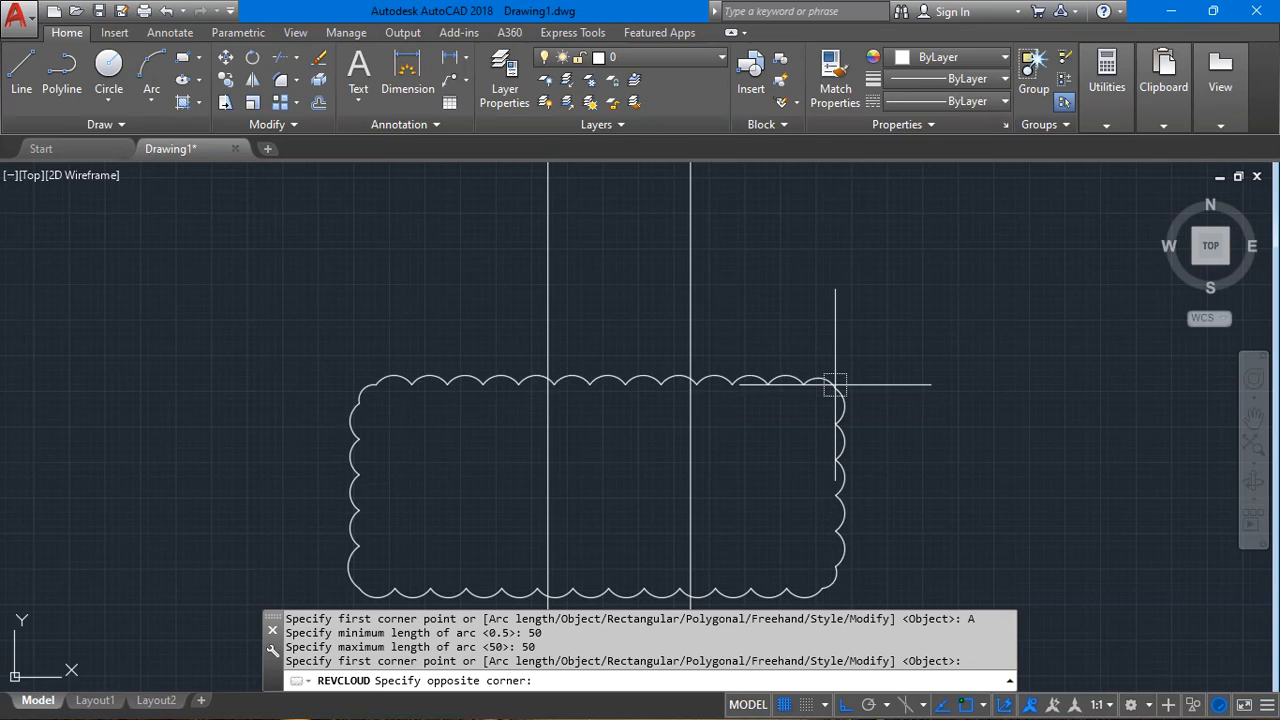
{"action": "left_click", "coordinate": [877, 273]}
Erase the revision cloud that crosses the right-hand edges of the nested rectangles.
{"action": "scroll", "coordinate": [580, 380], "scroll_direction": "down", "scroll_amount": 4}
{"action": "left_click", "coordinate": [463, 289]}
{"action": "left_click", "coordinate": [869, 476]}
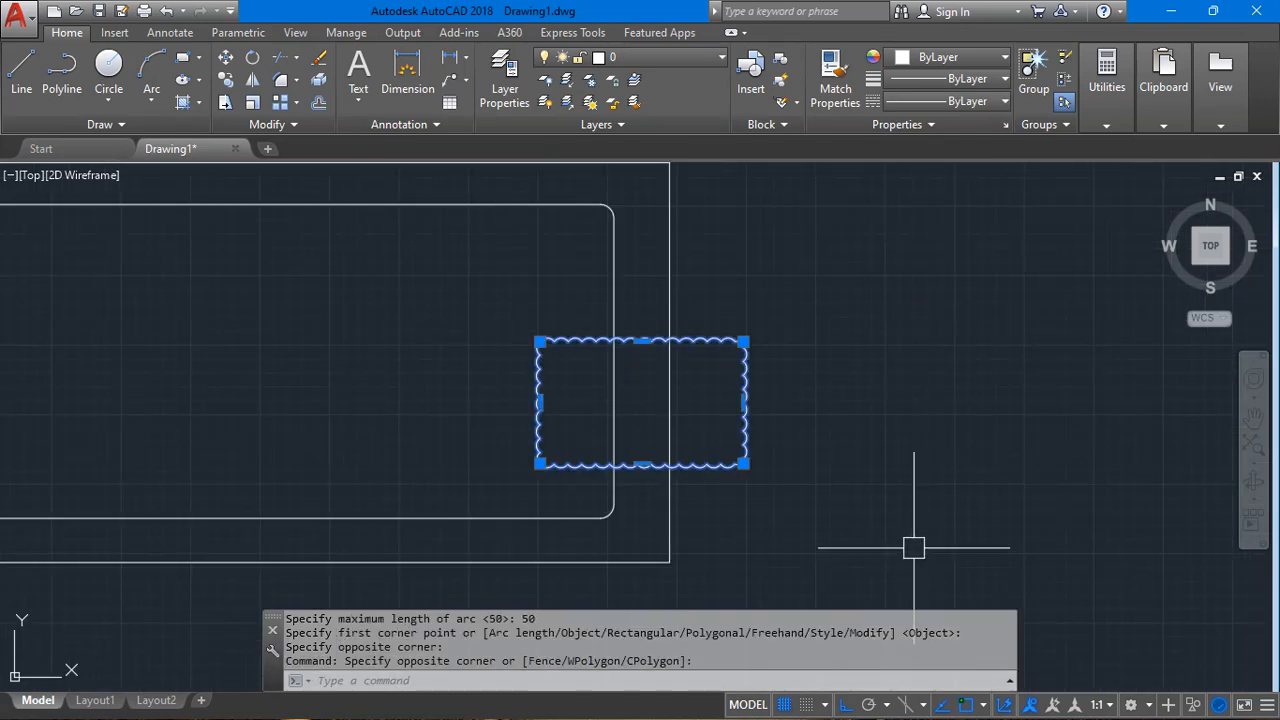
{"action": "key", "text": "Delete"}
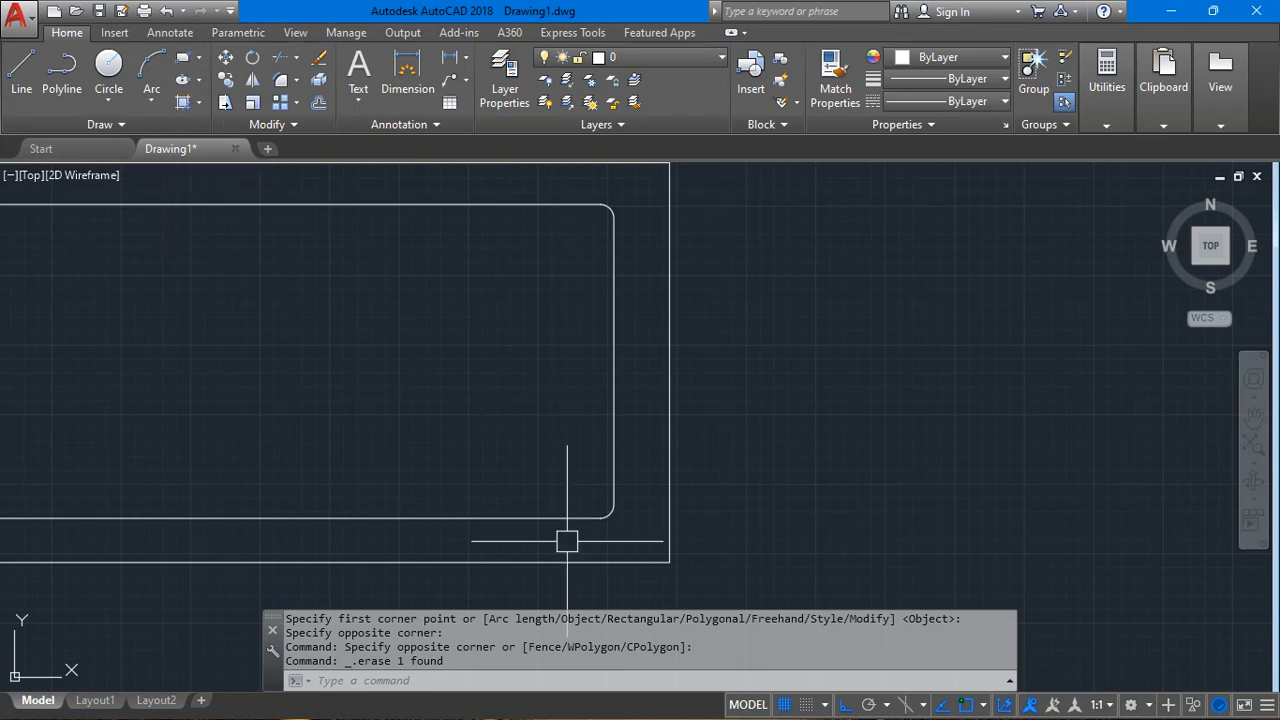
{"action": "left_click", "coordinate": [77, 124]}
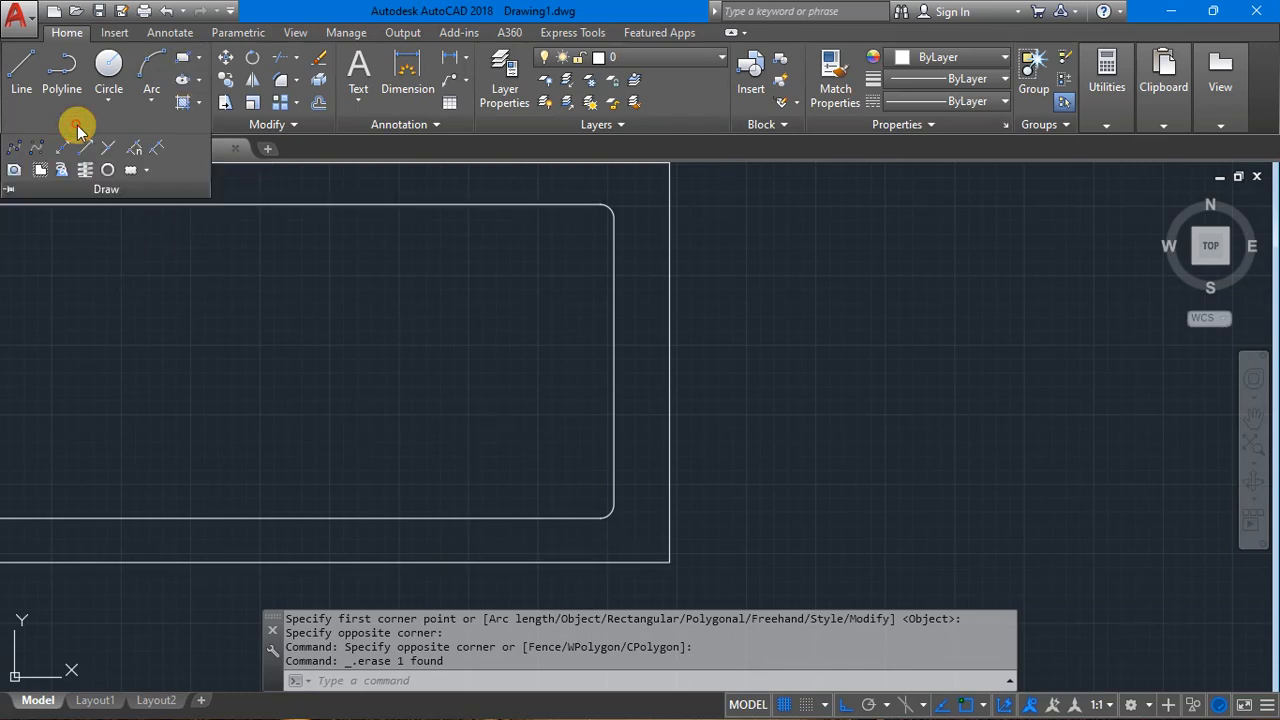
{"action": "key", "text": "Escape"}
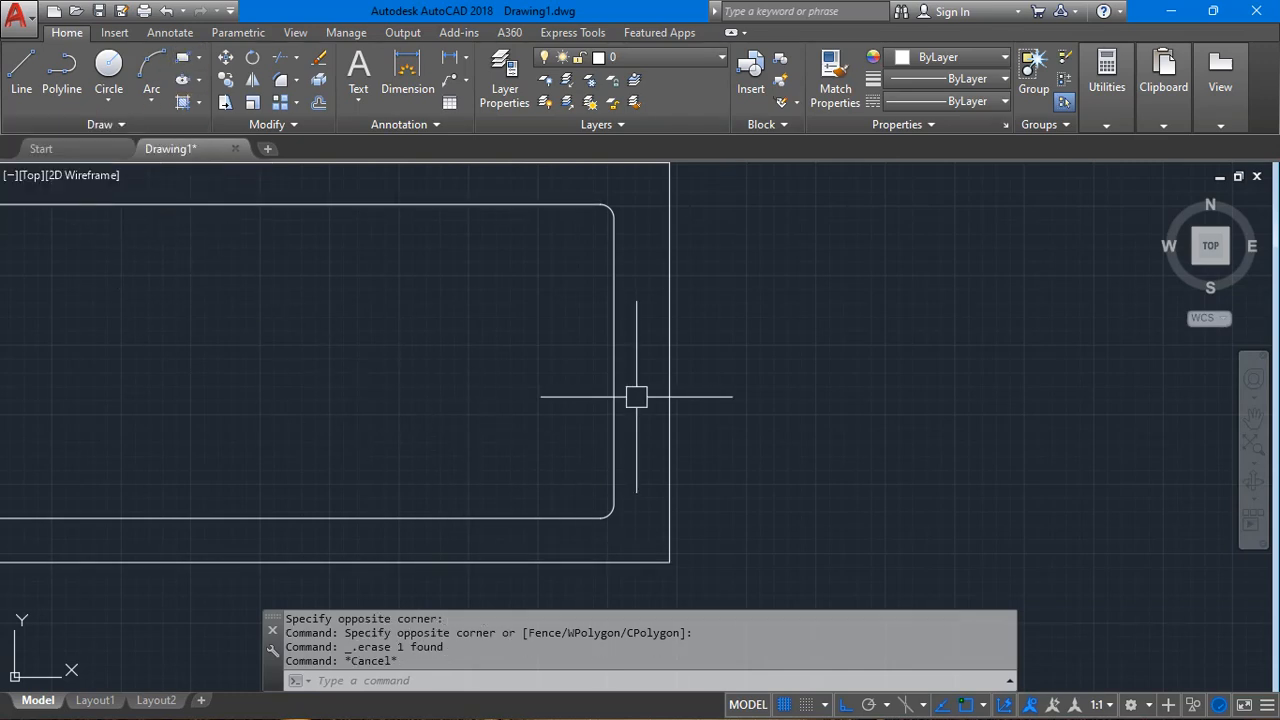
{"action": "left_click", "coordinate": [199, 60]}
{"action": "left_click", "coordinate": [43, 109]}
{"action": "key", "text": "Escape"}
{"action": "key", "text": "Escape"}
{"action": "left_click", "coordinate": [54, 85]}
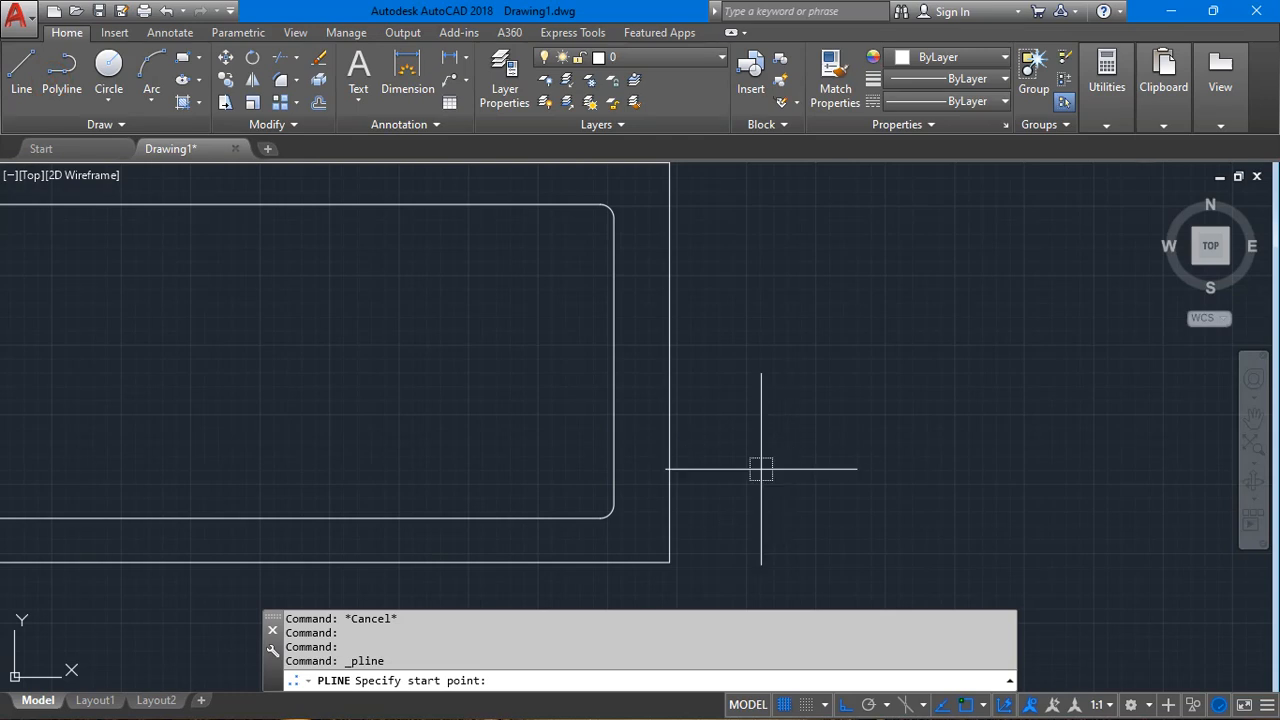
{"action": "left_click", "coordinate": [744, 568]}
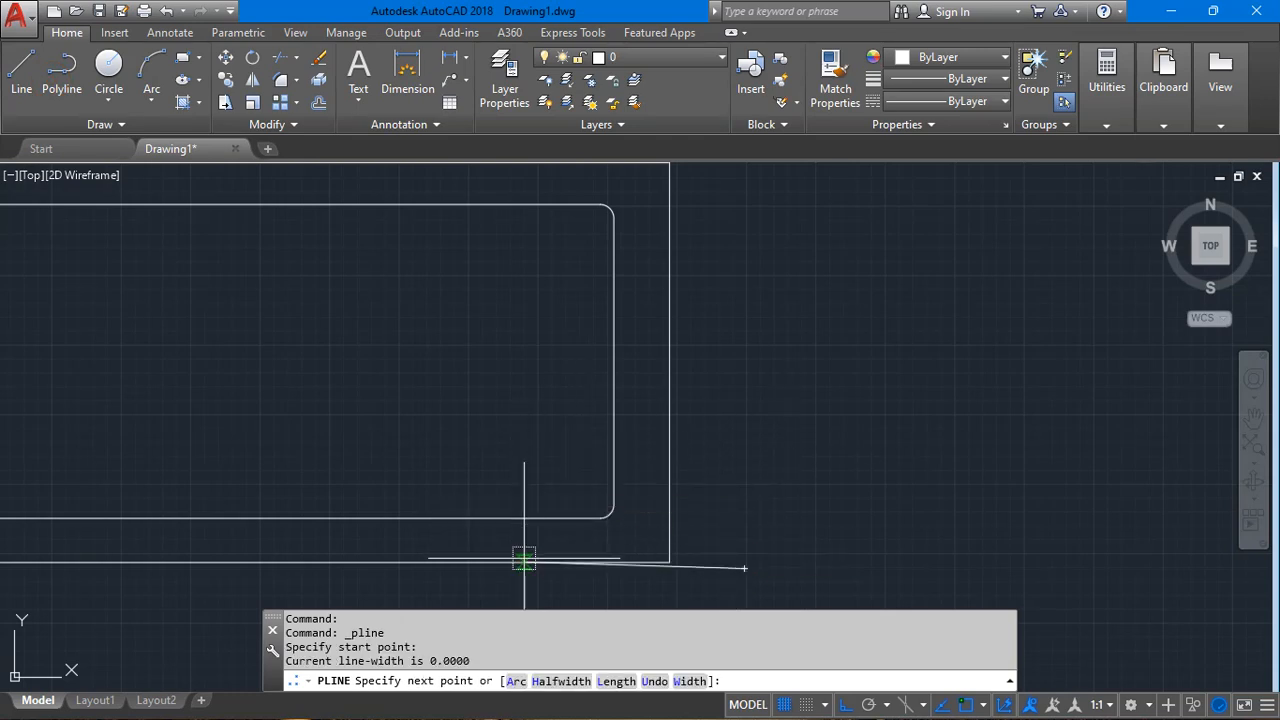
{"action": "key", "text": "Escape"}
{"action": "key", "text": "Escape"}
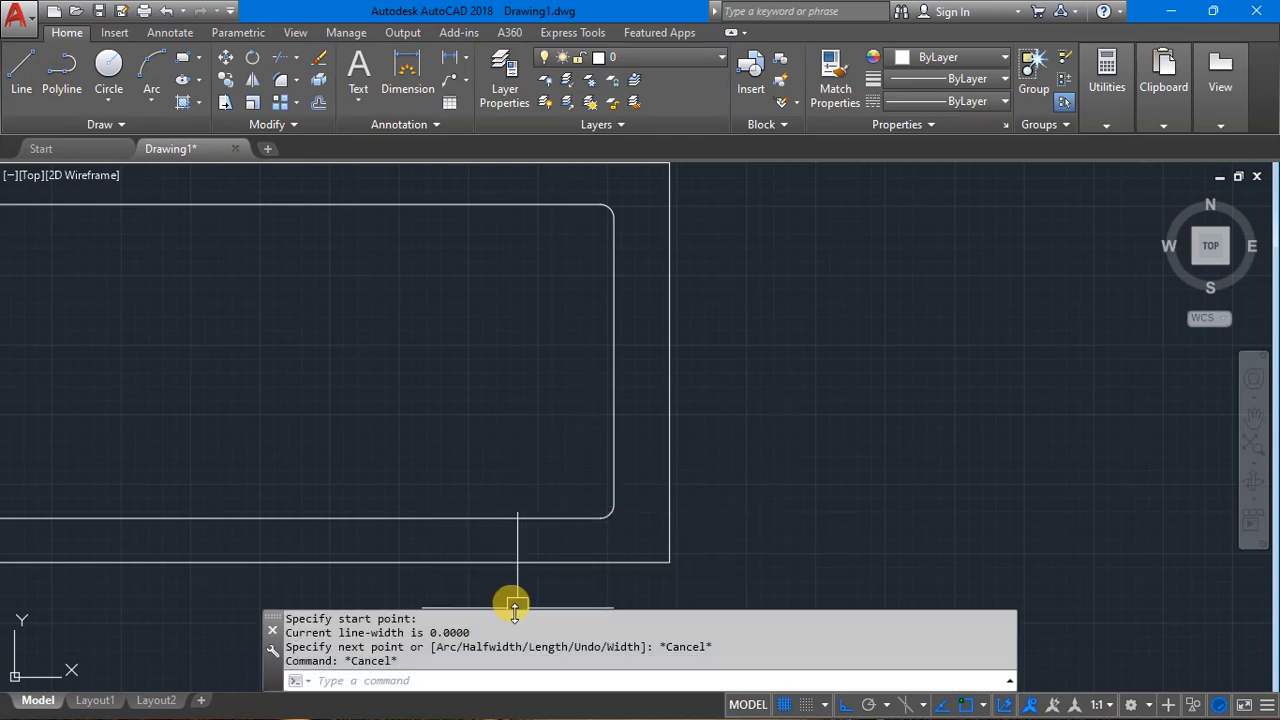
Draw a triangular polyline over the lower-right corner of the nested rectangles, with Ortho off for its slanted sides.
{"action": "key", "text": "Return"}
{"action": "middle_click_drag", "start_coordinate": [756, 609], "coordinate": [605, 449]}
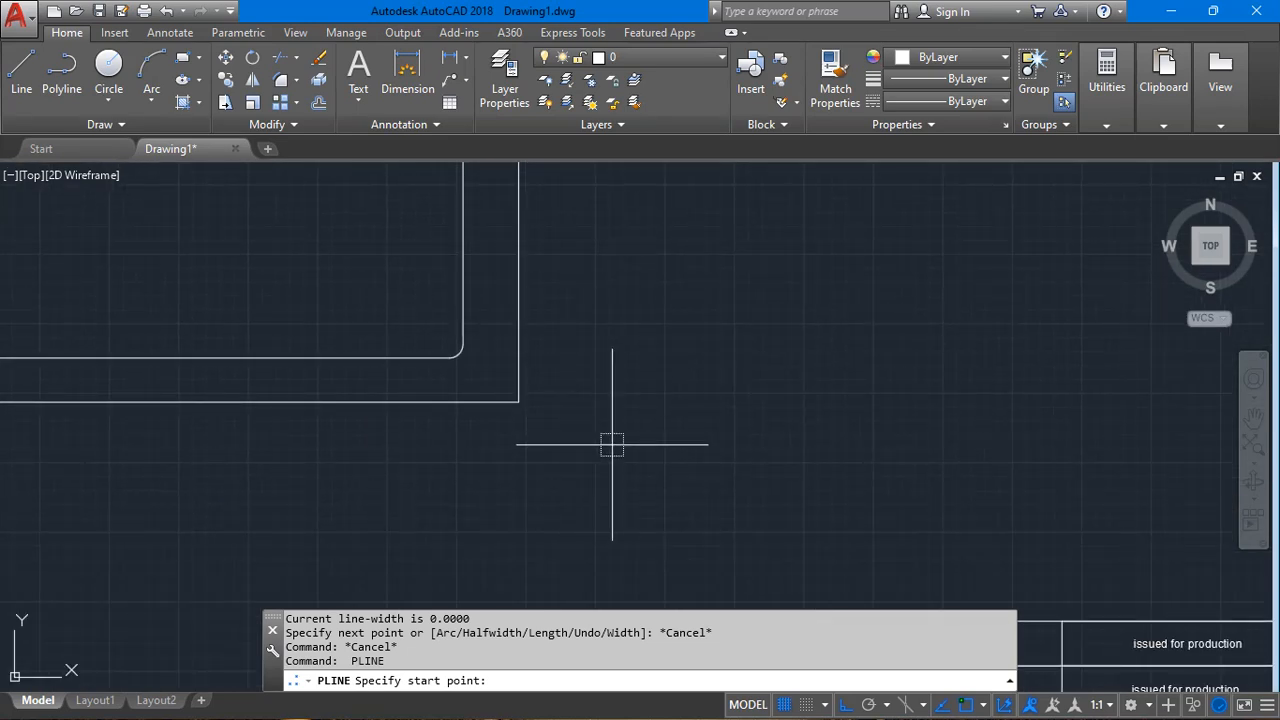
{"action": "left_click", "coordinate": [638, 456]}
{"action": "left_click", "coordinate": [334, 456]}
{"action": "key", "text": "F8"}
{"action": "left_click", "coordinate": [481, 221]}
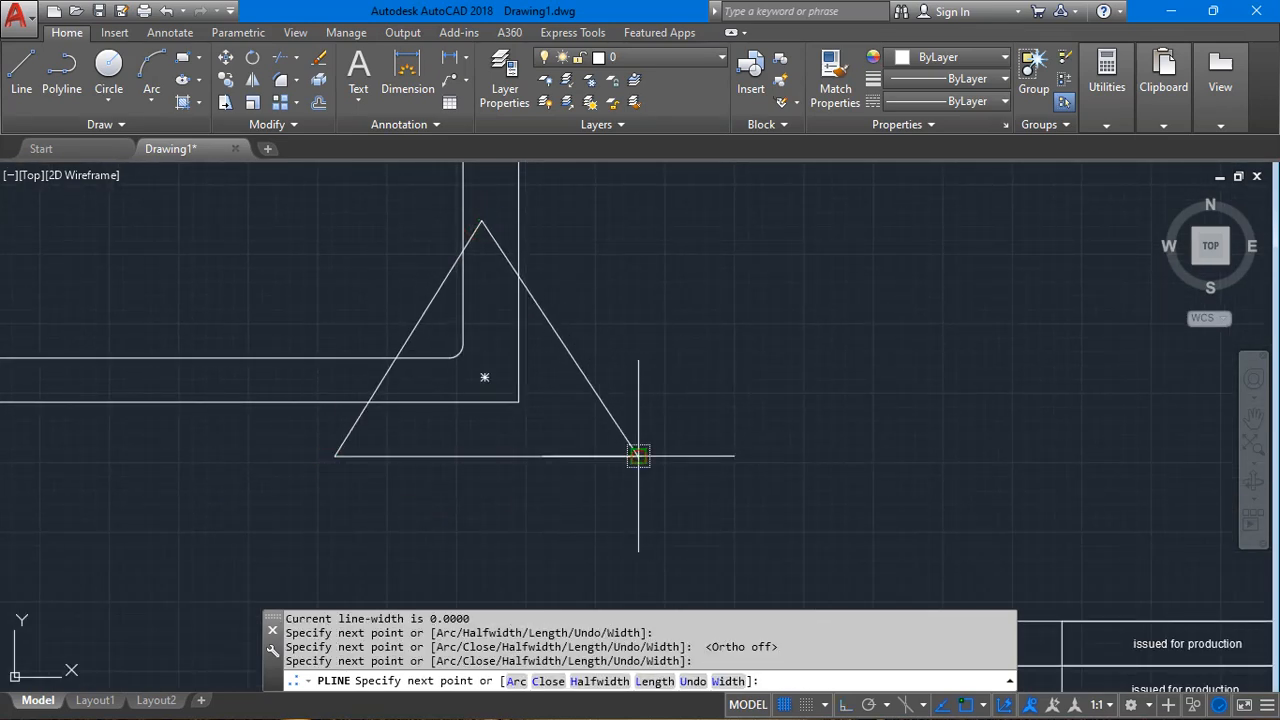
{"action": "left_click", "coordinate": [638, 456]}
{"action": "key", "text": "Escape"}
{"action": "left_click", "coordinate": [609, 430]}
{"action": "key", "text": "Escape"}
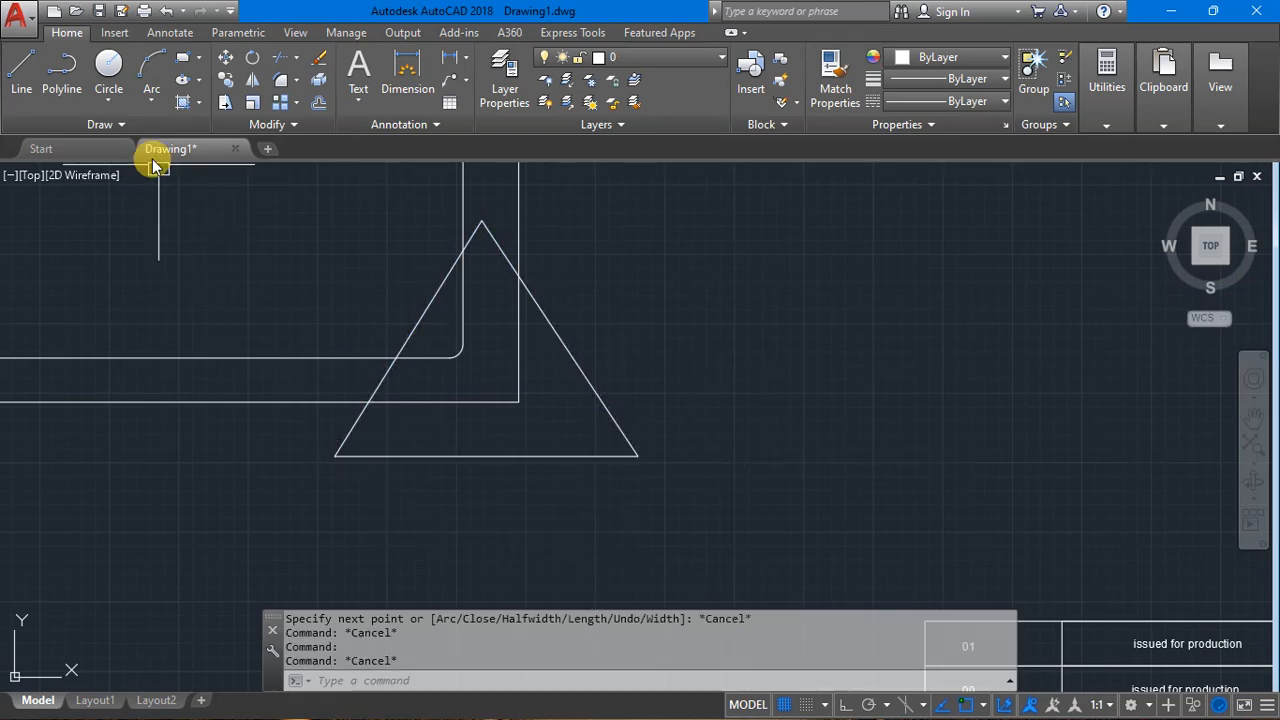
Draw a rectangular revision cloud in the empty area right of the nested rectangles, above the revision table.
{"action": "left_click", "coordinate": [104, 125]}
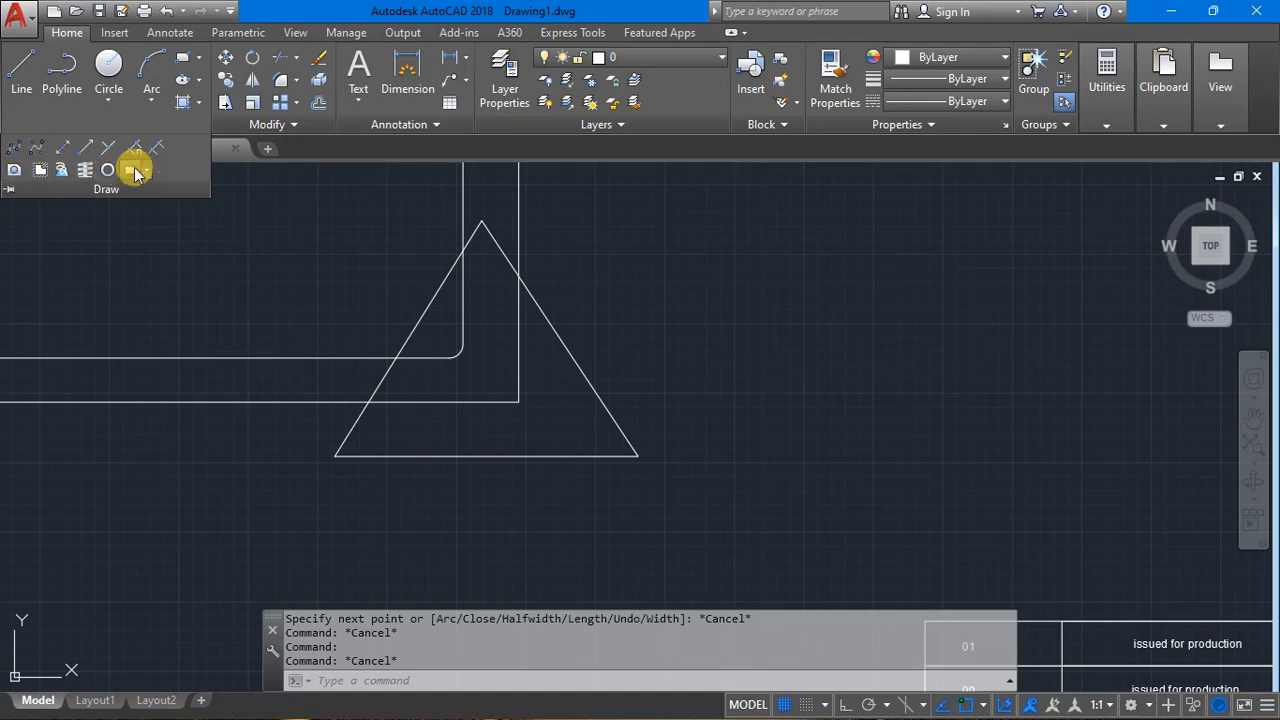
{"action": "left_click", "coordinate": [145, 172]}
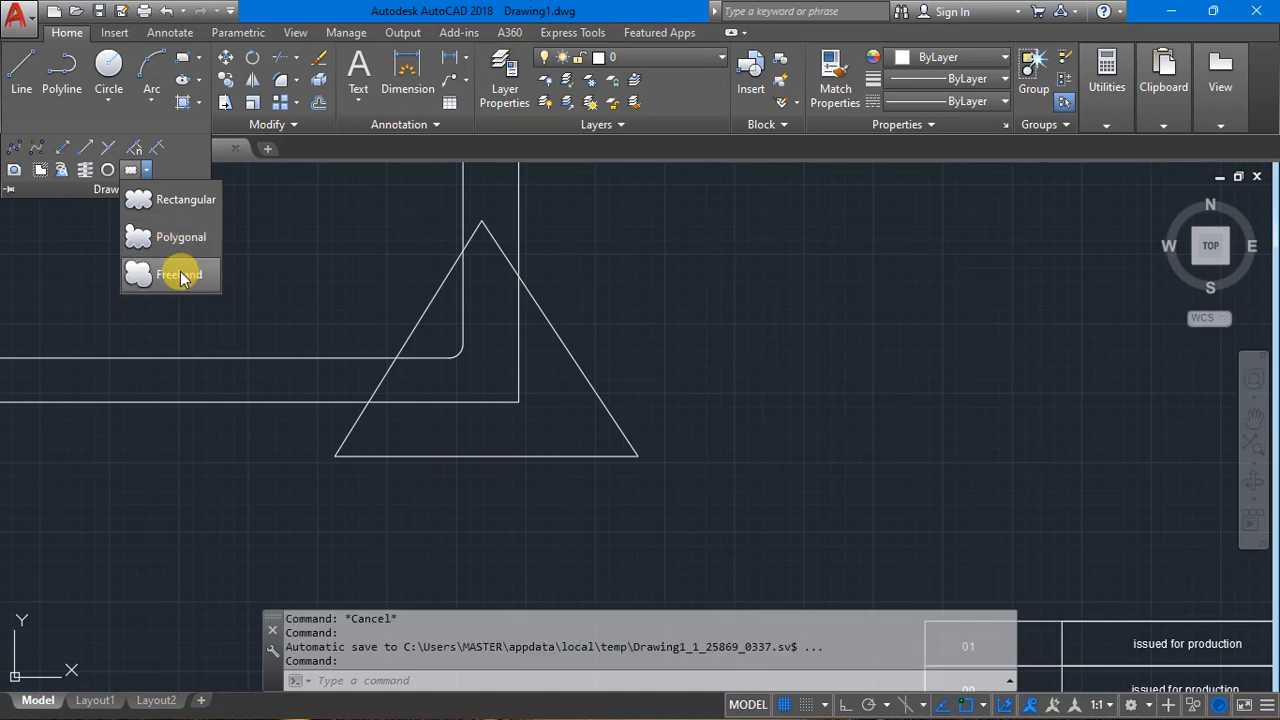
{"action": "left_click", "coordinate": [182, 203]}
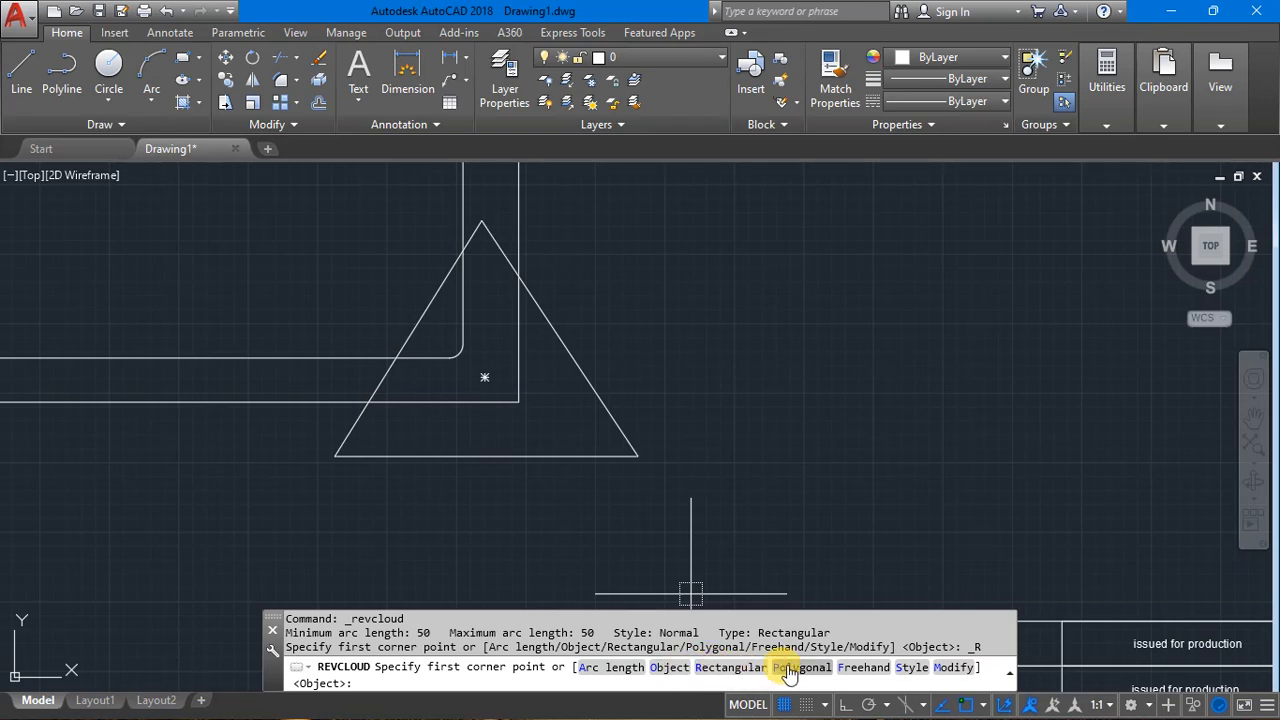
{"action": "left_click", "coordinate": [731, 667]}
{"action": "scroll", "coordinate": [184, 476], "scroll_direction": "down", "scroll_amount": 3}
{"action": "left_click", "coordinate": [390, 311]}
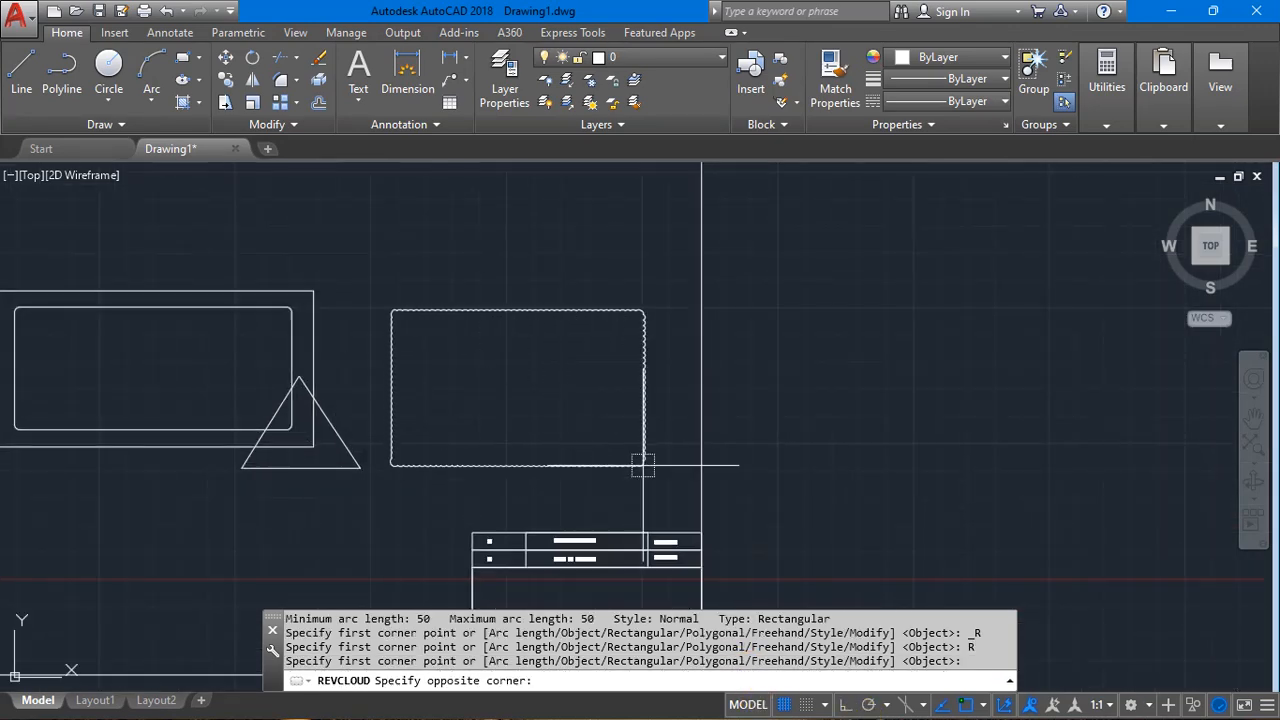
{"action": "left_click", "coordinate": [626, 443]}
Erase the rectangular revision cloud above the revision table.
{"action": "scroll", "coordinate": [395, 363], "scroll_direction": "up", "scroll_amount": 4}
{"action": "left_click", "coordinate": [1029, 549]}
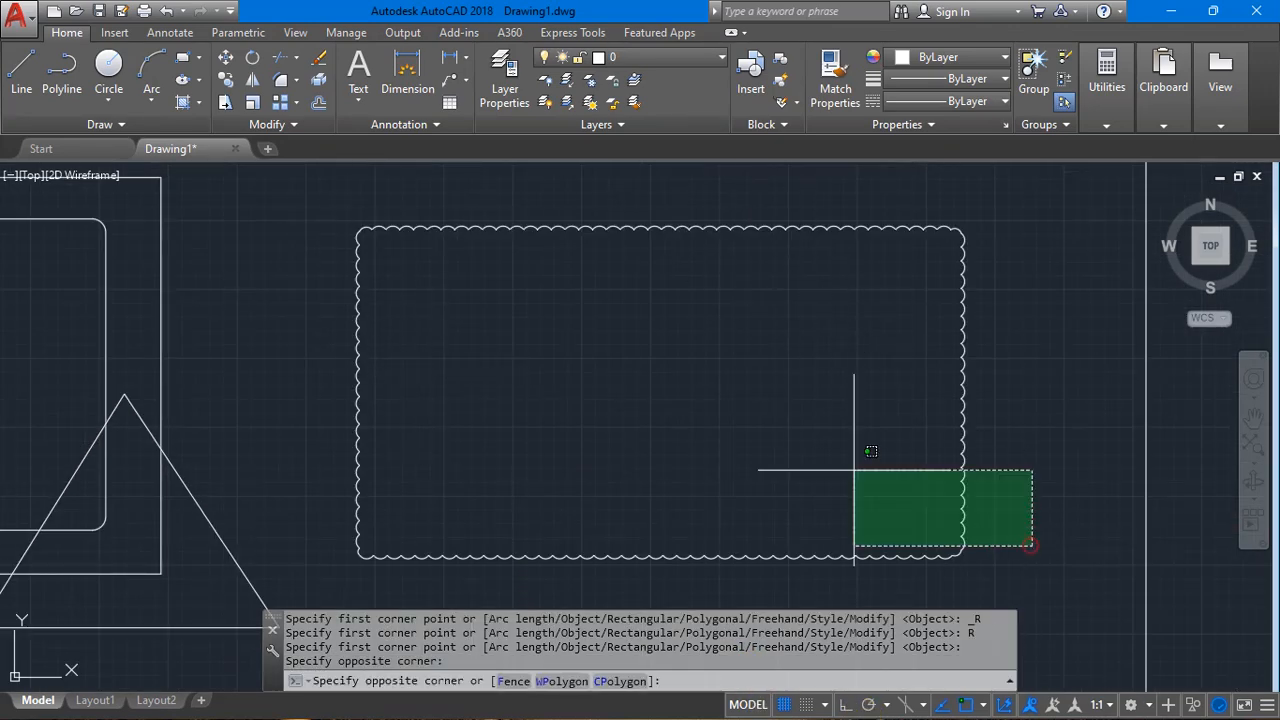
{"action": "left_click", "coordinate": [848, 468]}
{"action": "key", "text": "Delete"}
{"action": "key", "text": "Return"}
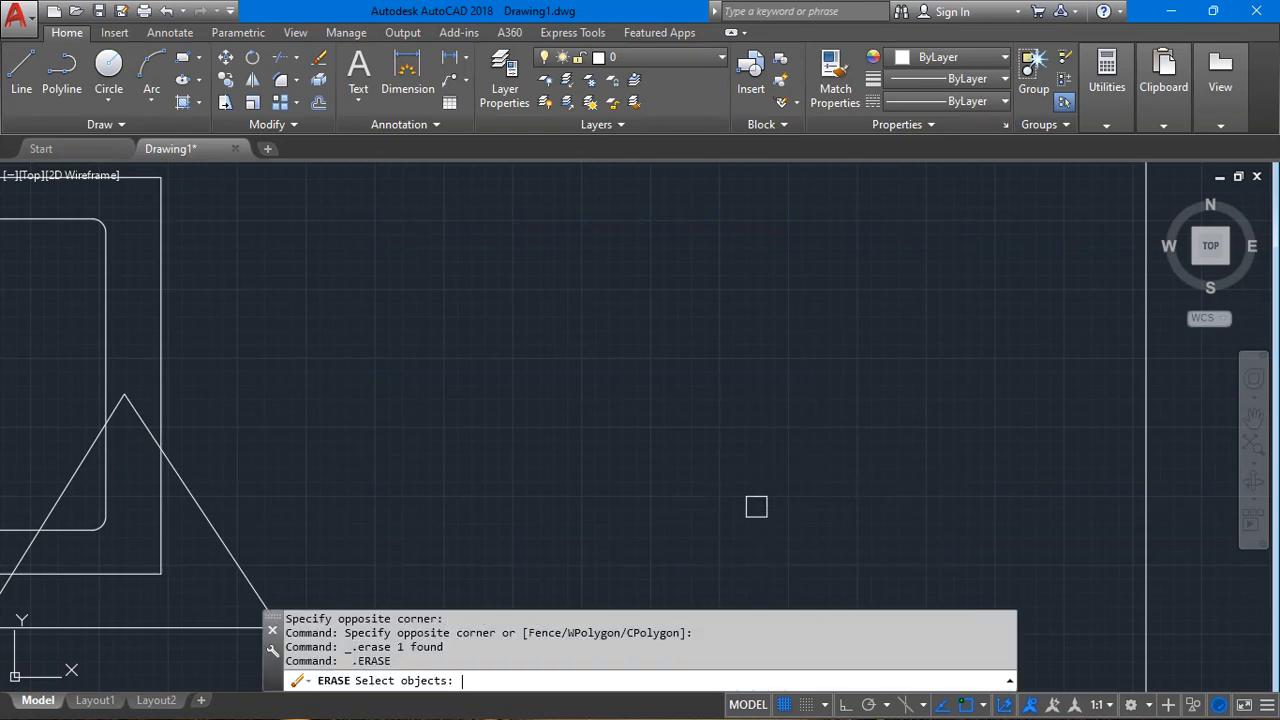
{"action": "key", "text": "Return"}
{"action": "type", "text": "ERASE"}
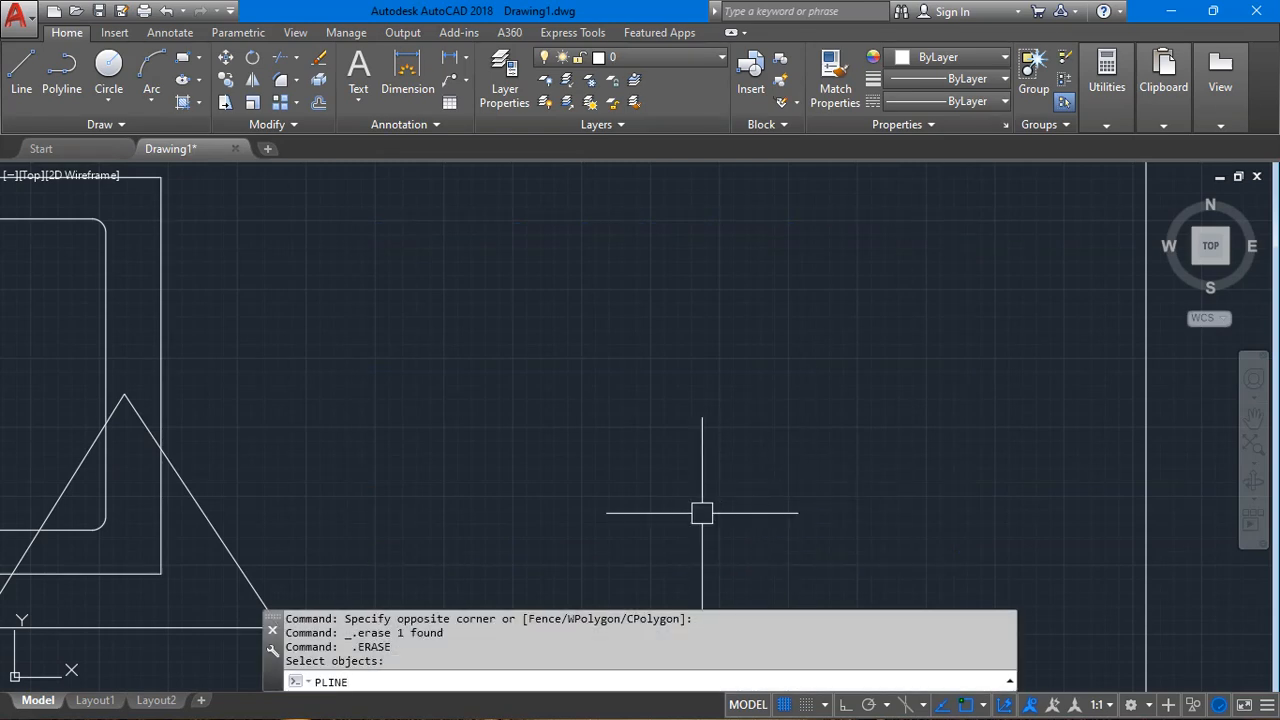
{"action": "key", "text": "Return"}
{"action": "key", "text": "Escape"}
{"action": "key", "text": "Escape"}
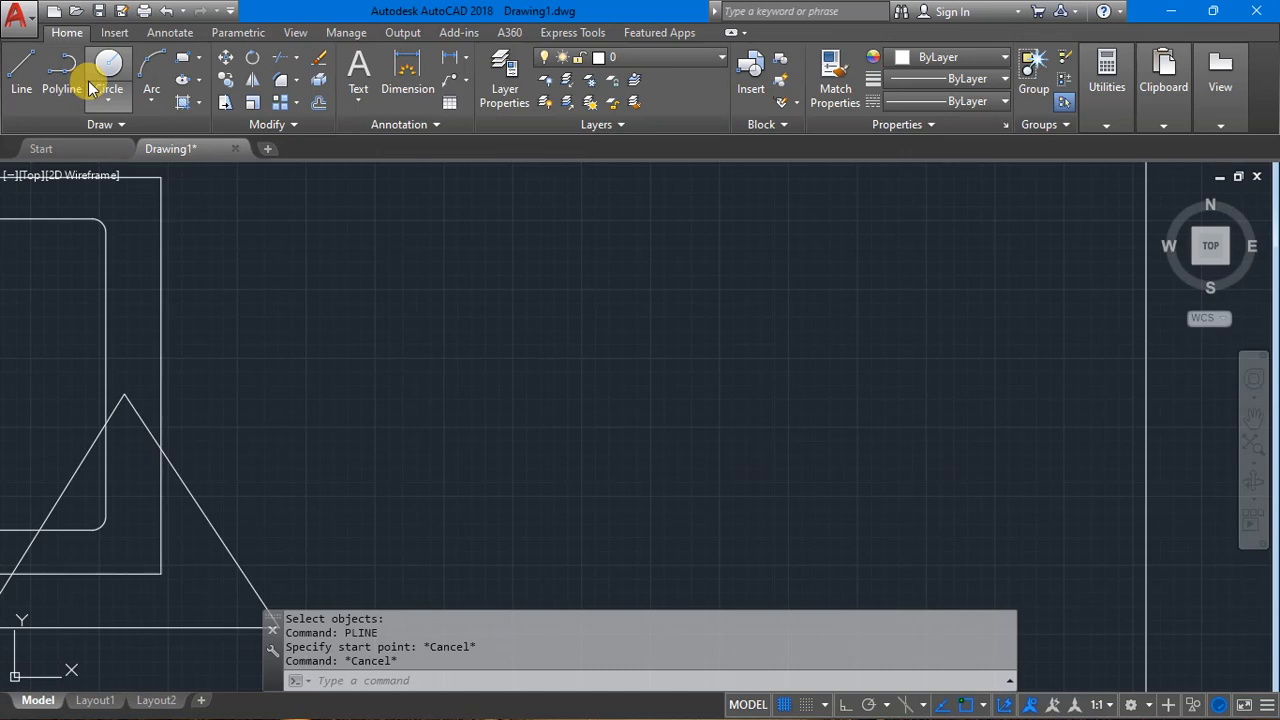
Draw a closed six-sided polygonal revision cloud in the empty area right of the nested rectangles, above the revision table.
{"action": "left_click", "coordinate": [160, 122]}
{"action": "left_click", "coordinate": [143, 174]}
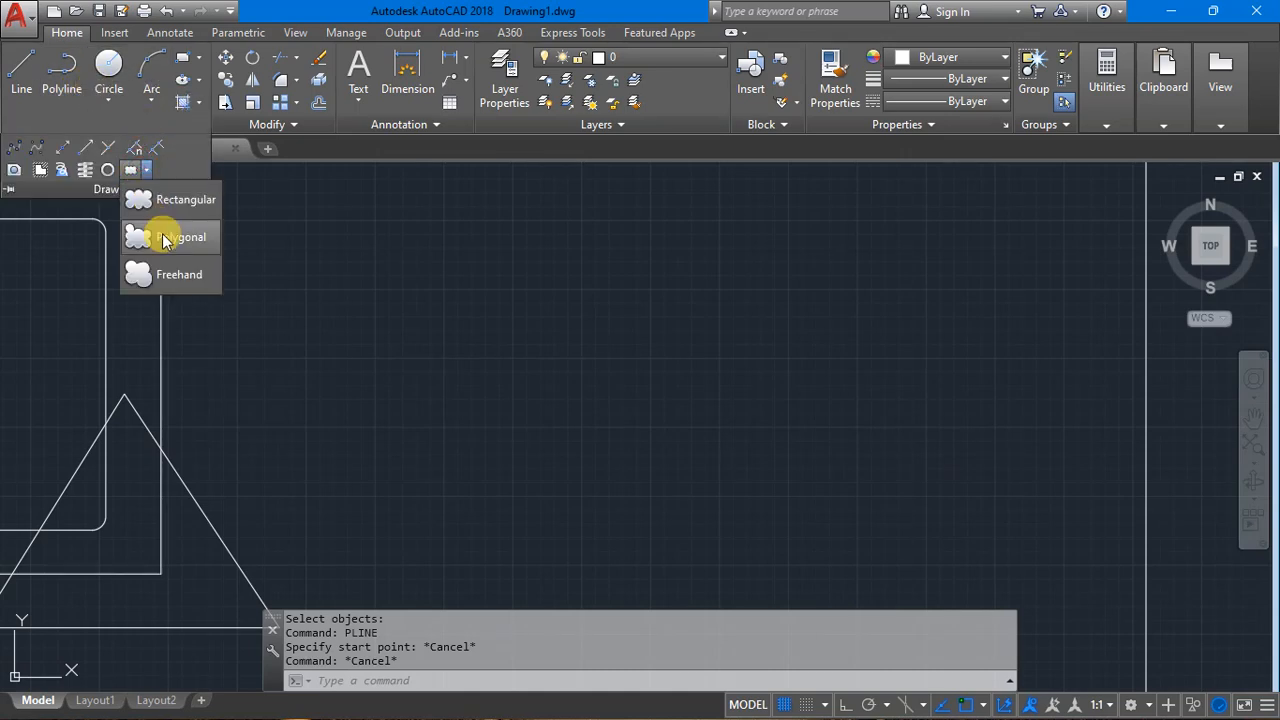
{"action": "left_click", "coordinate": [158, 233]}
{"action": "scroll", "coordinate": [571, 429], "scroll_direction": "down", "scroll_amount": 4}
{"action": "scroll", "coordinate": [440, 468], "scroll_direction": "up", "scroll_amount": 5}
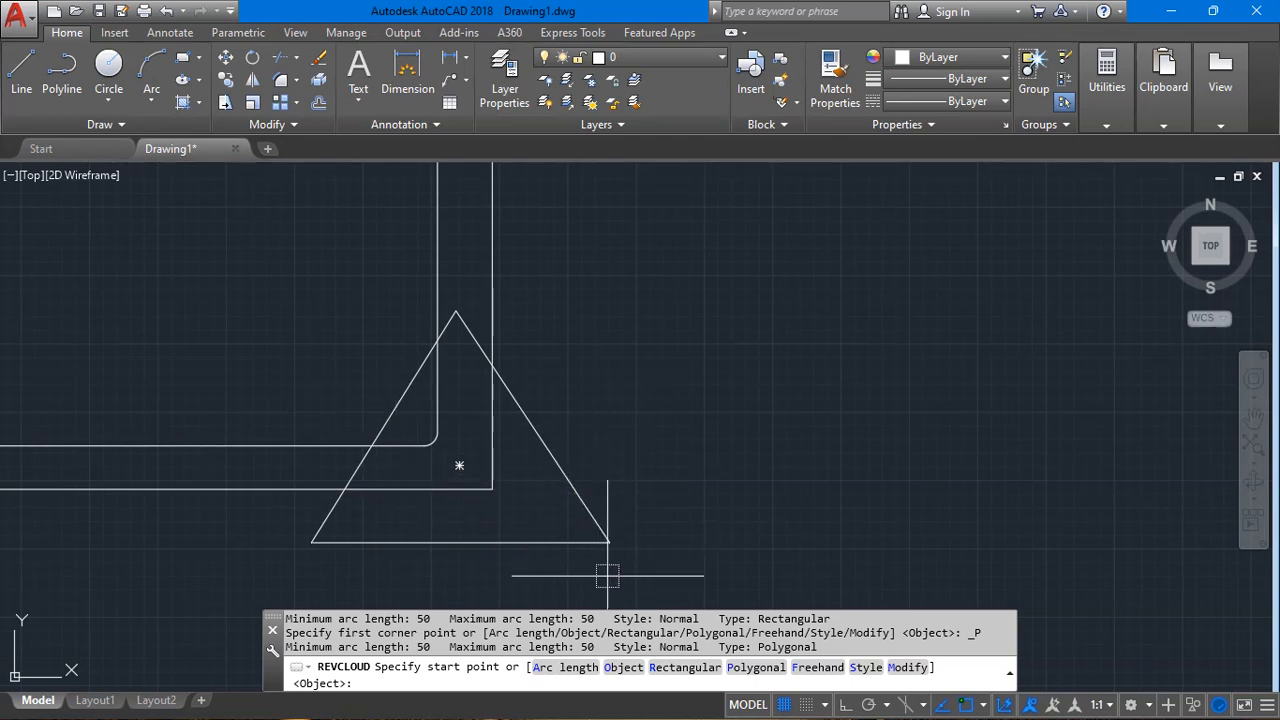
{"action": "left_click", "coordinate": [726, 466]}
{"action": "middle_click_drag", "start_coordinate": [814, 343], "coordinate": [476, 469]}
{"action": "left_click", "coordinate": [480, 265]}
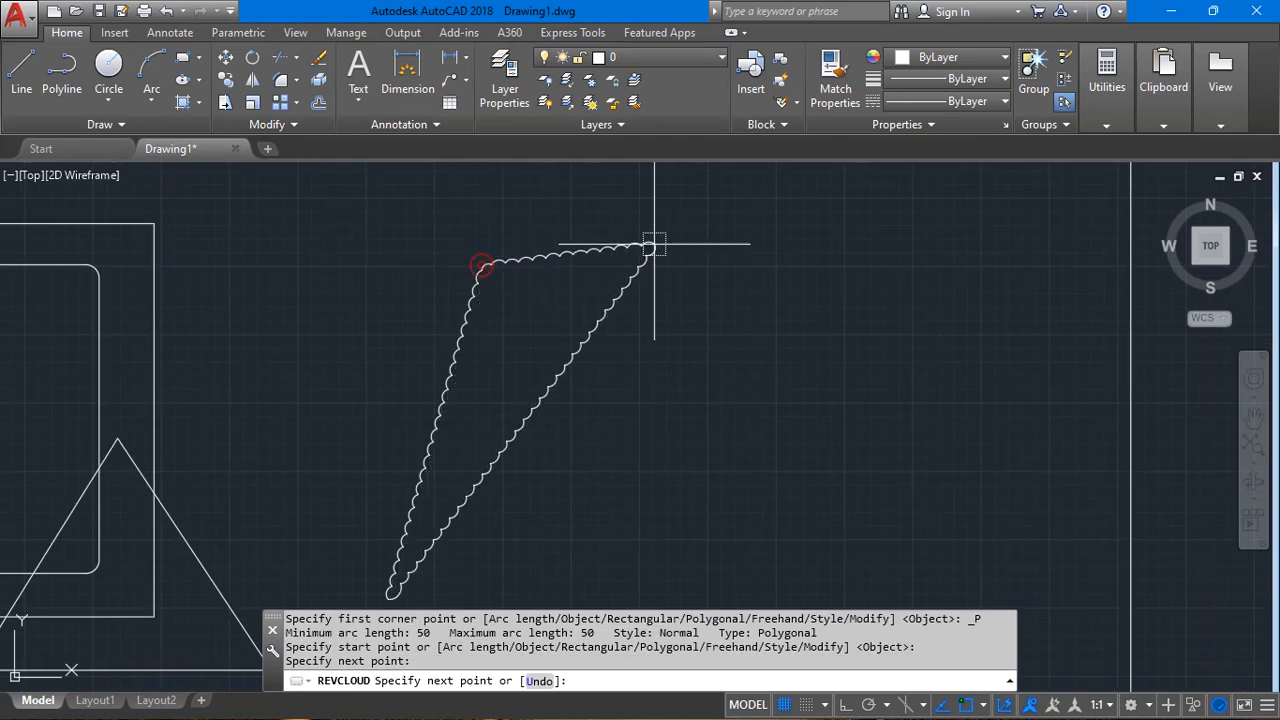
{"action": "left_click", "coordinate": [808, 251]}
{"action": "middle_click_drag", "start_coordinate": [930, 522], "coordinate": [801, 344]}
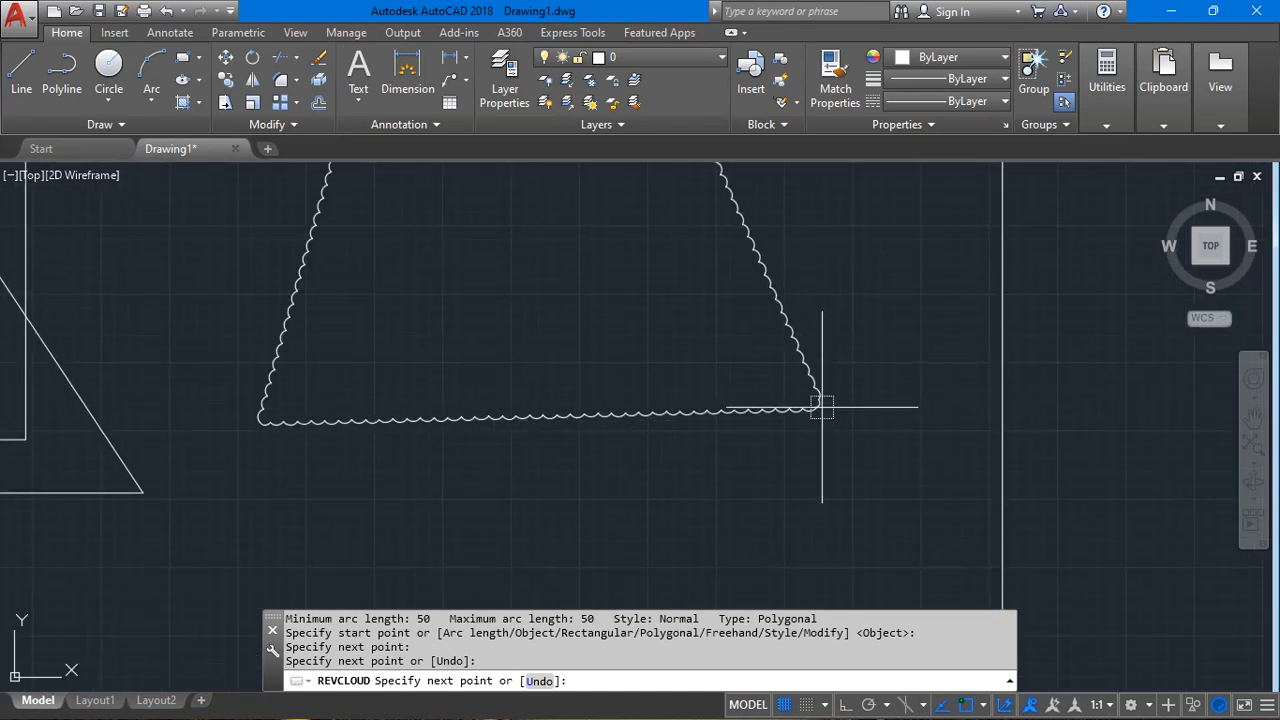
{"action": "left_click", "coordinate": [813, 409]}
{"action": "left_click", "coordinate": [688, 563]}
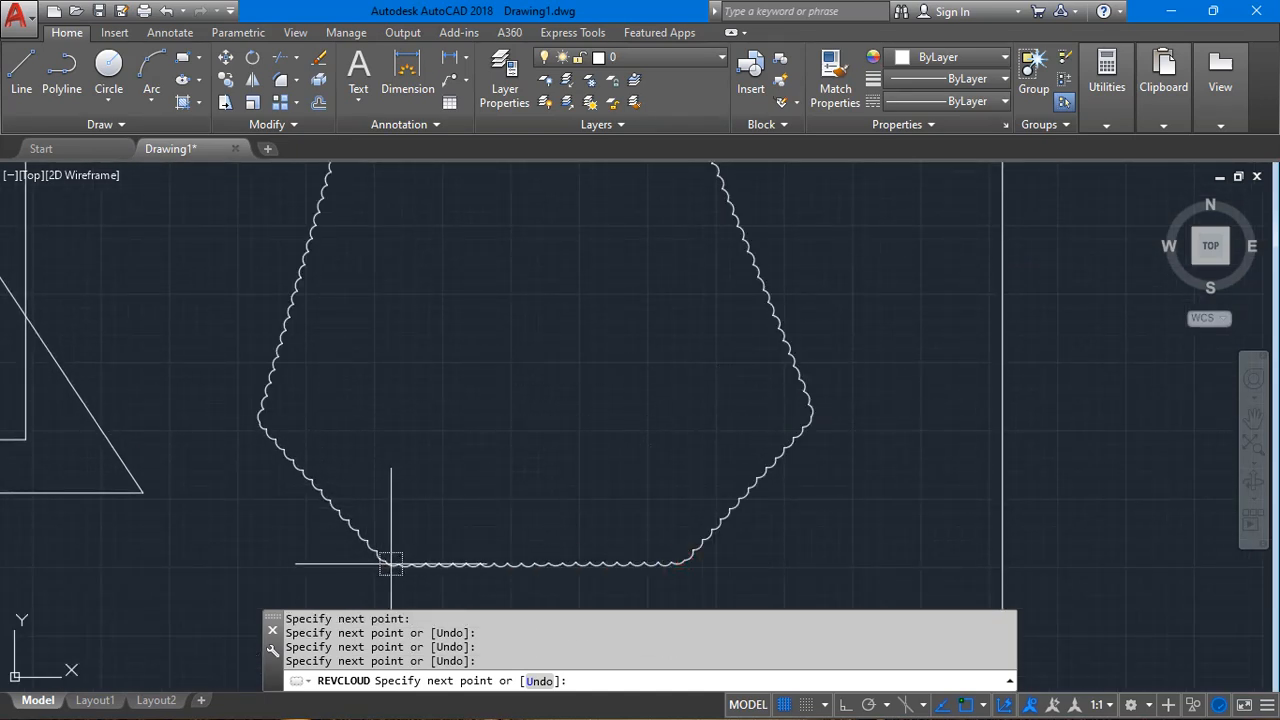
{"action": "left_click", "coordinate": [391, 564]}
{"action": "key", "text": "Return"}
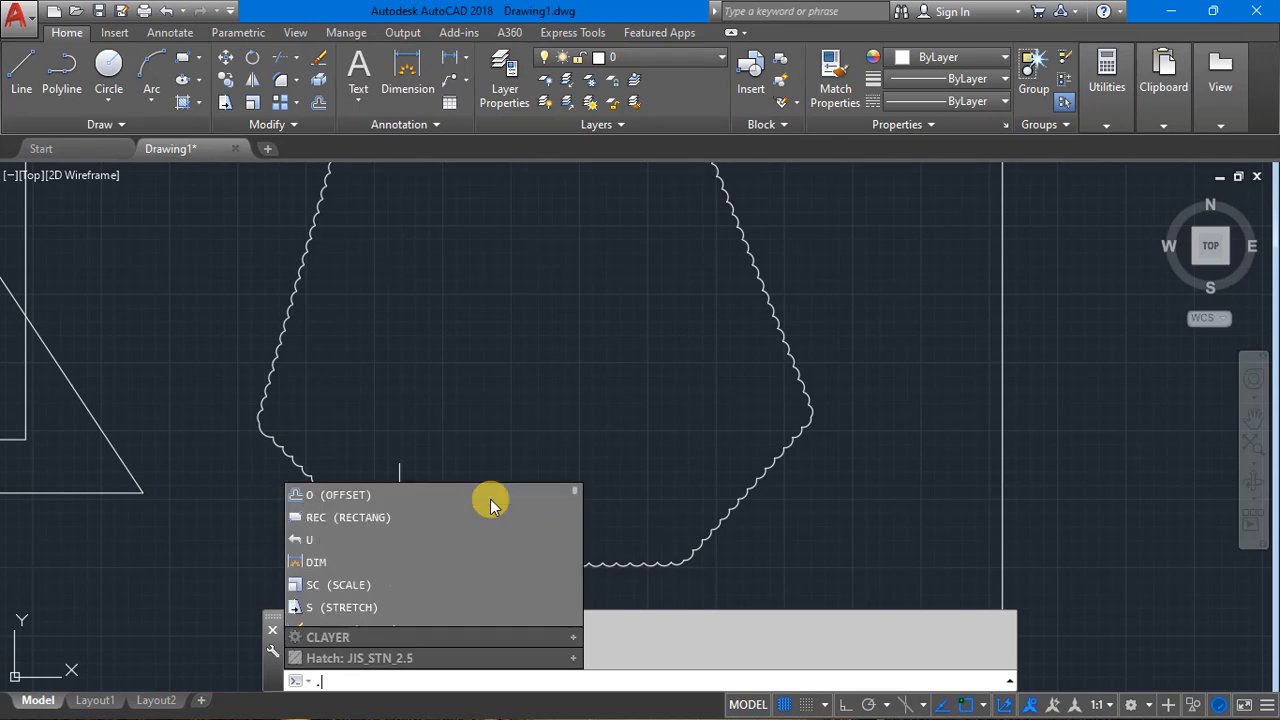
Erase the six-sided polygonal revision cloud above the revision table.
{"action": "scroll", "coordinate": [469, 511], "scroll_direction": "down", "scroll_amount": 3}
{"action": "left_click", "coordinate": [496, 526]}
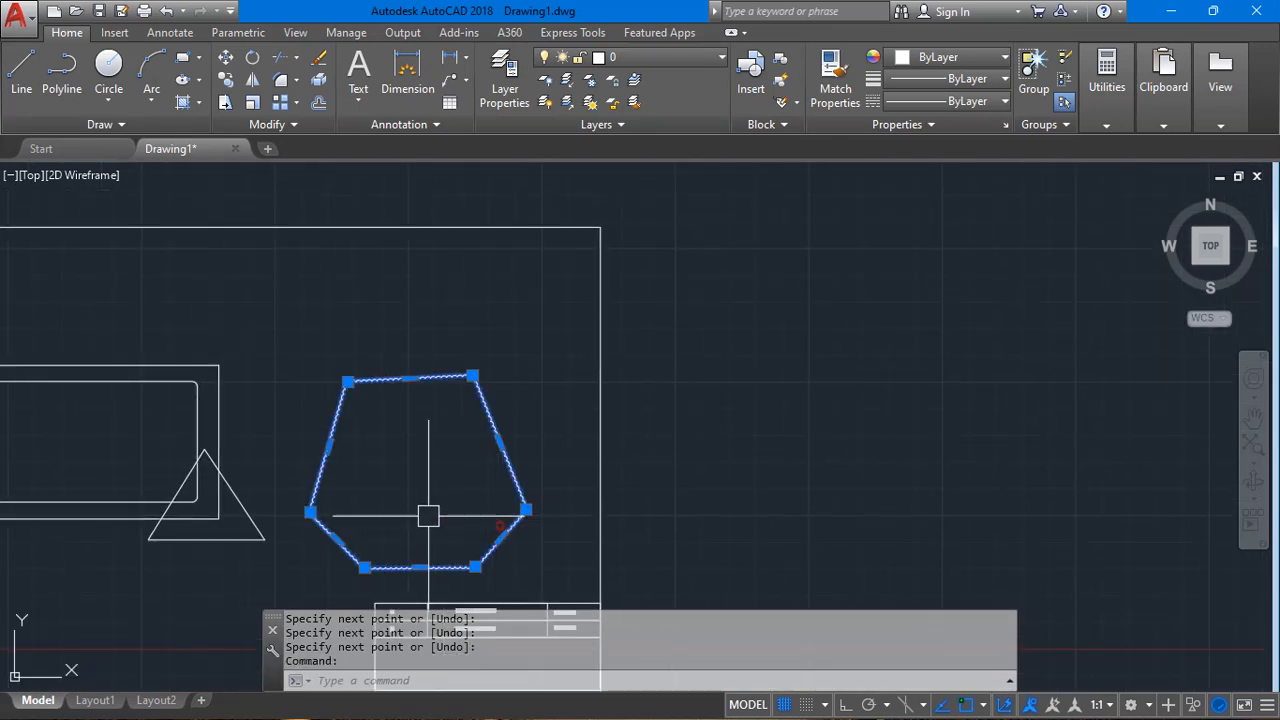
{"action": "key", "text": "Delete"}
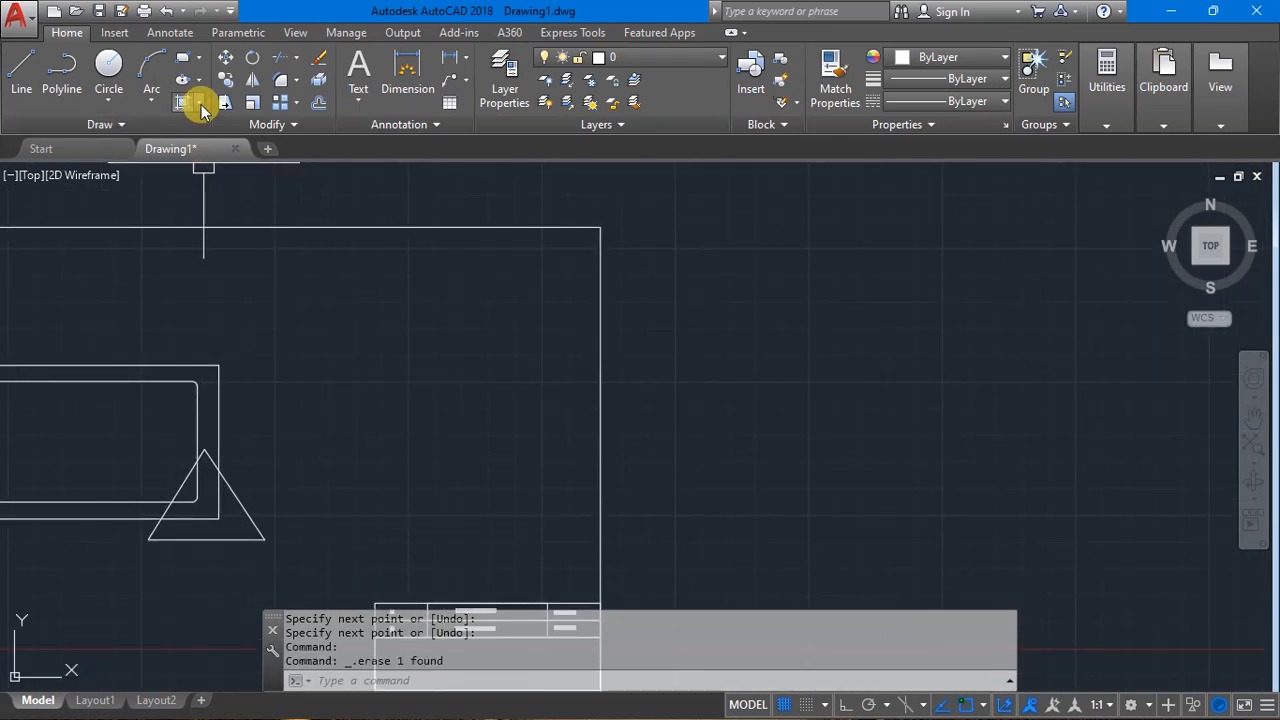
Draw an irregular closed freehand revision cloud that crosses the sheet's right border line, and erase it.
{"action": "left_click", "coordinate": [122, 122]}
{"action": "left_click", "coordinate": [147, 171]}
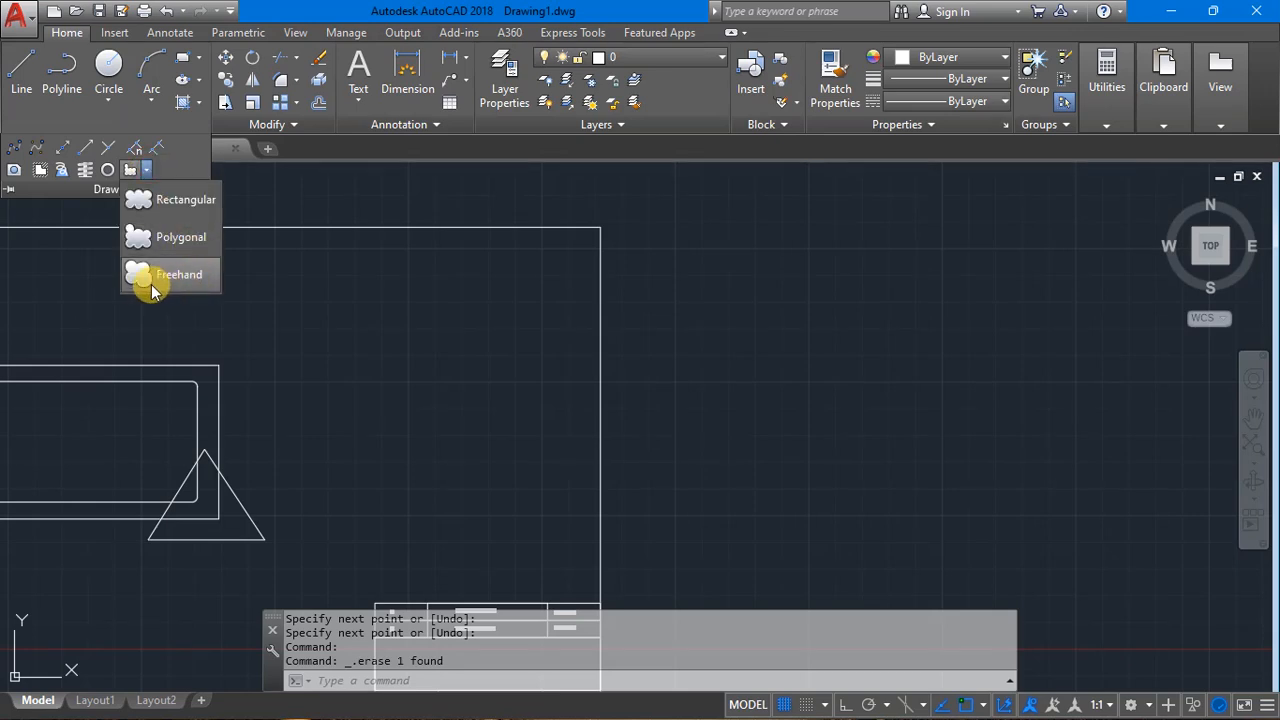
{"action": "left_click", "coordinate": [160, 276]}
{"action": "left_click", "coordinate": [420, 441]}
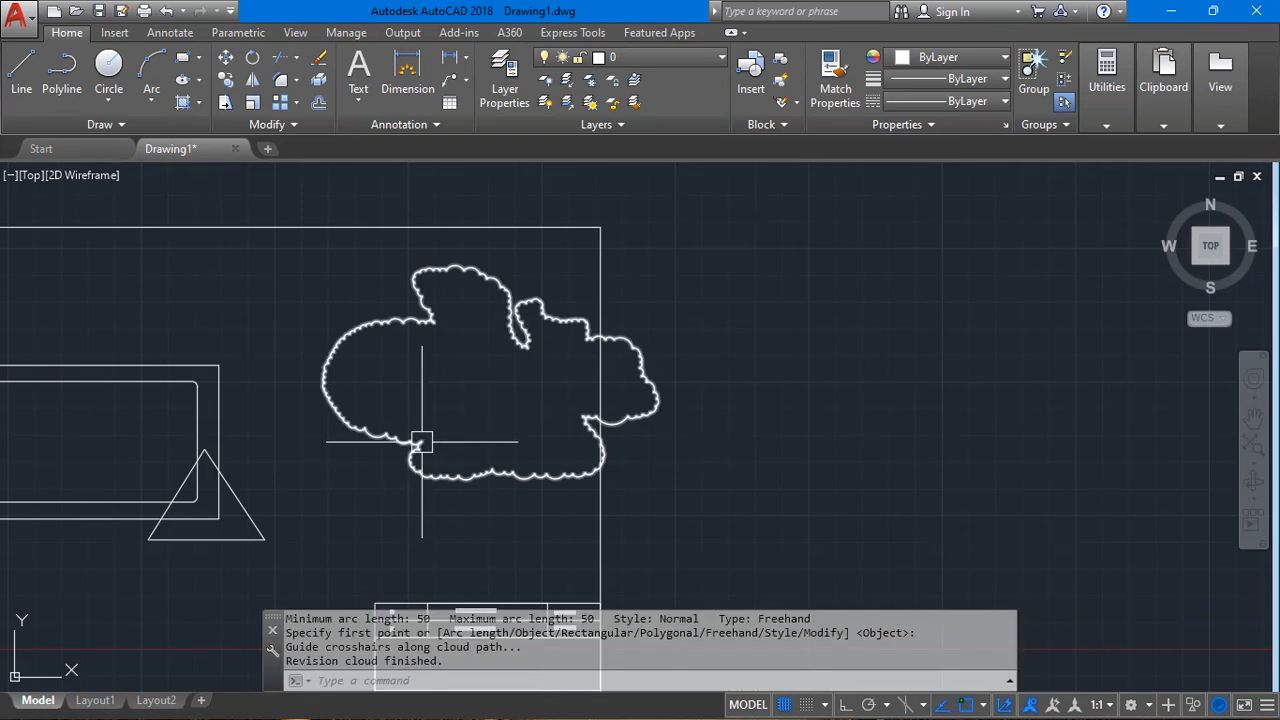
{"action": "left_click", "coordinate": [510, 467]}
{"action": "key", "text": "Delete"}
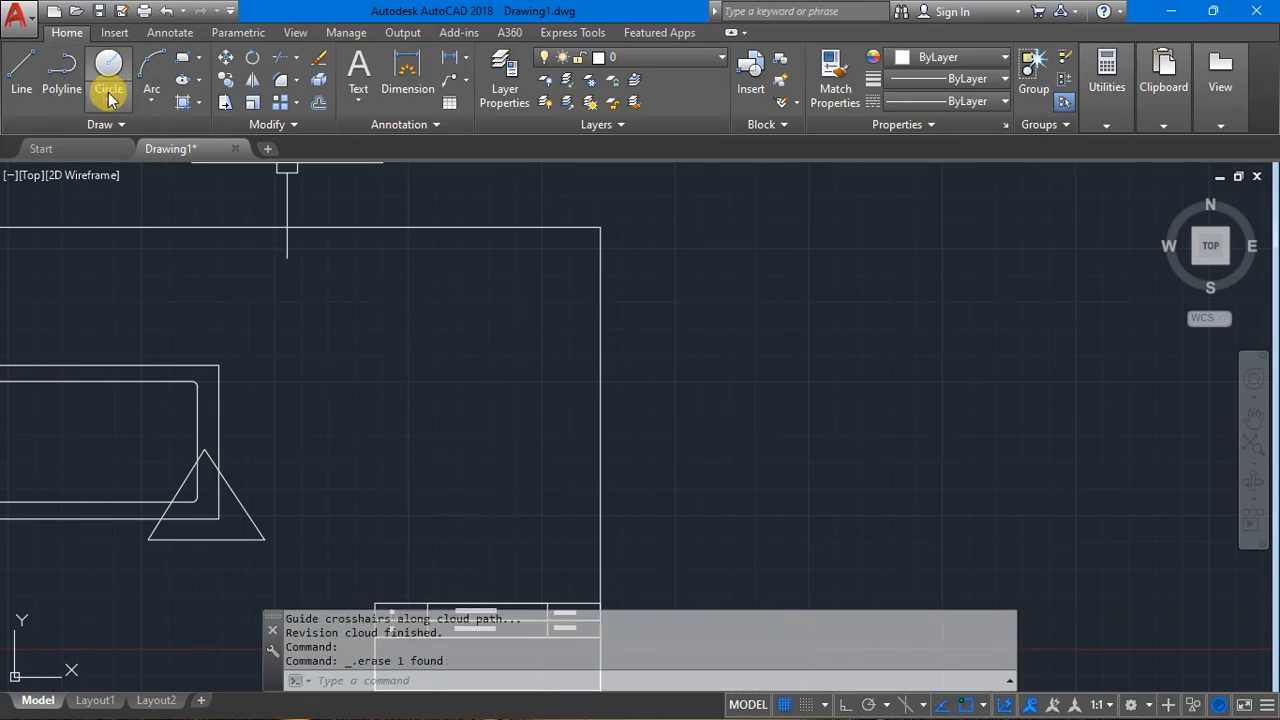
Draw a roughly circular freehand revision cloud between the nested rectangles and the sheet border, closing it at its start point.
{"action": "left_click", "coordinate": [120, 124]}
{"action": "left_click", "coordinate": [138, 170]}
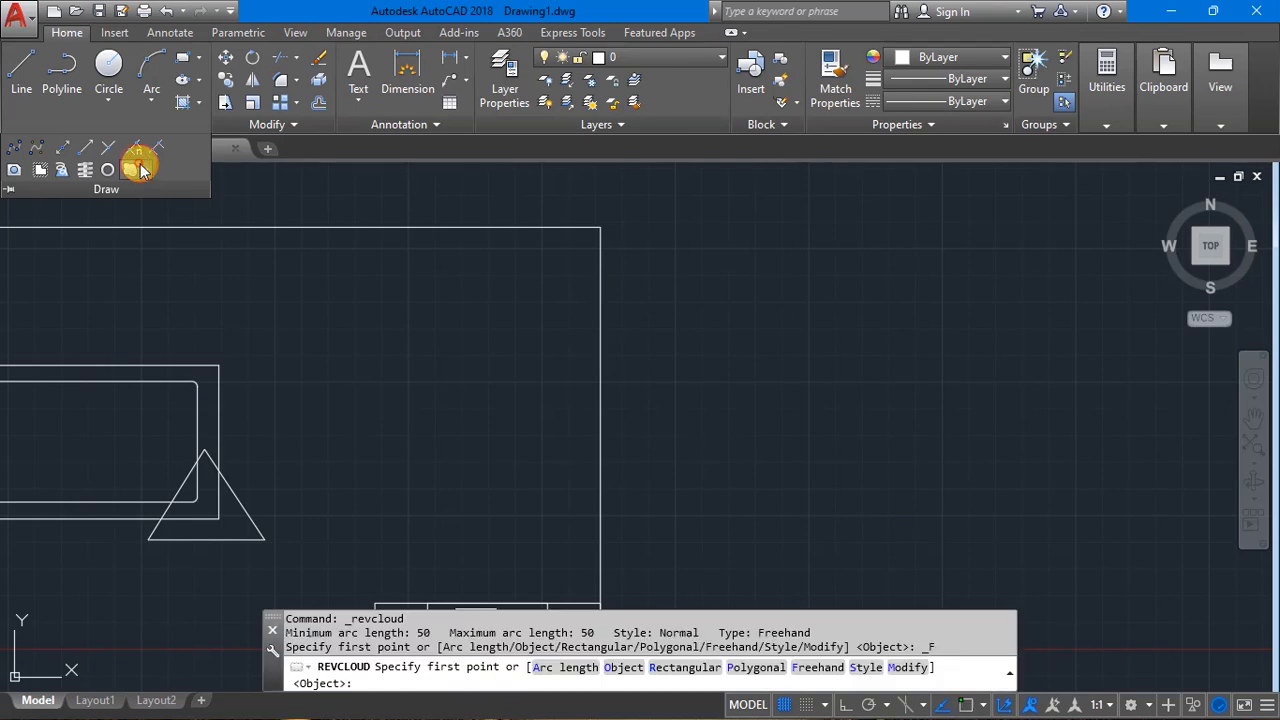
{"action": "left_click", "coordinate": [453, 492]}
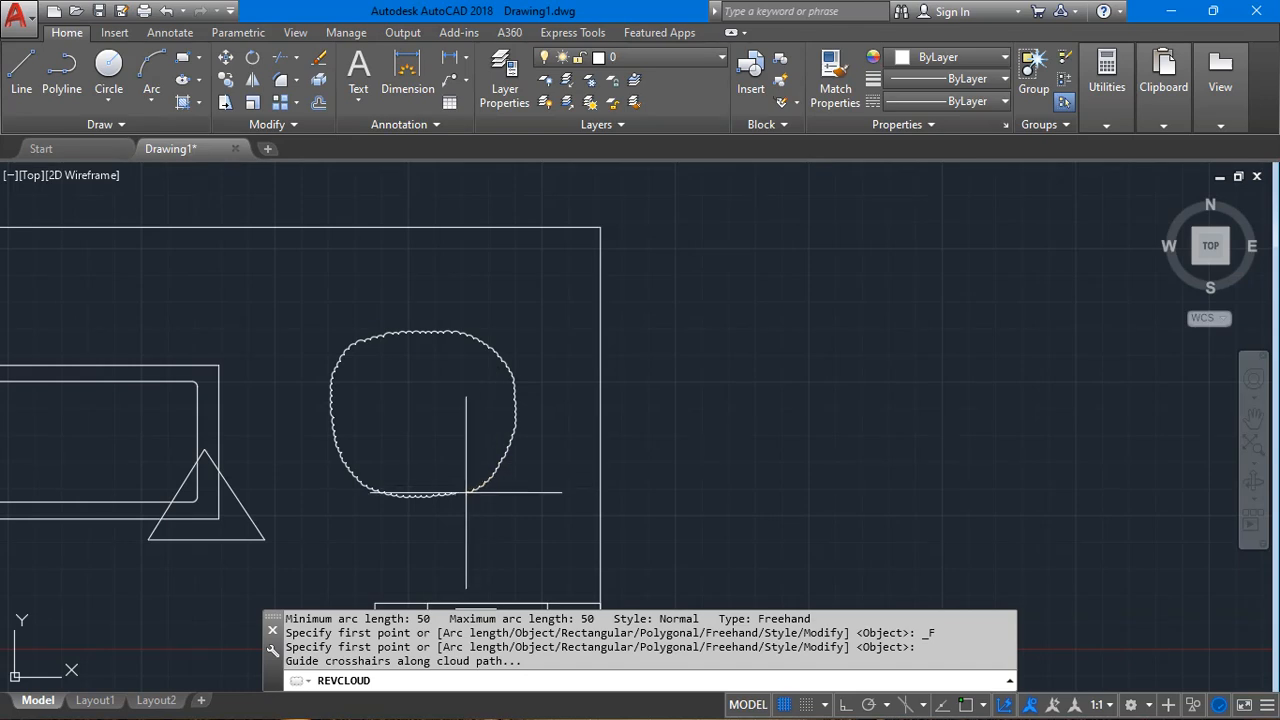
{"action": "scroll", "coordinate": [465, 492], "scroll_direction": "up", "scroll_amount": 6}
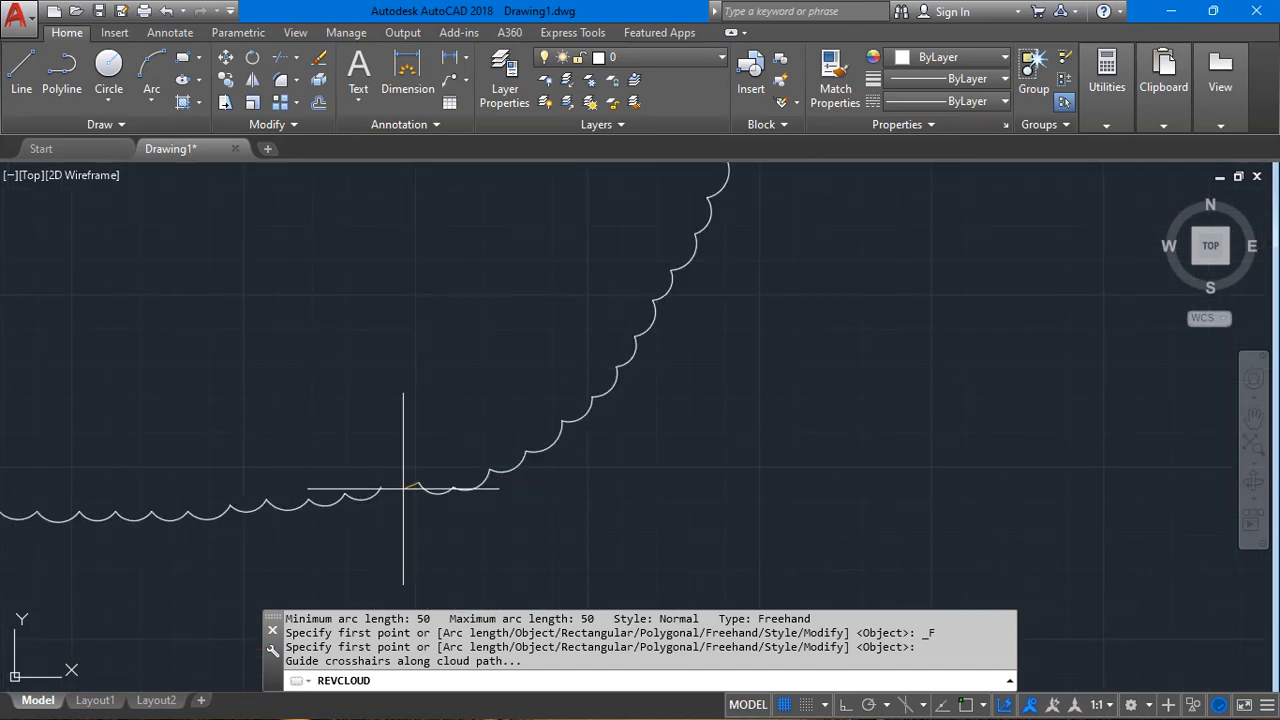
{"action": "left_click", "coordinate": [451, 487]}
Erase the roughly circular freehand revision cloud.
{"action": "scroll", "coordinate": [315, 382], "scroll_direction": "down", "scroll_amount": 5}
{"action": "scroll", "coordinate": [297, 334], "scroll_direction": "up", "scroll_amount": 2}
{"action": "key", "text": "Delete"}
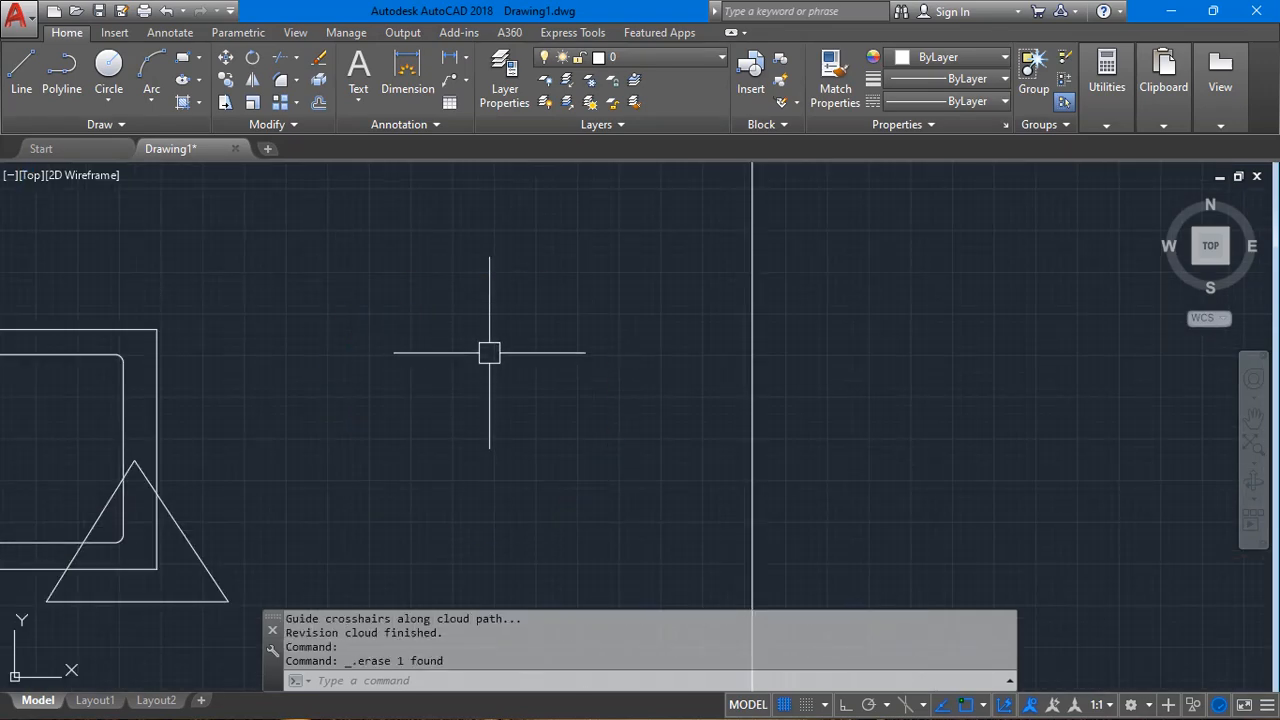
{"action": "middle_click_drag", "start_coordinate": [290, 430], "coordinate": [438, 355]}
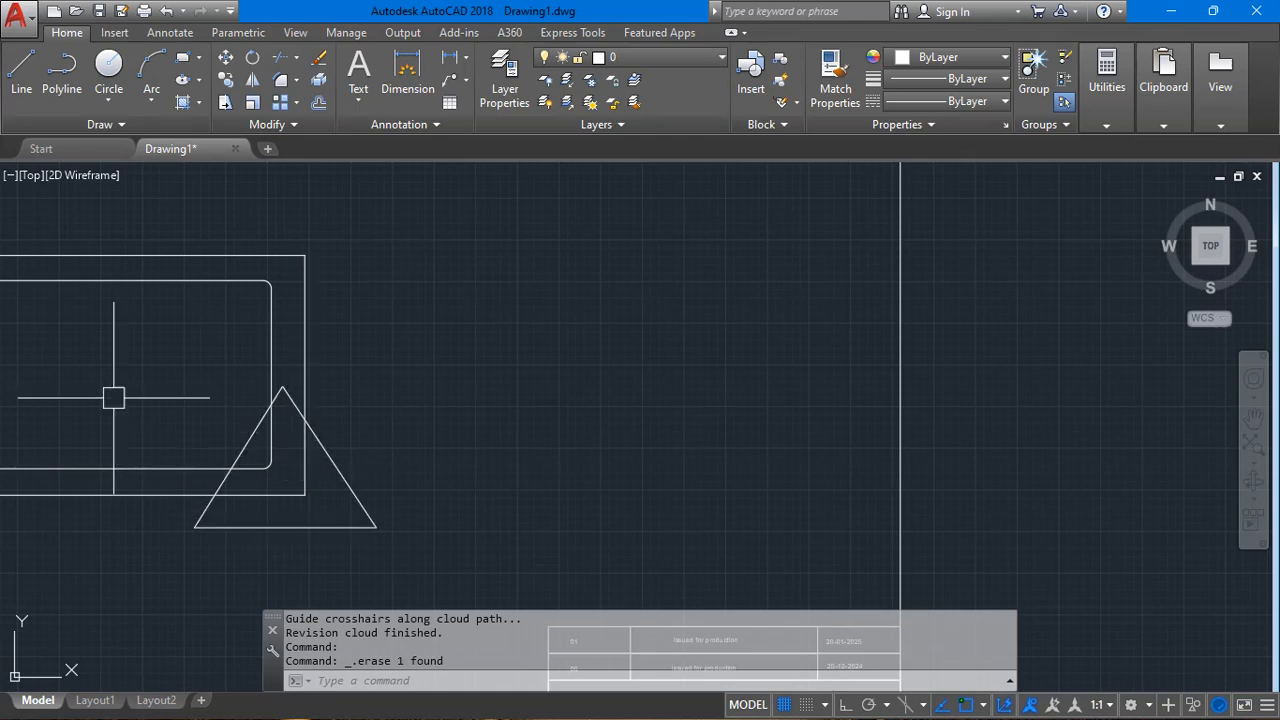
{"action": "scroll", "coordinate": [297, 417], "scroll_direction": "up", "scroll_amount": 4}
{"action": "left_click", "coordinate": [300, 374]}
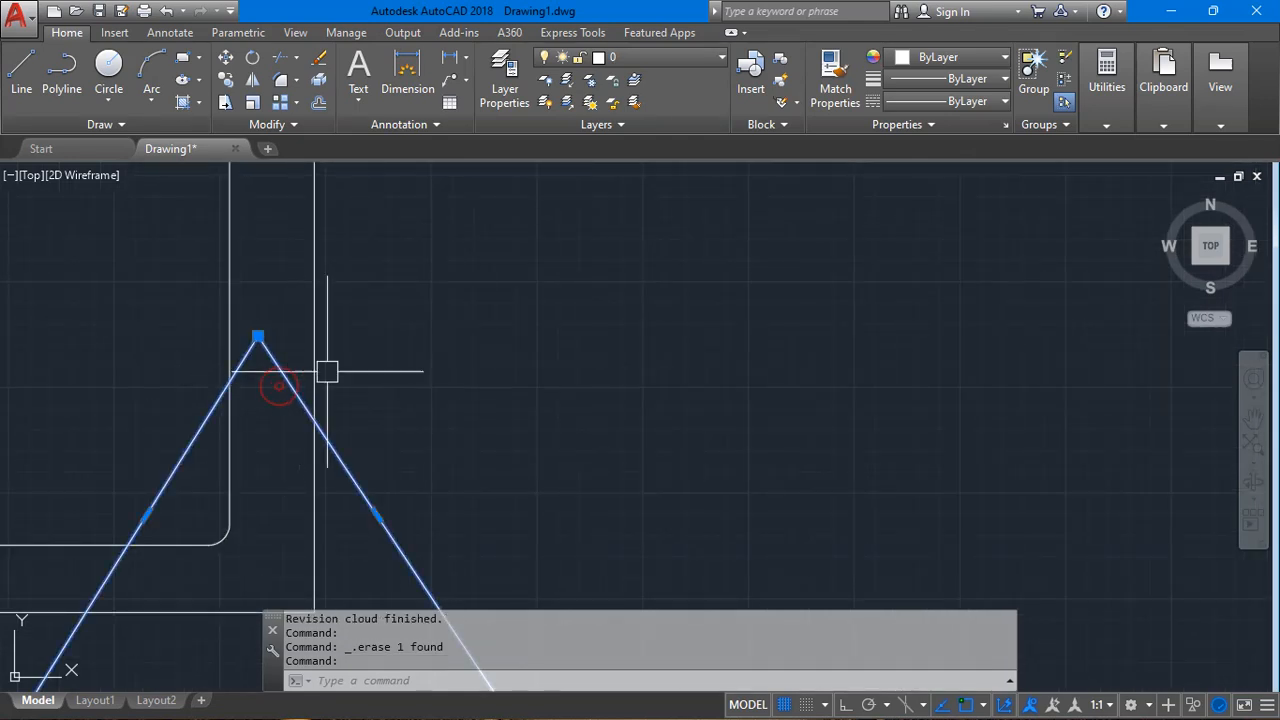
{"action": "scroll", "coordinate": [380, 389], "scroll_direction": "down", "scroll_amount": 6}
{"action": "key", "text": "Escape"}
{"action": "scroll", "coordinate": [386, 429], "scroll_direction": "up", "scroll_amount": 2}
{"action": "left_click", "coordinate": [383, 427]}
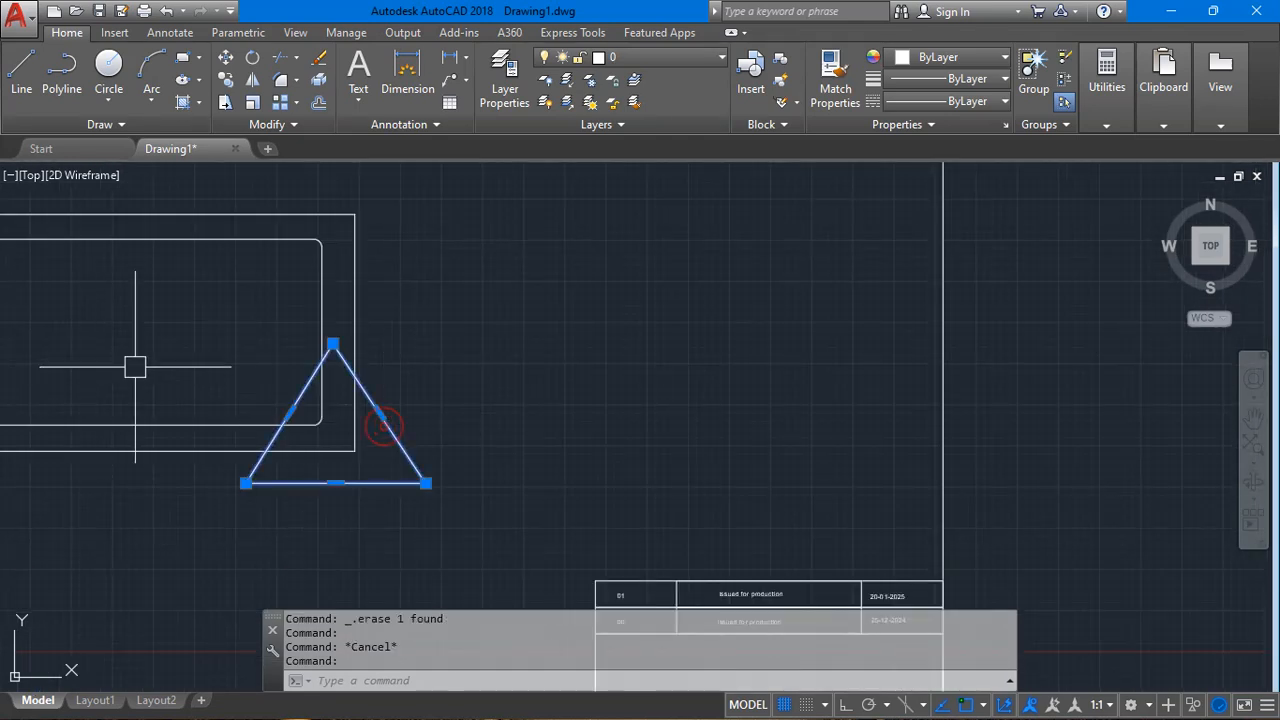
{"action": "left_click", "coordinate": [104, 124]}
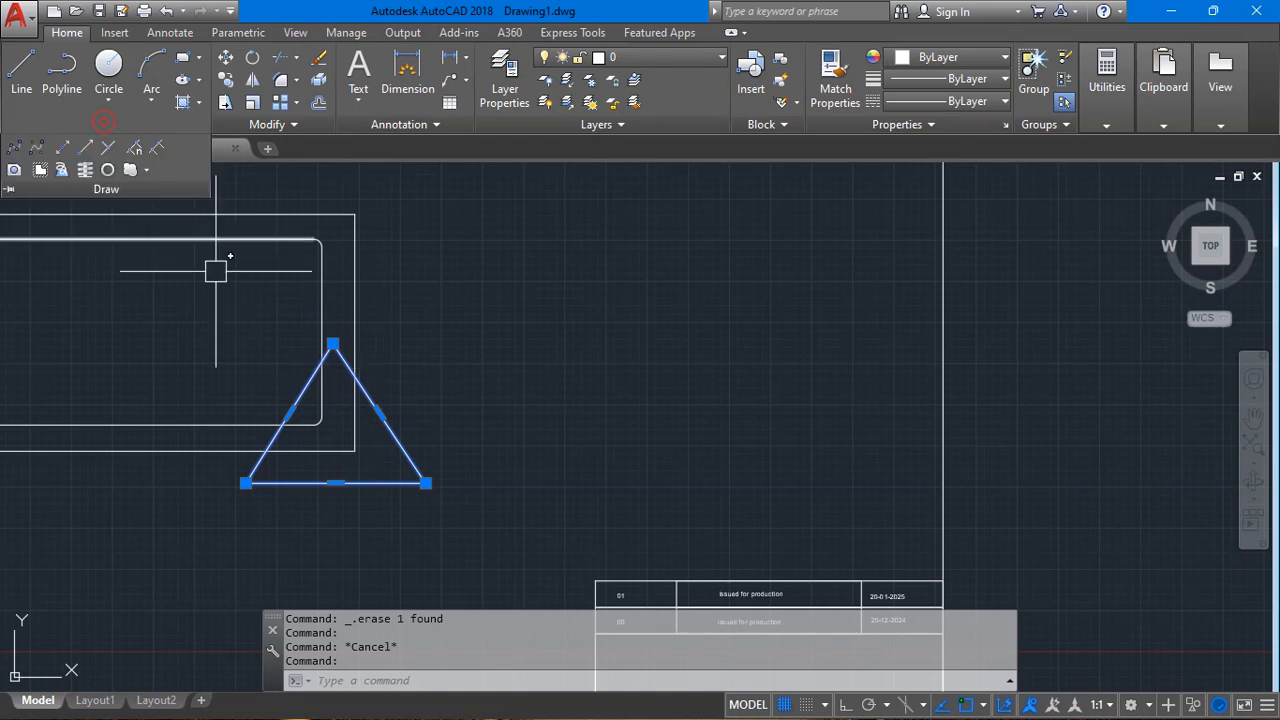
{"action": "key", "text": "Escape"}
{"action": "key", "text": "Escape"}
Convert the triangular polyline into a revision cloud with the Object option, without reversing the arc direction.
{"action": "left_click", "coordinate": [131, 124]}
{"action": "left_click", "coordinate": [147, 174]}
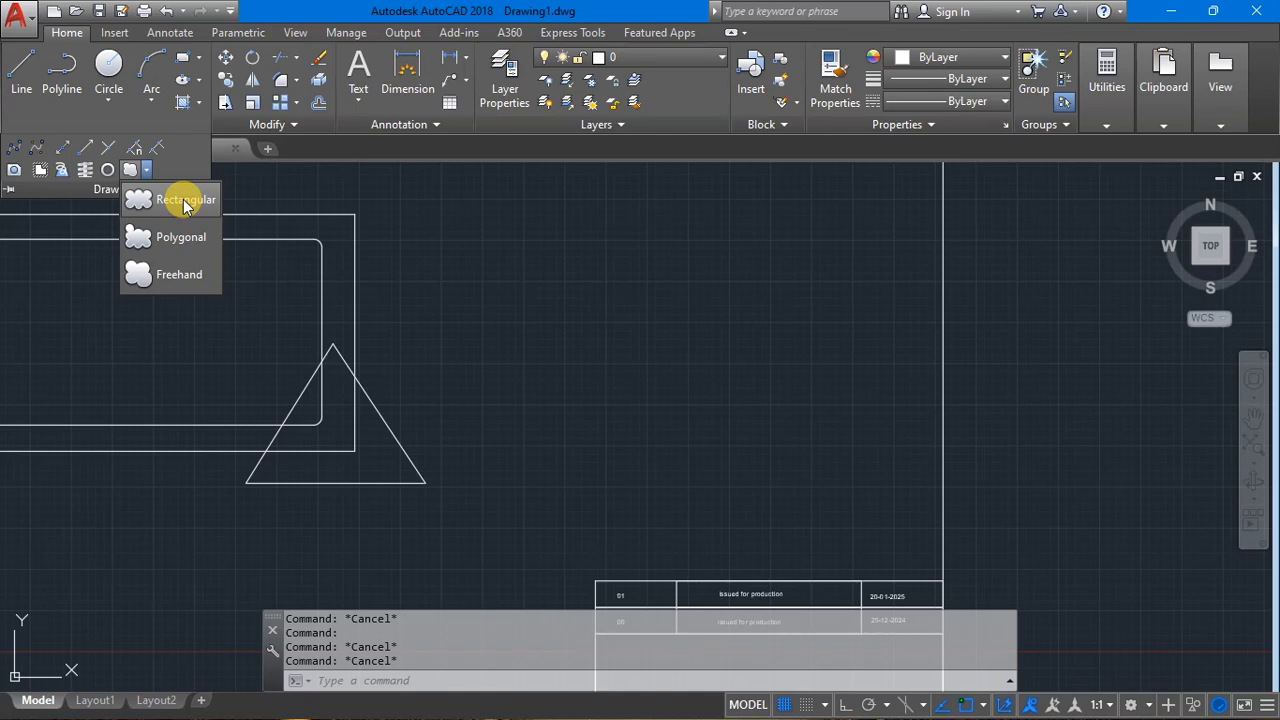
{"action": "left_click", "coordinate": [185, 203]}
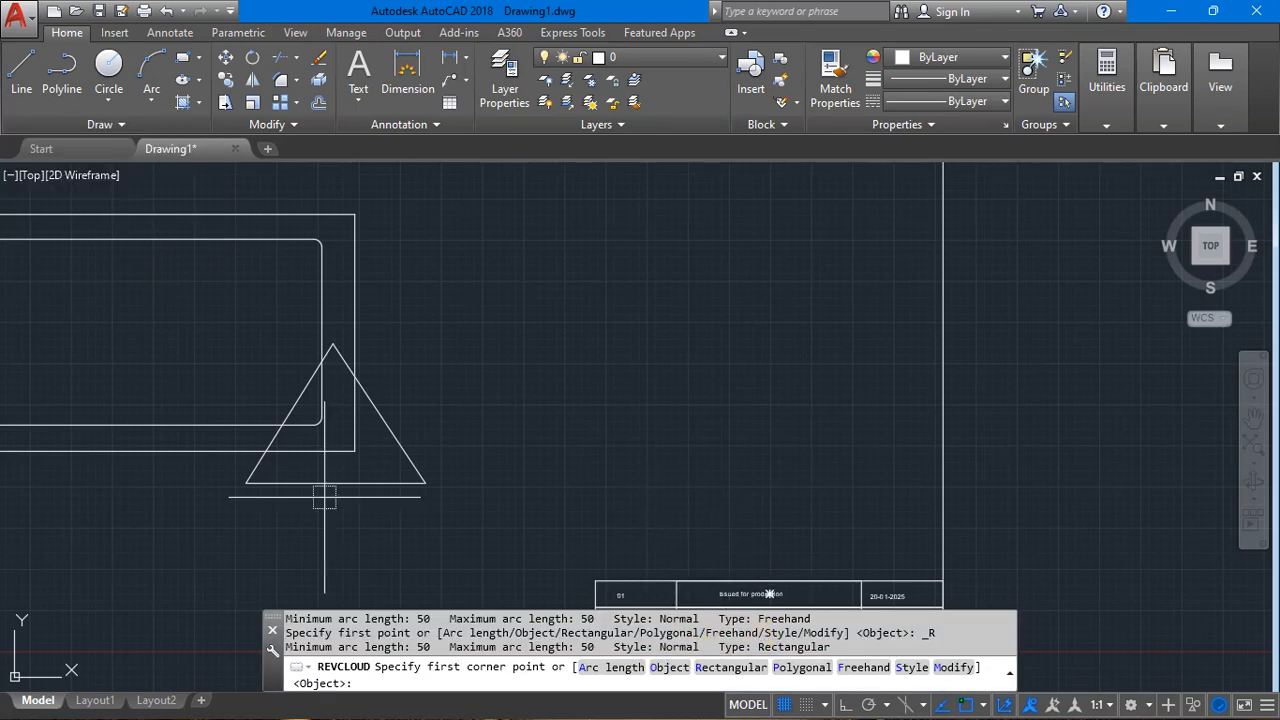
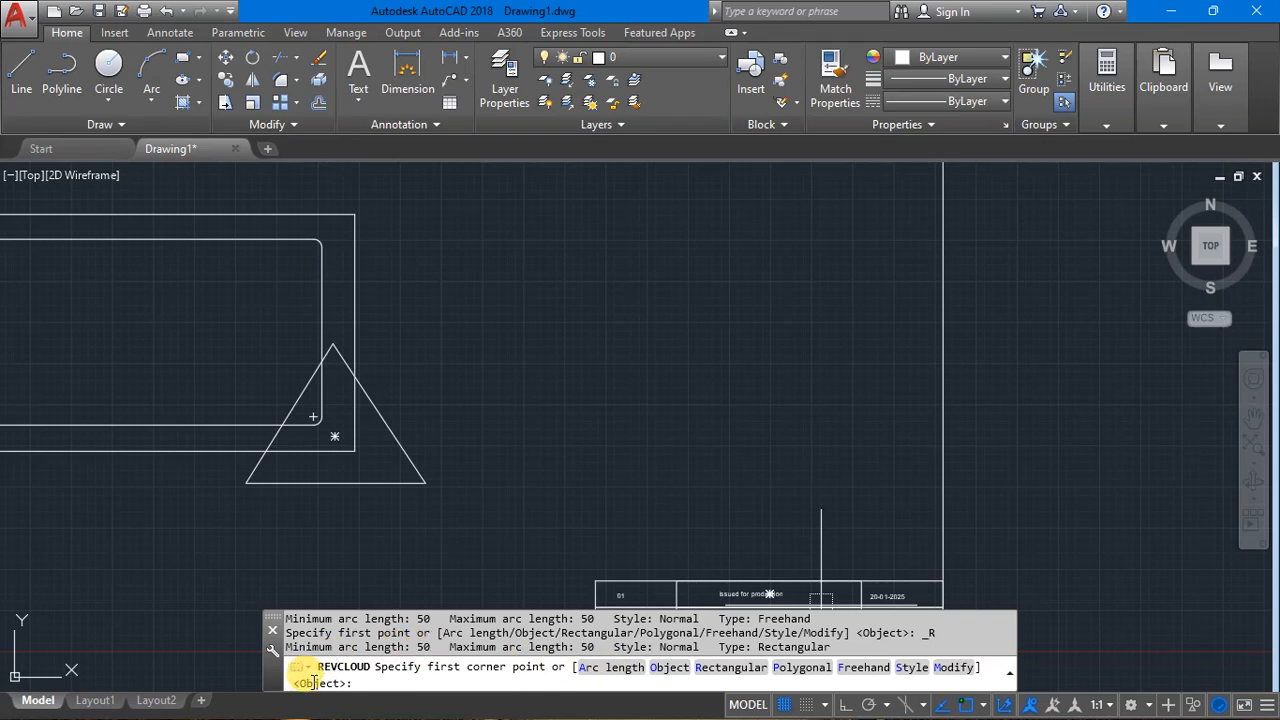
{"action": "key", "text": "Return"}
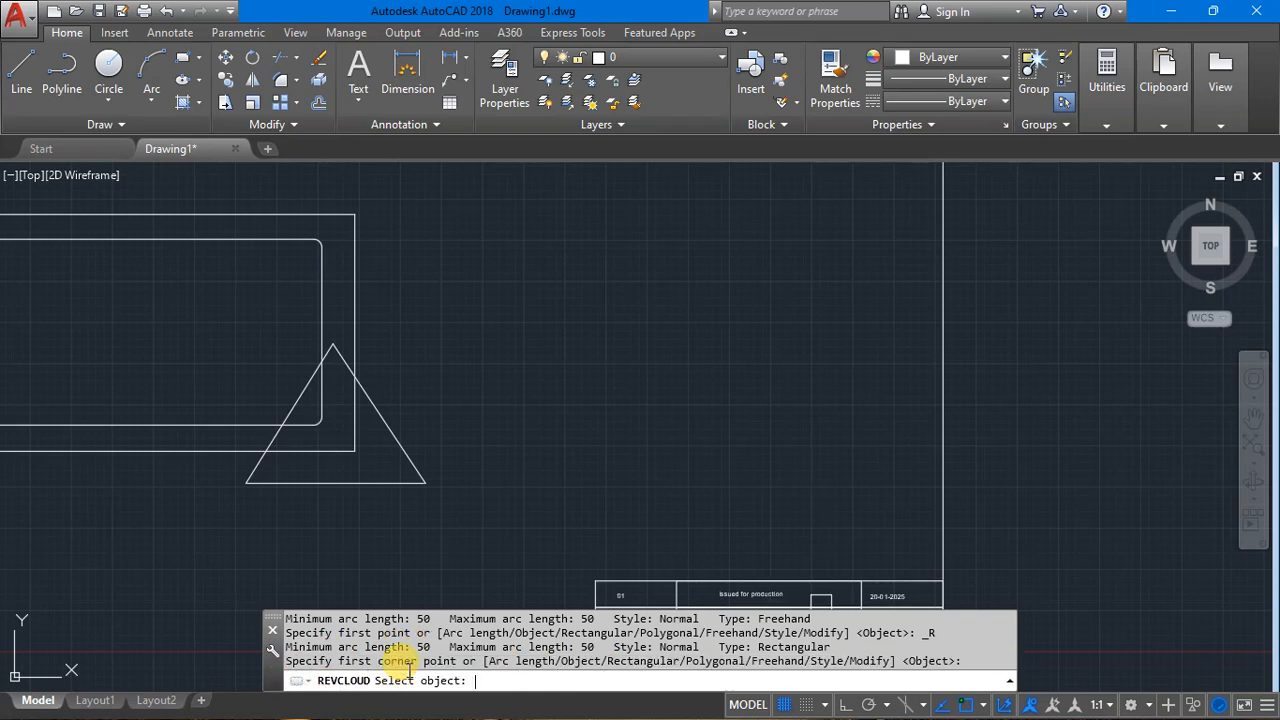
{"action": "left_click", "coordinate": [395, 438]}
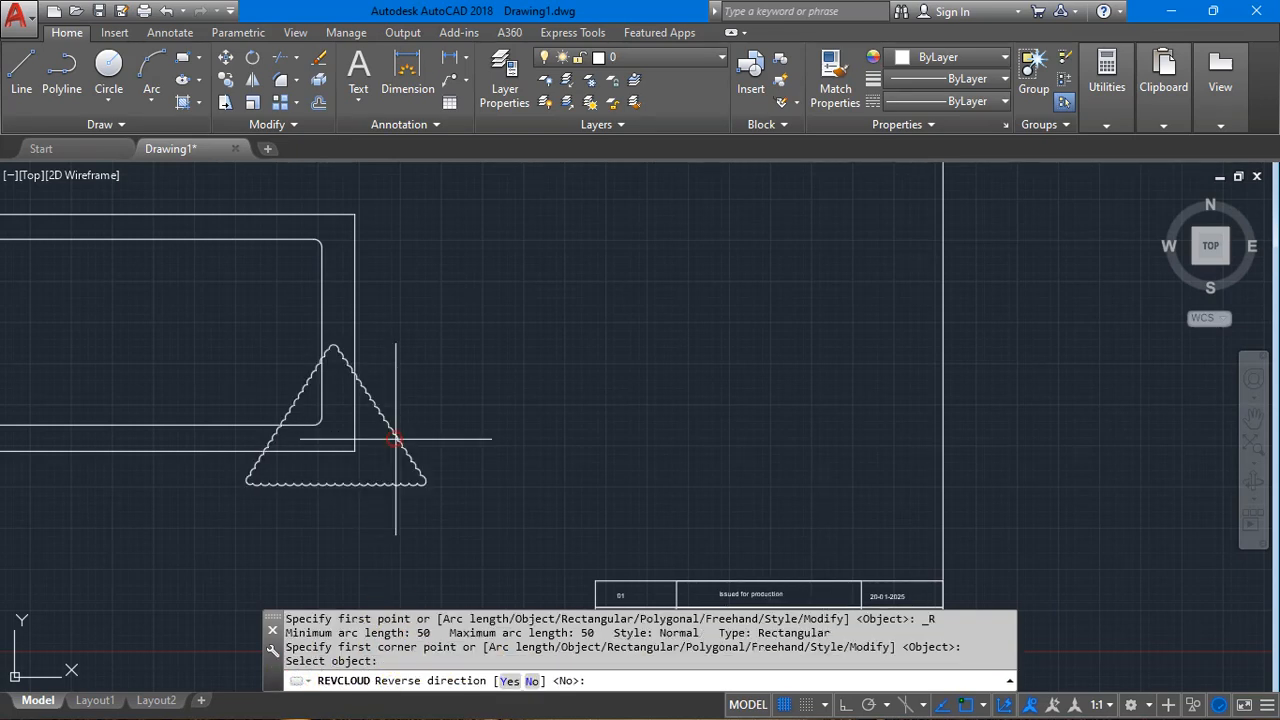
{"action": "scroll", "coordinate": [285, 435], "scroll_direction": "up", "scroll_amount": 4}
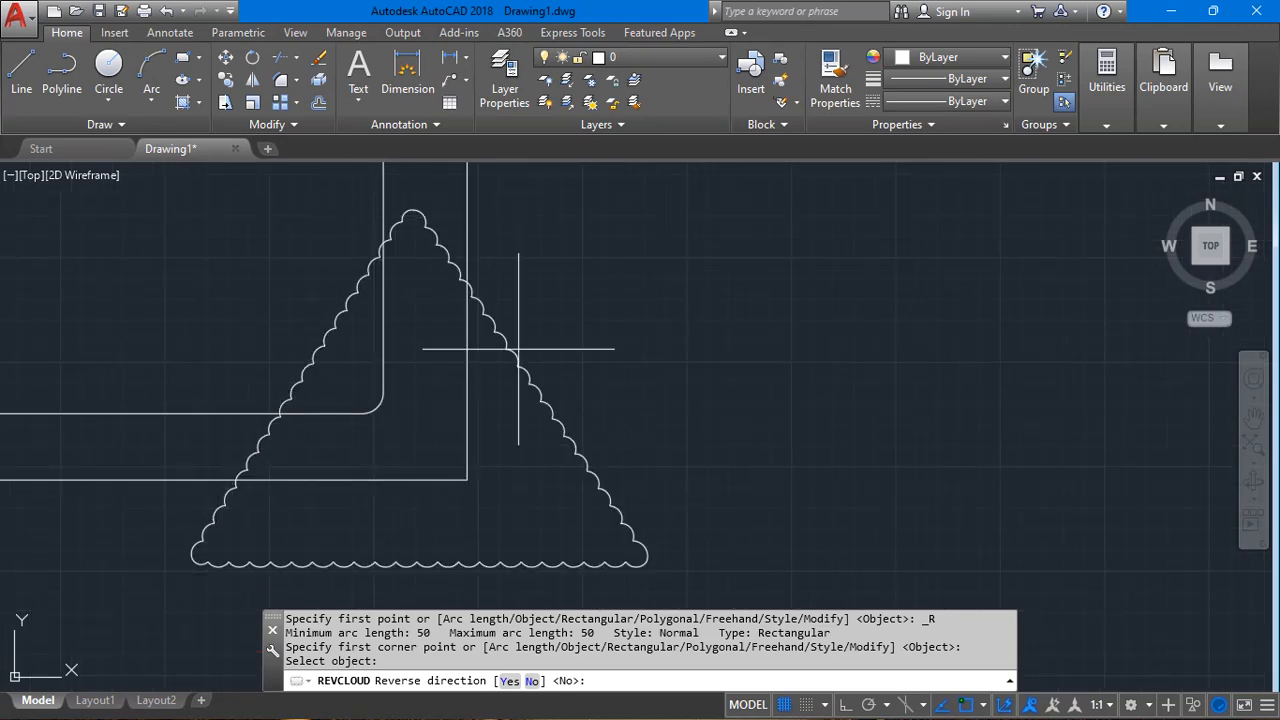
{"action": "scroll", "coordinate": [622, 514], "scroll_direction": "down", "scroll_amount": 5}
{"action": "key", "text": "Return"}
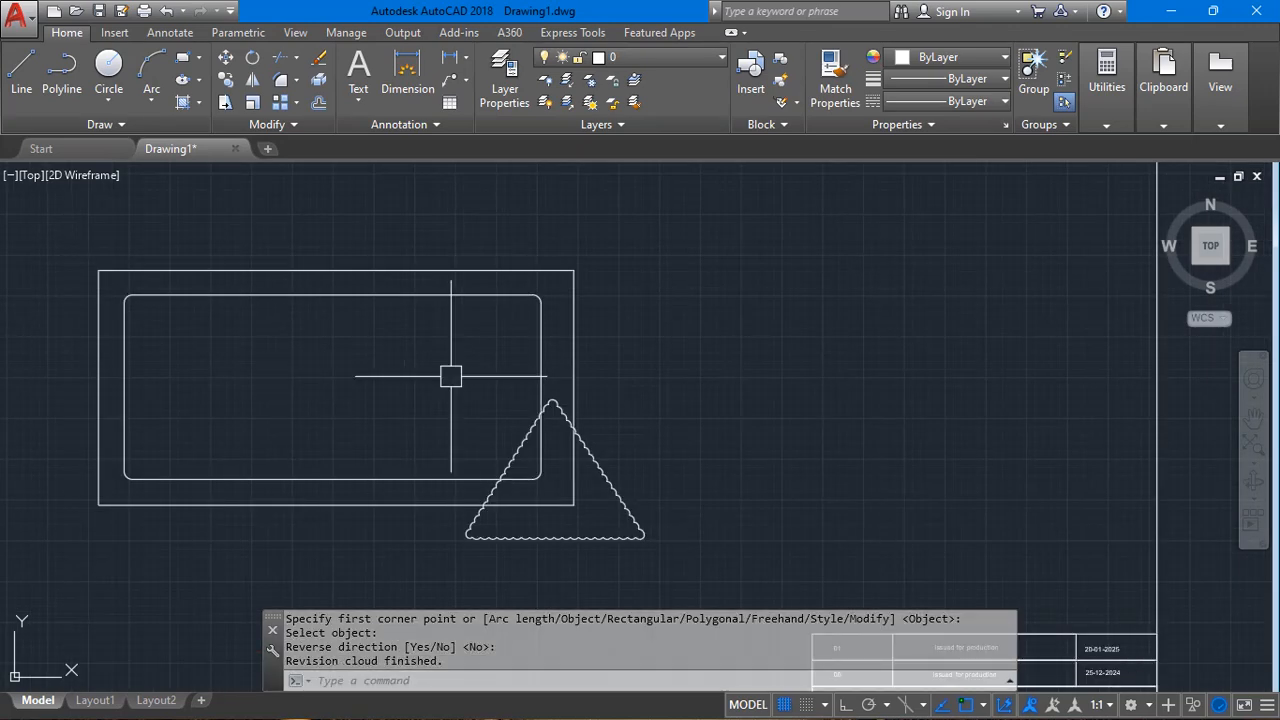
Try to convert the outer rectangle into a revision cloud with the Object option.
{"action": "key", "text": "Return"}
{"action": "key", "text": "Return"}
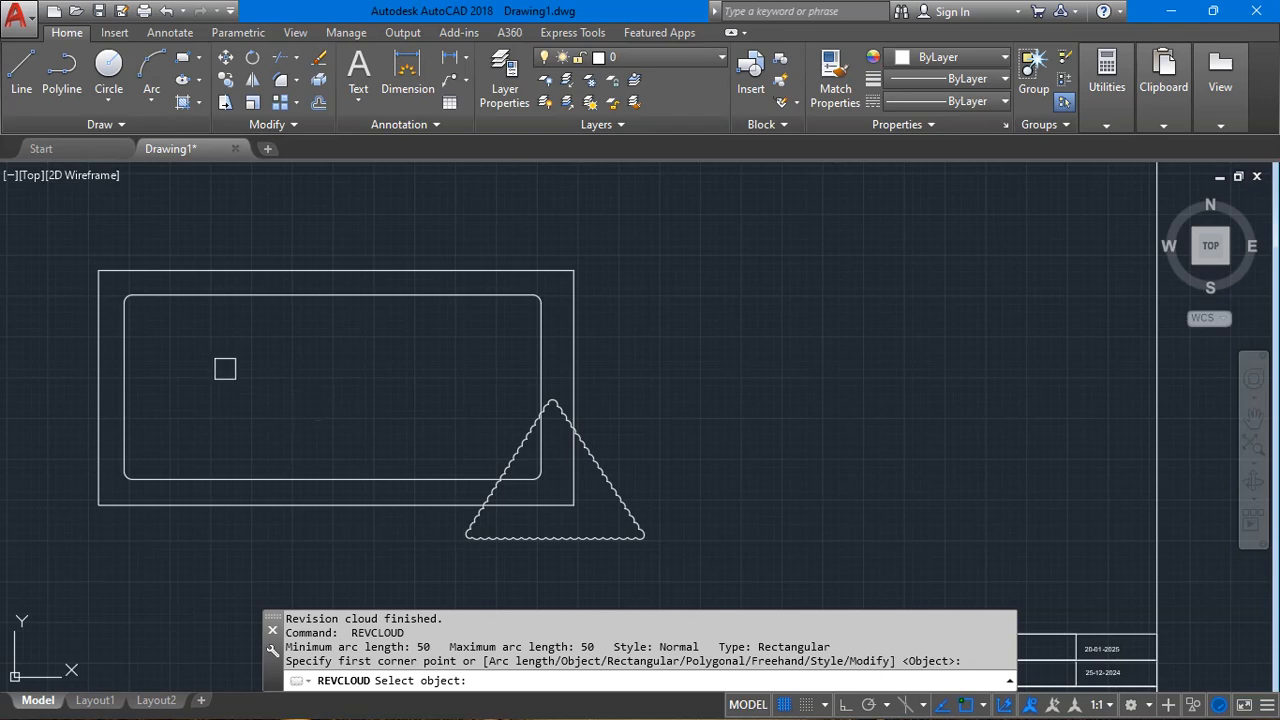
{"action": "left_click", "coordinate": [240, 270]}
{"action": "key", "text": "ctrl+z"}
{"action": "key", "text": "Escape"}
{"action": "scroll", "coordinate": [463, 495], "scroll_direction": "up", "scroll_amount": 4}
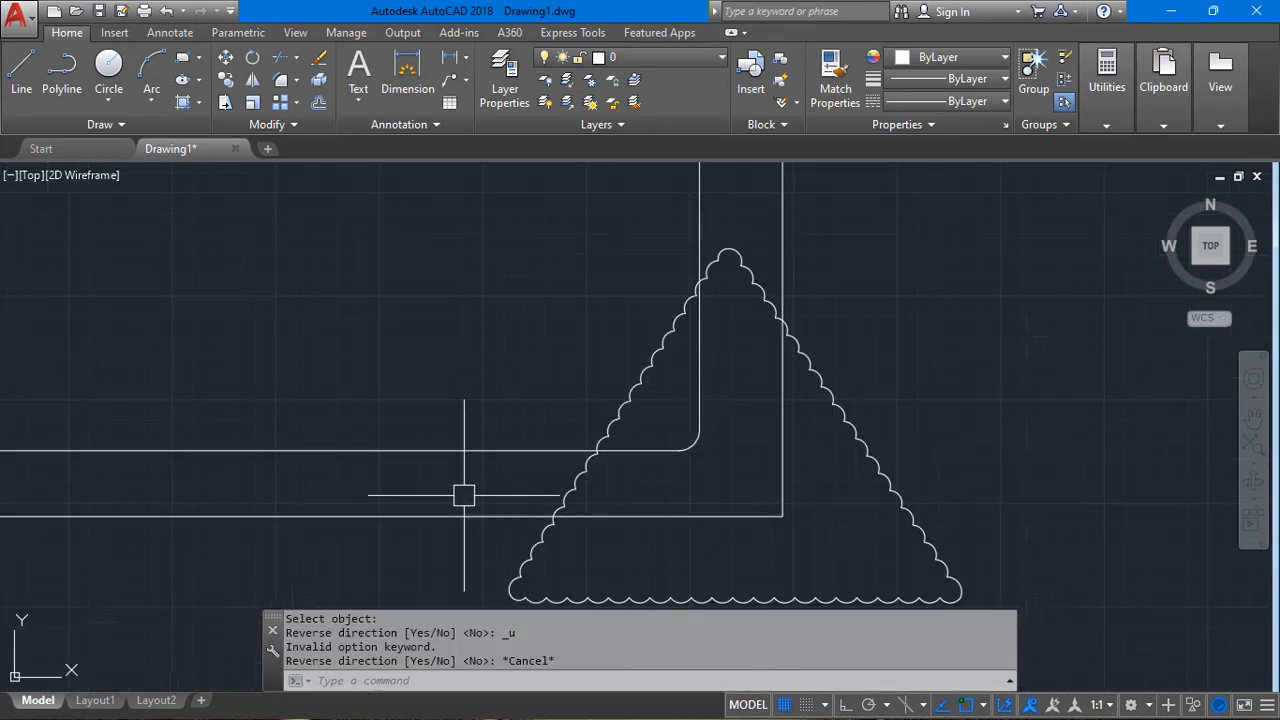
{"action": "middle_click_drag", "start_coordinate": [766, 519], "coordinate": [510, 465]}
{"action": "left_click", "coordinate": [590, 364]}
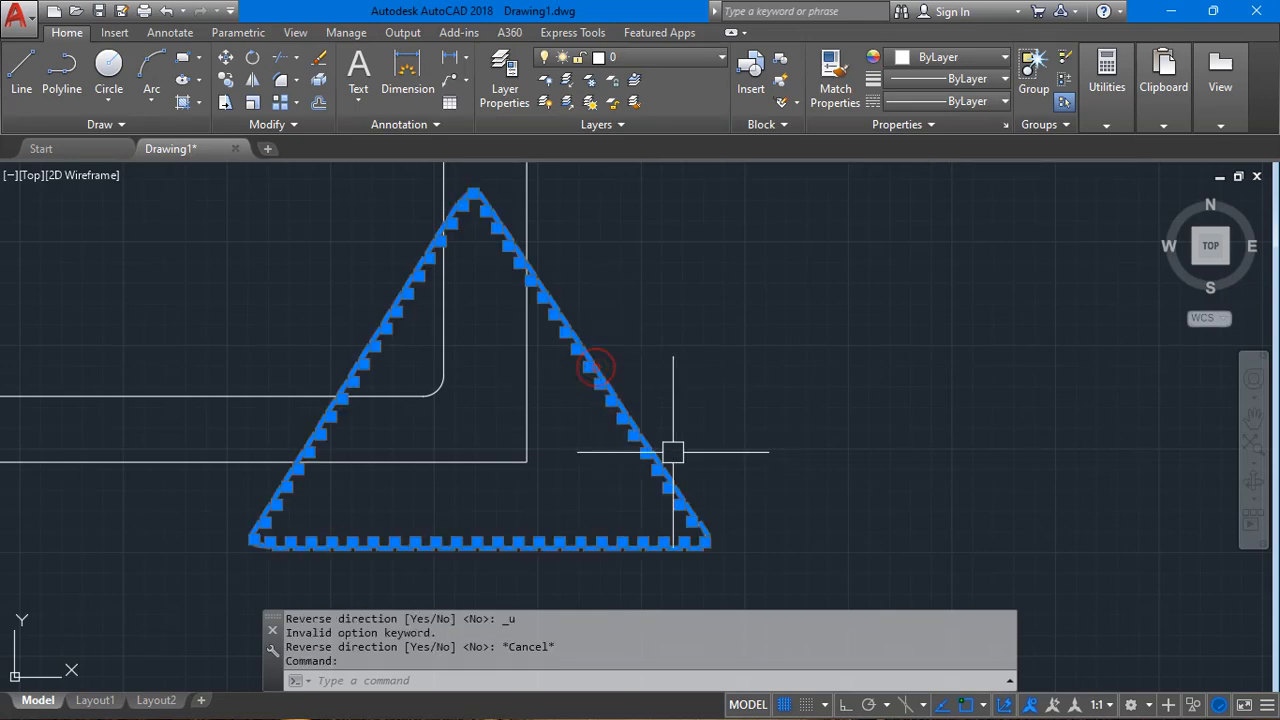
{"action": "key", "text": "Escape"}
{"action": "left_click", "coordinate": [100, 127]}
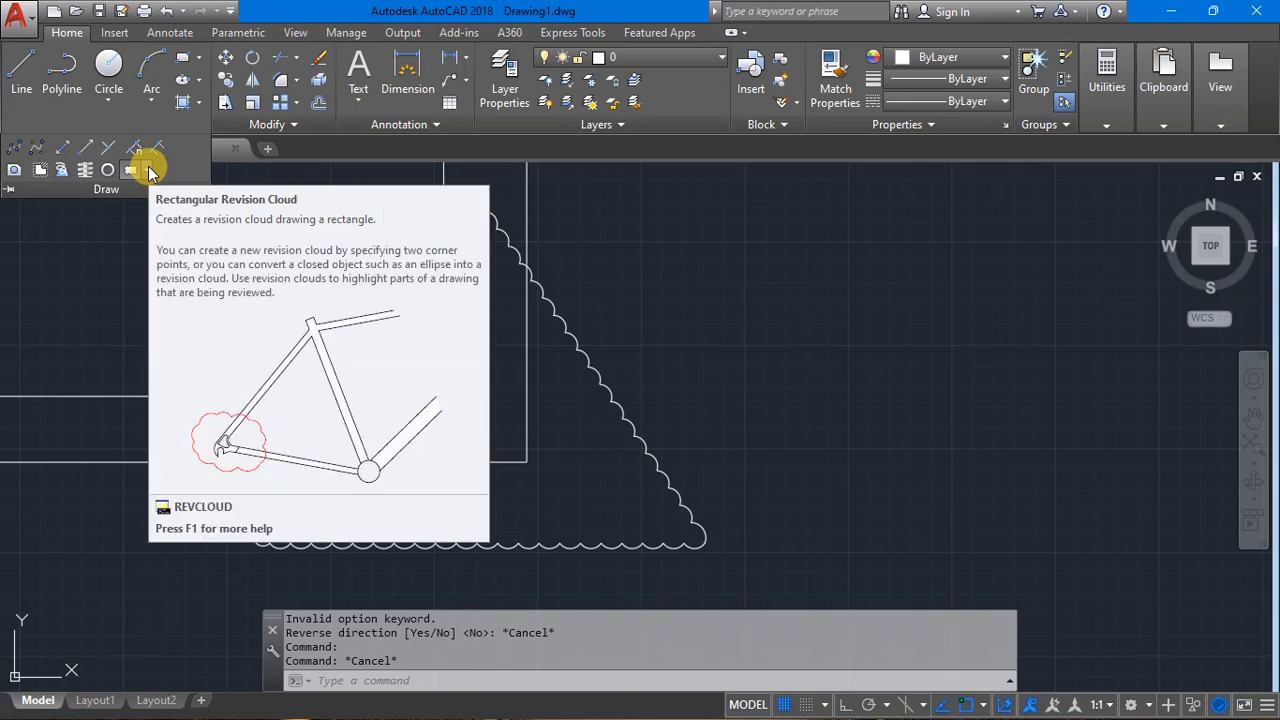
{"action": "left_click", "coordinate": [147, 171]}
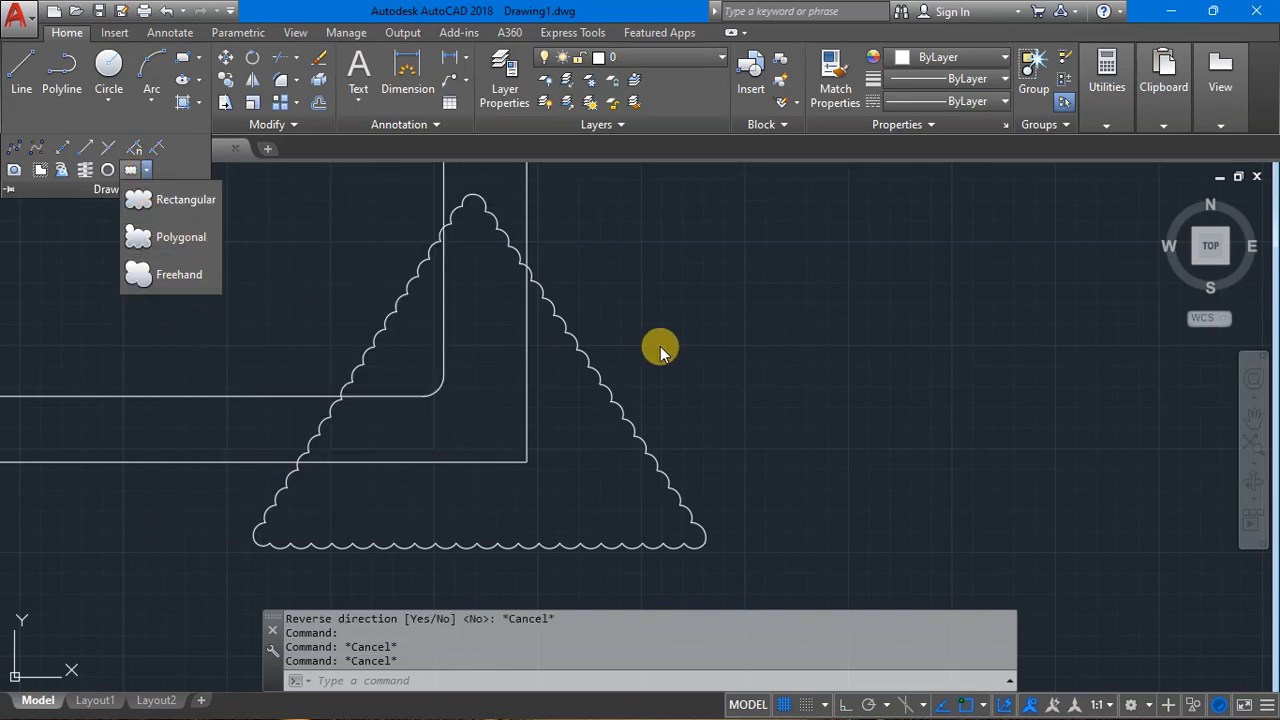
{"action": "key", "text": "Escape"}
Erase the triangular revision cloud over the lower-right corner of the nested rectangles.
{"action": "scroll", "coordinate": [543, 437], "scroll_direction": "down", "scroll_amount": 4}
{"action": "scroll", "coordinate": [525, 425], "scroll_direction": "up", "scroll_amount": 2}
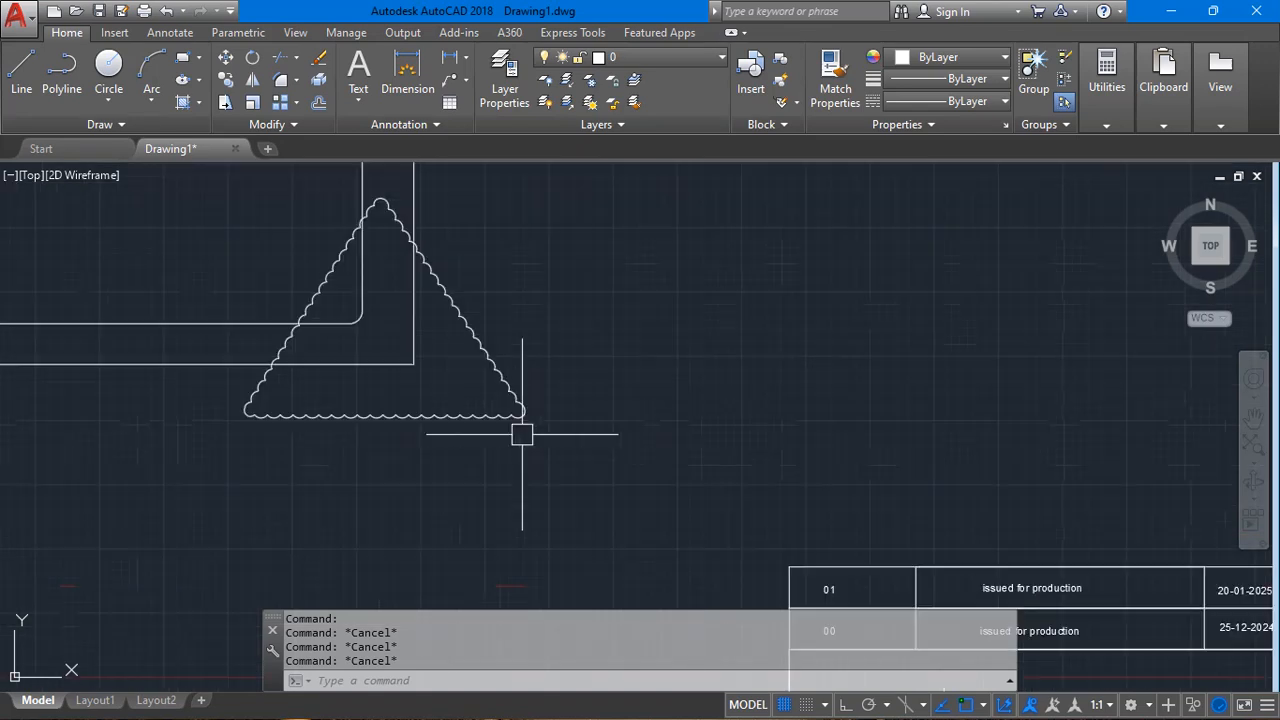
{"action": "left_click", "coordinate": [557, 435]}
{"action": "left_click", "coordinate": [491, 463]}
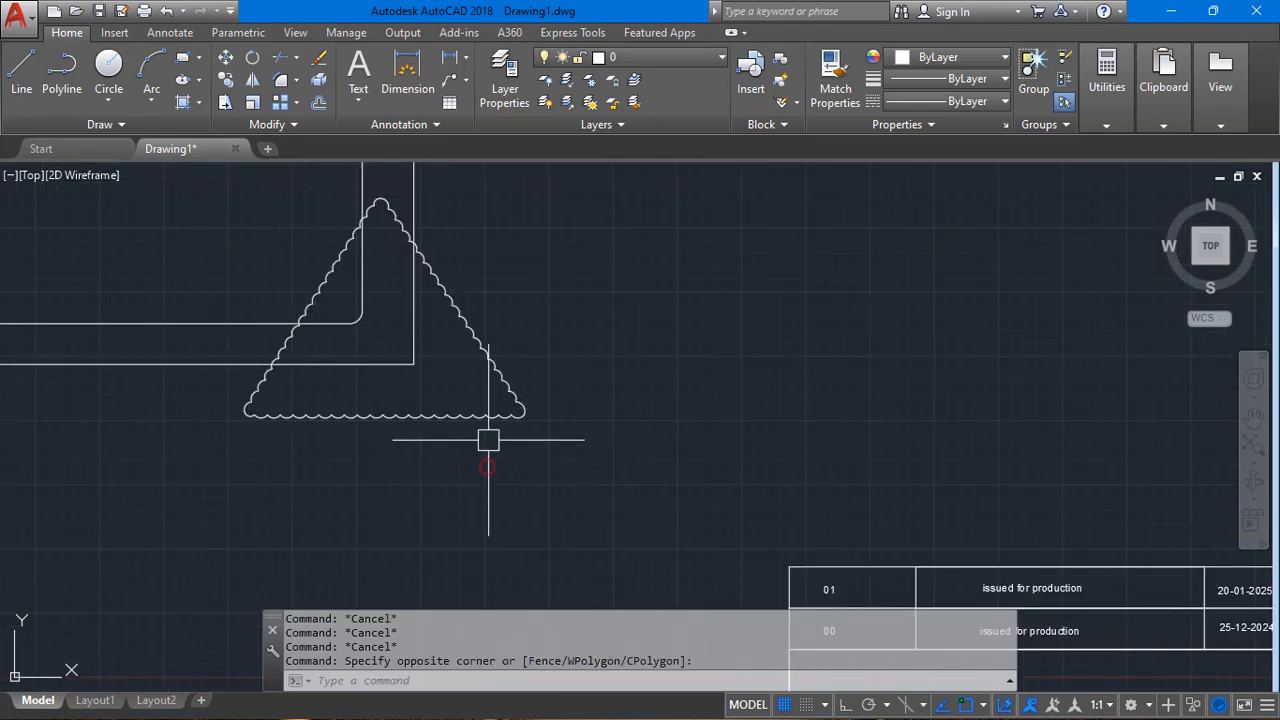
{"action": "left_click", "coordinate": [488, 466]}
{"action": "left_click", "coordinate": [453, 382]}
{"action": "key", "text": "Delete"}
Draw a rectangular revision cloud enclosing the lower-right corner of the nested rectangles.
{"action": "scroll", "coordinate": [363, 400], "scroll_direction": "up", "scroll_amount": 4}
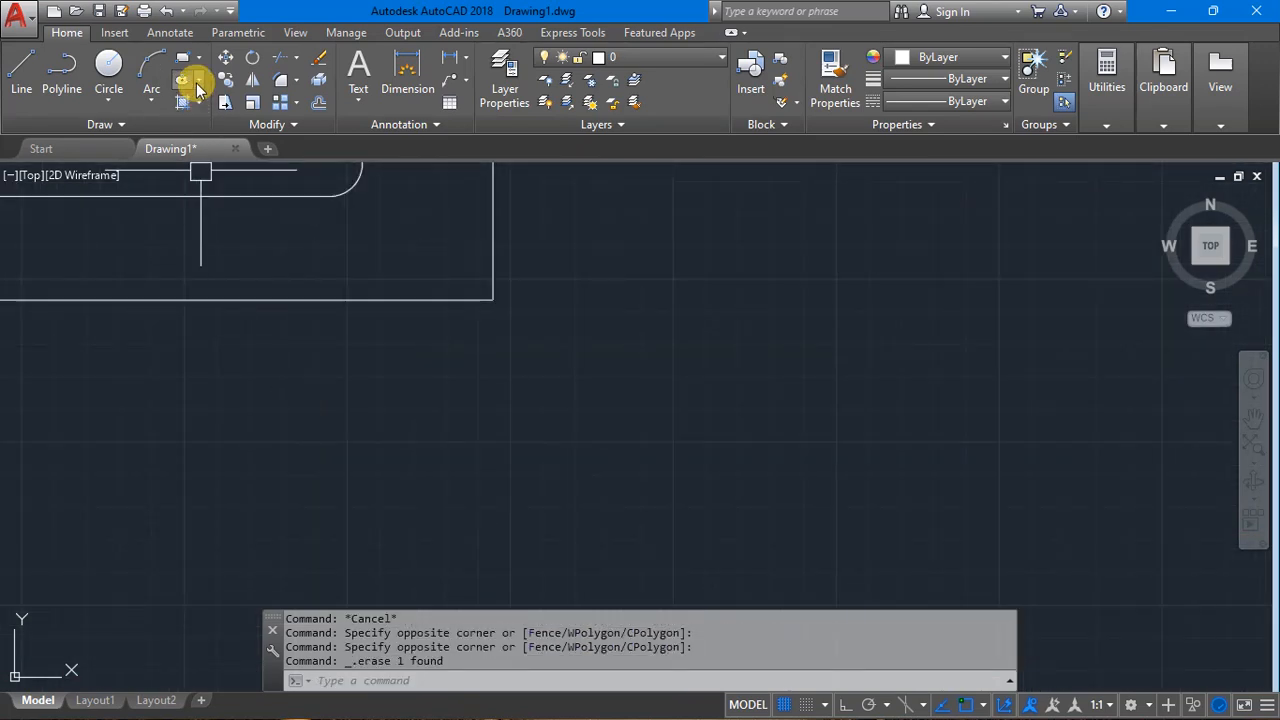
{"action": "left_click", "coordinate": [110, 124]}
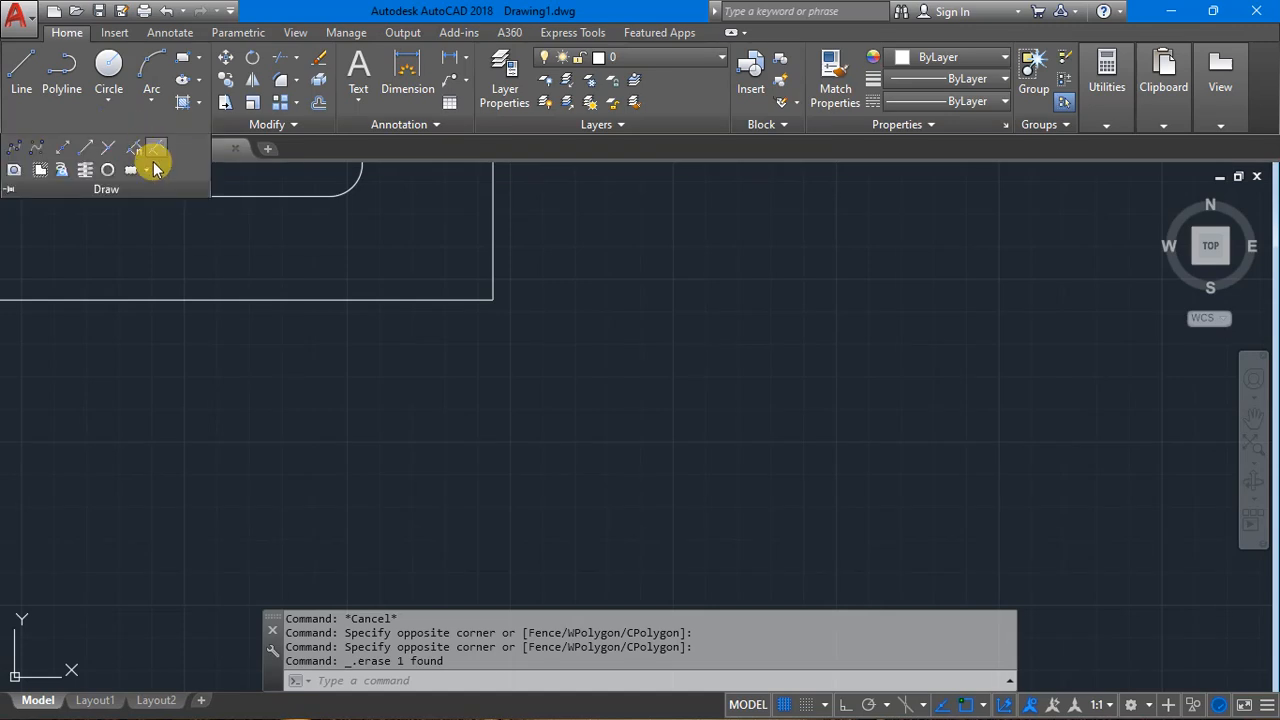
{"action": "left_click", "coordinate": [148, 163]}
{"action": "left_click", "coordinate": [160, 199]}
{"action": "middle_click_drag", "start_coordinate": [444, 234], "coordinate": [581, 434]}
{"action": "scroll", "coordinate": [581, 434], "scroll_direction": "down", "scroll_amount": 2}
{"action": "left_click", "coordinate": [470, 360]}
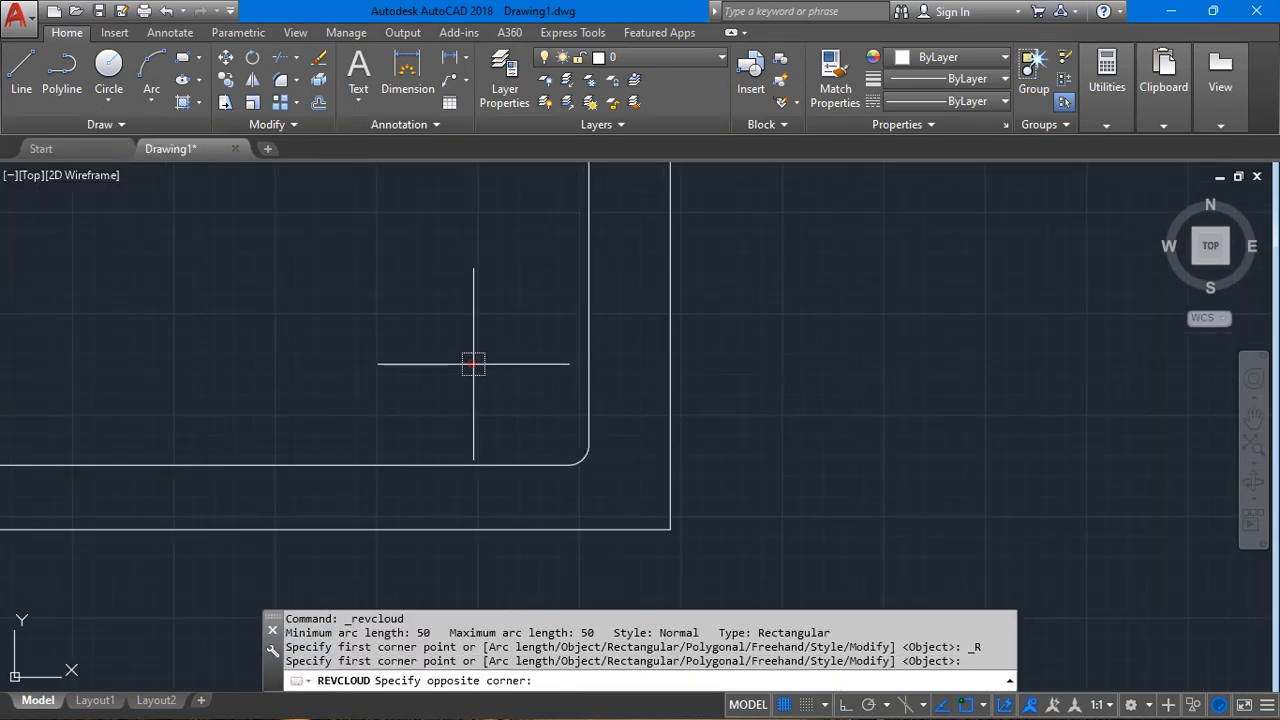
{"action": "middle_click_drag", "start_coordinate": [669, 484], "coordinate": [561, 376]}
{"action": "left_click", "coordinate": [645, 474]}
{"action": "key", "text": "Escape"}
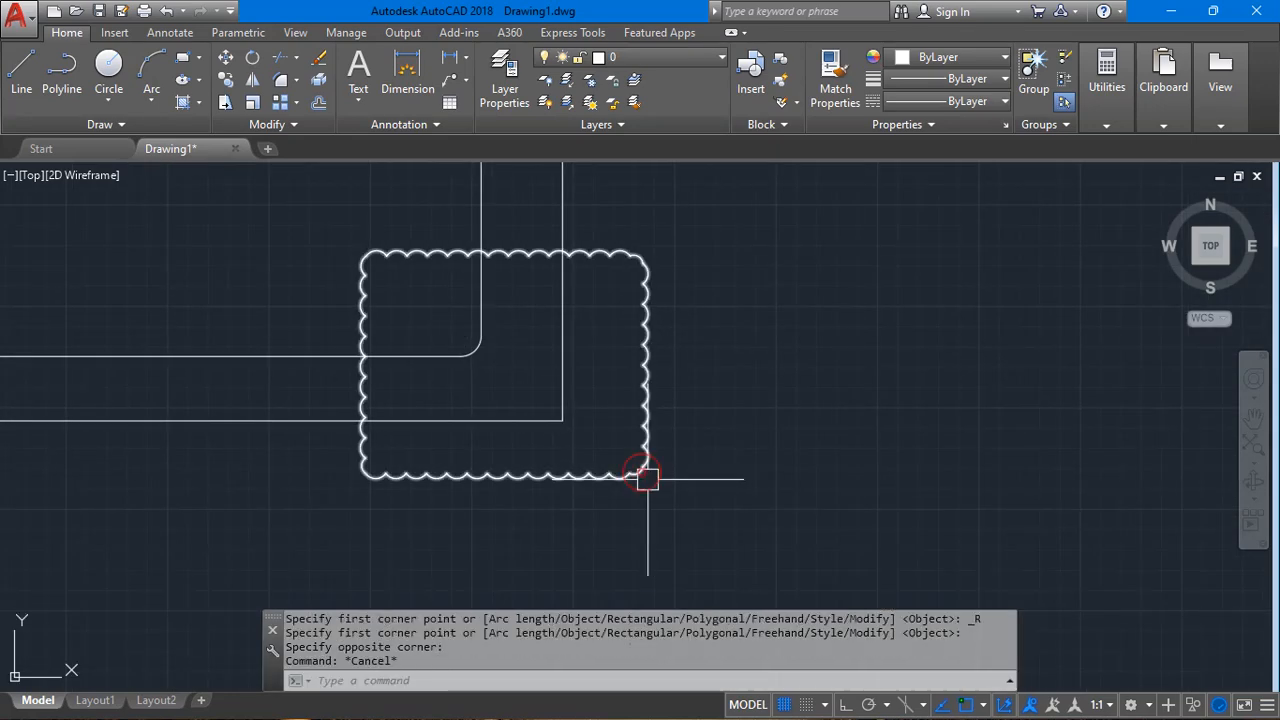
Select the rectangular revision cloud over the lower-right corner and erase it.
{"action": "left_click", "coordinate": [647, 476]}
{"action": "scroll", "coordinate": [647, 476], "scroll_direction": "up", "scroll_amount": 4}
{"action": "key", "text": "Escape"}
{"action": "scroll", "coordinate": [634, 480], "scroll_direction": "down", "scroll_amount": 3}
{"action": "key", "text": "Escape"}
{"action": "left_click", "coordinate": [598, 482]}
{"action": "scroll", "coordinate": [570, 495], "scroll_direction": "down", "scroll_amount": 4}
{"action": "scroll", "coordinate": [470, 457], "scroll_direction": "up", "scroll_amount": 4}
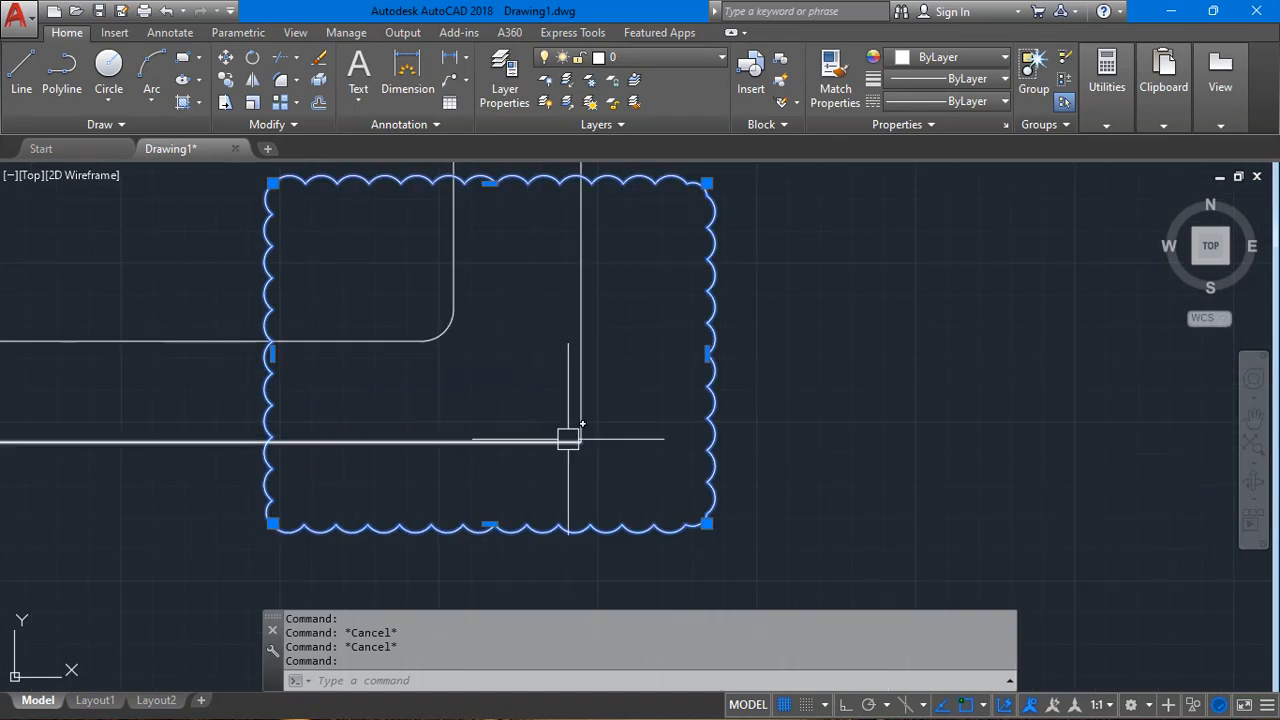
{"action": "key", "text": "Delete"}
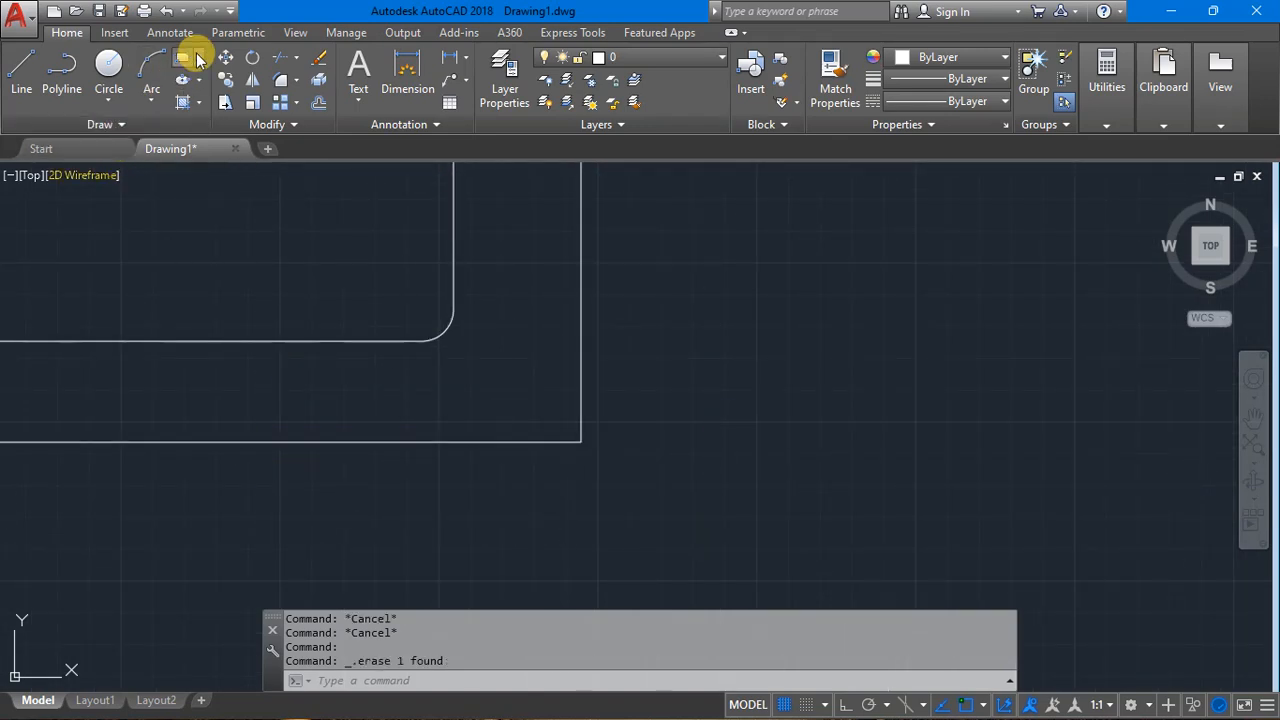
Draw a plain rectangle over the lower-right corner of the nested rectangles.
{"action": "left_click", "coordinate": [184, 57]}
{"action": "left_click", "coordinate": [351, 253]}
{"action": "left_click", "coordinate": [682, 532]}
Convert the new rectangle over the corner into a revision cloud with the Object option.
{"action": "left_click", "coordinate": [700, 482]}
{"action": "left_click", "coordinate": [351, 449]}
{"action": "left_click", "coordinate": [133, 122]}
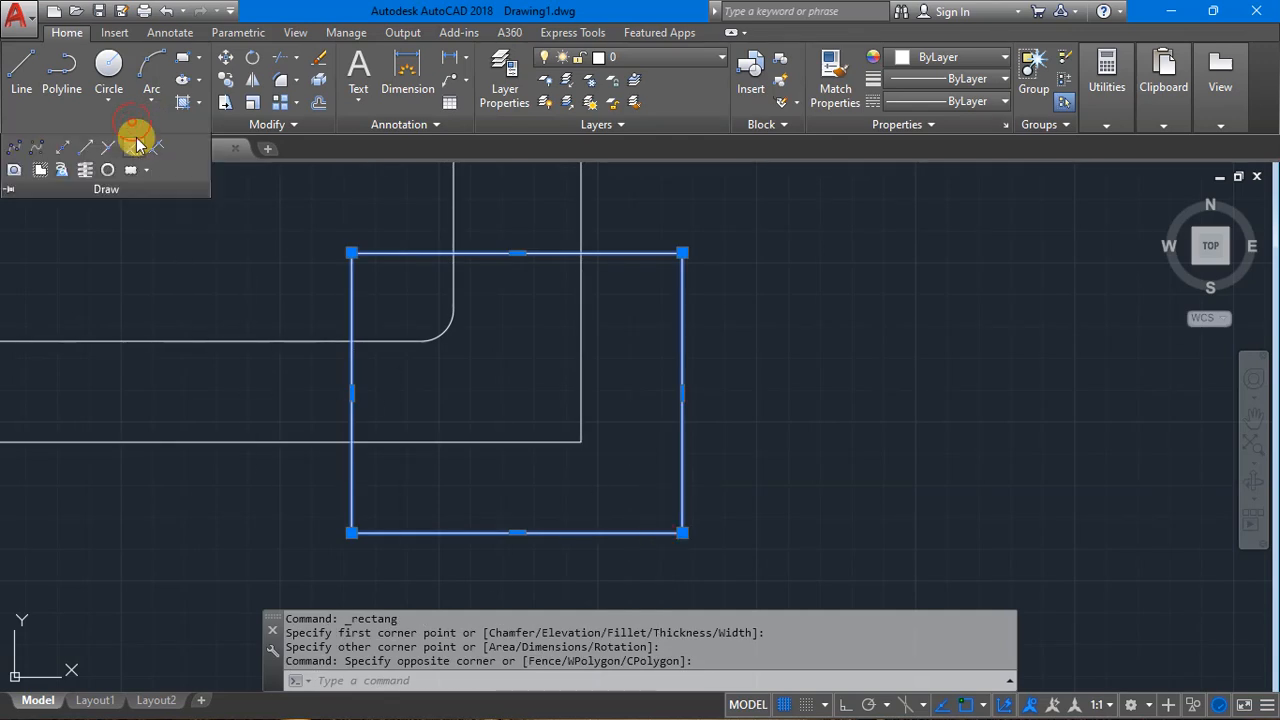
{"action": "left_click", "coordinate": [136, 170]}
{"action": "key", "text": "Return"}
{"action": "left_click", "coordinate": [458, 535]}
{"action": "key", "text": "Escape"}
{"action": "left_click", "coordinate": [646, 532]}
{"action": "key", "text": "Return"}
{"action": "key", "text": "Return"}
{"action": "left_click", "coordinate": [645, 532]}
{"action": "key", "text": "Return"}
Stretch the revision cloud's lower-right corner grip outward, down and to the right.
{"action": "left_click", "coordinate": [687, 531]}
{"action": "scroll", "coordinate": [677, 528], "scroll_direction": "up", "scroll_amount": 2}
{"action": "left_click", "coordinate": [678, 532]}
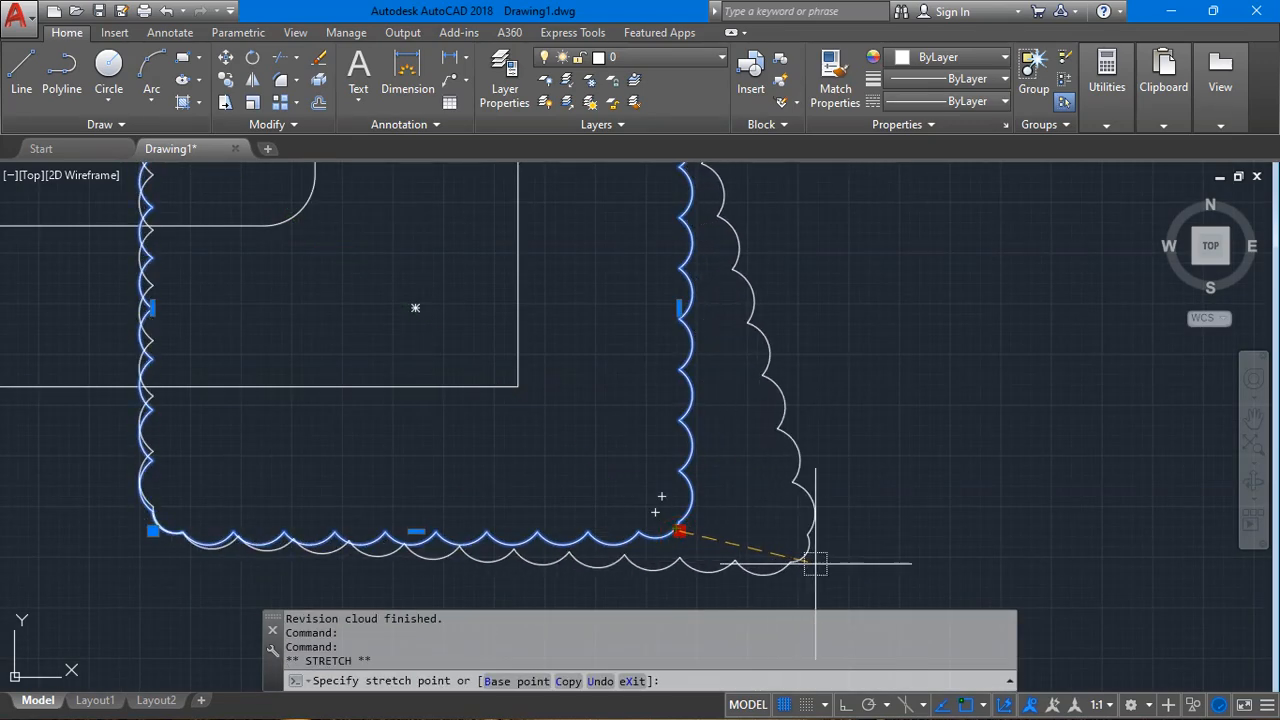
{"action": "scroll", "coordinate": [634, 514], "scroll_direction": "down", "scroll_amount": 5}
{"action": "scroll", "coordinate": [676, 517], "scroll_direction": "up", "scroll_amount": 5}
{"action": "left_click", "coordinate": [604, 507]}
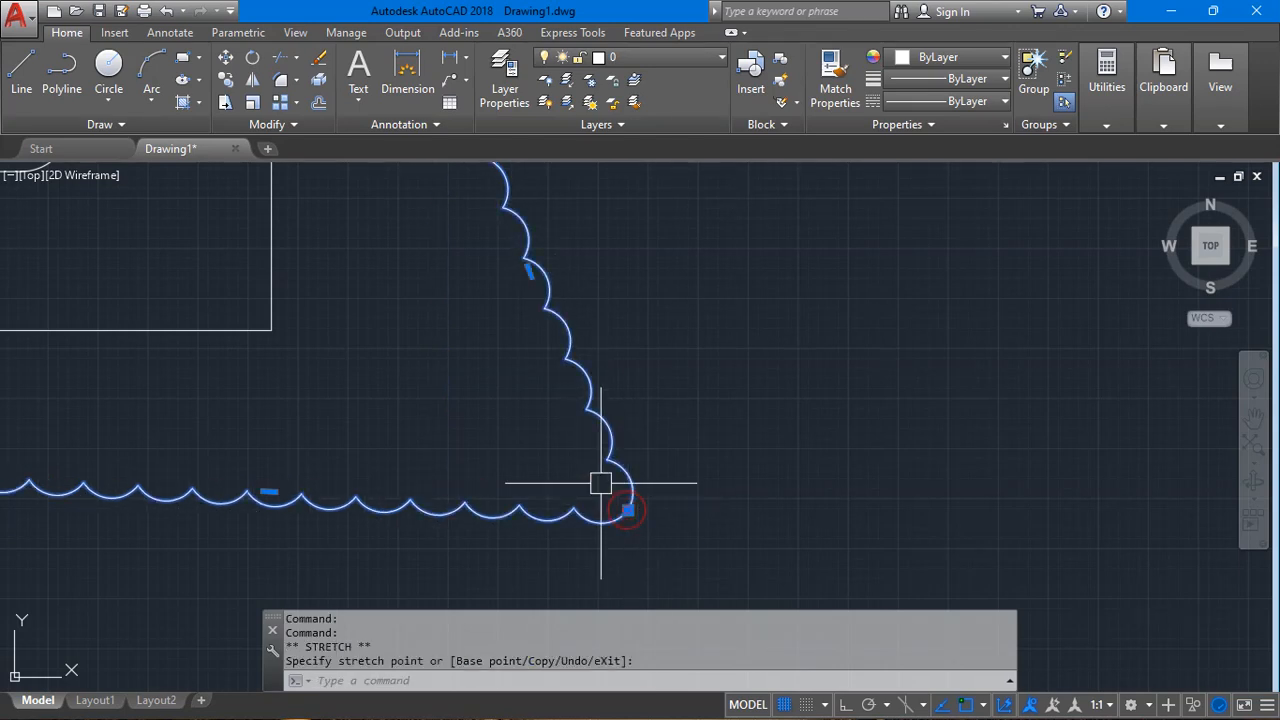
Explode the stretched revision cloud and pull the endpoint of the arc near its lower-right corner outward.
{"action": "key", "text": "Escape"}
{"action": "type", "text": "x"}
{"action": "key", "text": "Return"}
{"action": "left_click", "coordinate": [617, 459]}
{"action": "left_click", "coordinate": [607, 459]}
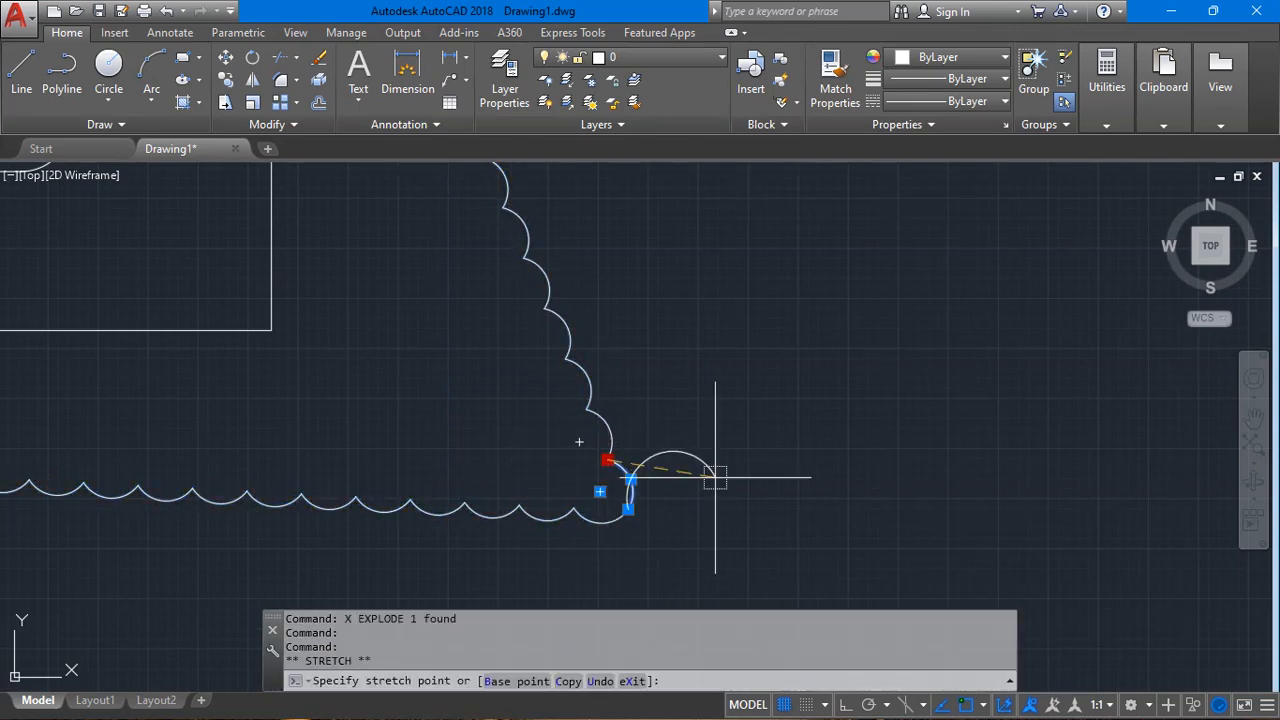
{"action": "left_click", "coordinate": [720, 492]}
{"action": "left_click", "coordinate": [607, 456]}
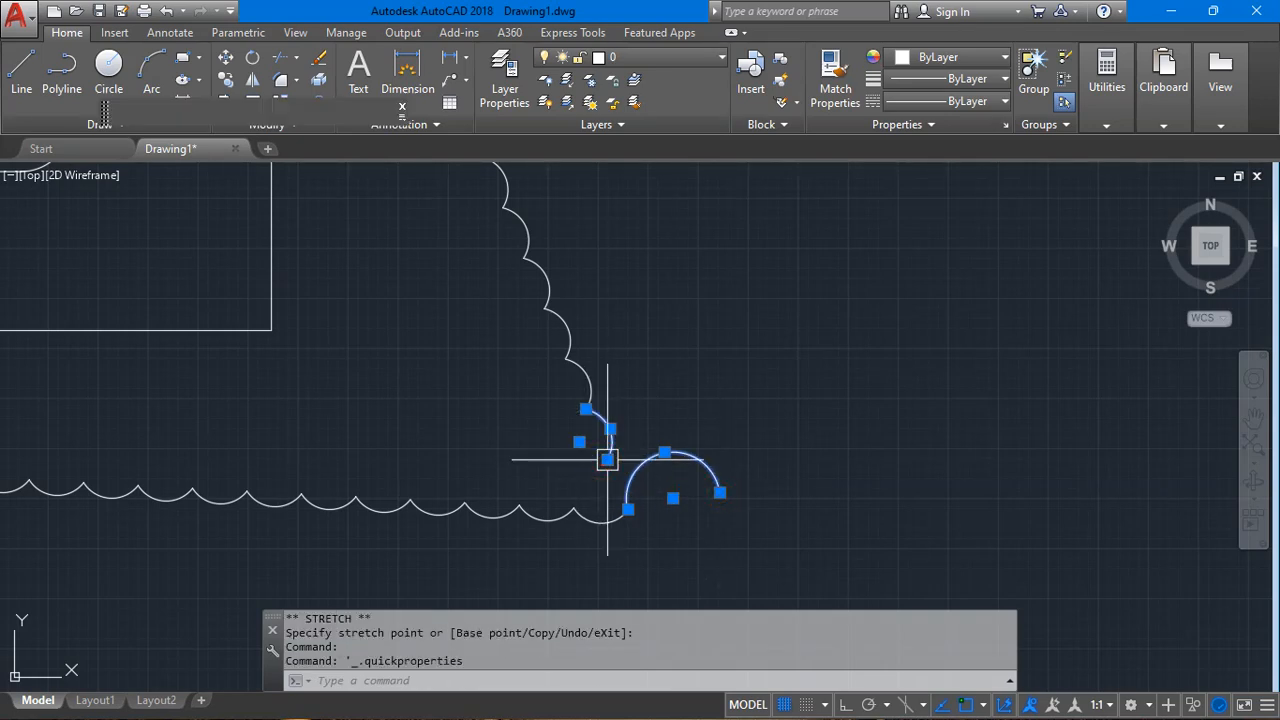
{"action": "key", "text": "Escape"}
{"action": "key", "text": "Escape"}
Undo the arc edit, the explode and the corner stretch of the revision cloud.
{"action": "key", "text": "ctrl+z"}
{"action": "key", "text": "ctrl+z"}
{"action": "key", "text": "ctrl+z"}
{"action": "key", "text": "ctrl+z"}
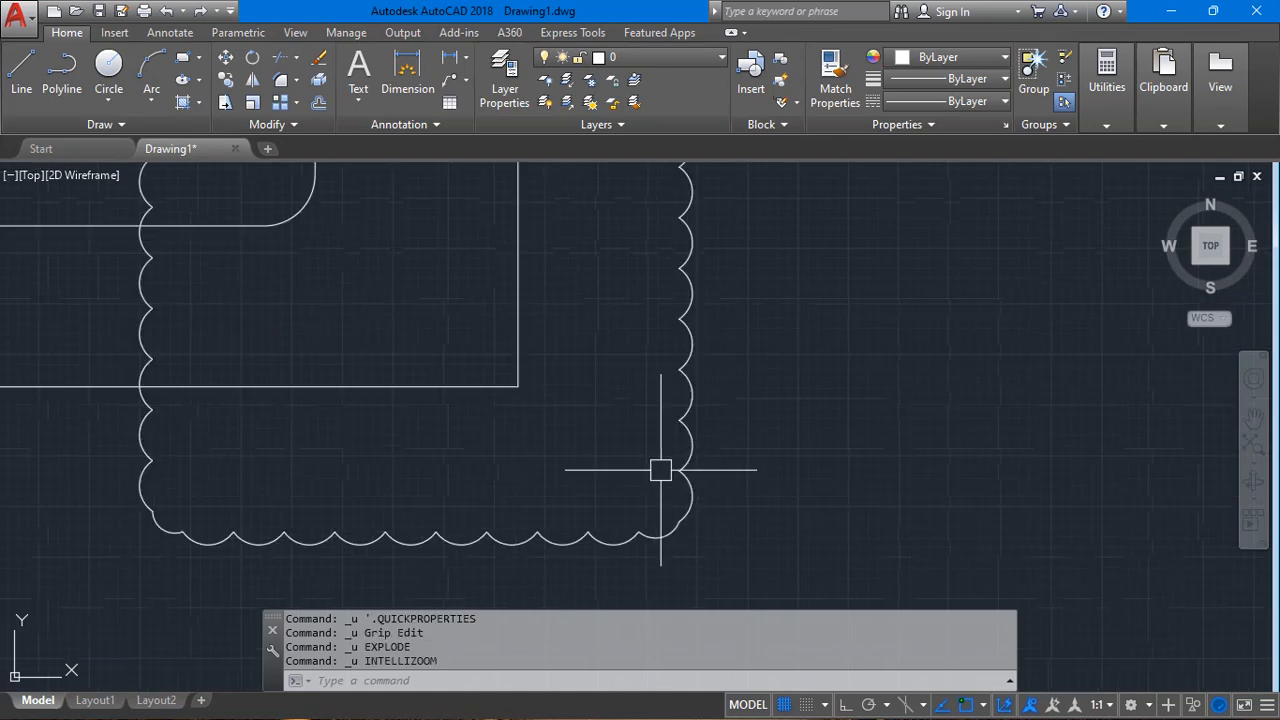
{"action": "key", "text": "Escape"}
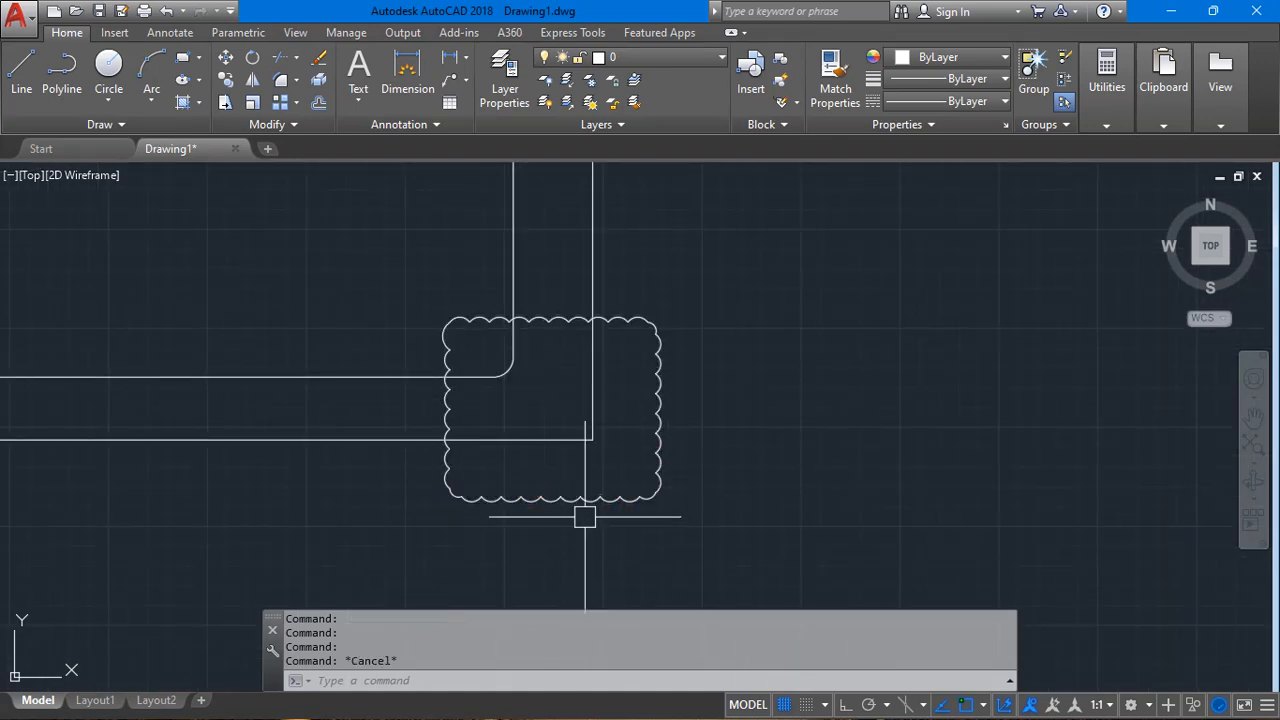
Open the revision cloud for polyline editing and reverse its vertex order twice.
{"action": "double_click", "coordinate": [584, 500]}
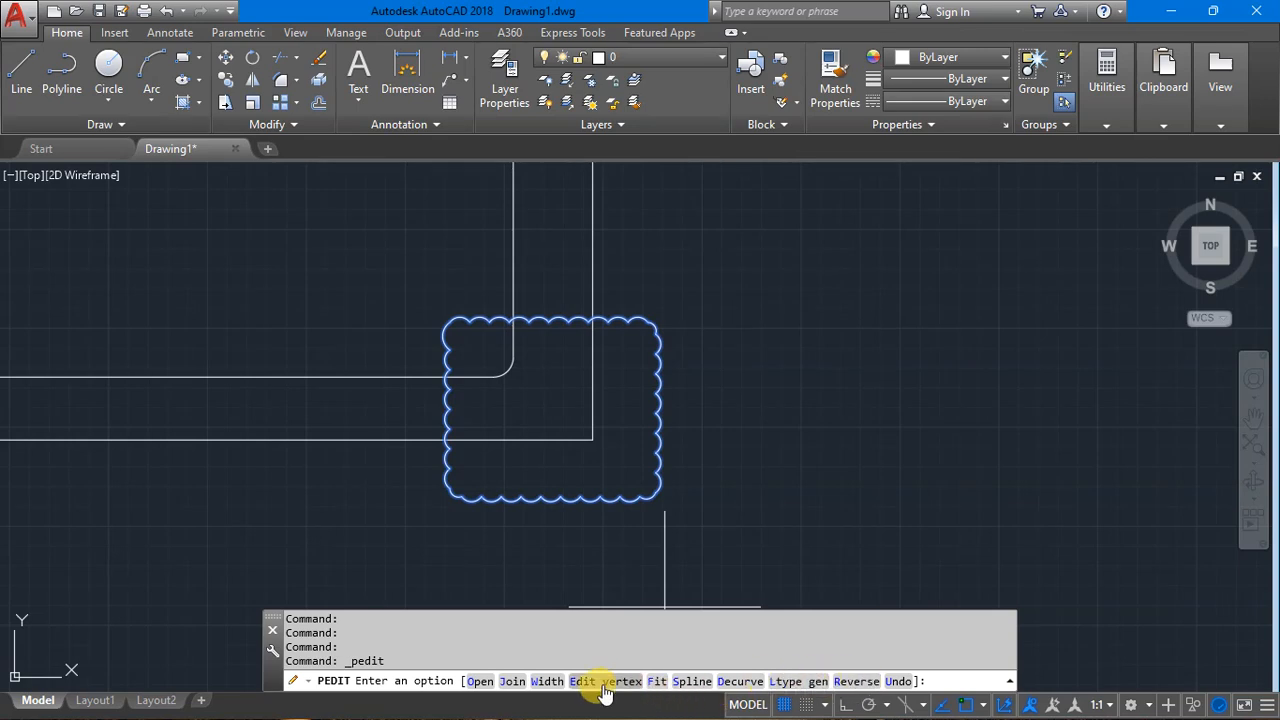
{"action": "left_click", "coordinate": [846, 680]}
{"action": "left_click", "coordinate": [852, 681]}
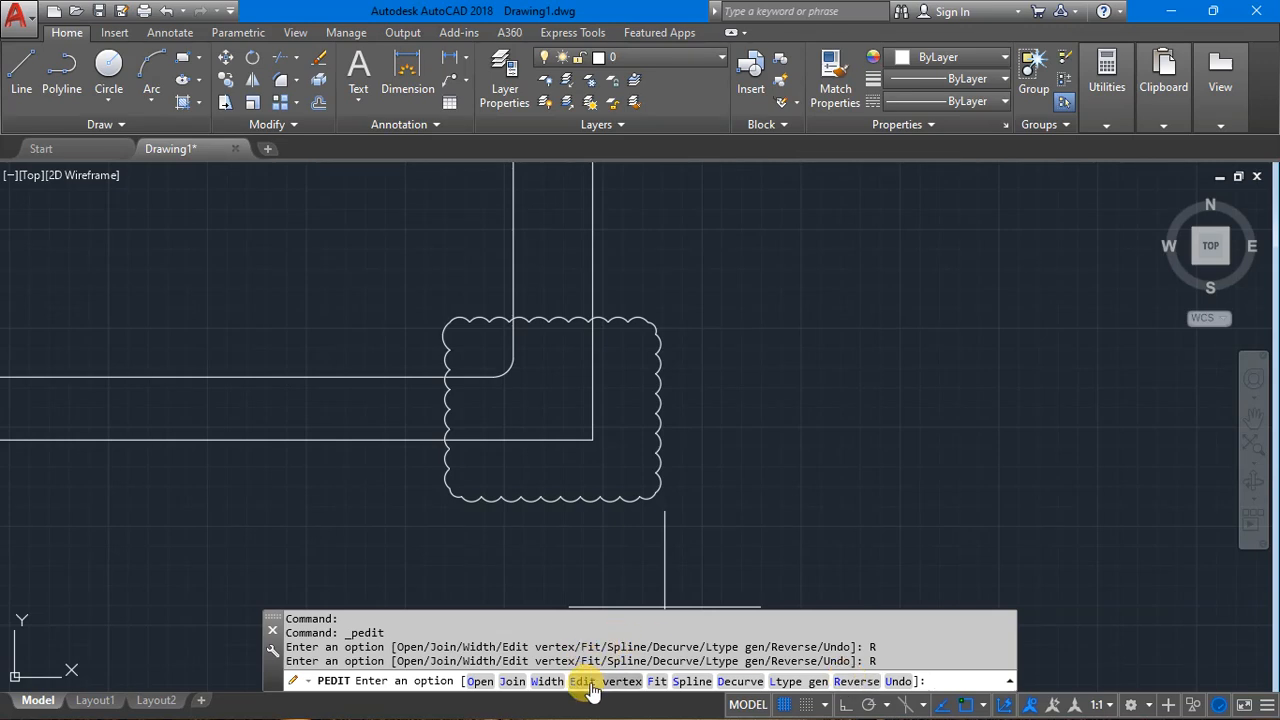
Set the width of all the revision cloud's segments to 2 and end the polyline edit.
{"action": "left_click", "coordinate": [540, 681]}
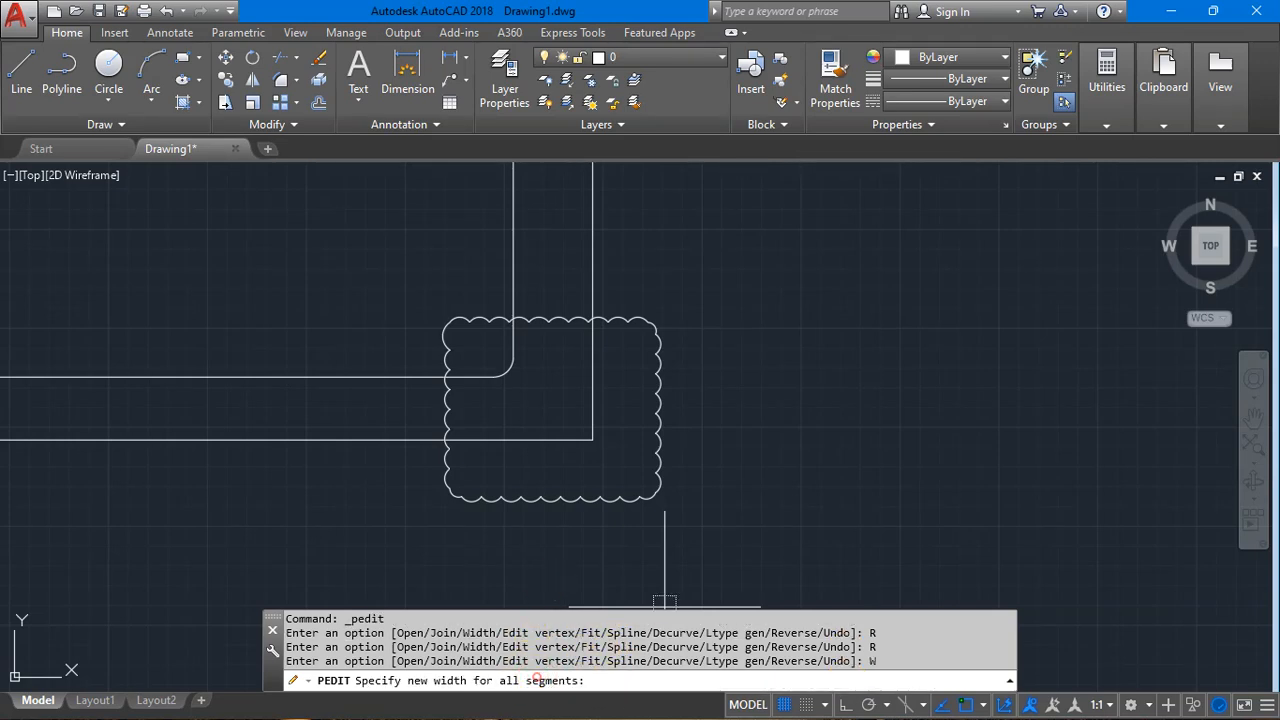
{"action": "scroll", "coordinate": [636, 470], "scroll_direction": "up", "scroll_amount": 3}
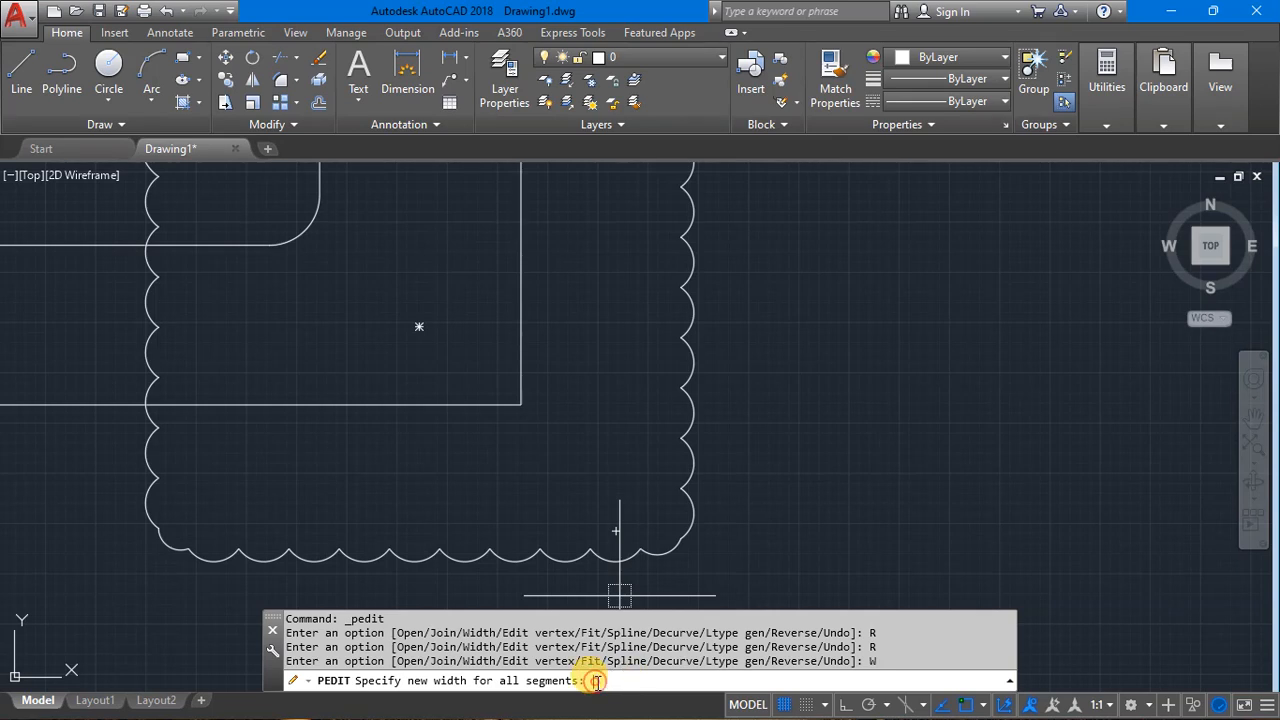
{"action": "type", "text": "2"}
{"action": "key", "text": "Return"}
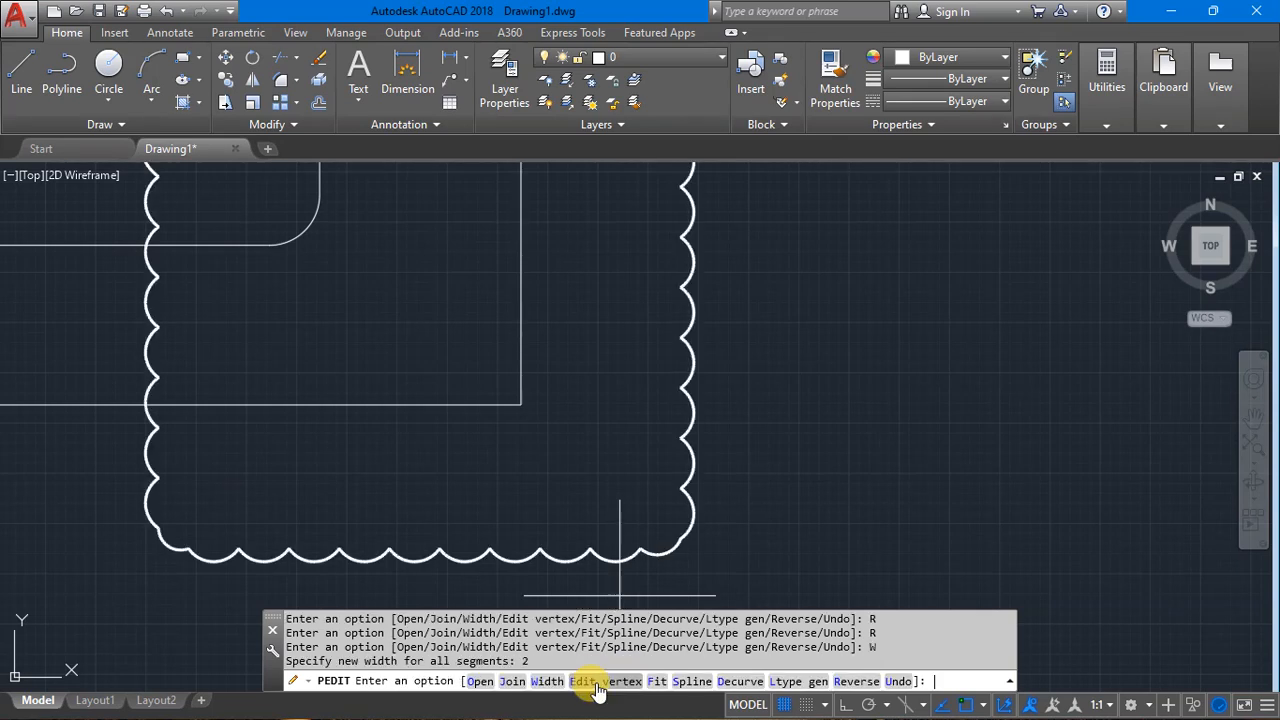
{"action": "scroll", "coordinate": [695, 483], "scroll_direction": "up", "scroll_amount": 5}
{"action": "key", "text": "Escape"}
Edit the cloud's vertices: move the marked vertex onto the lower-right corner, then onto the arc endpoint above it.
{"action": "double_click", "coordinate": [593, 488]}
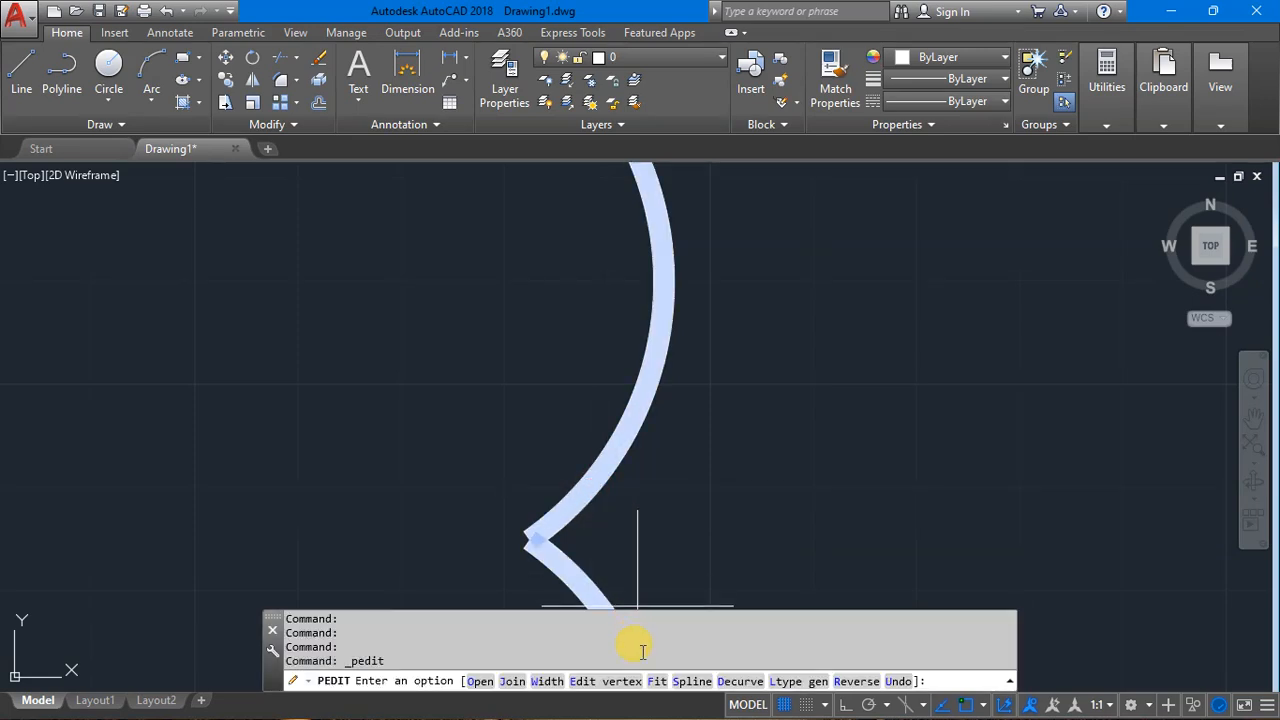
{"action": "left_click", "coordinate": [620, 681]}
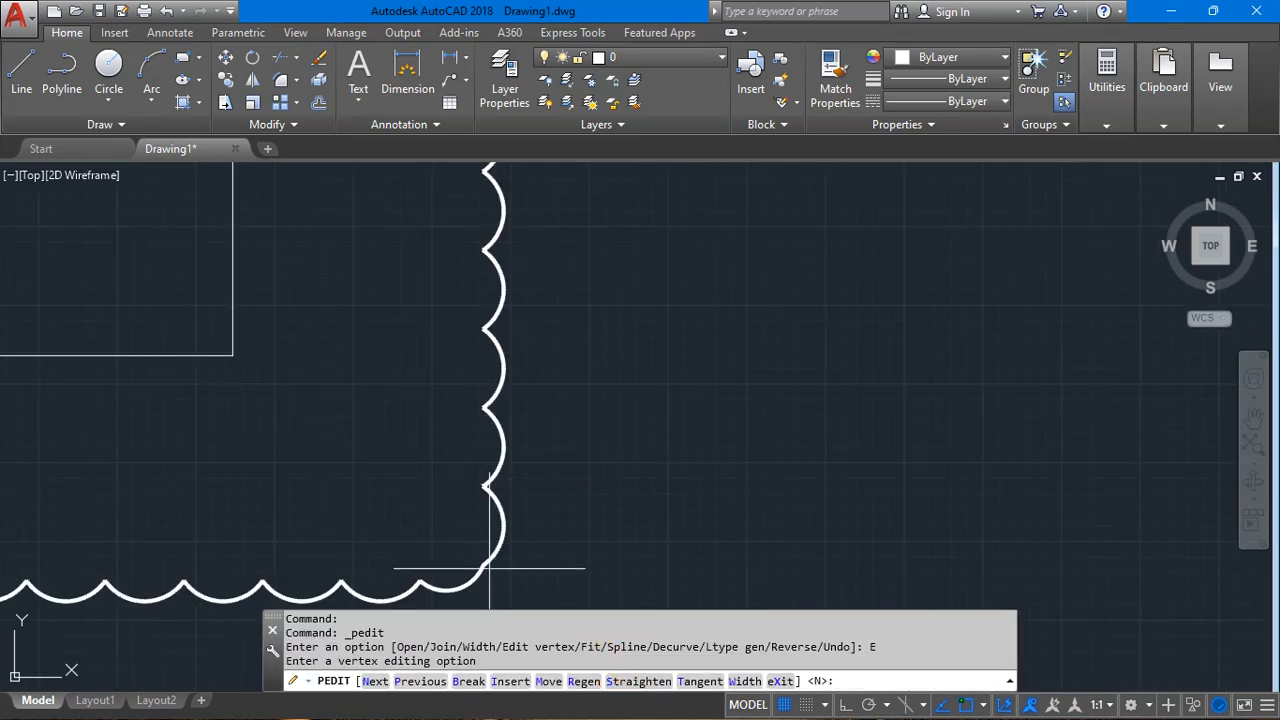
{"action": "middle_click_drag", "start_coordinate": [525, 570], "coordinate": [608, 413]}
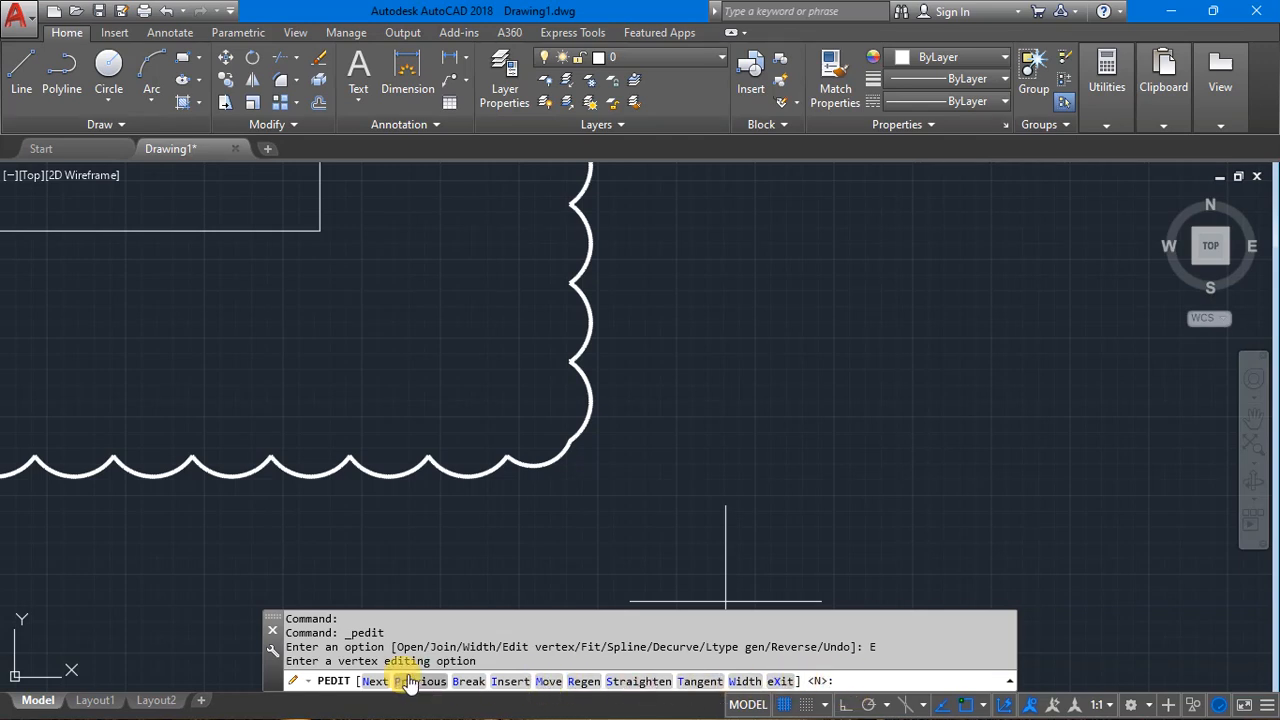
{"action": "scroll", "coordinate": [592, 539], "scroll_direction": "down", "scroll_amount": 4}
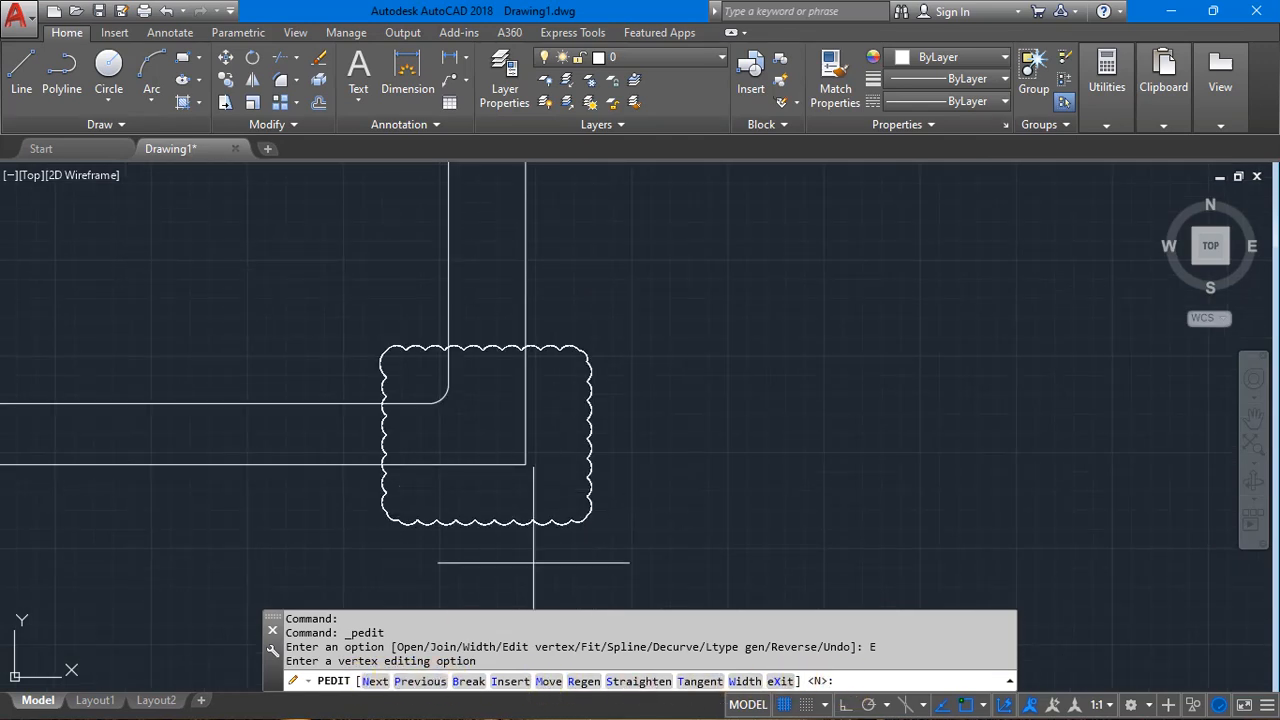
{"action": "scroll", "coordinate": [533, 563], "scroll_direction": "up", "scroll_amount": 2}
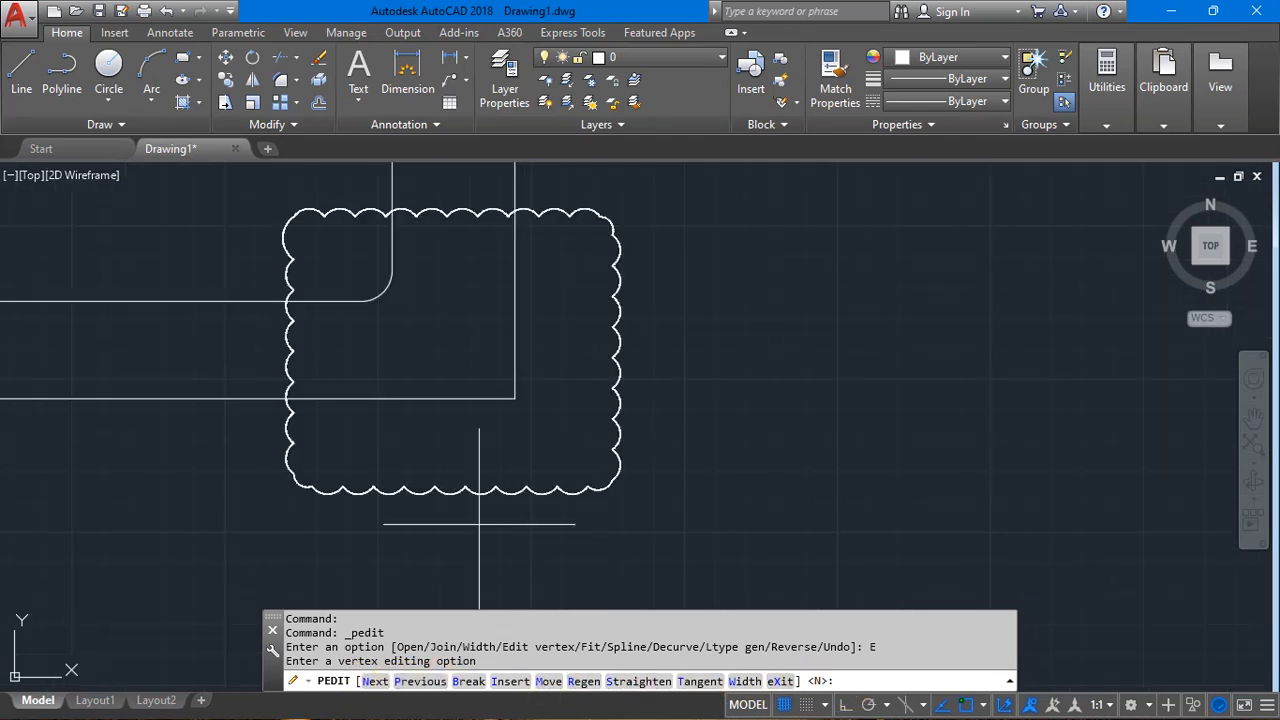
{"action": "left_click", "coordinate": [548, 681]}
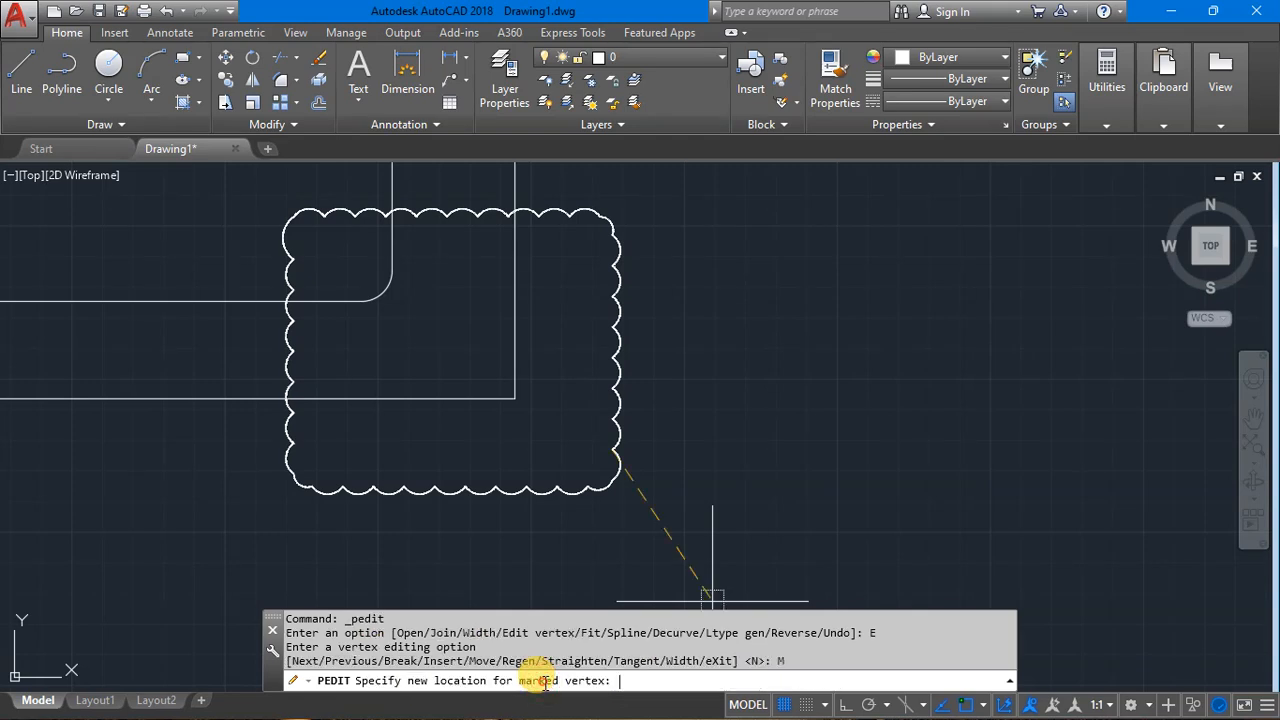
{"action": "scroll", "coordinate": [609, 474], "scroll_direction": "up", "scroll_amount": 2}
{"action": "left_click", "coordinate": [607, 480]}
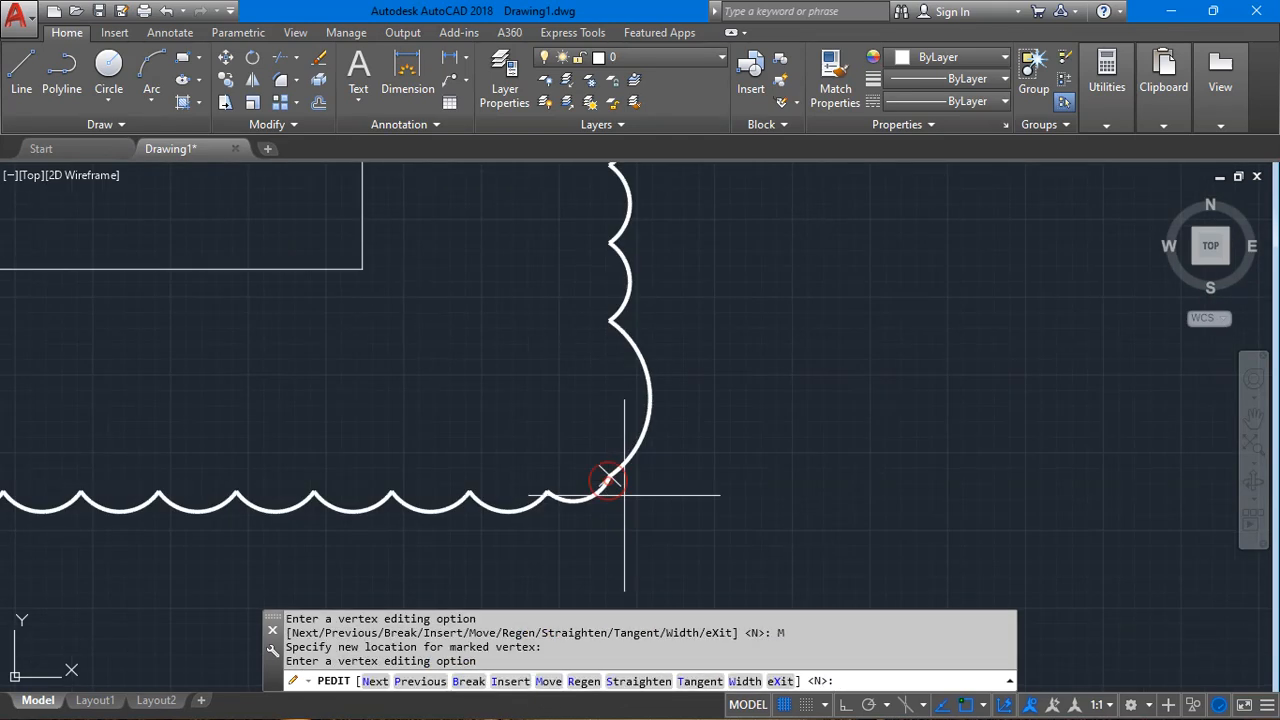
{"action": "left_click", "coordinate": [548, 681]}
{"action": "left_click", "coordinate": [609, 320]}
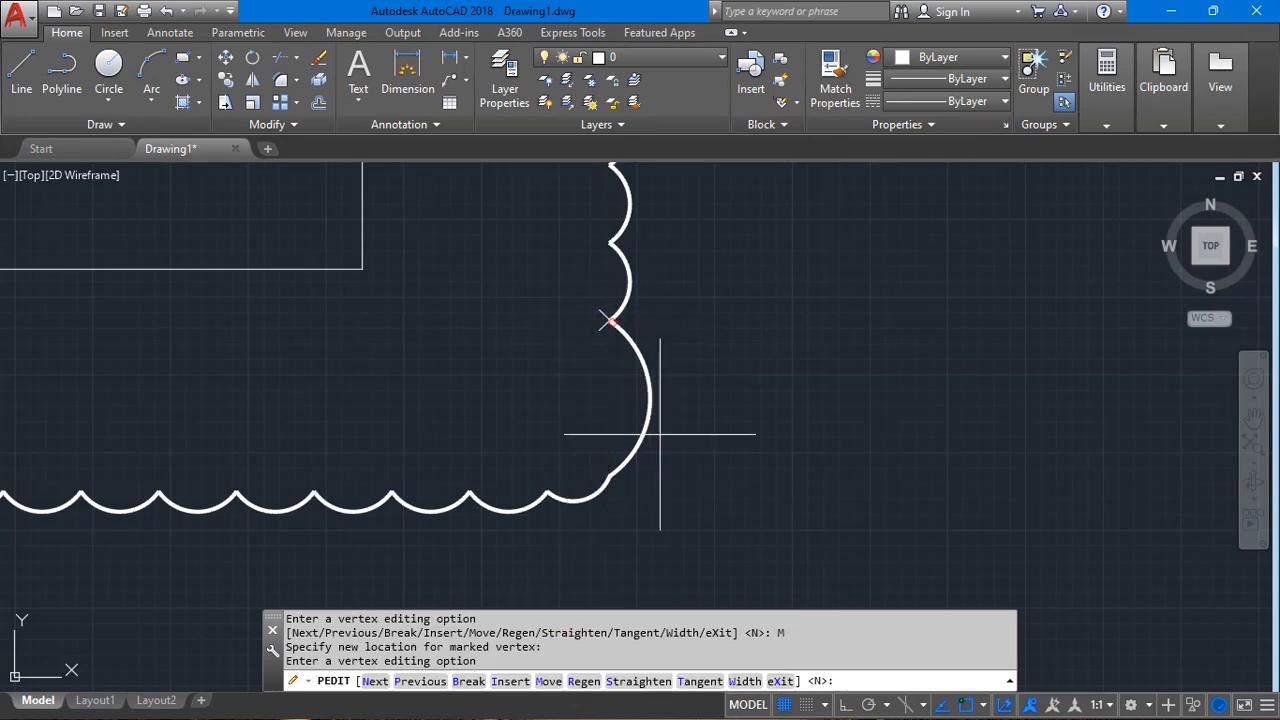
Straighten the large arc segment that runs from the marked vertex down to the cloud's lower-right corner.
{"action": "left_click", "coordinate": [626, 684]}
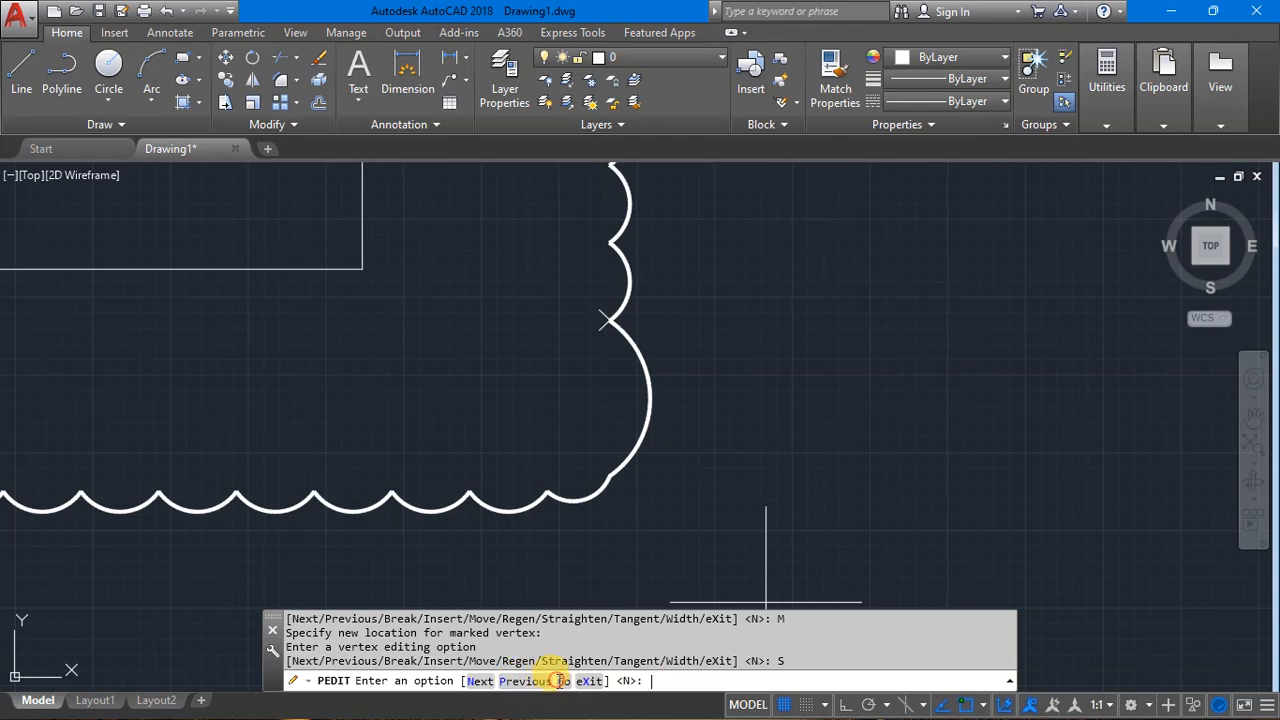
{"action": "left_click", "coordinate": [561, 681]}
{"action": "key", "text": "Return"}
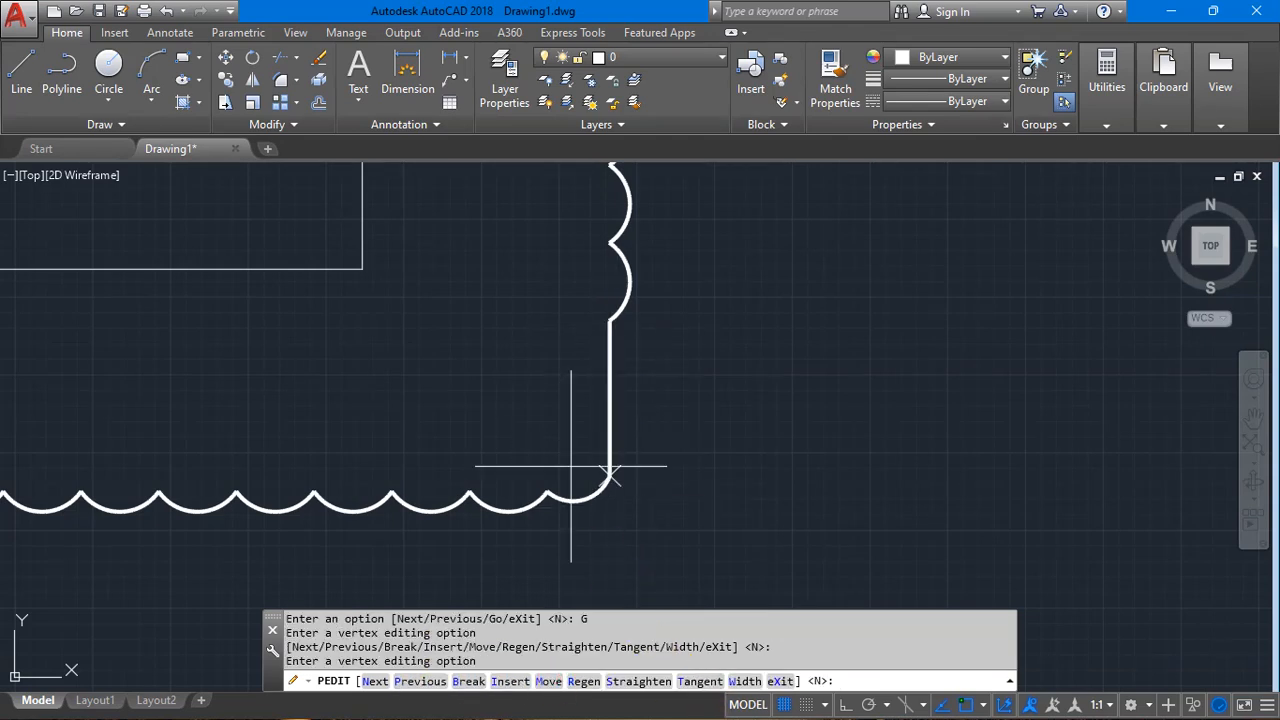
Break the cloud's polyline at the second vertex from the corner along its bottom edge and leave vertex editing.
{"action": "key", "text": "Return"}
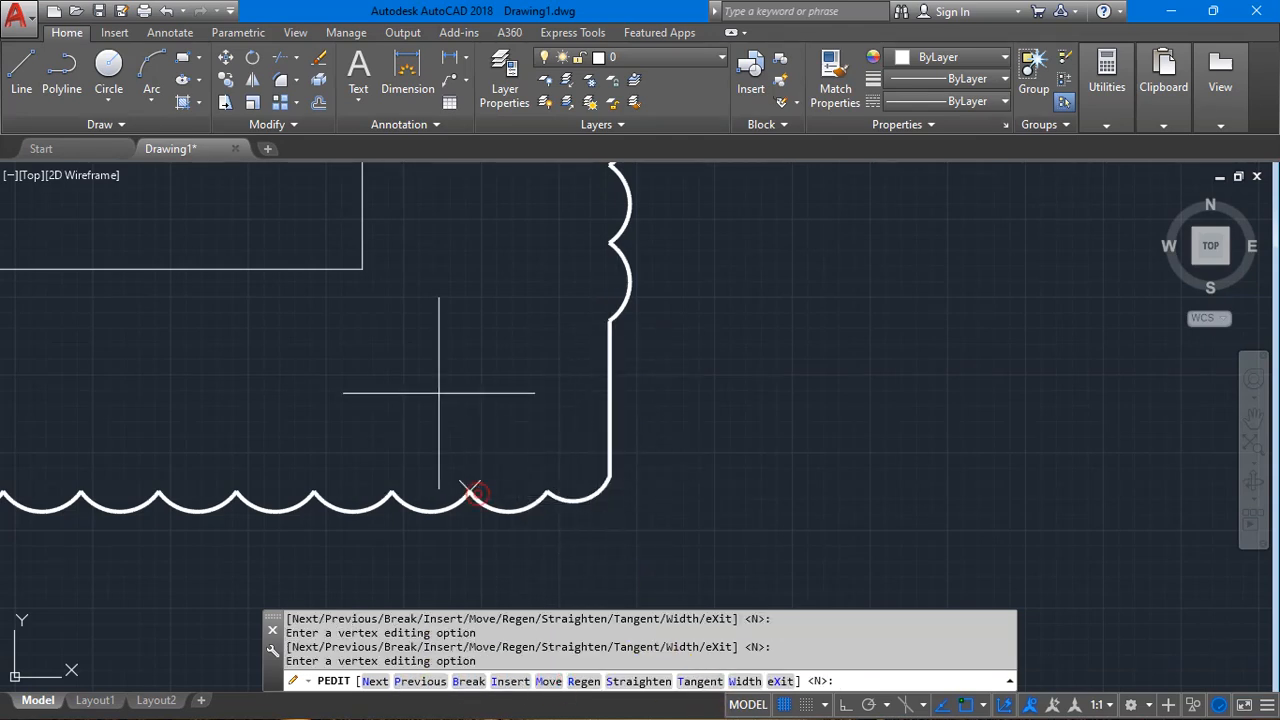
{"action": "left_click", "coordinate": [468, 681]}
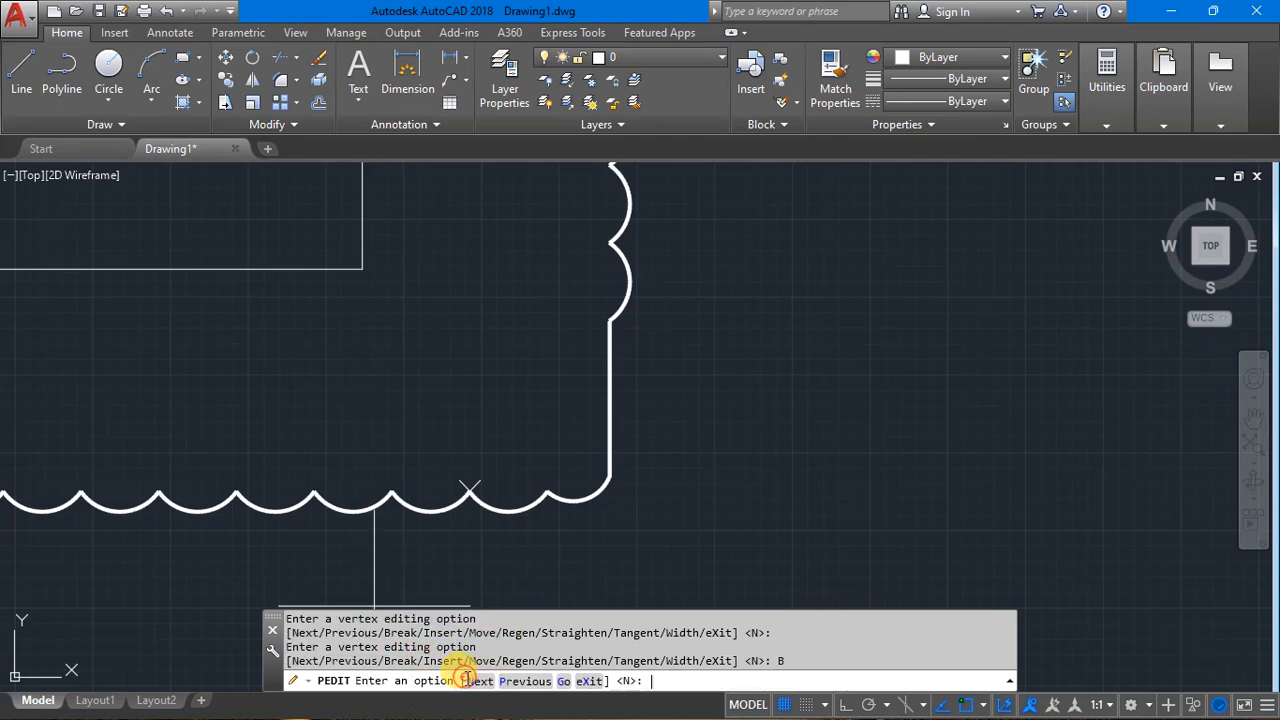
{"action": "left_click", "coordinate": [561, 681]}
{"action": "key", "text": "Return"}
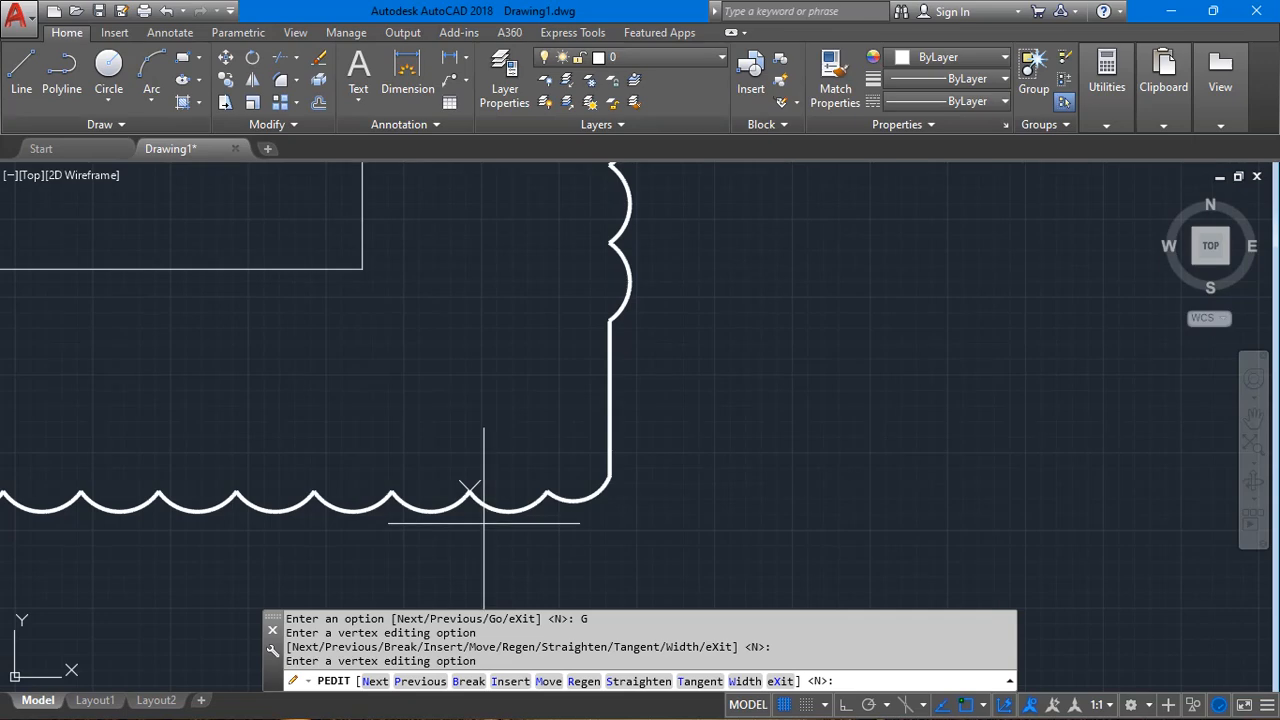
{"action": "key", "text": "Escape"}
{"action": "key", "text": "Escape"}
Stretch both open ends at the bottom-edge break outward to a point beyond the cloud's lower-right corner.
{"action": "left_click", "coordinate": [472, 490]}
{"action": "left_click", "coordinate": [470, 490]}
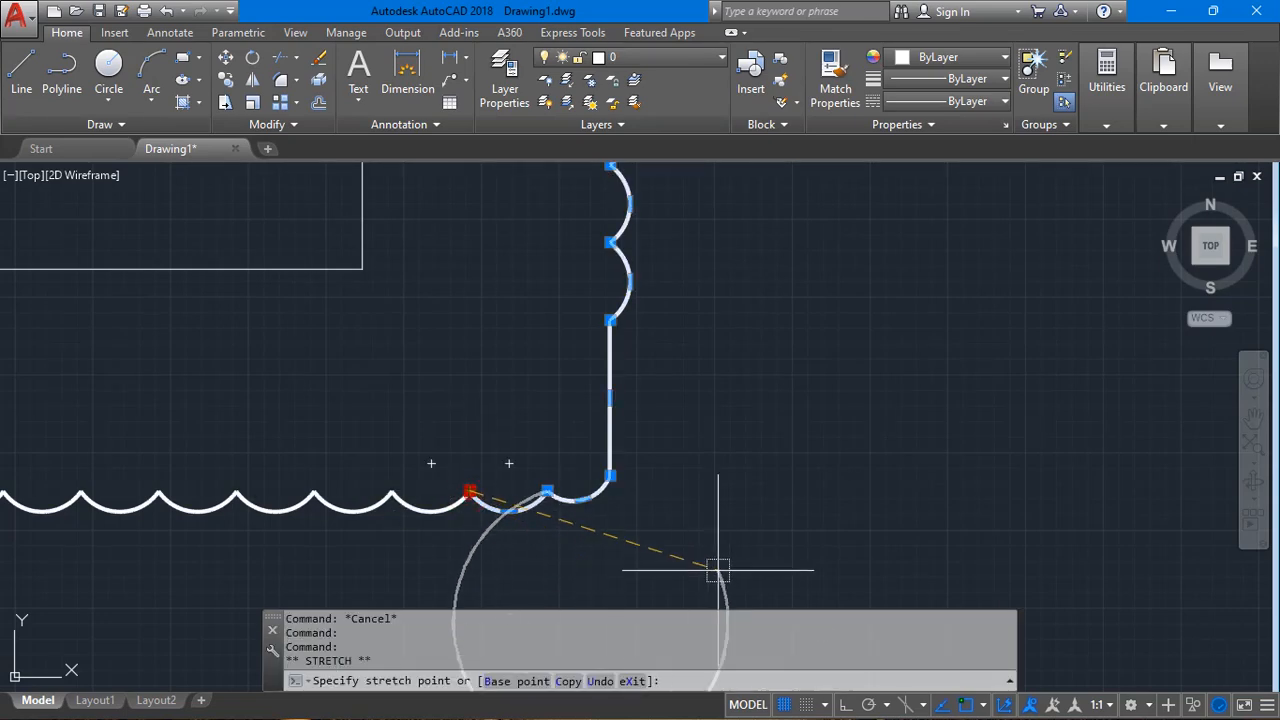
{"action": "scroll", "coordinate": [622, 482], "scroll_direction": "down", "scroll_amount": 4}
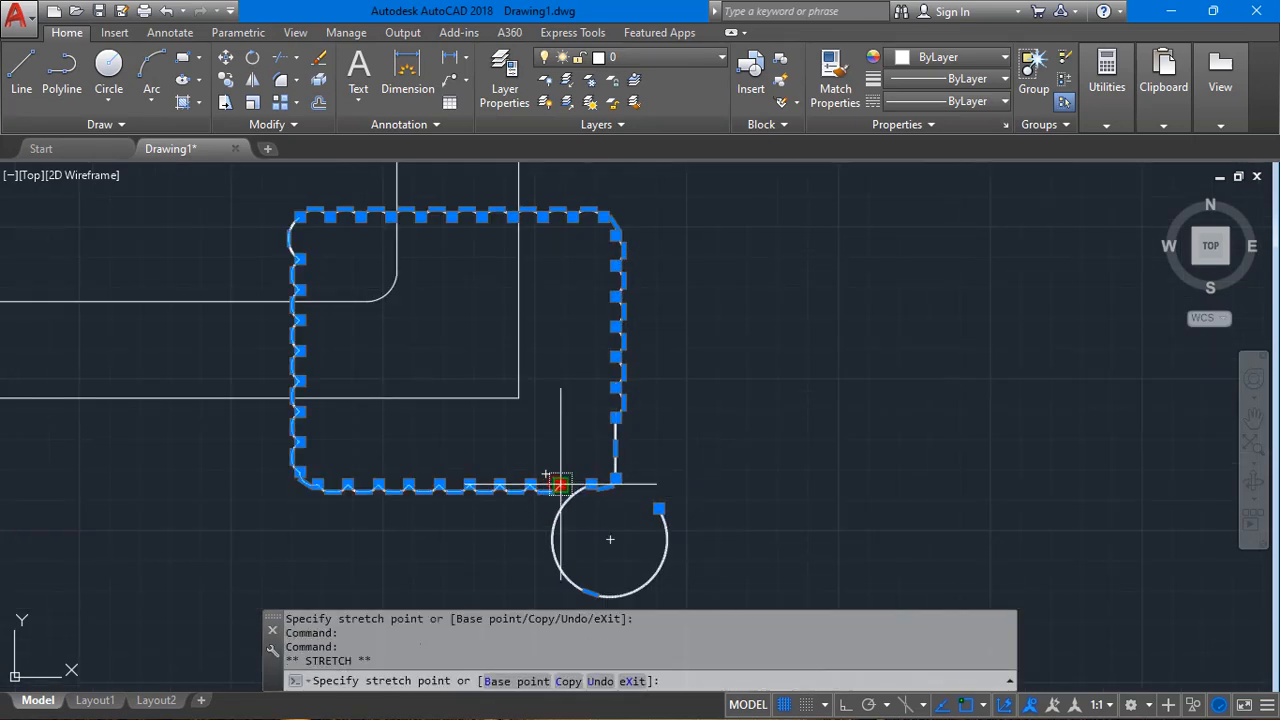
{"action": "left_click", "coordinate": [663, 510]}
{"action": "key", "text": "Escape"}
Undo the endpoint stretches and the polyline edits made to the revision cloud.
{"action": "scroll", "coordinate": [686, 514], "scroll_direction": "down", "scroll_amount": 2}
{"action": "key", "text": "ctrl+z"}
{"action": "key", "text": "ctrl+z"}
{"action": "key", "text": "ctrl+z"}
{"action": "key", "text": "ctrl+z"}
{"action": "key", "text": "ctrl+z"}
{"action": "key", "text": "ctrl+z"}
{"action": "key", "text": "ctrl+z"}
{"action": "key", "text": "ctrl+z"}
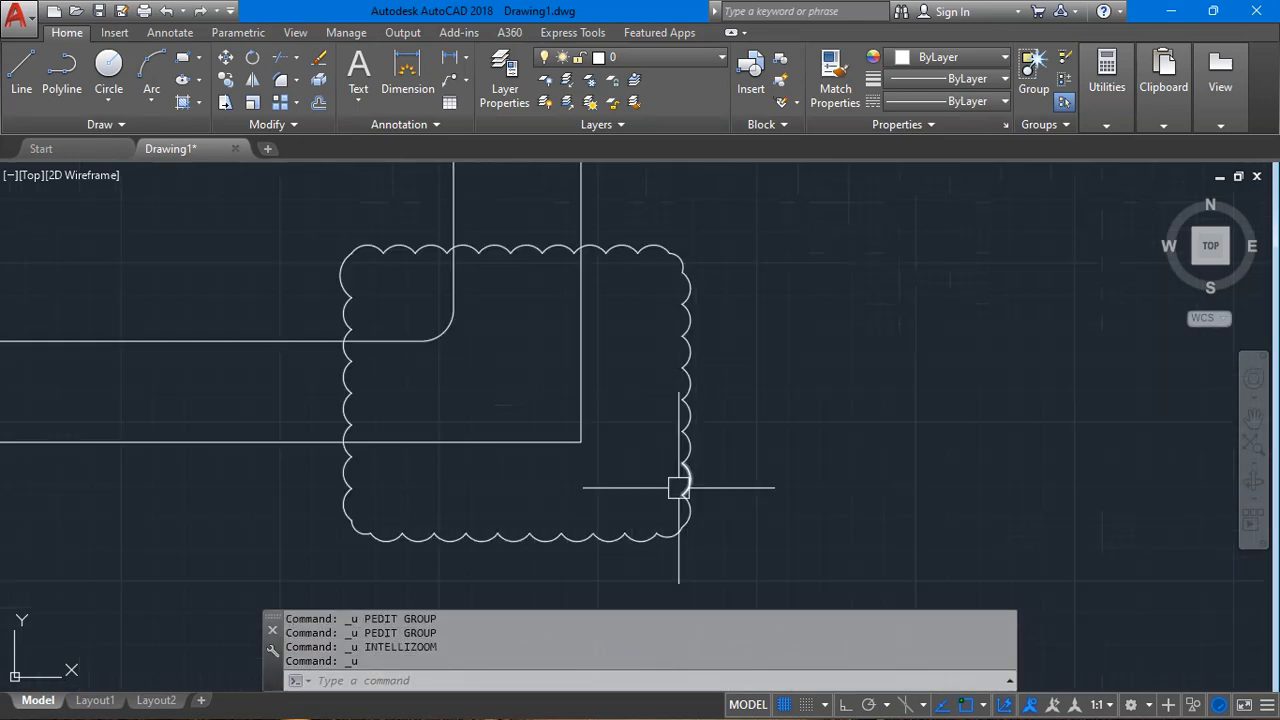
Erase the revision cloud converted from the rectangle over the lower-right corner.
{"action": "left_click", "coordinate": [651, 490]}
{"action": "left_click", "coordinate": [606, 543]}
{"action": "key", "text": "Delete"}
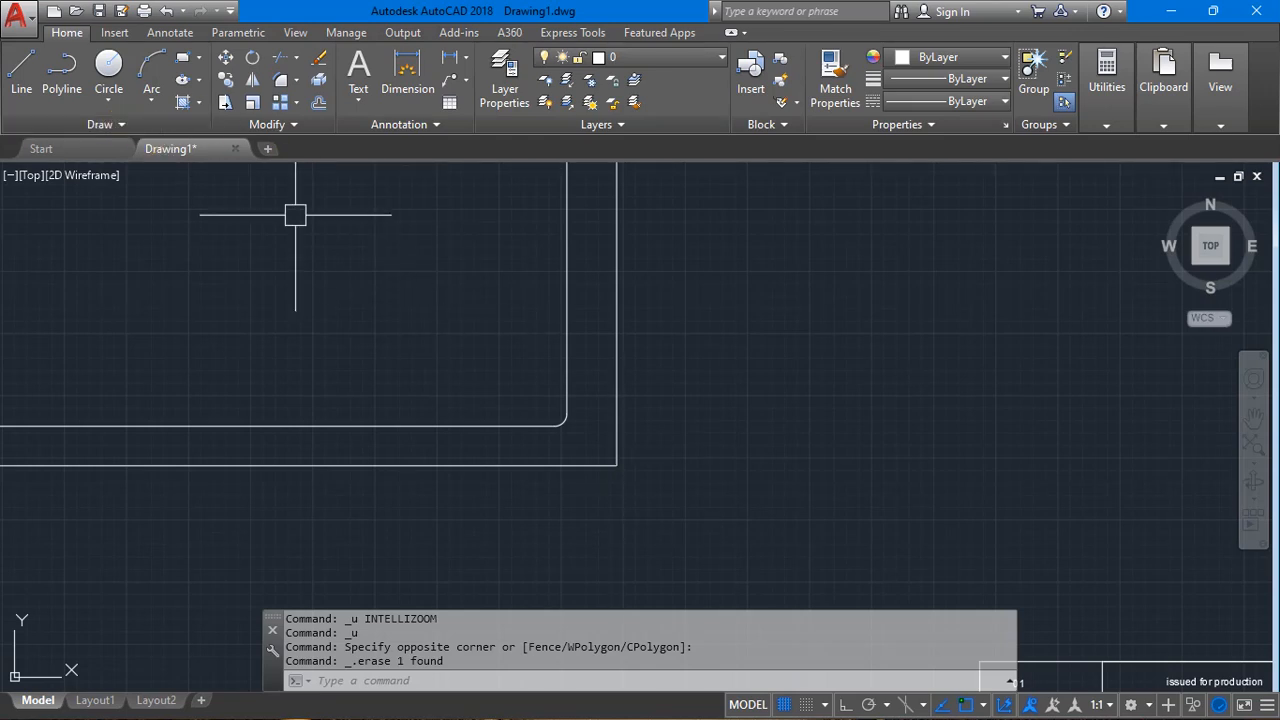
Draw a rectangular revision cloud over the lower-right corner of the nested rectangles.
{"action": "scroll", "coordinate": [356, 237], "scroll_direction": "down", "scroll_amount": 2}
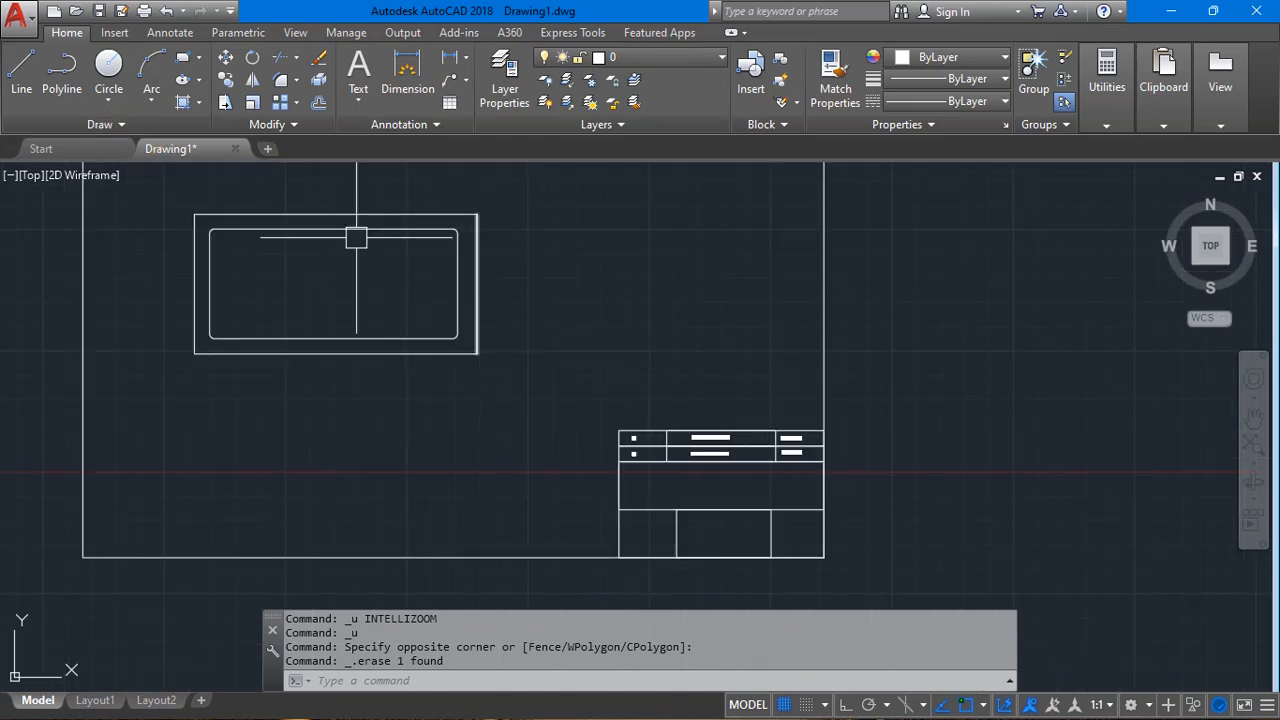
{"action": "left_click", "coordinate": [68, 127]}
{"action": "left_click", "coordinate": [131, 170]}
{"action": "scroll", "coordinate": [507, 347], "scroll_direction": "up", "scroll_amount": 4}
{"action": "scroll", "coordinate": [421, 319], "scroll_direction": "down", "scroll_amount": 2}
{"action": "left_click", "coordinate": [322, 264]}
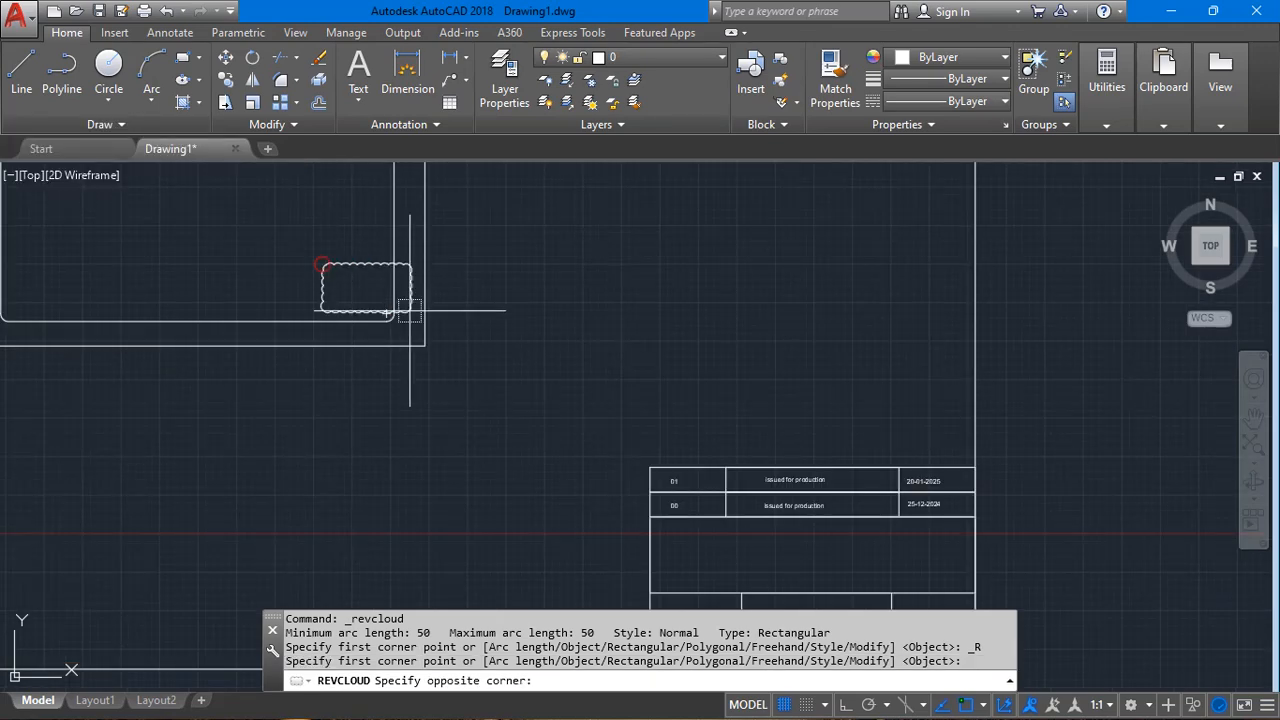
{"action": "left_click", "coordinate": [475, 358]}
Stretch the revision cloud's lower-right corner farther outward and deselect the cloud.
{"action": "scroll", "coordinate": [475, 350], "scroll_direction": "up", "scroll_amount": 4}
{"action": "scroll", "coordinate": [471, 380], "scroll_direction": "up", "scroll_amount": 2}
{"action": "left_click", "coordinate": [471, 384]}
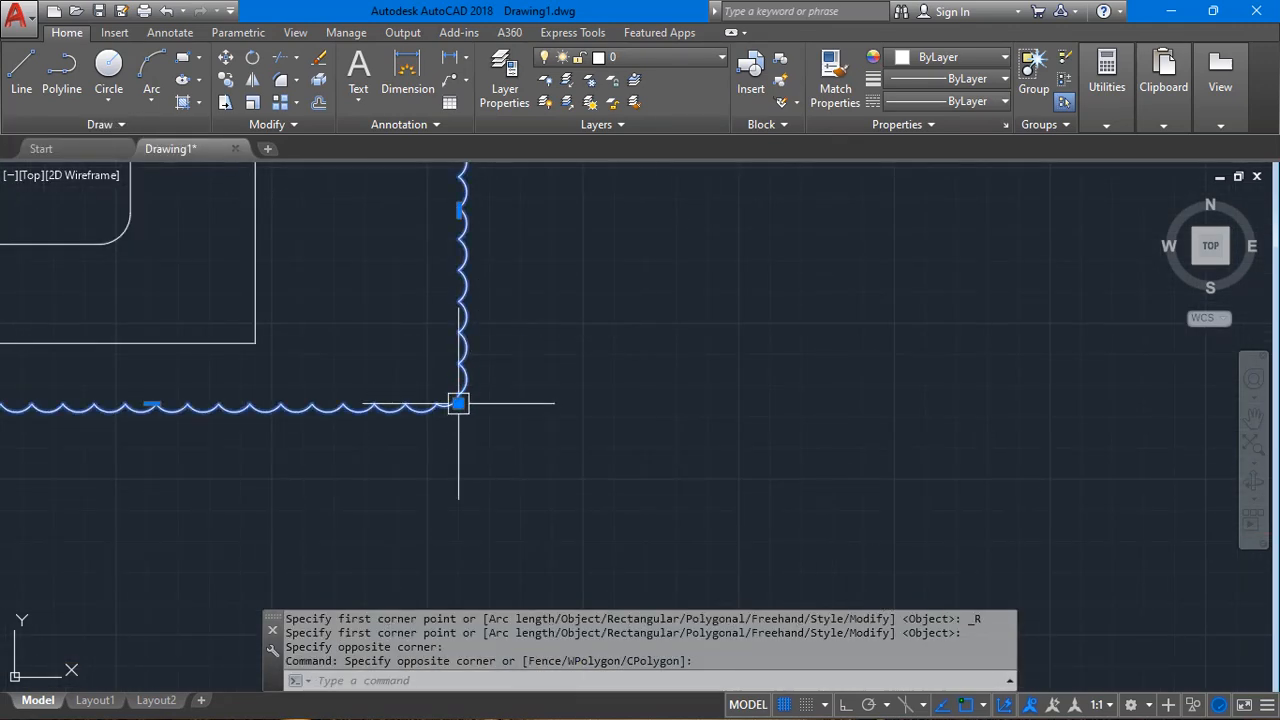
{"action": "left_click", "coordinate": [458, 403]}
{"action": "scroll", "coordinate": [700, 460], "scroll_direction": "down", "scroll_amount": 5}
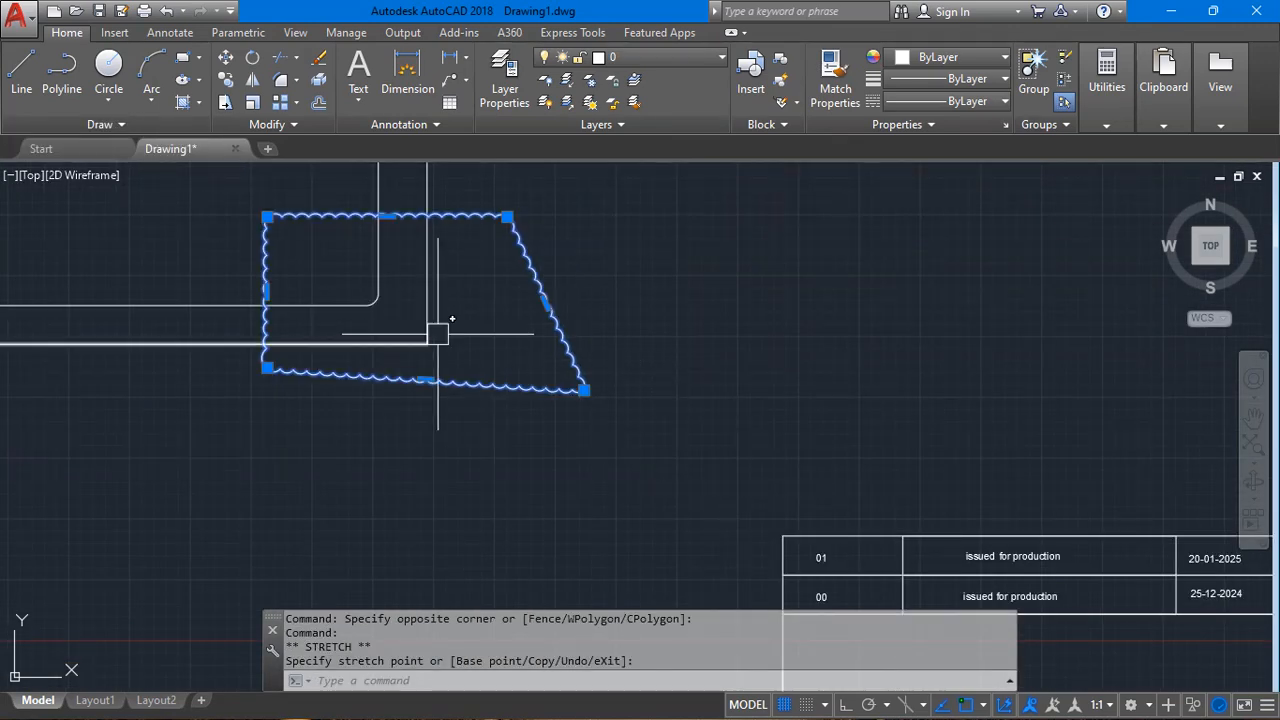
{"action": "key", "text": "Escape"}
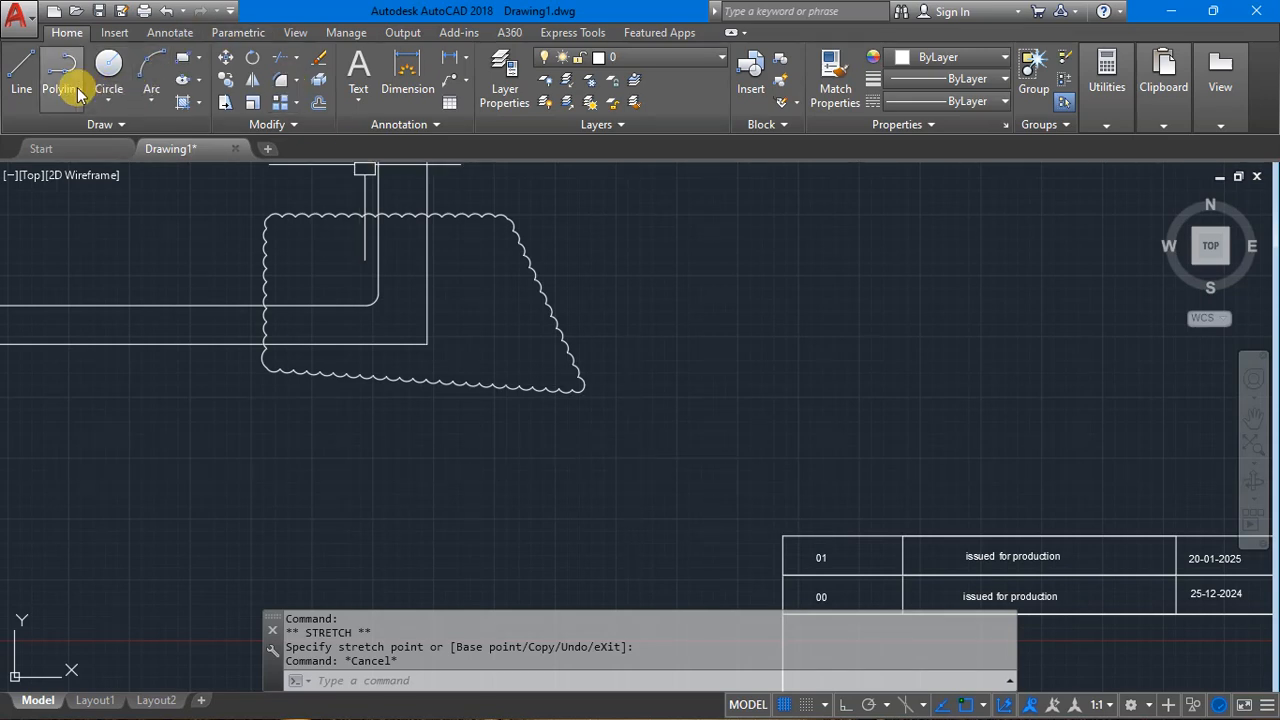
Draw a closed triangular polyline just beside the revision cloud's lower-right corner.
{"action": "left_click", "coordinate": [21, 65]}
{"action": "left_click", "coordinate": [61, 65]}
{"action": "scroll", "coordinate": [565, 392], "scroll_direction": "up", "scroll_amount": 6}
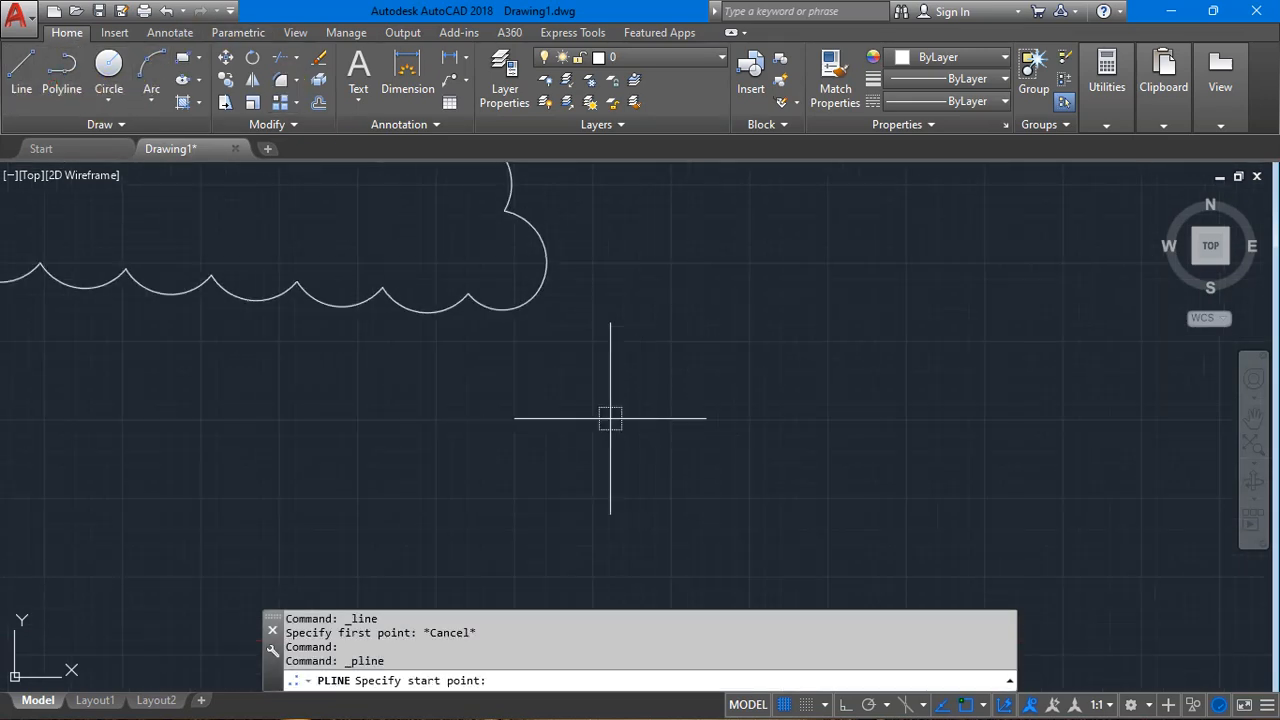
{"action": "left_click", "coordinate": [557, 411]}
{"action": "left_click", "coordinate": [663, 205]}
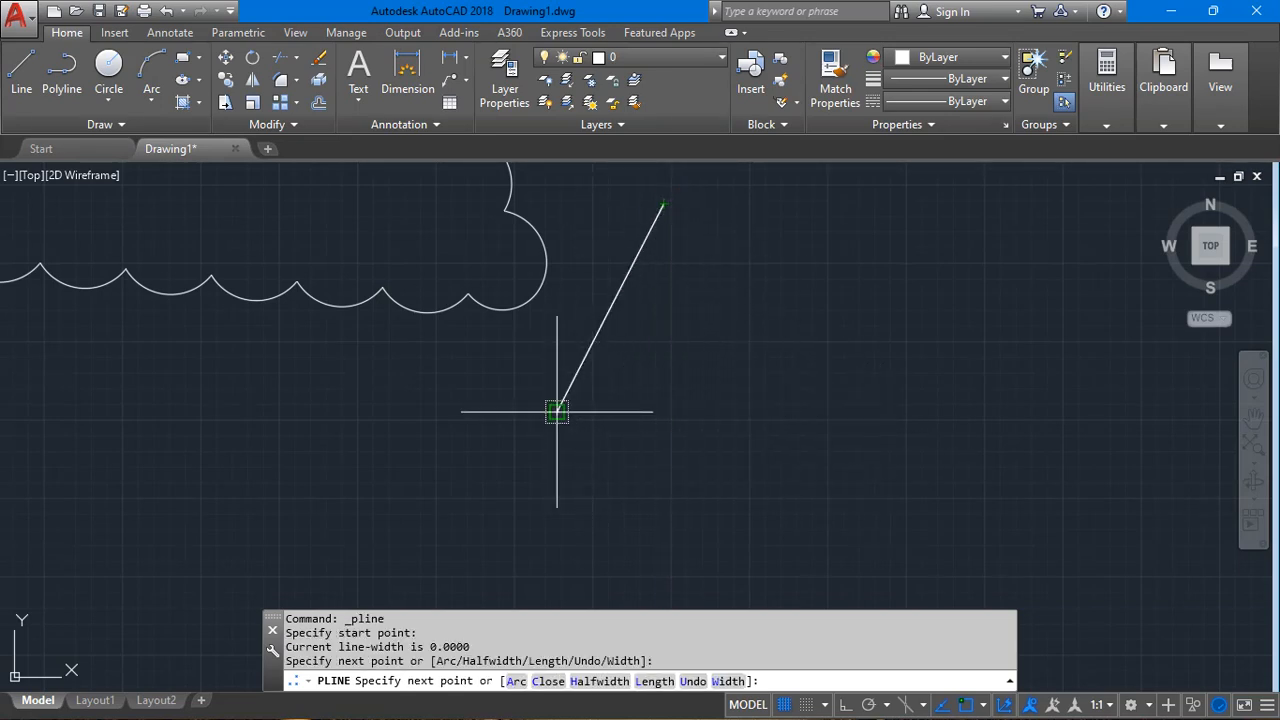
{"action": "left_click", "coordinate": [788, 411]}
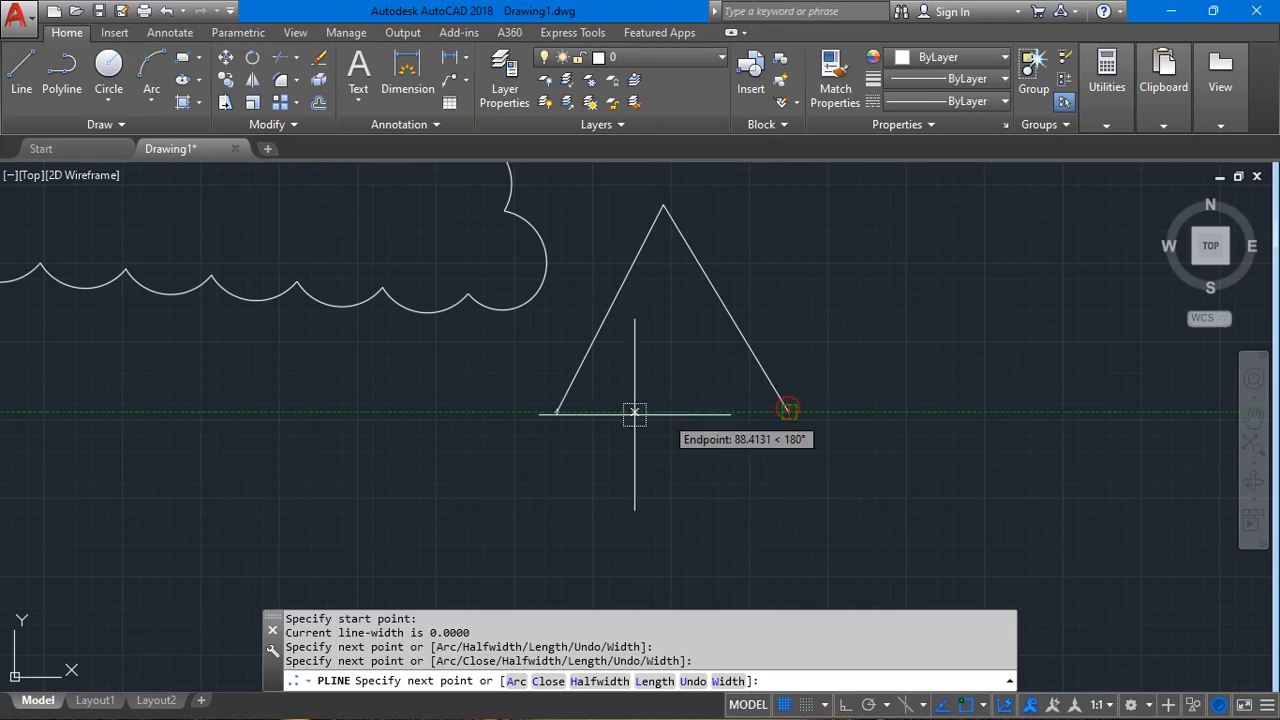
{"action": "left_click", "coordinate": [557, 411]}
{"action": "key", "text": "Escape"}
Copy the revision number 01 from the revision table and paste it inside the triangle.
{"action": "scroll", "coordinate": [420, 365], "scroll_direction": "down", "scroll_amount": 8}
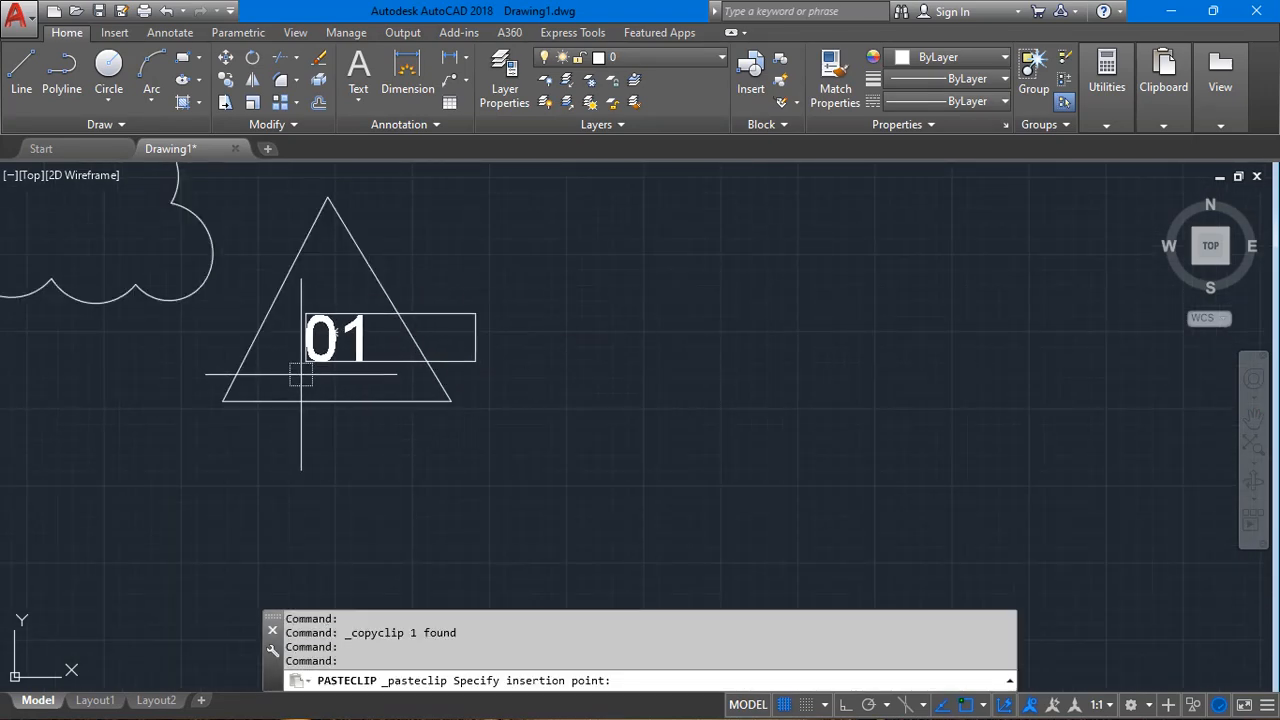
{"action": "left_click", "coordinate": [296, 372]}
{"action": "scroll", "coordinate": [622, 342], "scroll_direction": "down", "scroll_amount": 10}
{"action": "scroll", "coordinate": [616, 360], "scroll_direction": "up", "scroll_amount": 2}
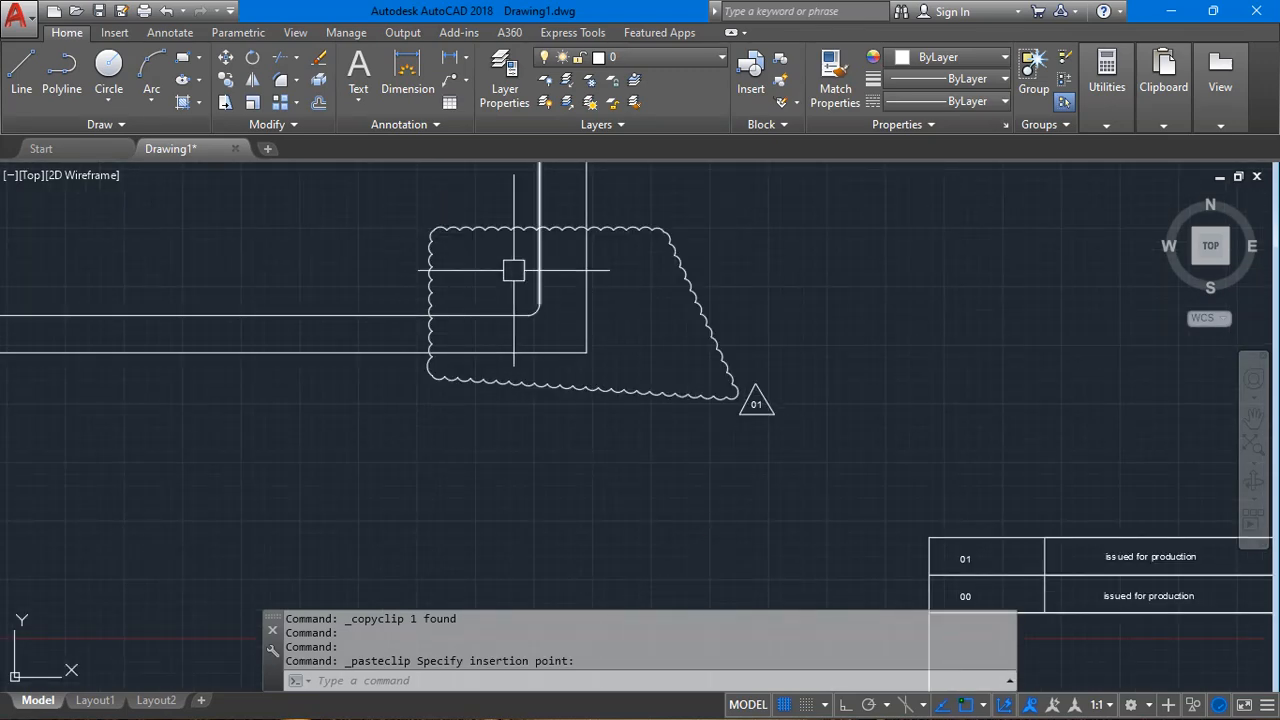
Copy the triangle with its 01 text and paste it beside the 01 row of the revision table.
{"action": "scroll", "coordinate": [757, 400], "scroll_direction": "up", "scroll_amount": 2}
{"action": "middle_click_drag", "start_coordinate": [456, 300], "coordinate": [571, 535]}
{"action": "scroll", "coordinate": [456, 305], "scroll_direction": "down", "scroll_amount": 2}
{"action": "middle_click_drag", "start_coordinate": [770, 502], "coordinate": [614, 337]}
{"action": "scroll", "coordinate": [614, 337], "scroll_direction": "up", "scroll_amount": 4}
{"action": "left_click", "coordinate": [623, 320]}
{"action": "left_click", "coordinate": [550, 433]}
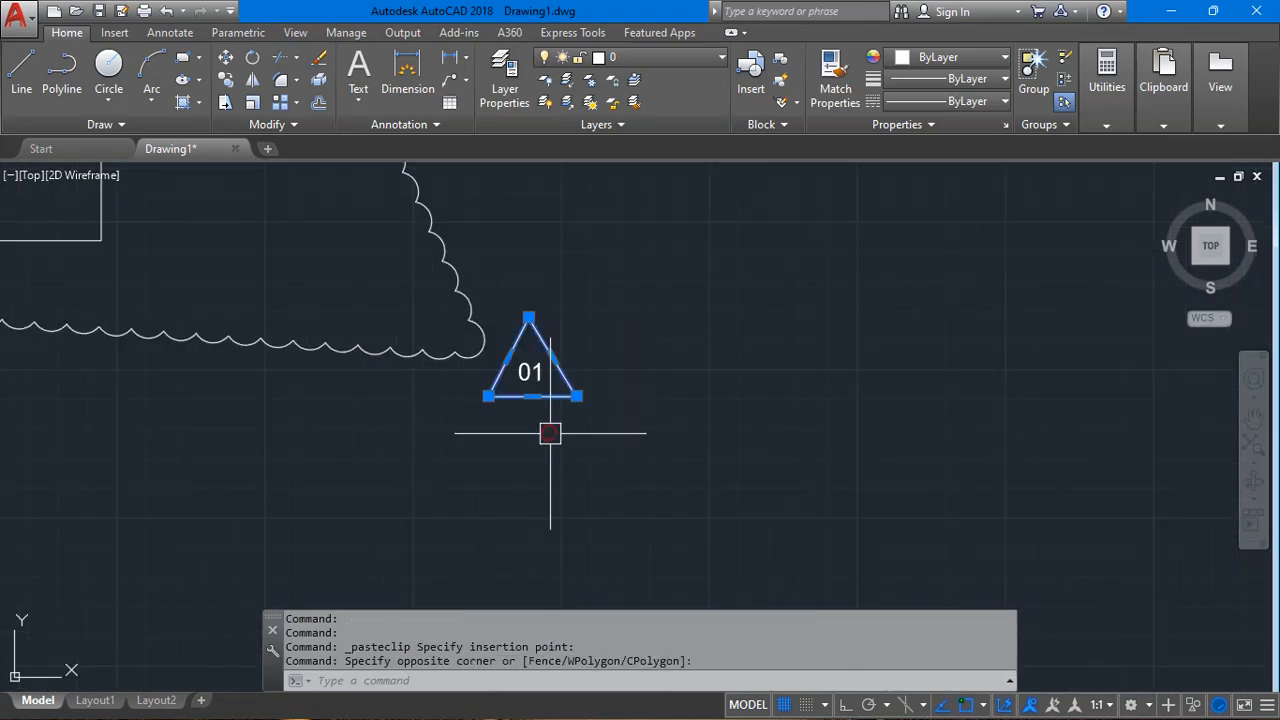
{"action": "key", "text": "Escape"}
{"action": "left_click", "coordinate": [654, 354]}
{"action": "left_click", "coordinate": [531, 451]}
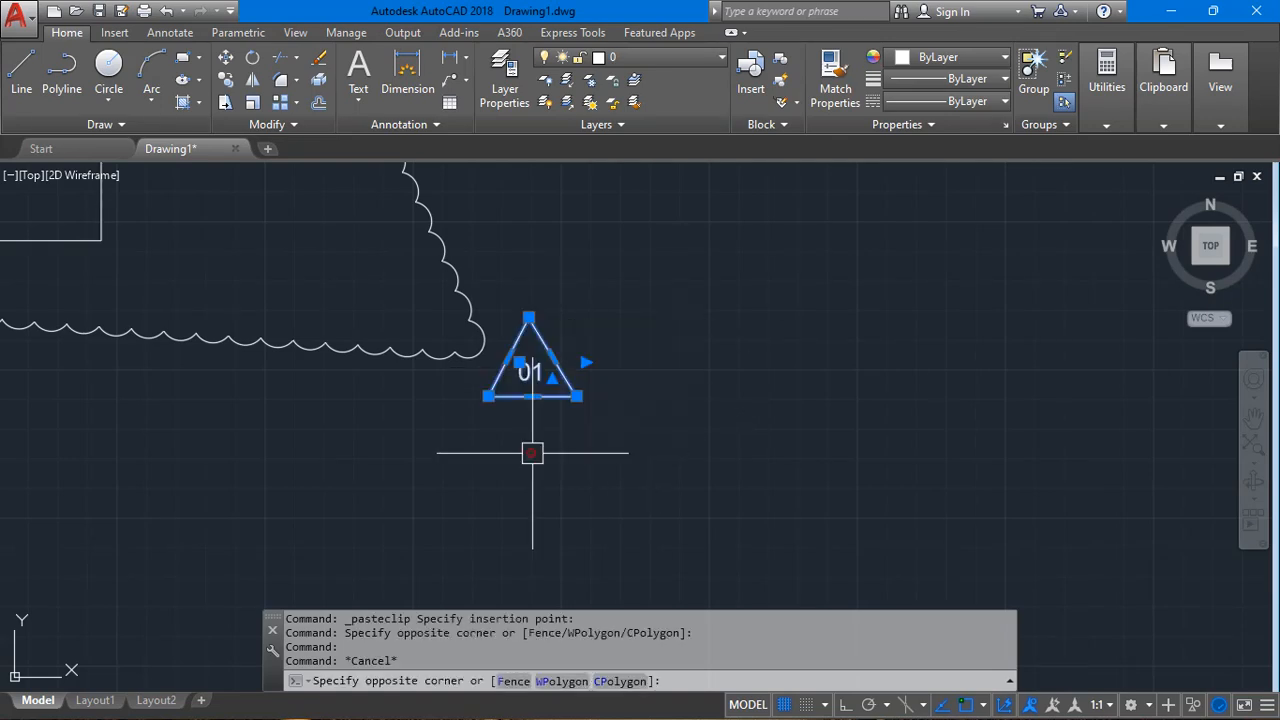
{"action": "key", "text": "ctrl+c"}
{"action": "key", "text": "ctrl+v"}
{"action": "scroll", "coordinate": [585, 410], "scroll_direction": "down", "scroll_amount": 4}
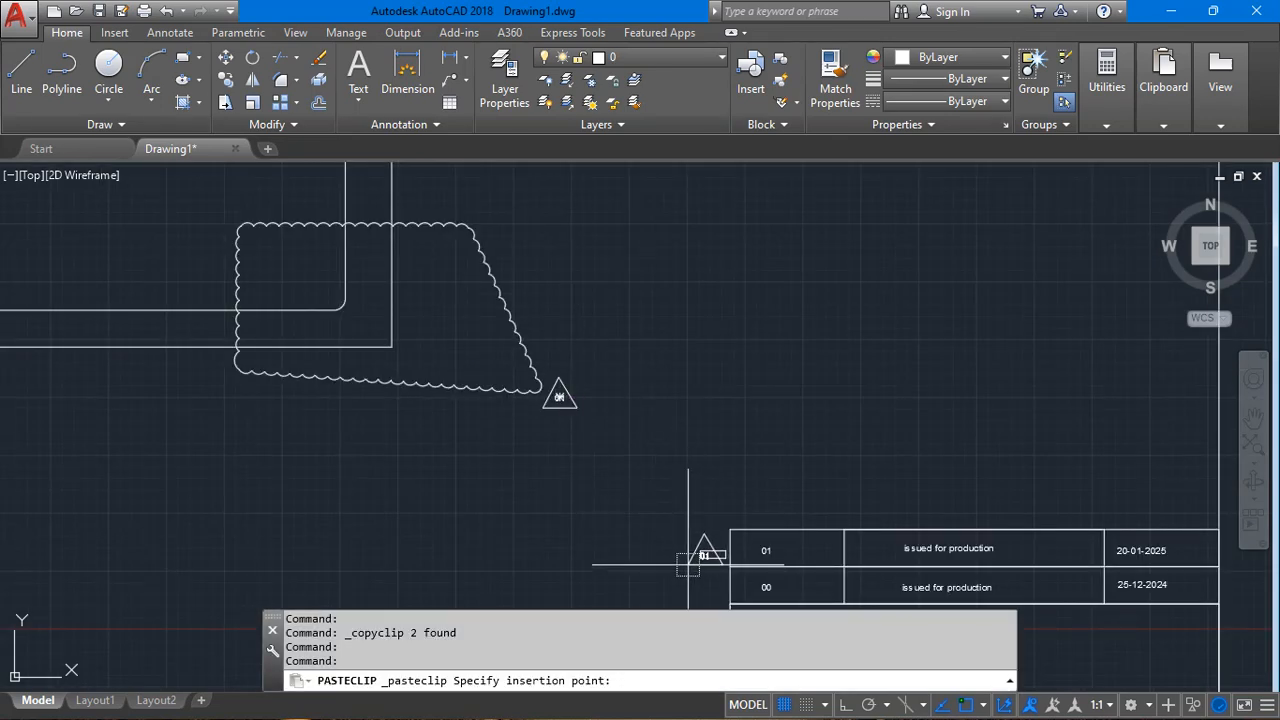
{"action": "key", "text": "Escape"}
{"action": "scroll", "coordinate": [789, 548], "scroll_direction": "up", "scroll_amount": 5}
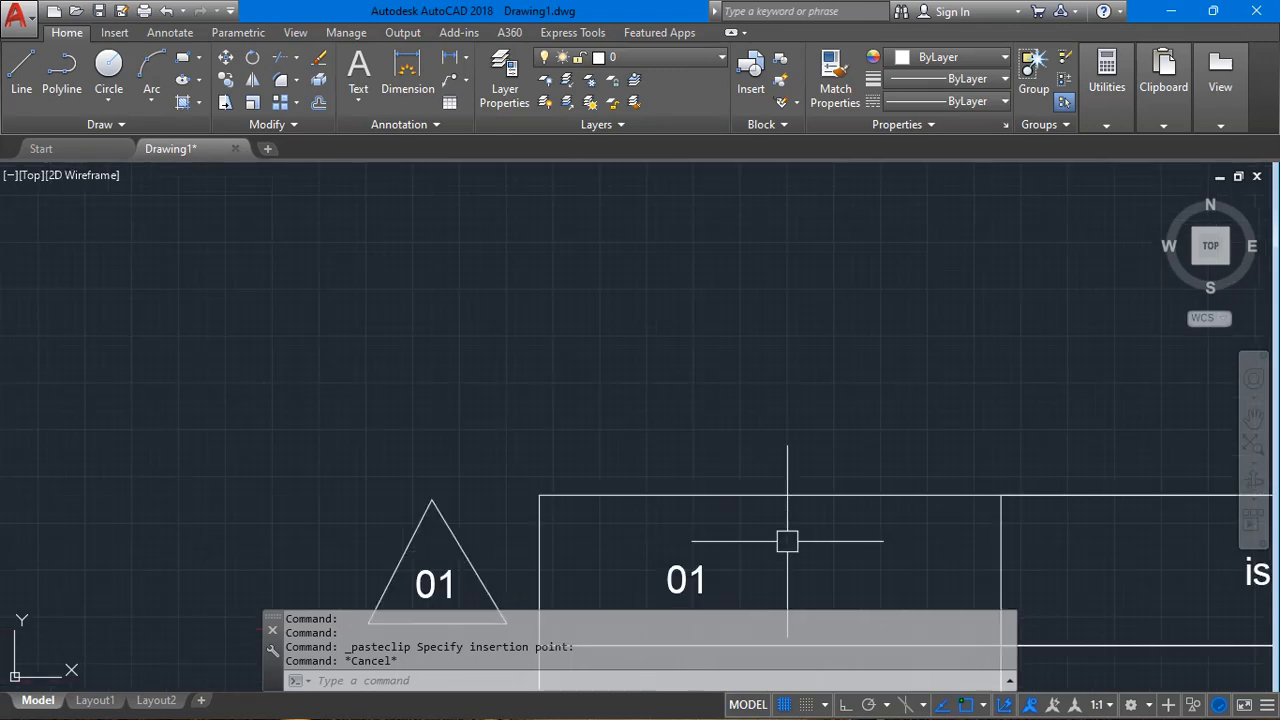
Examine the revision cloud, its 01 triangle tags, the revision table and the free area of the sheet.
{"action": "middle_click_drag", "start_coordinate": [770, 510], "coordinate": [625, 304]}
{"action": "scroll", "coordinate": [499, 429], "scroll_direction": "down", "scroll_amount": 5}
{"action": "scroll", "coordinate": [343, 277], "scroll_direction": "up", "scroll_amount": 3}
{"action": "middle_click_drag", "start_coordinate": [343, 277], "coordinate": [829, 490]}
{"action": "scroll", "coordinate": [512, 356], "scroll_direction": "down", "scroll_amount": 3}
{"action": "scroll", "coordinate": [580, 443], "scroll_direction": "up", "scroll_amount": 7}
{"action": "scroll", "coordinate": [558, 466], "scroll_direction": "down", "scroll_amount": 4}
{"action": "scroll", "coordinate": [889, 531], "scroll_direction": "down", "scroll_amount": 2}
{"action": "middle_click_drag", "start_coordinate": [800, 510], "coordinate": [251, 295]}
{"action": "scroll", "coordinate": [329, 367], "scroll_direction": "up", "scroll_amount": 7}
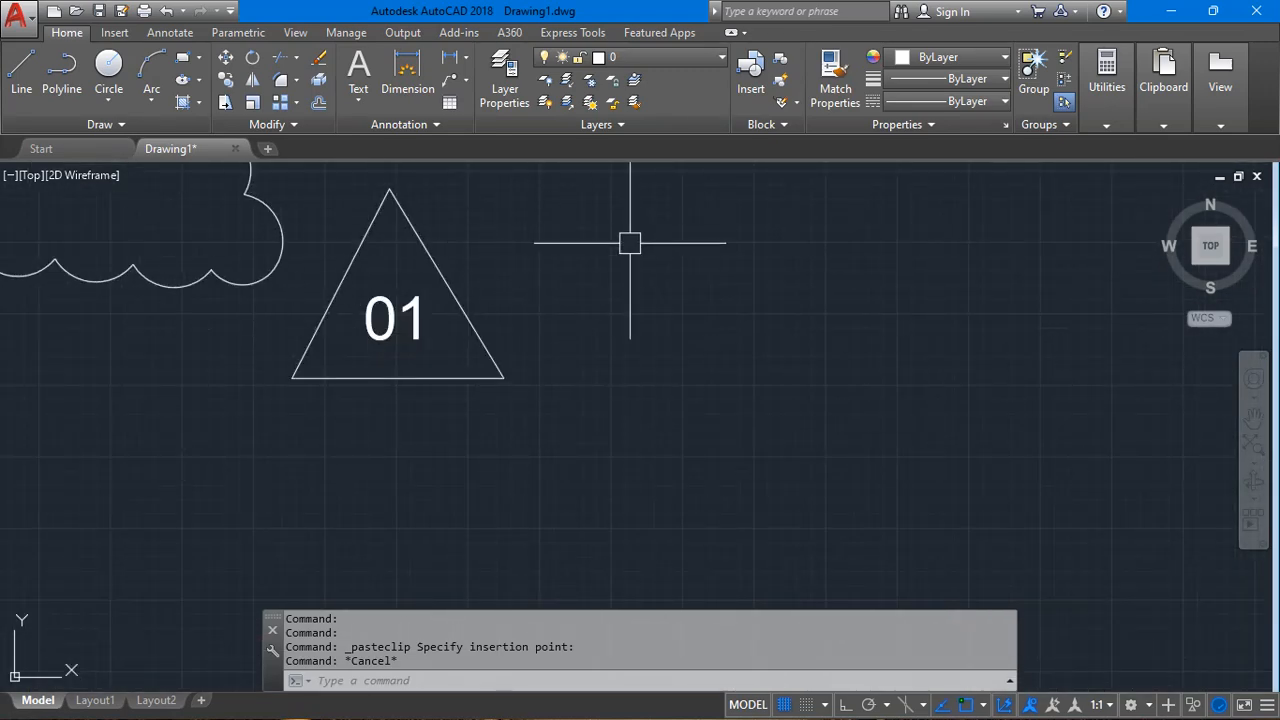
{"action": "scroll", "coordinate": [580, 334], "scroll_direction": "down", "scroll_amount": 4}
{"action": "scroll", "coordinate": [596, 330], "scroll_direction": "down", "scroll_amount": 3}
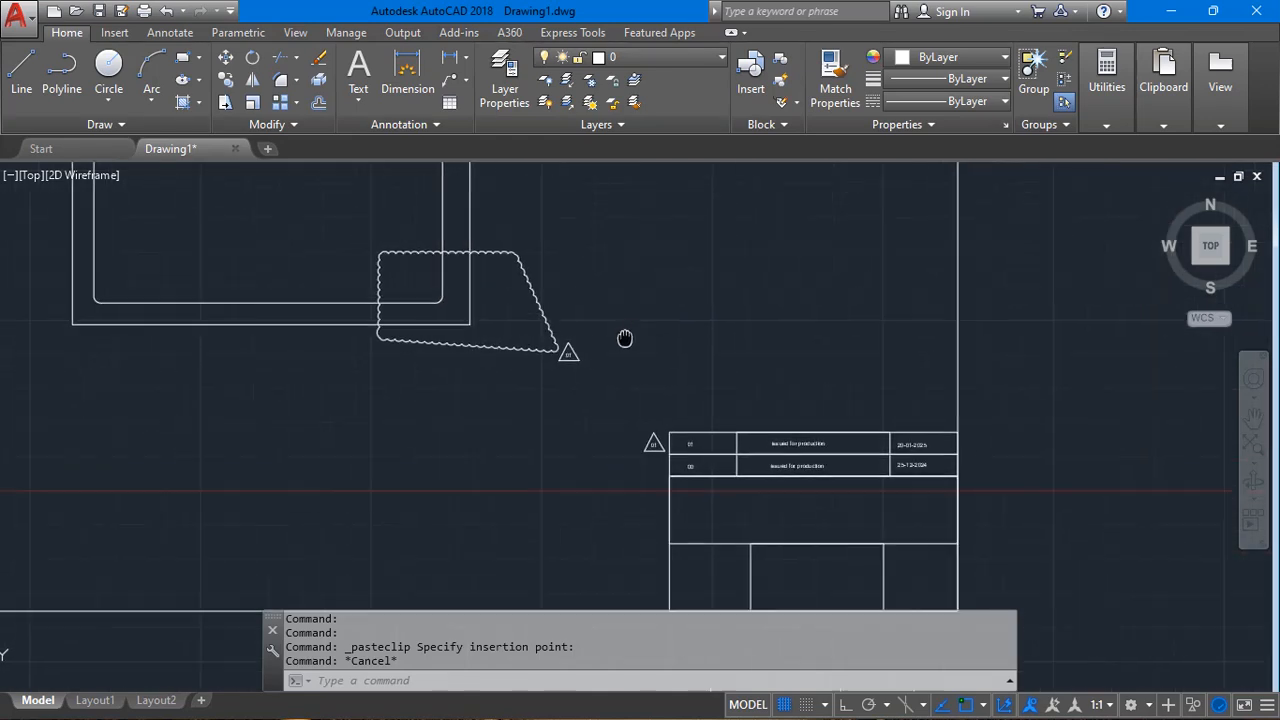
{"action": "middle_click_drag", "start_coordinate": [571, 386], "coordinate": [629, 502]}
{"action": "left_click", "coordinate": [595, 266]}
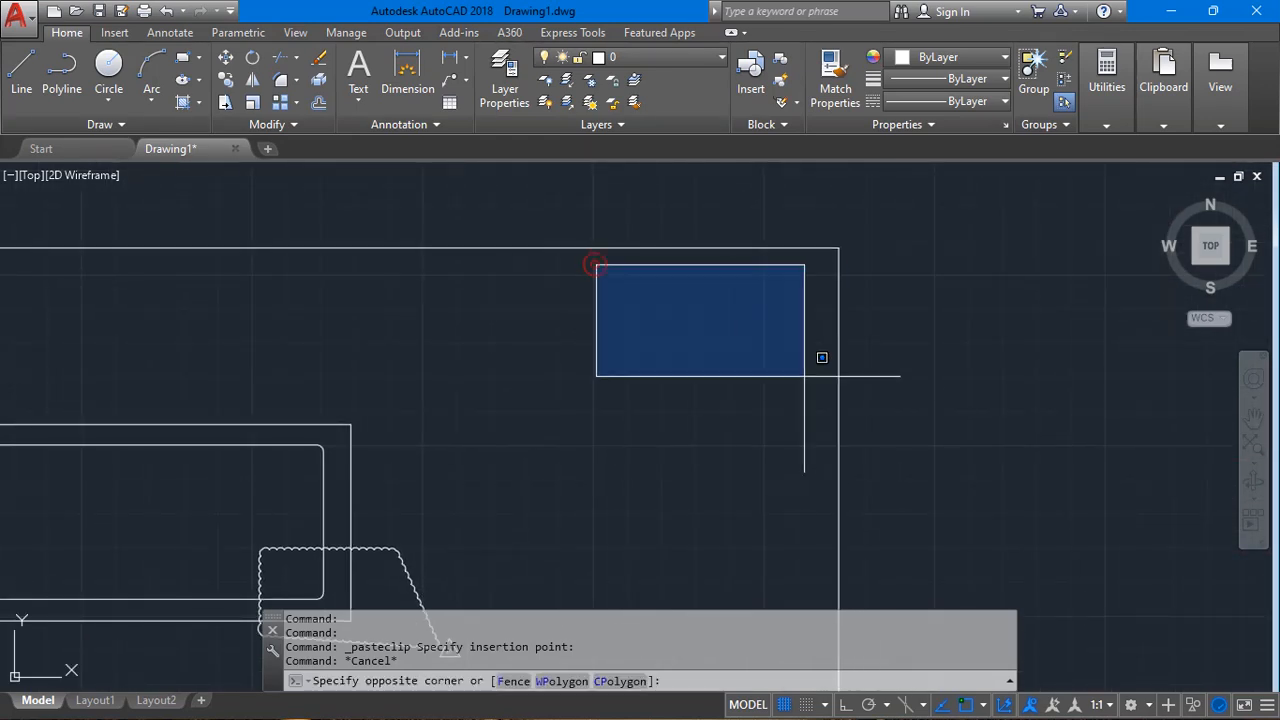
{"action": "left_click", "coordinate": [837, 391]}
{"action": "scroll", "coordinate": [488, 358], "scroll_direction": "down", "scroll_amount": 5}
{"action": "key", "text": "Escape"}
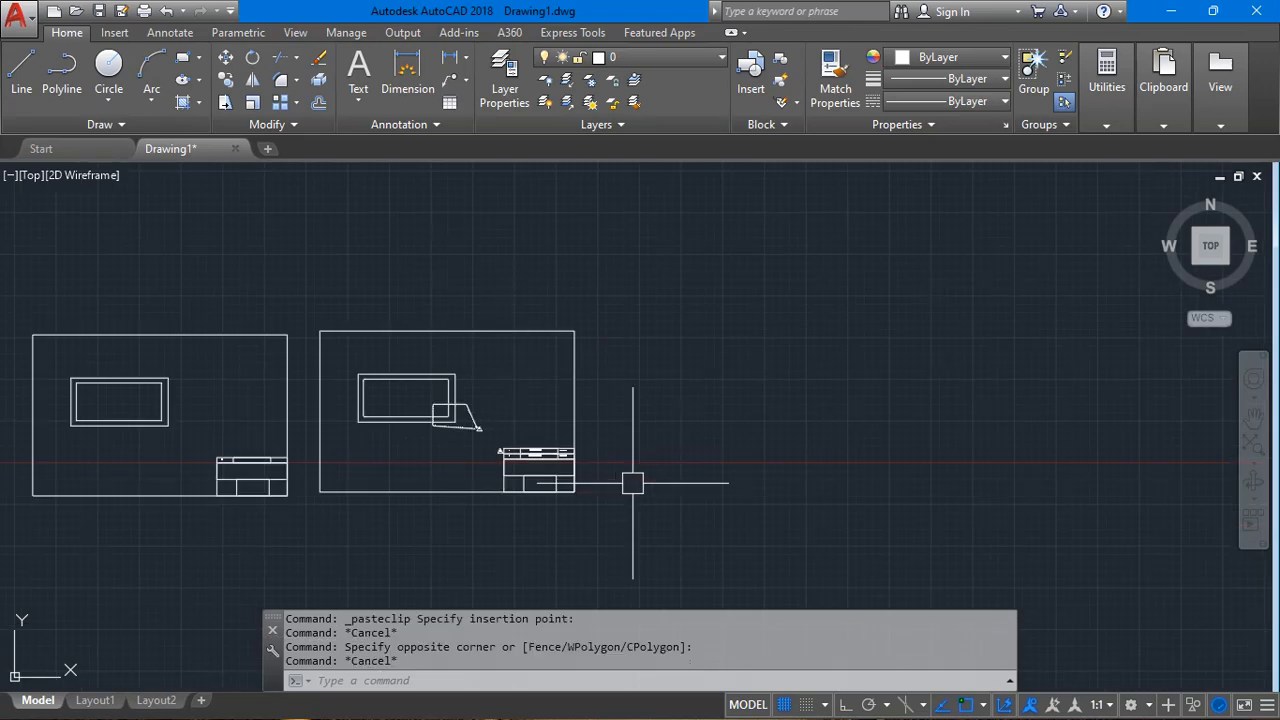
{"action": "scroll", "coordinate": [196, 400], "scroll_direction": "up", "scroll_amount": 4}
{"action": "middle_click_drag", "start_coordinate": [86, 394], "coordinate": [510, 349]}
{"action": "scroll", "coordinate": [809, 380], "scroll_direction": "down", "scroll_amount": 4}
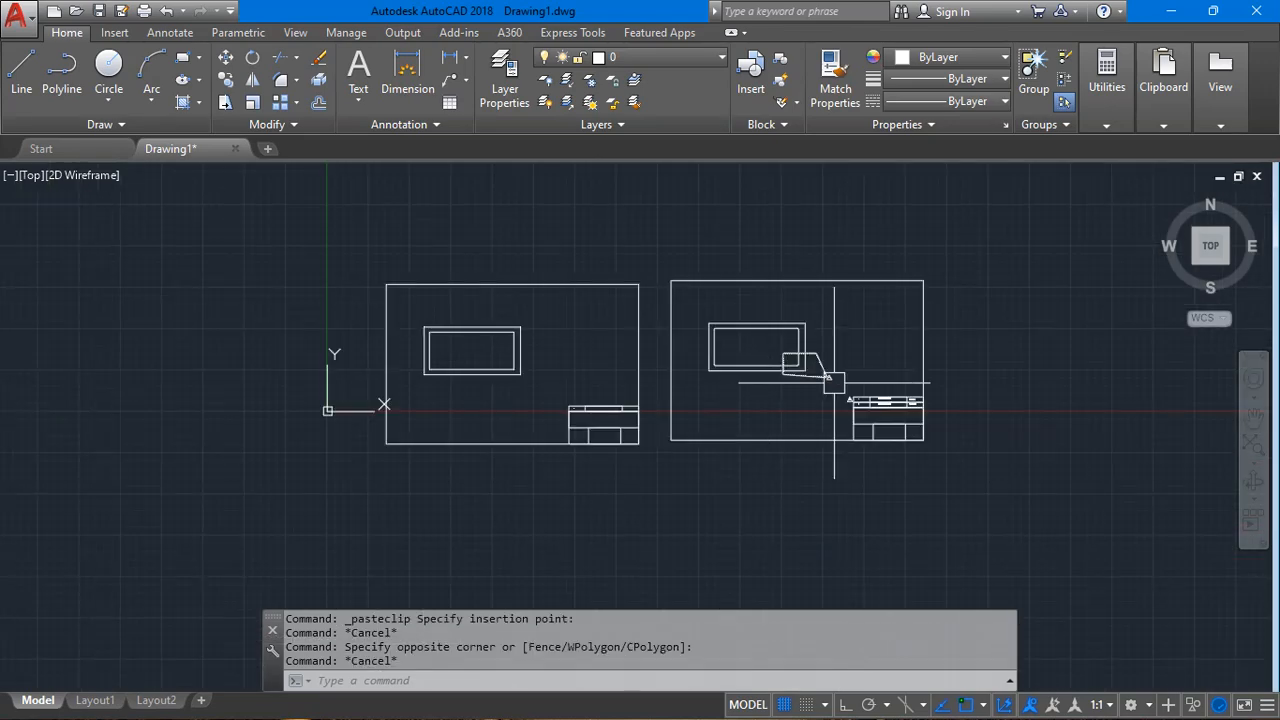
Erase both drawing sheets with all their contents.
{"action": "middle_click_drag", "start_coordinate": [500, 263], "coordinate": [361, 284]}
{"action": "left_click", "coordinate": [257, 251]}
{"action": "left_click", "coordinate": [886, 500]}
{"action": "key", "text": "Delete"}
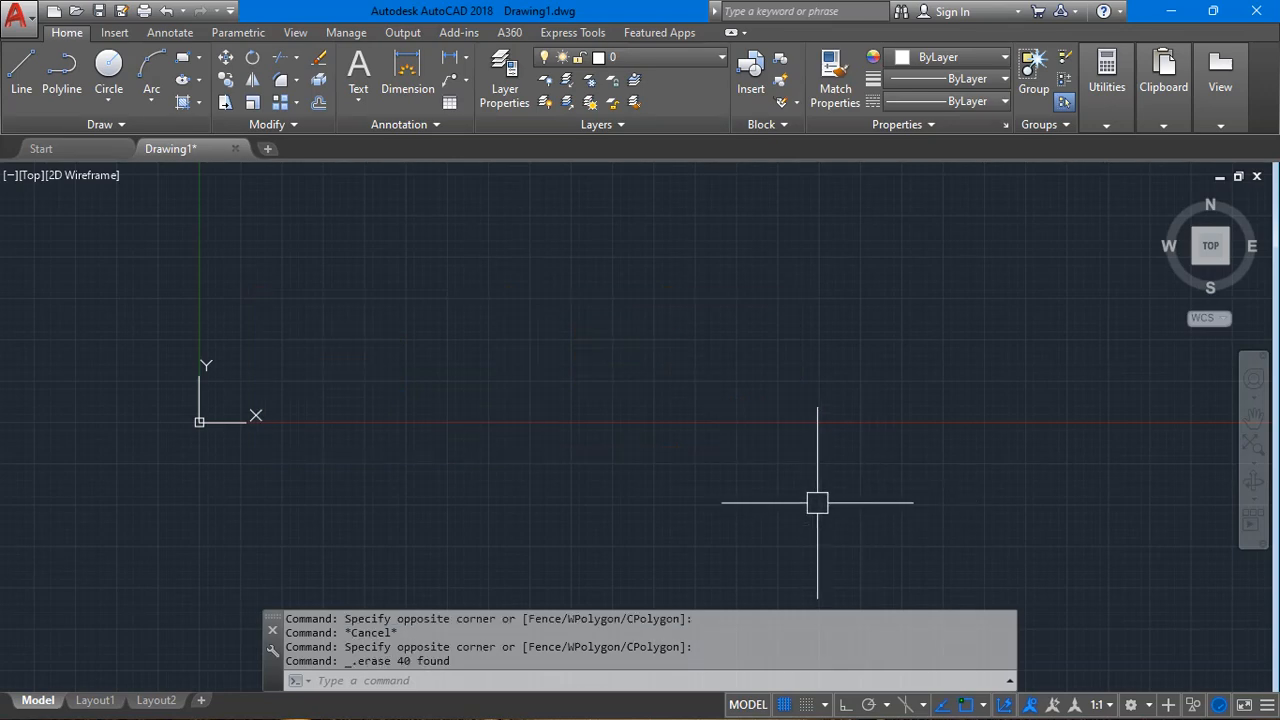
Switch to the DAY 05.txt notes in Notepad, highlight the "Wipeout, 3D polyline, and helic." topic, and minimize the notes.
{"action": "key", "text": "alt+Tab"}
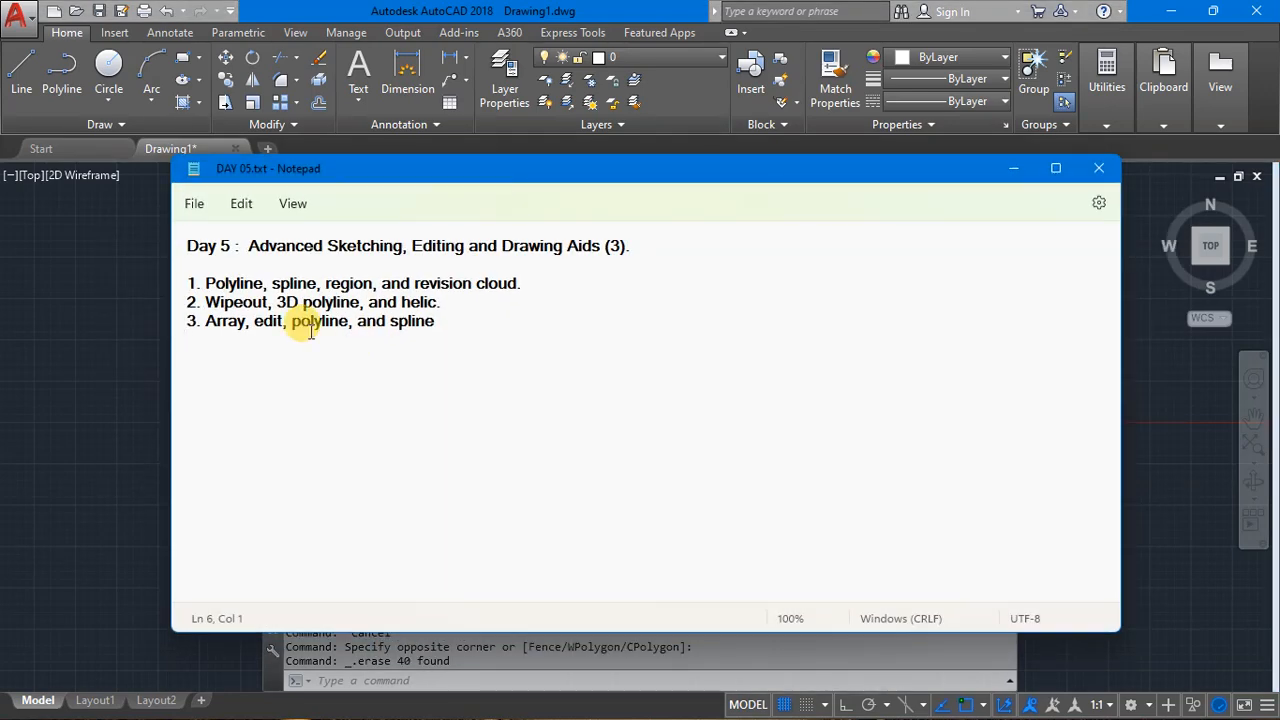
{"action": "left_click_drag", "start_coordinate": [205, 301], "coordinate": [364, 302]}
{"action": "left_click_drag", "start_coordinate": [455, 302], "coordinate": [461, 302]}
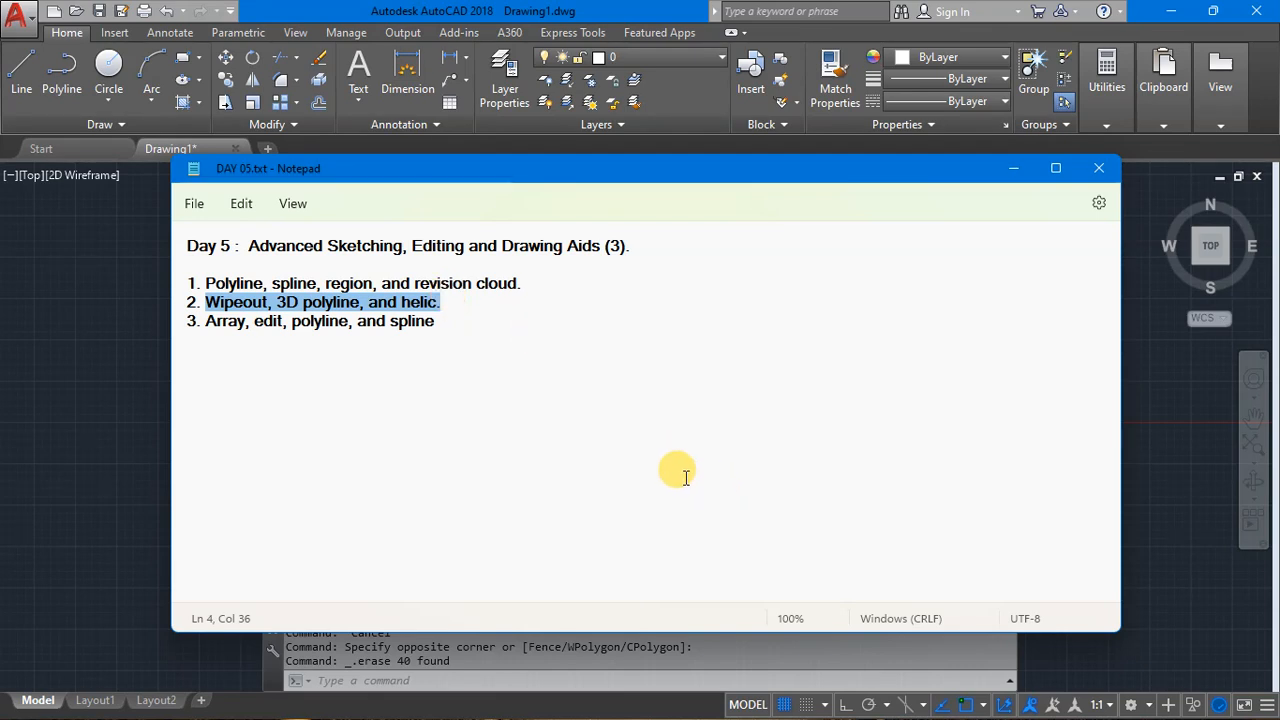
{"action": "left_click", "coordinate": [1018, 174]}
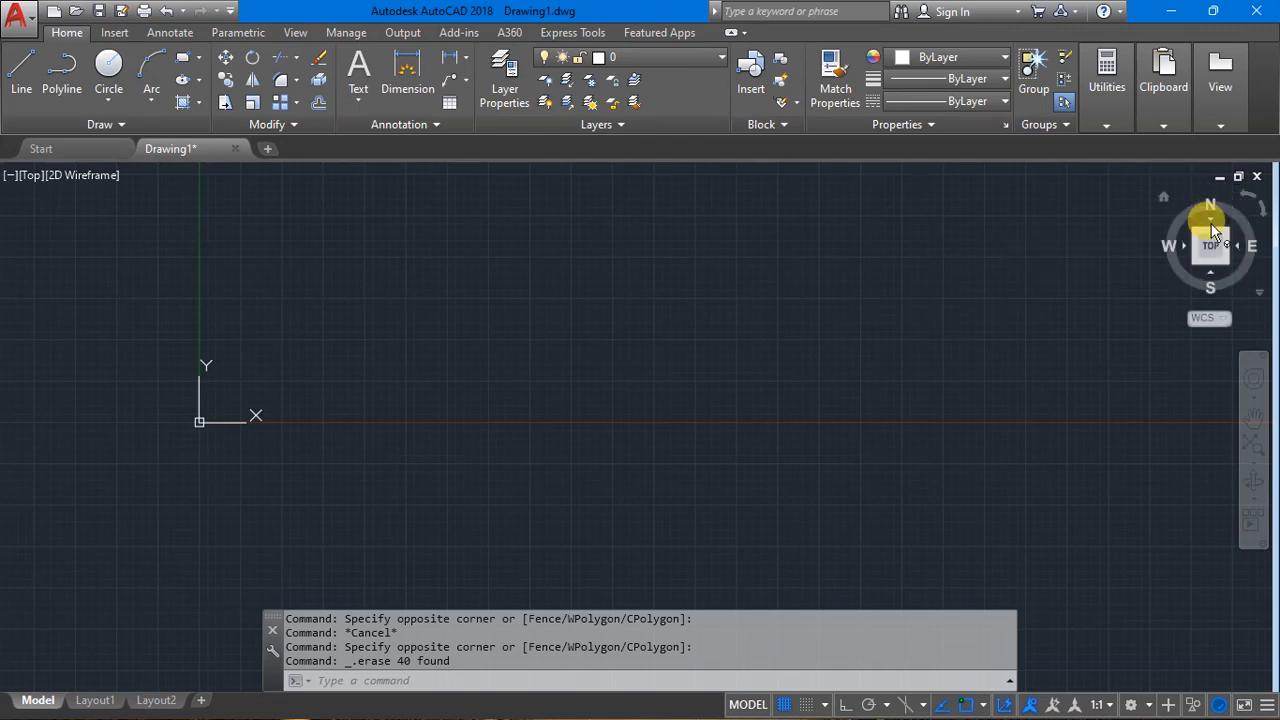
{"action": "left_click", "coordinate": [1165, 201]}
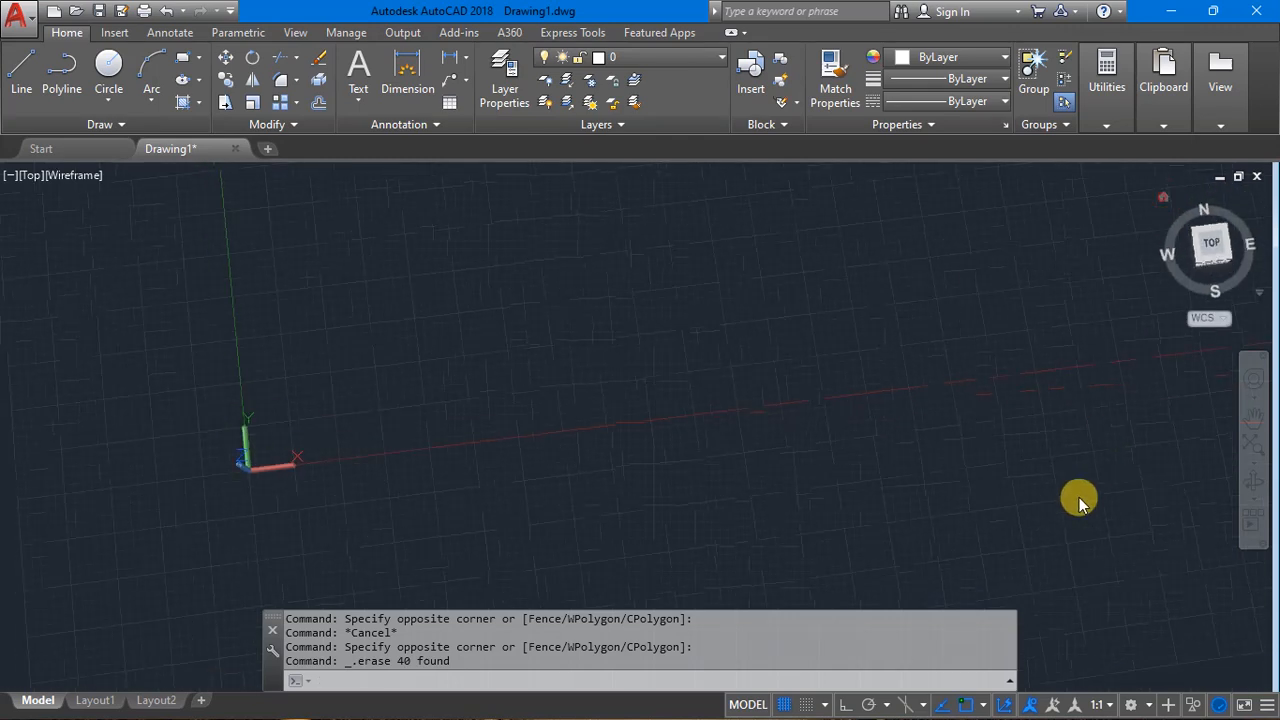
{"action": "middle_click_drag", "start_coordinate": [788, 402], "coordinate": [454, 609]}
{"action": "scroll", "coordinate": [469, 494], "scroll_direction": "down", "scroll_amount": 10}
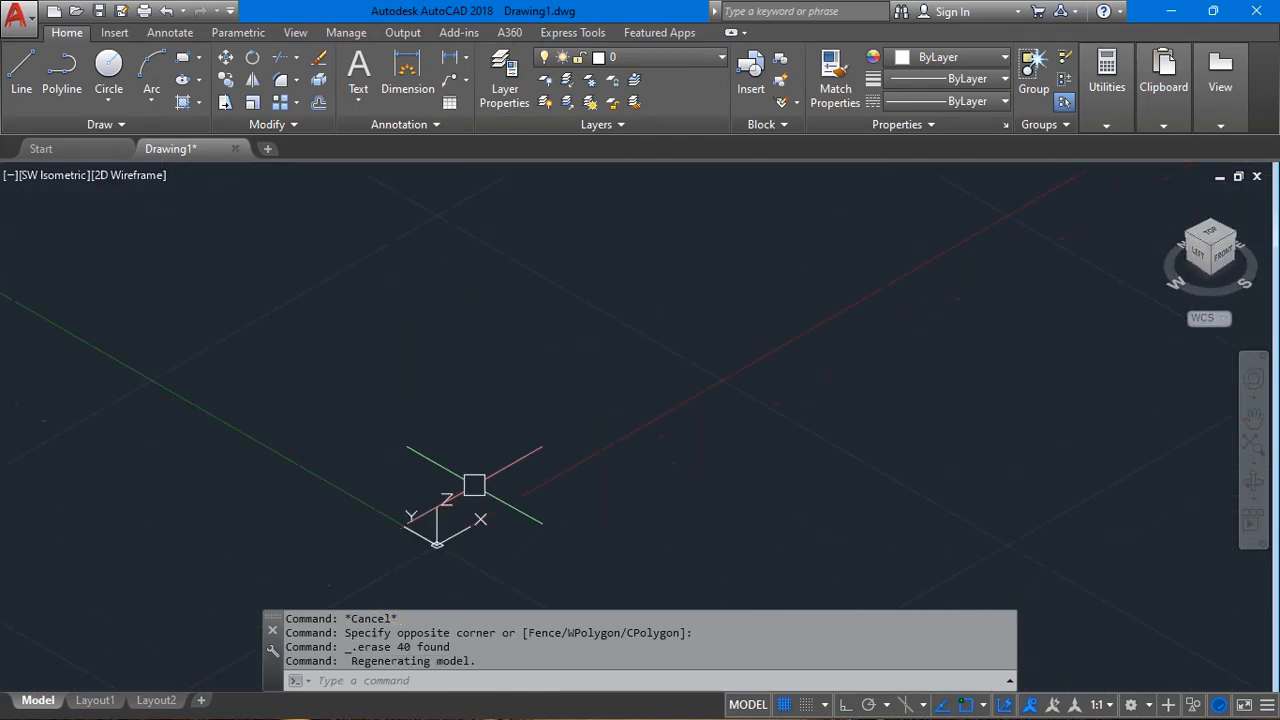
{"action": "middle_click_drag", "start_coordinate": [568, 418], "coordinate": [450, 482]}
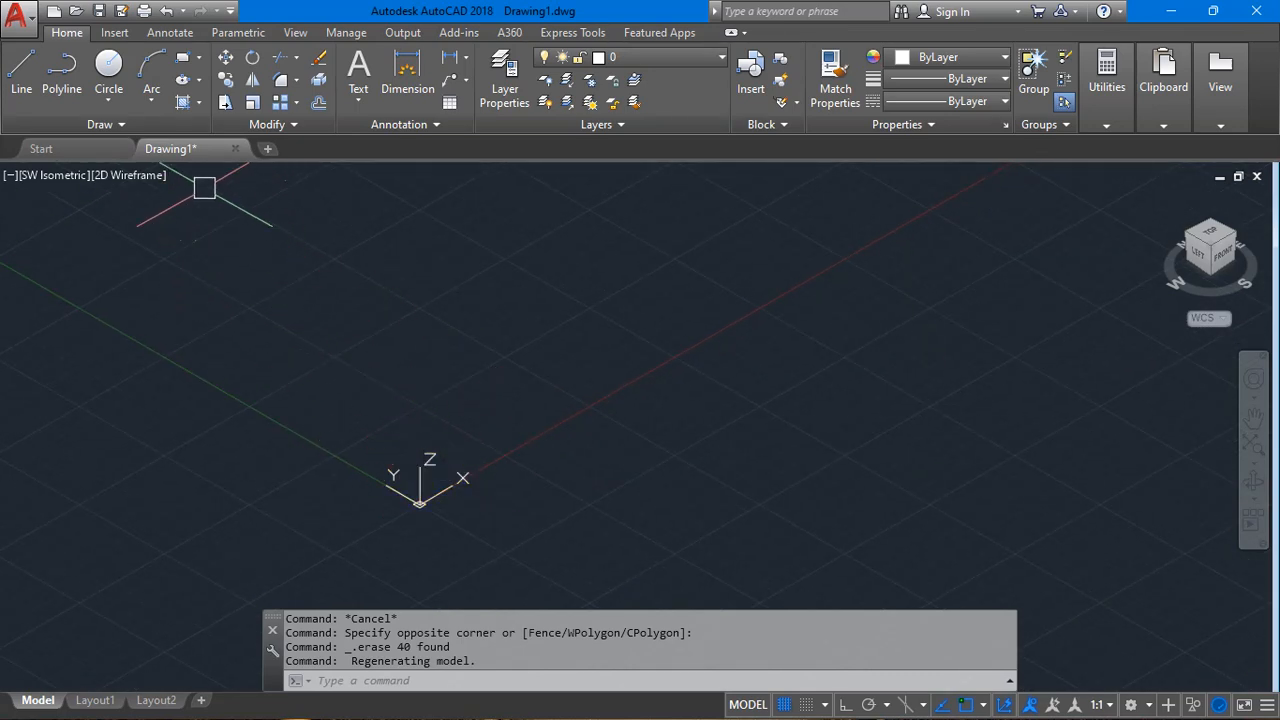
{"action": "left_click", "coordinate": [40, 126]}
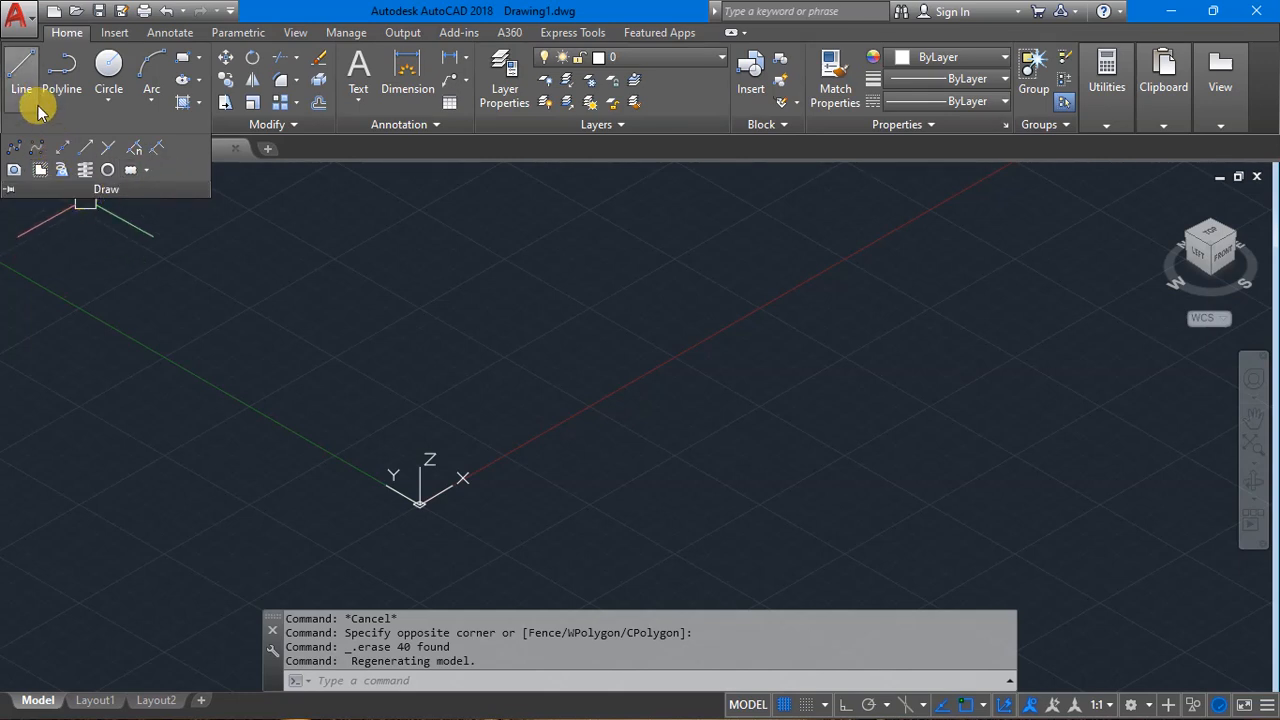
{"action": "key", "text": "Escape"}
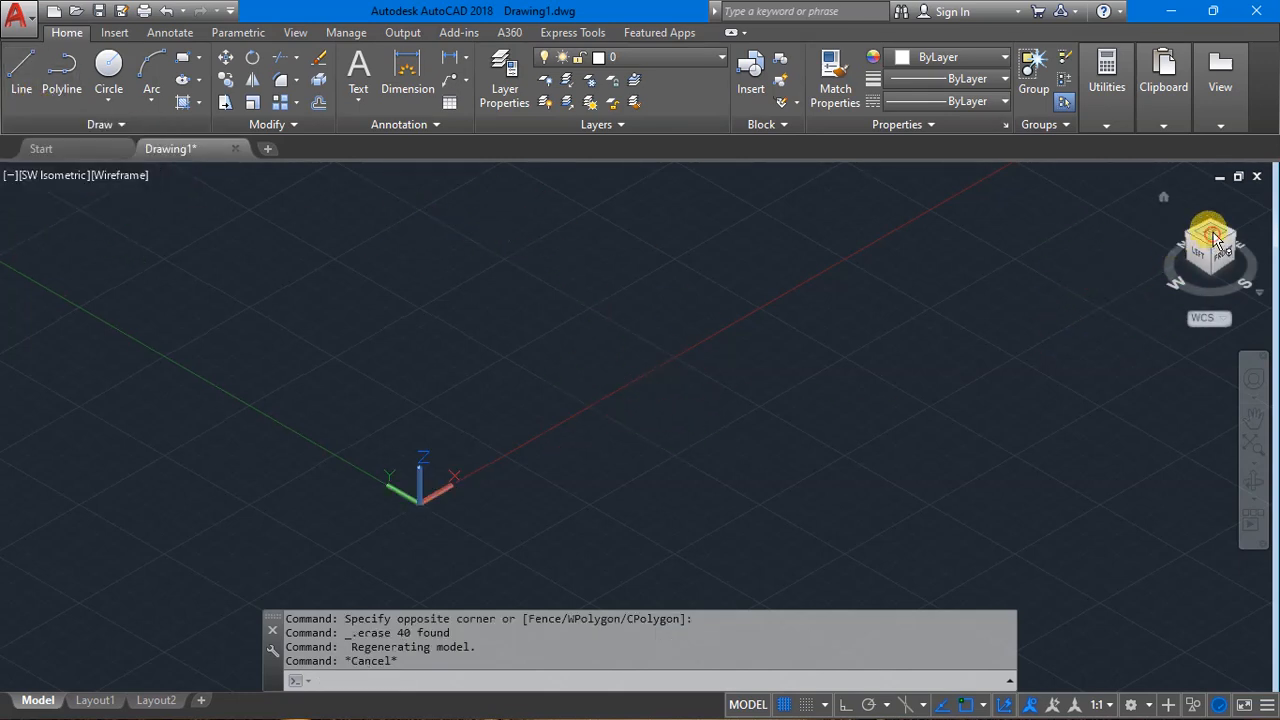
{"action": "left_click", "coordinate": [1214, 236]}
{"action": "middle_click_drag", "start_coordinate": [757, 311], "coordinate": [300, 380]}
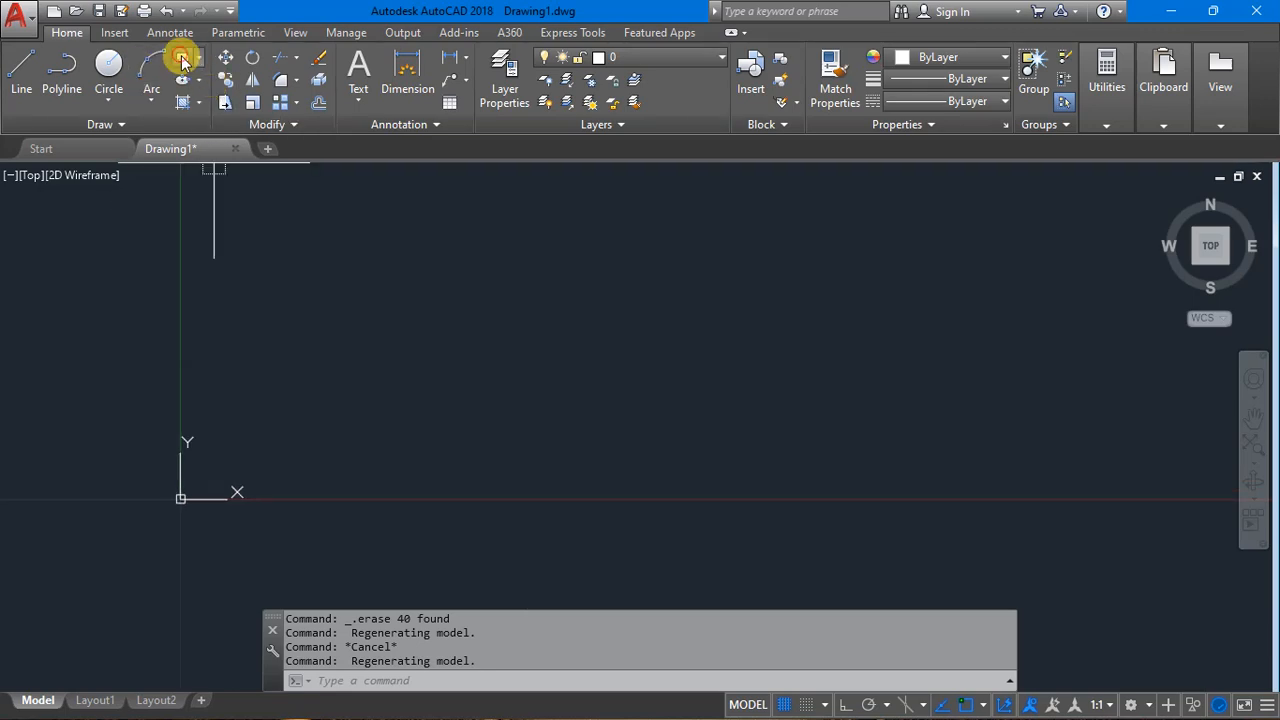
Draw a large horizontal rectangle to the upper right of the origin.
{"action": "left_click", "coordinate": [182, 62]}
{"action": "left_click", "coordinate": [429, 194]}
{"action": "scroll", "coordinate": [539, 377], "scroll_direction": "down", "scroll_amount": 4}
{"action": "left_click", "coordinate": [769, 458]}
{"action": "key", "text": "Return"}
{"action": "scroll", "coordinate": [518, 318], "scroll_direction": "up", "scroll_amount": 4}
{"action": "key", "text": "Escape"}
{"action": "key", "text": "Escape"}
Offset the rectangle inward by a picked distance of about 0.13.
{"action": "left_click", "coordinate": [545, 290]}
{"action": "type", "text": "o"}
{"action": "key", "text": "Return"}
{"action": "left_click", "coordinate": [557, 291]}
{"action": "left_click", "coordinate": [557, 320]}
{"action": "left_click", "coordinate": [568, 369]}
{"action": "scroll", "coordinate": [654, 387], "scroll_direction": "down", "scroll_amount": 4}
{"action": "middle_click_drag", "start_coordinate": [653, 387], "coordinate": [472, 312]}
{"action": "scroll", "coordinate": [472, 312], "scroll_direction": "up", "scroll_amount": 6}
{"action": "key", "text": "Return"}
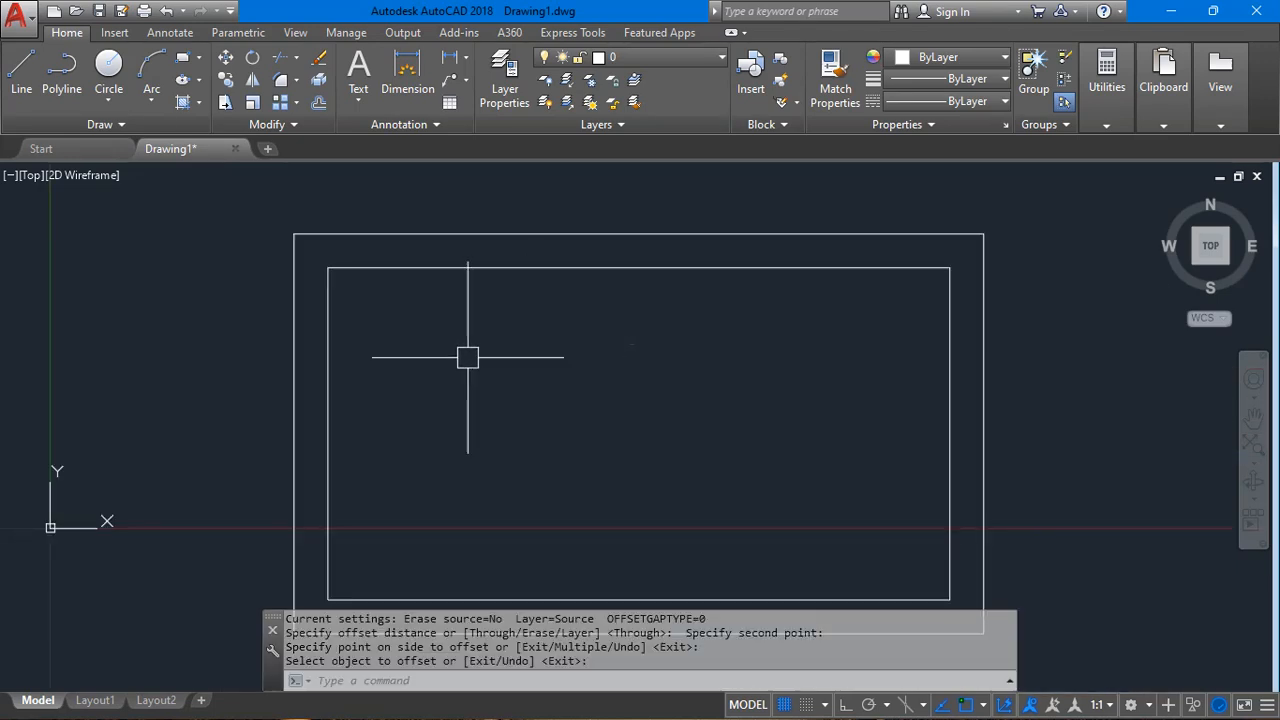
{"action": "key", "text": "Return"}
{"action": "left_click", "coordinate": [328, 268]}
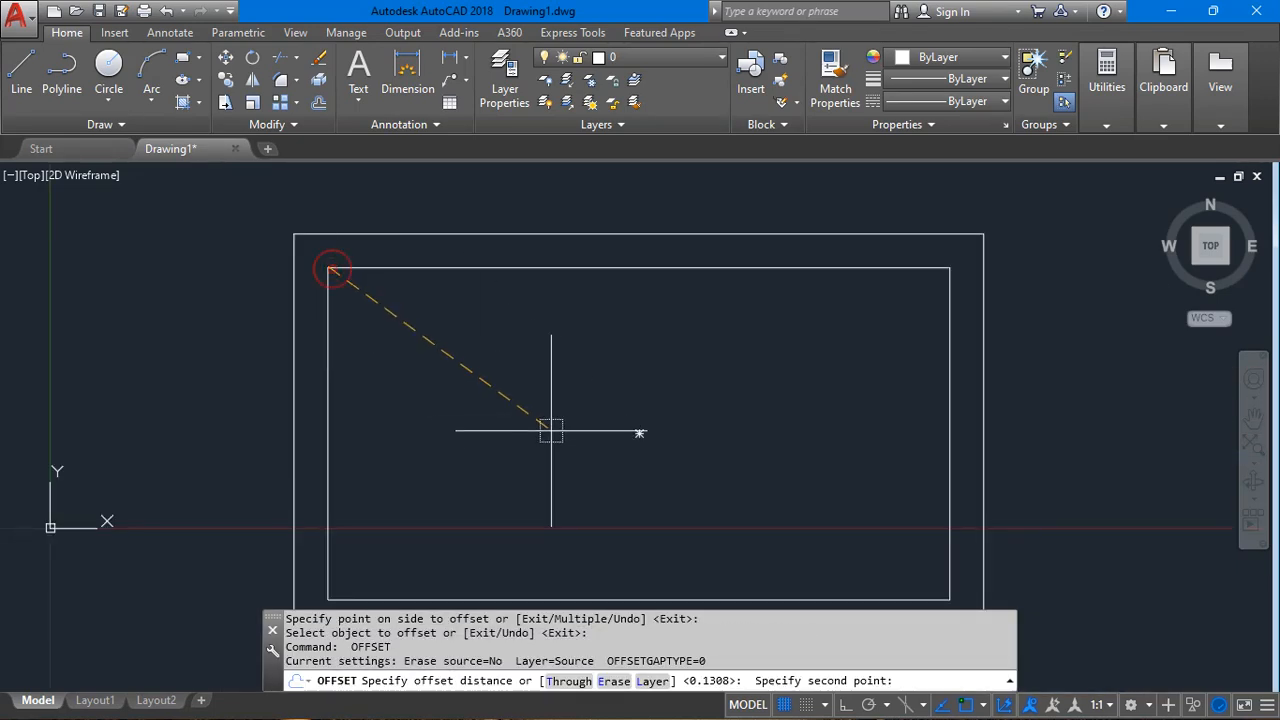
{"action": "key", "text": "Escape"}
{"action": "type", "text": "re"}
{"action": "key", "text": "Return"}
{"action": "key", "text": "Escape"}
{"action": "key", "text": "Escape"}
Draw two rectangles stacked with a narrow gap against the left edge of the inner rectangle, filling its upper-left and lower-left corners.
{"action": "left_click", "coordinate": [181, 62]}
{"action": "left_click", "coordinate": [328, 268]}
{"action": "left_click", "coordinate": [613, 440]}
{"action": "key", "text": "Return"}
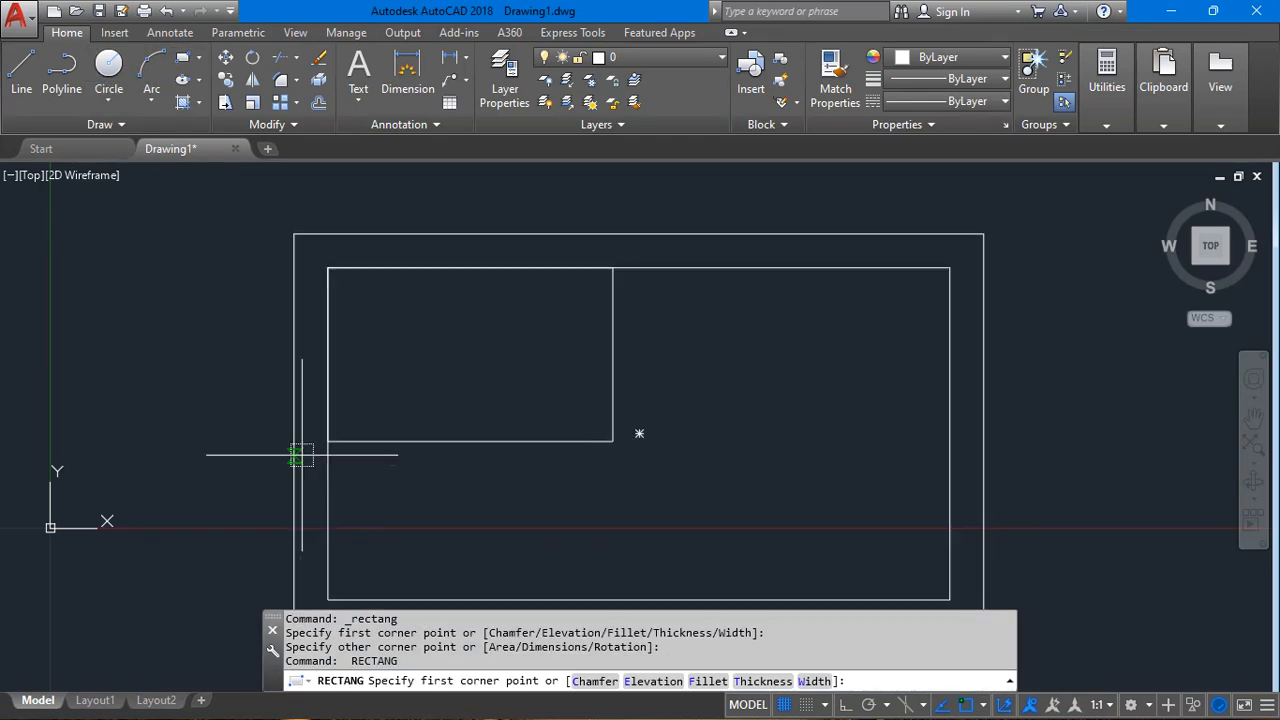
{"action": "left_click", "coordinate": [328, 454]}
{"action": "left_click", "coordinate": [611, 599]}
Draw a third rectangle starting on the inner rectangle's top edge, a narrow gap right of the upper-left rectangle.
{"action": "key", "text": "Return"}
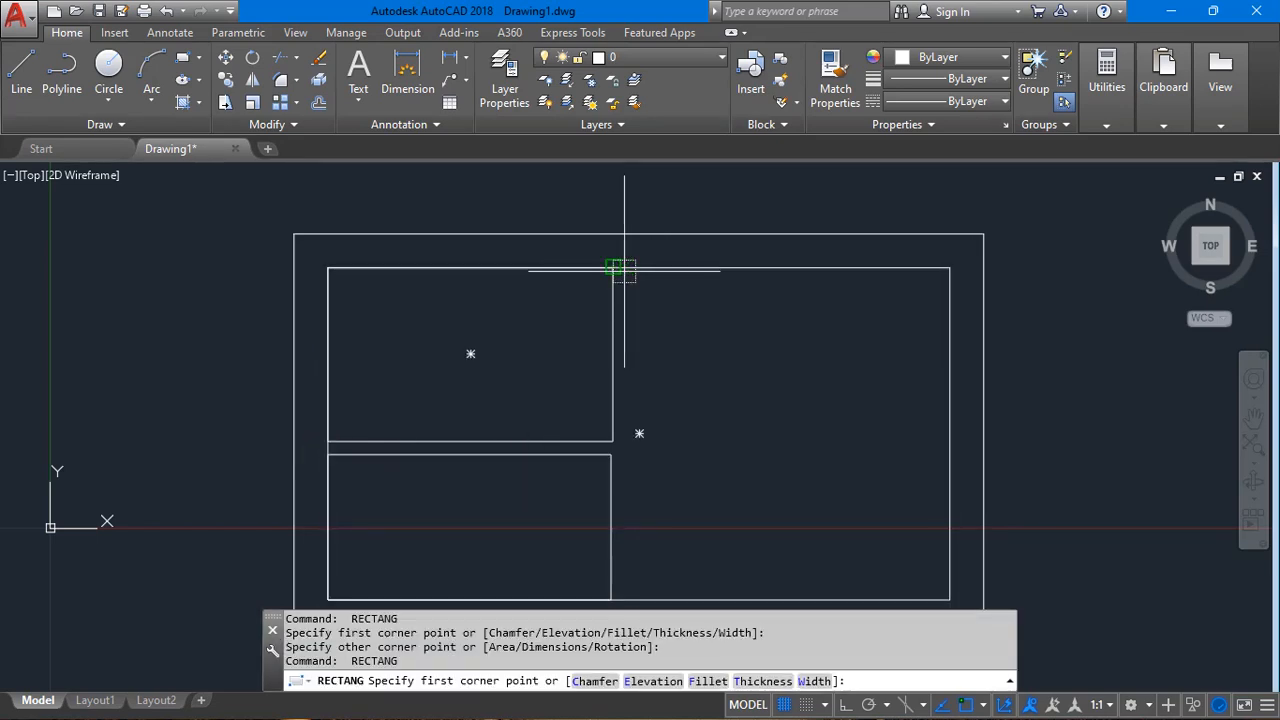
{"action": "scroll", "coordinate": [630, 273], "scroll_direction": "up", "scroll_amount": 5}
{"action": "left_click", "coordinate": [607, 265]}
{"action": "scroll", "coordinate": [637, 345], "scroll_direction": "down", "scroll_amount": 5}
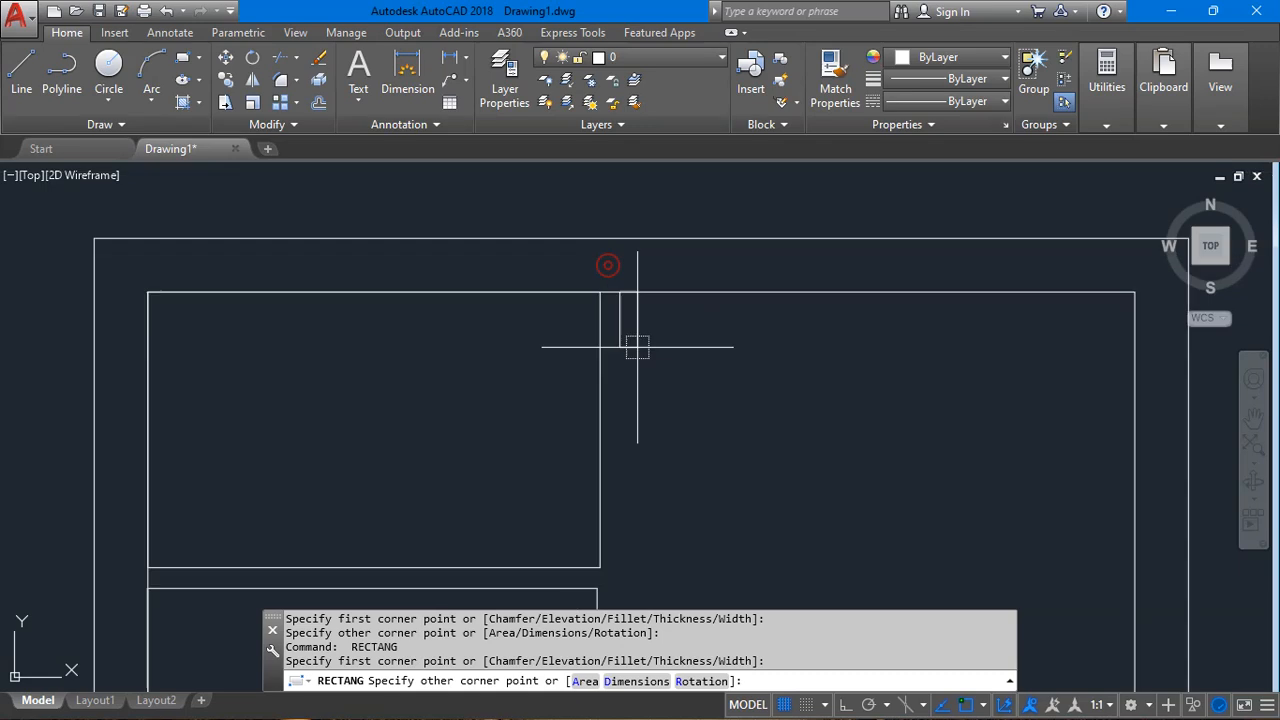
Draw a small room rectangle at the upper middle of the plan and a larger one below it reaching the lower inner wall.
{"action": "left_click", "coordinate": [722, 453]}
{"action": "key", "text": "Return"}
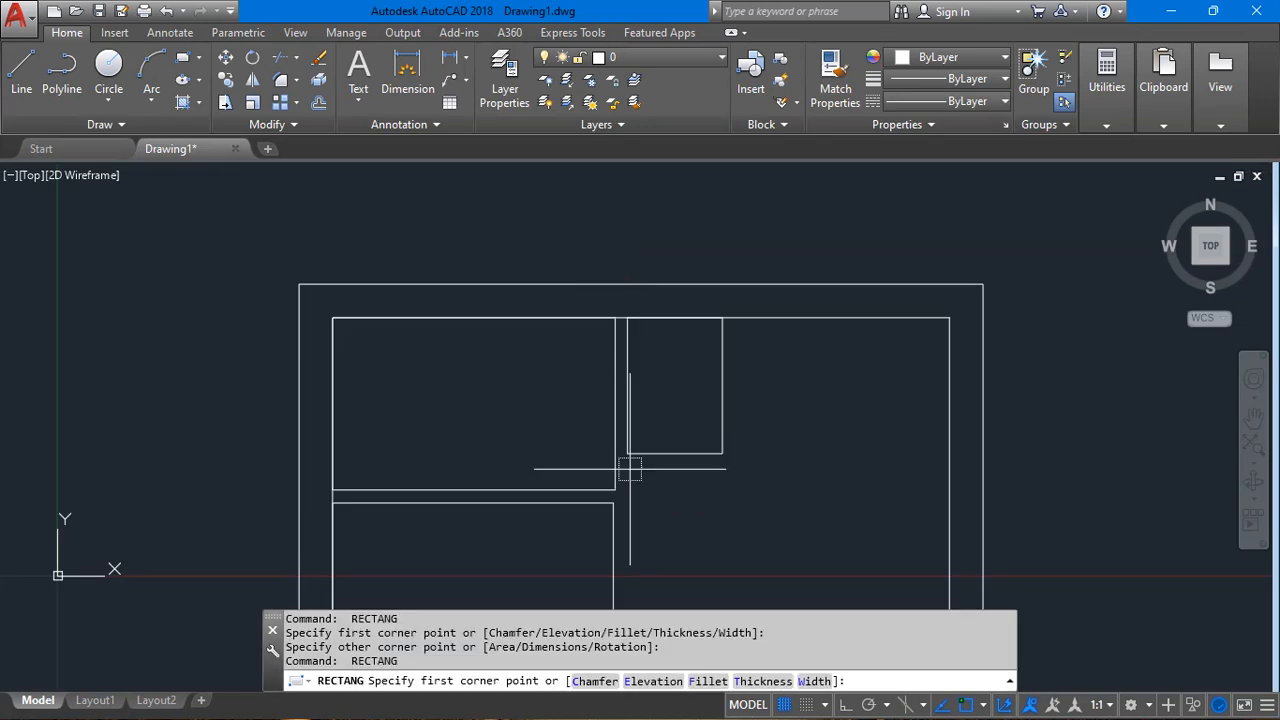
{"action": "left_click", "coordinate": [630, 468]}
{"action": "middle_click_drag", "start_coordinate": [630, 468], "coordinate": [529, 336]}
{"action": "left_click", "coordinate": [734, 512]}
Draw a room rectangle in the upper-right area, from the upper inner wall beside the small room to the right inner wall.
{"action": "key", "text": "Return"}
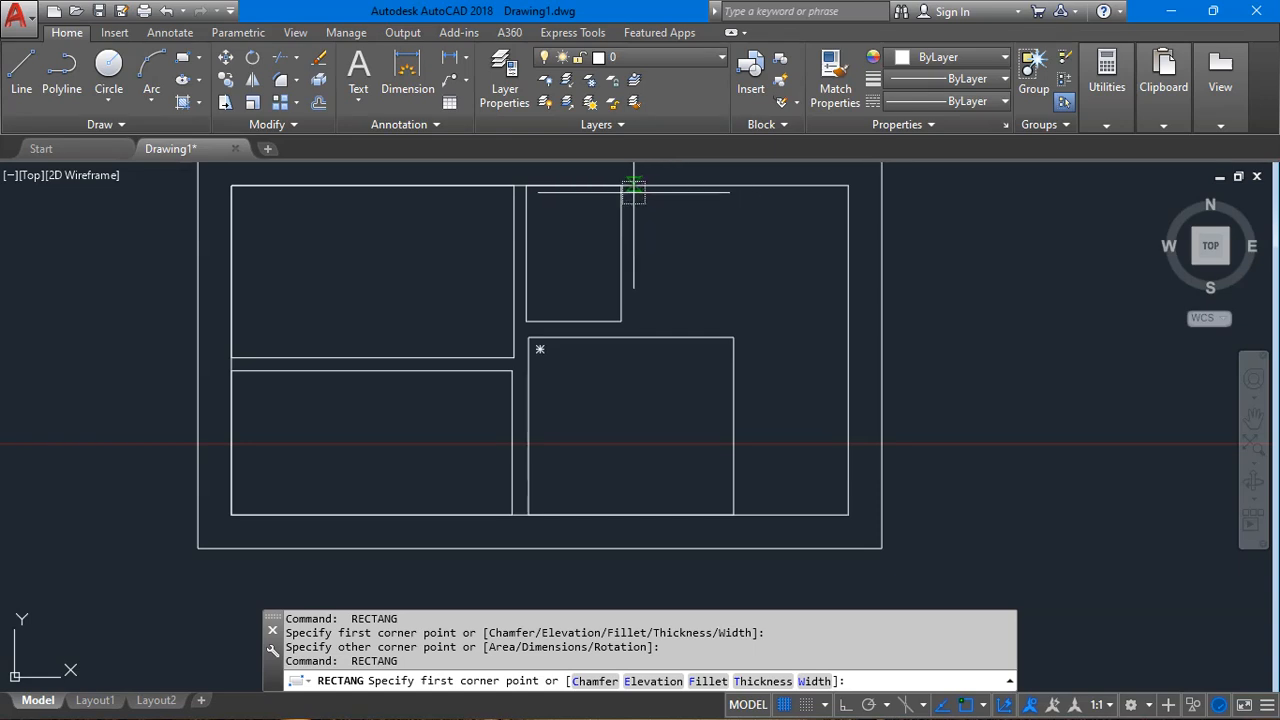
{"action": "scroll", "coordinate": [634, 186], "scroll_direction": "up", "scroll_amount": 1}
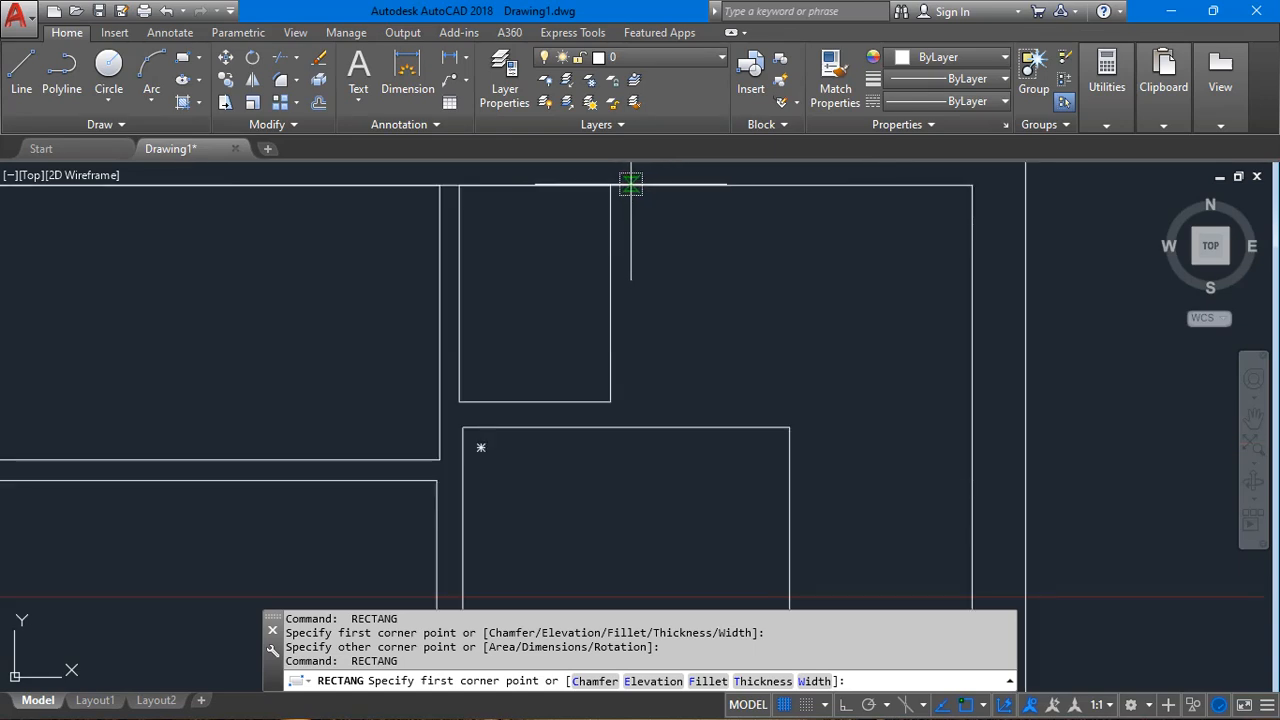
{"action": "left_click", "coordinate": [630, 184]}
{"action": "left_click", "coordinate": [973, 399]}
Draw two stacked rectangles between the lower-middle room and the right inner wall, the lower one ending at the inner wall's corner.
{"action": "scroll", "coordinate": [721, 432], "scroll_direction": "down", "scroll_amount": 4}
{"action": "middle_click_drag", "start_coordinate": [729, 445], "coordinate": [597, 337]}
{"action": "scroll", "coordinate": [599, 337], "scroll_direction": "up", "scroll_amount": 4}
{"action": "key", "text": "Return"}
{"action": "left_click", "coordinate": [580, 311]}
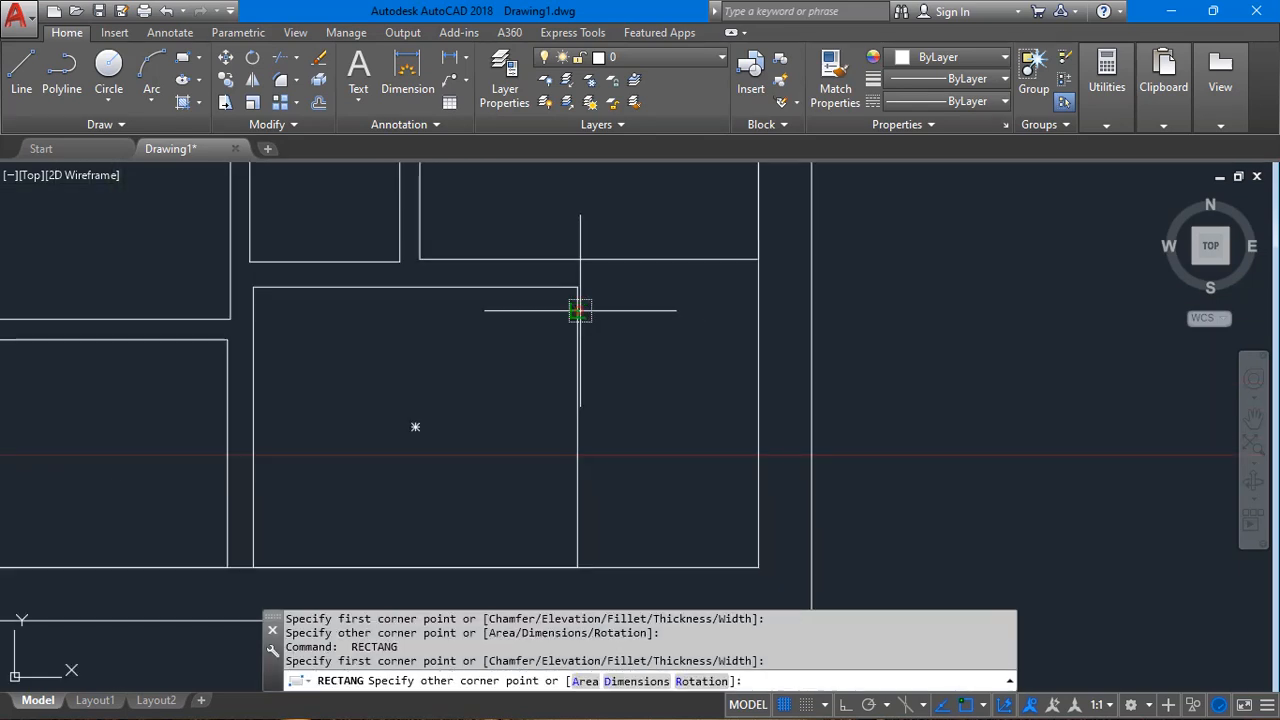
{"action": "left_click", "coordinate": [758, 411]}
{"action": "key", "text": "Return"}
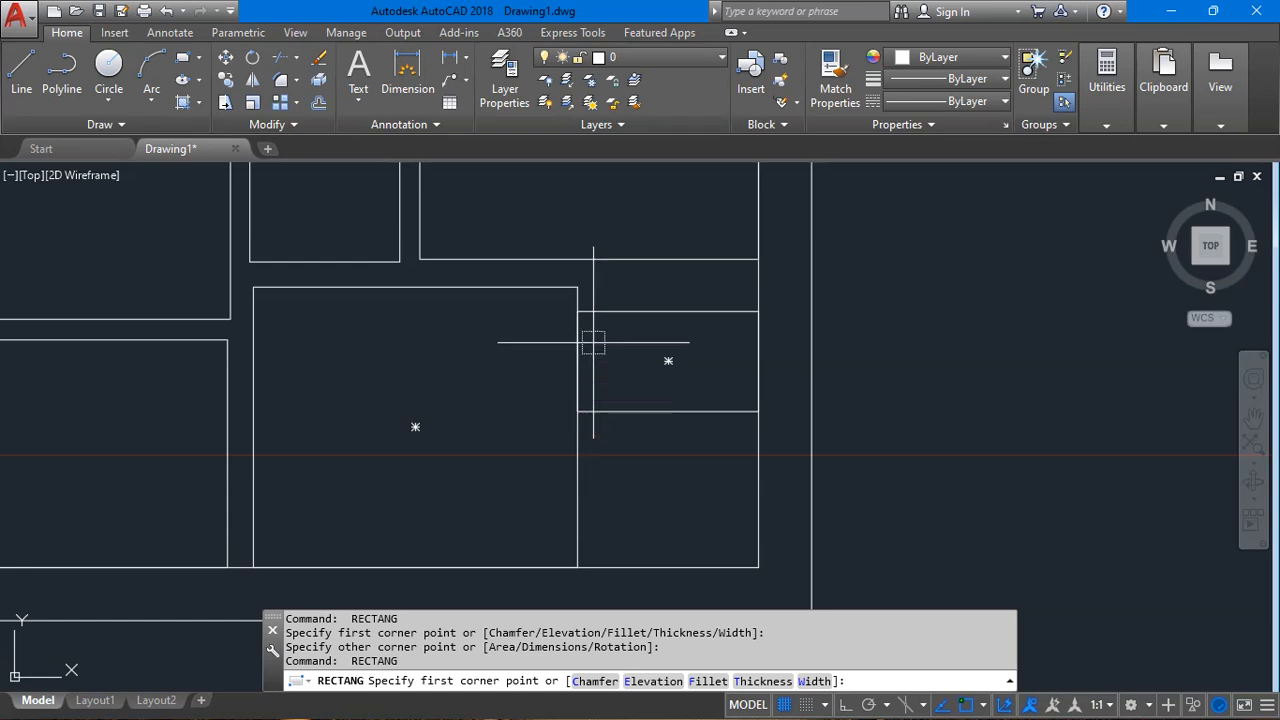
{"action": "left_click", "coordinate": [592, 410]}
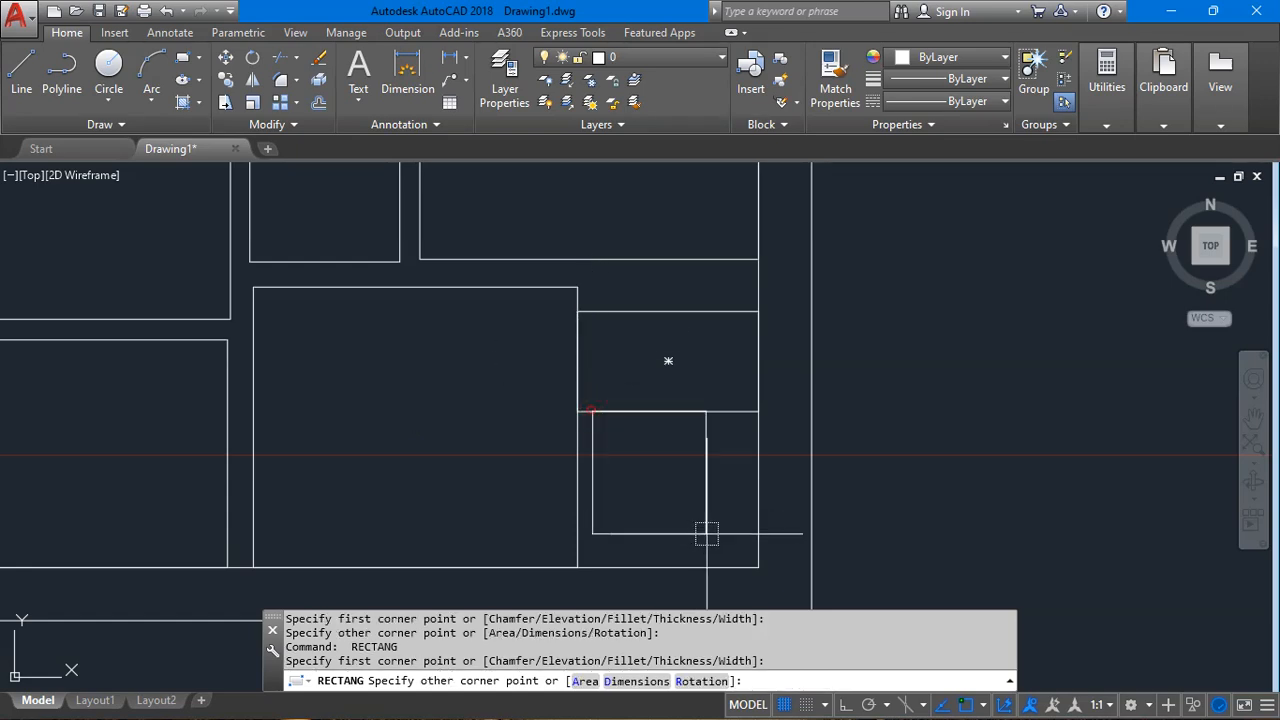
{"action": "left_click", "coordinate": [758, 567]}
Draw a short rectangle on top of the stacked pair, reaching the right inner wall just below the upper-right room.
{"action": "key", "text": "Return"}
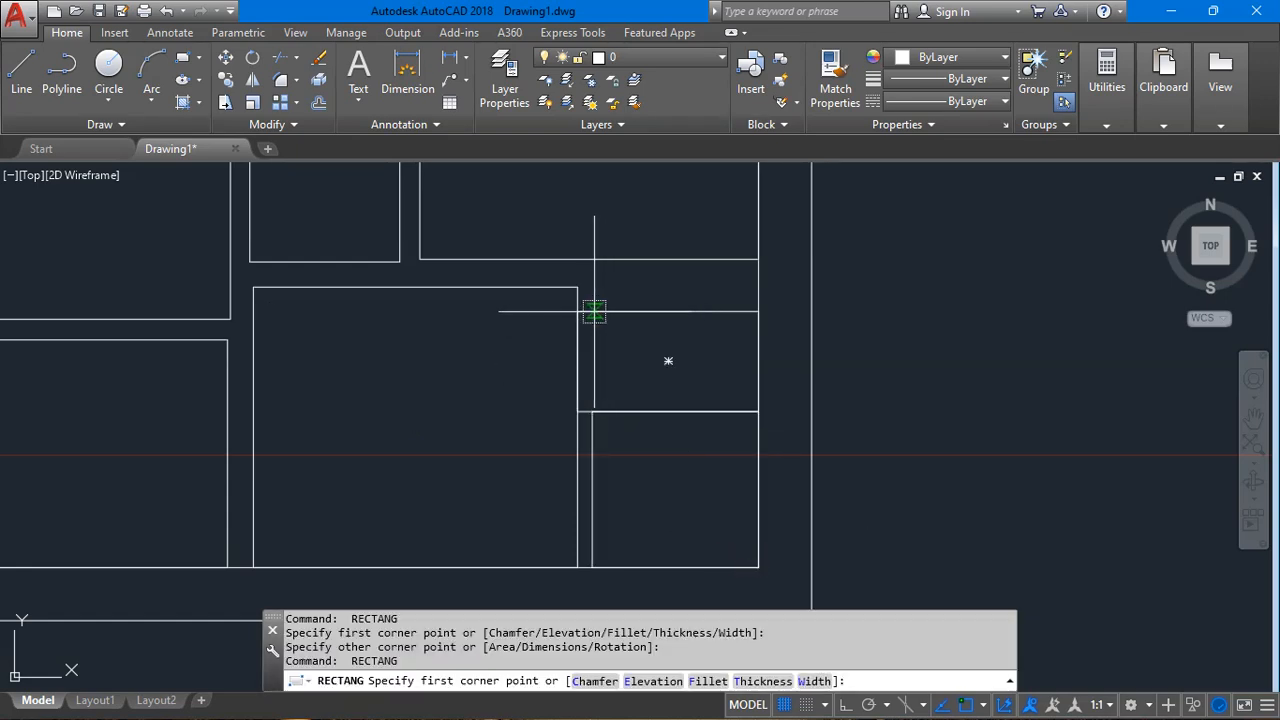
{"action": "left_click", "coordinate": [591, 311]}
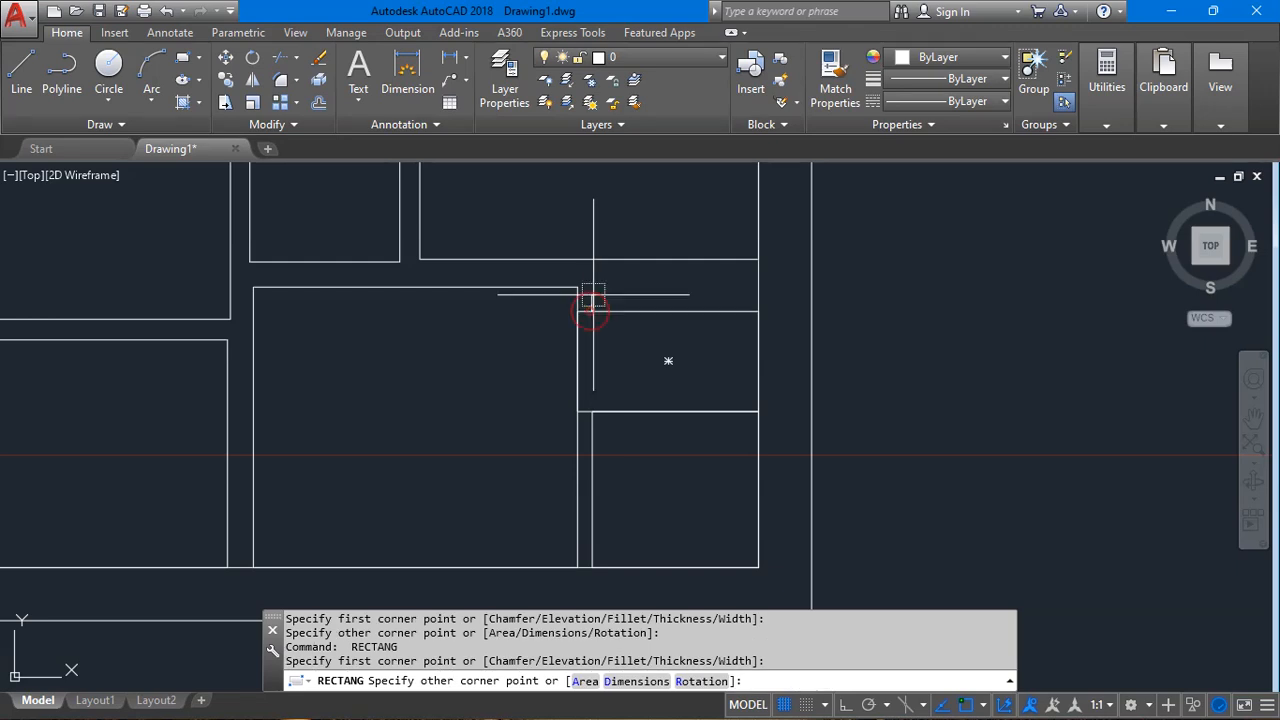
{"action": "left_click", "coordinate": [758, 276]}
Stretch the upper edge of the lower-middle room upward, level with the short rectangle beside it.
{"action": "left_click", "coordinate": [421, 290]}
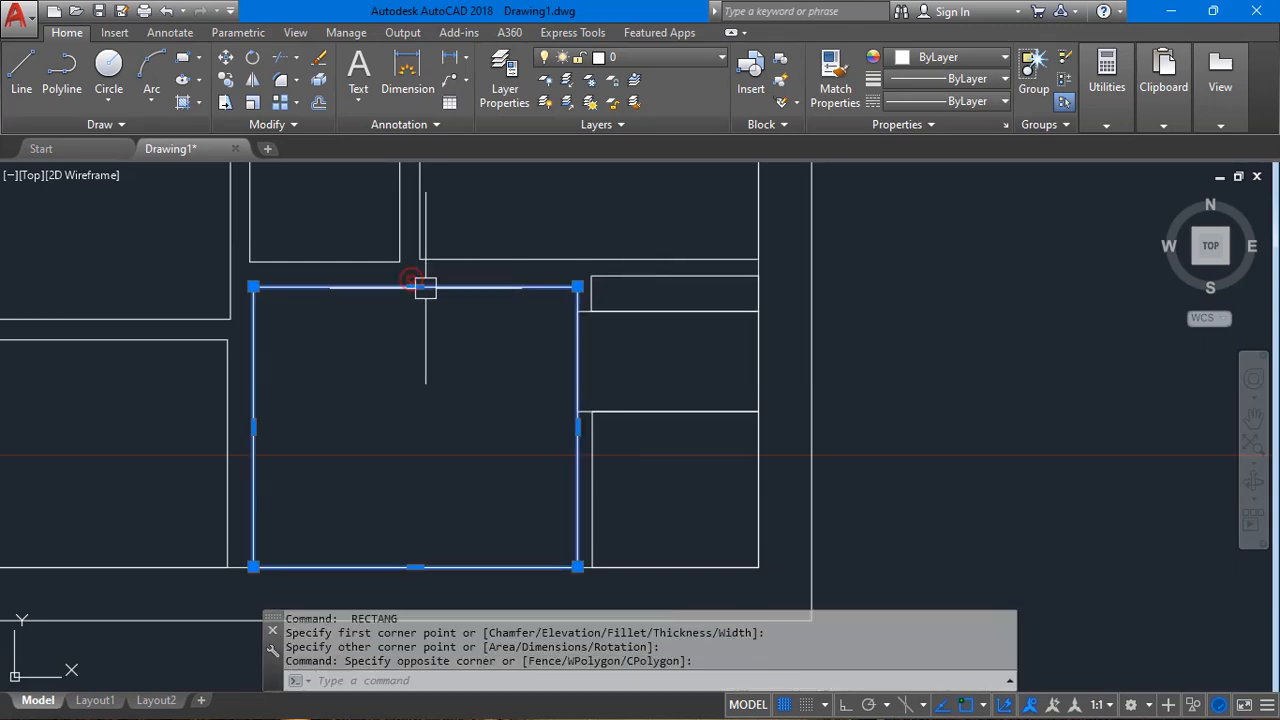
{"action": "left_click", "coordinate": [415, 287]}
{"action": "key", "text": "Escape"}
{"action": "key", "text": "Escape"}
{"action": "scroll", "coordinate": [528, 349], "scroll_direction": "down", "scroll_amount": 2}
{"action": "scroll", "coordinate": [448, 337], "scroll_direction": "up", "scroll_amount": 1}
{"action": "scroll", "coordinate": [448, 337], "scroll_direction": "up", "scroll_amount": 2}
{"action": "key", "text": "Escape"}
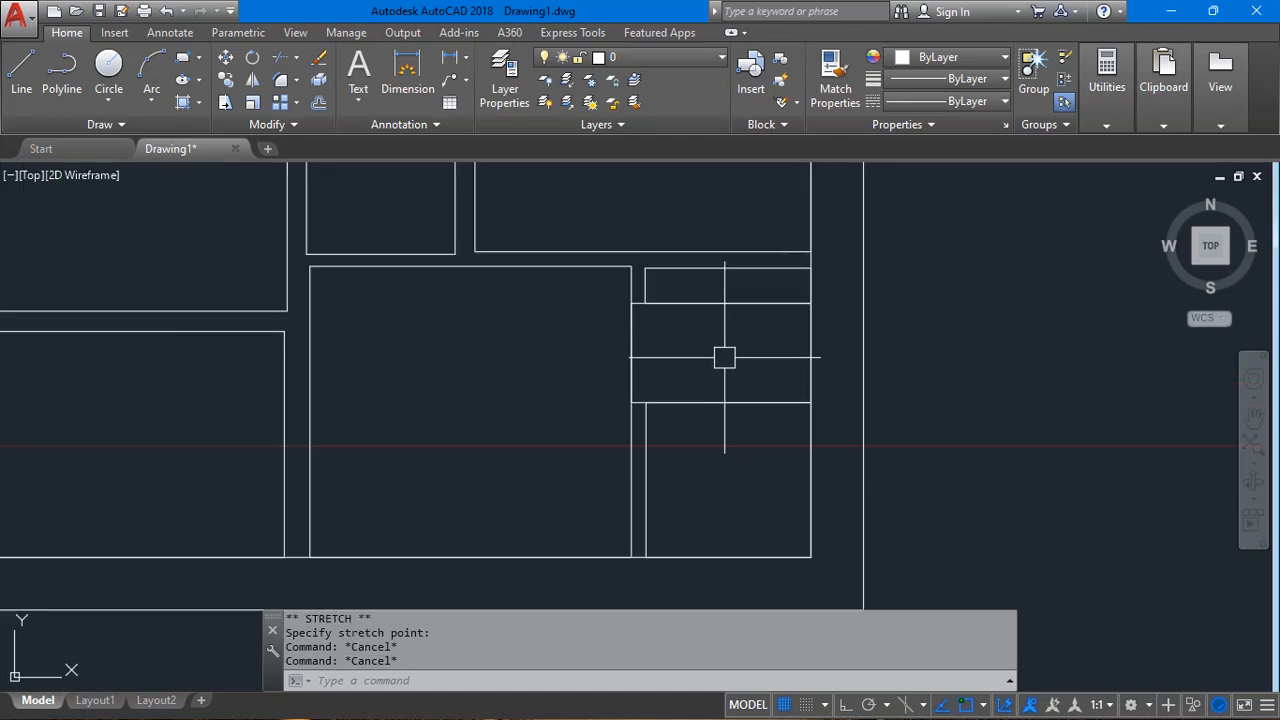
Trim the shared edge between the lower-middle room and the adjoining middle rectangle, using the lower-middle room and neighbouring rectangles as cutting edges.
{"action": "type", "text": "tr"}
{"action": "key", "text": "Return"}
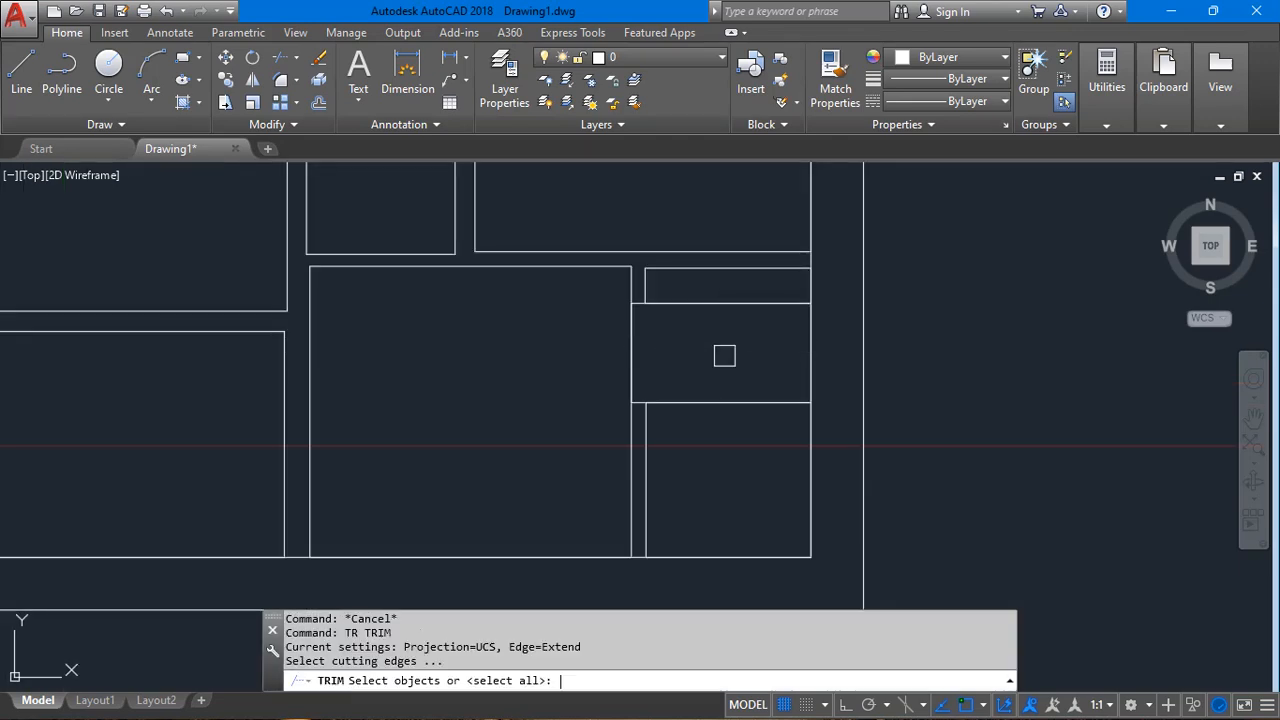
{"action": "left_click", "coordinate": [617, 272]}
{"action": "left_click", "coordinate": [648, 292]}
{"action": "left_click", "coordinate": [642, 301]}
{"action": "left_click", "coordinate": [625, 301]}
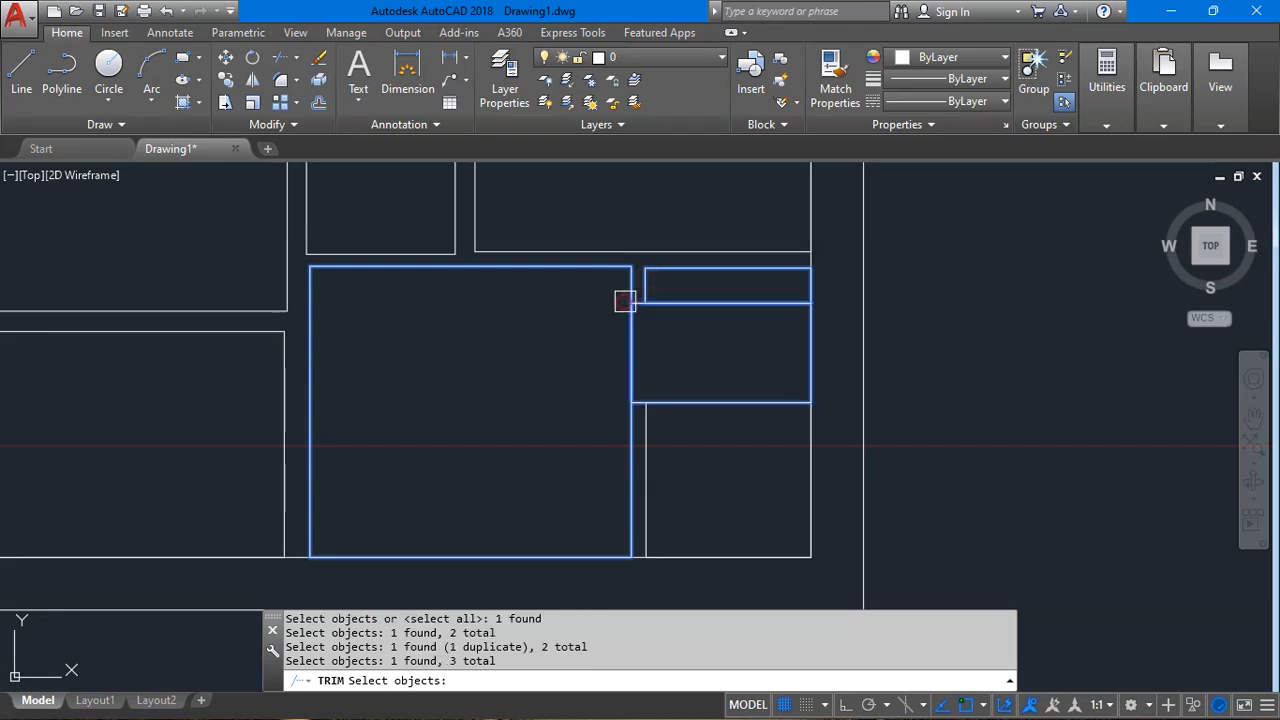
{"action": "key", "text": "Return"}
{"action": "left_click_drag", "start_coordinate": [714, 343], "coordinate": [540, 340]}
{"action": "key", "text": "Return"}
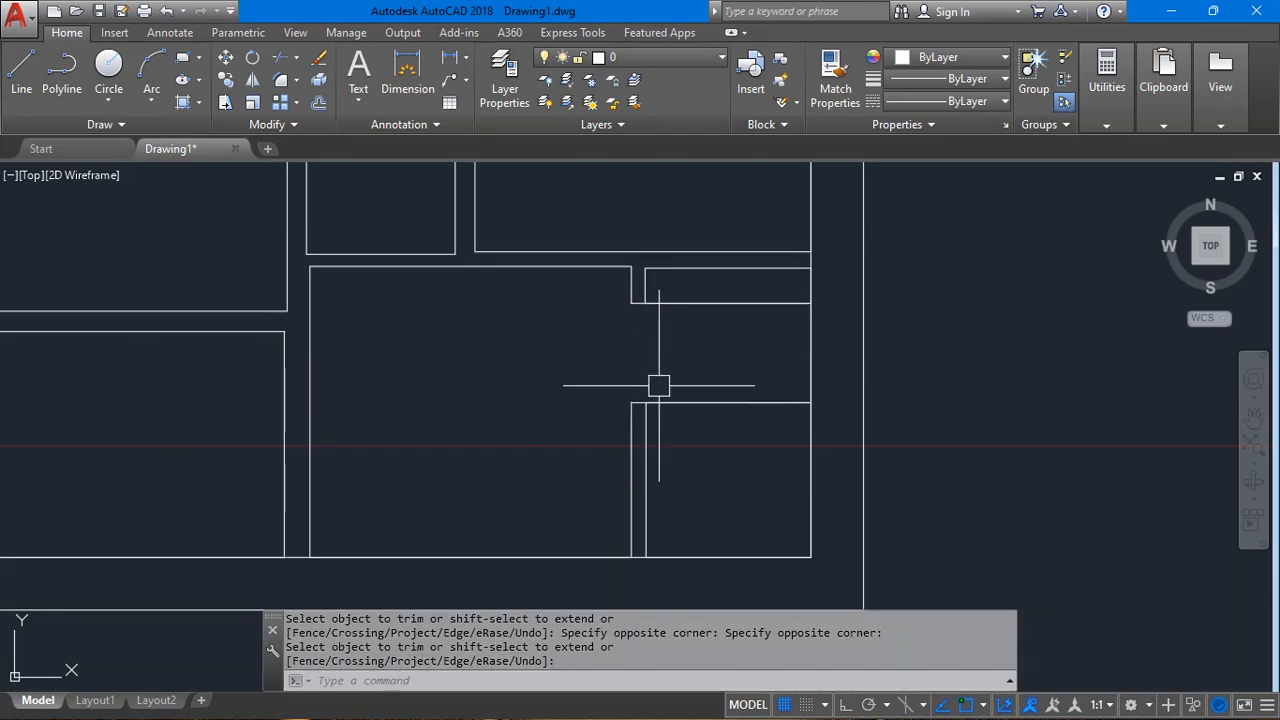
{"action": "left_click", "coordinate": [661, 292]}
{"action": "left_click", "coordinate": [623, 286]}
{"action": "key", "text": "Escape"}
{"action": "key", "text": "Escape"}
{"action": "left_click", "coordinate": [648, 271]}
{"action": "key", "text": "Escape"}
{"action": "left_click", "coordinate": [632, 304]}
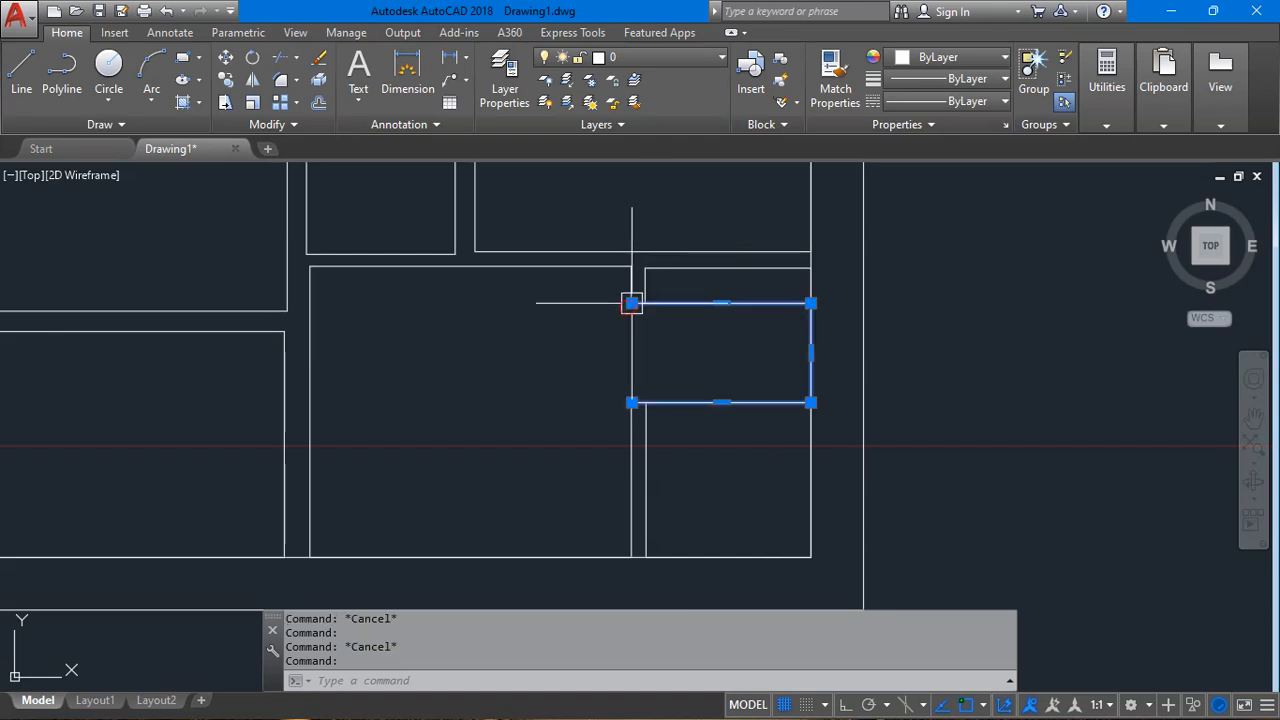
{"action": "key", "text": "Escape"}
{"action": "left_click", "coordinate": [742, 305]}
{"action": "key", "text": "Escape"}
{"action": "left_click", "coordinate": [762, 402]}
{"action": "key", "text": "Escape"}
Delete the trimmed middle rectangle and the rectangle below it in the plan's lower-right corner.
{"action": "left_click", "coordinate": [806, 340]}
{"action": "key", "text": "Delete"}
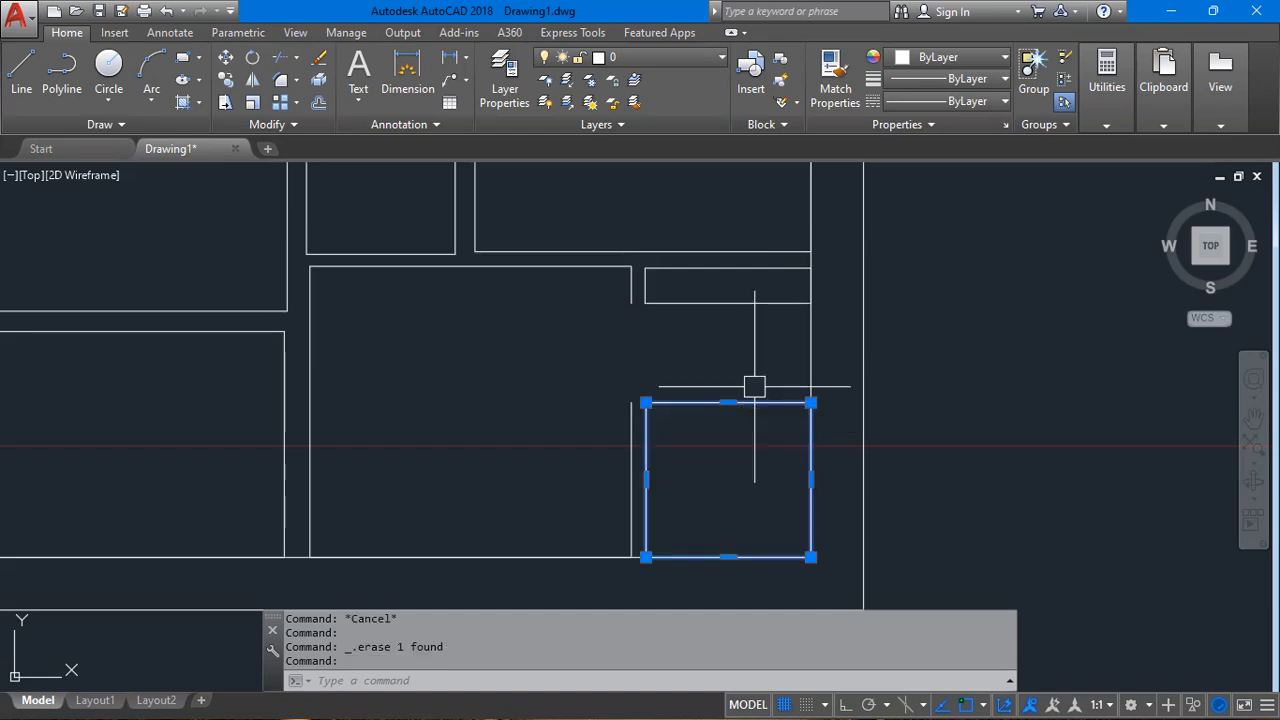
{"action": "key", "text": "Delete"}
Stretch the lower edge of the short right-hand rectangle down to the lower inner wall to form one room.
{"action": "left_click", "coordinate": [740, 302]}
{"action": "left_click", "coordinate": [728, 303]}
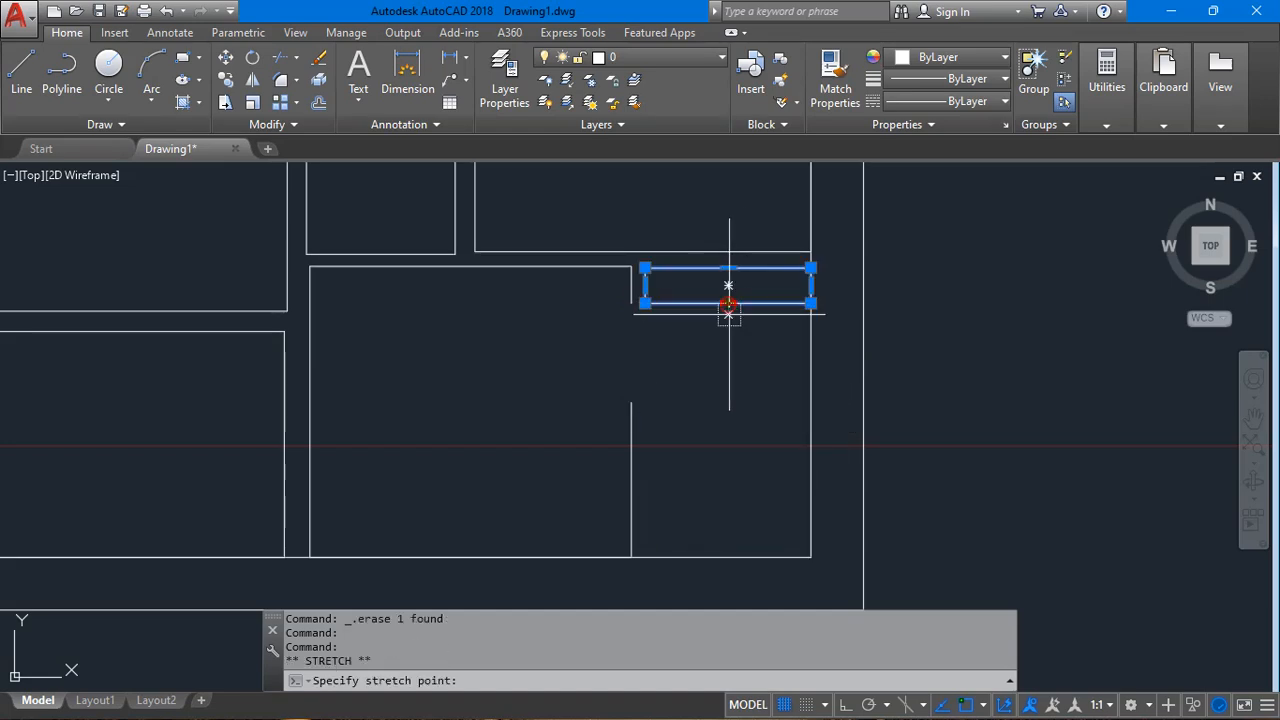
{"action": "left_click", "coordinate": [728, 557]}
{"action": "key", "text": "Escape"}
Stretch the open end of the lower-middle room's right edge downward to close the gap in the wall line.
{"action": "left_click", "coordinate": [631, 292]}
{"action": "left_click", "coordinate": [631, 302]}
{"action": "left_click", "coordinate": [630, 395]}
{"action": "key", "text": "Escape"}
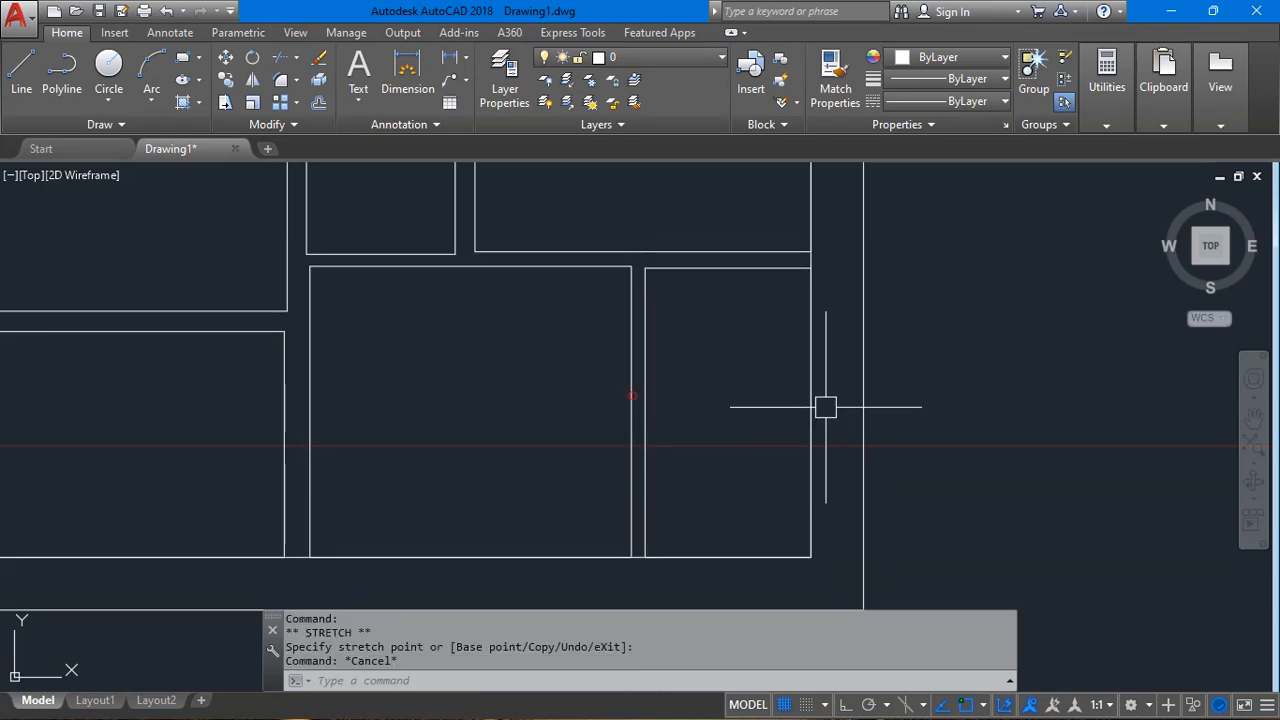
{"action": "scroll", "coordinate": [780, 397], "scroll_direction": "down", "scroll_amount": 5}
{"action": "scroll", "coordinate": [767, 376], "scroll_direction": "up", "scroll_amount": 4}
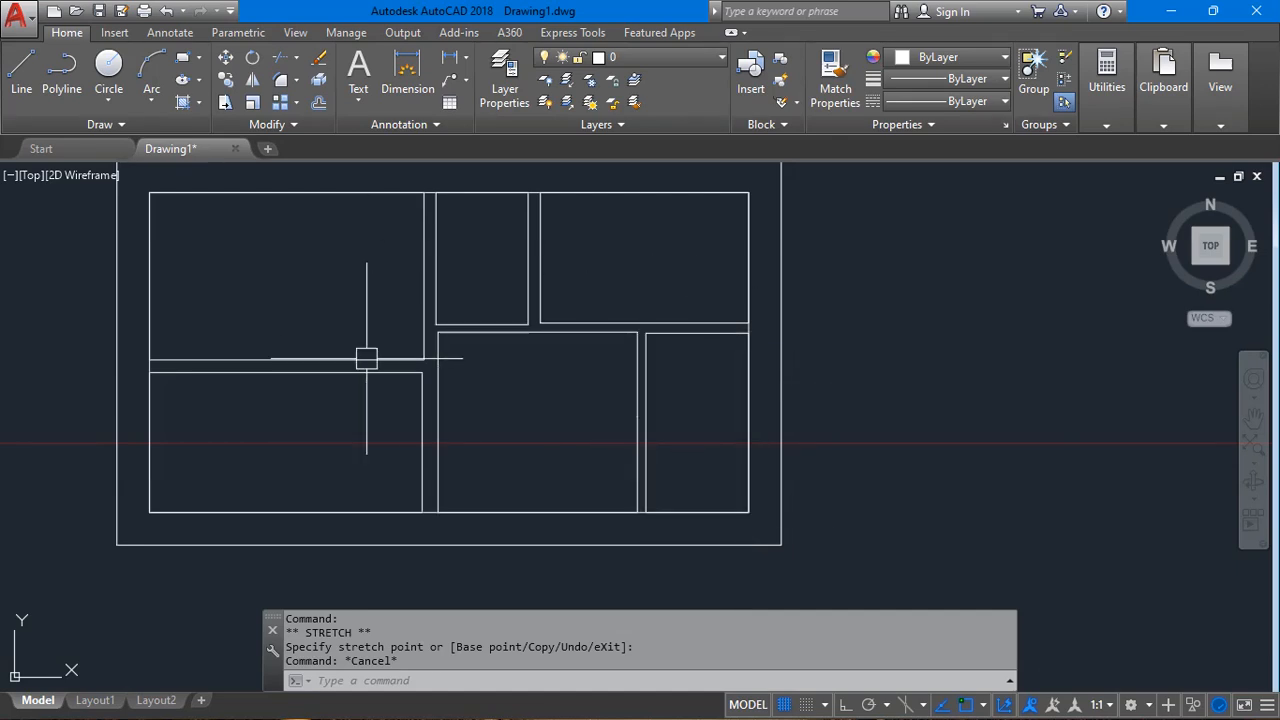
{"action": "left_click", "coordinate": [330, 352]}
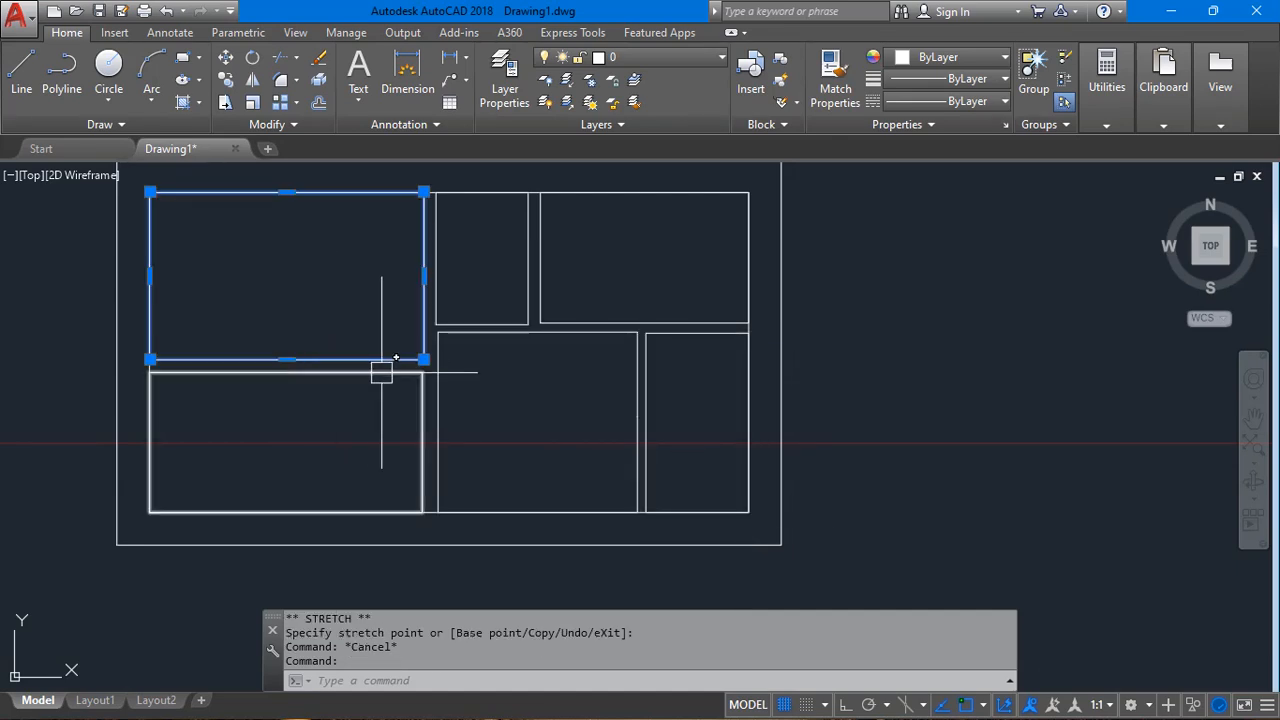
{"action": "key", "text": "Escape"}
{"action": "type", "text": "h"}
{"action": "key", "text": "Return"}
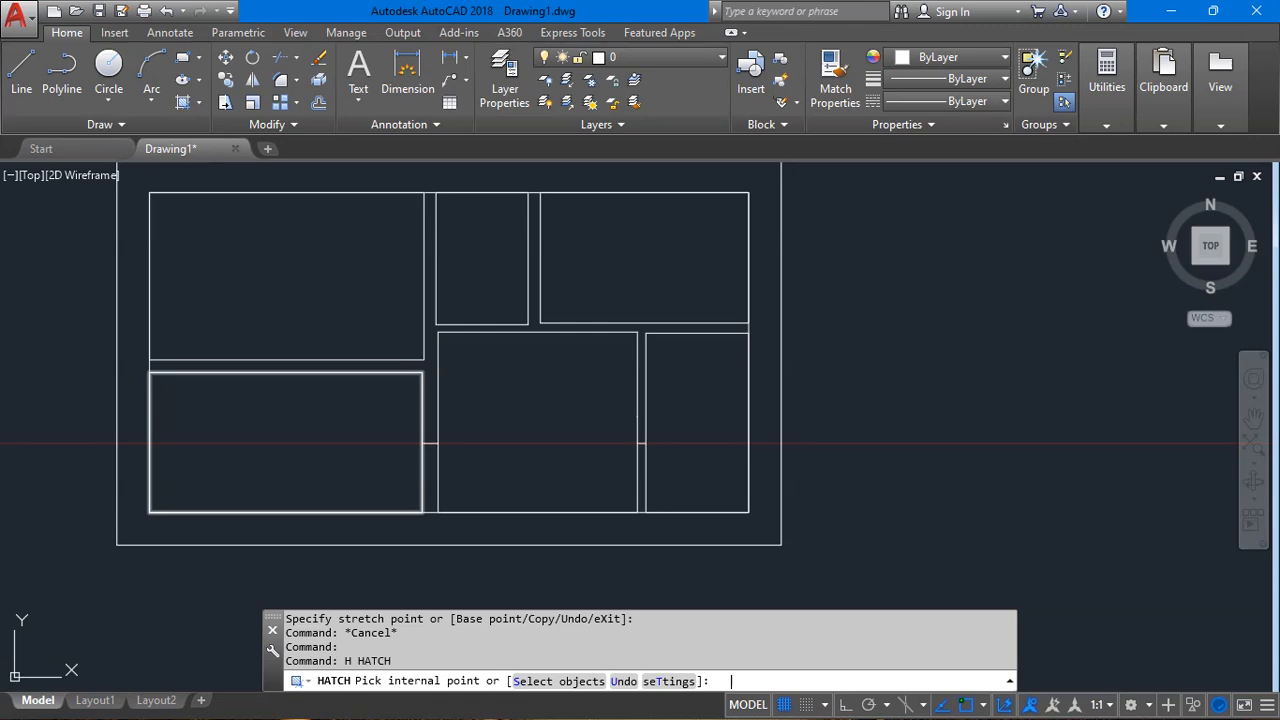
{"action": "key", "text": "Escape"}
{"action": "key", "text": "Escape"}
Hatch the interior of the upper-left room and set the pattern scale to 50, followed by 100.
{"action": "left_click", "coordinate": [315, 357]}
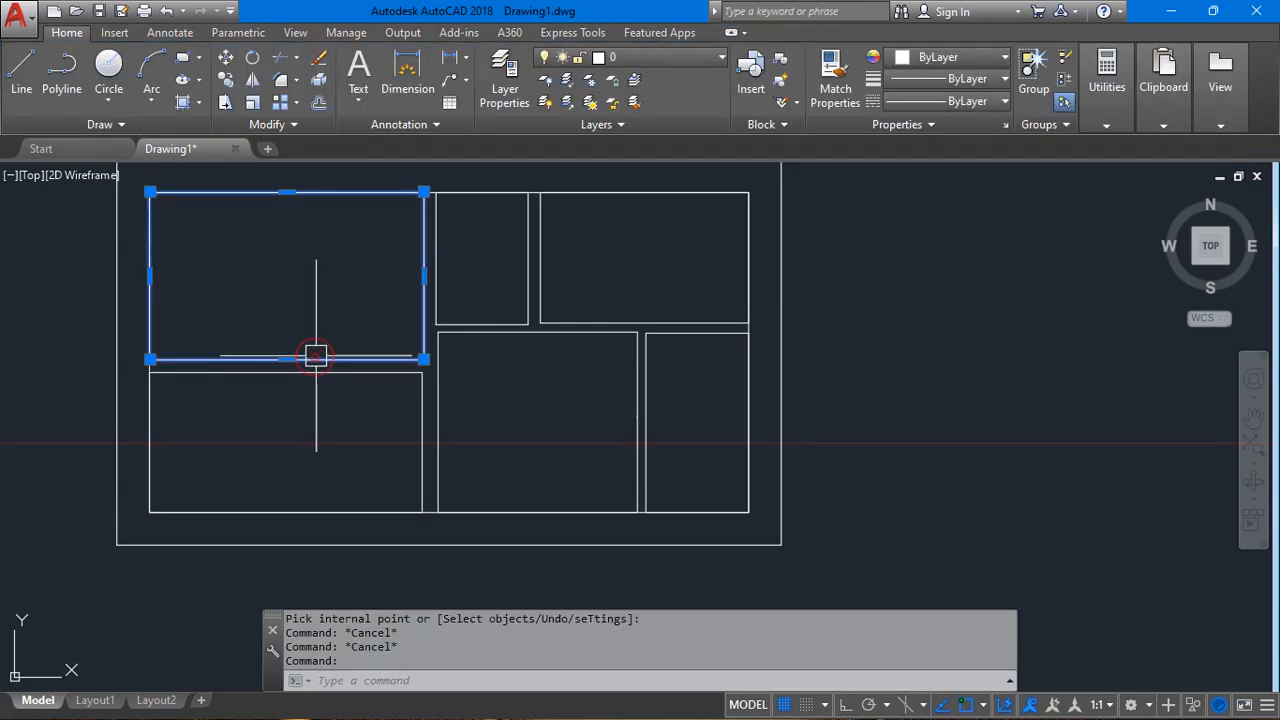
{"action": "type", "text": "h"}
{"action": "key", "text": "Return"}
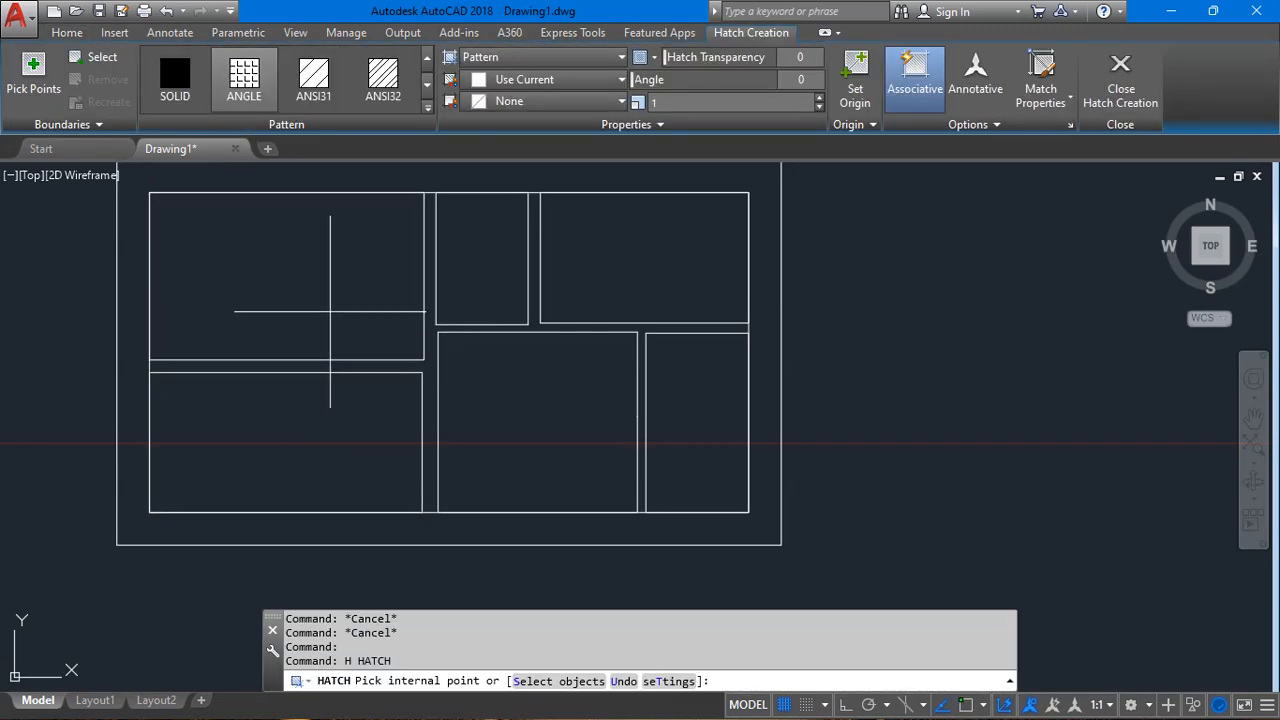
{"action": "left_click", "coordinate": [344, 248]}
{"action": "left_click", "coordinate": [695, 100]}
{"action": "type", "text": "50"}
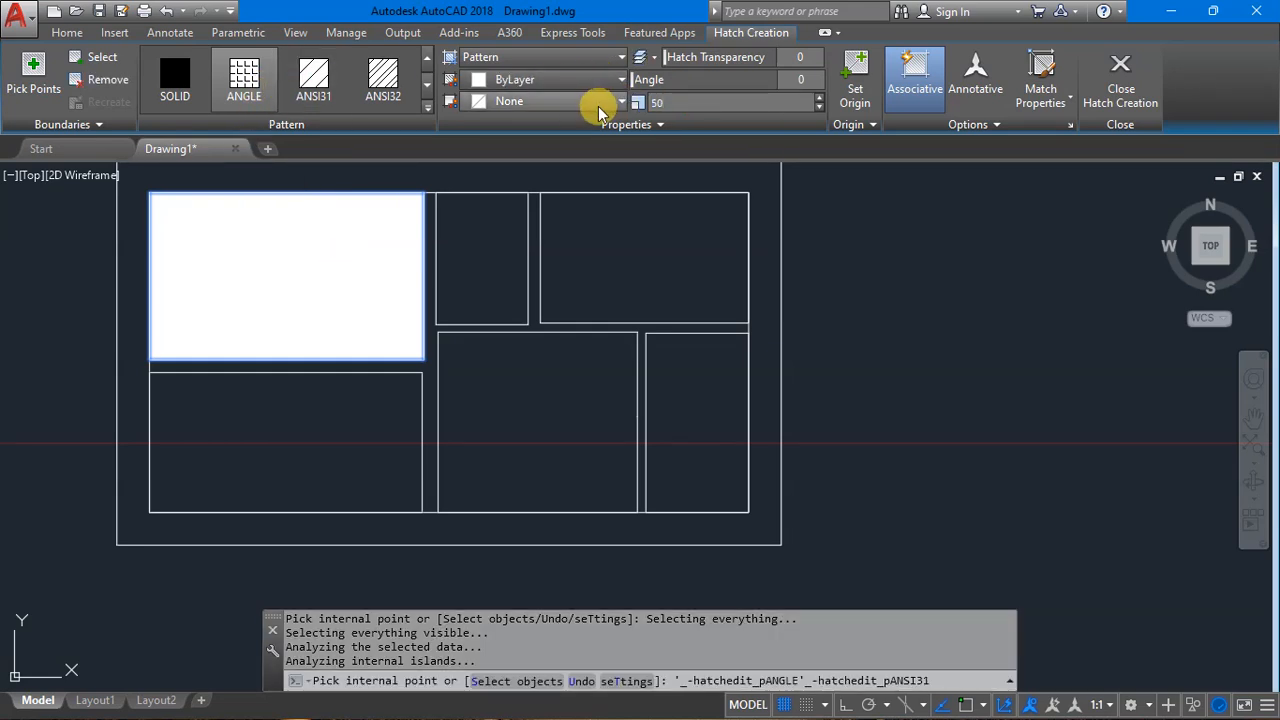
{"action": "key", "text": "Return"}
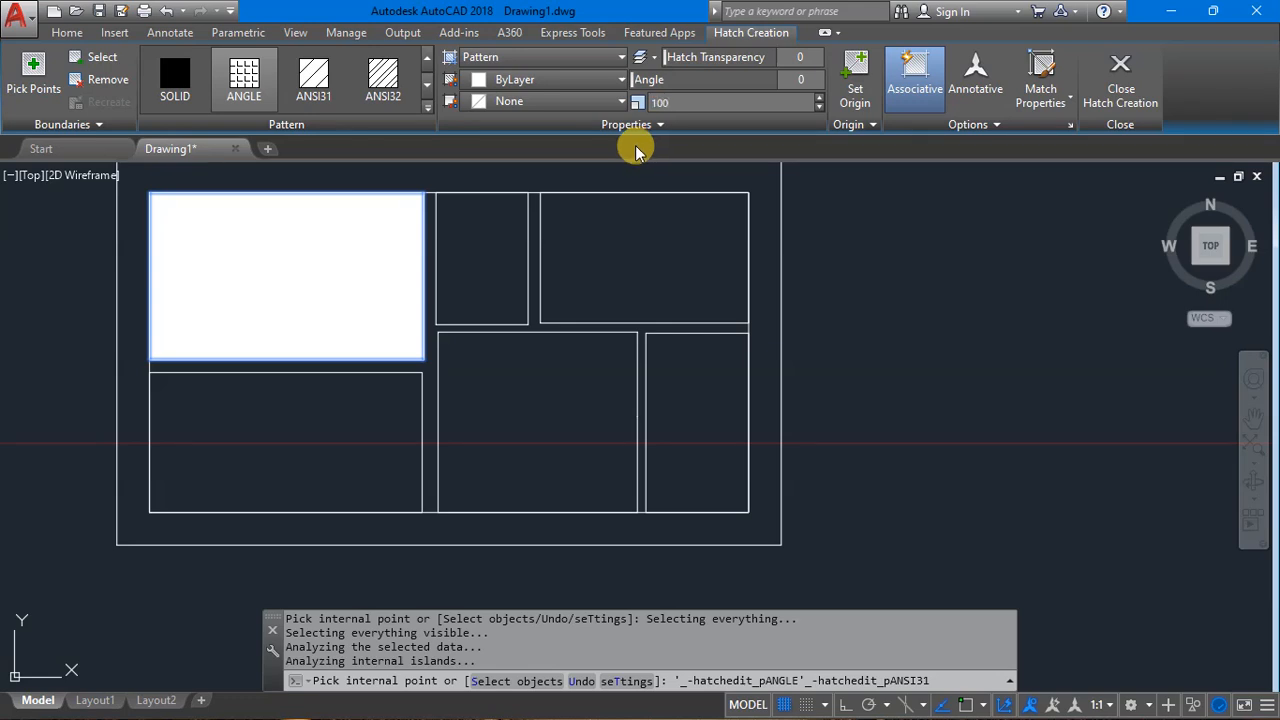
Switch the hatch to the ANSI31 pattern, set its scale to 5 and inspect the fill up close.
{"action": "scroll", "coordinate": [361, 248], "scroll_direction": "up", "scroll_amount": 5}
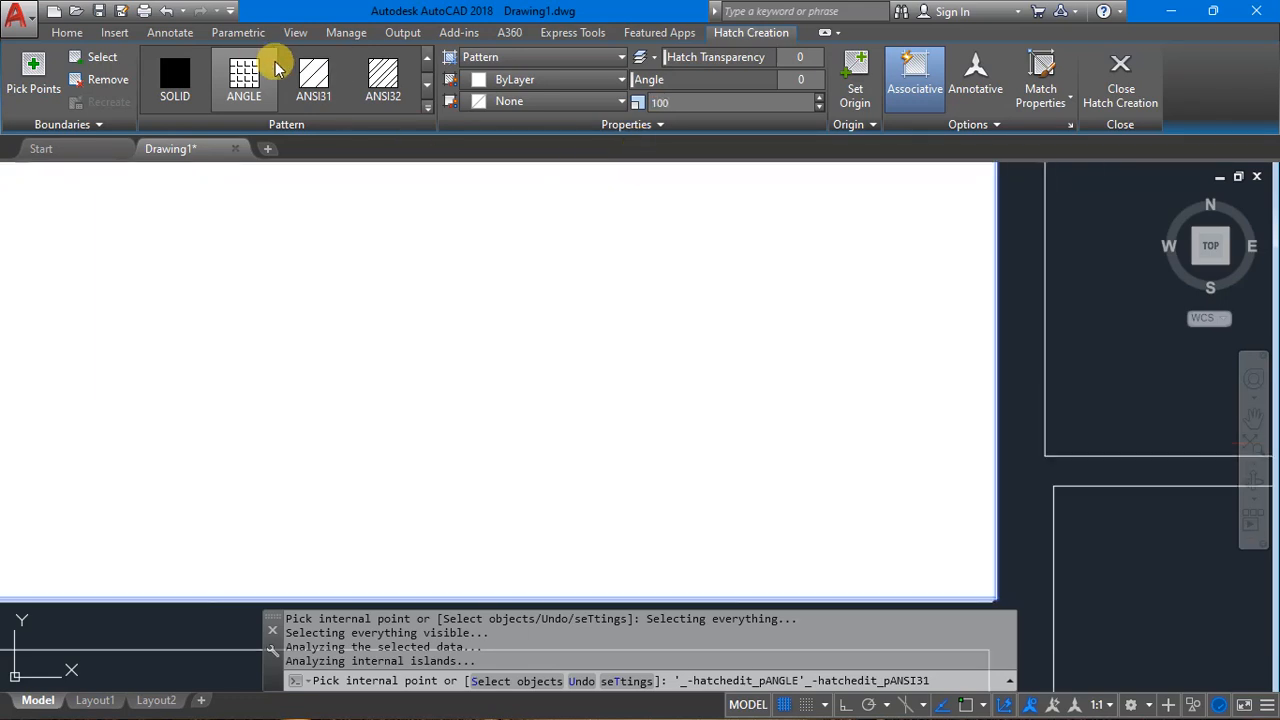
{"action": "type", "text": "05"}
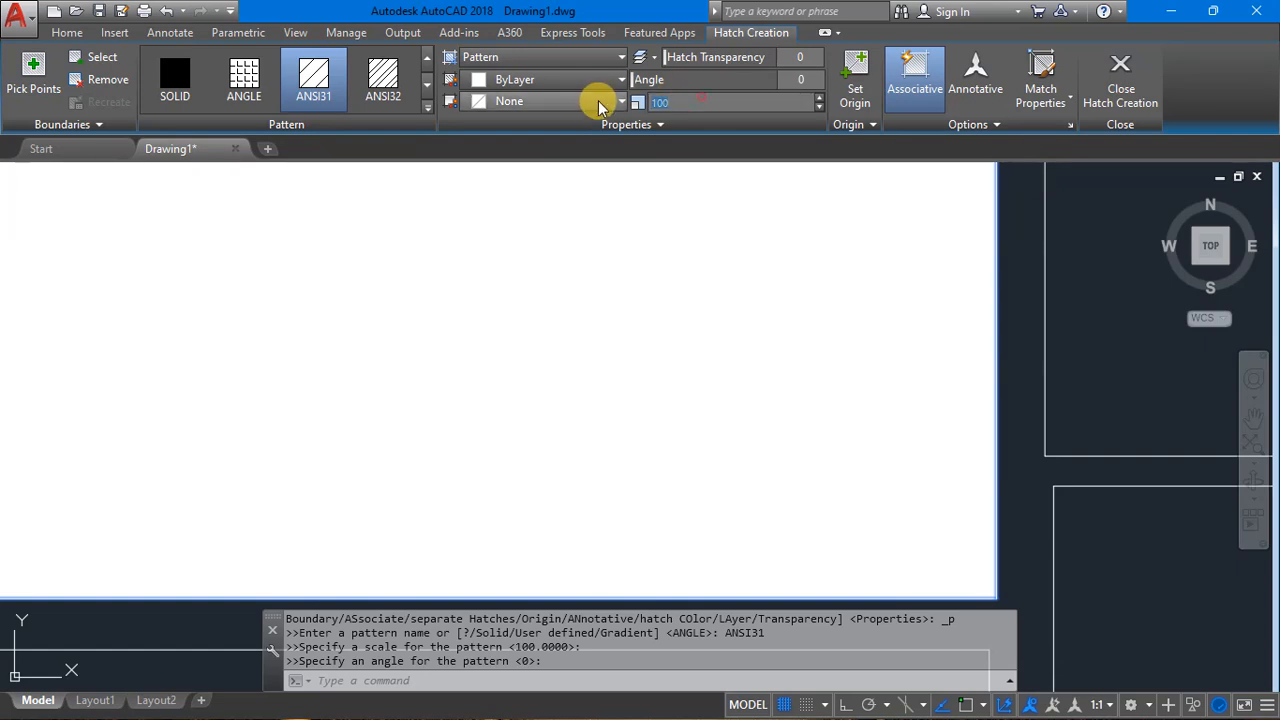
{"action": "key", "text": "Return"}
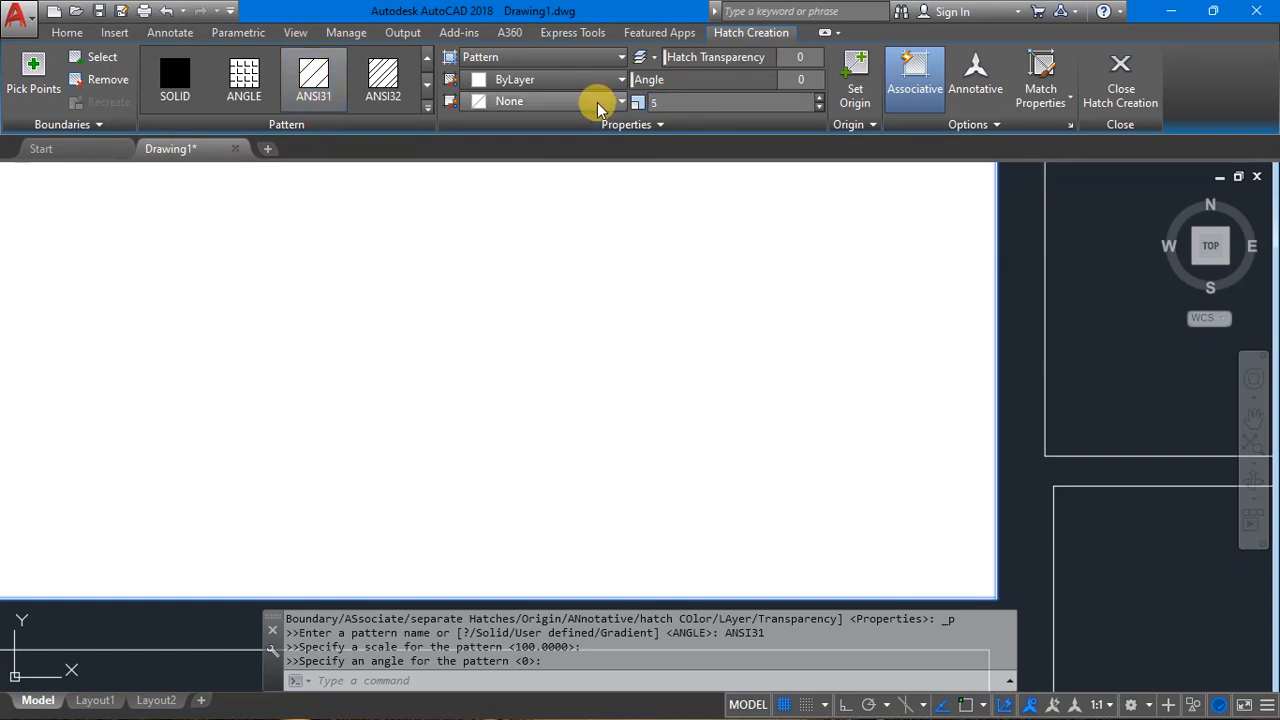
{"action": "scroll", "coordinate": [824, 486], "scroll_direction": "down", "scroll_amount": 2}
{"action": "scroll", "coordinate": [780, 360], "scroll_direction": "up", "scroll_amount": 5}
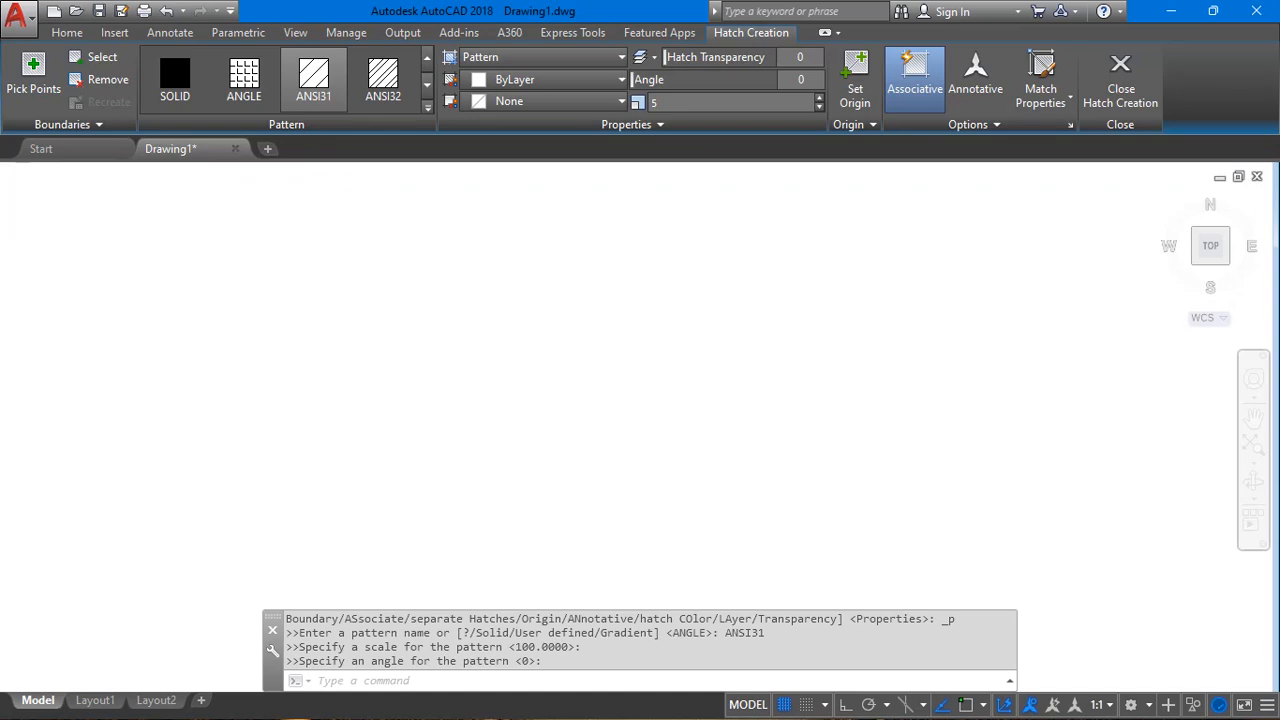
Change the hatch pattern to ANSI32 and add the small upper-middle room to the hatched area.
{"action": "scroll", "coordinate": [300, 416], "scroll_direction": "down", "scroll_amount": 5}
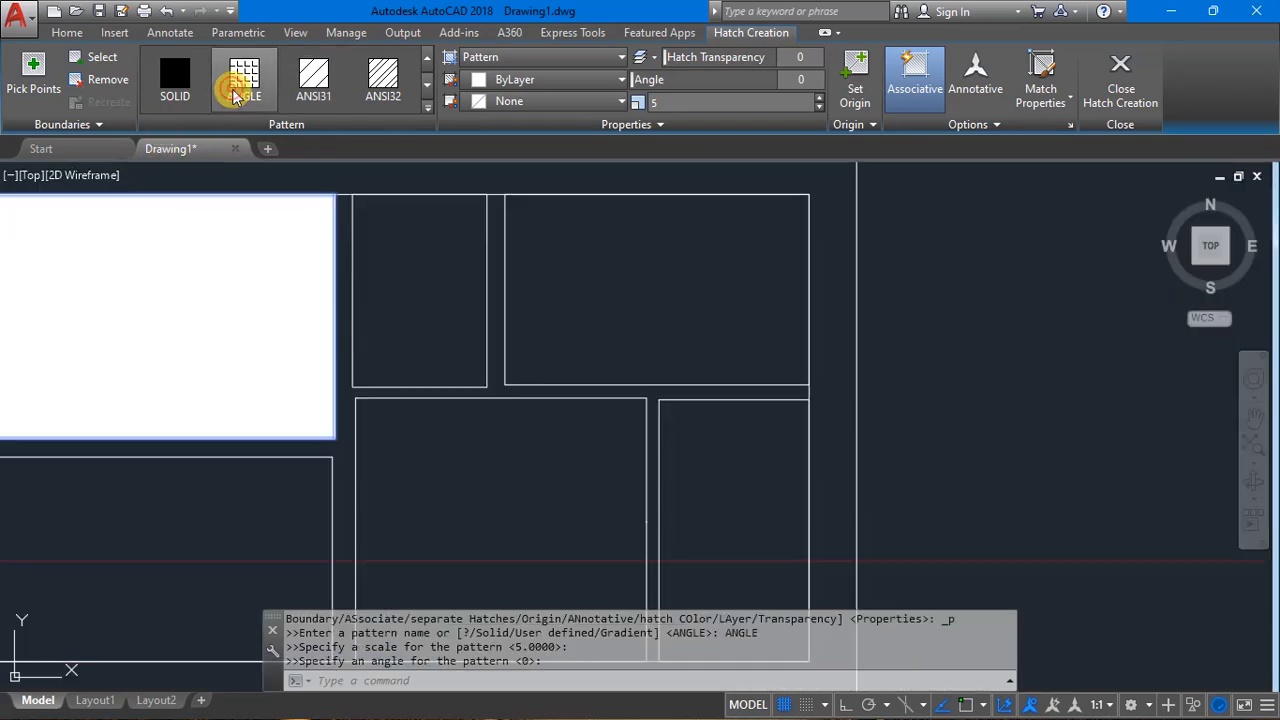
{"action": "left_click", "coordinate": [382, 95]}
{"action": "scroll", "coordinate": [451, 348], "scroll_direction": "down", "scroll_amount": 4}
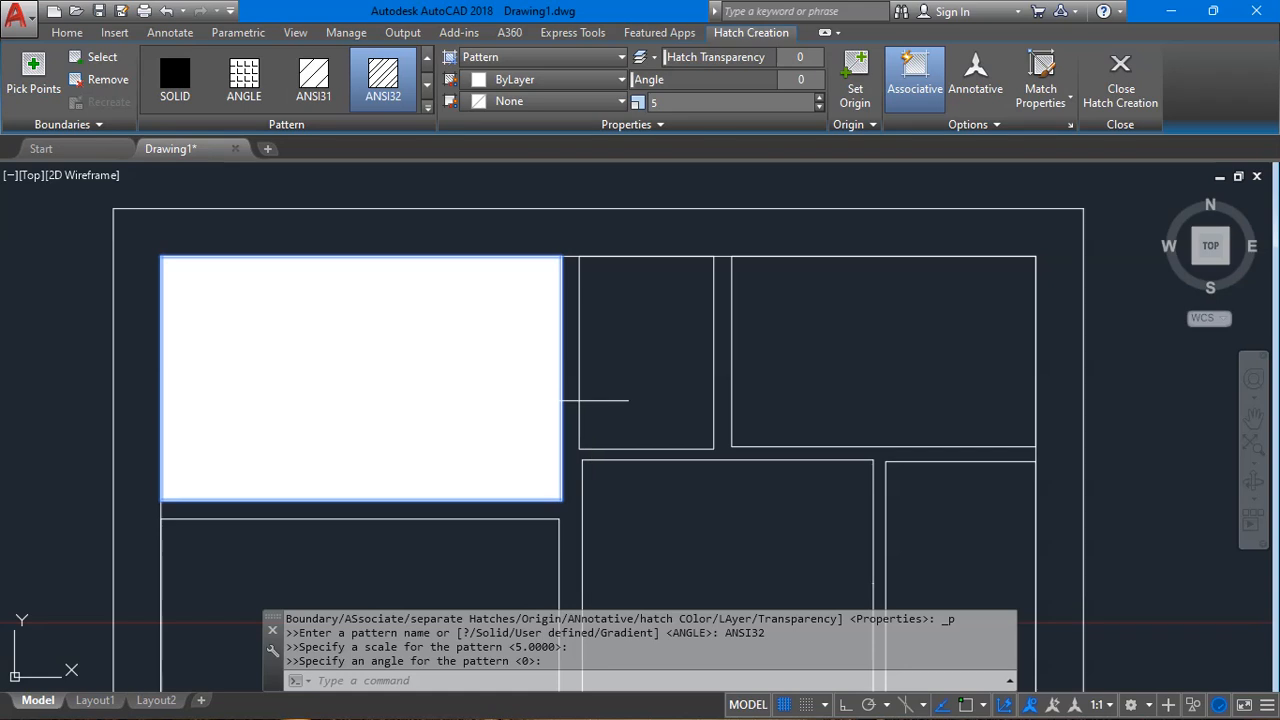
{"action": "left_click", "coordinate": [583, 363]}
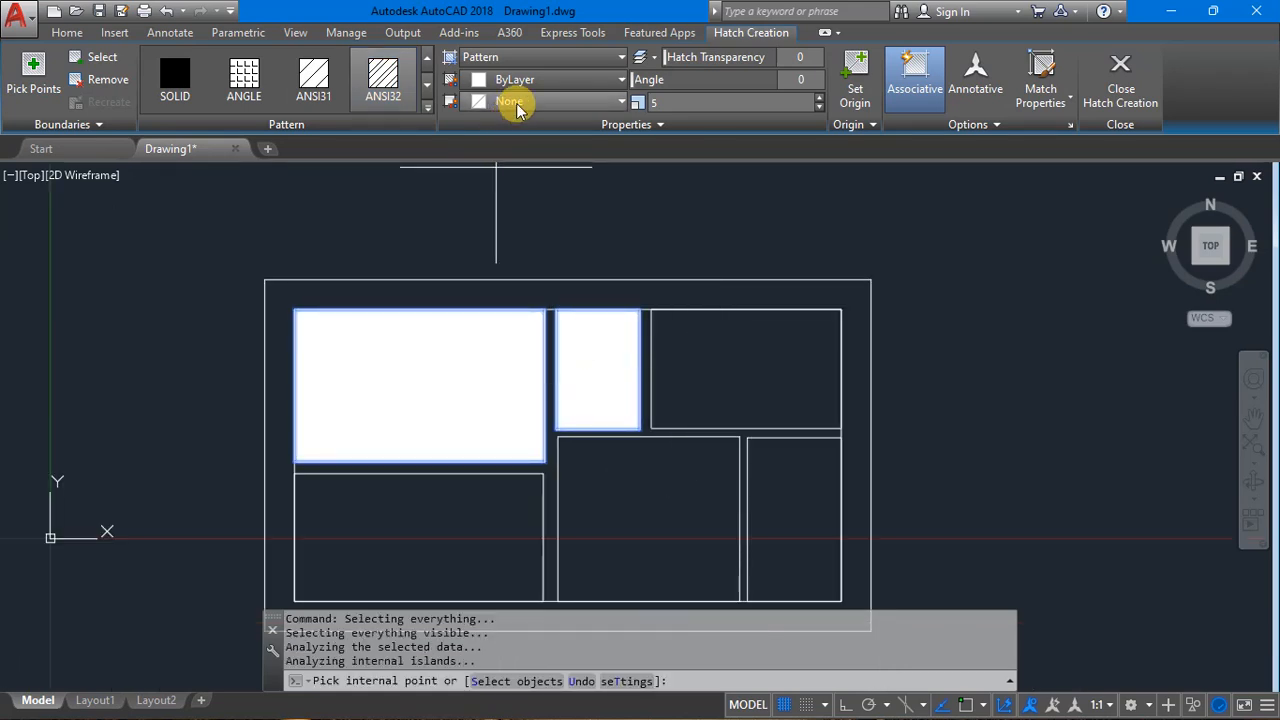
Set the hatch scale to 1000 and finish the hatch.
{"action": "left_click_drag", "start_coordinate": [673, 101], "coordinate": [614, 108]}
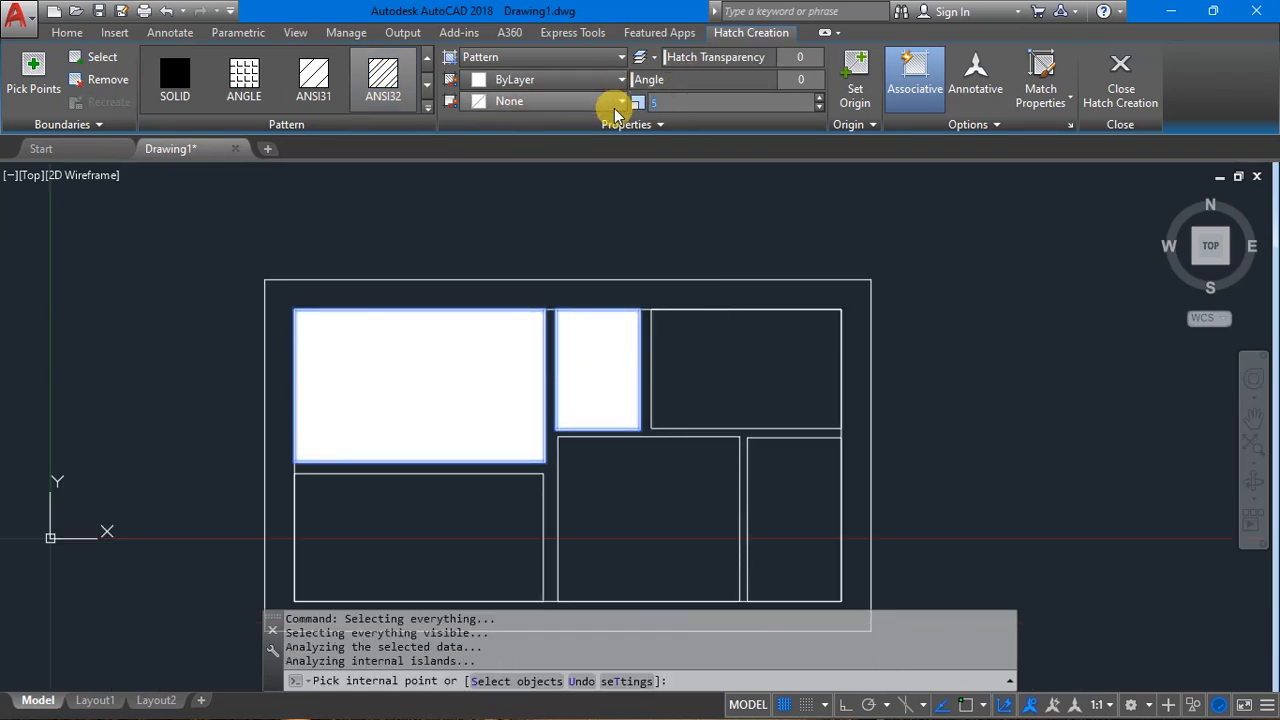
{"action": "type", "text": "25"}
{"action": "left_click_drag", "start_coordinate": [671, 106], "coordinate": [583, 108]}
{"action": "type", "text": "1000"}
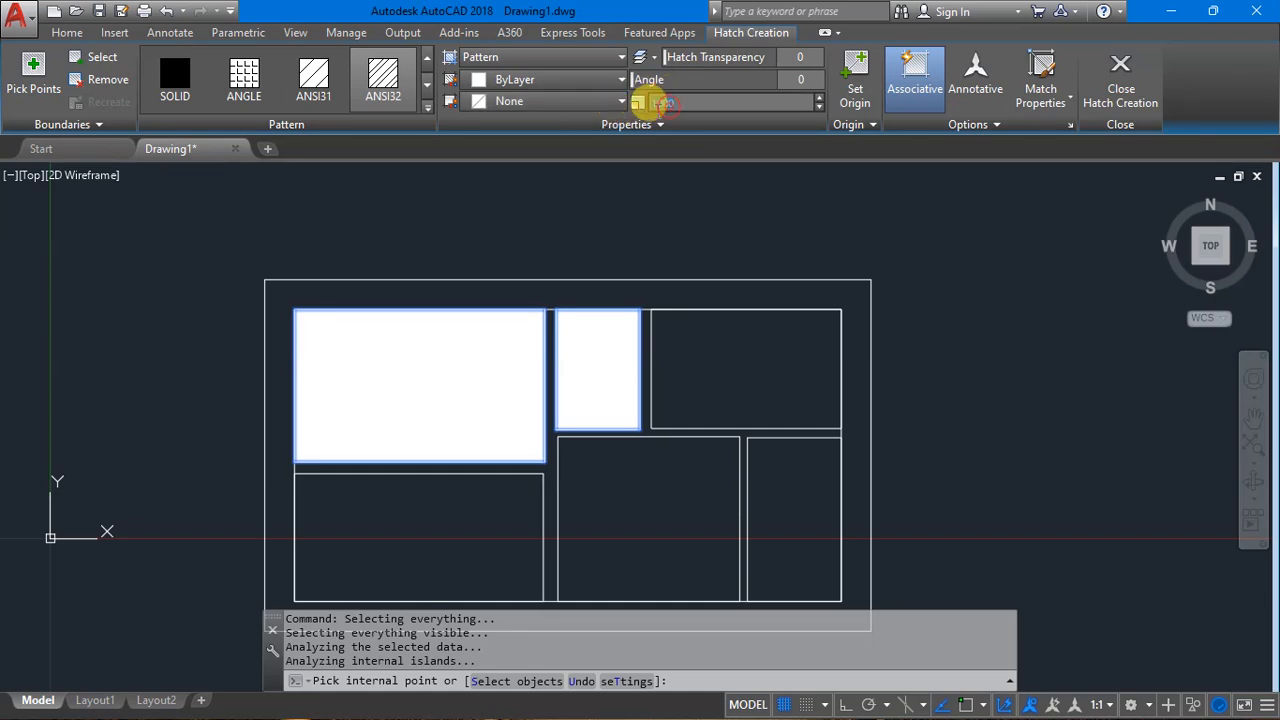
{"action": "key", "text": "Escape"}
{"action": "key", "text": "Escape"}
Delete the ANSI32 hatch that fills the upper-left and small upper-middle rooms.
{"action": "left_click", "coordinate": [503, 368]}
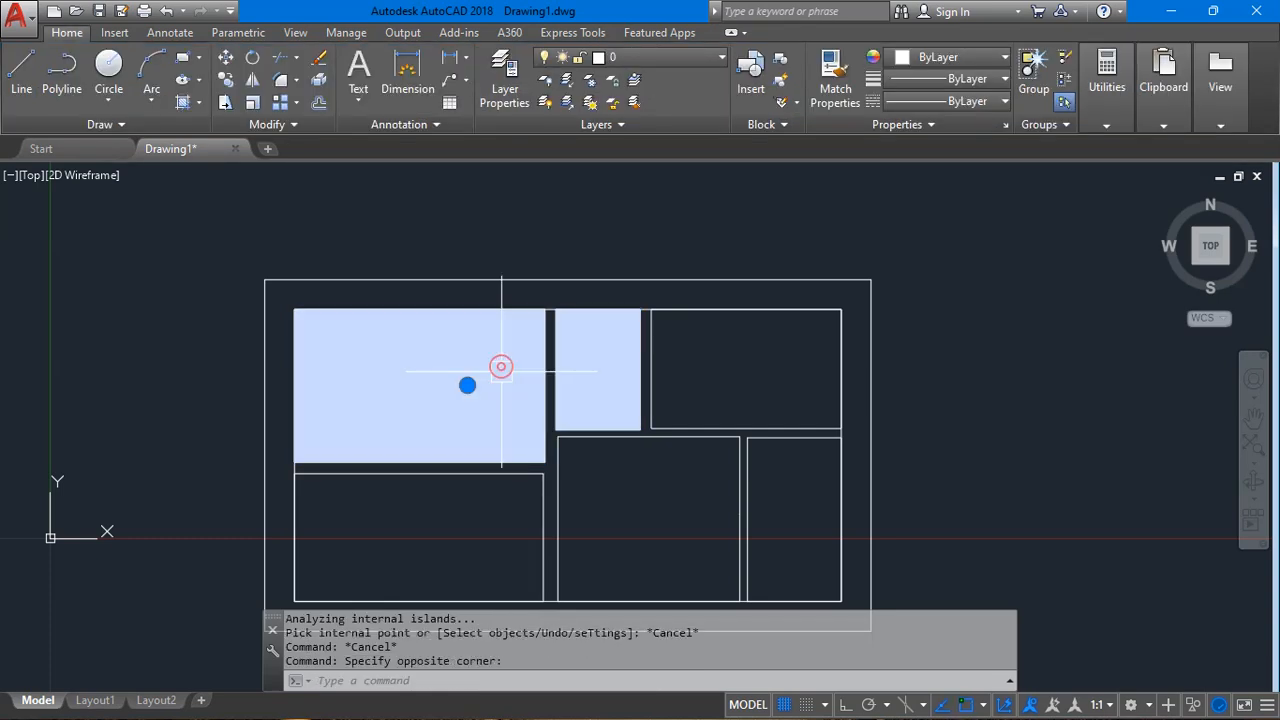
{"action": "scroll", "coordinate": [493, 362], "scroll_direction": "up", "scroll_amount": 10}
{"action": "scroll", "coordinate": [540, 365], "scroll_direction": "up", "scroll_amount": 3}
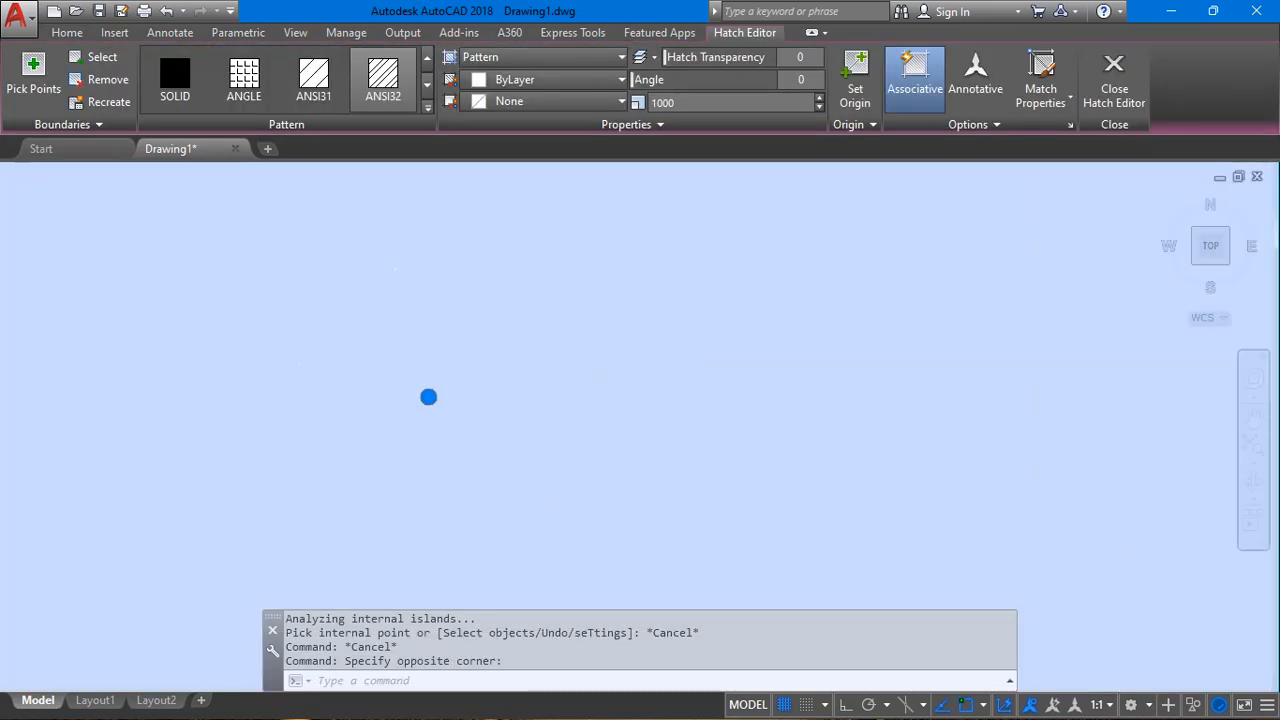
{"action": "scroll", "coordinate": [409, 347], "scroll_direction": "down", "scroll_amount": 6}
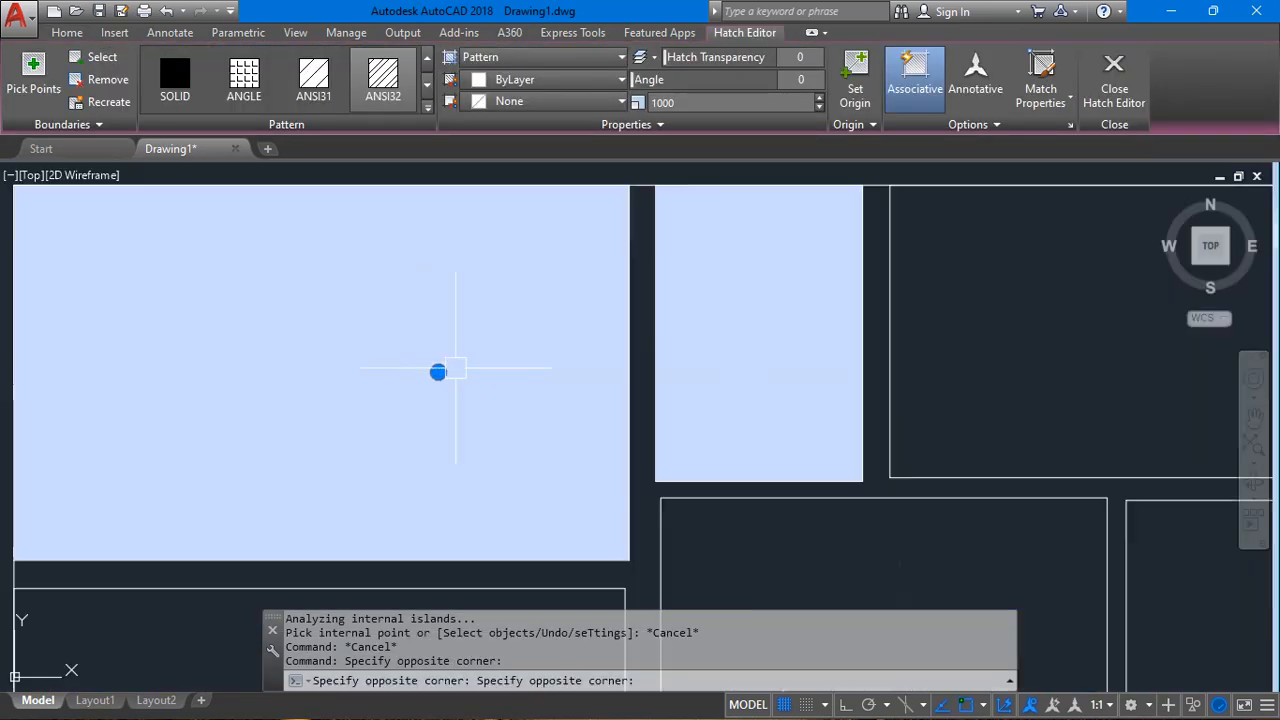
{"action": "key", "text": "Escape"}
{"action": "left_click", "coordinate": [474, 323]}
{"action": "key", "text": "Delete"}
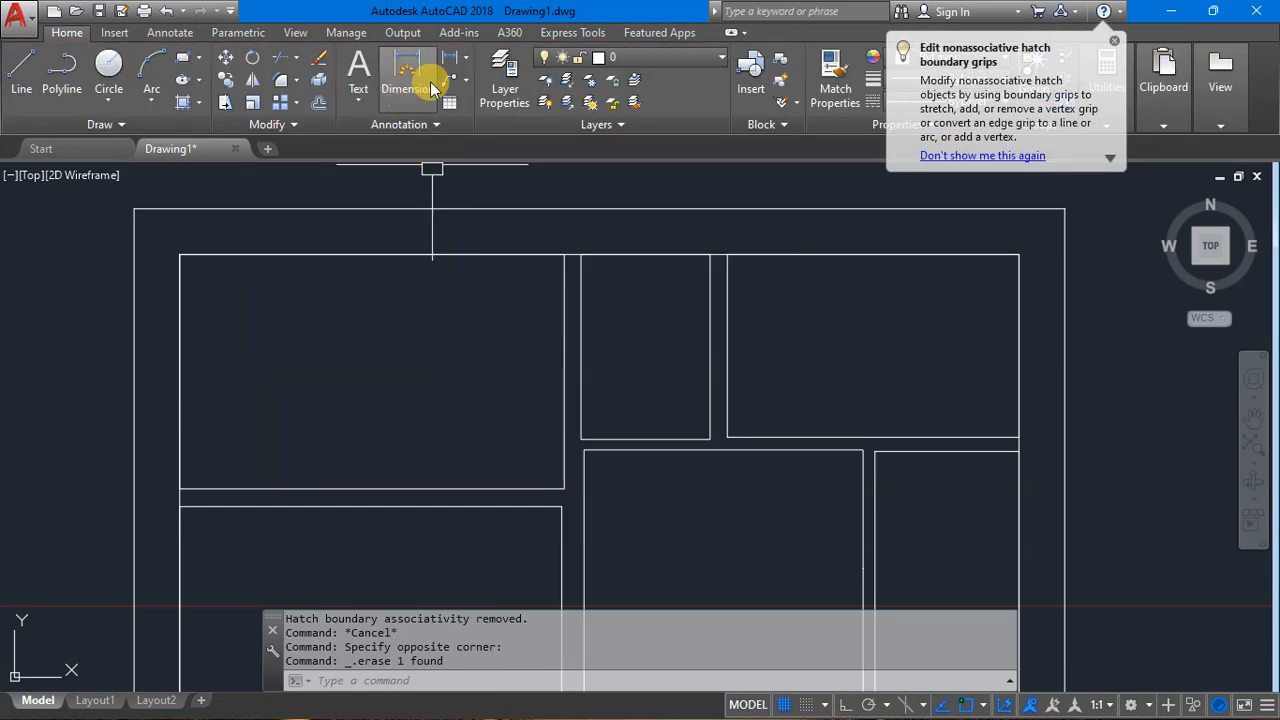
Start a new hatch inside the upper-left room, set its scale to 1000000 and choose the ANSI31 pattern.
{"action": "type", "text": "h"}
{"action": "key", "text": "Return"}
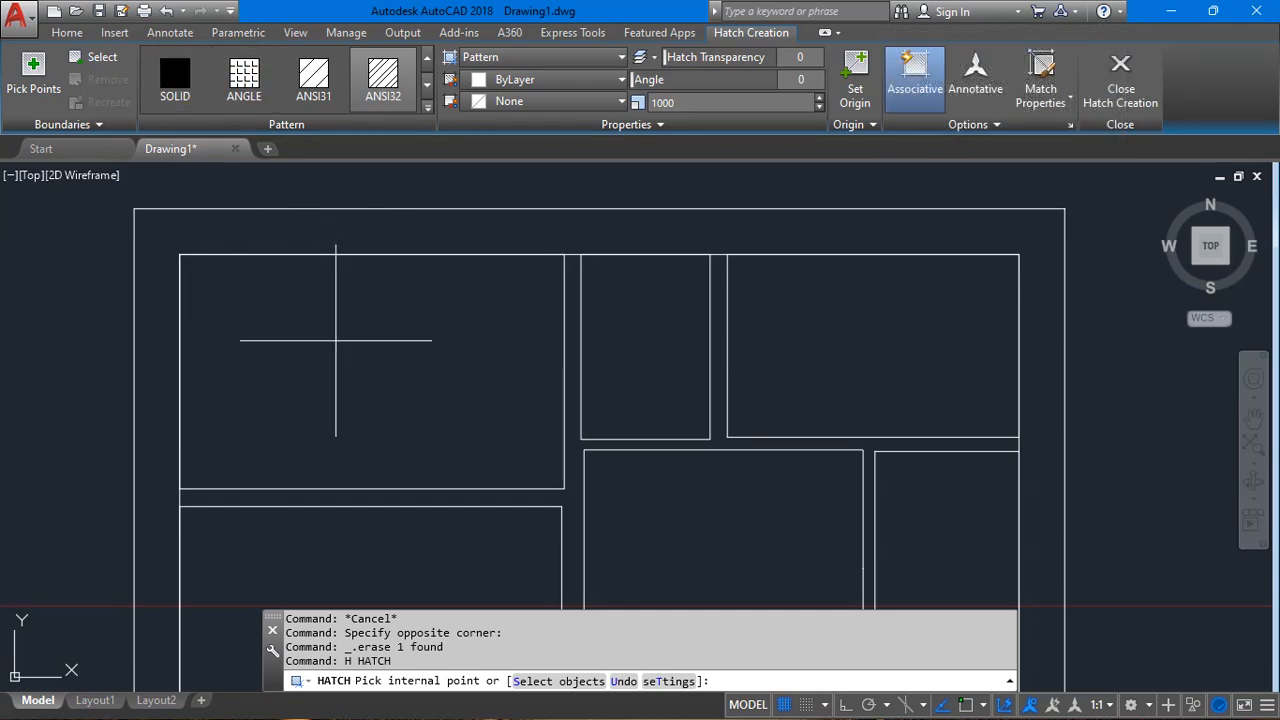
{"action": "left_click", "coordinate": [305, 272]}
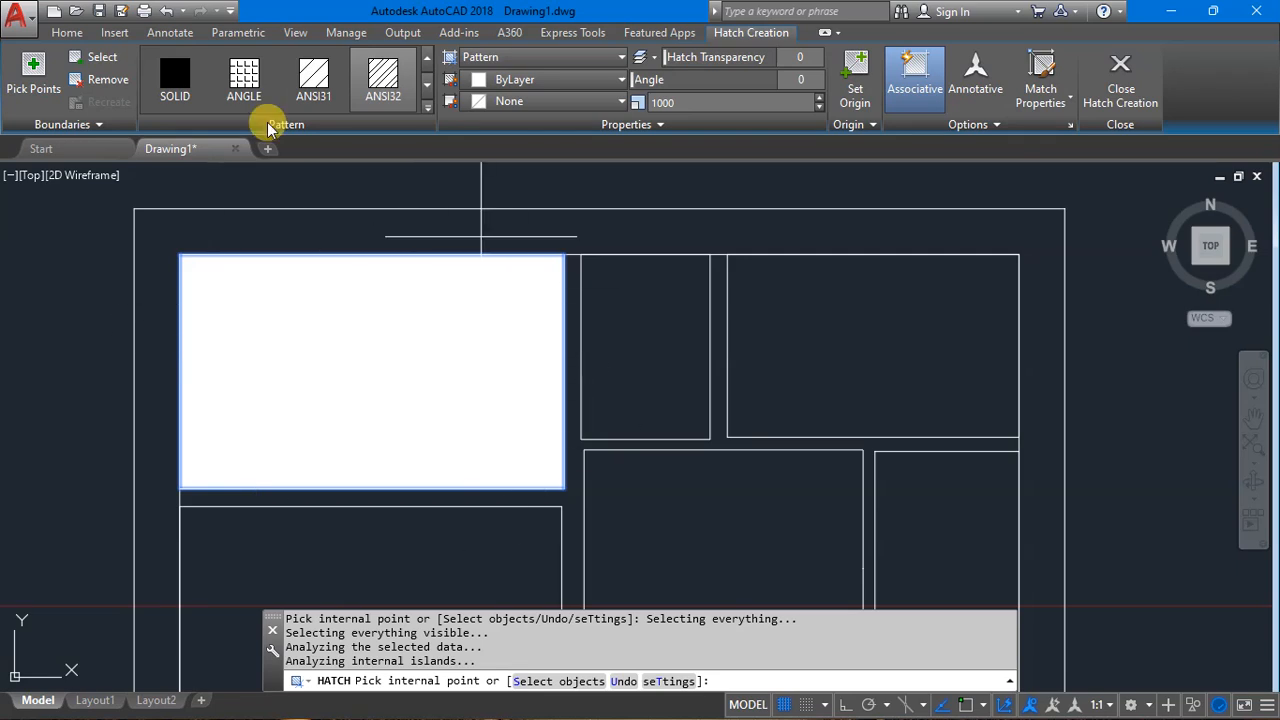
{"action": "left_click_drag", "start_coordinate": [681, 101], "coordinate": [523, 107]}
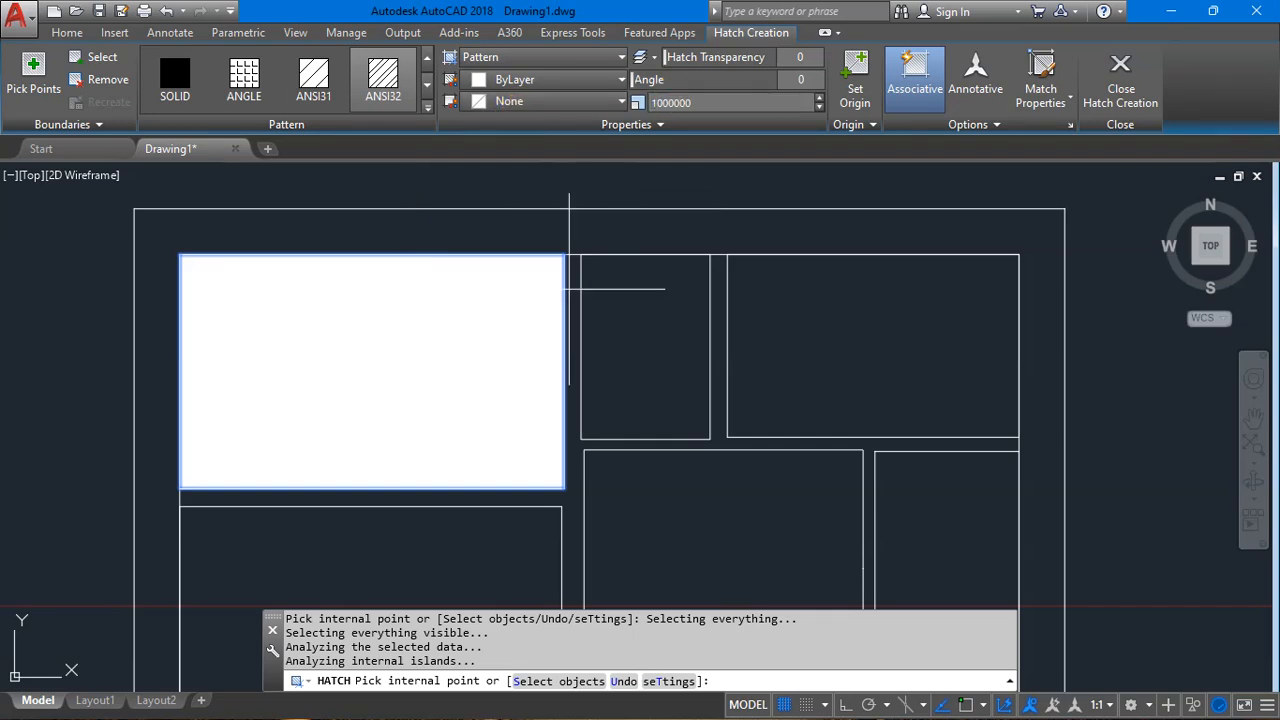
{"action": "left_click", "coordinate": [692, 100]}
{"action": "left_click_drag", "start_coordinate": [697, 99], "coordinate": [635, 102]}
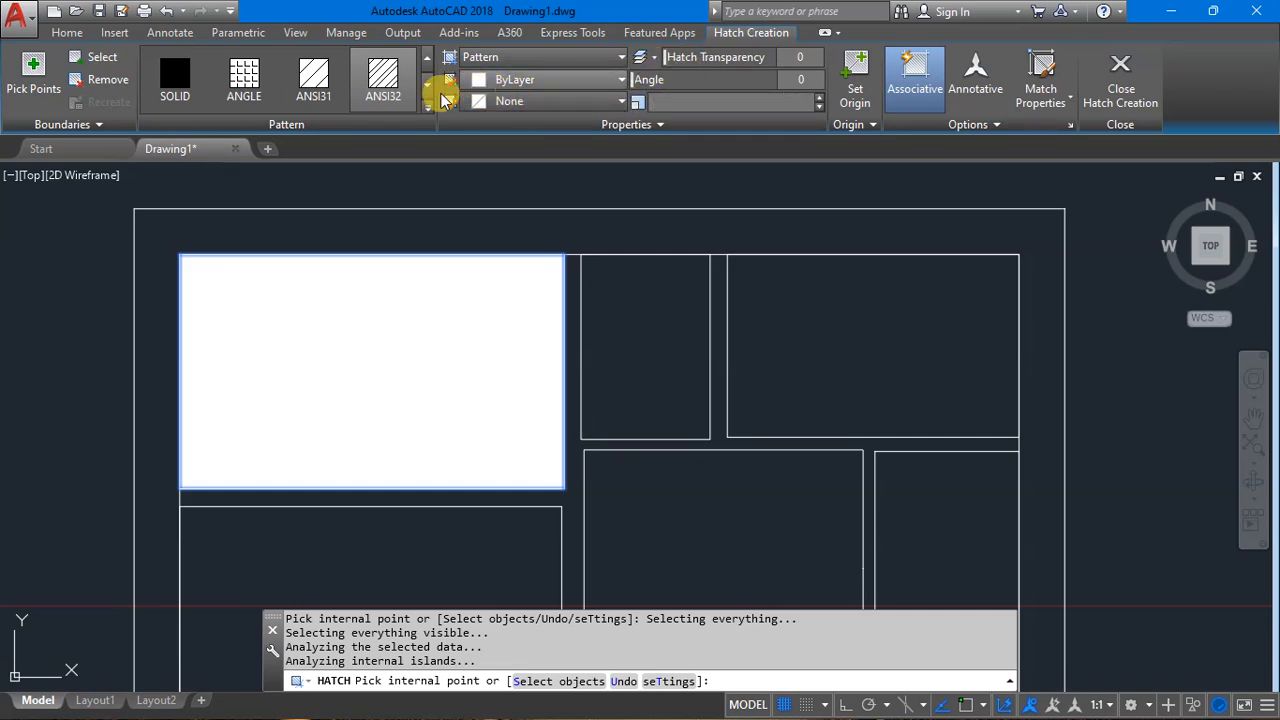
{"action": "left_click", "coordinate": [313, 78]}
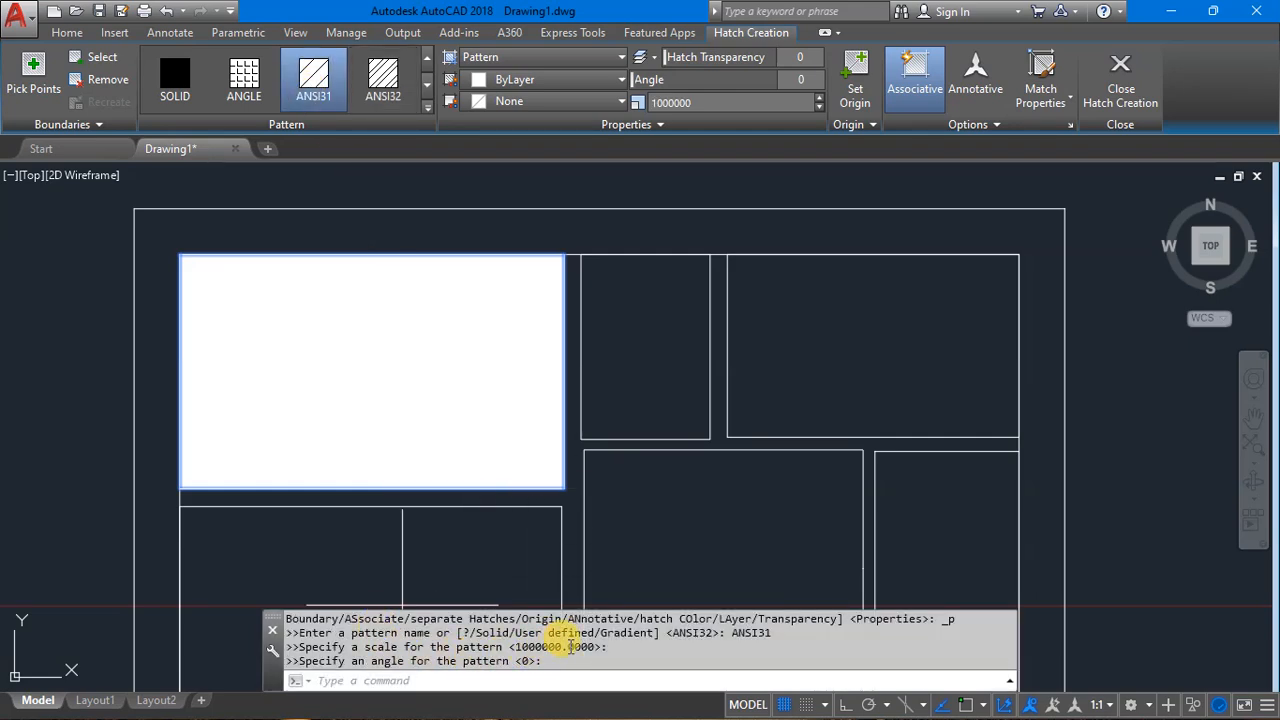
Remove the upper-left room's boundary from the hatch and choose the ANGLE pattern.
{"action": "left_click", "coordinate": [108, 80]}
{"action": "left_click", "coordinate": [410, 332]}
{"action": "left_click", "coordinate": [460, 246]}
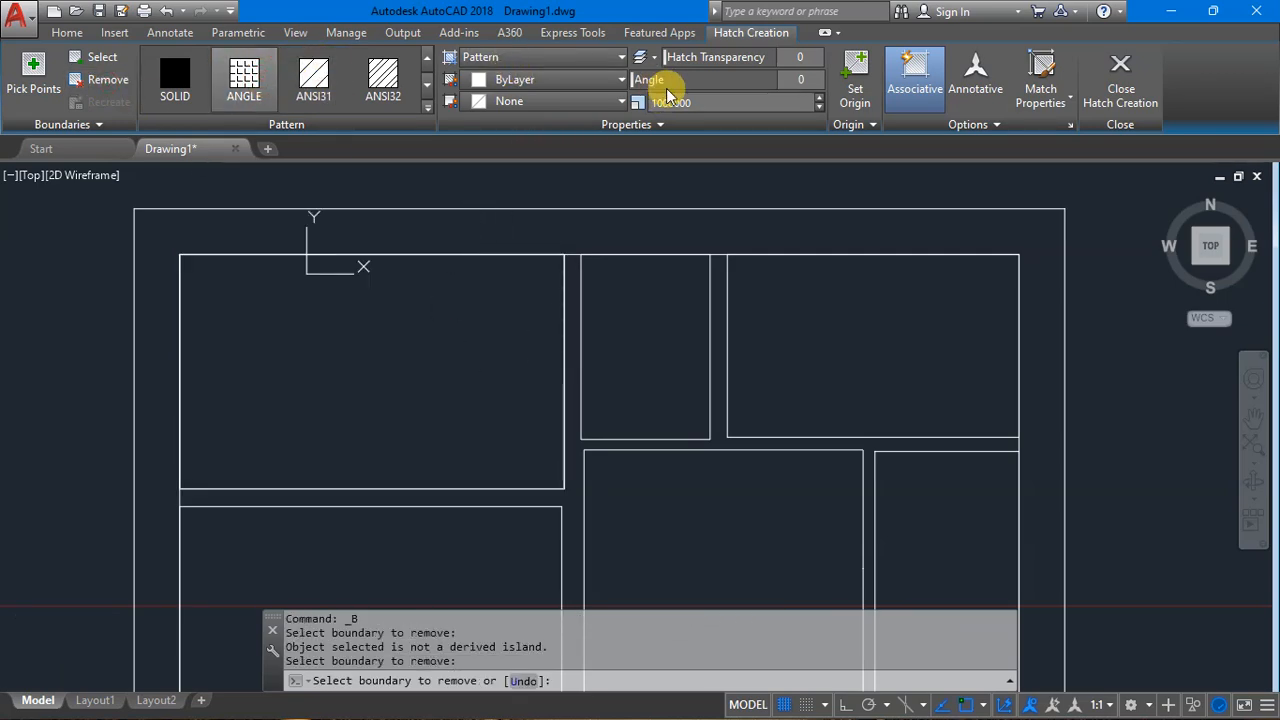
Set the hatch angle to 45 and place the hatch origin at the centre of the upper-left room.
{"action": "left_click_drag", "start_coordinate": [655, 80], "coordinate": [790, 77]}
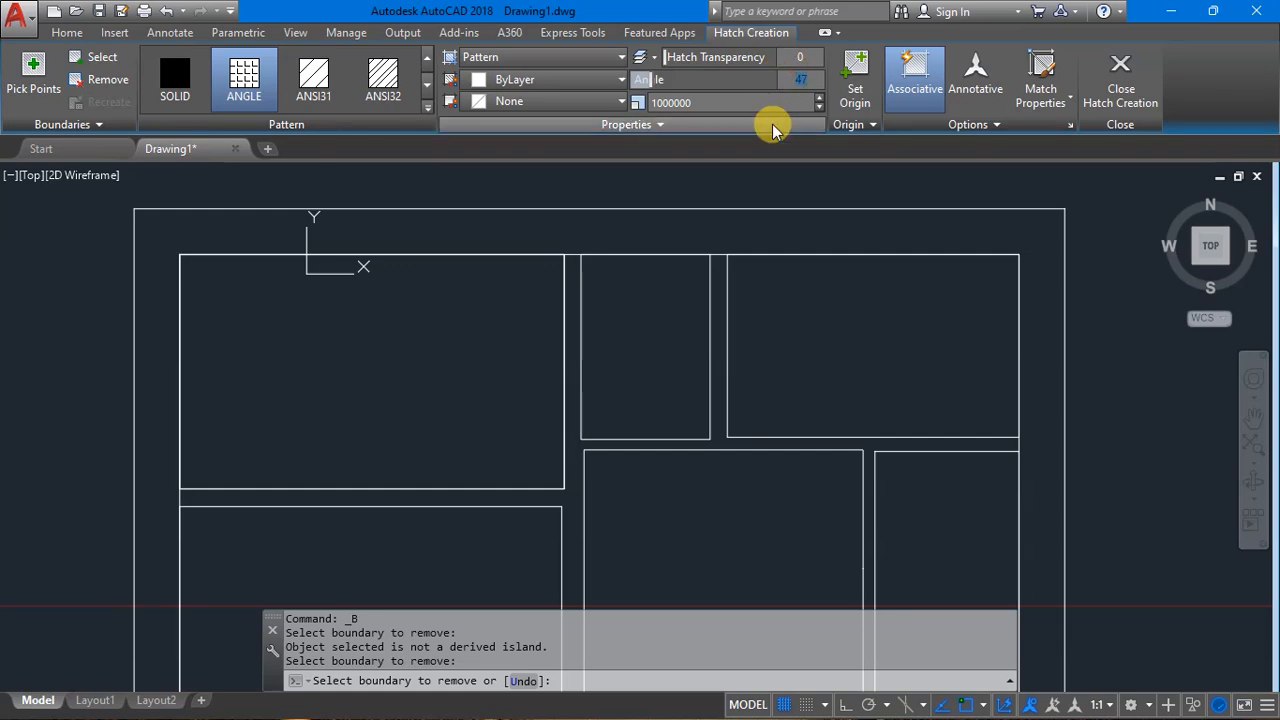
{"action": "left_click", "coordinate": [852, 80]}
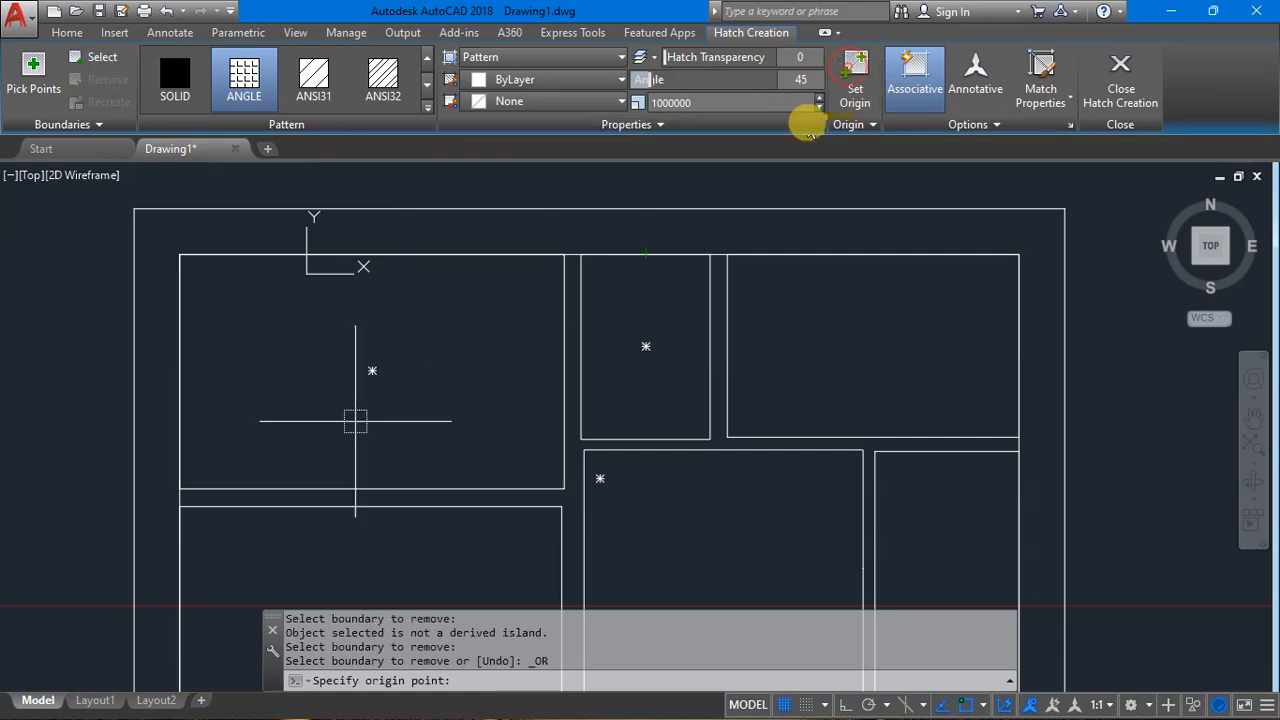
{"action": "left_click", "coordinate": [366, 371]}
Fill the upper-left room with the ANGLE hatch at scale 1 and finish the hatch.
{"action": "left_click", "coordinate": [660, 102]}
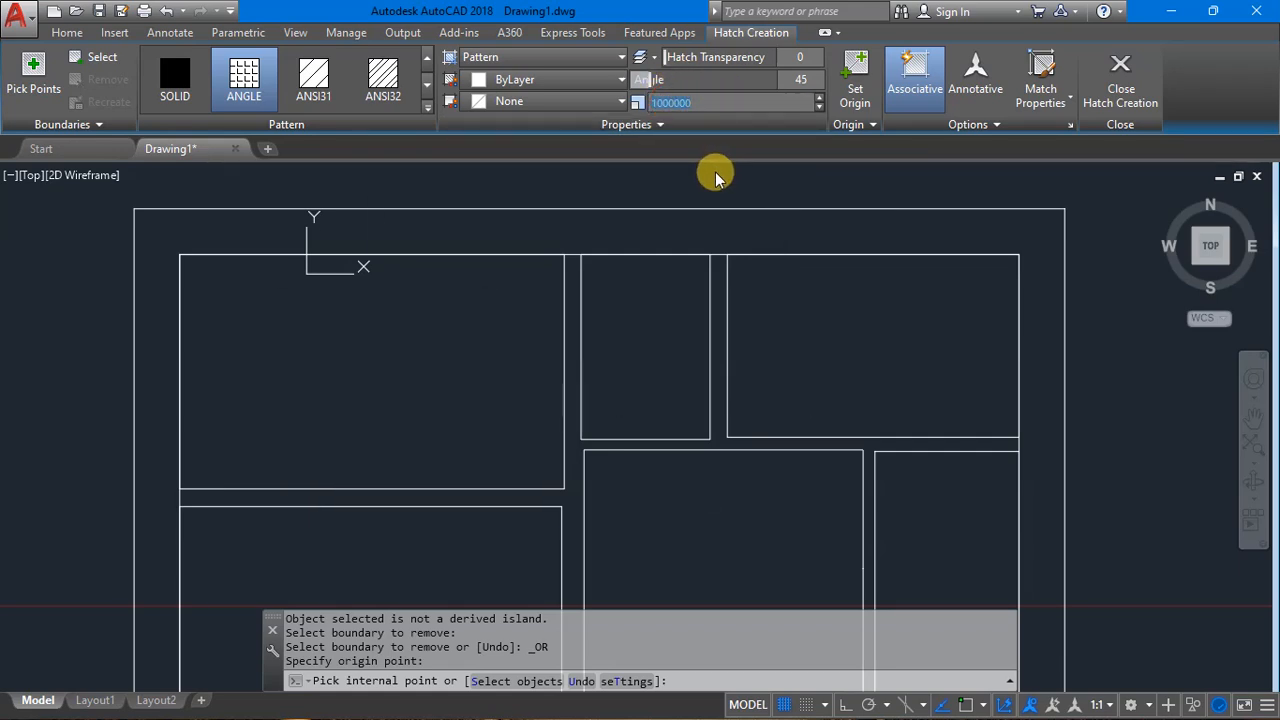
{"action": "type", "text": "0.5"}
{"action": "left_click", "coordinate": [337, 357]}
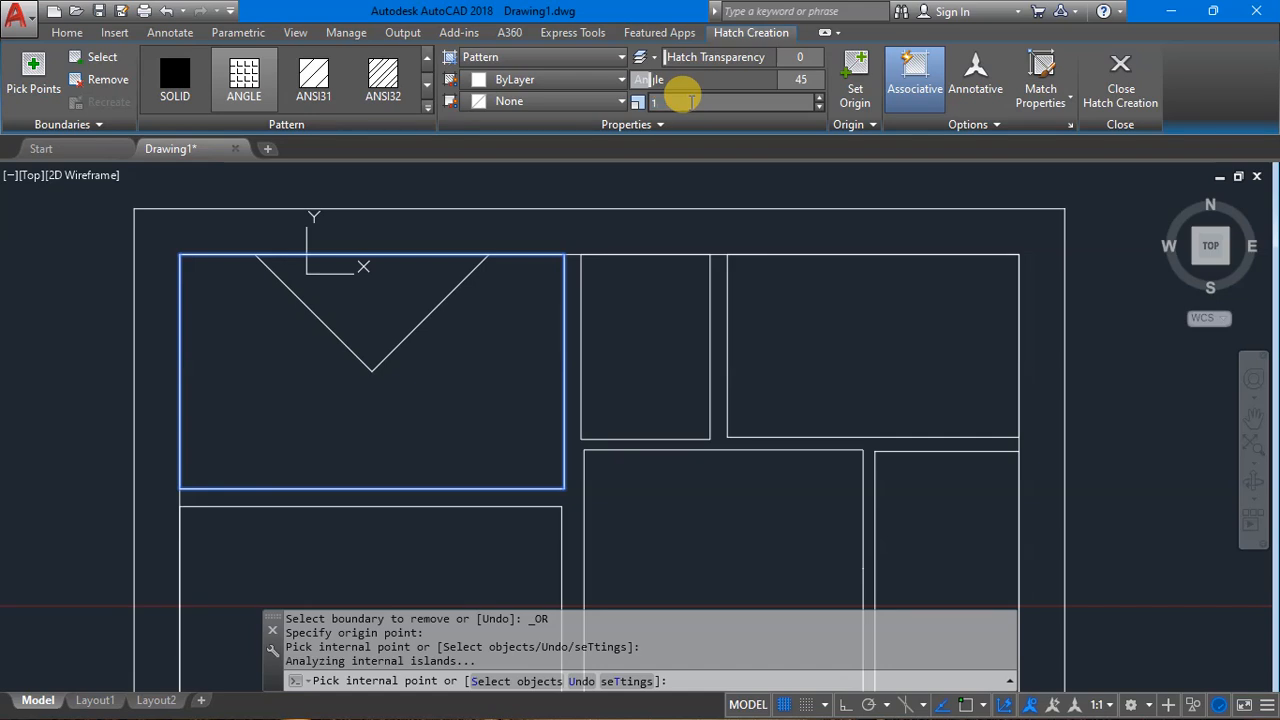
{"action": "left_click", "coordinate": [374, 361]}
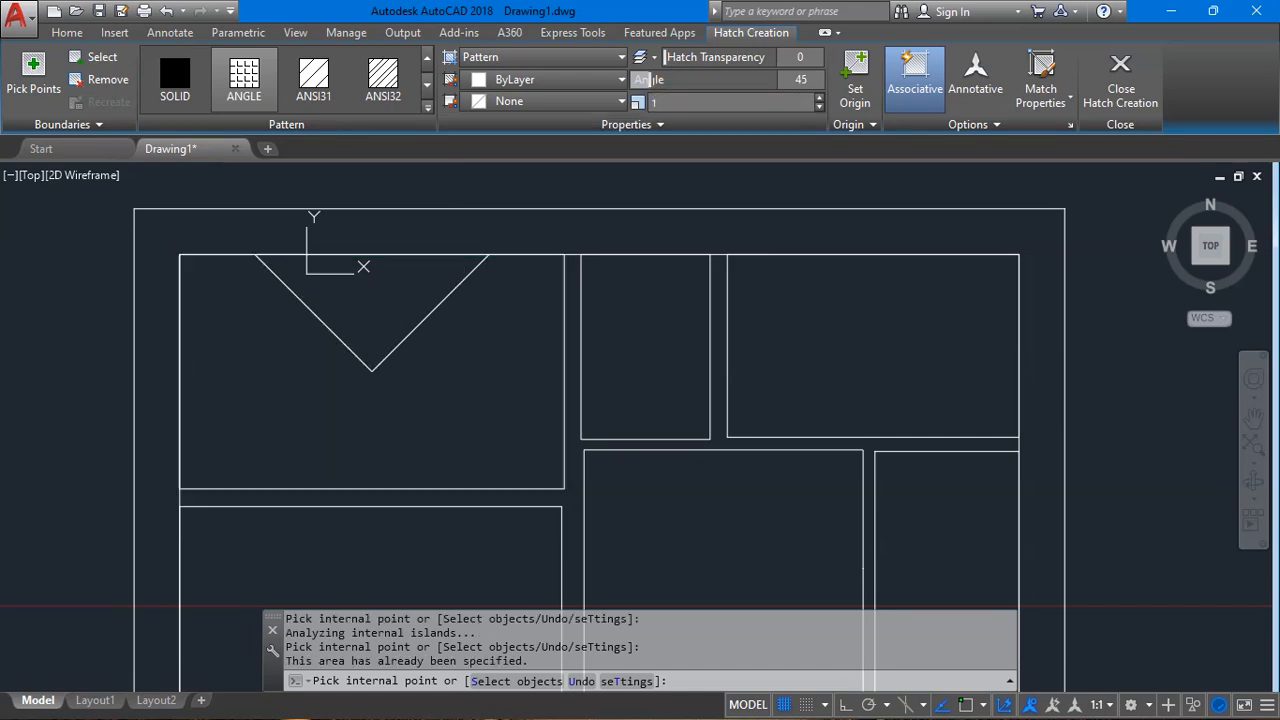
{"action": "key", "text": "Return"}
Try scale 5 and smaller values on the upper-left room's hatch, settle on 0.005 and deselect it.
{"action": "left_click", "coordinate": [315, 368]}
{"action": "left_click", "coordinate": [320, 323]}
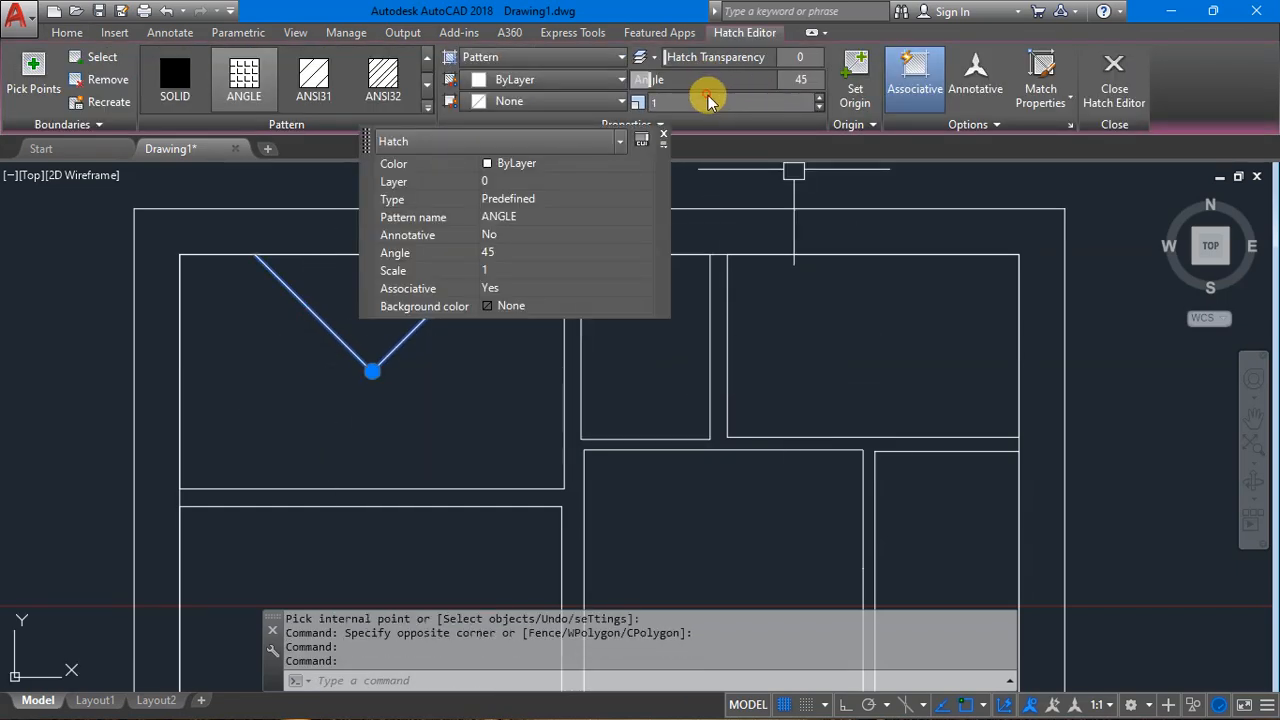
{"action": "type", "text": "5"}
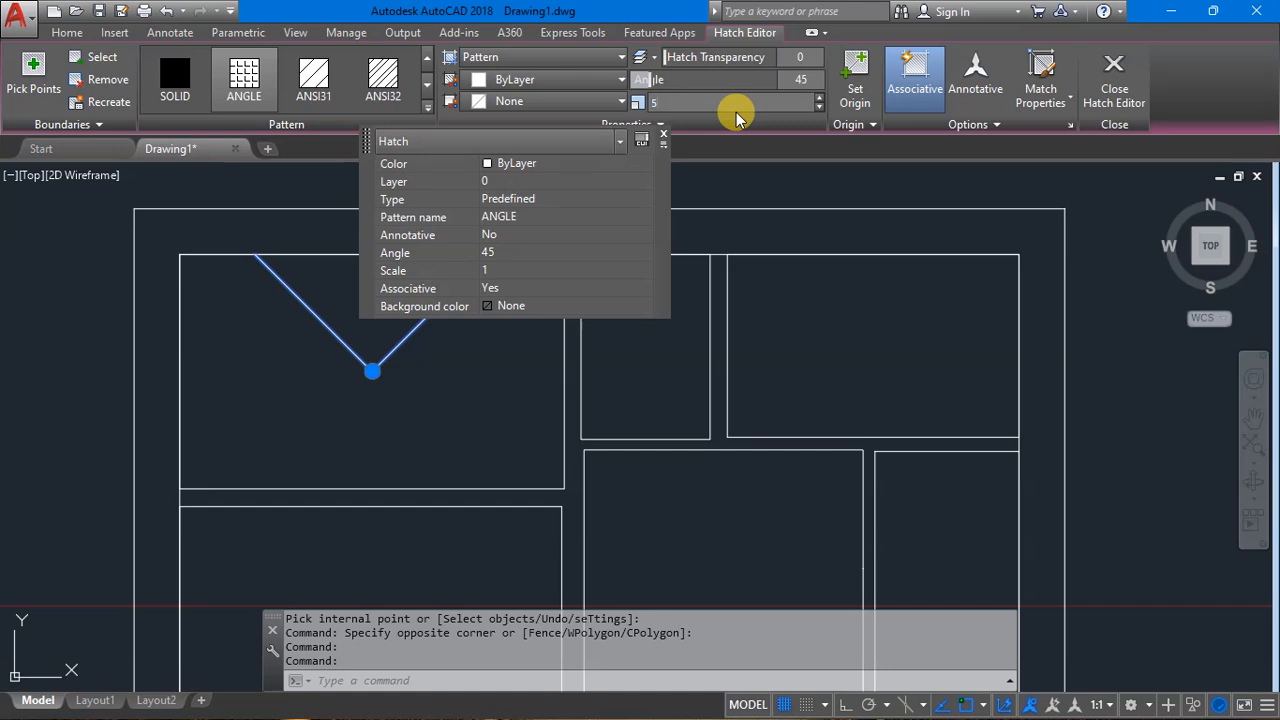
{"action": "left_click", "coordinate": [673, 103]}
{"action": "type", "text": "0.5"}
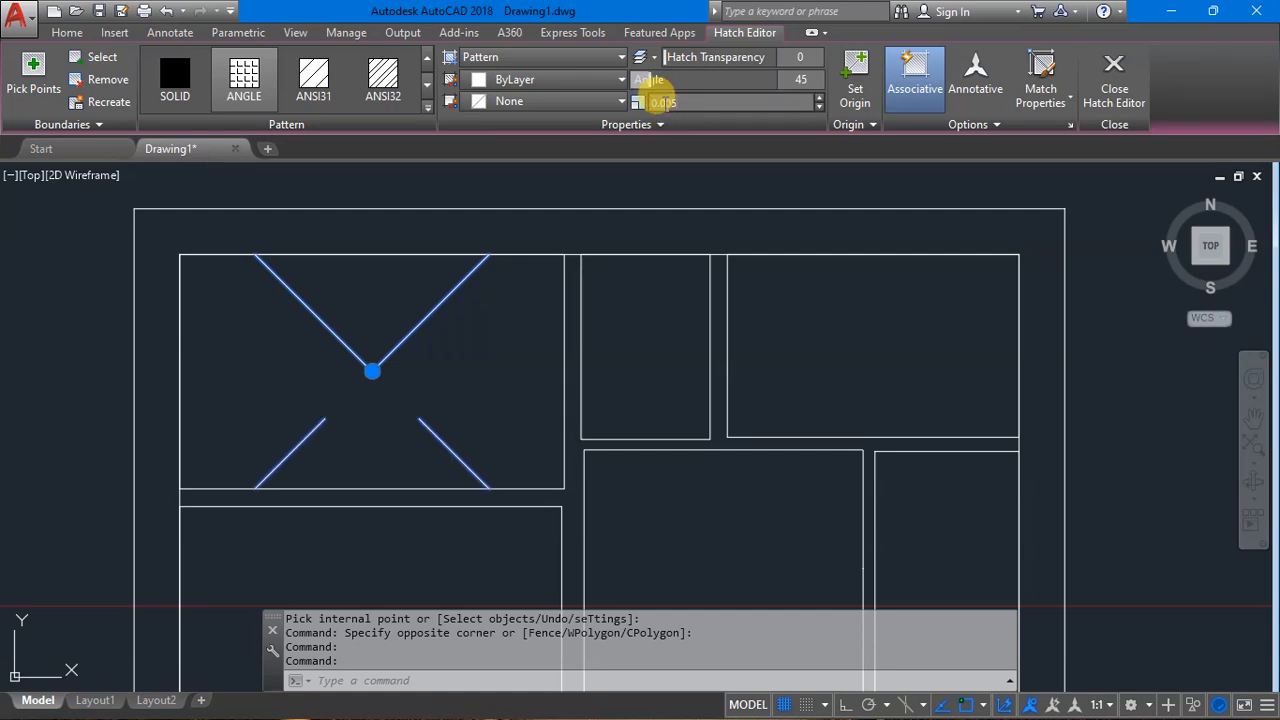
{"action": "key", "text": "Return"}
{"action": "double_click", "coordinate": [695, 432]}
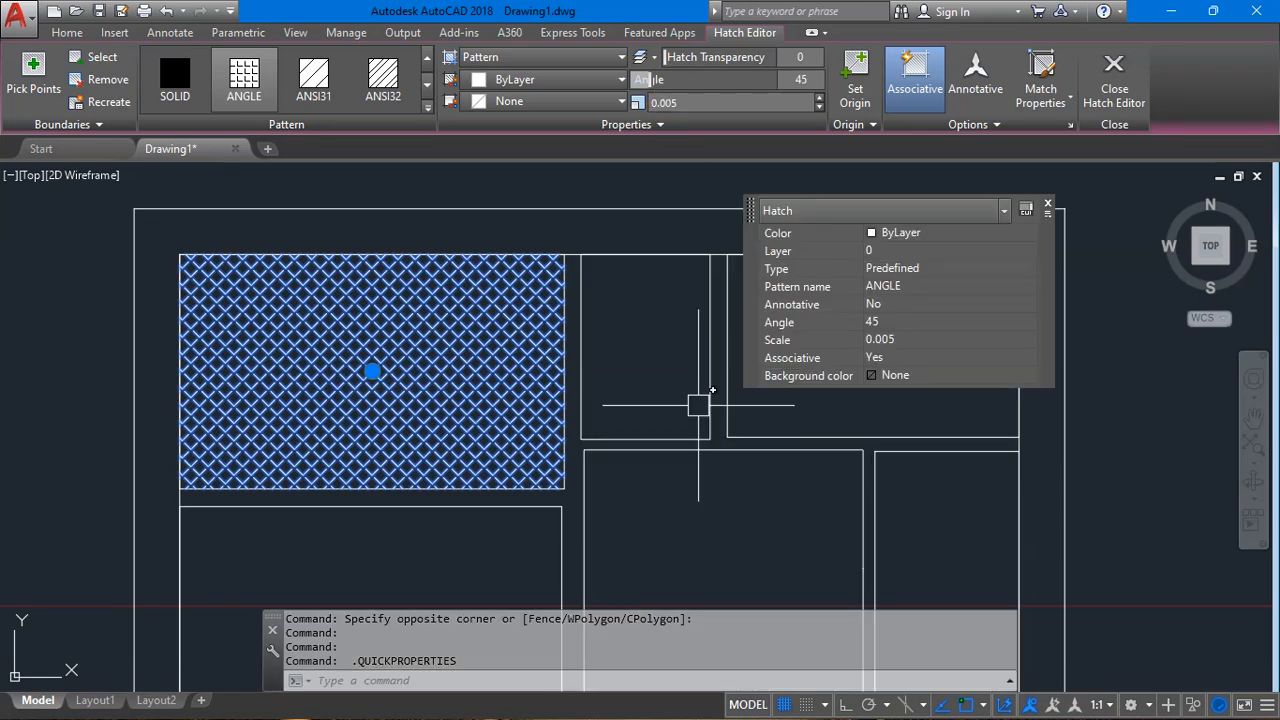
{"action": "double_click", "coordinate": [691, 396]}
{"action": "left_click", "coordinate": [686, 376]}
{"action": "key", "text": "Escape"}
{"action": "key", "text": "Escape"}
Set the angle of the upper-left room's hatch to 40, followed by 0, and deselect it.
{"action": "left_click", "coordinate": [510, 343]}
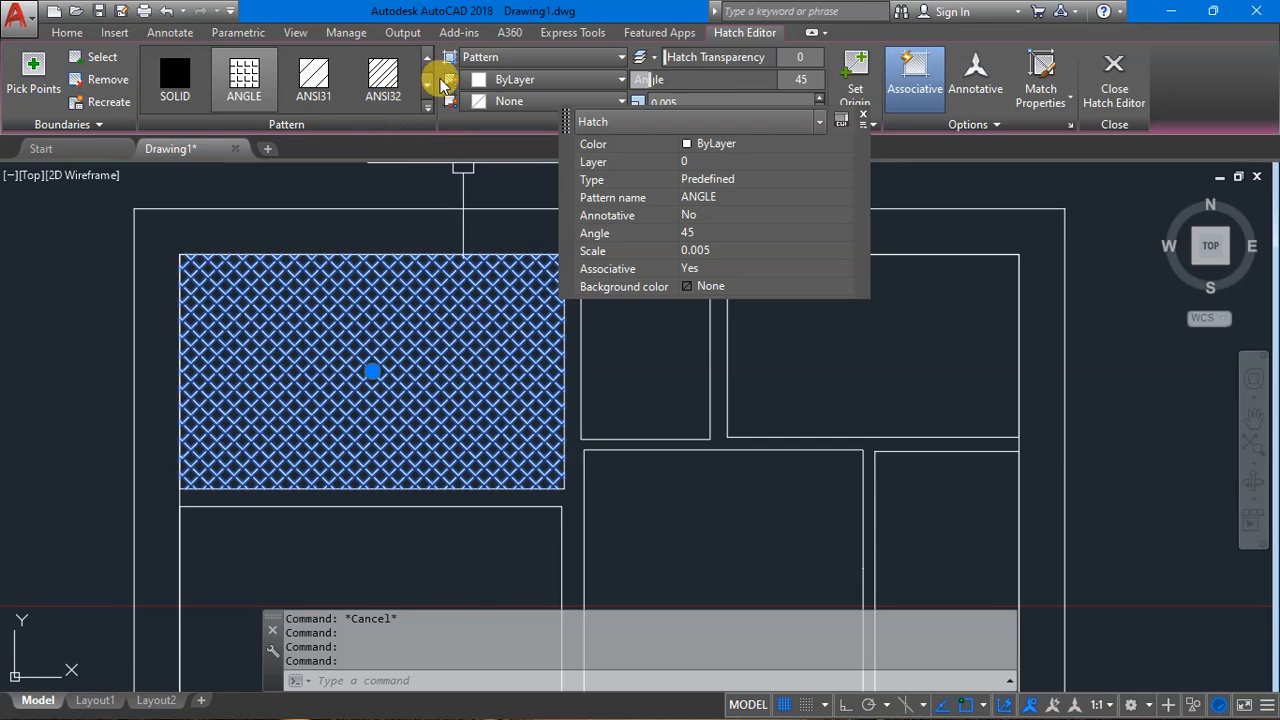
{"action": "left_click", "coordinate": [819, 80]}
{"action": "type", "text": "4"}
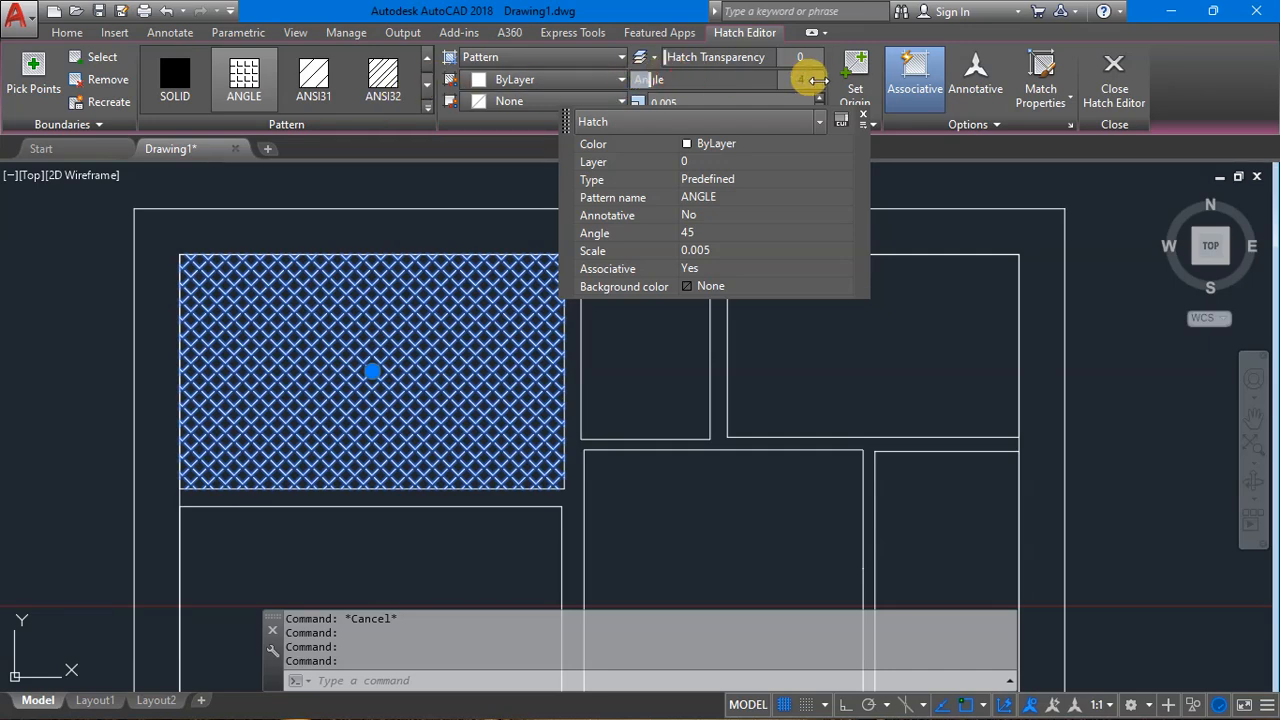
{"action": "type", "text": "0"}
{"action": "key", "text": "Return"}
{"action": "type", "text": "0"}
{"action": "key", "text": "Return"}
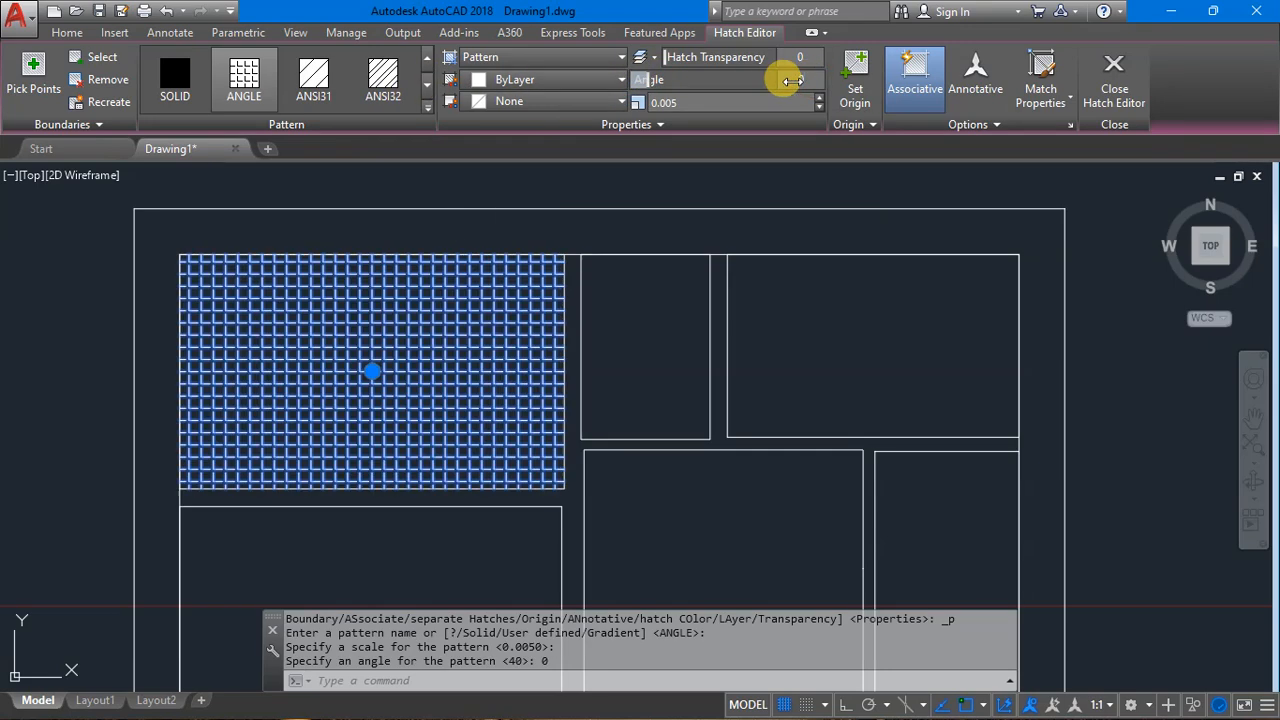
{"action": "left_click", "coordinate": [622, 401]}
{"action": "key", "text": "Escape"}
{"action": "key", "text": "Escape"}
{"action": "key", "text": "Escape"}
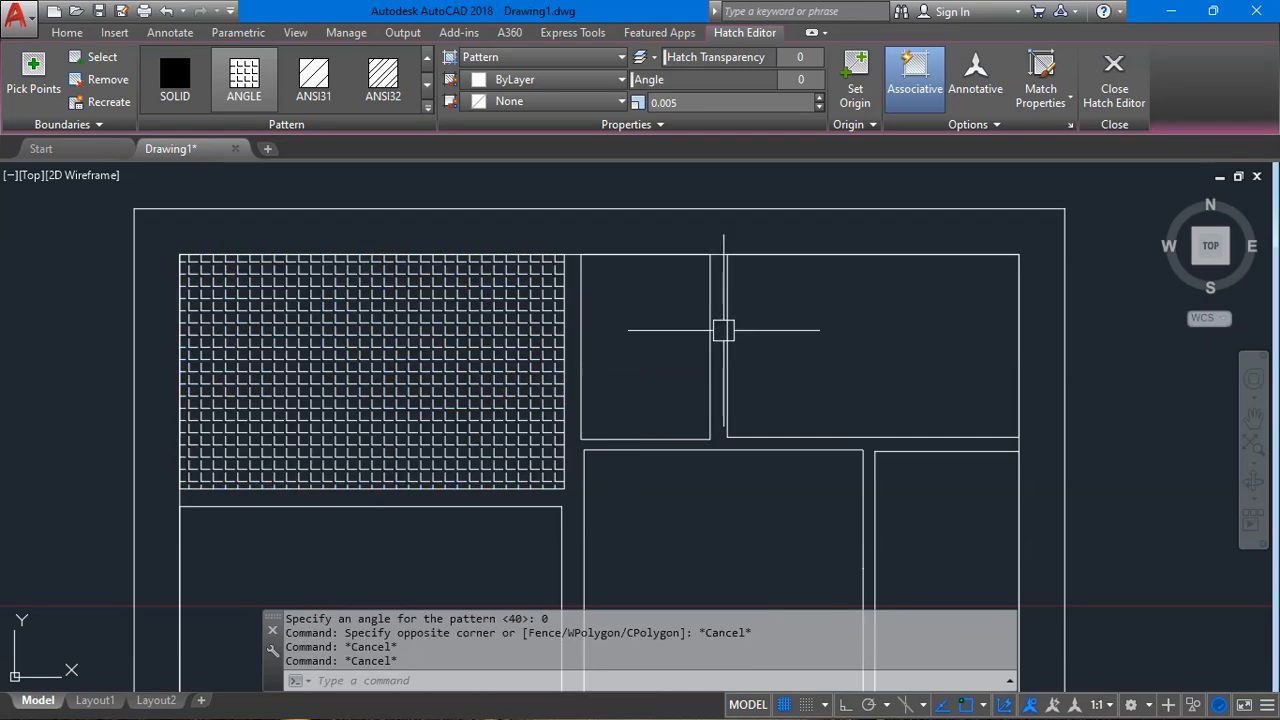
Start a hatch in the small upper-middle room at scale 0.05 with the ANSI32 pattern.
{"action": "type", "text": "h"}
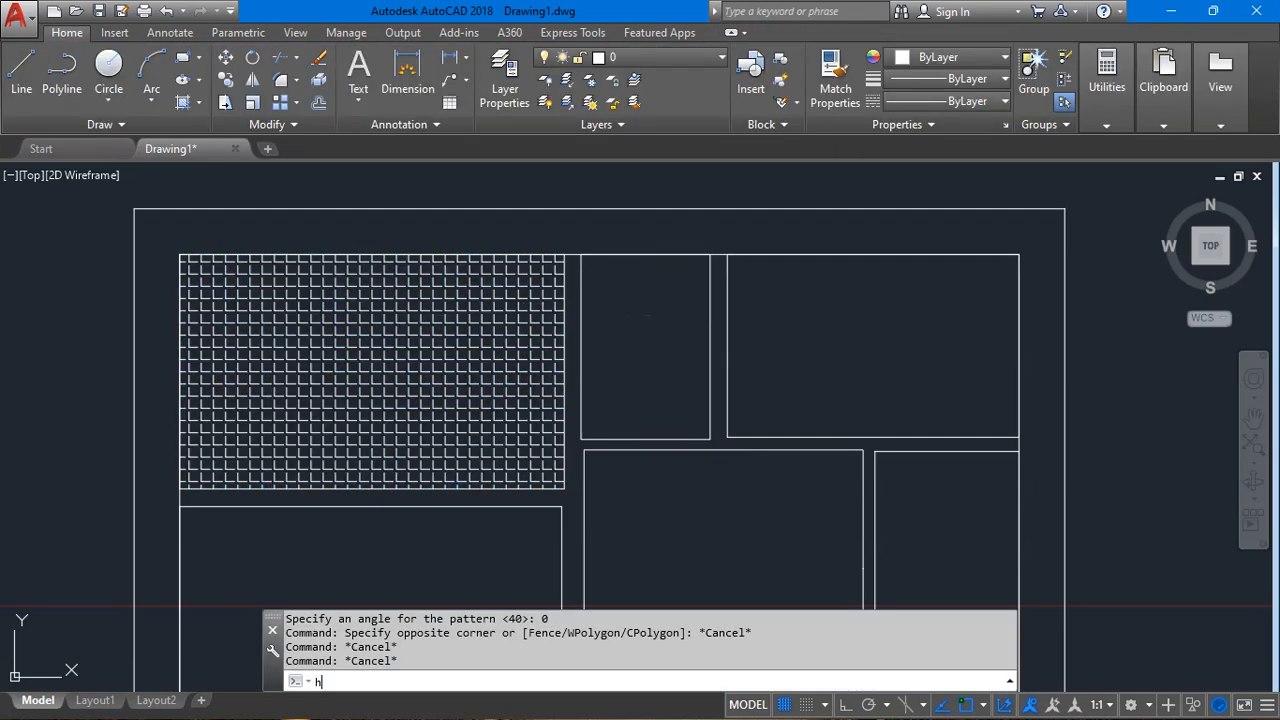
{"action": "key", "text": "Return"}
{"action": "left_click", "coordinate": [640, 345]}
{"action": "left_click", "coordinate": [677, 102]}
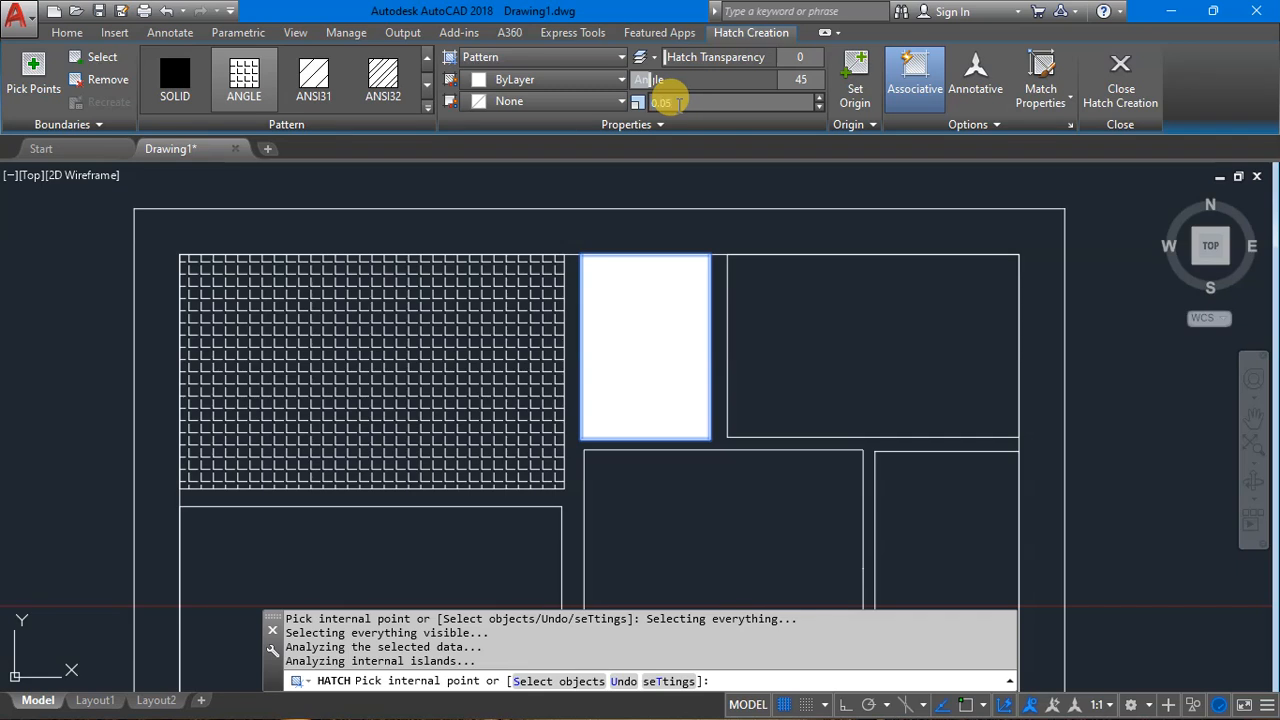
{"action": "left_click", "coordinate": [383, 80]}
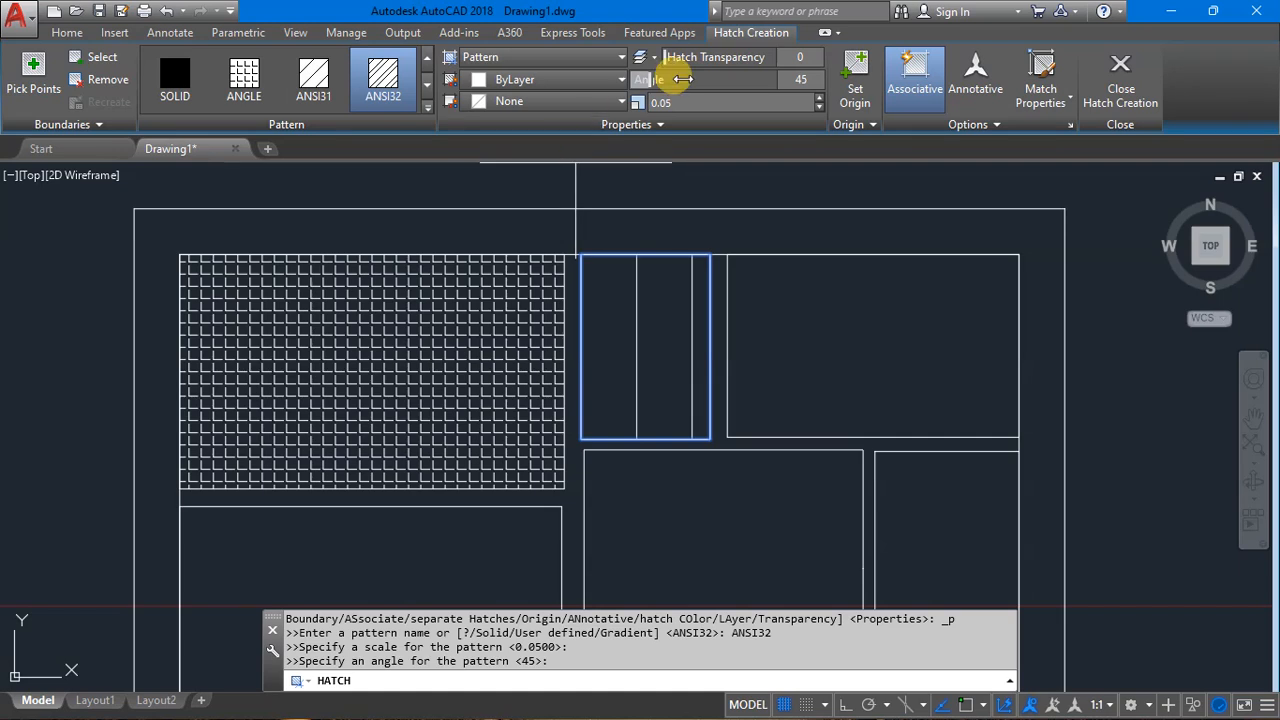
Set the upper-middle room's hatch angle to 0 and its scale to 0.005, and finish the hatch.
{"action": "left_click", "coordinate": [800, 76]}
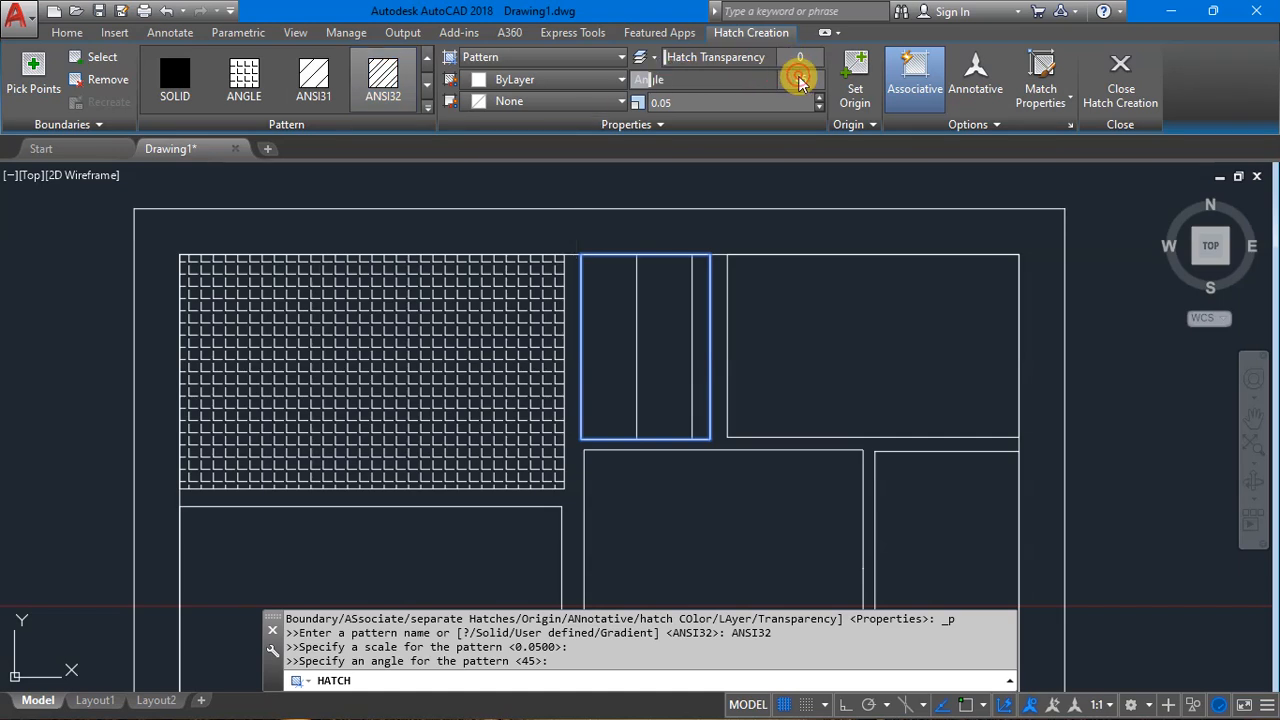
{"action": "type", "text": "0"}
{"action": "key", "text": "Return"}
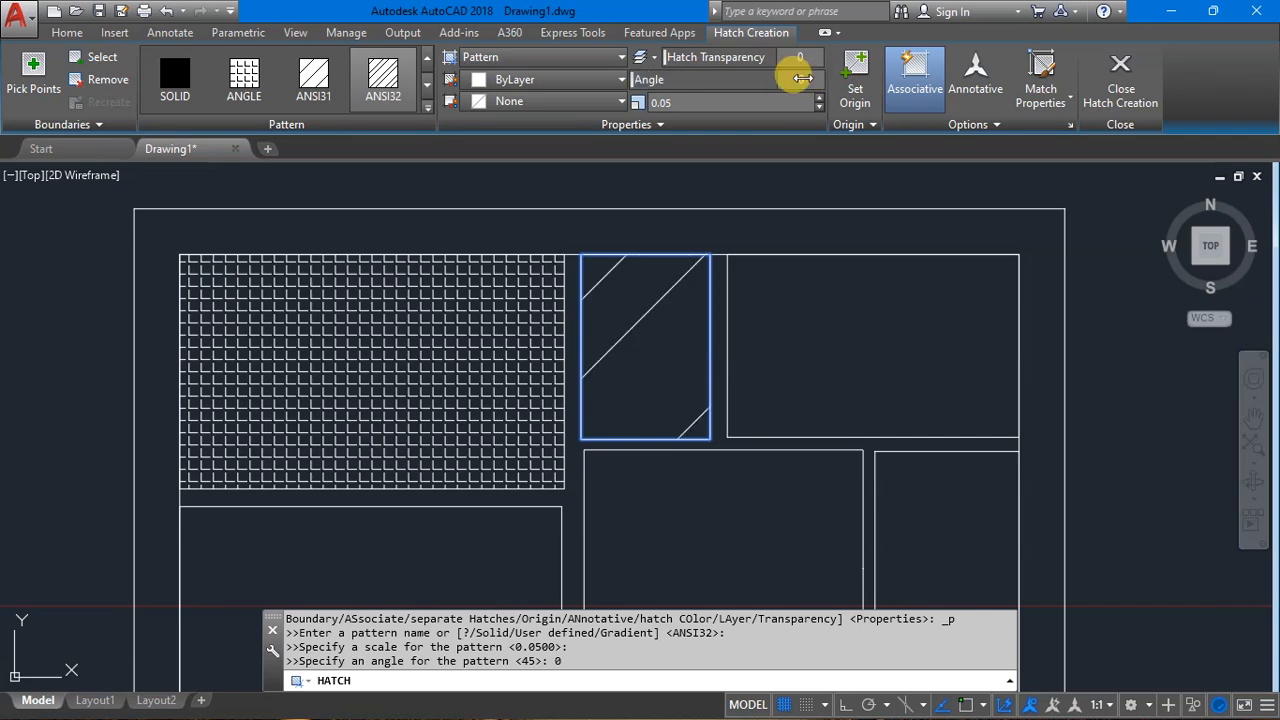
{"action": "left_click", "coordinate": [668, 101]}
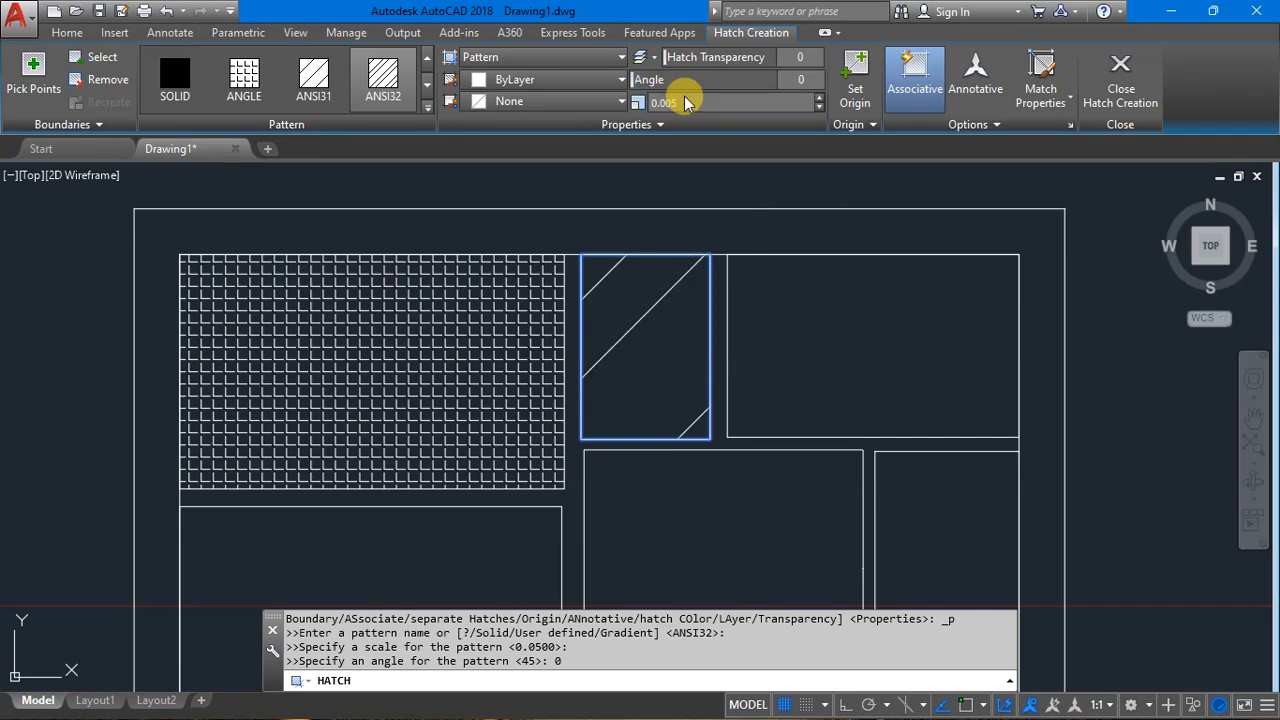
{"action": "key", "text": "Return"}
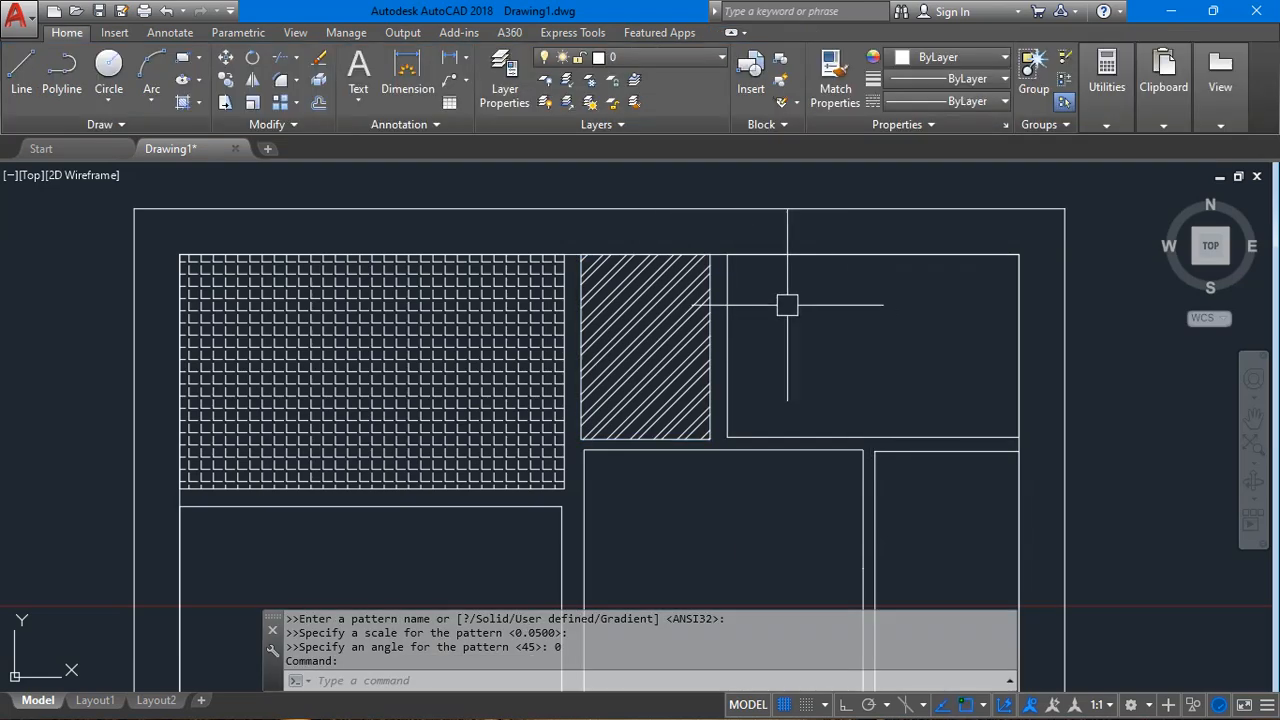
Hatch the lower-left and lower-right rooms with the same ANSI32 pattern at scale 0.005.
{"action": "key", "text": "Return"}
{"action": "left_click", "coordinate": [470, 540]}
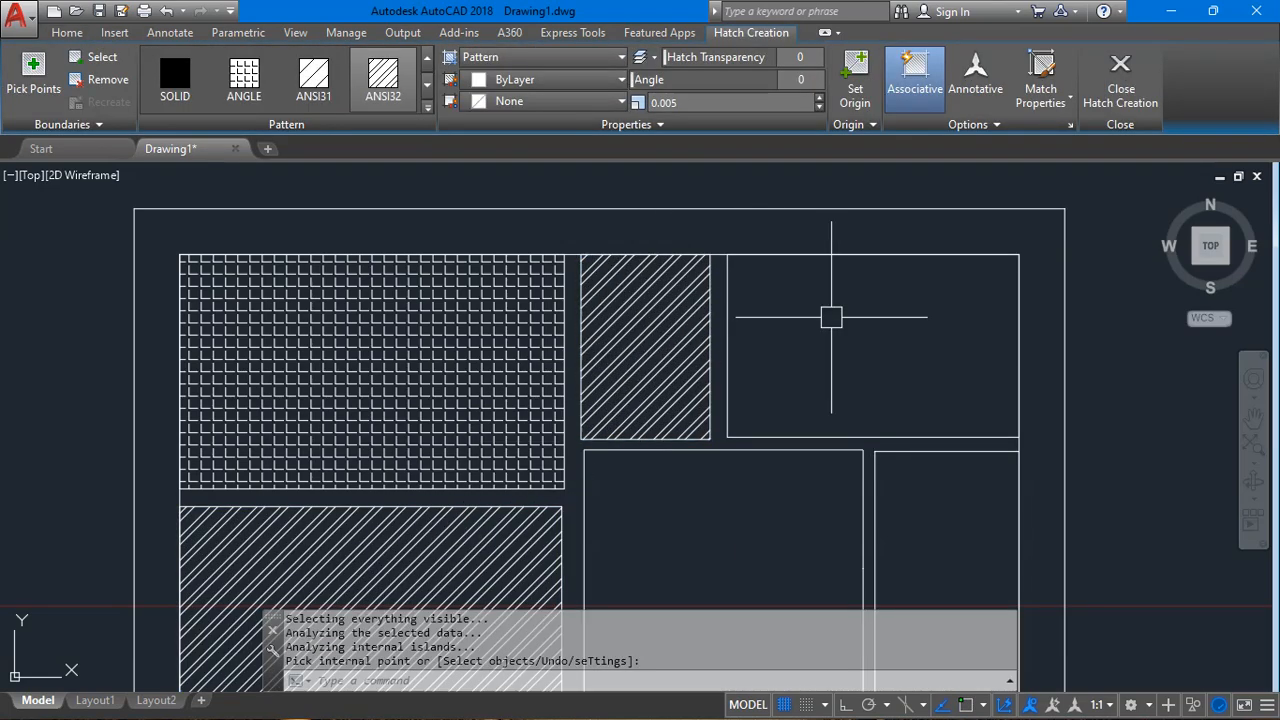
{"action": "middle_click_drag", "start_coordinate": [870, 375], "coordinate": [605, 209]}
{"action": "left_click", "coordinate": [657, 357]}
{"action": "key", "text": "Return"}
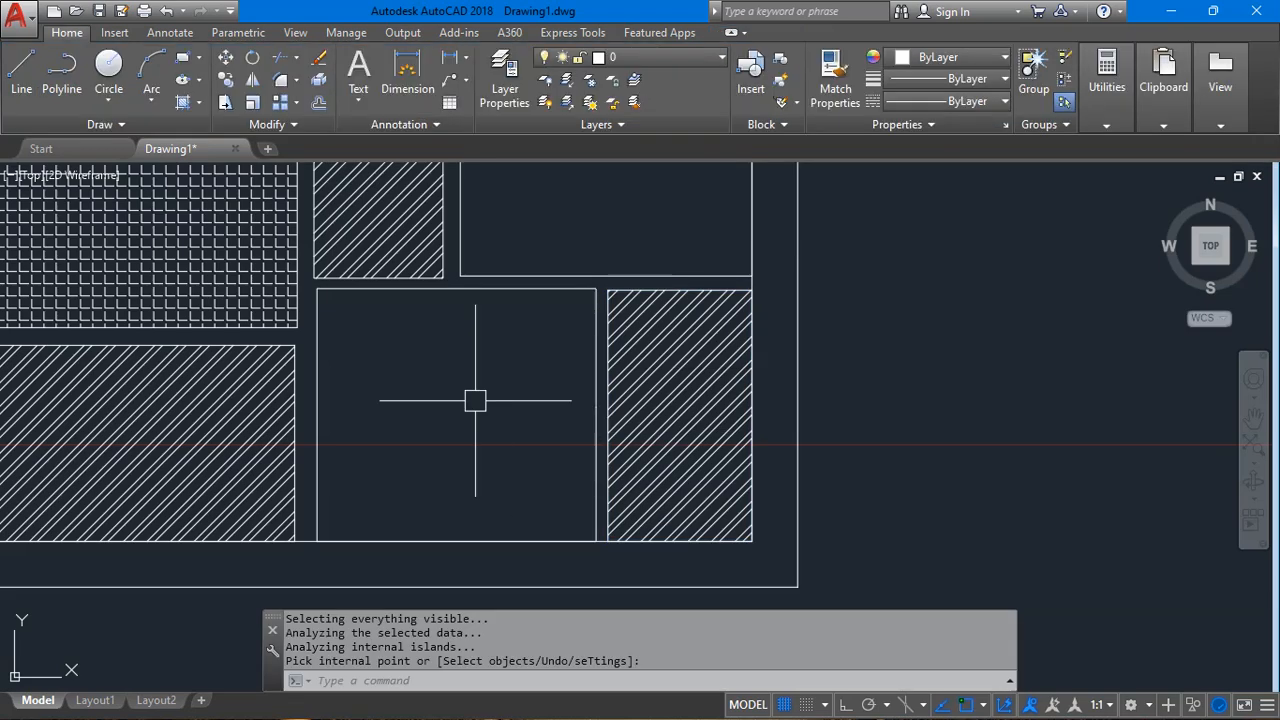
{"action": "left_click", "coordinate": [192, 252]}
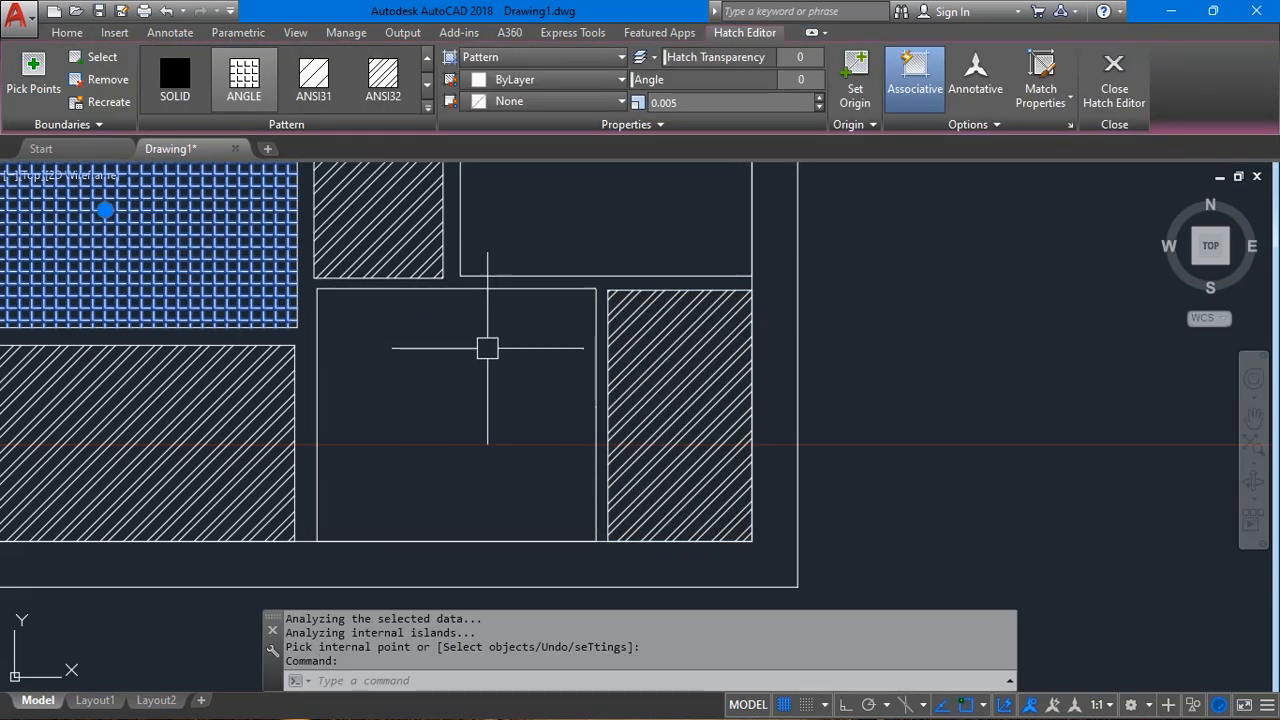
{"action": "key", "text": "Return"}
{"action": "key", "text": "Escape"}
Extend the upper-left room's ANGLE hatch to the lower-middle and upper-right rooms by picking points inside them.
{"action": "left_click", "coordinate": [214, 242]}
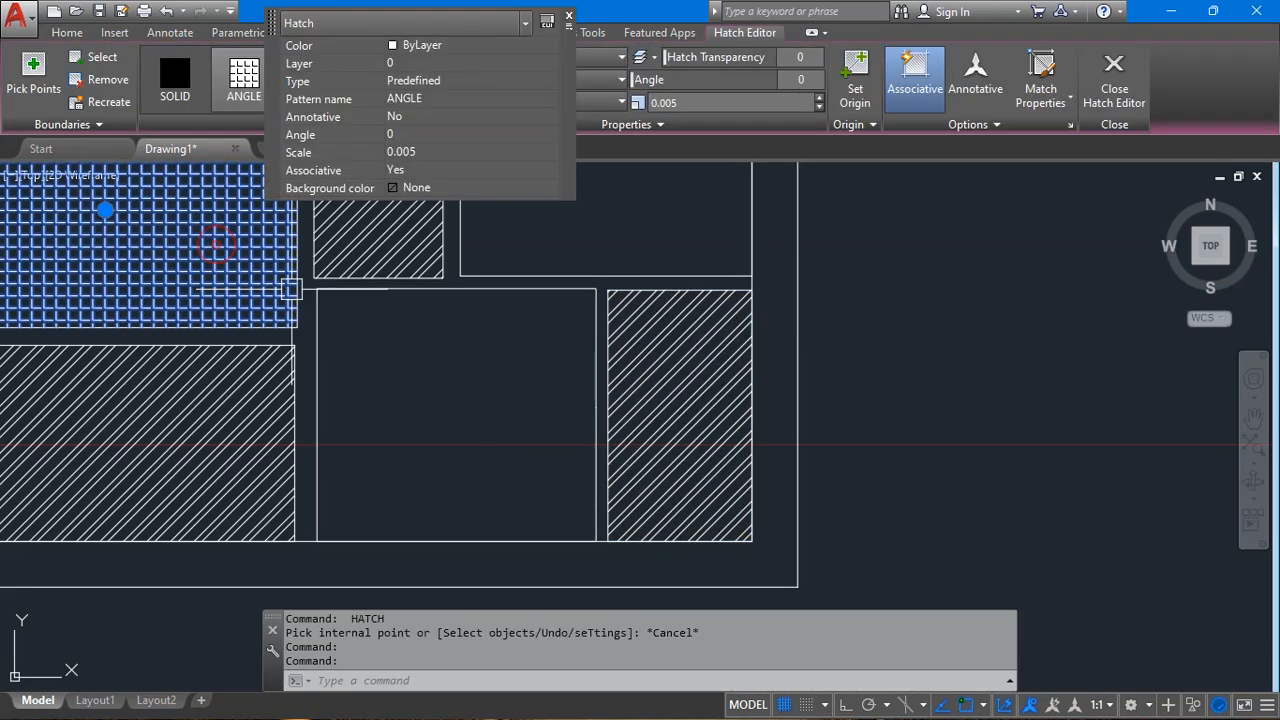
{"action": "left_click", "coordinate": [33, 75]}
{"action": "left_click", "coordinate": [457, 394]}
{"action": "left_click", "coordinate": [552, 212]}
{"action": "key", "text": "Return"}
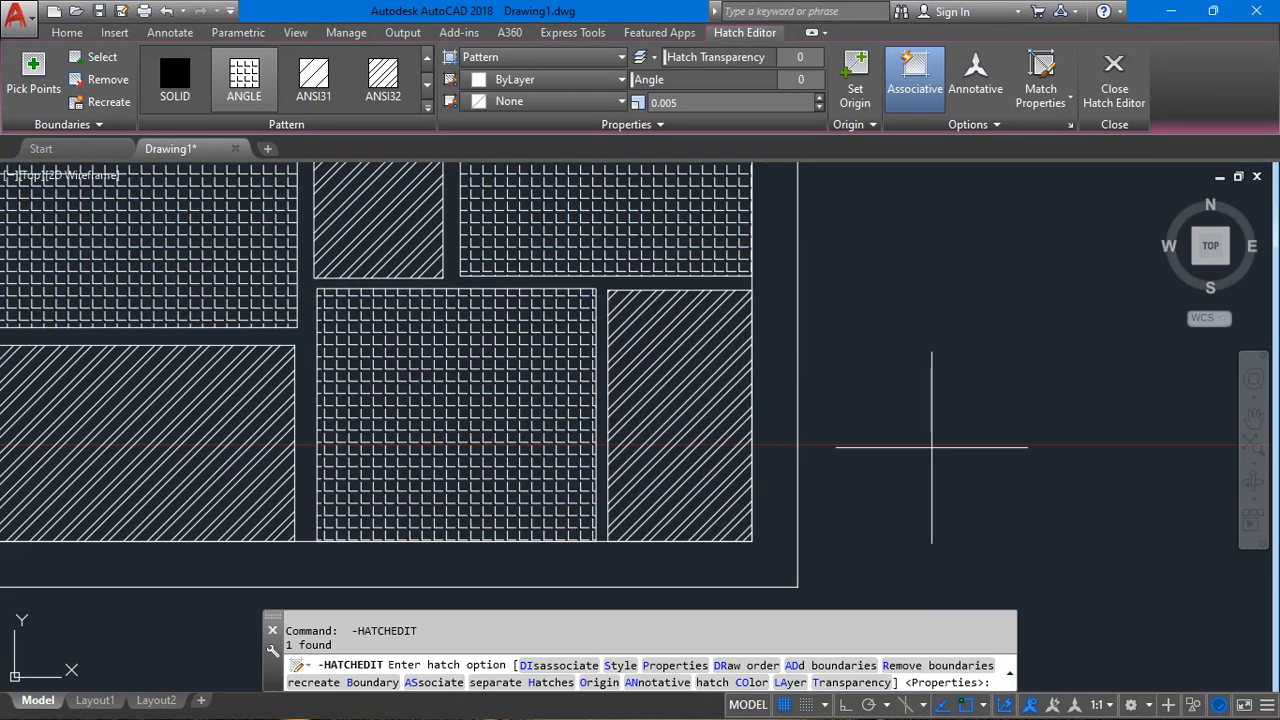
End the hatch edit and bring the whole hatched floor plan into view.
{"action": "scroll", "coordinate": [920, 490], "scroll_direction": "down", "scroll_amount": 3}
{"action": "key", "text": "Escape"}
{"action": "middle_click_drag", "start_coordinate": [903, 449], "coordinate": [678, 443]}
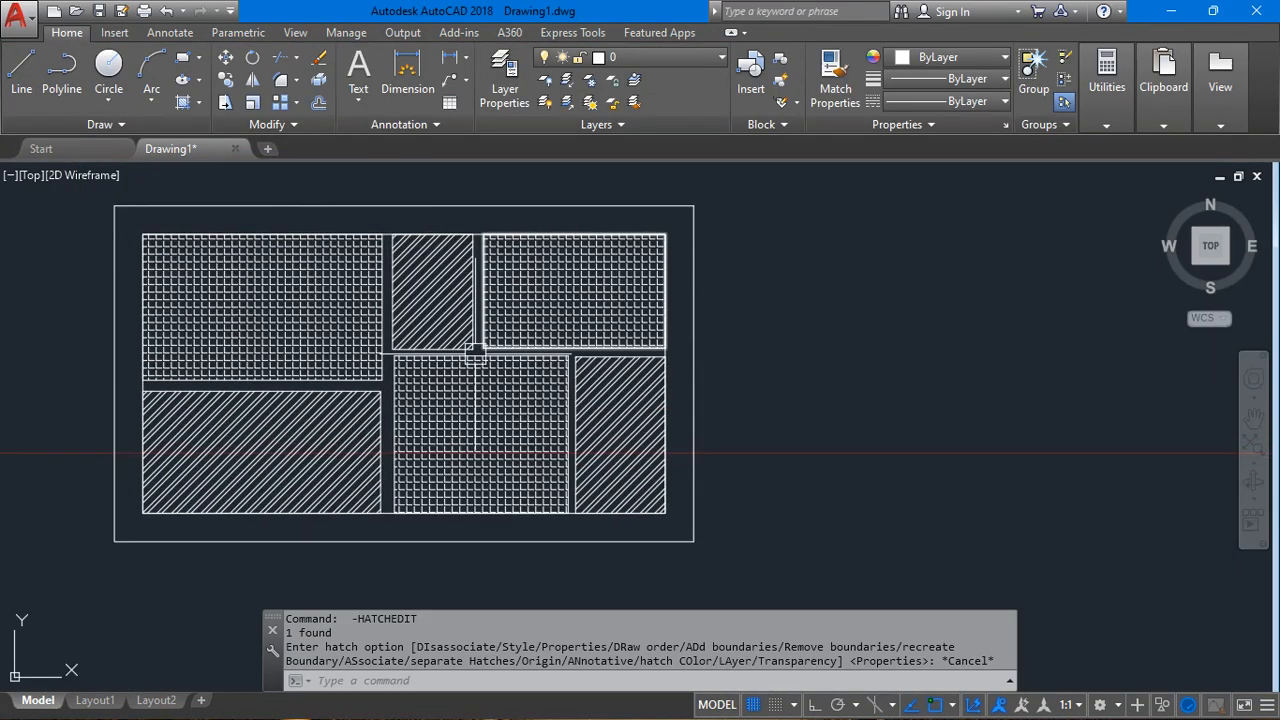
{"action": "scroll", "coordinate": [323, 271], "scroll_direction": "up", "scroll_amount": 5}
{"action": "scroll", "coordinate": [323, 271], "scroll_direction": "down", "scroll_amount": 5}
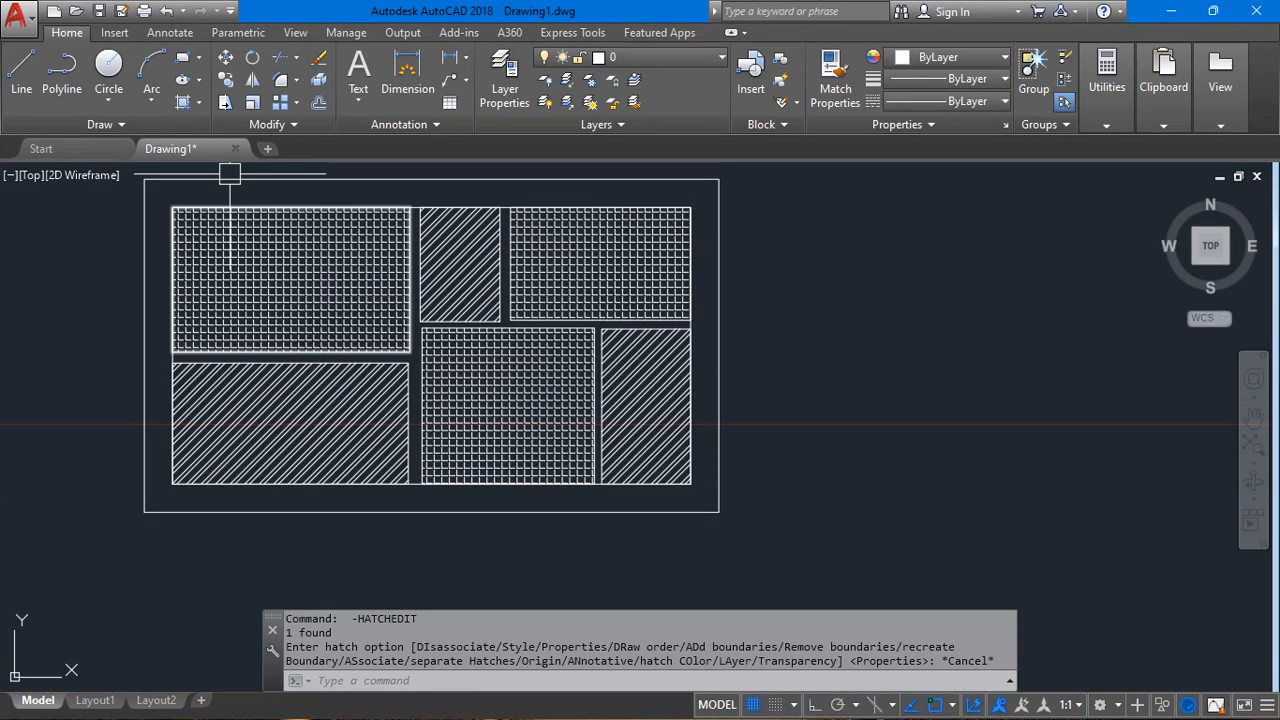
Add a multiline text reading 50 in the empty area to the right of the floor plan.
{"action": "left_click", "coordinate": [358, 70]}
{"action": "scroll", "coordinate": [498, 336], "scroll_direction": "down", "scroll_amount": 4}
{"action": "left_click", "coordinate": [693, 260]}
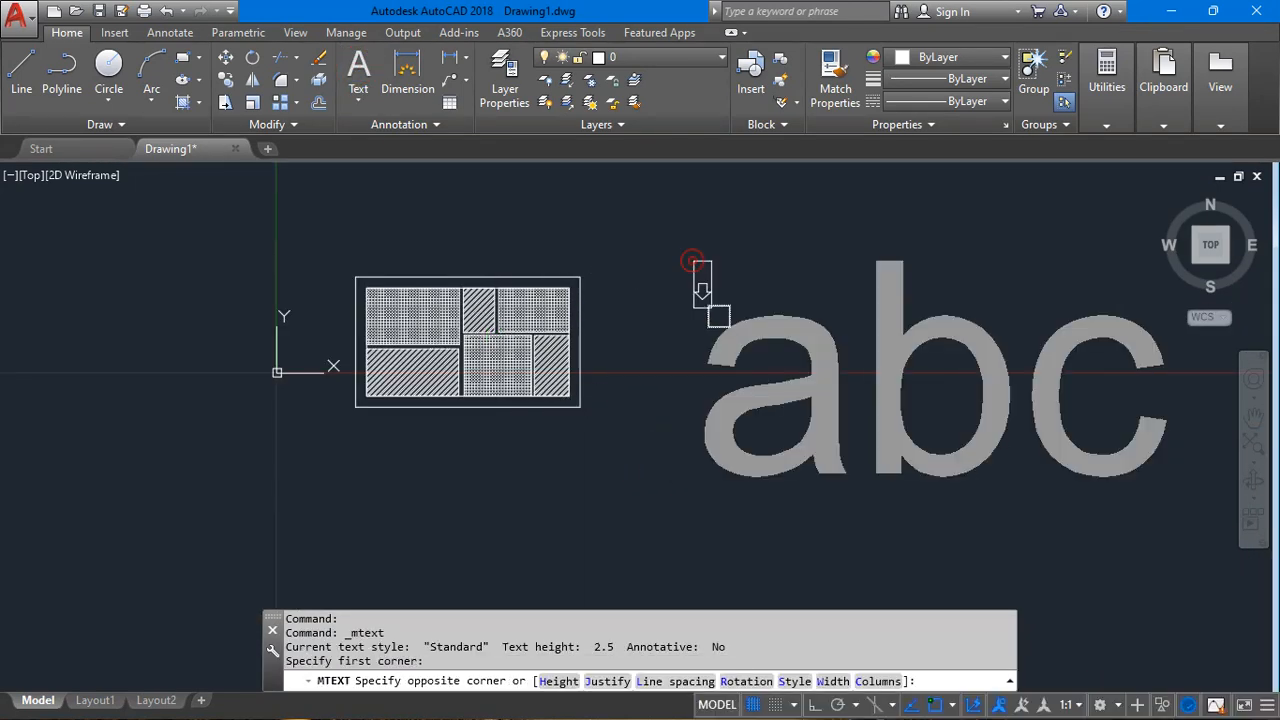
{"action": "left_click", "coordinate": [748, 360]}
{"action": "type", "text": "50"}
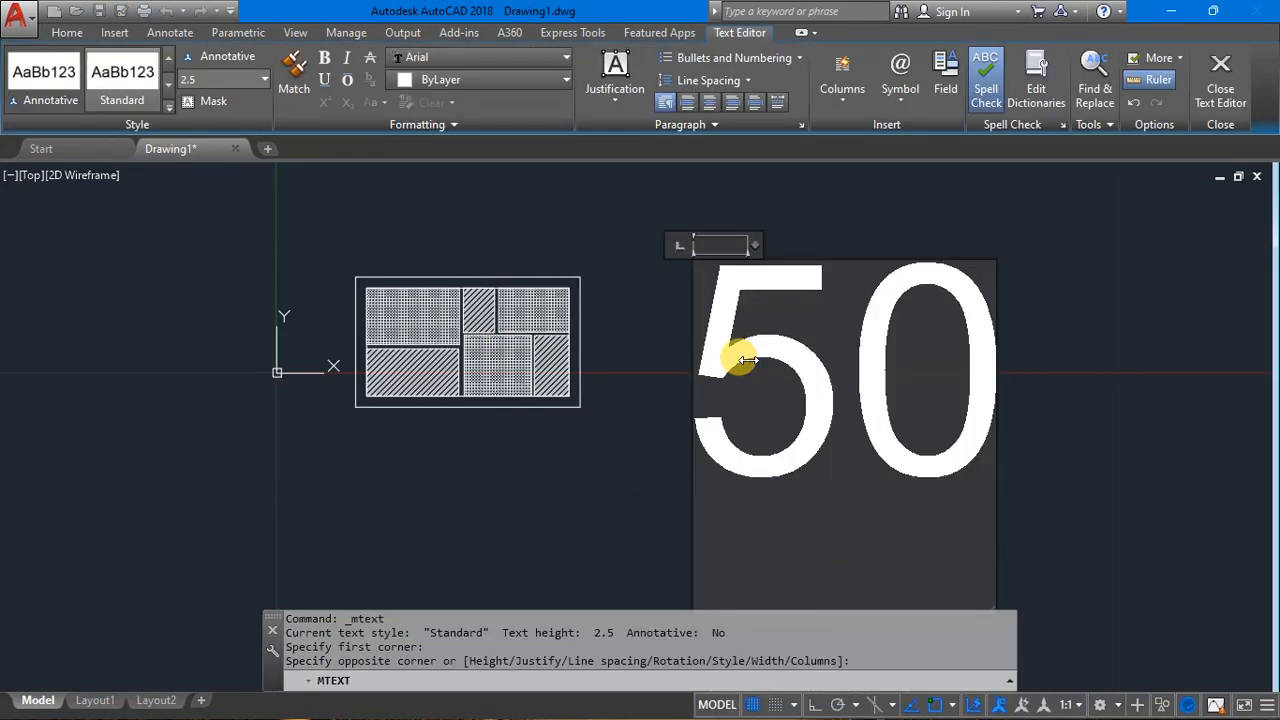
{"action": "left_click", "coordinate": [607, 305]}
Scale the 50 text by a factor of 0.2 from a base point just above its upper-left corner.
{"action": "left_click", "coordinate": [777, 347]}
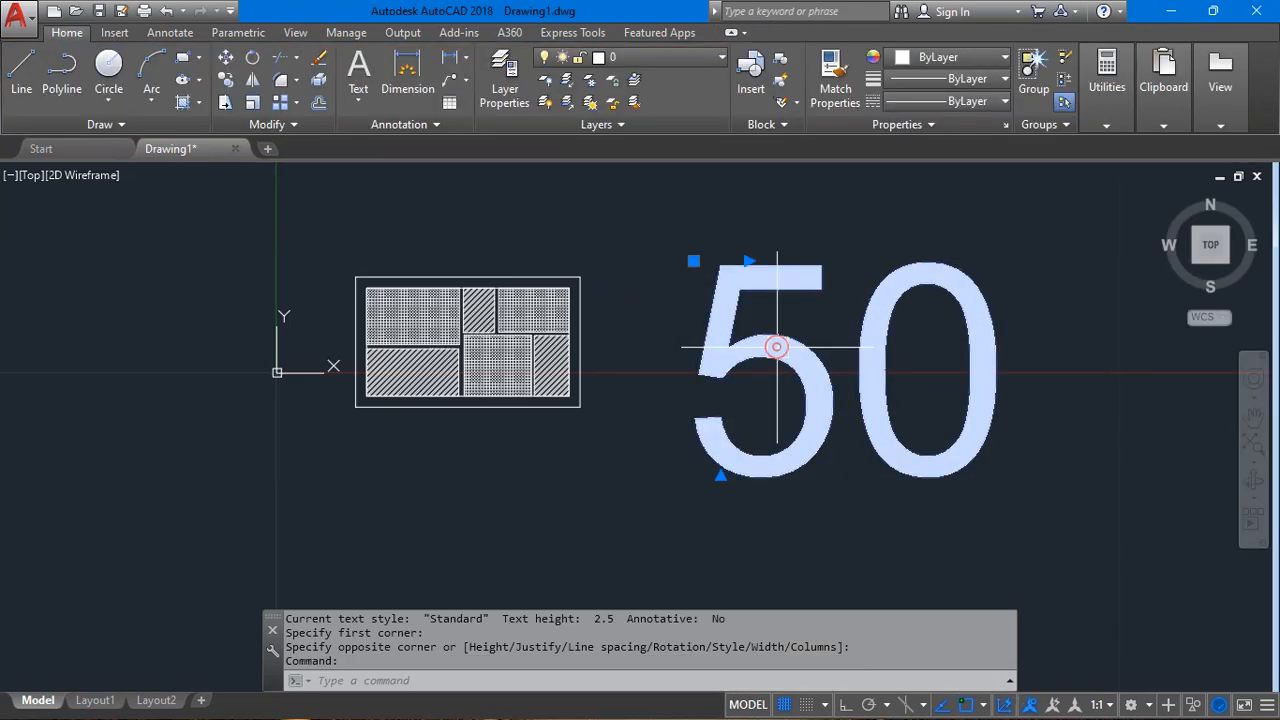
{"action": "type", "text": "sc"}
{"action": "key", "text": "Return"}
{"action": "left_click", "coordinate": [660, 217]}
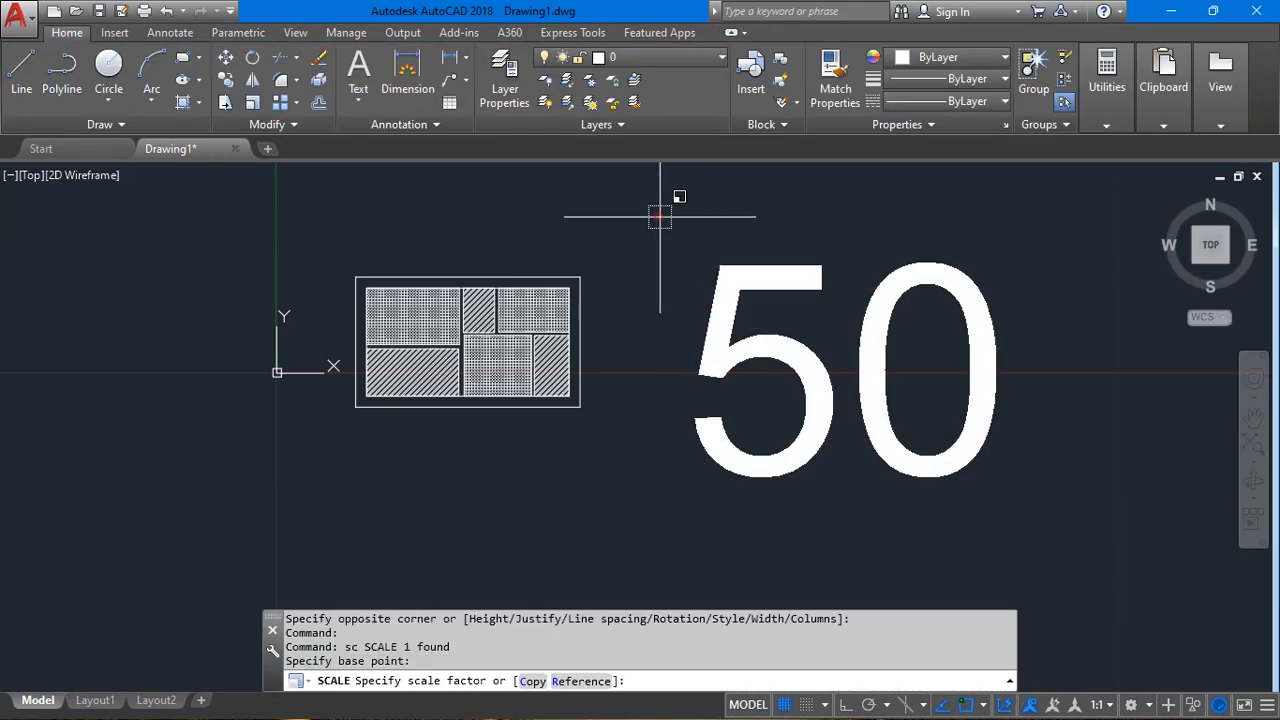
{"action": "type", "text": "0.2"}
{"action": "key", "text": "Return"}
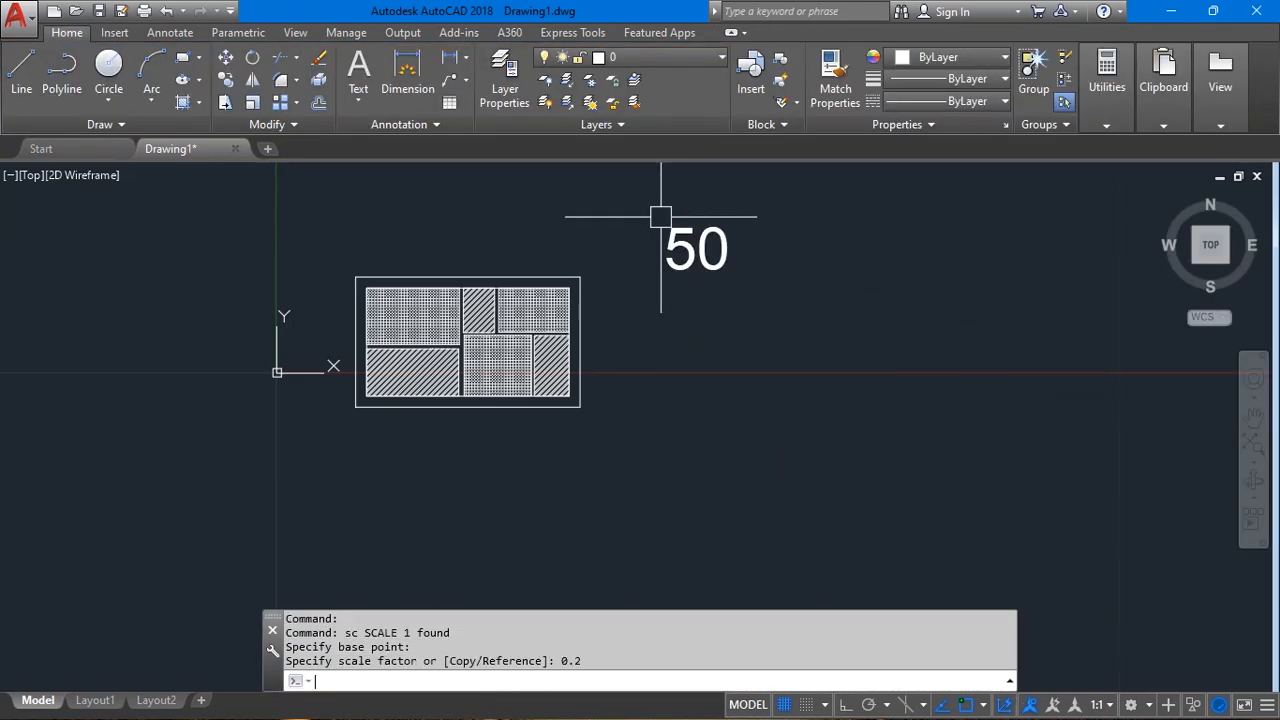
{"action": "left_click", "coordinate": [623, 209]}
{"action": "type", "text": "s"}
{"action": "key", "text": "Return"}
{"action": "type", "text": "c"}
{"action": "key", "text": "Escape"}
Scale the reduced 50 text again by a factor of 0.5 from a base point above and left of it.
{"action": "left_click", "coordinate": [693, 268]}
{"action": "type", "text": "sc"}
{"action": "key", "text": "Return"}
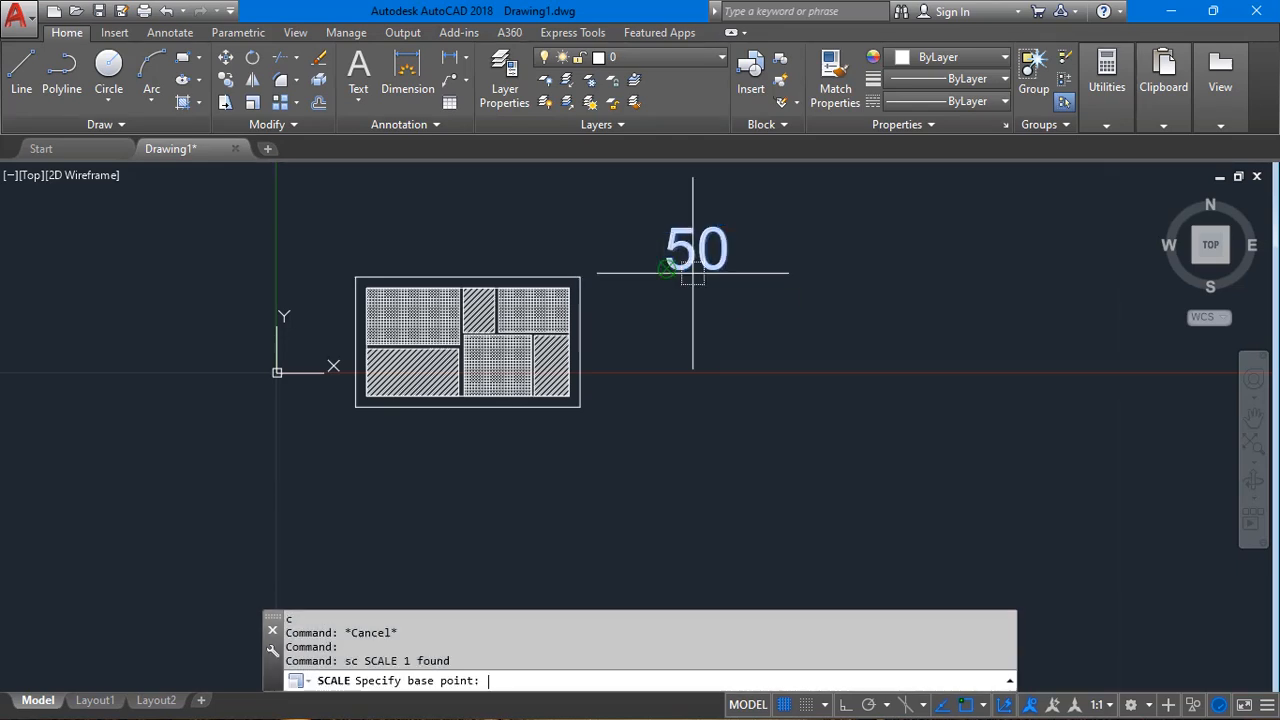
{"action": "left_click", "coordinate": [606, 187]}
{"action": "key", "text": "Return"}
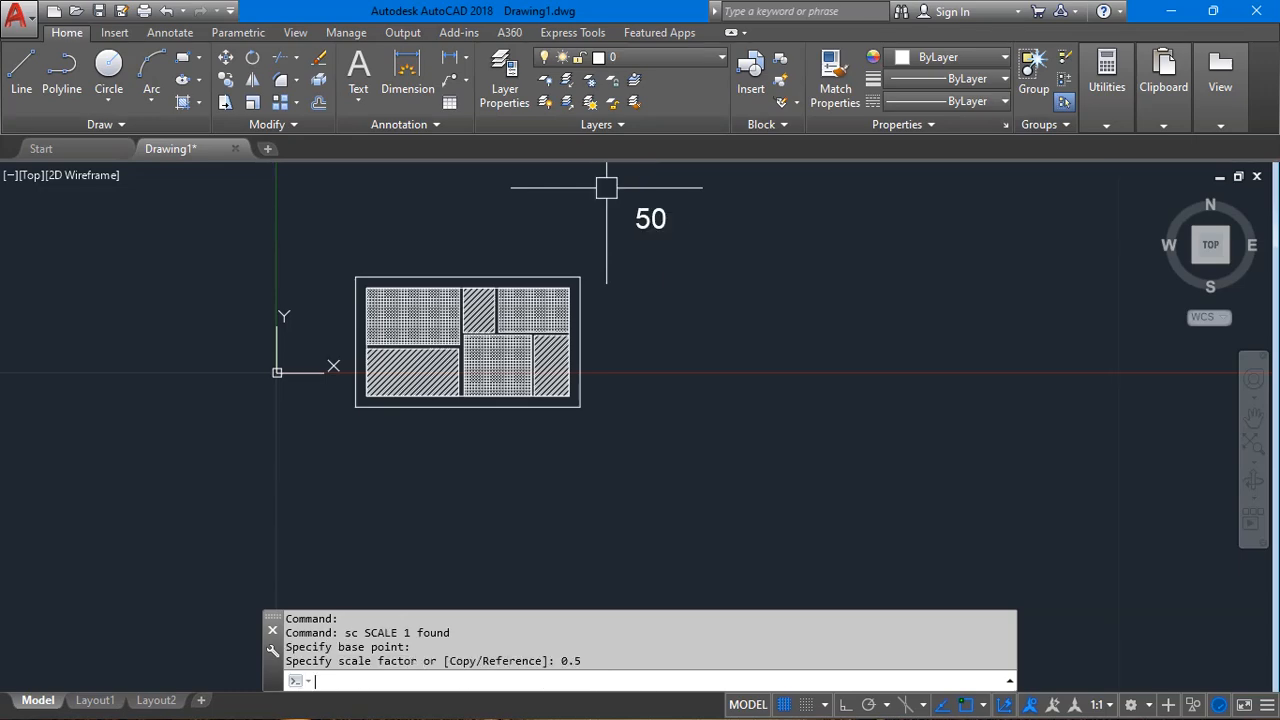
Replace the text's content with ROOM 01 and widen its text frame to fit on one line.
{"action": "left_click", "coordinate": [757, 274]}
{"action": "left_click", "coordinate": [594, 189]}
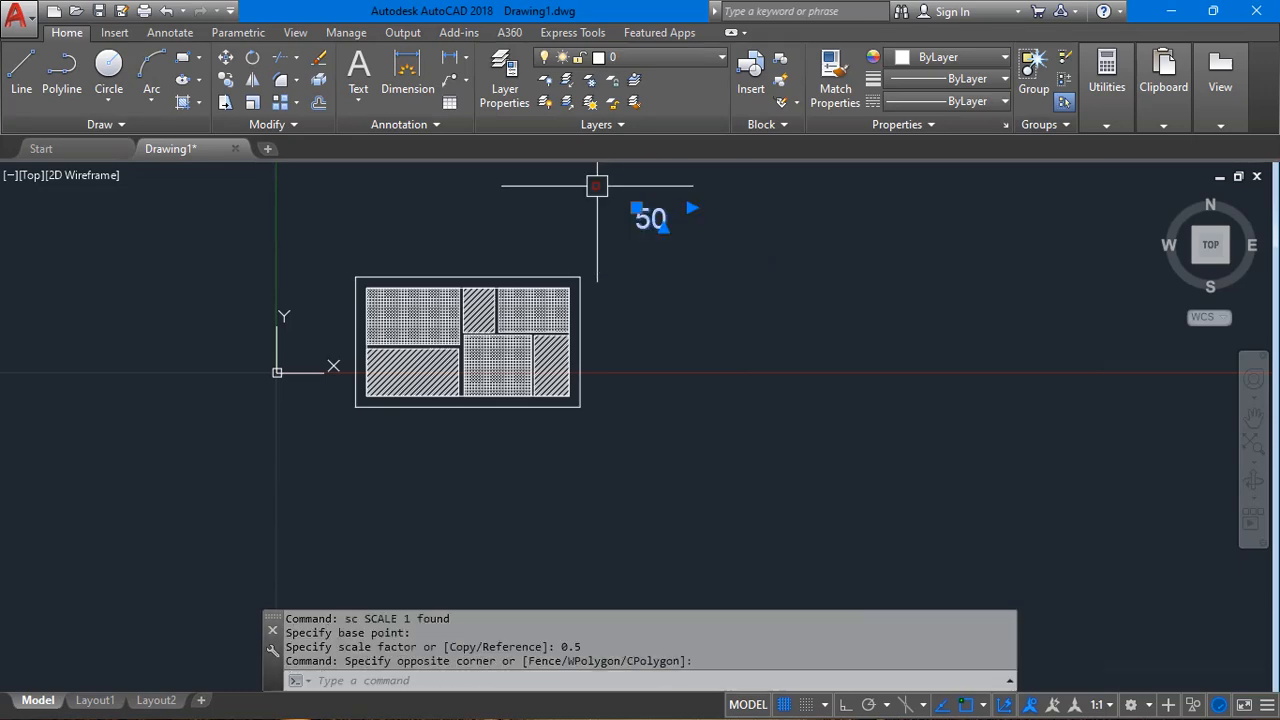
{"action": "scroll", "coordinate": [636, 207], "scroll_direction": "up", "scroll_amount": 3}
{"action": "double_click", "coordinate": [640, 217]}
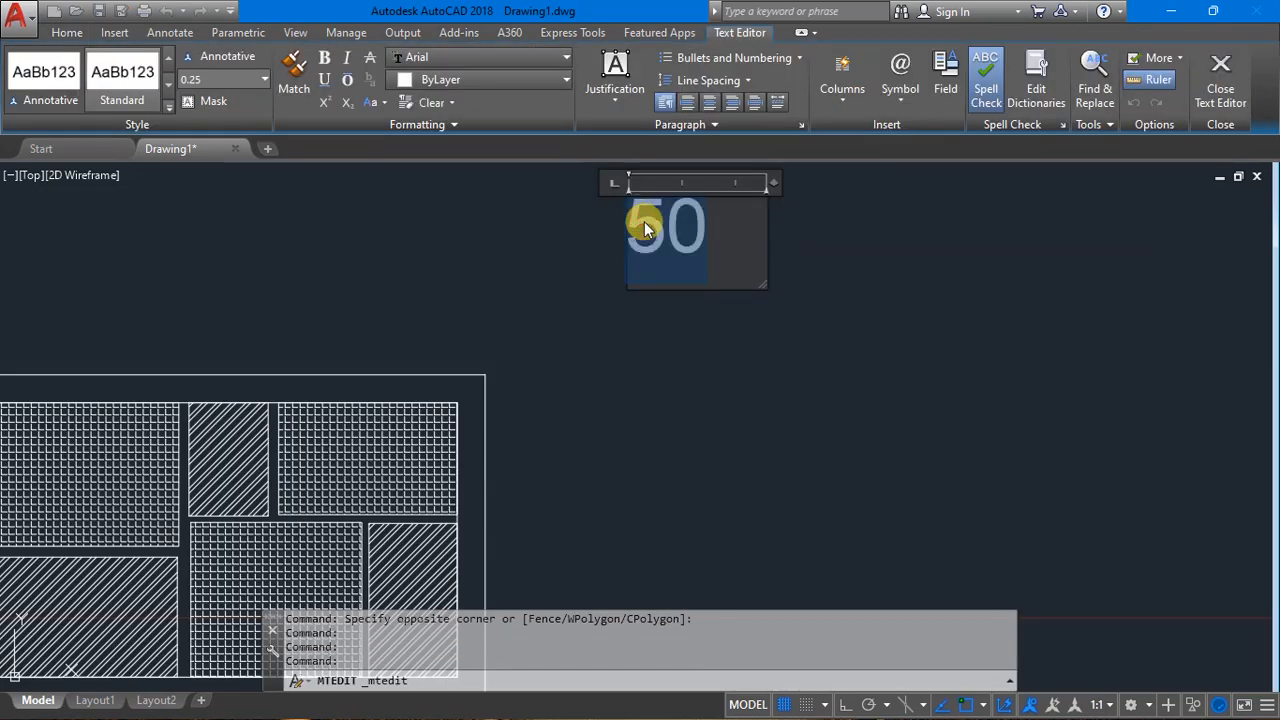
{"action": "type", "text": "din"}
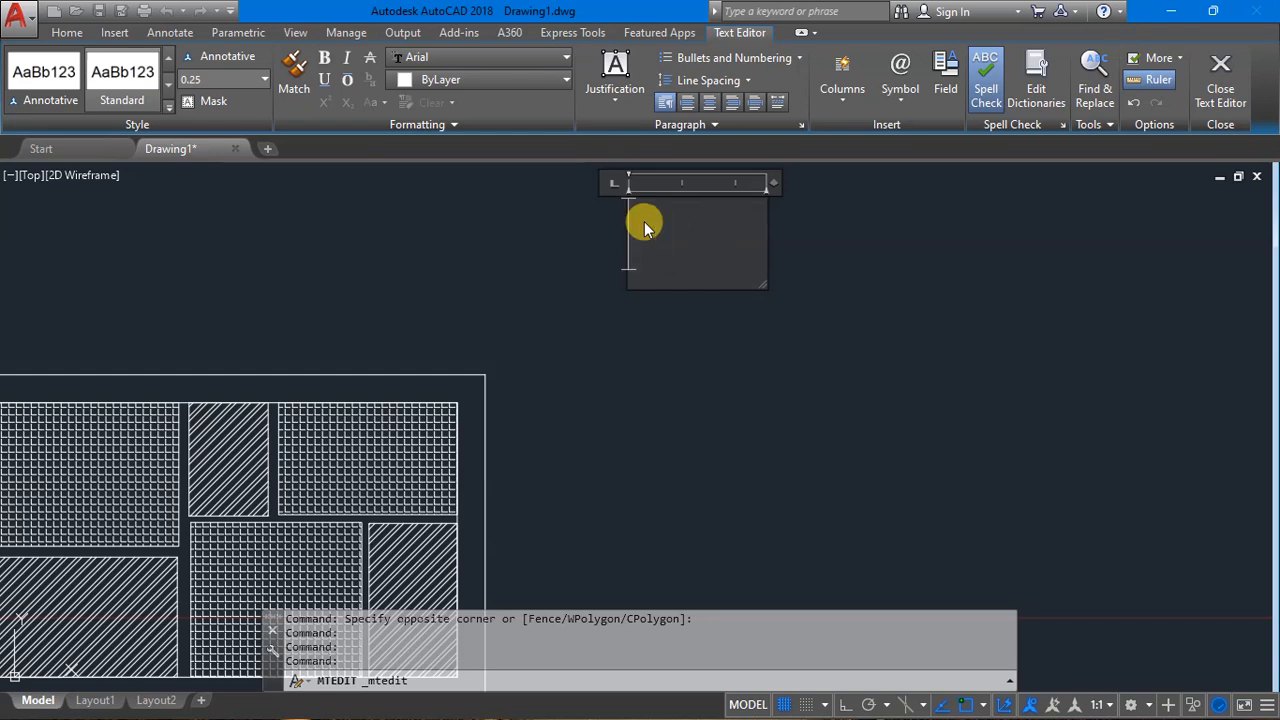
{"action": "type", "text": "ROO"}
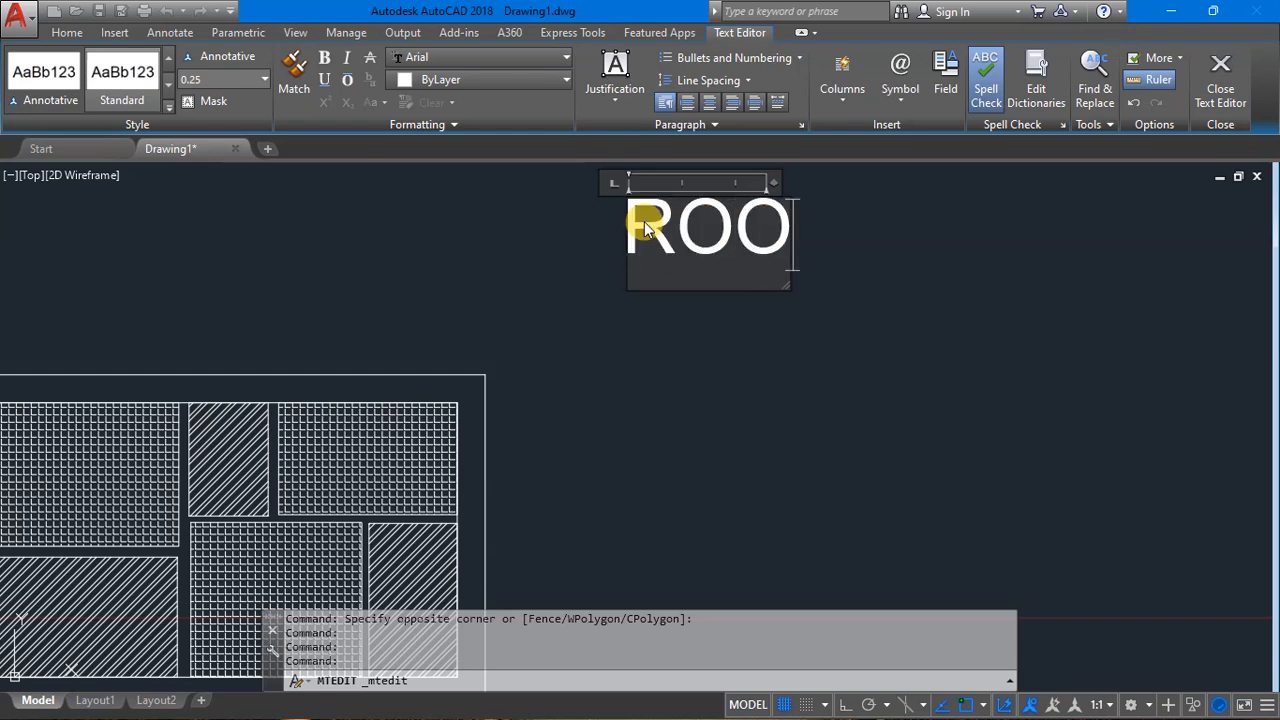
{"action": "type", "text": "M"}
{"action": "key", "text": "Return"}
{"action": "type", "text": "01"}
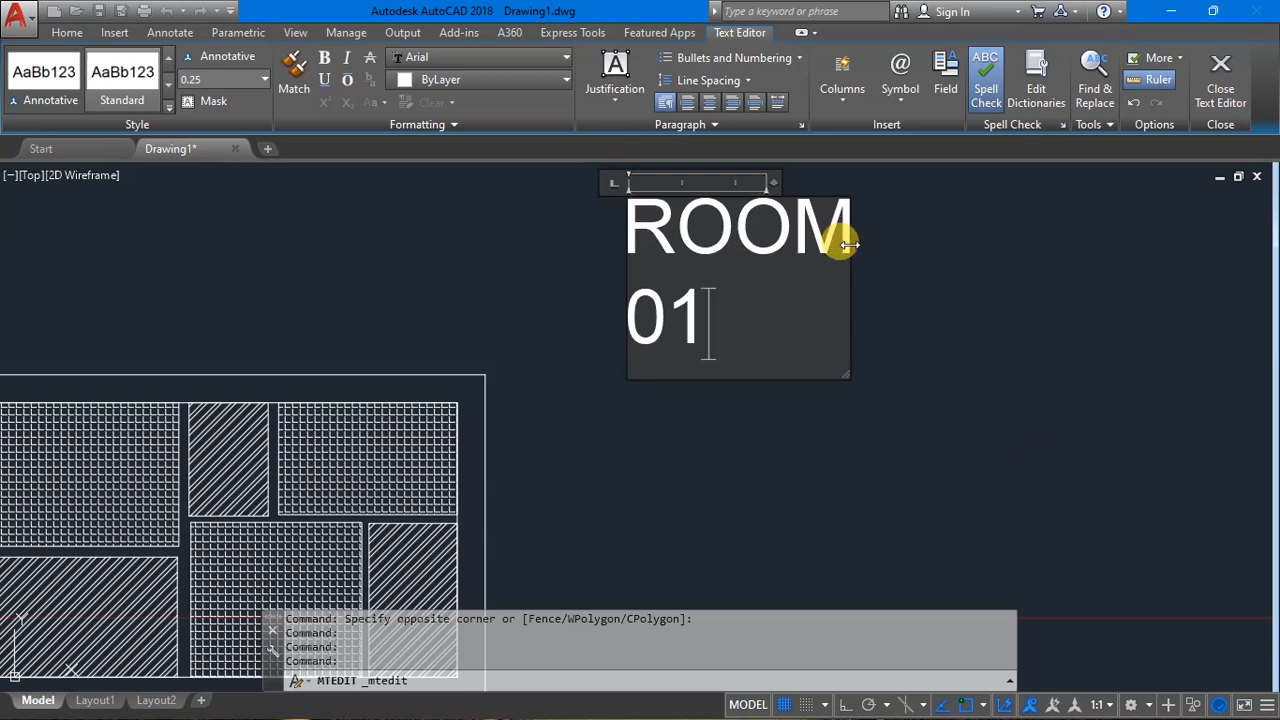
{"action": "left_click_drag", "start_coordinate": [848, 244], "coordinate": [1020, 240]}
{"action": "left_click", "coordinate": [994, 374]}
{"action": "left_click", "coordinate": [855, 234]}
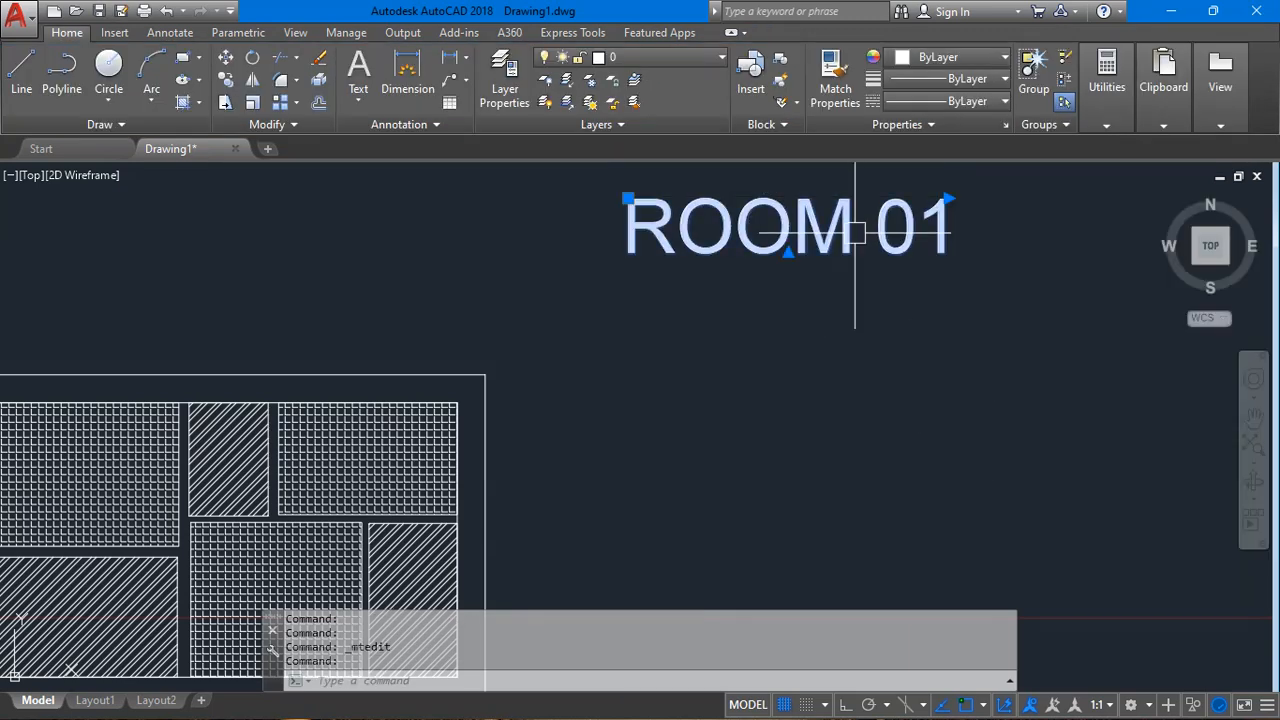
{"action": "left_click", "coordinate": [690, 250]}
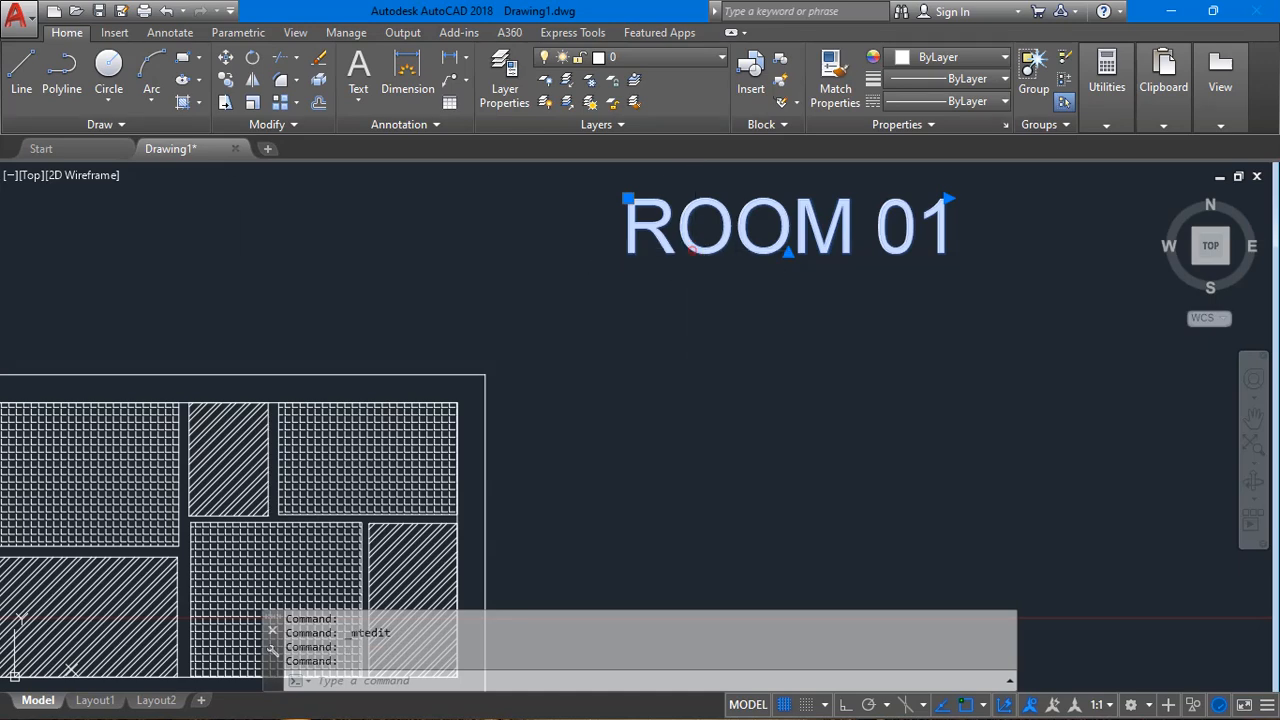
{"action": "double_click", "coordinate": [692, 250]}
{"action": "left_click", "coordinate": [791, 374]}
Scale the ROOM 01 text by a factor of 0.5 from a base point to its left.
{"action": "left_click", "coordinate": [757, 246]}
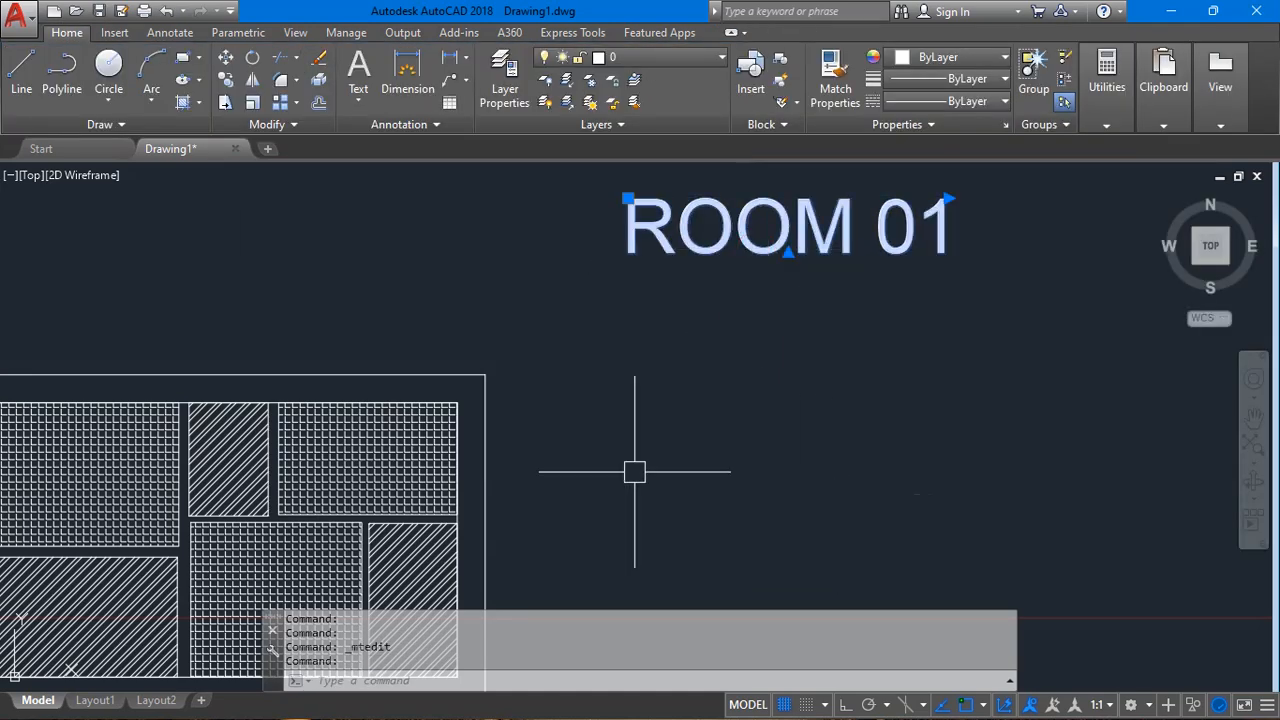
{"action": "type", "text": "sc"}
{"action": "key", "text": "Return"}
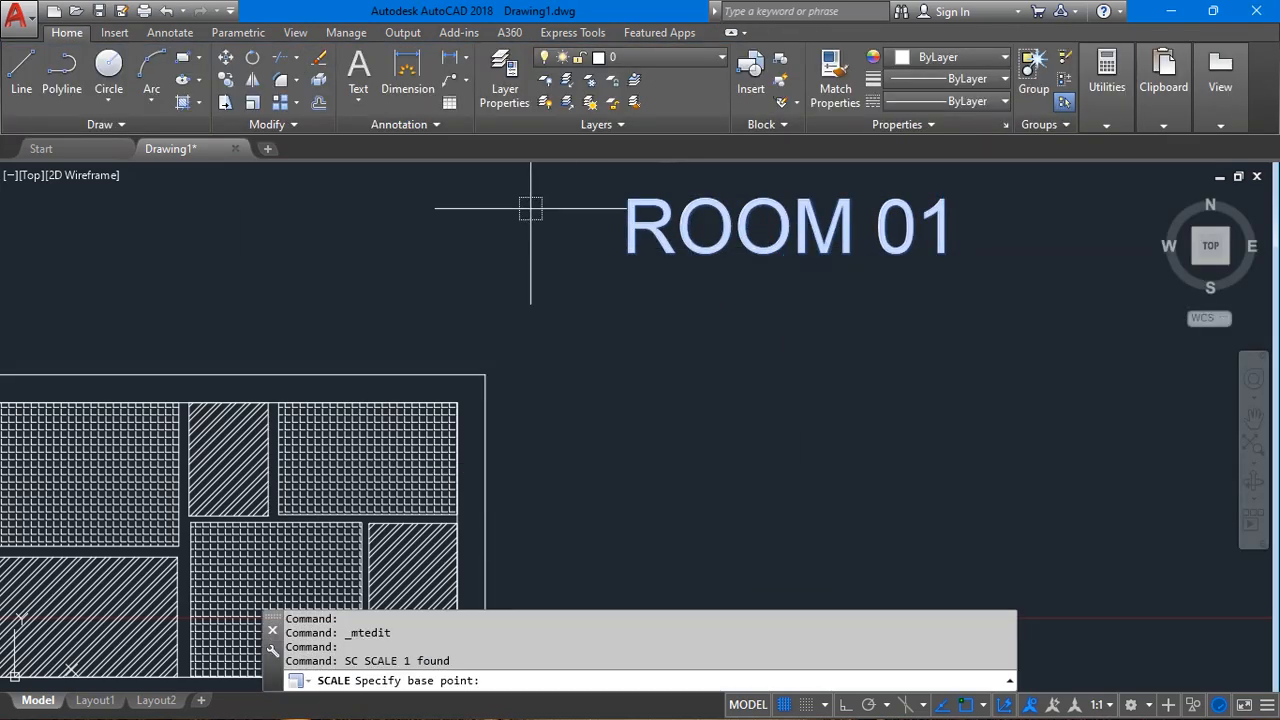
{"action": "left_click", "coordinate": [530, 209]}
{"action": "type", "text": "0.5"}
{"action": "key", "text": "Return"}
Move the ROOM 01 text into the upper-left room and nudge it closer to the room's centre.
{"action": "left_click", "coordinate": [905, 306]}
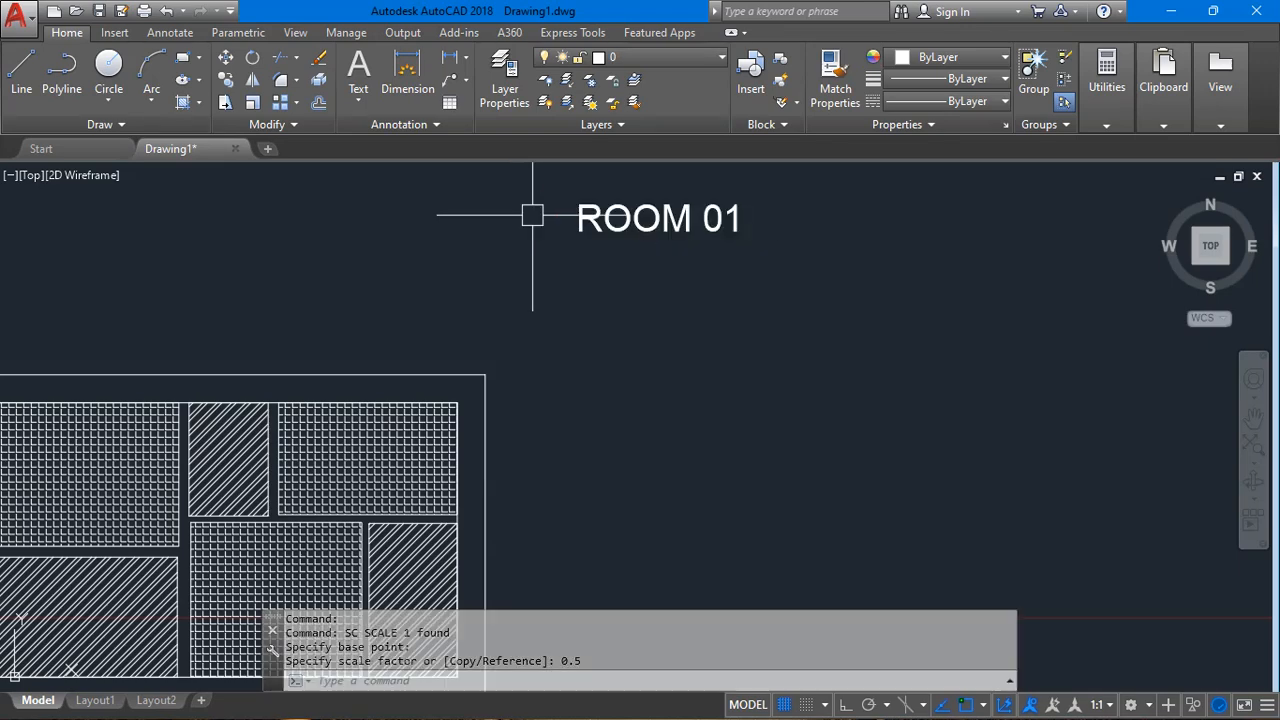
{"action": "left_click", "coordinate": [676, 222]}
{"action": "left_click_drag", "start_coordinate": [676, 222], "coordinate": [94, 480]}
{"action": "scroll", "coordinate": [458, 428], "scroll_direction": "down", "scroll_amount": 3}
{"action": "scroll", "coordinate": [286, 443], "scroll_direction": "up", "scroll_amount": 5}
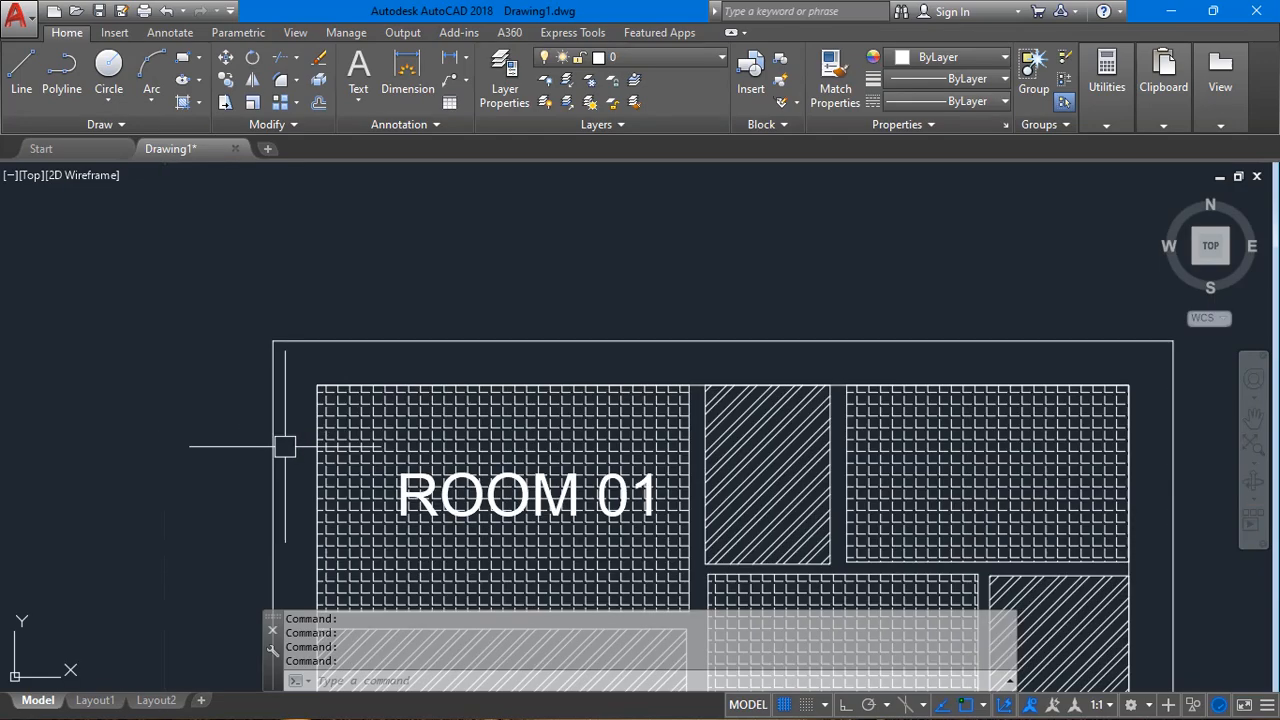
{"action": "left_click", "coordinate": [458, 500]}
{"action": "left_click_drag", "start_coordinate": [458, 500], "coordinate": [442, 514]}
{"action": "scroll", "coordinate": [350, 238], "scroll_direction": "down", "scroll_amount": 2}
{"action": "key", "text": "Escape"}
Try to draw a rectangle around the ROOM 01 label and undo it.
{"action": "scroll", "coordinate": [433, 495], "scroll_direction": "up", "scroll_amount": 4}
{"action": "scroll", "coordinate": [431, 373], "scroll_direction": "down", "scroll_amount": 4}
{"action": "scroll", "coordinate": [440, 335], "scroll_direction": "up", "scroll_amount": 5}
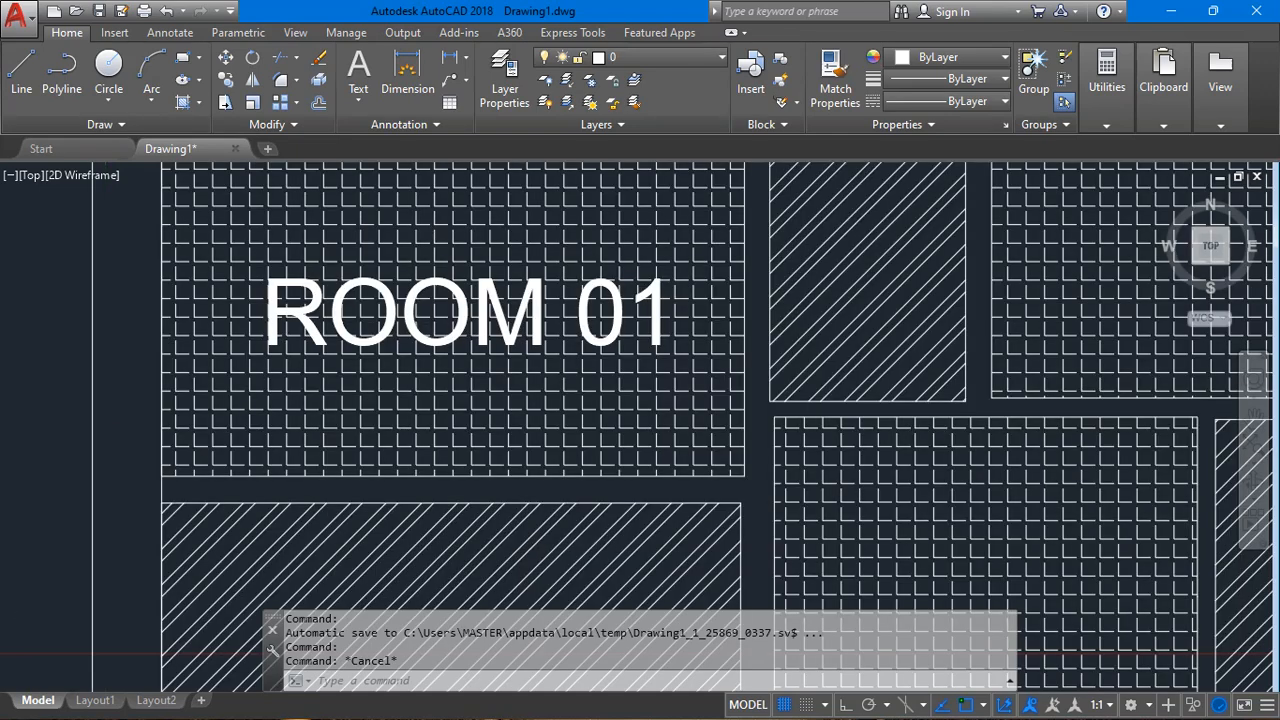
{"action": "type", "text": "REC"}
{"action": "key", "text": "Return"}
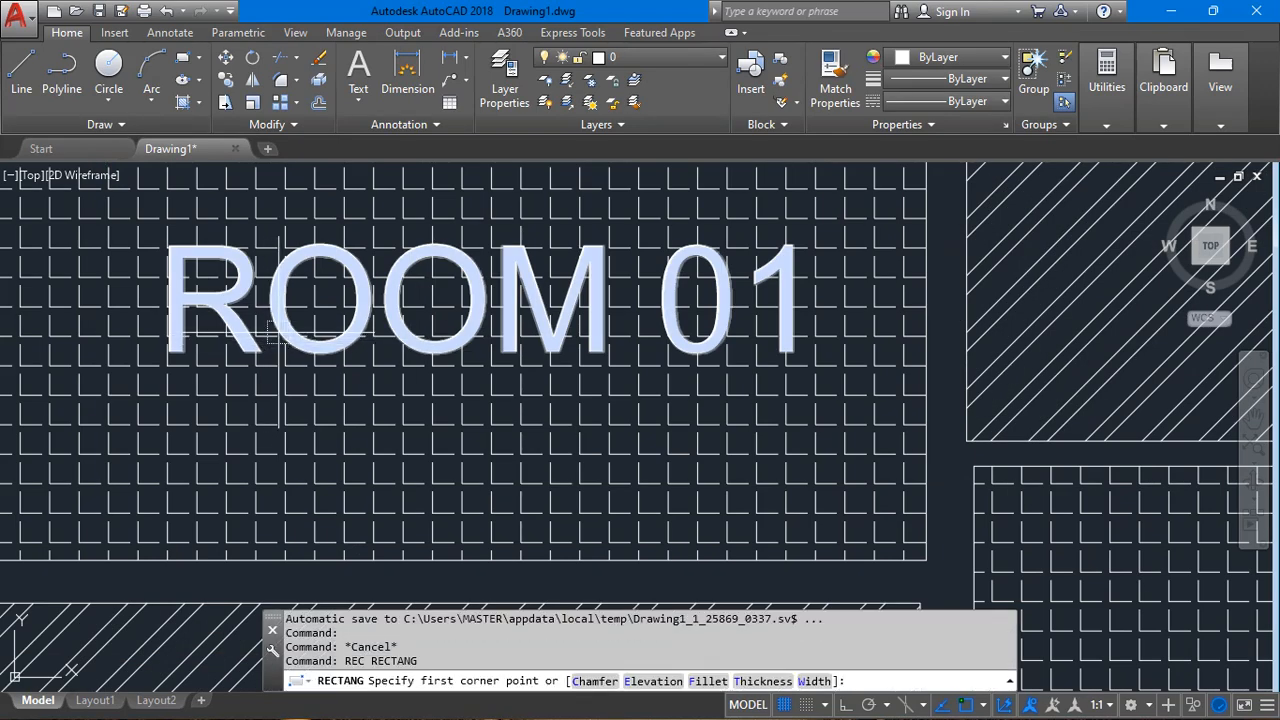
{"action": "left_click", "coordinate": [121, 214]}
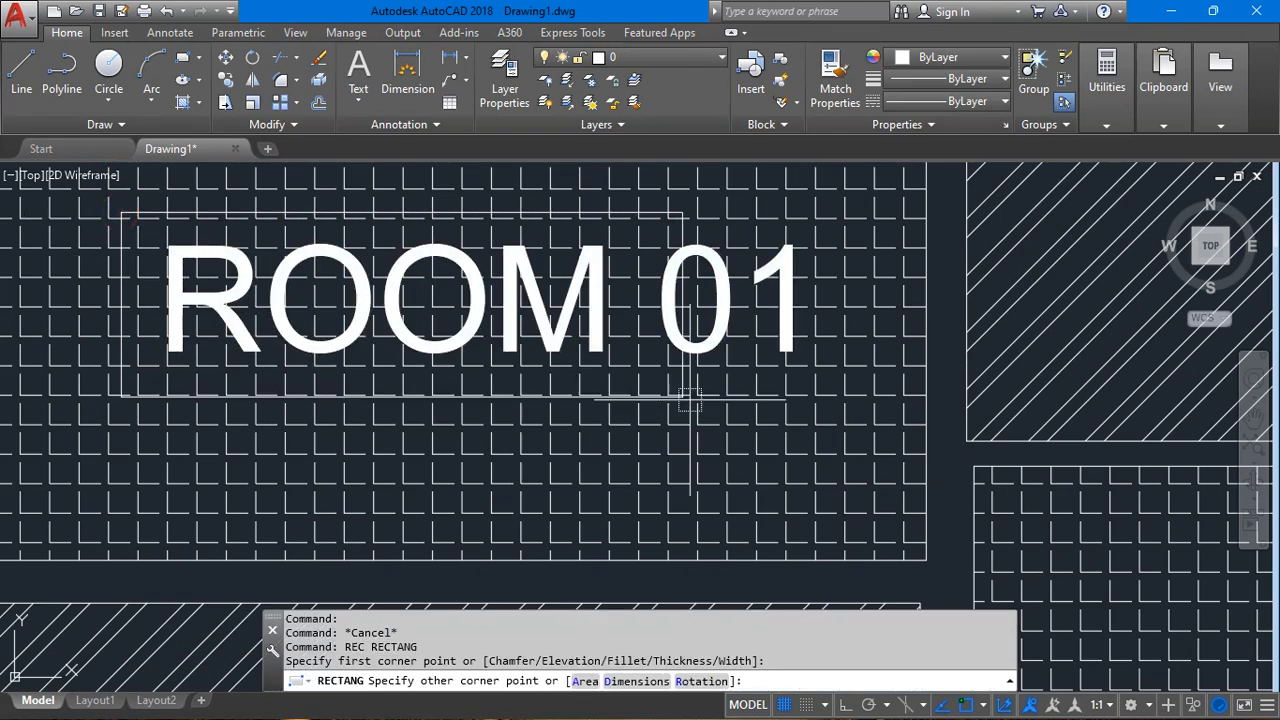
{"action": "left_click", "coordinate": [817, 389]}
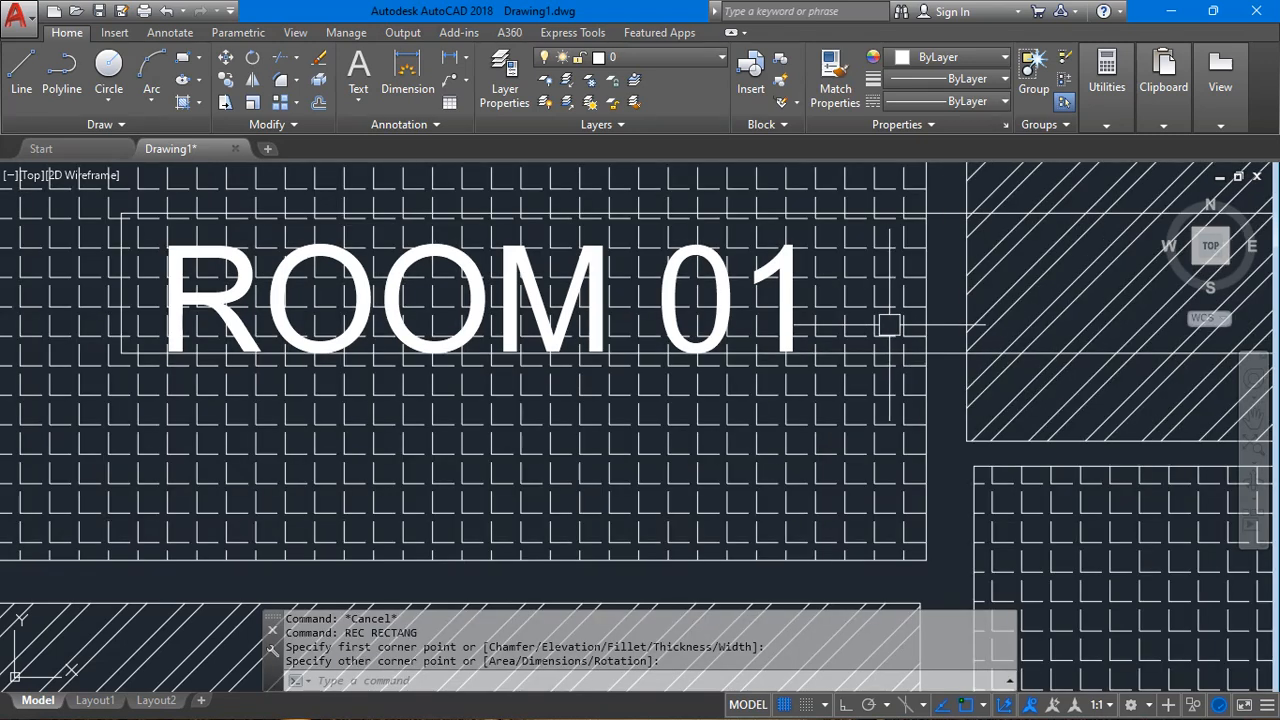
{"action": "key", "text": "ctrl+z"}
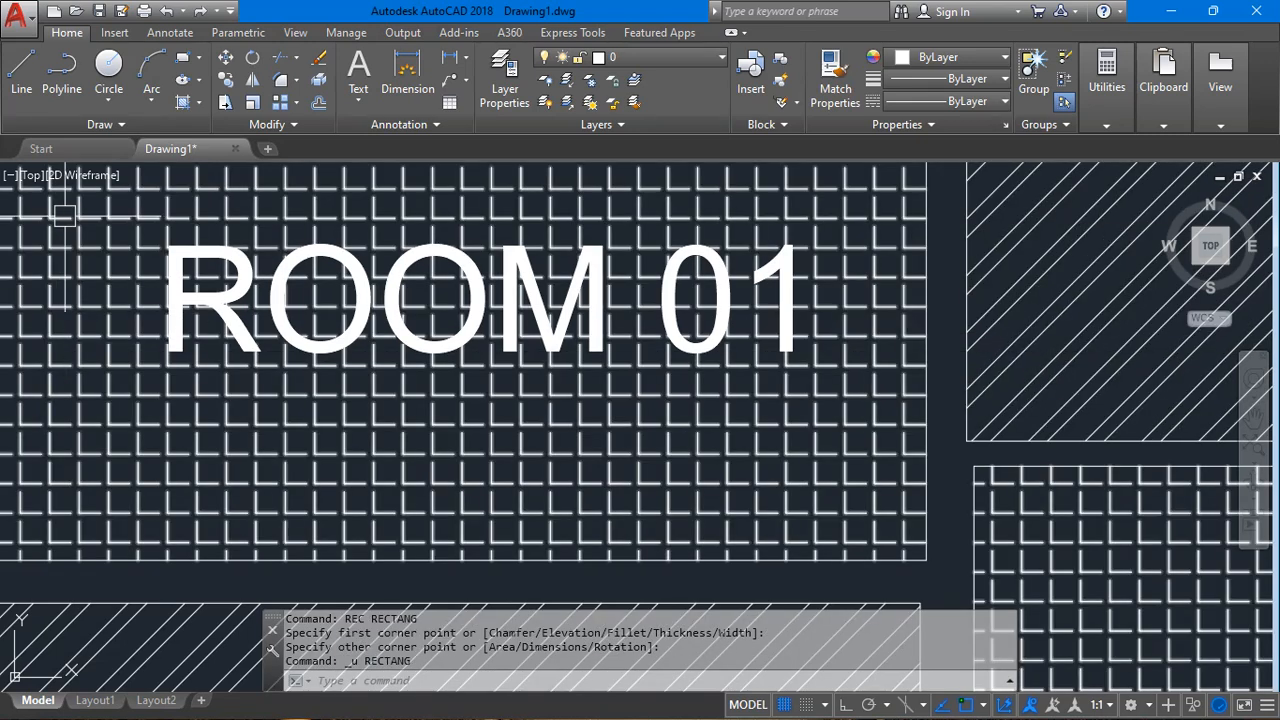
Start a wipeout around the ROOM 01 label, placing its upper-left and lower-left corners beside the R.
{"action": "left_click", "coordinate": [106, 124]}
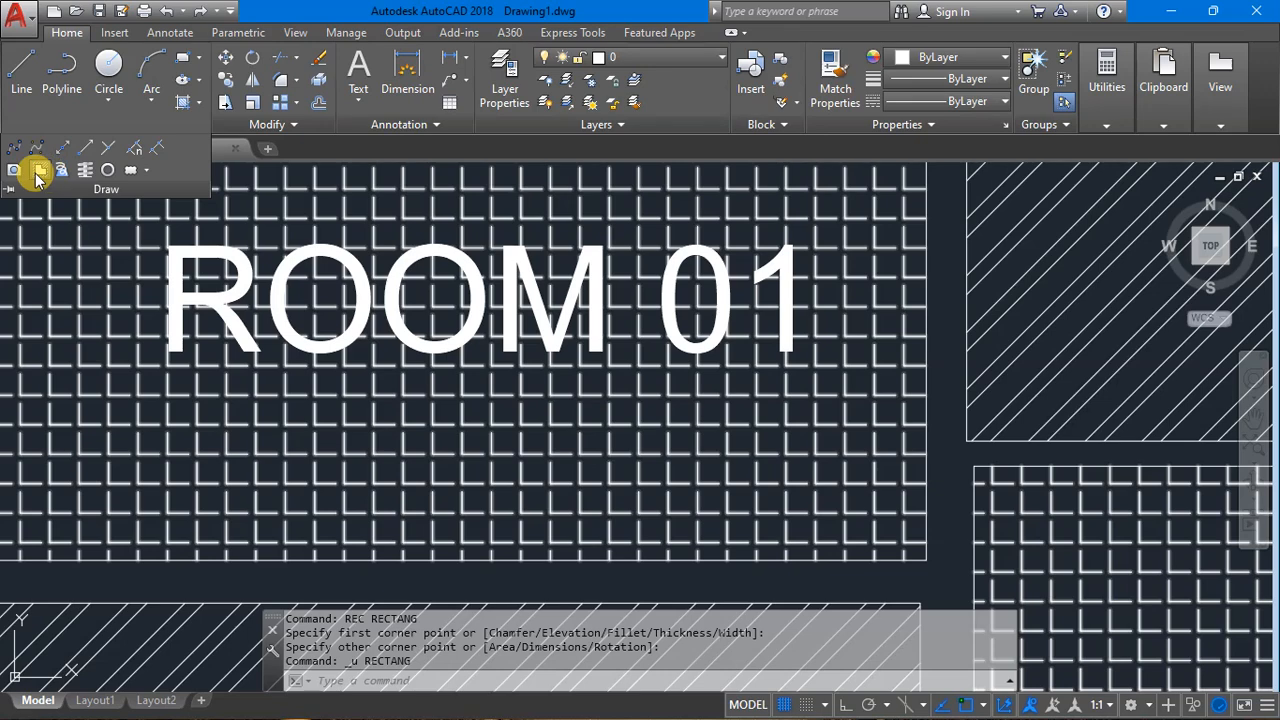
{"action": "left_click", "coordinate": [37, 172]}
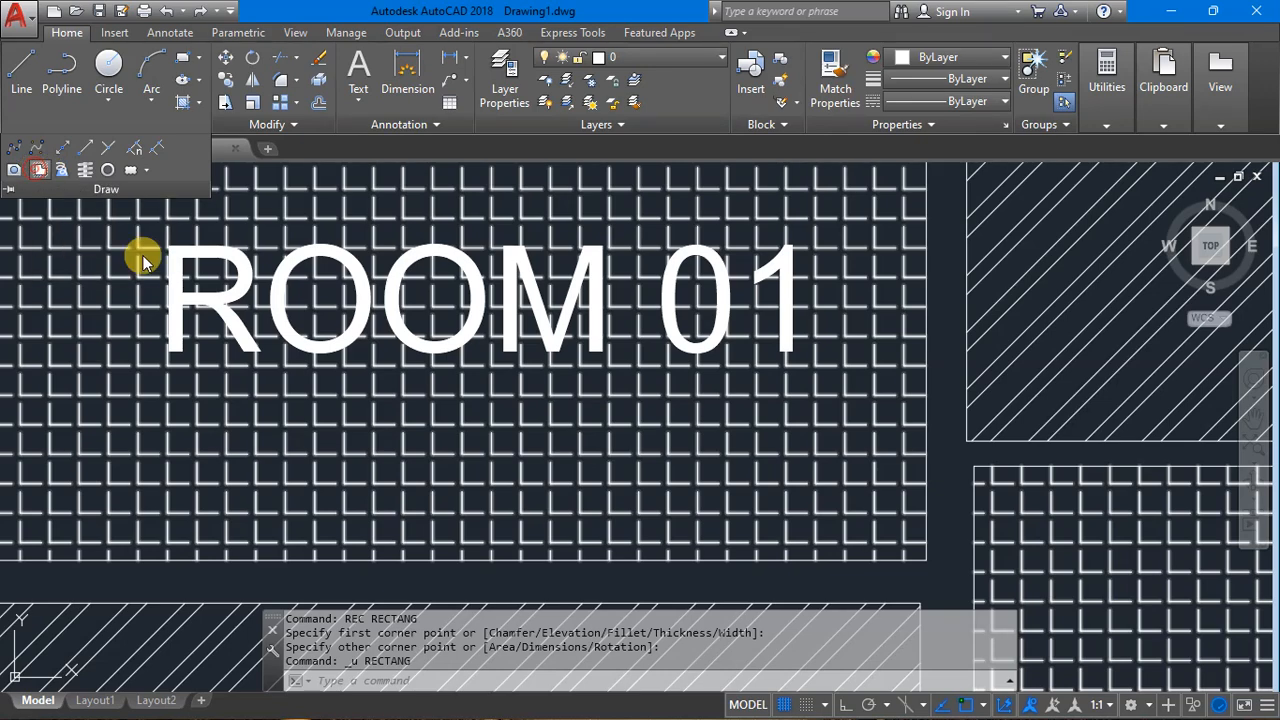
{"action": "scroll", "coordinate": [440, 425], "scroll_direction": "down", "scroll_amount": 3}
{"action": "scroll", "coordinate": [295, 358], "scroll_direction": "up", "scroll_amount": 3}
{"action": "scroll", "coordinate": [262, 332], "scroll_direction": "up", "scroll_amount": 2}
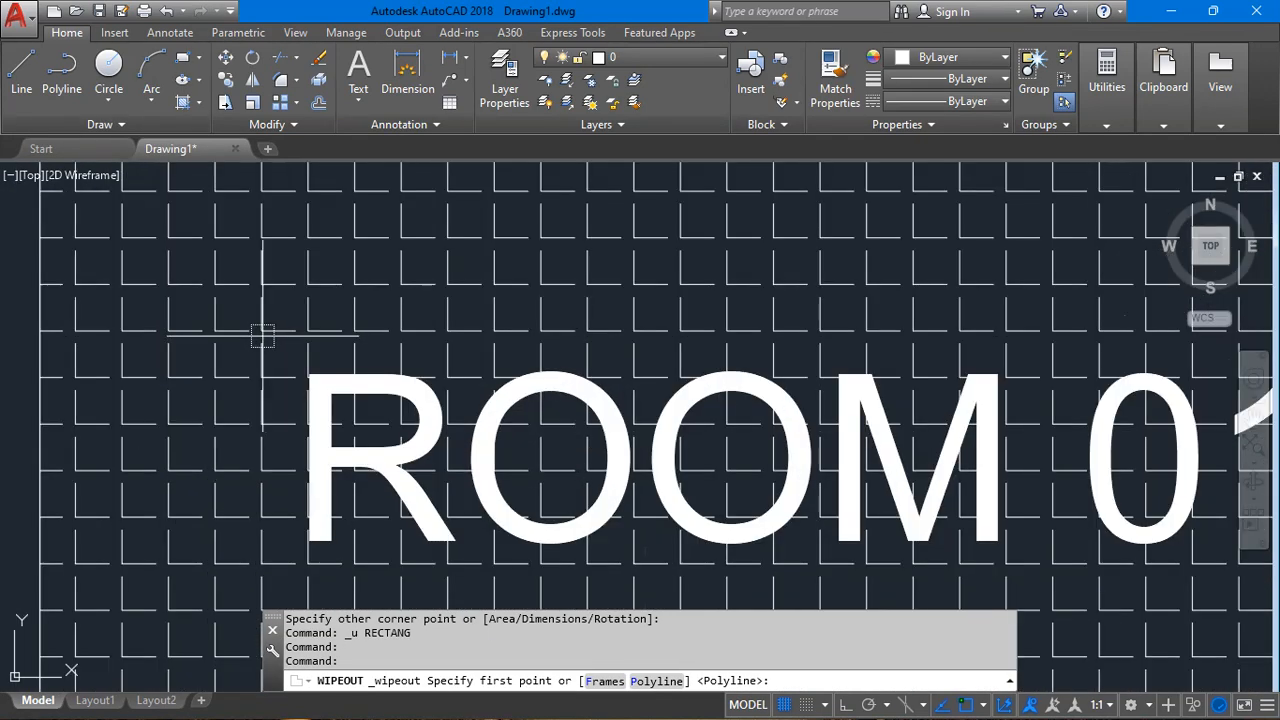
{"action": "left_click", "coordinate": [262, 332]}
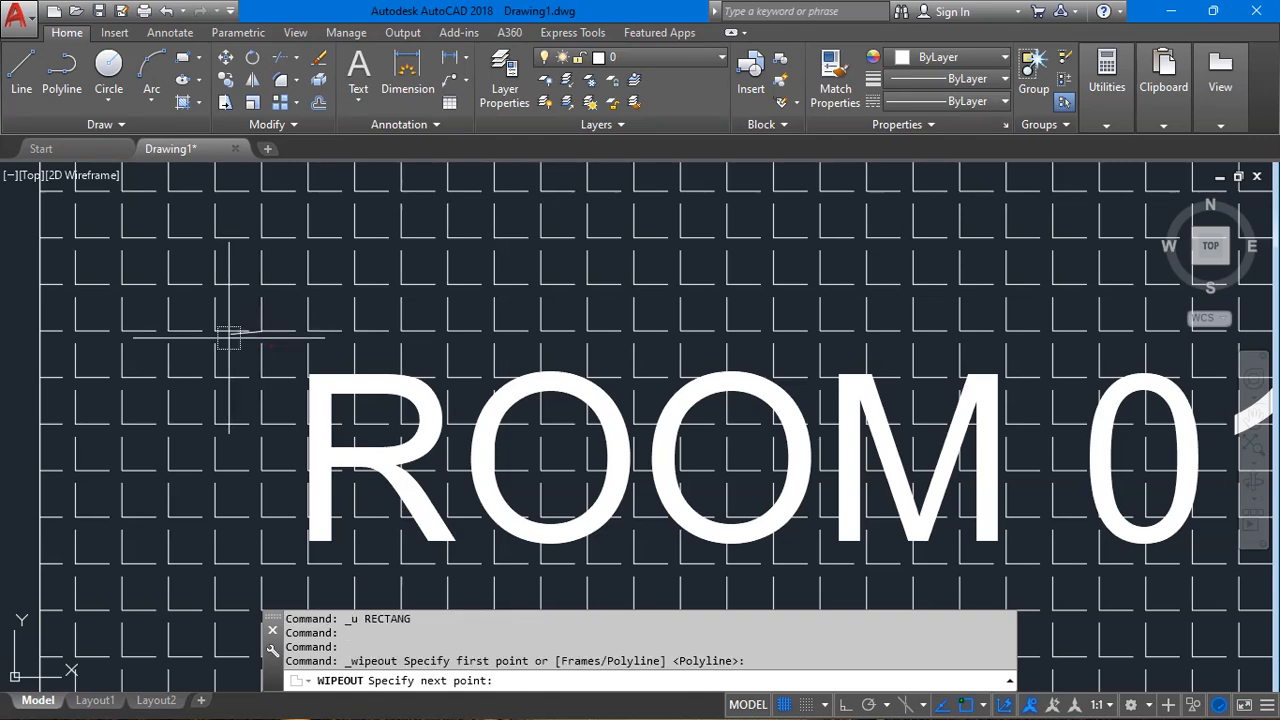
{"action": "scroll", "coordinate": [220, 343], "scroll_direction": "down", "scroll_amount": 2}
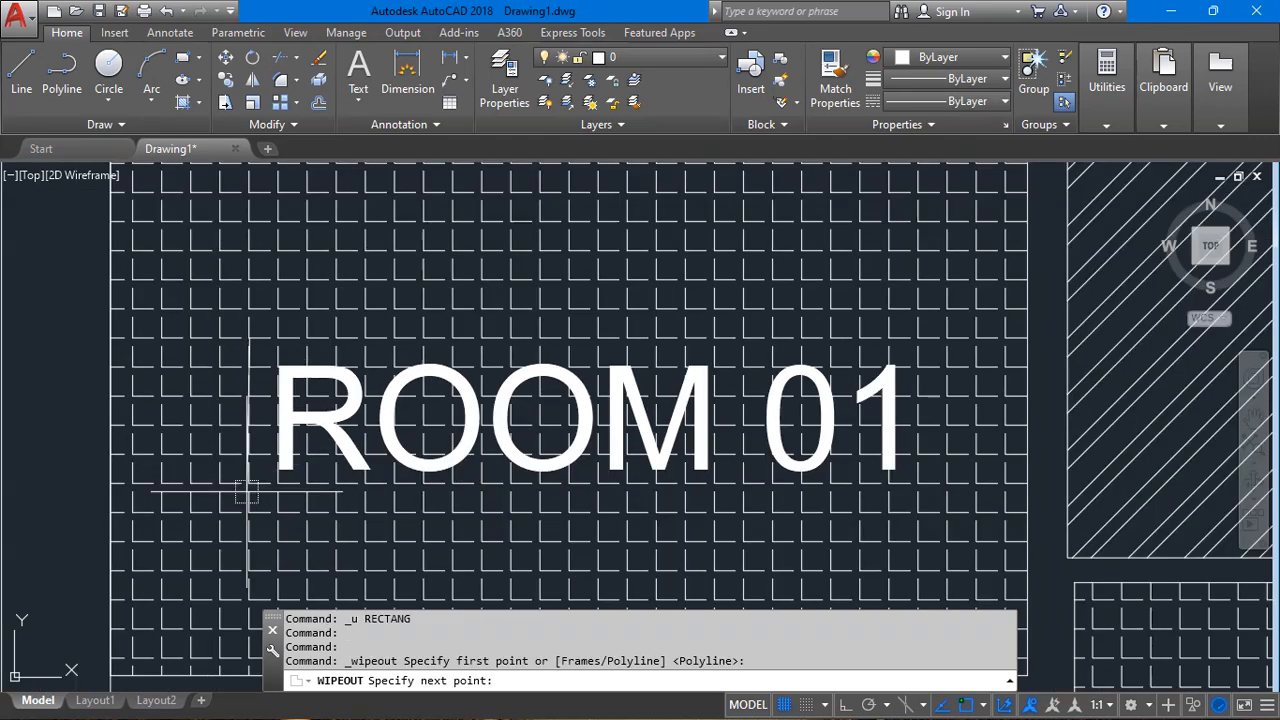
{"action": "left_click", "coordinate": [248, 492]}
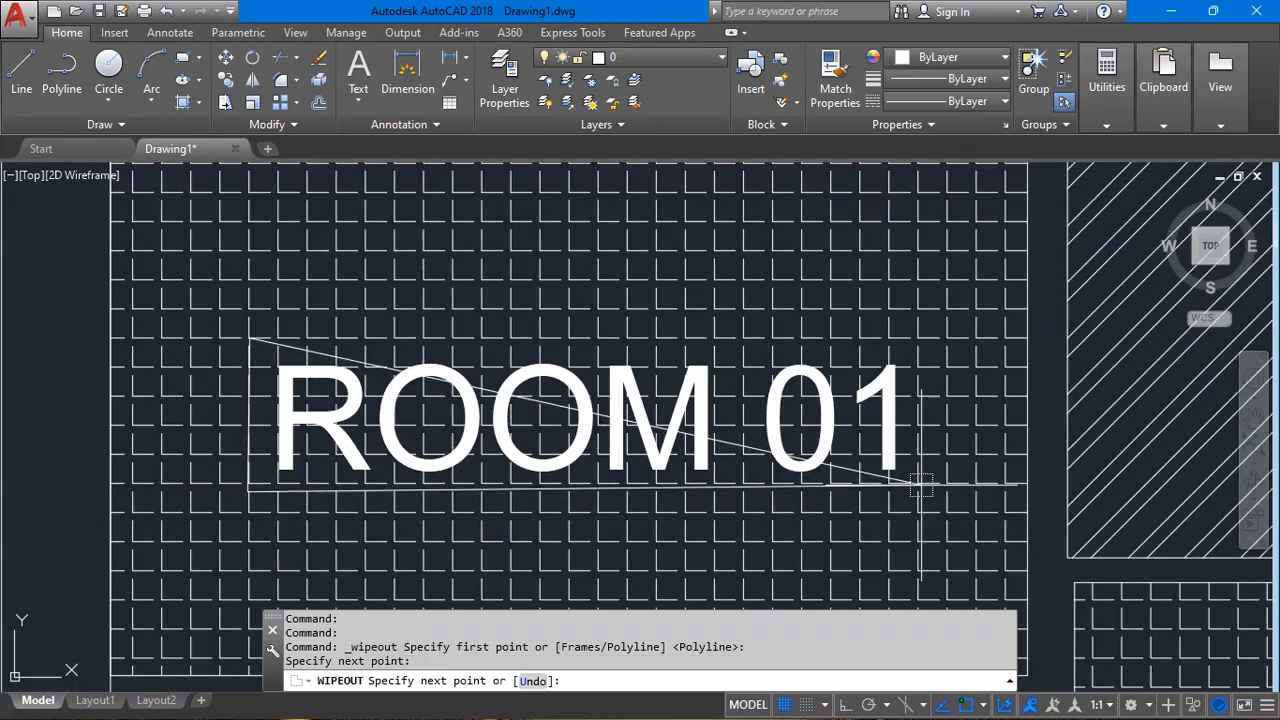
Try to place the wipeout's two right-hand corners beside the label and undo both points.
{"action": "left_click", "coordinate": [922, 347]}
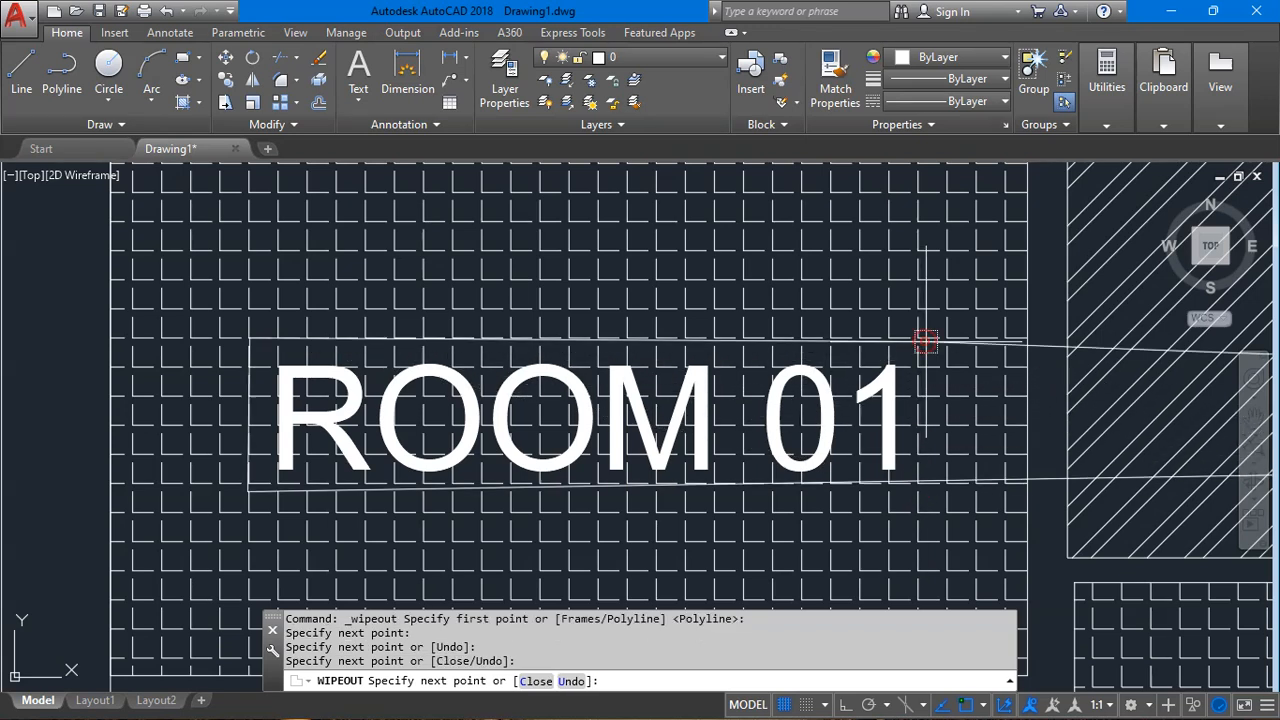
{"action": "key", "text": "ctrl+z"}
{"action": "key", "text": "ctrl+z"}
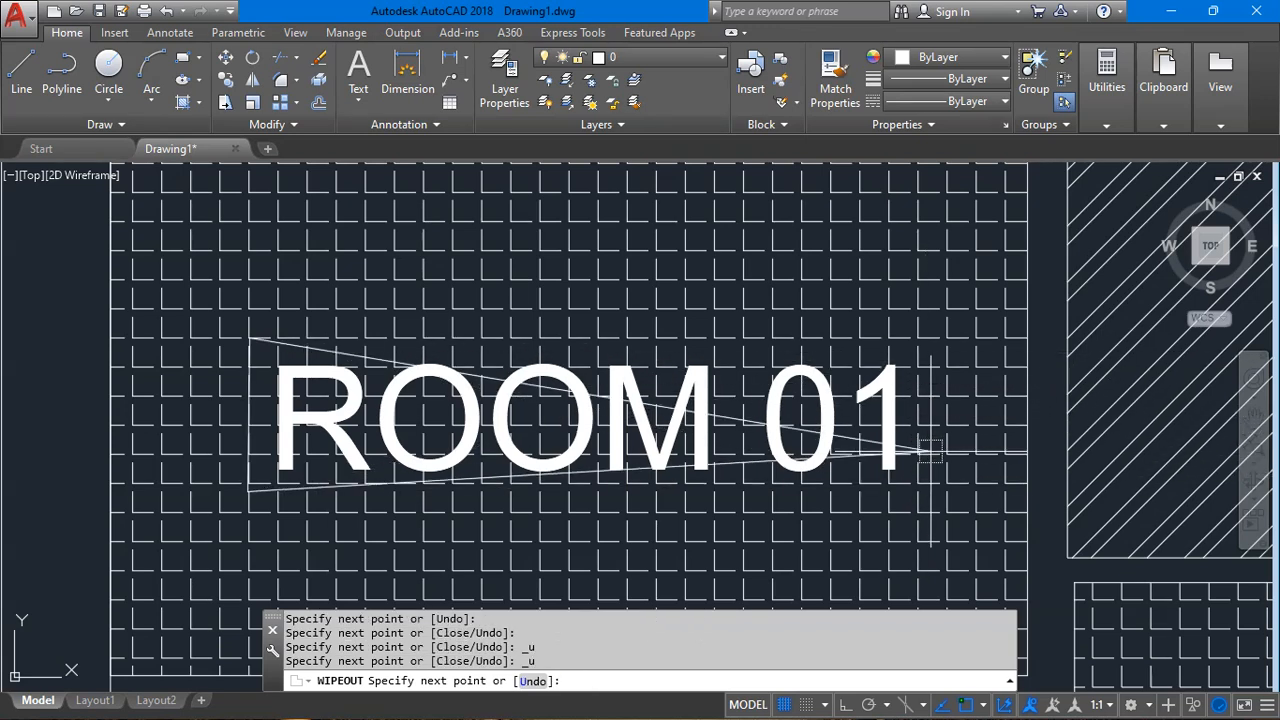
Turn off object snap and finish the wipeout by placing its lower and upper corners just past the 1 of ROOM 01.
{"action": "key", "text": "F3"}
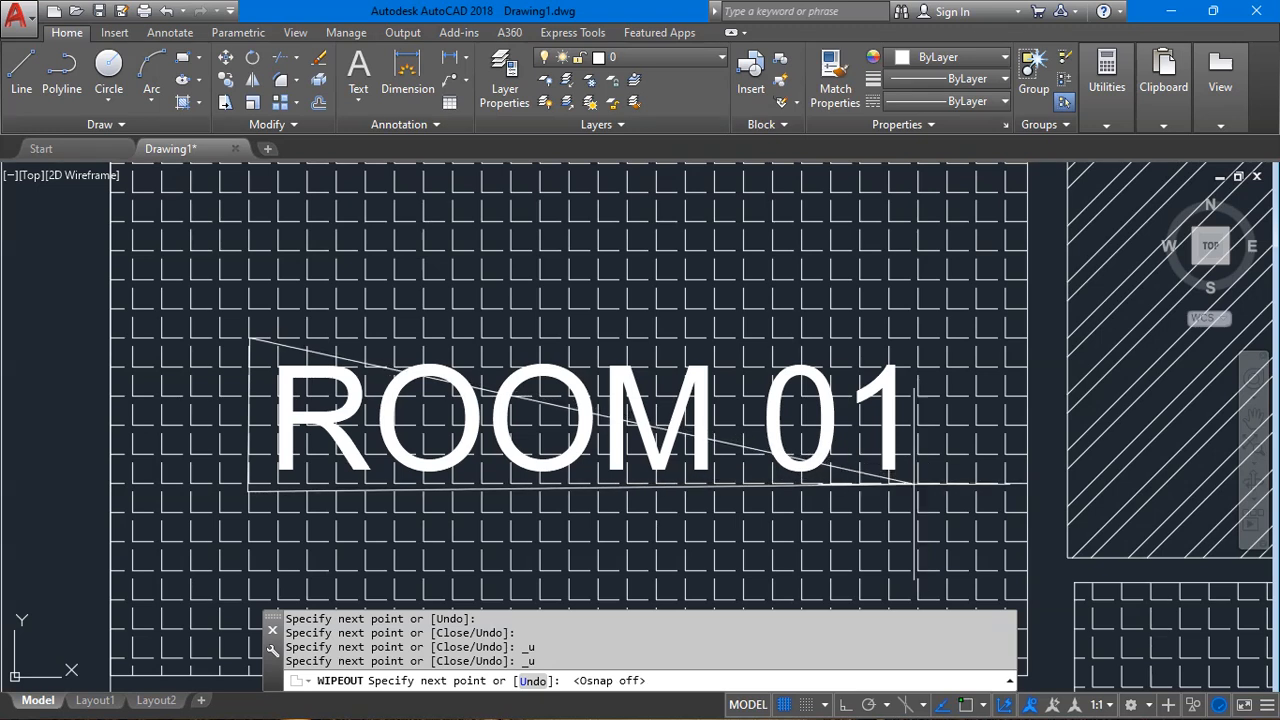
{"action": "left_click", "coordinate": [920, 483]}
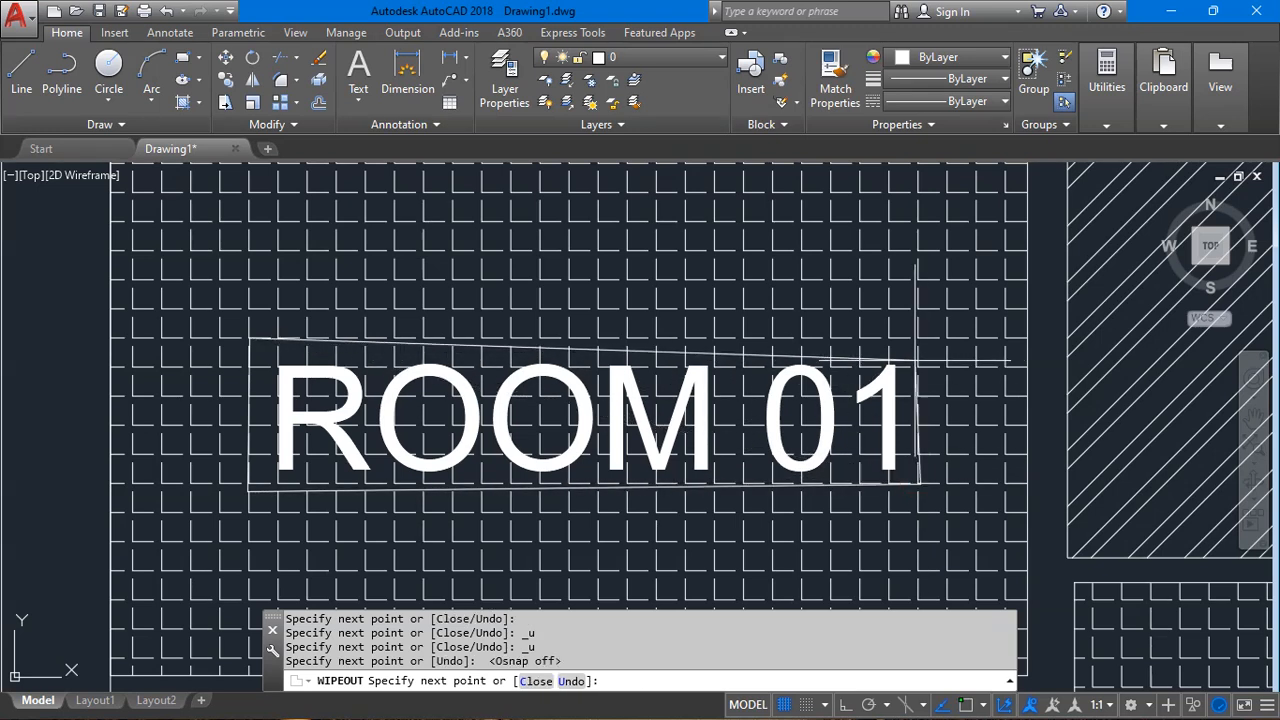
{"action": "left_click", "coordinate": [915, 338]}
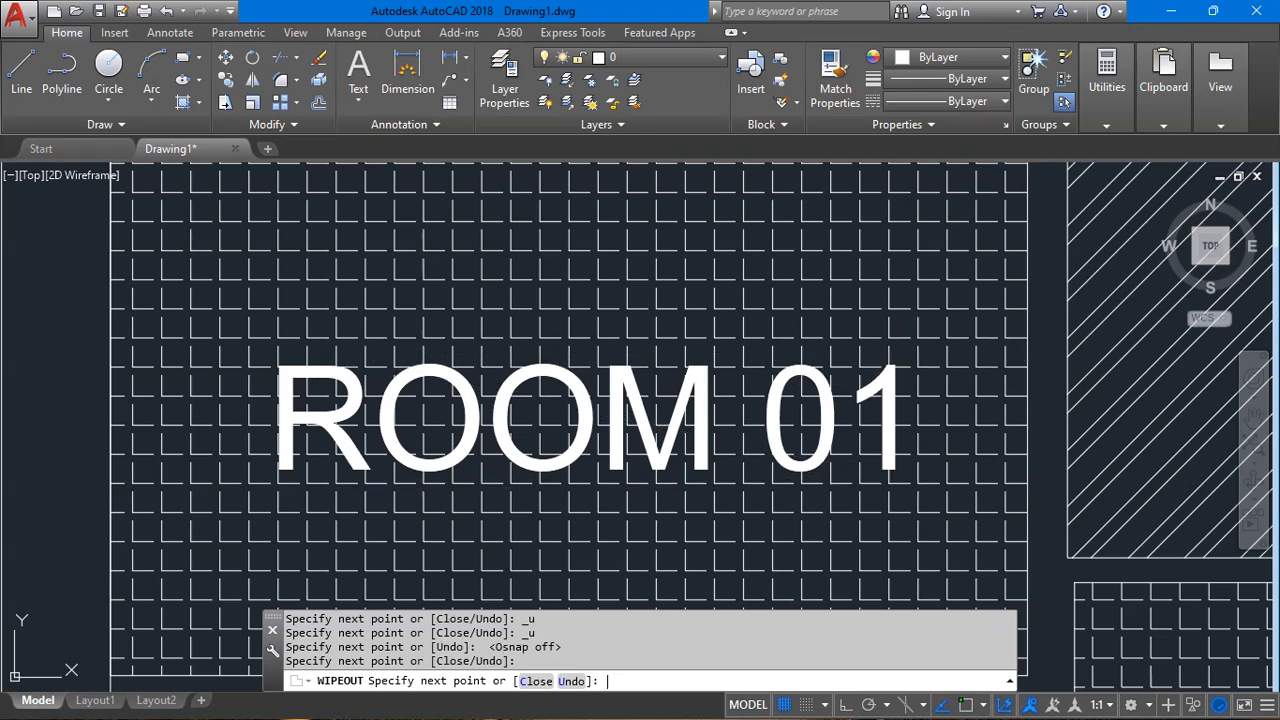
{"action": "key", "text": "Return"}
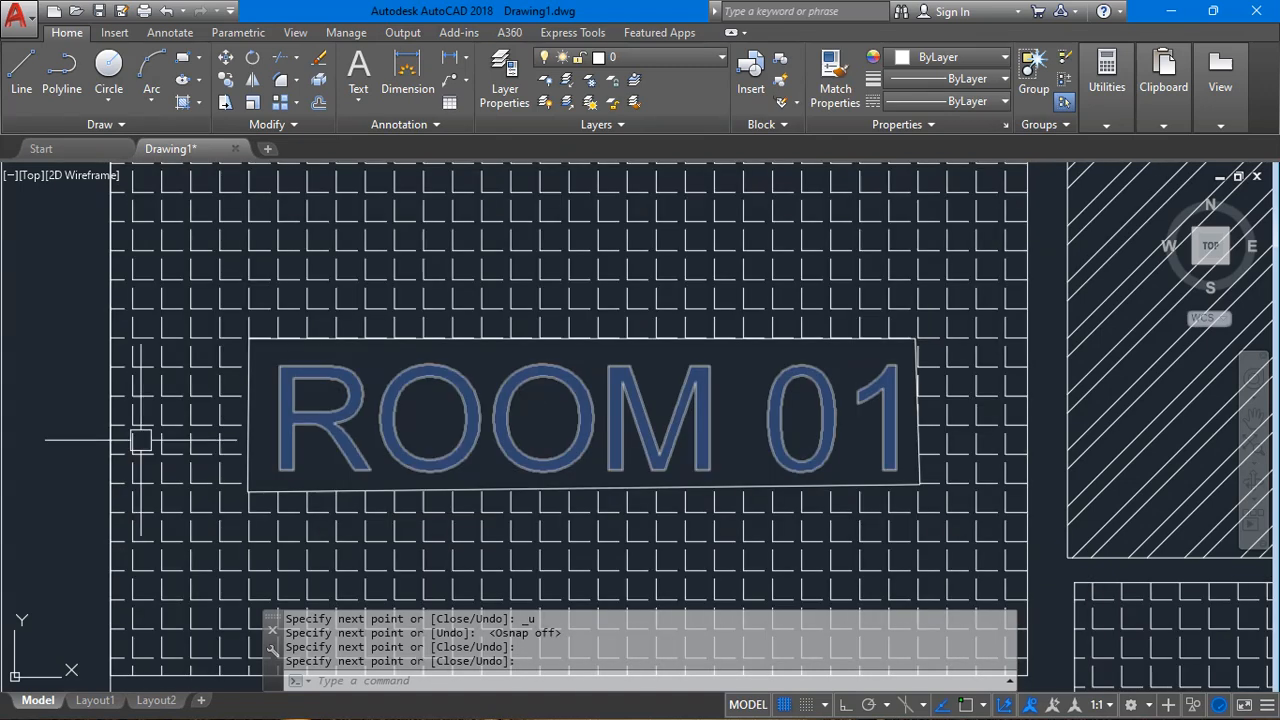
{"action": "key", "text": "Escape"}
Bring the ROOM 01 text to the front of the draw order, above the wipeout.
{"action": "left_click", "coordinate": [316, 372]}
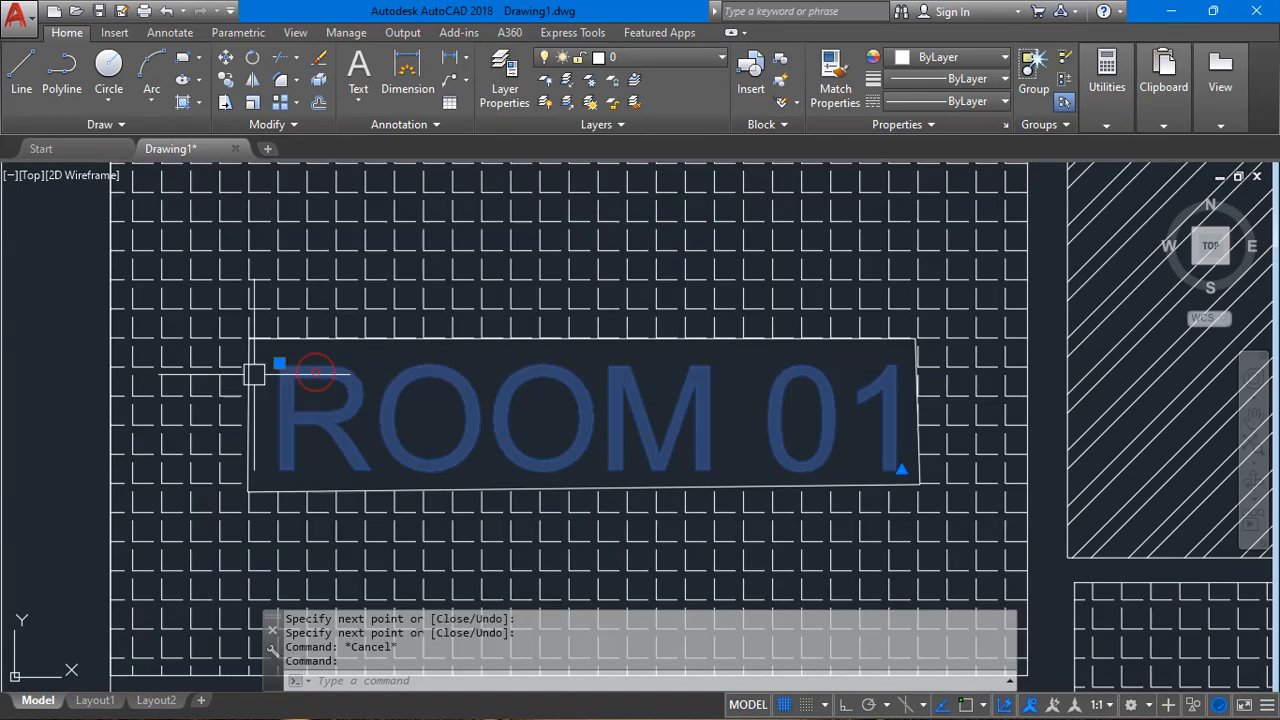
{"action": "right_click", "coordinate": [356, 386]}
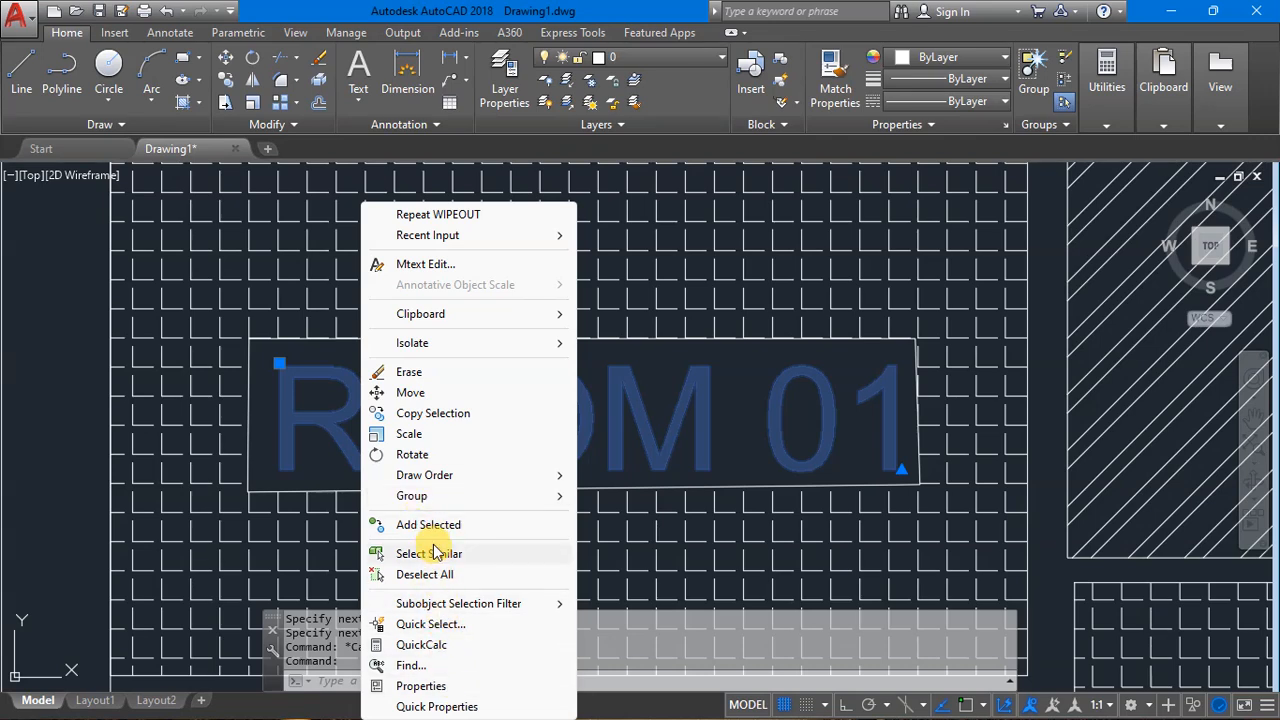
{"action": "mouse_move", "coordinate": [475, 479]}
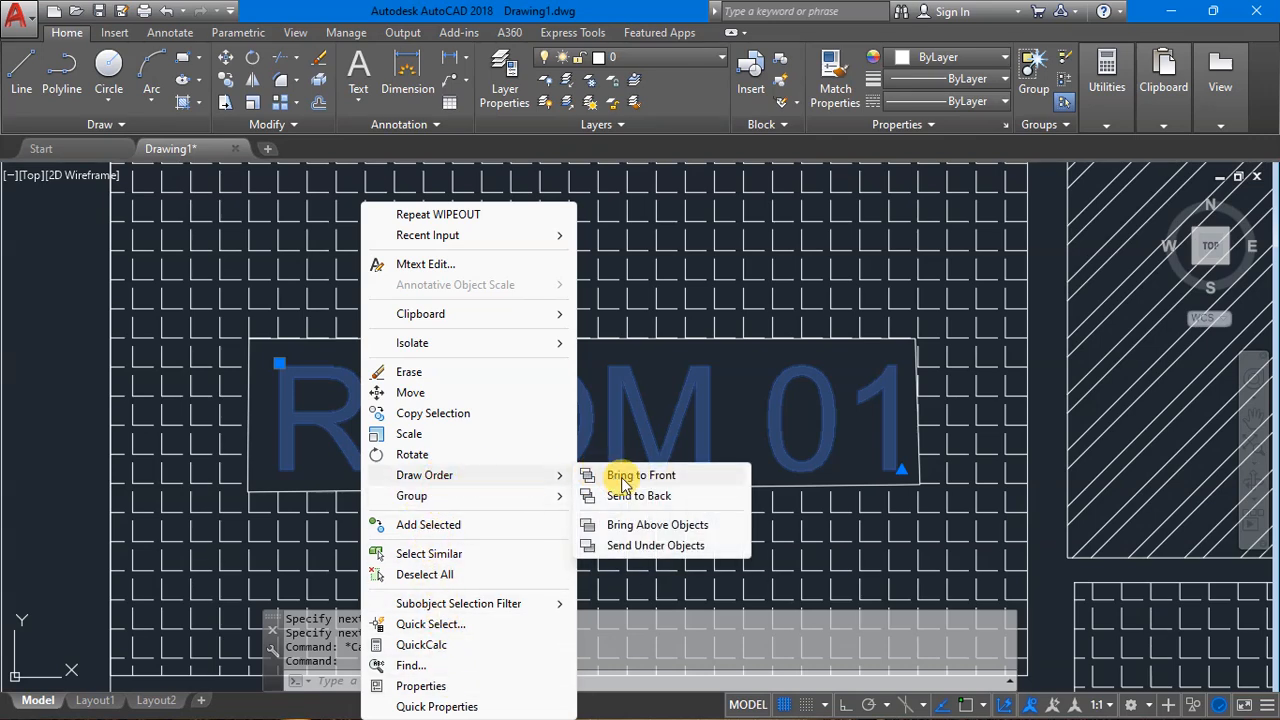
{"action": "left_click", "coordinate": [612, 476]}
{"action": "scroll", "coordinate": [368, 420], "scroll_direction": "down", "scroll_amount": 2}
{"action": "key", "text": "Escape"}
{"action": "scroll", "coordinate": [168, 398], "scroll_direction": "down", "scroll_amount": 6}
{"action": "key", "text": "Escape"}
{"action": "key", "text": "Escape"}
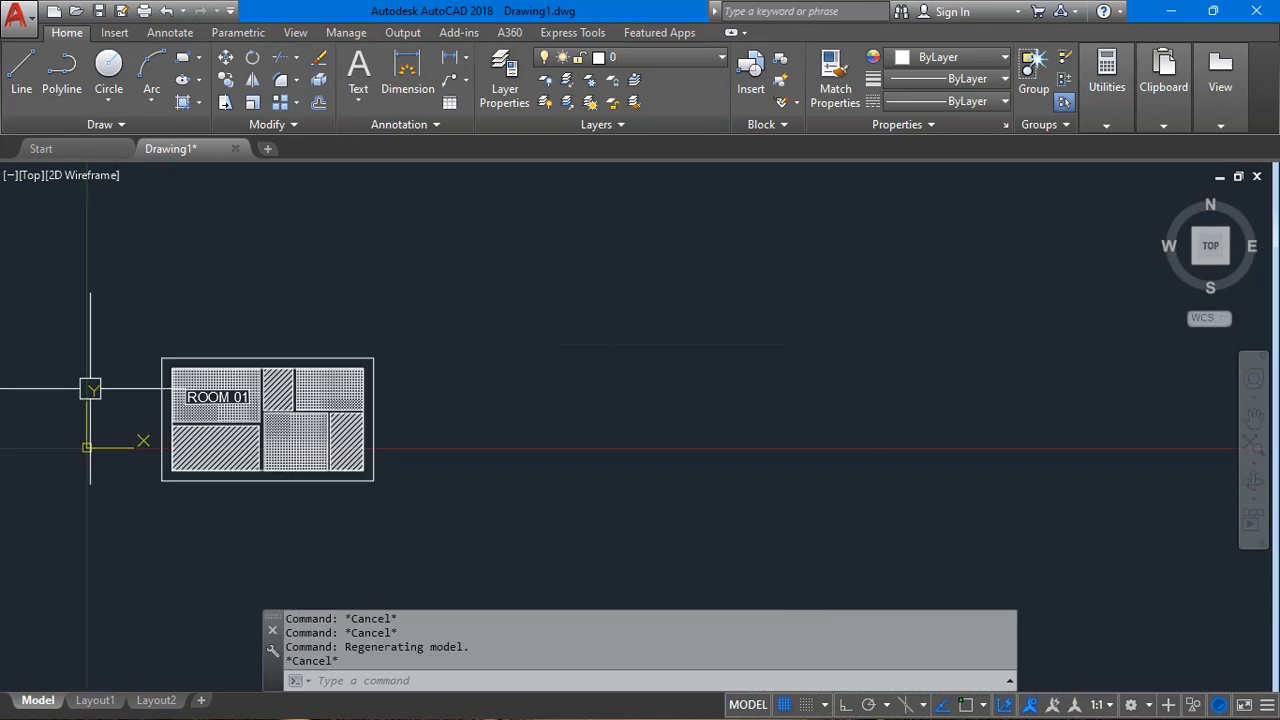
{"action": "middle_click_drag", "start_coordinate": [302, 501], "coordinate": [536, 490]}
{"action": "scroll", "coordinate": [465, 403], "scroll_direction": "up", "scroll_amount": 3}
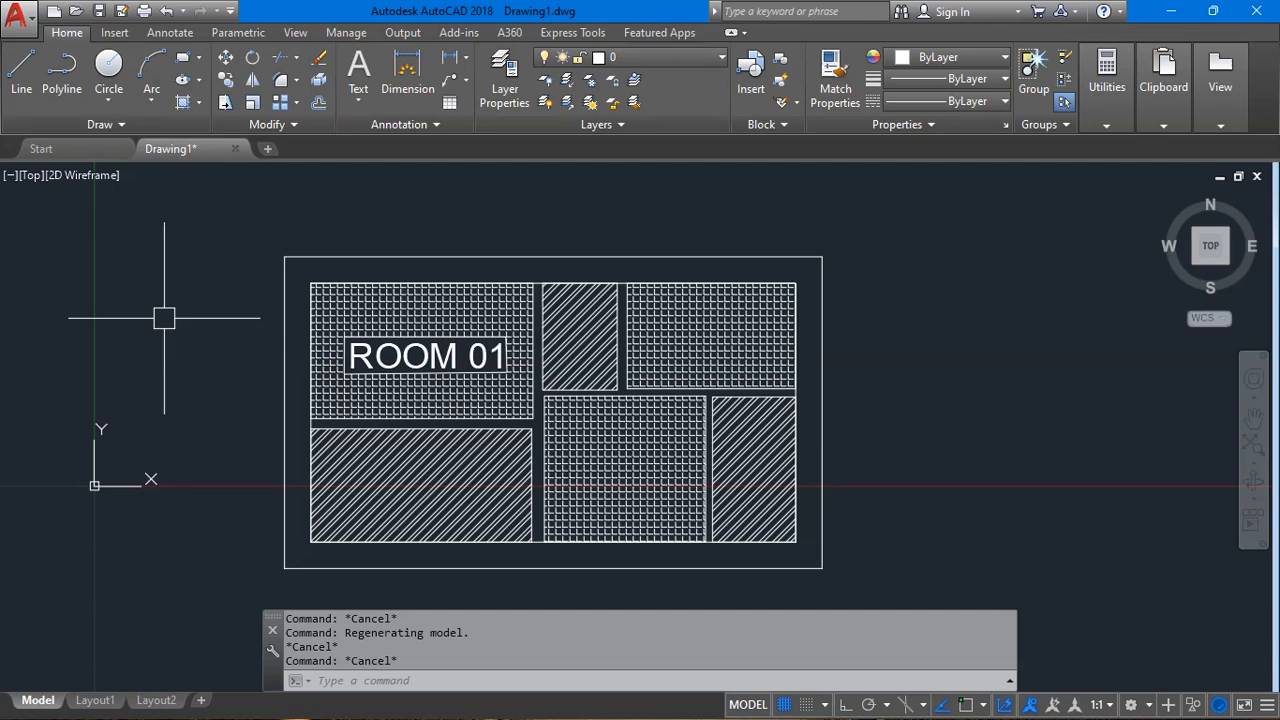
Draw an upright rectangle in the upper part of the narrow diagonally hatched room beside ROOM 01.
{"action": "scroll", "coordinate": [474, 393], "scroll_direction": "up", "scroll_amount": 4}
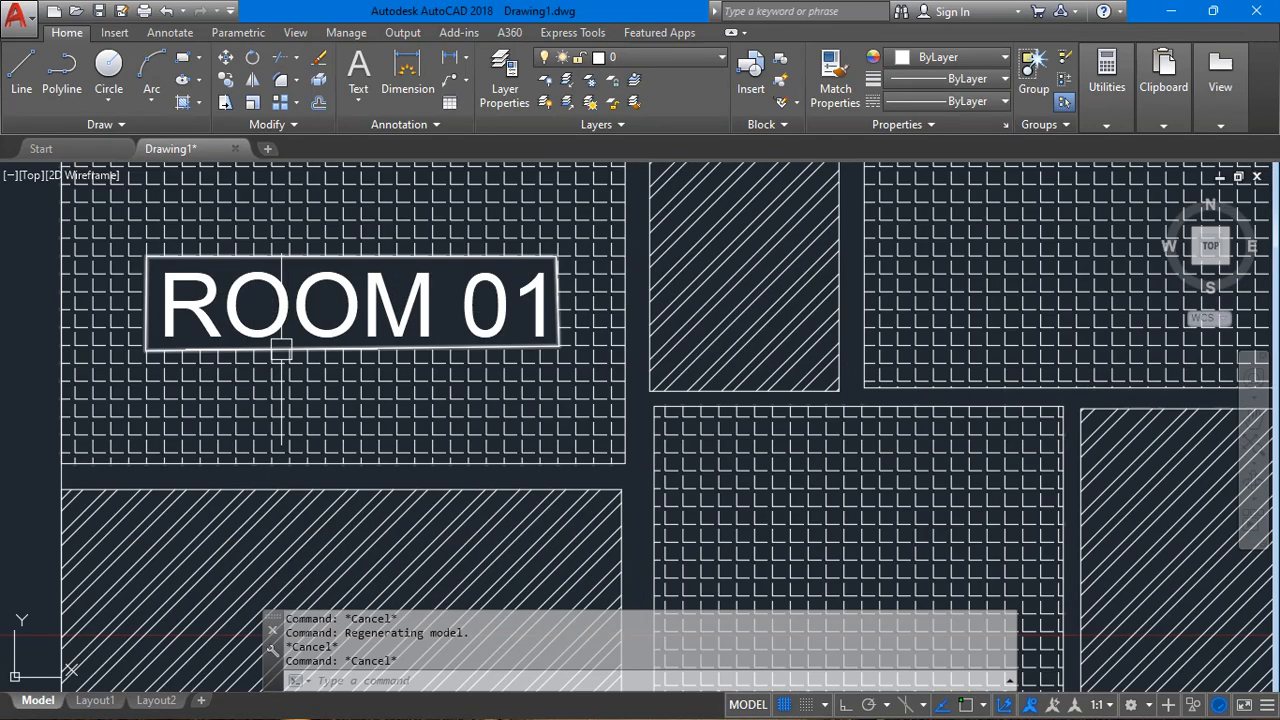
{"action": "scroll", "coordinate": [396, 457], "scroll_direction": "down", "scroll_amount": 4}
{"action": "scroll", "coordinate": [515, 370], "scroll_direction": "up", "scroll_amount": 5}
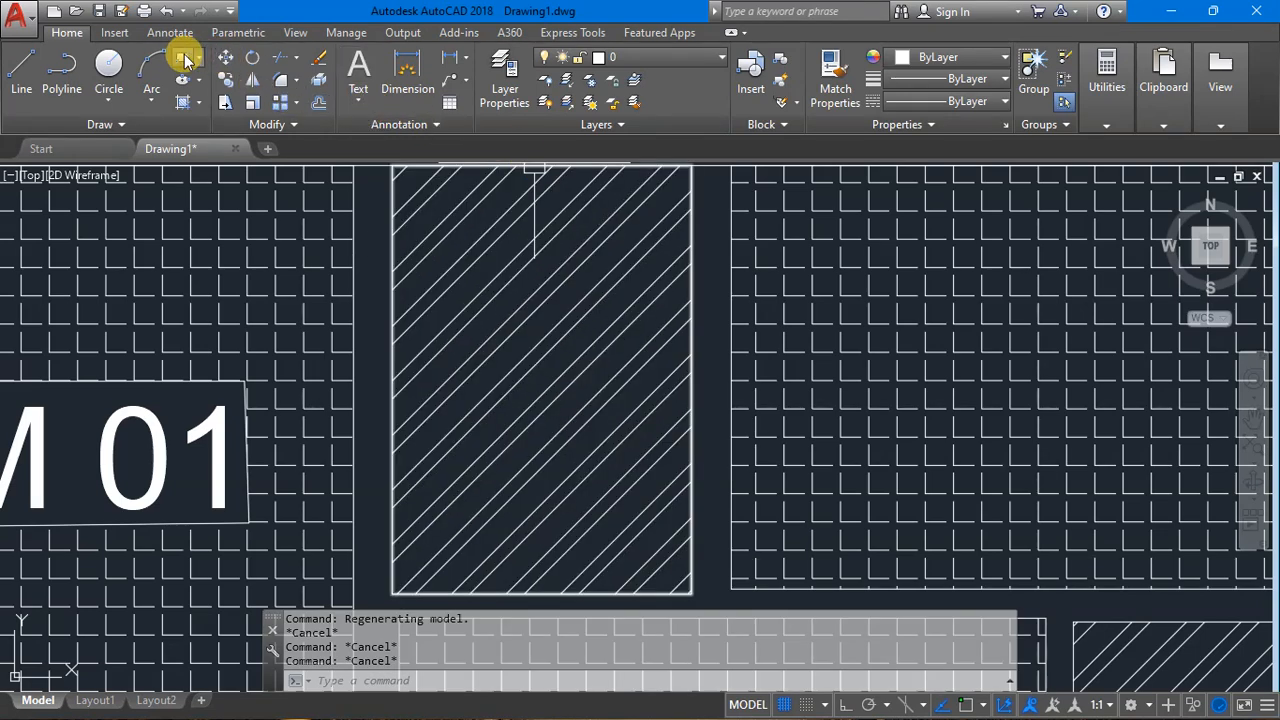
{"action": "left_click", "coordinate": [182, 57]}
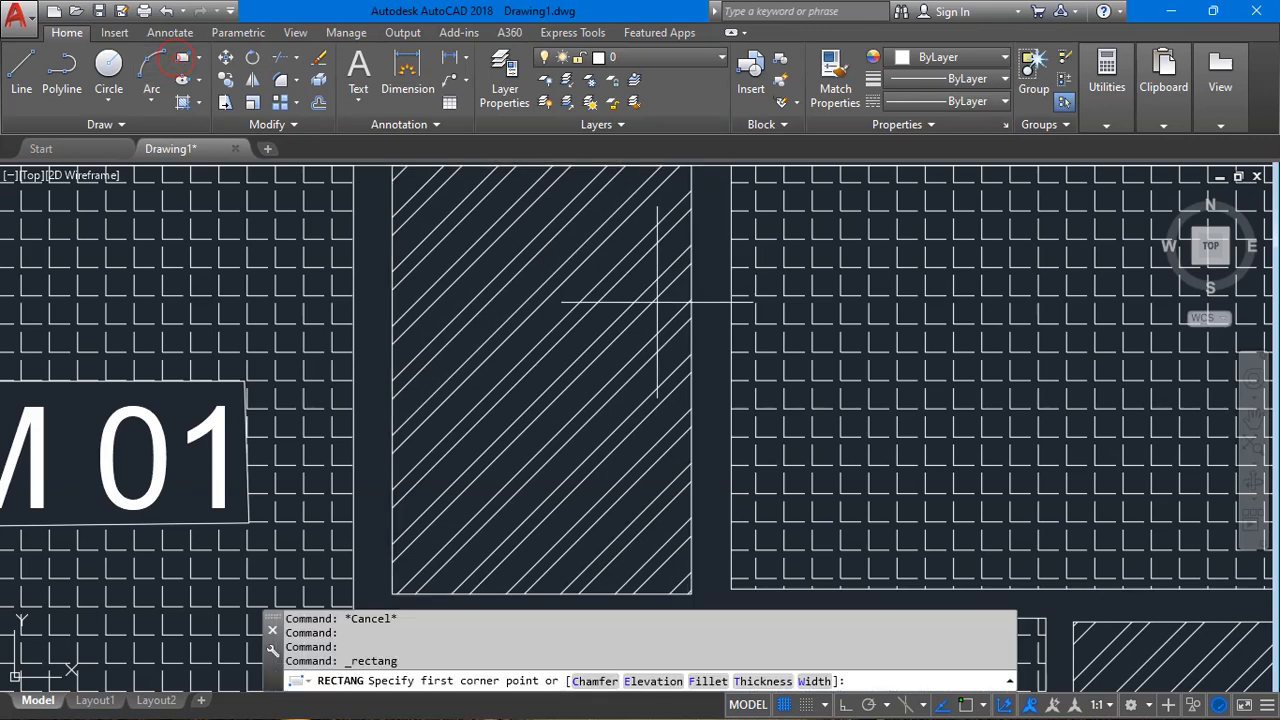
{"action": "scroll", "coordinate": [650, 300], "scroll_direction": "down", "scroll_amount": 2}
{"action": "left_click", "coordinate": [526, 348]}
{"action": "left_click", "coordinate": [610, 452]}
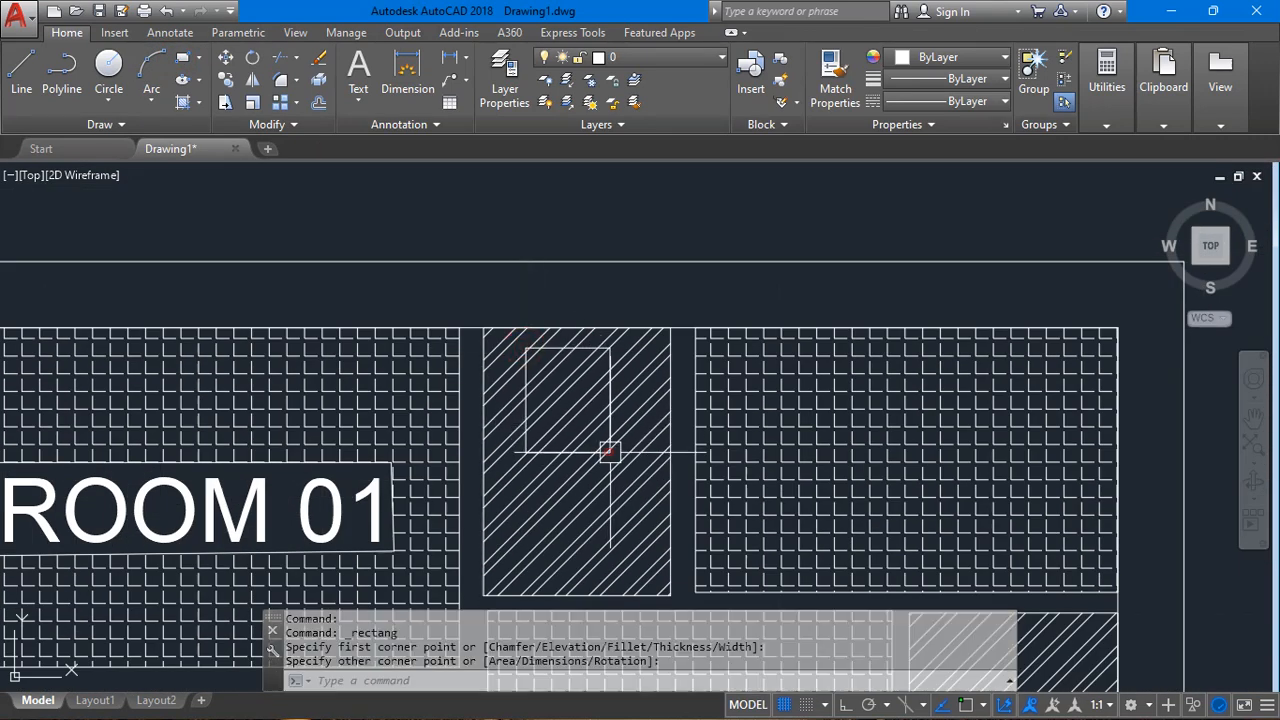
Draw a flat rectangle crossing the upright one and a small rectangle over the room's right edge near its lower corner.
{"action": "key", "text": "Return"}
{"action": "left_click", "coordinate": [508, 381]}
{"action": "left_click", "coordinate": [624, 416]}
{"action": "key", "text": "Return"}
{"action": "left_click", "coordinate": [618, 519]}
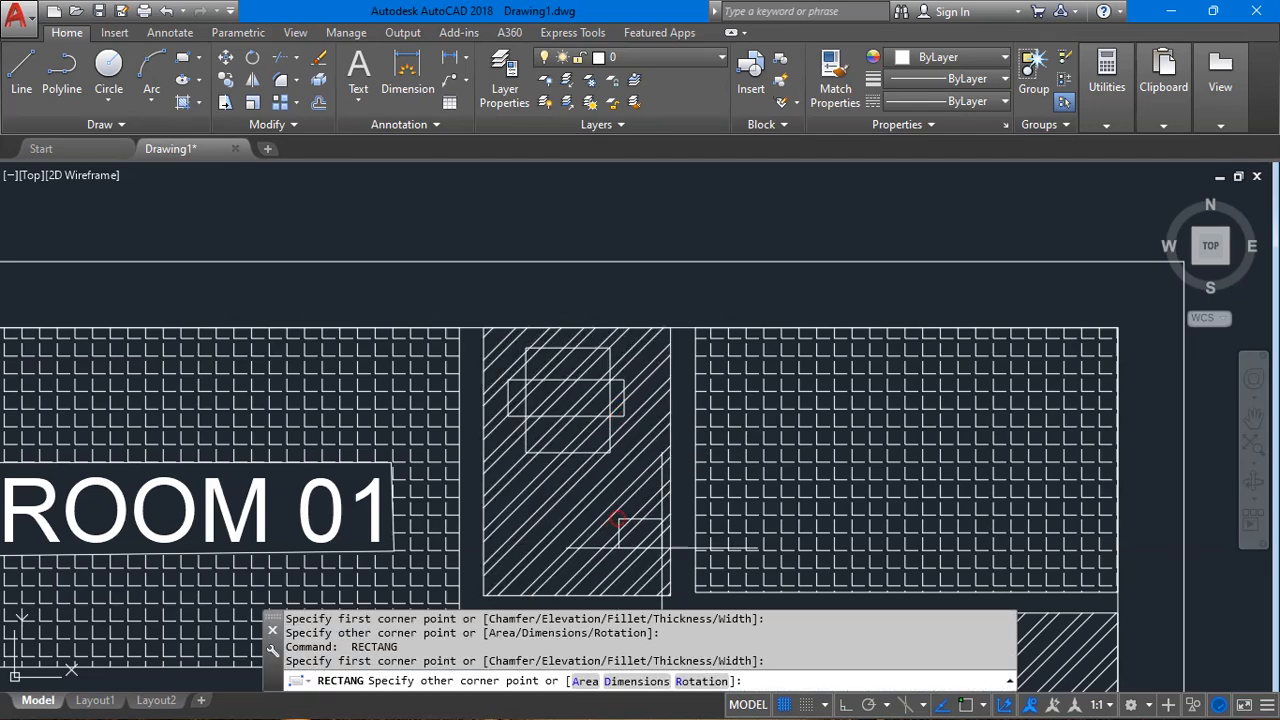
{"action": "left_click", "coordinate": [673, 564]}
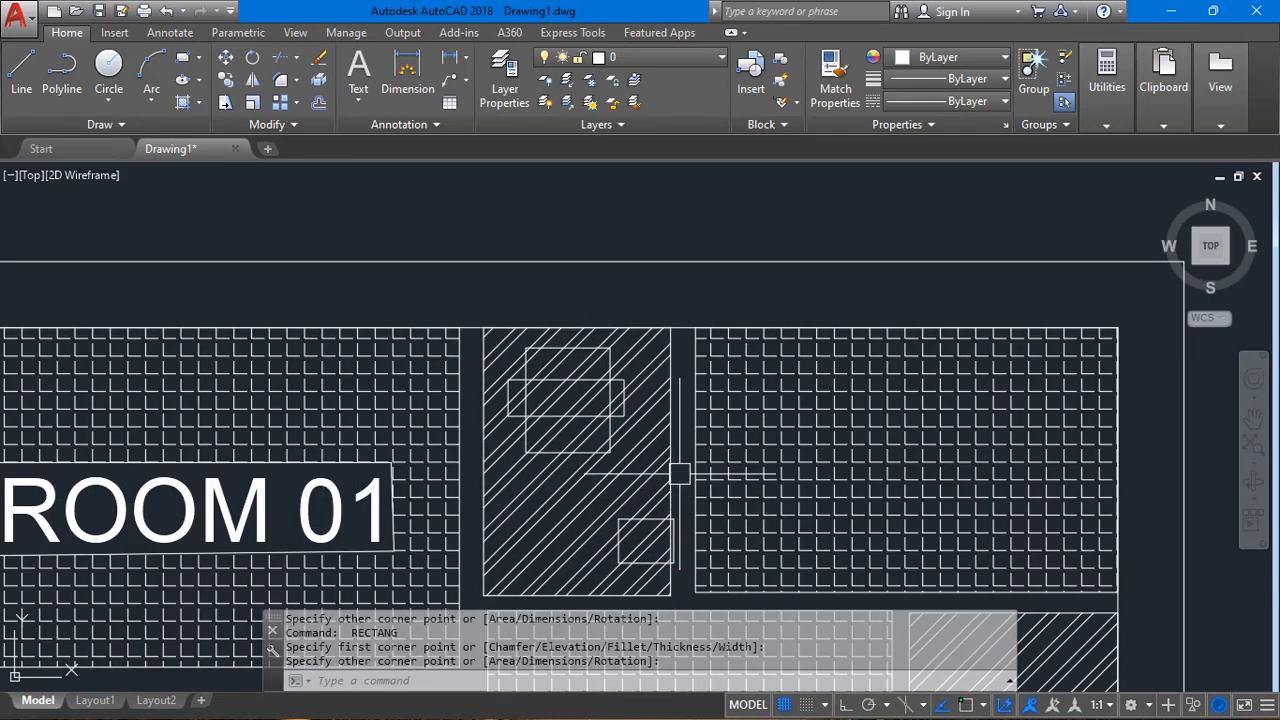
{"action": "middle_click_drag", "start_coordinate": [676, 467], "coordinate": [578, 358]}
{"action": "key", "text": "Escape"}
{"action": "key", "text": "Escape"}
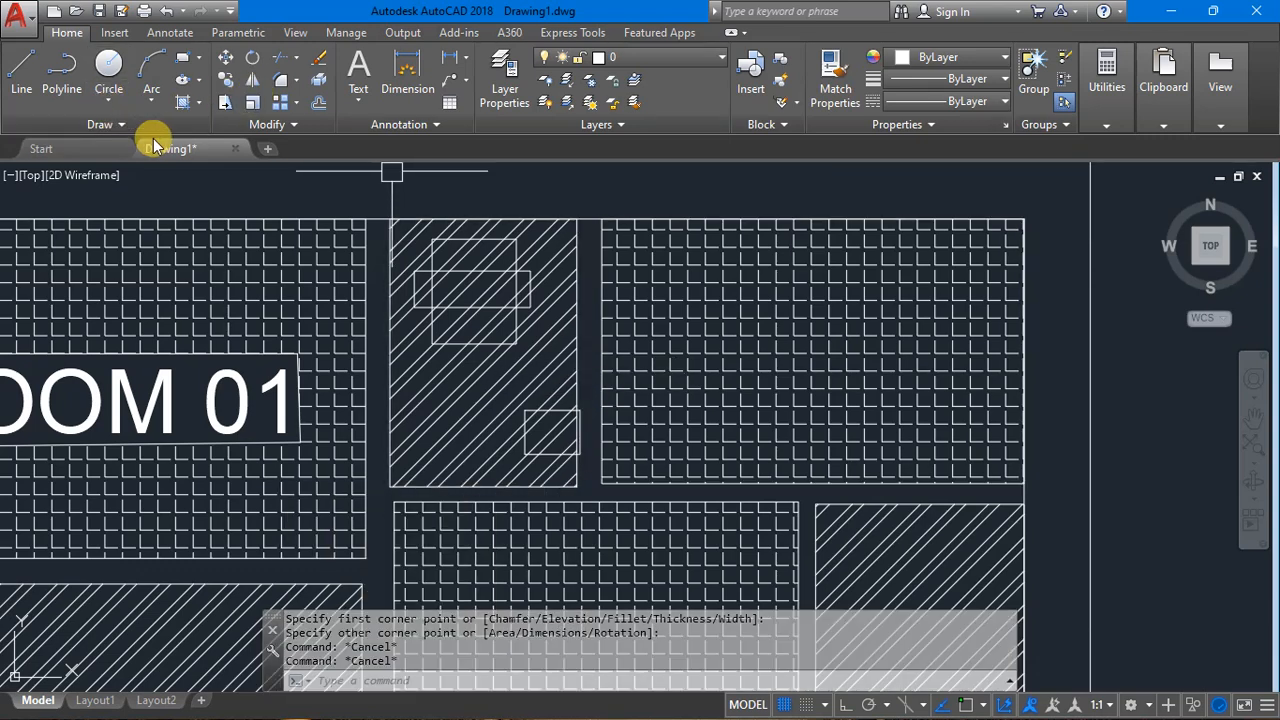
{"action": "type", "text": "wip"}
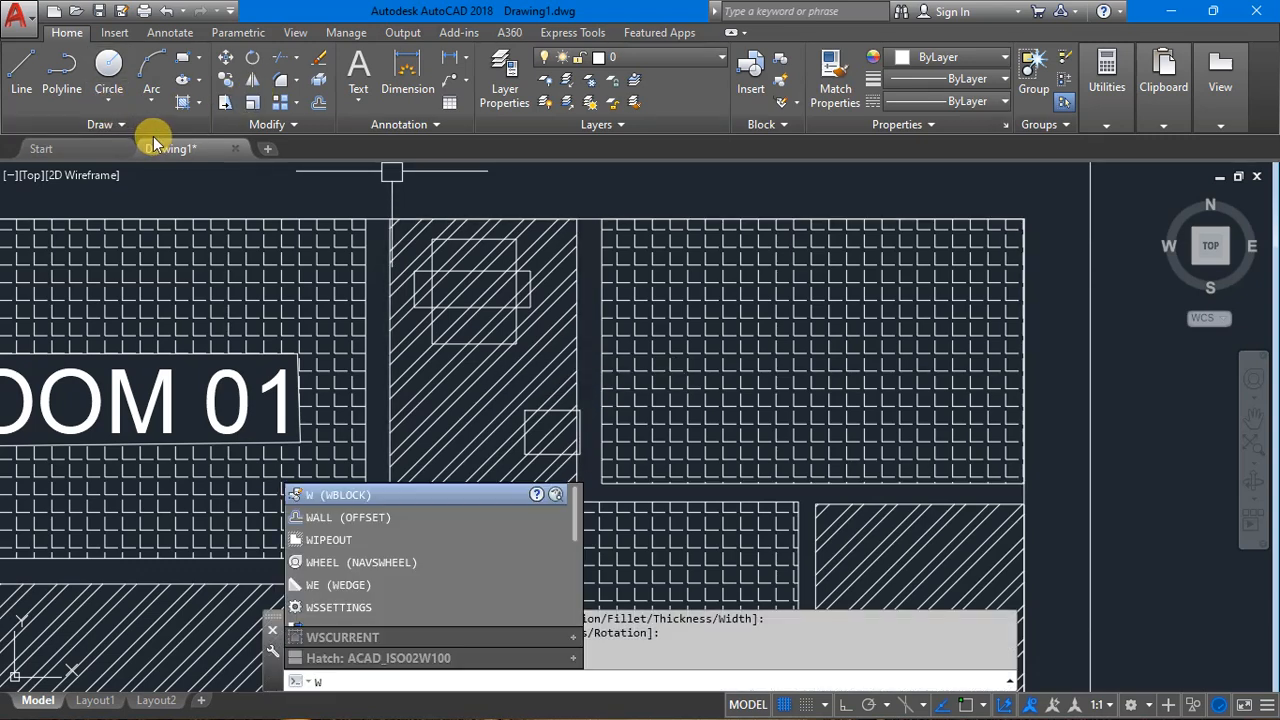
{"action": "key", "text": "Return"}
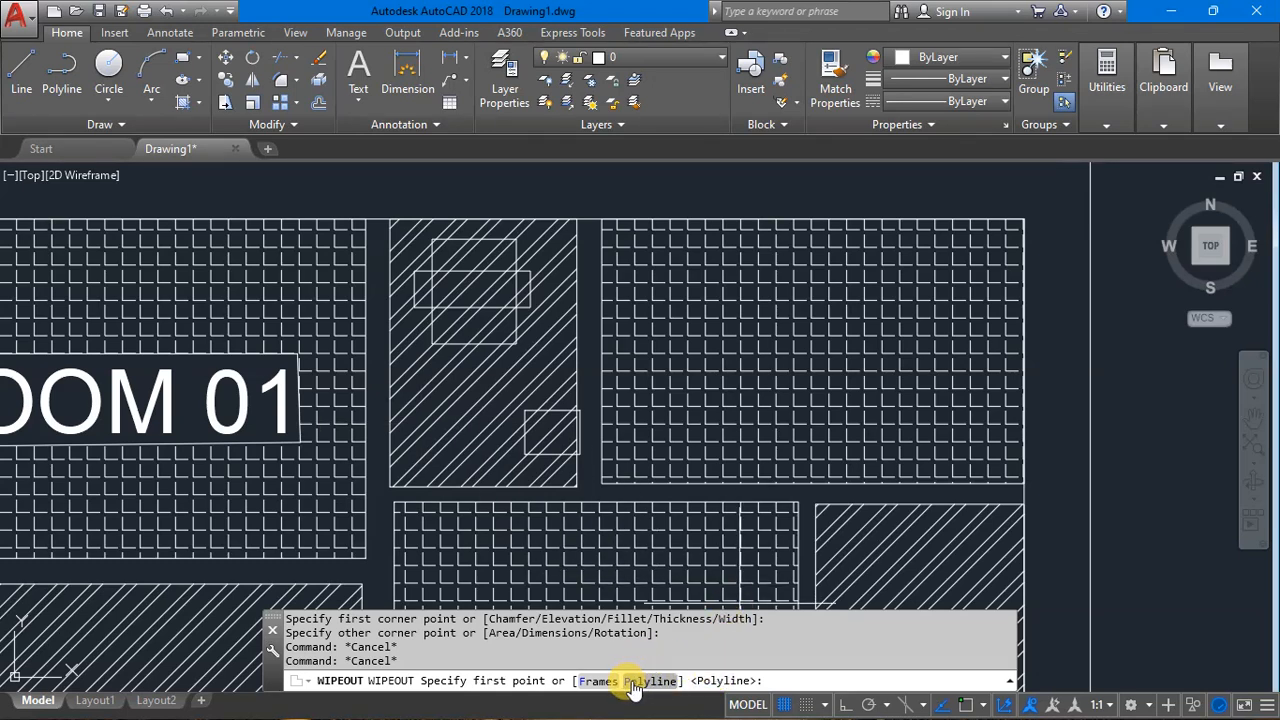
{"action": "key", "text": "Return"}
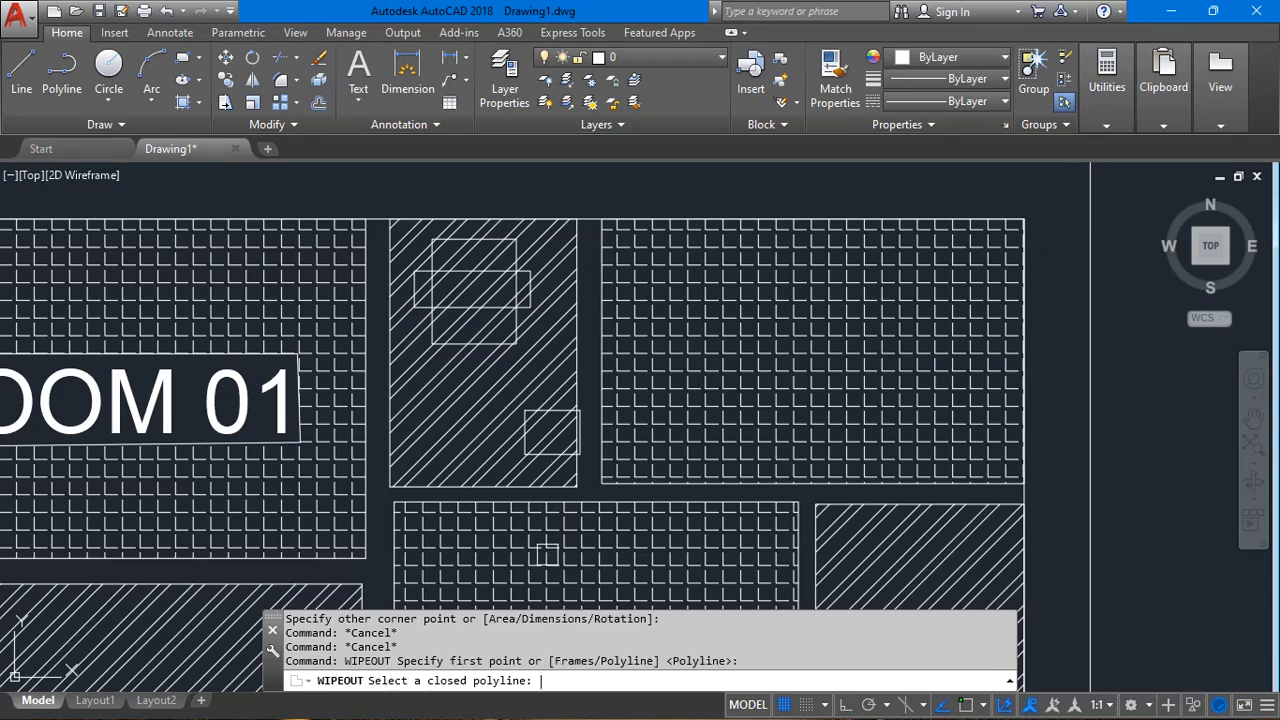
{"action": "left_click", "coordinate": [390, 321]}
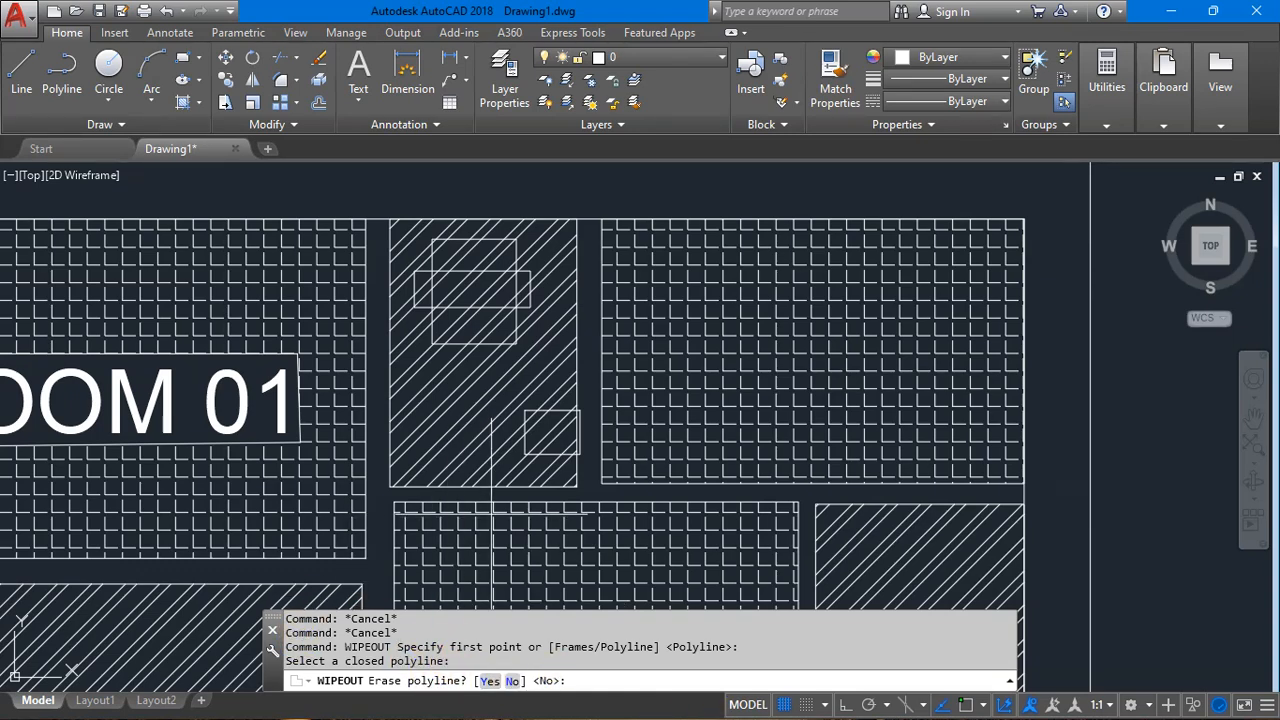
{"action": "scroll", "coordinate": [510, 345], "scroll_direction": "down", "scroll_amount": 9}
{"action": "key", "text": "Escape"}
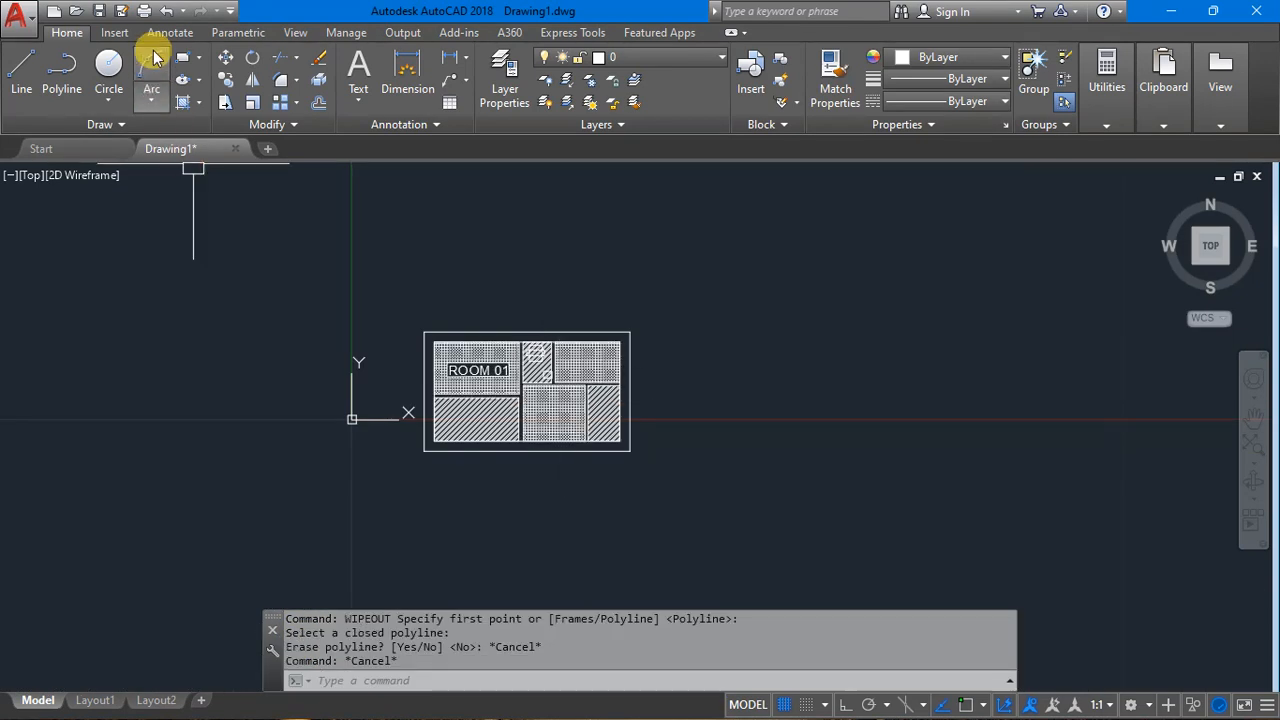
Draw an upright rectangle in the empty space to the left of the floor plan and the origin.
{"action": "left_click", "coordinate": [182, 57]}
{"action": "left_click", "coordinate": [228, 336]}
{"action": "left_click", "coordinate": [300, 451]}
{"action": "key", "text": "Escape"}
{"action": "scroll", "coordinate": [200, 400], "scroll_direction": "up", "scroll_amount": 3}
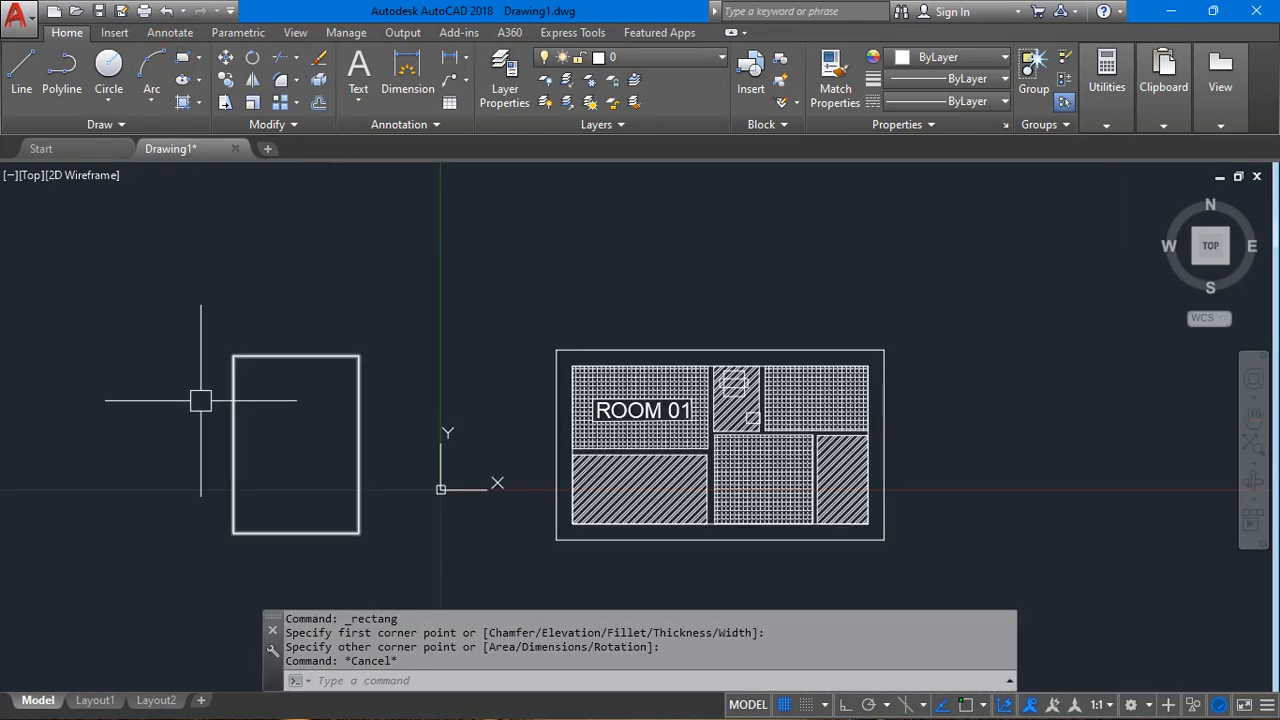
Set the wipeout frames mode to Display but not plot.
{"action": "type", "text": "w"}
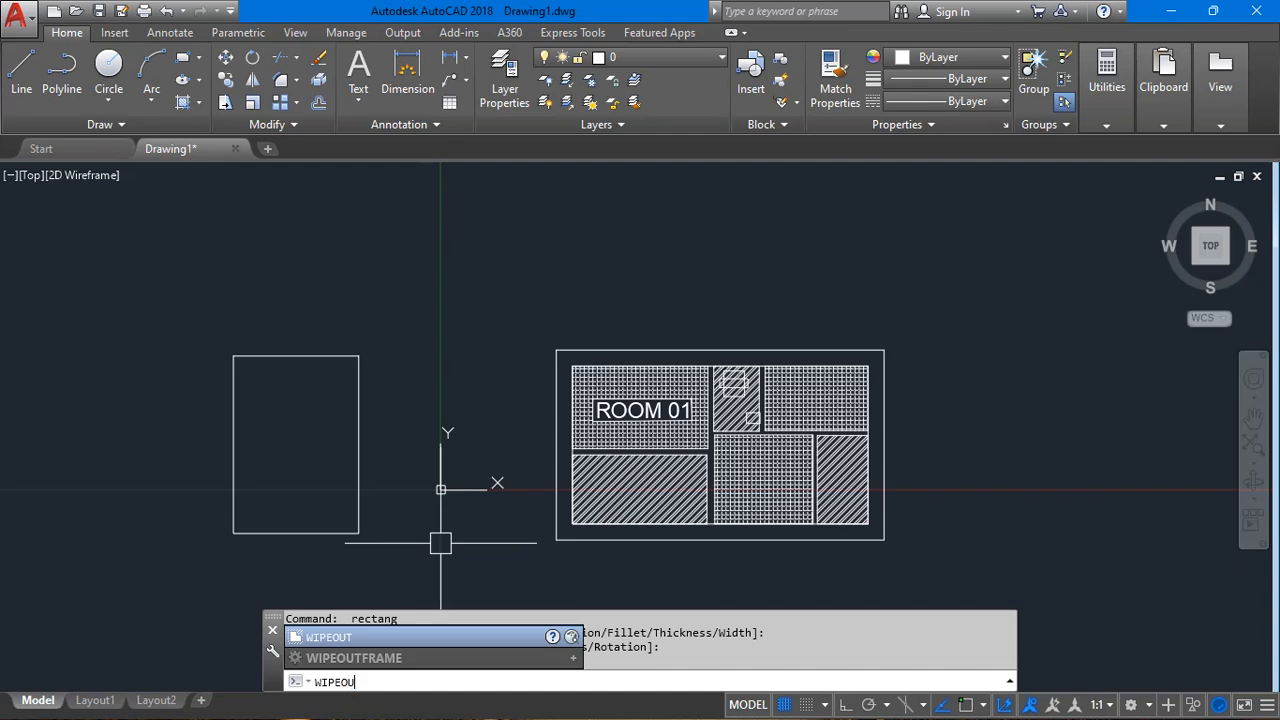
{"action": "type", "text": "ipeou"}
{"action": "key", "text": "Return"}
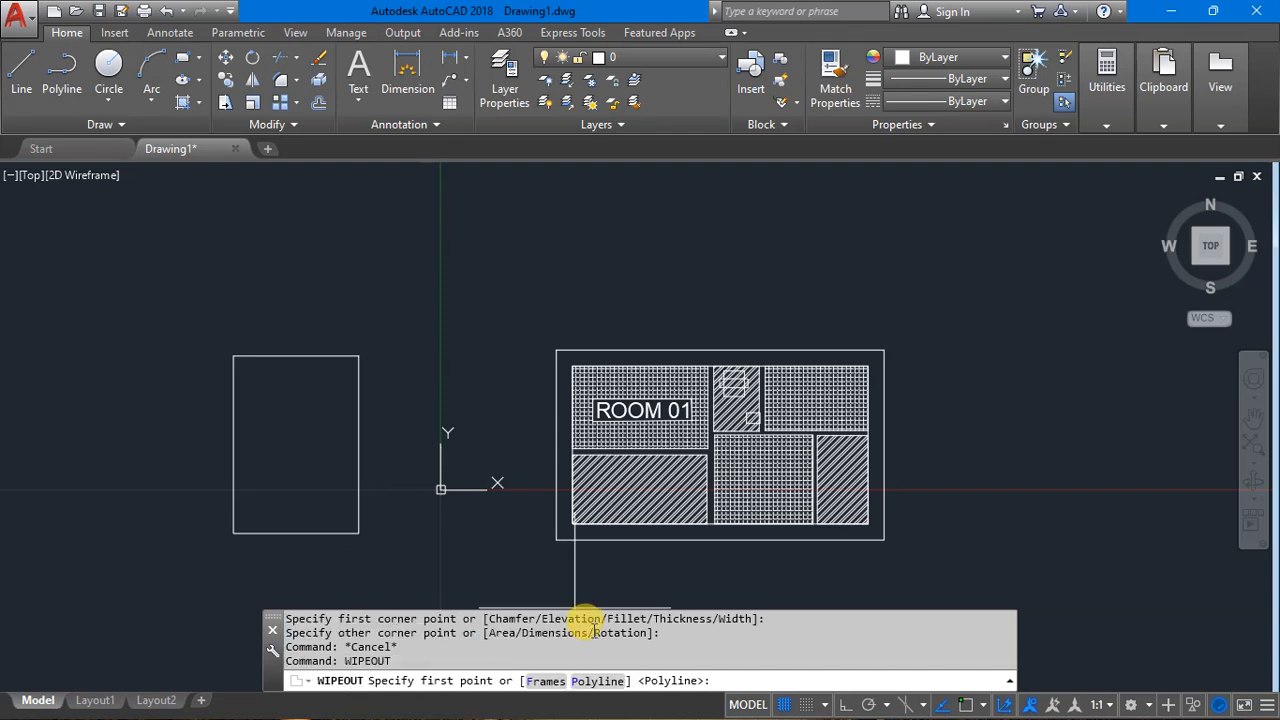
{"action": "left_click", "coordinate": [546, 680]}
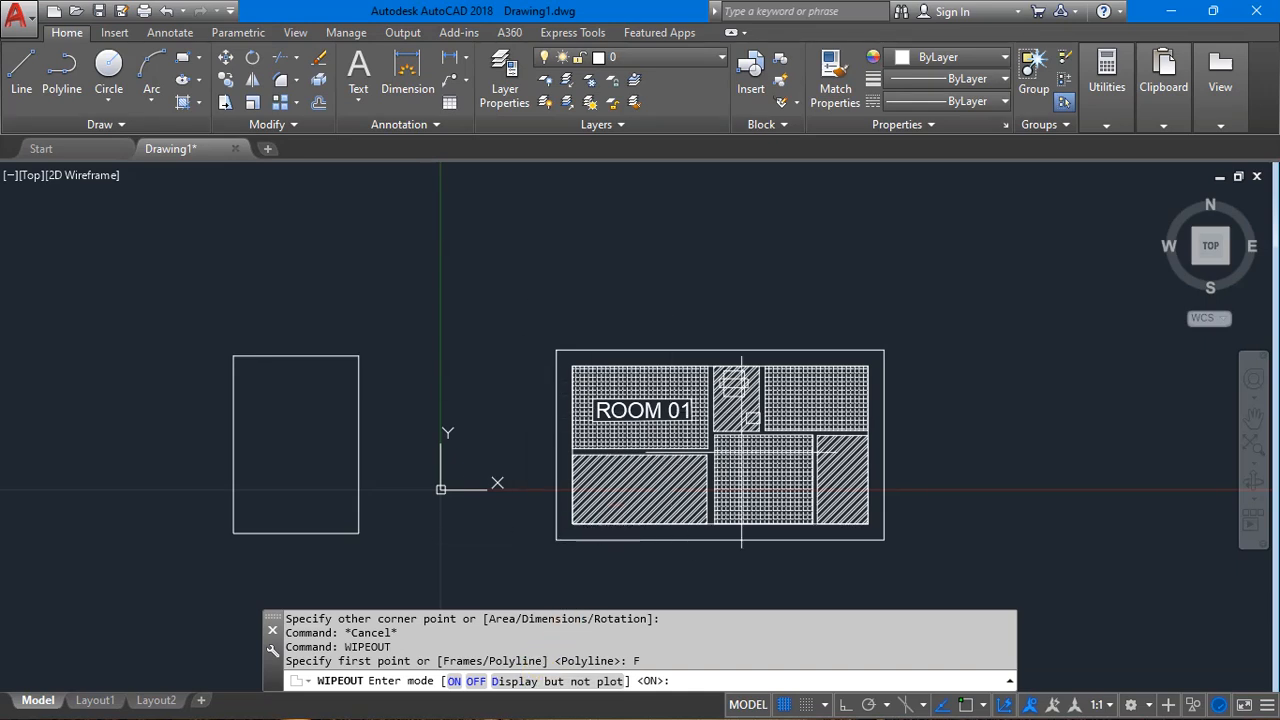
{"action": "left_click", "coordinate": [520, 681]}
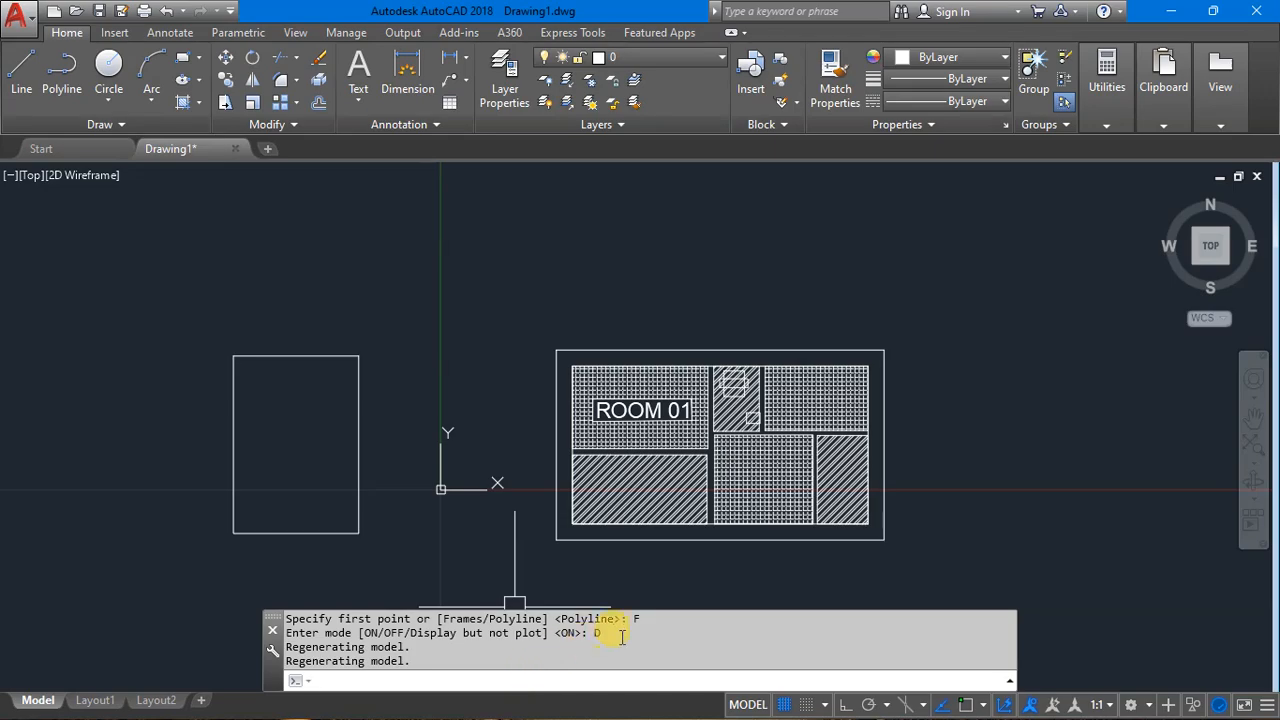
Start a plot of the drawing with page setup None and Microsoft XPS Document Writer as the printer.
{"action": "scroll", "coordinate": [645, 410], "scroll_direction": "up", "scroll_amount": 6}
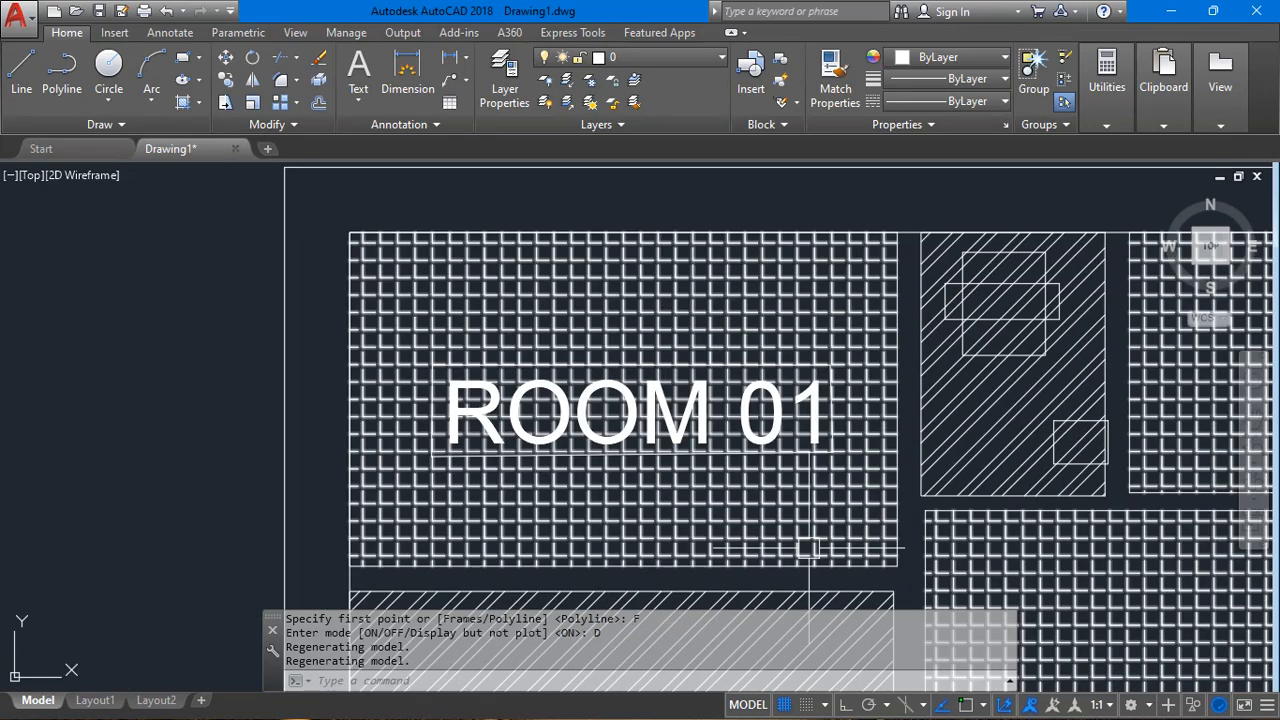
{"action": "key", "text": "ctrl+p"}
{"action": "left_click", "coordinate": [443, 171]}
{"action": "left_click", "coordinate": [403, 189]}
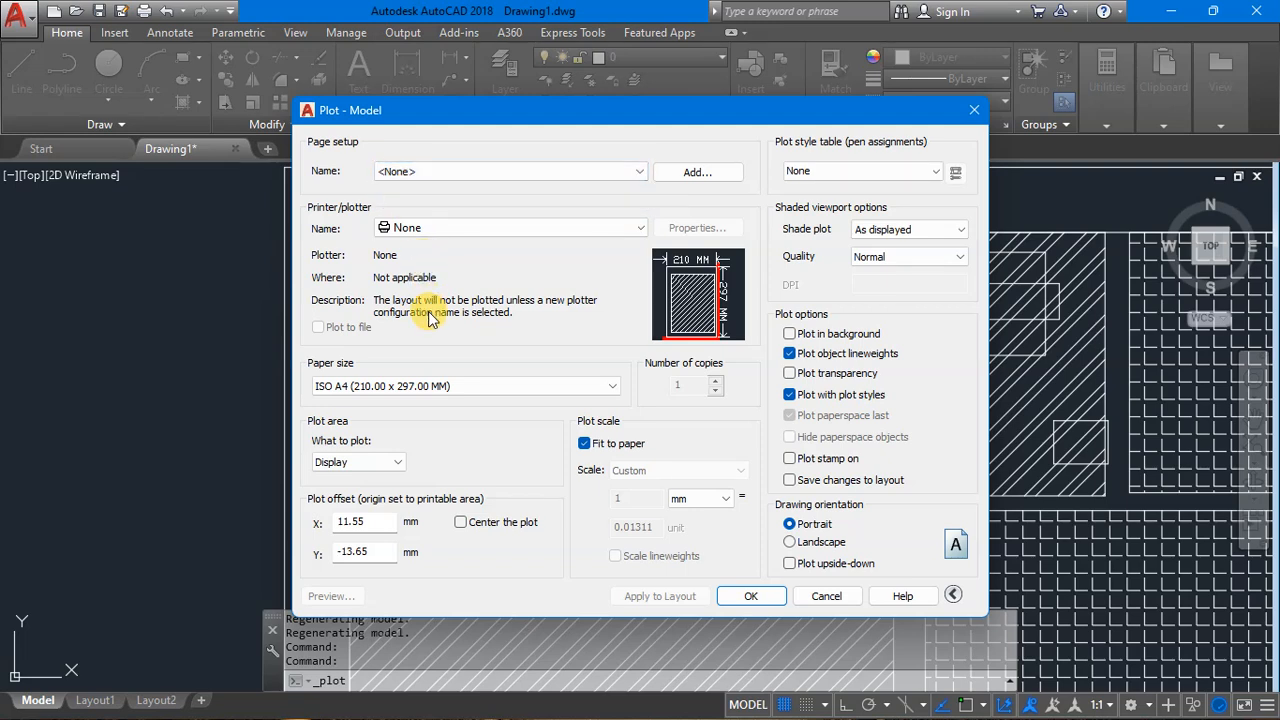
{"action": "left_click", "coordinate": [412, 227]}
{"action": "left_click", "coordinate": [410, 278]}
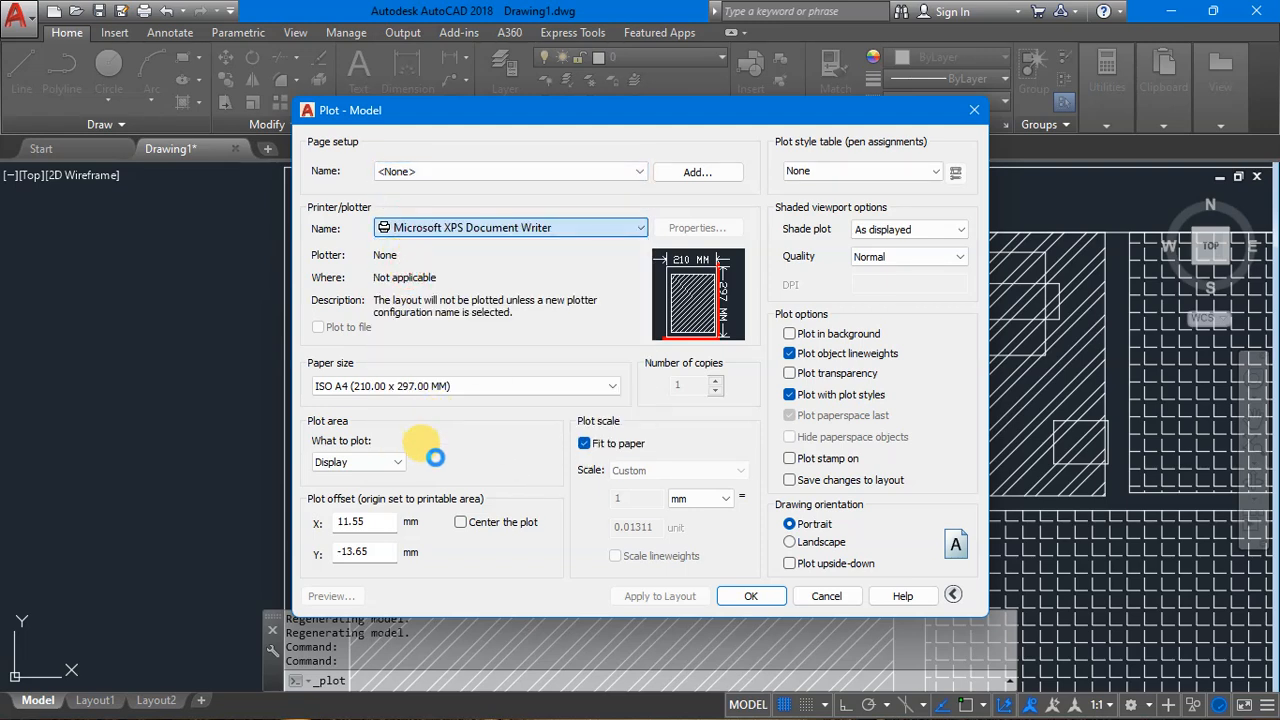
Set the plot area to a window around the room containing the ROOM 01 label.
{"action": "left_click", "coordinate": [385, 461]}
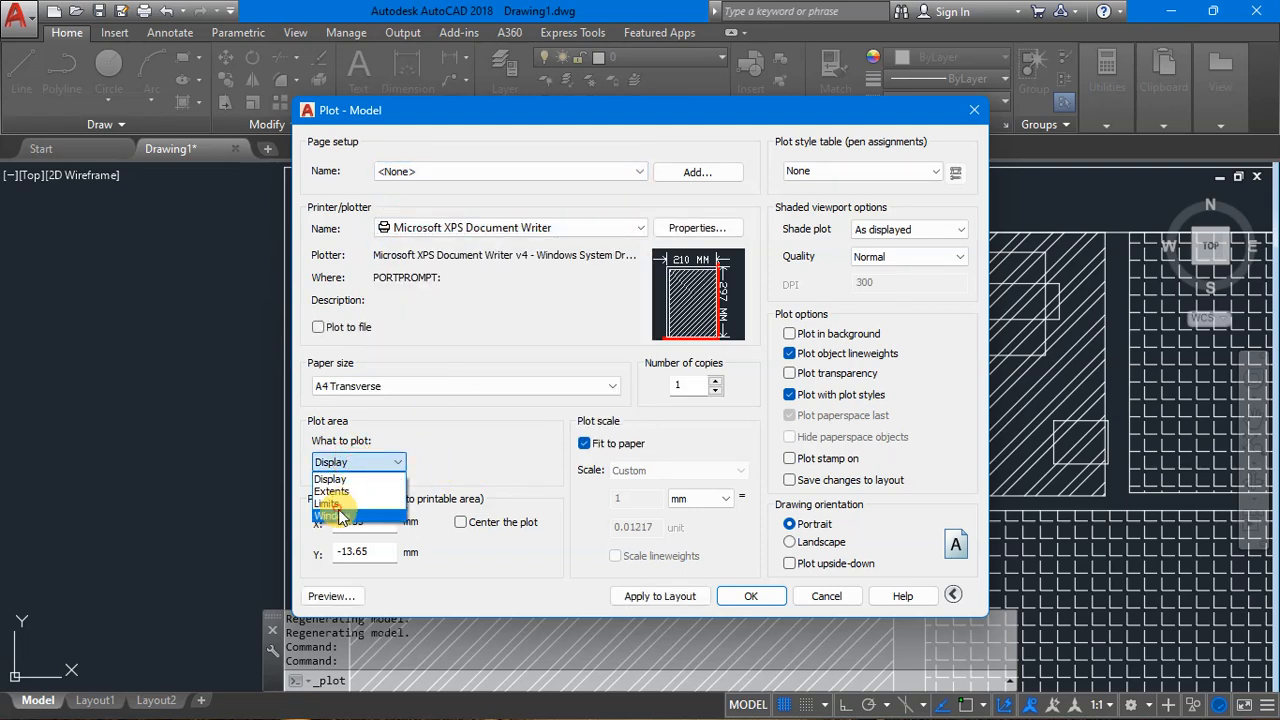
{"action": "left_click", "coordinate": [335, 517]}
{"action": "left_click", "coordinate": [345, 213]}
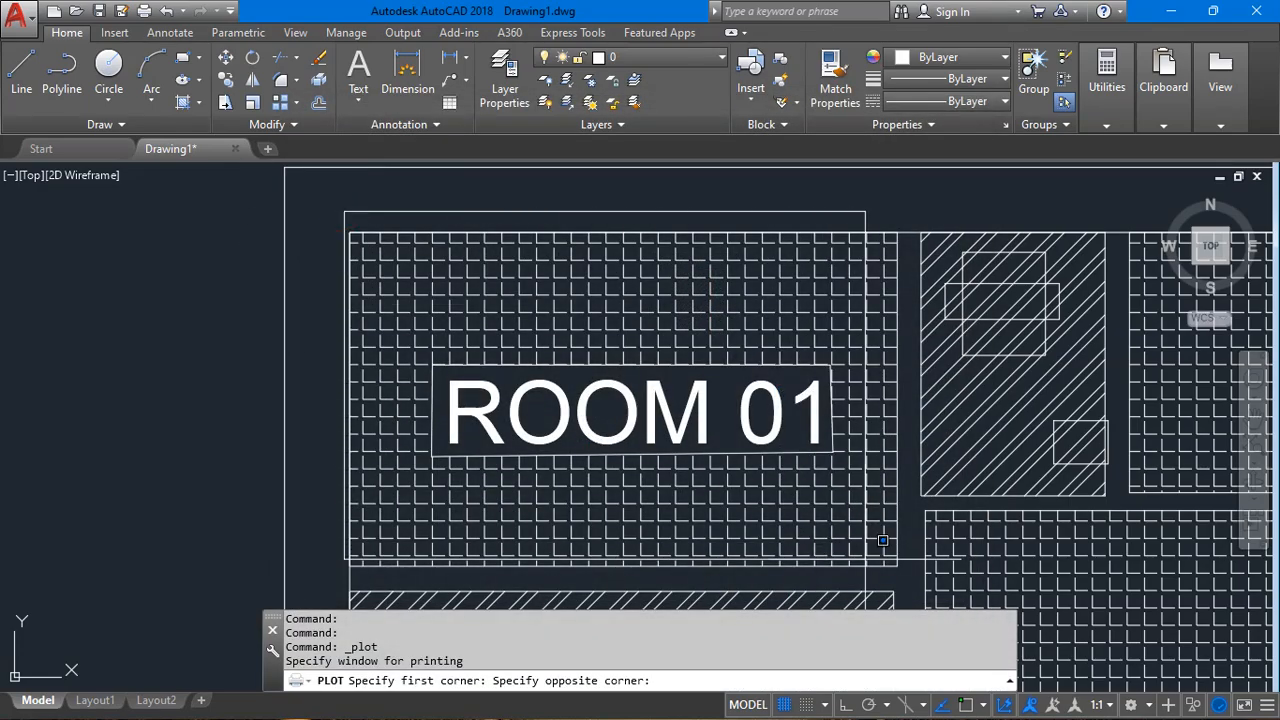
{"action": "left_click", "coordinate": [905, 585]}
Preview the plot and examine the wipeout's edges around the ROOM 01 label.
{"action": "left_click", "coordinate": [335, 597]}
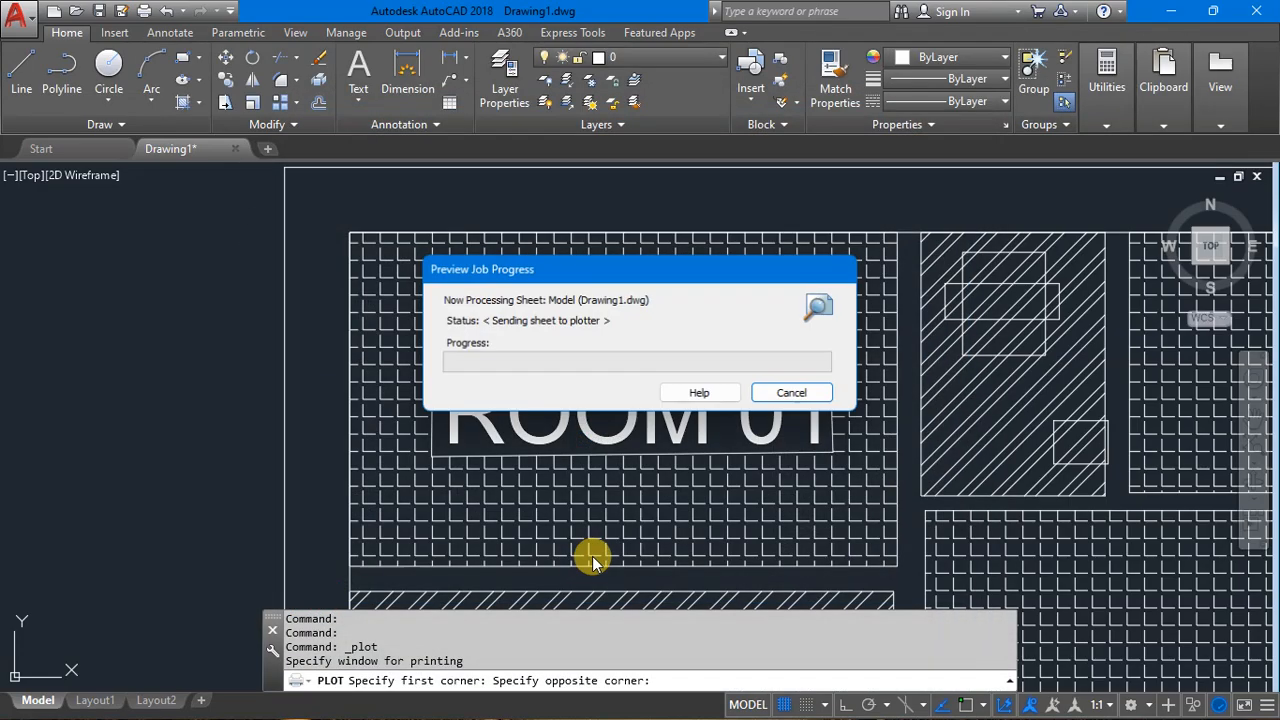
{"action": "scroll", "coordinate": [720, 560], "scroll_direction": "up", "scroll_amount": 5}
{"action": "middle_click_drag", "start_coordinate": [657, 556], "coordinate": [638, 453]}
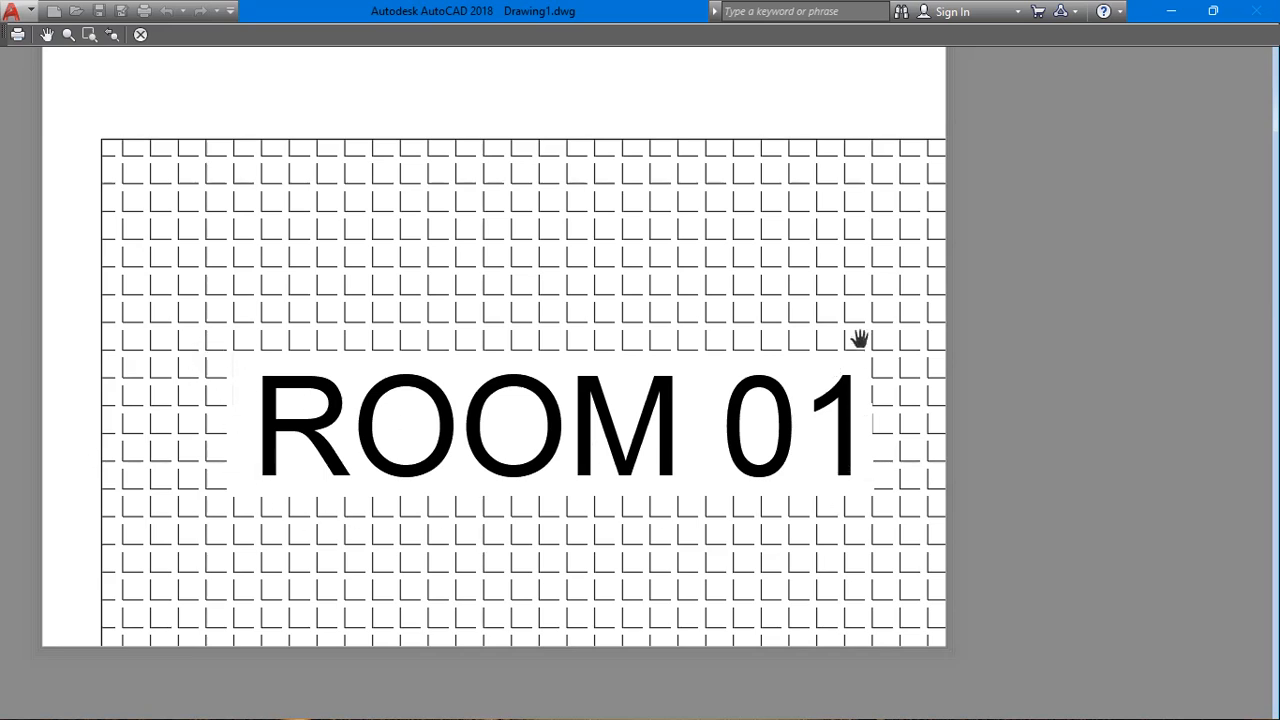
{"action": "scroll", "coordinate": [225, 366], "scroll_direction": "up", "scroll_amount": 5}
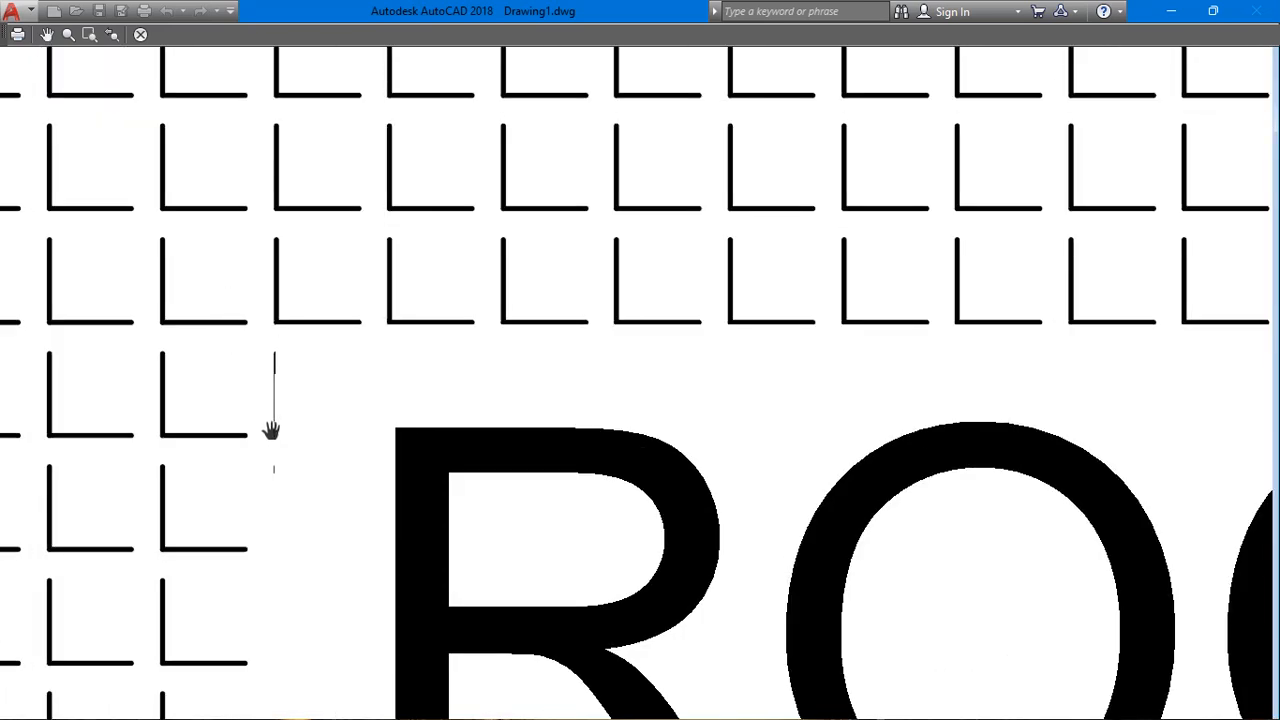
{"action": "scroll", "coordinate": [228, 340], "scroll_direction": "down", "scroll_amount": 6}
{"action": "scroll", "coordinate": [646, 457], "scroll_direction": "up", "scroll_amount": 6}
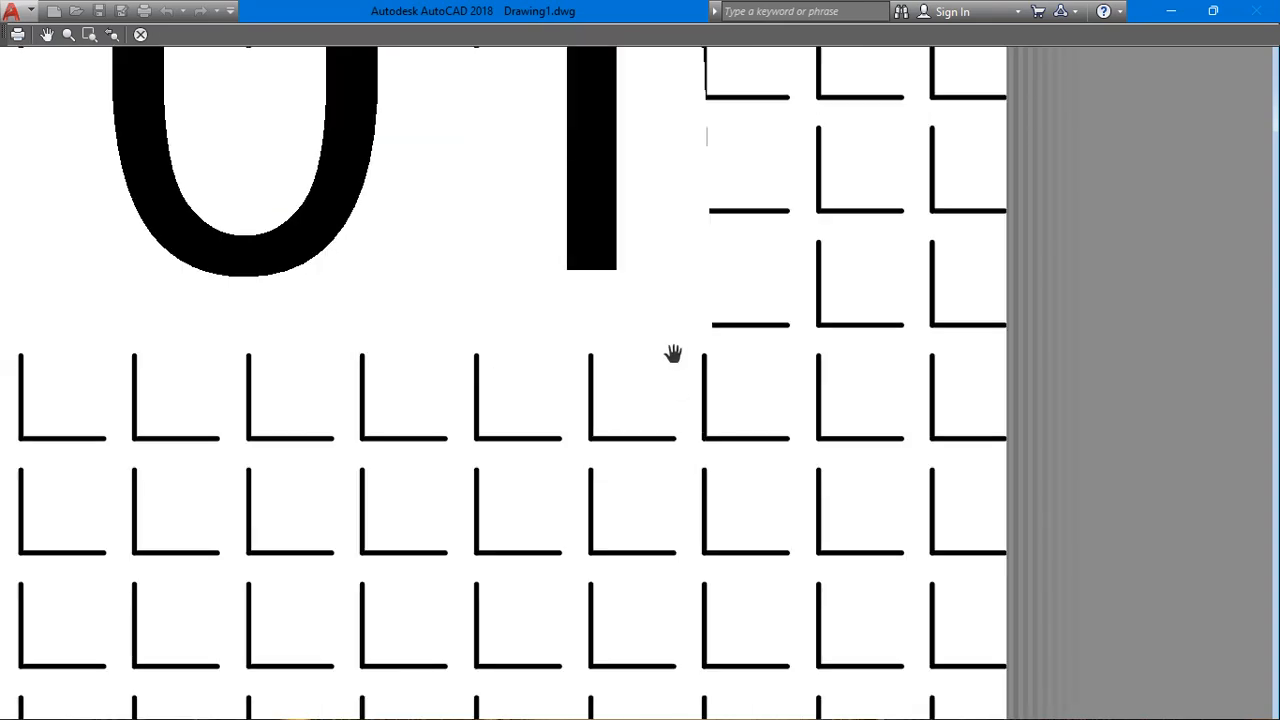
Close the plot preview and cancel the plot without printing.
{"action": "scroll", "coordinate": [673, 354], "scroll_direction": "down", "scroll_amount": 6}
{"action": "key", "text": "Escape"}
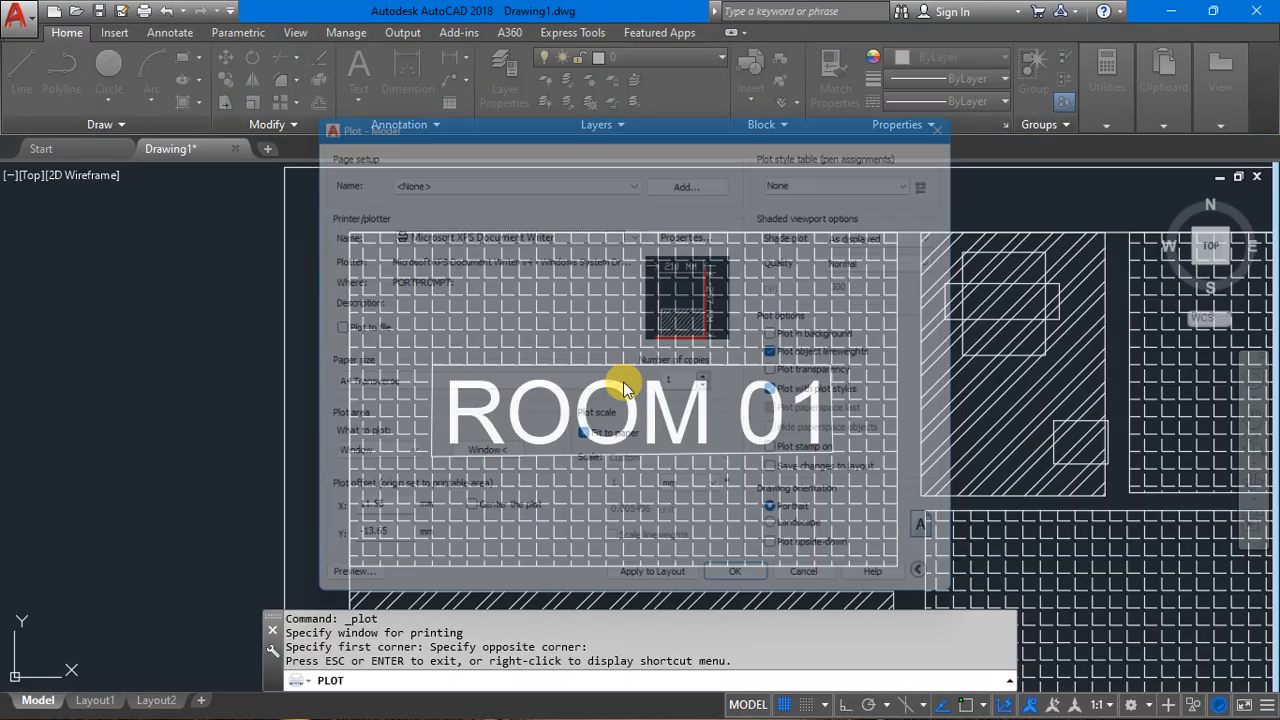
{"action": "key", "text": "Escape"}
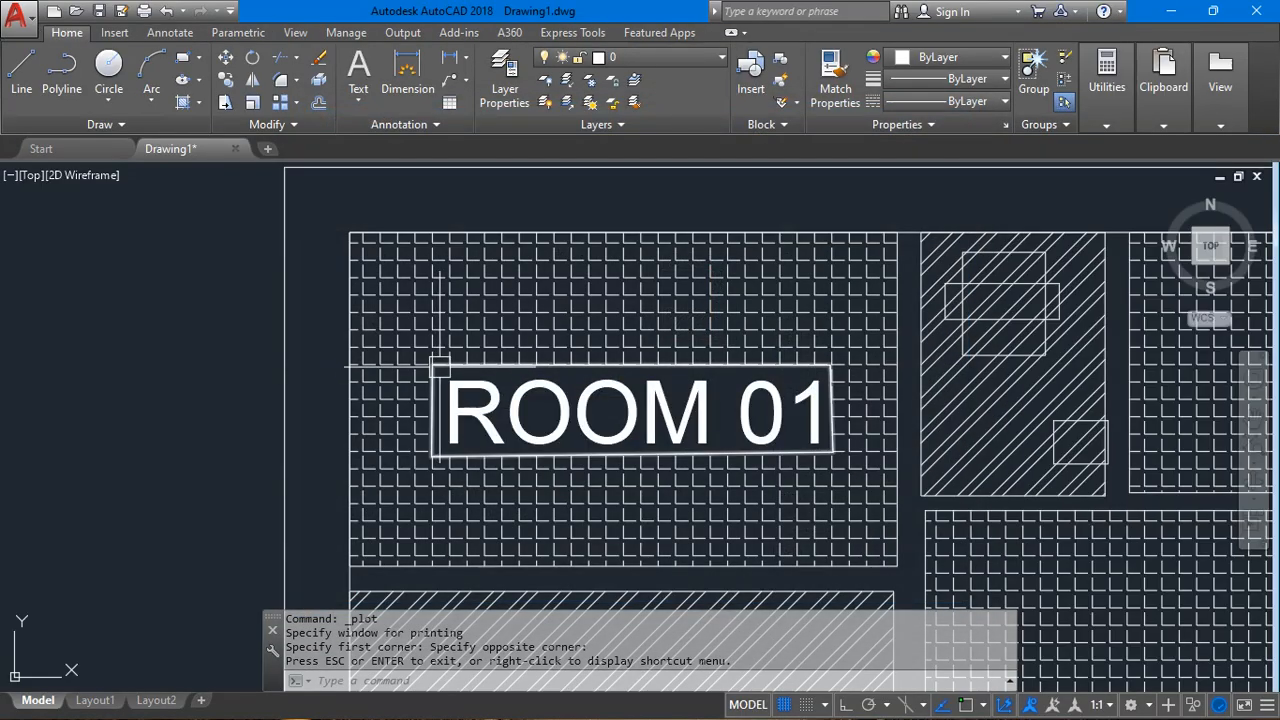
Set the wipeout frames mode to ON.
{"action": "type", "text": "wIPEOUT"}
{"action": "key", "text": "Return"}
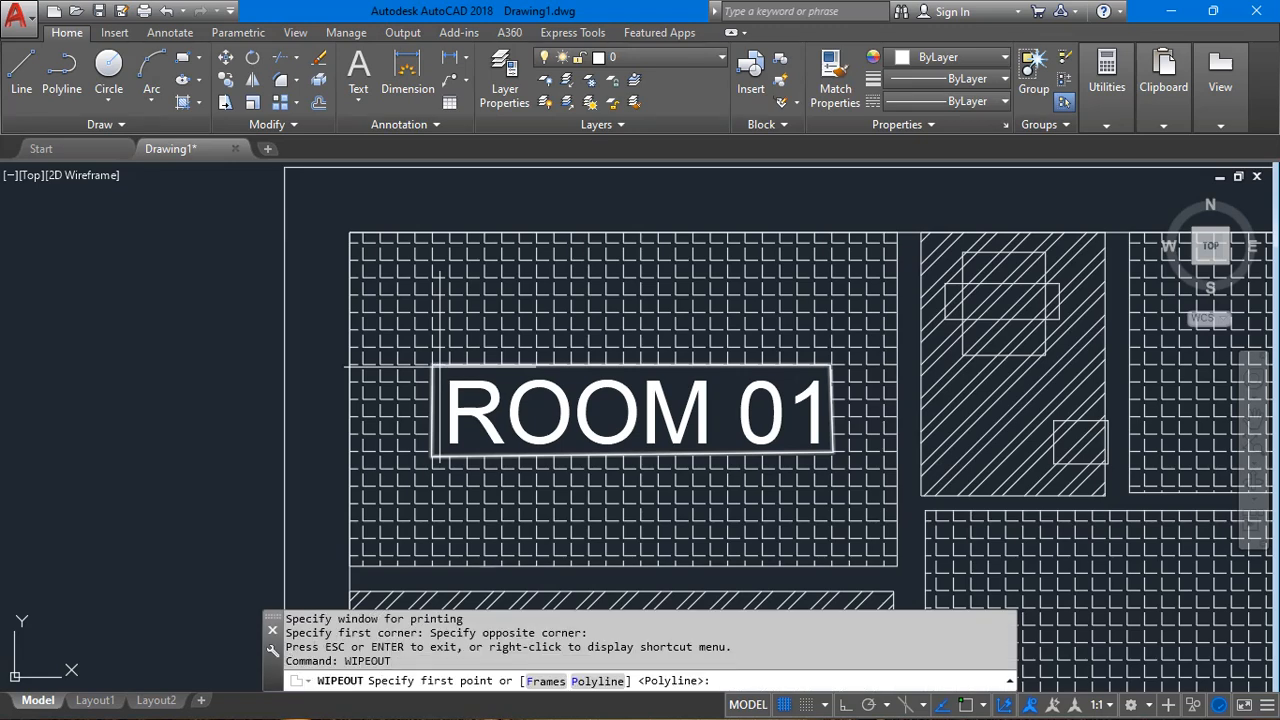
{"action": "left_click", "coordinate": [547, 681]}
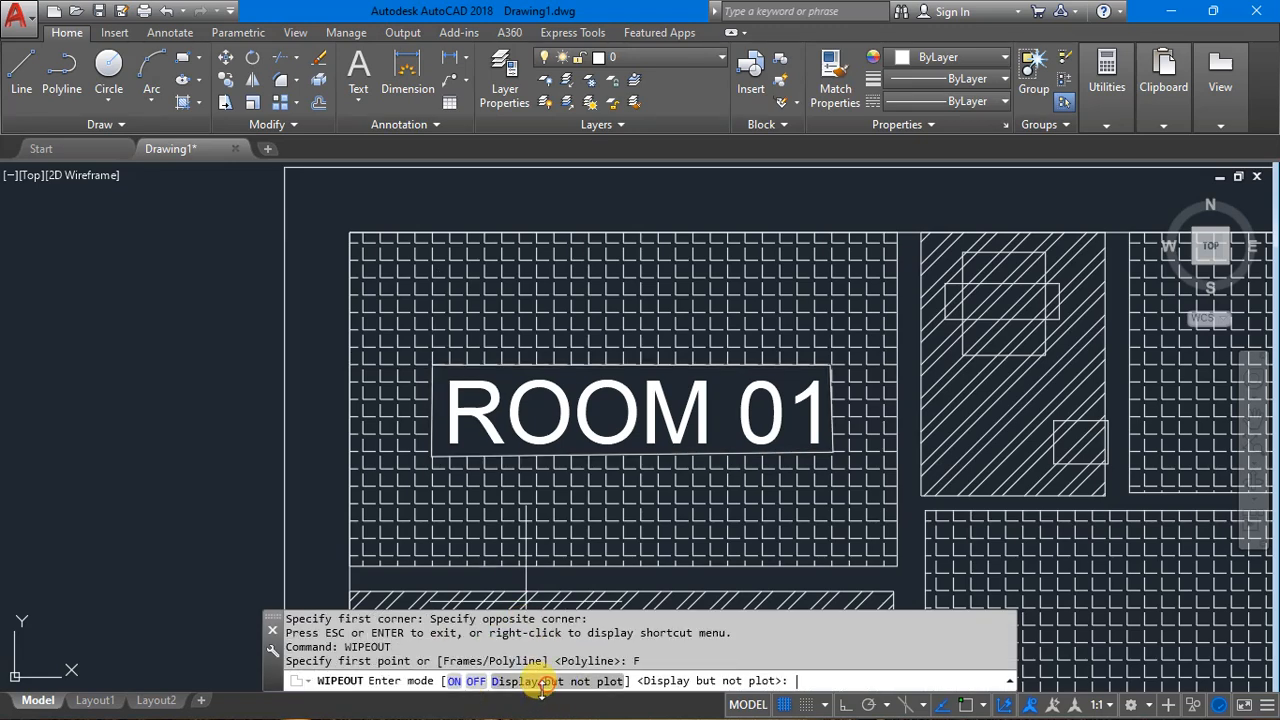
{"action": "left_click", "coordinate": [453, 680]}
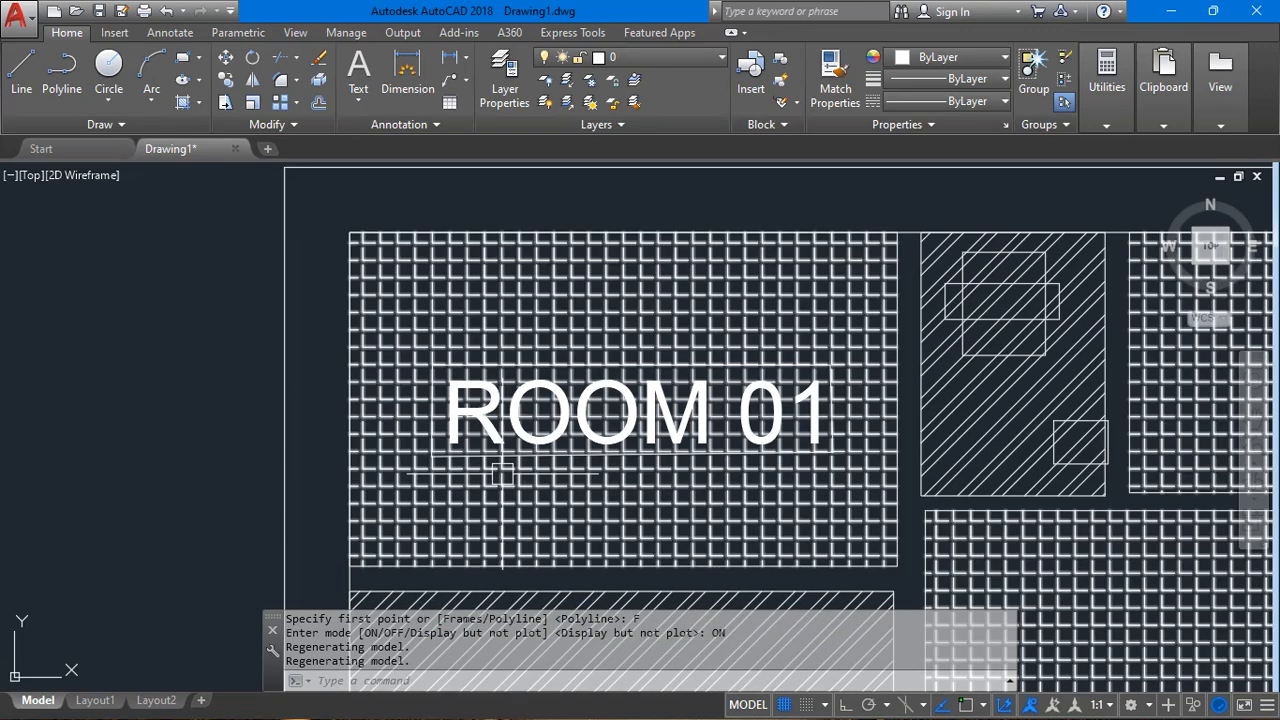
Preview the plot of the ROOM 01 area again, examine the wipeout frame around the label, and close the preview.
{"action": "key", "text": "ctrl+p"}
{"action": "left_click", "coordinate": [466, 171]}
{"action": "left_click", "coordinate": [403, 196]}
{"action": "left_click", "coordinate": [326, 596]}
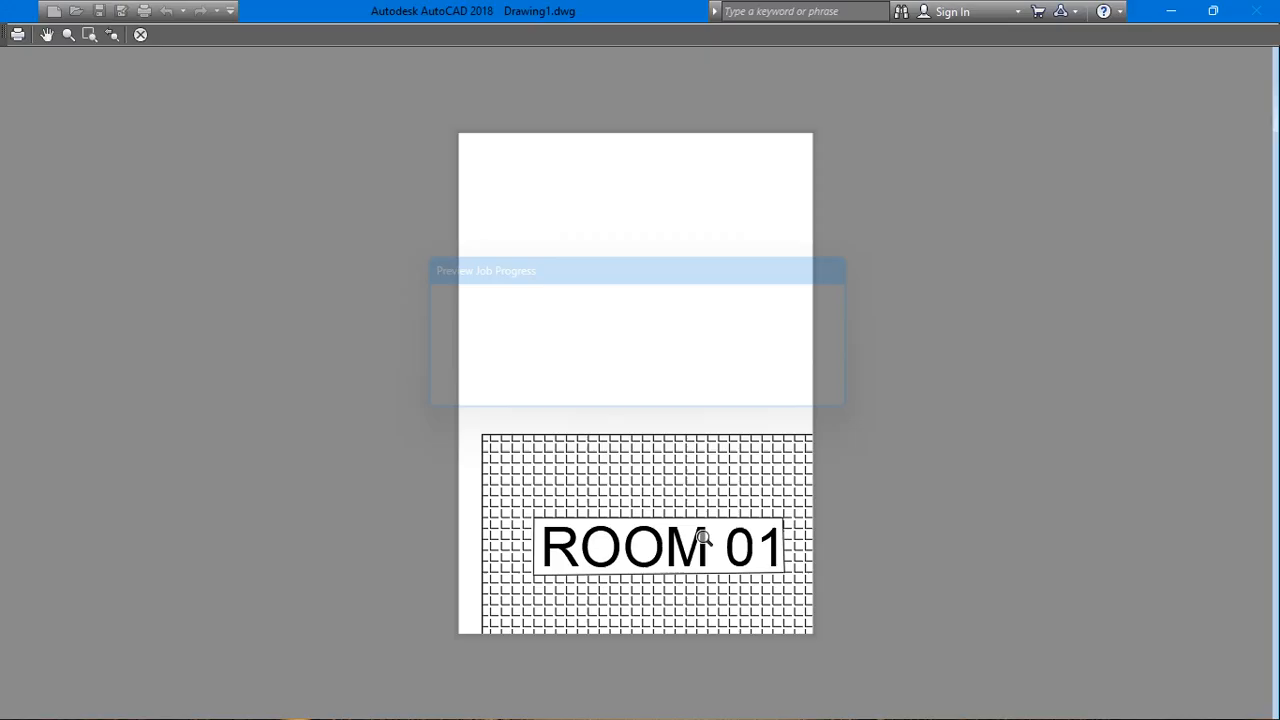
{"action": "scroll", "coordinate": [748, 549], "scroll_direction": "up", "scroll_amount": 4}
{"action": "scroll", "coordinate": [416, 462], "scroll_direction": "down", "scroll_amount": 4}
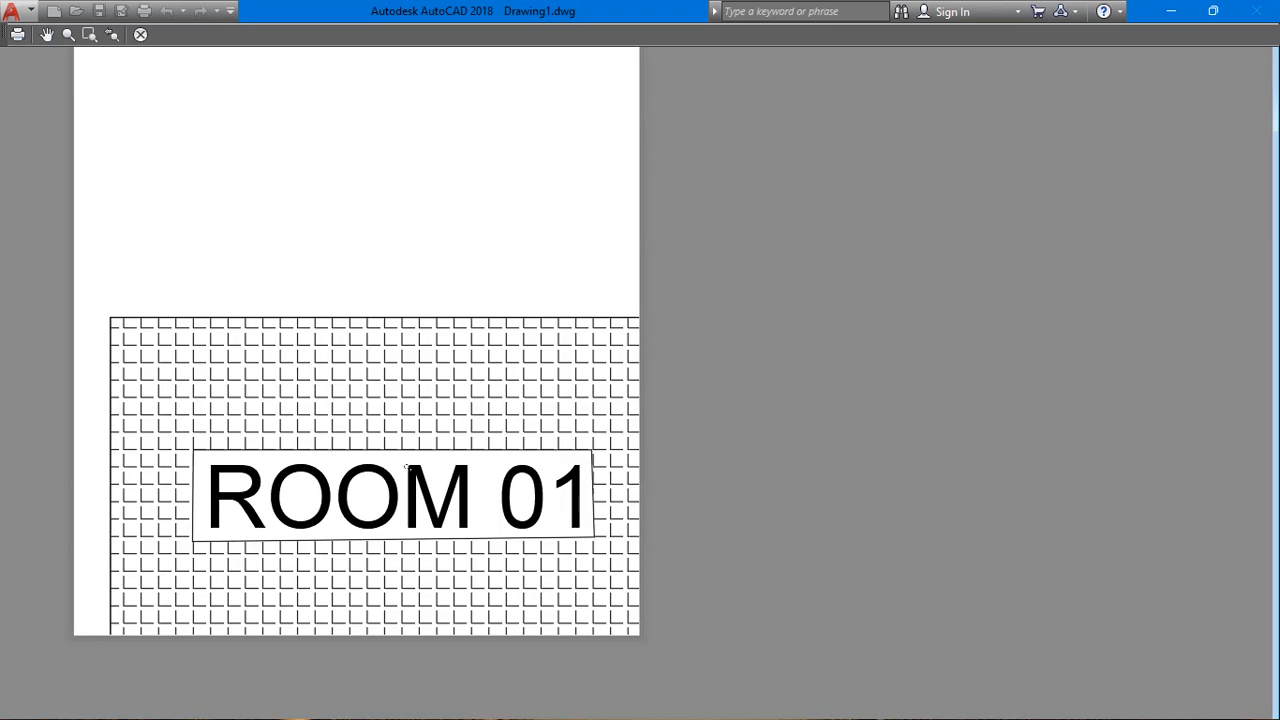
{"action": "middle_click_drag", "start_coordinate": [398, 467], "coordinate": [587, 428]}
{"action": "left_click", "coordinate": [137, 35]}
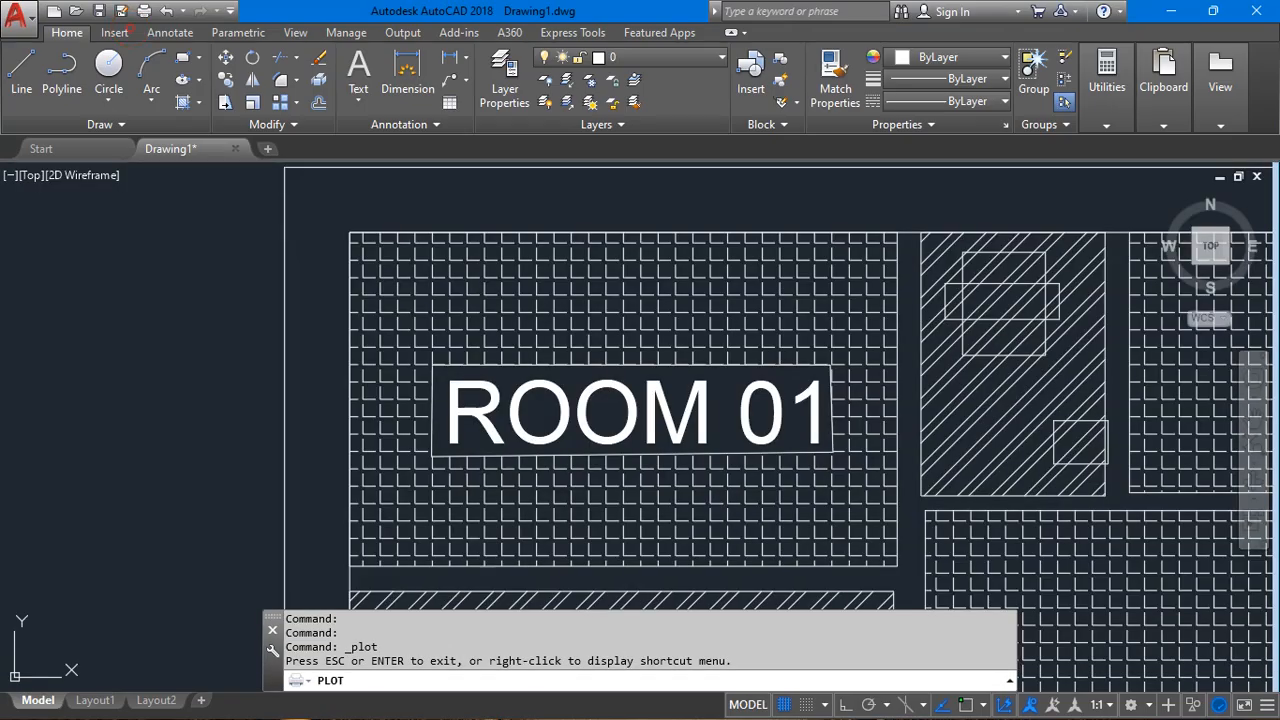
{"action": "scroll", "coordinate": [782, 222], "scroll_direction": "down", "scroll_amount": 5}
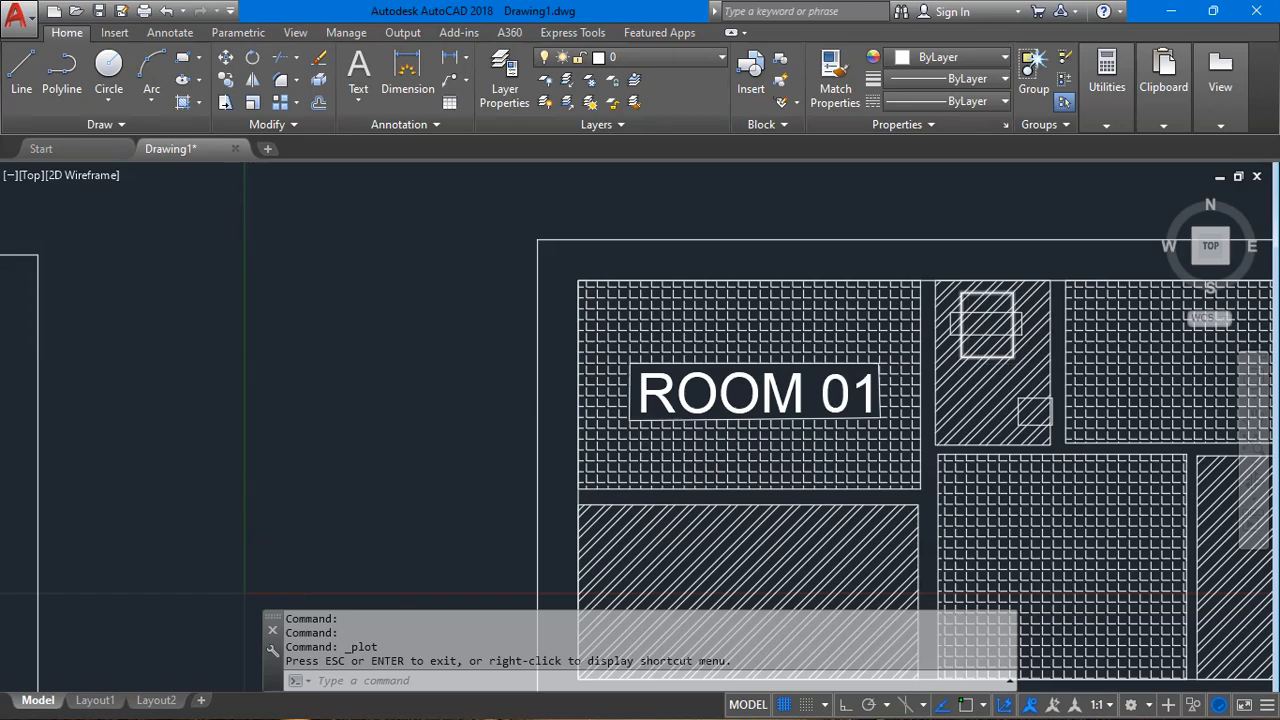
{"action": "scroll", "coordinate": [700, 357], "scroll_direction": "up", "scroll_amount": 6}
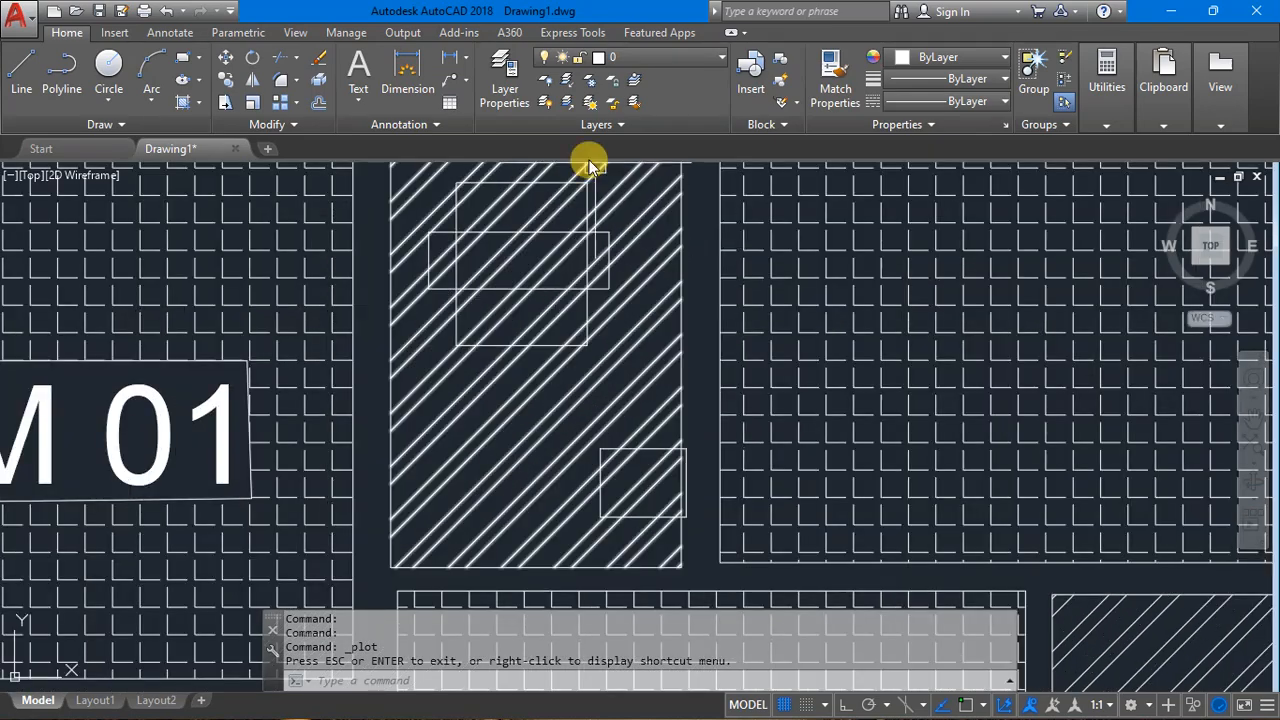
{"action": "middle_click_drag", "start_coordinate": [484, 224], "coordinate": [491, 314]}
{"action": "left_click", "coordinate": [410, 171]}
{"action": "left_click", "coordinate": [702, 460]}
{"action": "key", "text": "Escape"}
{"action": "middle_click_drag", "start_coordinate": [580, 429], "coordinate": [555, 377]}
{"action": "left_click", "coordinate": [506, 273]}
{"action": "left_click", "coordinate": [516, 225]}
{"action": "key", "text": "Escape"}
{"action": "scroll", "coordinate": [568, 413], "scroll_direction": "down", "scroll_amount": 4}
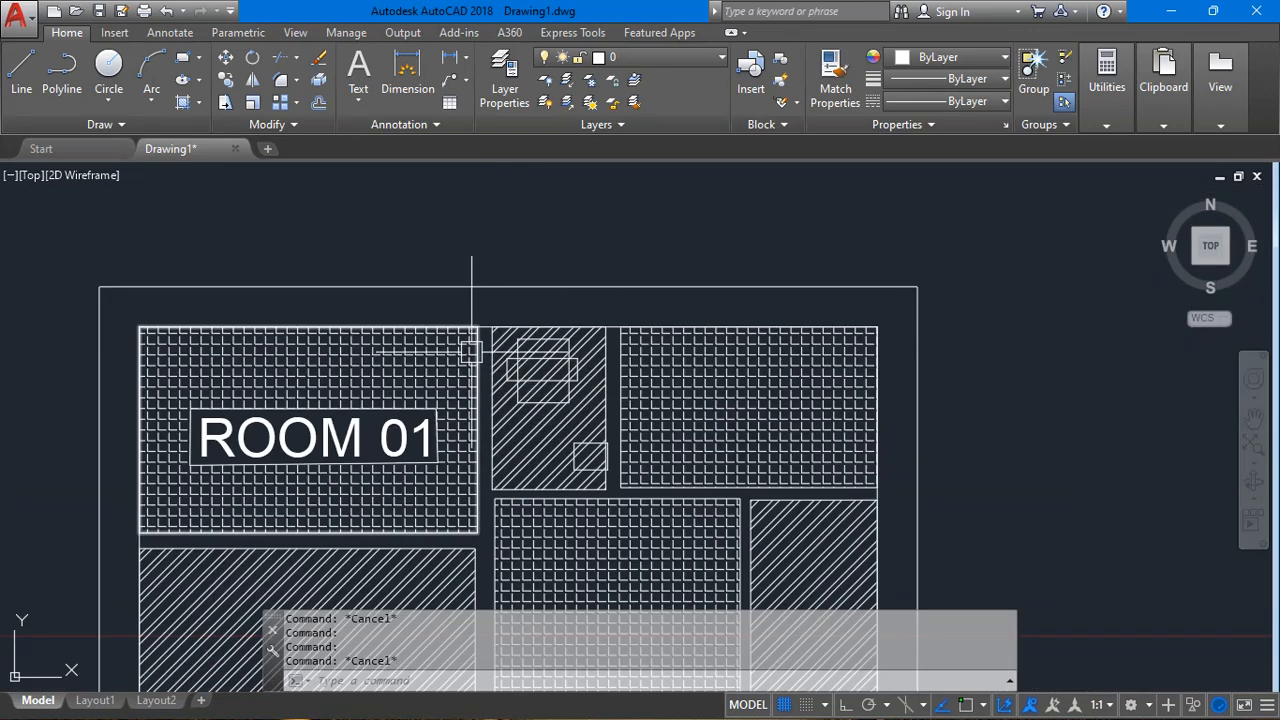
{"action": "middle_click", "coordinate": [307, 367]}
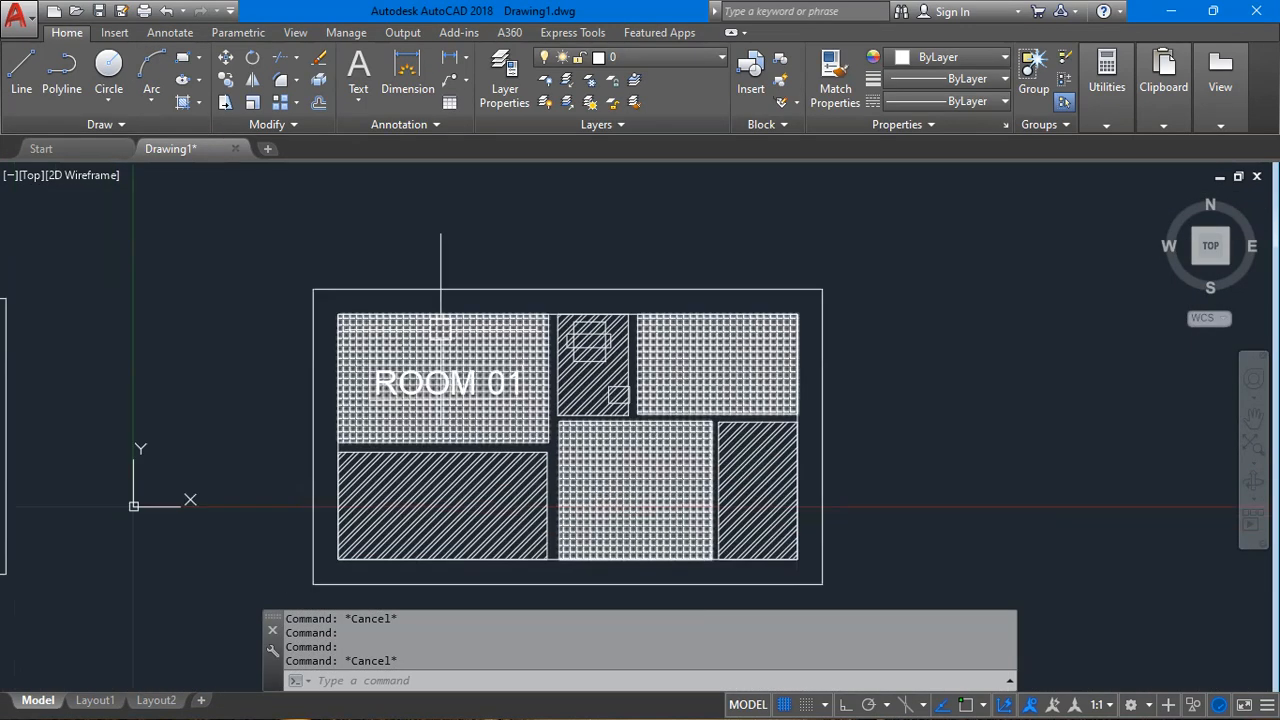
Create a wipeout from the closed polyline outlining the narrow hatched room beside ROOM 01, keeping the original polyline.
{"action": "type", "text": "wipeout"}
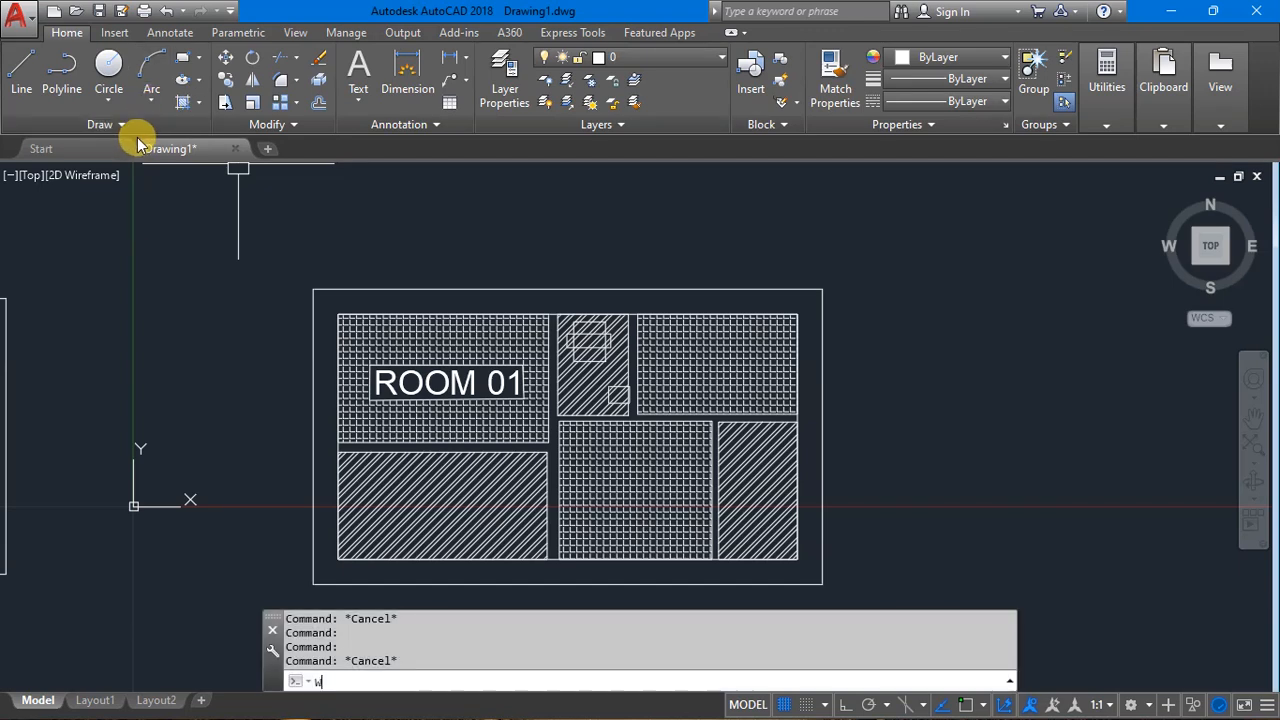
{"action": "key", "text": "Return"}
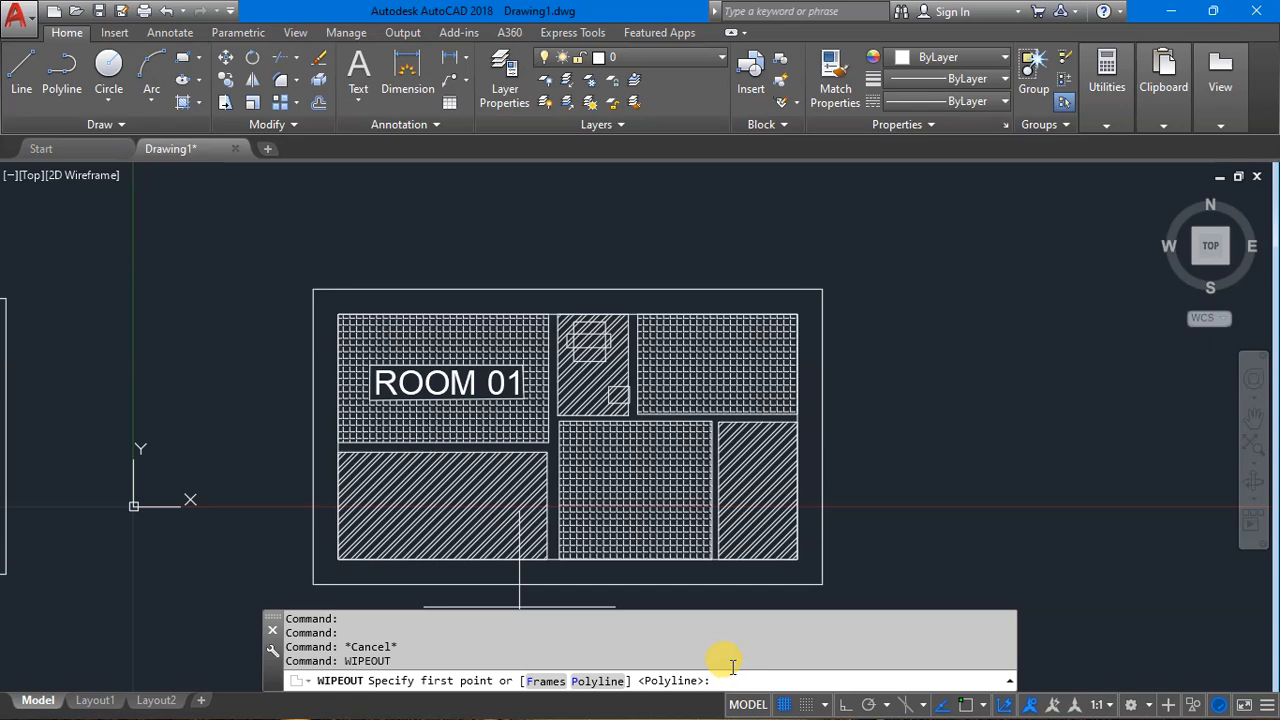
{"action": "key", "text": "Return"}
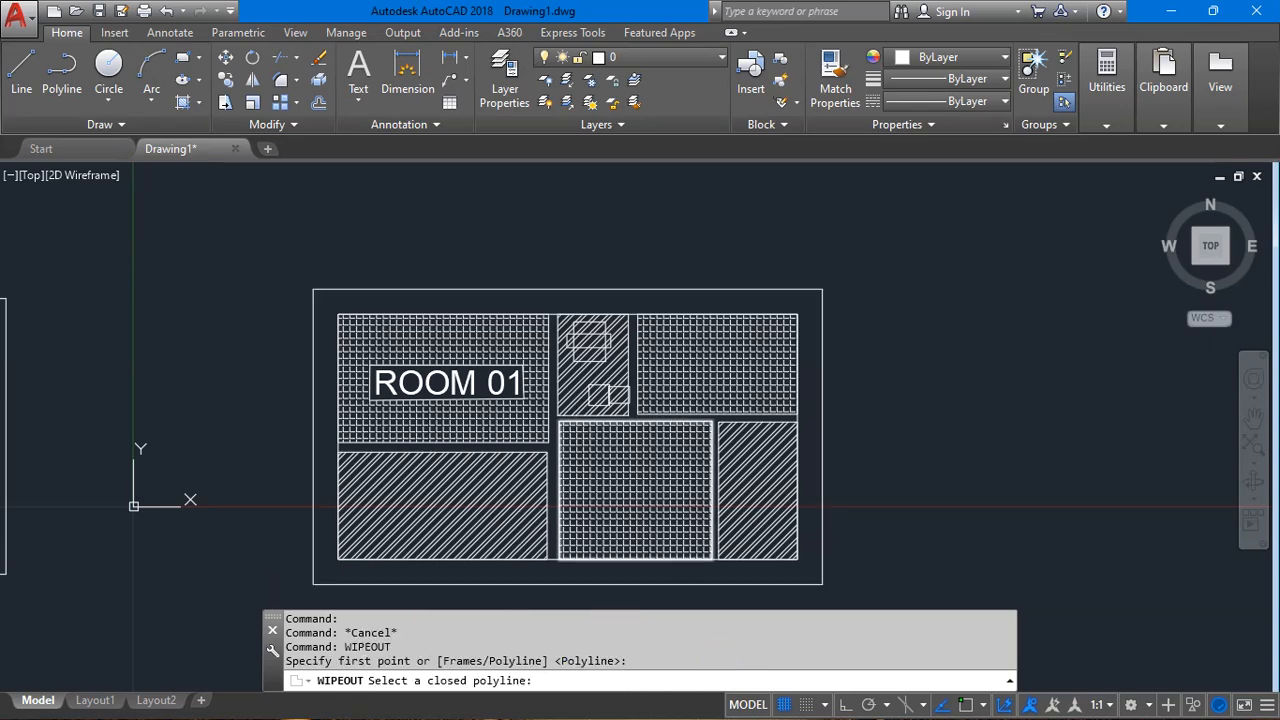
{"action": "scroll", "coordinate": [608, 365], "scroll_direction": "up", "scroll_amount": 4}
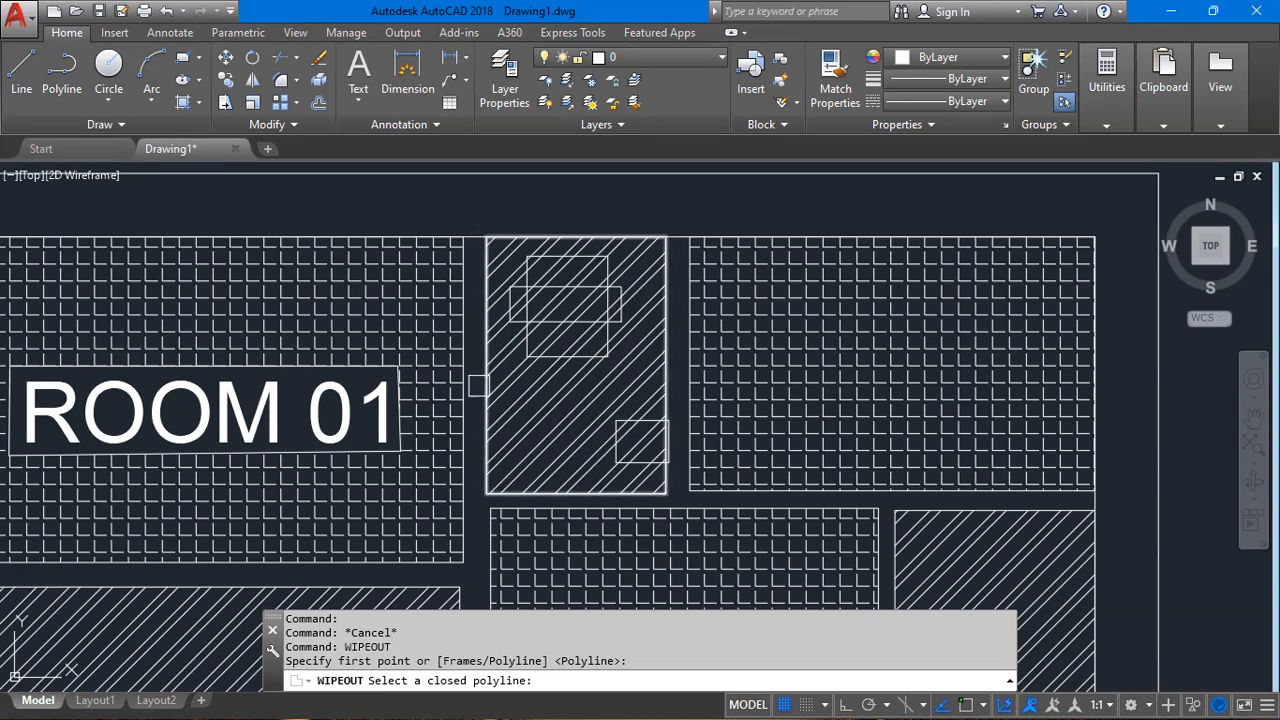
{"action": "scroll", "coordinate": [664, 340], "scroll_direction": "up", "scroll_amount": 2}
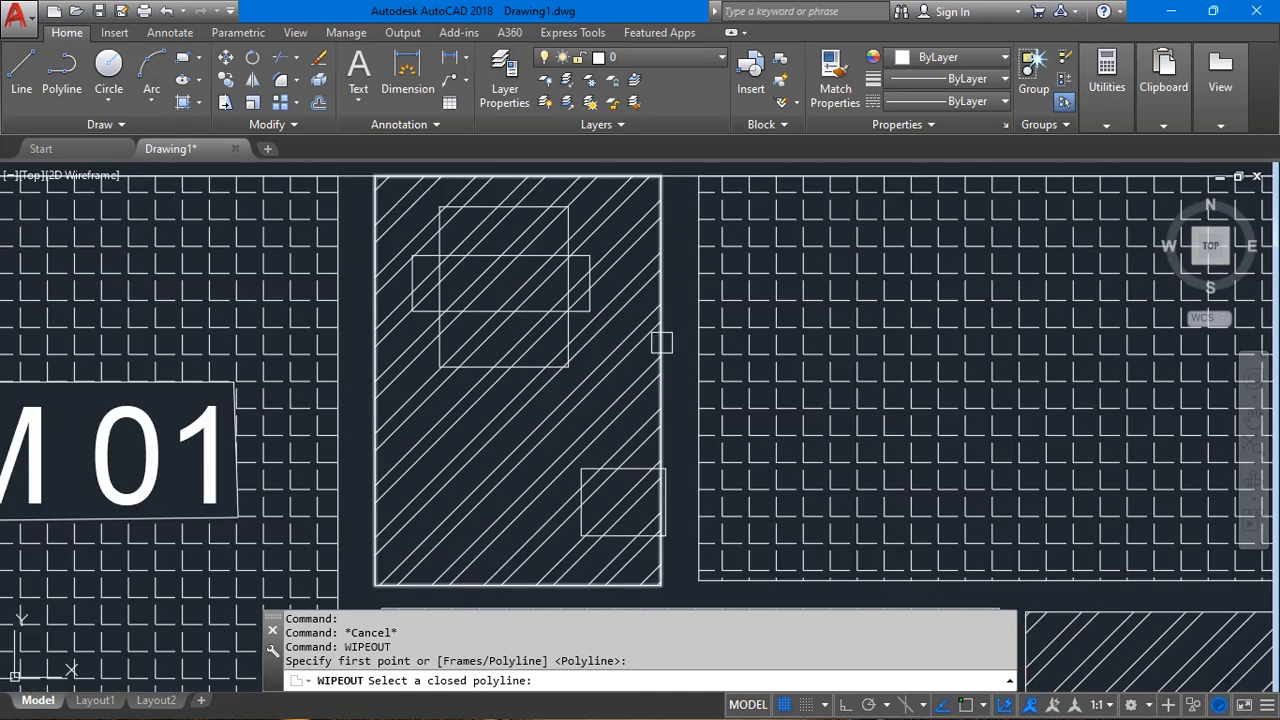
{"action": "left_click", "coordinate": [662, 342]}
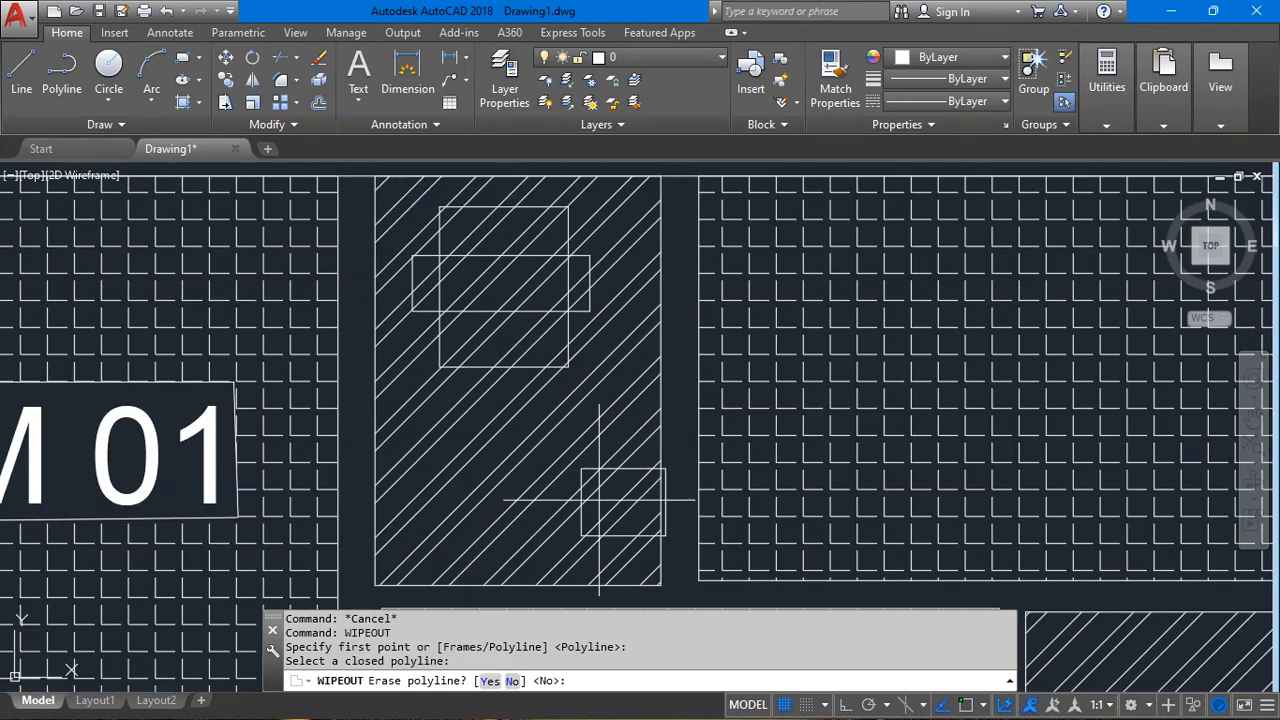
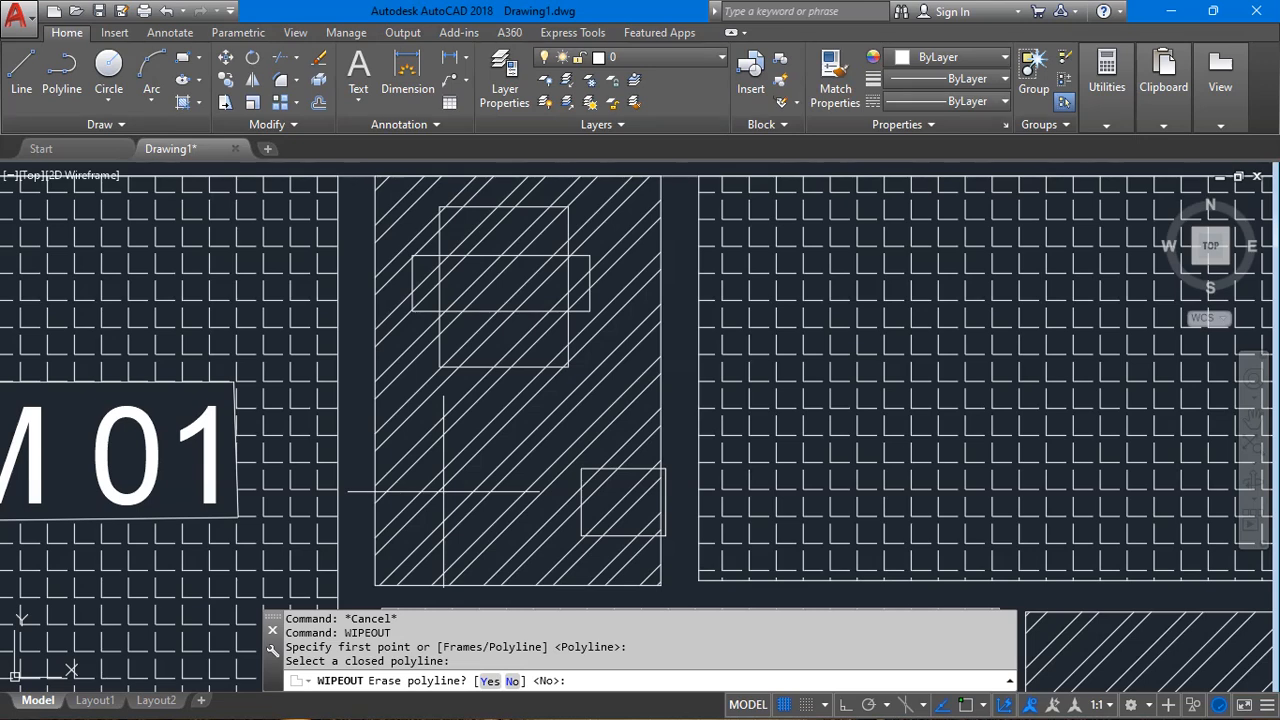
{"action": "left_click", "coordinate": [509, 681]}
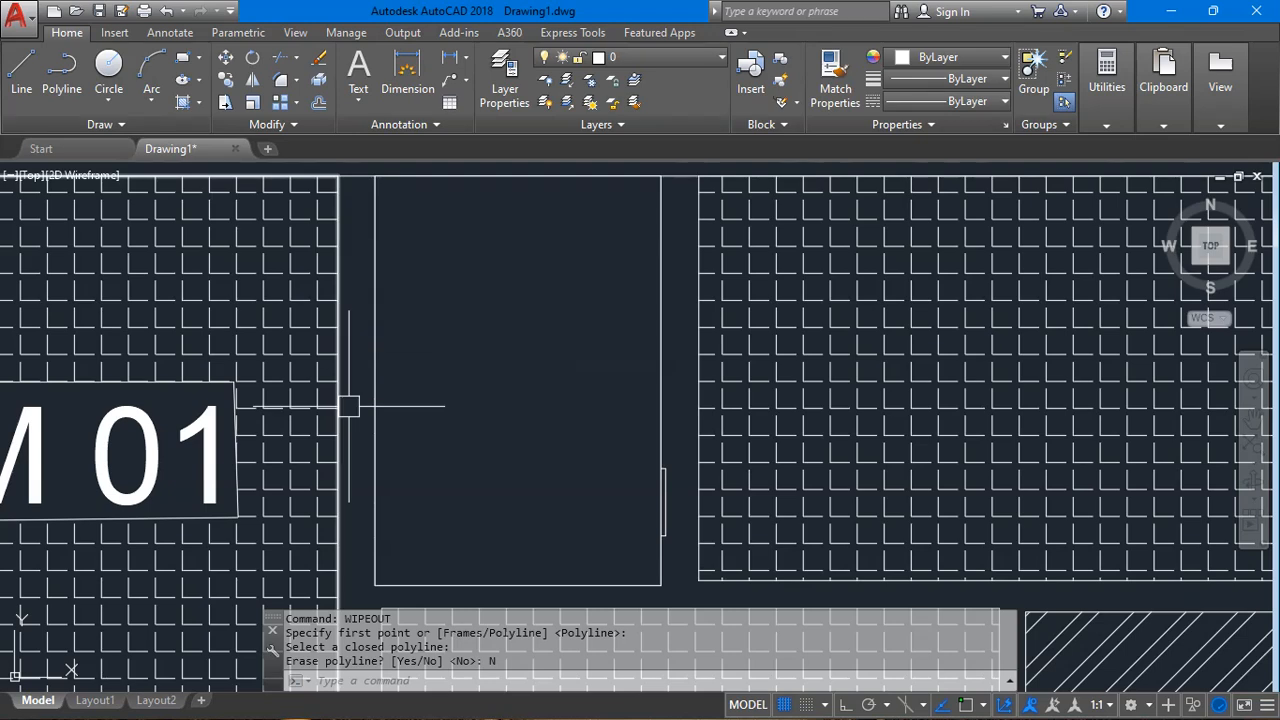
Bring the narrow room's ANSI32 hatch to the front of the draw order.
{"action": "left_click", "coordinate": [418, 413]}
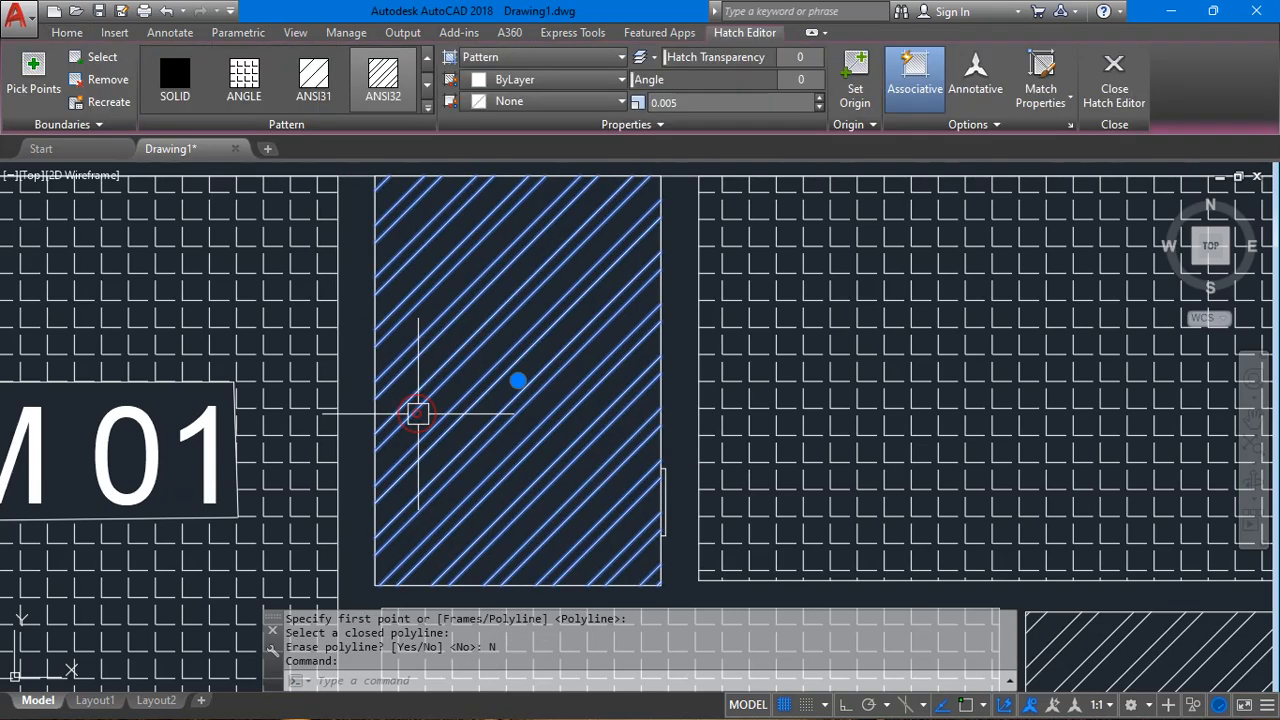
{"action": "right_click", "coordinate": [418, 413]}
{"action": "mouse_move", "coordinate": [515, 481]}
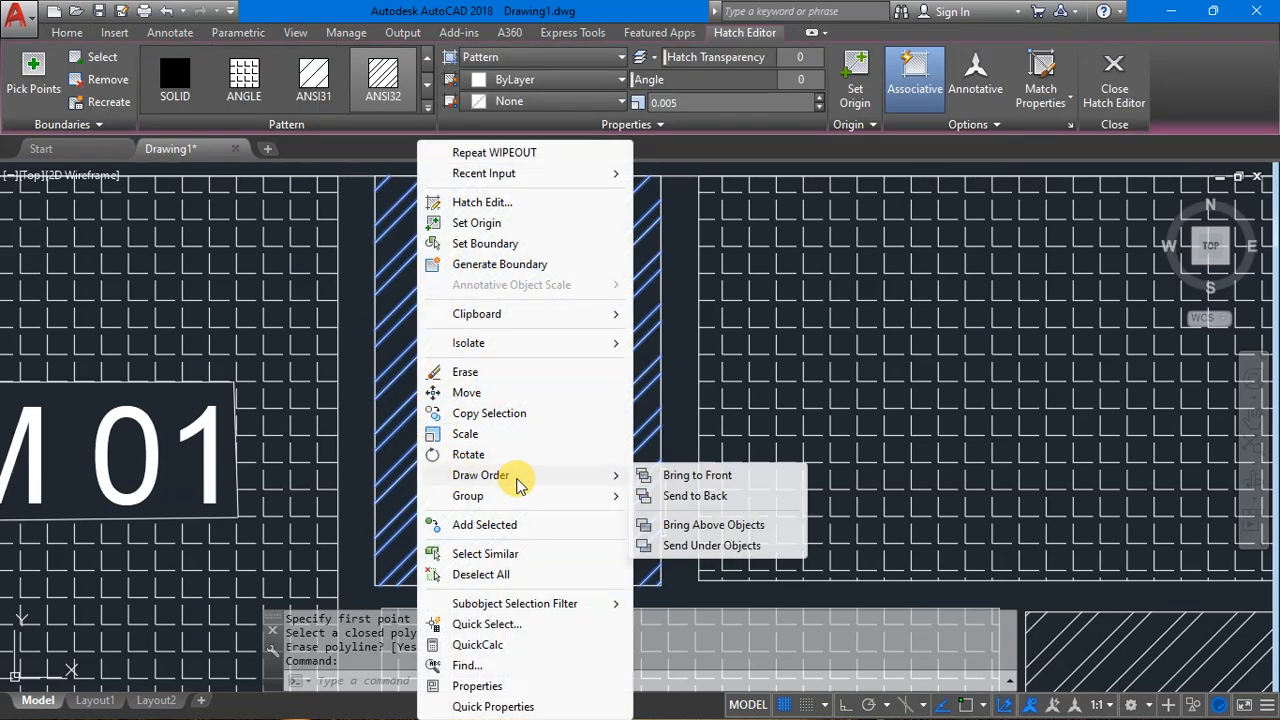
{"action": "left_click", "coordinate": [683, 480]}
{"action": "scroll", "coordinate": [511, 331], "scroll_direction": "down", "scroll_amount": 6}
{"action": "scroll", "coordinate": [699, 357], "scroll_direction": "down", "scroll_amount": 2}
{"action": "key", "text": "Escape"}
Check the narrow room for objects hidden behind the wipeout by window-selecting its two crossing rectangles, and clear the selection.
{"action": "scroll", "coordinate": [558, 417], "scroll_direction": "up", "scroll_amount": 4}
{"action": "middle_click_drag", "start_coordinate": [732, 342], "coordinate": [696, 468]}
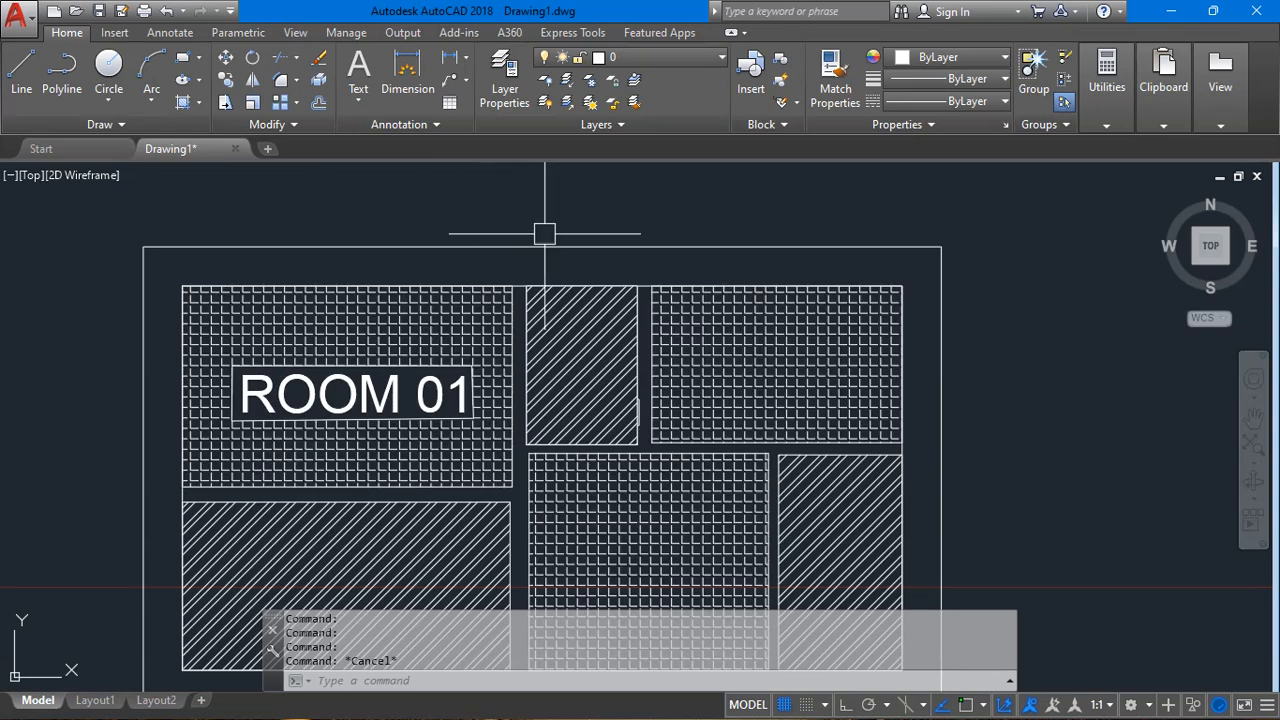
{"action": "scroll", "coordinate": [616, 338], "scroll_direction": "up", "scroll_amount": 4}
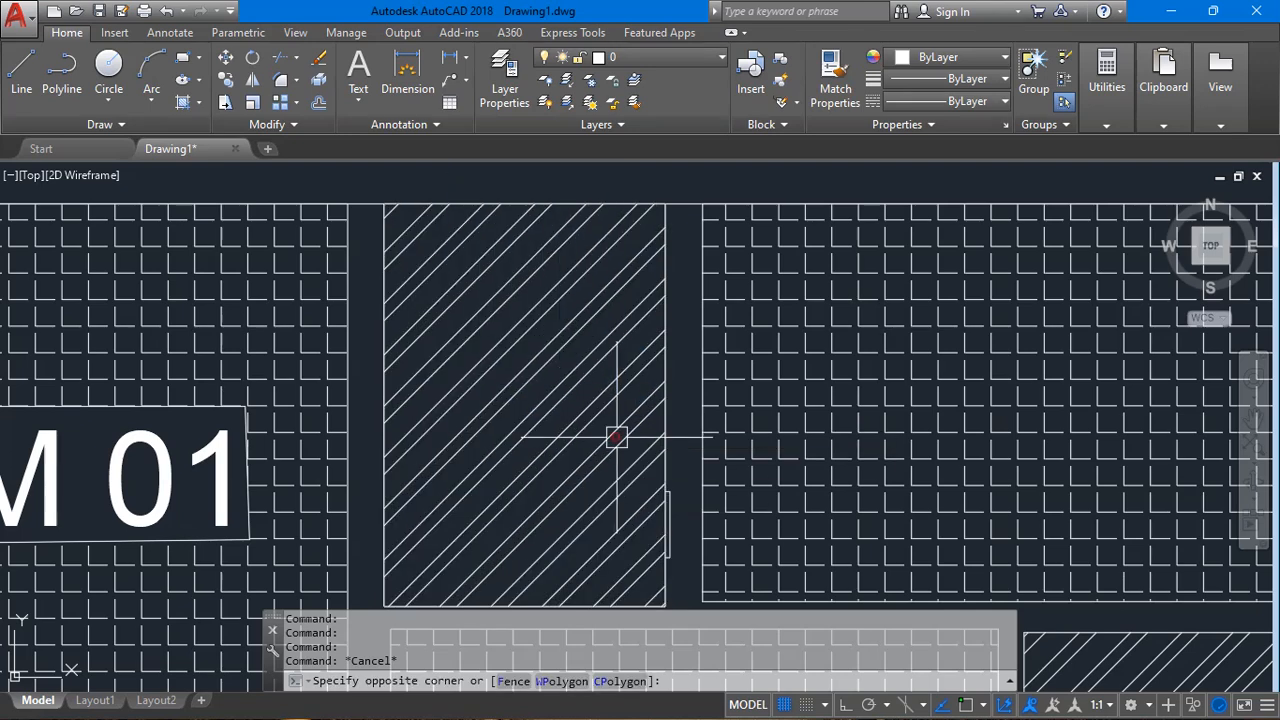
{"action": "left_click", "coordinate": [548, 308]}
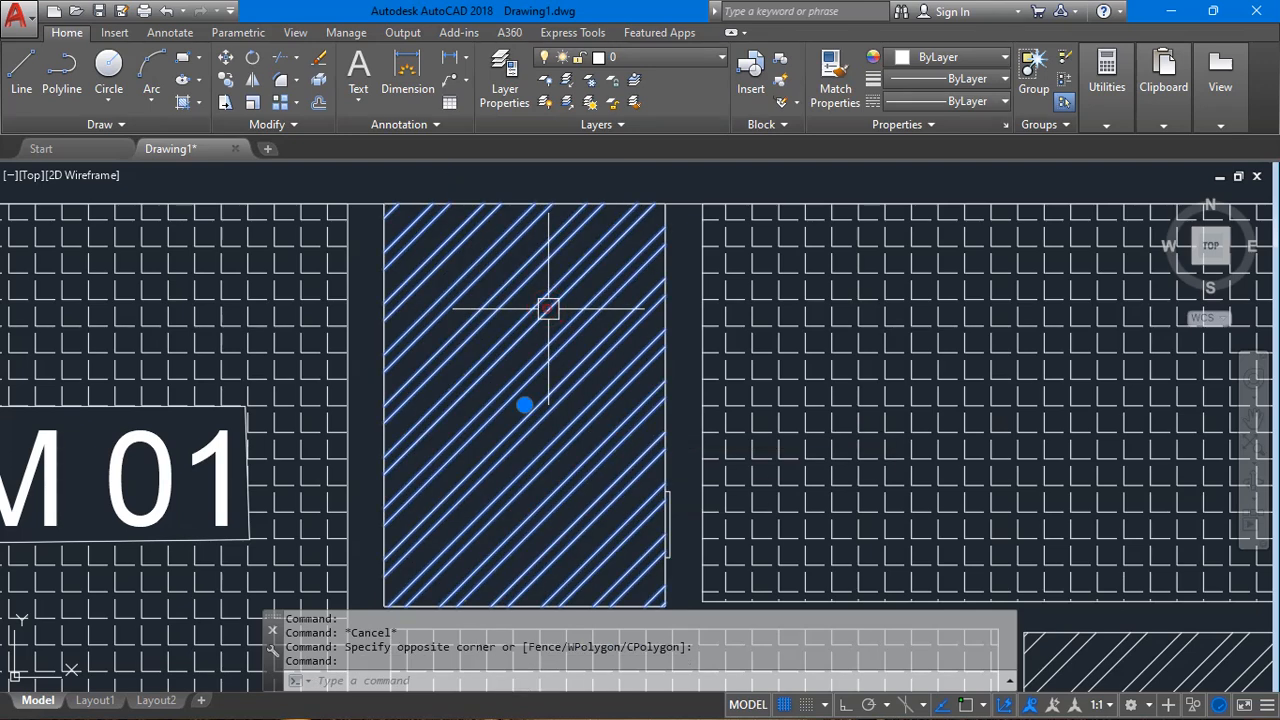
{"action": "left_click", "coordinate": [631, 467]}
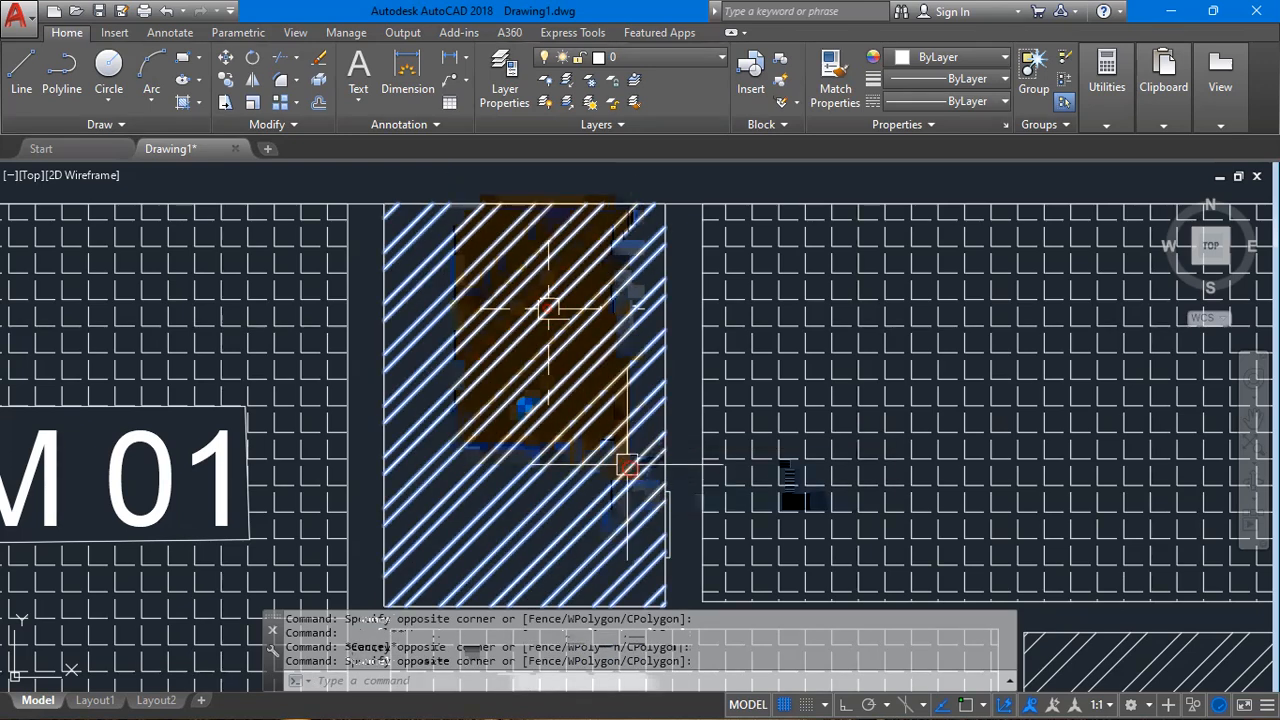
{"action": "left_click", "coordinate": [412, 170]}
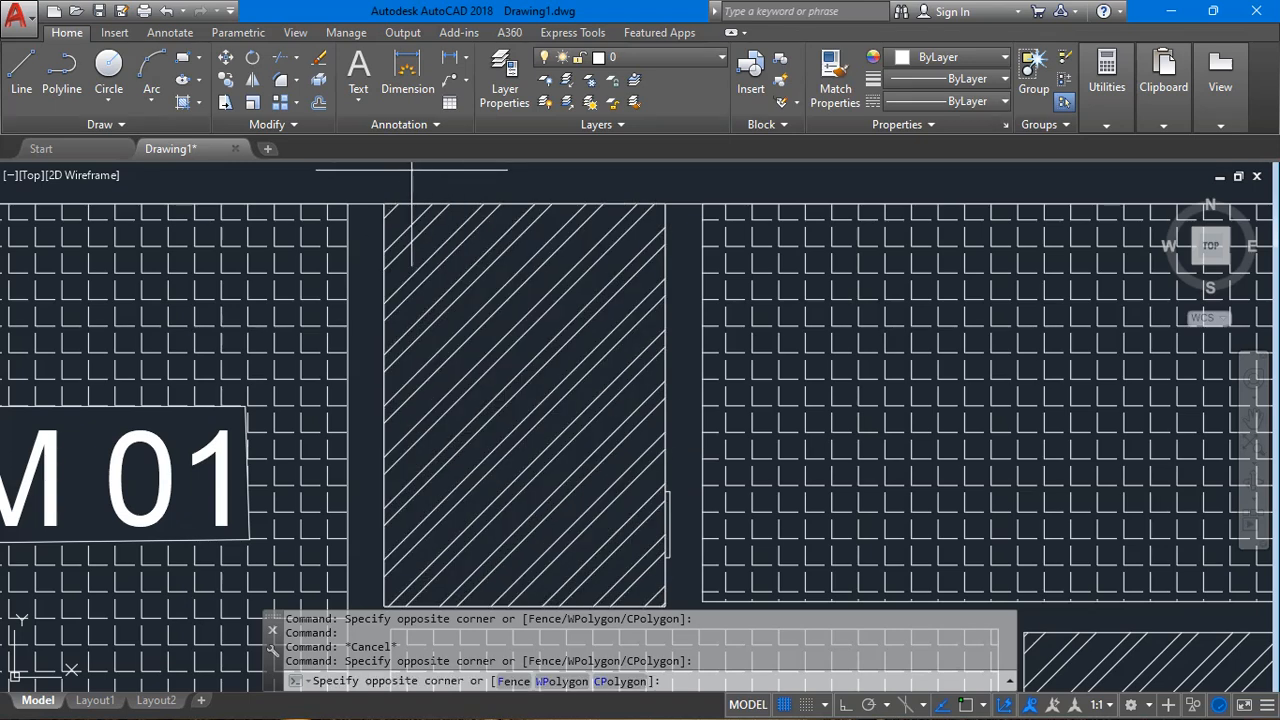
{"action": "left_click", "coordinate": [664, 461]}
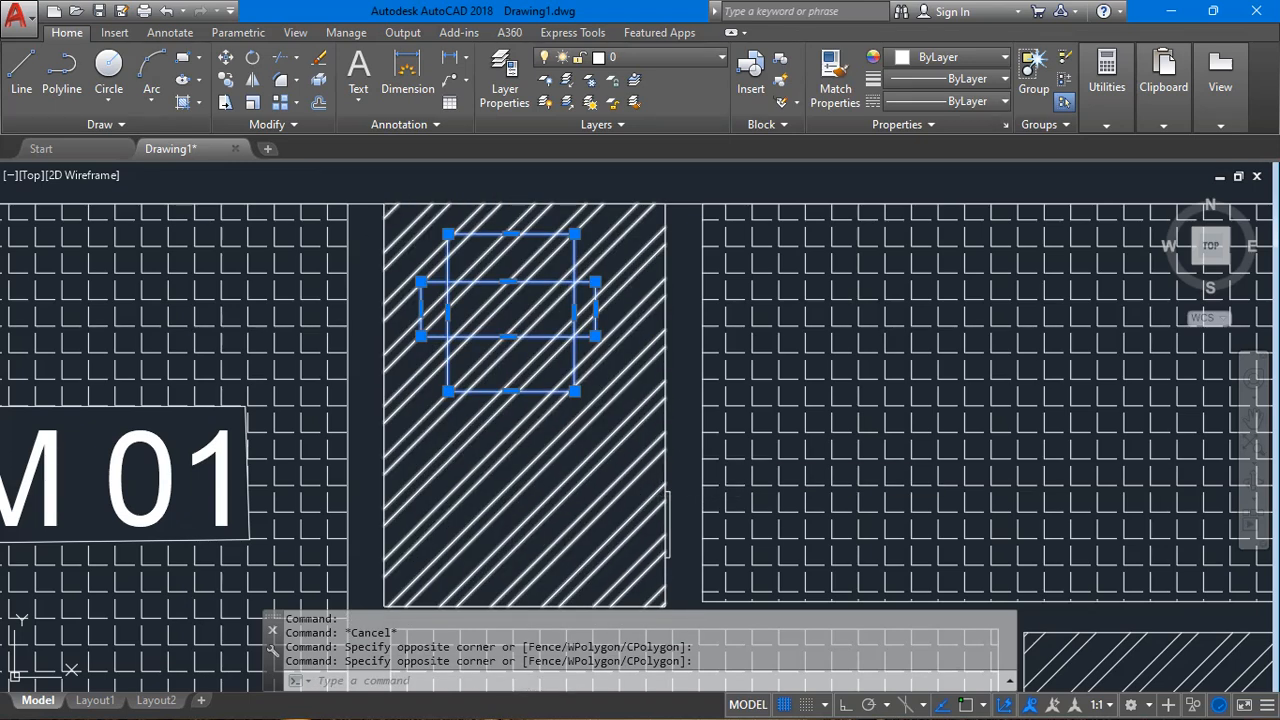
{"action": "key", "text": "Escape"}
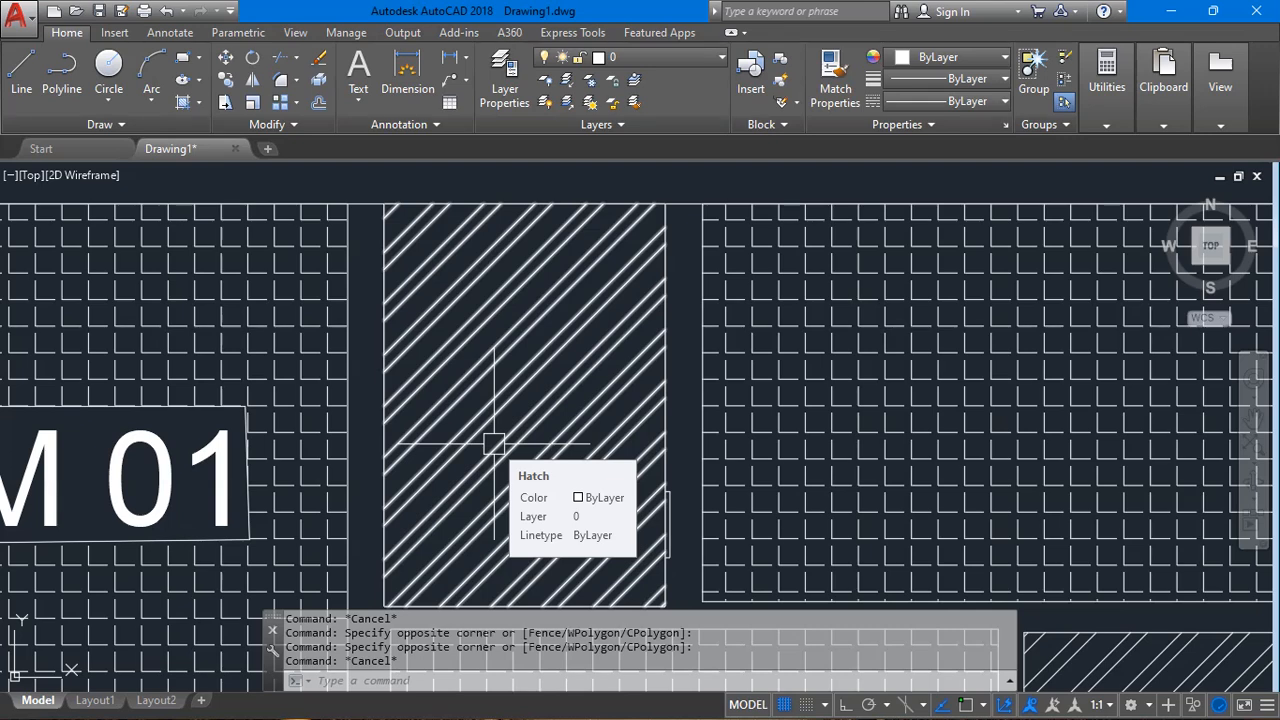
{"action": "scroll", "coordinate": [522, 421], "scroll_direction": "down", "scroll_amount": 6}
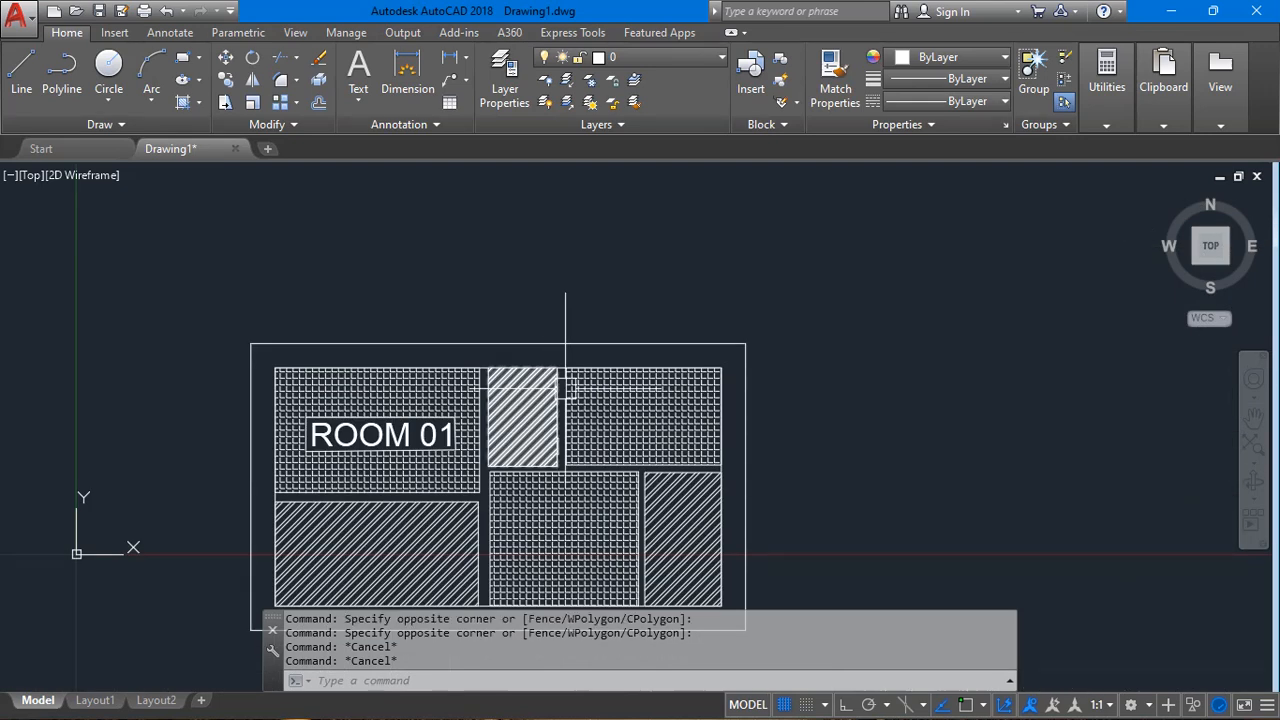
{"action": "scroll", "coordinate": [518, 404], "scroll_direction": "down", "scroll_amount": 3}
Switch to Notepad and review the second and third topics of the Day 5 outline in DAY 05.txt.
{"action": "key", "text": "alt+Tab"}
{"action": "left_click", "coordinate": [320, 316]}
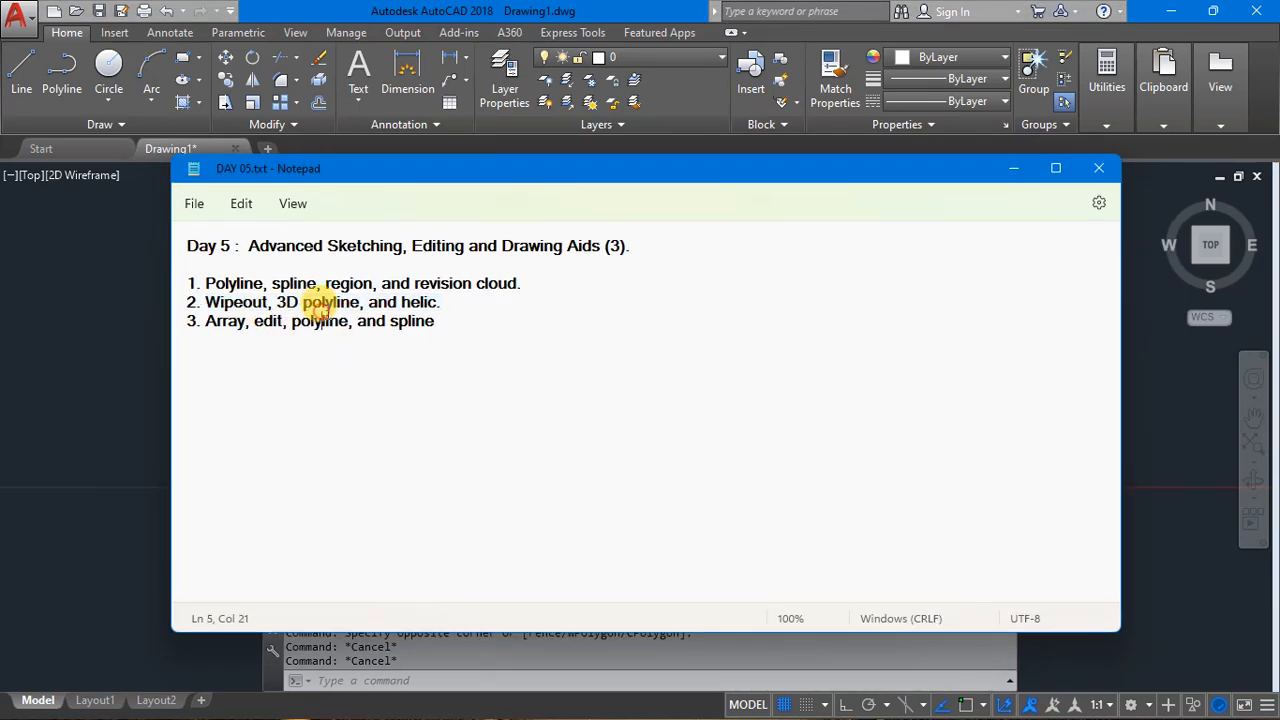
{"action": "left_click_drag", "start_coordinate": [281, 300], "coordinate": [452, 303]}
{"action": "left_click", "coordinate": [537, 328]}
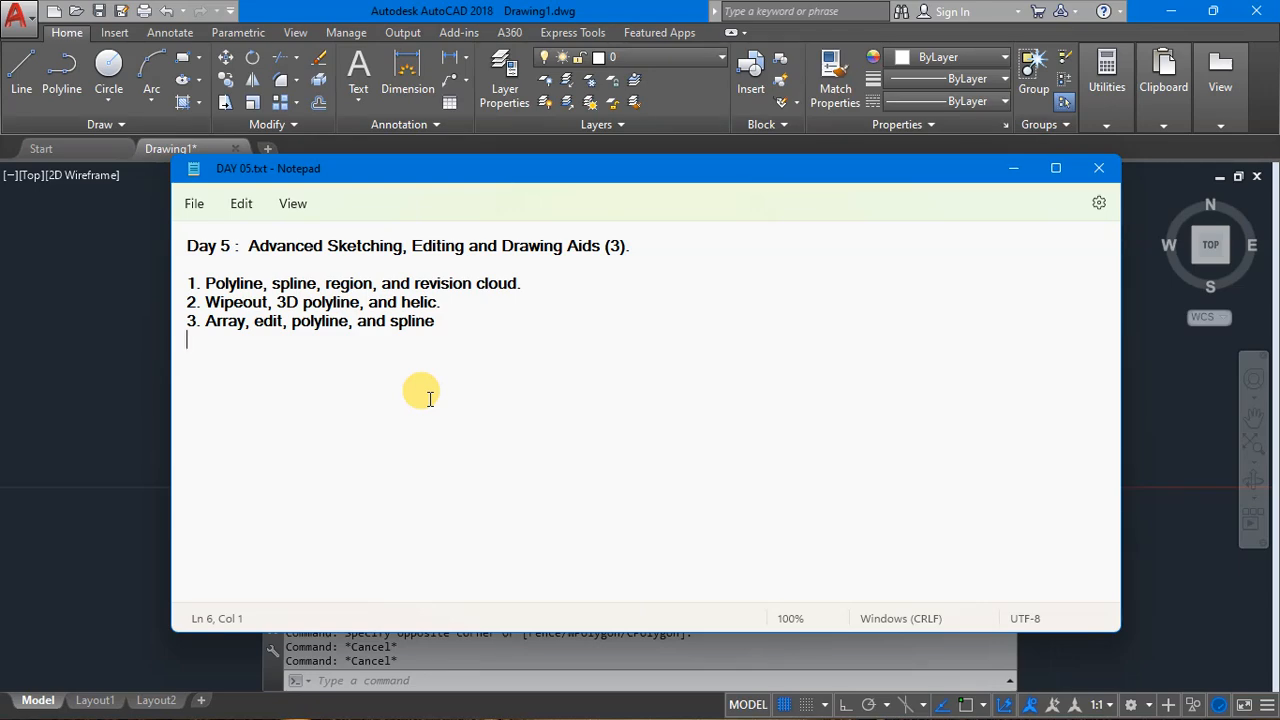
{"action": "left_click", "coordinate": [1013, 168]}
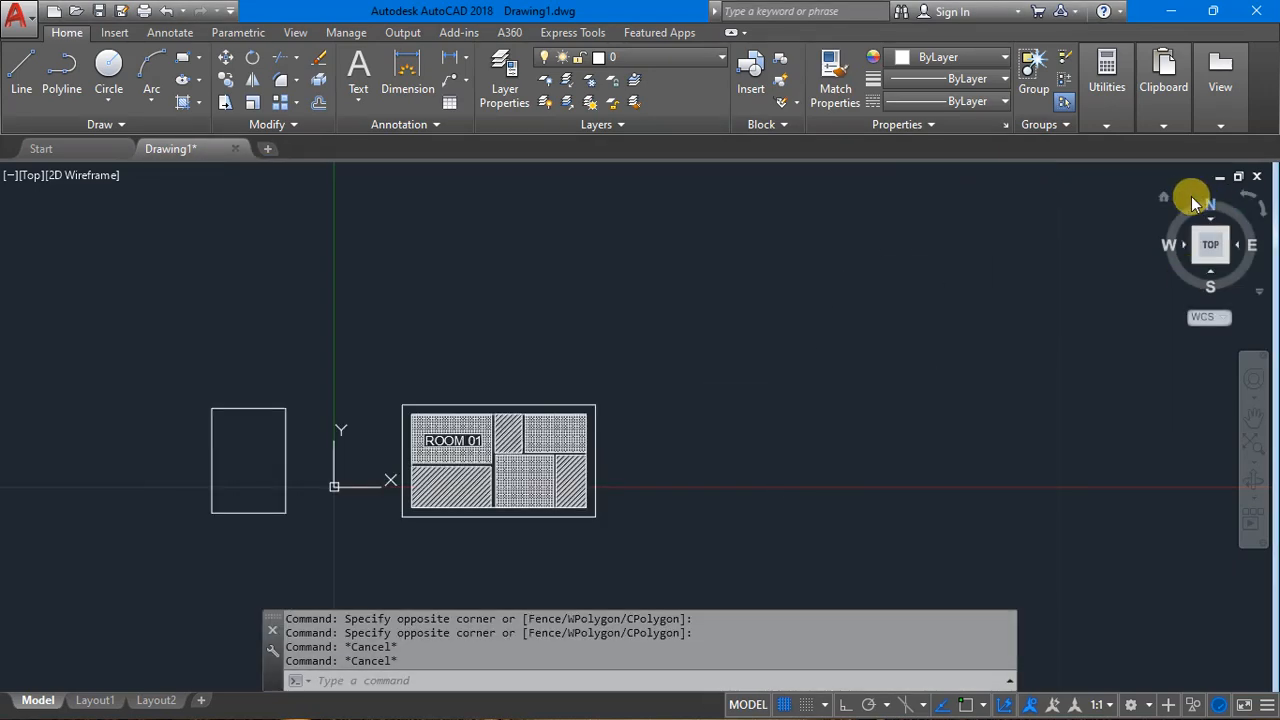
{"action": "scroll", "coordinate": [500, 475], "scroll_direction": "up", "scroll_amount": 5}
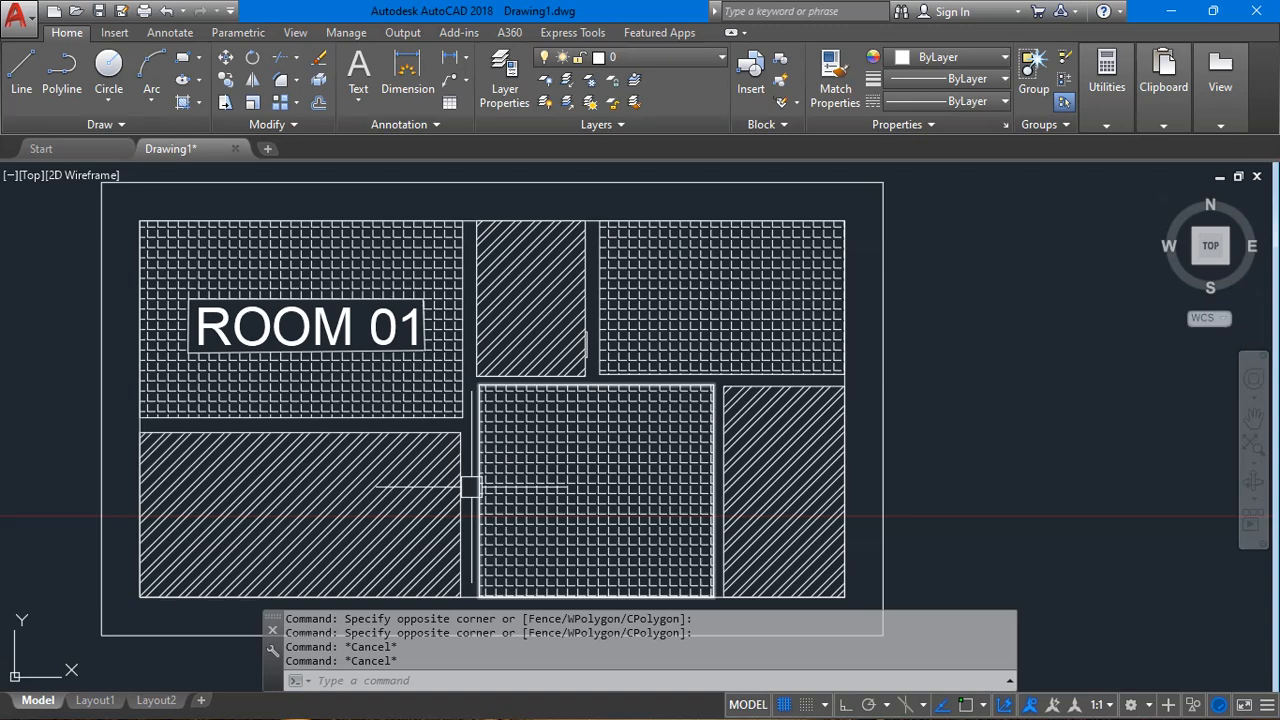
{"action": "key", "text": "alt+Tab"}
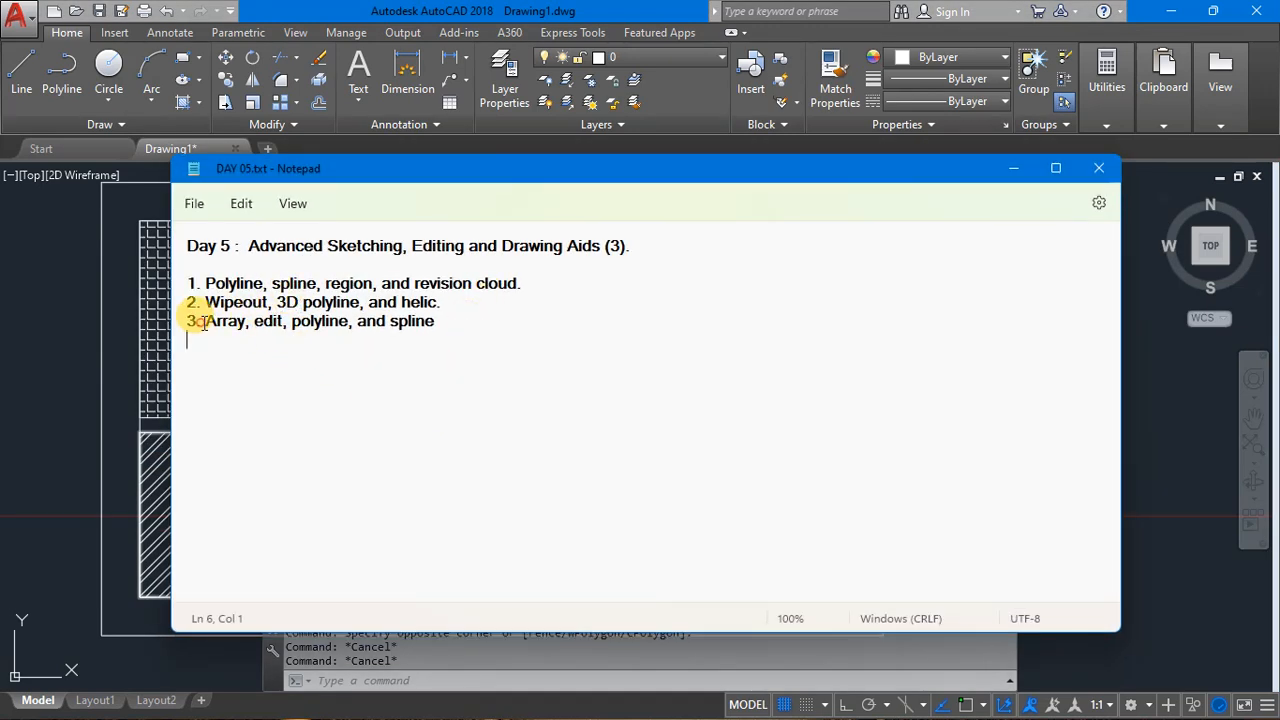
Review the third topic of the Day 5 outline, covering array and polyline editing, and switch back to AutoCAD.
{"action": "left_click_drag", "start_coordinate": [190, 338], "coordinate": [243, 327]}
{"action": "left_click", "coordinate": [243, 324]}
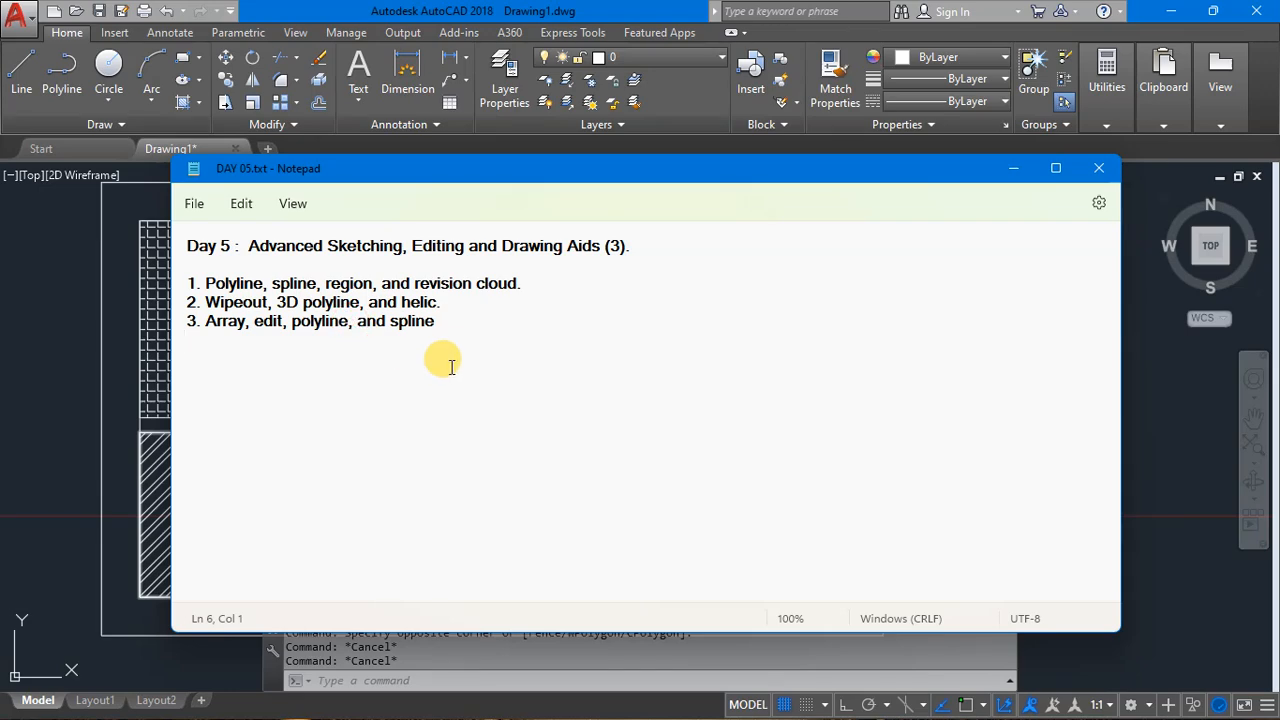
{"action": "key", "text": "alt+Tab"}
{"action": "scroll", "coordinate": [423, 206], "scroll_direction": "down", "scroll_amount": 5}
{"action": "scroll", "coordinate": [414, 243], "scroll_direction": "up", "scroll_amount": 4}
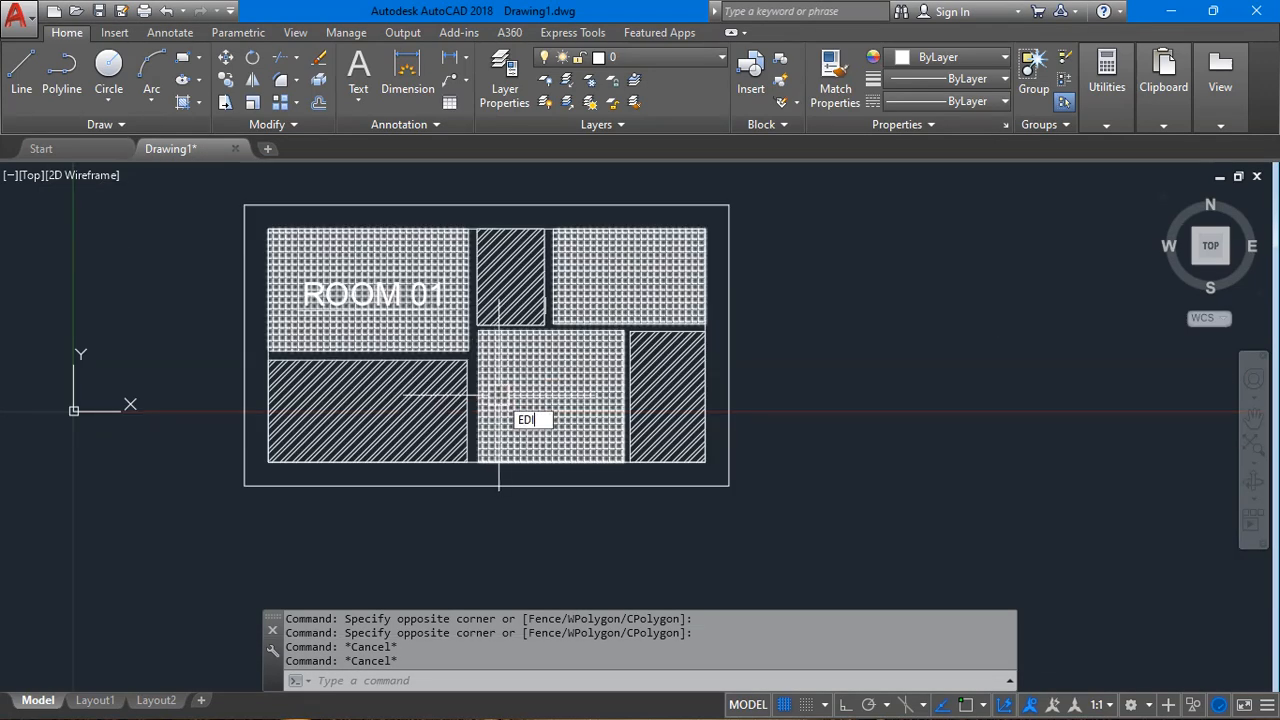
{"action": "type", "text": "EDI"}
{"action": "key", "text": "Return"}
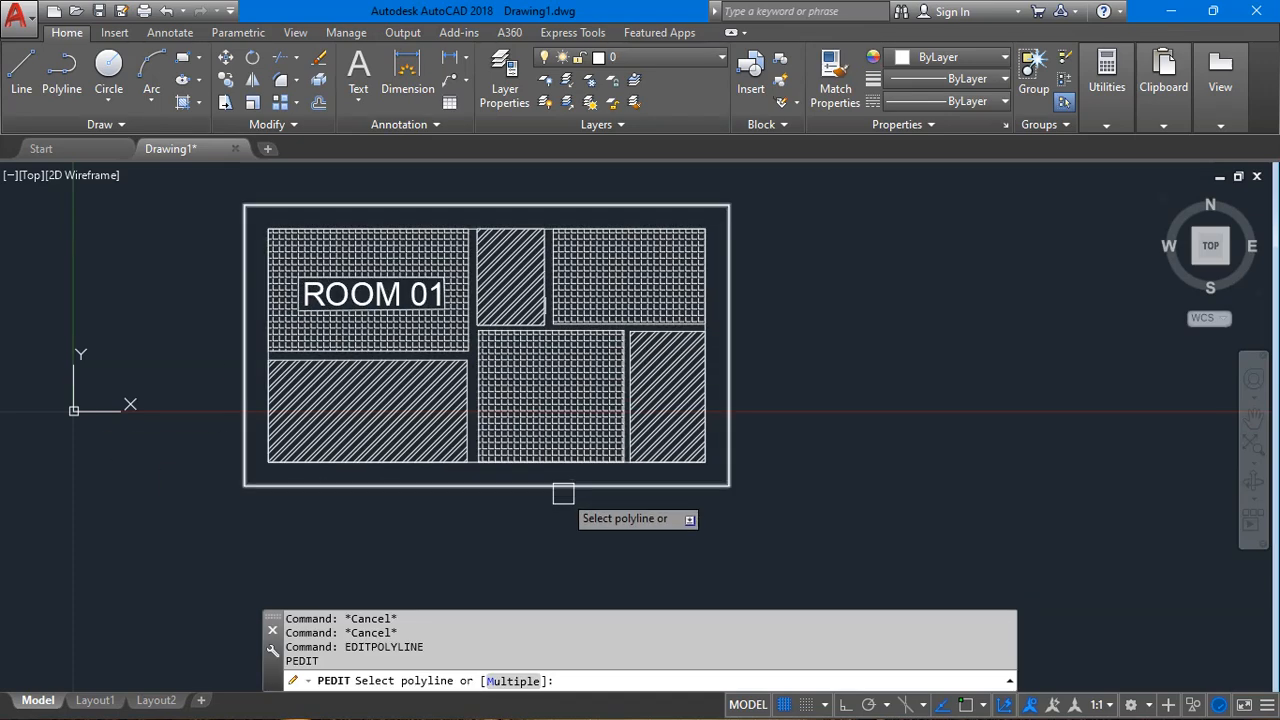
{"action": "left_click", "coordinate": [665, 491]}
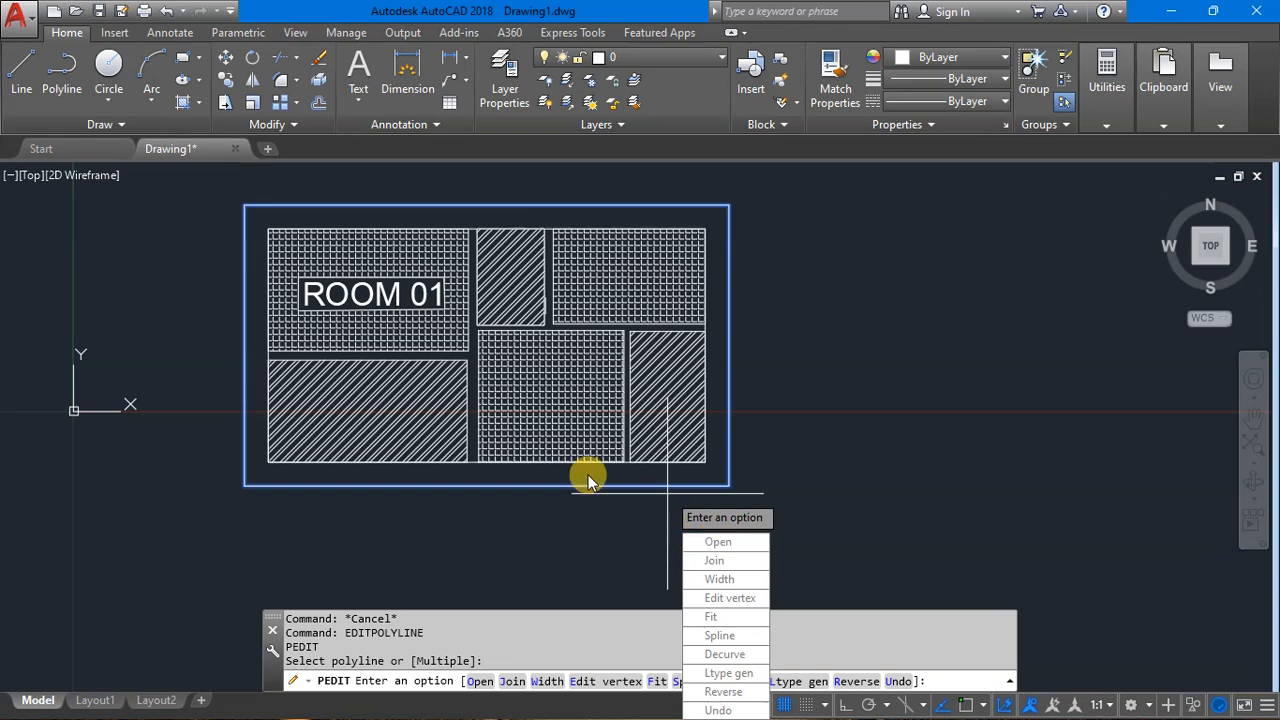
{"action": "key", "text": "Escape"}
{"action": "key", "text": "Escape"}
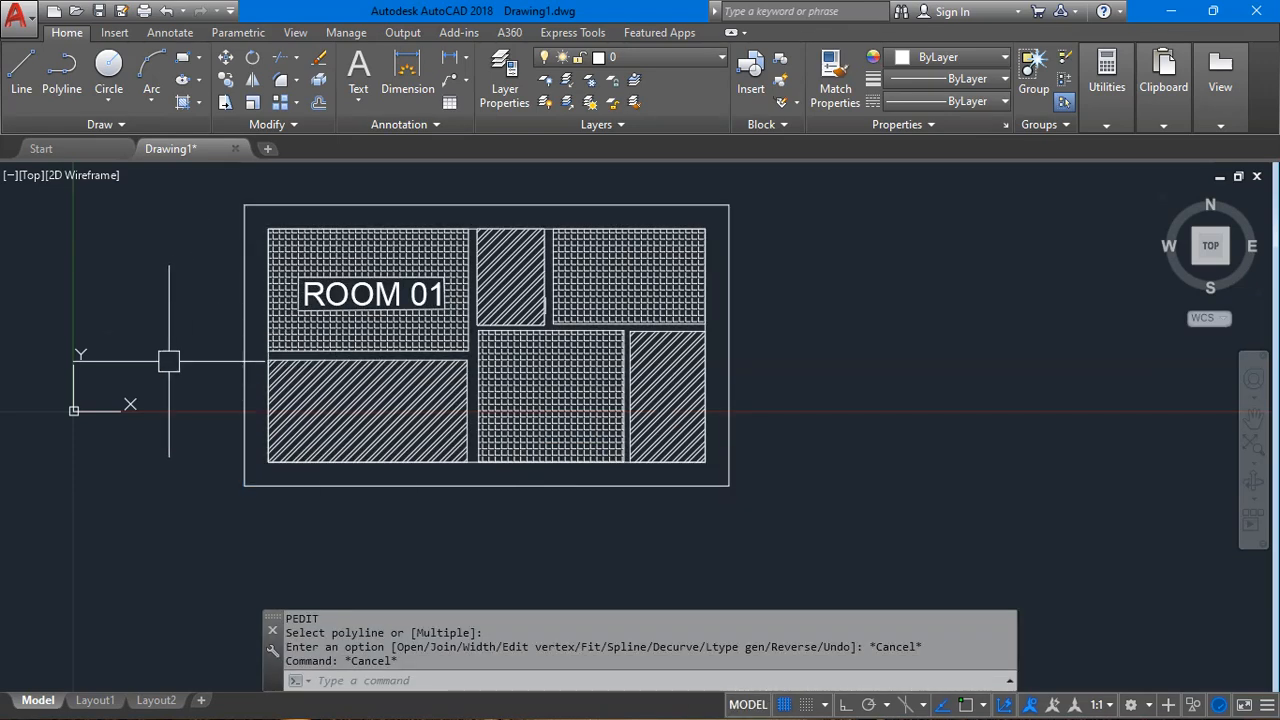
Erase the whole hatched floor plan and the leftover rectangle beside the origin.
{"action": "scroll", "coordinate": [180, 293], "scroll_direction": "up", "scroll_amount": 2}
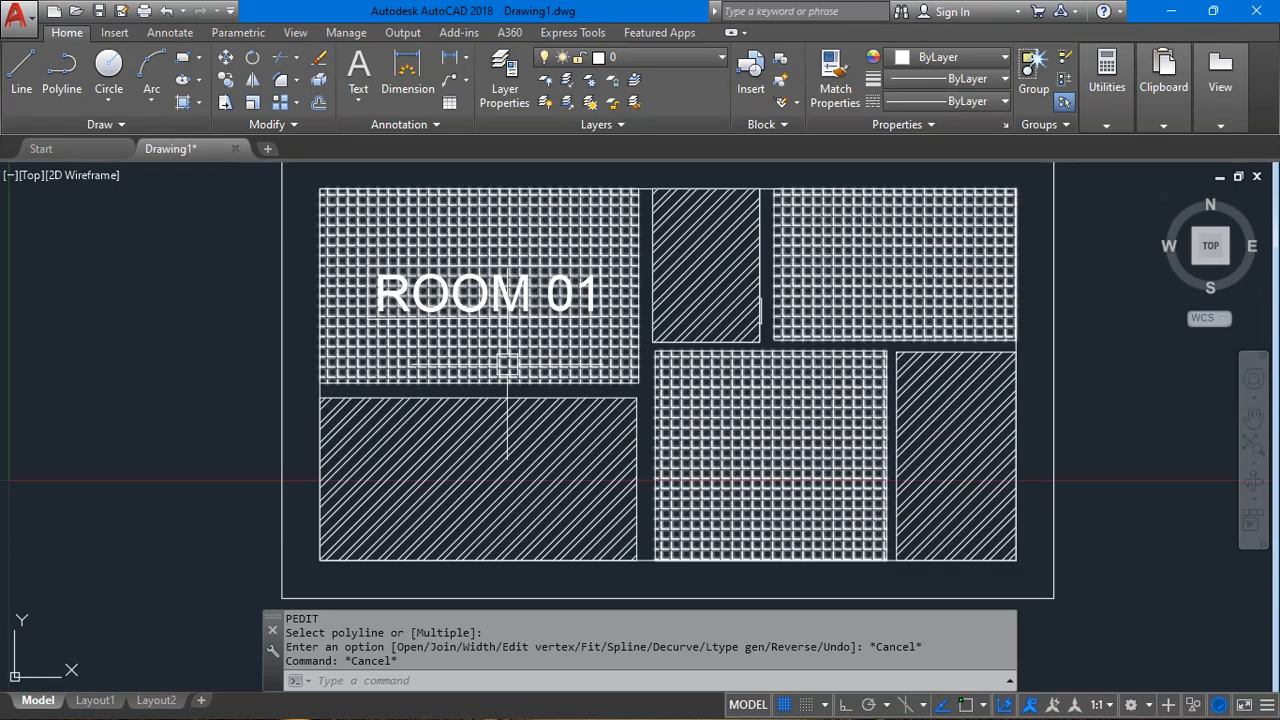
{"action": "scroll", "coordinate": [137, 289], "scroll_direction": "down", "scroll_amount": 2}
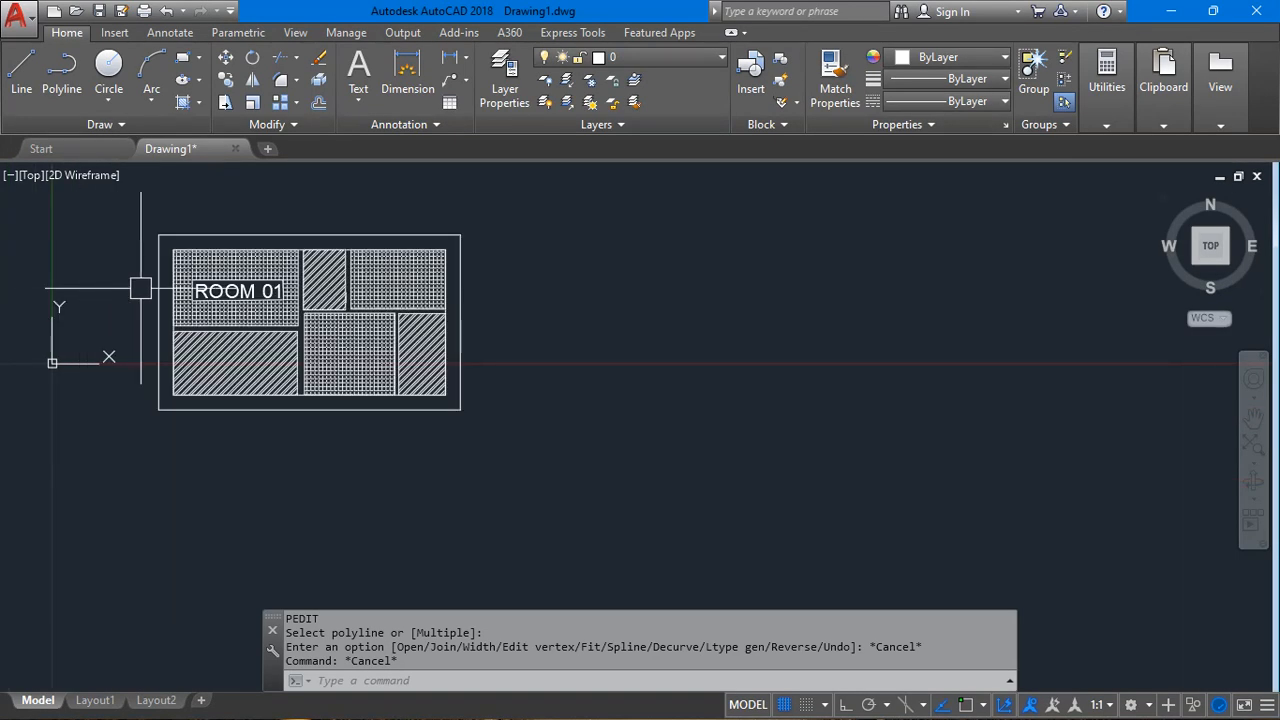
{"action": "scroll", "coordinate": [100, 184], "scroll_direction": "up", "scroll_amount": 1}
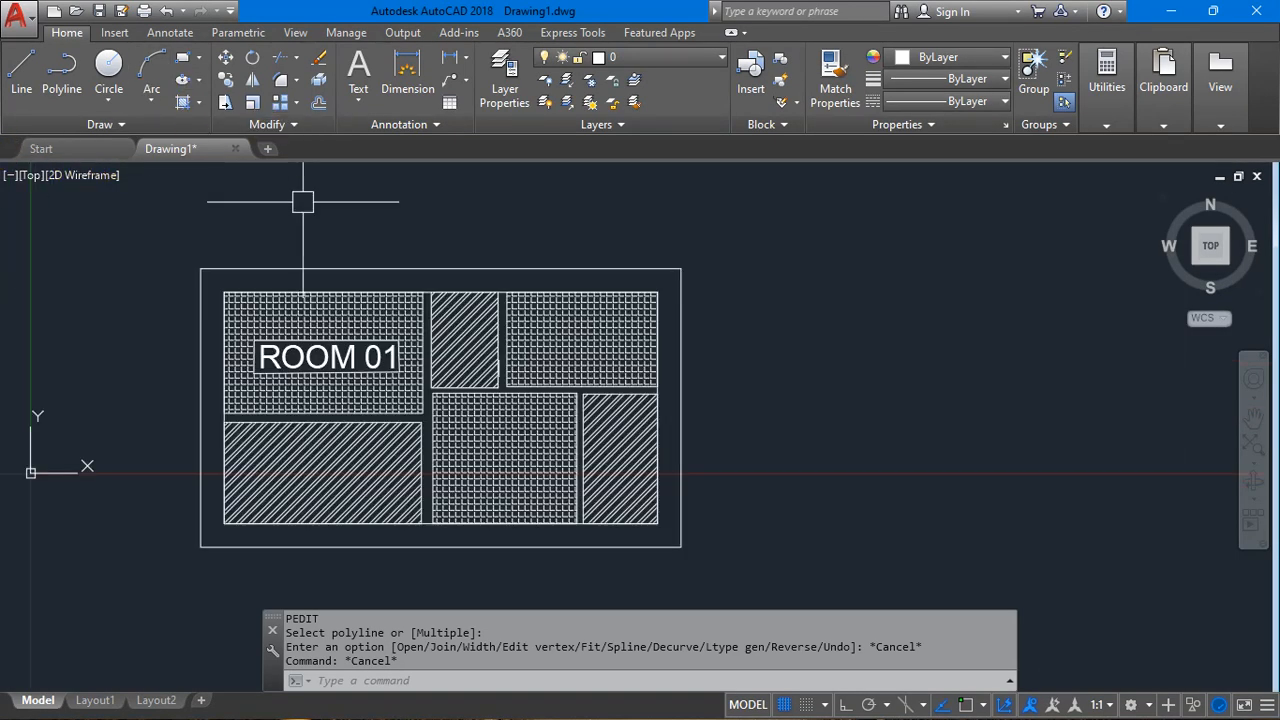
{"action": "scroll", "coordinate": [694, 317], "scroll_direction": "down", "scroll_amount": 2}
{"action": "scroll", "coordinate": [694, 317], "scroll_direction": "down", "scroll_amount": 2}
{"action": "middle_click_drag", "start_coordinate": [681, 318], "coordinate": [505, 321]}
{"action": "scroll", "coordinate": [490, 328], "scroll_direction": "up", "scroll_amount": 2}
{"action": "mouse_move", "coordinate": [652, 354]}
{"action": "middle_mouse_down"}
{"action": "mouse_move", "coordinate": [270, 372]}
{"action": "mouse_move", "coordinate": [703, 368]}
{"action": "middle_mouse_up"}
{"action": "scroll", "coordinate": [402, 350], "scroll_direction": "down", "scroll_amount": 2}
{"action": "left_click", "coordinate": [42, 291]}
{"action": "left_click", "coordinate": [361, 465]}
{"action": "key", "text": "Delete"}
{"action": "left_click", "coordinate": [299, 302]}
{"action": "left_click", "coordinate": [402, 420]}
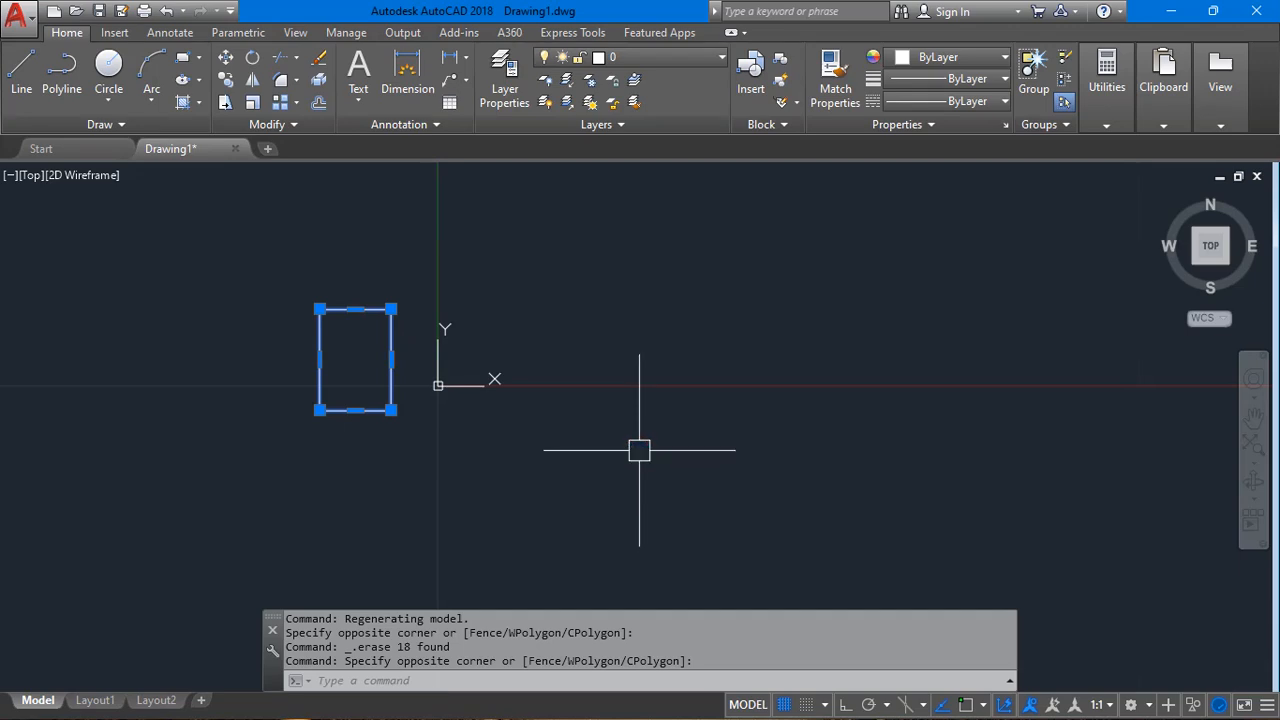
{"action": "key", "text": "Delete"}
Draw a vertical polyline 100 units long downward with Ortho on, and fit it in the view.
{"action": "middle_click_drag", "start_coordinate": [472, 185], "coordinate": [440, 214]}
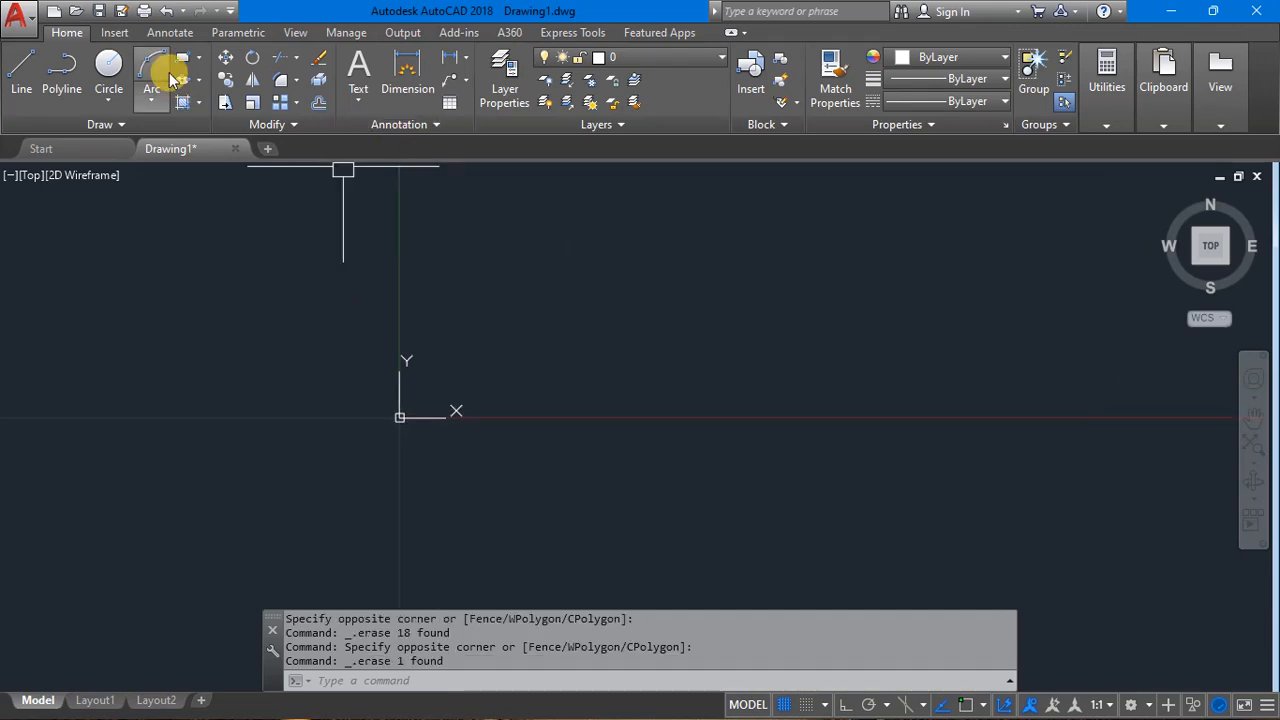
{"action": "left_click", "coordinate": [61, 72]}
{"action": "middle_click_drag", "start_coordinate": [611, 260], "coordinate": [560, 274]}
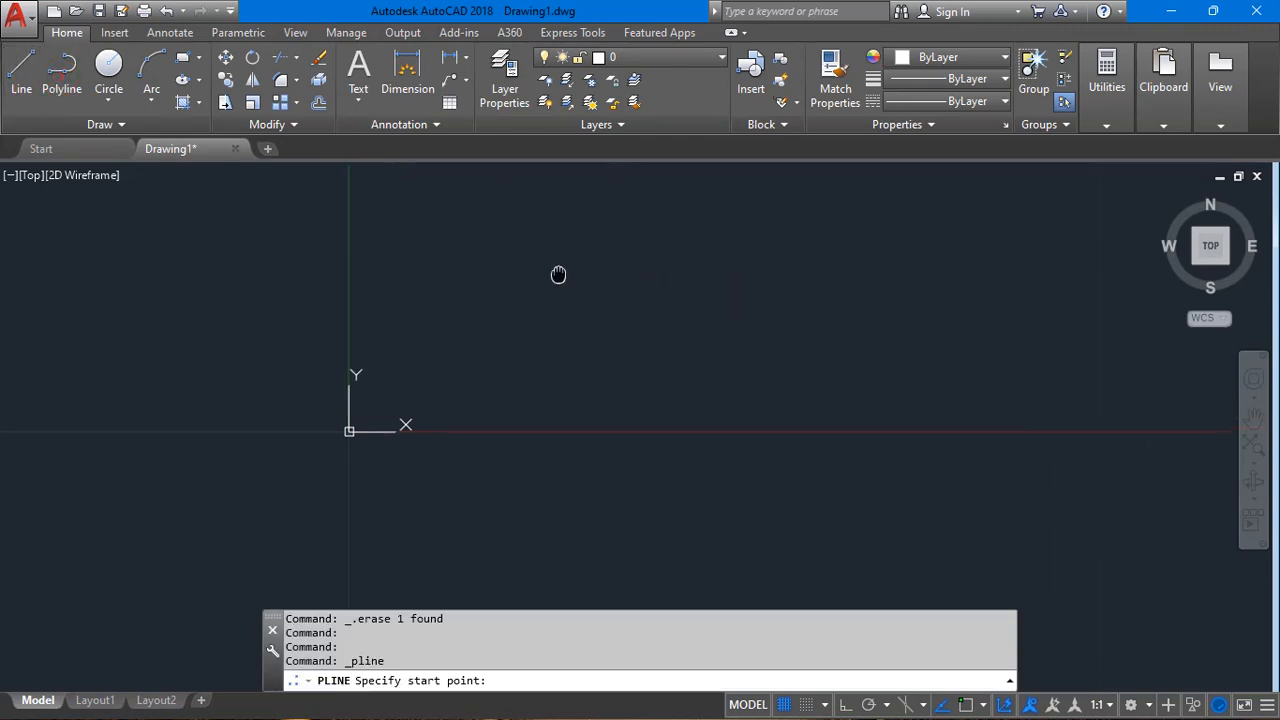
{"action": "left_click", "coordinate": [541, 200]}
{"action": "key", "text": "F8"}
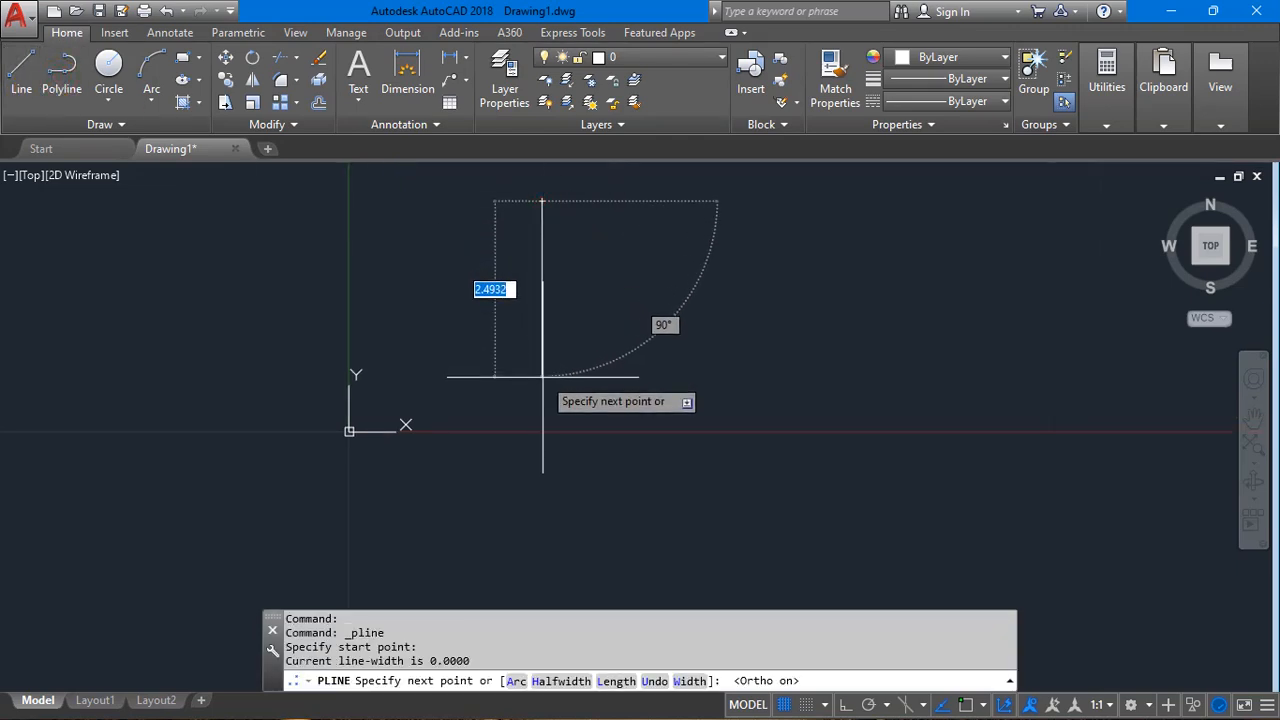
{"action": "type", "text": "1"}
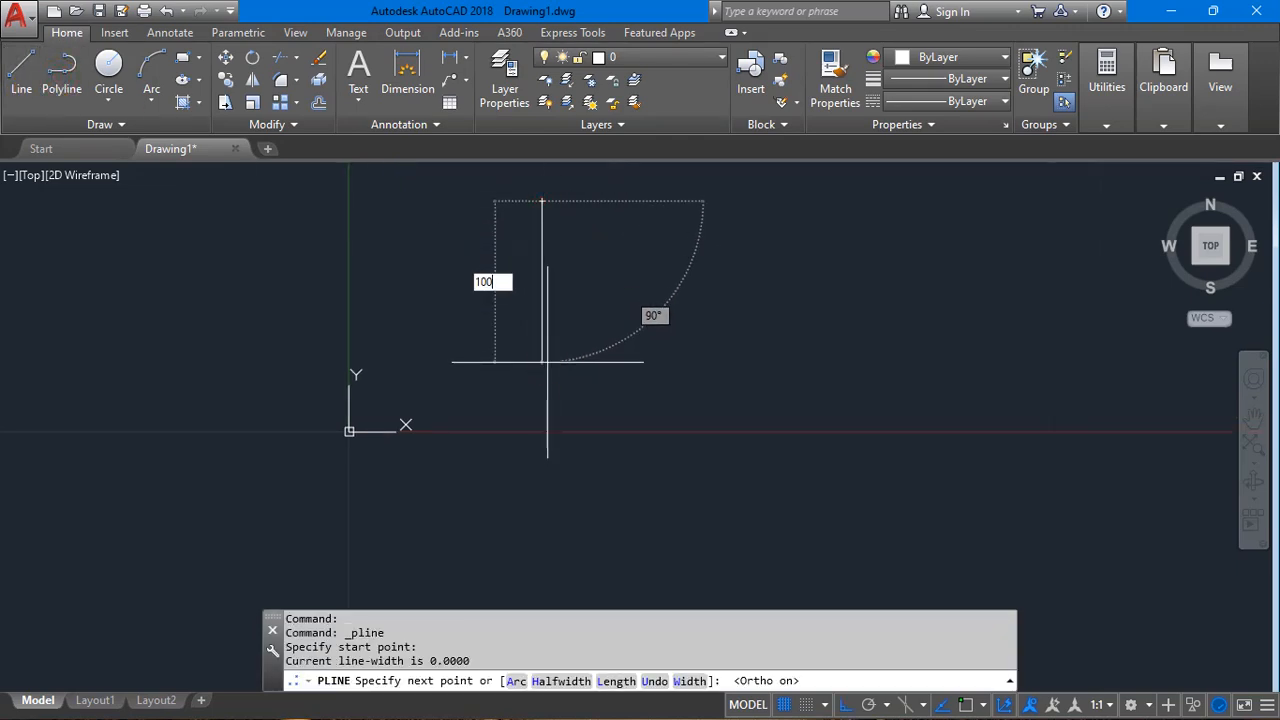
{"action": "type", "text": "00"}
{"action": "key", "text": "Return"}
{"action": "scroll", "coordinate": [545, 300], "scroll_direction": "up", "scroll_amount": 5}
{"action": "key", "text": "Escape"}
{"action": "middle_click", "coordinate": [564, 324]}
{"action": "middle_click", "coordinate": [564, 324]}
Offset the vertical polyline 10 units to its right.
{"action": "left_click", "coordinate": [650, 371]}
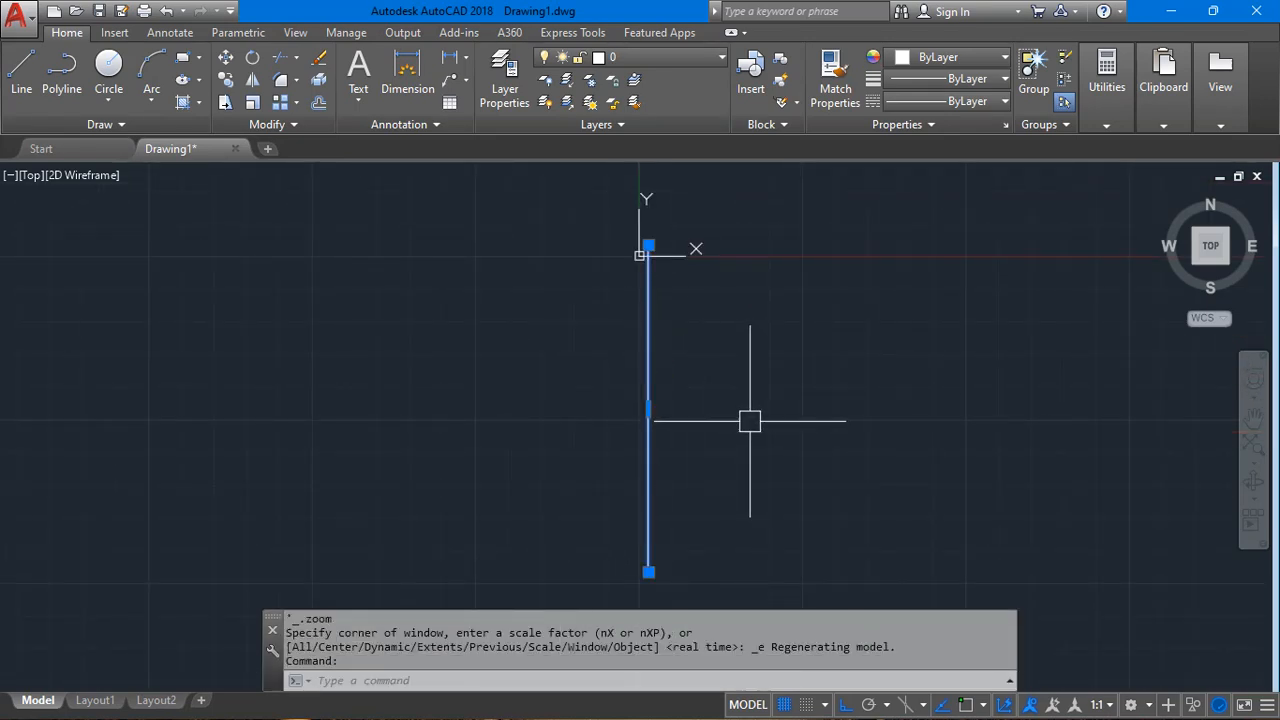
{"action": "type", "text": "o"}
{"action": "key", "text": "Return"}
{"action": "type", "text": "20"}
{"action": "key", "text": "Return"}
{"action": "left_click", "coordinate": [649, 421]}
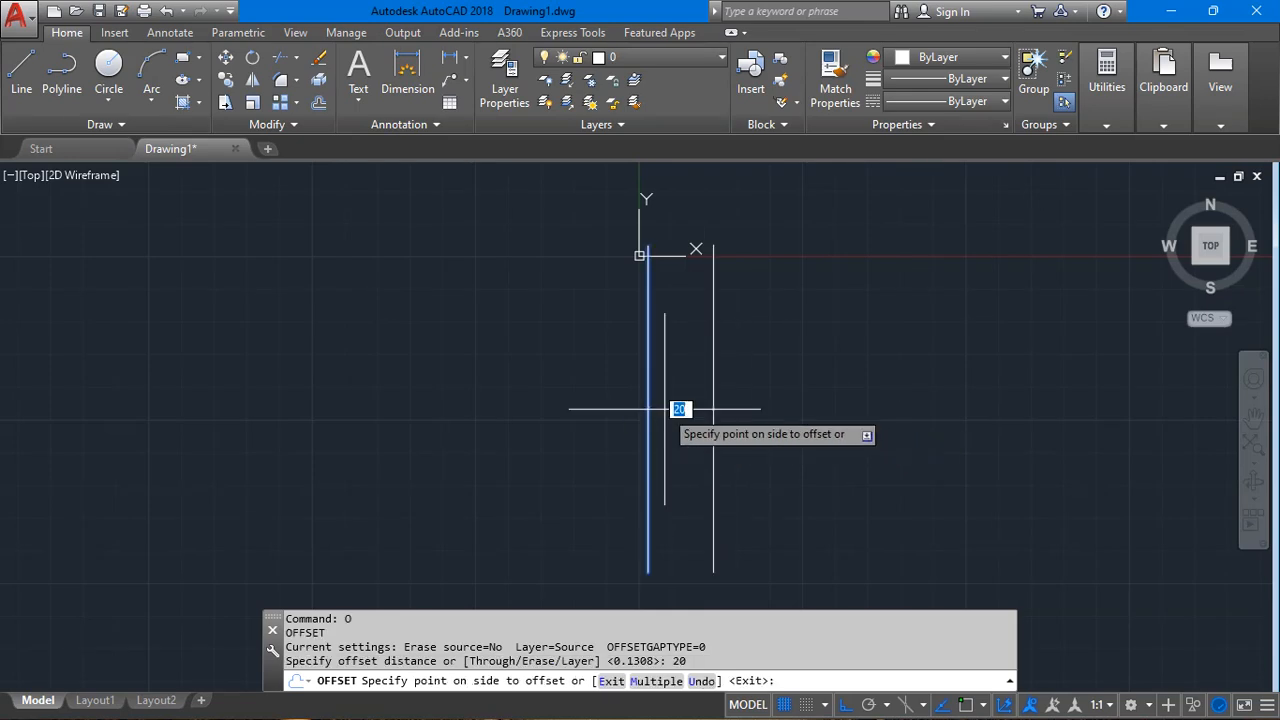
{"action": "type", "text": "10"}
{"action": "key", "text": "Return"}
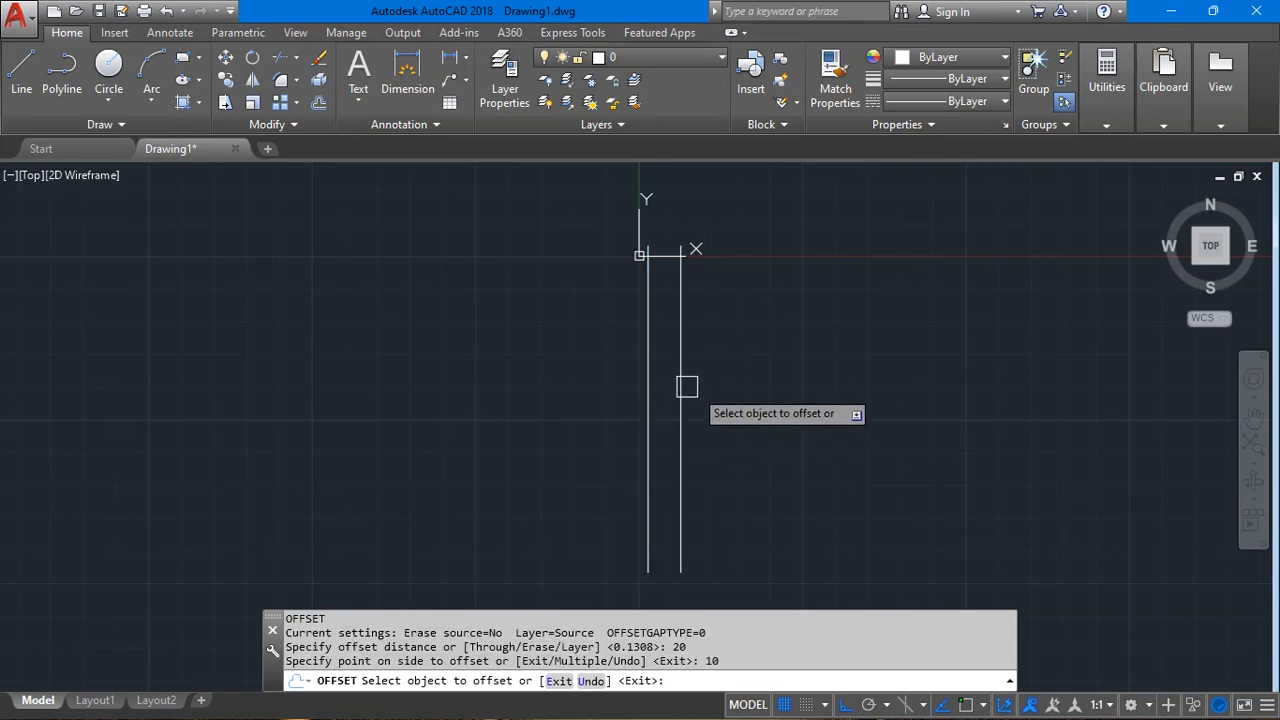
{"action": "key", "text": "Escape"}
Draw a line connecting the upper endpoints of the two vertical polylines.
{"action": "type", "text": "l"}
{"action": "key", "text": "Return"}
{"action": "scroll", "coordinate": [710, 191], "scroll_direction": "up", "scroll_amount": 5}
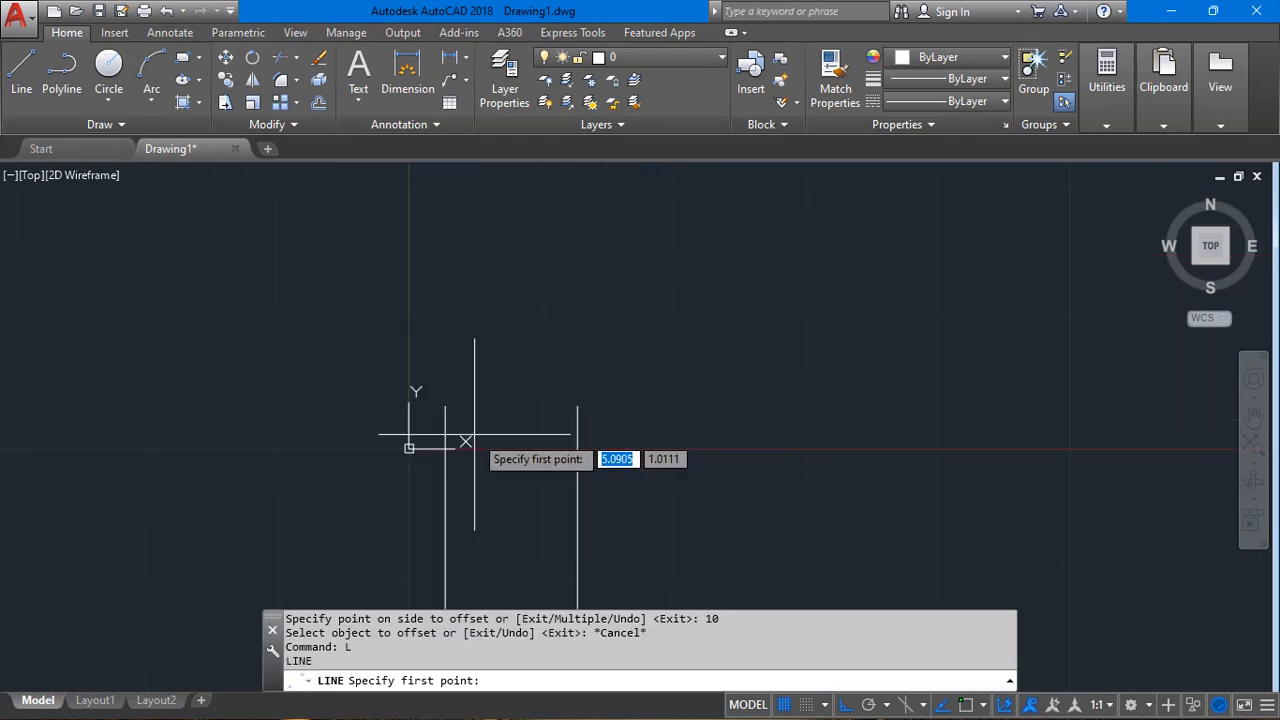
{"action": "key", "text": "F3"}
{"action": "left_click", "coordinate": [444, 406]}
{"action": "left_click", "coordinate": [577, 405]}
{"action": "key", "text": "F3"}
{"action": "key", "text": "Return"}
Close the narrow rectangle with a line between the lower endpoints of the two vertical polylines.
{"action": "scroll", "coordinate": [586, 289], "scroll_direction": "down", "scroll_amount": 7}
{"action": "key", "text": "Return"}
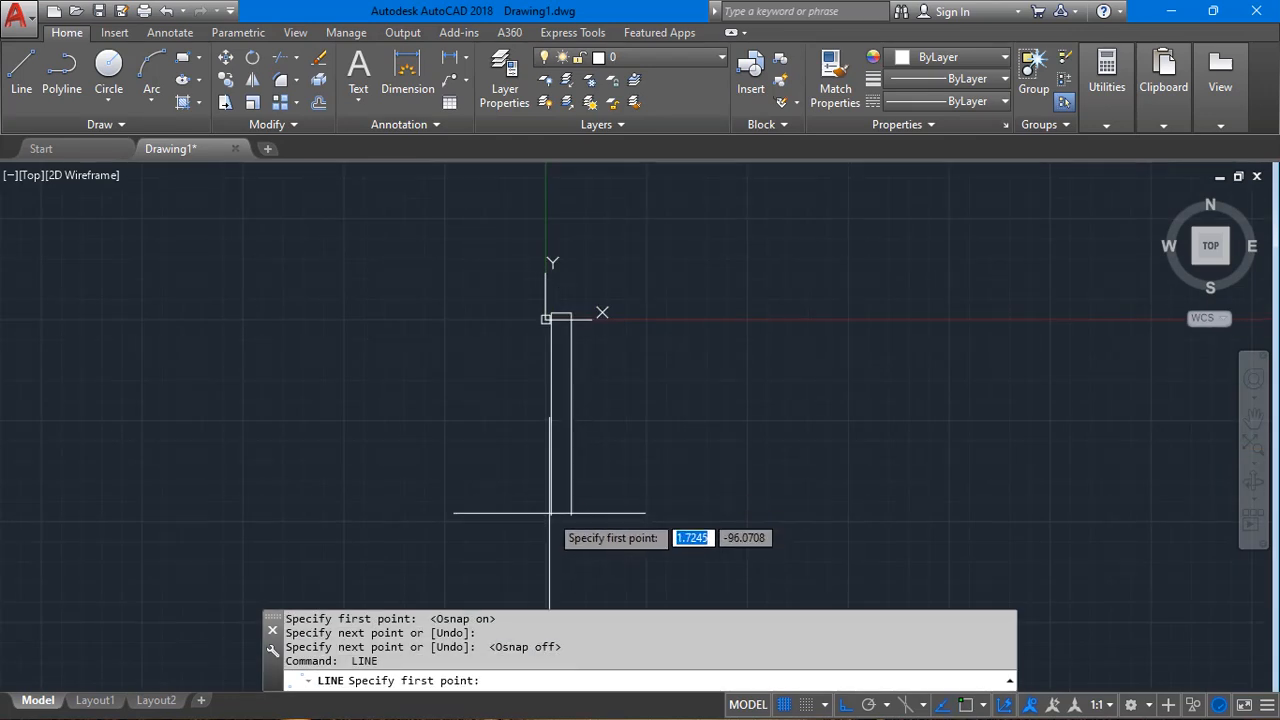
{"action": "key", "text": "F3"}
{"action": "left_click", "coordinate": [551, 514]}
{"action": "left_click", "coordinate": [571, 514]}
{"action": "key", "text": "Return"}
{"action": "left_click", "coordinate": [563, 376]}
{"action": "key", "text": "Escape"}
Join the four sides of the narrow rectangle into a single polyline.
{"action": "left_click", "coordinate": [494, 306]}
{"action": "left_click", "coordinate": [700, 529]}
{"action": "type", "text": "j"}
{"action": "key", "text": "Return"}
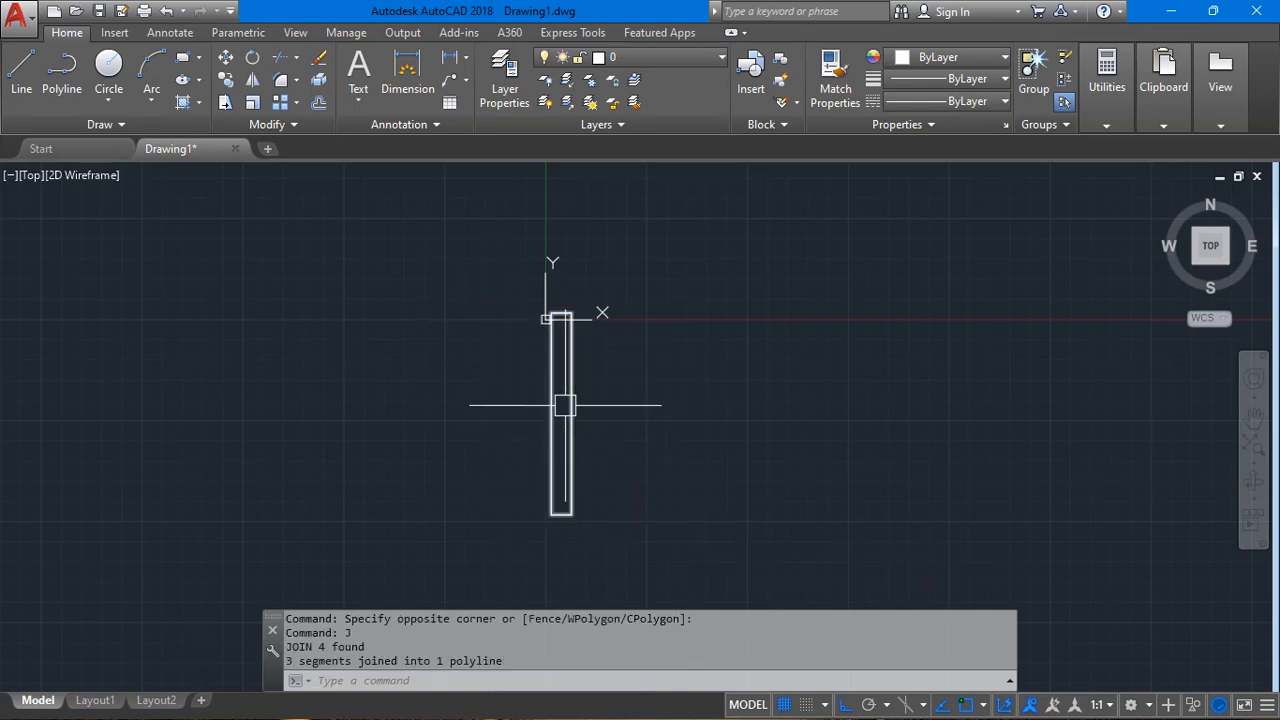
{"action": "left_click", "coordinate": [566, 385]}
{"action": "type", "text": "o"}
{"action": "key", "text": "Return"}
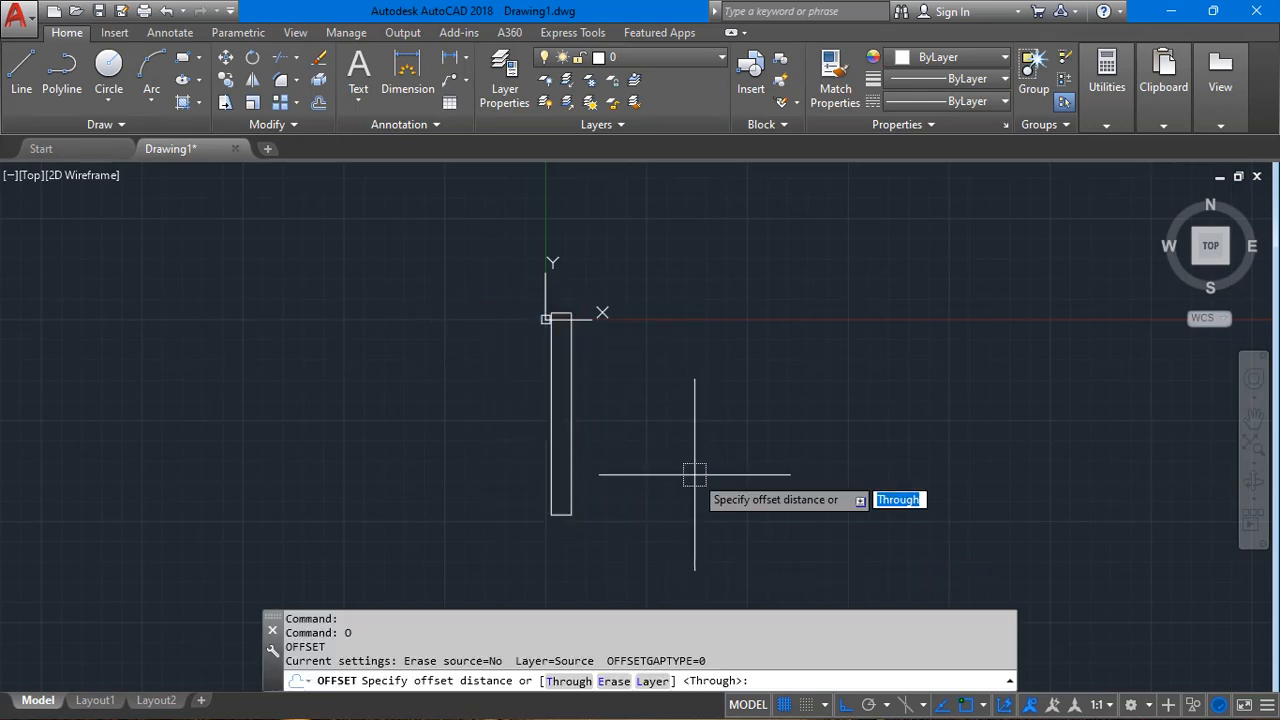
{"action": "key", "text": "Escape"}
Create a rectangular array from the narrow rectangle.
{"action": "left_click", "coordinate": [455, 261]}
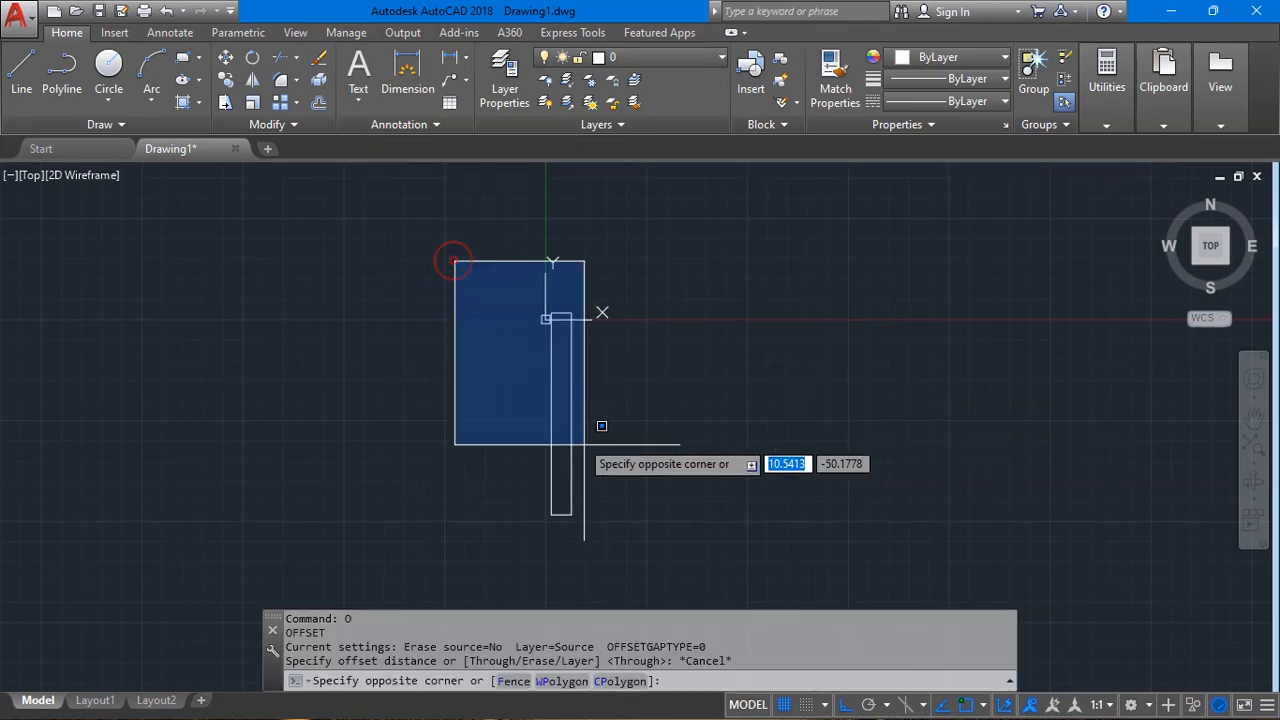
{"action": "left_click", "coordinate": [597, 538]}
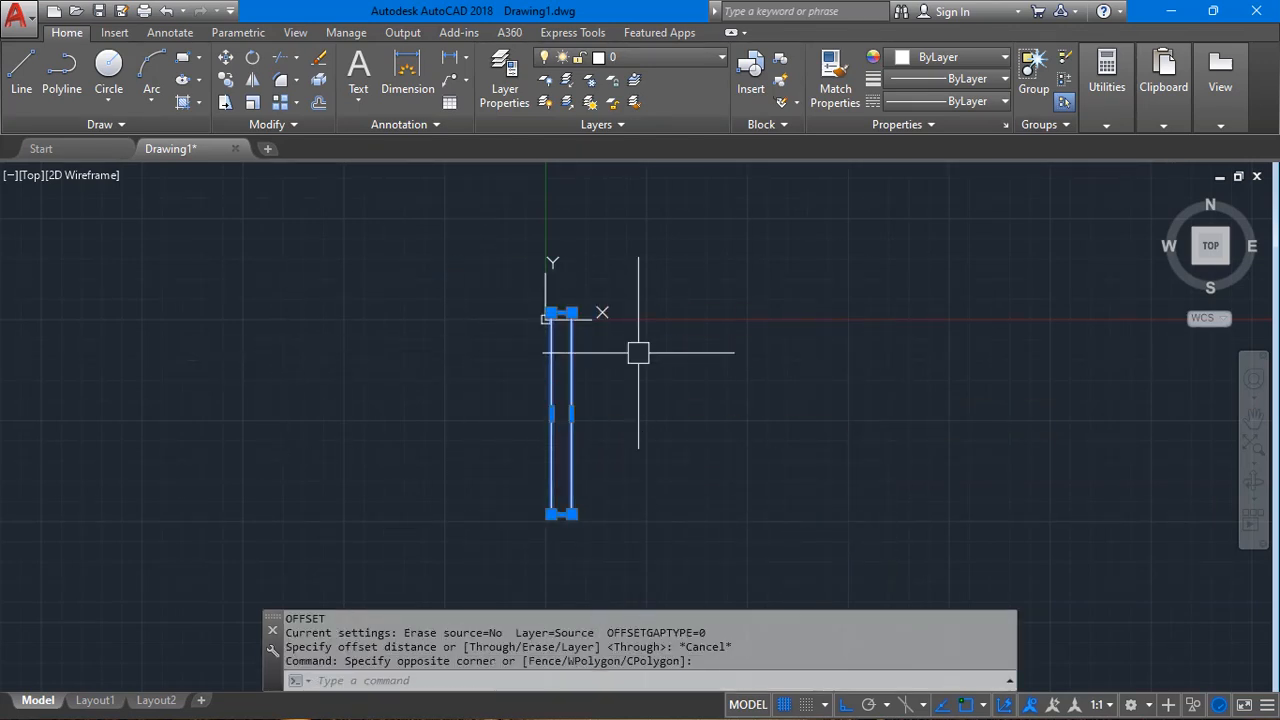
{"action": "left_click", "coordinate": [299, 112]}
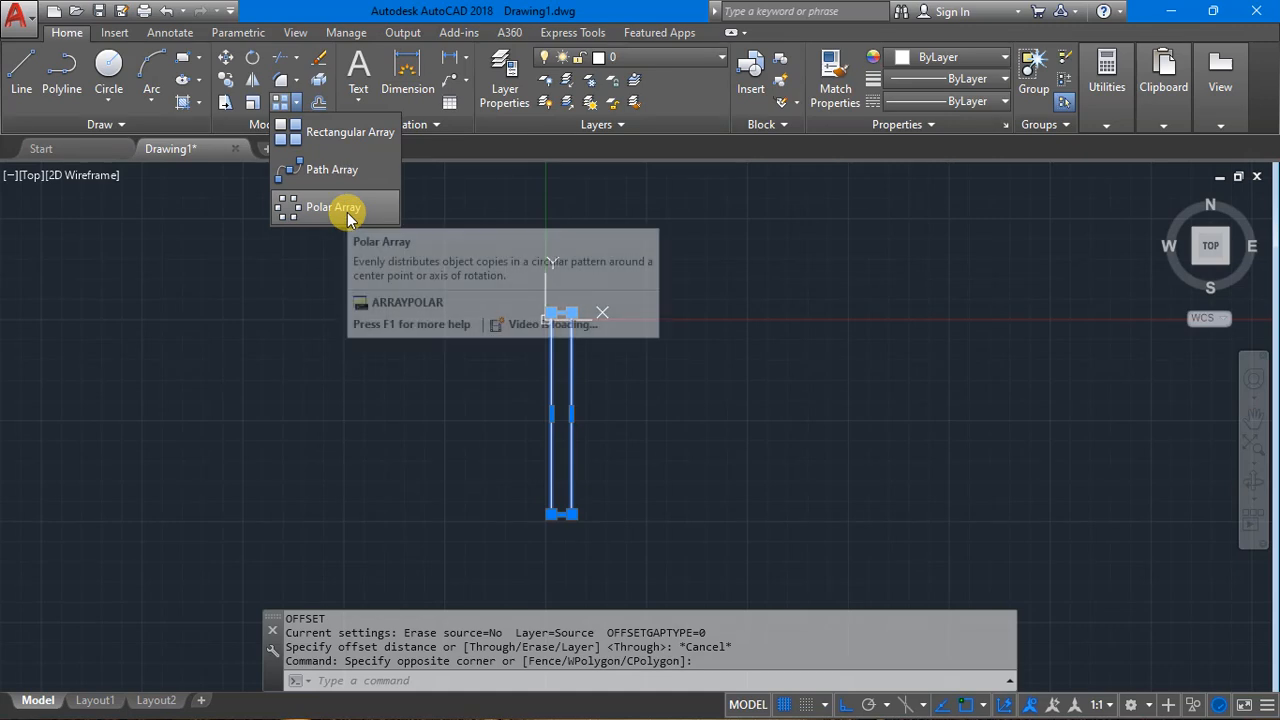
{"action": "left_click", "coordinate": [340, 135]}
{"action": "mouse_move", "coordinate": [361, 424]}
{"action": "middle_mouse_down"}
{"action": "mouse_move", "coordinate": [334, 480]}
{"action": "mouse_move", "coordinate": [209, 417]}
{"action": "mouse_move", "coordinate": [171, 360]}
{"action": "middle_mouse_up"}
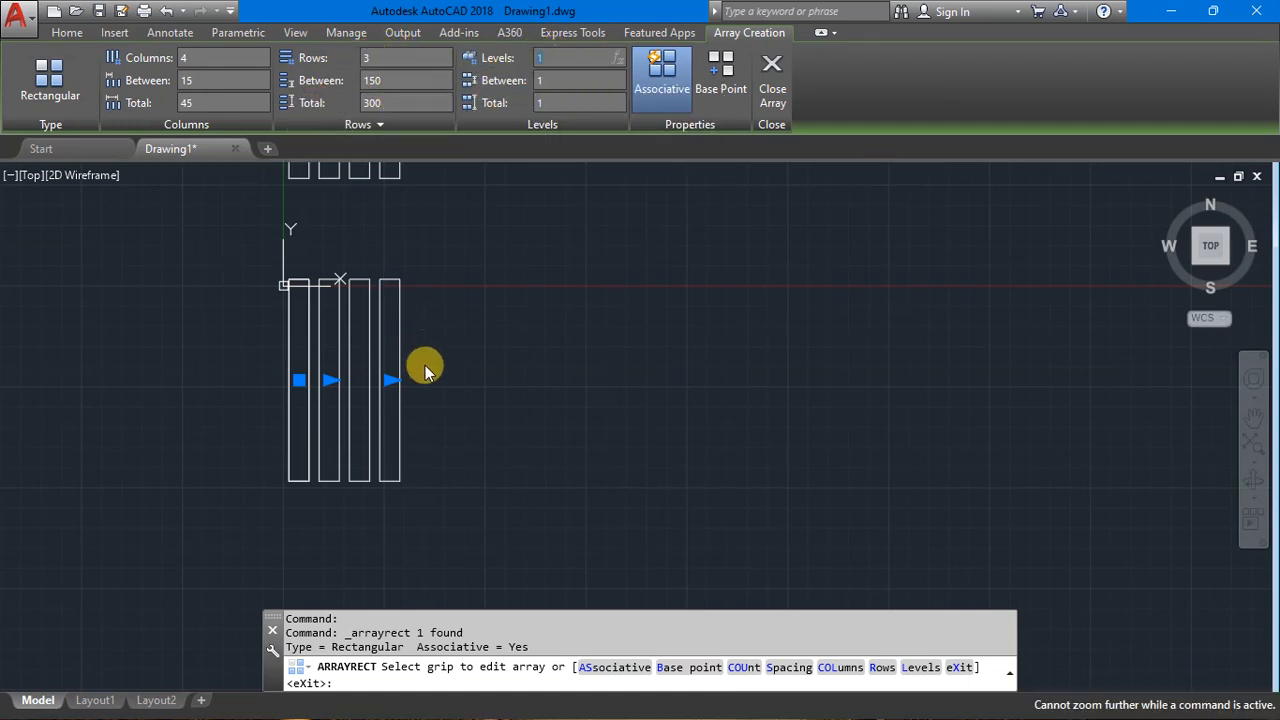
Set the number of rows in the rectangular array to 1.
{"action": "left_click", "coordinate": [396, 62]}
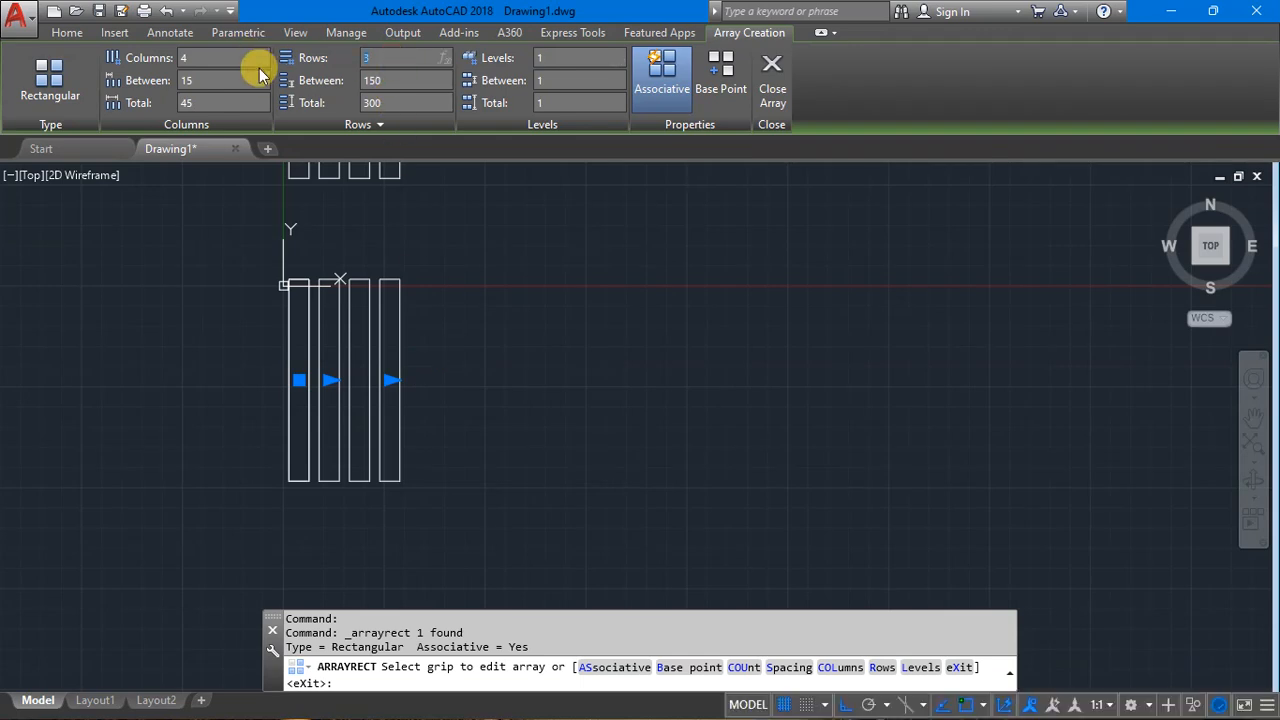
{"action": "key", "text": "Return"}
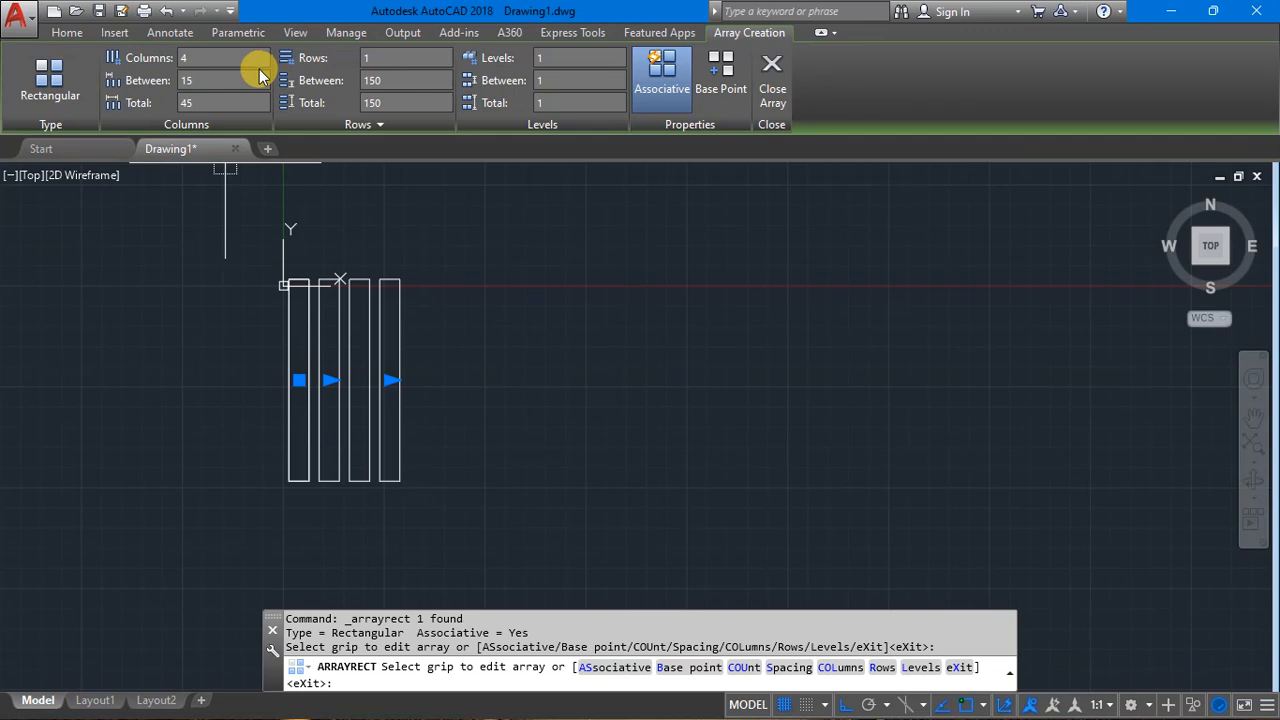
{"action": "left_click", "coordinate": [366, 55]}
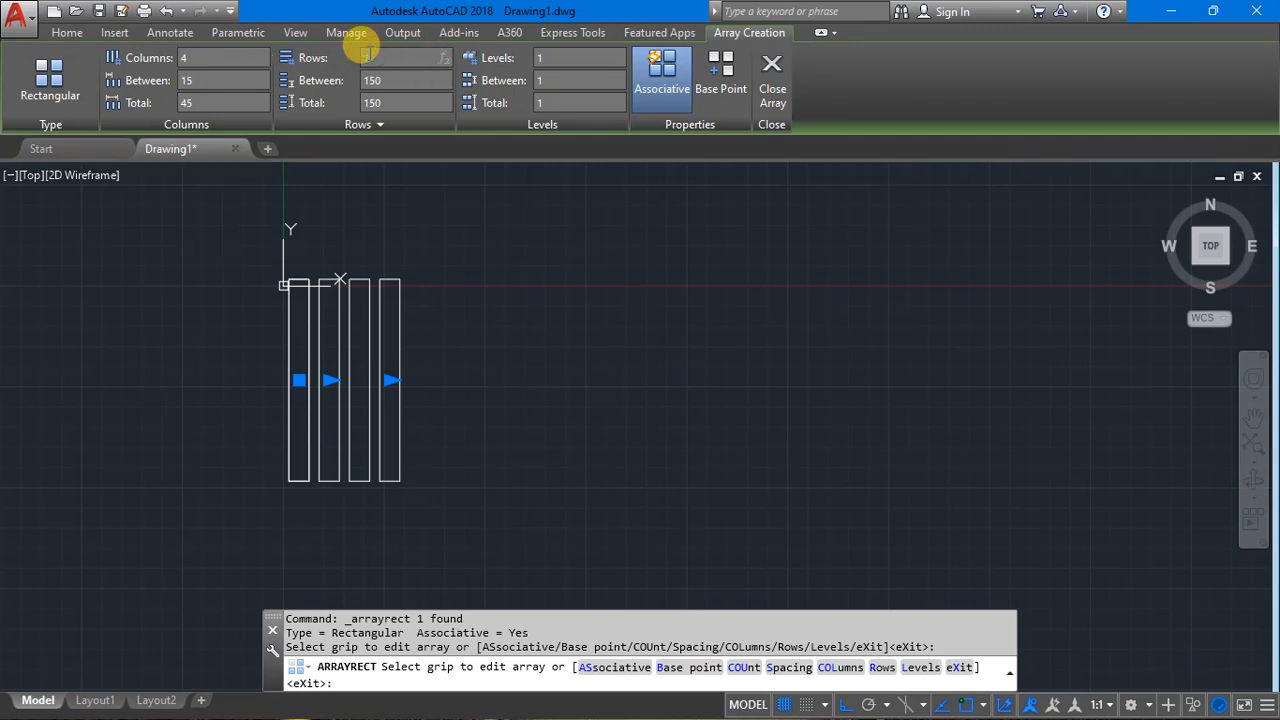
{"action": "key", "text": "Return"}
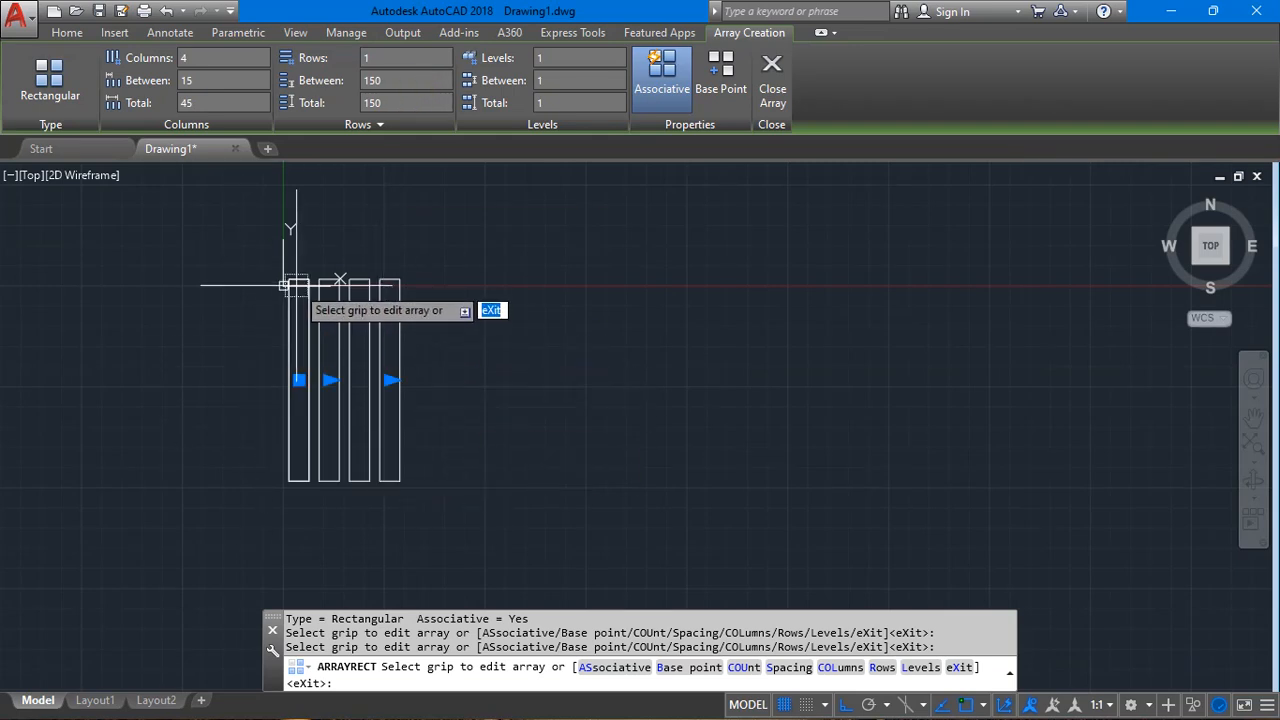
Examine the array's column and row settings against the rectangles and grips in the drawing.
{"action": "left_click", "coordinate": [219, 60]}
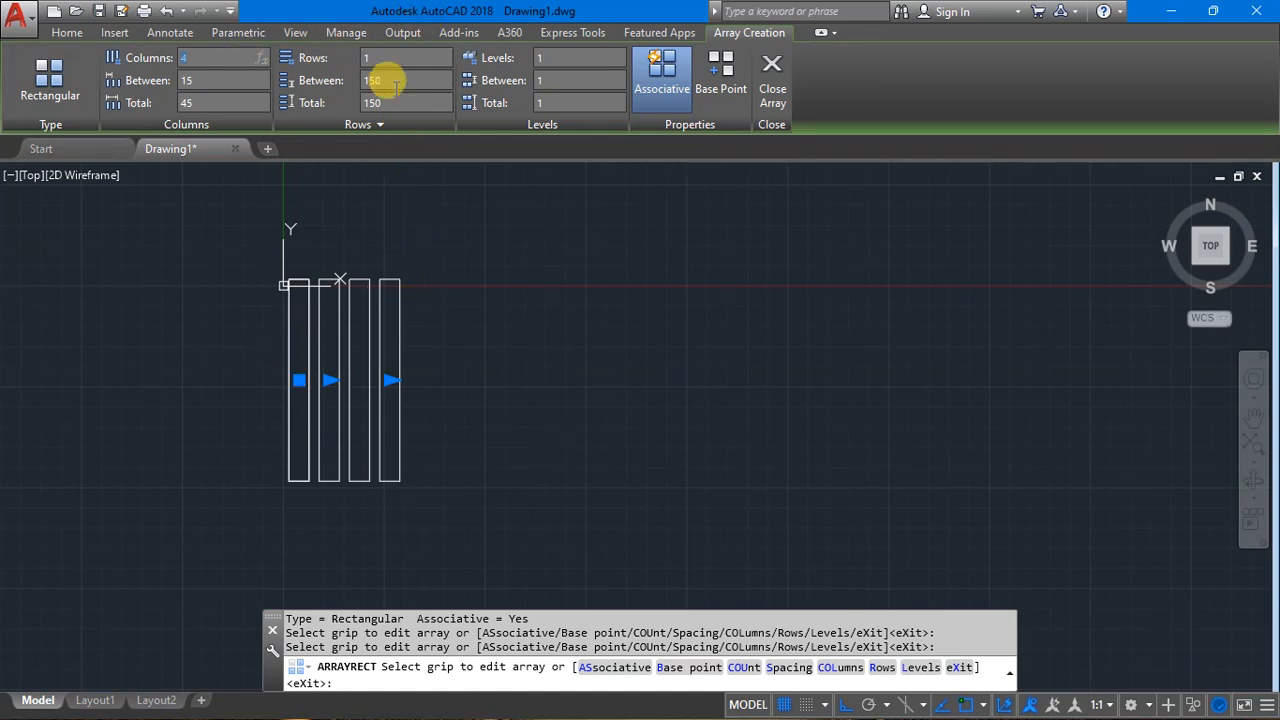
{"action": "left_click", "coordinate": [375, 57]}
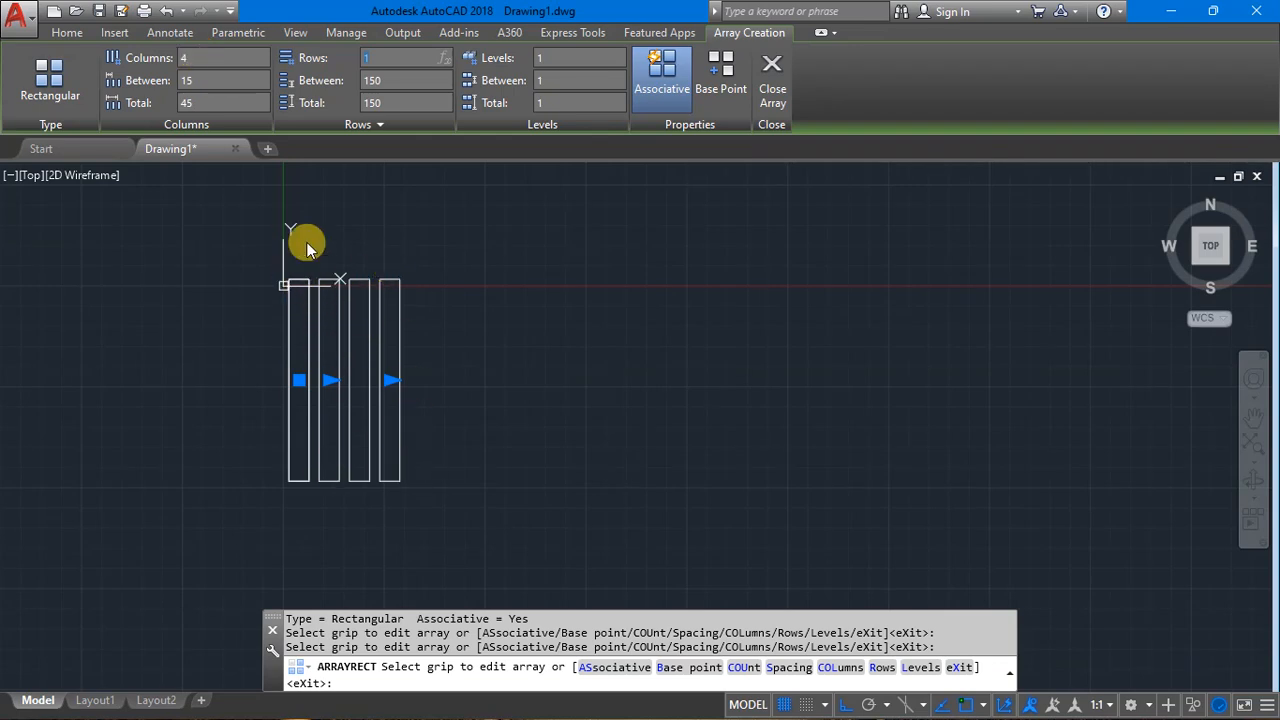
{"action": "scroll", "coordinate": [485, 424], "scroll_direction": "down", "scroll_amount": 1}
{"action": "middle_click_drag", "start_coordinate": [703, 315], "coordinate": [746, 437]}
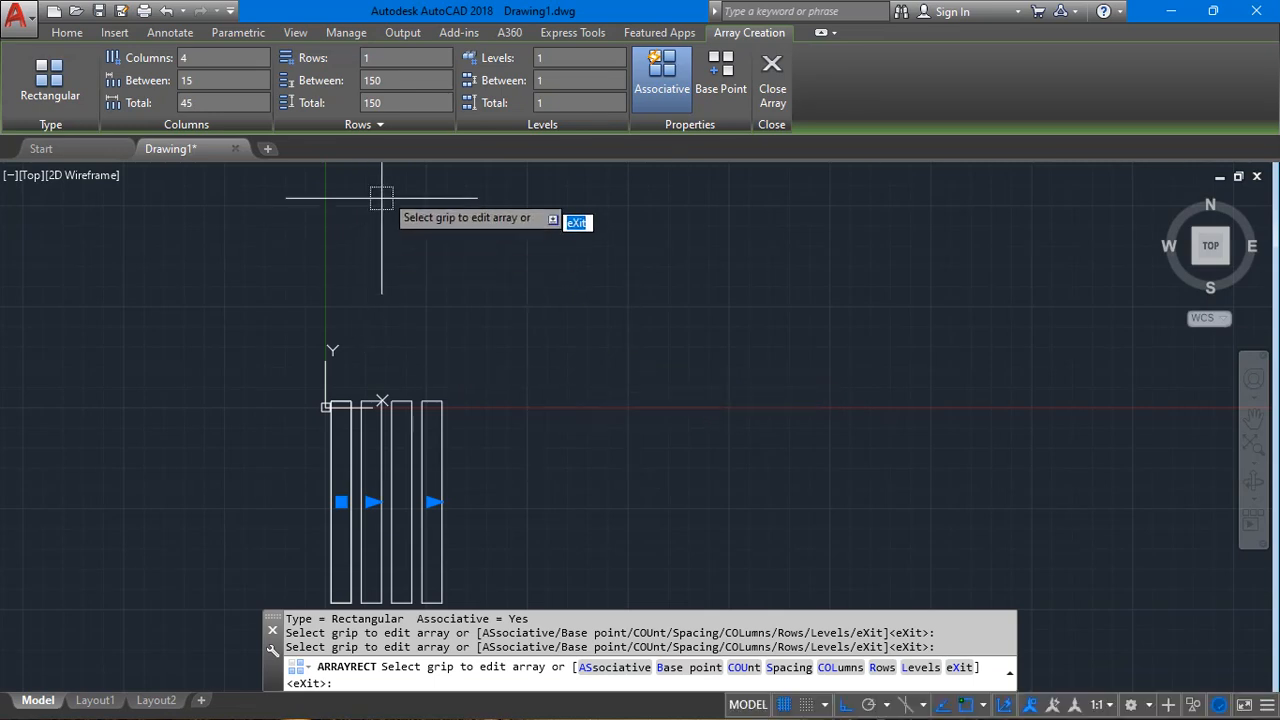
{"action": "scroll", "coordinate": [384, 321], "scroll_direction": "up", "scroll_amount": 2}
{"action": "scroll", "coordinate": [396, 355], "scroll_direction": "down", "scroll_amount": 2}
{"action": "middle_click_drag", "start_coordinate": [396, 355], "coordinate": [383, 216]}
{"action": "scroll", "coordinate": [360, 313], "scroll_direction": "up", "scroll_amount": 5}
{"action": "middle_click_drag", "start_coordinate": [350, 406], "coordinate": [410, 204]}
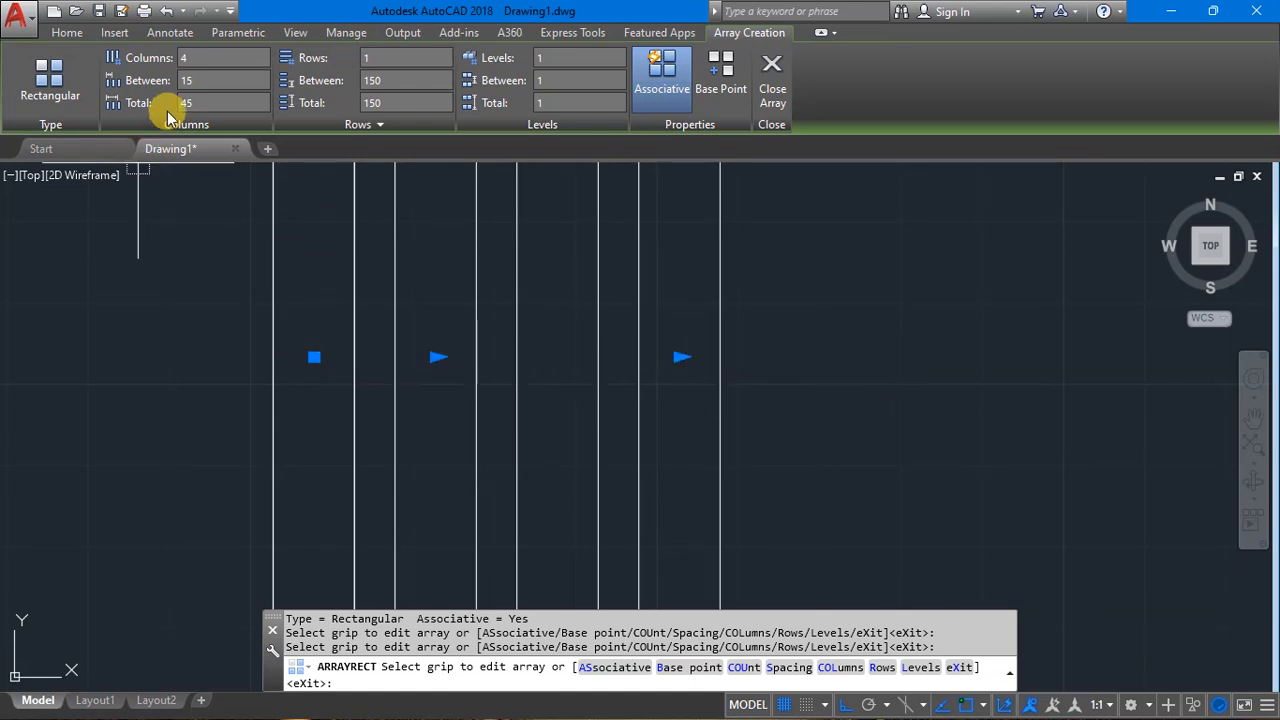
Set the array to 5 columns with a spacing of 25 units between them.
{"action": "scroll", "coordinate": [357, 480], "scroll_direction": "down", "scroll_amount": 4}
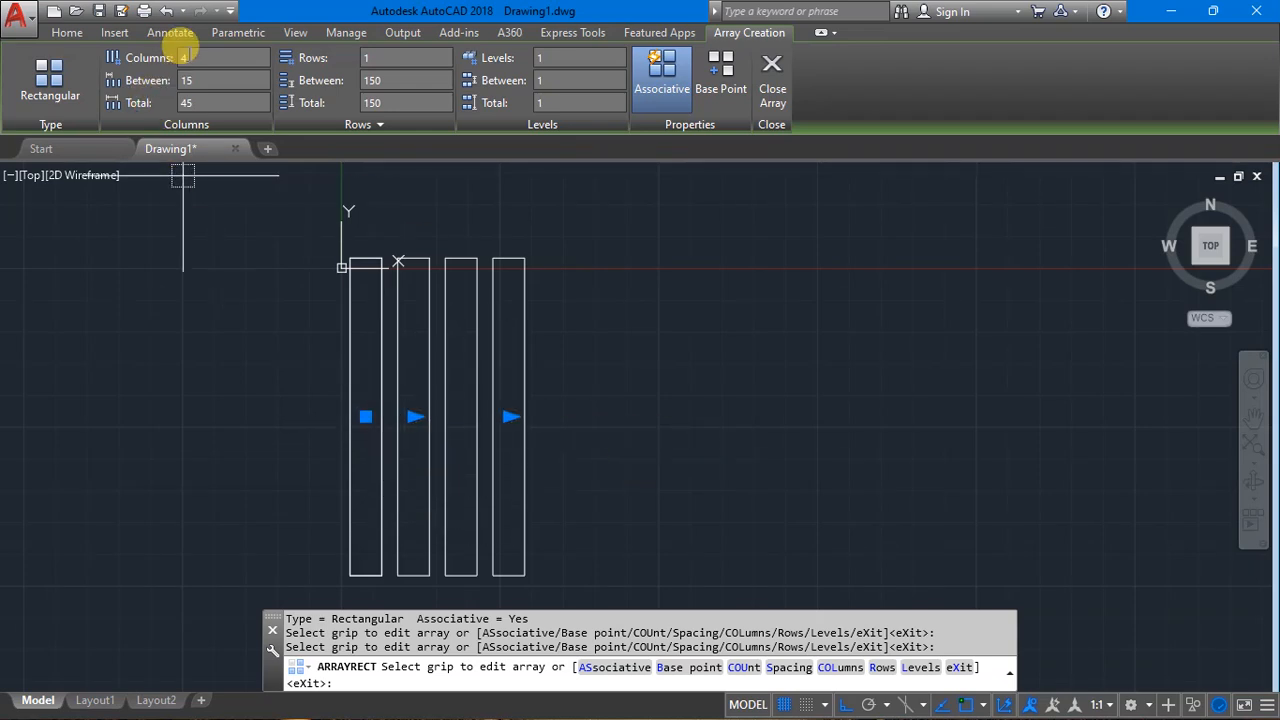
{"action": "type", "text": "5"}
{"action": "key", "text": "Return"}
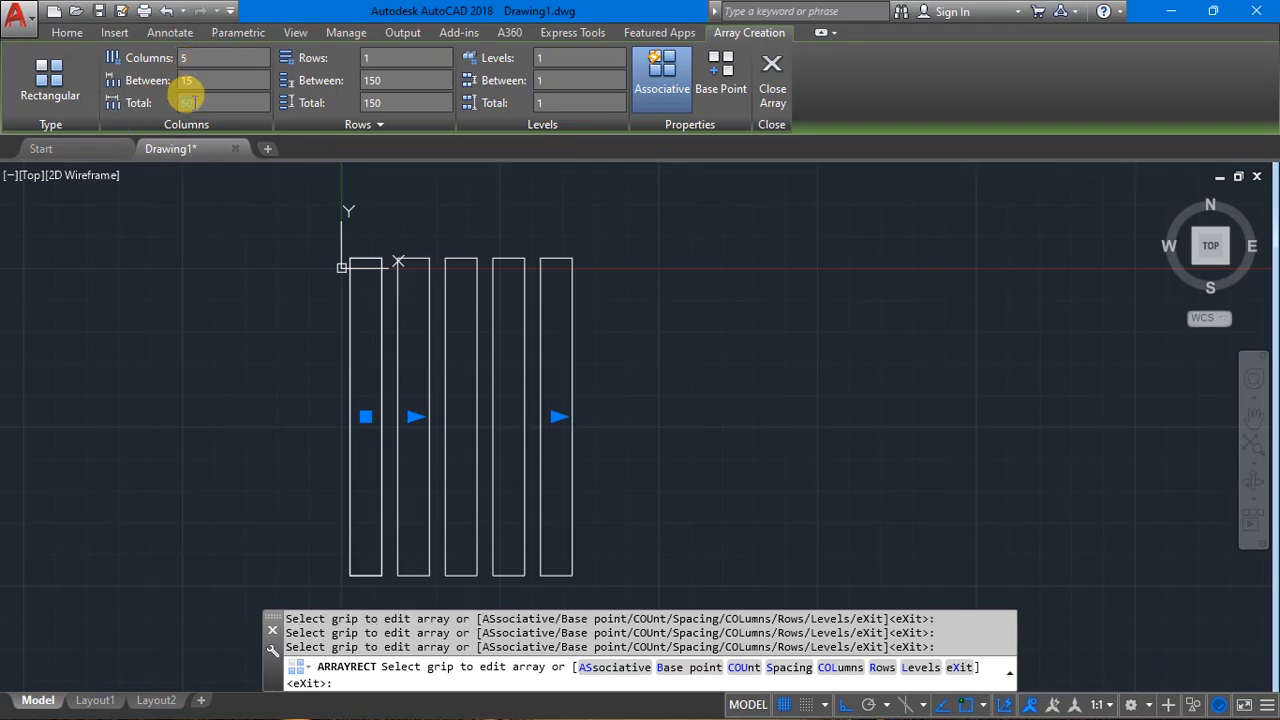
{"action": "left_click", "coordinate": [188, 78]}
{"action": "type", "text": "25"}
{"action": "key", "text": "Return"}
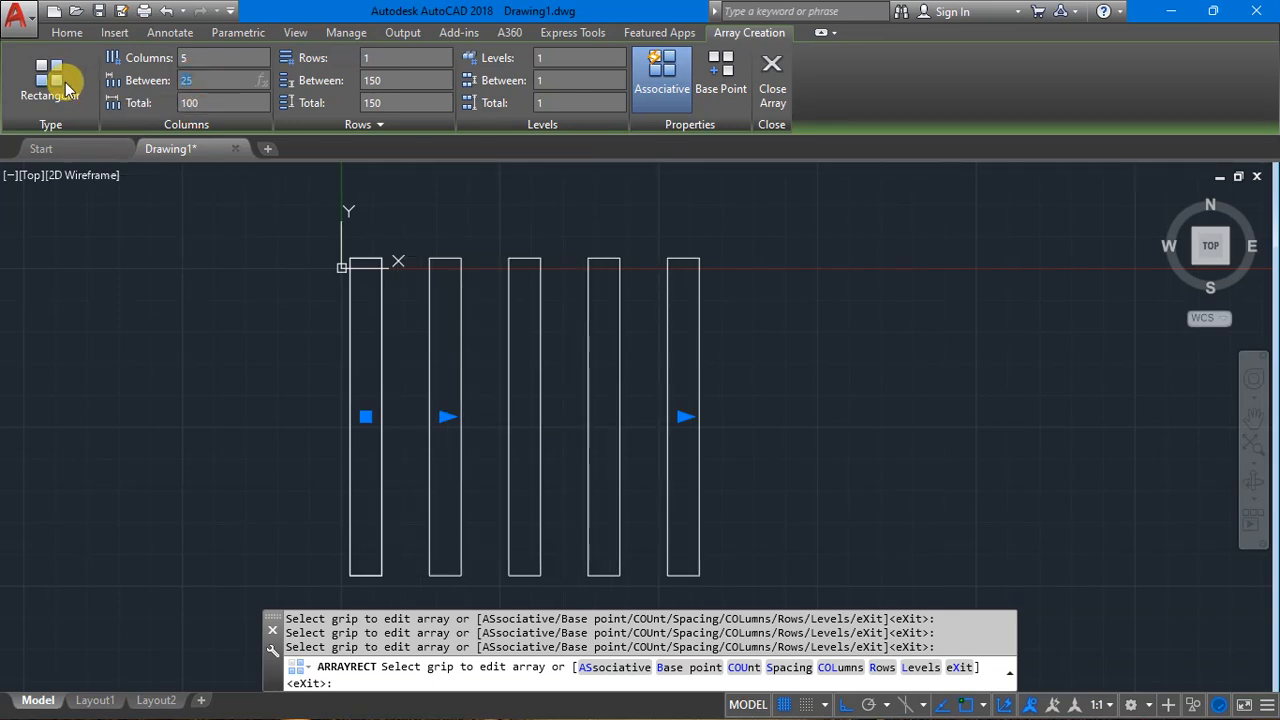
Set the array's column spacing to 30 units and its number of columns to 10.
{"action": "type", "text": "30"}
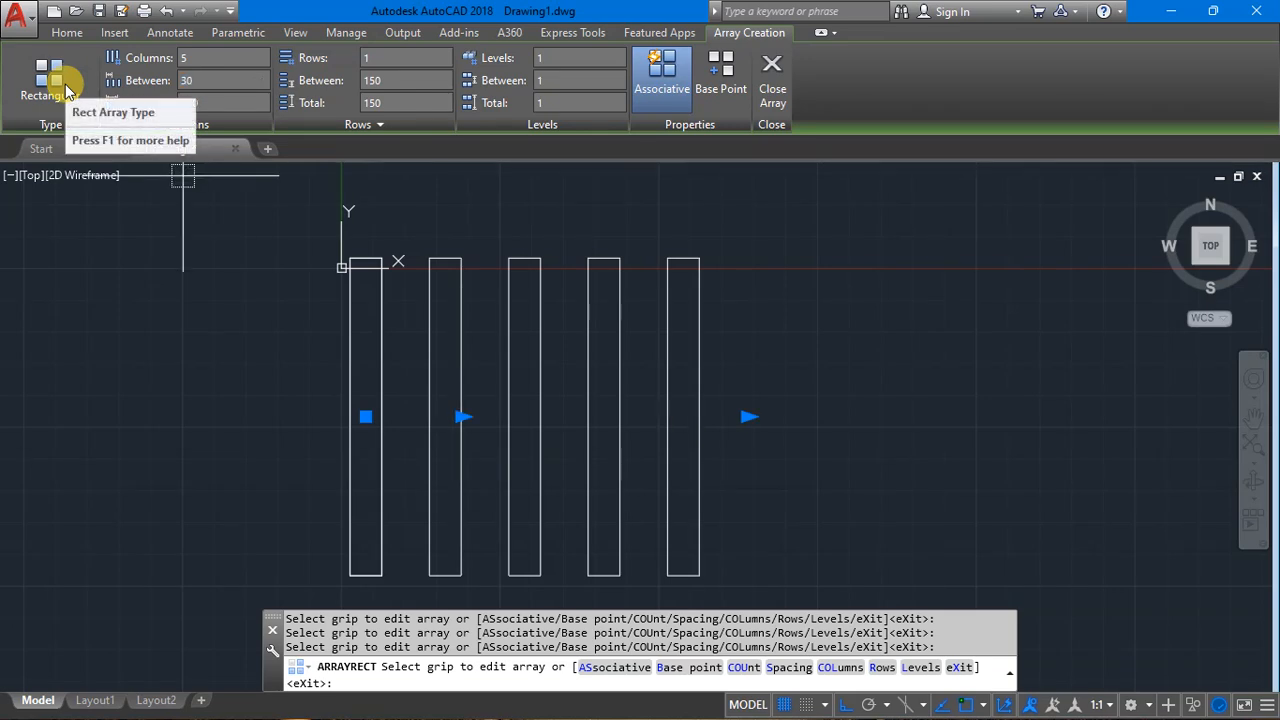
{"action": "key", "text": "Return"}
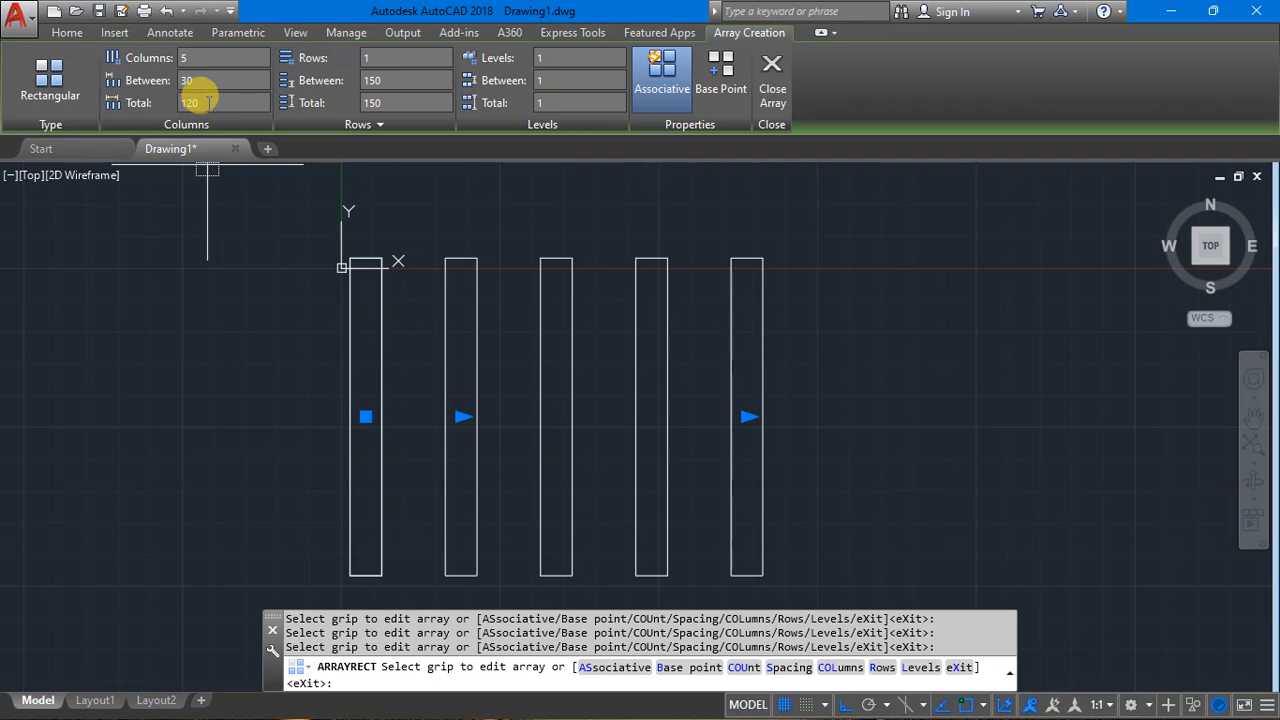
{"action": "left_click", "coordinate": [201, 57]}
{"action": "left_click_drag", "start_coordinate": [203, 57], "coordinate": [92, 64]}
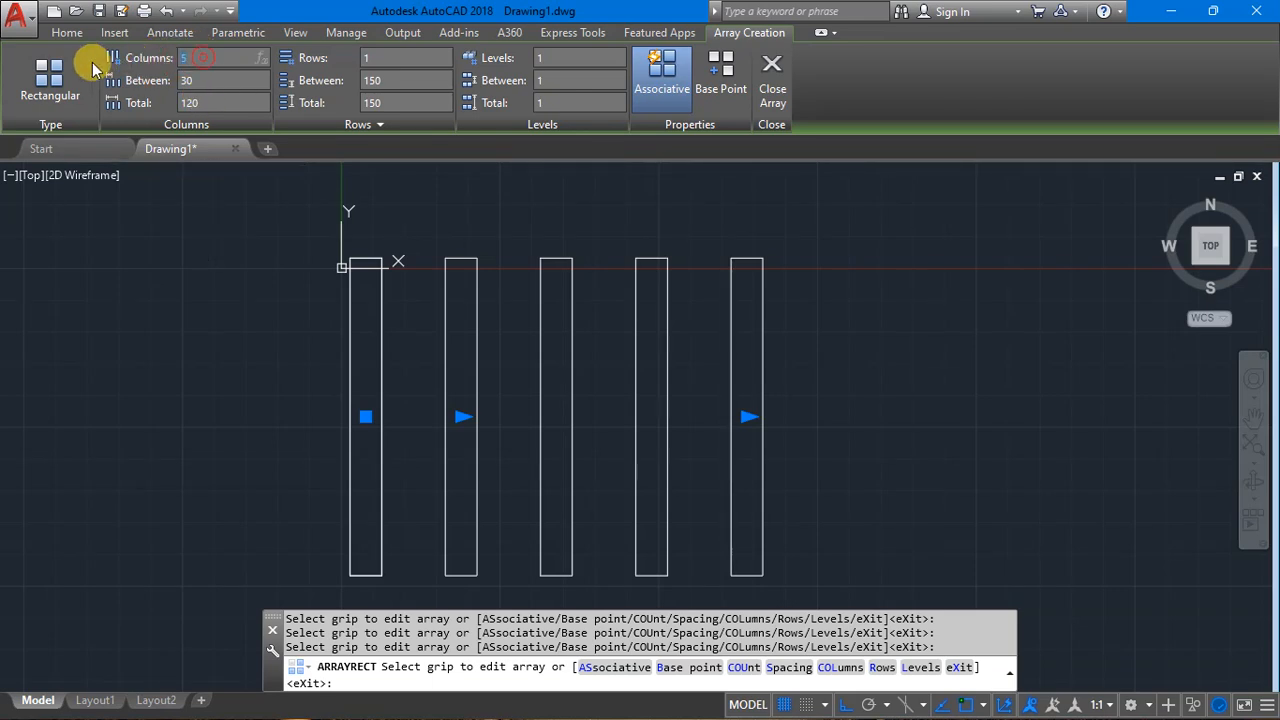
{"action": "type", "text": "10"}
{"action": "key", "text": "Return"}
{"action": "scroll", "coordinate": [177, 271], "scroll_direction": "down", "scroll_amount": 3}
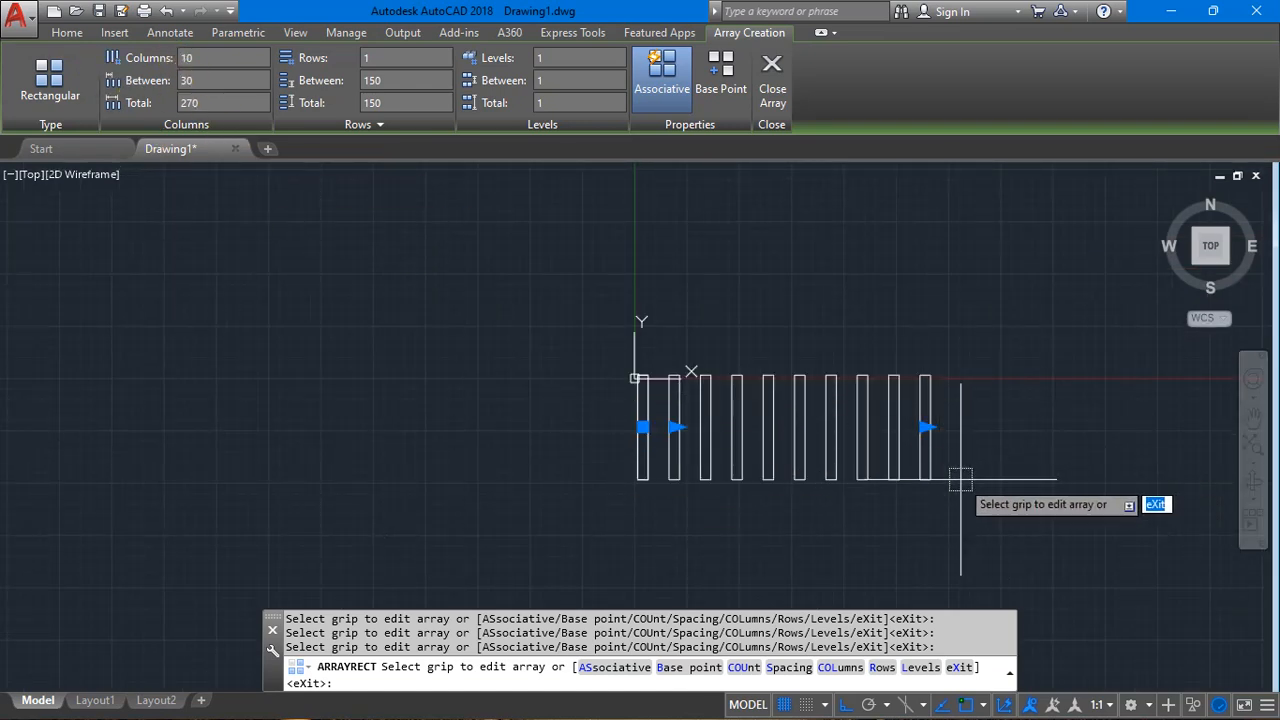
{"action": "scroll", "coordinate": [945, 403], "scroll_direction": "up", "scroll_amount": 2}
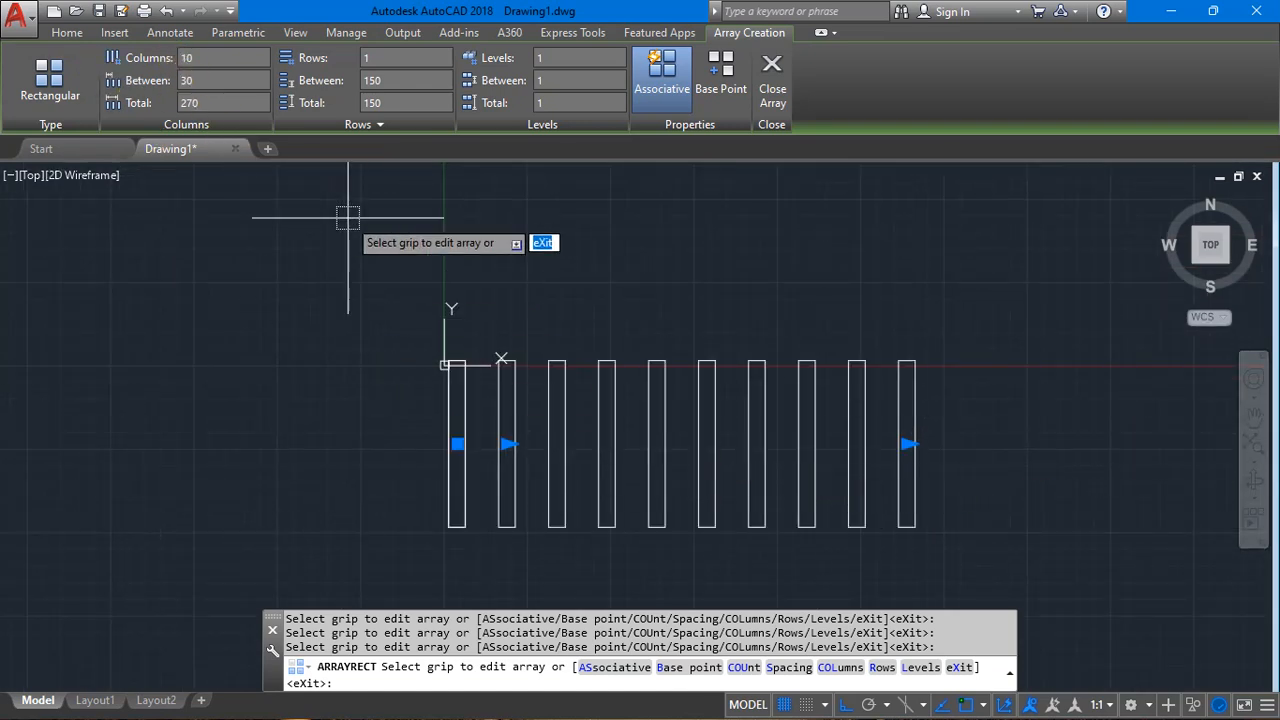
Set the spacing between the array's 10 columns to 20 units.
{"action": "left_click", "coordinate": [190, 80]}
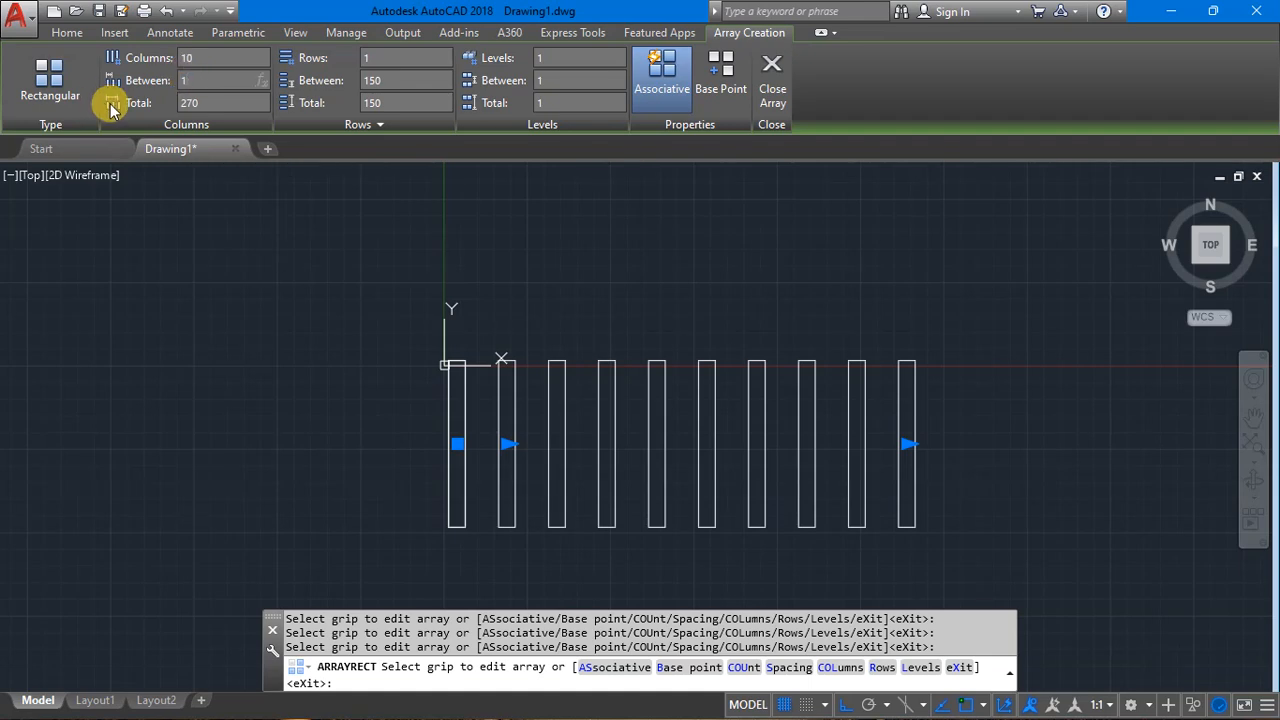
{"action": "type", "text": "10"}
{"action": "key", "text": "Return"}
{"action": "scroll", "coordinate": [471, 480], "scroll_direction": "up", "scroll_amount": 3}
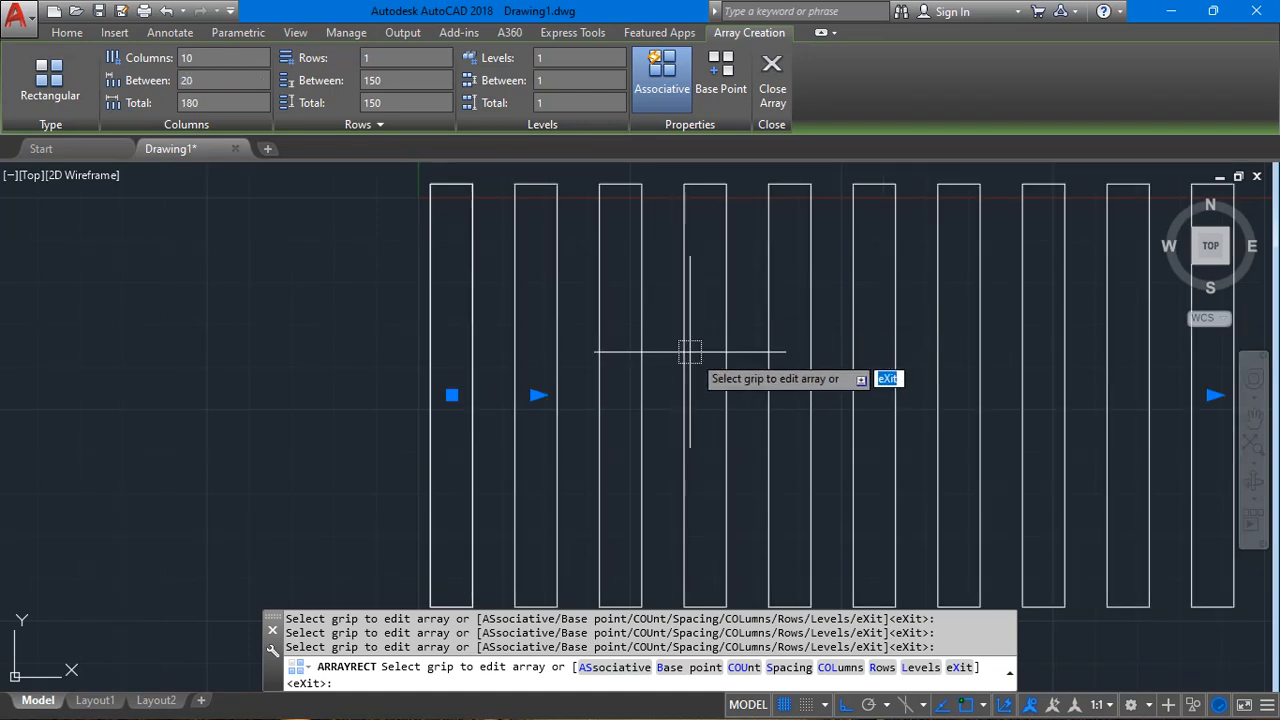
{"action": "scroll", "coordinate": [600, 340], "scroll_direction": "down", "scroll_amount": 2}
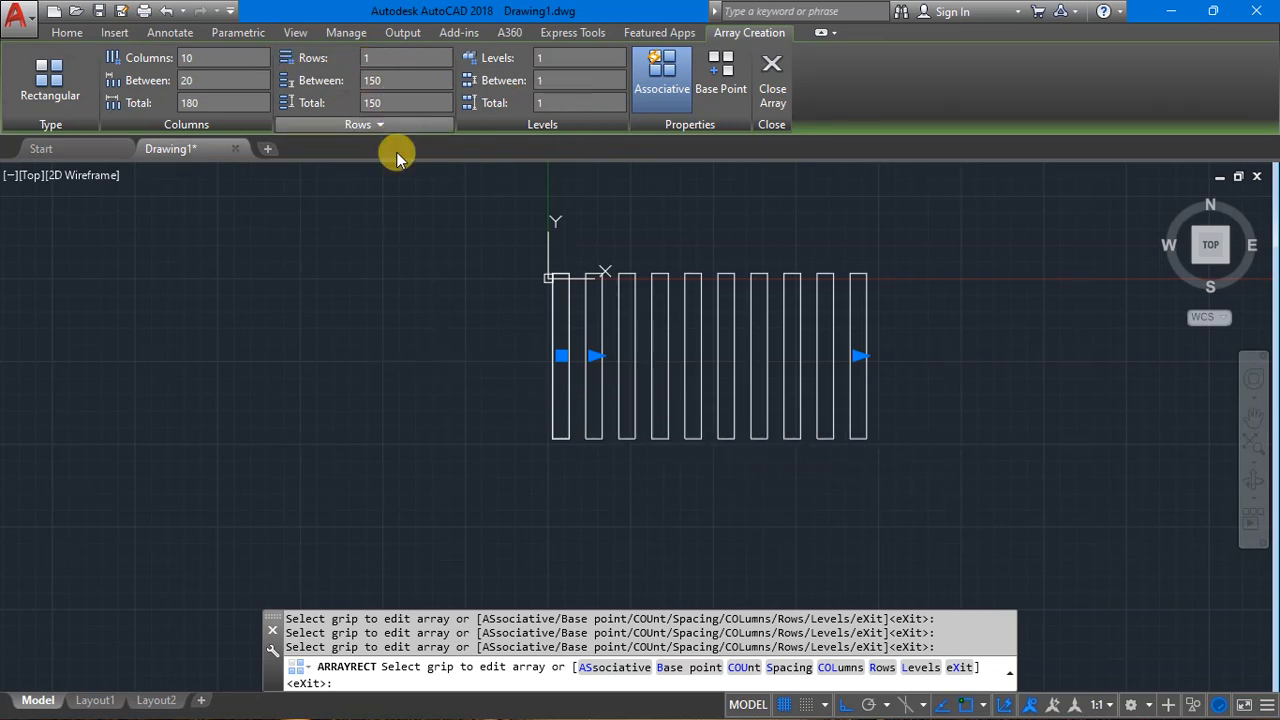
{"action": "scroll", "coordinate": [655, 318], "scroll_direction": "down", "scroll_amount": 1}
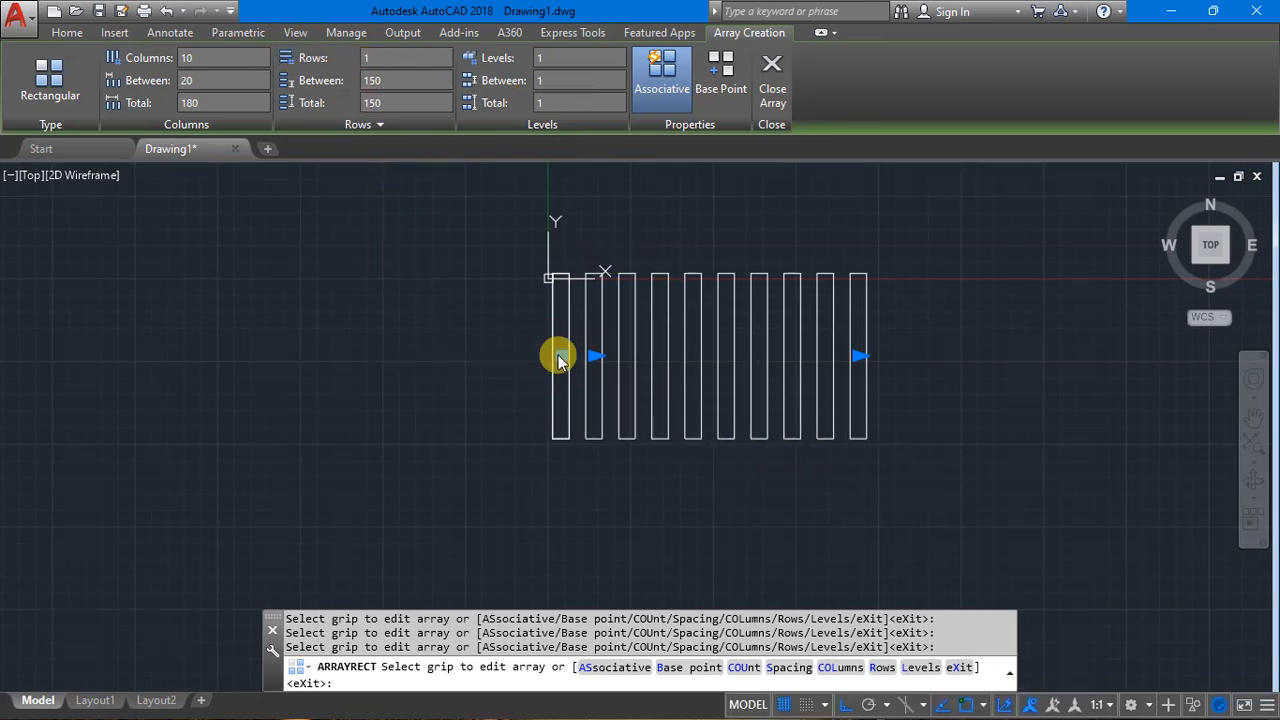
Set the array to 2 rows with a spacing of 300 units between them.
{"action": "left_click", "coordinate": [391, 79]}
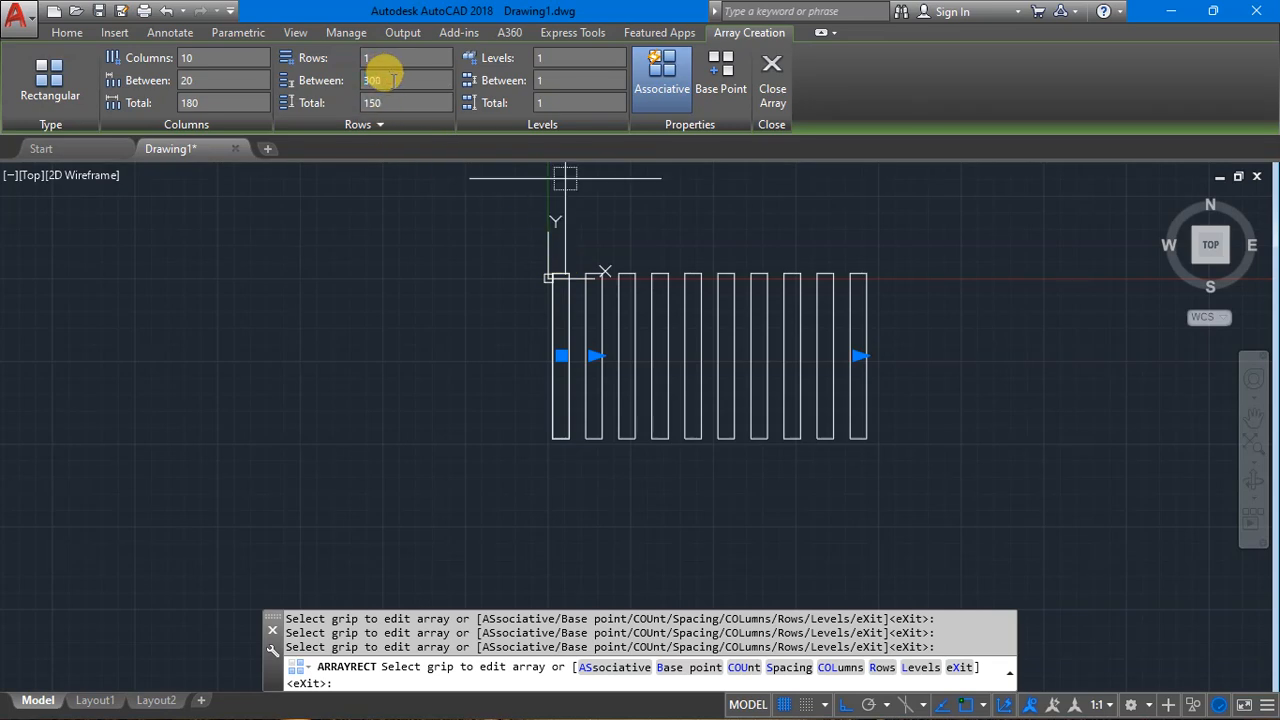
{"action": "scroll", "coordinate": [657, 537], "scroll_direction": "down", "scroll_amount": 1}
{"action": "middle_click_drag", "start_coordinate": [1032, 300], "coordinate": [993, 438]}
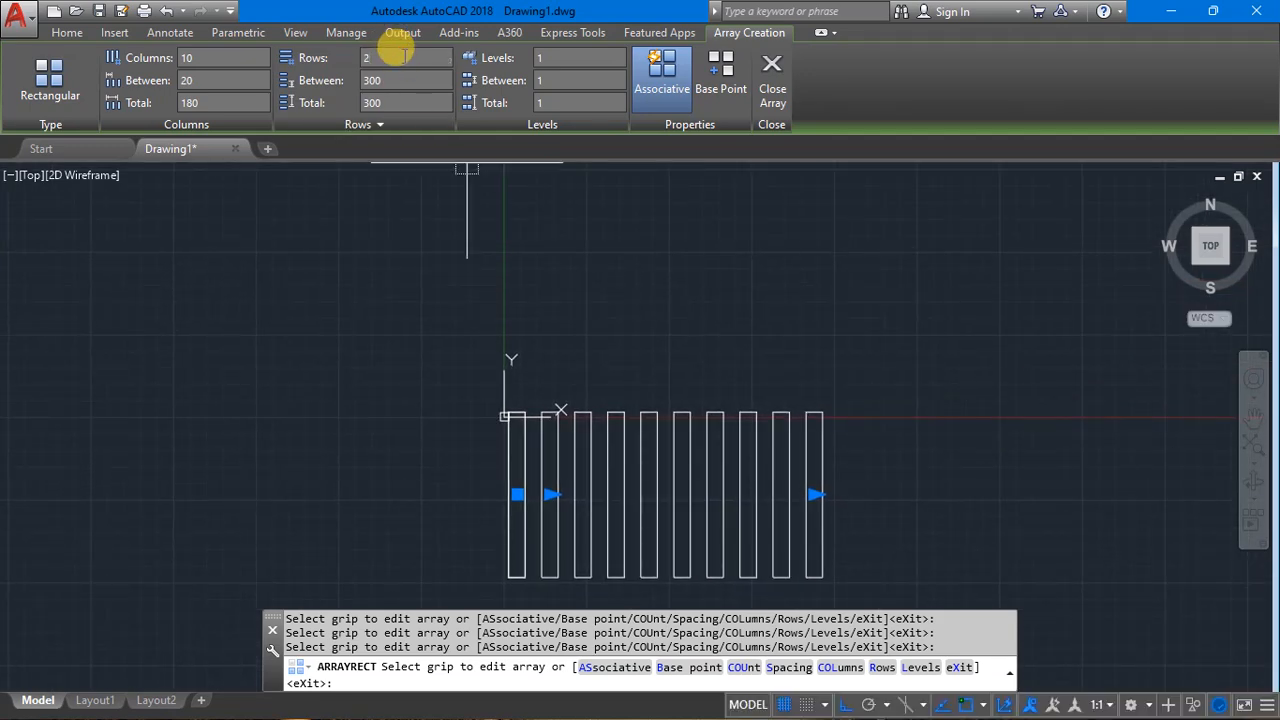
{"action": "left_click", "coordinate": [1215, 252]}
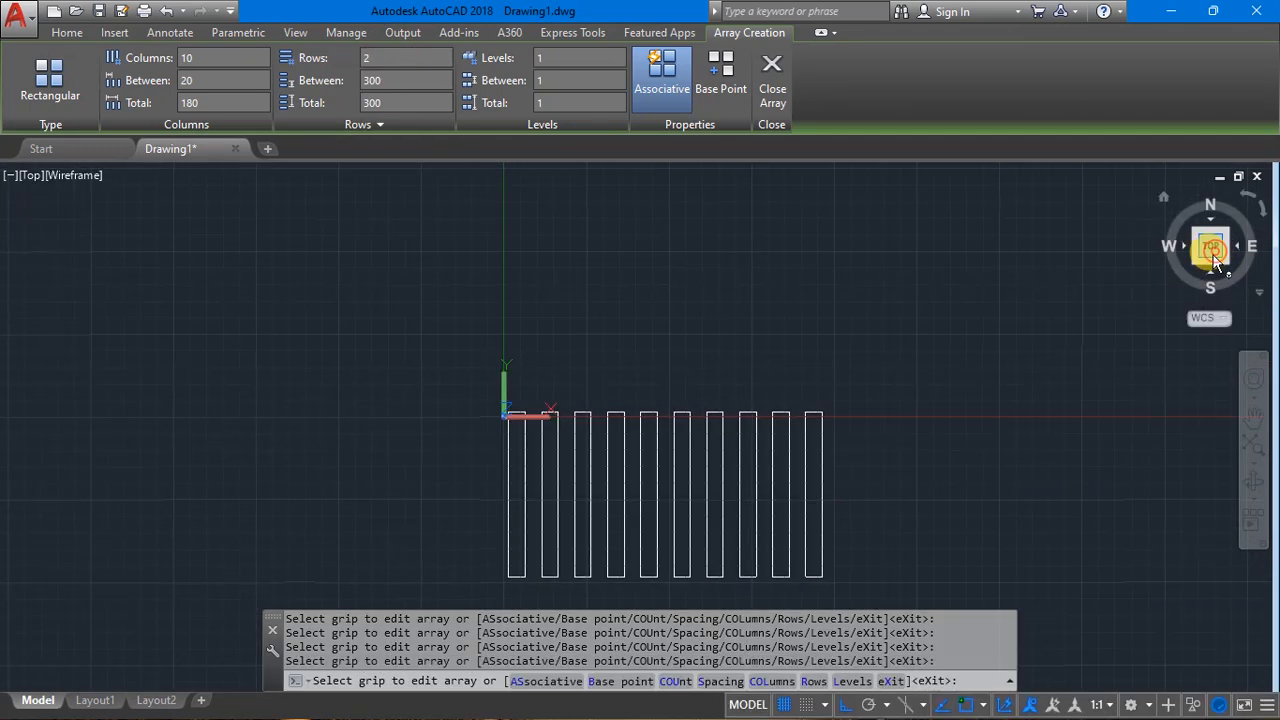
{"action": "scroll", "coordinate": [514, 271], "scroll_direction": "down", "scroll_amount": 4}
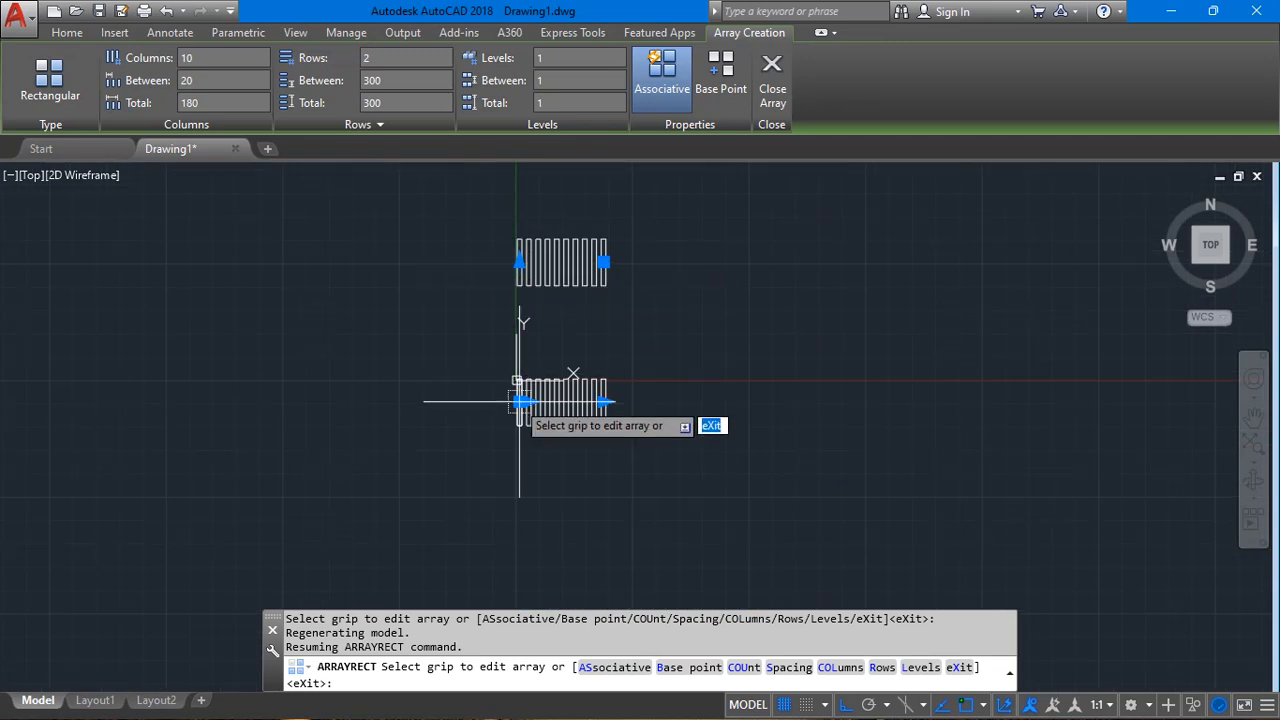
Set the spacing between the array's rows to 150 units.
{"action": "left_click", "coordinate": [420, 84]}
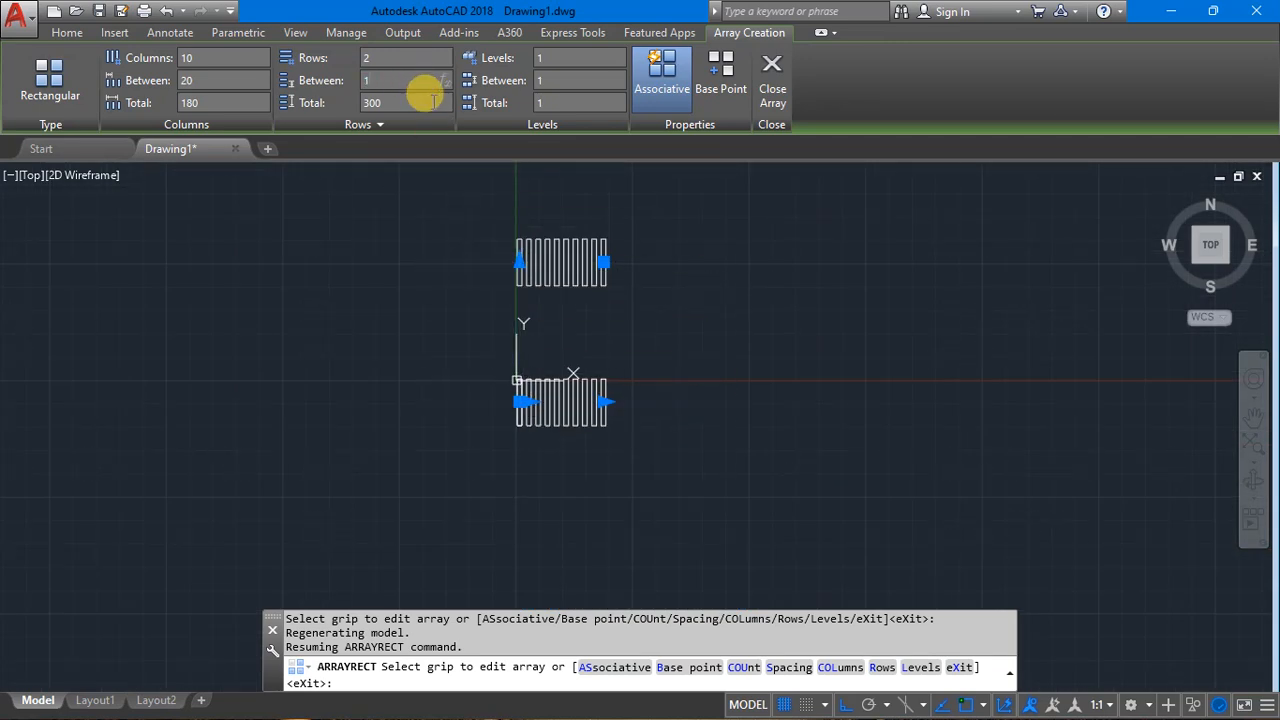
{"action": "key", "text": "Return"}
{"action": "scroll", "coordinate": [610, 413], "scroll_direction": "up", "scroll_amount": 3}
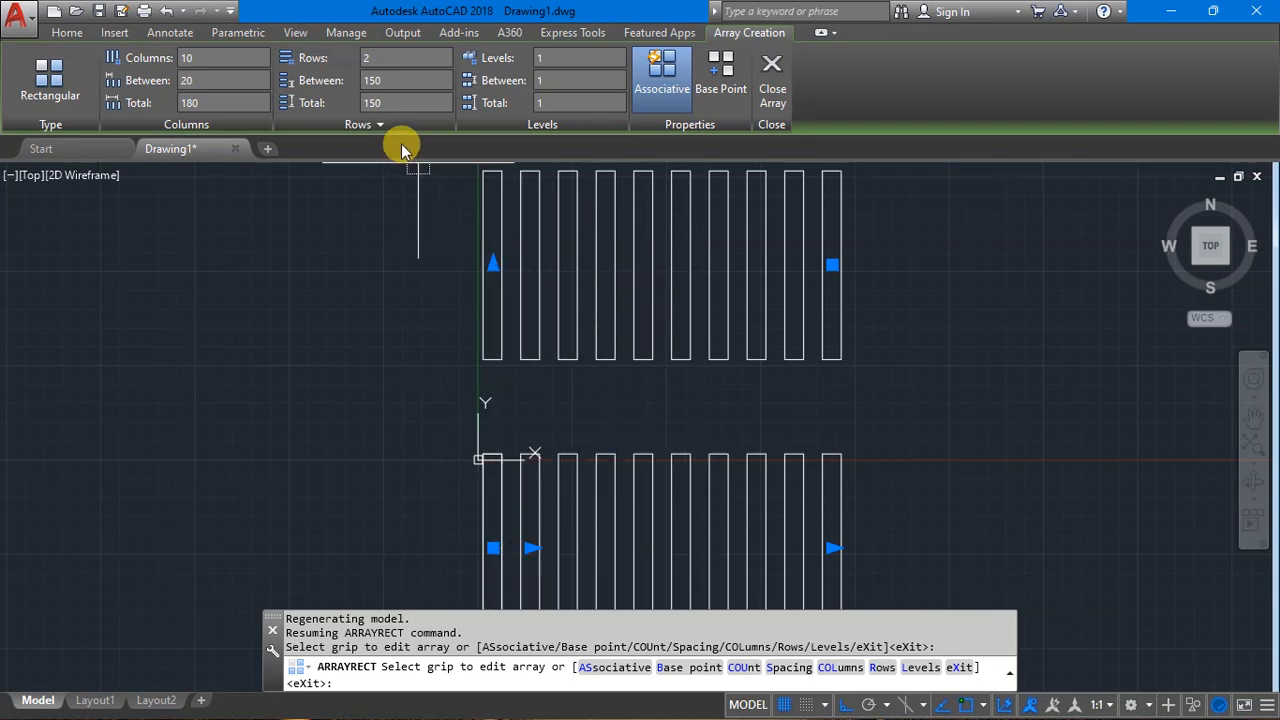
Set the total distance between the array's first and last row to 200 units.
{"action": "left_click", "coordinate": [400, 101]}
{"action": "type", "text": "2"}
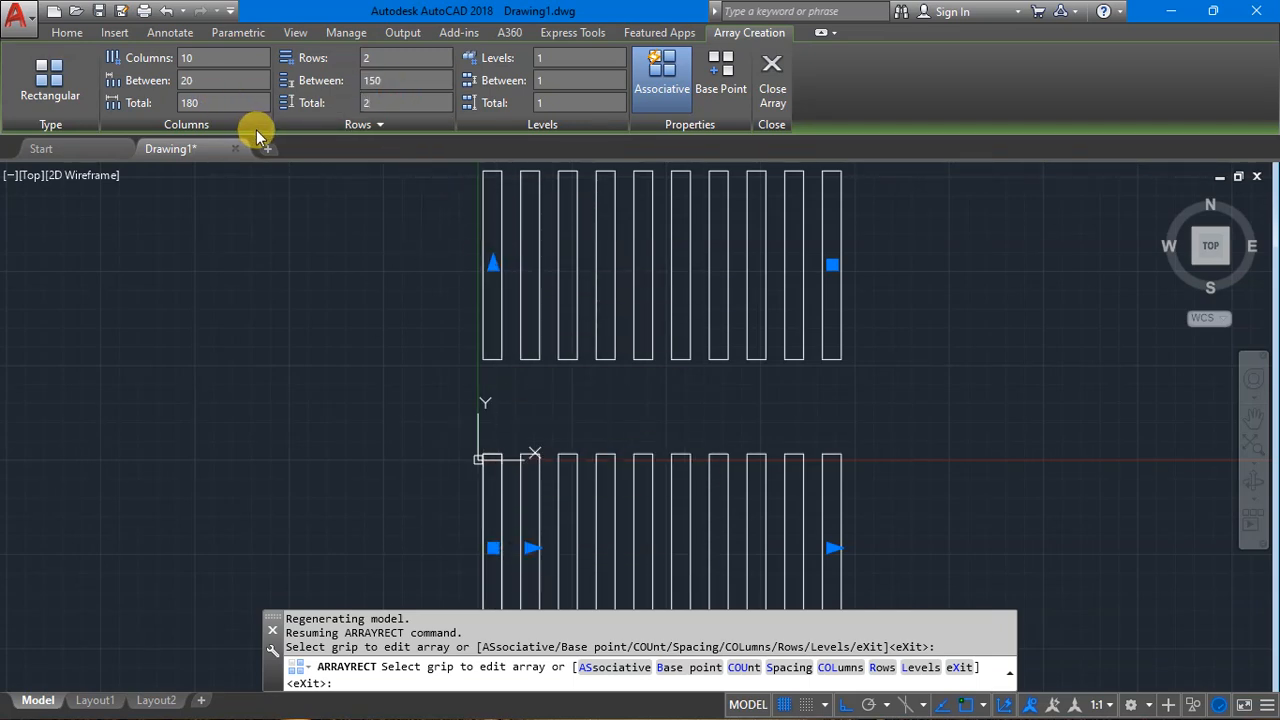
{"action": "type", "text": "00"}
{"action": "key", "text": "Return"}
{"action": "scroll", "coordinate": [769, 361], "scroll_direction": "down", "scroll_amount": 4}
{"action": "left_click", "coordinate": [408, 102]}
{"action": "key", "text": "Return"}
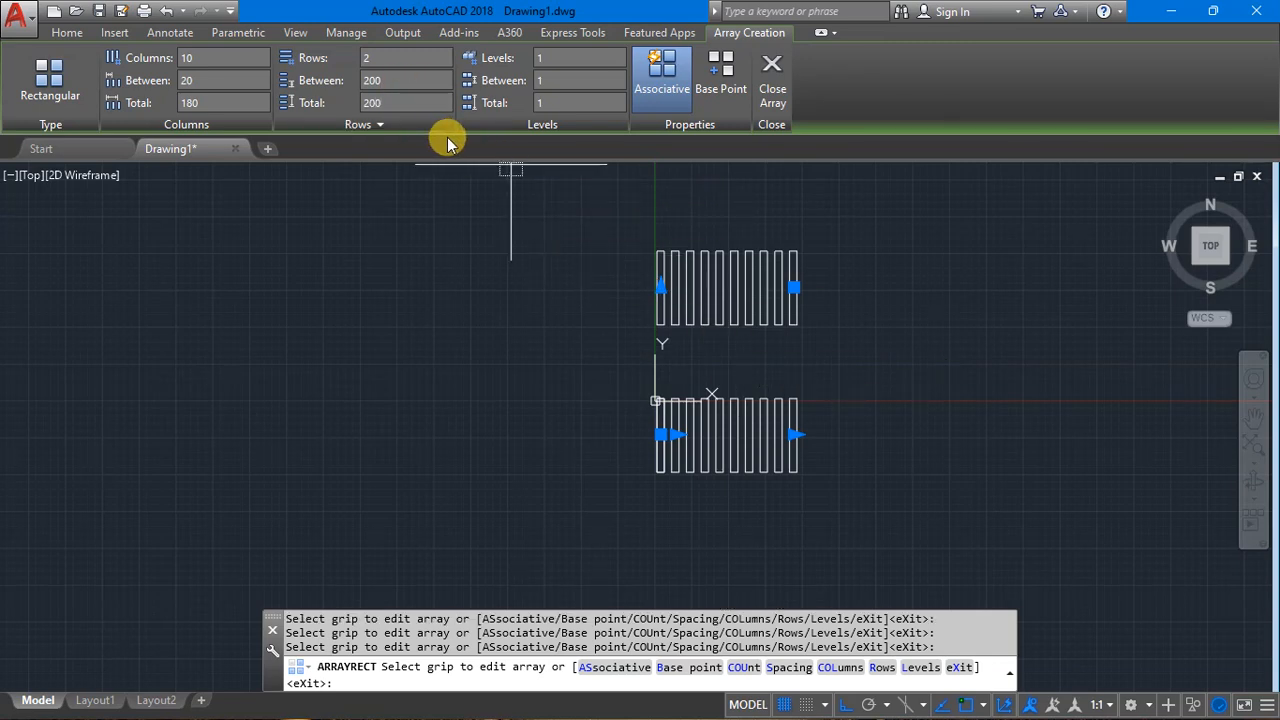
Set the number of rows in the rectangular array to 3.
{"action": "left_click", "coordinate": [385, 103]}
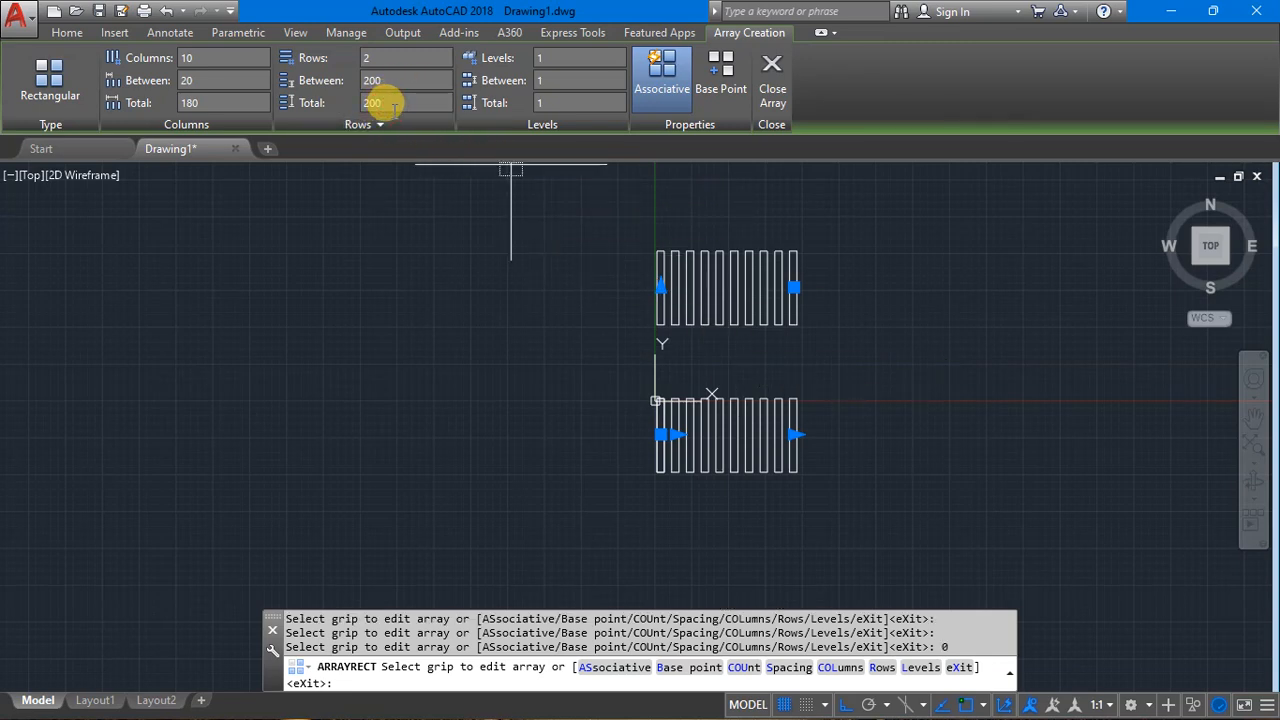
{"action": "left_click", "coordinate": [392, 80]}
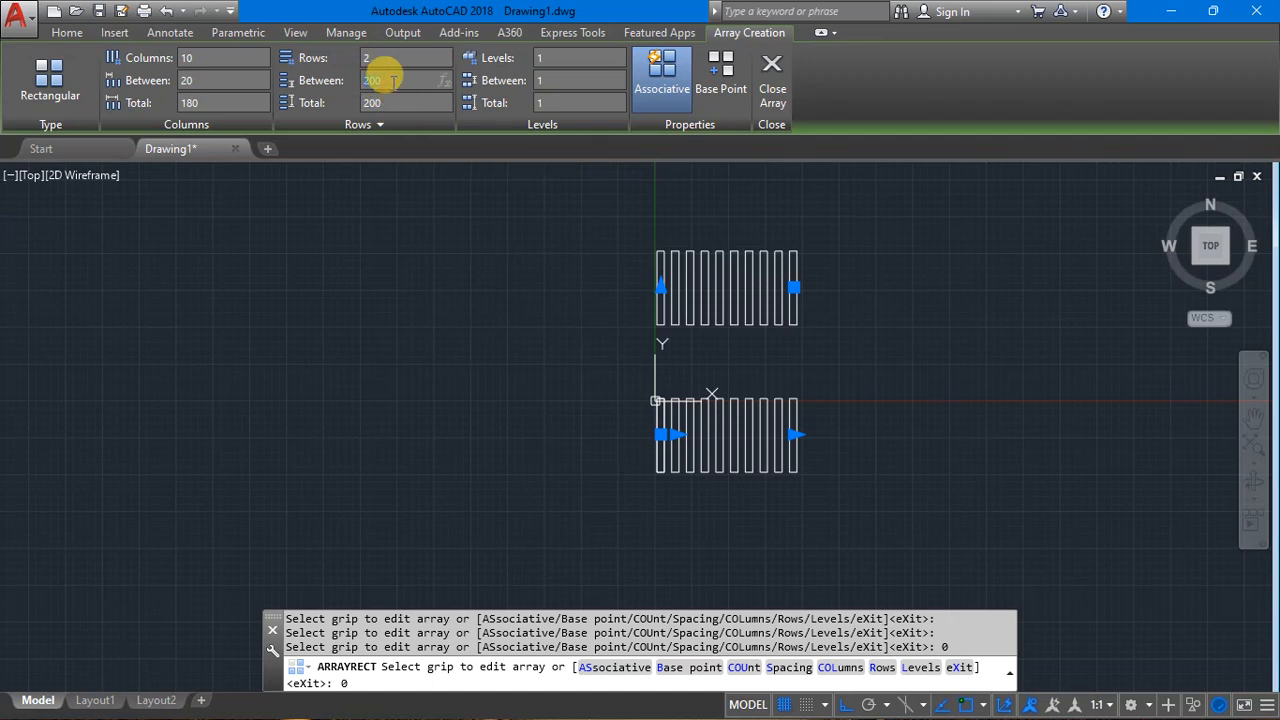
{"action": "key", "text": "Return"}
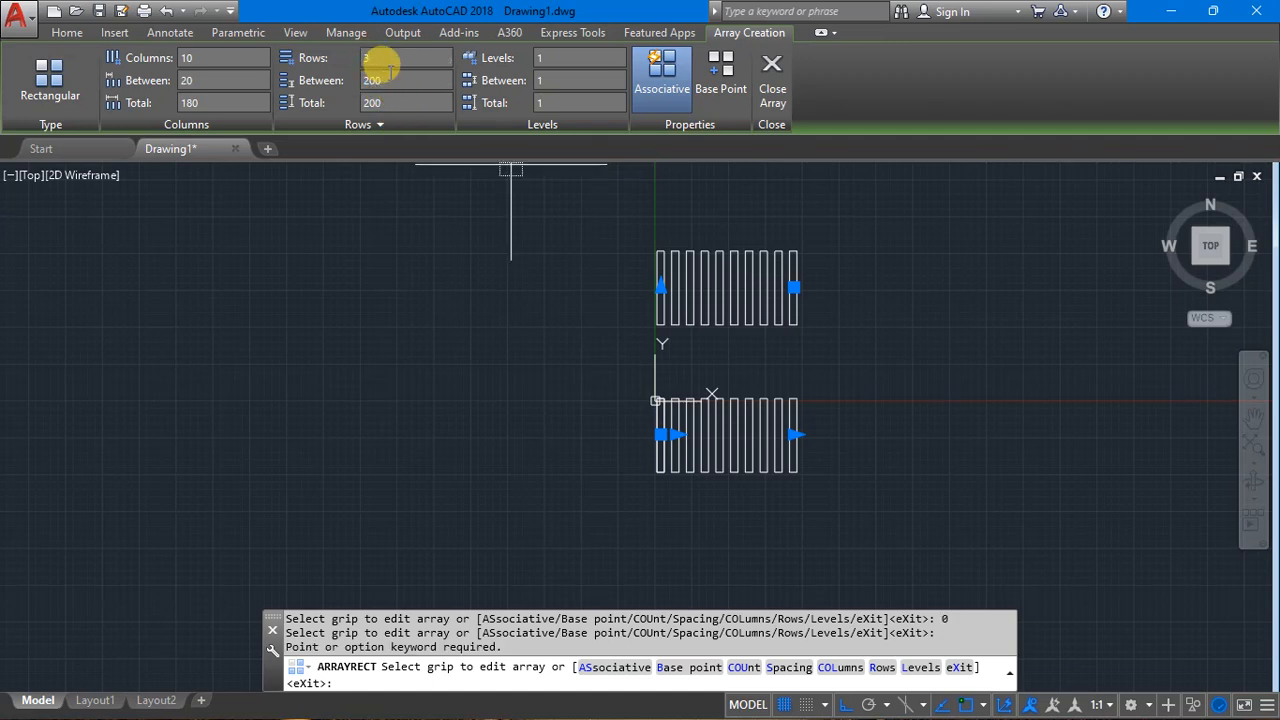
{"action": "scroll", "coordinate": [852, 344], "scroll_direction": "down", "scroll_amount": 5}
{"action": "scroll", "coordinate": [645, 432], "scroll_direction": "up", "scroll_amount": 2}
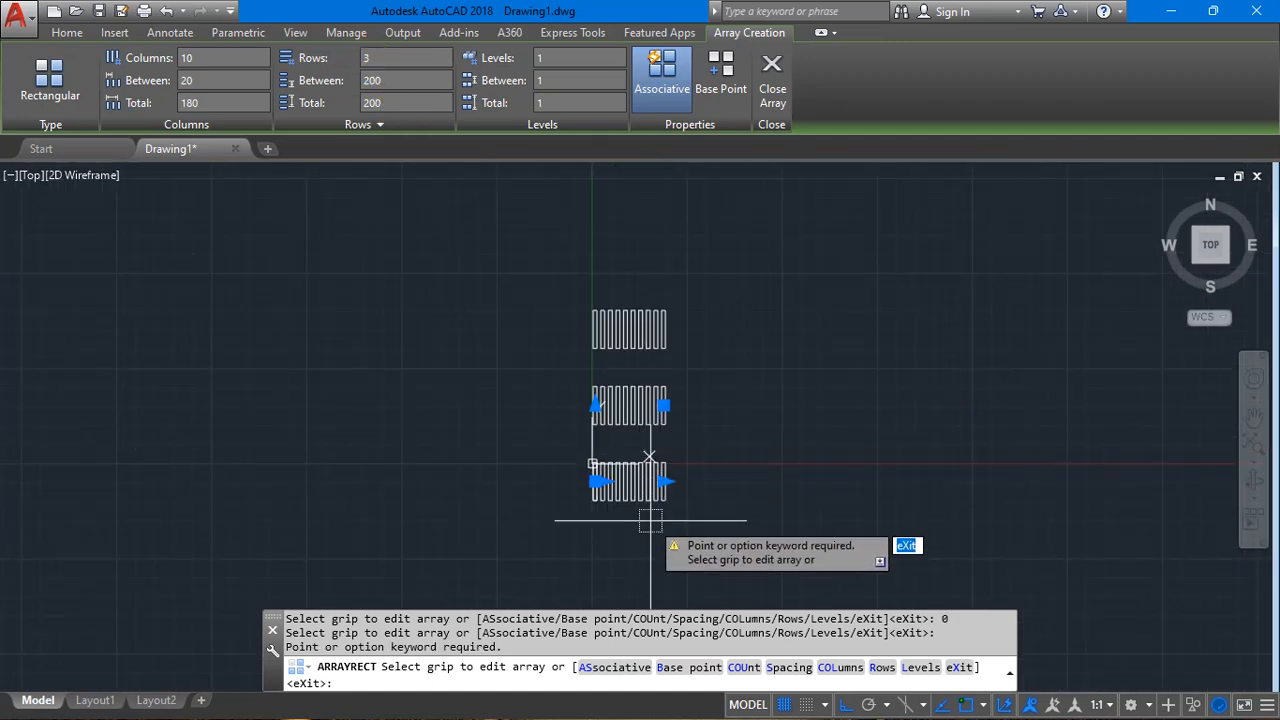
Examine the array's row spacing setting and the grips on its rows and columns.
{"action": "left_click", "coordinate": [389, 106]}
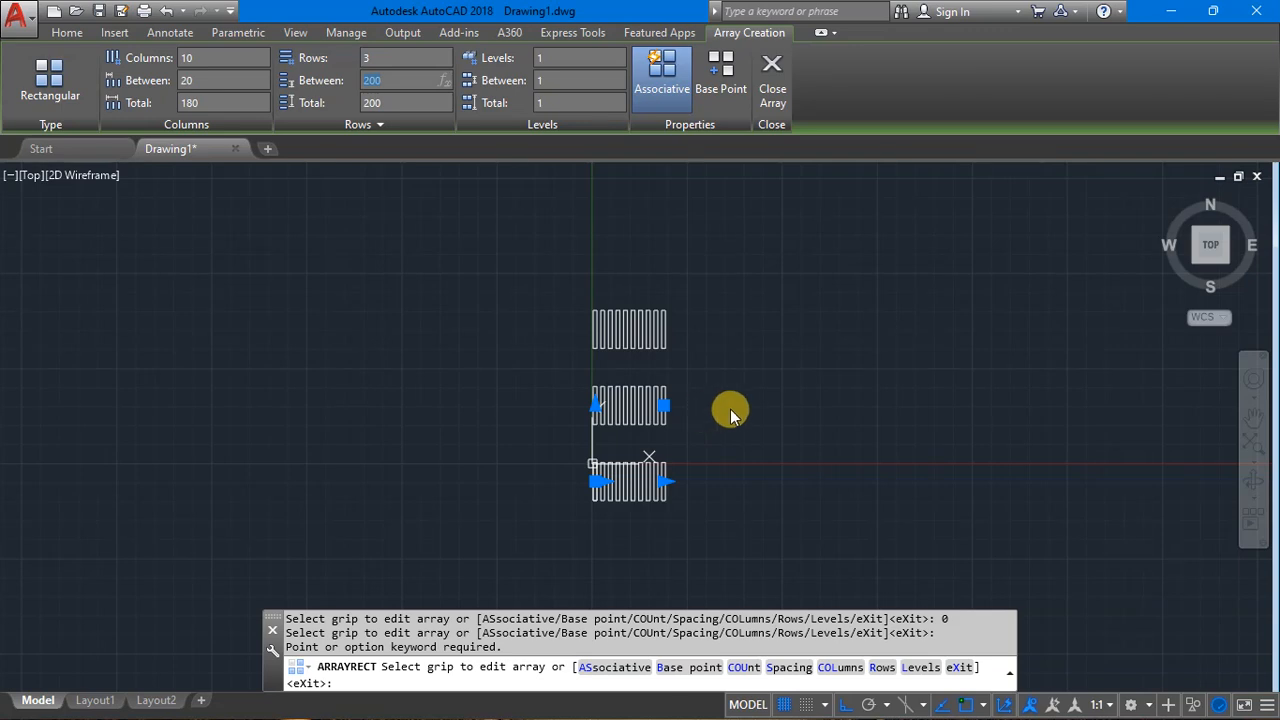
{"action": "scroll", "coordinate": [600, 400], "scroll_direction": "up", "scroll_amount": 3}
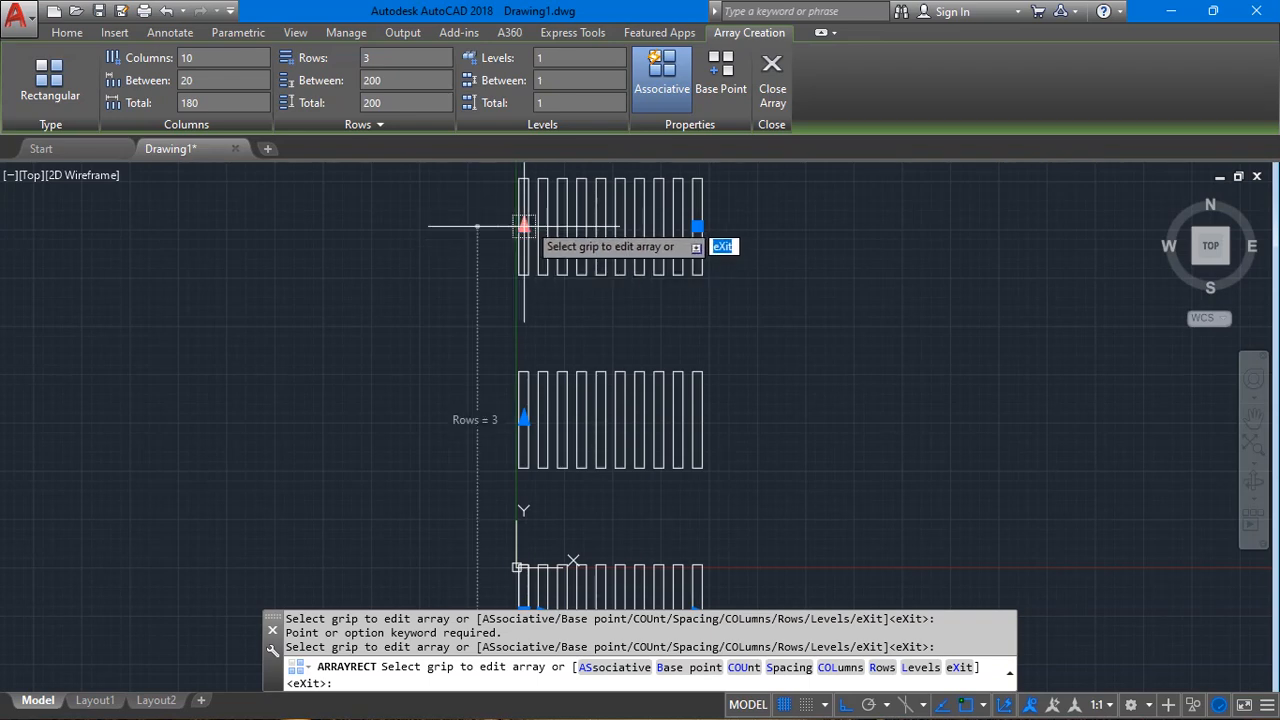
{"action": "scroll", "coordinate": [389, 237], "scroll_direction": "down", "scroll_amount": 4}
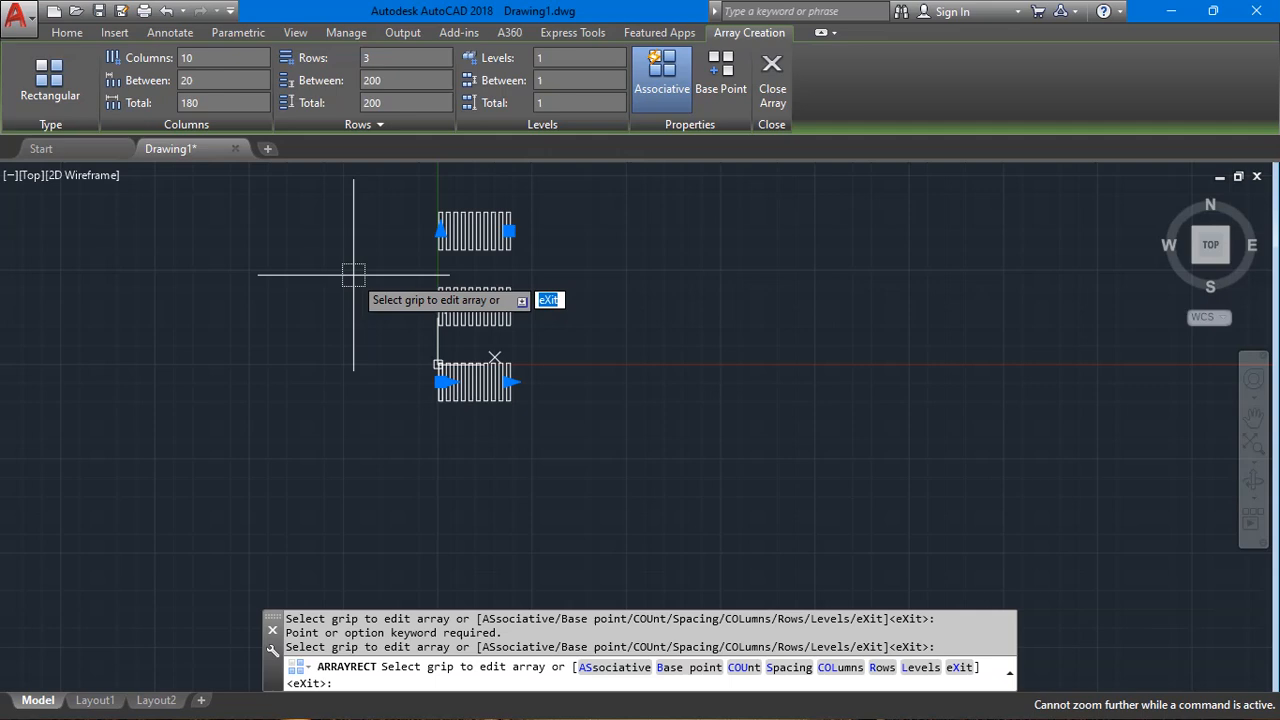
{"action": "scroll", "coordinate": [490, 275], "scroll_direction": "up", "scroll_amount": 2}
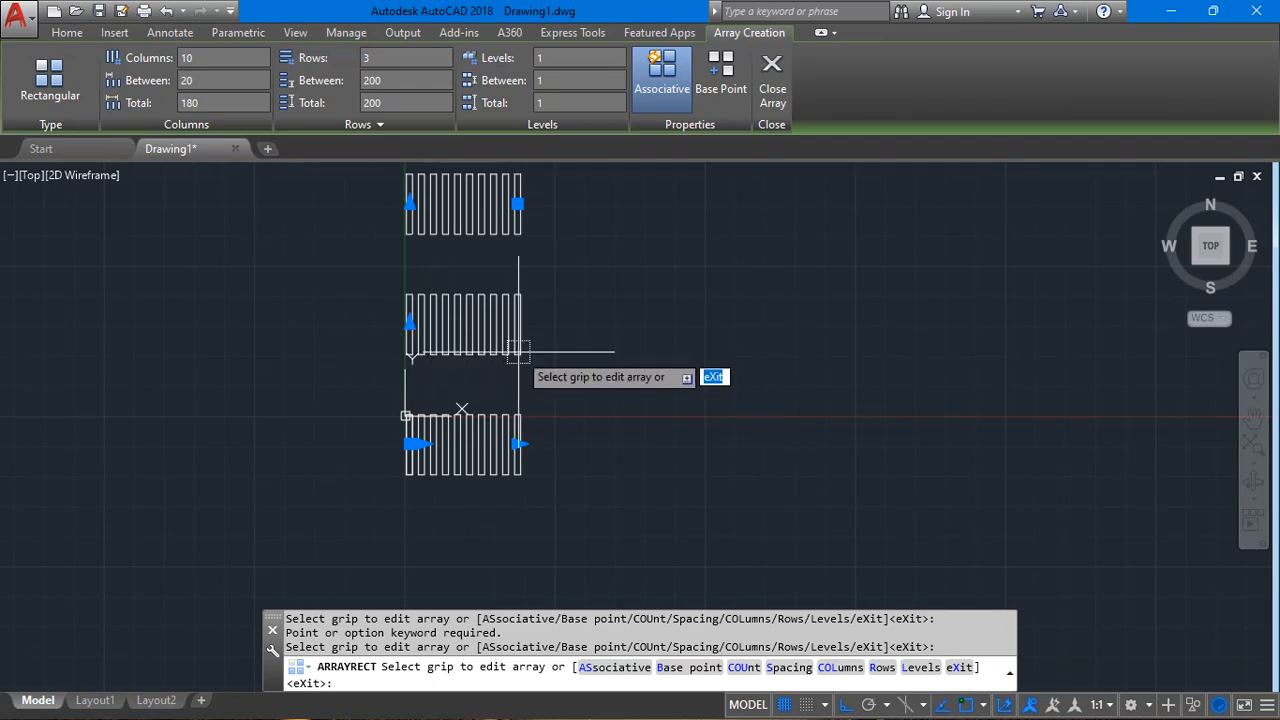
{"action": "scroll", "coordinate": [405, 400], "scroll_direction": "up", "scroll_amount": 10}
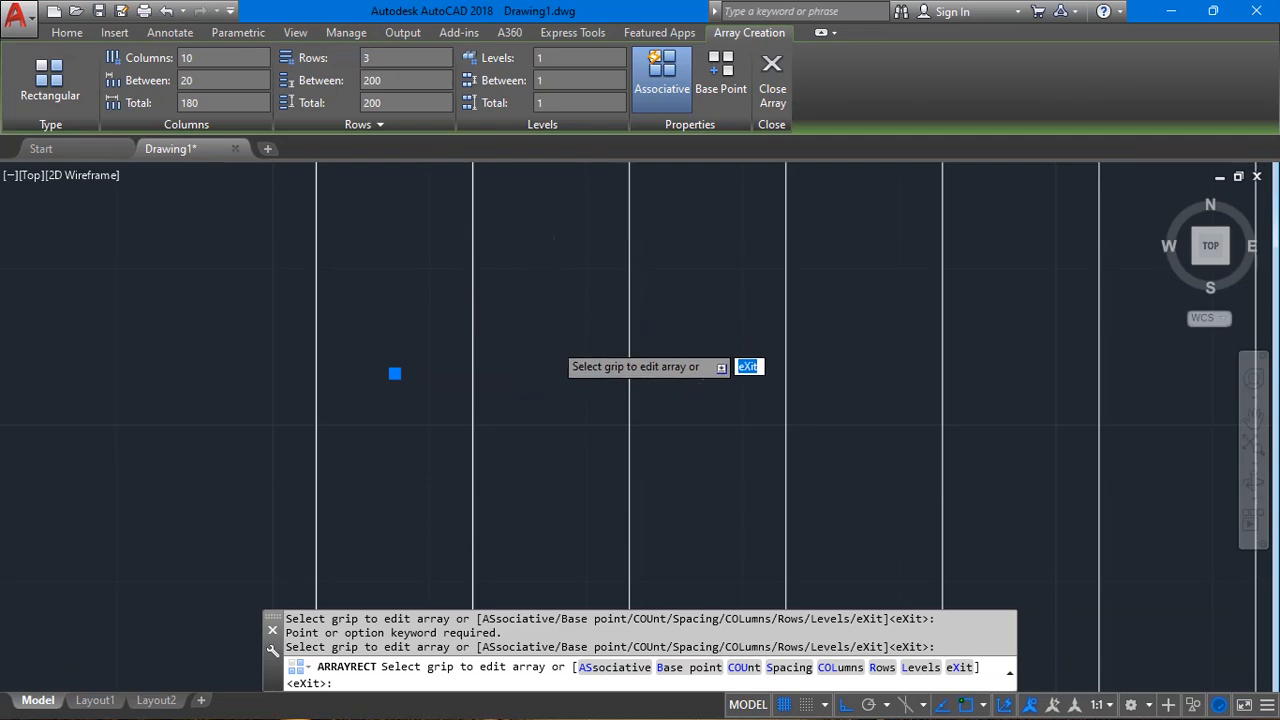
Redefine the array's base point at the upper-left corner of the original rectangle.
{"action": "scroll", "coordinate": [536, 363], "scroll_direction": "down", "scroll_amount": 3}
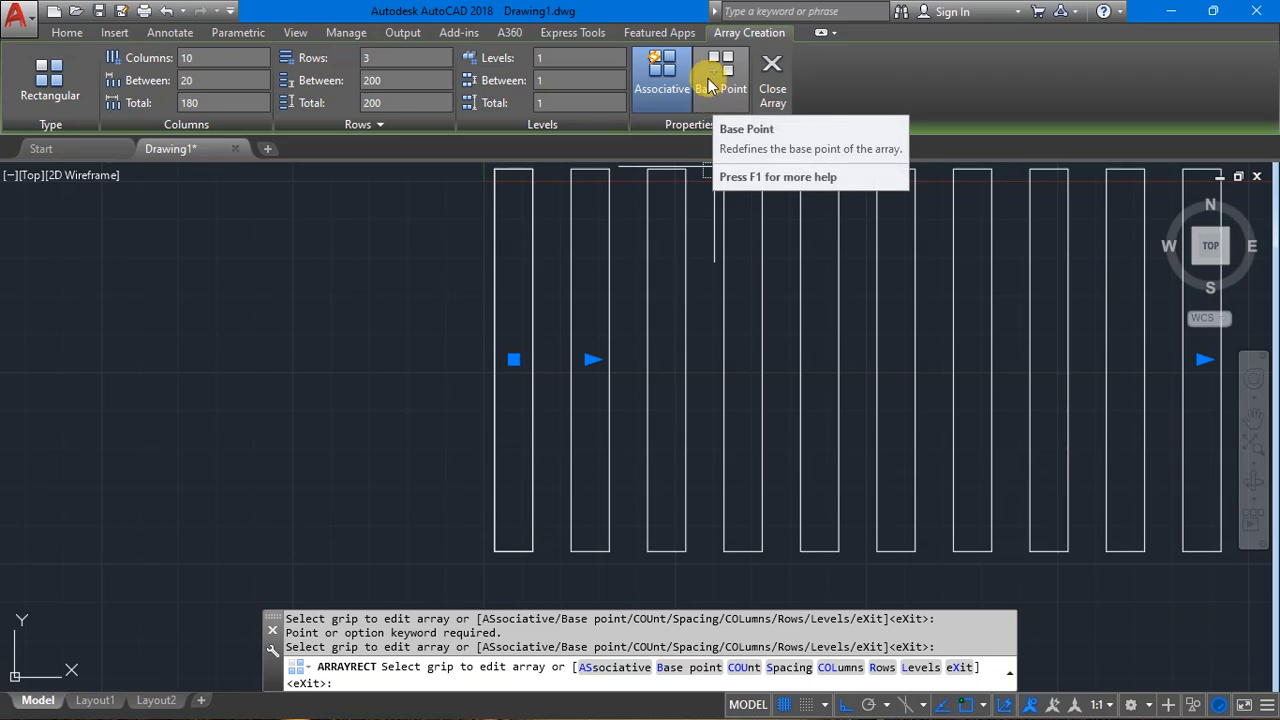
{"action": "left_click", "coordinate": [720, 75]}
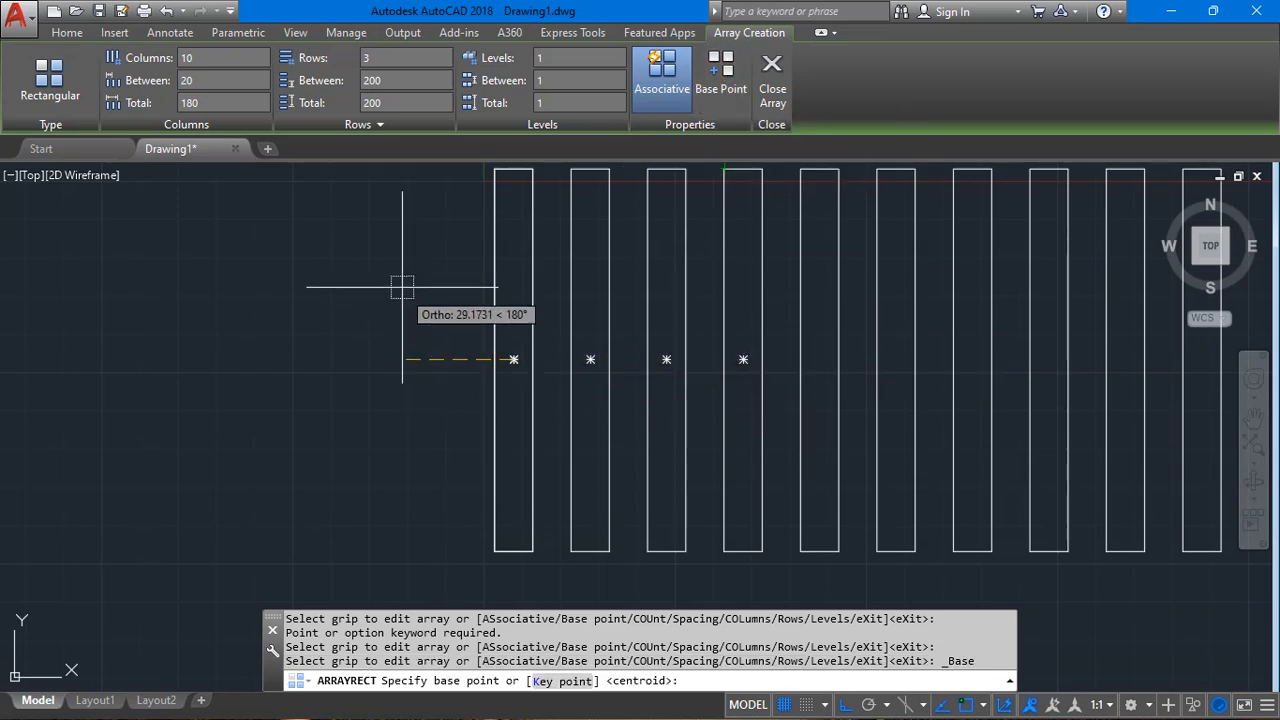
{"action": "middle_click_drag", "start_coordinate": [463, 224], "coordinate": [463, 372]}
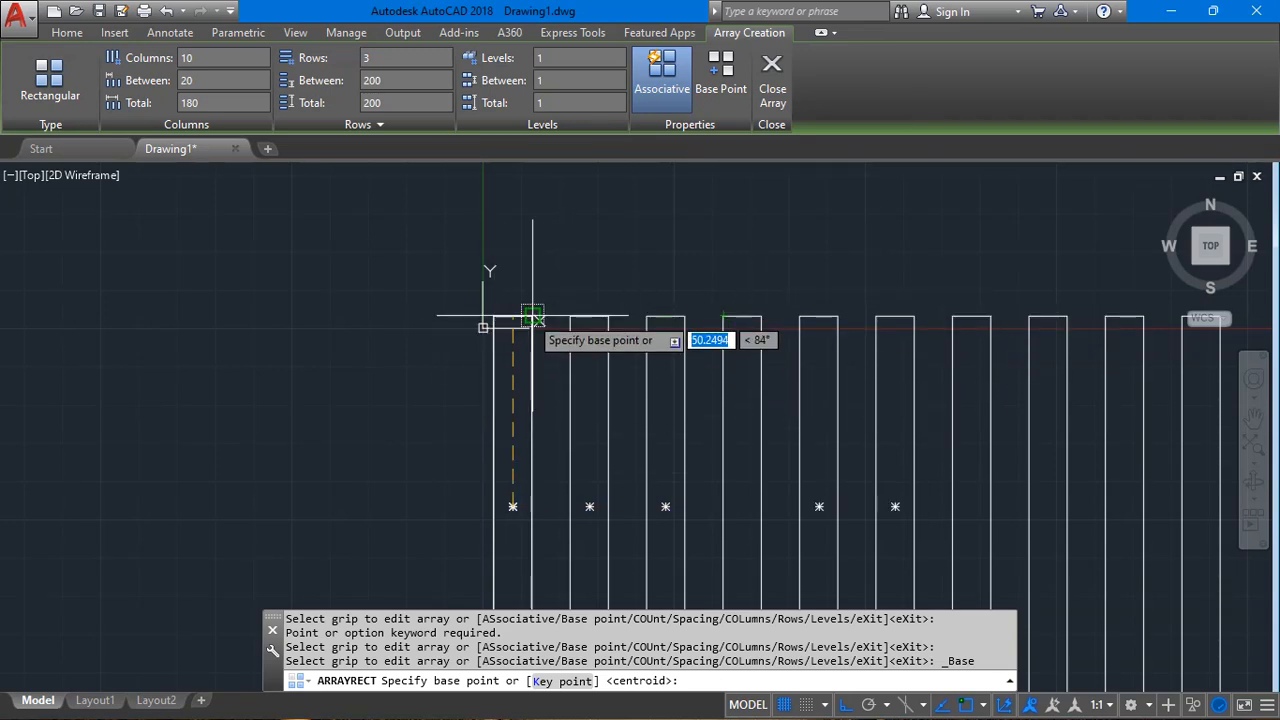
{"action": "left_click", "coordinate": [494, 316]}
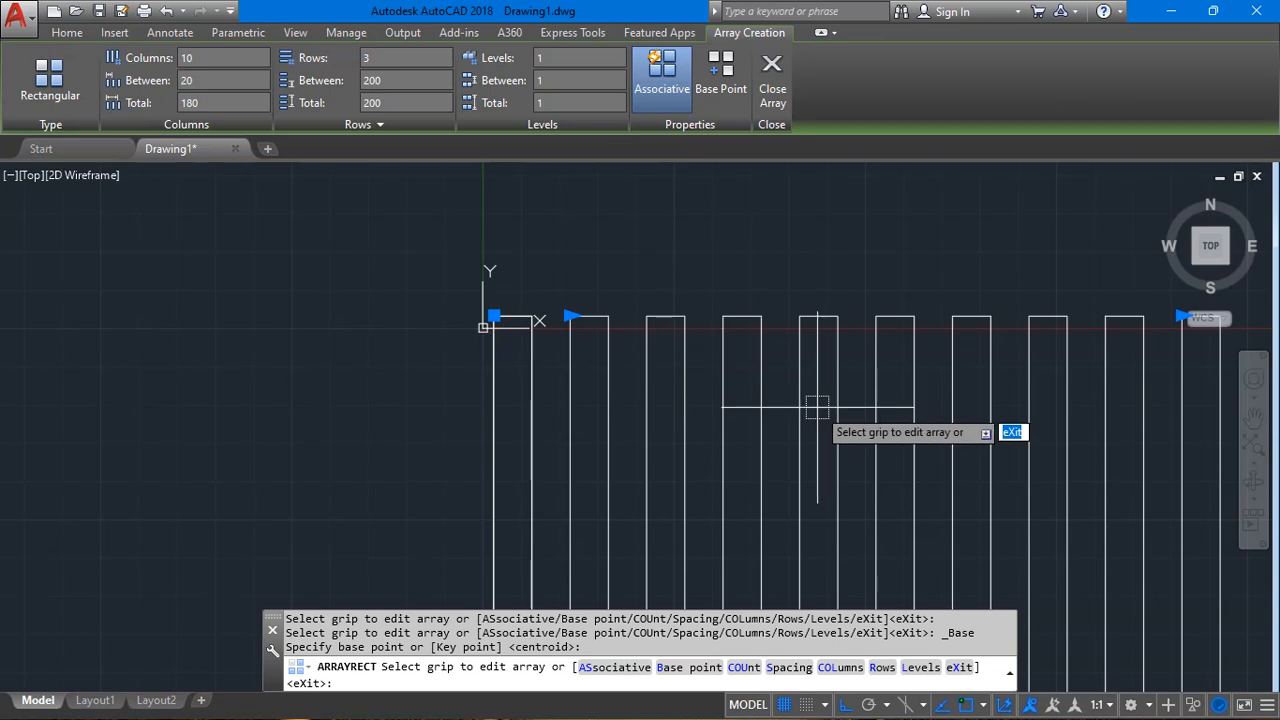
Inspect the array's grips at the rectangle corners and turn off object snap.
{"action": "scroll", "coordinate": [567, 318], "scroll_direction": "up", "scroll_amount": 2}
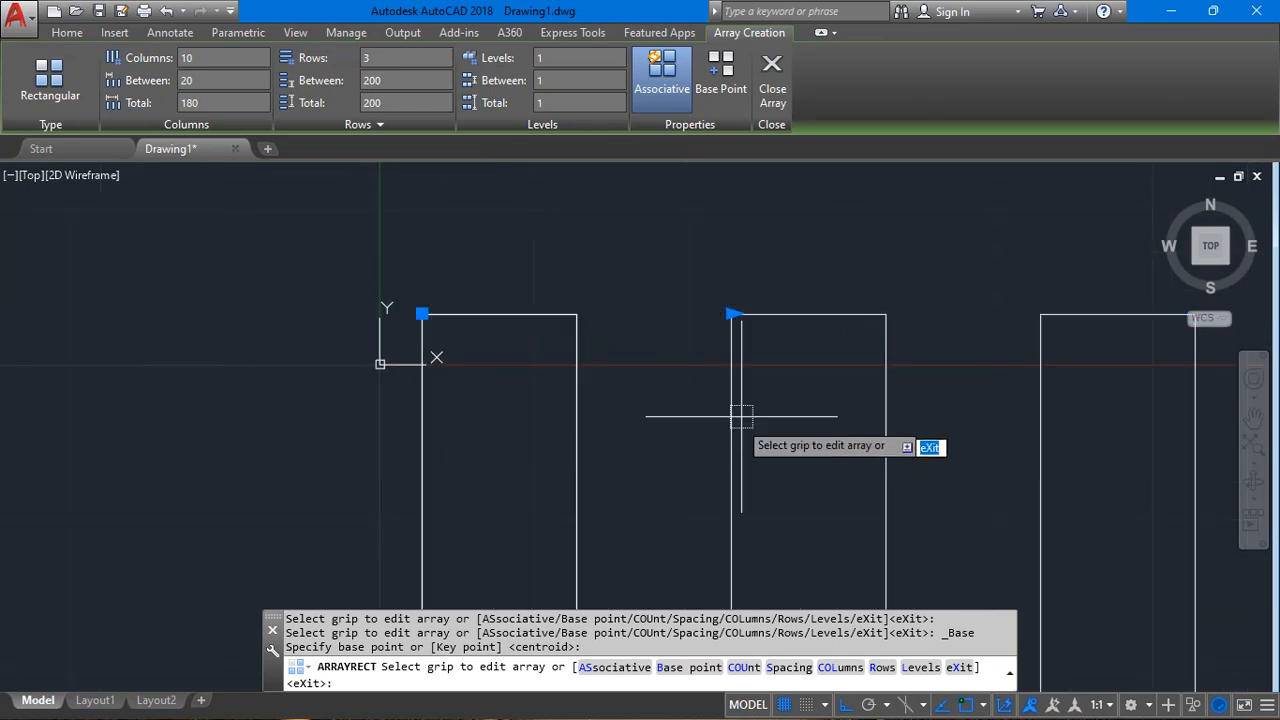
{"action": "scroll", "coordinate": [480, 330], "scroll_direction": "down", "scroll_amount": 4}
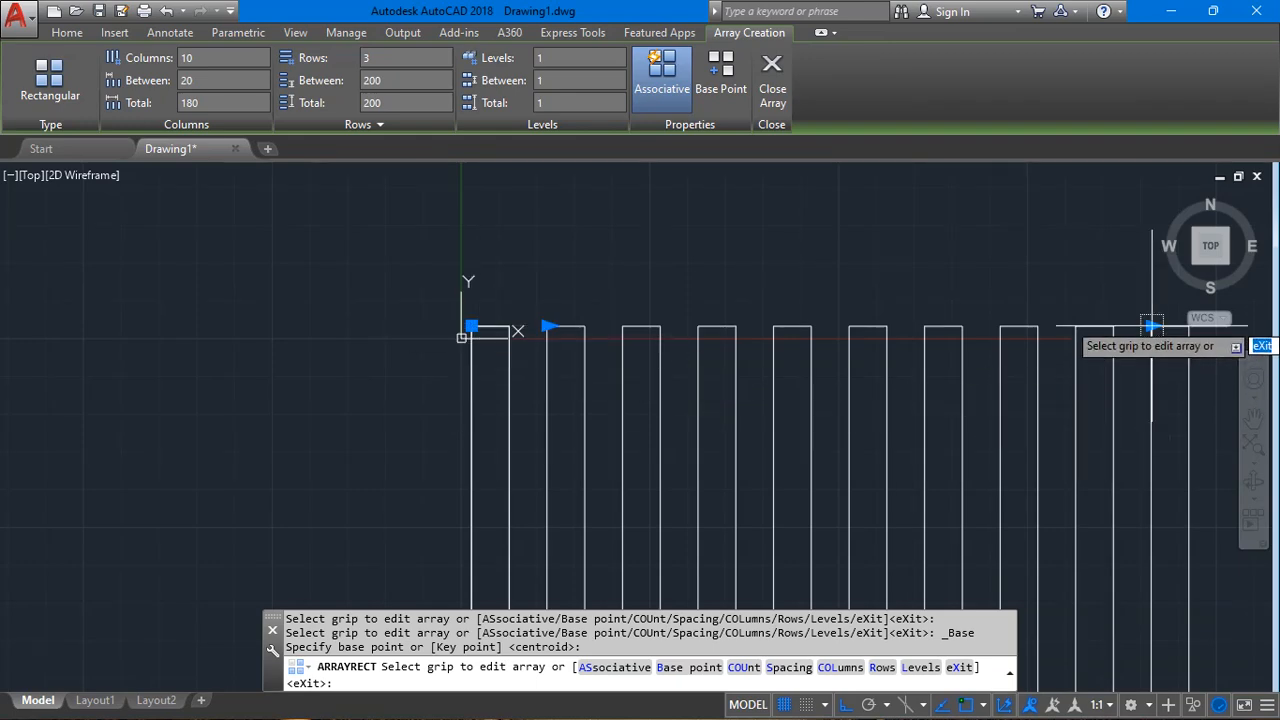
{"action": "scroll", "coordinate": [720, 335], "scroll_direction": "down", "scroll_amount": 6}
{"action": "scroll", "coordinate": [676, 316], "scroll_direction": "up", "scroll_amount": 5}
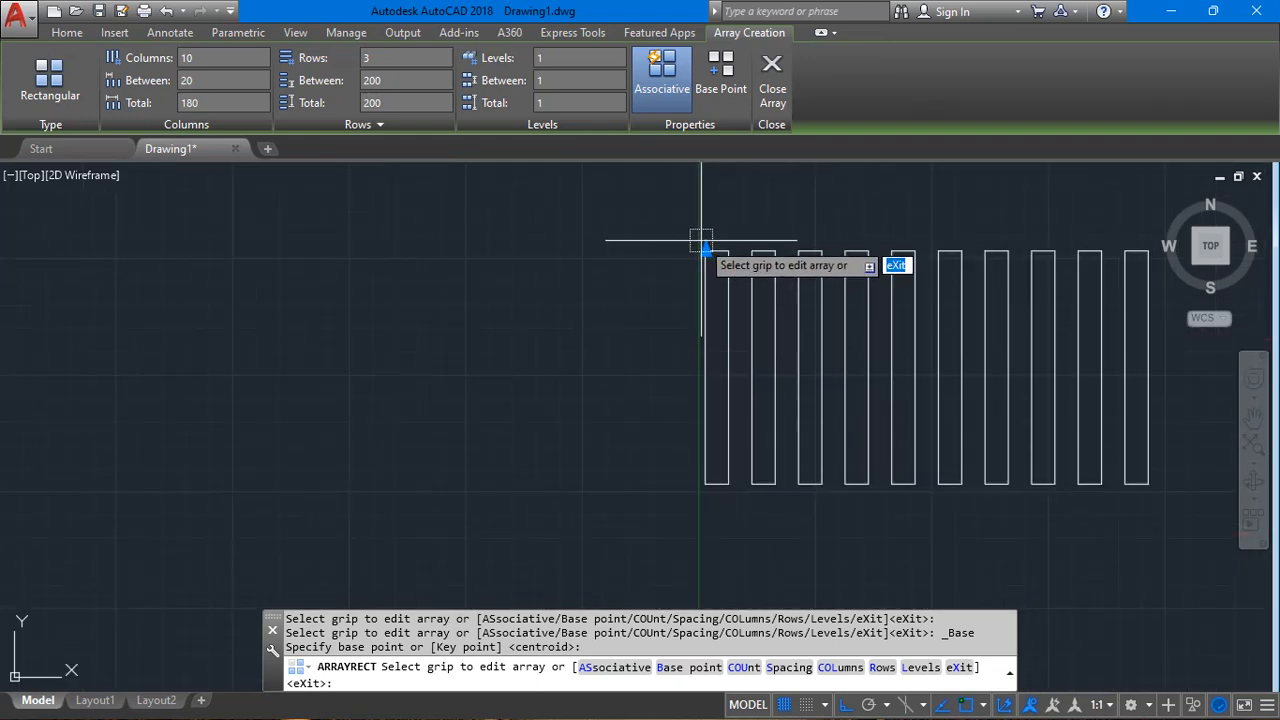
{"action": "scroll", "coordinate": [686, 314], "scroll_direction": "down", "scroll_amount": 3}
{"action": "scroll", "coordinate": [758, 484], "scroll_direction": "up", "scroll_amount": 3}
{"action": "scroll", "coordinate": [531, 455], "scroll_direction": "up", "scroll_amount": 2}
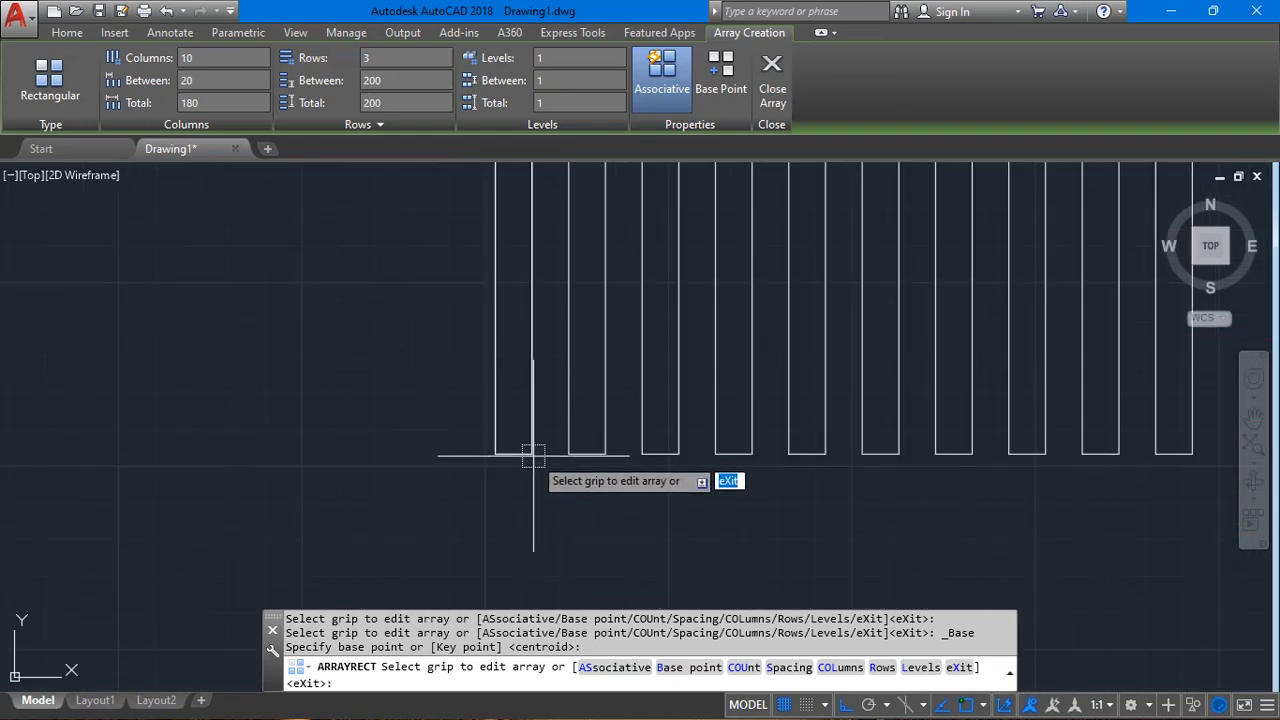
{"action": "key", "text": "F3"}
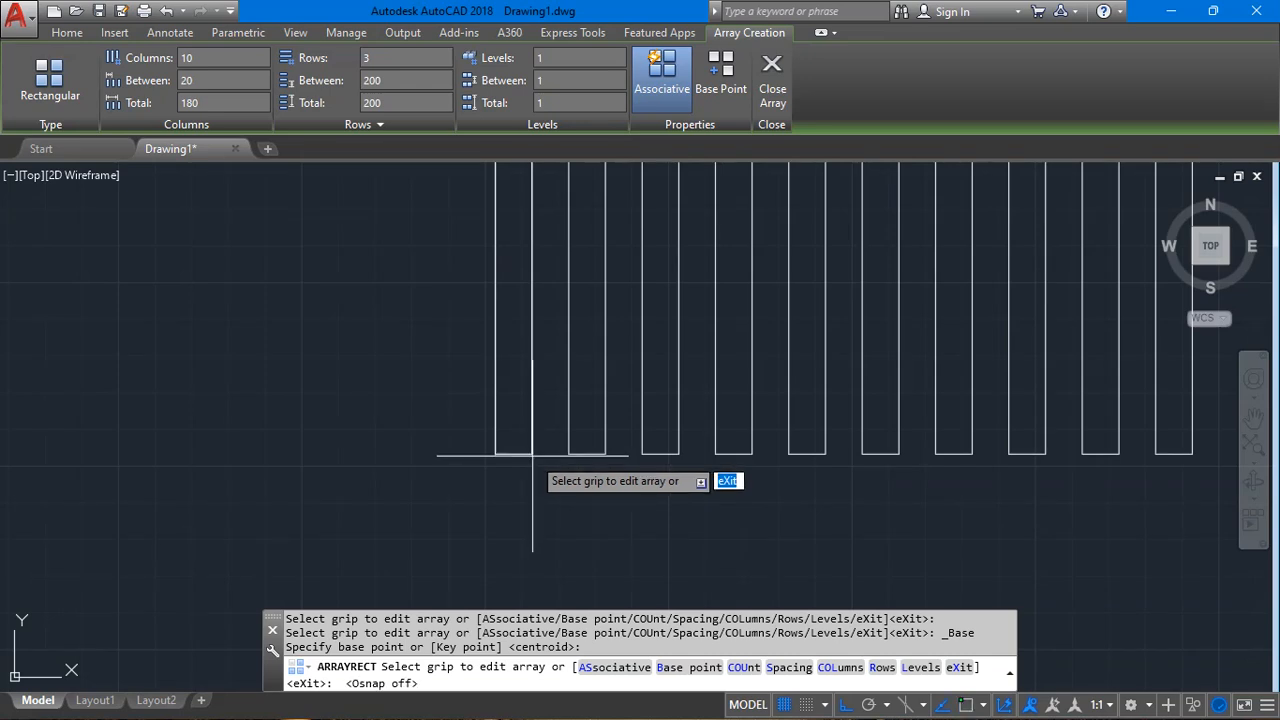
Turn object snap on and redefine the array's base point at the lower-right corner of the original rectangle.
{"action": "key", "text": "F3"}
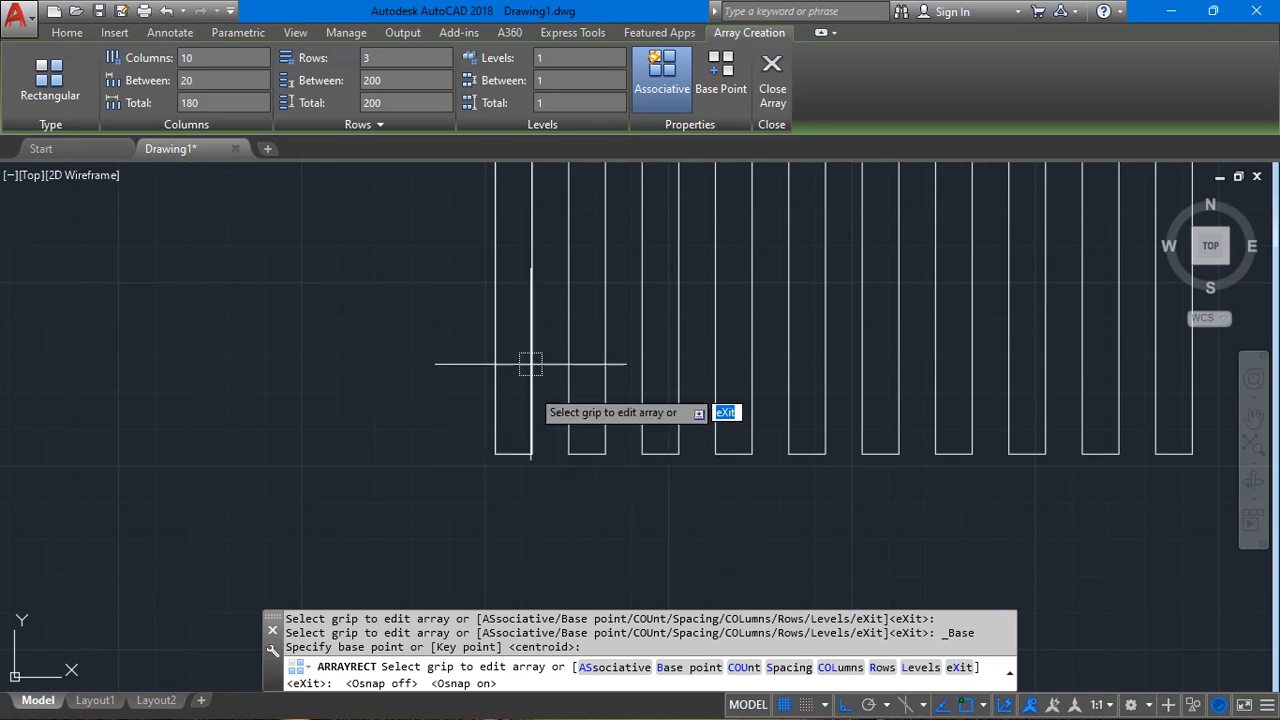
{"action": "left_click", "coordinate": [721, 80]}
{"action": "left_click", "coordinate": [531, 455]}
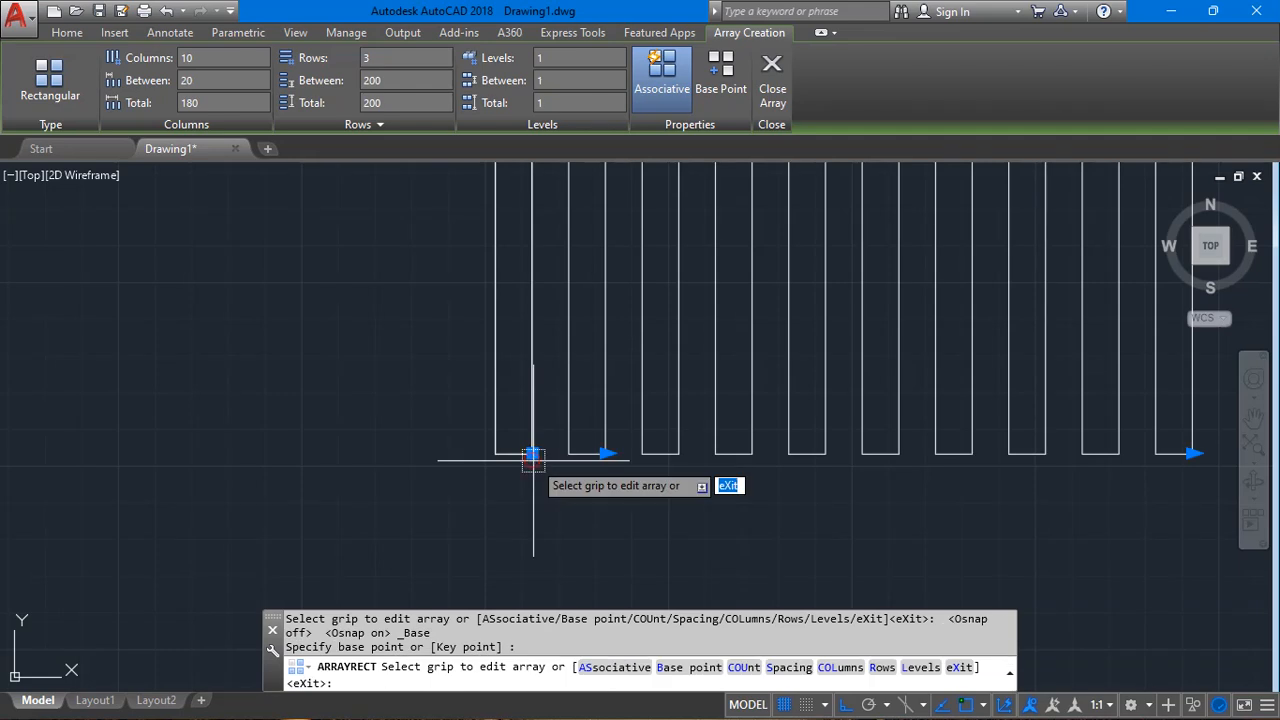
{"action": "scroll", "coordinate": [547, 523], "scroll_direction": "down", "scroll_amount": 6}
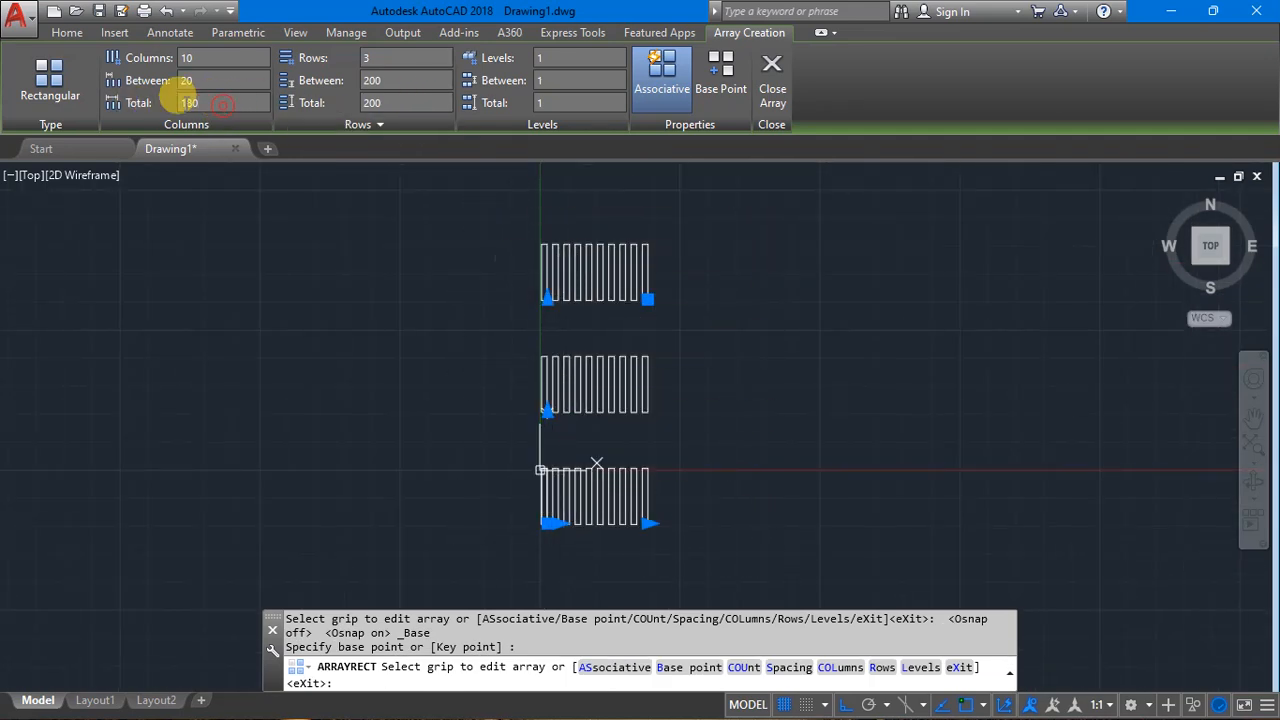
Set the array's total column distance to 200 and its number of columns to 5.
{"action": "key", "text": "Return"}
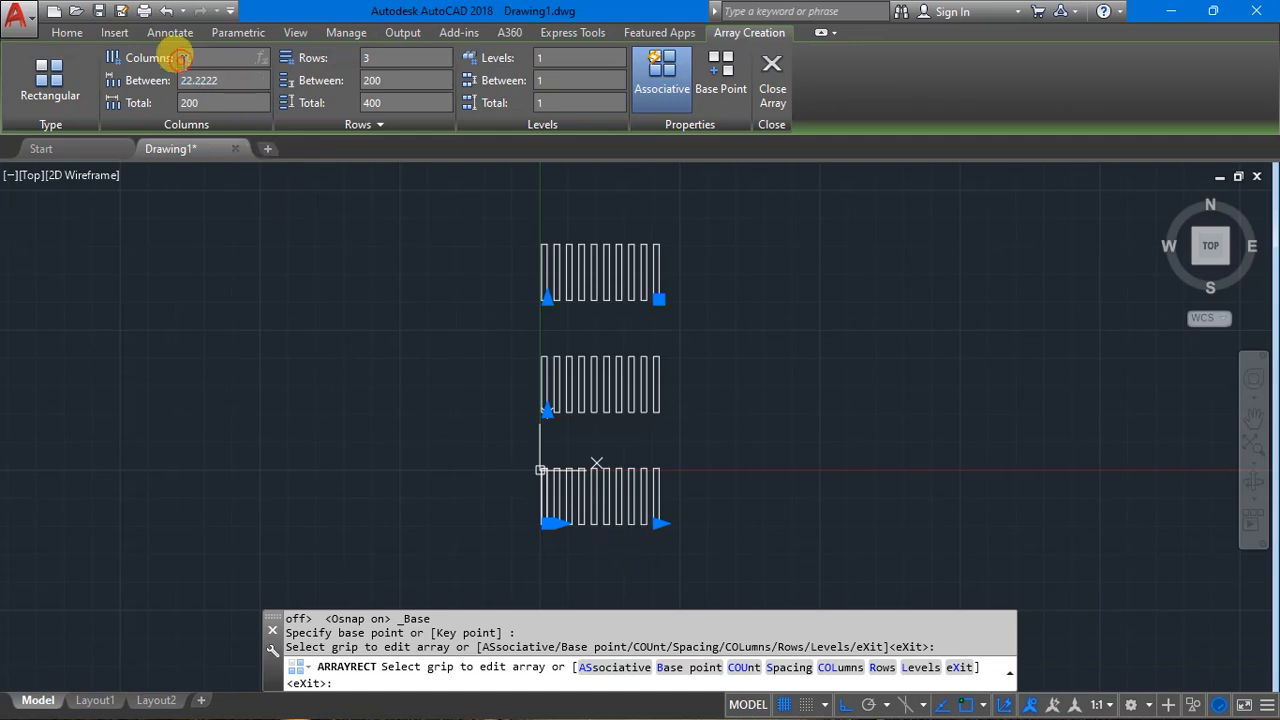
{"action": "left_click", "coordinate": [222, 79]}
{"action": "key", "text": "Return"}
{"action": "type", "text": "3"}
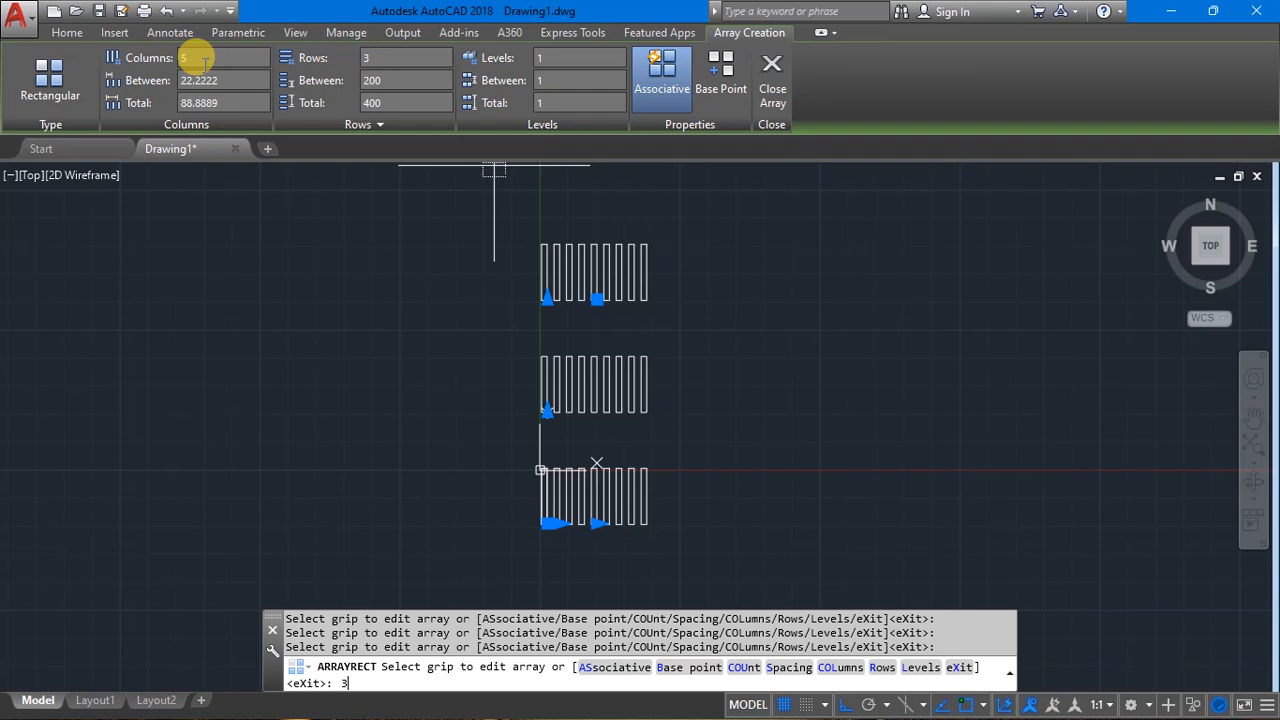
Set the total distance across the five columns to 200.
{"action": "left_click", "coordinate": [228, 106]}
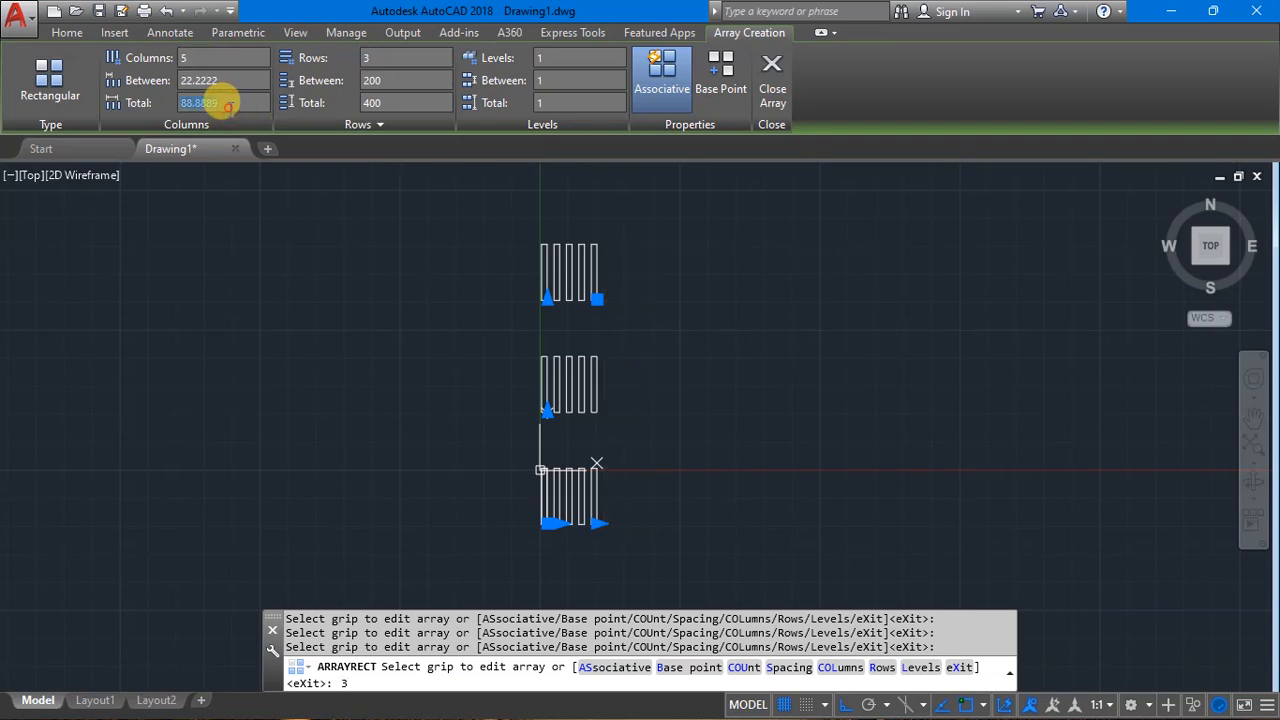
{"action": "key", "text": "Return"}
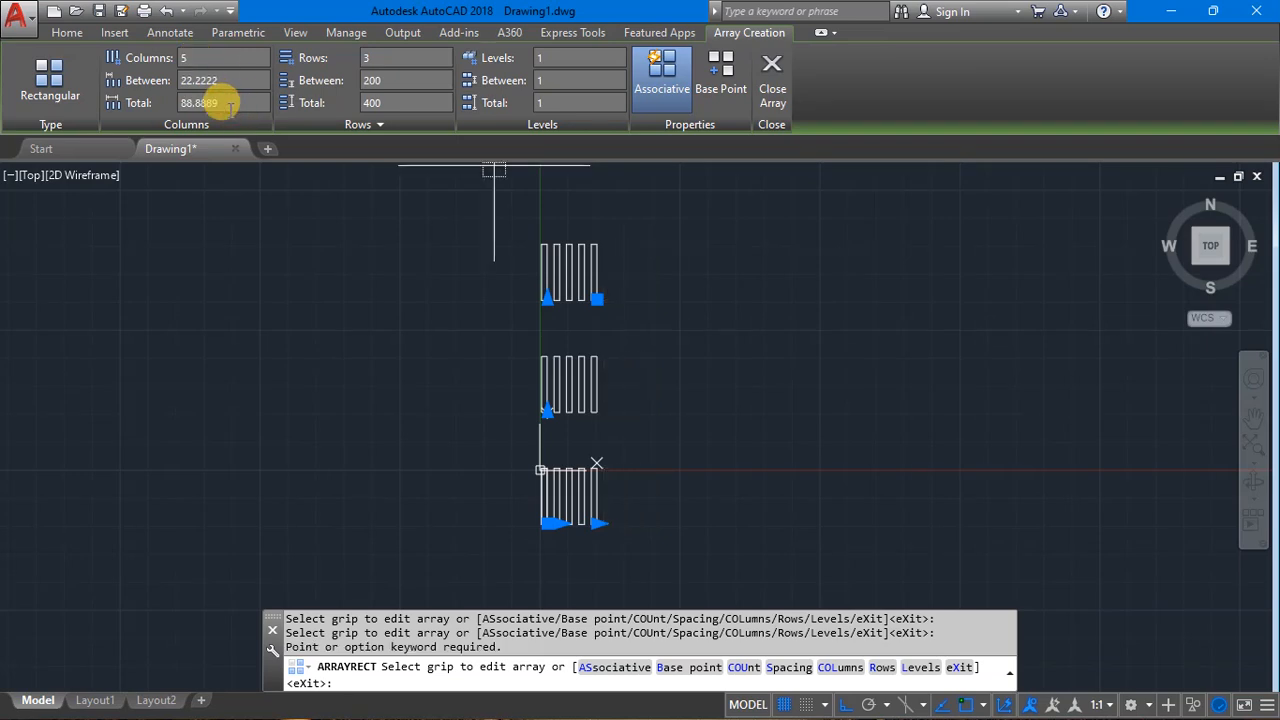
{"action": "key", "text": "Return"}
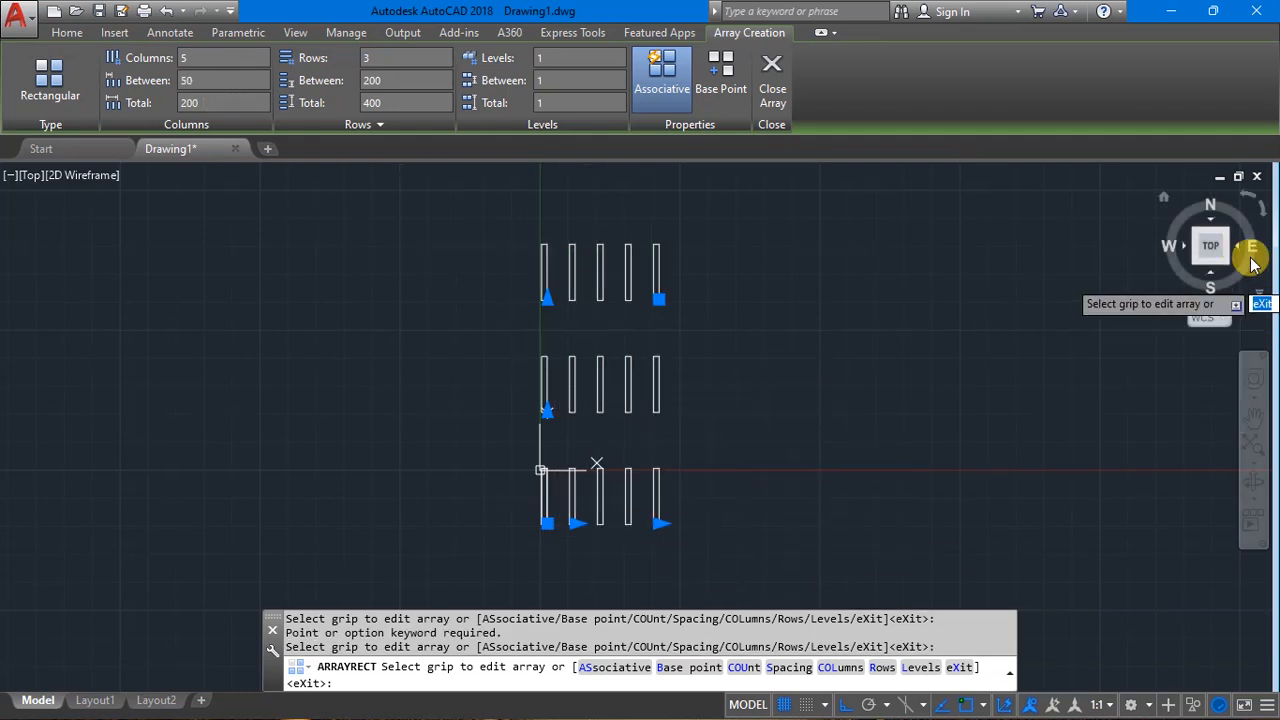
Give the array 2 levels spaced 150 apart and inspect them in the isometric and front views.
{"action": "left_click", "coordinate": [1164, 196]}
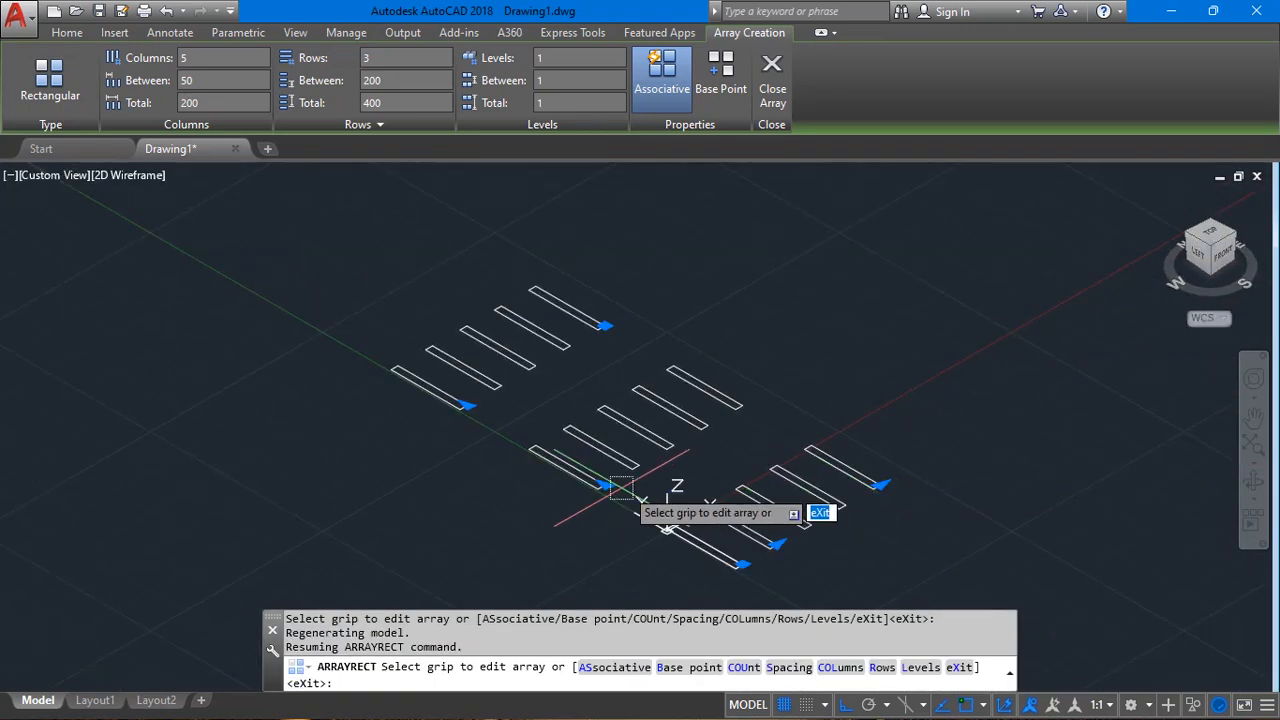
{"action": "left_click", "coordinate": [563, 83]}
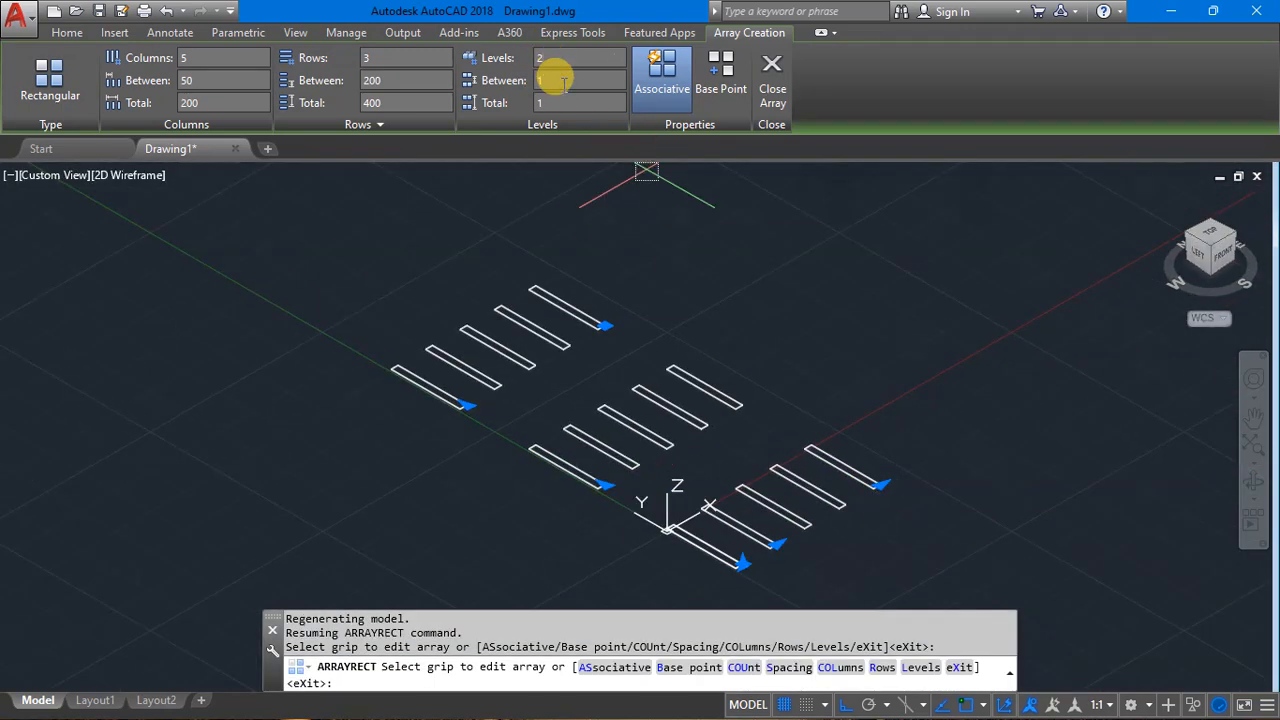
{"action": "key", "text": "Return"}
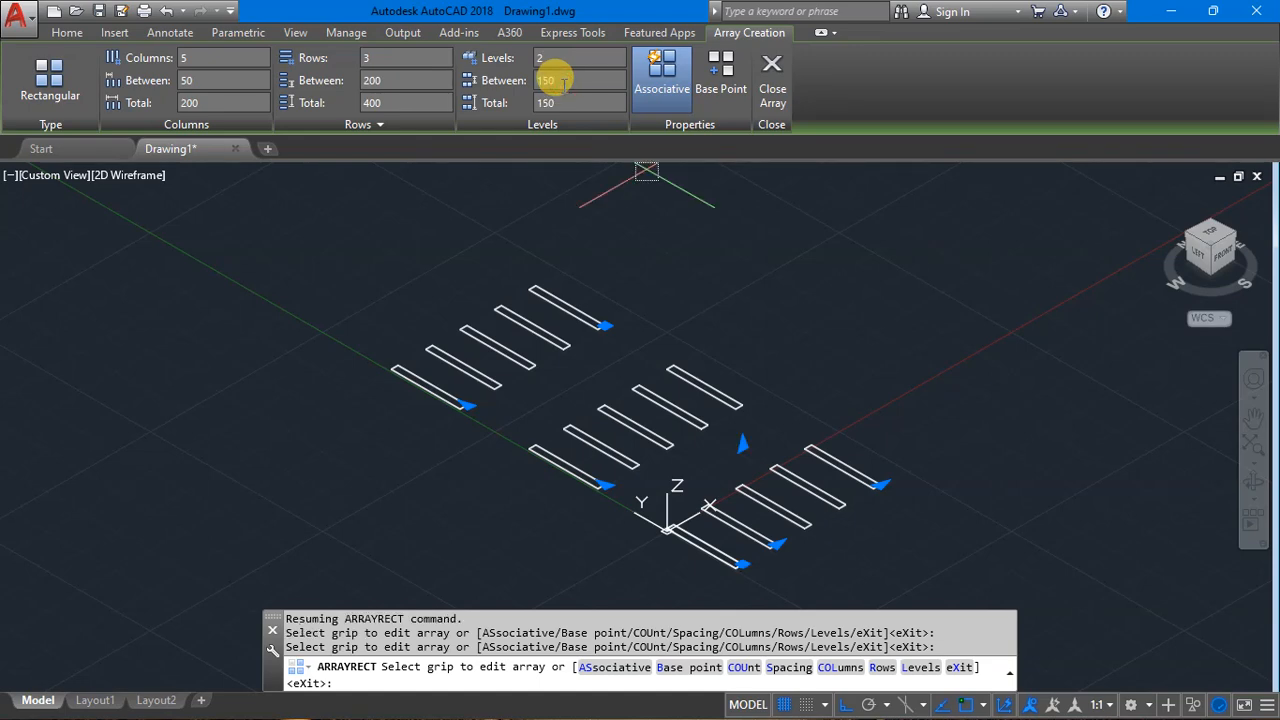
{"action": "middle_click_drag", "start_coordinate": [915, 420], "coordinate": [865, 366]}
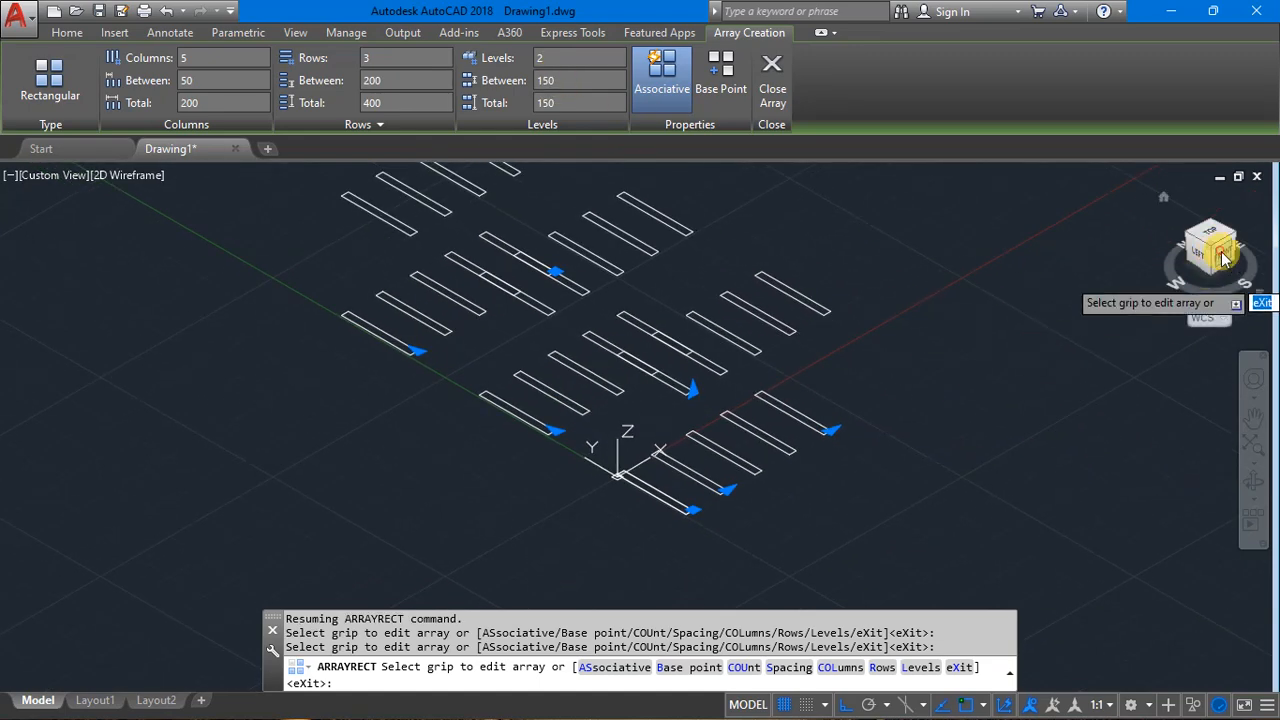
{"action": "left_click", "coordinate": [1222, 258]}
{"action": "left_click", "coordinate": [1170, 201]}
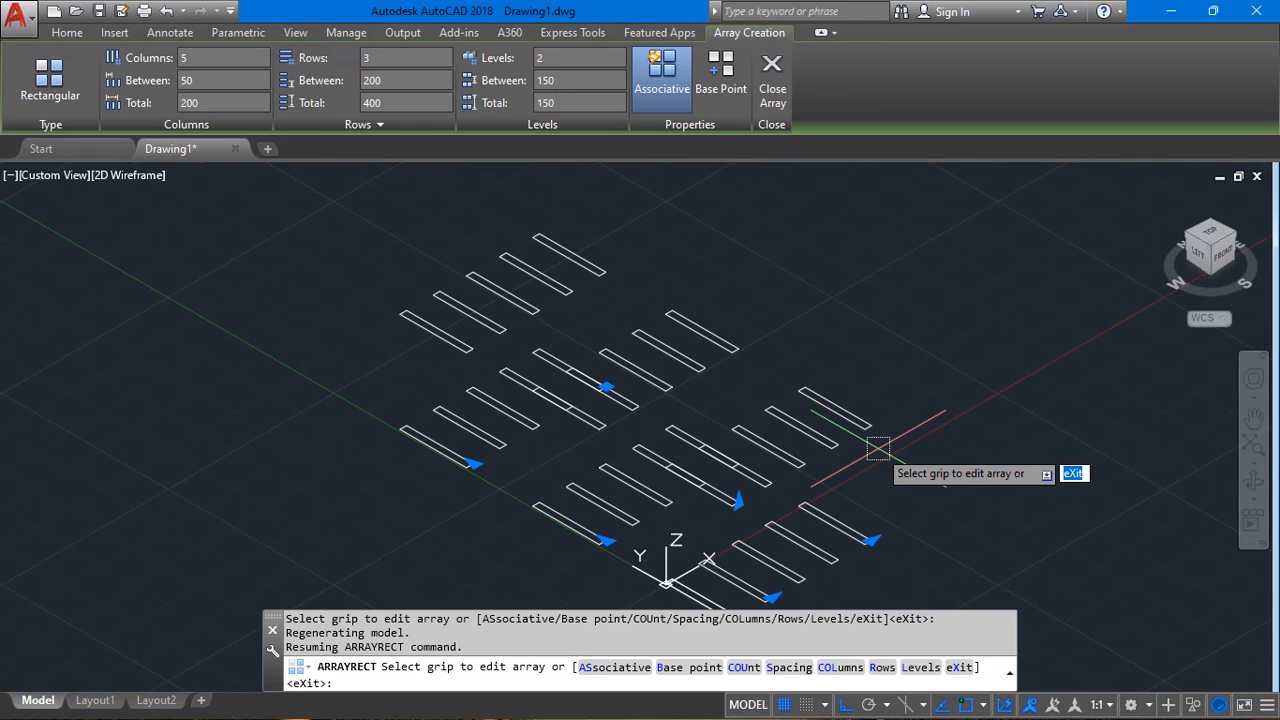
Set the array's number of levels to 1 and finish the array.
{"action": "key", "text": "ctrl+z"}
{"action": "key", "text": "ctrl+z"}
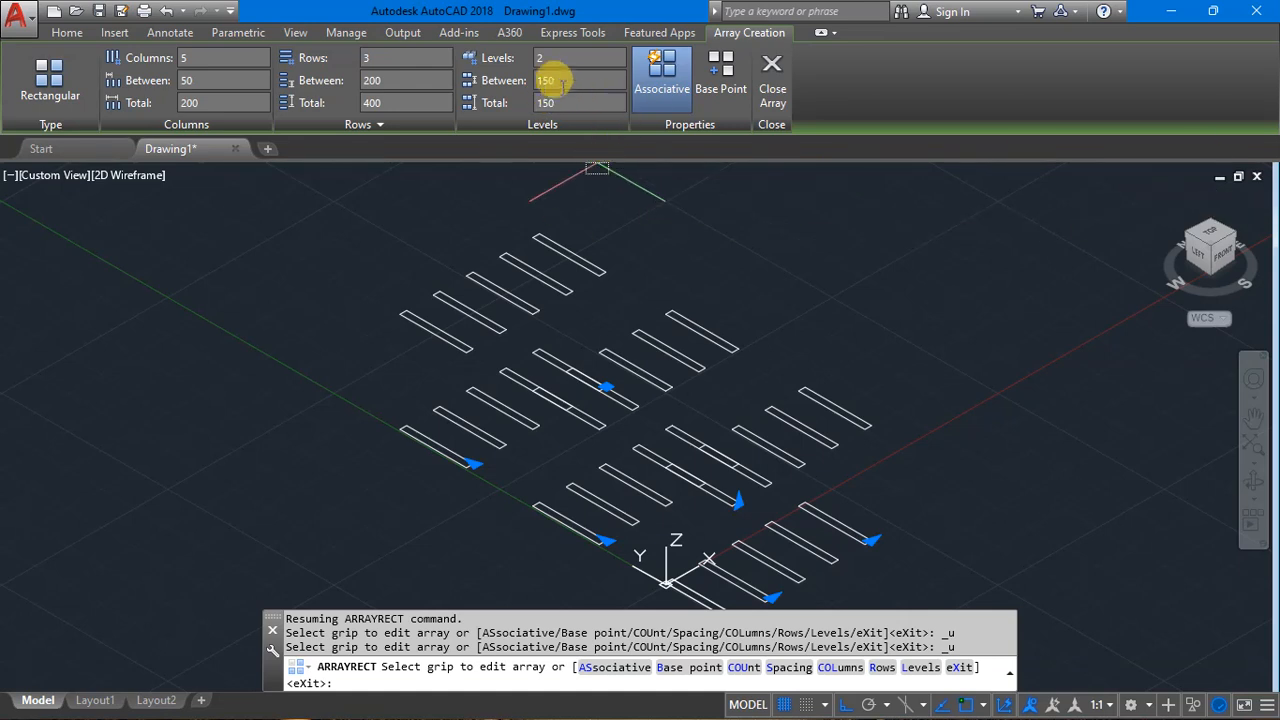
{"action": "key", "text": "ctrl+z"}
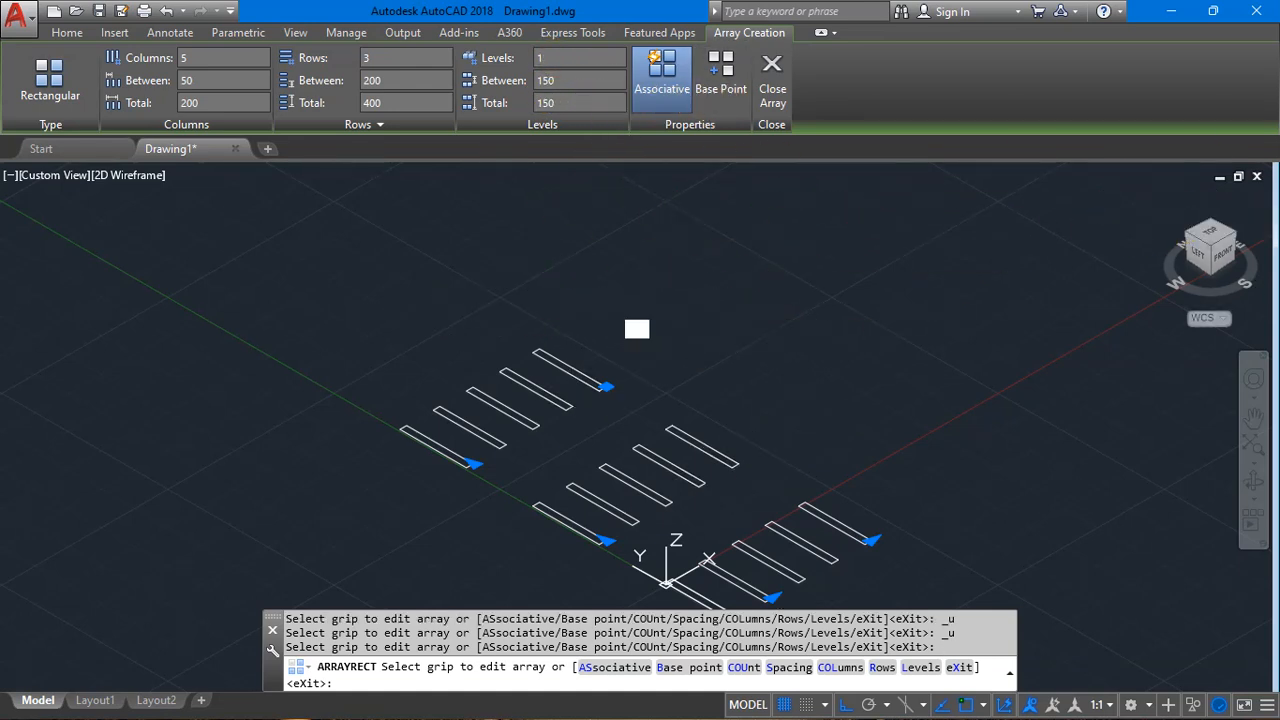
{"action": "key", "text": "Escape"}
Explode the finished rectangular array into separate rectangles.
{"action": "left_click", "coordinate": [775, 552]}
{"action": "scroll", "coordinate": [655, 409], "scroll_direction": "down", "scroll_amount": 5}
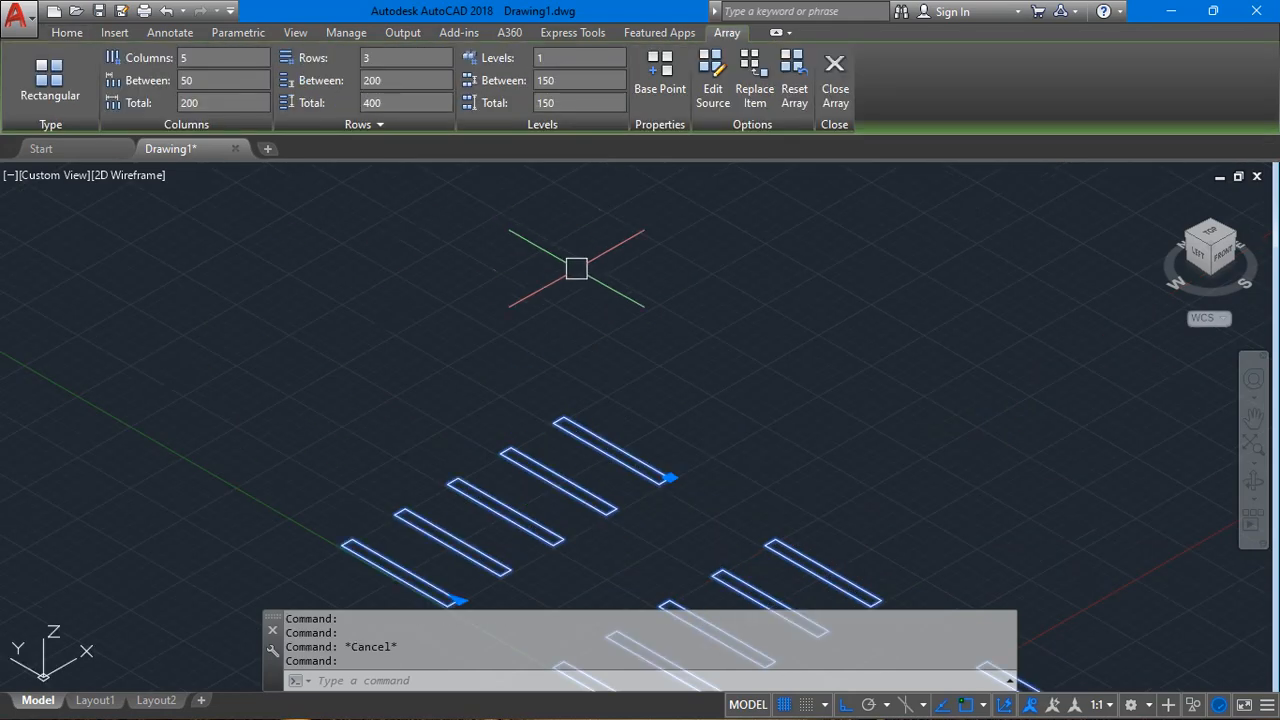
{"action": "middle_click_drag", "start_coordinate": [668, 285], "coordinate": [631, 406]}
{"action": "key", "text": "Escape"}
{"action": "key", "text": "Escape"}
{"action": "middle_click_drag", "start_coordinate": [647, 511], "coordinate": [469, 263]}
{"action": "left_click", "coordinate": [455, 330]}
{"action": "scroll", "coordinate": [483, 370], "scroll_direction": "up", "scroll_amount": 2}
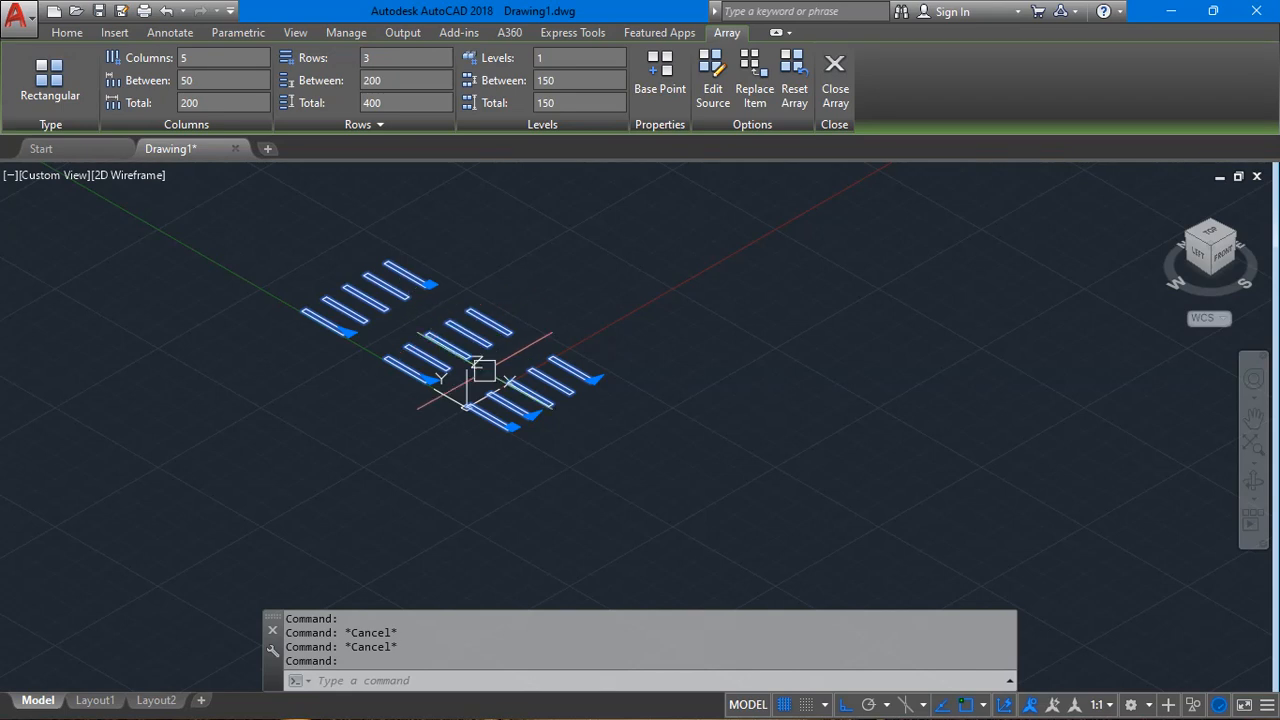
{"action": "scroll", "coordinate": [346, 251], "scroll_direction": "up", "scroll_amount": 3}
{"action": "scroll", "coordinate": [522, 284], "scroll_direction": "down", "scroll_amount": 2}
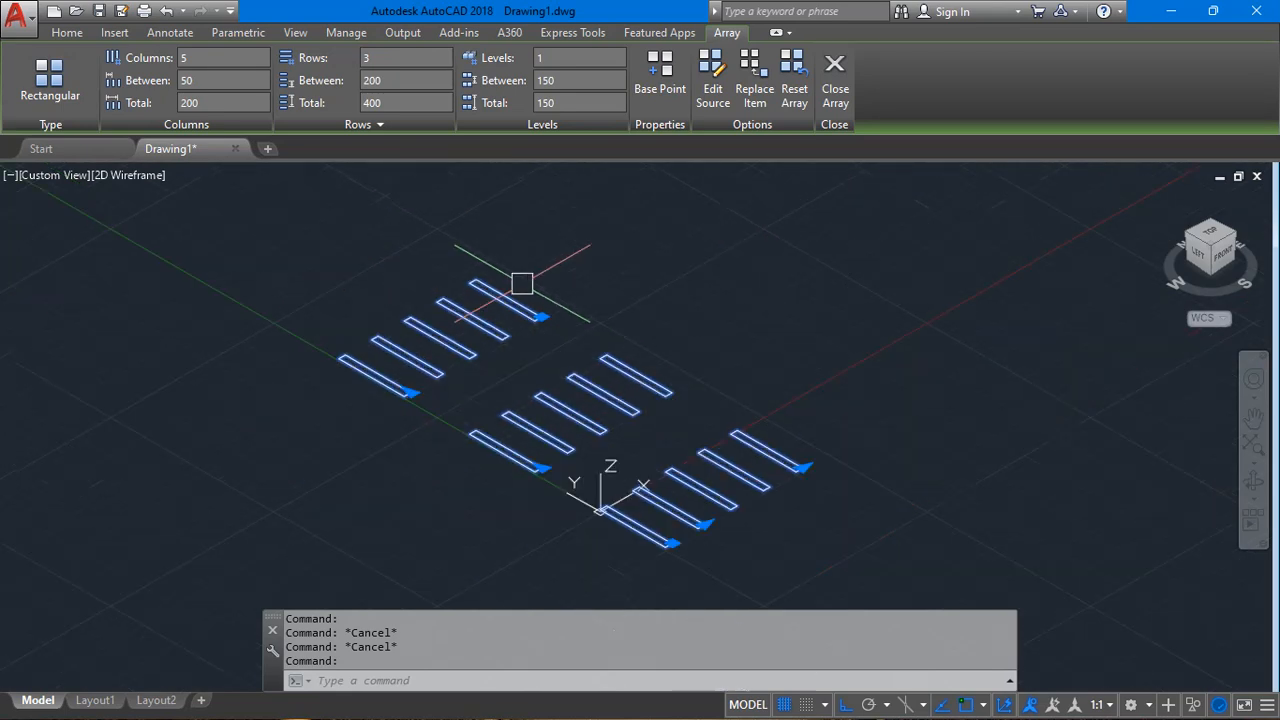
{"action": "type", "text": "x"}
{"action": "key", "text": "Return"}
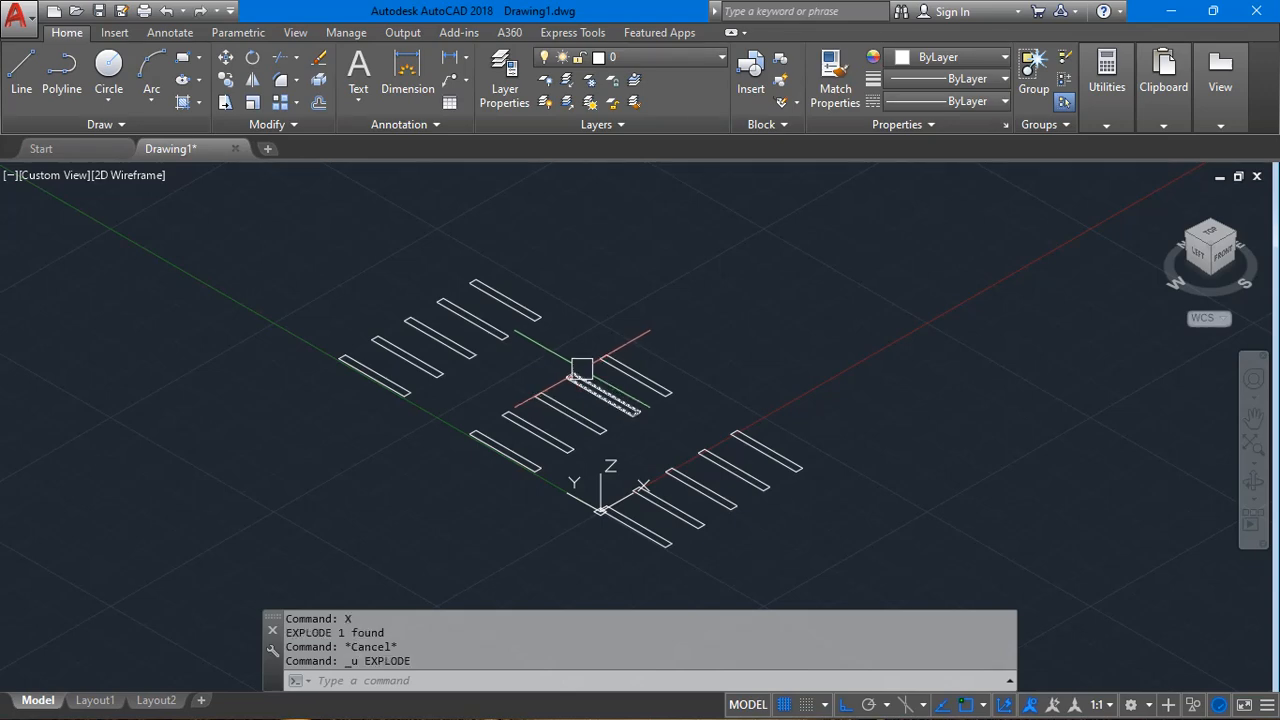
Explode the array again and select its rectangles, first a single one and also all together with a window.
{"action": "left_click", "coordinate": [227, 200]}
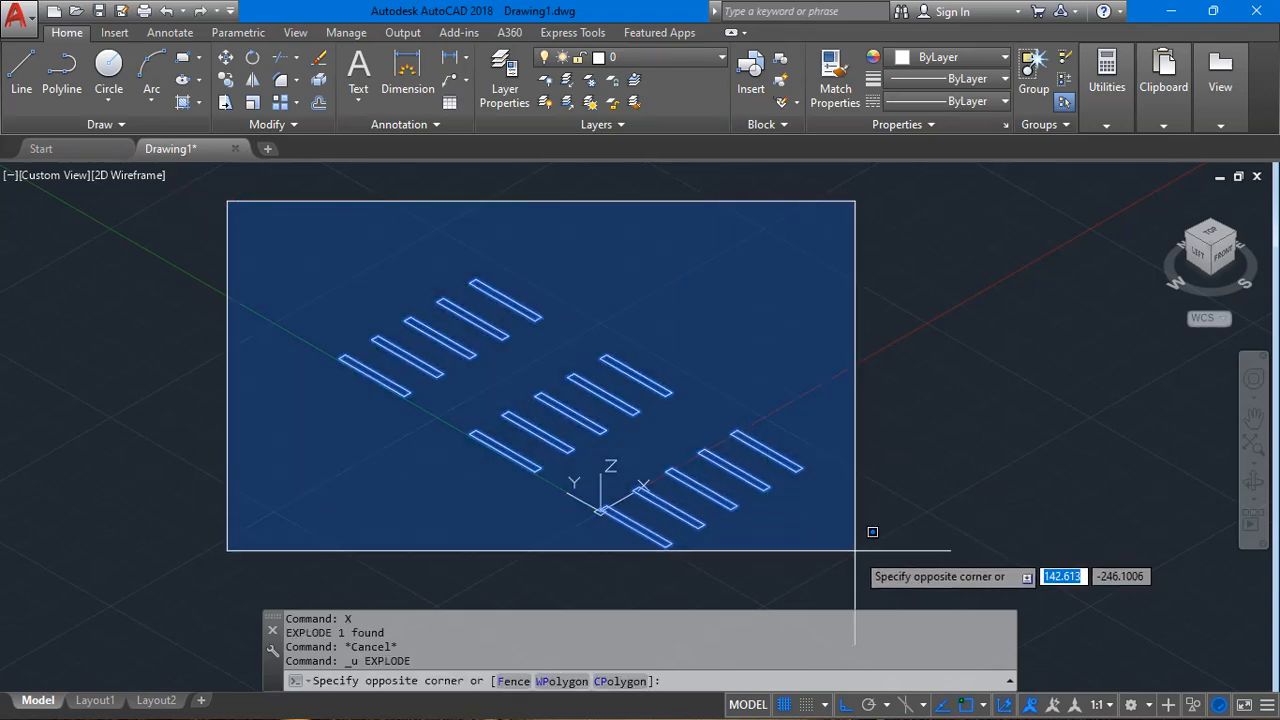
{"action": "left_click", "coordinate": [868, 562]}
{"action": "key", "text": "Escape"}
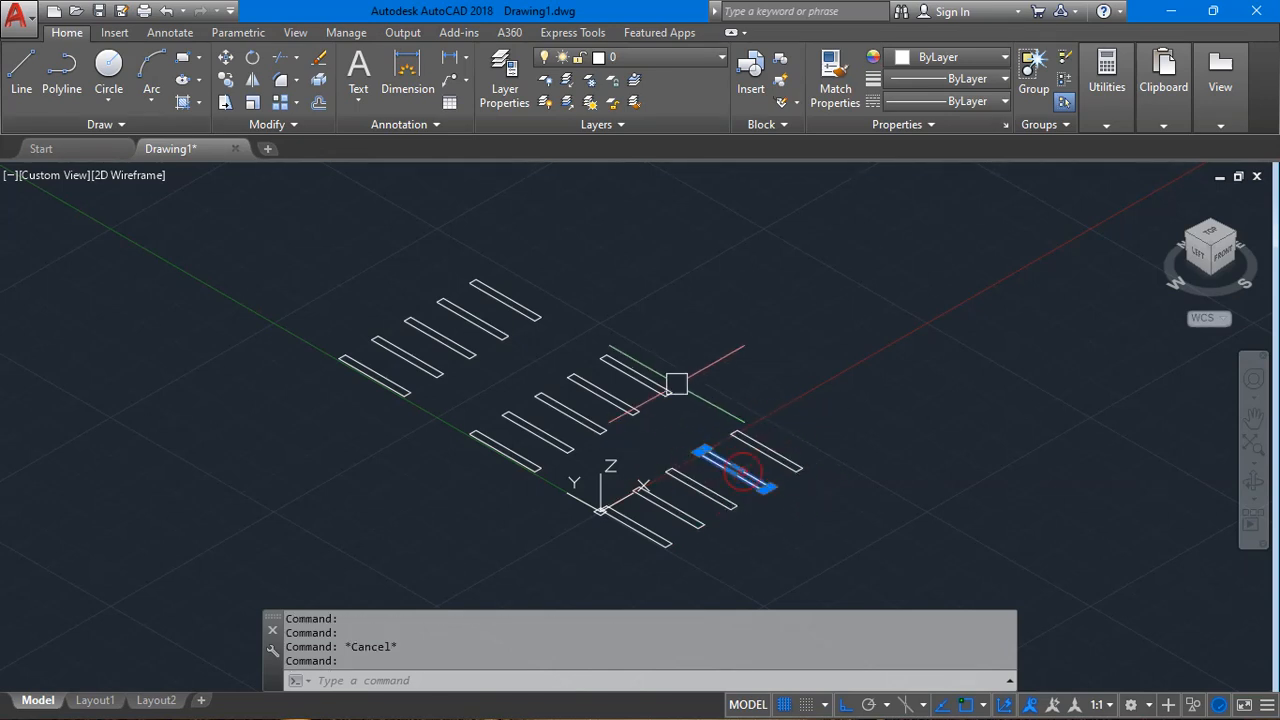
{"action": "key", "text": "Escape"}
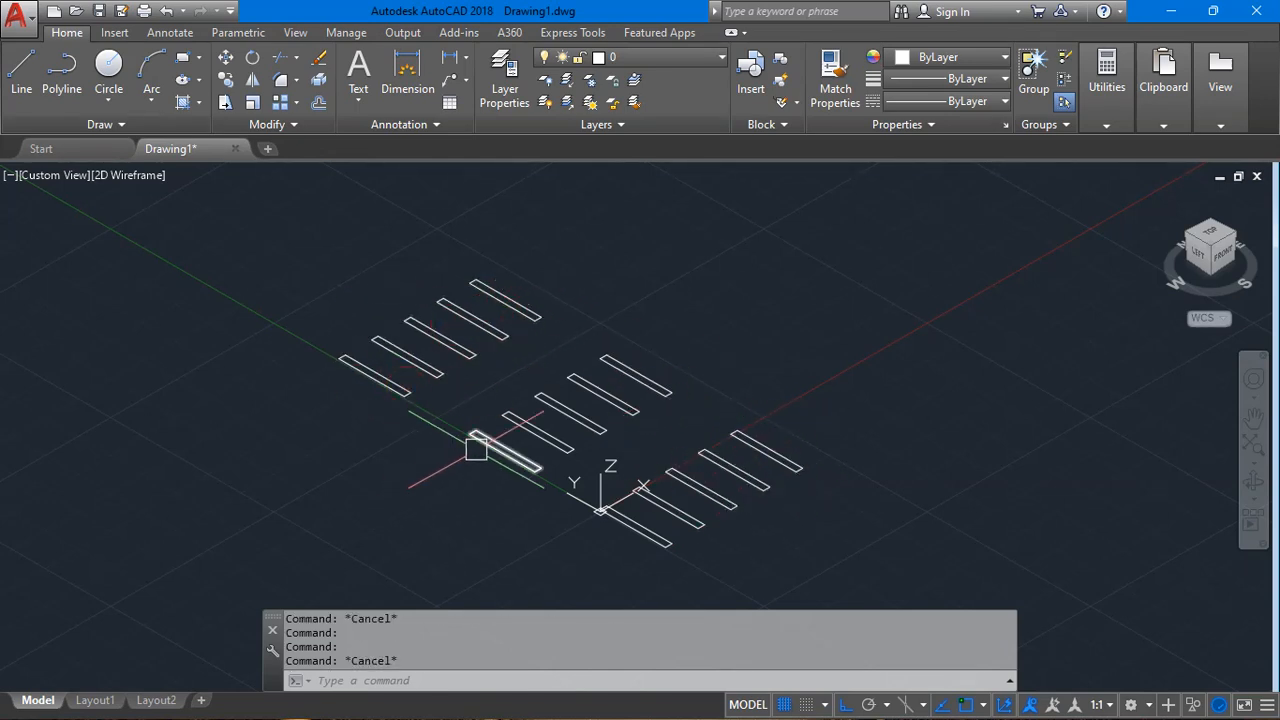
{"action": "left_click", "coordinate": [323, 249]}
{"action": "left_click", "coordinate": [831, 565]}
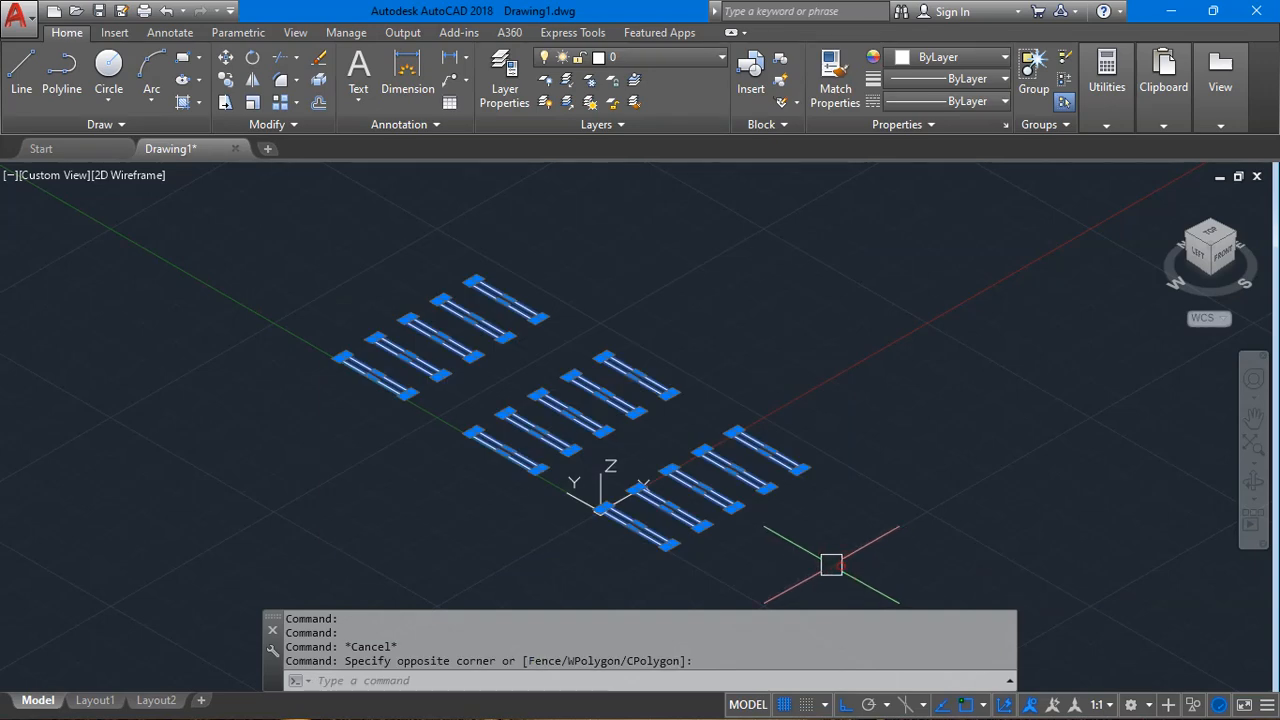
Undo the explode, the rectangular array and the offset back past the narrow rectangle's join, and redo that join.
{"action": "key", "text": "ctrl+z"}
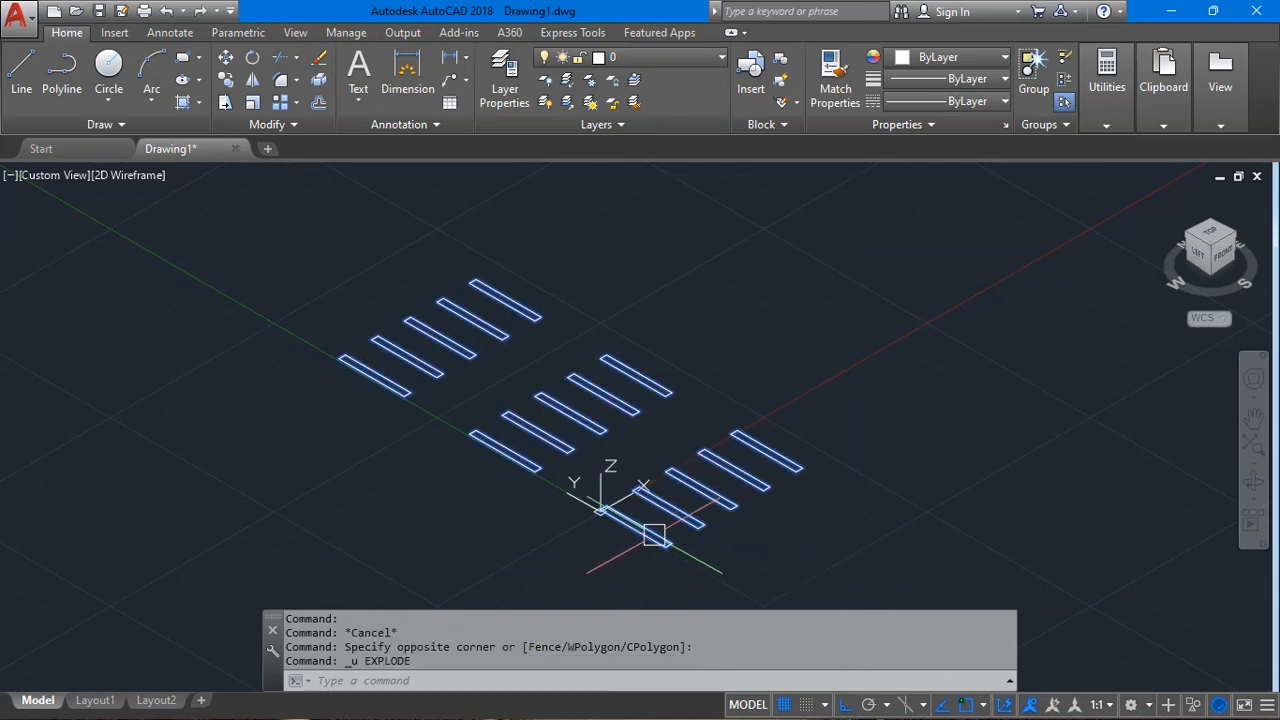
{"action": "left_click", "coordinate": [706, 498]}
{"action": "key", "text": "ctrl+z"}
{"action": "key", "text": "ctrl+z"}
{"action": "key", "text": "ctrl+z"}
{"action": "key", "text": "ctrl+z"}
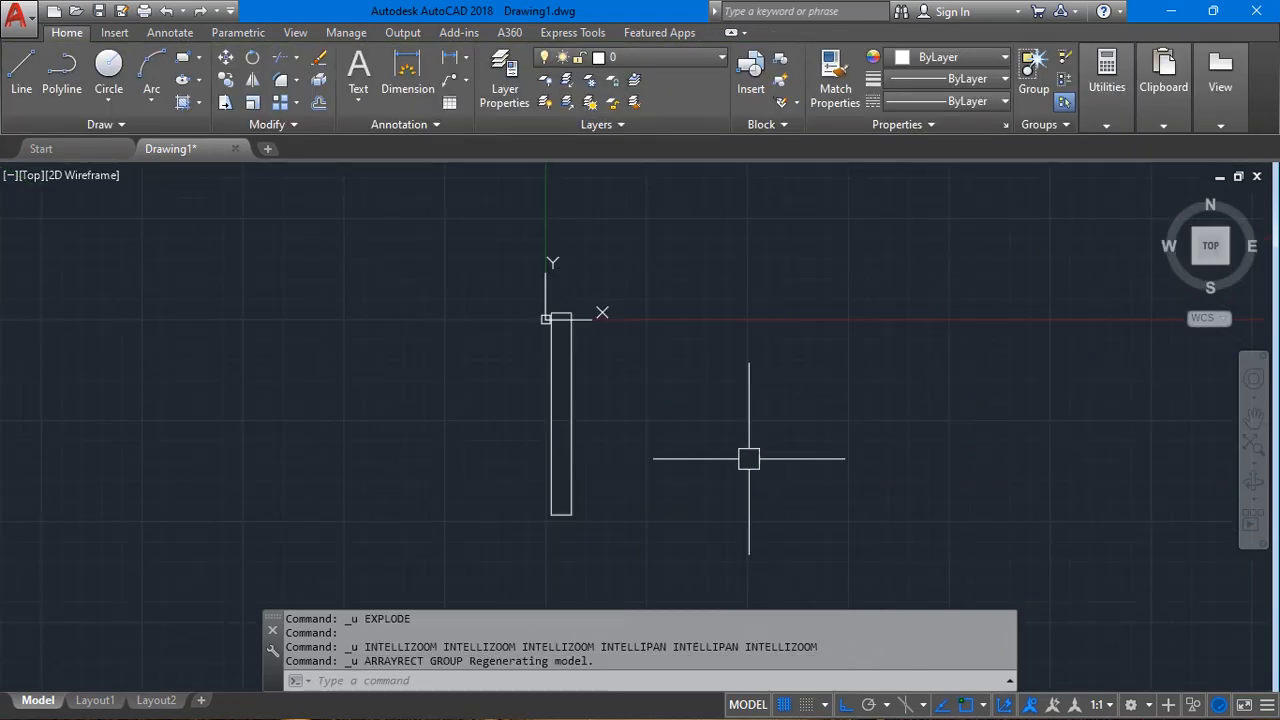
{"action": "key", "text": "ctrl+z"}
{"action": "key", "text": "ctrl+z"}
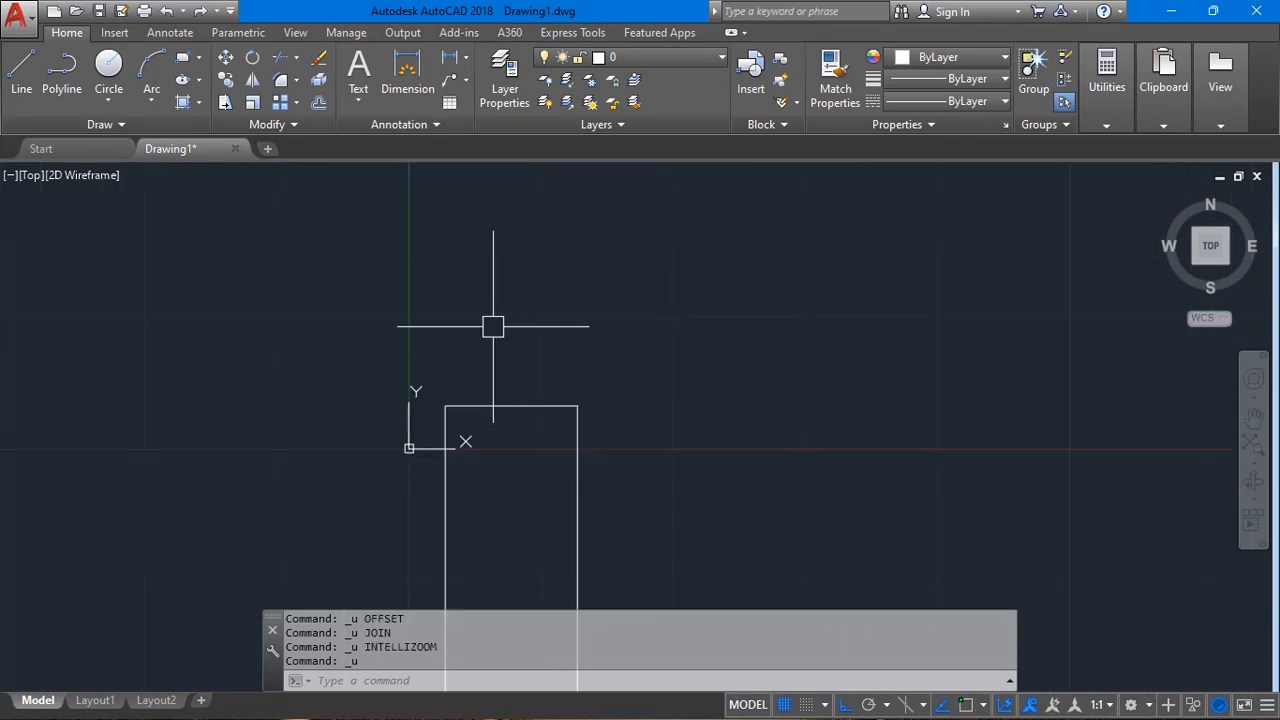
{"action": "key", "text": "ctrl+y"}
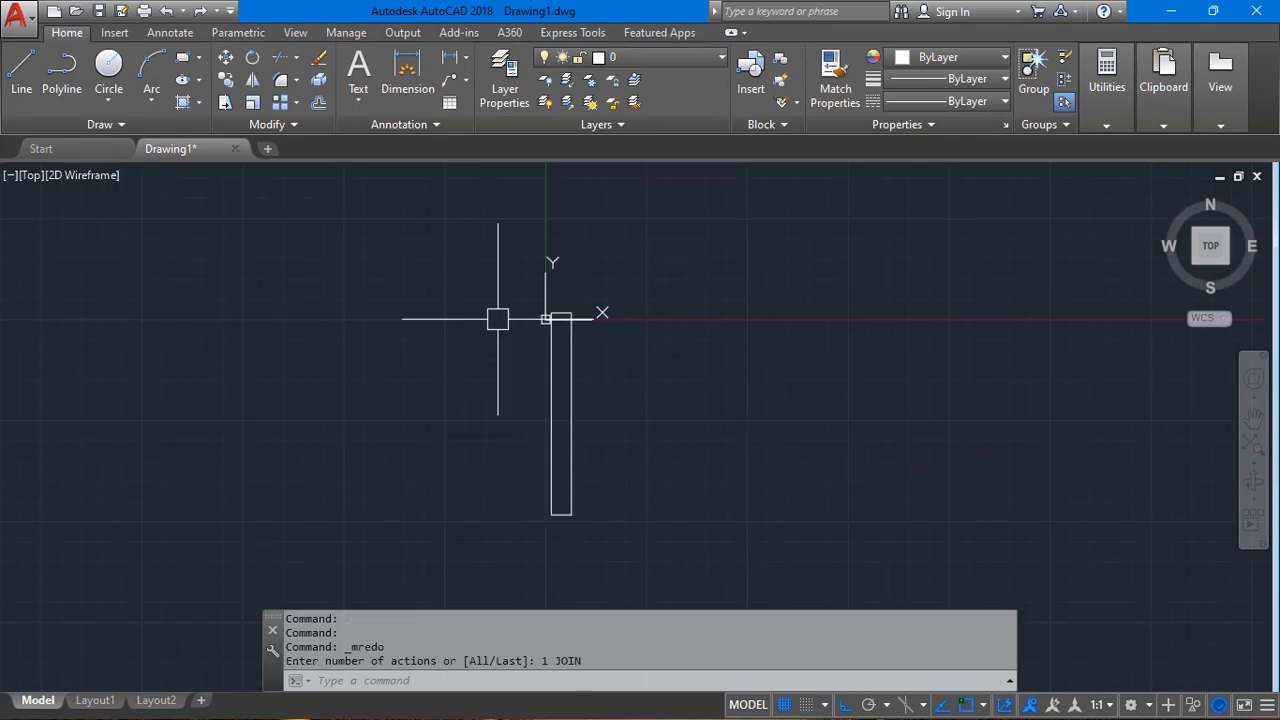
{"action": "key", "text": "Escape"}
{"action": "key", "text": "Escape"}
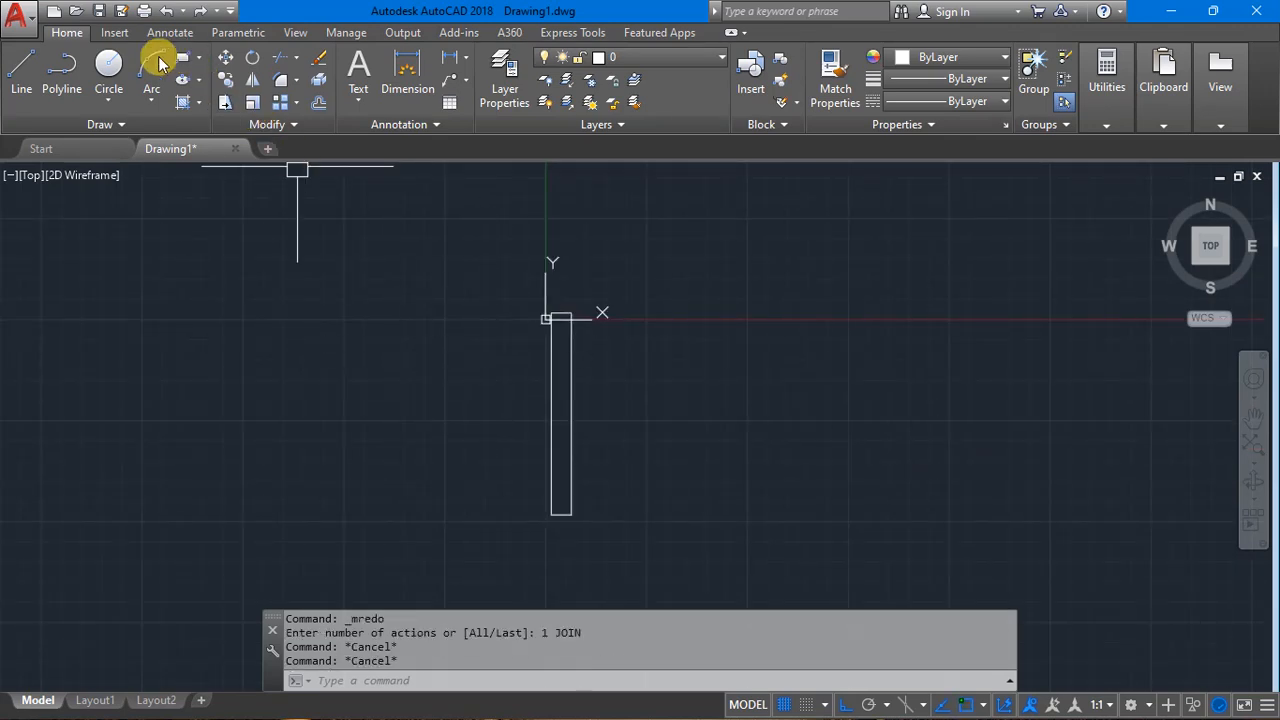
Draw connected lines from the midpoint of the narrow rectangle's right side, running right, up and a long way left.
{"action": "left_click", "coordinate": [16, 85]}
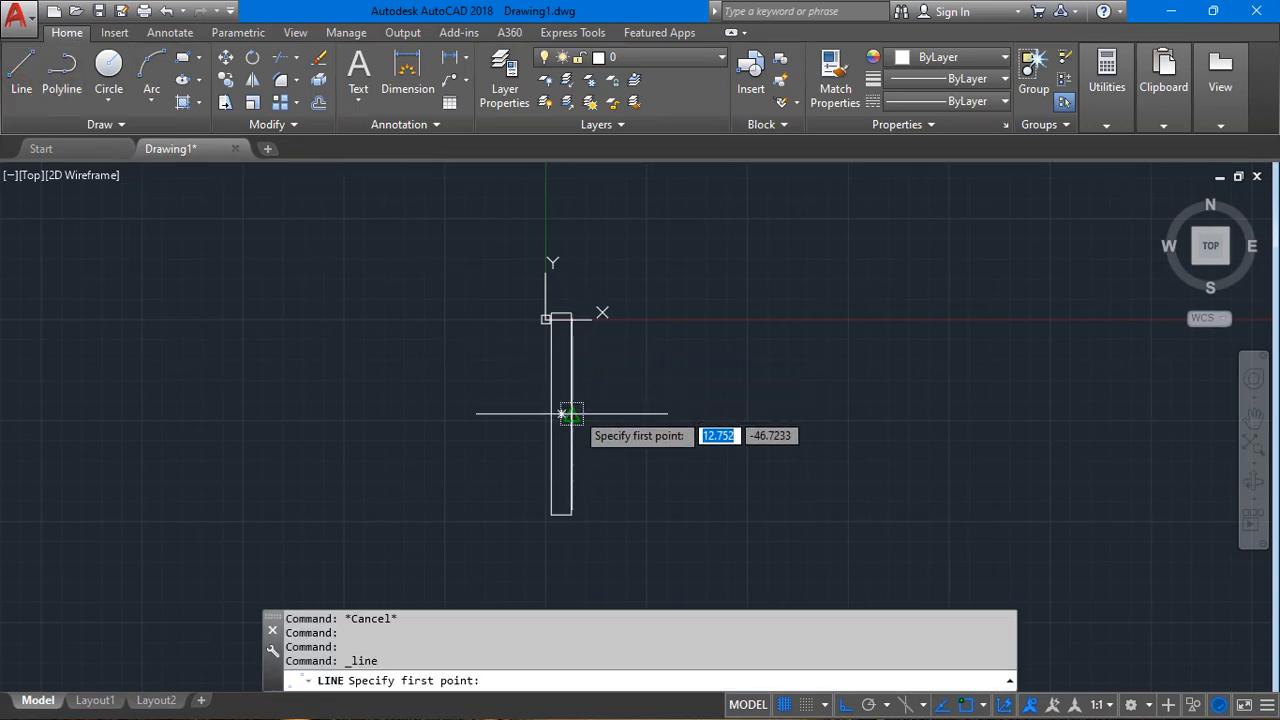
{"action": "left_click", "coordinate": [572, 413]}
{"action": "left_click", "coordinate": [930, 431]}
{"action": "scroll", "coordinate": [870, 236], "scroll_direction": "down", "scroll_amount": 2}
{"action": "middle_click_drag", "start_coordinate": [871, 254], "coordinate": [837, 393]}
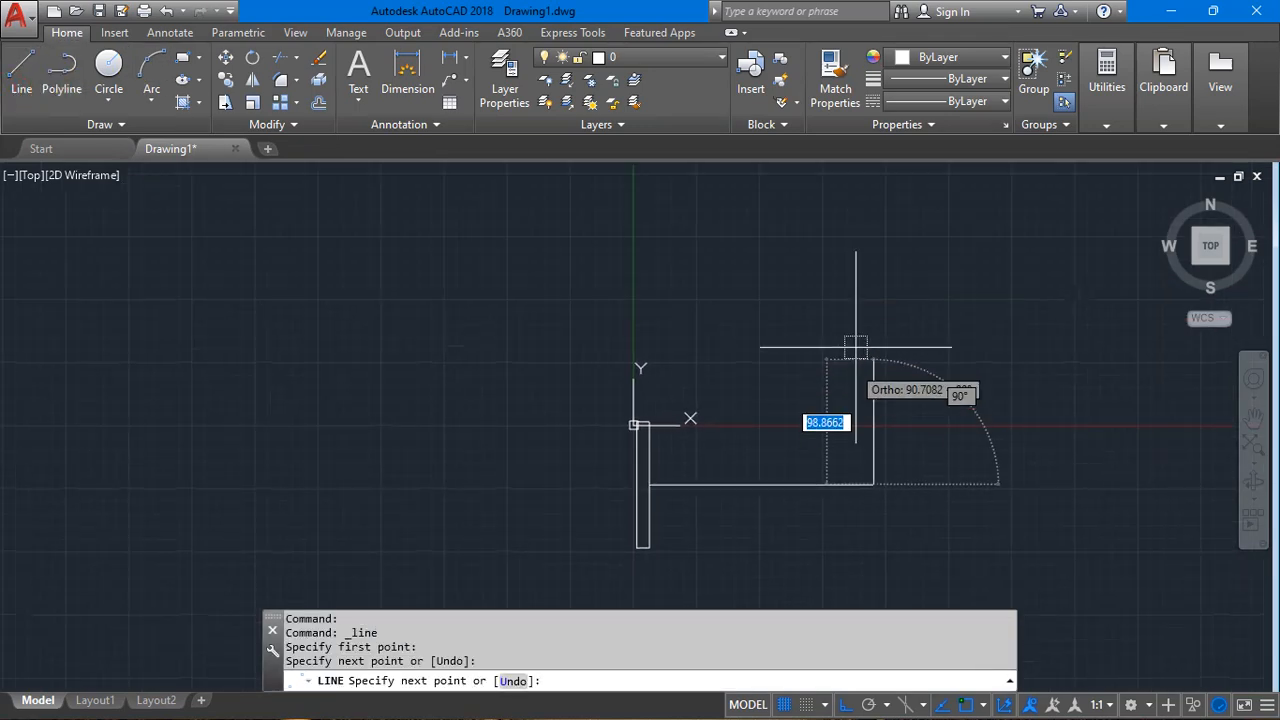
{"action": "left_click", "coordinate": [860, 209]}
{"action": "left_click", "coordinate": [284, 210]}
{"action": "key", "text": "Escape"}
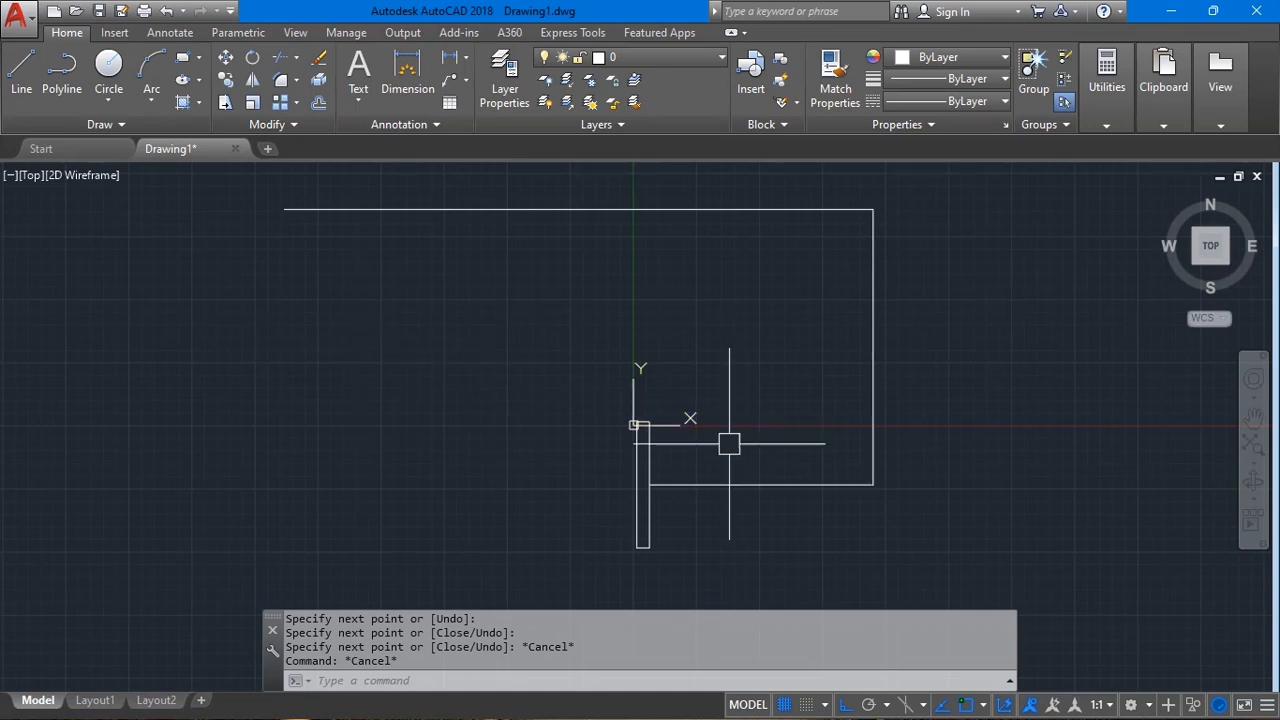
Draw a rectangle about 50 wide and 60 high starting on the narrow rectangle's right side, across the horizontal line.
{"action": "scroll", "coordinate": [651, 473], "scroll_direction": "up", "scroll_amount": 2}
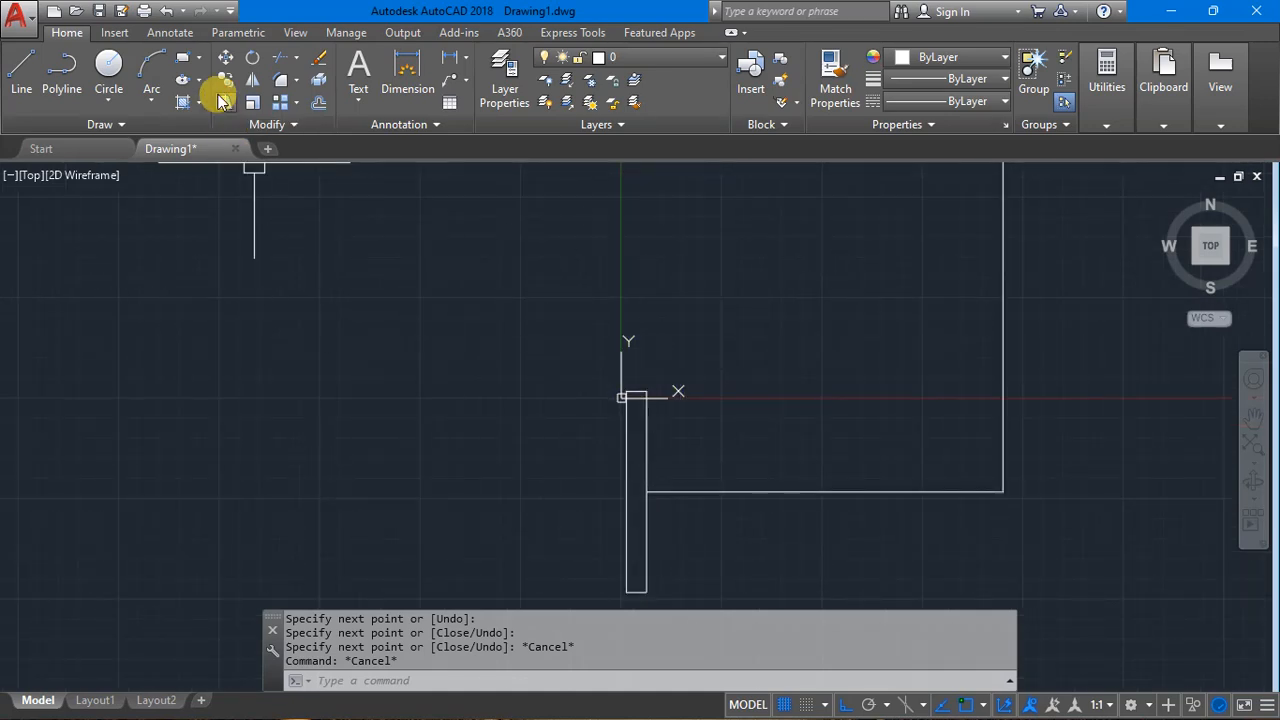
{"action": "left_click", "coordinate": [187, 56]}
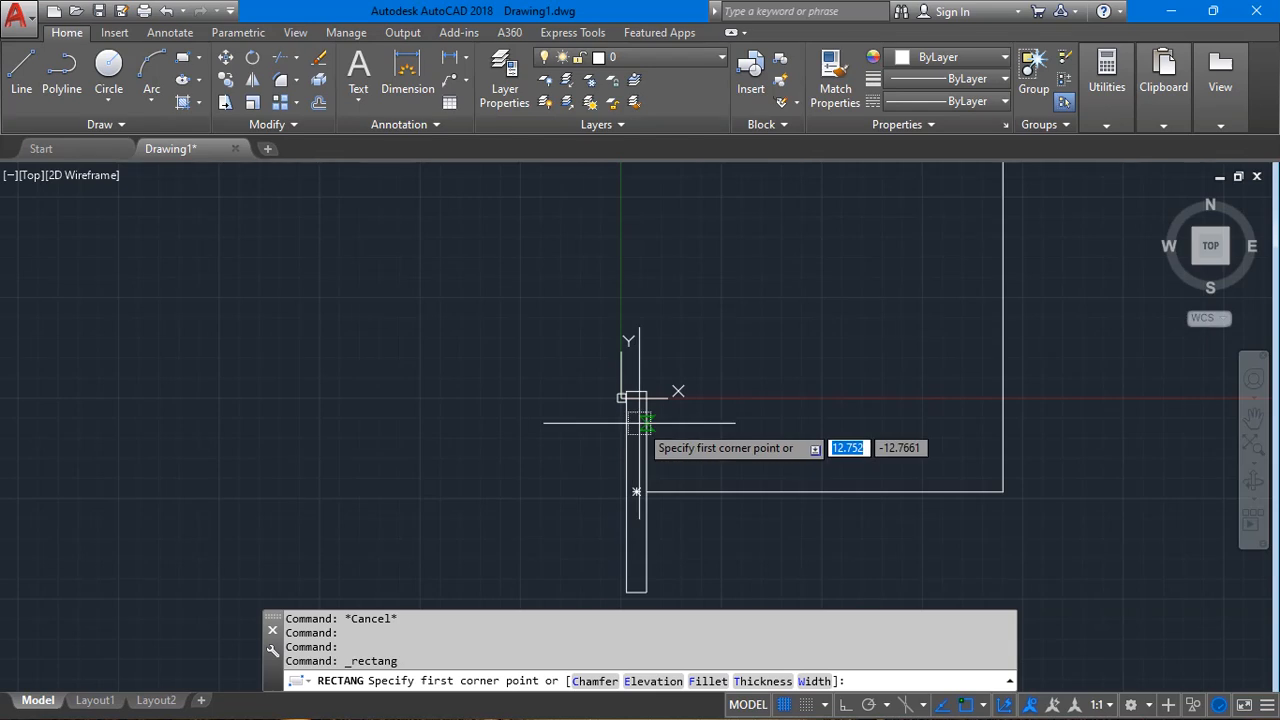
{"action": "left_click", "coordinate": [645, 430]}
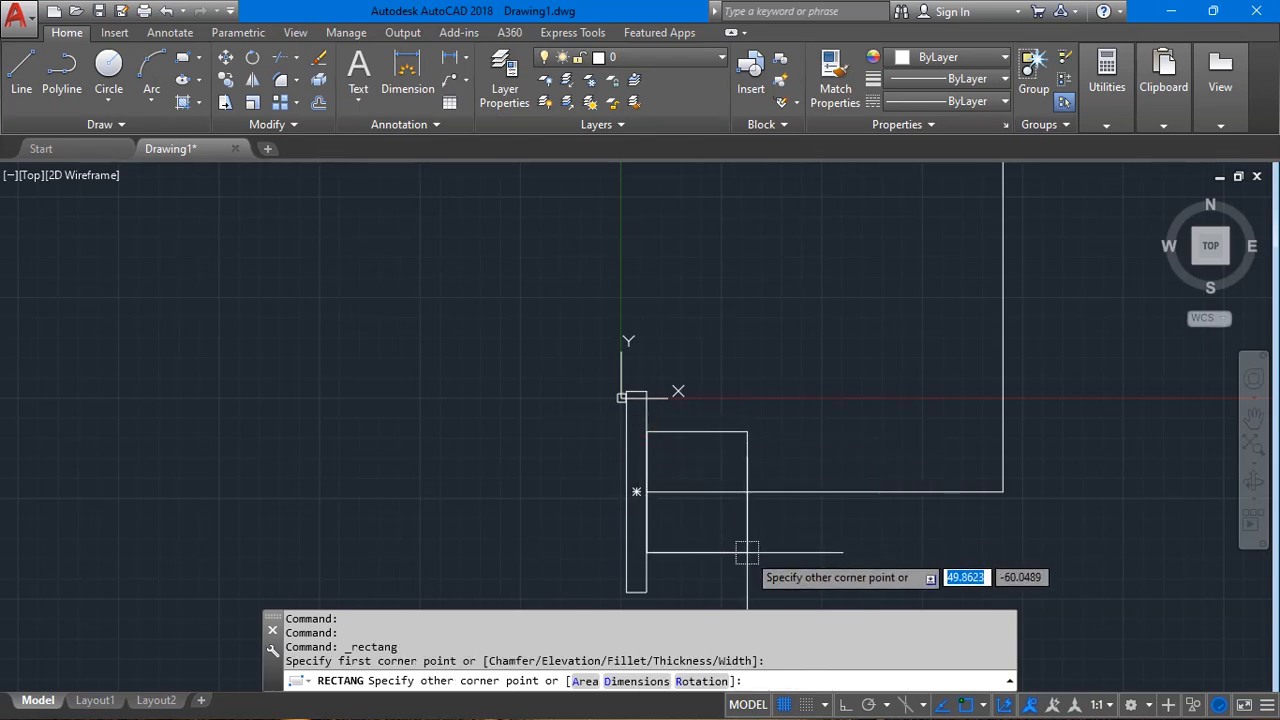
{"action": "left_click", "coordinate": [747, 553]}
Move the new rectangle so that the midpoint of its right side lies on the horizontal path line.
{"action": "left_click", "coordinate": [716, 553]}
{"action": "type", "text": "M"}
{"action": "key", "text": "Return"}
{"action": "scroll", "coordinate": [750, 520], "scroll_direction": "up", "scroll_amount": 4}
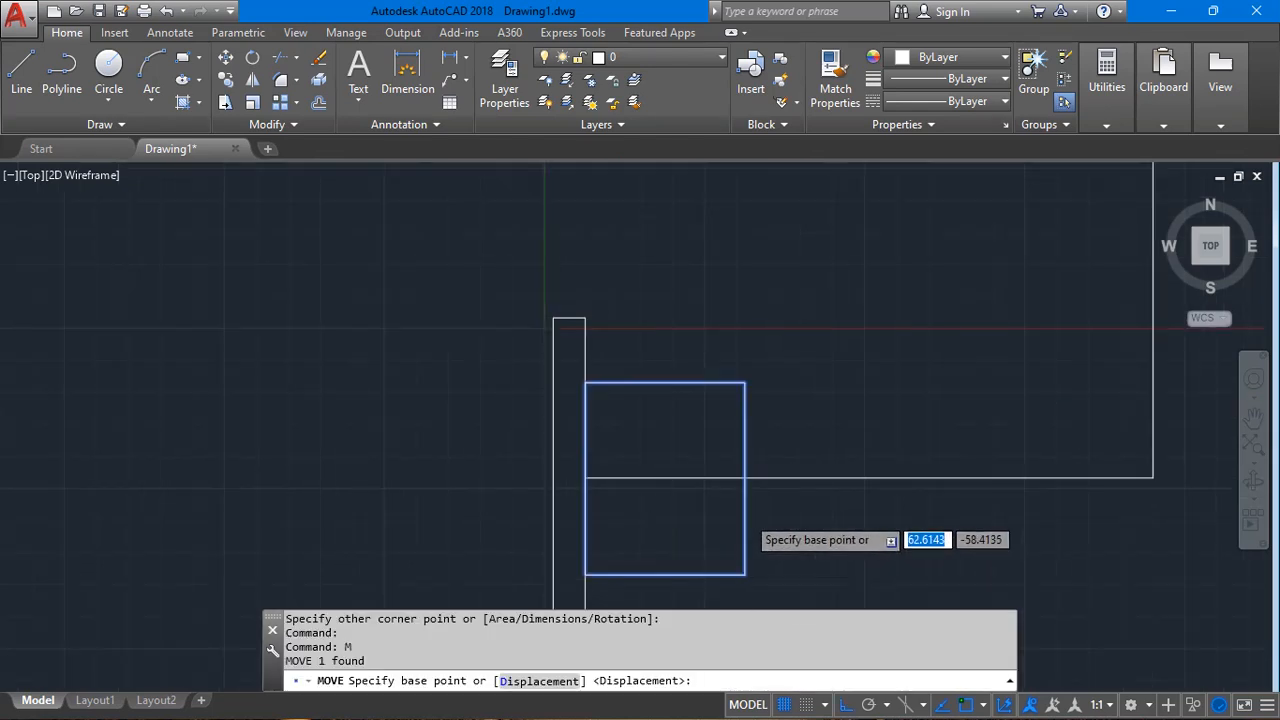
{"action": "left_click", "coordinate": [741, 457]}
{"action": "scroll", "coordinate": [763, 433], "scroll_direction": "up", "scroll_amount": 5}
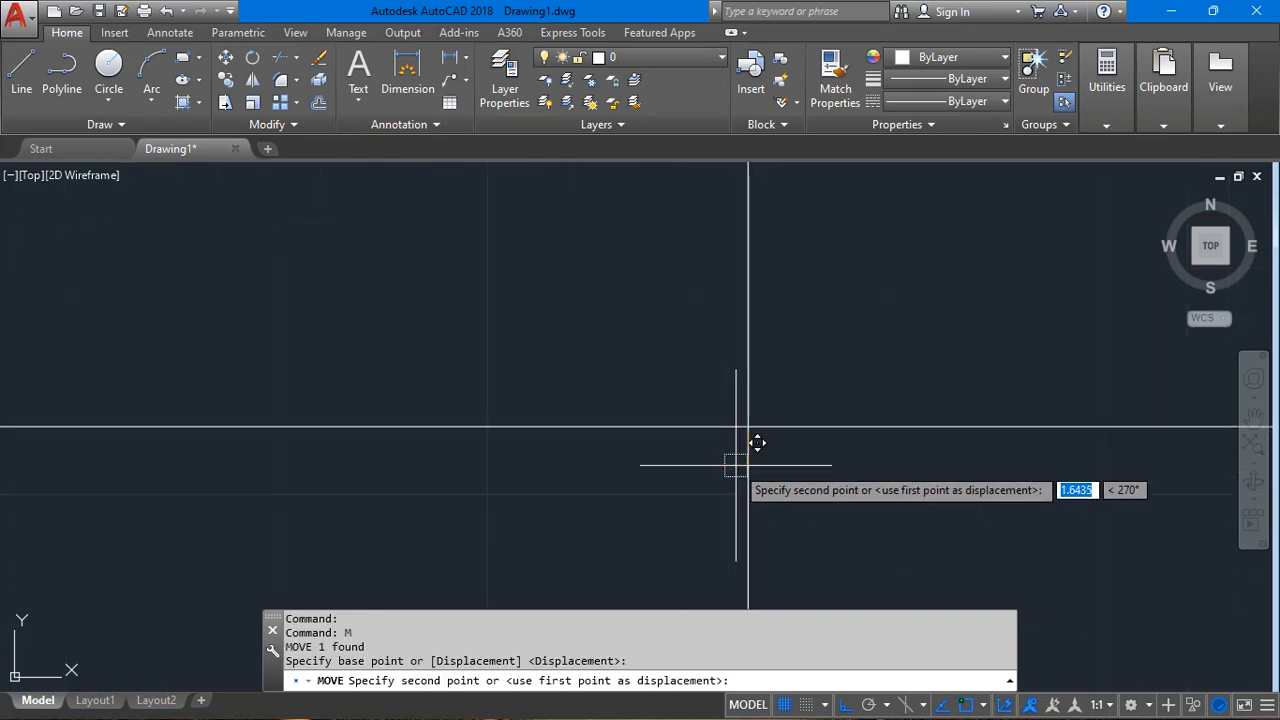
{"action": "scroll", "coordinate": [663, 371], "scroll_direction": "down", "scroll_amount": 6}
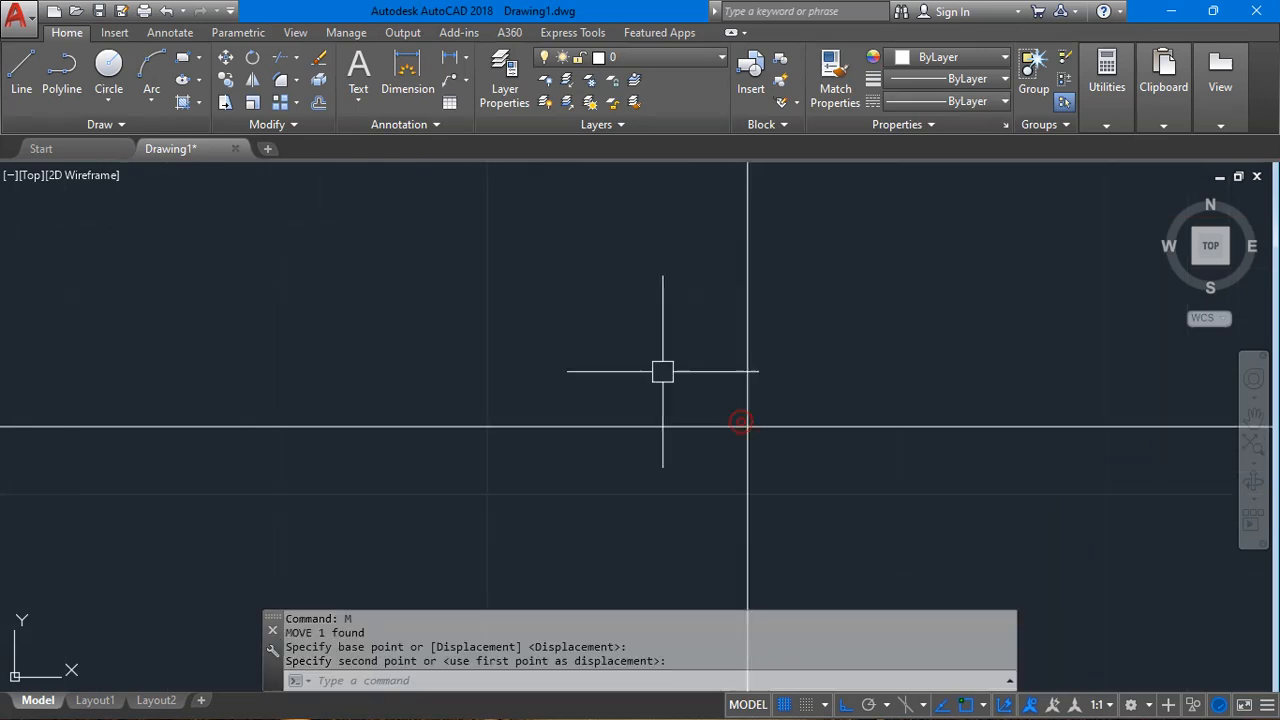
{"action": "key", "text": "Escape"}
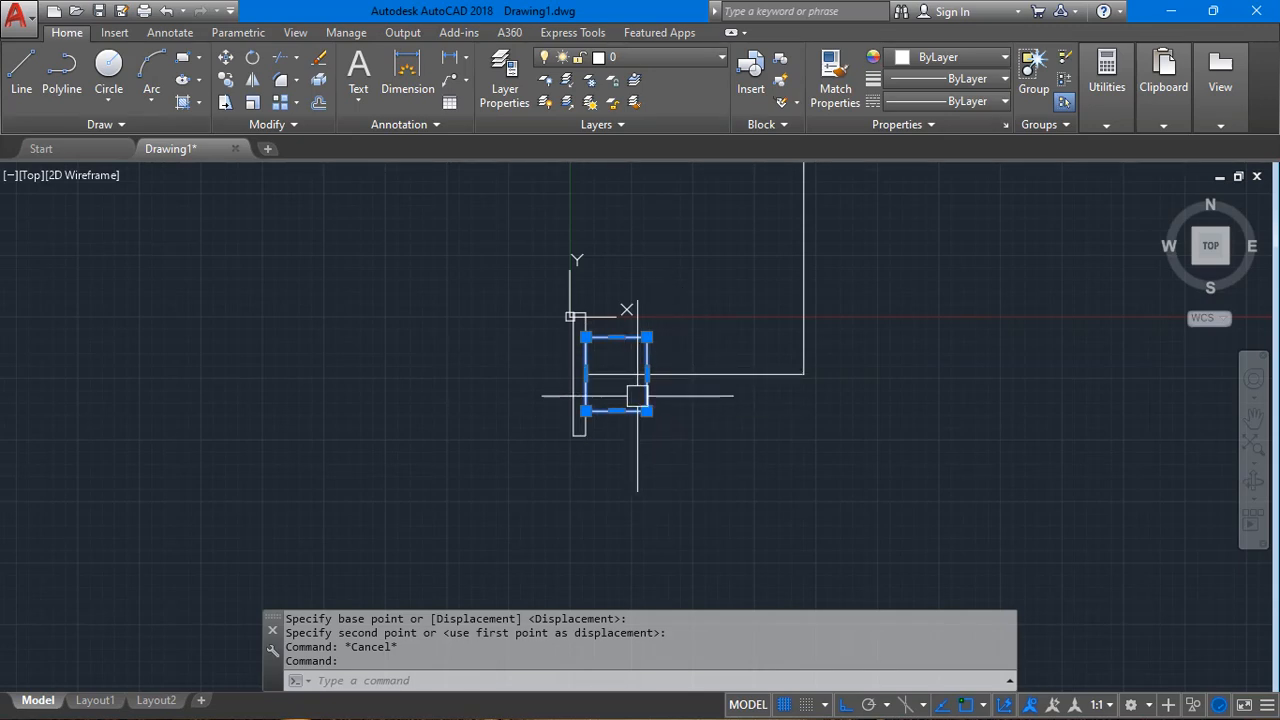
Try a path array of the rectangle along the single lower horizontal line, then erase and undo it.
{"action": "left_click", "coordinate": [301, 117]}
{"action": "left_click", "coordinate": [328, 168]}
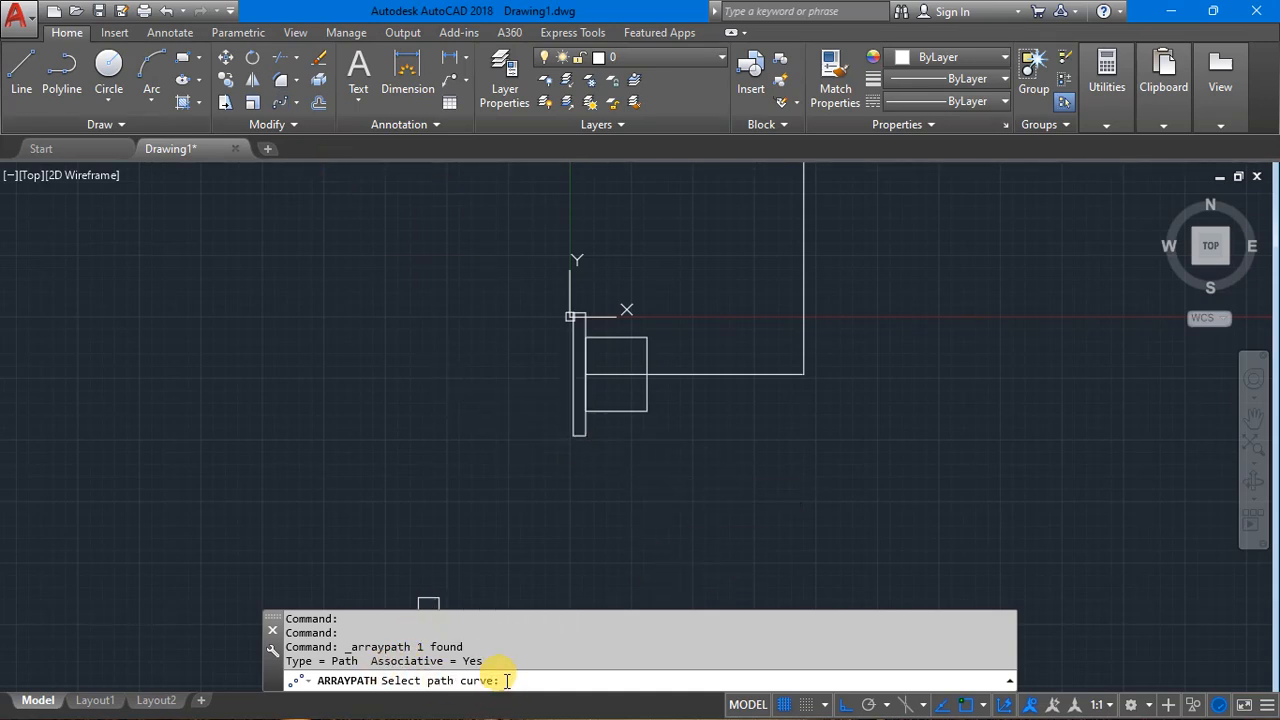
{"action": "left_click", "coordinate": [737, 374]}
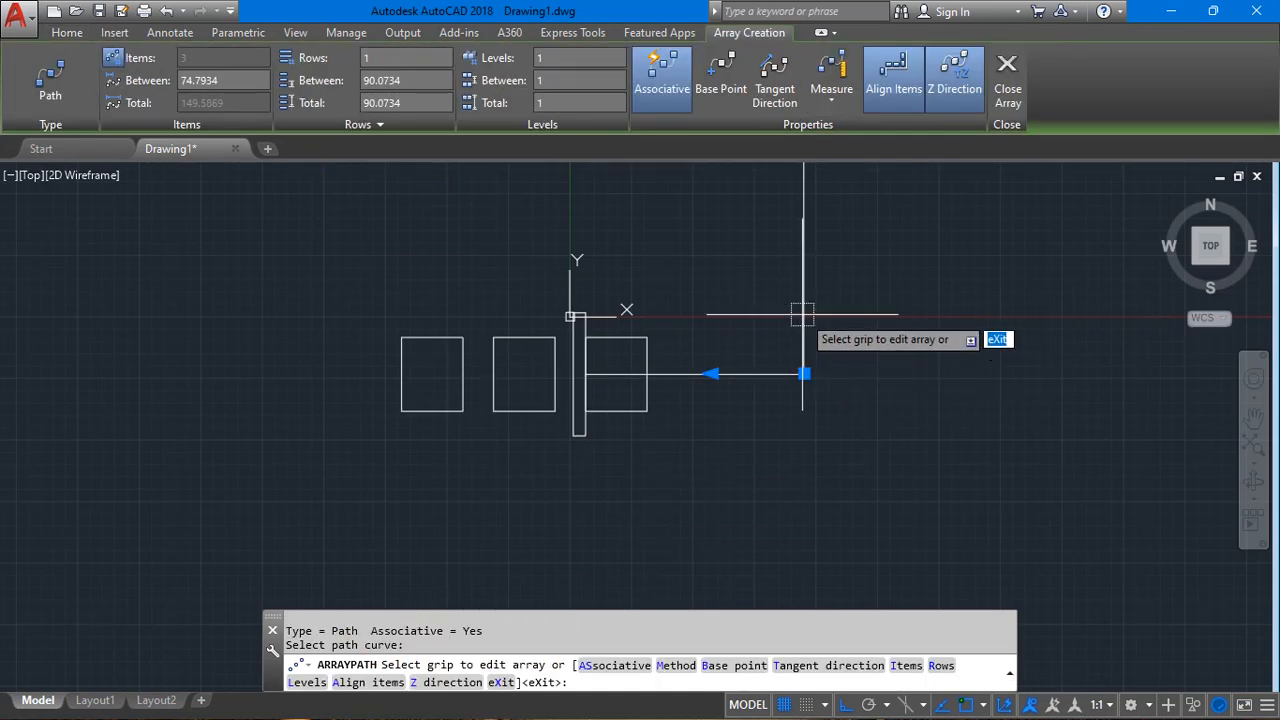
{"action": "key", "text": "Escape"}
{"action": "left_click", "coordinate": [806, 331]}
{"action": "key", "text": "Escape"}
{"action": "left_click", "coordinate": [498, 362]}
{"action": "key", "text": "Delete"}
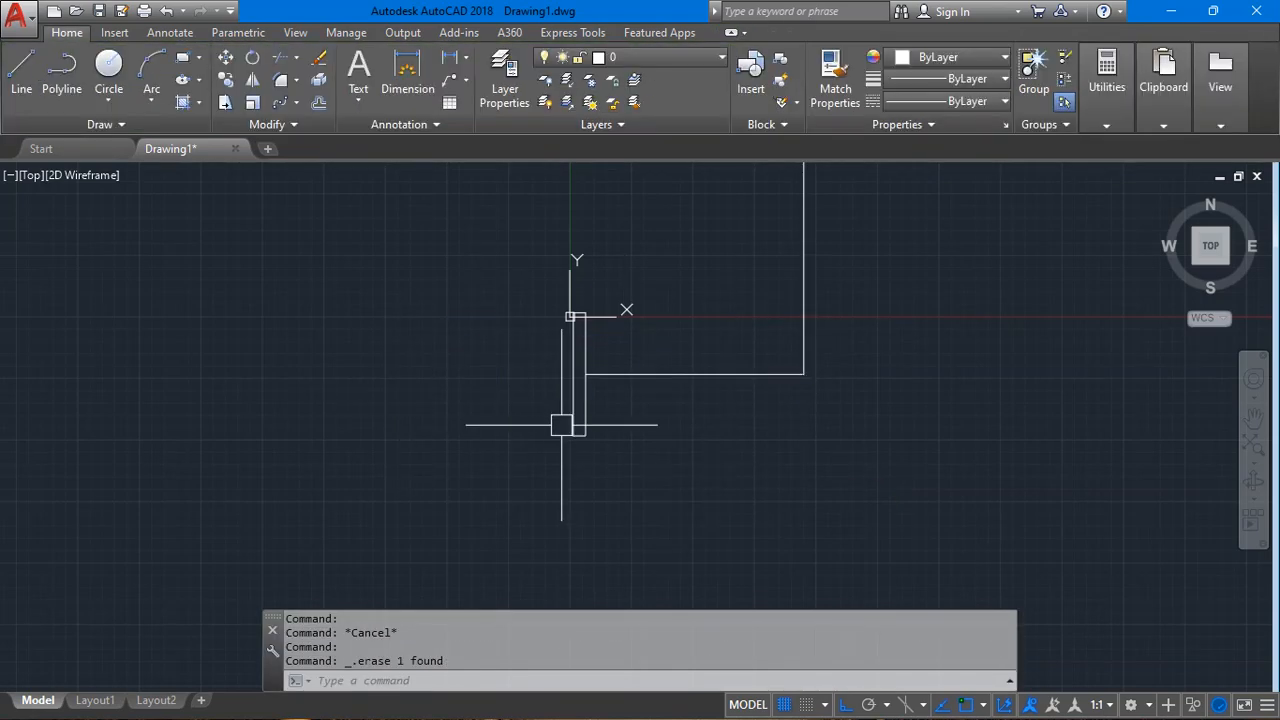
{"action": "key", "text": "ctrl+z"}
{"action": "key", "text": "ctrl+z"}
Join the three connected path lines into one polyline.
{"action": "left_click", "coordinate": [721, 372]}
{"action": "middle_click_drag", "start_coordinate": [761, 405], "coordinate": [717, 581]}
{"action": "key", "text": "Escape"}
{"action": "left_click", "coordinate": [843, 271]}
{"action": "left_click", "coordinate": [677, 429]}
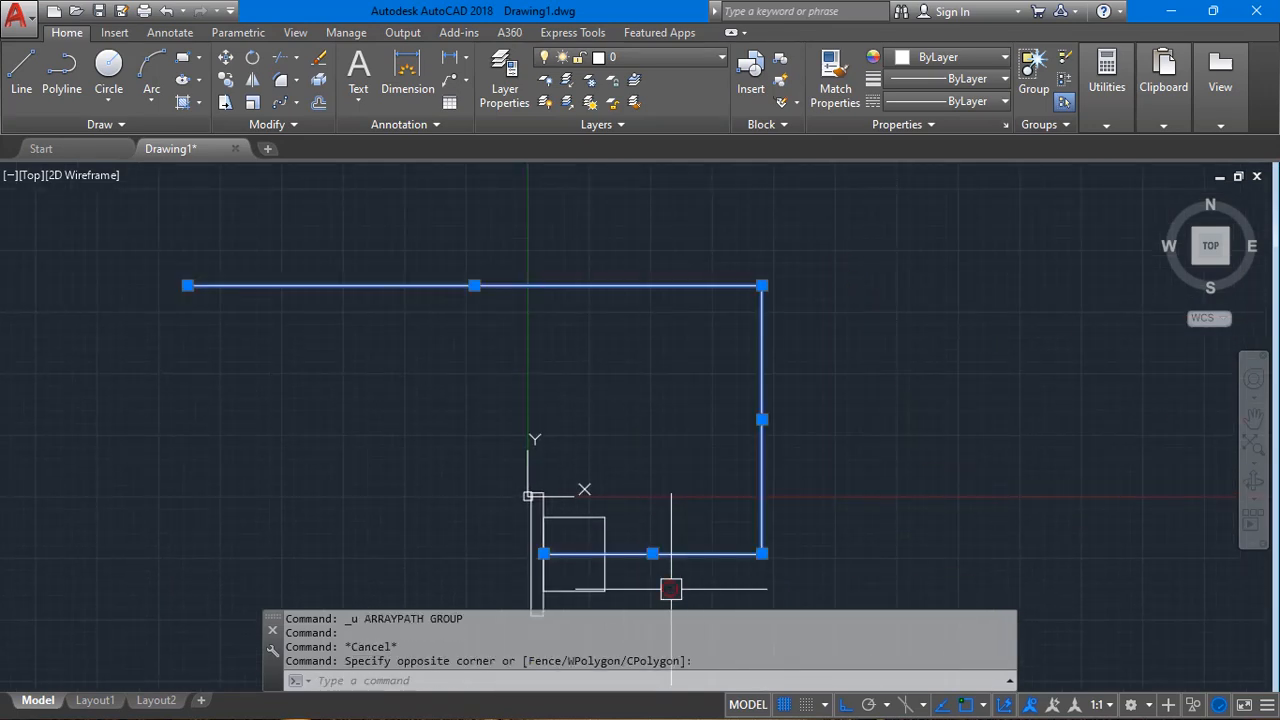
{"action": "type", "text": "j"}
{"action": "key", "text": "Return"}
{"action": "left_click", "coordinate": [680, 556]}
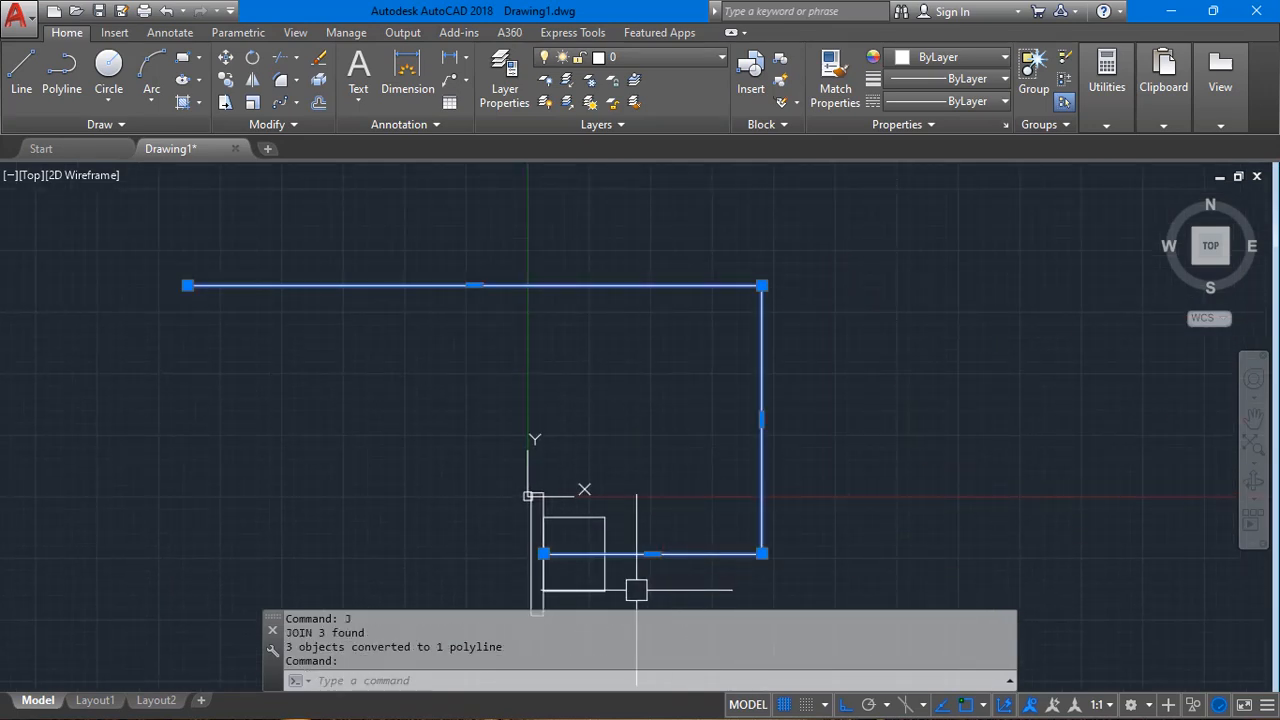
{"action": "key", "text": "Escape"}
{"action": "key", "text": "Return"}
{"action": "key", "text": "Escape"}
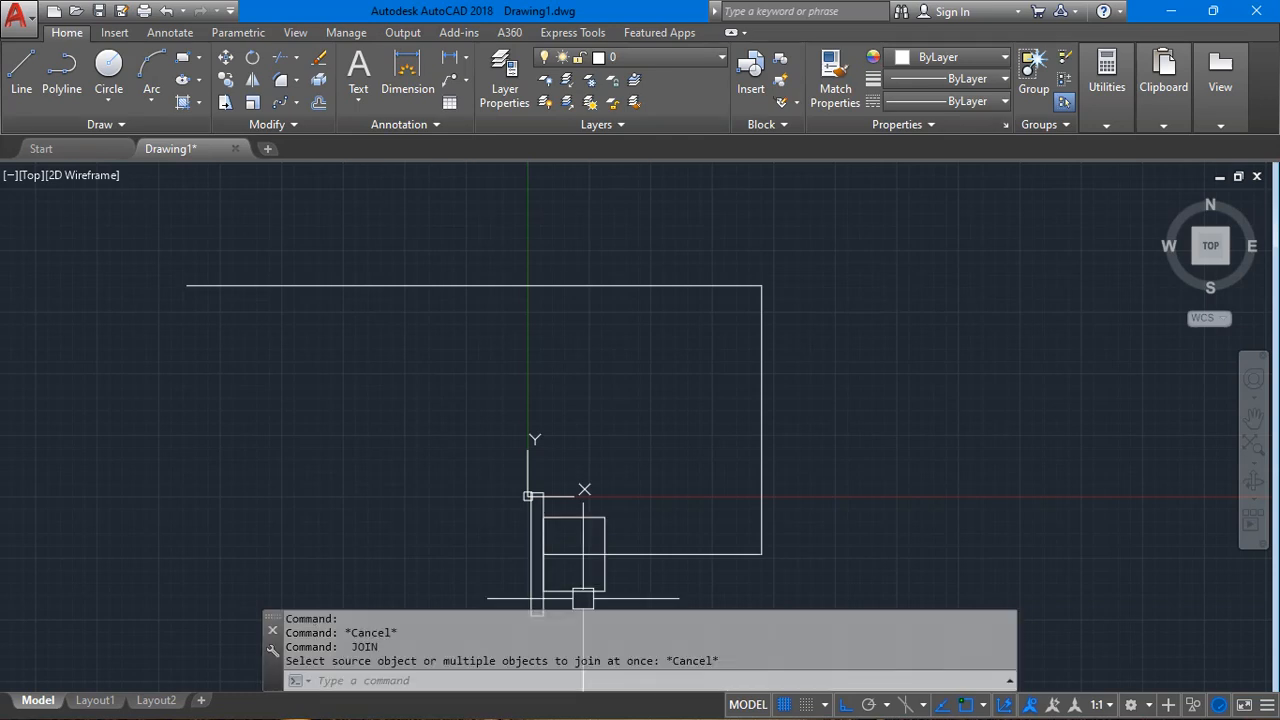
Create a path array of the rectangle along the joined polyline.
{"action": "left_click", "coordinate": [283, 108]}
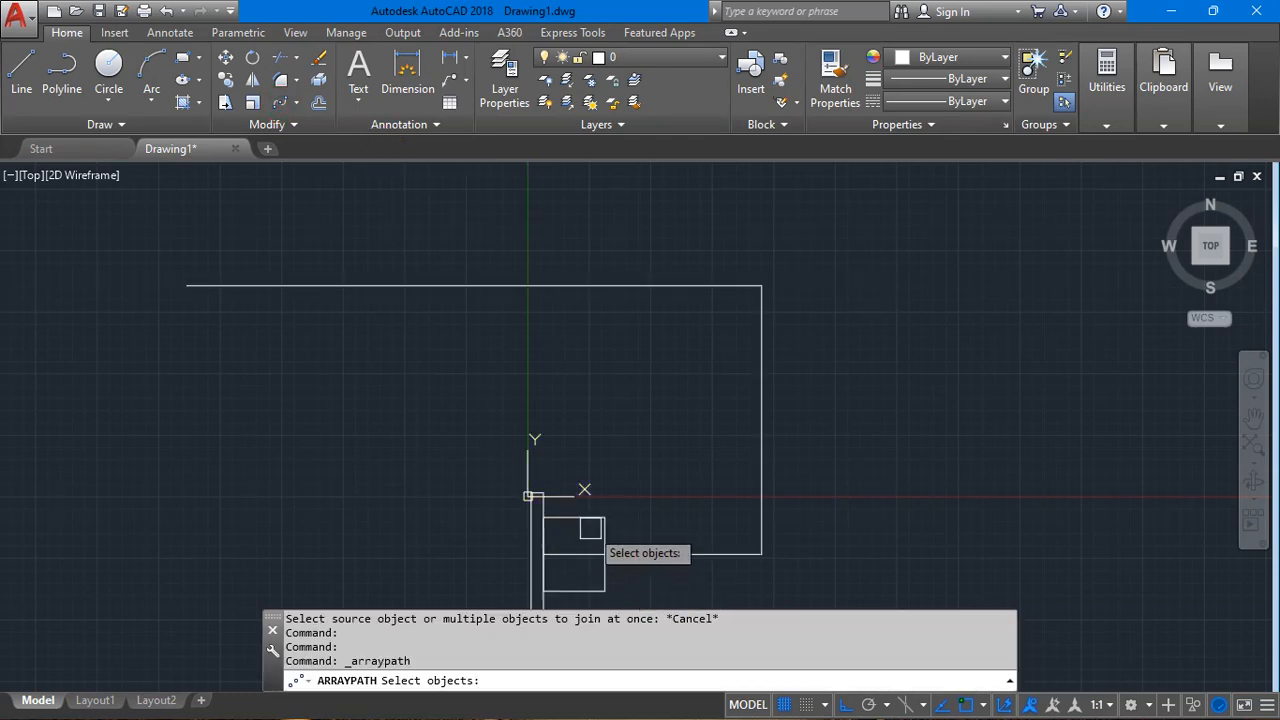
{"action": "left_click", "coordinate": [604, 528]}
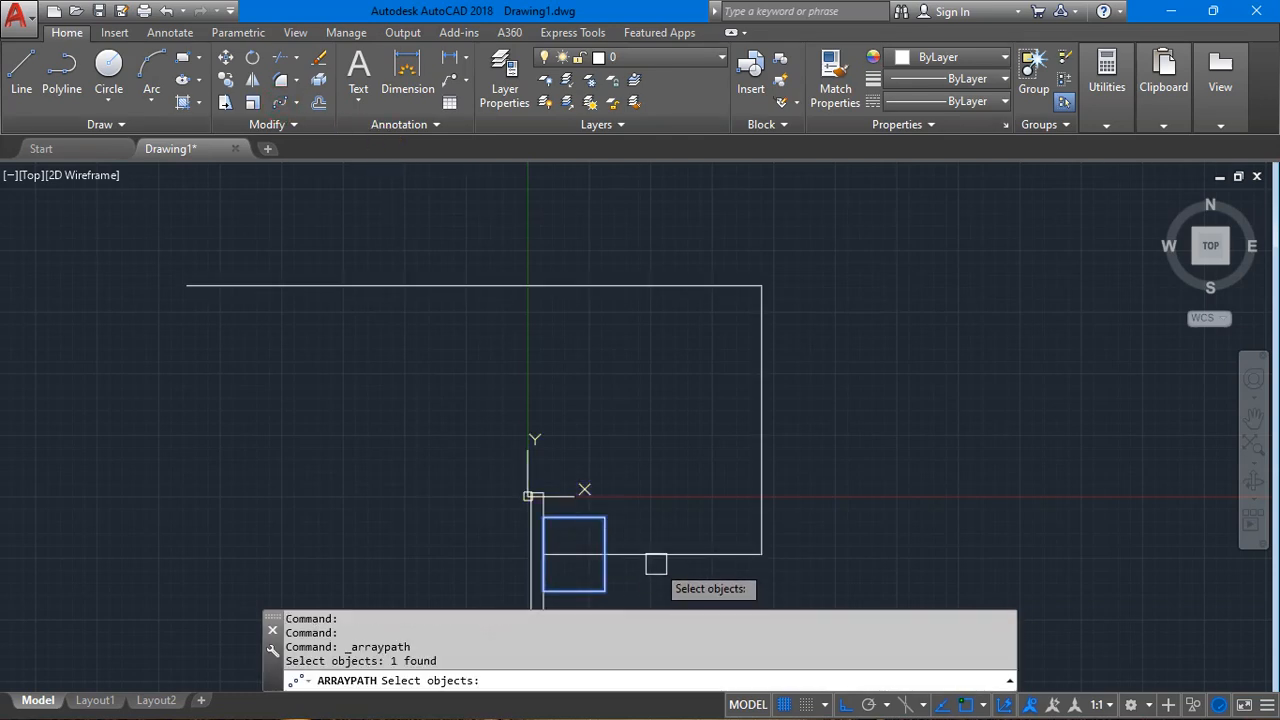
{"action": "left_click", "coordinate": [655, 564]}
{"action": "key", "text": "Escape"}
{"action": "key", "text": "Return"}
{"action": "left_click", "coordinate": [603, 528]}
{"action": "key", "text": "Return"}
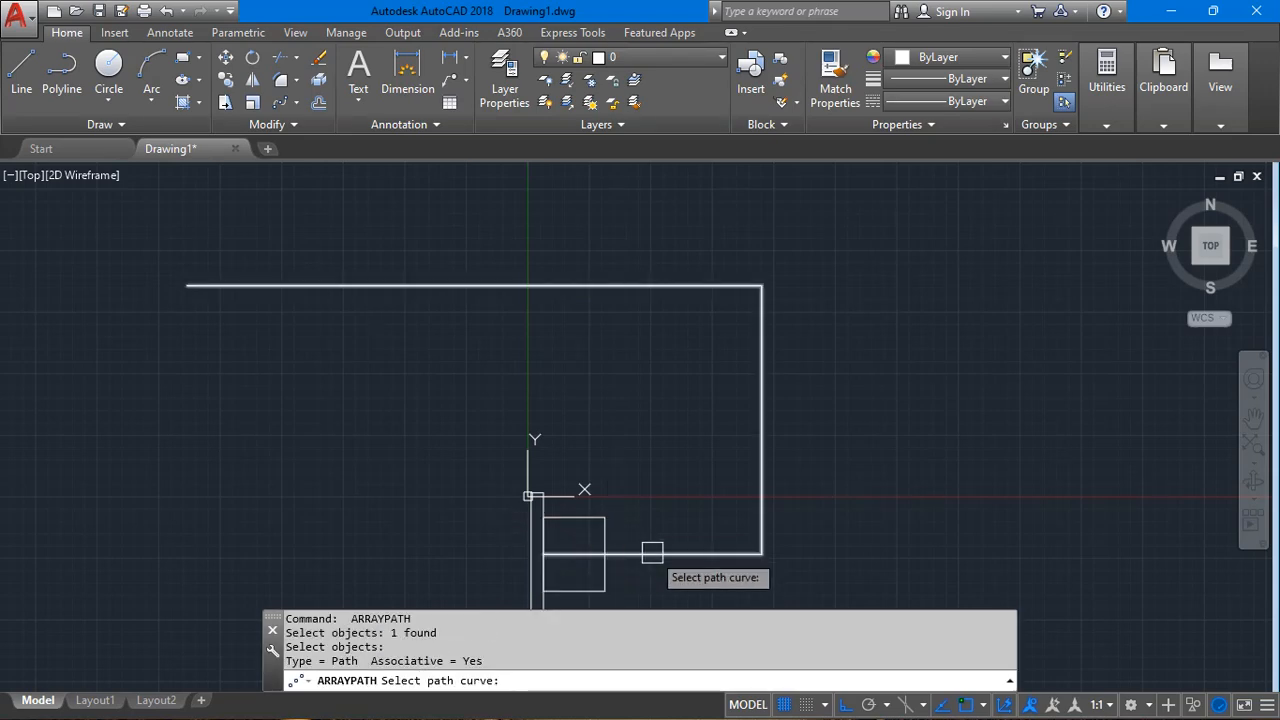
{"action": "left_click", "coordinate": [652, 553]}
{"action": "middle_click_drag", "start_coordinate": [631, 535], "coordinate": [532, 468]}
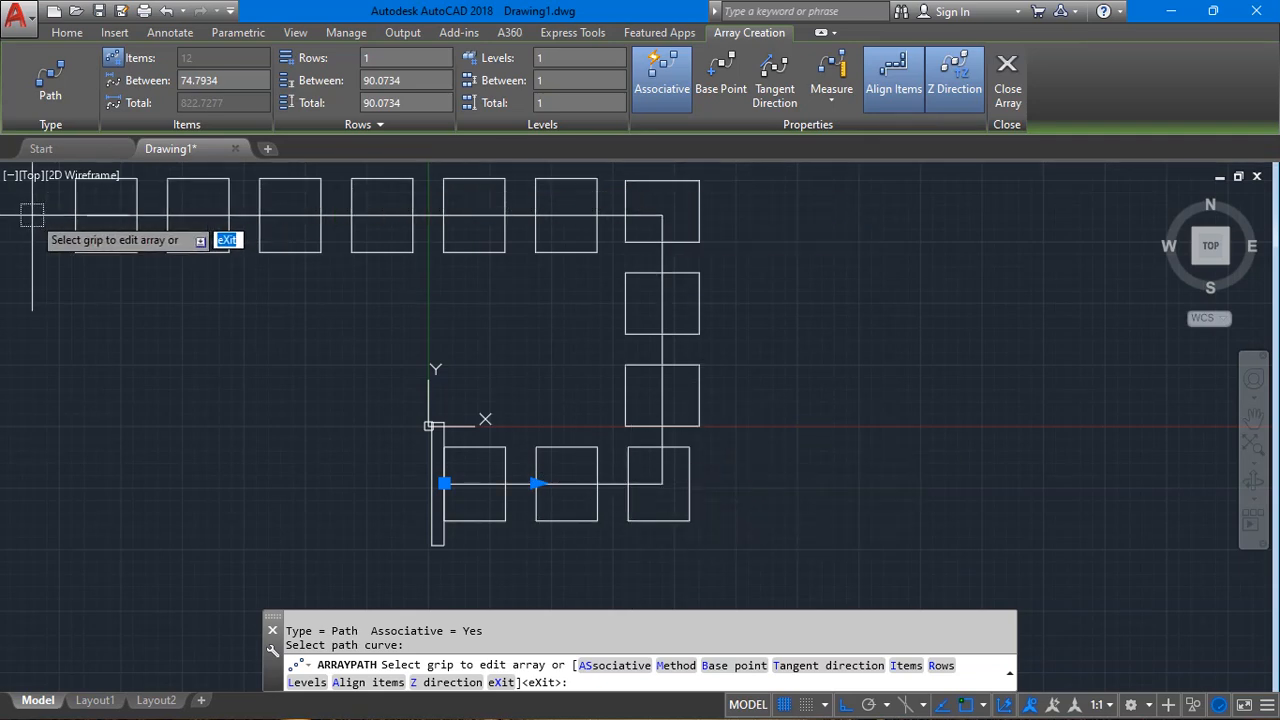
Reduce the spacing between the path array's items to about 46.6.
{"action": "left_click", "coordinate": [532, 483]}
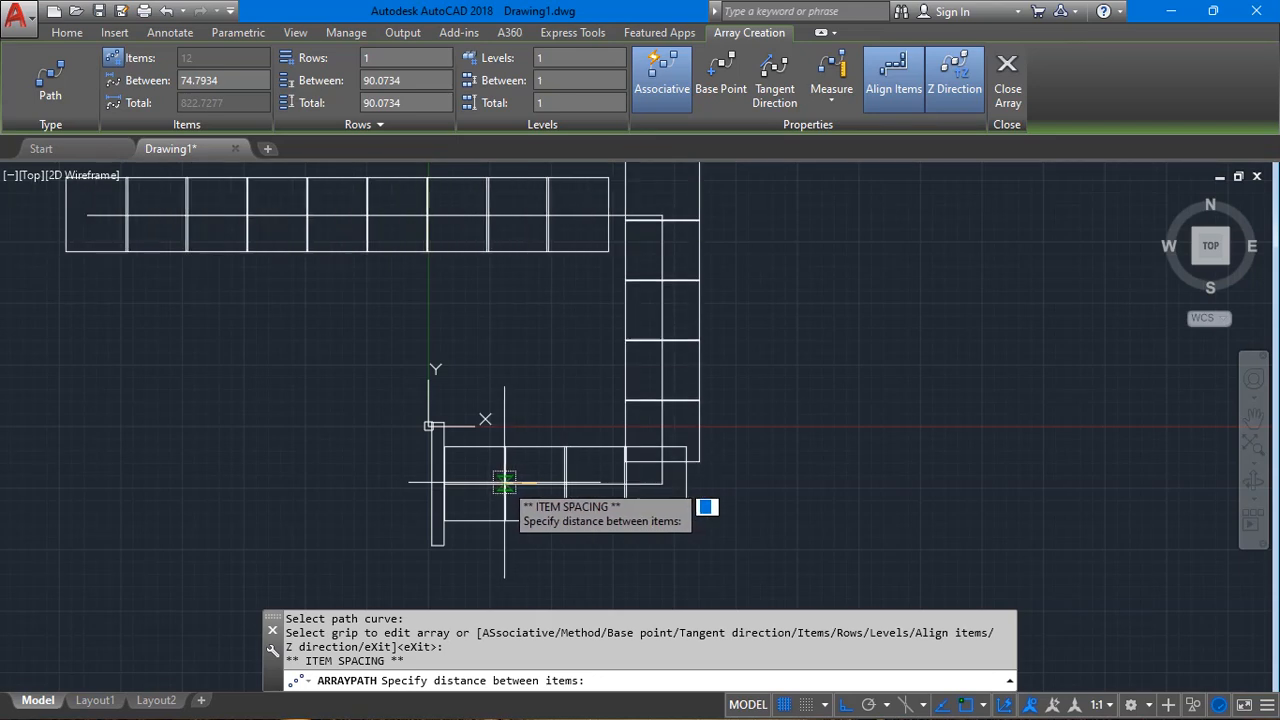
{"action": "left_click", "coordinate": [502, 483]}
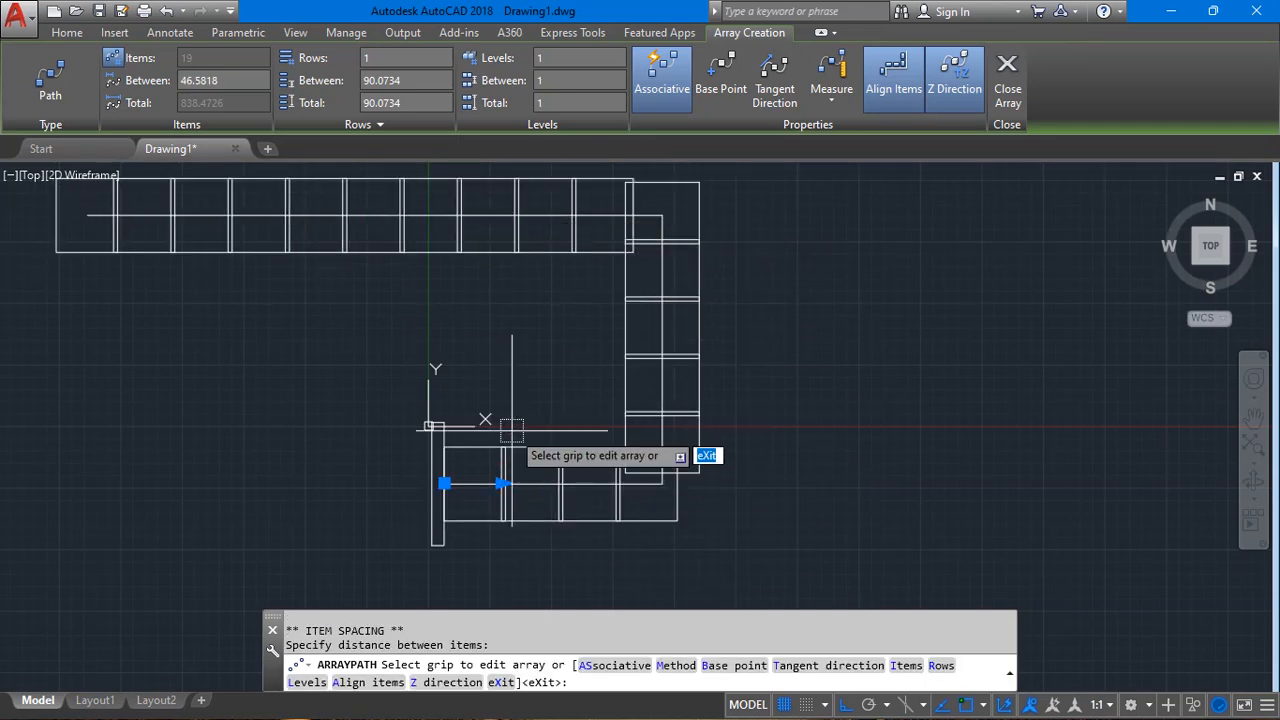
{"action": "key", "text": "ctrl+z"}
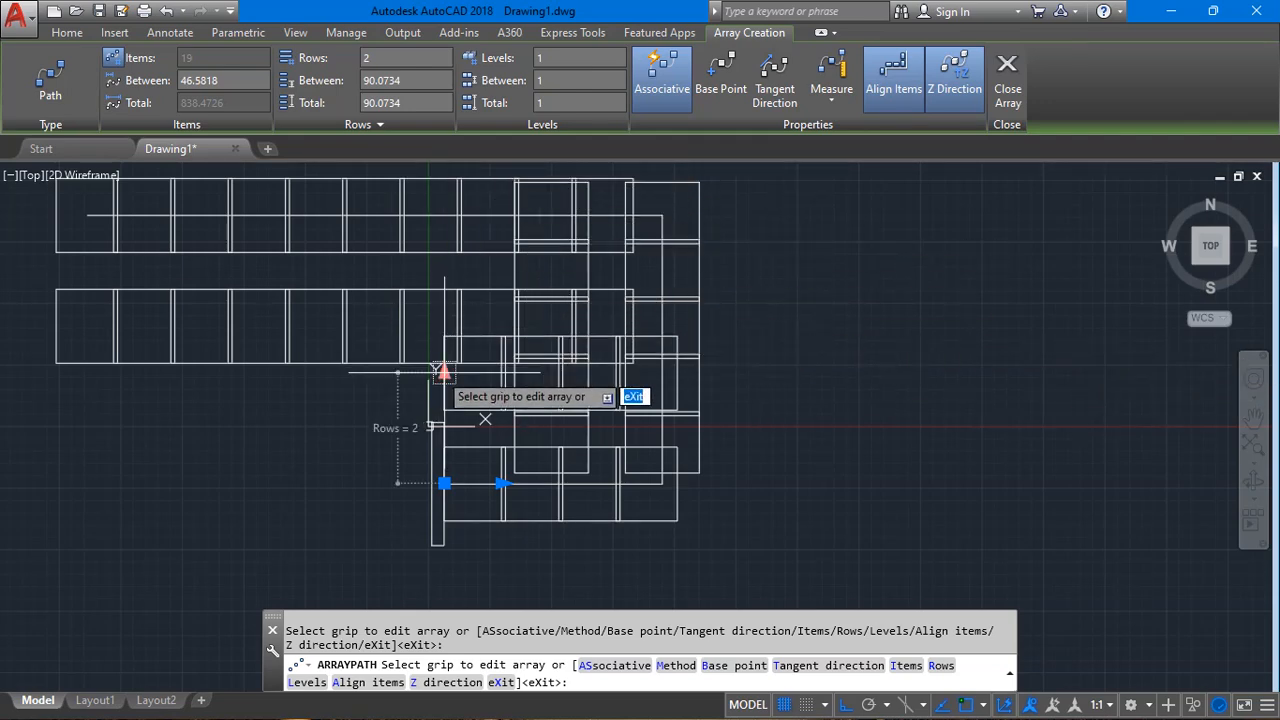
Give the path array two rows, with the second row on the outer side of the path, about 90 away.
{"action": "middle_click_drag", "start_coordinate": [474, 482], "coordinate": [447, 287]}
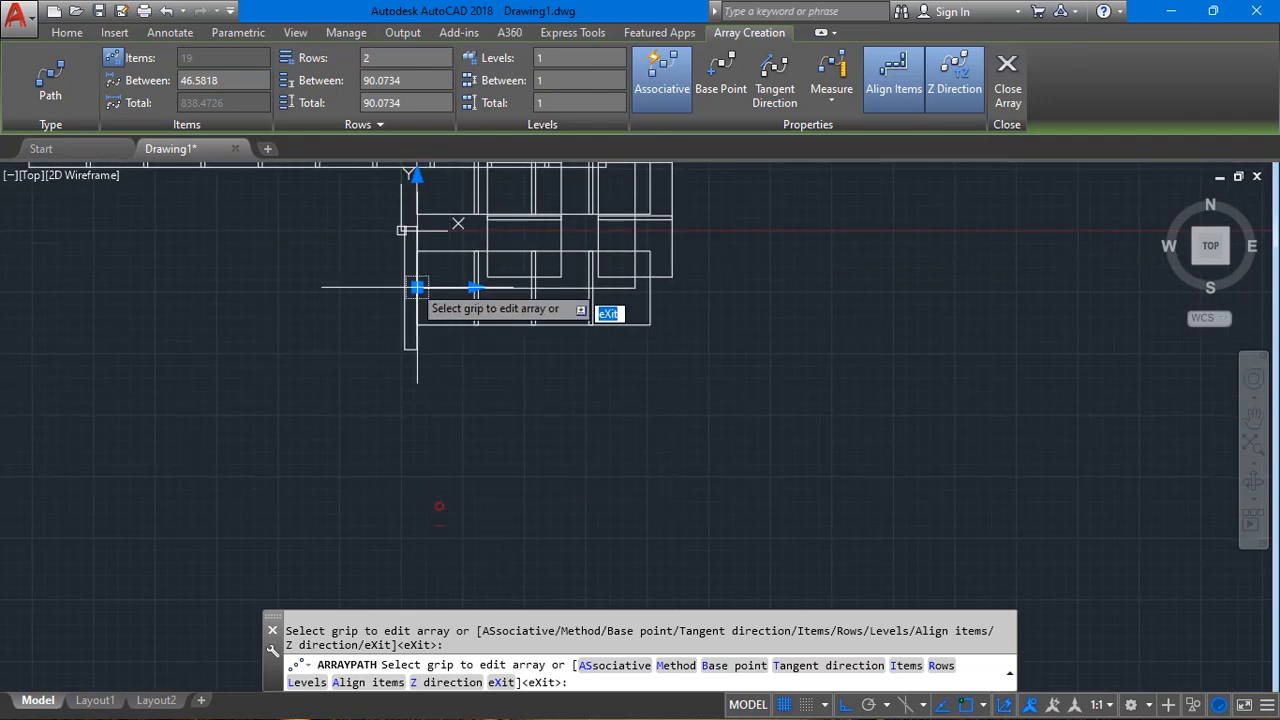
{"action": "left_click", "coordinate": [416, 174]}
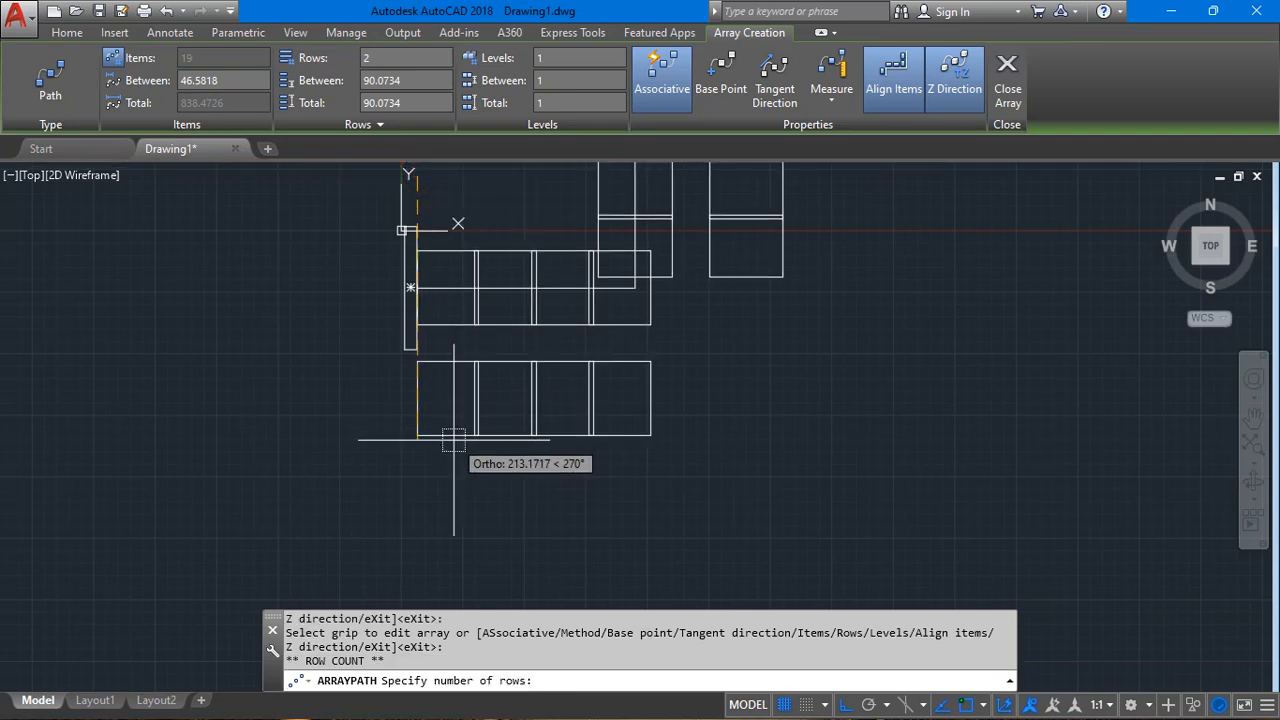
{"action": "left_click", "coordinate": [451, 470]}
{"action": "scroll", "coordinate": [680, 400], "scroll_direction": "down", "scroll_amount": 3}
{"action": "scroll", "coordinate": [657, 412], "scroll_direction": "up", "scroll_amount": 1}
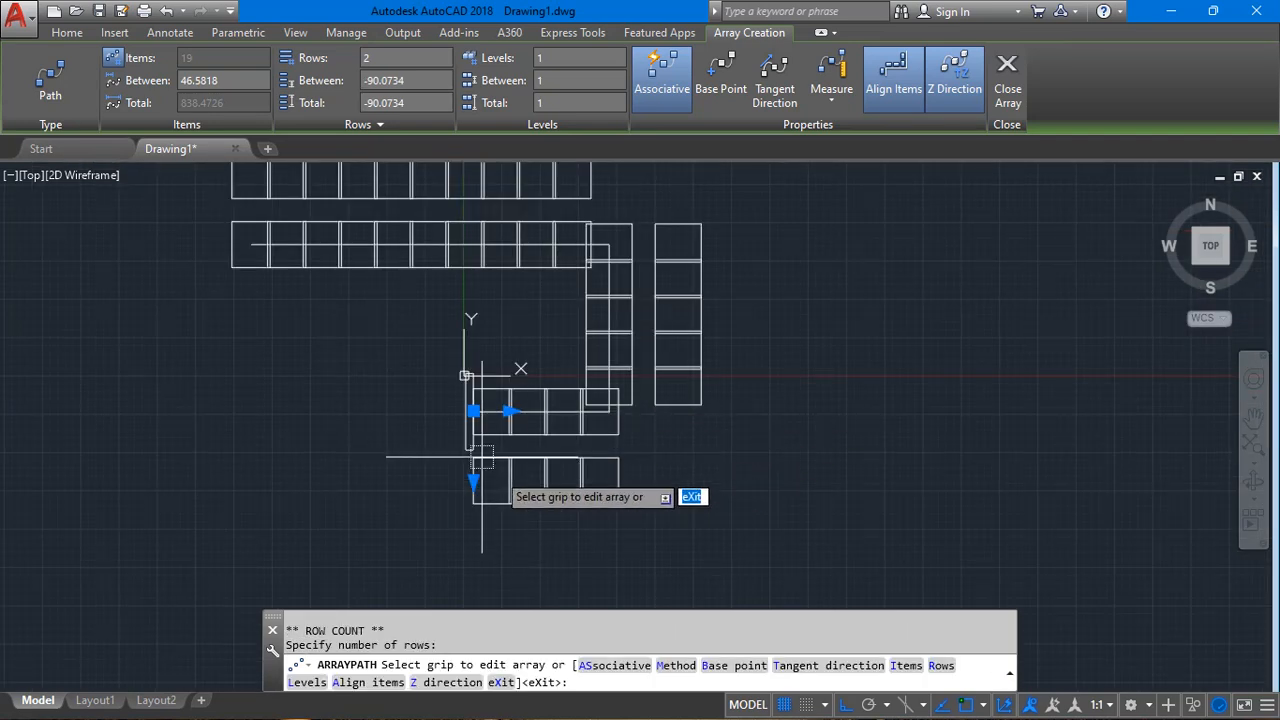
Set the distance between the path array's items to 50 and leave the array command.
{"action": "left_click", "coordinate": [535, 410]}
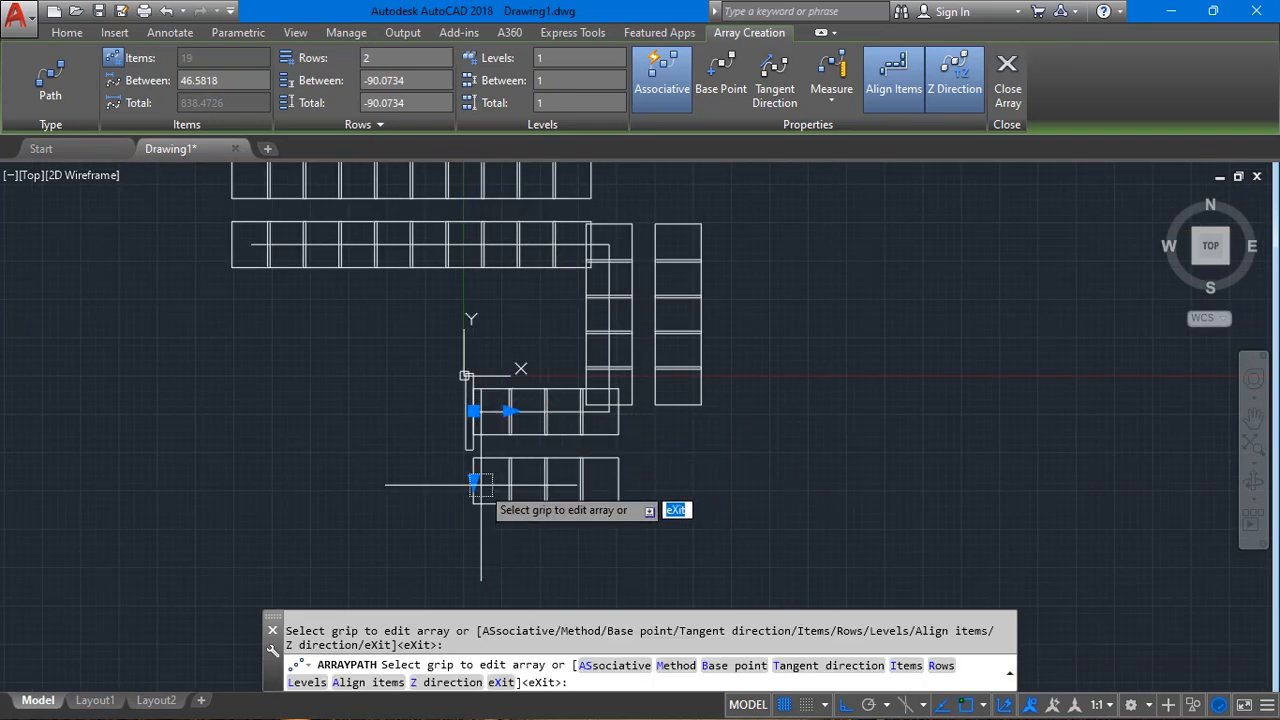
{"action": "left_click", "coordinate": [414, 84]}
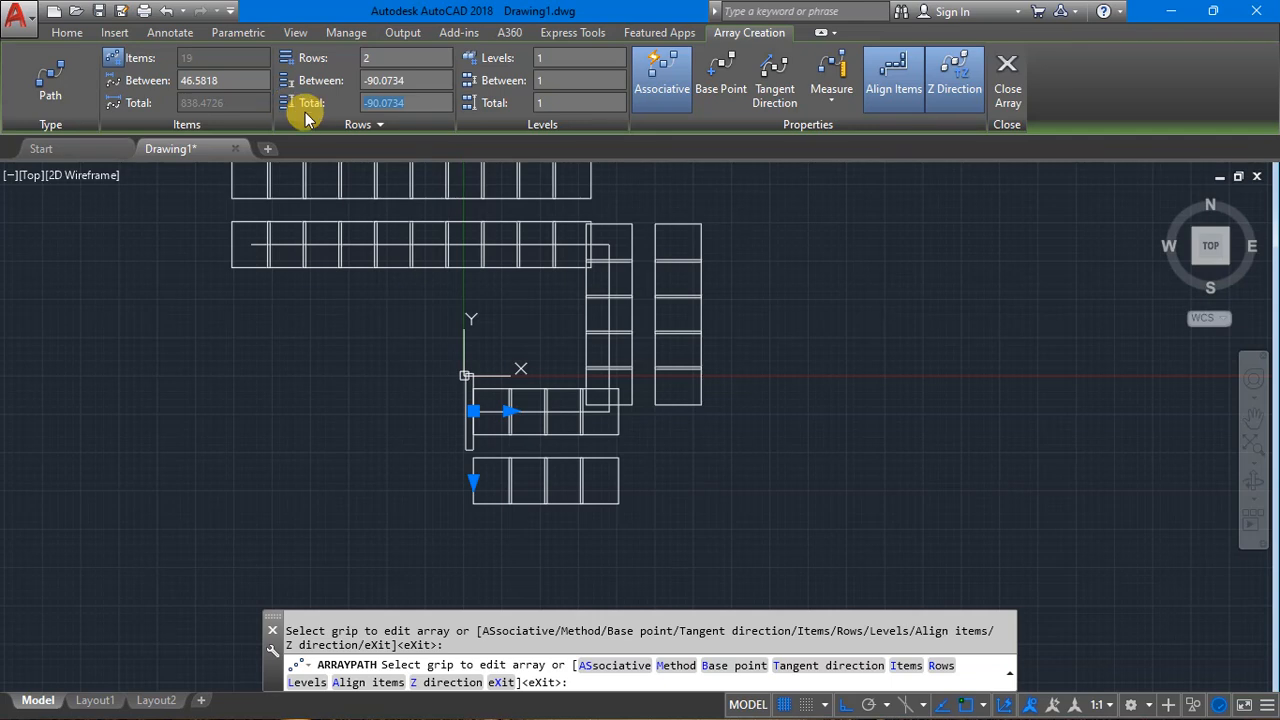
{"action": "left_click", "coordinate": [170, 100]}
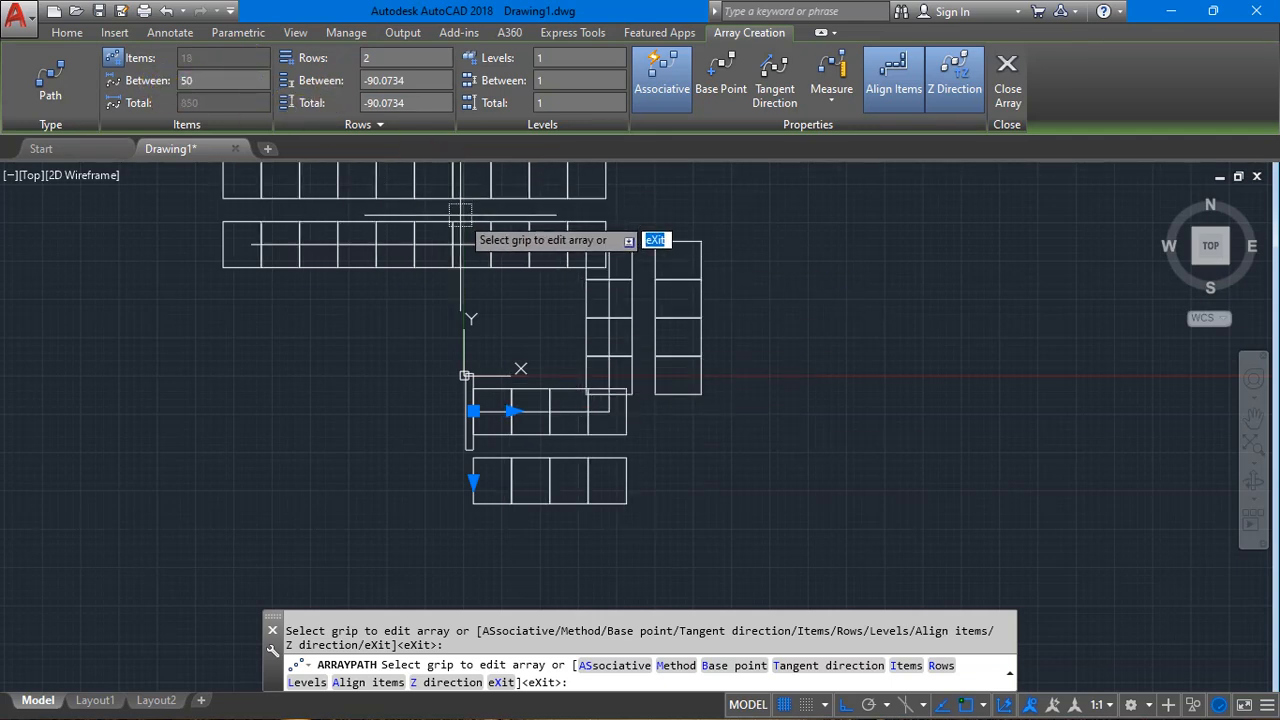
{"action": "key", "text": "ctrl+z"}
{"action": "key", "text": "Escape"}
{"action": "key", "text": "Escape"}
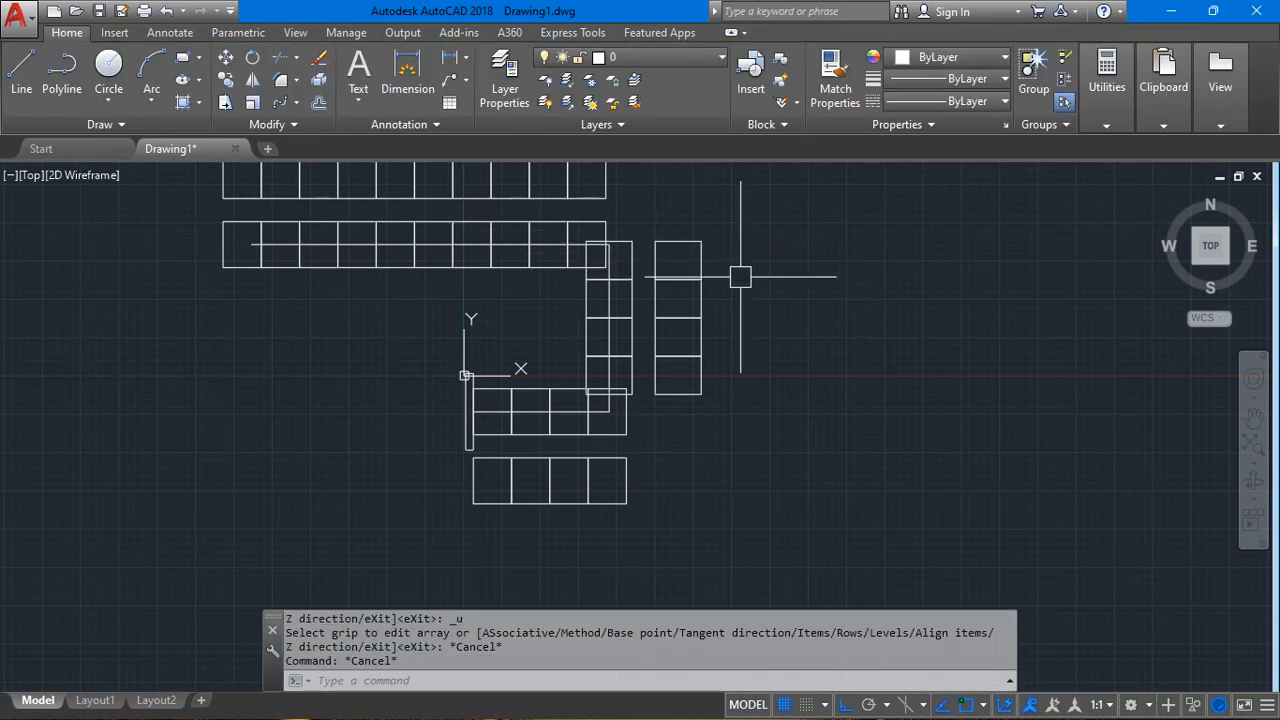
Undo the path array back to the single rectangle and the joined polyline.
{"action": "key", "text": "ctrl+z"}
{"action": "key", "text": "ctrl+z"}
{"action": "scroll", "coordinate": [530, 306], "scroll_direction": "down", "scroll_amount": 2}
{"action": "left_click", "coordinate": [577, 299]}
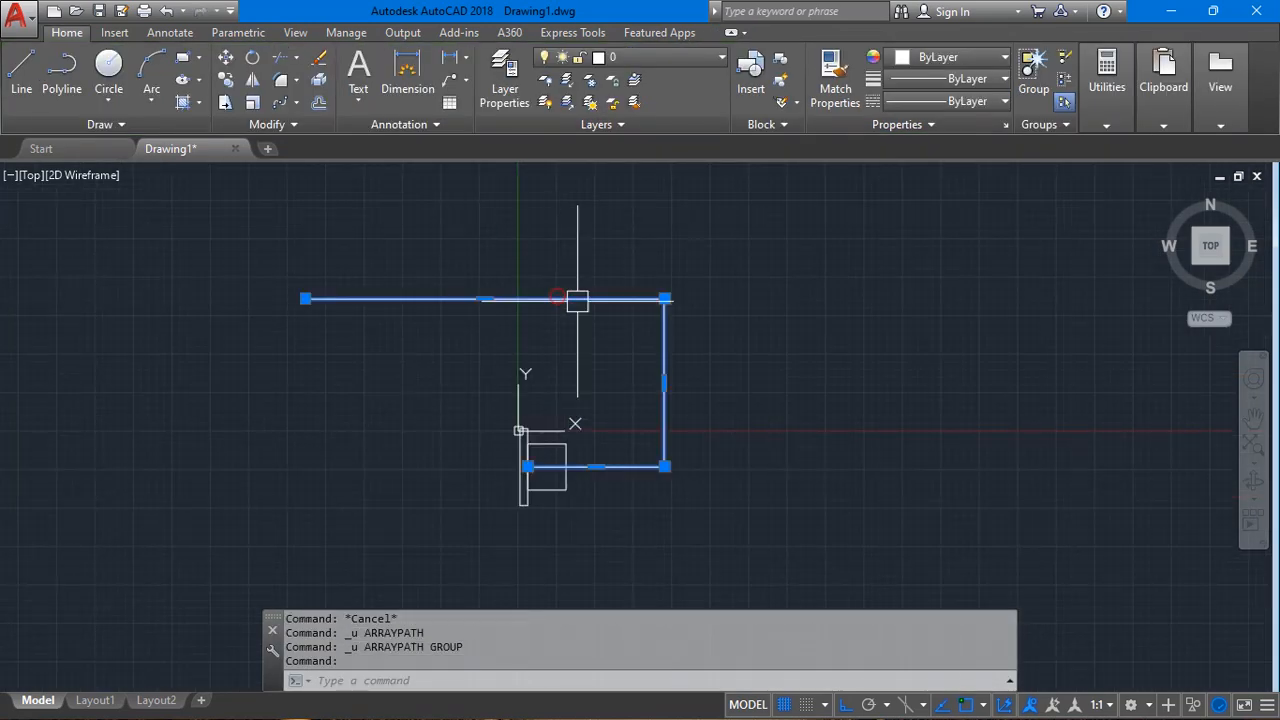
{"action": "key", "text": "Escape"}
Erase the joined polyline and the two rectangles to clear the drawing.
{"action": "left_click", "coordinate": [660, 354]}
{"action": "key", "text": "Delete"}
{"action": "left_click", "coordinate": [492, 430]}
{"action": "left_click", "coordinate": [705, 514]}
{"action": "key", "text": "Delete"}
{"action": "scroll", "coordinate": [620, 340], "scroll_direction": "up", "scroll_amount": 1}
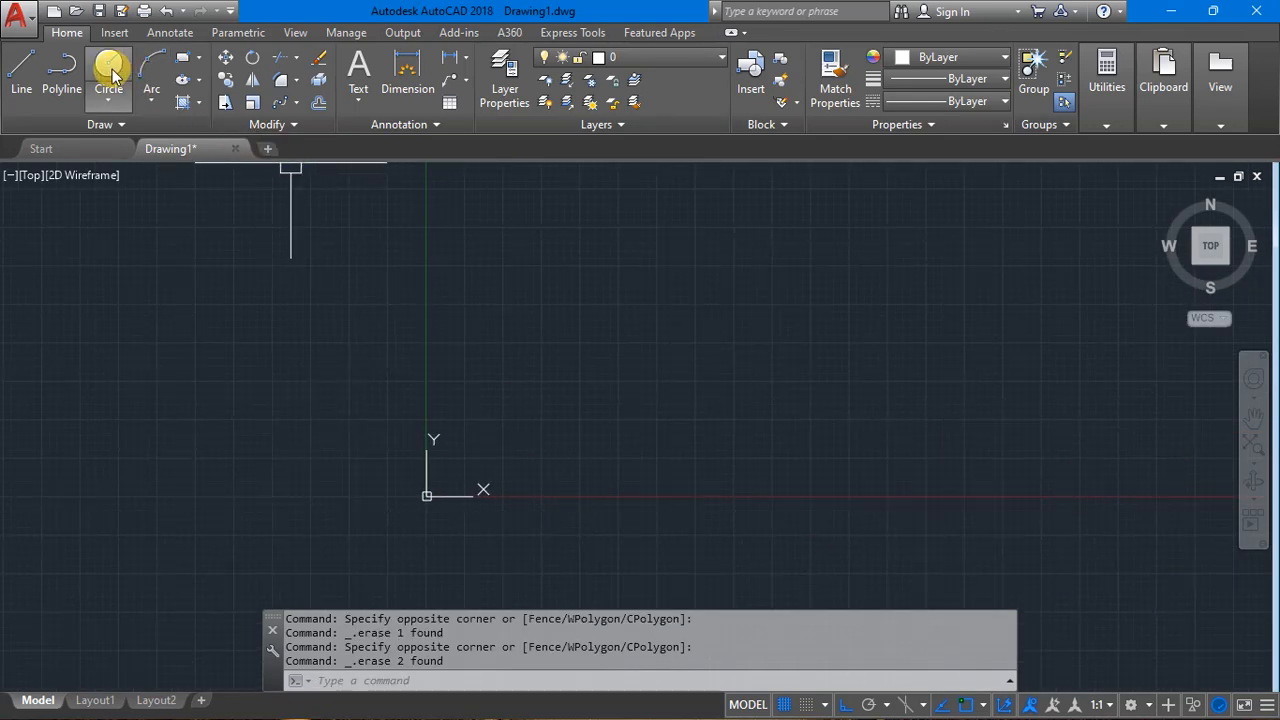
Draw a freehand circle with a radius of about 158 above and right of the origin, and erase it.
{"action": "left_click", "coordinate": [110, 70]}
{"action": "left_click", "coordinate": [635, 285]}
{"action": "middle_click_drag", "start_coordinate": [713, 286], "coordinate": [707, 311]}
{"action": "left_click", "coordinate": [738, 255]}
{"action": "left_click", "coordinate": [709, 257]}
{"action": "left_click", "coordinate": [571, 263]}
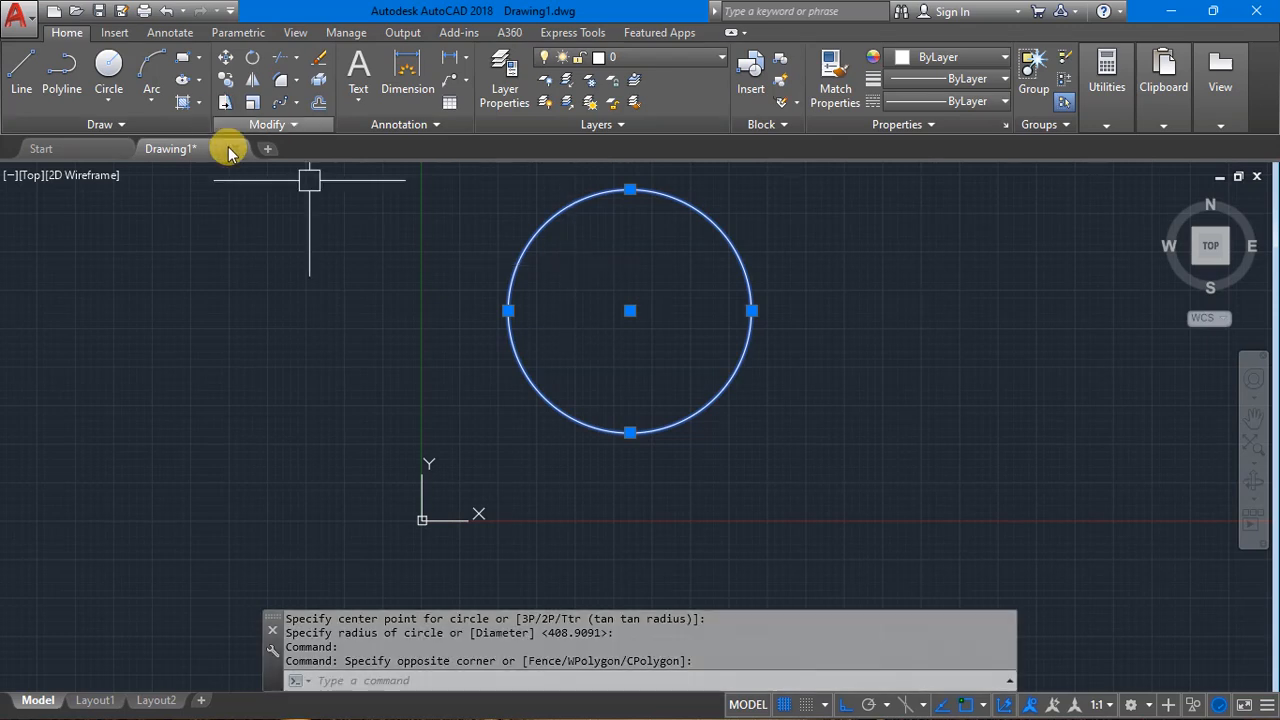
{"action": "key", "text": "Delete"}
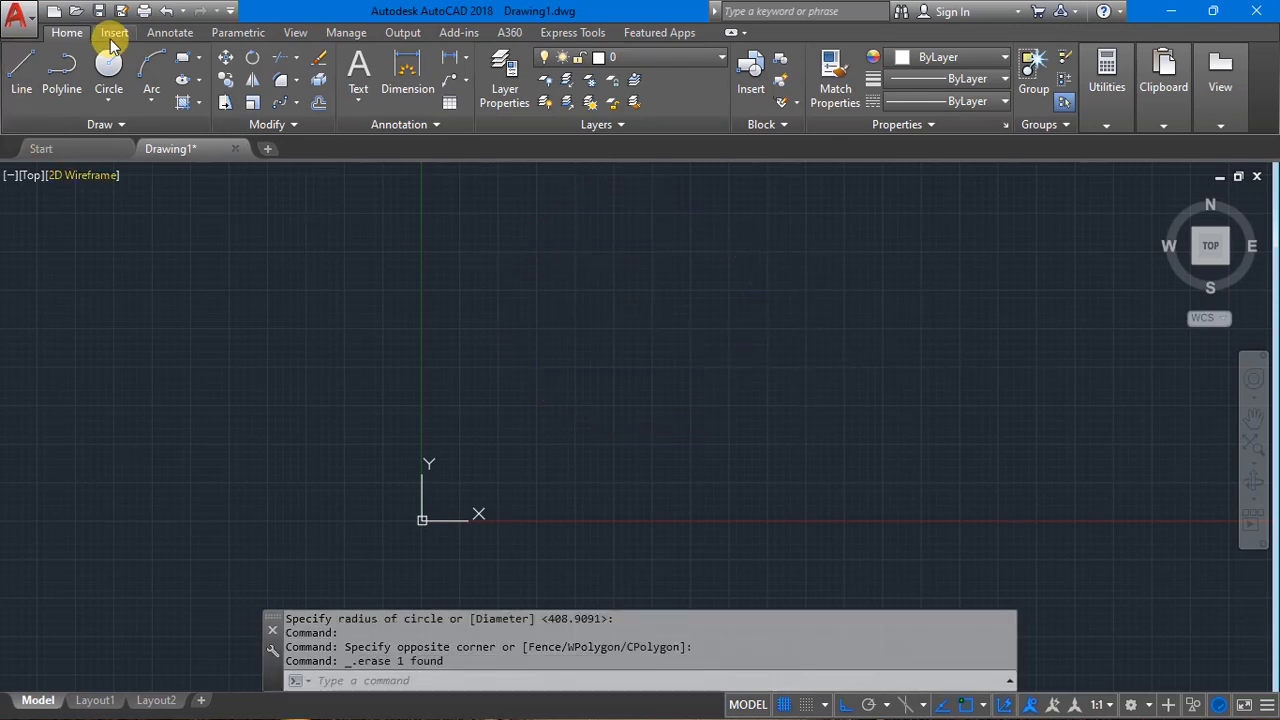
Draw a circle with a radius of 100 above and right of the origin.
{"action": "left_click", "coordinate": [109, 68]}
{"action": "left_click", "coordinate": [613, 304]}
{"action": "type", "text": "100"}
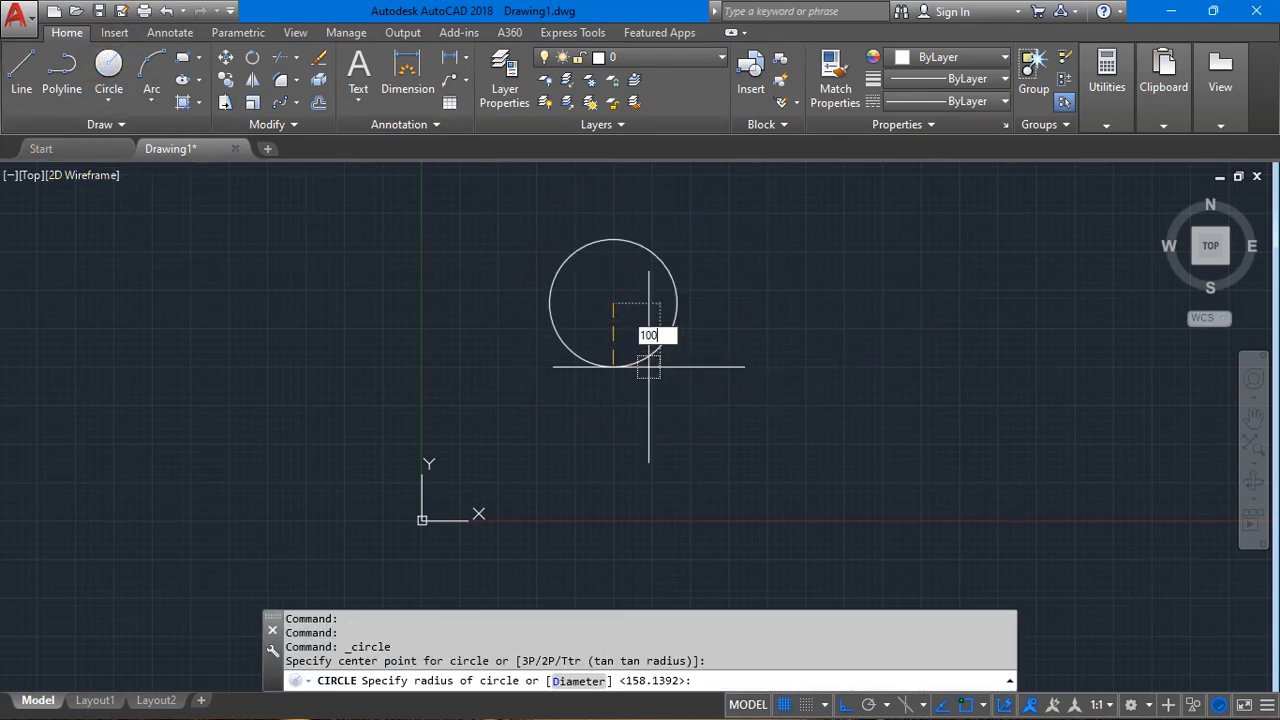
{"action": "key", "text": "Return"}
{"action": "scroll", "coordinate": [594, 234], "scroll_direction": "up", "scroll_amount": 5}
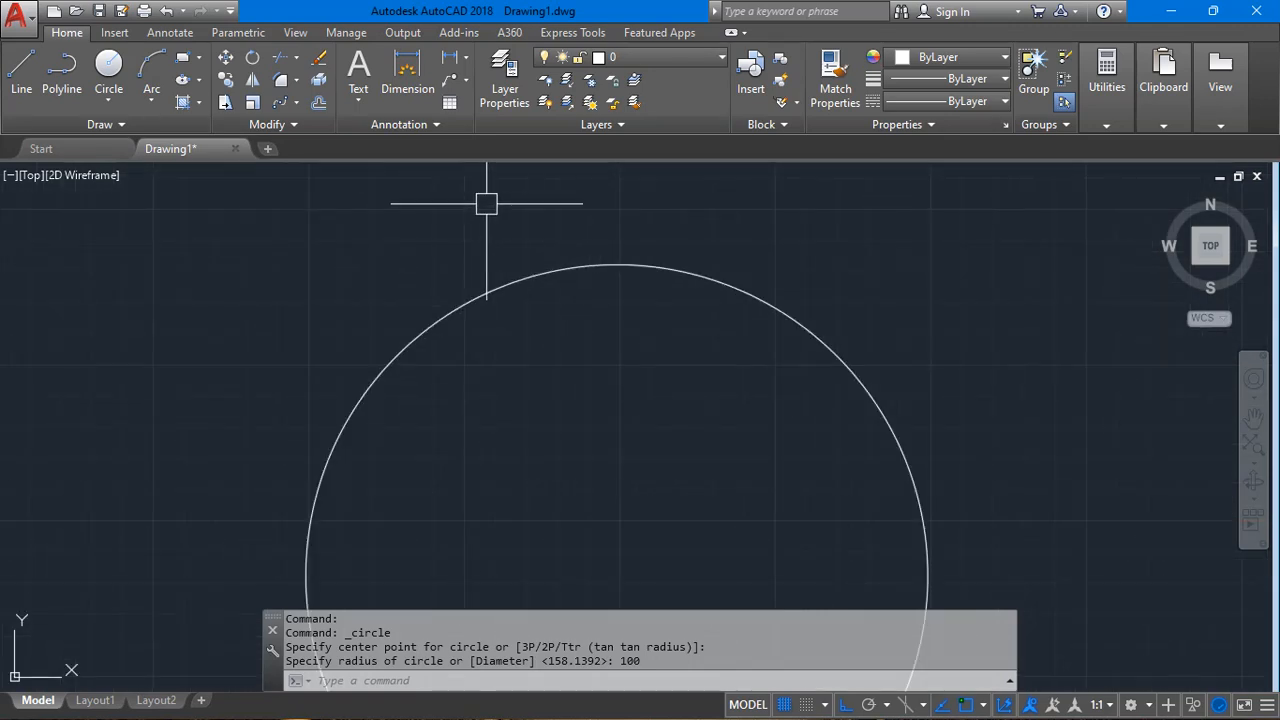
Start a rectangle near the circle's top quadrant, lined up with the circle's centre.
{"action": "left_click", "coordinate": [183, 57]}
{"action": "scroll", "coordinate": [540, 360], "scroll_direction": "down", "scroll_amount": 5}
{"action": "scroll", "coordinate": [666, 323], "scroll_direction": "up", "scroll_amount": 3}
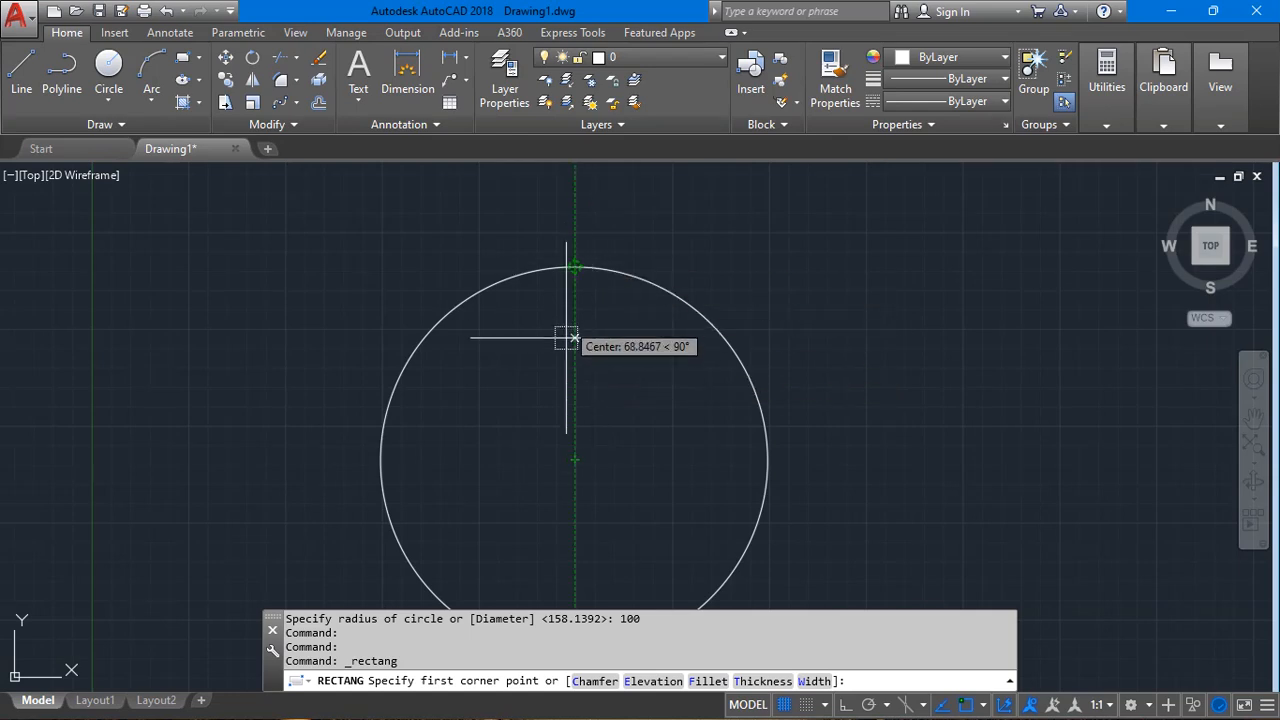
Draw a narrow upright rectangle from the circle's centre to a point on its upper edge.
{"action": "left_click", "coordinate": [575, 460]}
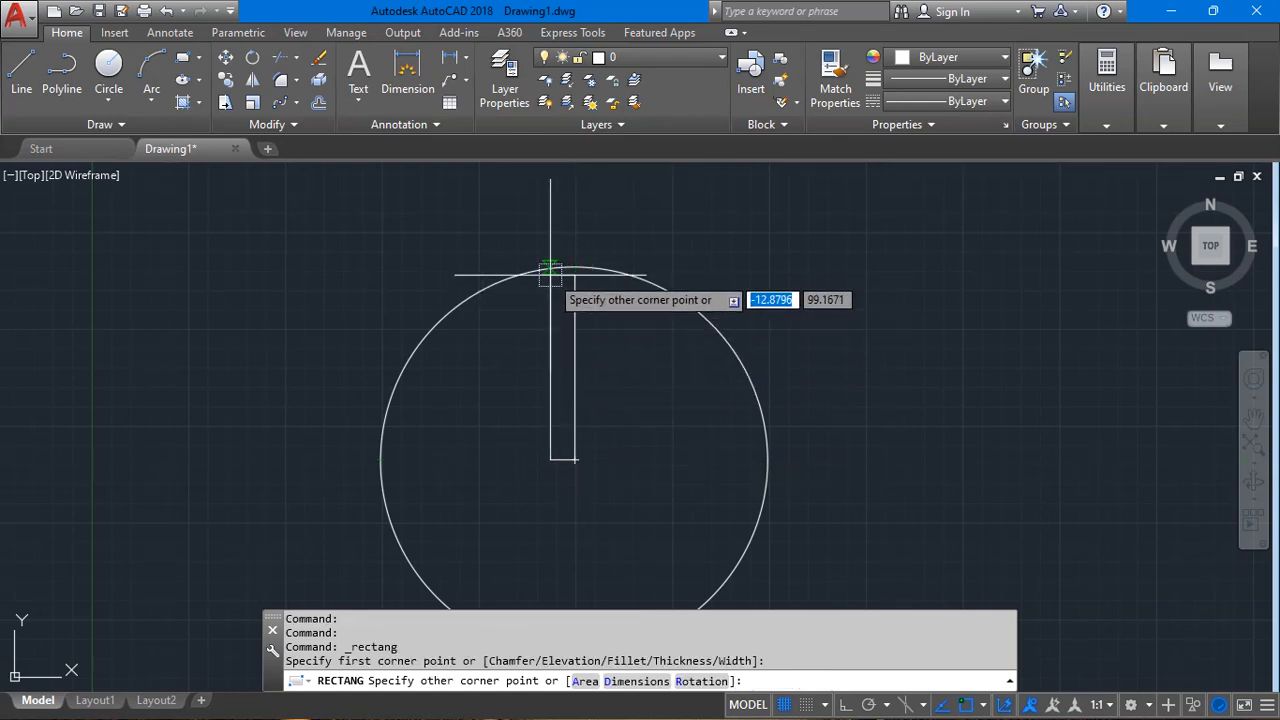
{"action": "left_click", "coordinate": [600, 268]}
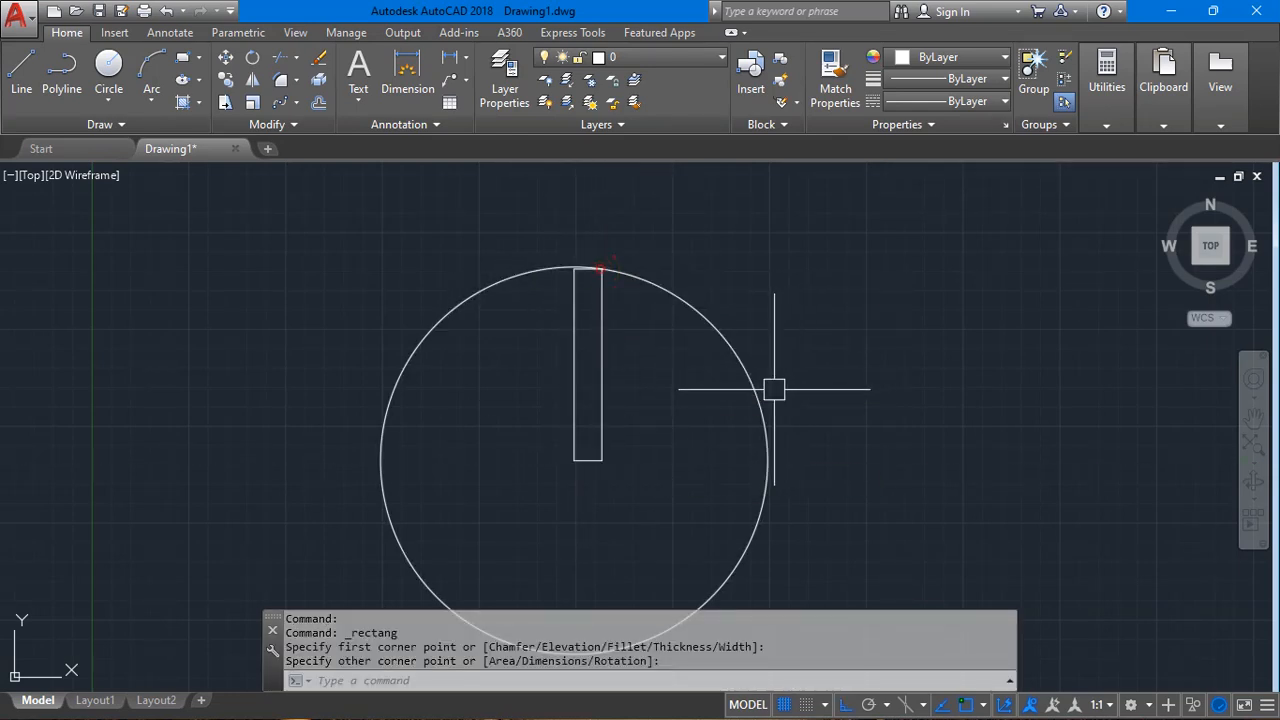
{"action": "key", "text": "Escape"}
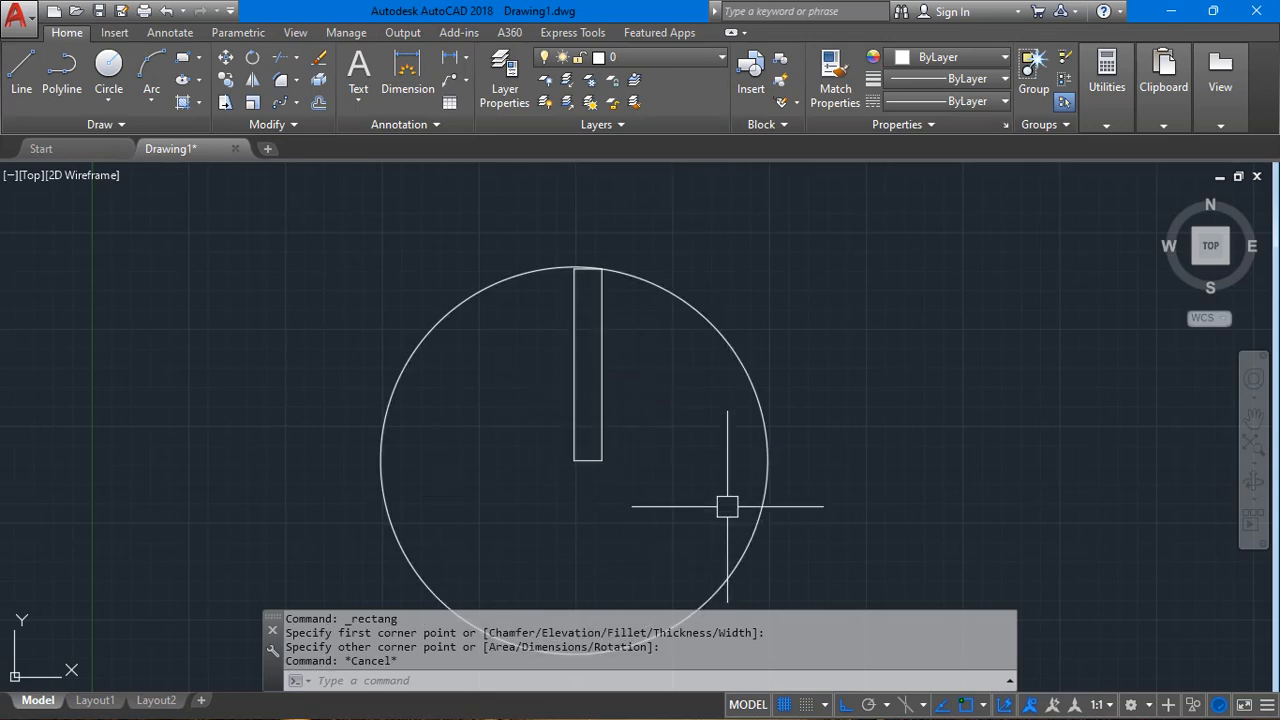
Select the rectangle and stretch its lower-right corner upward to slant the bottom edge.
{"action": "left_click", "coordinate": [675, 401]}
{"action": "left_click", "coordinate": [507, 378]}
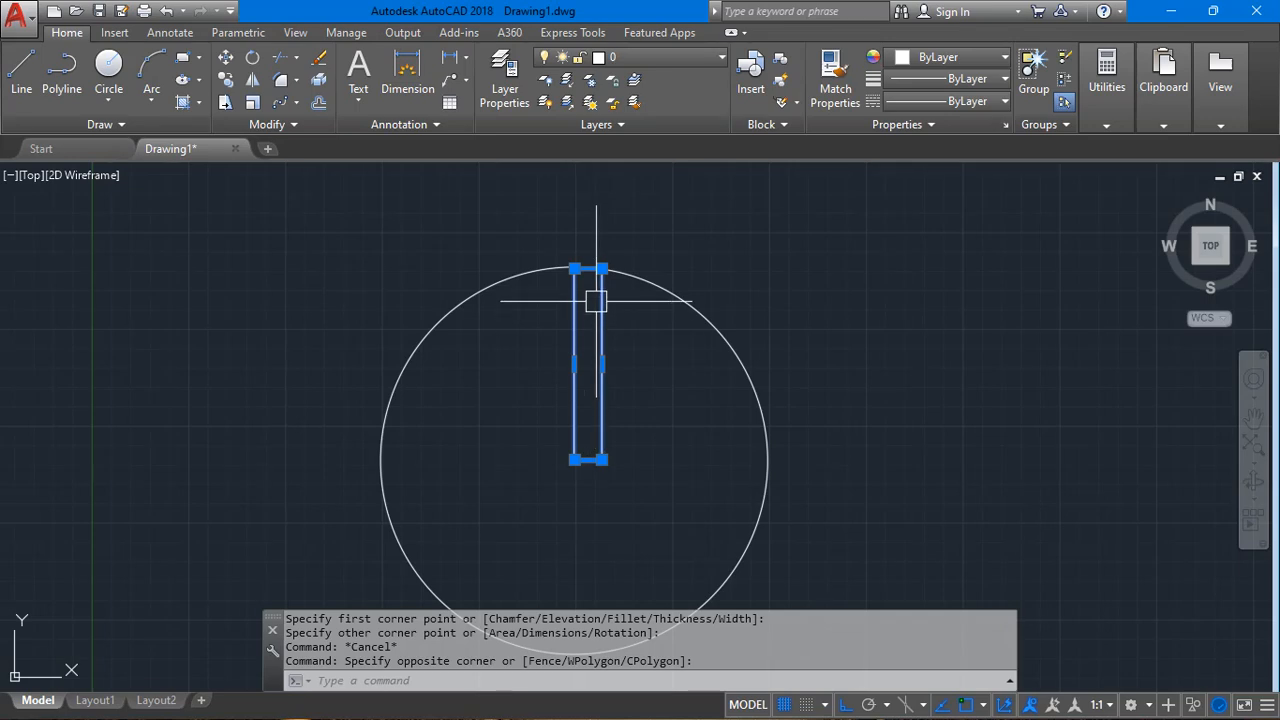
{"action": "left_click", "coordinate": [602, 459]}
{"action": "scroll", "coordinate": [604, 435], "scroll_direction": "up", "scroll_amount": 4}
{"action": "left_click", "coordinate": [601, 434]}
{"action": "scroll", "coordinate": [624, 338], "scroll_direction": "down", "scroll_amount": 4}
Stretch the rectangle's upper-right corner upward past the circle to slant the top edge.
{"action": "middle_click_drag", "start_coordinate": [598, 225], "coordinate": [597, 366]}
{"action": "scroll", "coordinate": [602, 346], "scroll_direction": "up", "scroll_amount": 2}
{"action": "left_click", "coordinate": [614, 349]}
{"action": "left_click", "coordinate": [617, 310]}
{"action": "scroll", "coordinate": [680, 391], "scroll_direction": "down", "scroll_amount": 4}
{"action": "key", "text": "Escape"}
Create a polar array of the slanted shape around the circle's centre.
{"action": "scroll", "coordinate": [608, 339], "scroll_direction": "up", "scroll_amount": 2}
{"action": "left_click", "coordinate": [630, 331]}
{"action": "left_click", "coordinate": [606, 338]}
{"action": "key", "text": "Escape"}
{"action": "left_click", "coordinate": [629, 412]}
{"action": "left_click", "coordinate": [614, 408]}
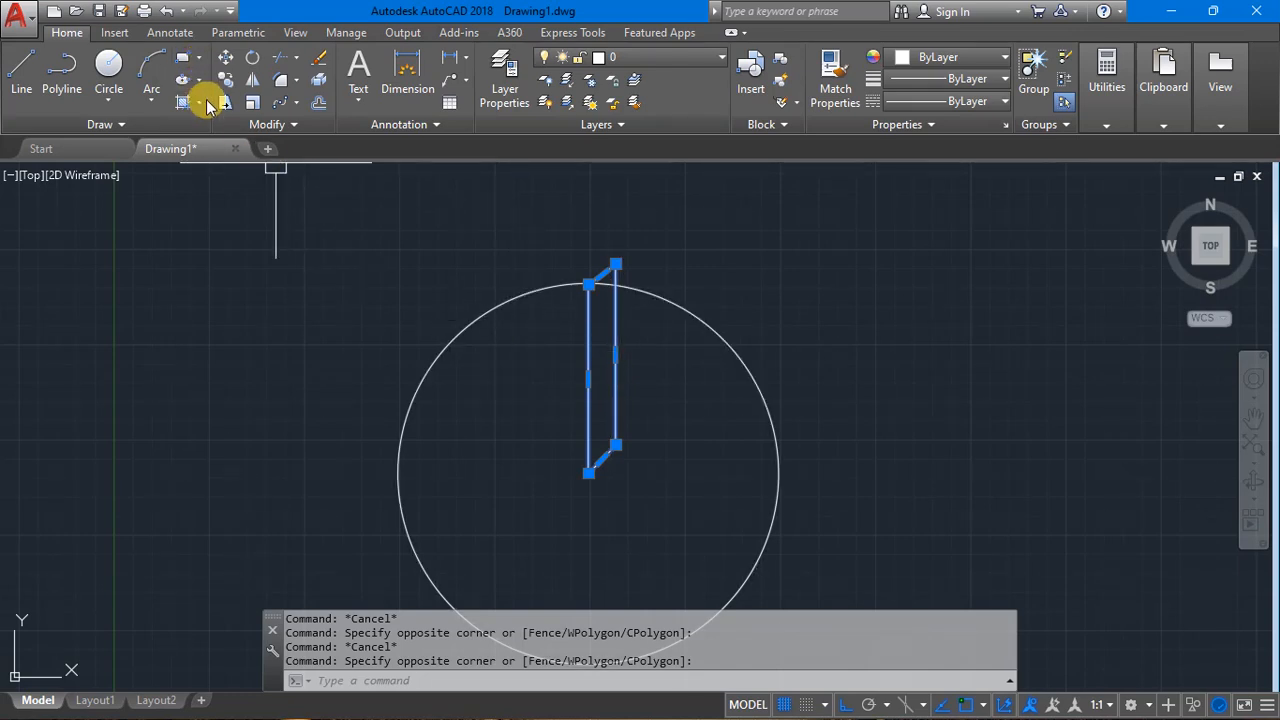
{"action": "left_click", "coordinate": [297, 108]}
{"action": "left_click", "coordinate": [332, 203]}
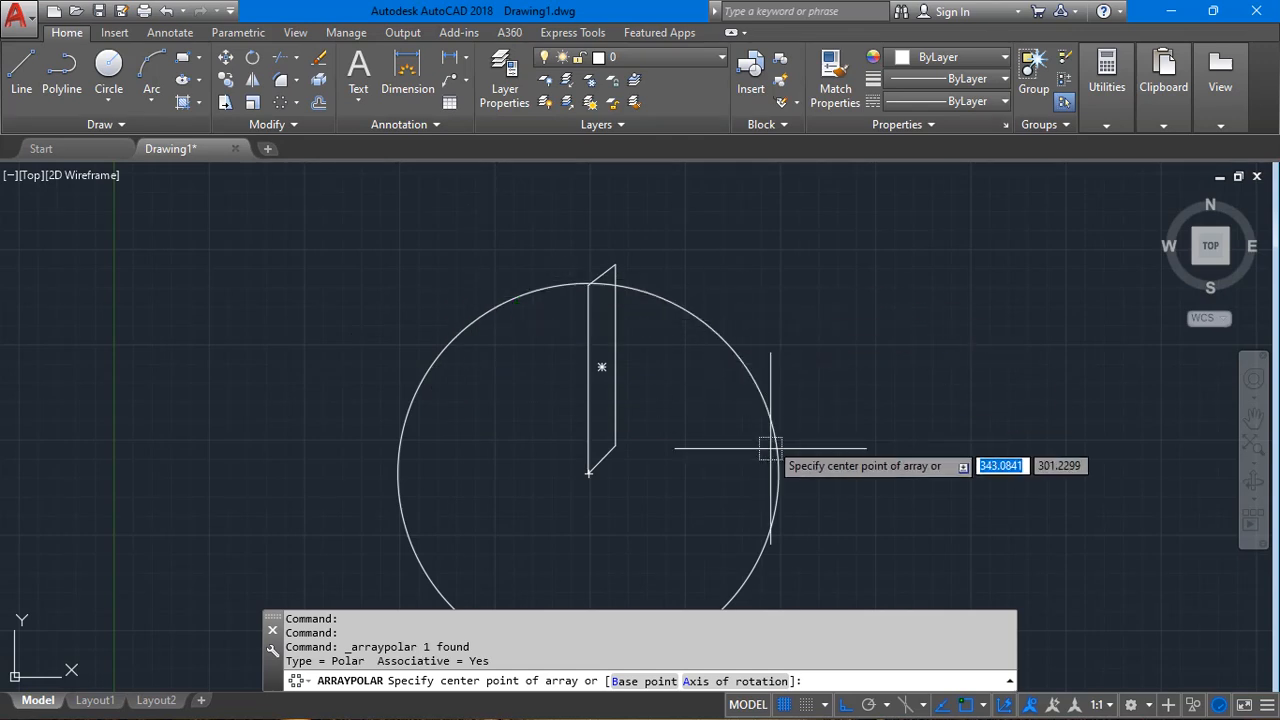
{"action": "left_click", "coordinate": [588, 473]}
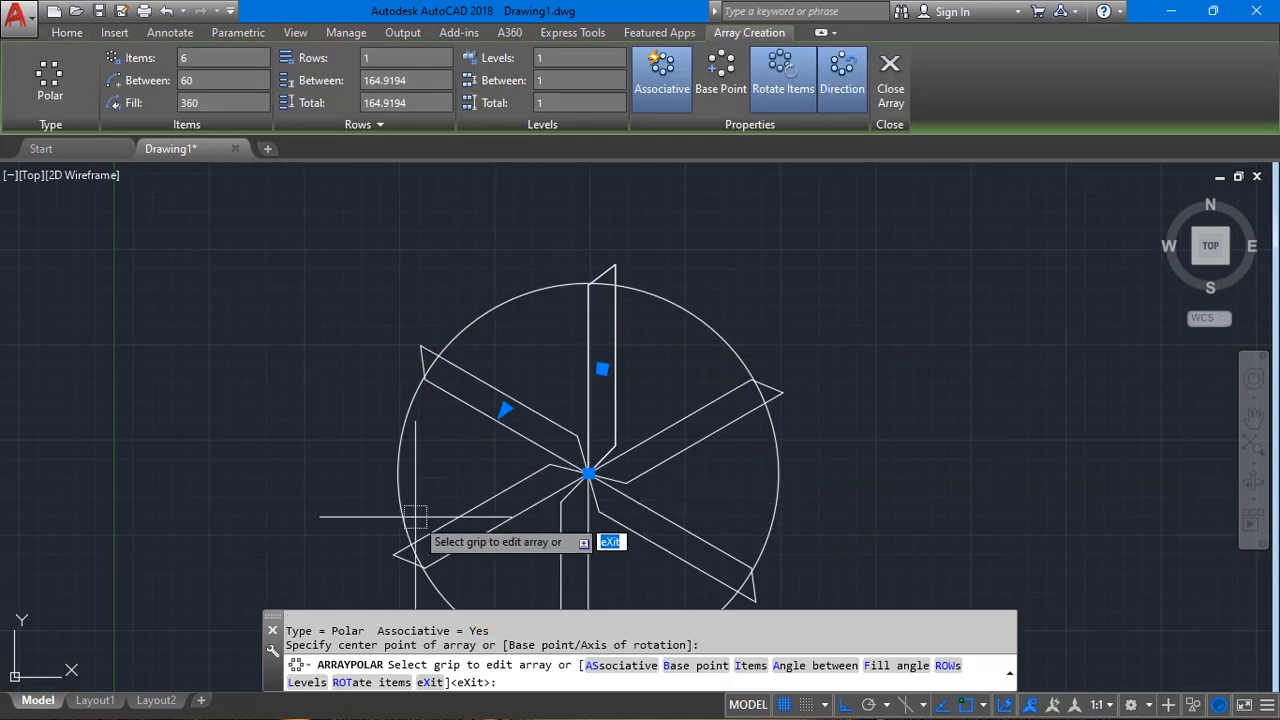
Set the polar array's item count to 10.
{"action": "scroll", "coordinate": [417, 246], "scroll_direction": "down", "scroll_amount": 3}
{"action": "scroll", "coordinate": [482, 333], "scroll_direction": "up", "scroll_amount": 2}
{"action": "scroll", "coordinate": [395, 225], "scroll_direction": "up", "scroll_amount": 2}
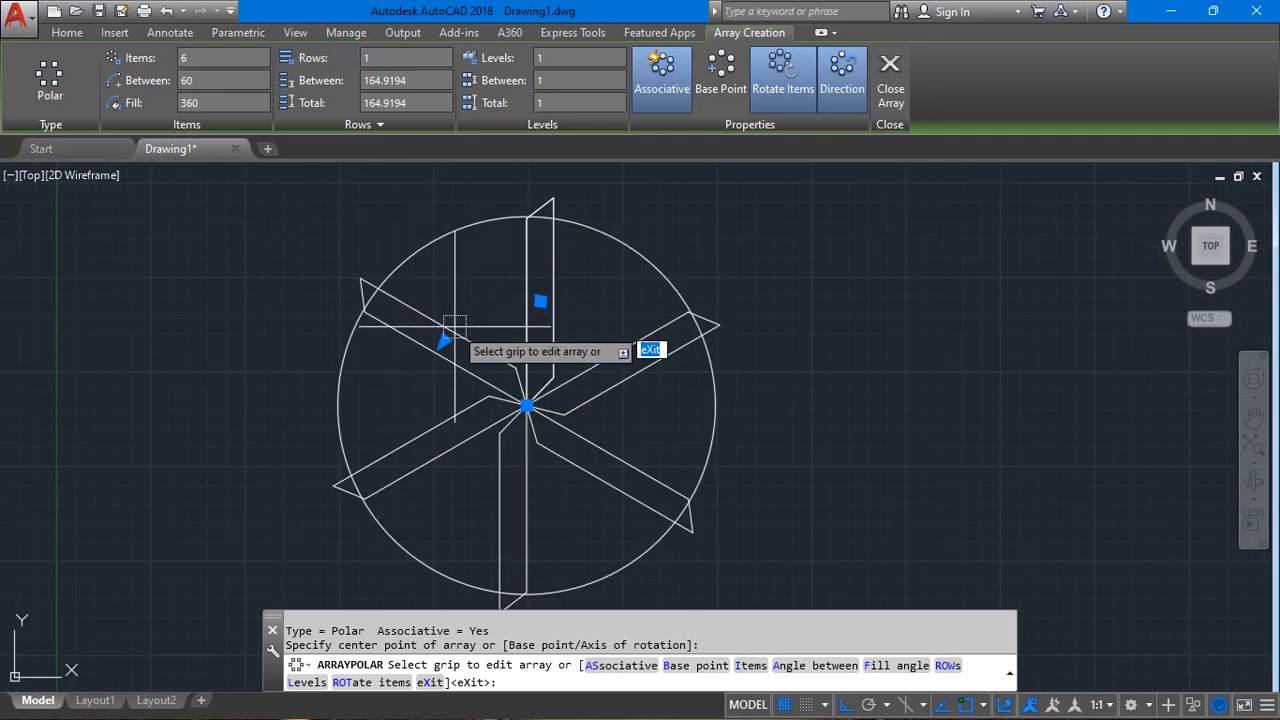
{"action": "left_click", "coordinate": [199, 58]}
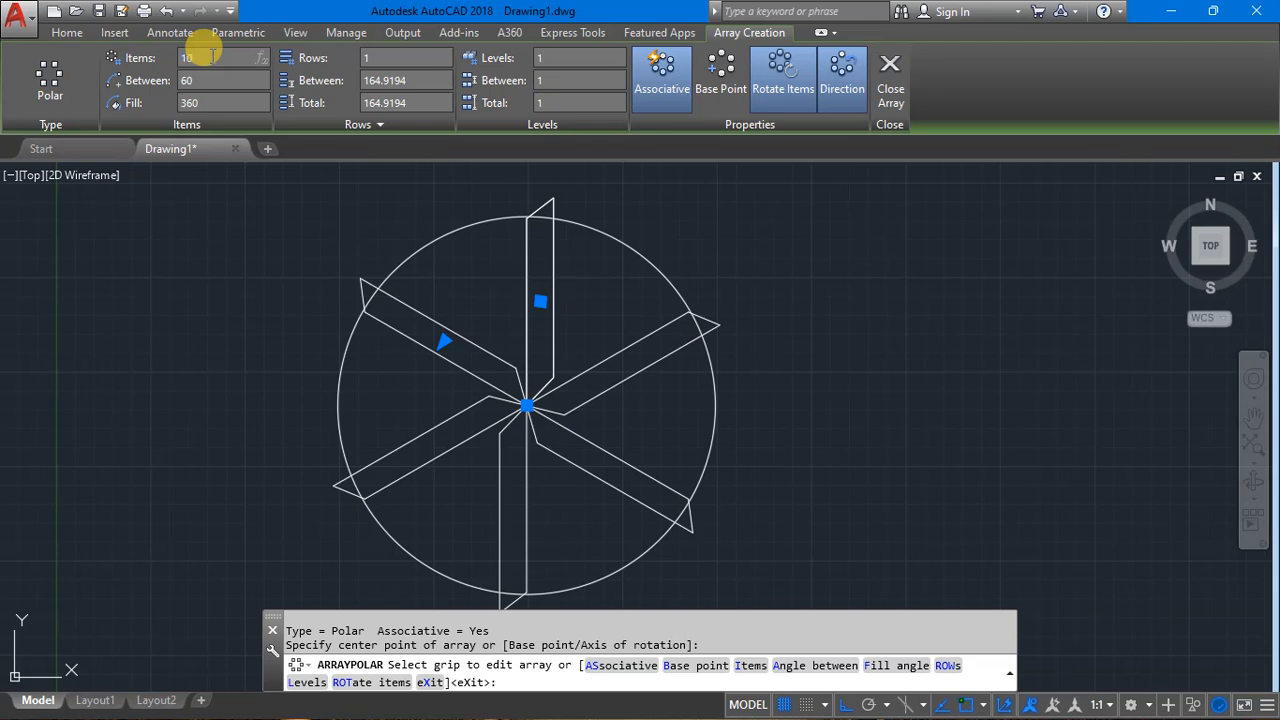
{"action": "type", "text": "10"}
{"action": "key", "text": "Return"}
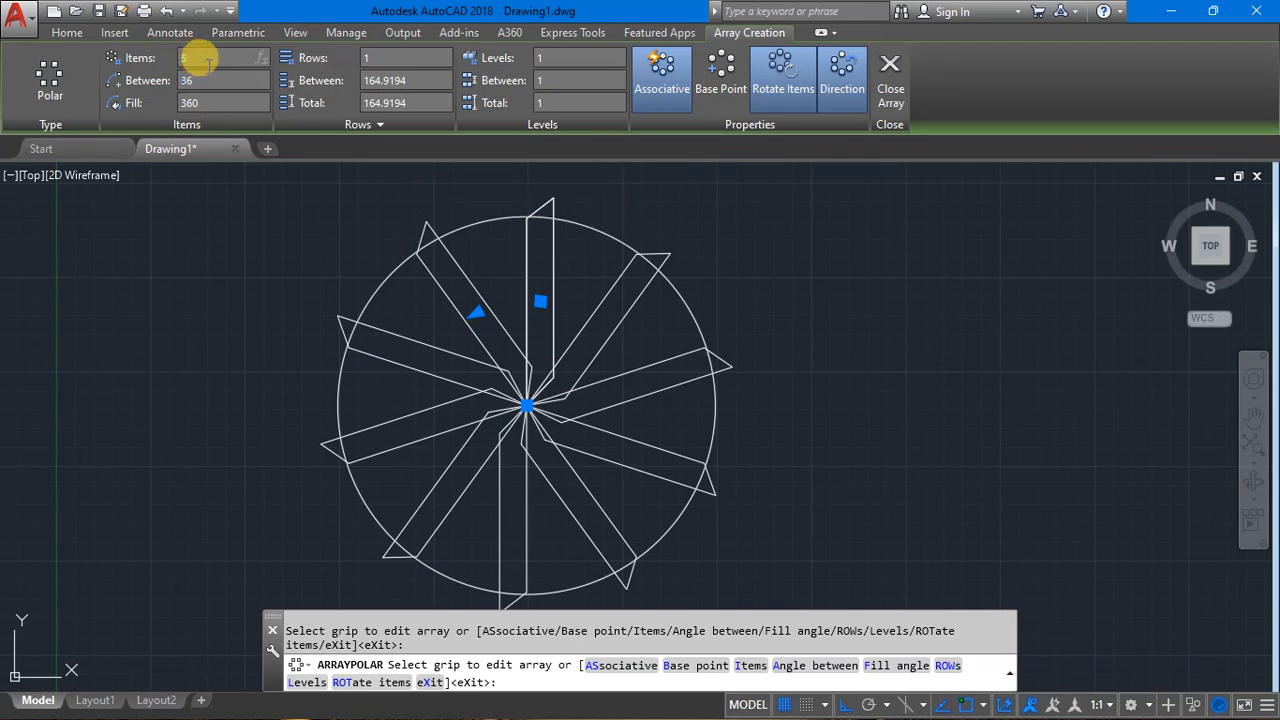
Set the array to 5 items over a 180° fill angle, and raise the item count to 10.
{"action": "key", "text": "Return"}
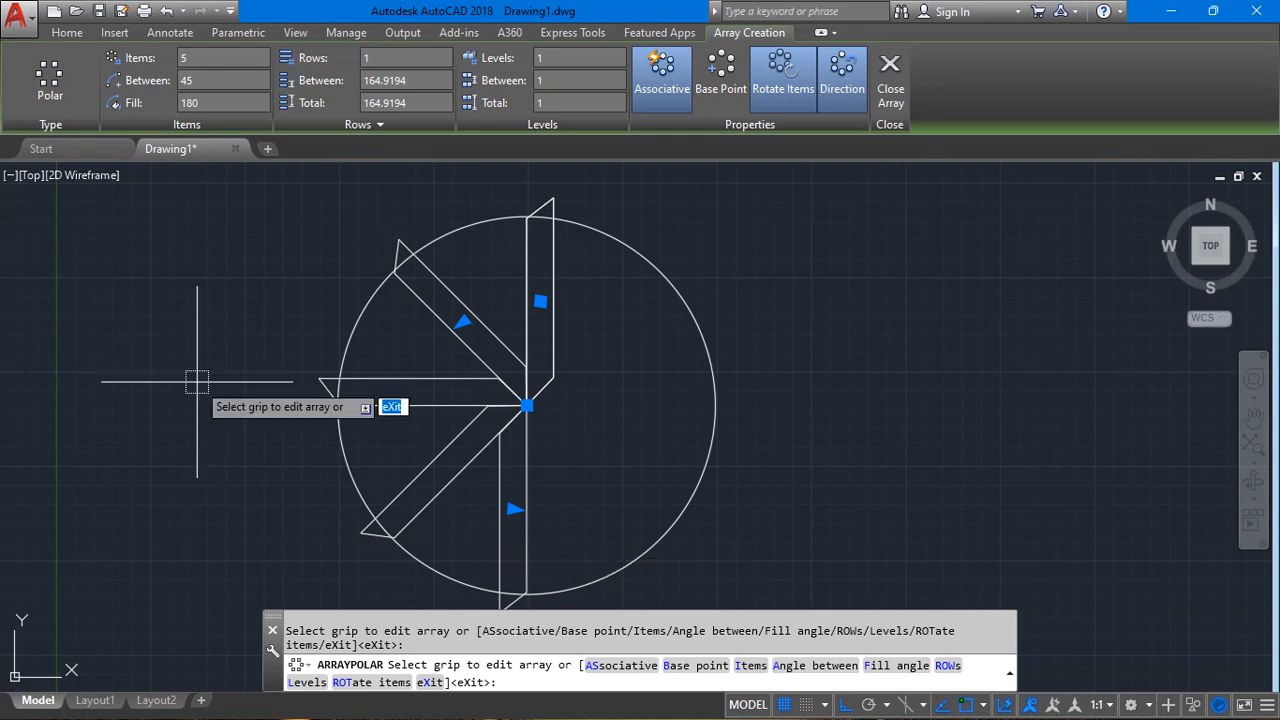
{"action": "left_click", "coordinate": [199, 76]}
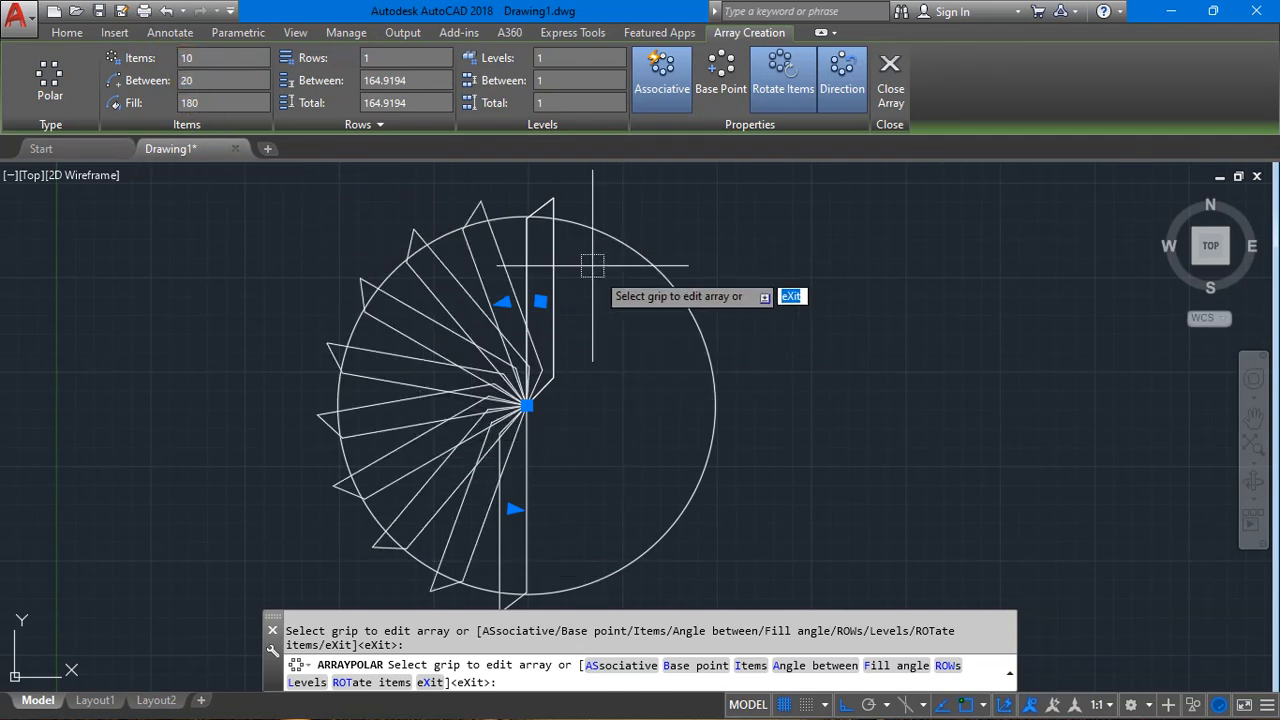
Set the polar array's fill angle to 360°.
{"action": "left_click", "coordinate": [215, 103]}
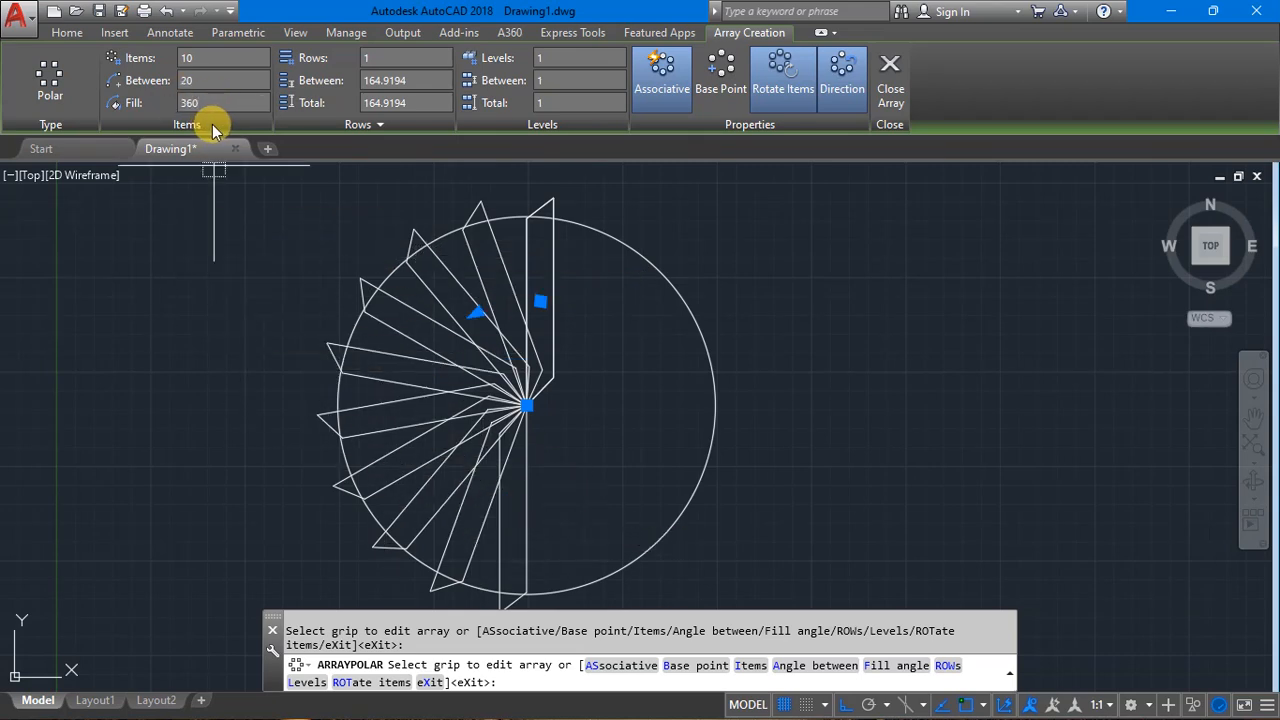
{"action": "type", "text": "360"}
{"action": "key", "text": "Return"}
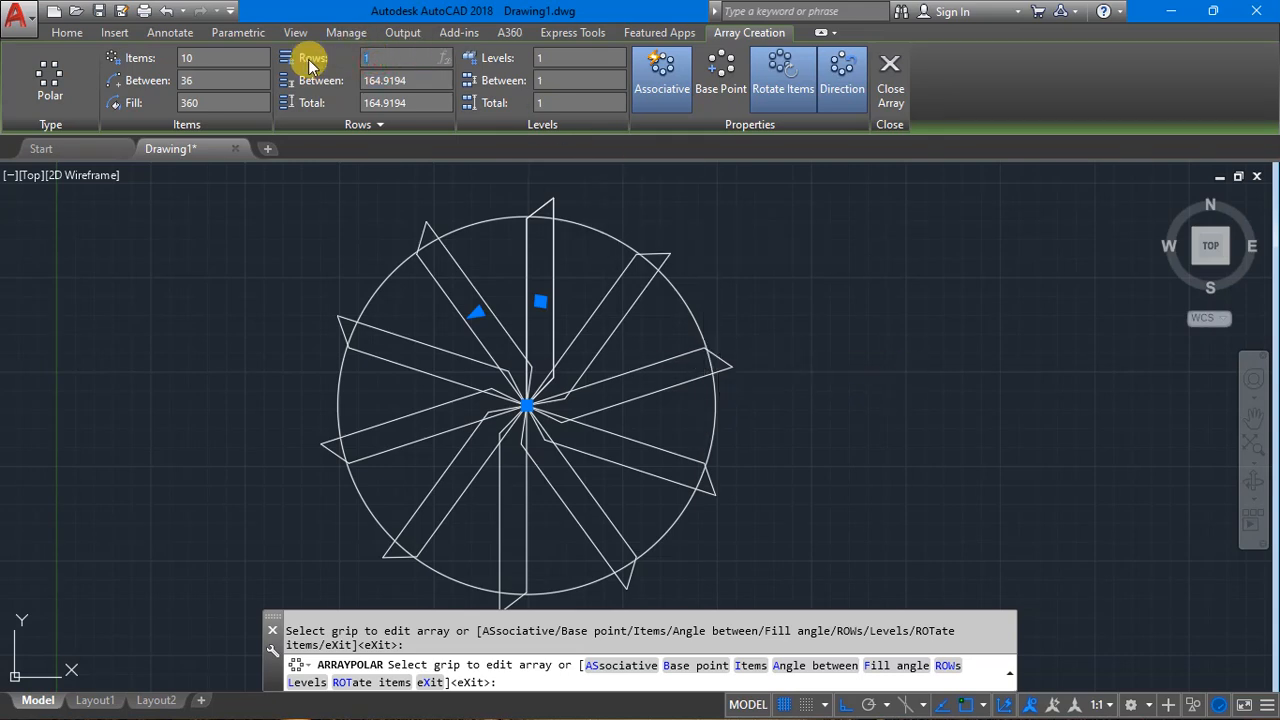
Set the polar array to 3 rows, and reduce it to 2 rows.
{"action": "type", "text": "3"}
{"action": "key", "text": "Return"}
{"action": "scroll", "coordinate": [560, 341], "scroll_direction": "down", "scroll_amount": 5}
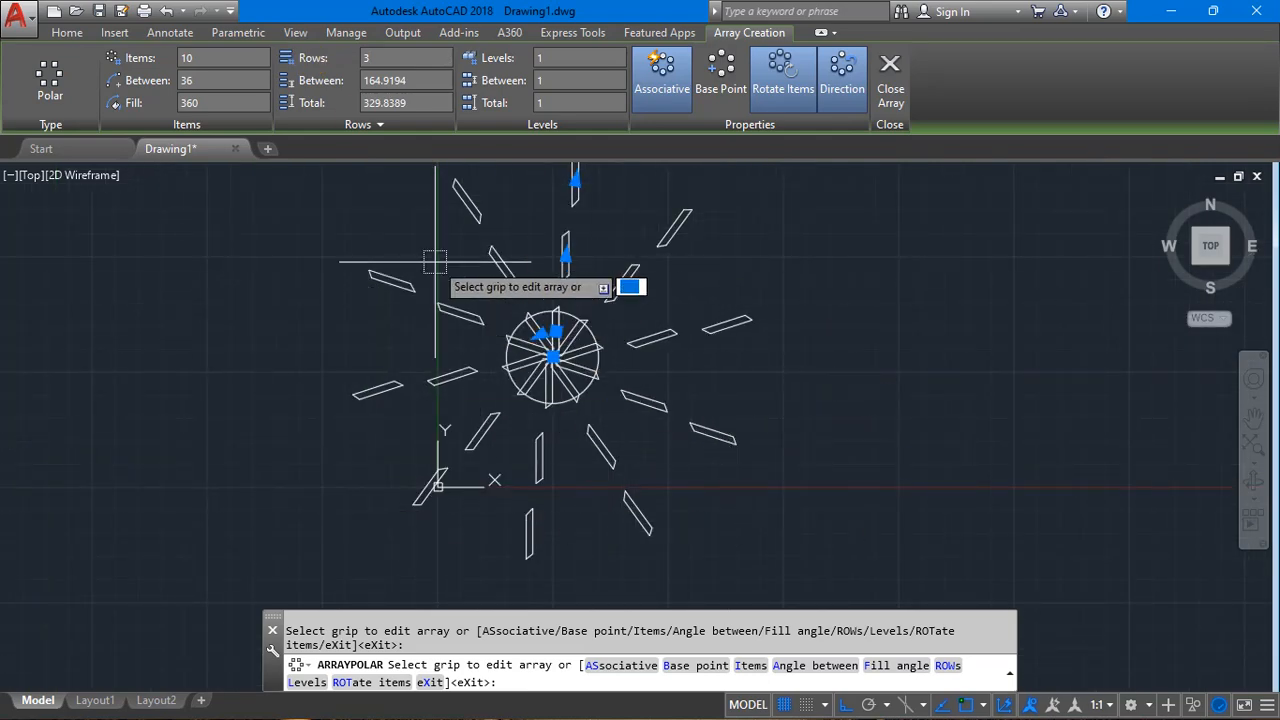
{"action": "left_click", "coordinate": [370, 61]}
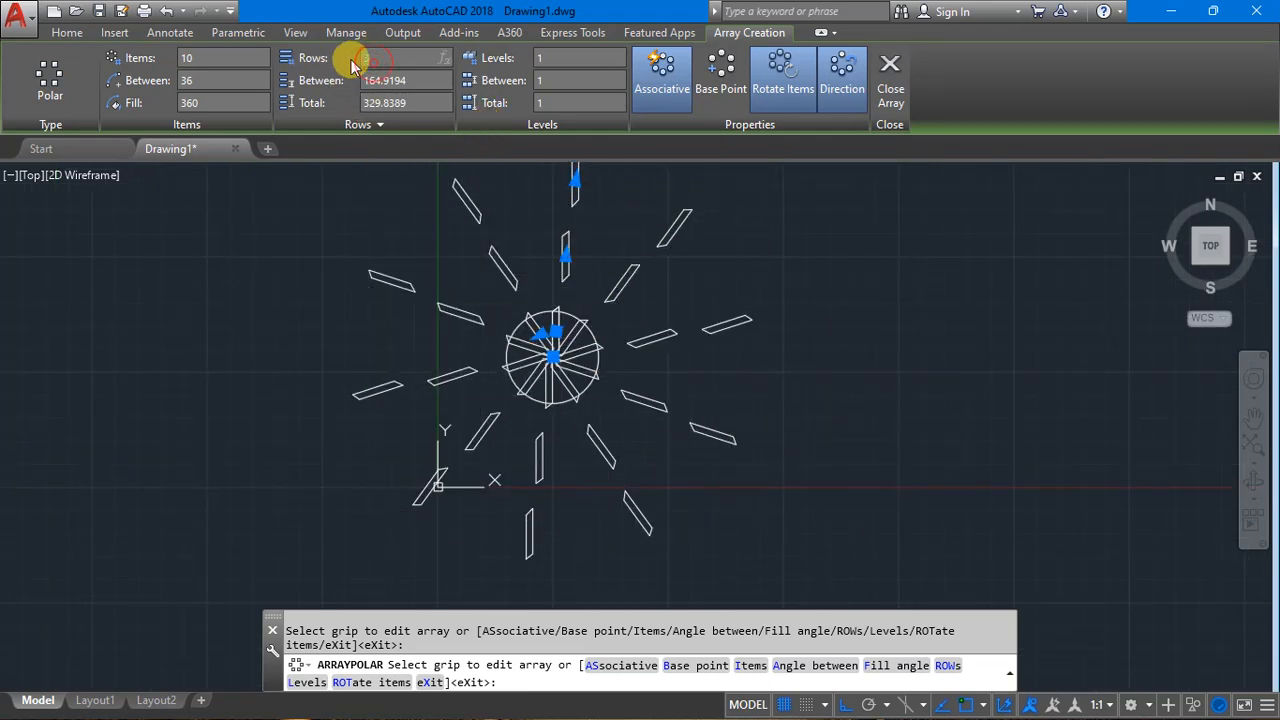
{"action": "key", "text": "Return"}
{"action": "scroll", "coordinate": [634, 332], "scroll_direction": "up", "scroll_amount": 4}
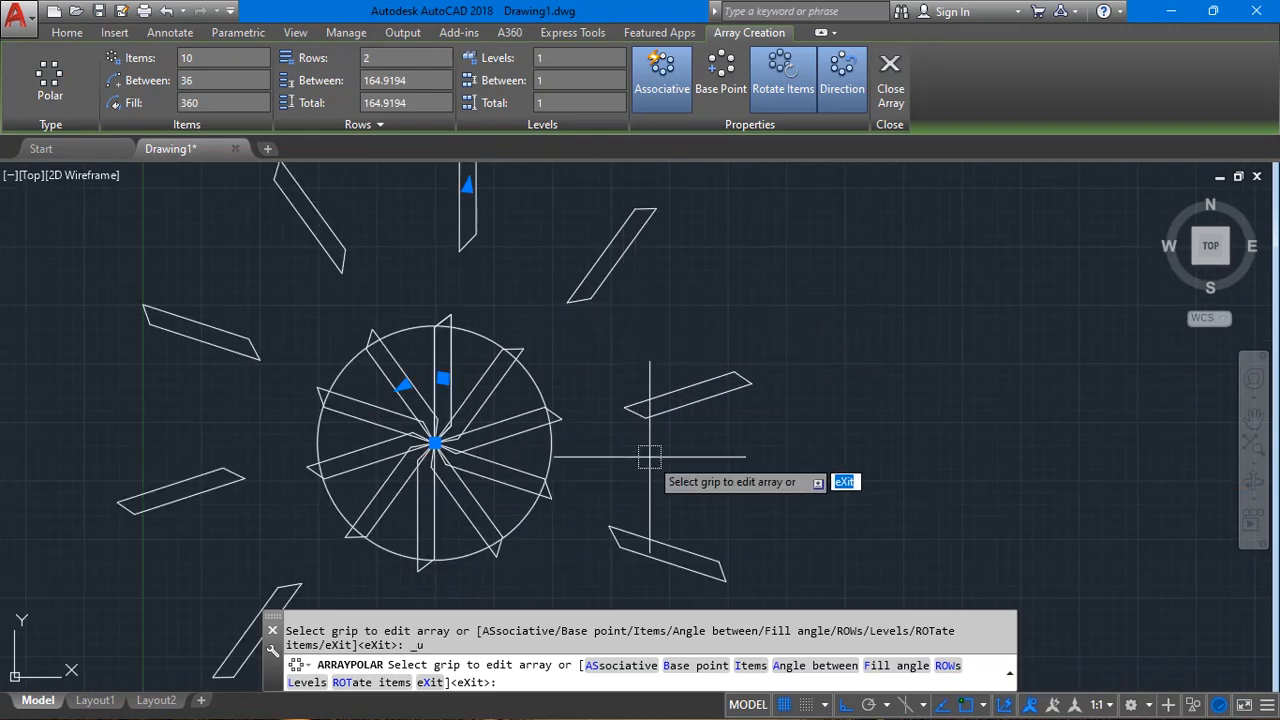
End the array command and undo the array, the rectangle and the circle until the drawing is empty.
{"action": "key", "text": "Escape"}
{"action": "key", "text": "ctrl+z"}
{"action": "key", "text": "ctrl+z"}
{"action": "key", "text": "ctrl+z"}
{"action": "key", "text": "ctrl+z"}
{"action": "key", "text": "ctrl+z"}
{"action": "key", "text": "ctrl+z"}
{"action": "key", "text": "ctrl+z"}
{"action": "key", "text": "ctrl+z"}
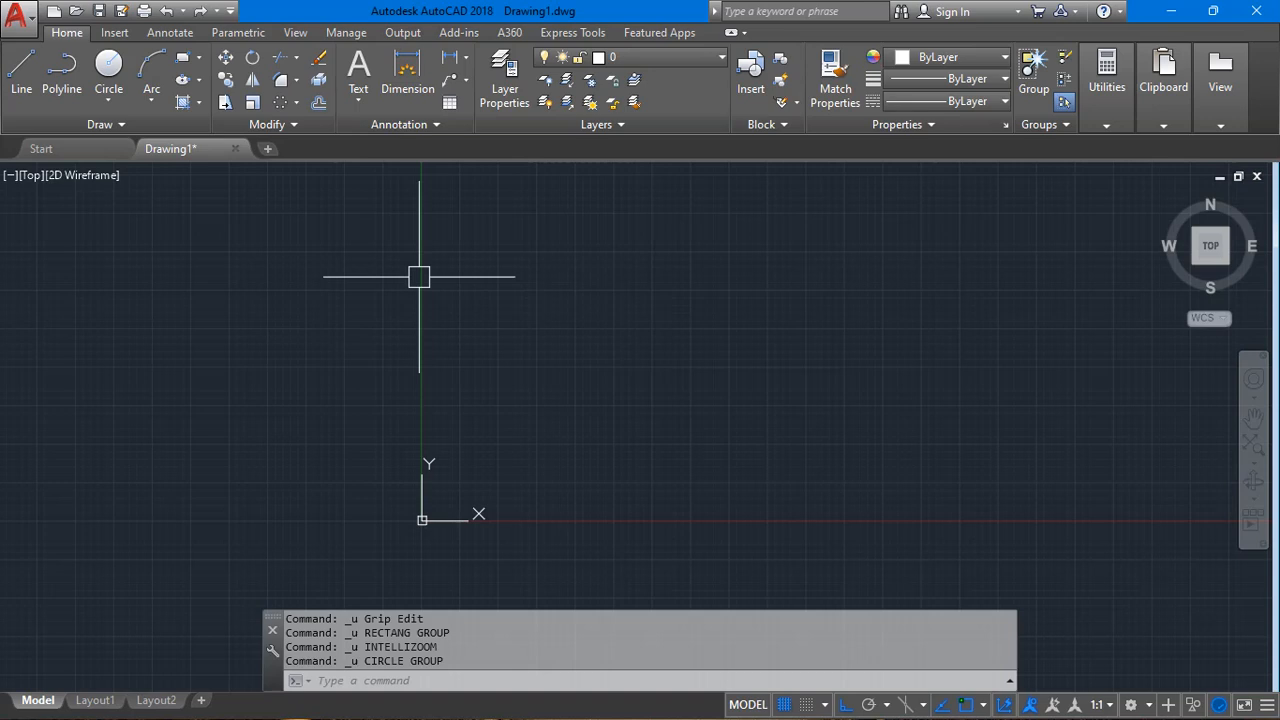
Switch to Notepad, review topic 3 in DAY 05.txt on array, polyline and spline editing, and return to AutoCAD.
{"action": "key", "text": "alt+Tab"}
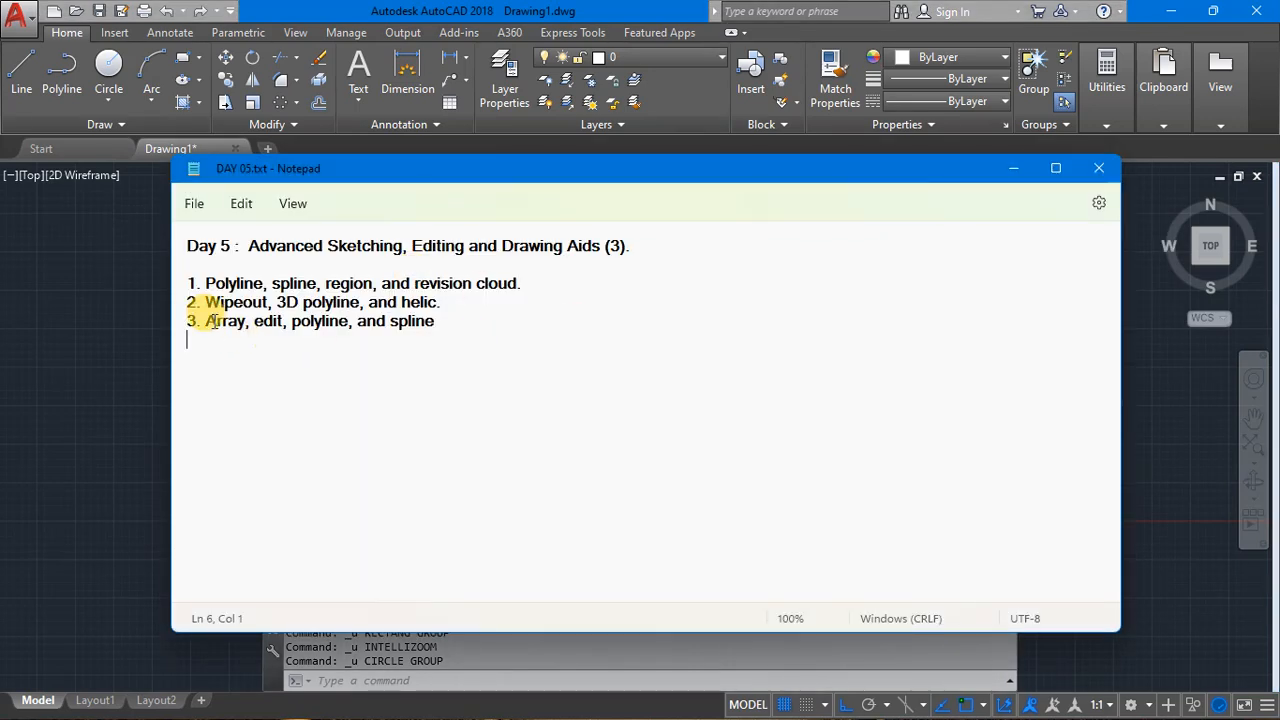
{"action": "left_click_drag", "start_coordinate": [254, 322], "coordinate": [300, 333]}
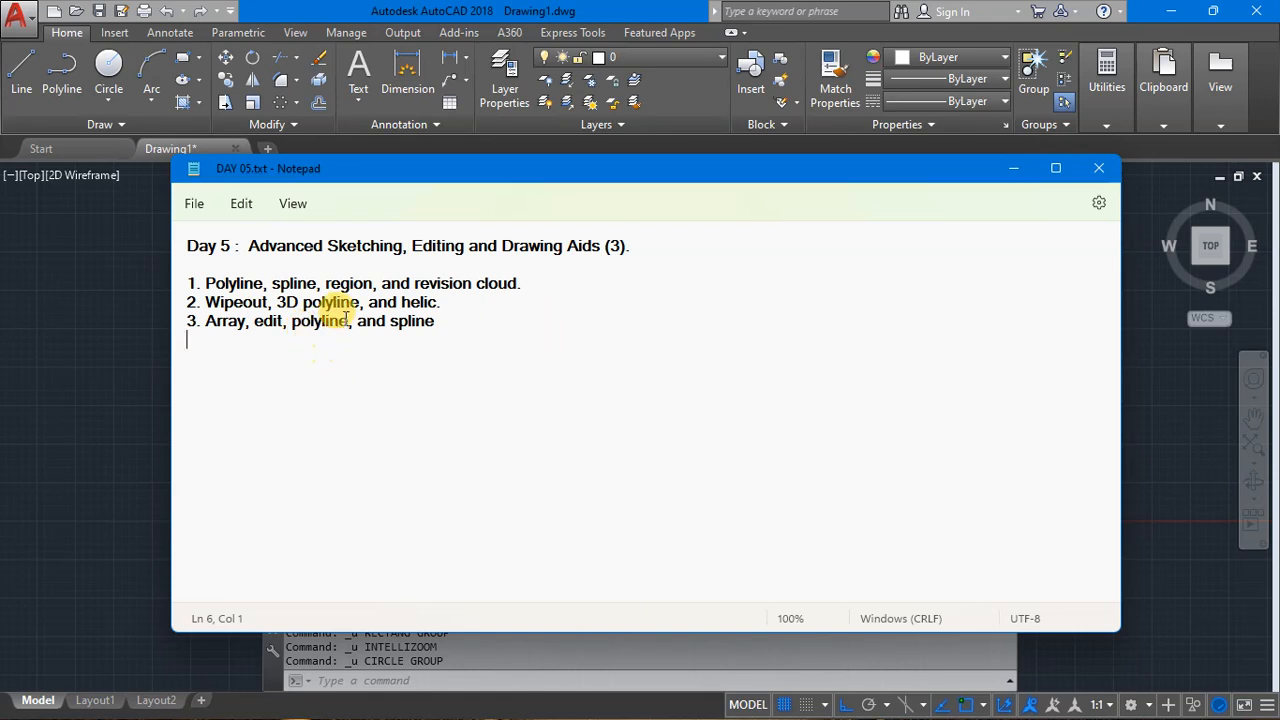
{"action": "mouse_move", "coordinate": [437, 320]}
{"action": "left_mouse_down"}
{"action": "mouse_move", "coordinate": [346, 319]}
{"action": "mouse_move", "coordinate": [438, 317]}
{"action": "left_mouse_up"}
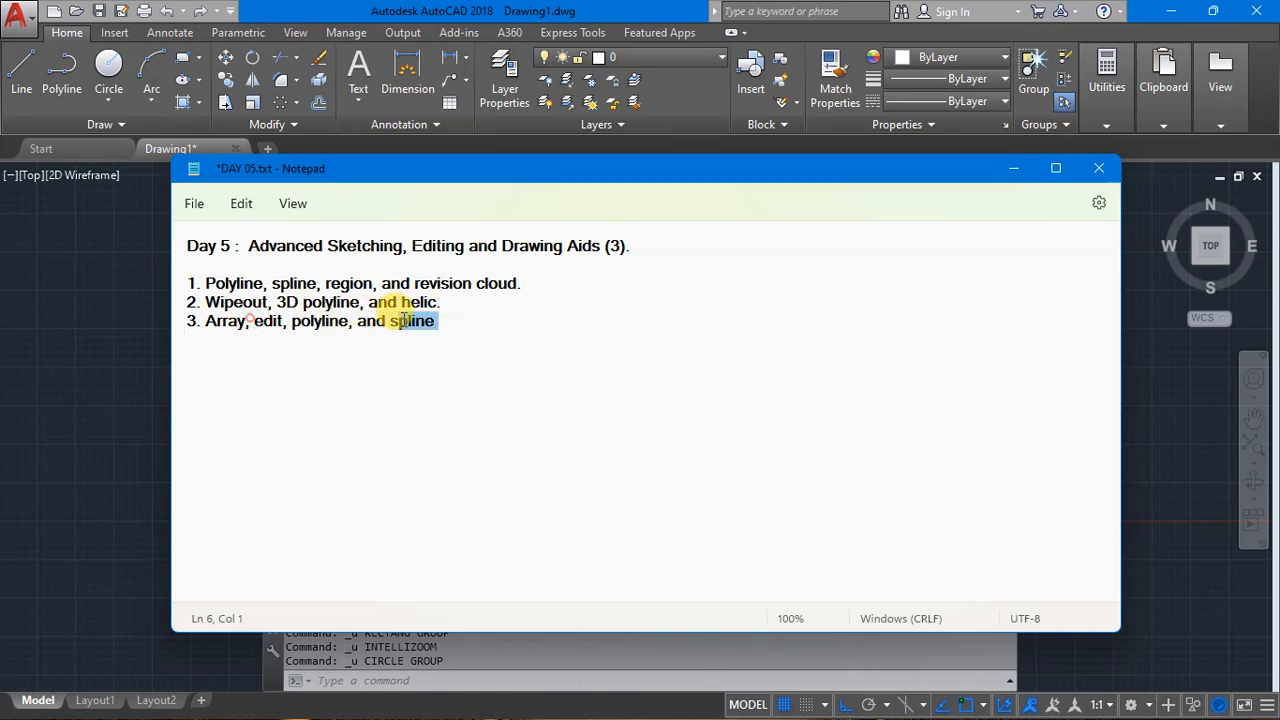
{"action": "left_click_drag", "start_coordinate": [440, 323], "coordinate": [353, 323]}
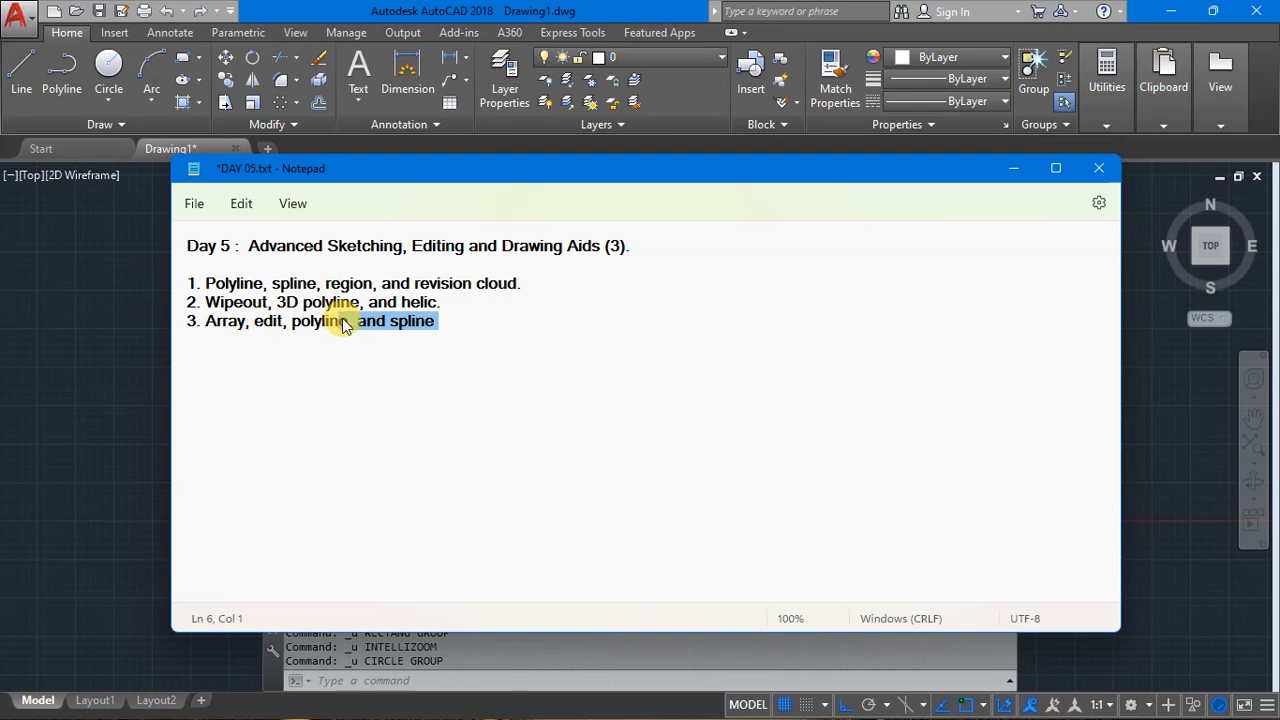
{"action": "key", "text": "alt+Tab"}
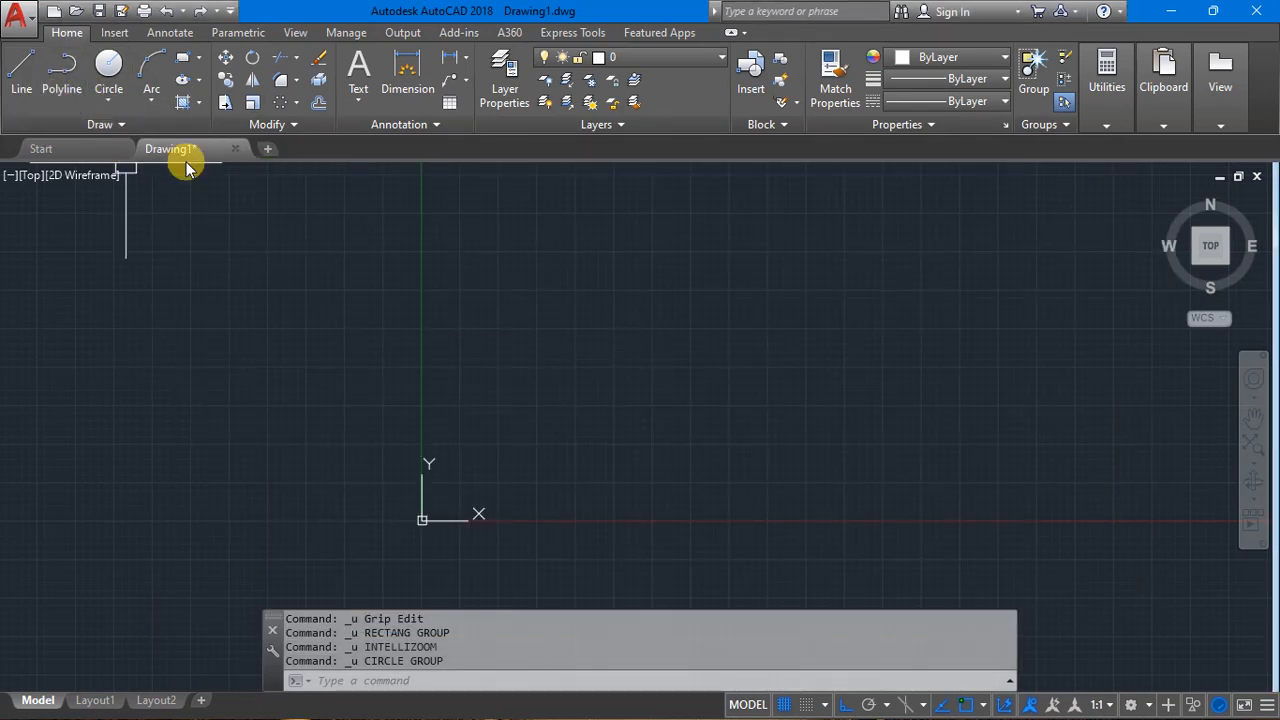
Draw an open three-segment polyline with a long lower edge, a vertical right side and a shorter upper edge.
{"action": "left_click", "coordinate": [62, 64]}
{"action": "left_click", "coordinate": [295, 358]}
{"action": "left_click", "coordinate": [718, 358]}
{"action": "left_click", "coordinate": [718, 206]}
{"action": "left_click", "coordinate": [408, 206]}
{"action": "key", "text": "Escape"}
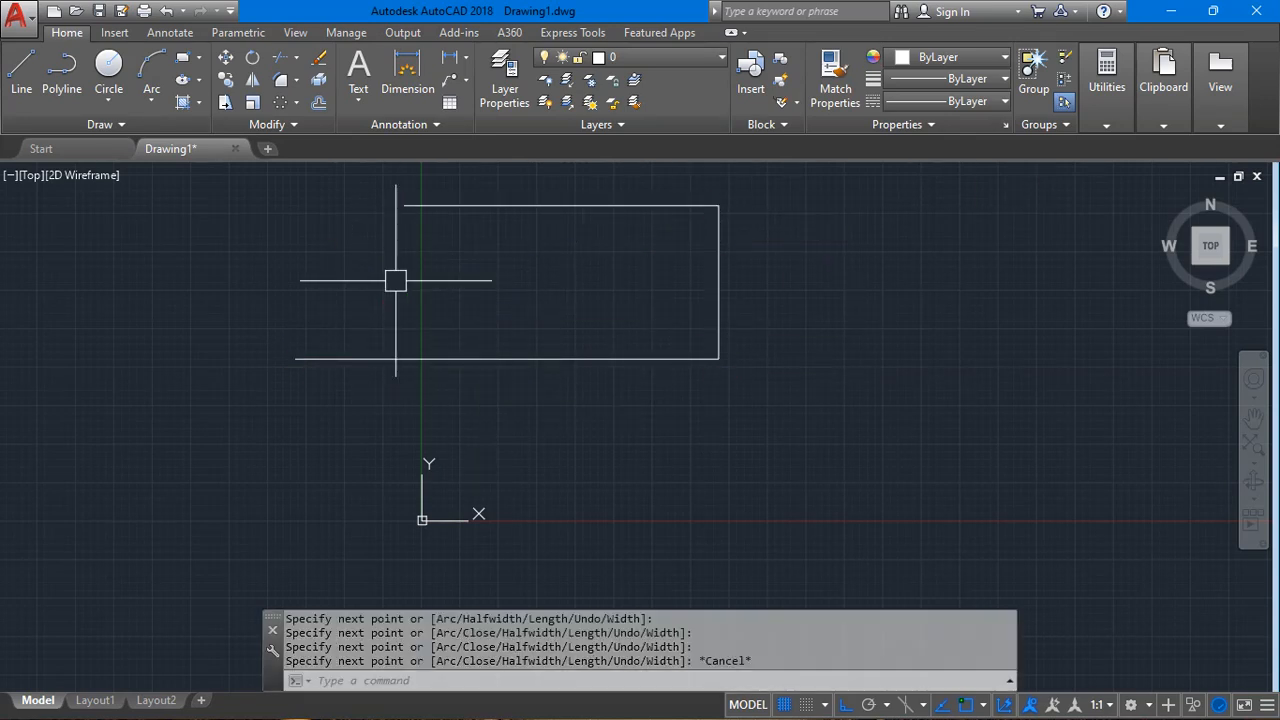
Start PEDIT on the open polyline and close it.
{"action": "type", "text": "PLED"}
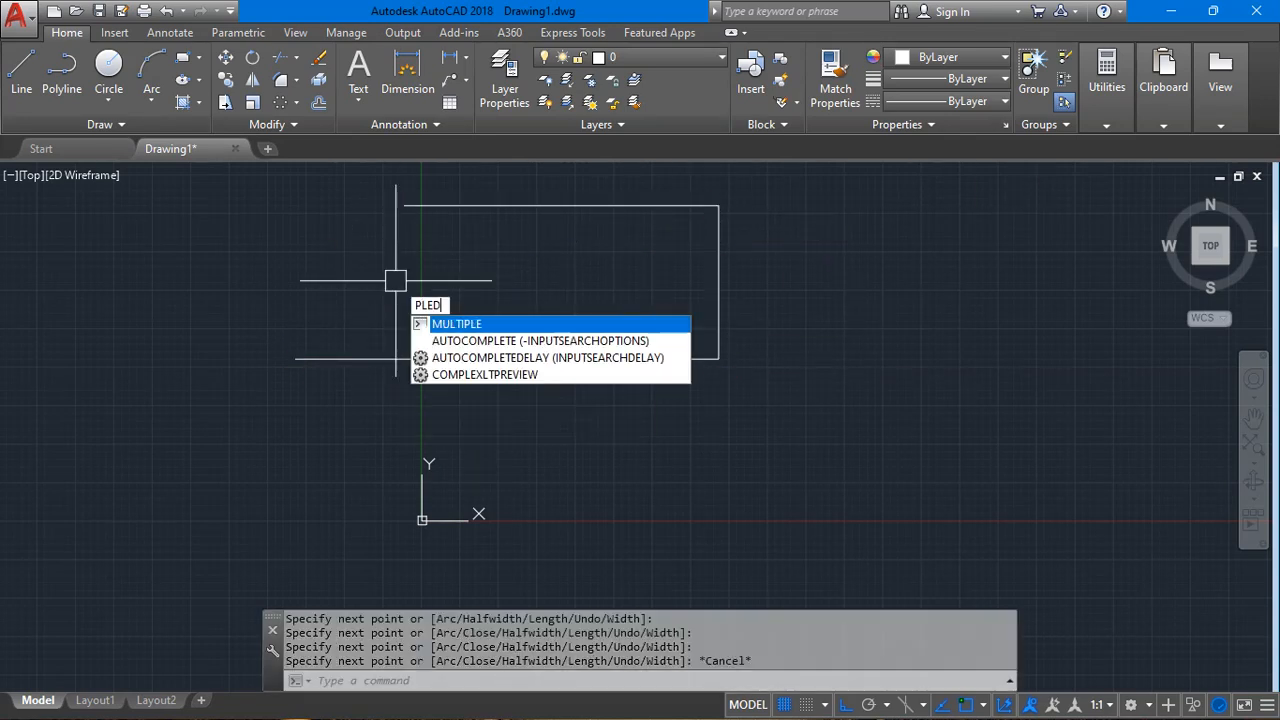
{"action": "key", "text": "BackSpace"}
{"action": "key", "text": "BackSpace"}
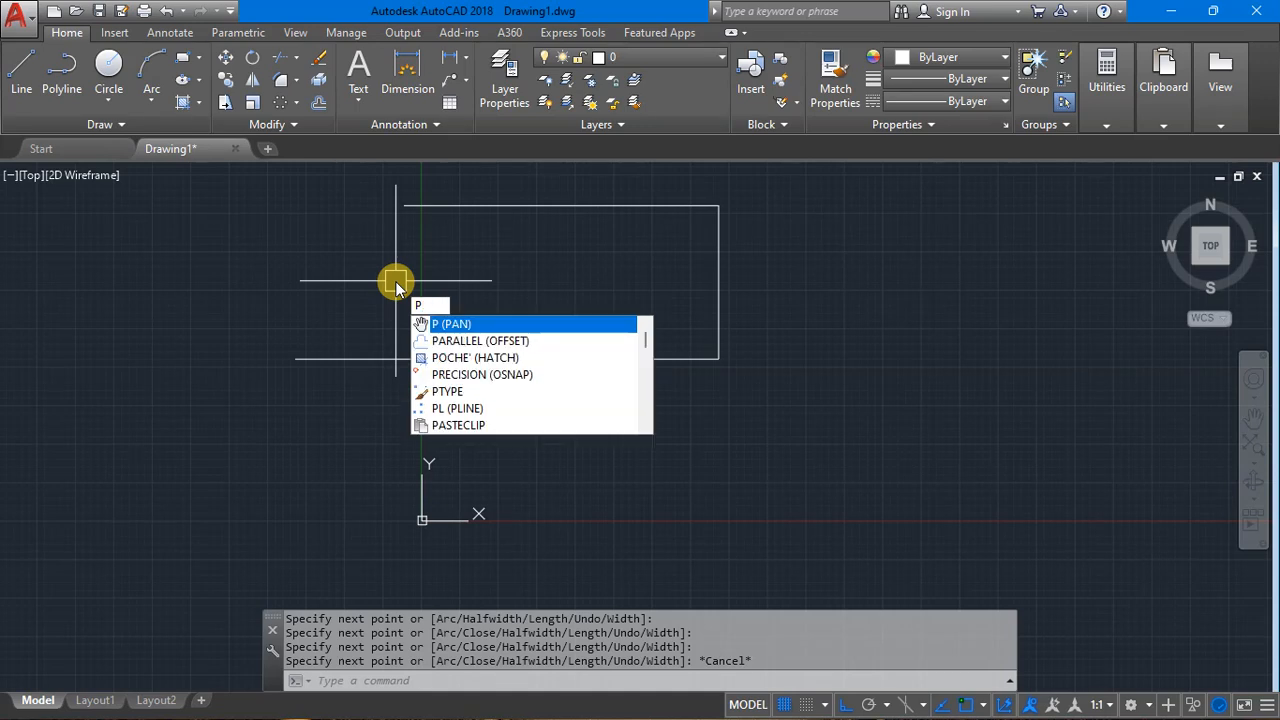
{"action": "type", "text": "L"}
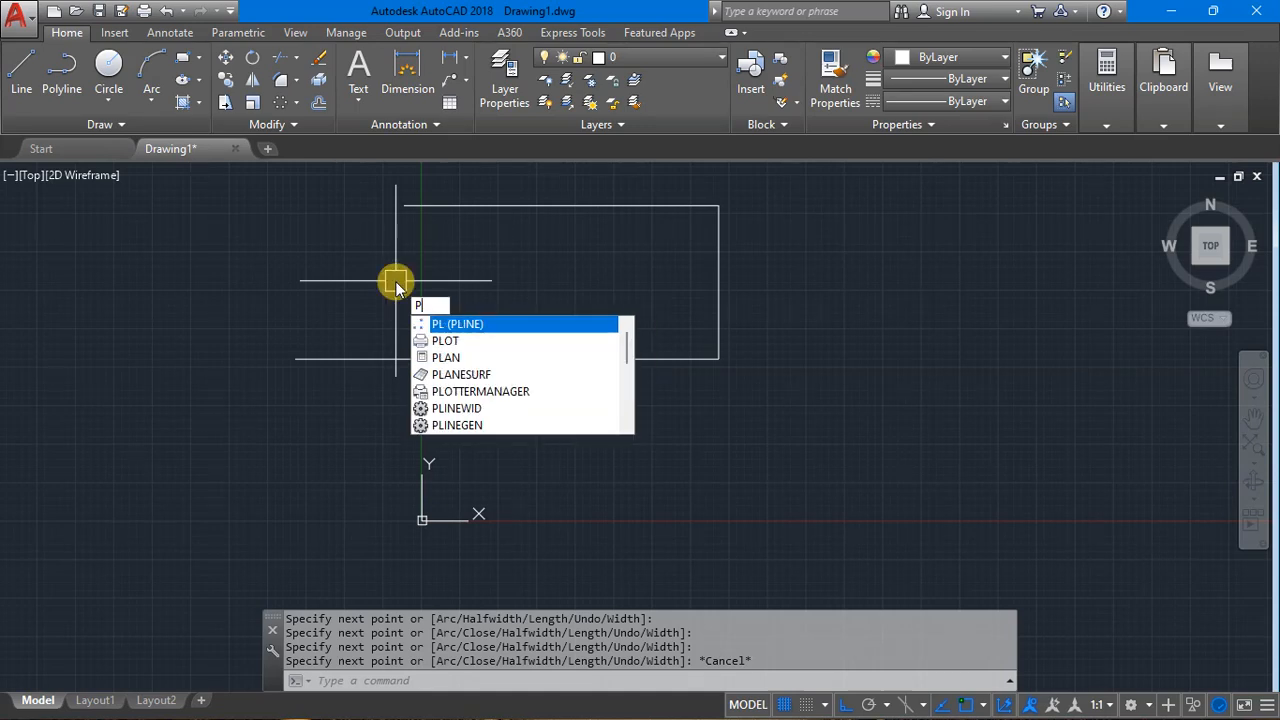
{"action": "key", "text": "BackSpace"}
{"action": "type", "text": "ED"}
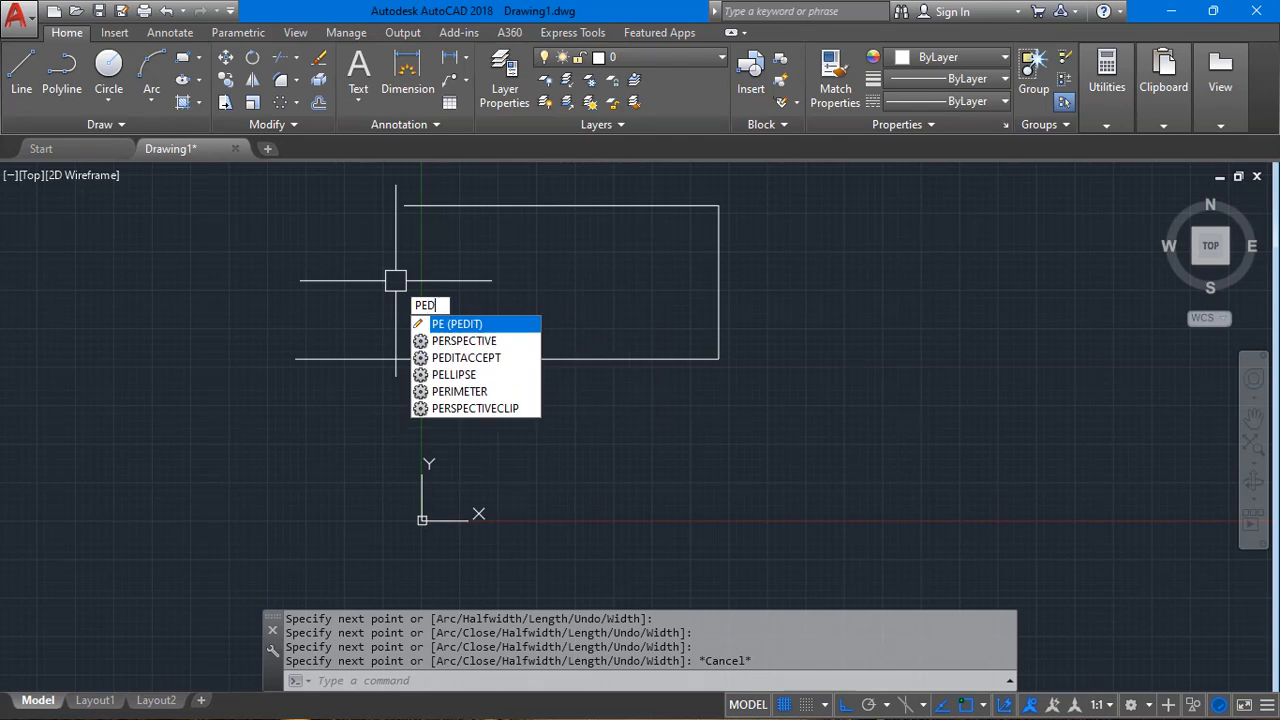
{"action": "key", "text": "Return"}
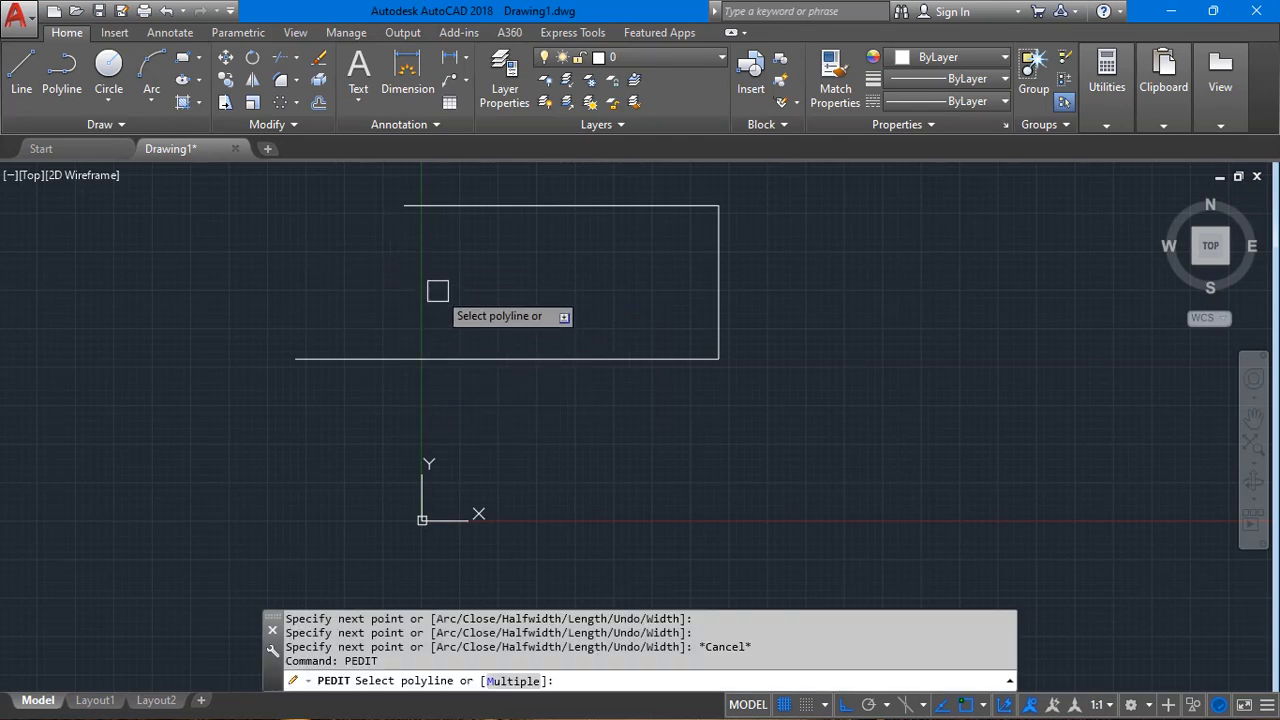
{"action": "left_click", "coordinate": [570, 355]}
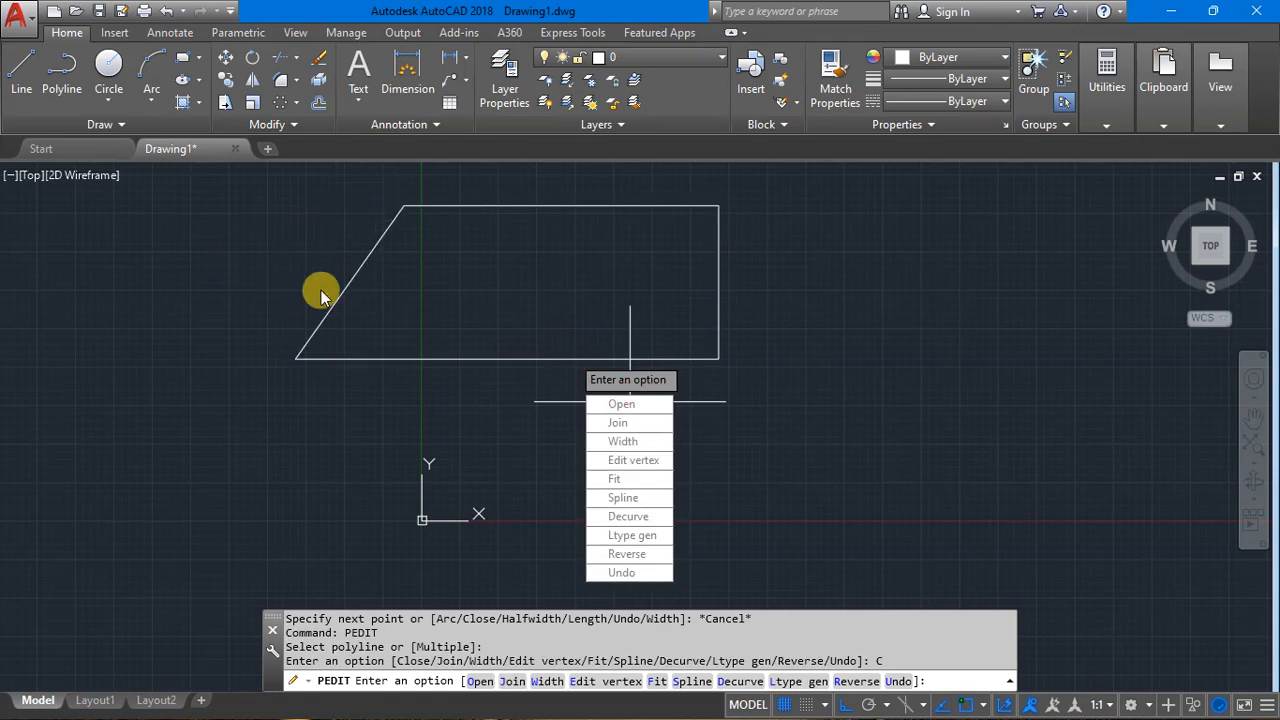
Reopen the closed polyline and end PEDIT.
{"action": "left_click", "coordinate": [648, 403]}
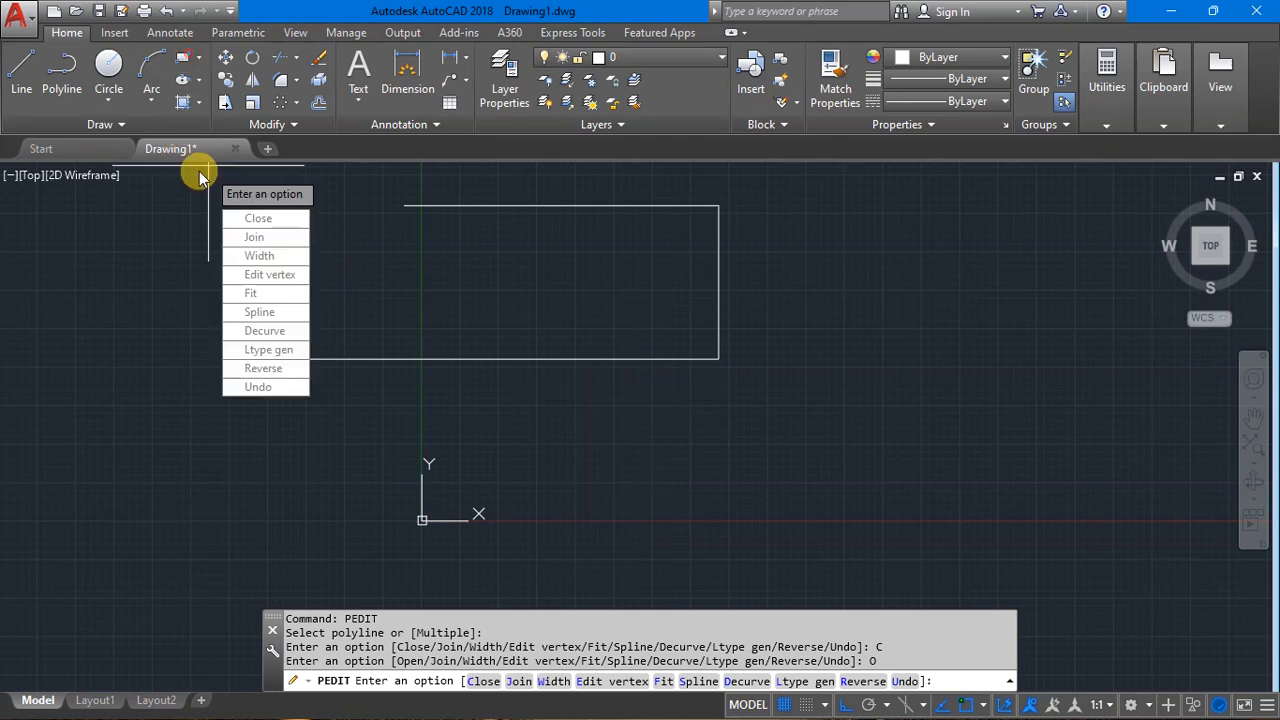
{"action": "key", "text": "Escape"}
{"action": "key", "text": "Escape"}
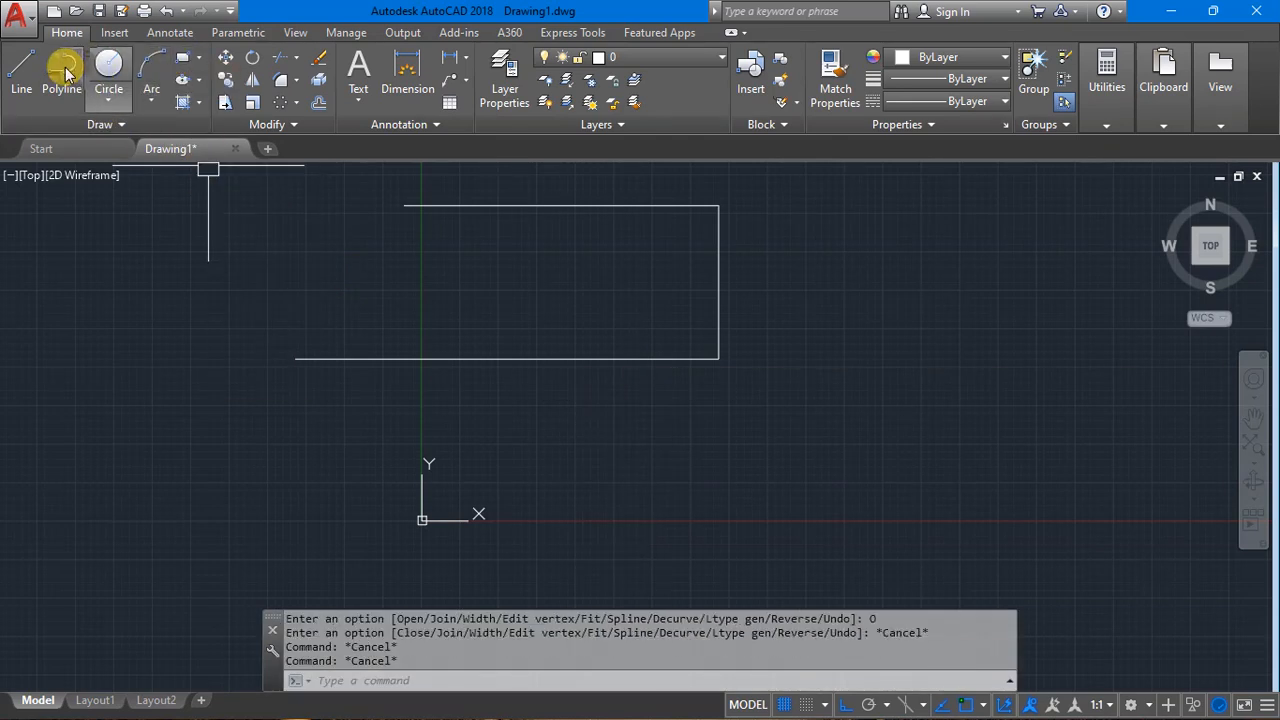
Draw a separate slanted one-segment polyline from beside the upper open end down to the polyline's lower-left endpoint.
{"action": "left_click", "coordinate": [61, 70]}
{"action": "left_click", "coordinate": [370, 209]}
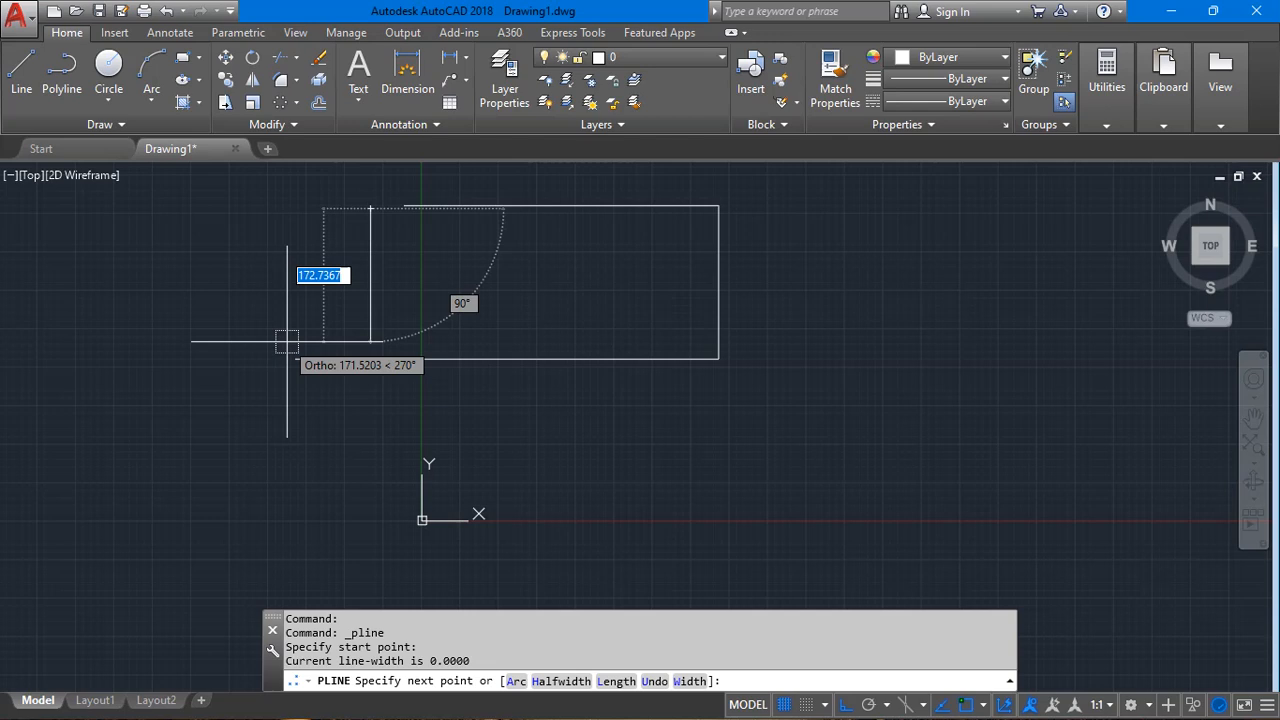
{"action": "left_click", "coordinate": [295, 358]}
{"action": "key", "text": "Escape"}
Stretch the slanted segment's upper end onto the open polyline's upper-left endpoint.
{"action": "left_click", "coordinate": [352, 212]}
{"action": "left_click", "coordinate": [320, 268]}
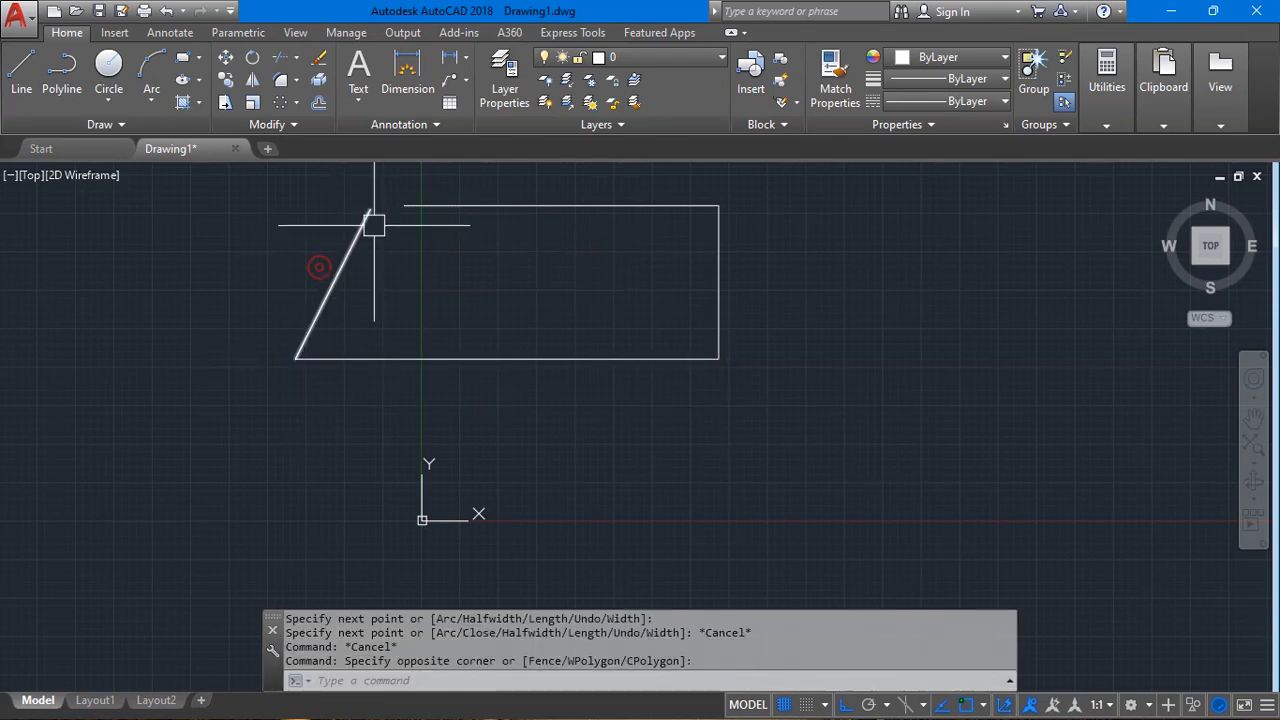
{"action": "left_click", "coordinate": [370, 209]}
{"action": "left_click", "coordinate": [403, 205]}
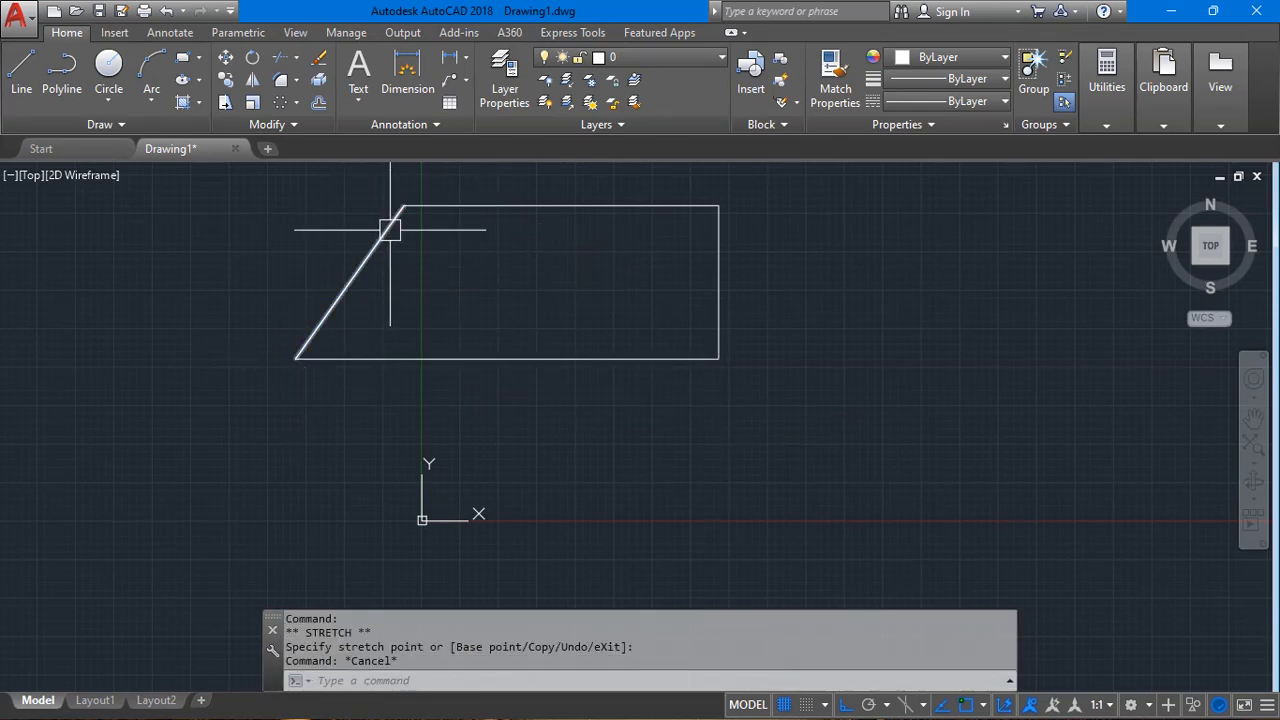
Join the slanted segment to the open polyline using the Join option of PEDIT.
{"action": "key", "text": "Escape"}
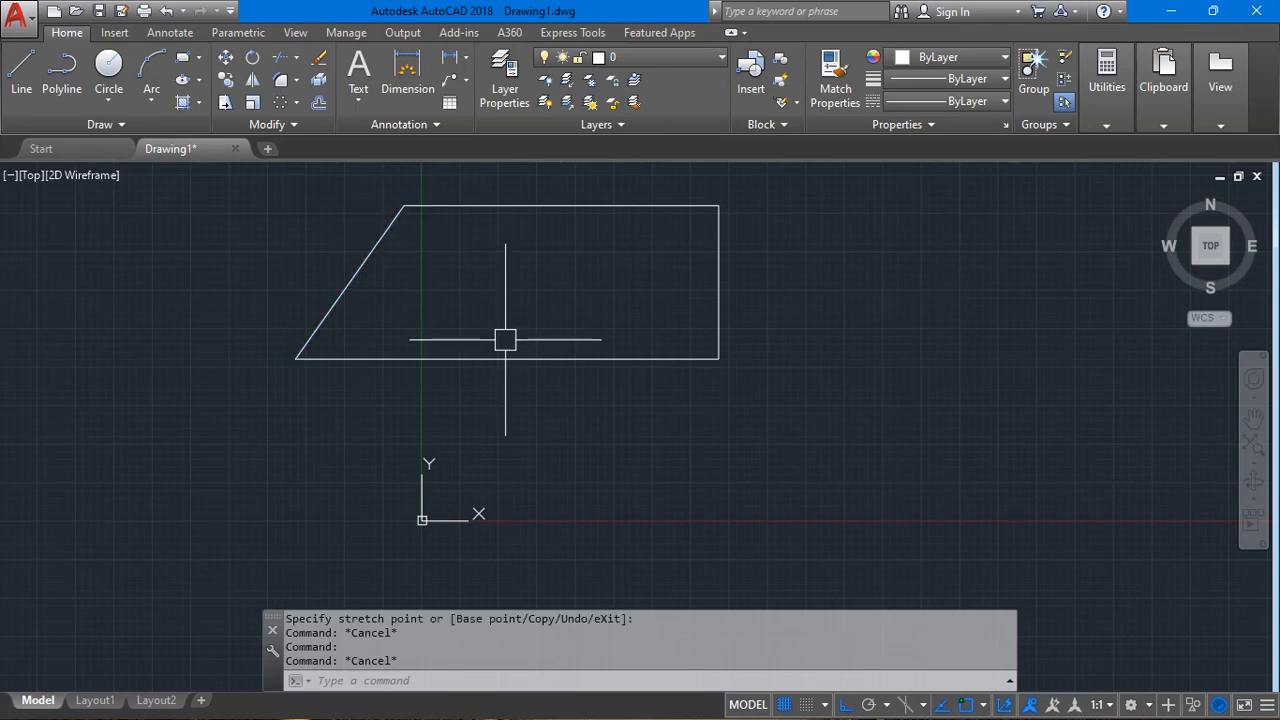
{"action": "double_click", "coordinate": [491, 360]}
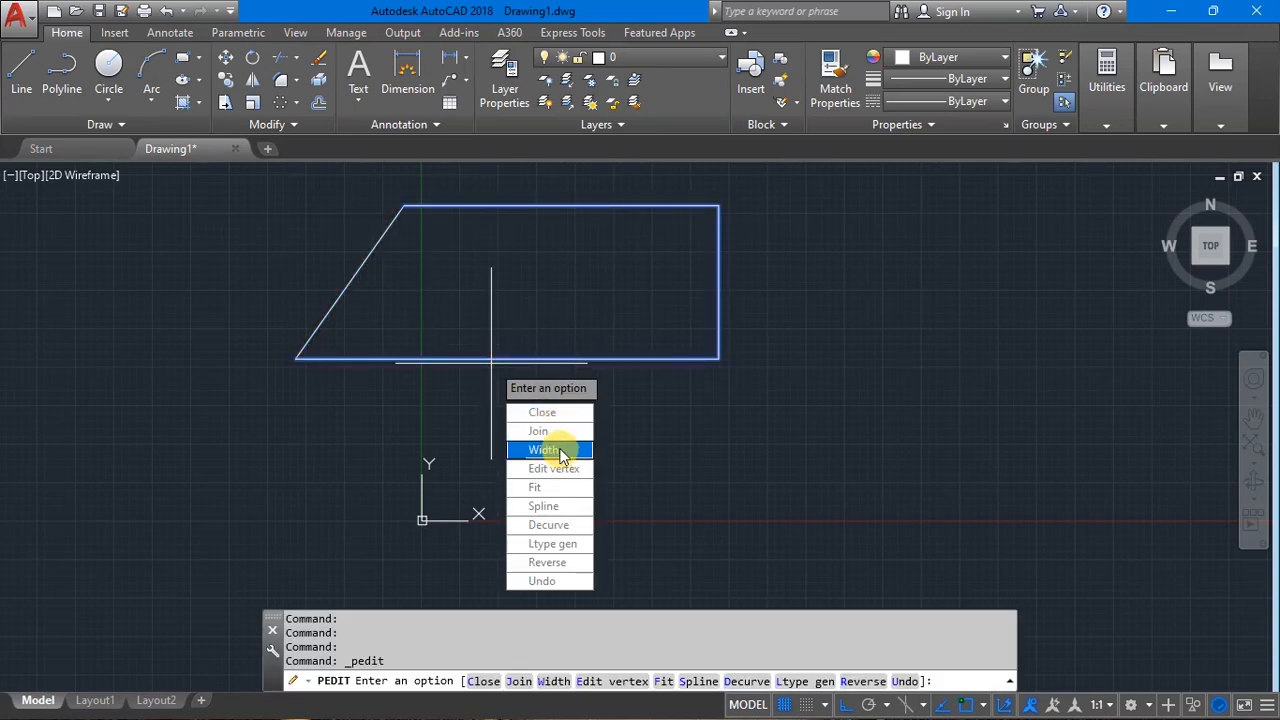
{"action": "left_click", "coordinate": [540, 431]}
{"action": "left_click", "coordinate": [360, 263]}
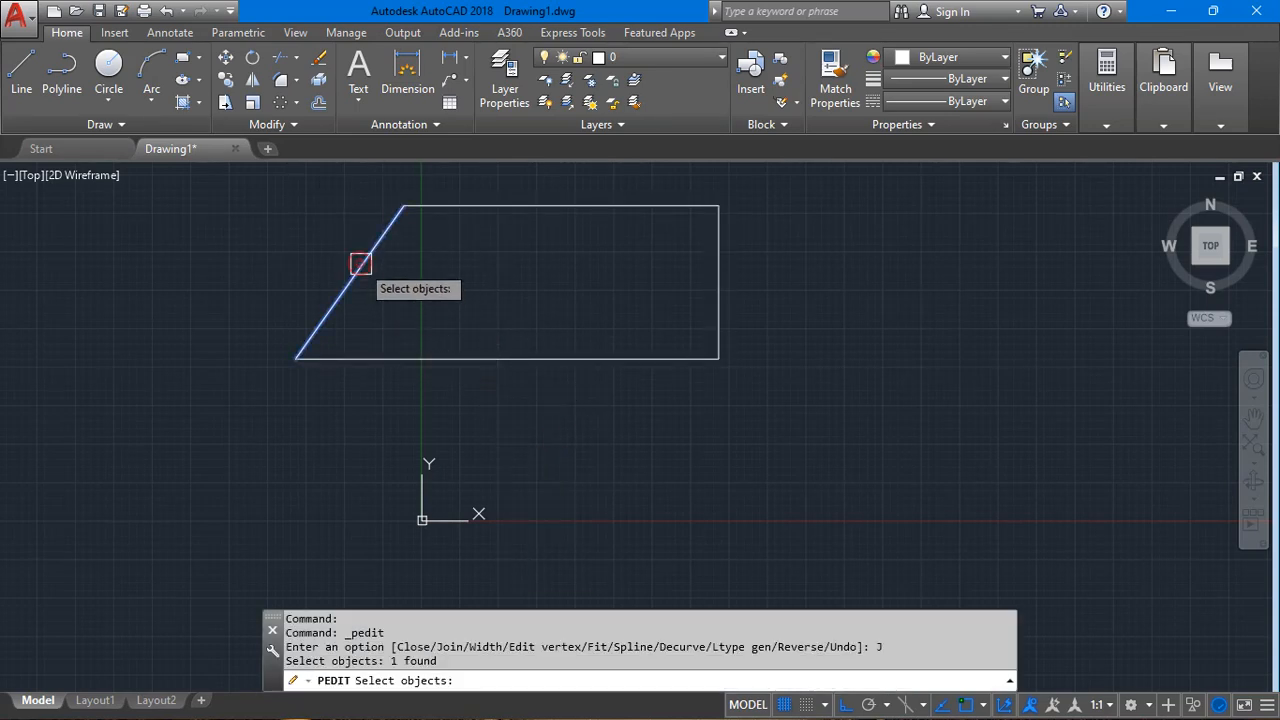
{"action": "key", "text": "Return"}
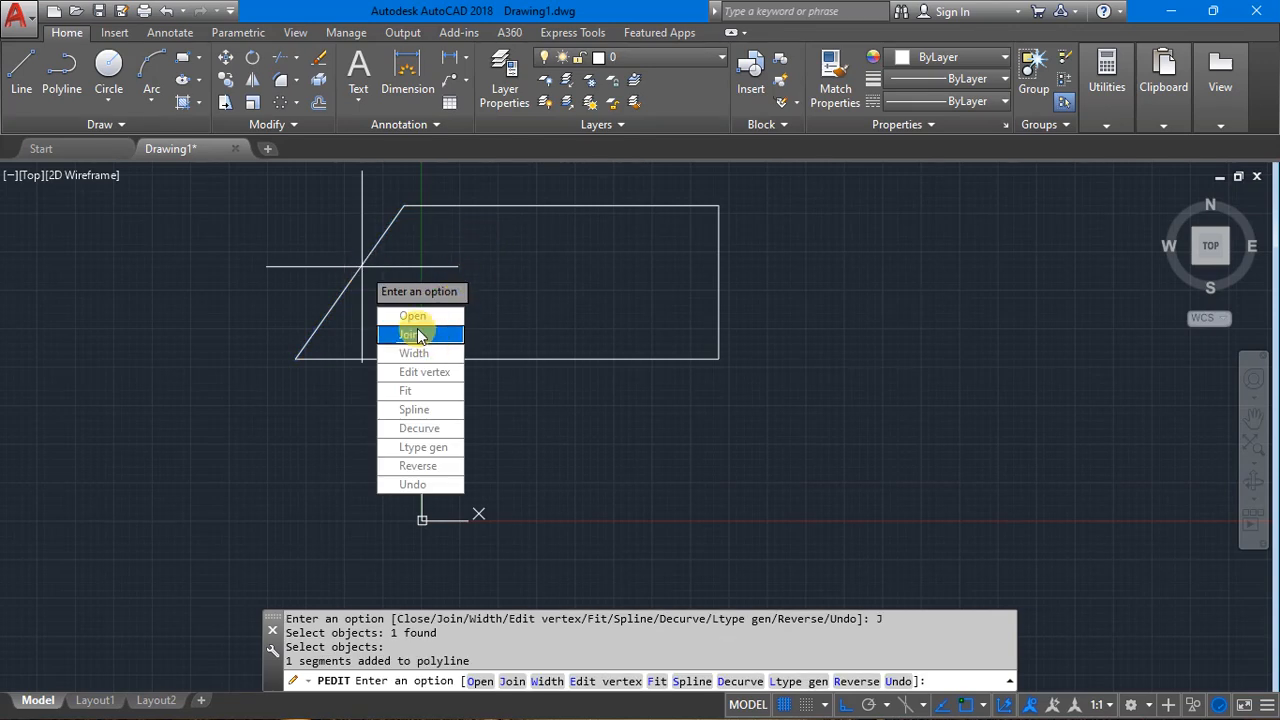
Try another Join on the closed polyline, then undo the PEDIT join while keeping the slanted segment's stretched end.
{"action": "left_click", "coordinate": [446, 337]}
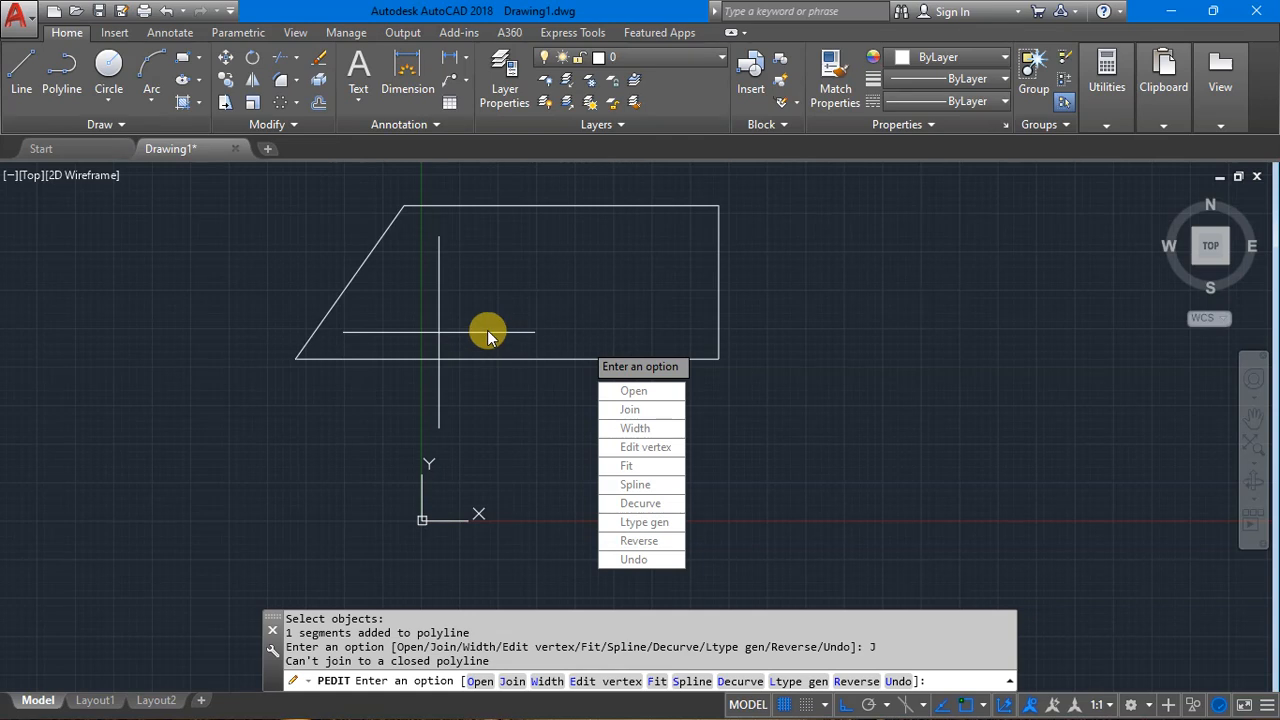
{"action": "key", "text": "Escape"}
{"action": "key", "text": "ctrl+z"}
{"action": "key", "text": "ctrl+z"}
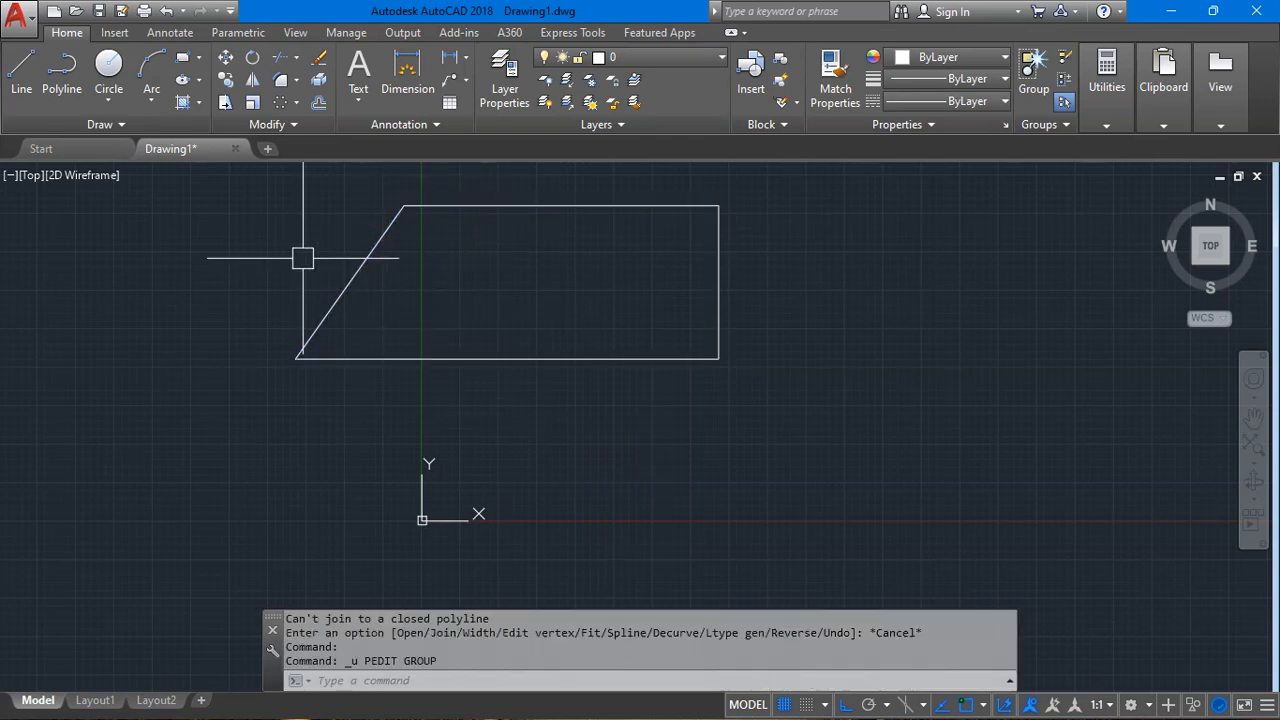
{"action": "key", "text": "ctrl+y"}
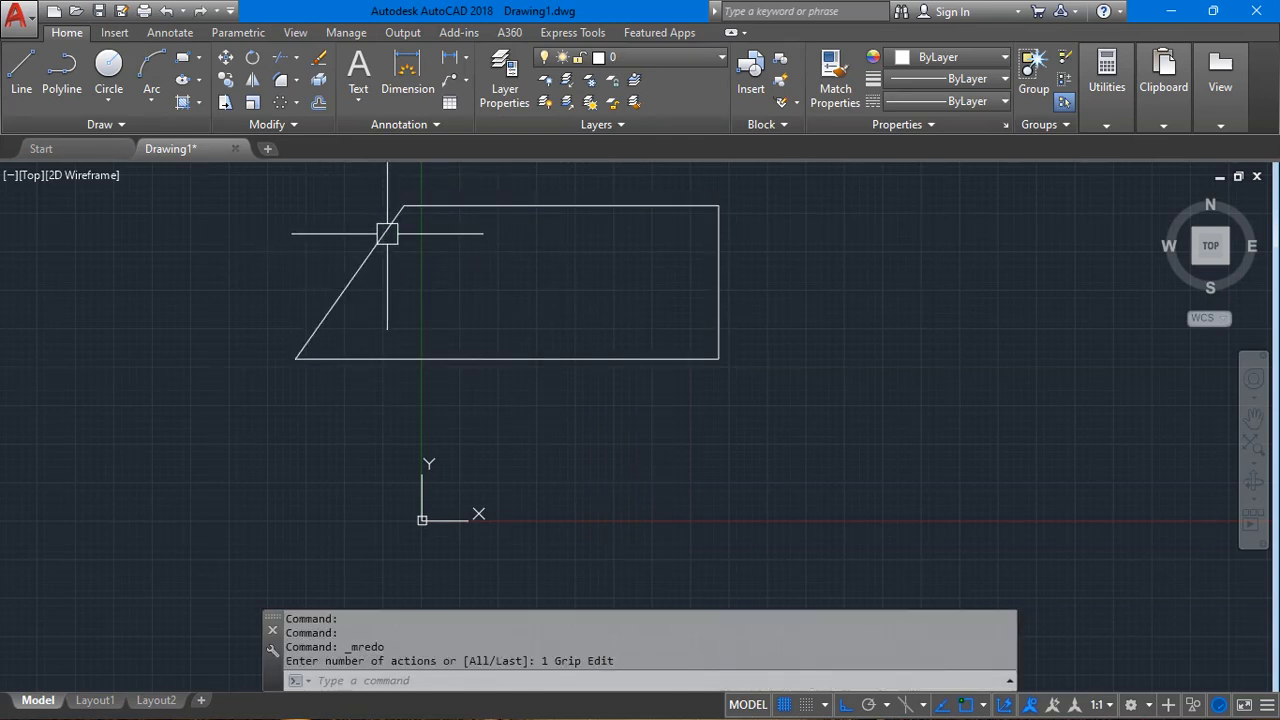
Set the width of all the open polyline's segments to 10 with PEDIT and end the command.
{"action": "double_click", "coordinate": [432, 211]}
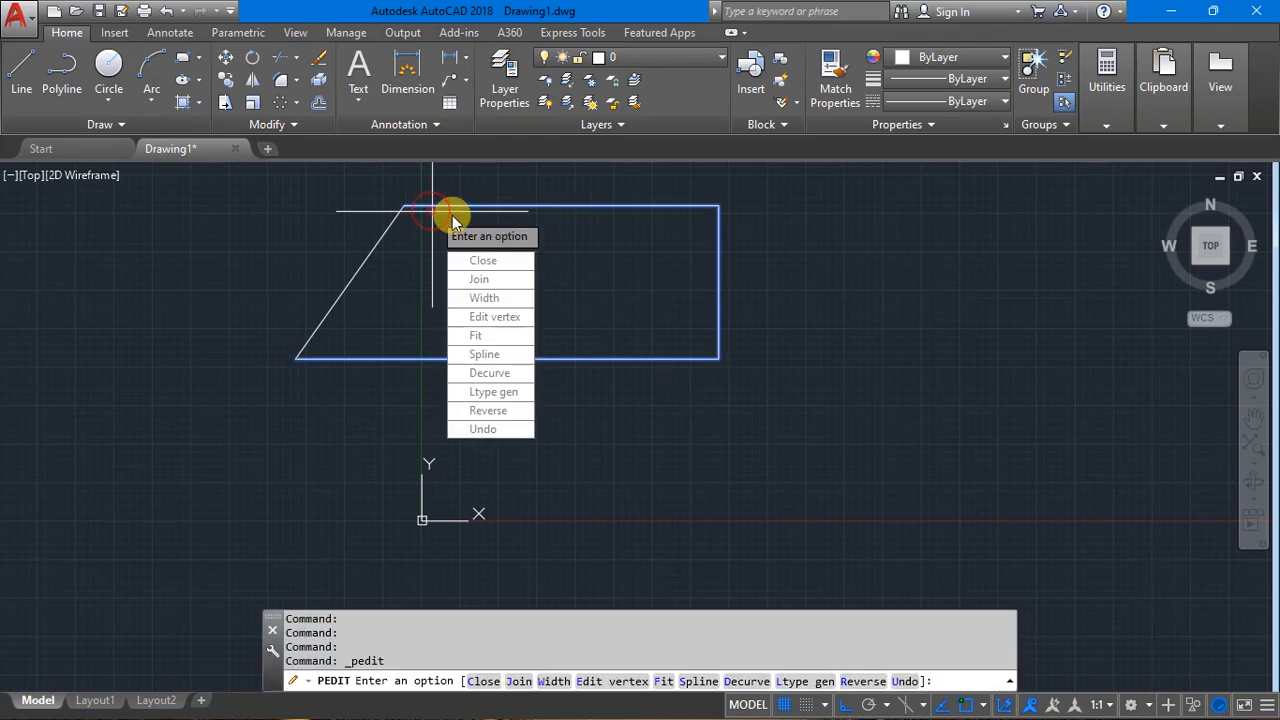
{"action": "left_click", "coordinate": [500, 298]}
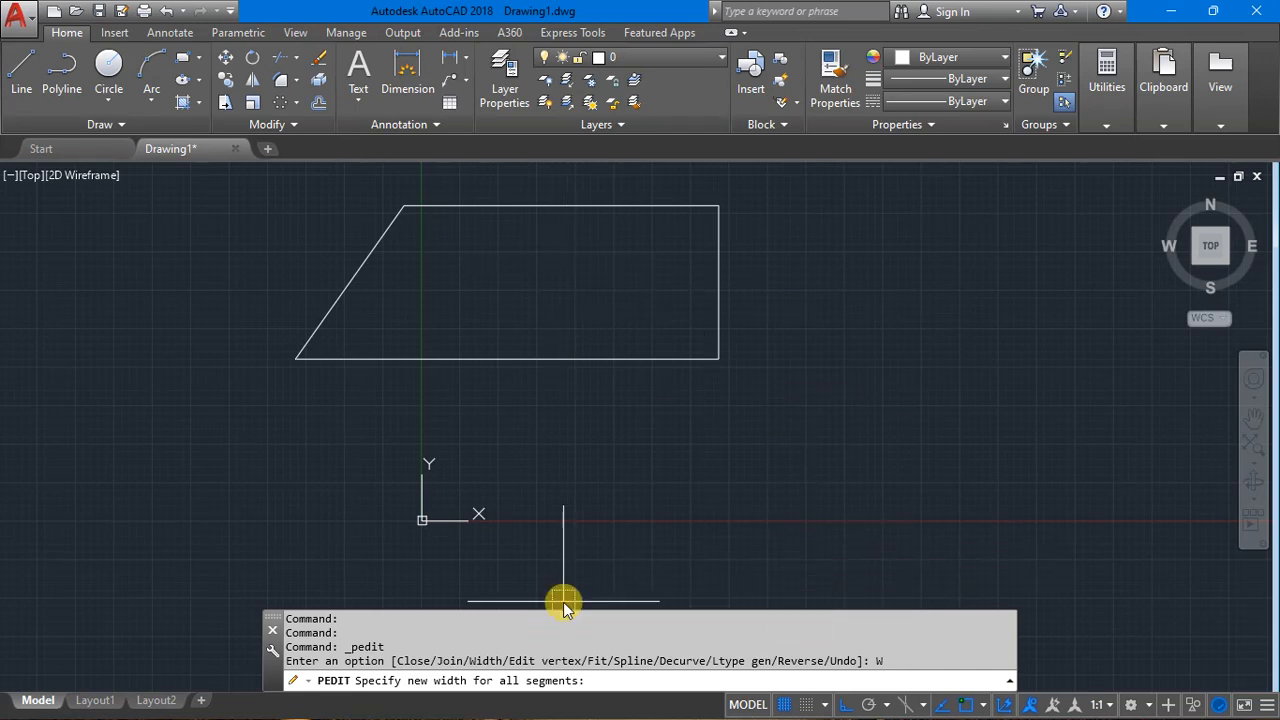
{"action": "key", "text": "Return"}
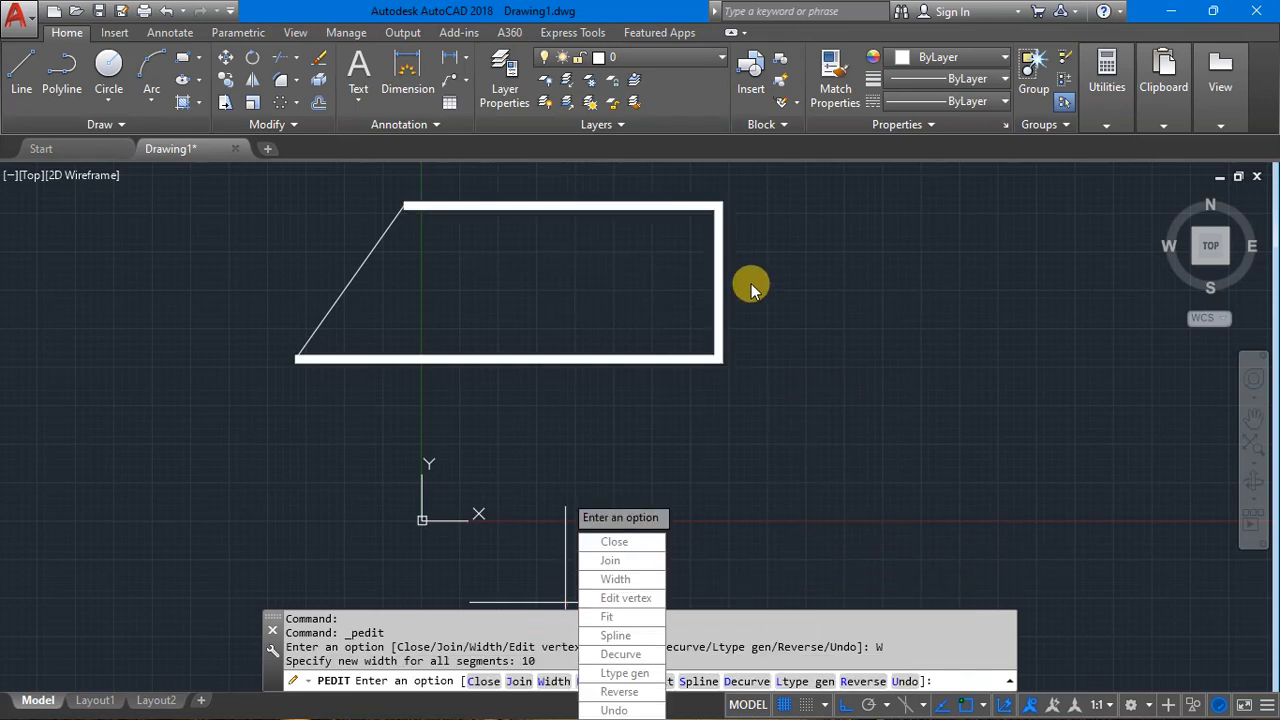
{"action": "key", "text": "Escape"}
Examine the widened polyline's upper-right corner and its grips up close, leaving the shape unedited.
{"action": "scroll", "coordinate": [760, 185], "scroll_direction": "up", "scroll_amount": 5}
{"action": "scroll", "coordinate": [768, 186], "scroll_direction": "down", "scroll_amount": 3}
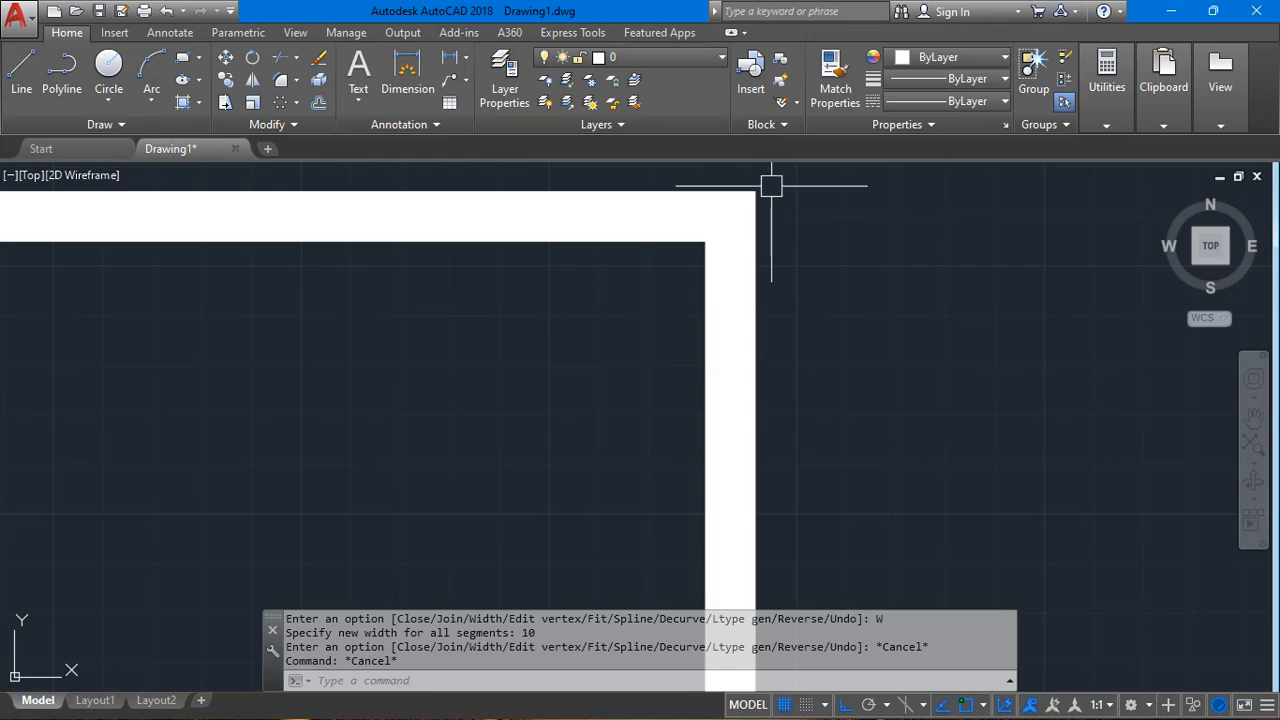
{"action": "left_click", "coordinate": [762, 189]}
{"action": "scroll", "coordinate": [762, 189], "scroll_direction": "up", "scroll_amount": 2}
{"action": "key", "text": "Escape"}
{"action": "scroll", "coordinate": [771, 335], "scroll_direction": "down", "scroll_amount": 4}
{"action": "scroll", "coordinate": [612, 283], "scroll_direction": "up", "scroll_amount": 2}
{"action": "left_click", "coordinate": [591, 277]}
{"action": "left_click", "coordinate": [605, 277]}
{"action": "key", "text": "Escape"}
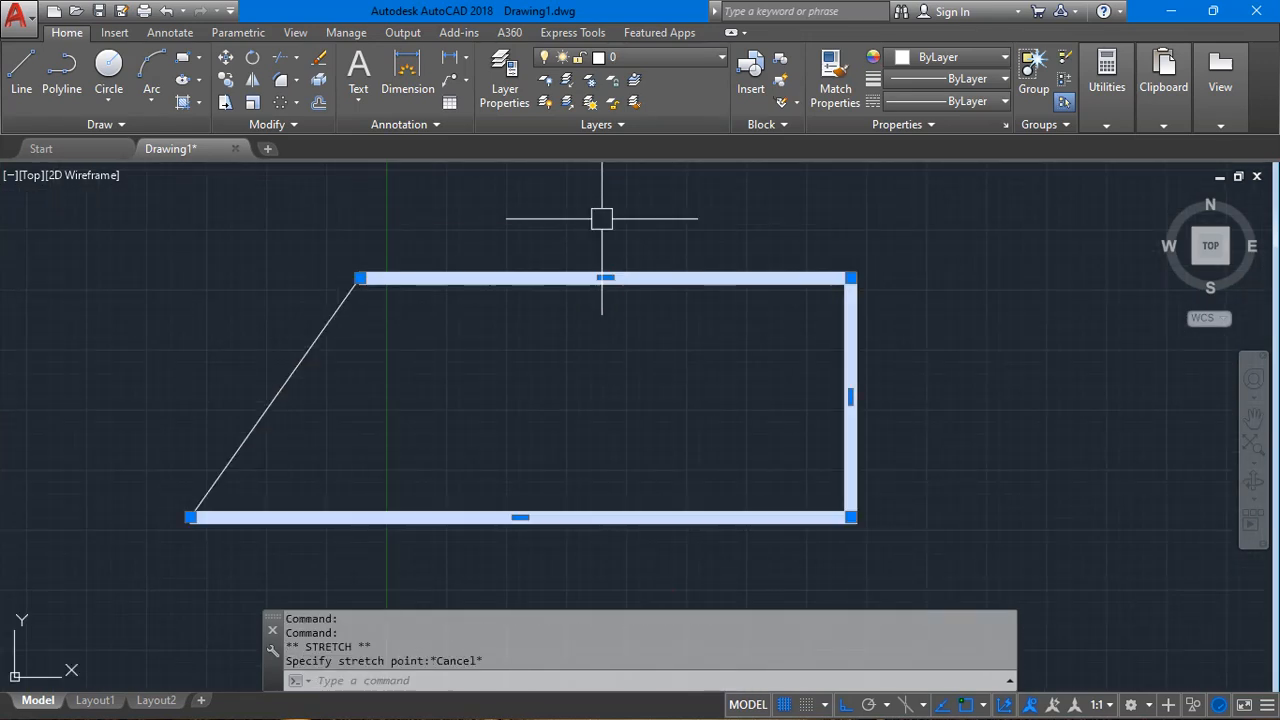
{"action": "key", "text": "Escape"}
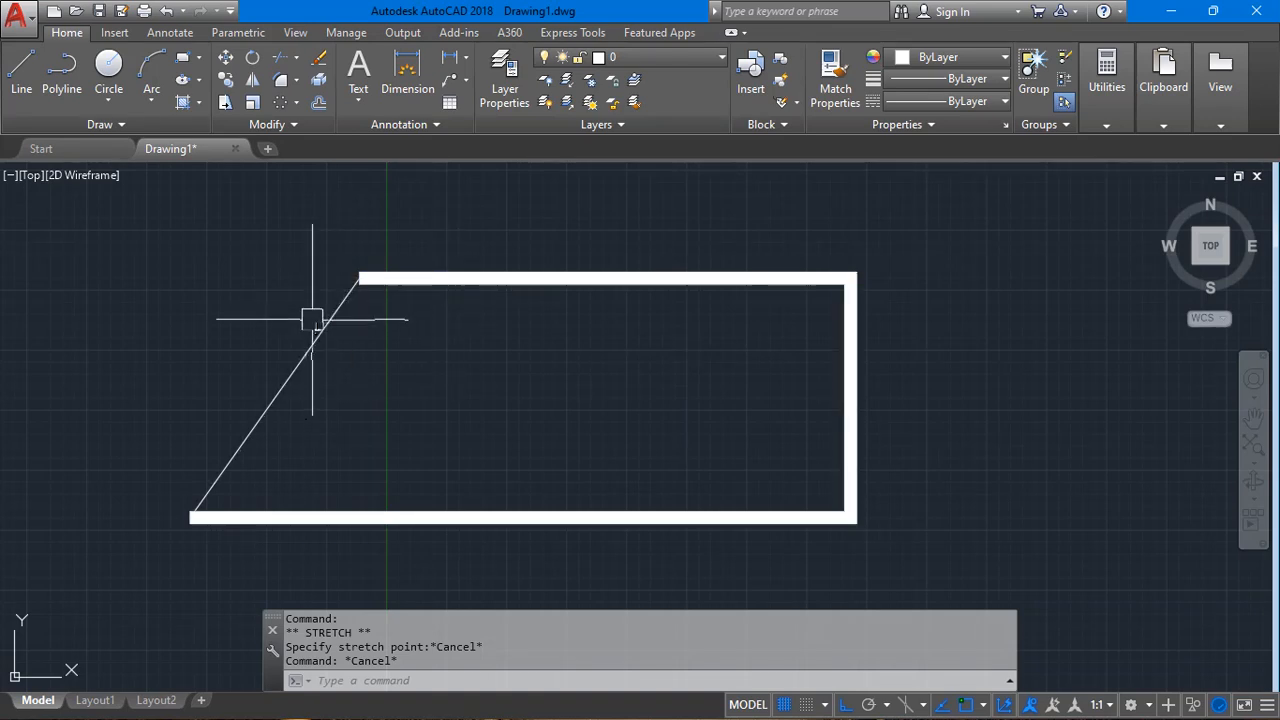
Join the thin slanted segment to the wide open polyline with PEDIT.
{"action": "double_click", "coordinate": [399, 281]}
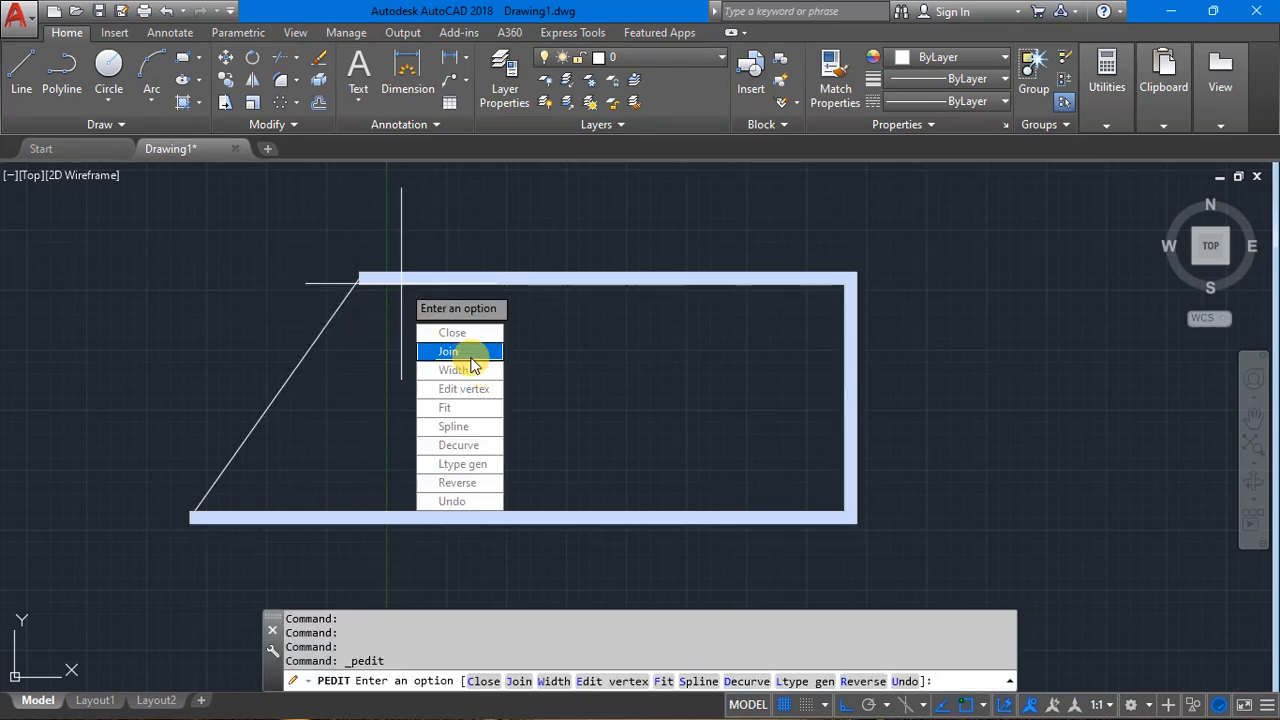
{"action": "left_click", "coordinate": [469, 352]}
{"action": "left_click", "coordinate": [325, 308]}
{"action": "key", "text": "Return"}
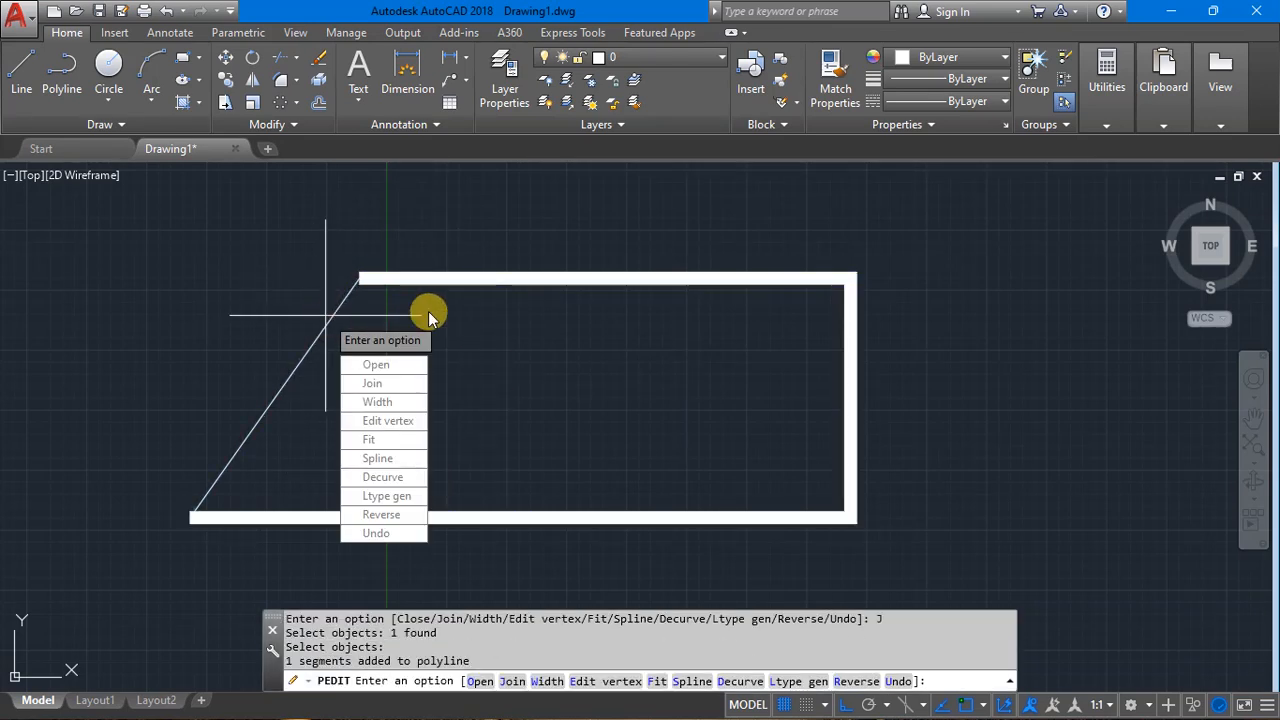
Try a width of 30 on all segments of the joined polyline, and set the width back to 10.
{"action": "left_click", "coordinate": [377, 402]}
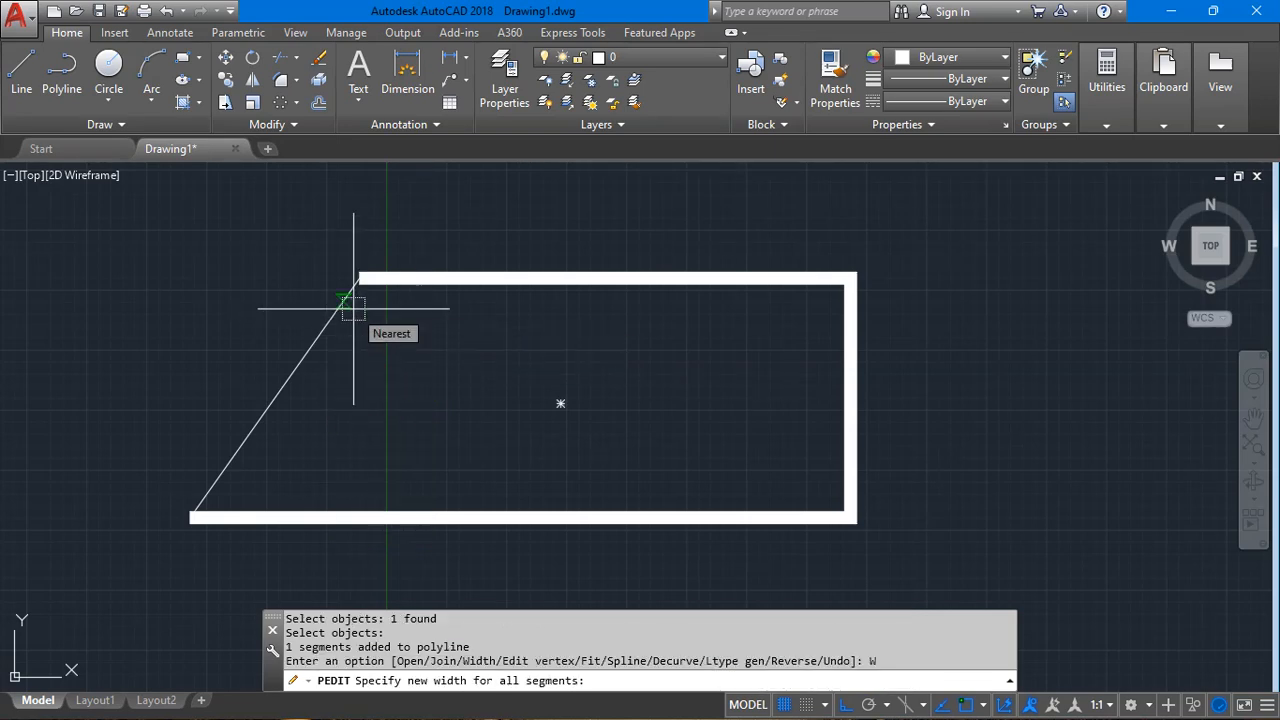
{"action": "type", "text": "30"}
{"action": "key", "text": "Return"}
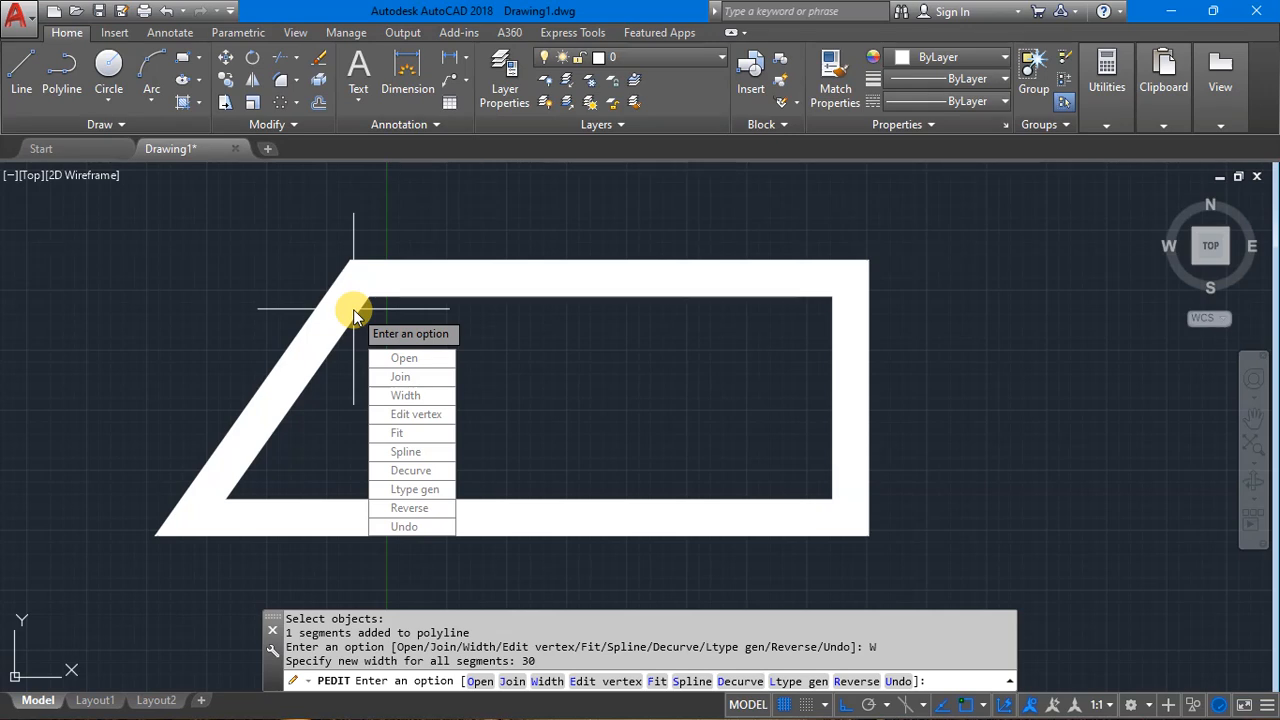
{"action": "left_click", "coordinate": [393, 390]}
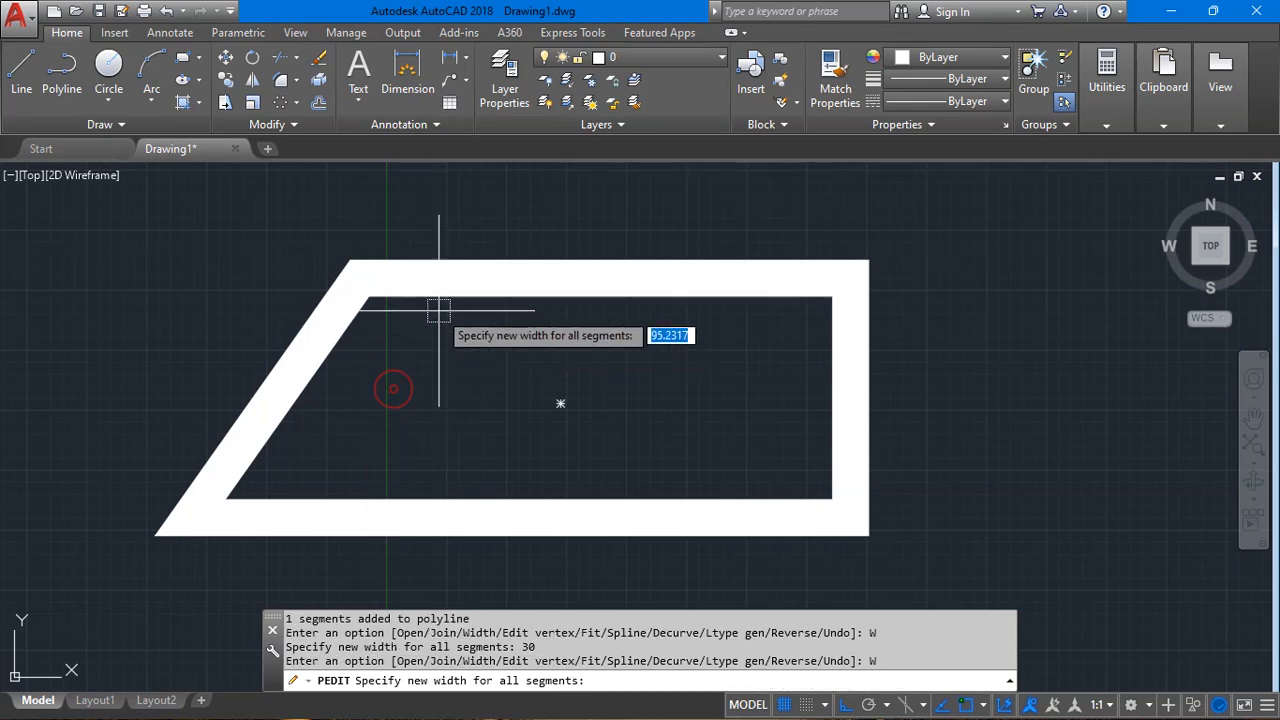
{"action": "key", "text": "Return"}
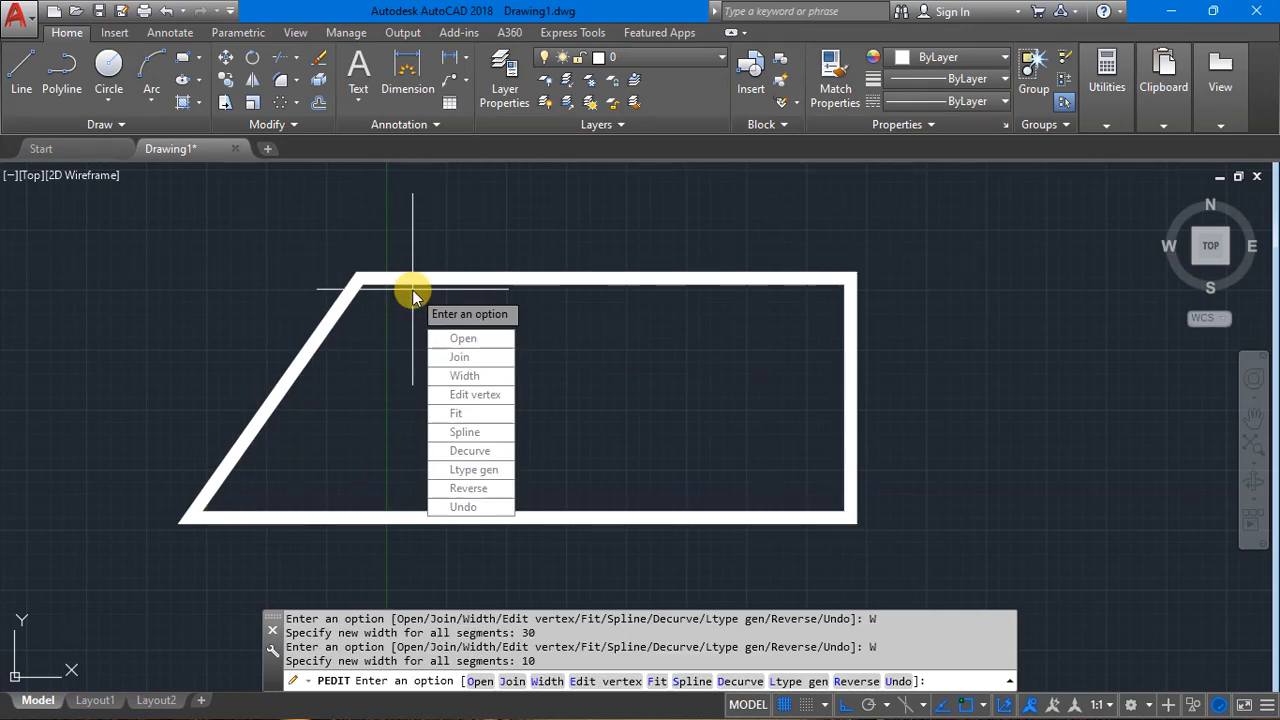
Move the upper-right vertex about 227 units left along the upper edge with Edit vertex, and undo the whole PEDIT session.
{"action": "left_click", "coordinate": [455, 394]}
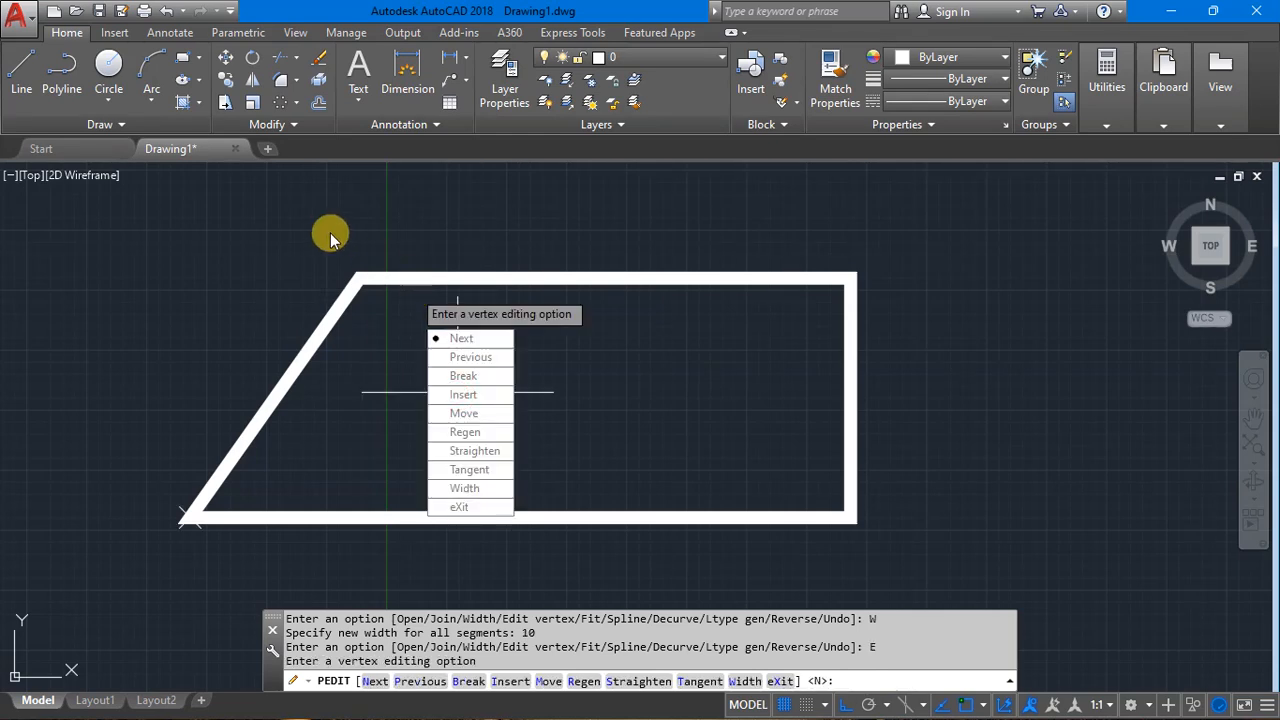
{"action": "left_click", "coordinate": [483, 360]}
{"action": "left_click", "coordinate": [460, 339]}
{"action": "left_click", "coordinate": [460, 338]}
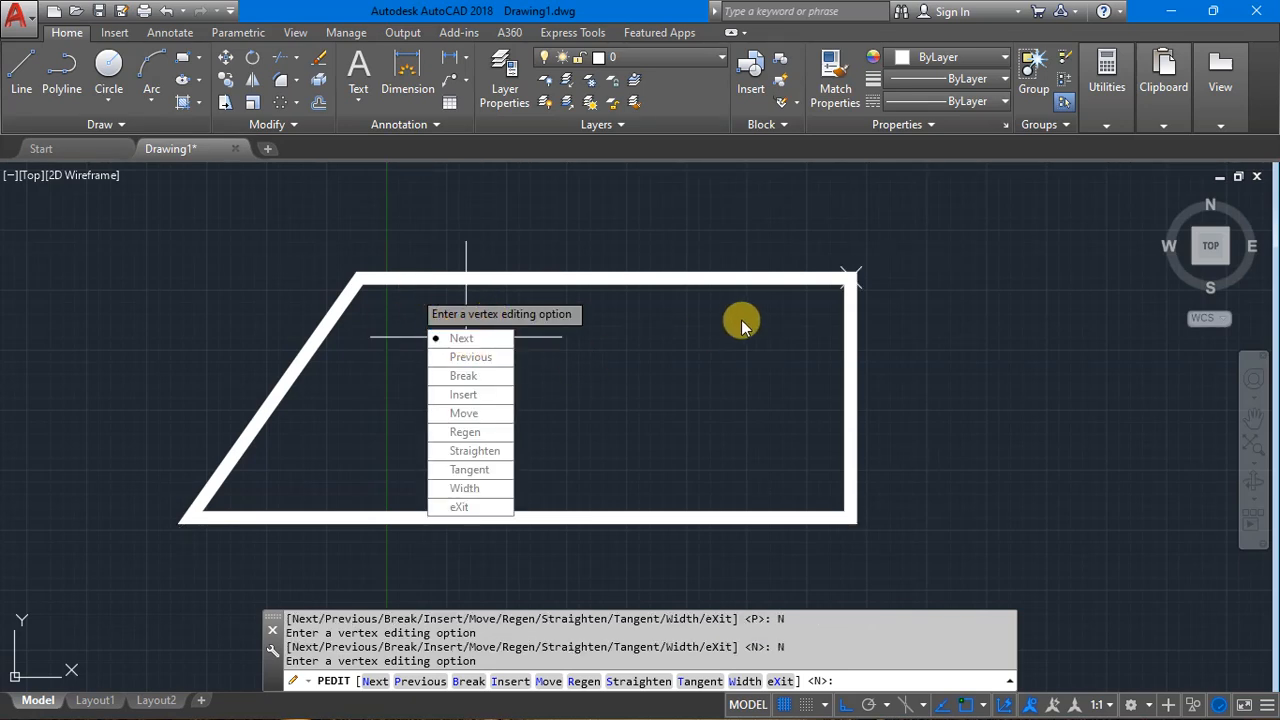
{"action": "left_click", "coordinate": [466, 413]}
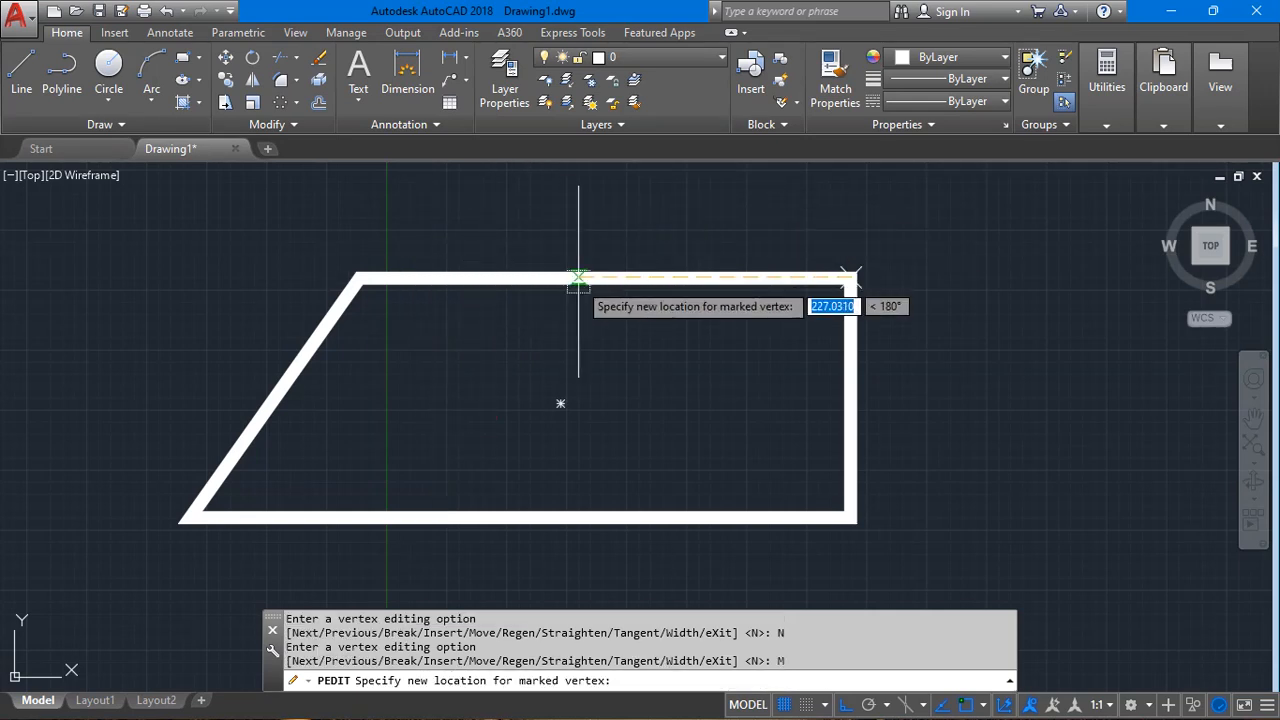
{"action": "left_click", "coordinate": [578, 278]}
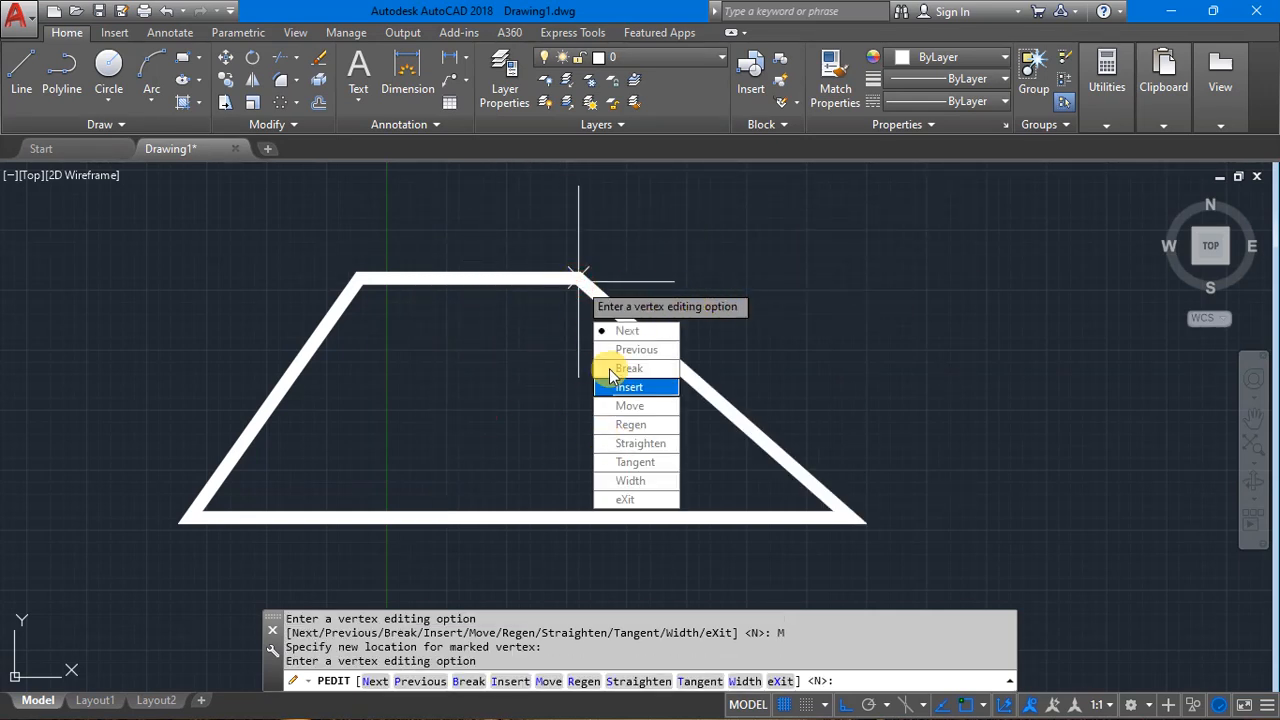
{"action": "key", "text": "Escape"}
{"action": "key", "text": "Escape"}
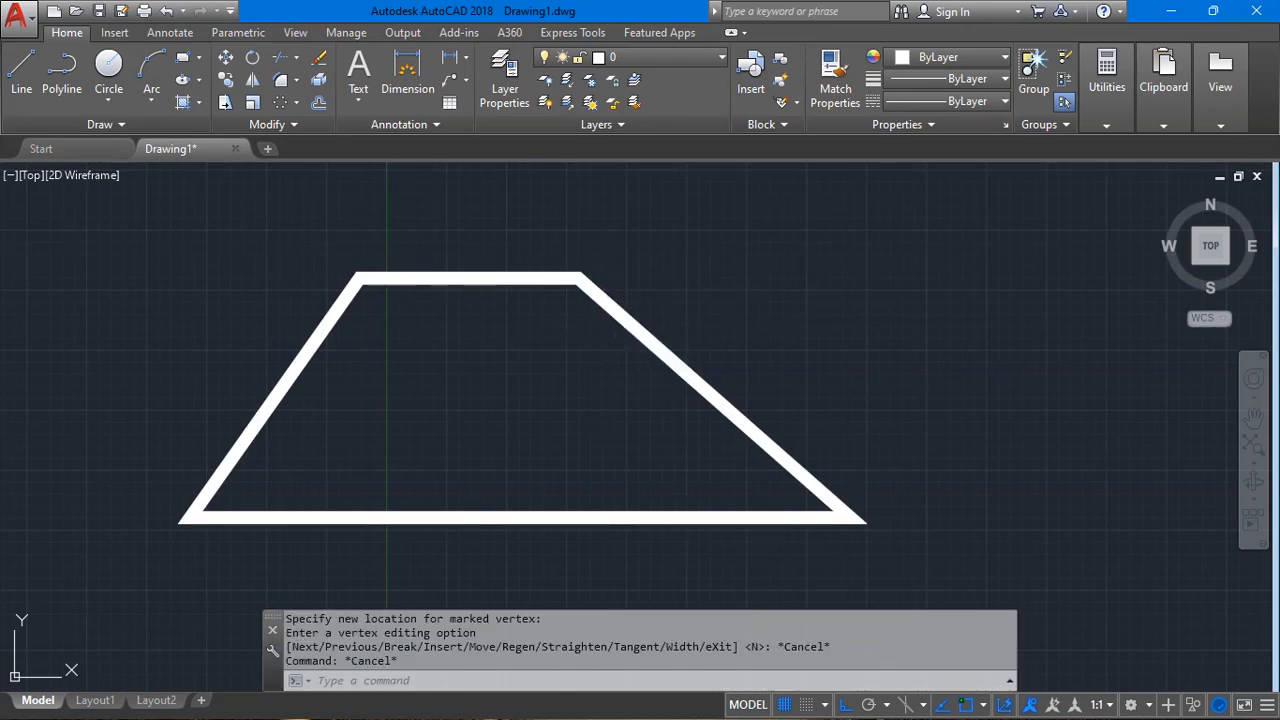
{"action": "key", "text": "ctrl+z"}
Apply Fit to the wide open polyline in PEDIT, switch it to Spline, and end the command.
{"action": "double_click", "coordinate": [616, 282]}
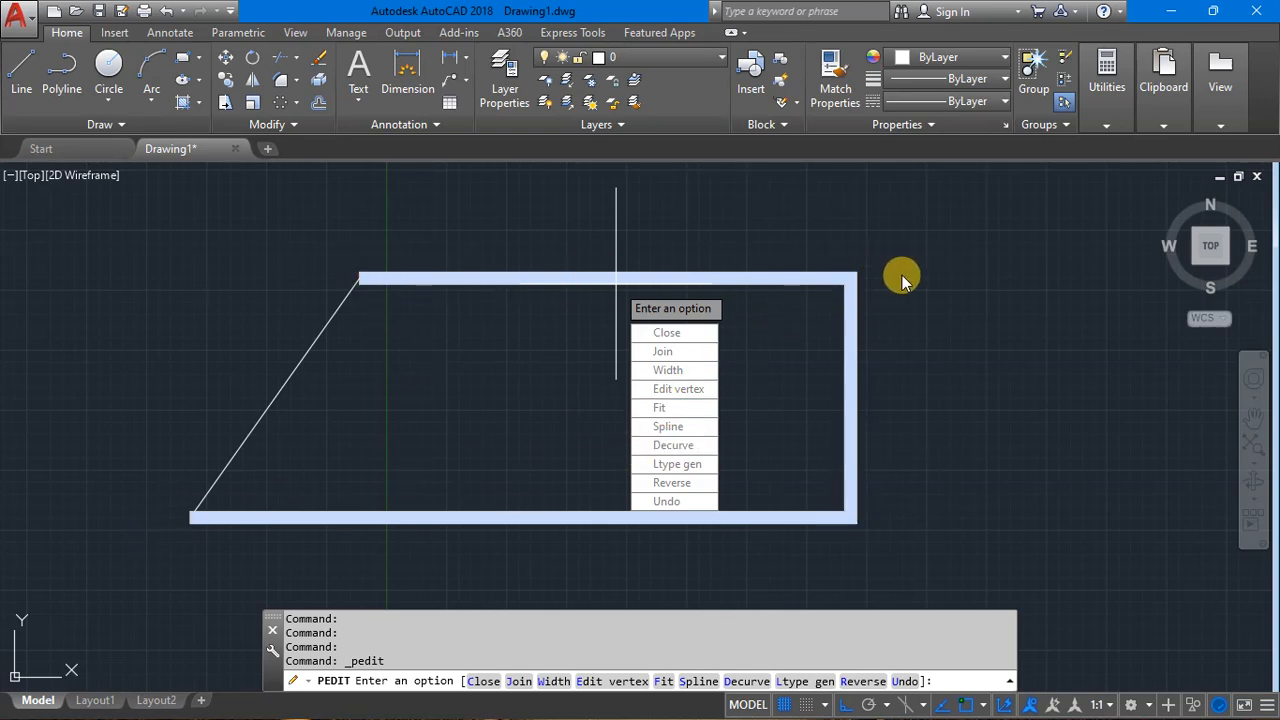
{"action": "left_click", "coordinate": [650, 408]}
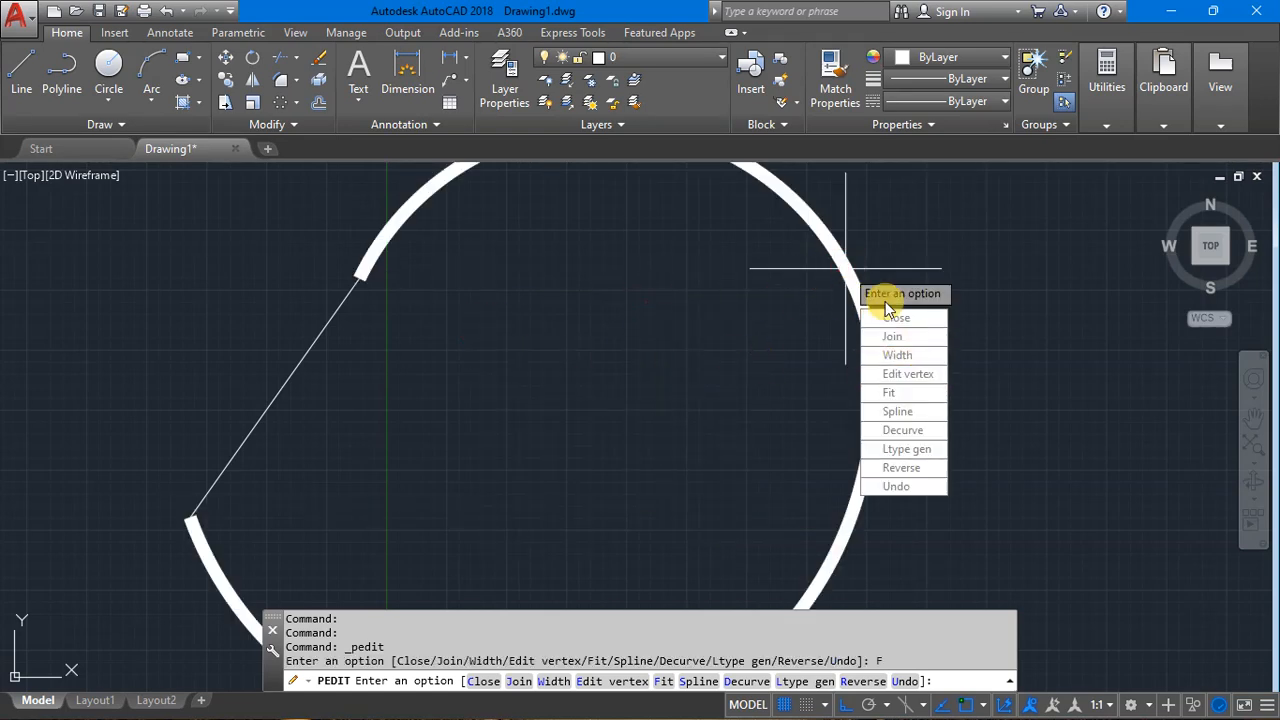
{"action": "scroll", "coordinate": [390, 292], "scroll_direction": "down", "scroll_amount": 3}
{"action": "scroll", "coordinate": [350, 288], "scroll_direction": "up", "scroll_amount": 3}
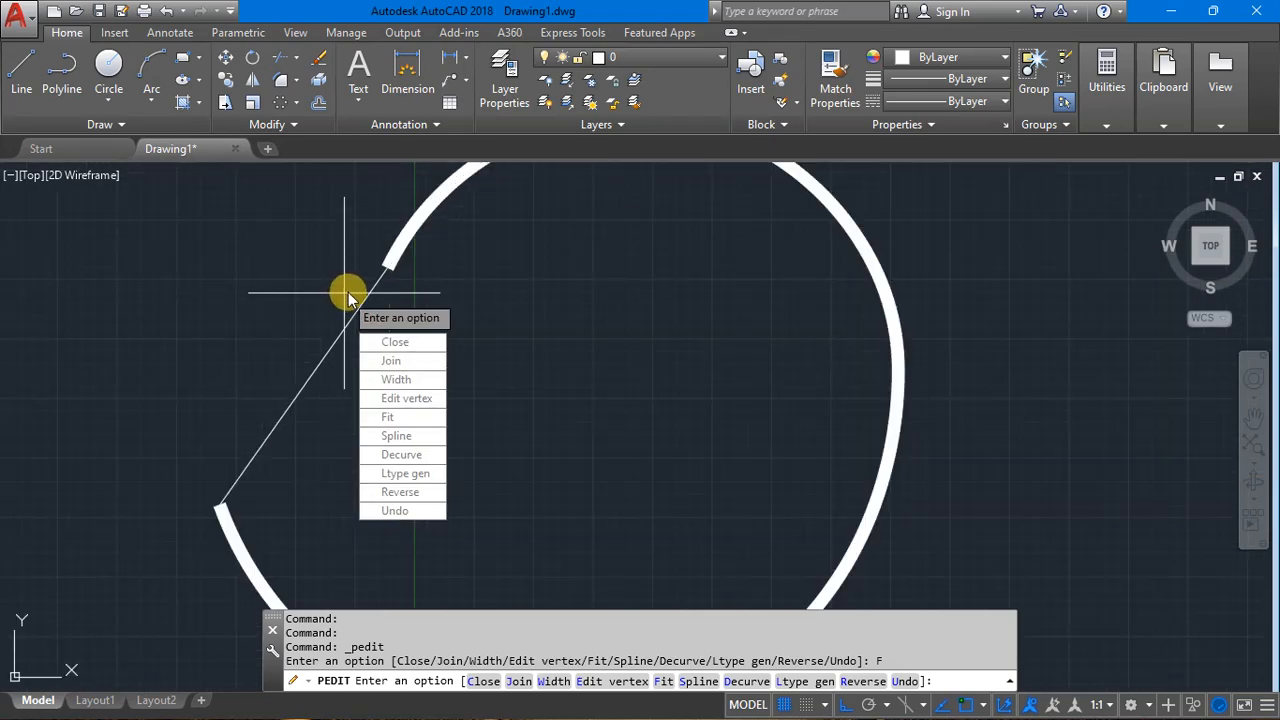
{"action": "left_click", "coordinate": [416, 437]}
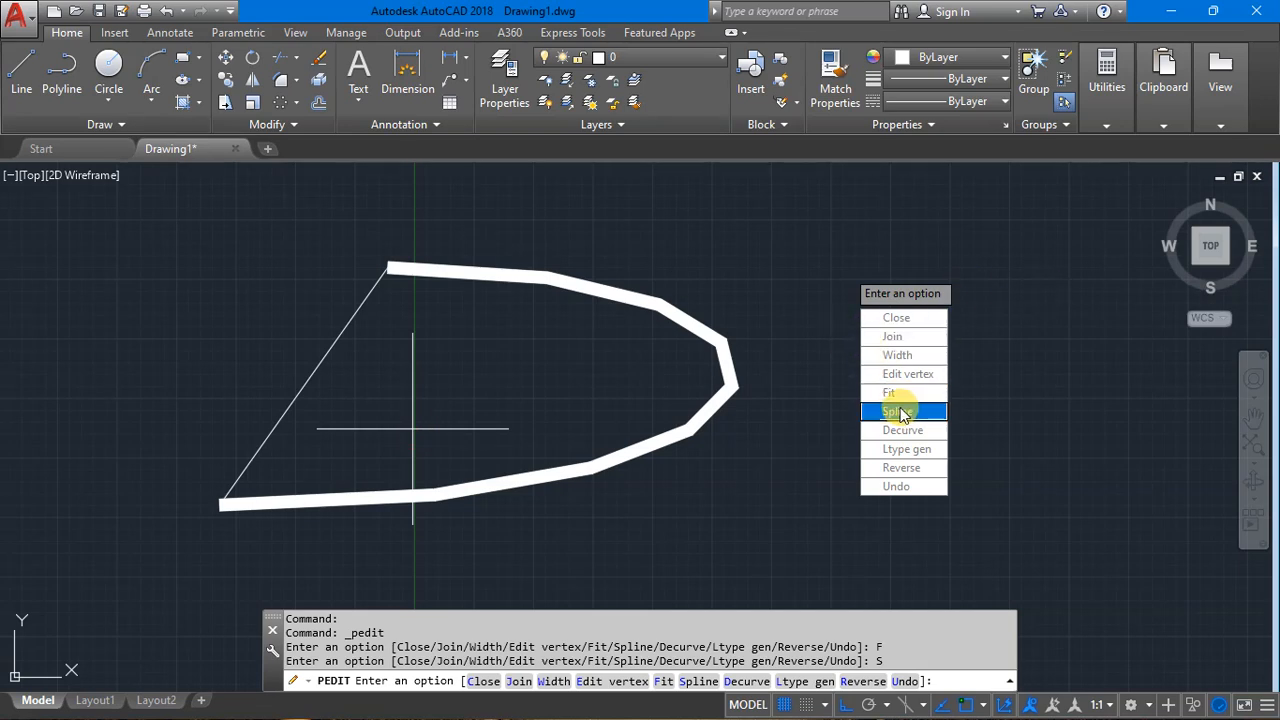
{"action": "key", "text": "Return"}
Stretch the spline-fit polyline's upper-right control point down and its lower-right control point up.
{"action": "left_click", "coordinate": [655, 298]}
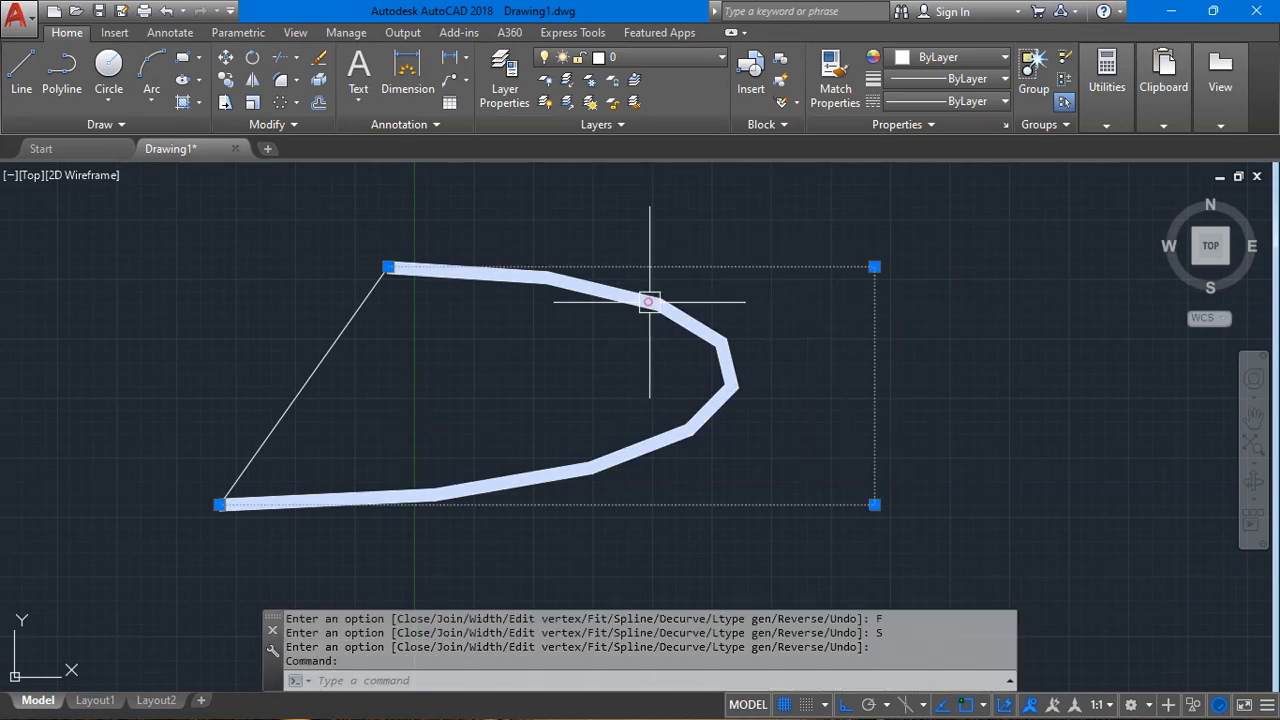
{"action": "left_click", "coordinate": [875, 266]}
{"action": "left_click", "coordinate": [875, 363]}
{"action": "left_click", "coordinate": [875, 504]}
{"action": "left_click", "coordinate": [875, 420]}
Undo both control point stretches and the Fit and Spline edits of the polyline.
{"action": "key", "text": "ctrl+z"}
{"action": "key", "text": "ctrl+z"}
{"action": "key", "text": "ctrl+z"}
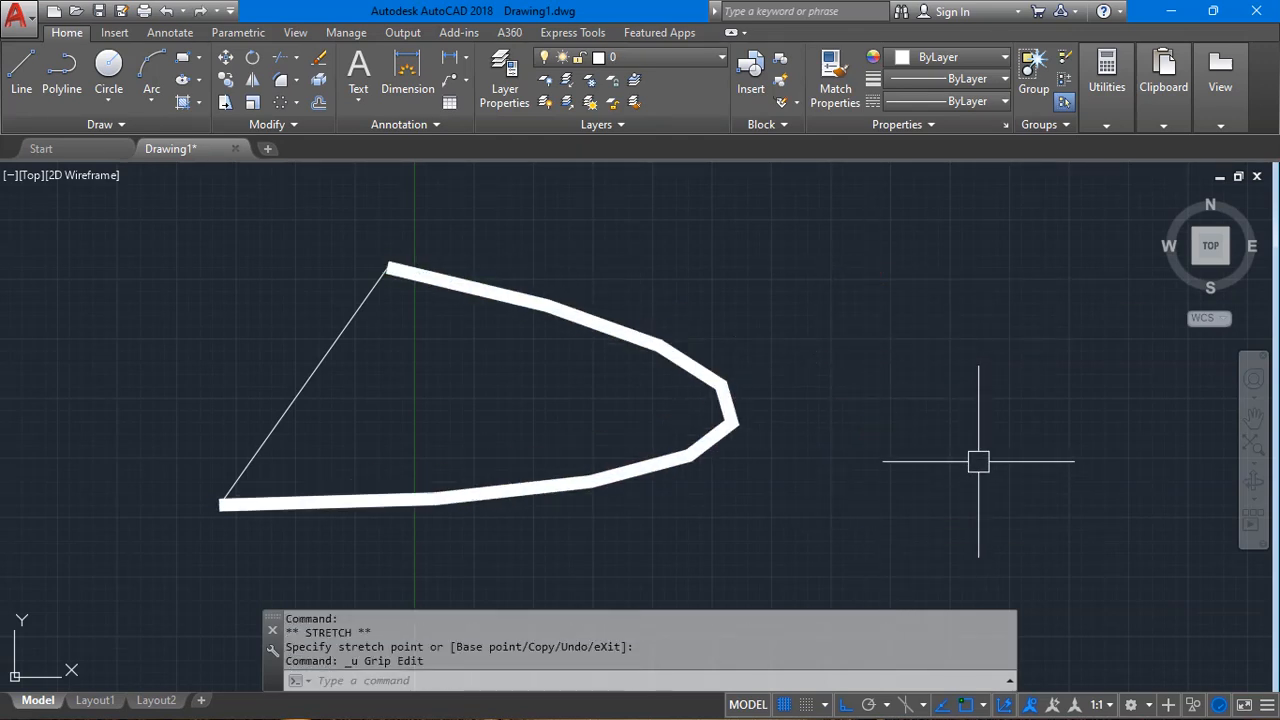
Apply Decurve to the wide open polyline in PEDIT, check its grips, and apply Decurve once more in a new PEDIT session.
{"action": "double_click", "coordinate": [737, 280]}
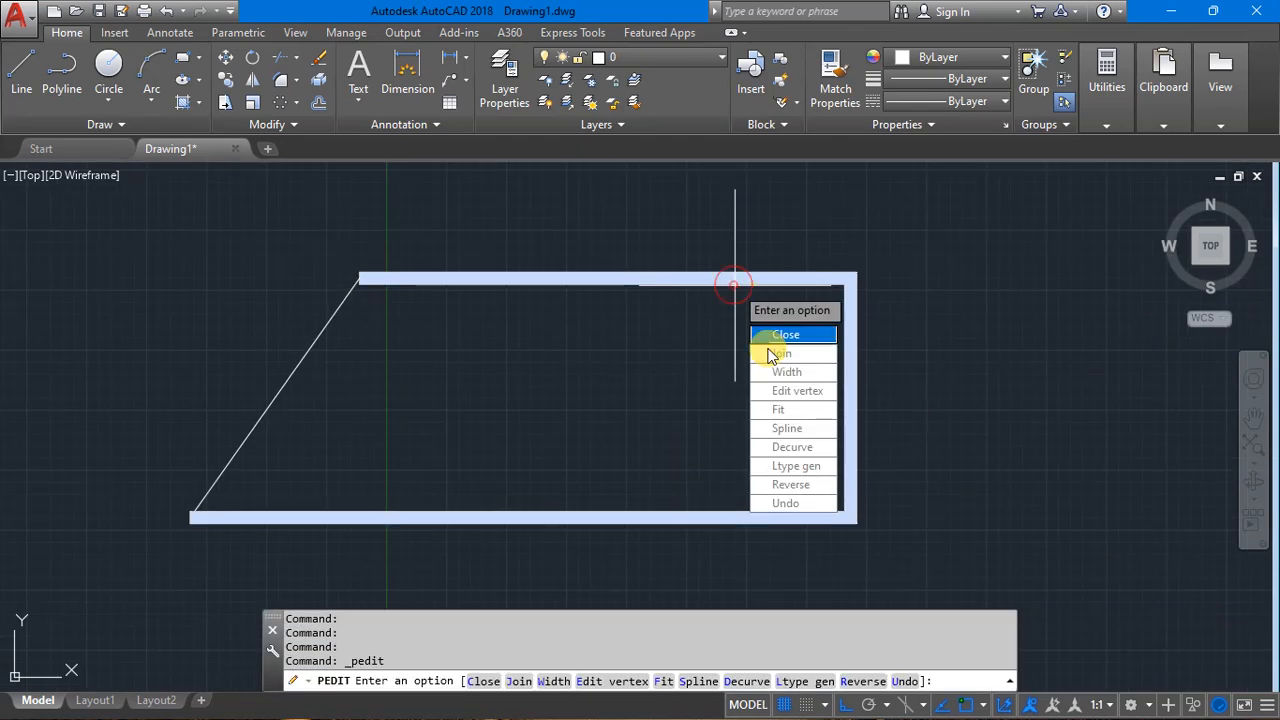
{"action": "left_click", "coordinate": [810, 447]}
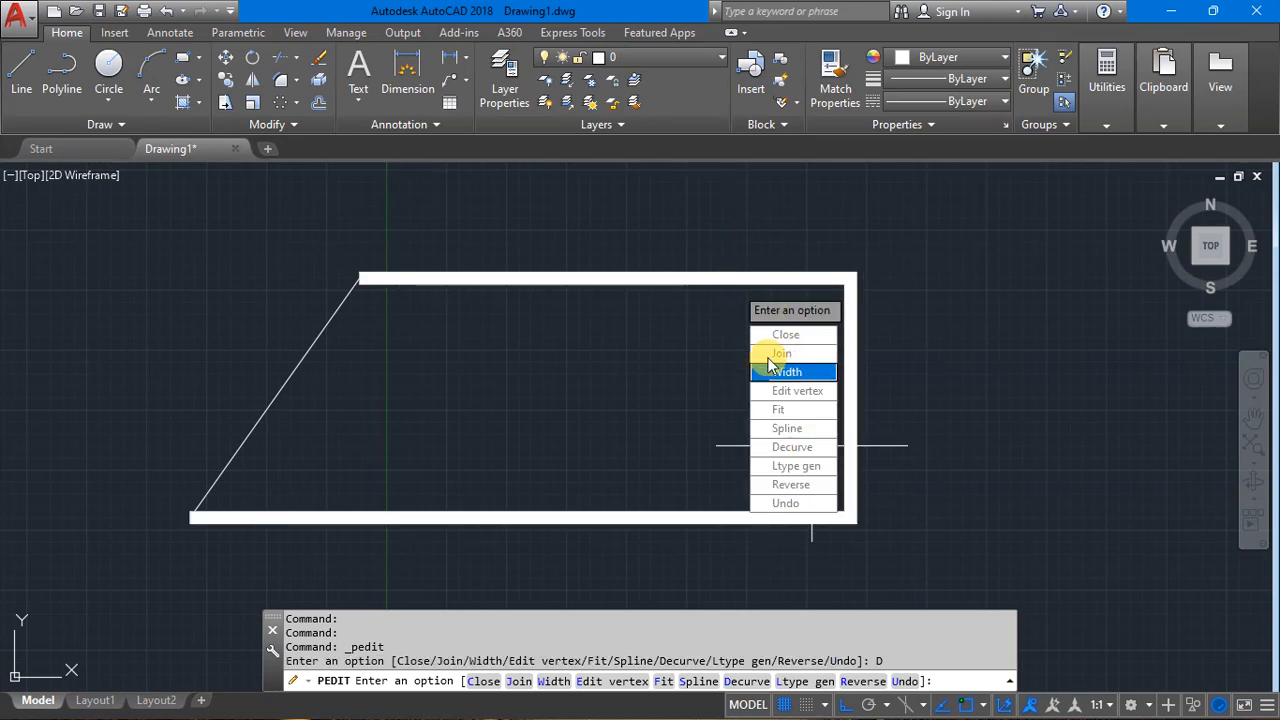
{"action": "key", "text": "Escape"}
{"action": "left_click", "coordinate": [637, 277]}
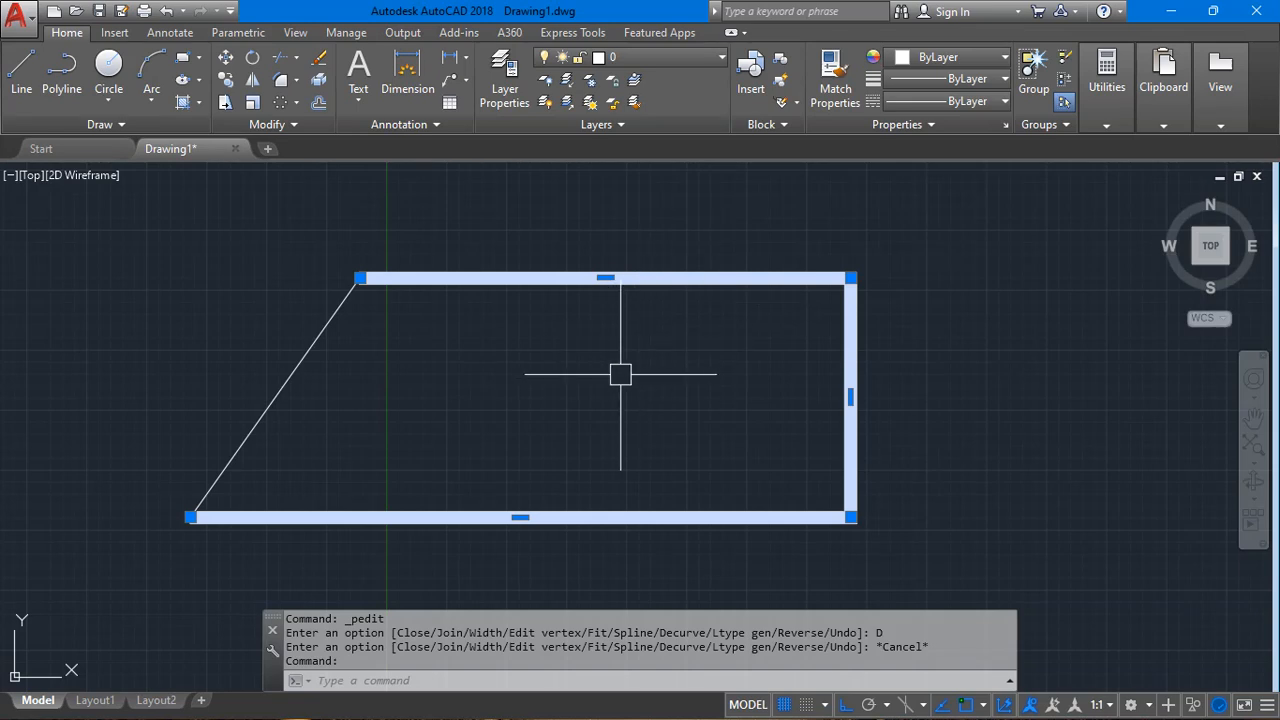
{"action": "key", "text": "Escape"}
{"action": "key", "text": "Escape"}
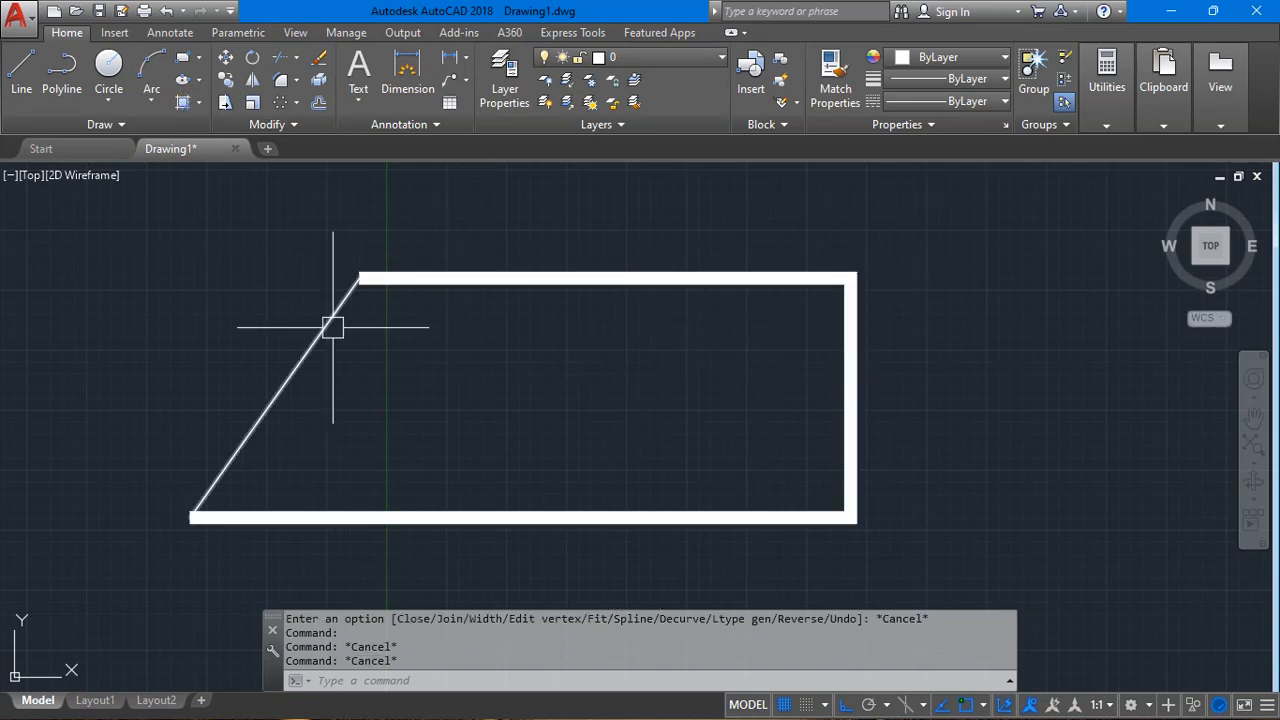
{"action": "double_click", "coordinate": [408, 276]}
{"action": "left_click", "coordinate": [468, 433]}
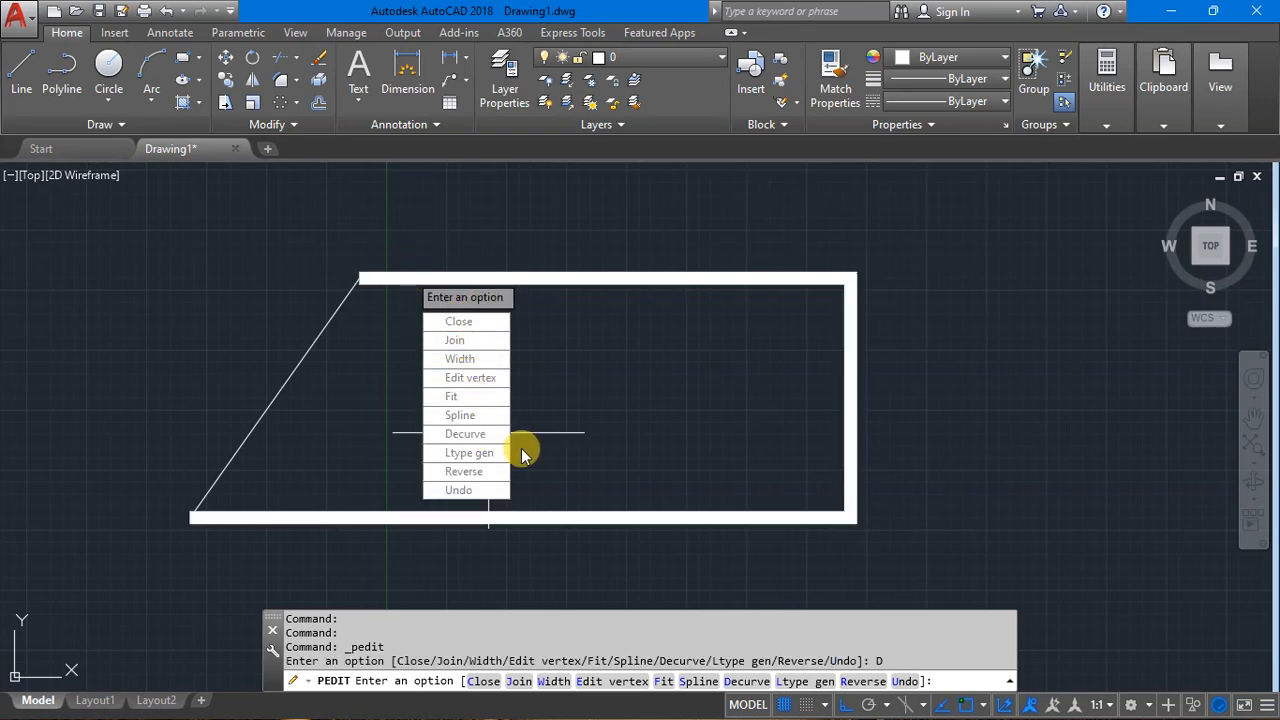
Turn linetype generation ON for the wide open polyline in PEDIT, reverse its direction, and check its grips.
{"action": "left_click", "coordinate": [478, 452]}
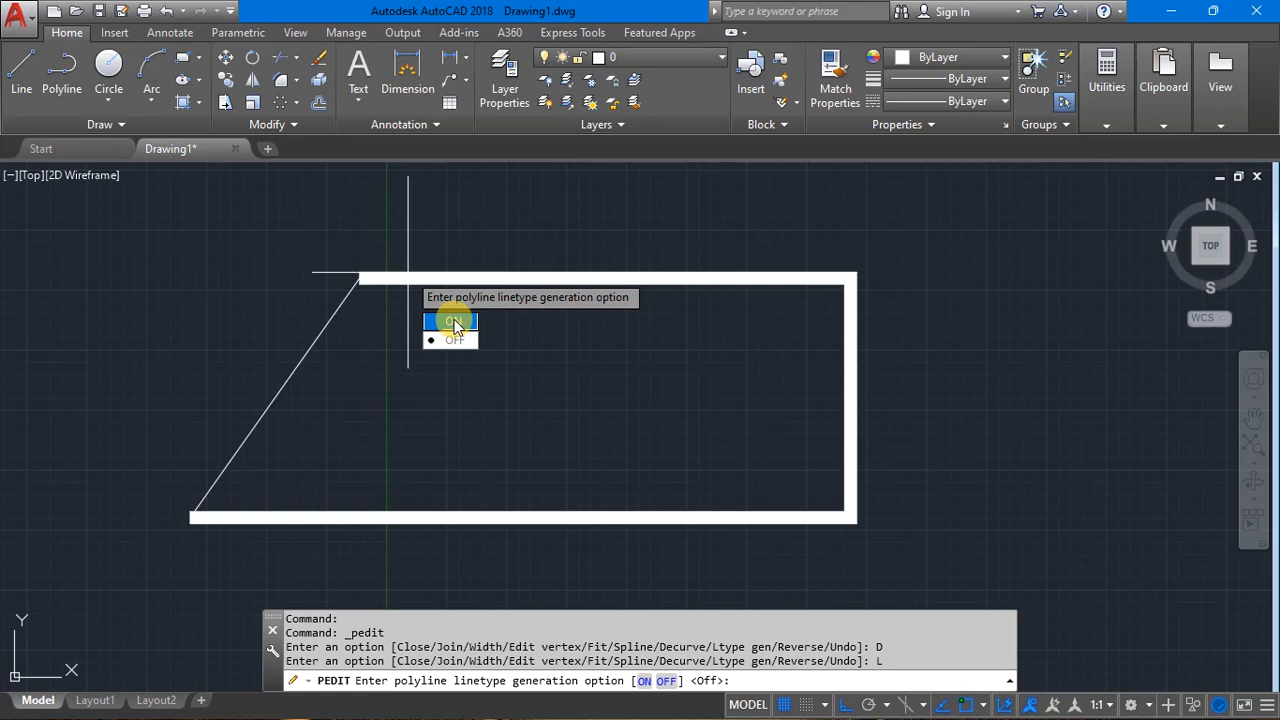
{"action": "left_click", "coordinate": [454, 323]}
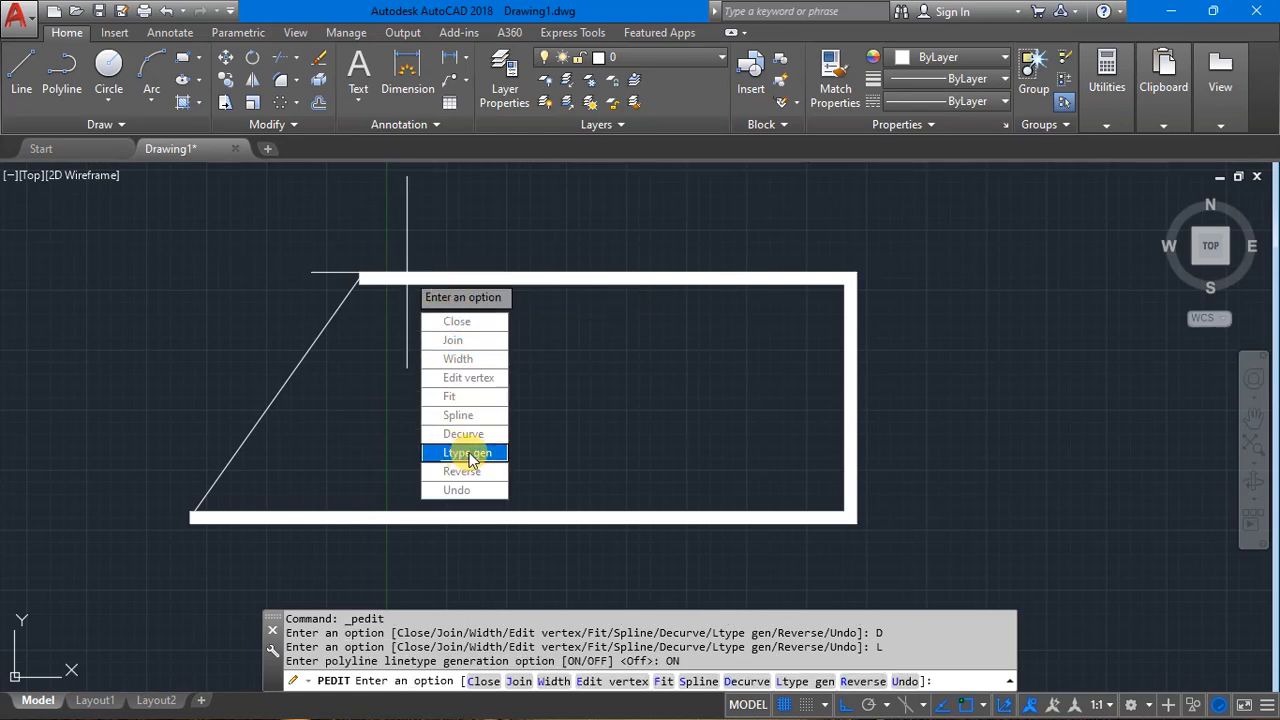
{"action": "left_click", "coordinate": [465, 473]}
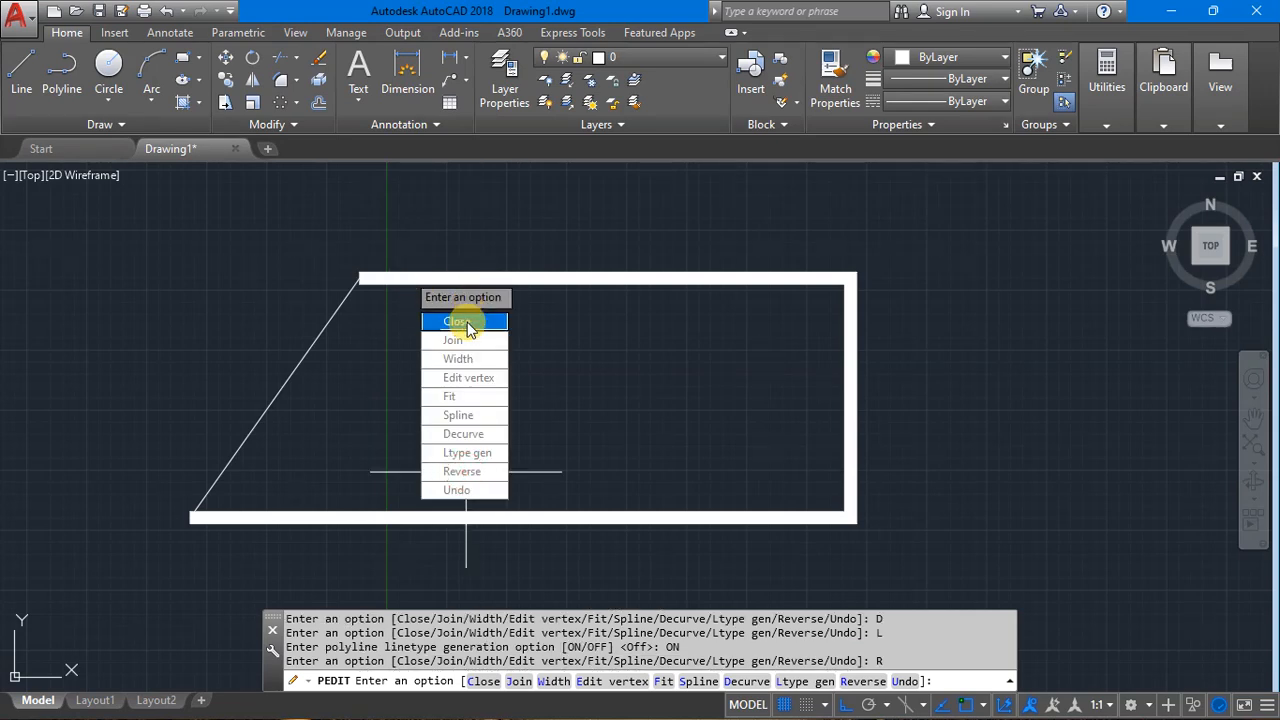
{"action": "key", "text": "Escape"}
{"action": "left_click", "coordinate": [466, 282]}
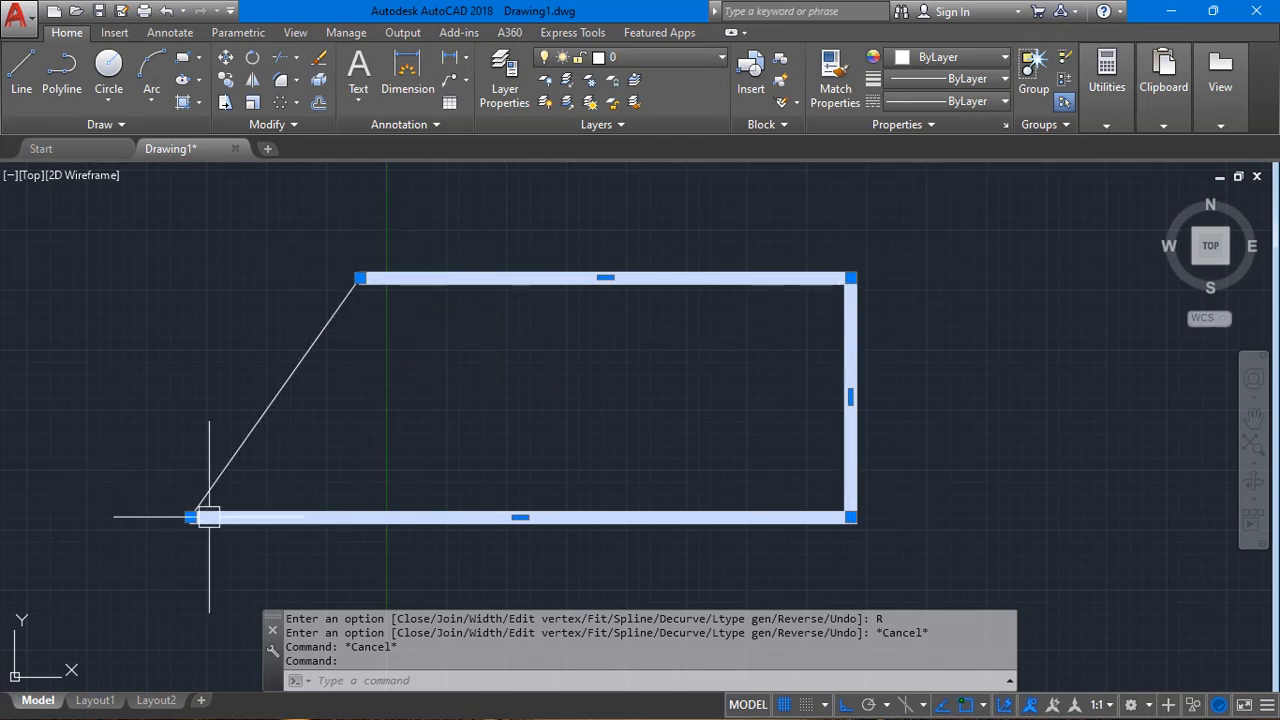
Try the Undo option twice in a new PEDIT session on the wide open polyline and end the command.
{"action": "double_click", "coordinate": [297, 517]}
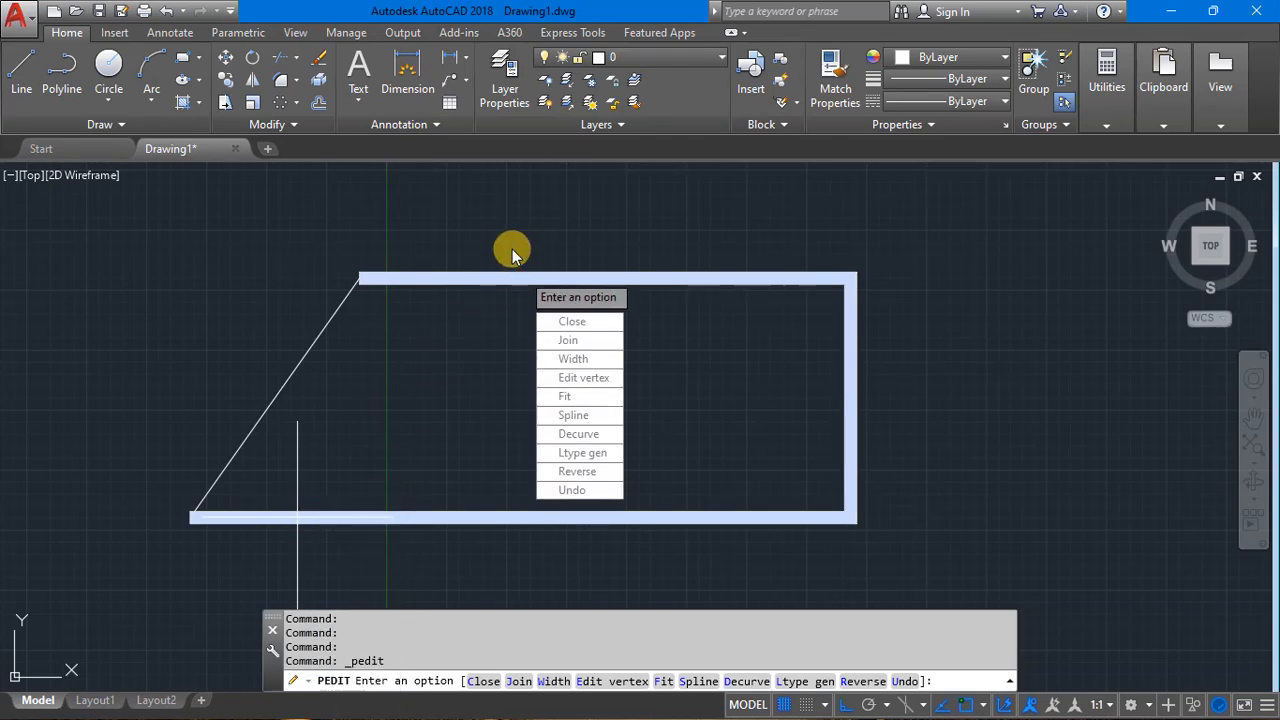
{"action": "left_click", "coordinate": [573, 490]}
{"action": "left_click", "coordinate": [571, 490]}
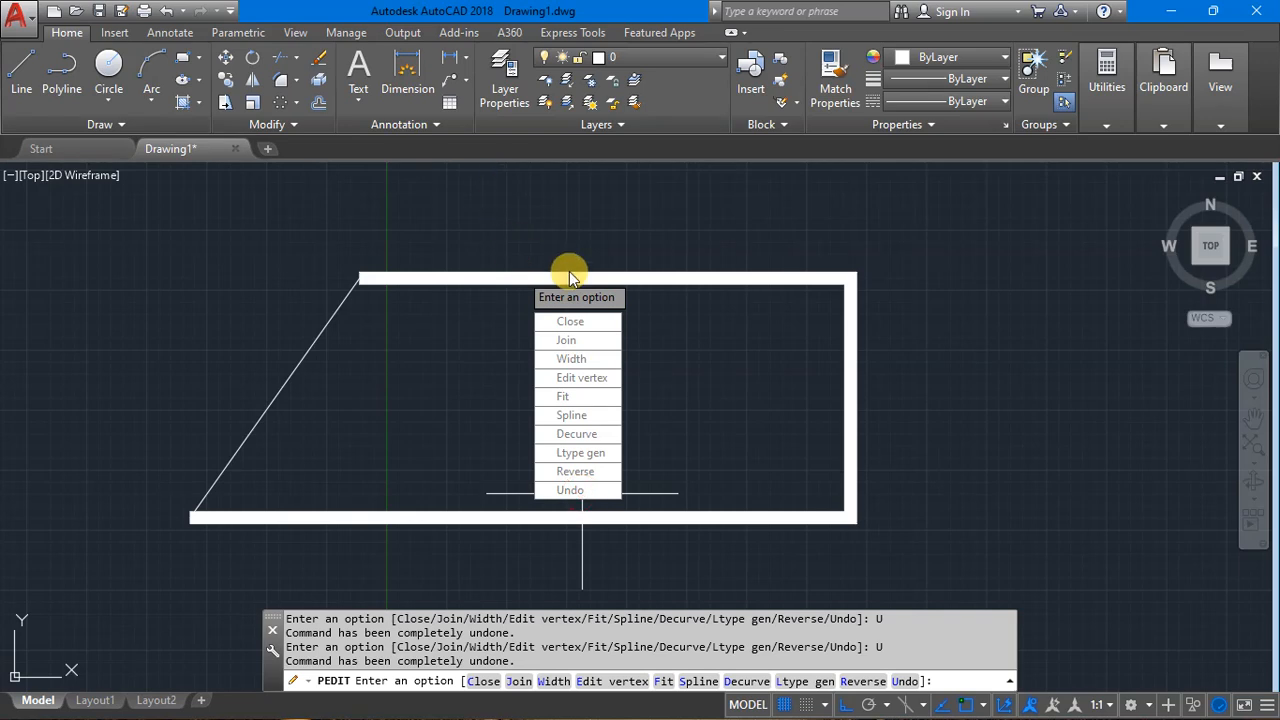
{"action": "key", "text": "Escape"}
{"action": "key", "text": "Escape"}
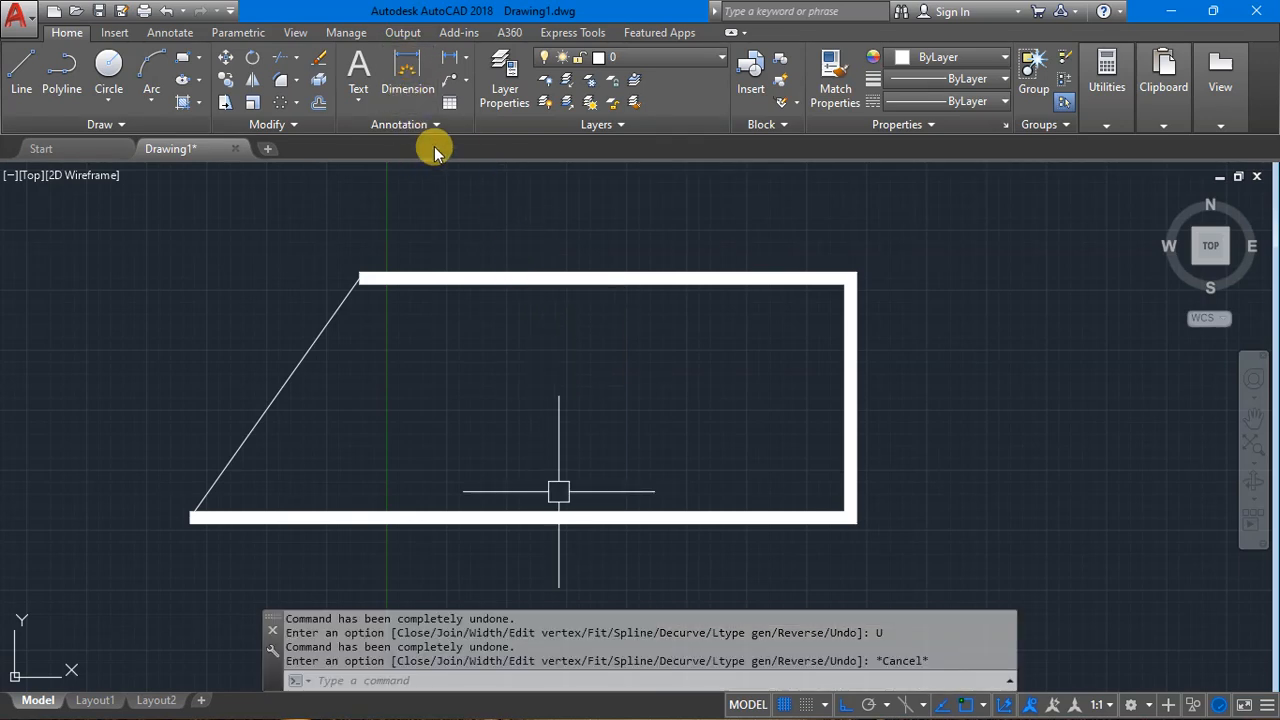
Erase the wide open polyline, check the remaining slanted line's grips, and undo the erasure.
{"action": "left_click", "coordinate": [448, 278]}
{"action": "key", "text": "Delete"}
{"action": "left_click", "coordinate": [360, 278]}
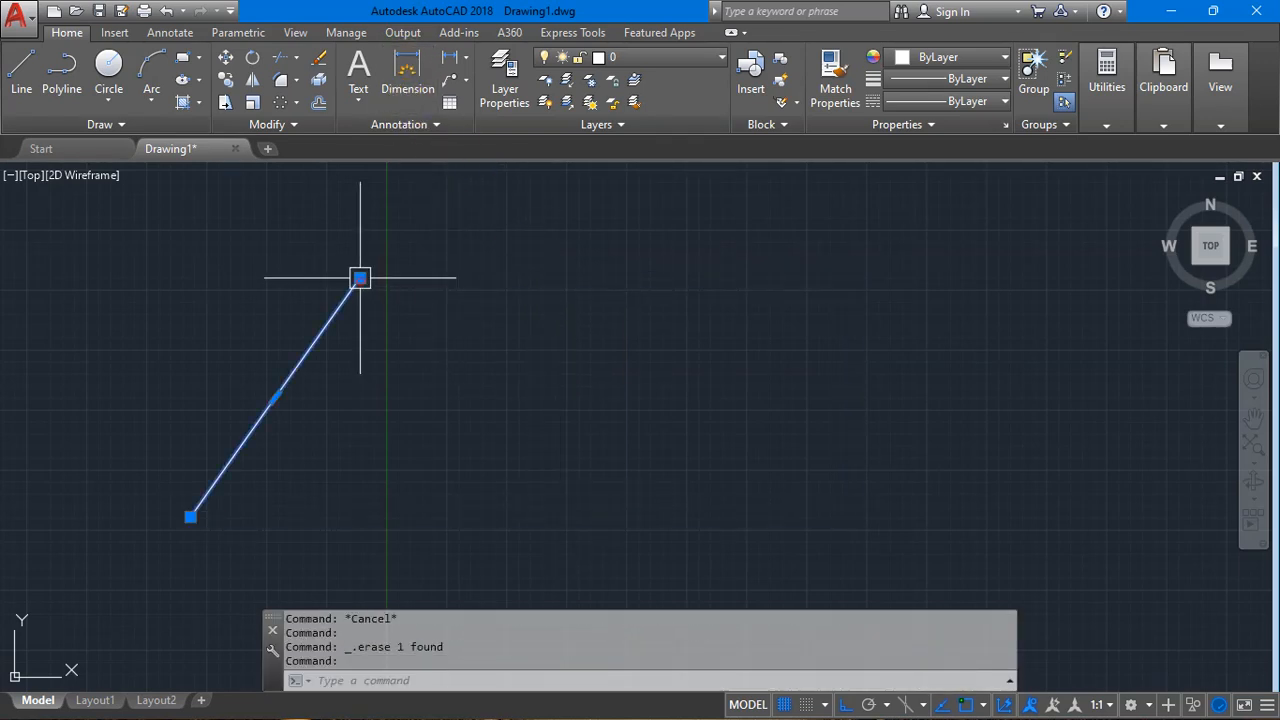
{"action": "key", "text": "Escape"}
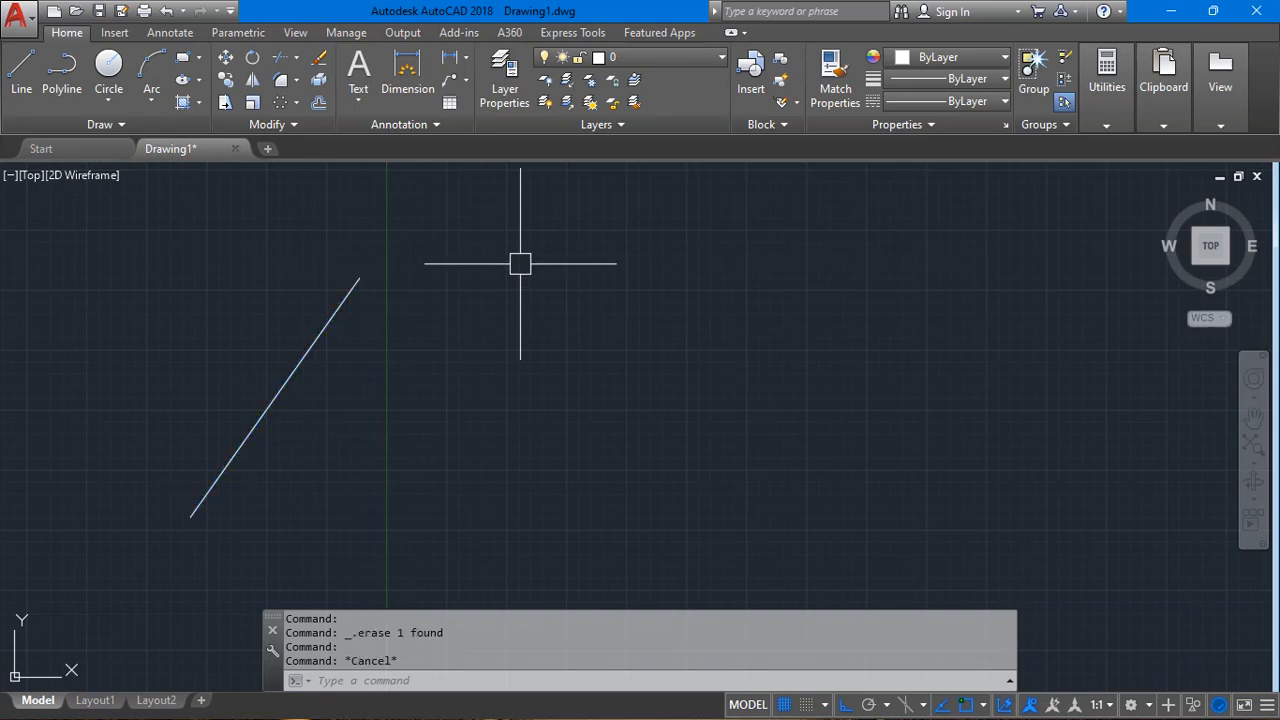
{"action": "key", "text": "ctrl+z"}
Draw a four-point fit spline in the empty area to the right of the wide polyline.
{"action": "scroll", "coordinate": [508, 255], "scroll_direction": "down", "scroll_amount": 6}
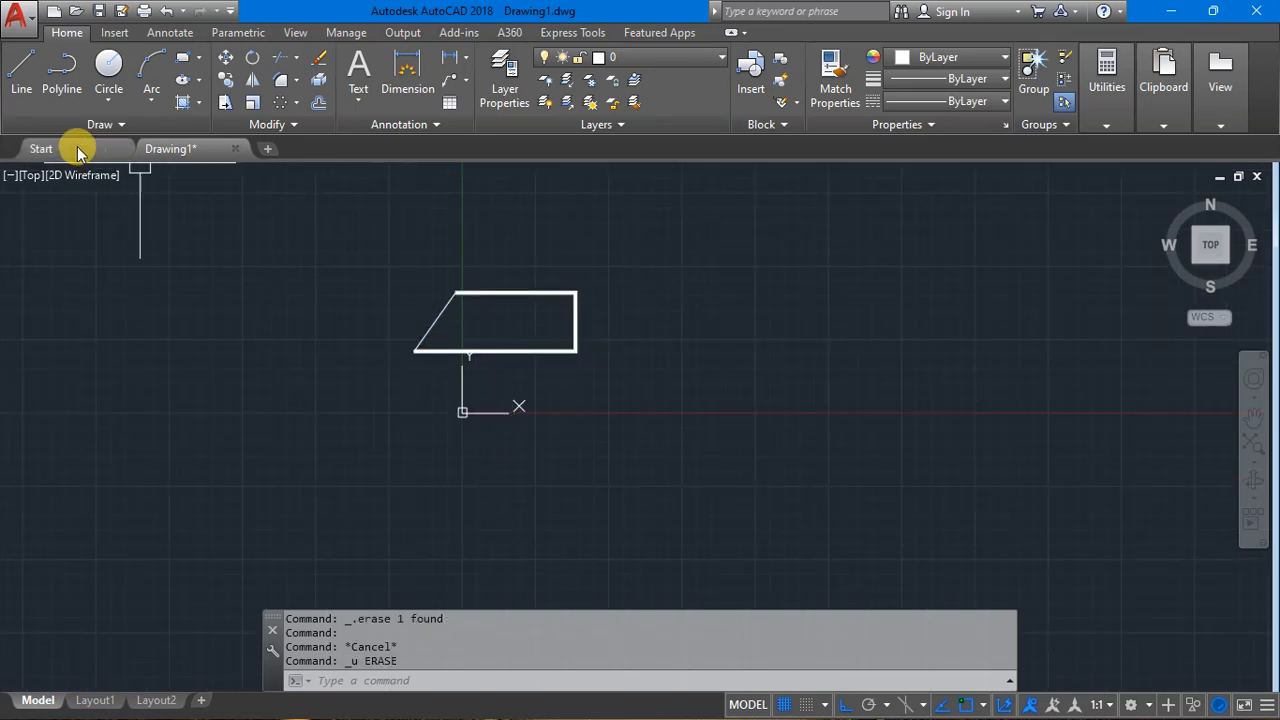
{"action": "left_click", "coordinate": [51, 126]}
{"action": "left_click", "coordinate": [22, 147]}
{"action": "left_click", "coordinate": [857, 262]}
{"action": "left_click", "coordinate": [718, 261]}
{"action": "left_click", "coordinate": [922, 262]}
{"action": "left_click", "coordinate": [994, 337]}
{"action": "key", "text": "Return"}
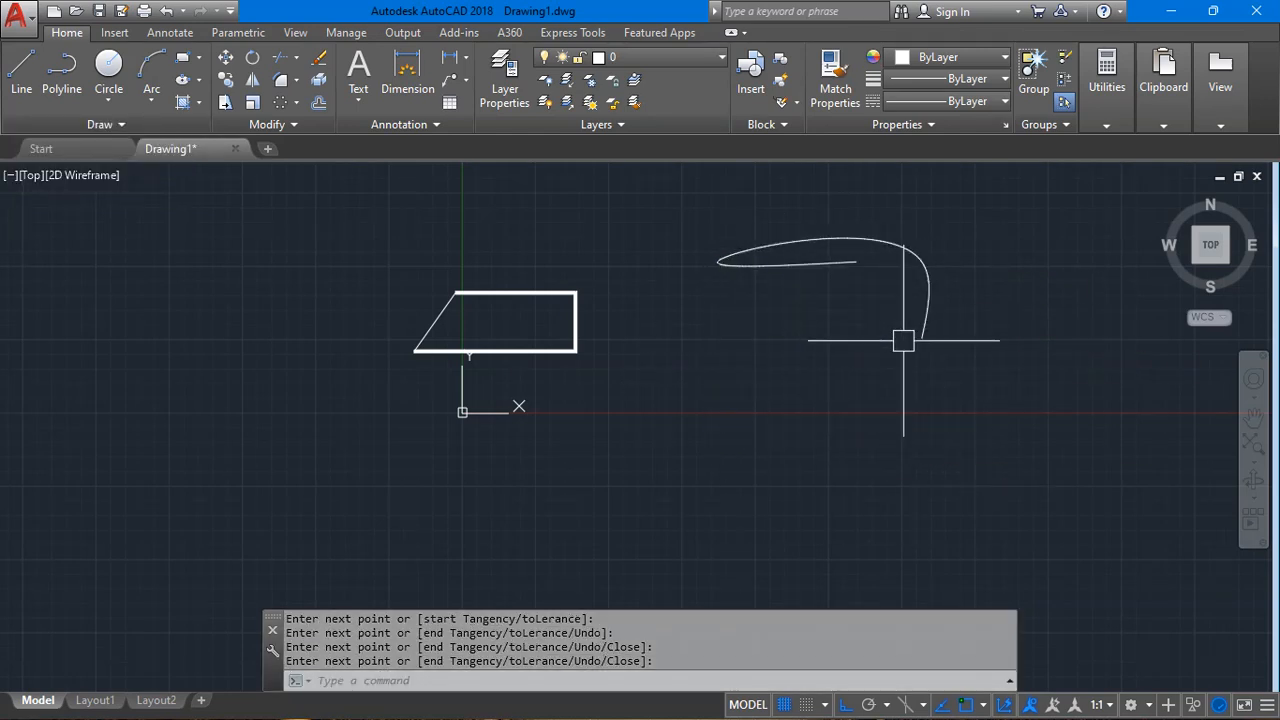
Convert the fit spline to a polyline in SPLINEDIT with a precision of 10 and check its vertex grips.
{"action": "left_click", "coordinate": [838, 265]}
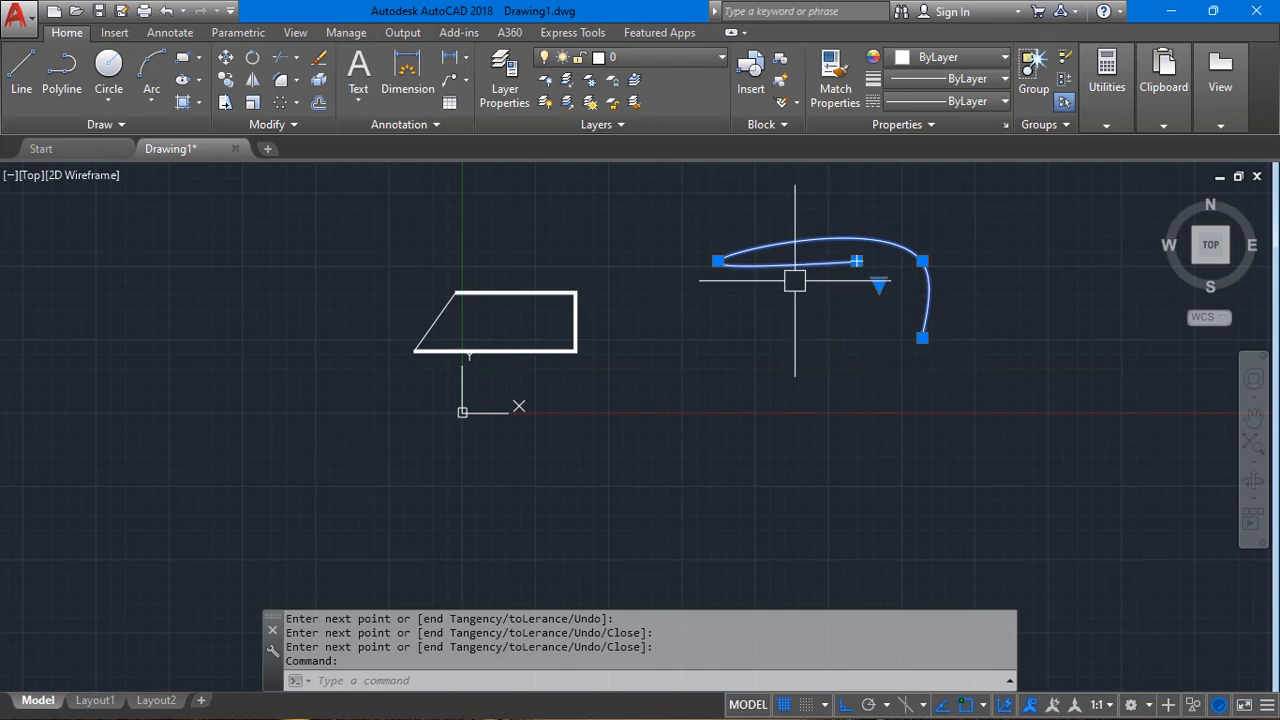
{"action": "left_click", "coordinate": [795, 280]}
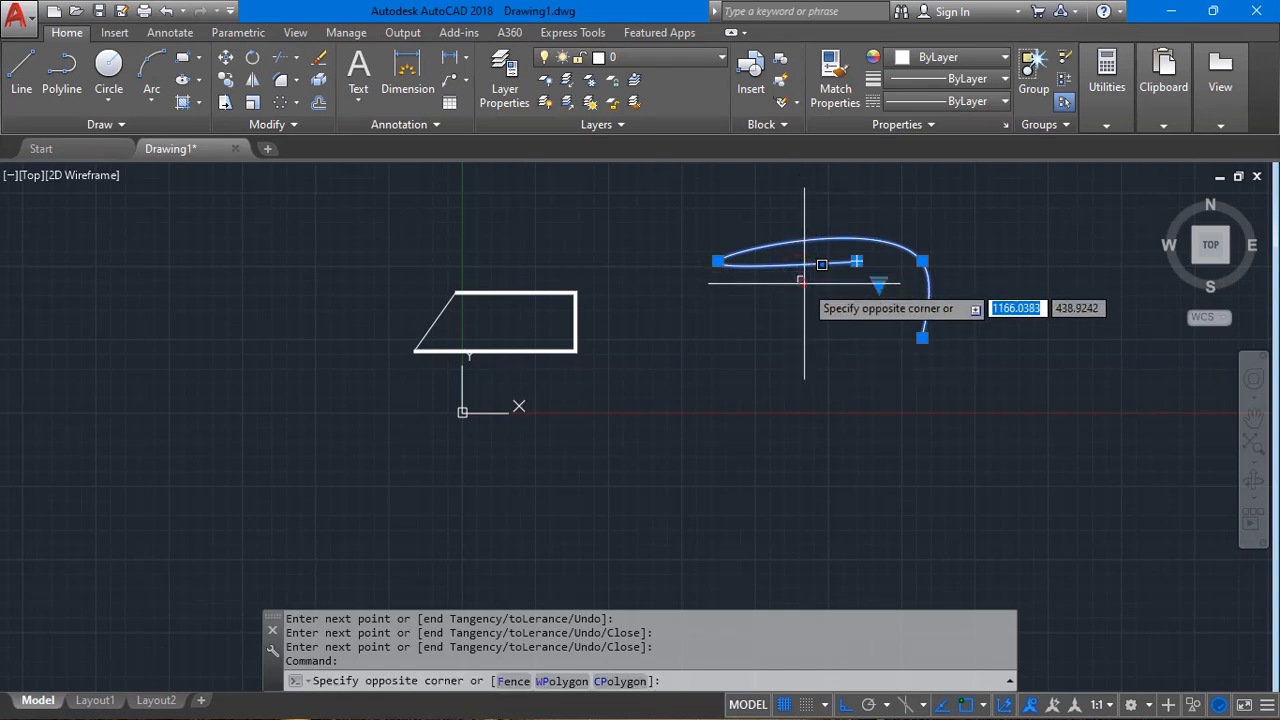
{"action": "double_click", "coordinate": [808, 264]}
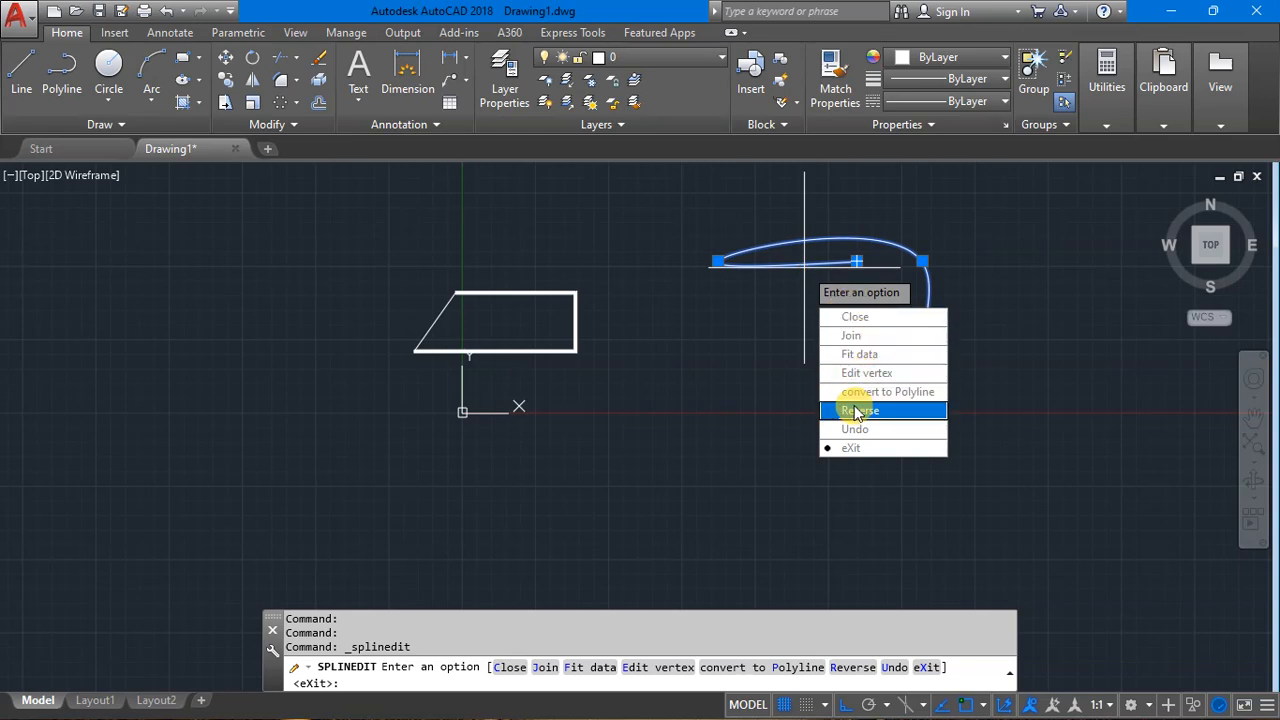
{"action": "left_click", "coordinate": [884, 394]}
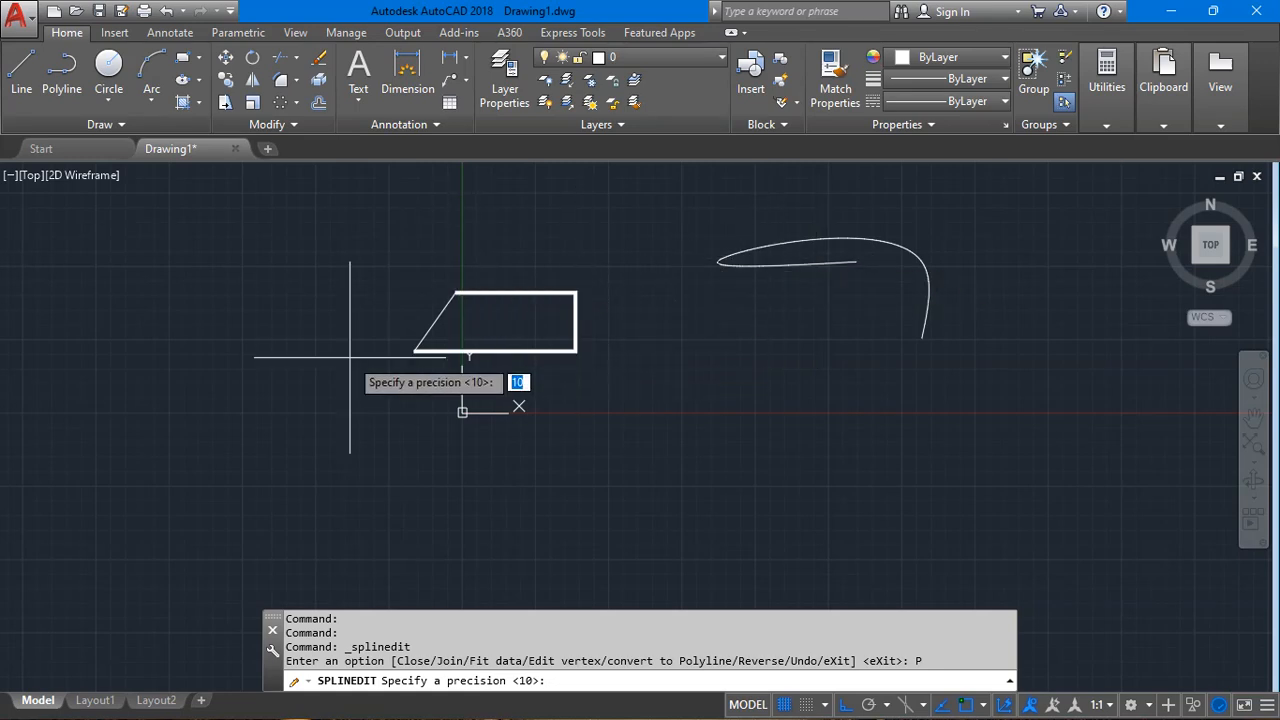
{"action": "key", "text": "Return"}
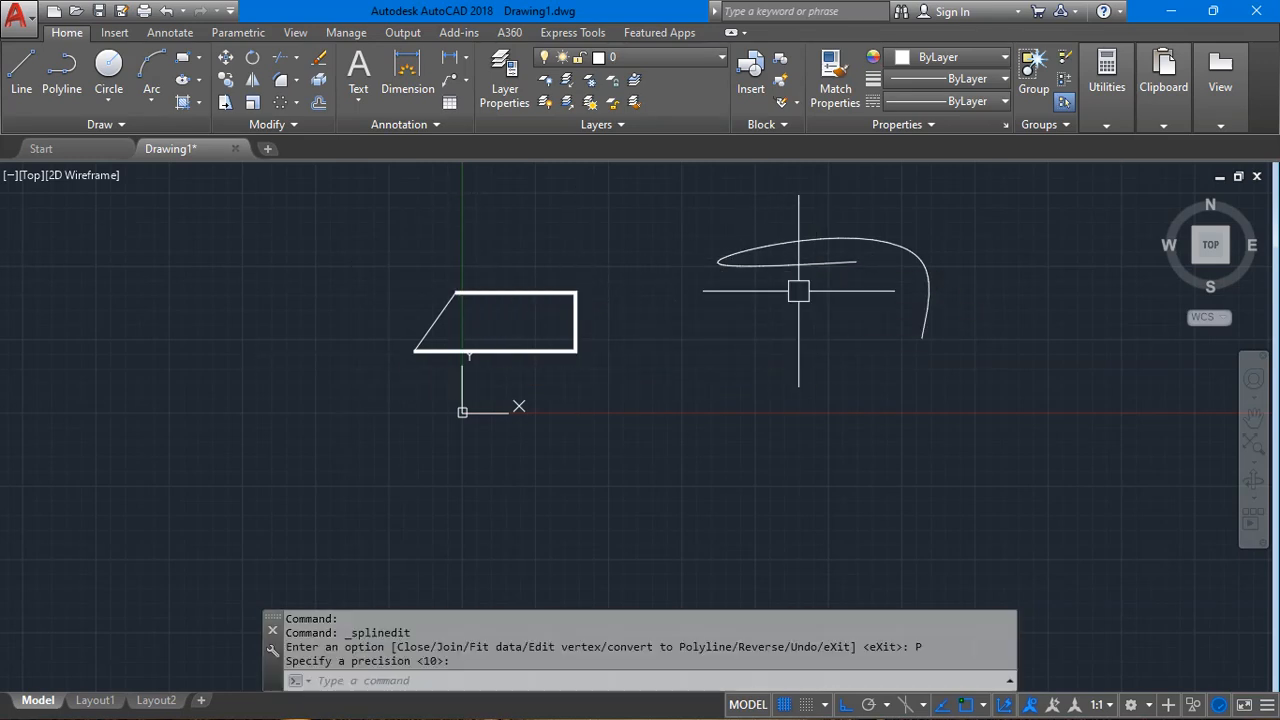
{"action": "scroll", "coordinate": [811, 243], "scroll_direction": "up", "scroll_amount": 5}
{"action": "scroll", "coordinate": [854, 279], "scroll_direction": "down", "scroll_amount": 5}
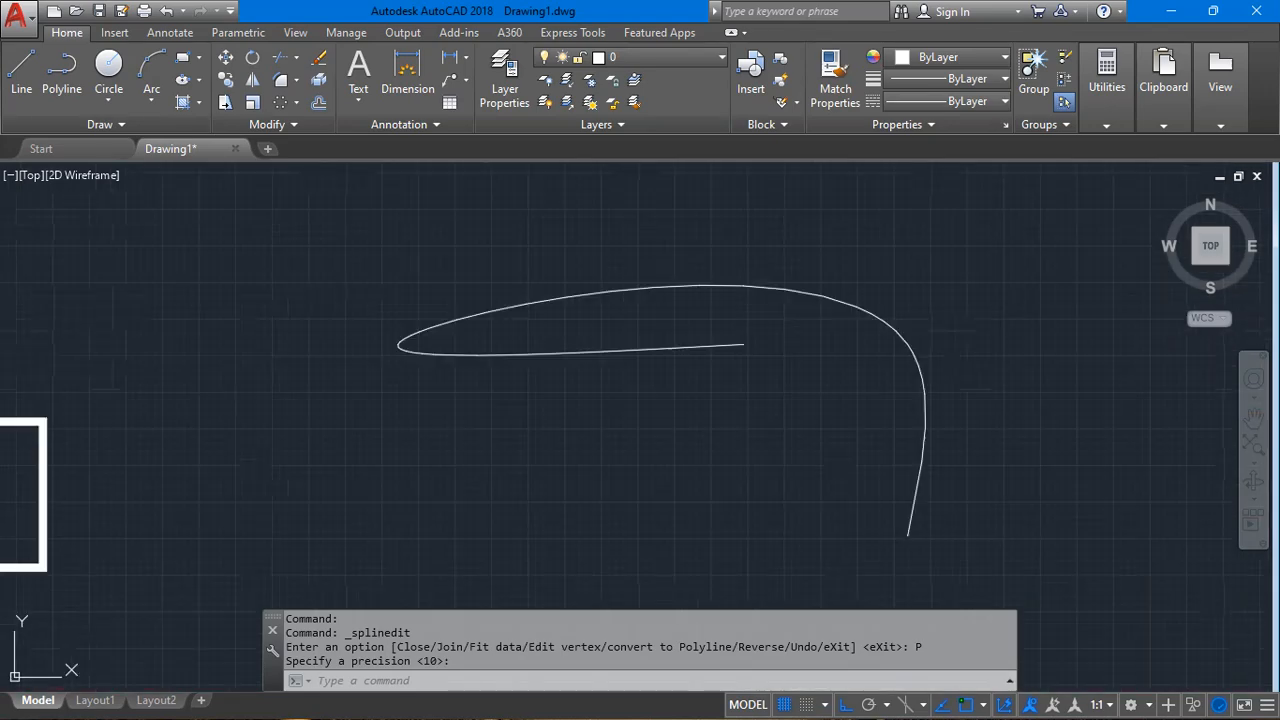
{"action": "key", "text": "Return"}
{"action": "left_click", "coordinate": [729, 295]}
{"action": "scroll", "coordinate": [586, 309], "scroll_direction": "up", "scroll_amount": 6}
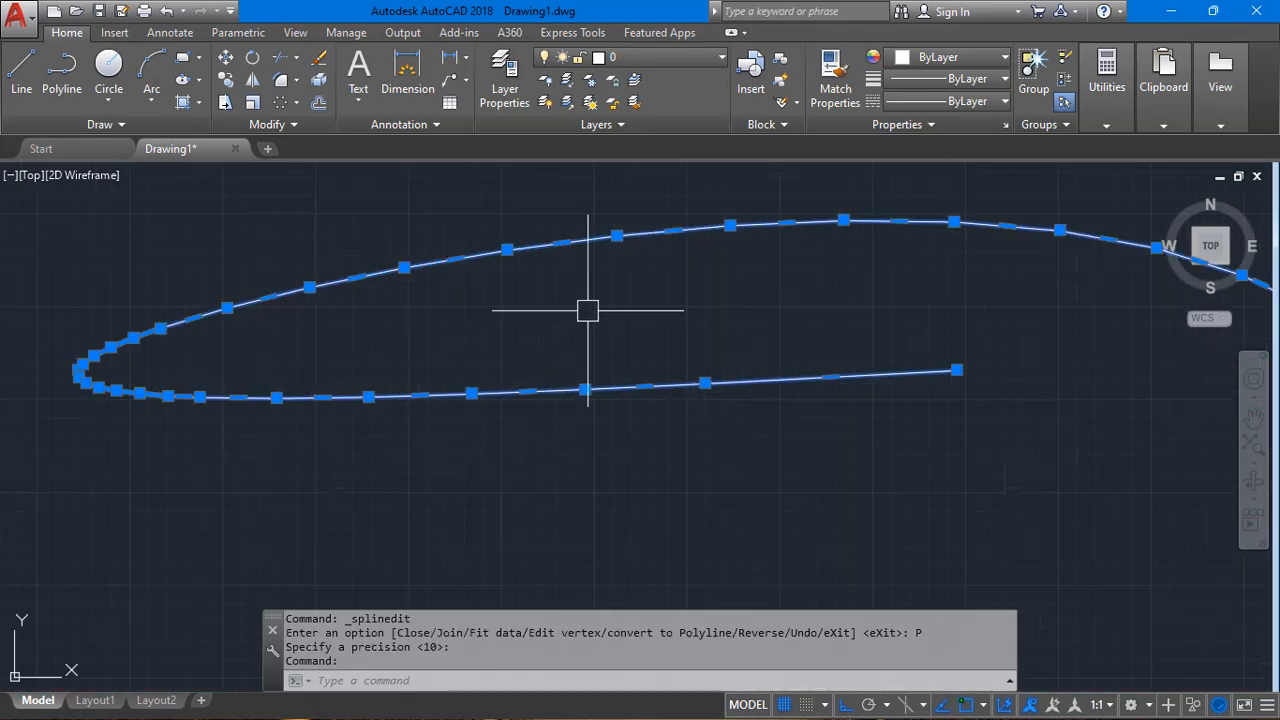
{"action": "scroll", "coordinate": [646, 275], "scroll_direction": "down", "scroll_amount": 6}
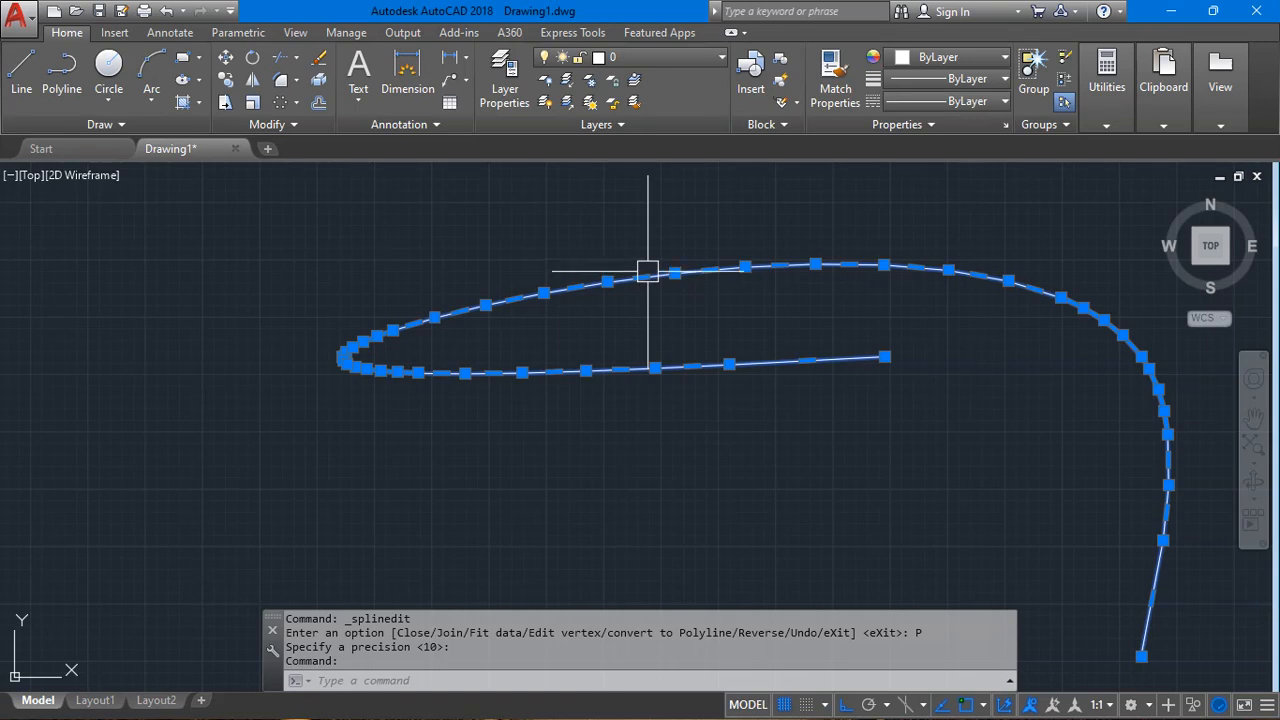
Stretch a lower grip of the converted polyline, and undo both the stretch and the conversion from spline.
{"action": "left_click", "coordinate": [806, 359]}
{"action": "key", "text": "ctrl+z"}
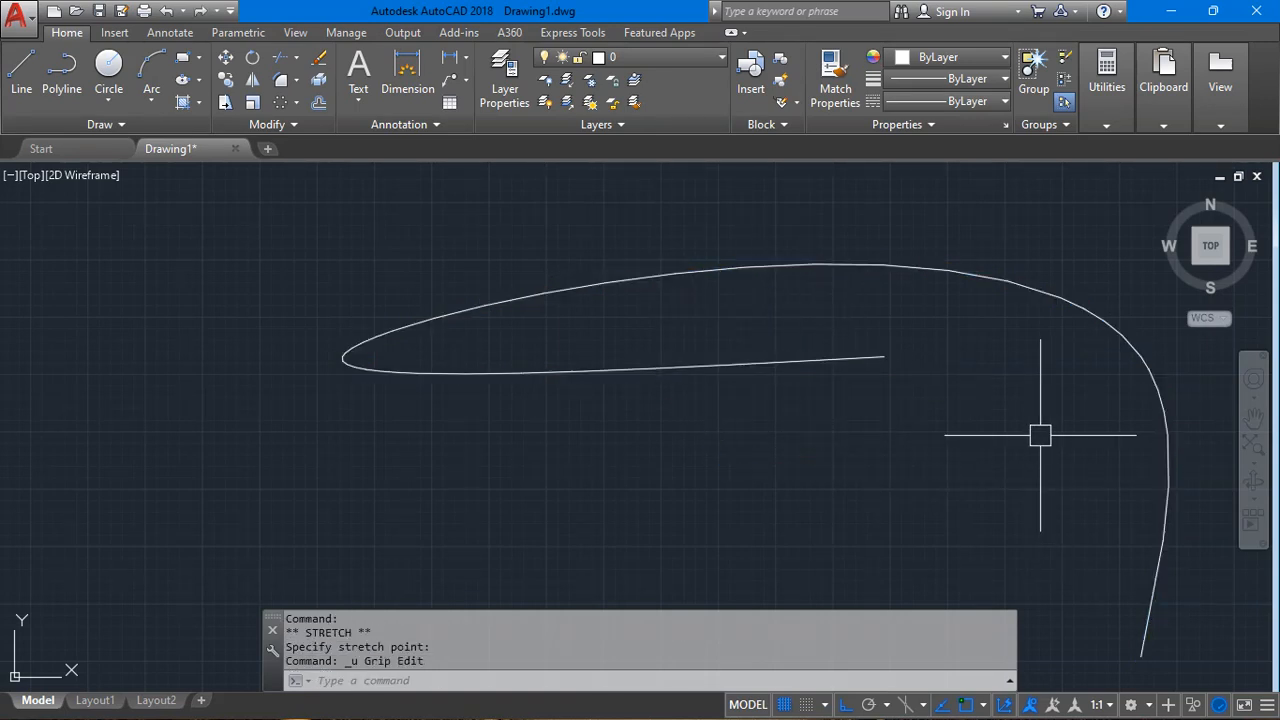
{"action": "scroll", "coordinate": [931, 371], "scroll_direction": "down", "scroll_amount": 3}
{"action": "key", "text": "ctrl+z"}
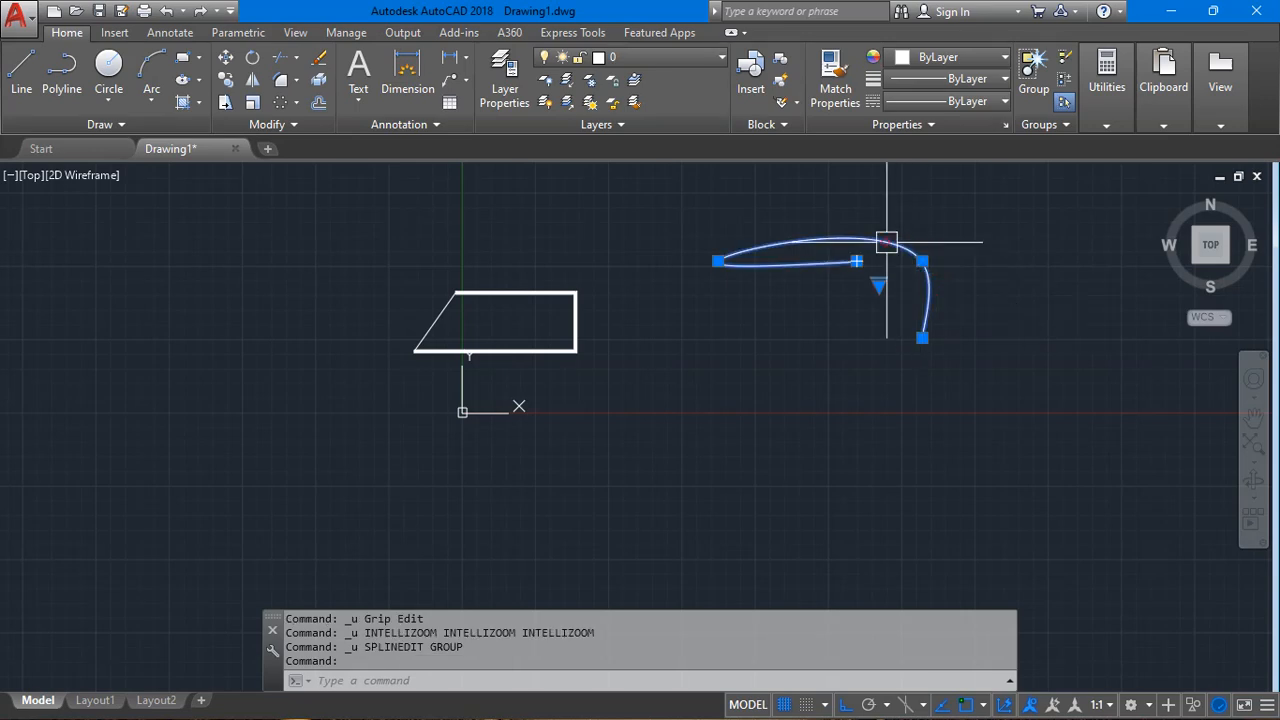
Try deleting the spline's upper-right fit point with the Fit data option of SPLINEDIT, and cancel the command.
{"action": "double_click", "coordinate": [886, 241]}
{"action": "left_click", "coordinate": [966, 329]}
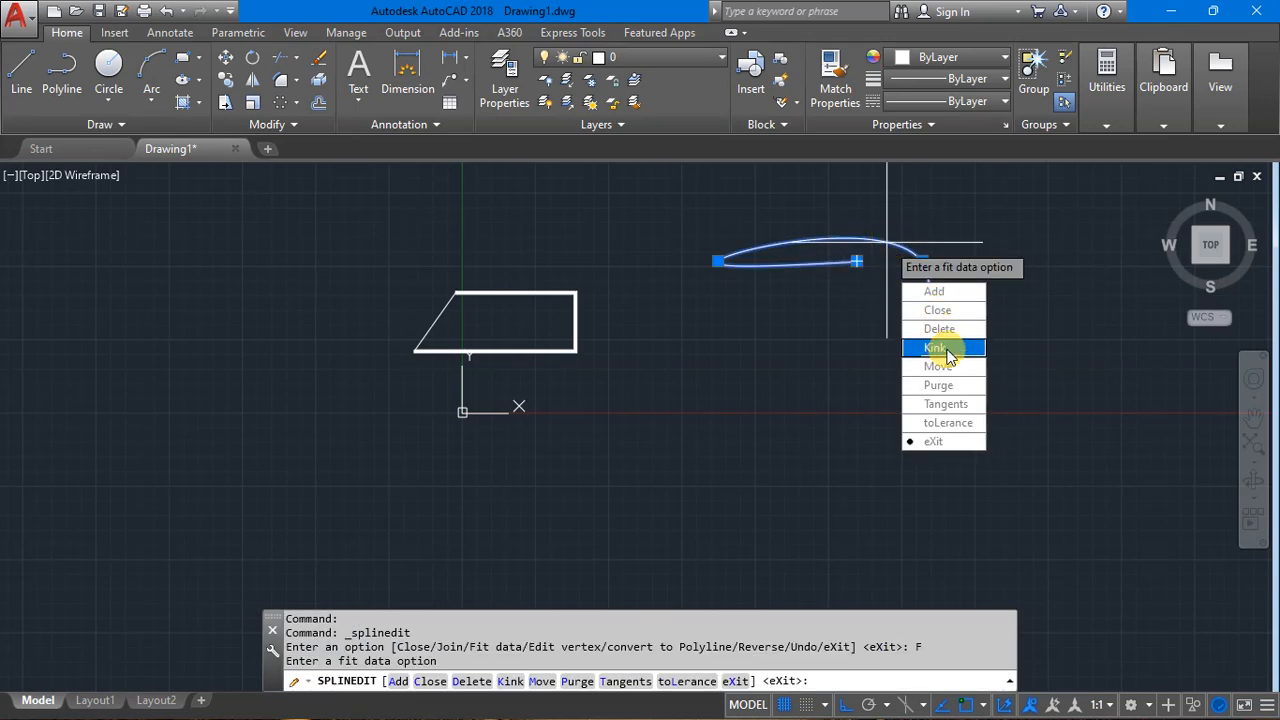
{"action": "left_click", "coordinate": [944, 330]}
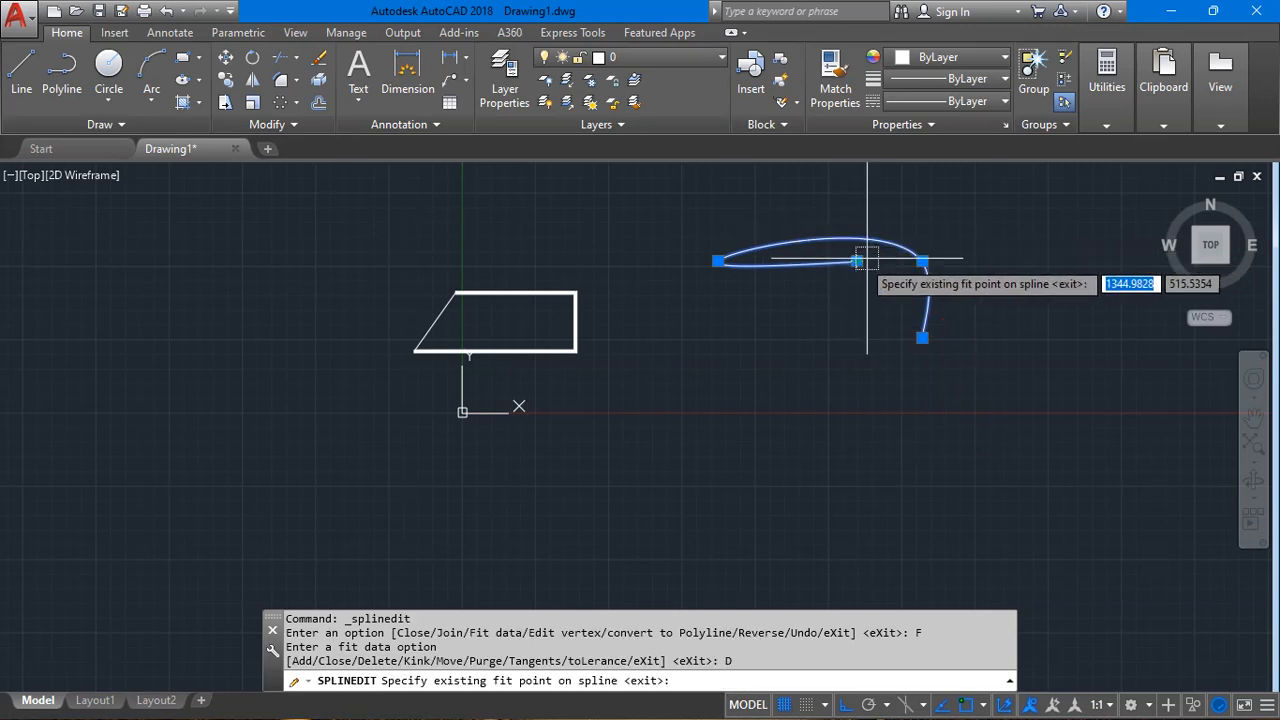
{"action": "left_click", "coordinate": [921, 261]}
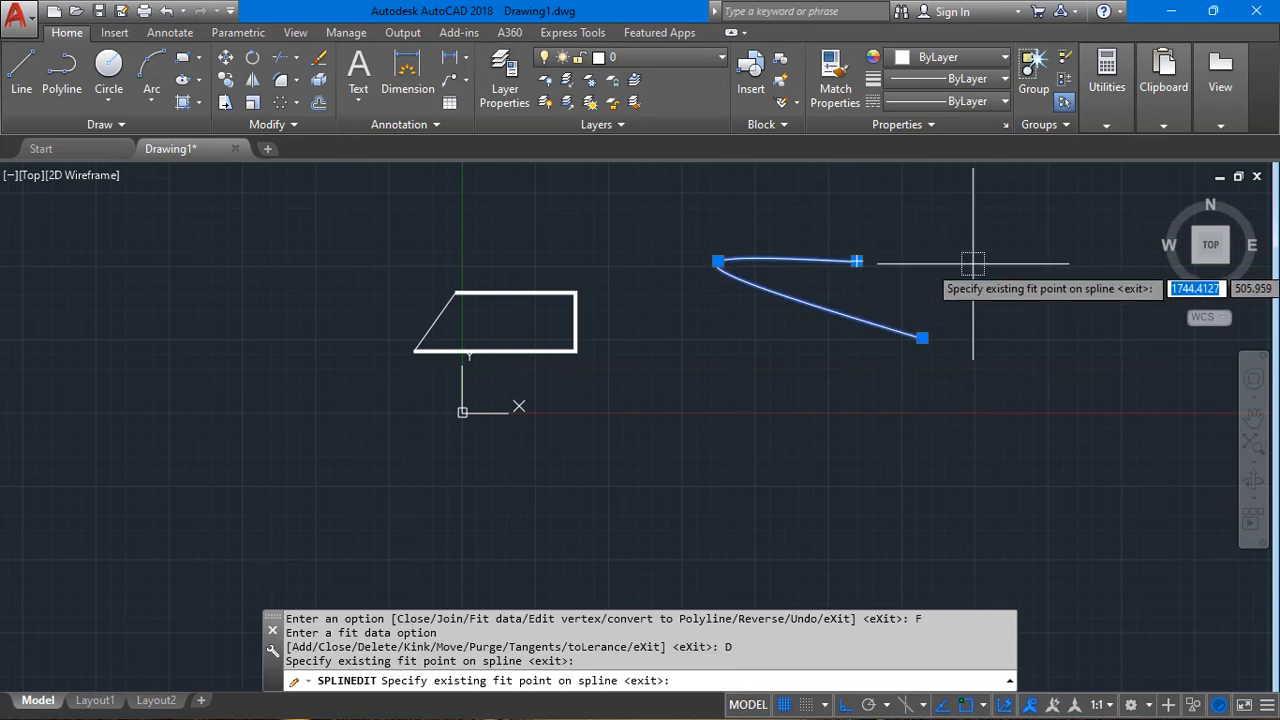
{"action": "key", "text": "ctrl+z"}
{"action": "key", "text": "ctrl+z"}
{"action": "key", "text": "Escape"}
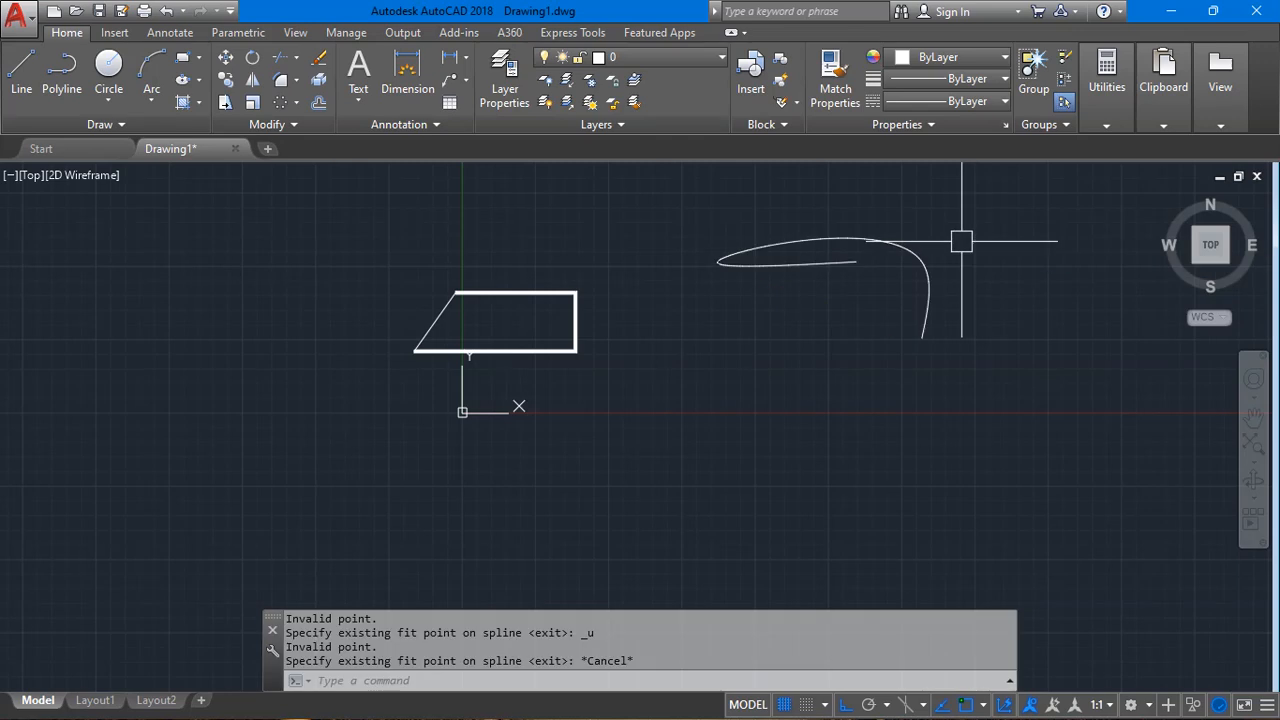
{"action": "key", "text": "Escape"}
Draw an upright rectangle in the empty area to the left of the wide polyline.
{"action": "left_click", "coordinate": [183, 58]}
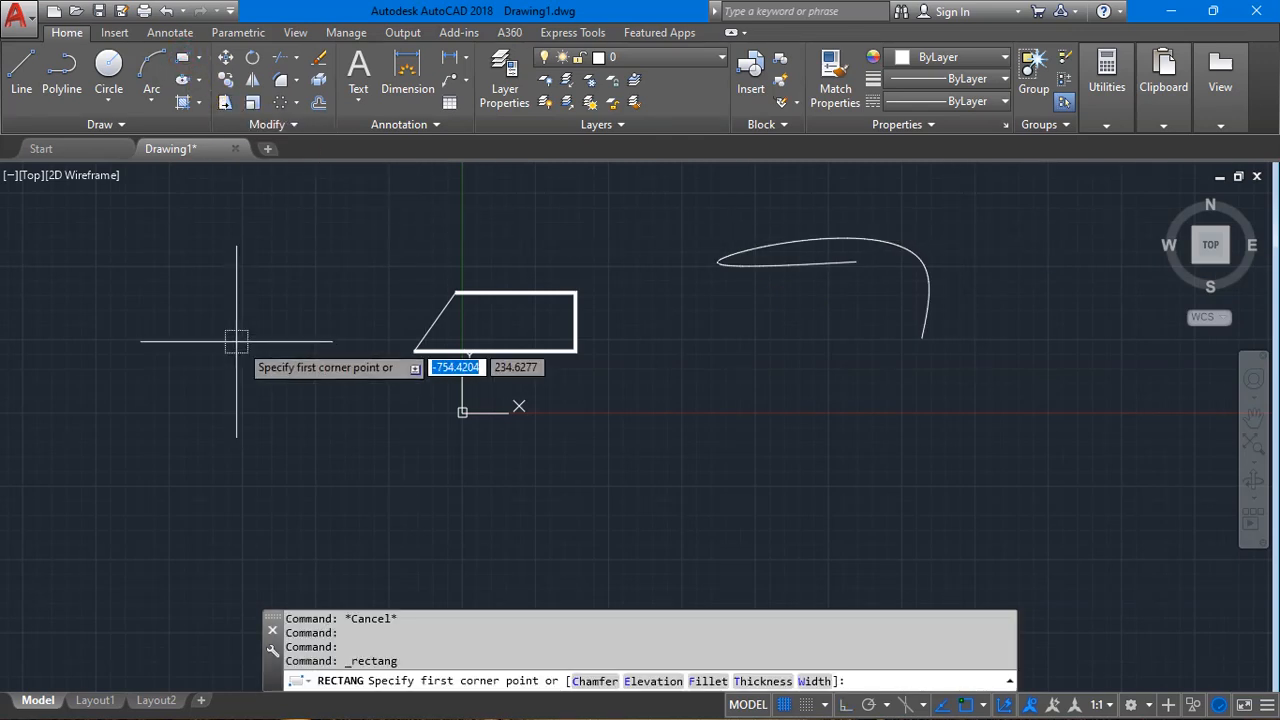
{"action": "key", "text": "Escape"}
{"action": "left_click", "coordinate": [183, 58]}
{"action": "left_click", "coordinate": [149, 315]}
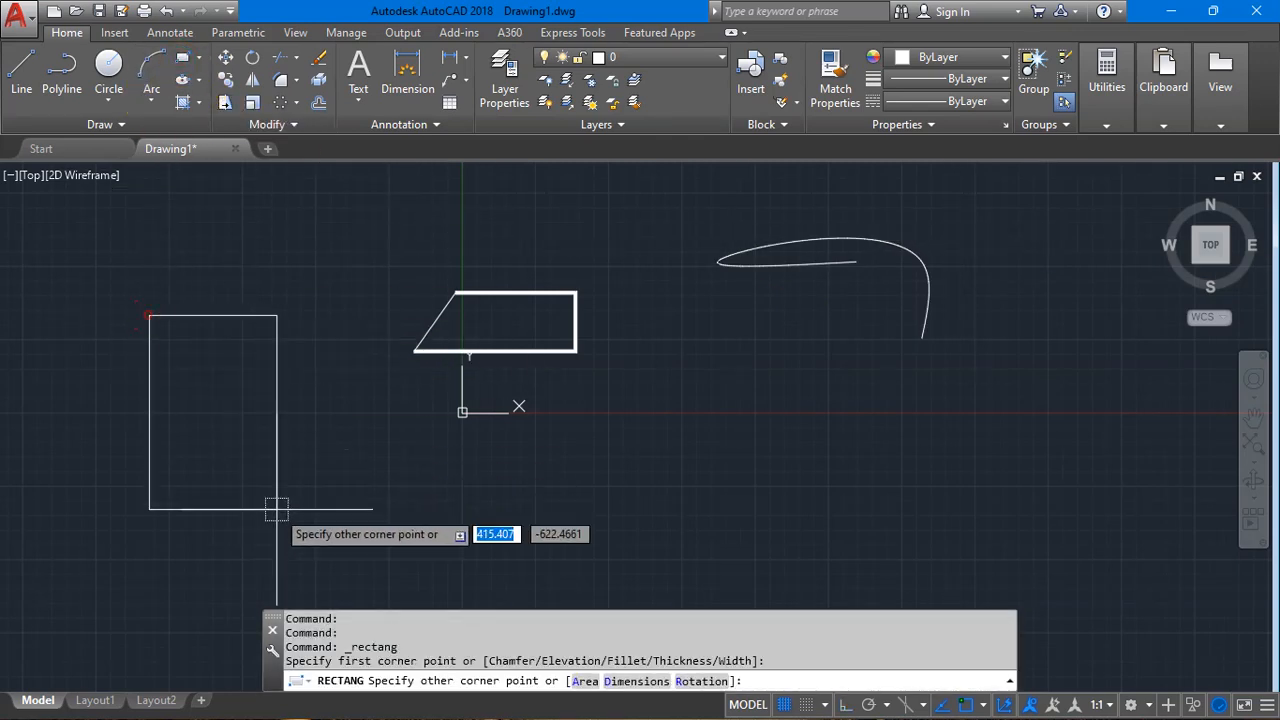
{"action": "left_click", "coordinate": [292, 536]}
{"action": "key", "text": "Escape"}
Draw a closed control-vertex spline as a tall rounded loop inside the rectangle, ending at its start point.
{"action": "left_click", "coordinate": [95, 124]}
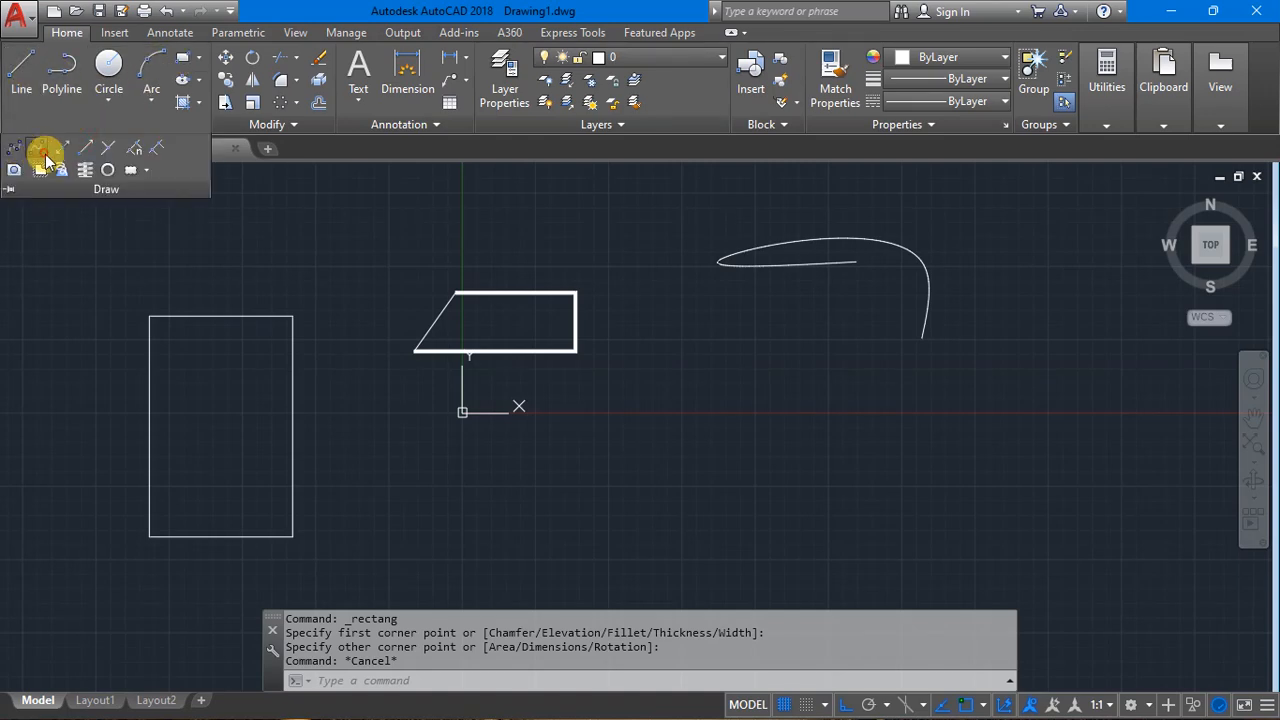
{"action": "left_click", "coordinate": [45, 160]}
{"action": "scroll", "coordinate": [159, 446], "scroll_direction": "up", "scroll_amount": 4}
{"action": "left_click", "coordinate": [234, 409]}
{"action": "left_click", "coordinate": [234, 257]}
{"action": "left_click", "coordinate": [355, 283]}
{"action": "left_click", "coordinate": [440, 353]}
{"action": "left_click", "coordinate": [429, 447]}
{"action": "left_click", "coordinate": [340, 508]}
{"action": "left_click", "coordinate": [227, 509]}
{"action": "left_click", "coordinate": [237, 438]}
{"action": "left_click", "coordinate": [233, 412]}
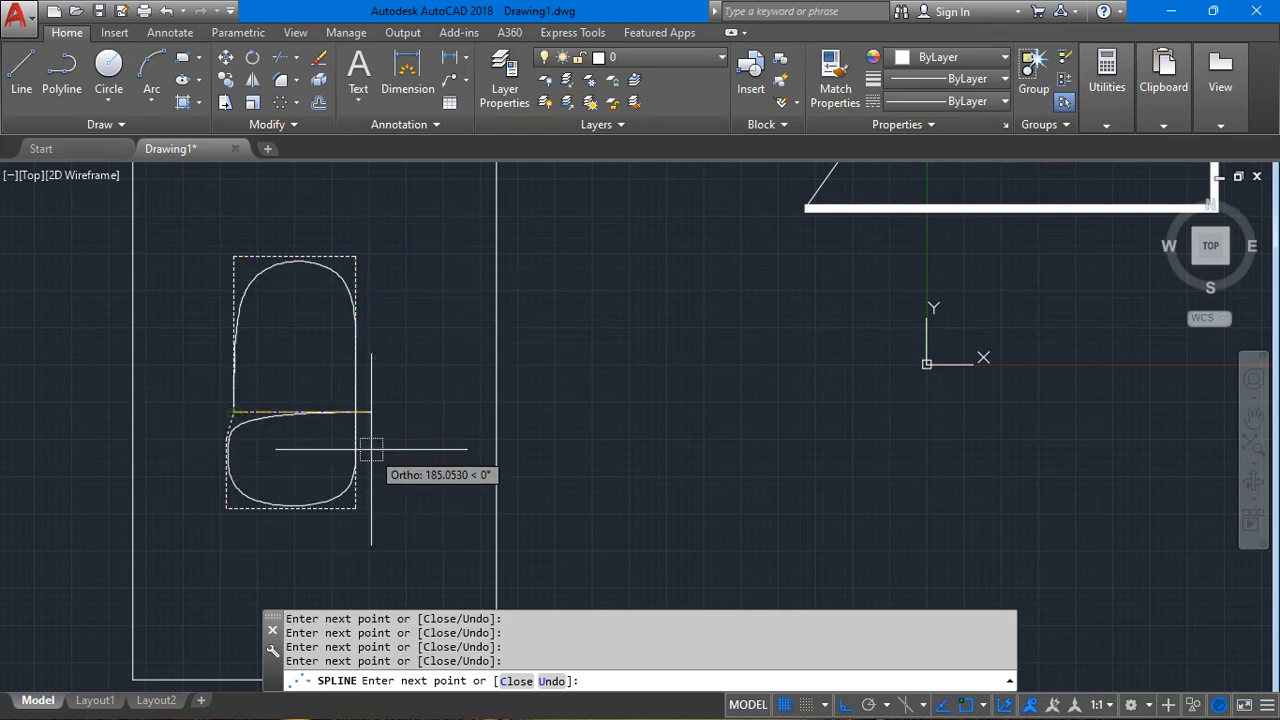
{"action": "key", "text": "Return"}
{"action": "scroll", "coordinate": [258, 481], "scroll_direction": "up", "scroll_amount": 4}
{"action": "key", "text": "Escape"}
Delete the fit point at the closed spline's start with the Fit data option of SPLINEDIT.
{"action": "left_click", "coordinate": [177, 422]}
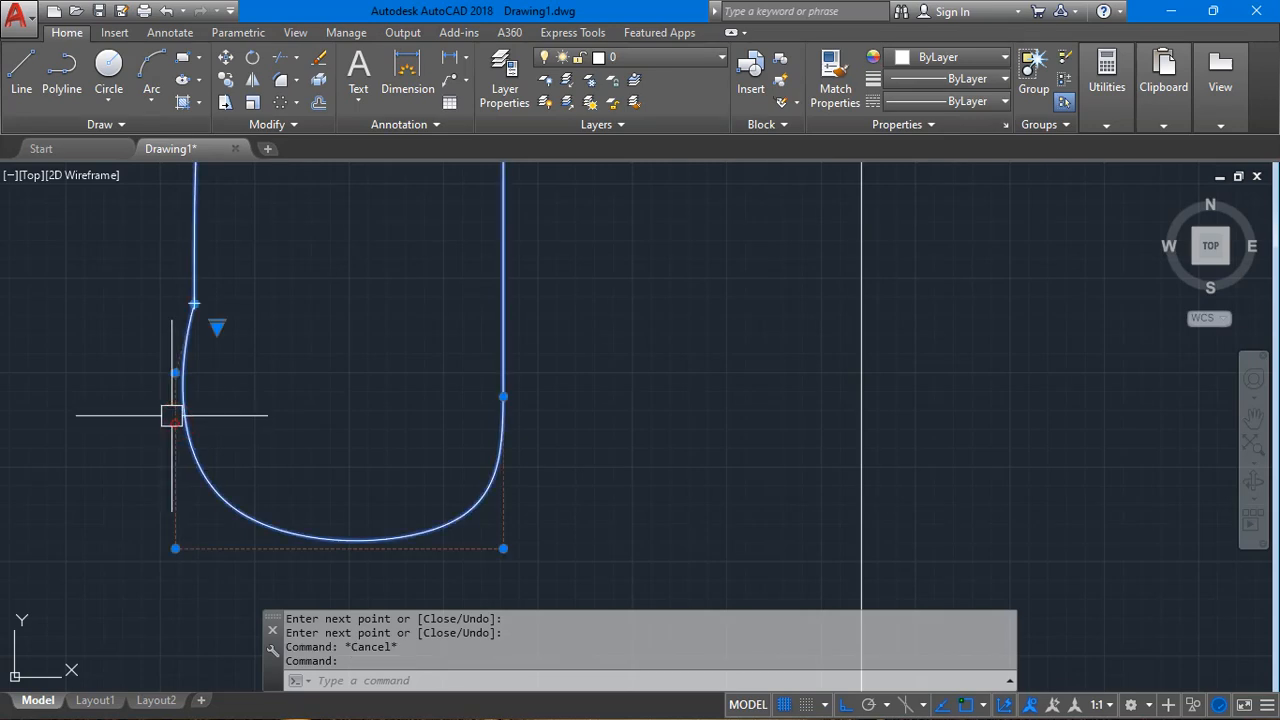
{"action": "scroll", "coordinate": [178, 378], "scroll_direction": "down", "scroll_amount": 2}
{"action": "mouse_move", "coordinate": [178, 378]}
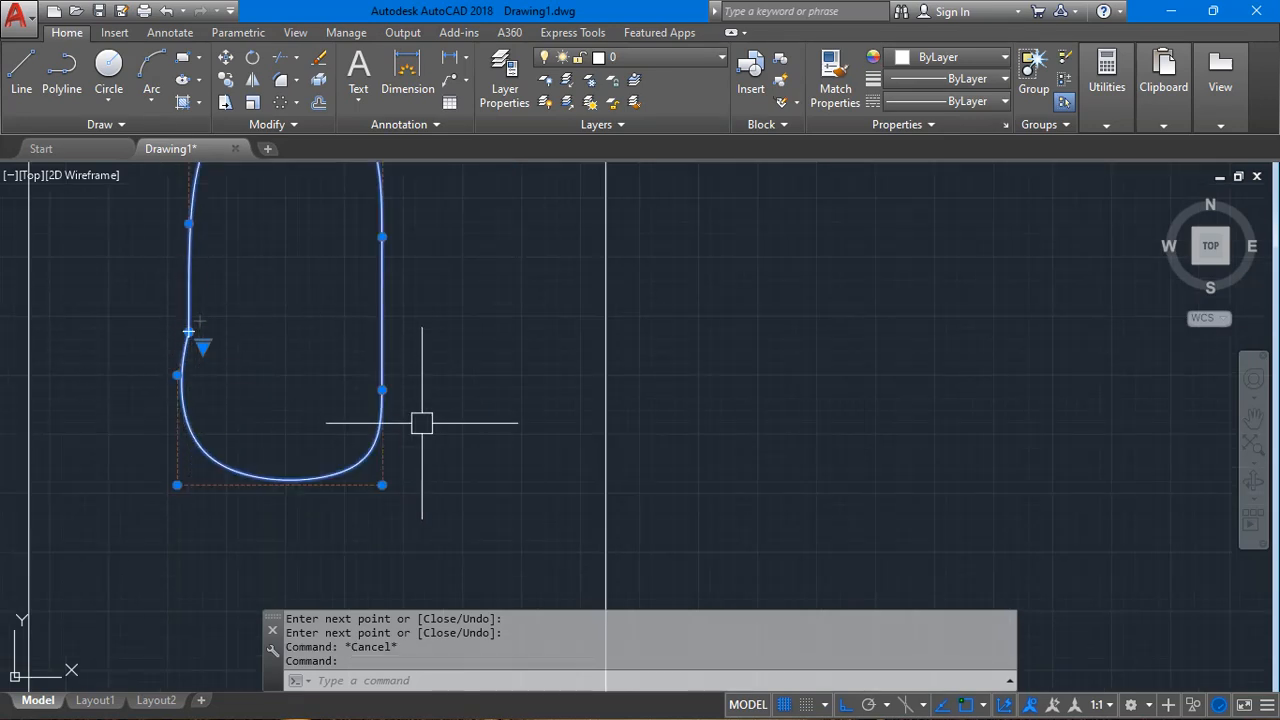
{"action": "double_click", "coordinate": [368, 458]}
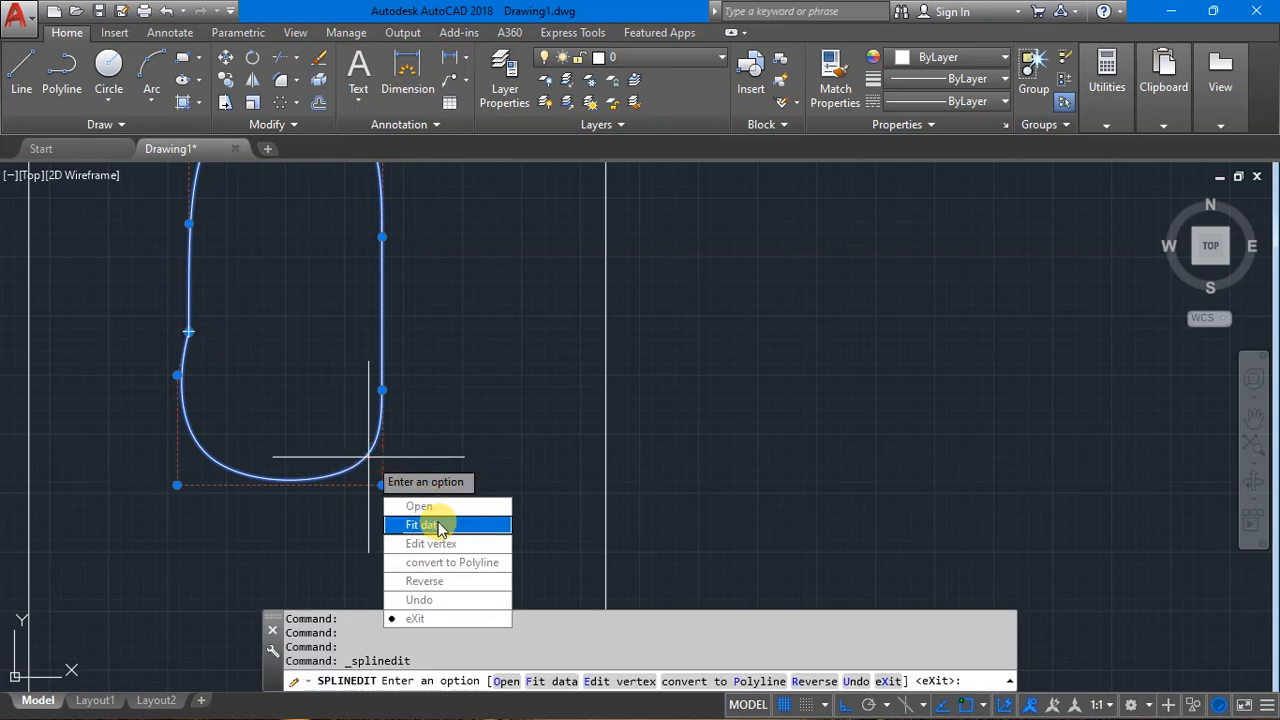
{"action": "left_click", "coordinate": [427, 526]}
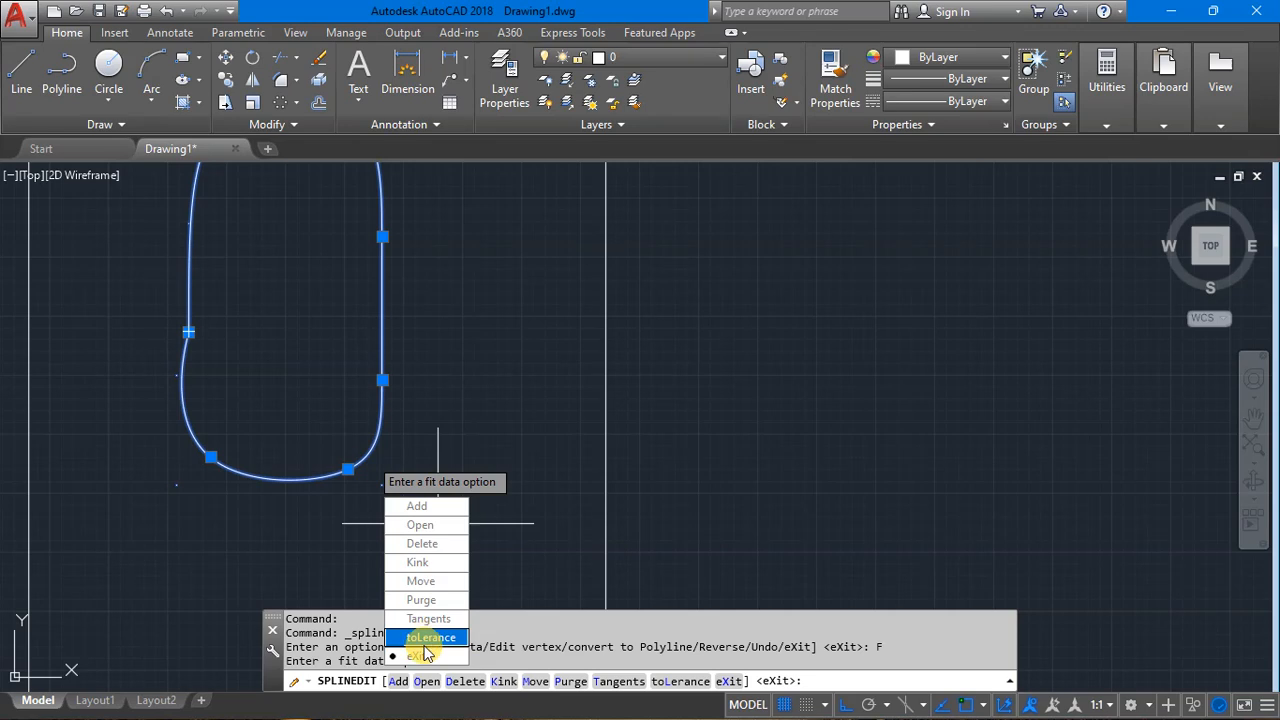
{"action": "left_click", "coordinate": [441, 549]}
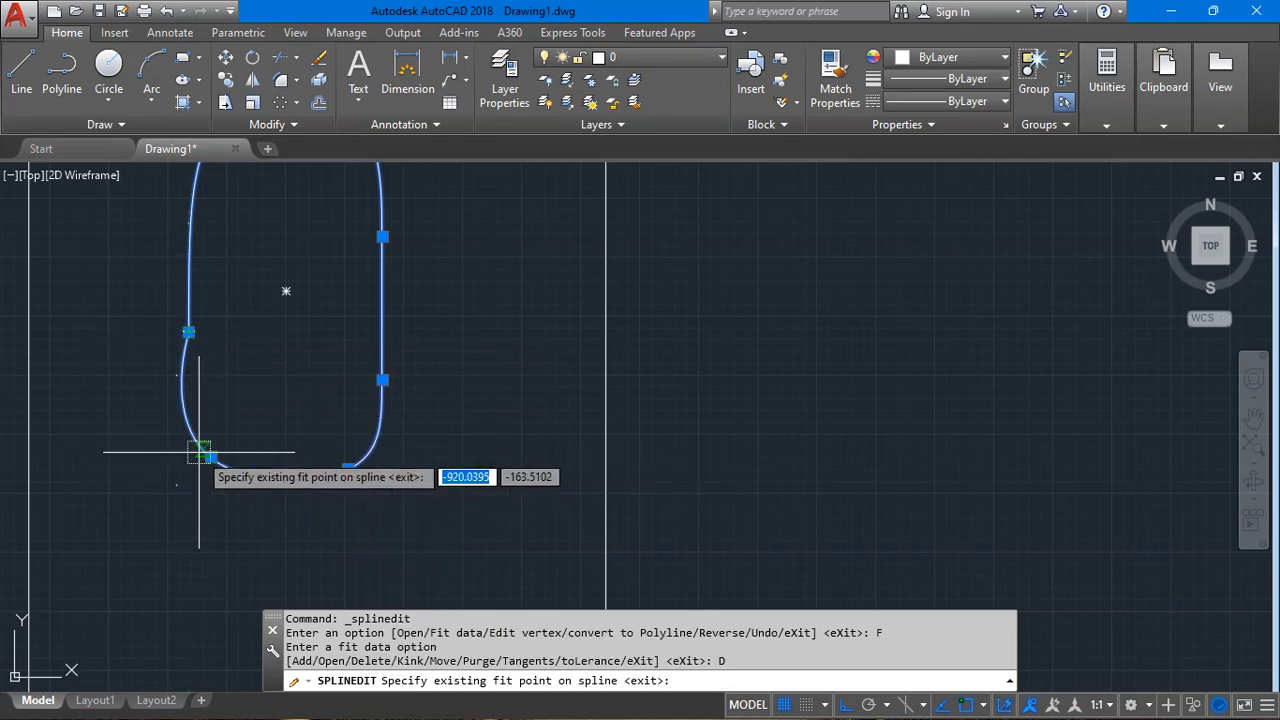
{"action": "left_click", "coordinate": [188, 332]}
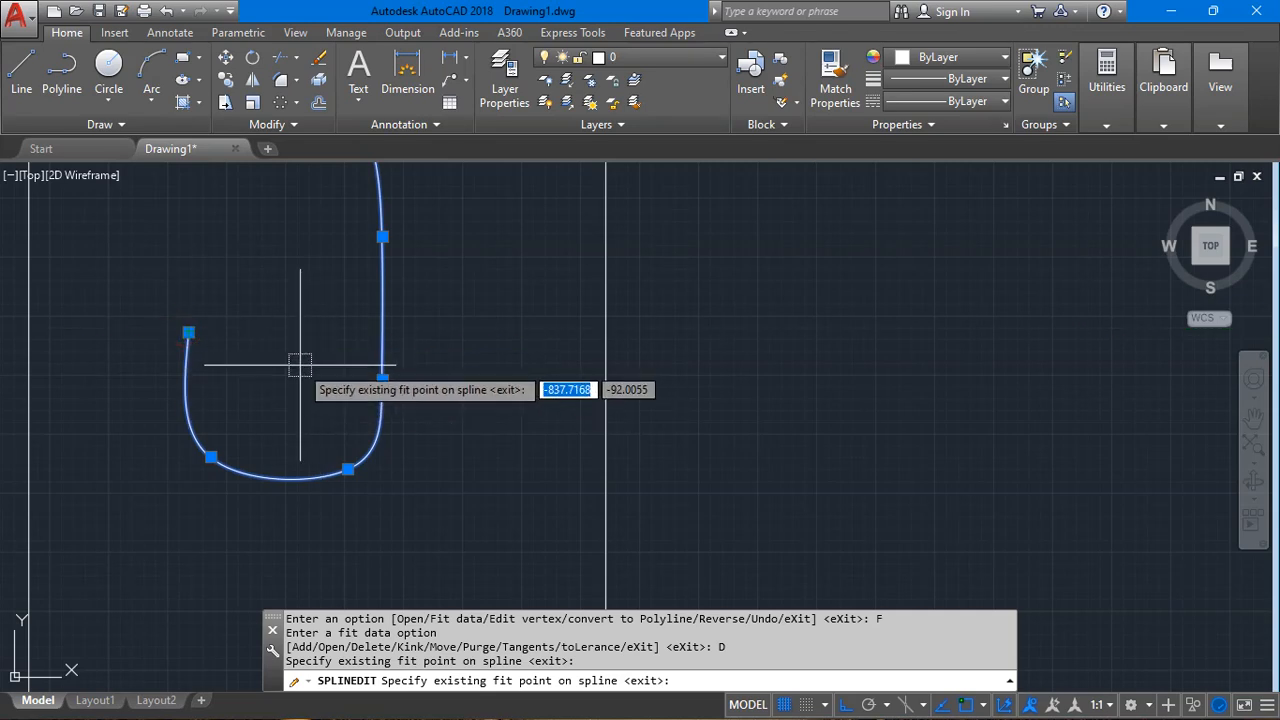
Delete more of the spline's fit points one by one until only two remain, and cancel SPLINEDIT to discard the deletions.
{"action": "scroll", "coordinate": [300, 362], "scroll_direction": "down", "scroll_amount": 3}
{"action": "key", "text": "ctrl+z"}
{"action": "key", "text": "ctrl+z"}
{"action": "left_click", "coordinate": [251, 210]}
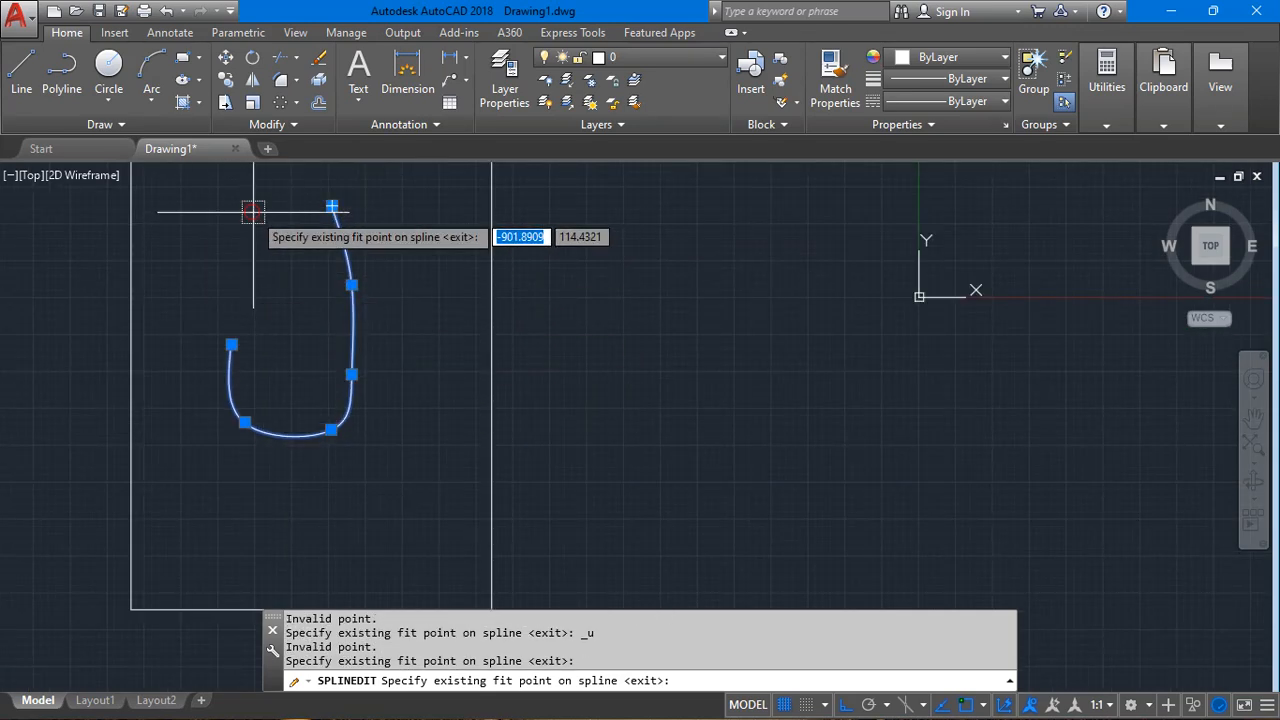
{"action": "left_click", "coordinate": [331, 206]}
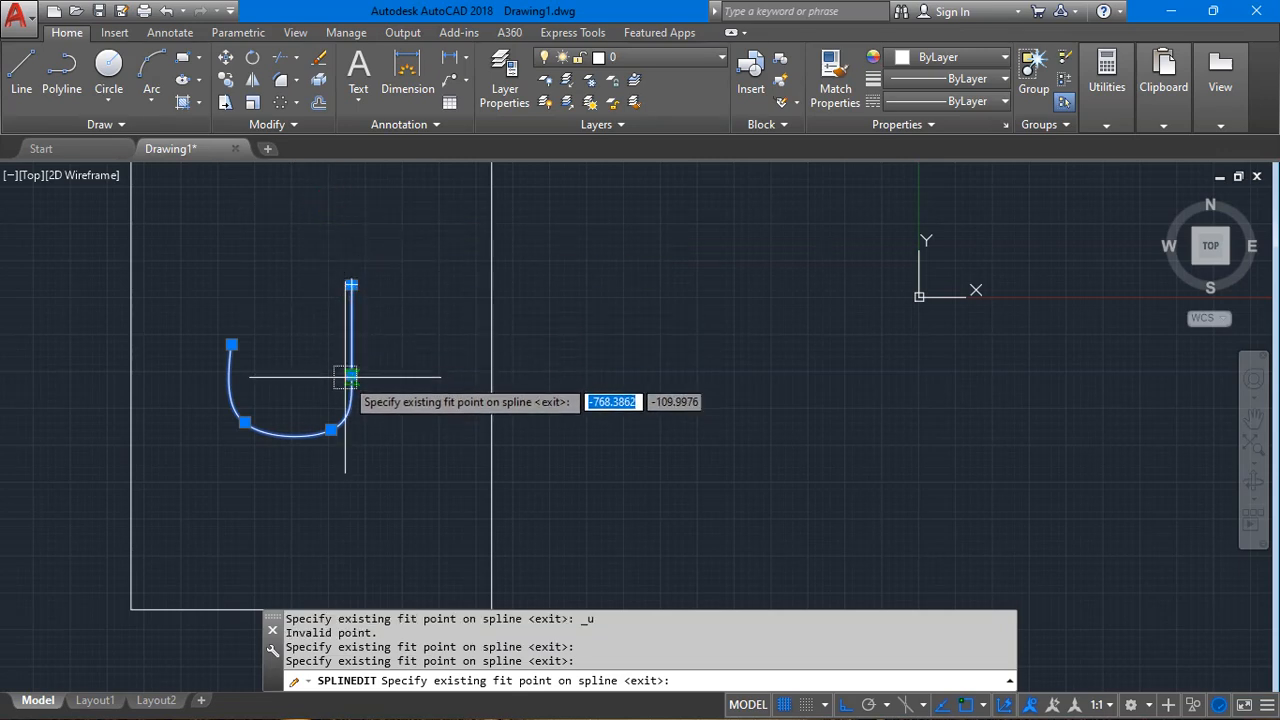
{"action": "left_click", "coordinate": [350, 373]}
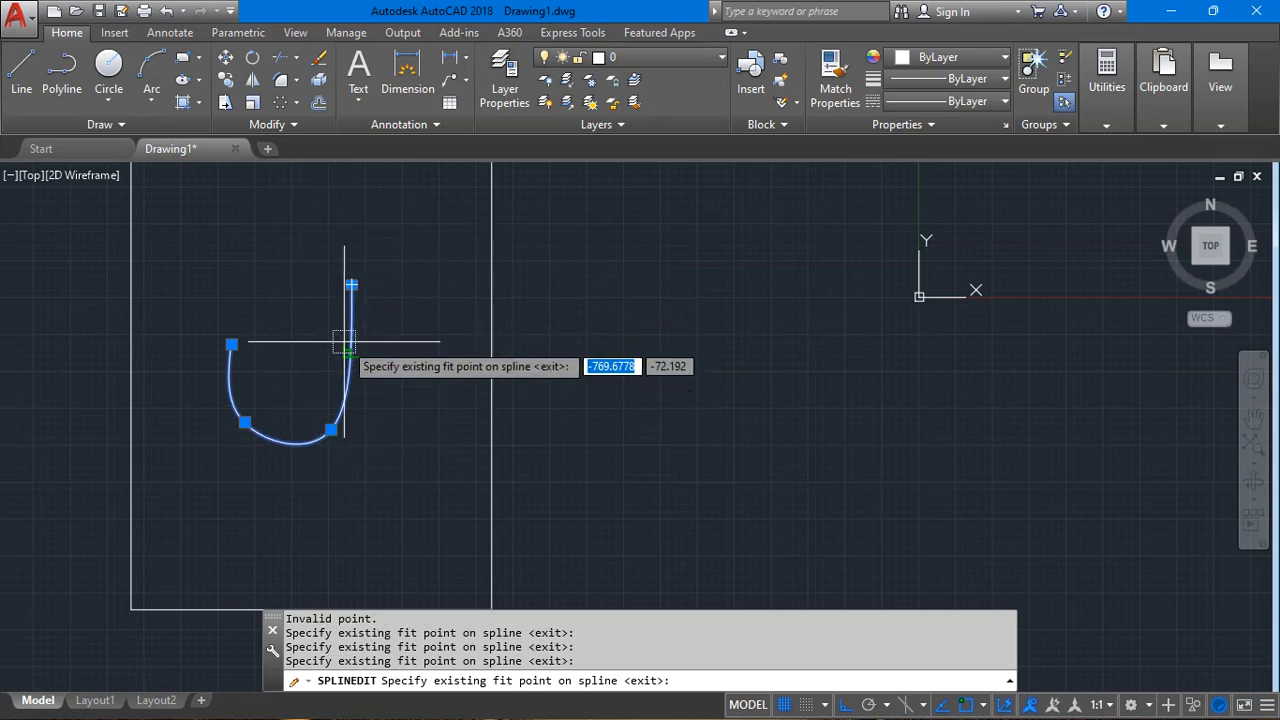
{"action": "left_click", "coordinate": [245, 422]}
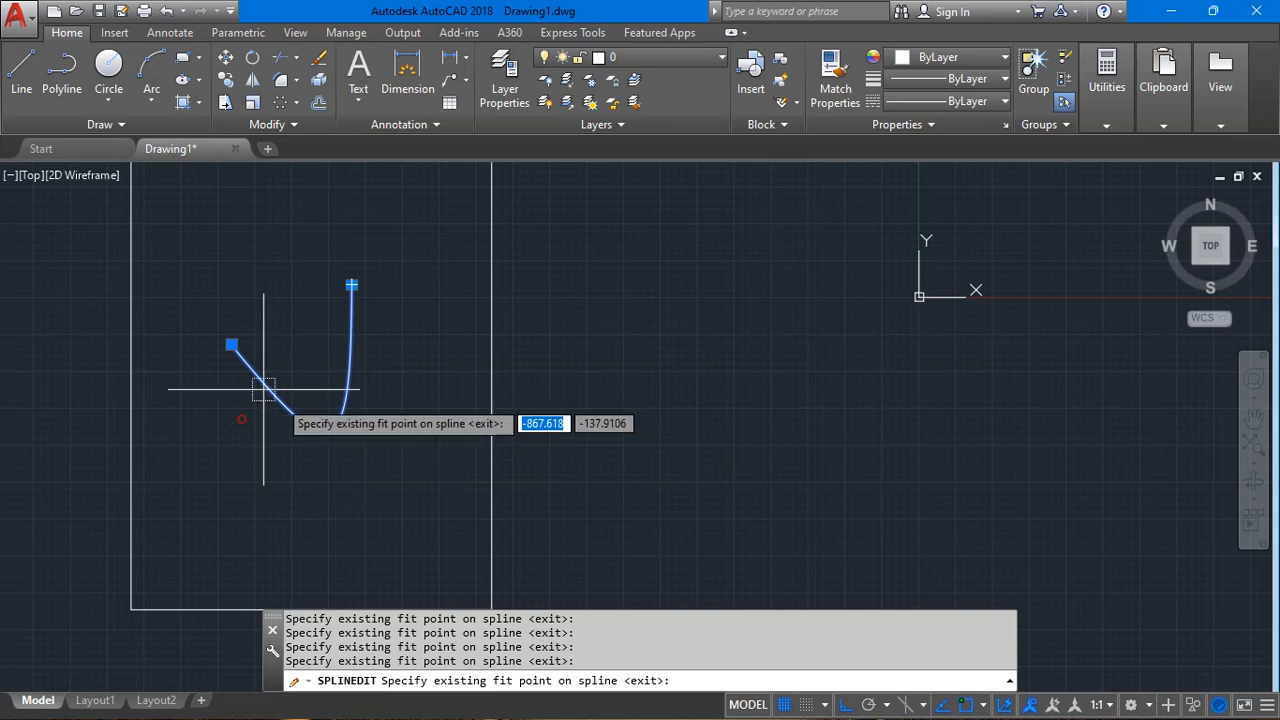
{"action": "left_click", "coordinate": [331, 428]}
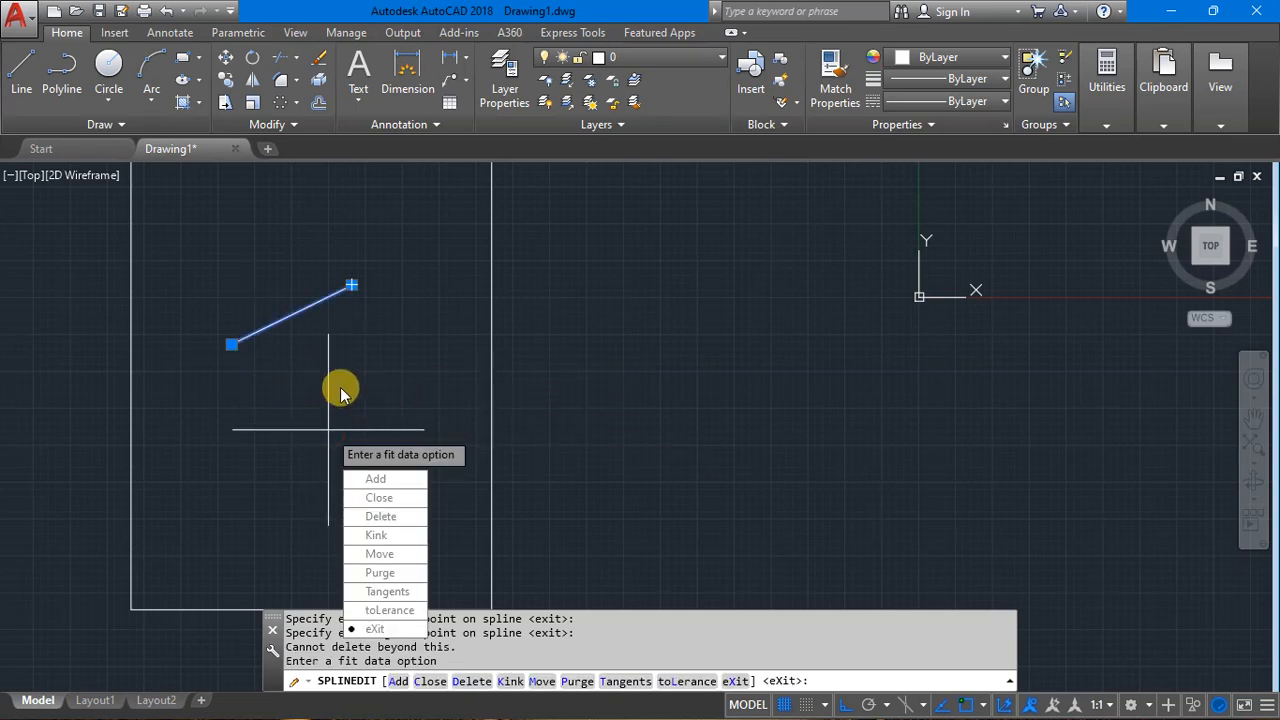
{"action": "key", "text": "Escape"}
{"action": "key", "text": "Escape"}
{"action": "scroll", "coordinate": [301, 356], "scroll_direction": "up", "scroll_amount": 2}
{"action": "scroll", "coordinate": [394, 367], "scroll_direction": "down", "scroll_amount": 2}
{"action": "key", "text": "Escape"}
Erase the closed spline and undo the erasure.
{"action": "left_click", "coordinate": [385, 337]}
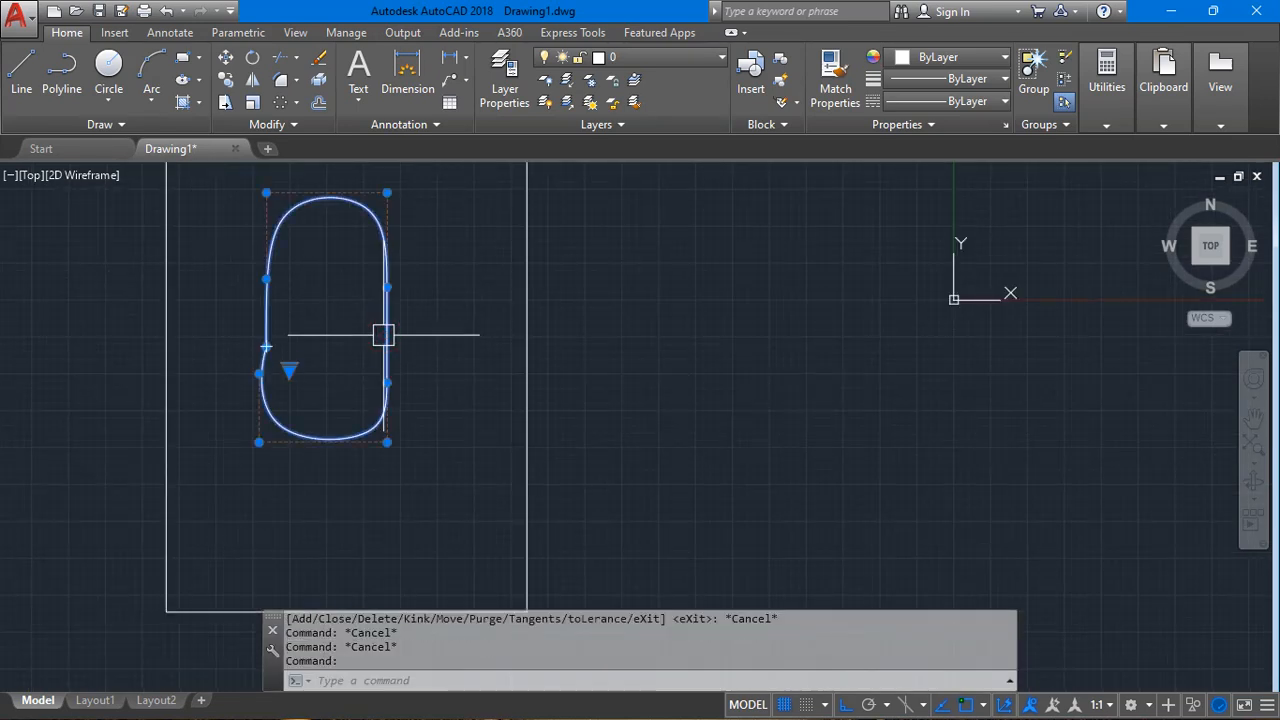
{"action": "key", "text": "Delete"}
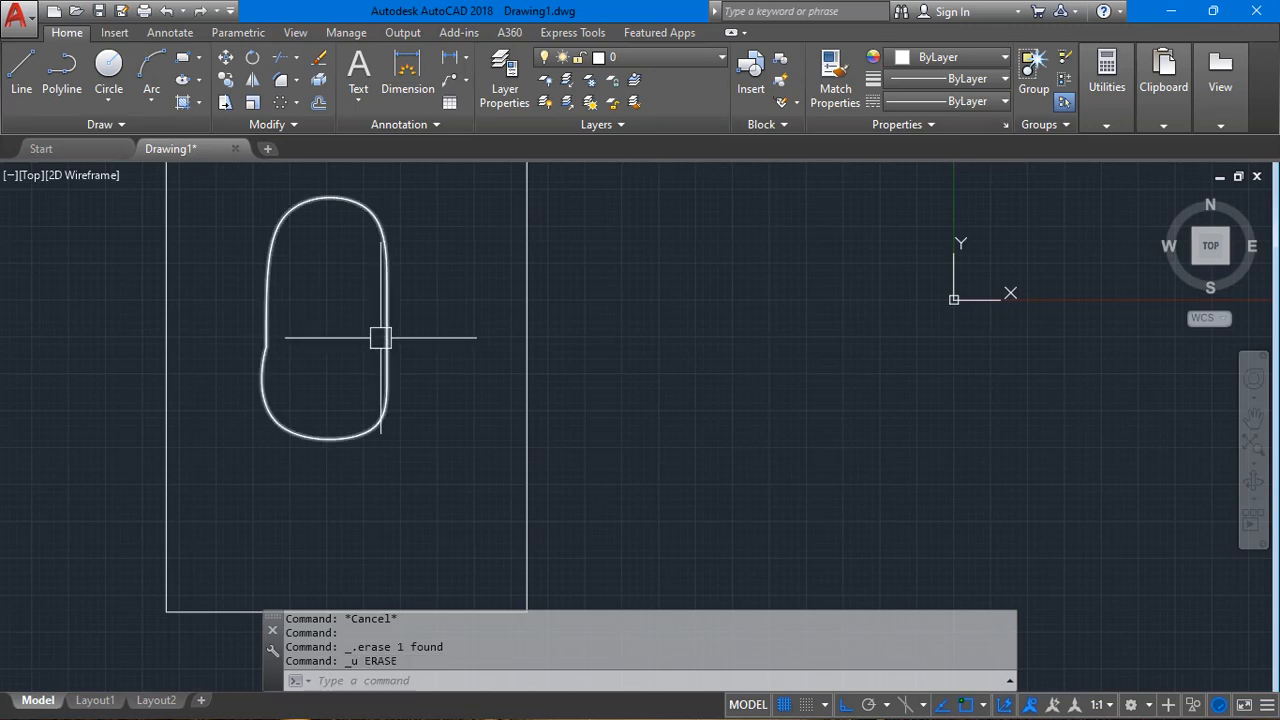
Switch the selected closed spline's grip display to Fit and back to Control Vertices.
{"action": "left_click", "coordinate": [381, 337]}
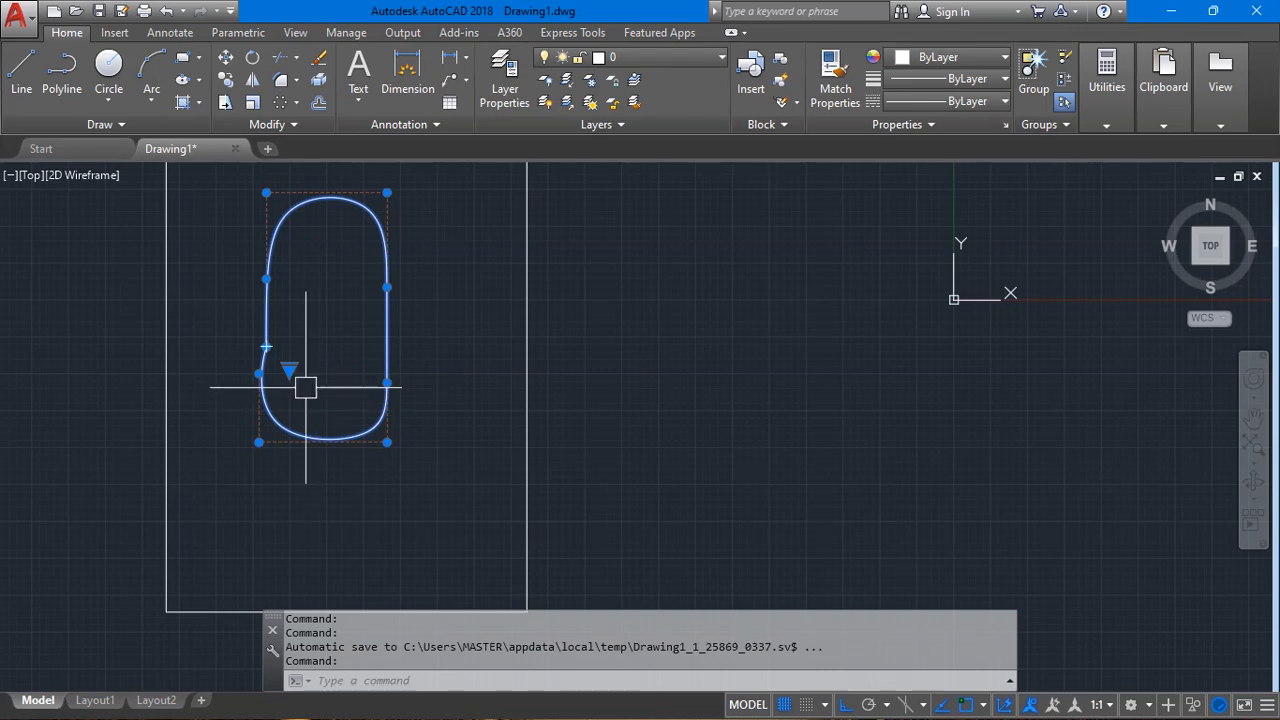
{"action": "left_click", "coordinate": [286, 371]}
{"action": "left_click", "coordinate": [294, 379]}
{"action": "left_click", "coordinate": [286, 371]}
{"action": "left_click", "coordinate": [288, 369]}
{"action": "left_click", "coordinate": [289, 371]}
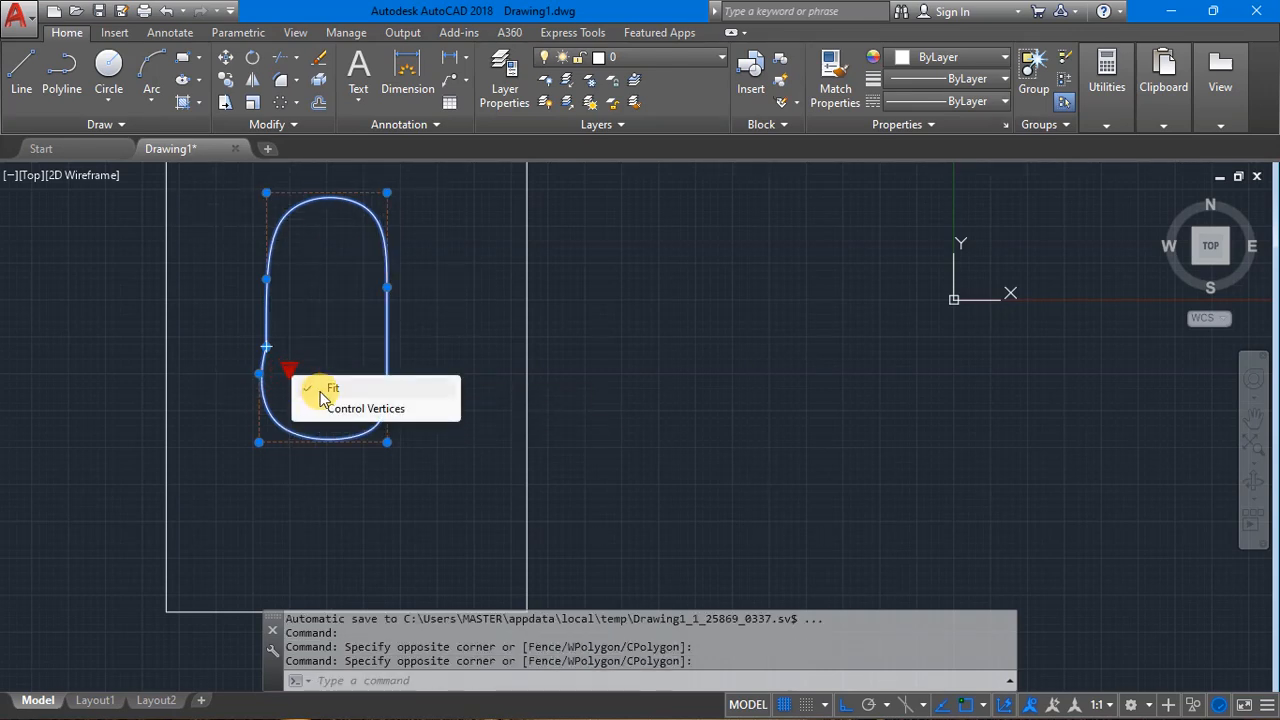
{"action": "left_click", "coordinate": [318, 389]}
{"action": "left_click", "coordinate": [288, 370]}
{"action": "left_click", "coordinate": [340, 400]}
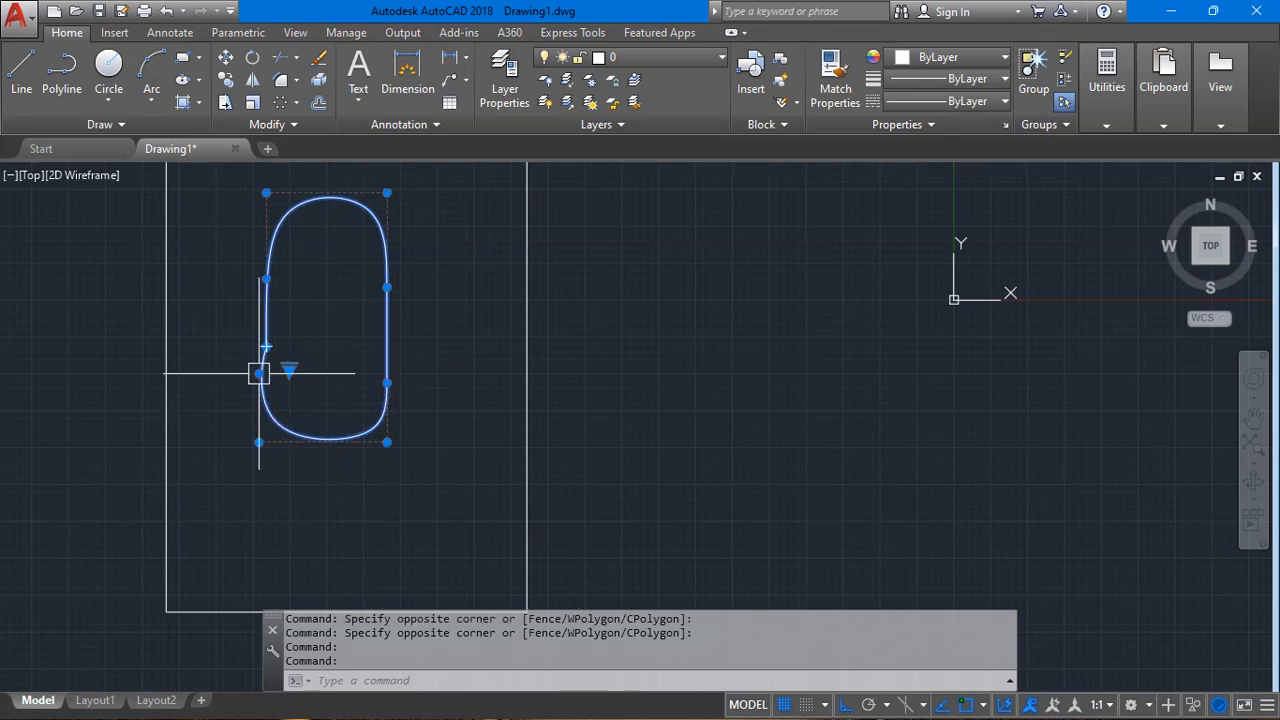
Stretch the control vertices along the loop's left side outward and upward to pull that side into a point.
{"action": "left_click", "coordinate": [259, 373]}
{"action": "left_click", "coordinate": [209, 374]}
{"action": "left_click", "coordinate": [266, 347]}
{"action": "left_click", "coordinate": [190, 294]}
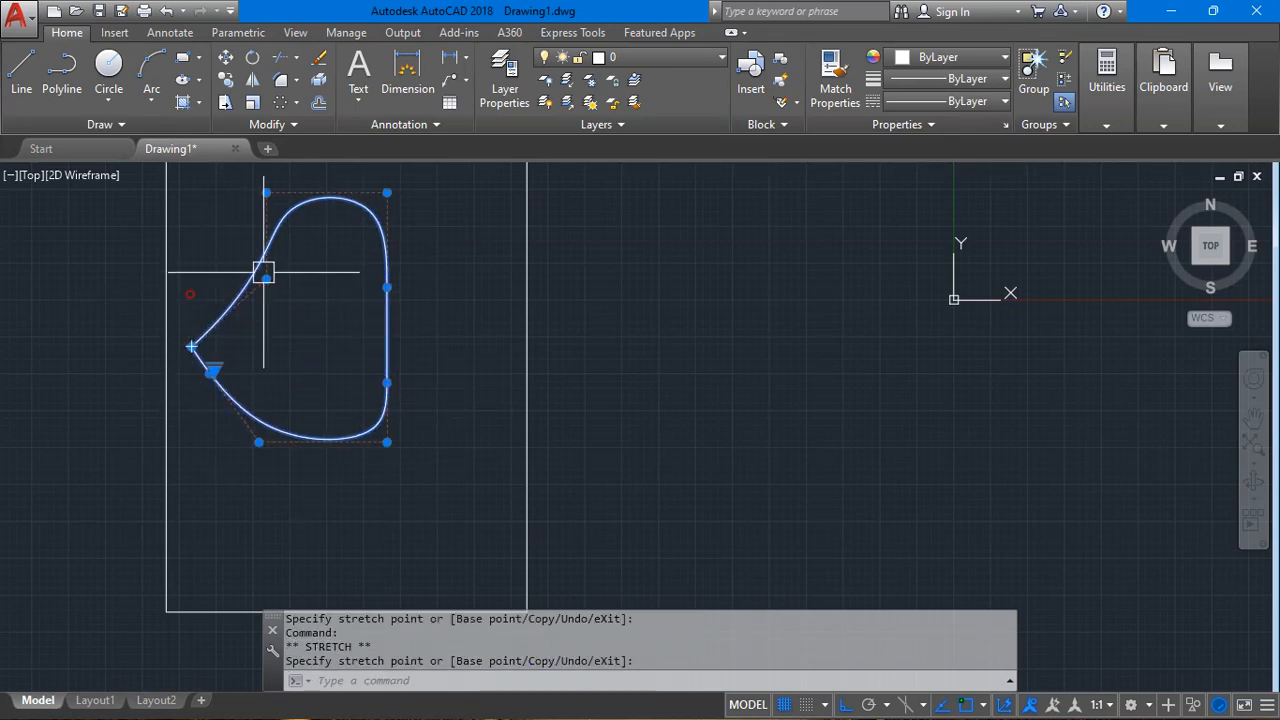
{"action": "left_click", "coordinate": [264, 184]}
{"action": "left_click", "coordinate": [214, 185]}
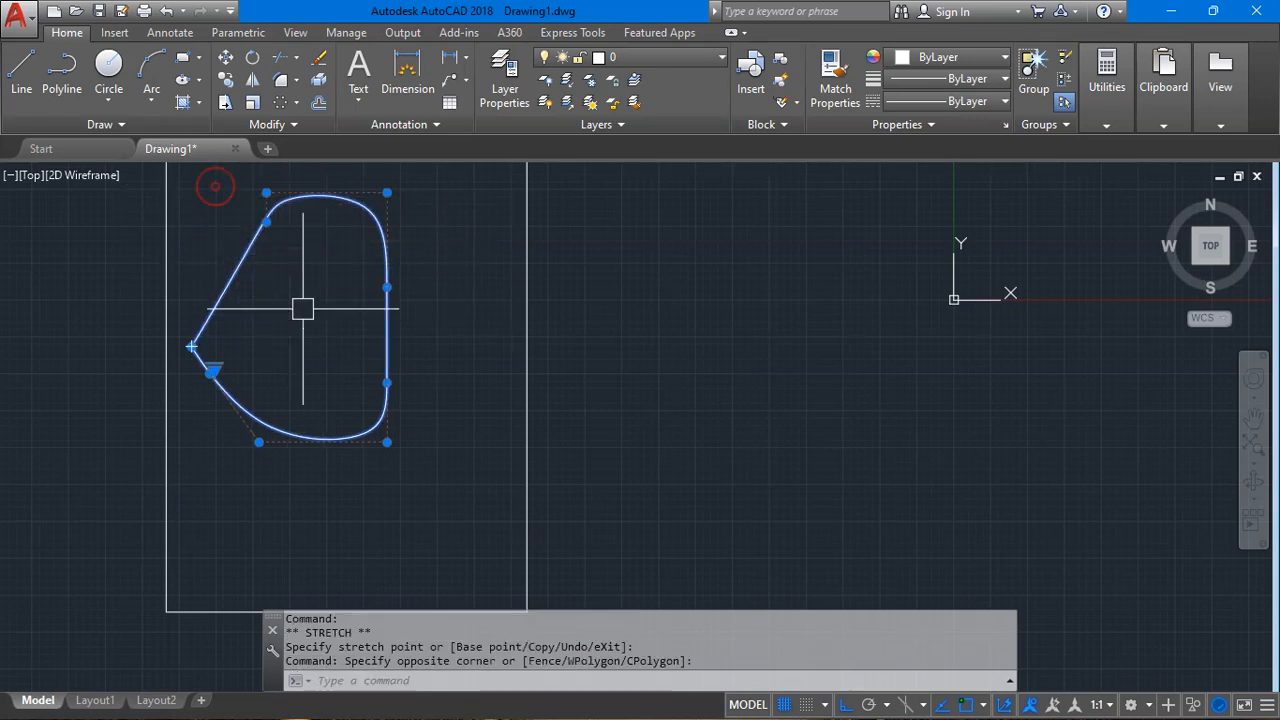
Show the spline's Fit points and stretch several of them to reshape the loop.
{"action": "mouse_move", "coordinate": [213, 364]}
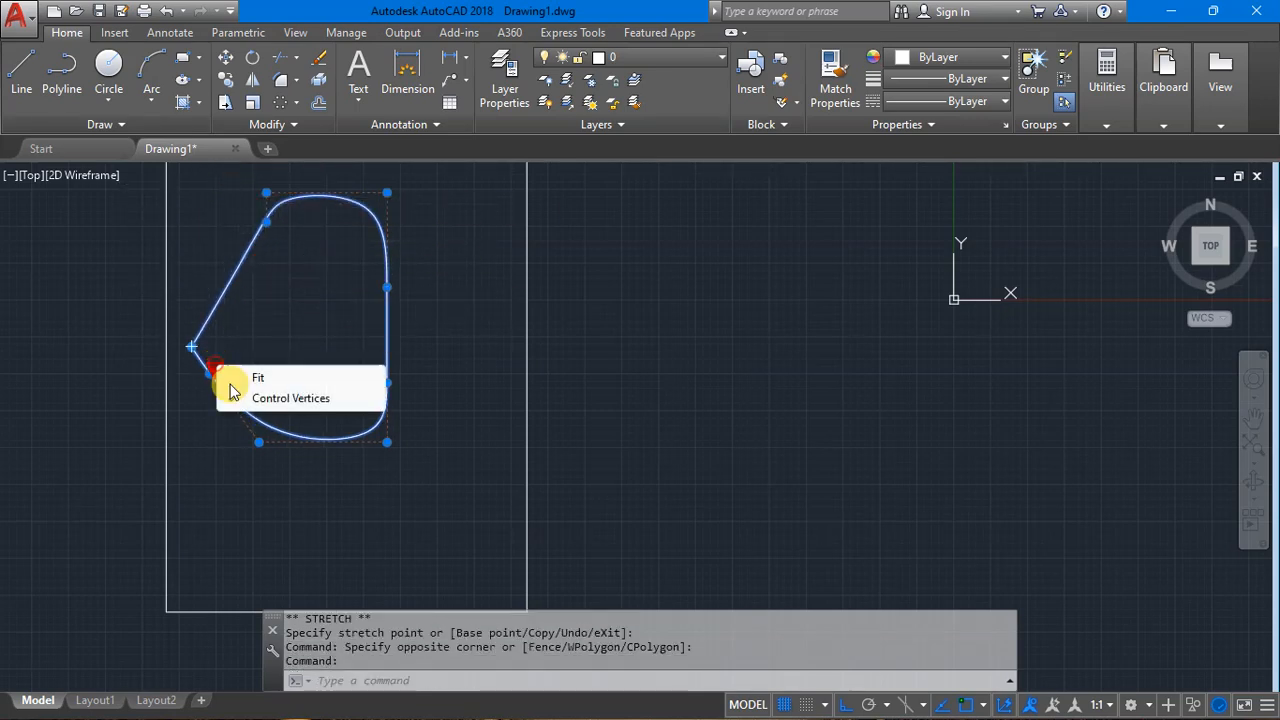
{"action": "left_click", "coordinate": [262, 378]}
{"action": "left_click", "coordinate": [192, 349]}
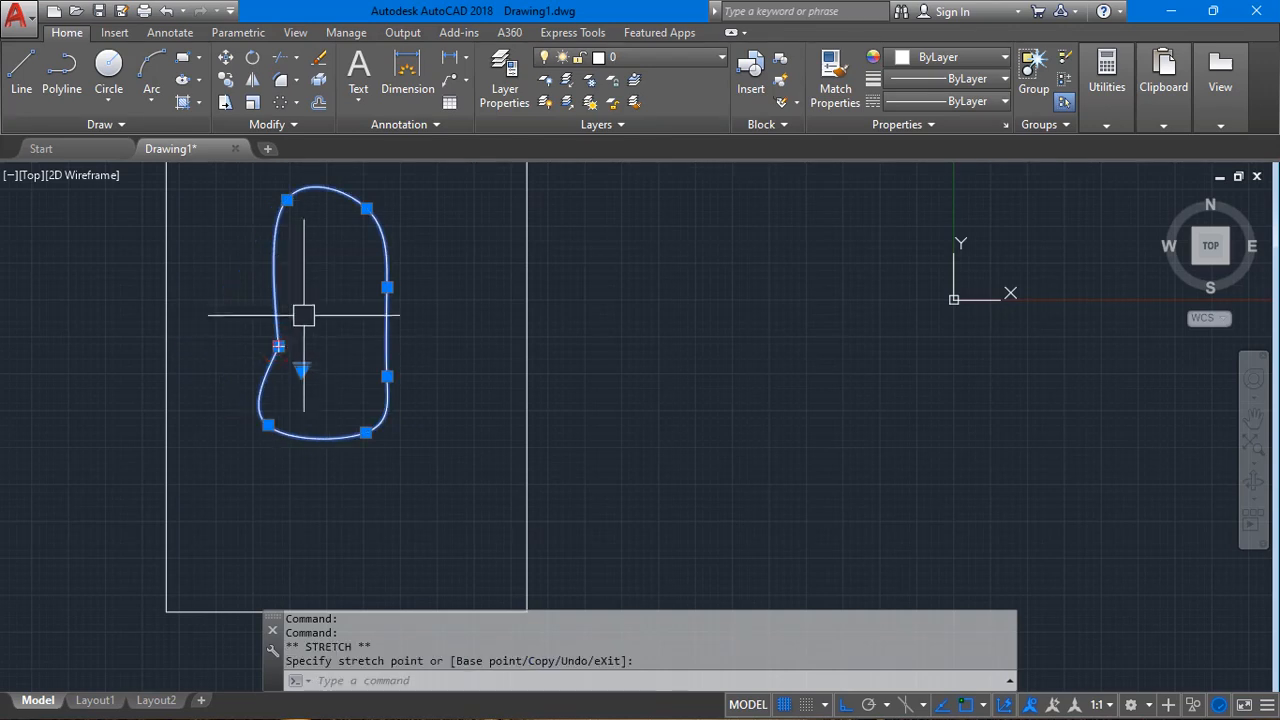
{"action": "left_click", "coordinate": [274, 201]}
{"action": "left_click", "coordinate": [181, 200]}
{"action": "left_click", "coordinate": [278, 345]}
{"action": "left_click", "coordinate": [207, 346]}
{"action": "left_click", "coordinate": [269, 426]}
{"action": "left_click", "coordinate": [268, 341]}
{"action": "left_click", "coordinate": [345, 450]}
{"action": "left_click", "coordinate": [330, 503]}
Undo all grip edits on the closed spline to restore its original rounded loop shape.
{"action": "key", "text": "Escape"}
{"action": "key", "text": "ctrl+z"}
{"action": "key", "text": "ctrl+z"}
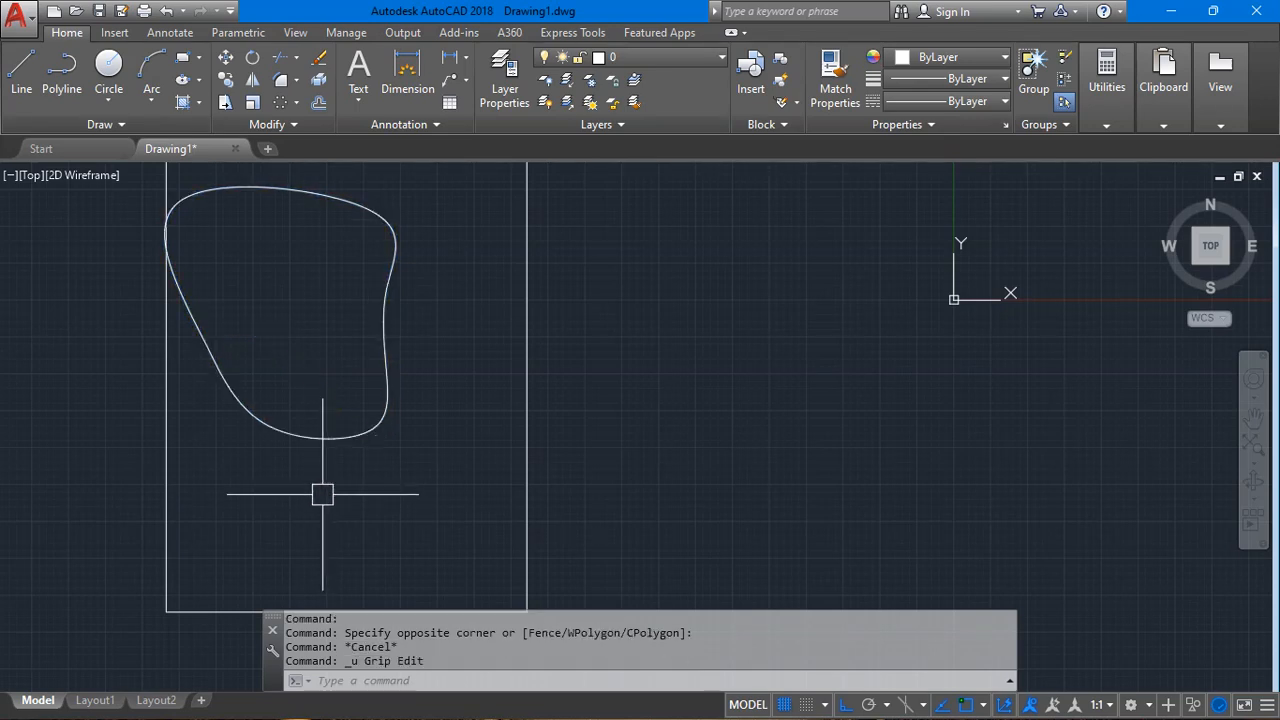
{"action": "key", "text": "ctrl+z"}
{"action": "key", "text": "ctrl+z"}
{"action": "key", "text": "ctrl+z"}
{"action": "key", "text": "ctrl+z"}
{"action": "key", "text": "ctrl+z"}
Reverse the closed spline's direction with SPLINEDIT and undo the reversal within the command.
{"action": "double_click", "coordinate": [362, 339]}
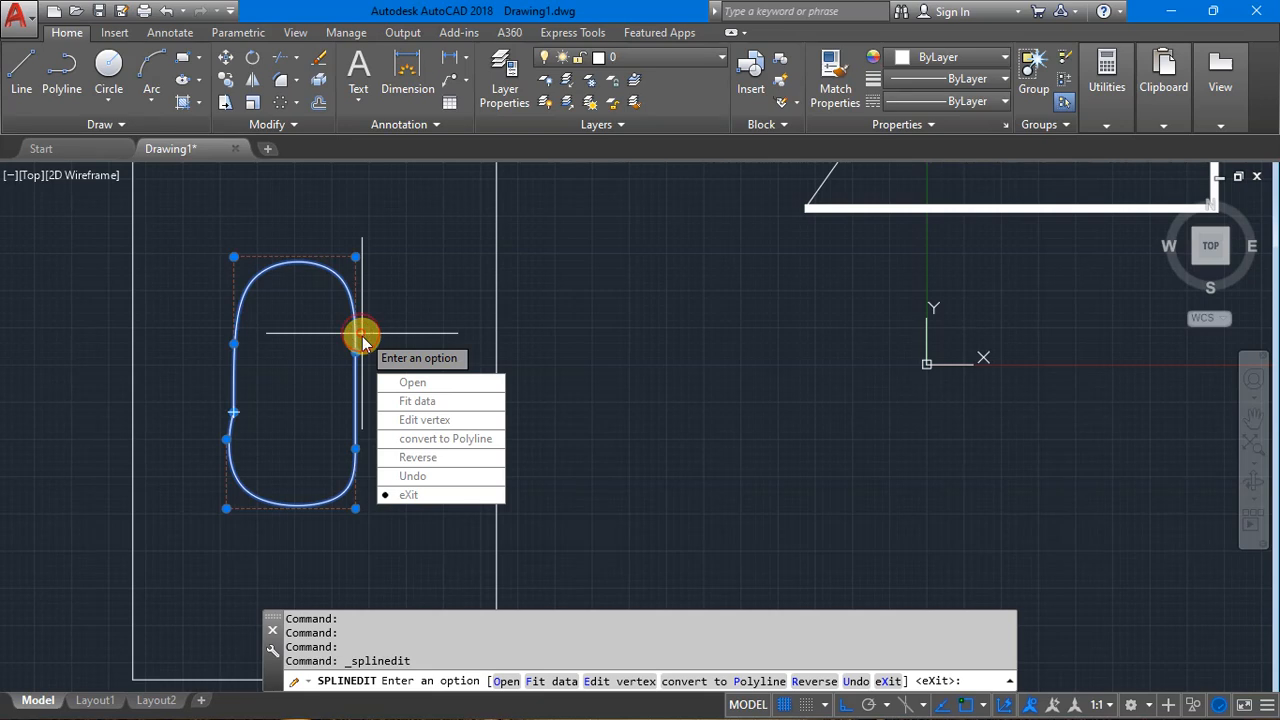
{"action": "left_click", "coordinate": [424, 466]}
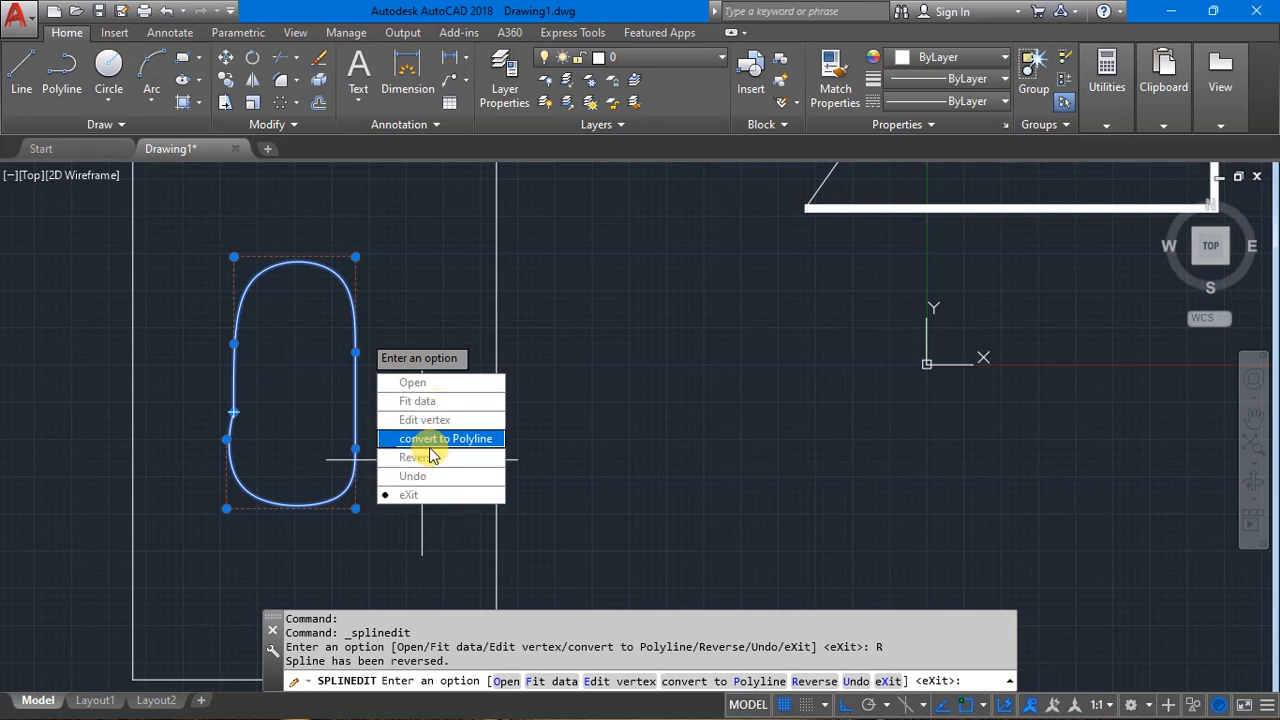
{"action": "left_click", "coordinate": [414, 475]}
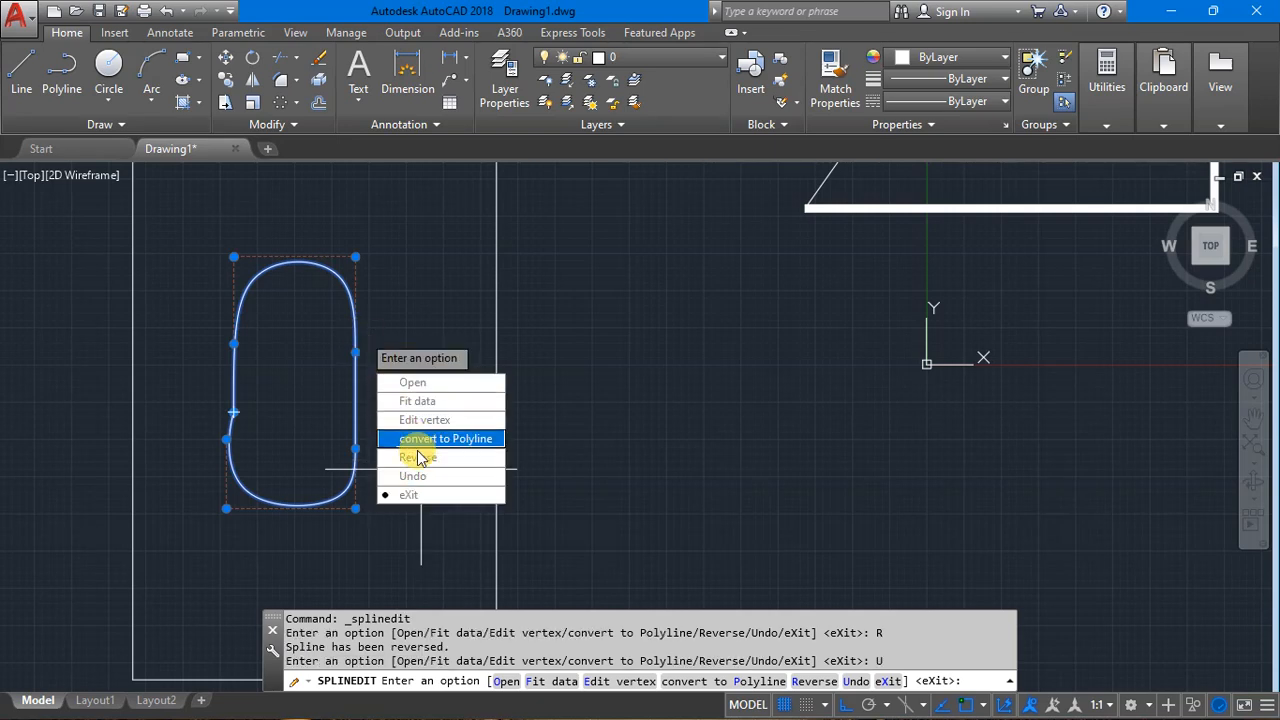
Delete the control vertex at the spline's start with the Edit vertex option, undo the deletion and exit SPLINEDIT.
{"action": "left_click", "coordinate": [416, 420]}
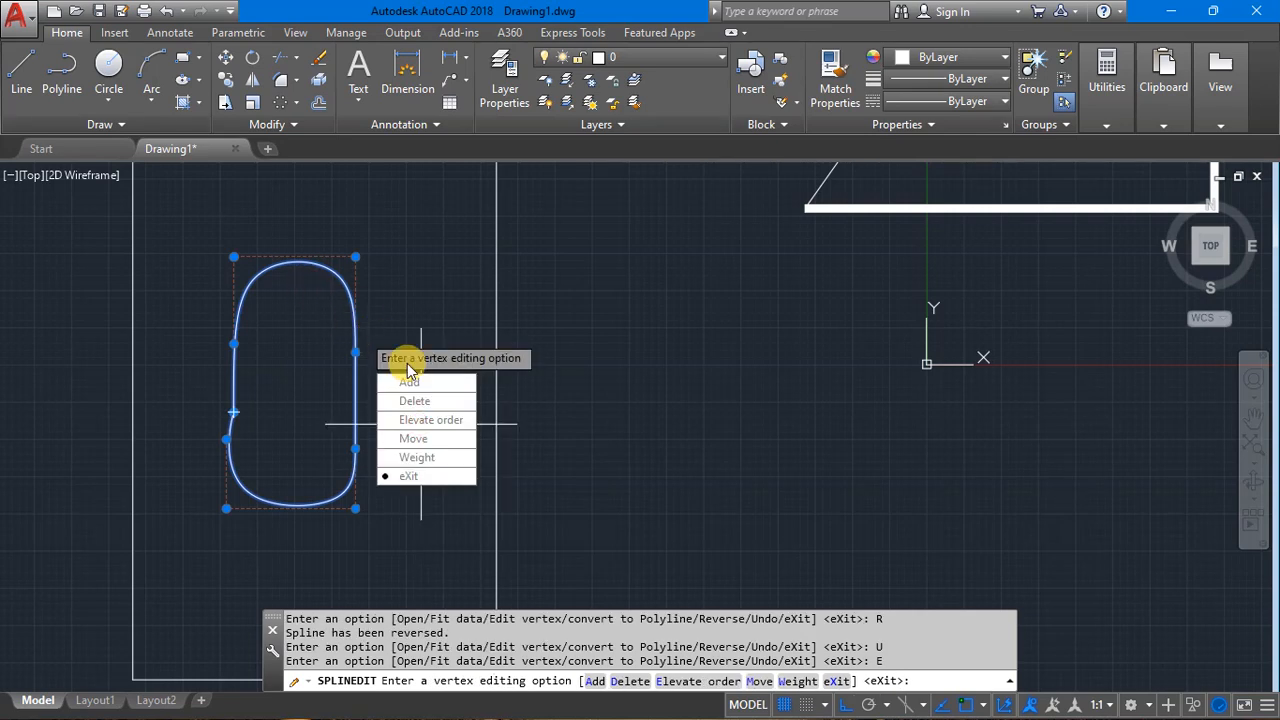
{"action": "left_click", "coordinate": [414, 400]}
{"action": "left_click", "coordinate": [300, 294]}
{"action": "left_click", "coordinate": [309, 303]}
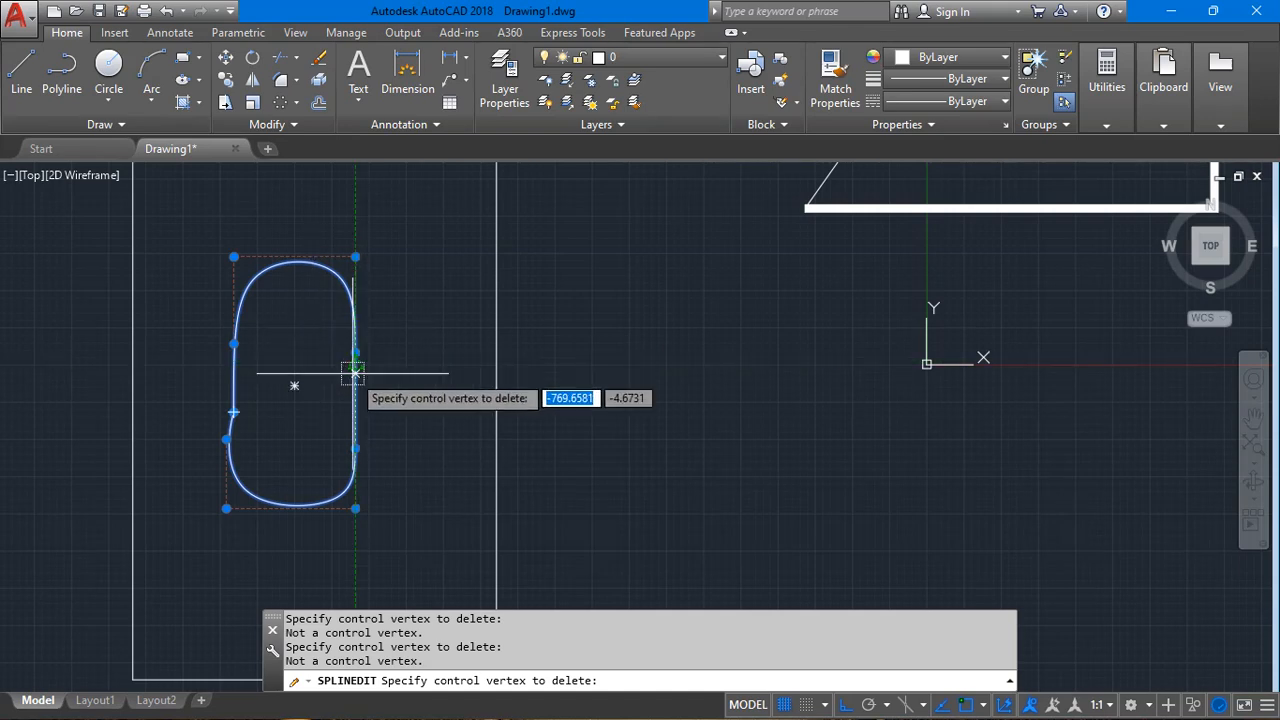
{"action": "scroll", "coordinate": [355, 372], "scroll_direction": "up", "scroll_amount": 2}
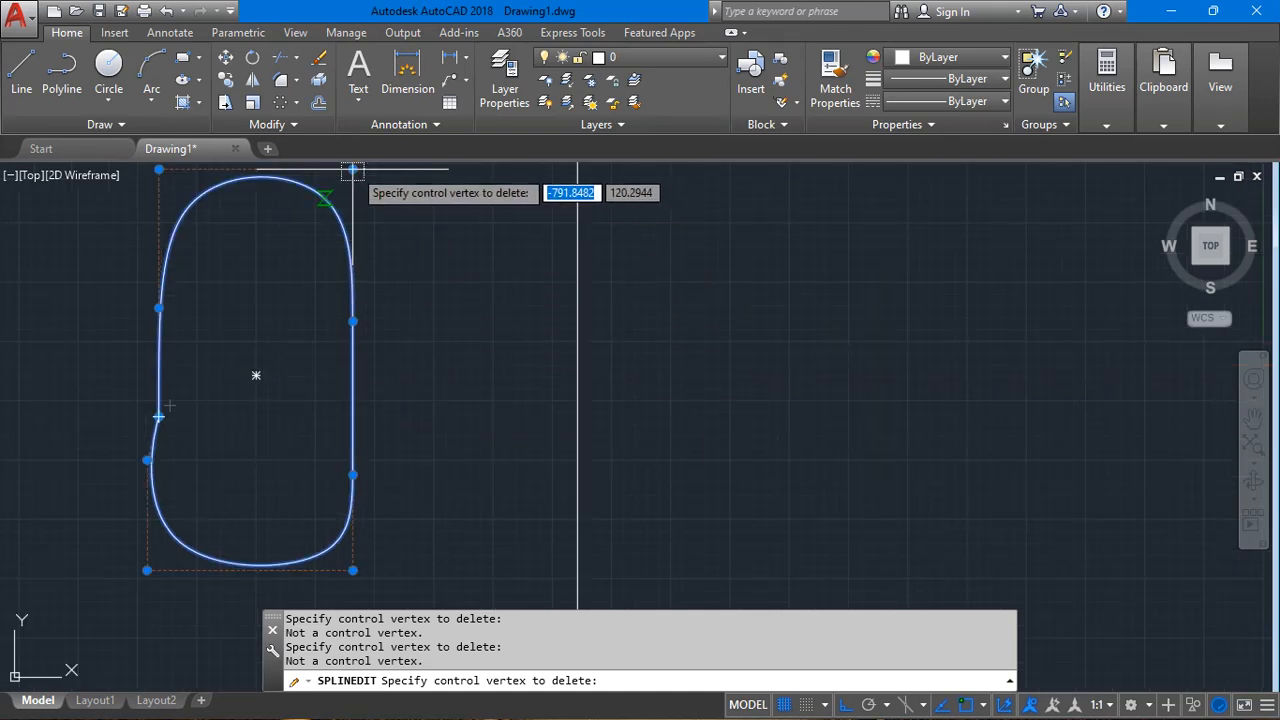
{"action": "left_click", "coordinate": [158, 415]}
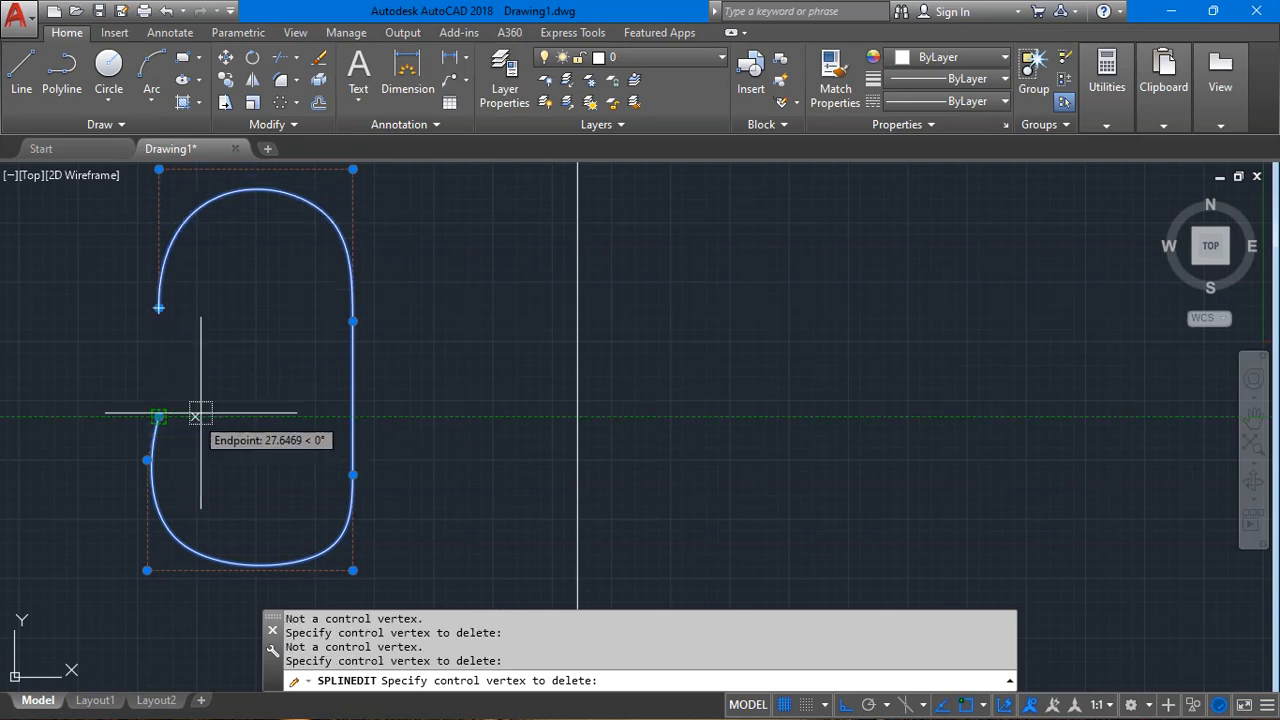
{"action": "key", "text": "Return"}
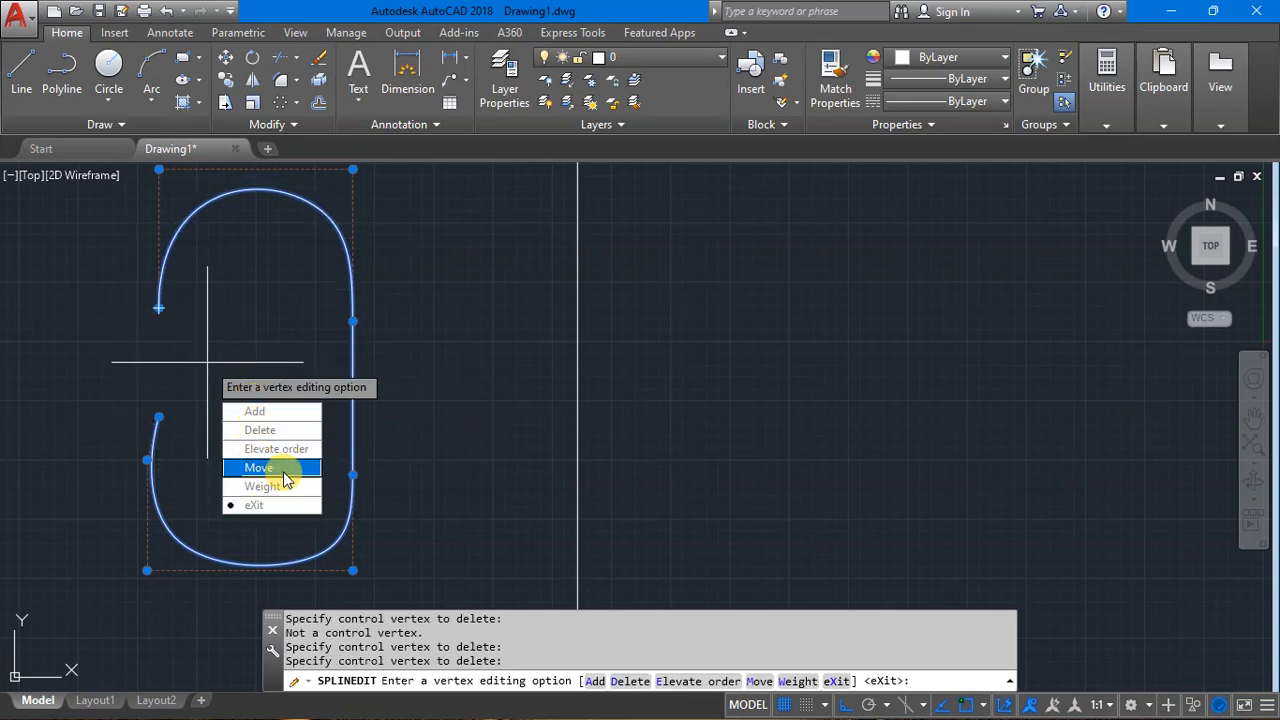
{"action": "left_click", "coordinate": [285, 508]}
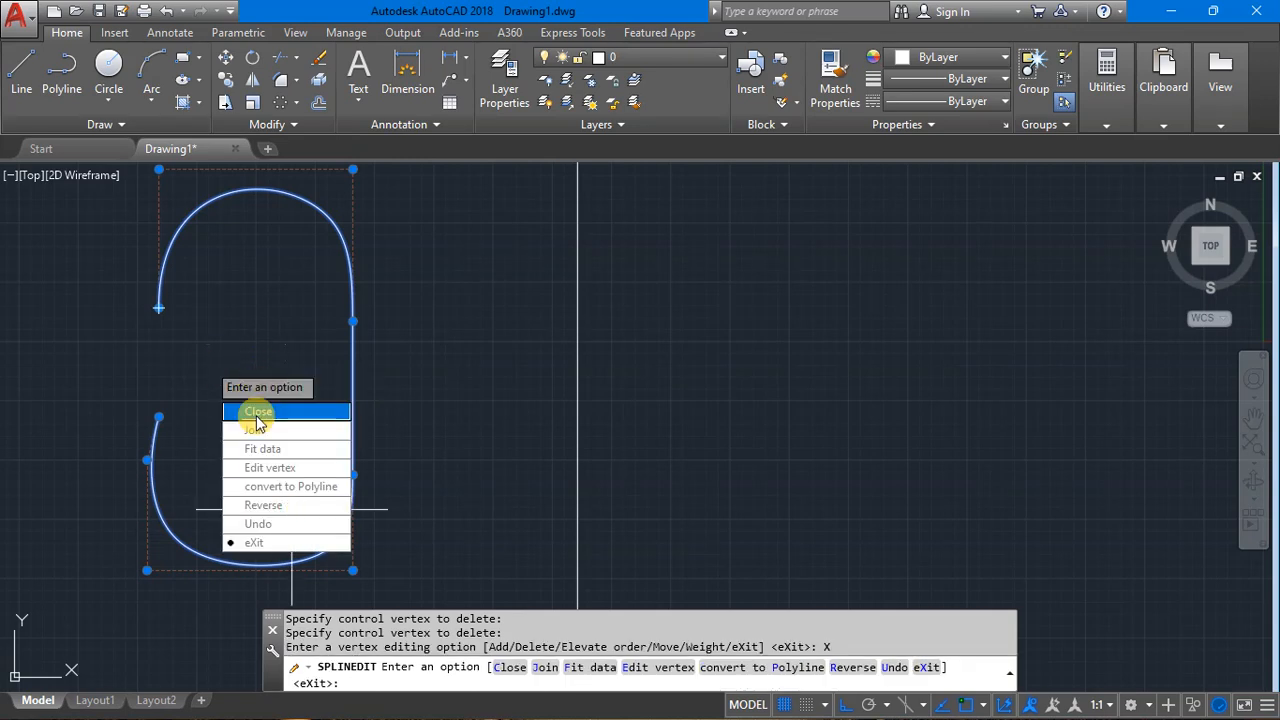
{"action": "left_click", "coordinate": [258, 523]}
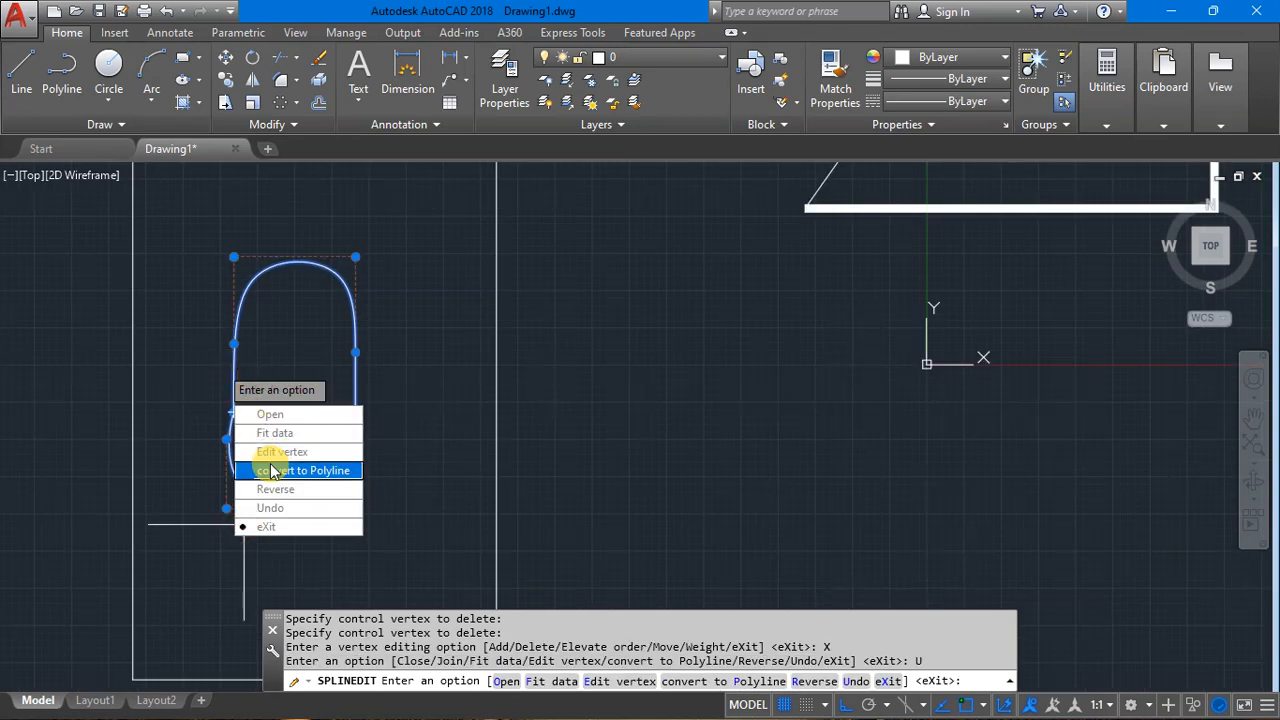
{"action": "left_click", "coordinate": [268, 530]}
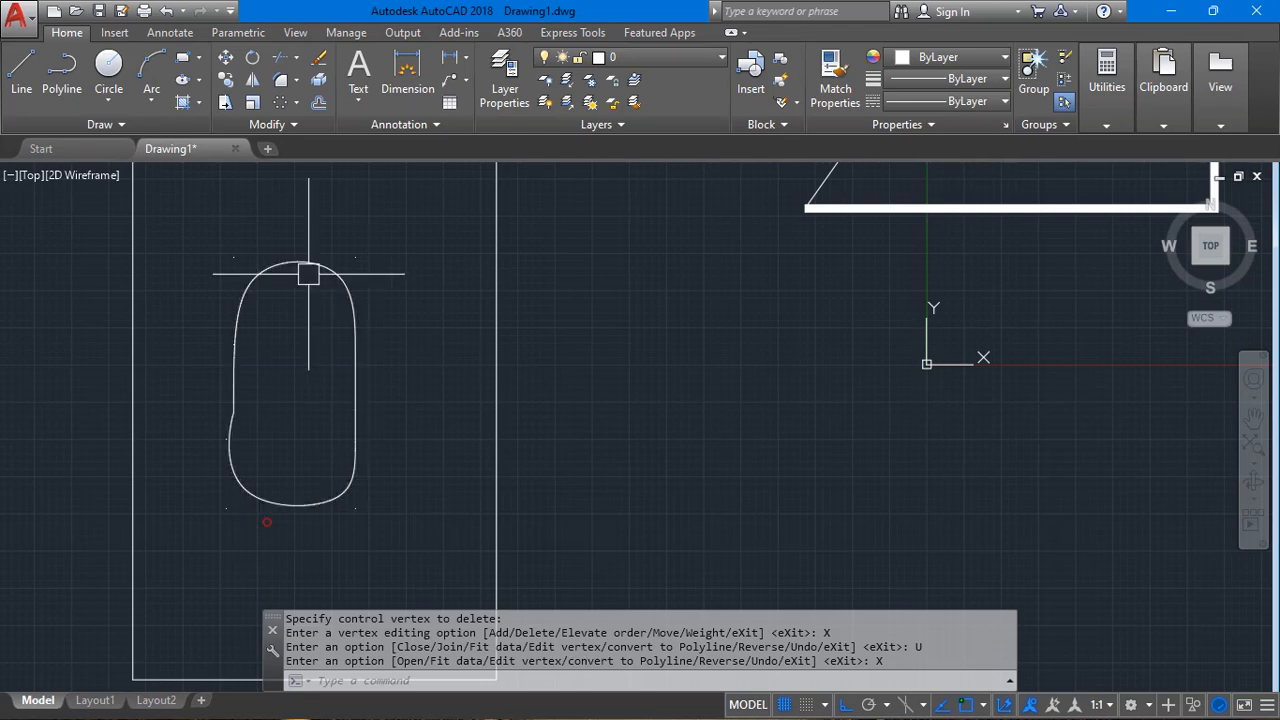
Erase the closed spline inside the upright rectangle.
{"action": "left_click", "coordinate": [253, 492]}
{"action": "left_click", "coordinate": [218, 508]}
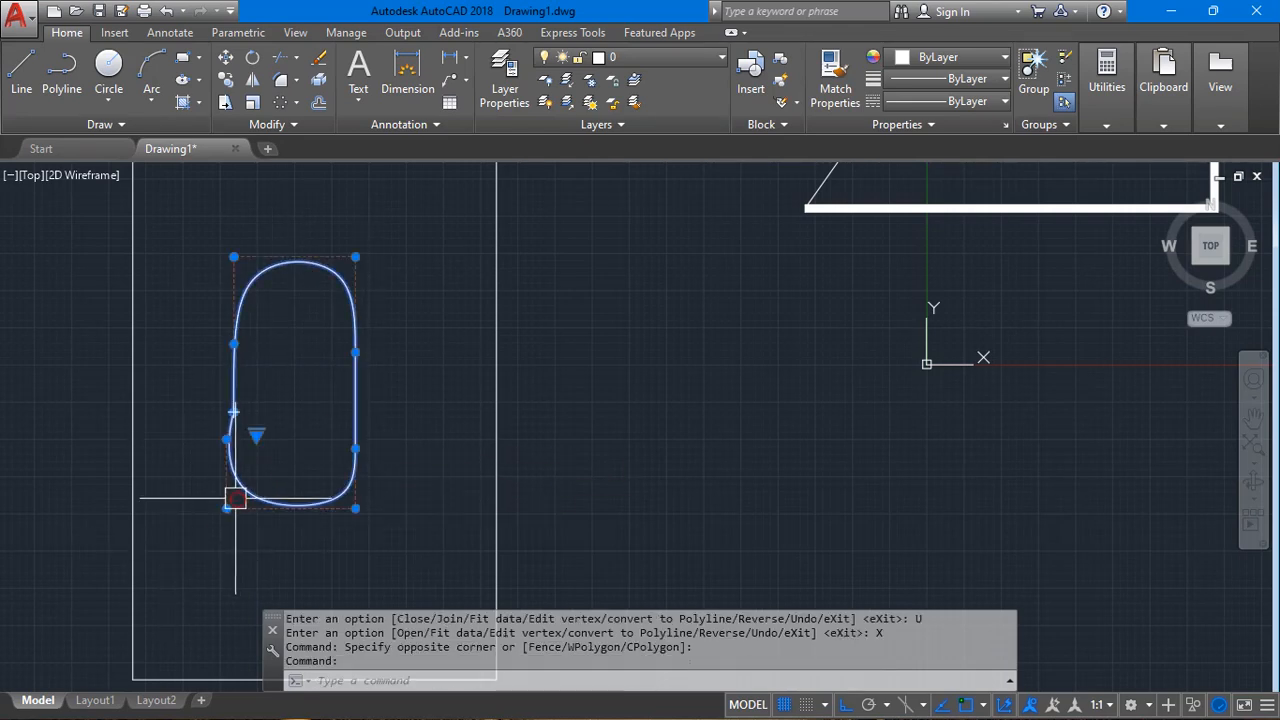
{"action": "left_click", "coordinate": [455, 385]}
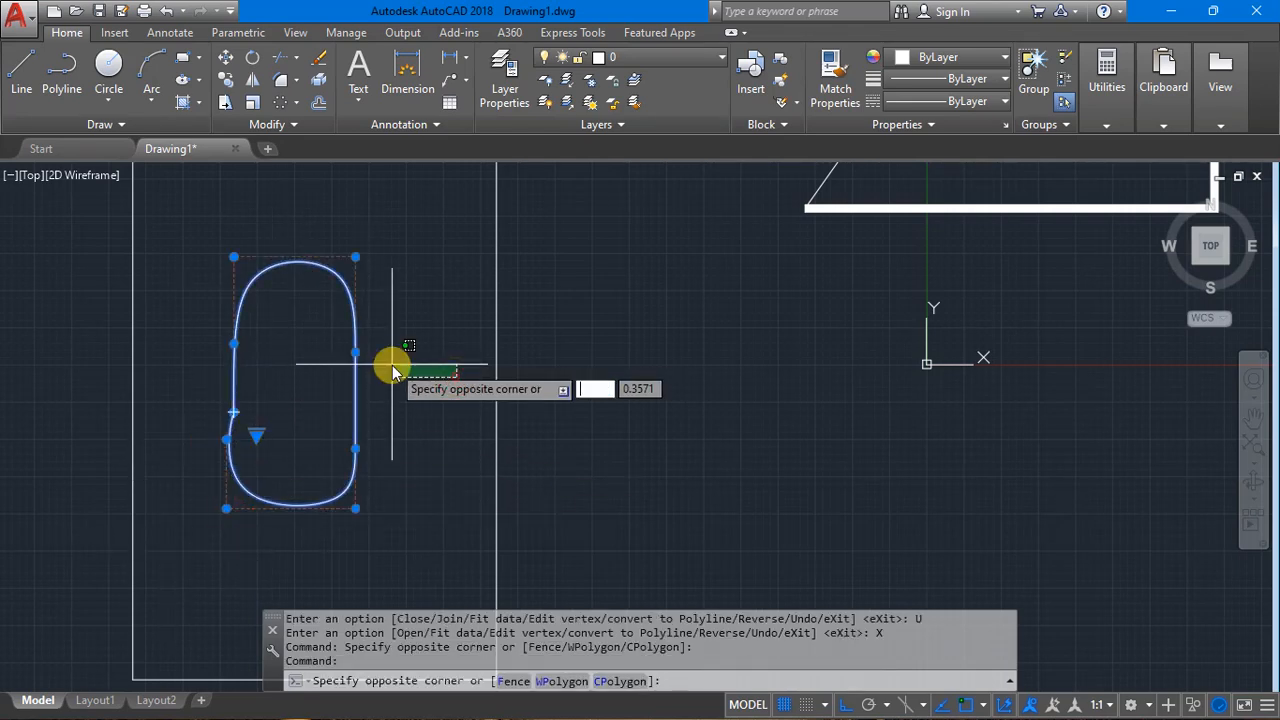
{"action": "left_click", "coordinate": [392, 366]}
{"action": "key", "text": "Delete"}
Erase the wide polyline with the objects around it, and the upright rectangle, to empty the drawing.
{"action": "scroll", "coordinate": [918, 353], "scroll_direction": "down", "scroll_amount": 5}
{"action": "middle_click_drag", "start_coordinate": [905, 355], "coordinate": [576, 382]}
{"action": "left_click", "coordinate": [1083, 208]}
{"action": "left_click", "coordinate": [497, 429]}
{"action": "key", "text": "Delete"}
{"action": "left_click", "coordinate": [452, 262]}
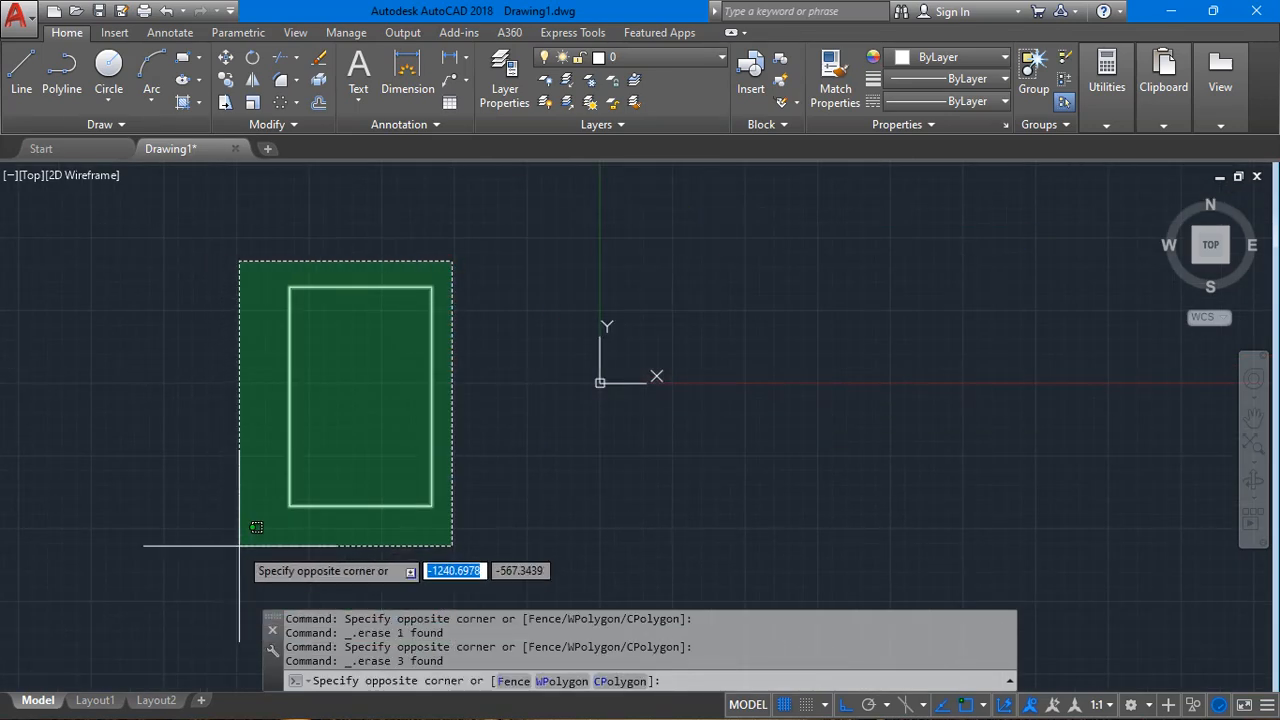
{"action": "left_click", "coordinate": [245, 532]}
{"action": "key", "text": "Delete"}
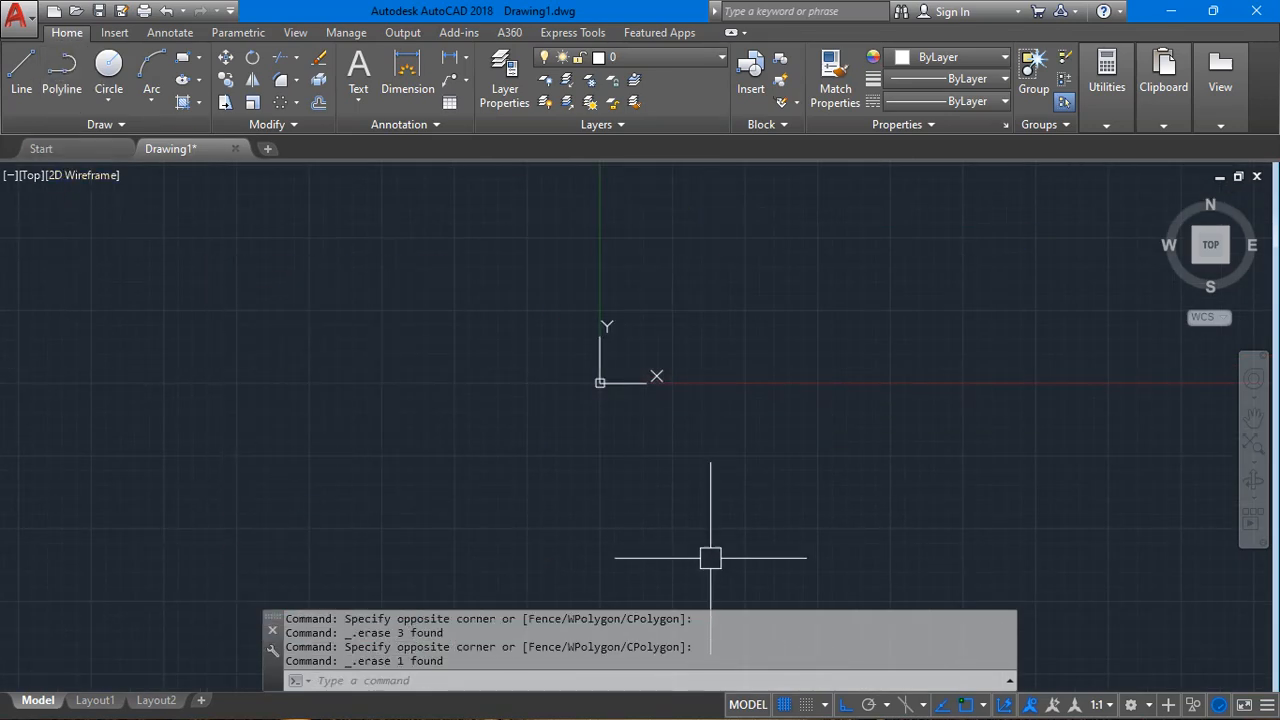
Switch to the DAY 05.txt notes in Notepad, highlight the 3D polyline and helix topics, and return to AutoCAD.
{"action": "key", "text": "alt+Tab"}
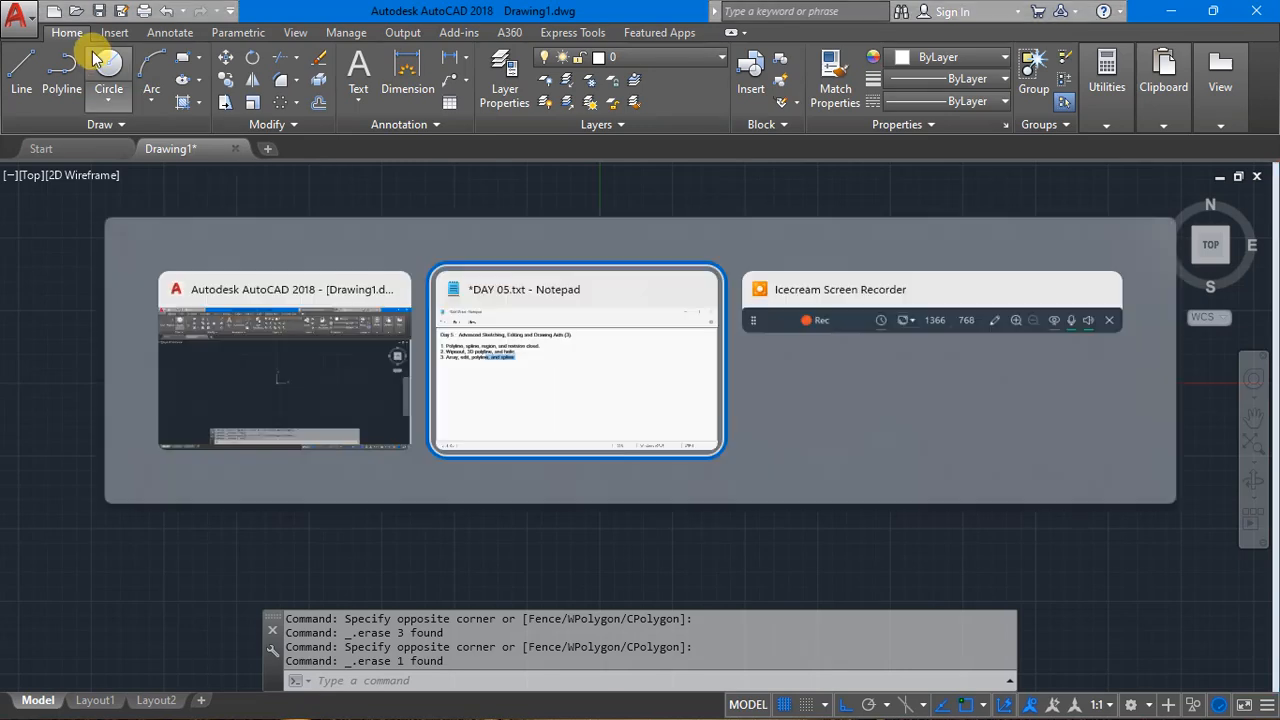
{"action": "left_click_drag", "start_coordinate": [276, 302], "coordinate": [446, 301]}
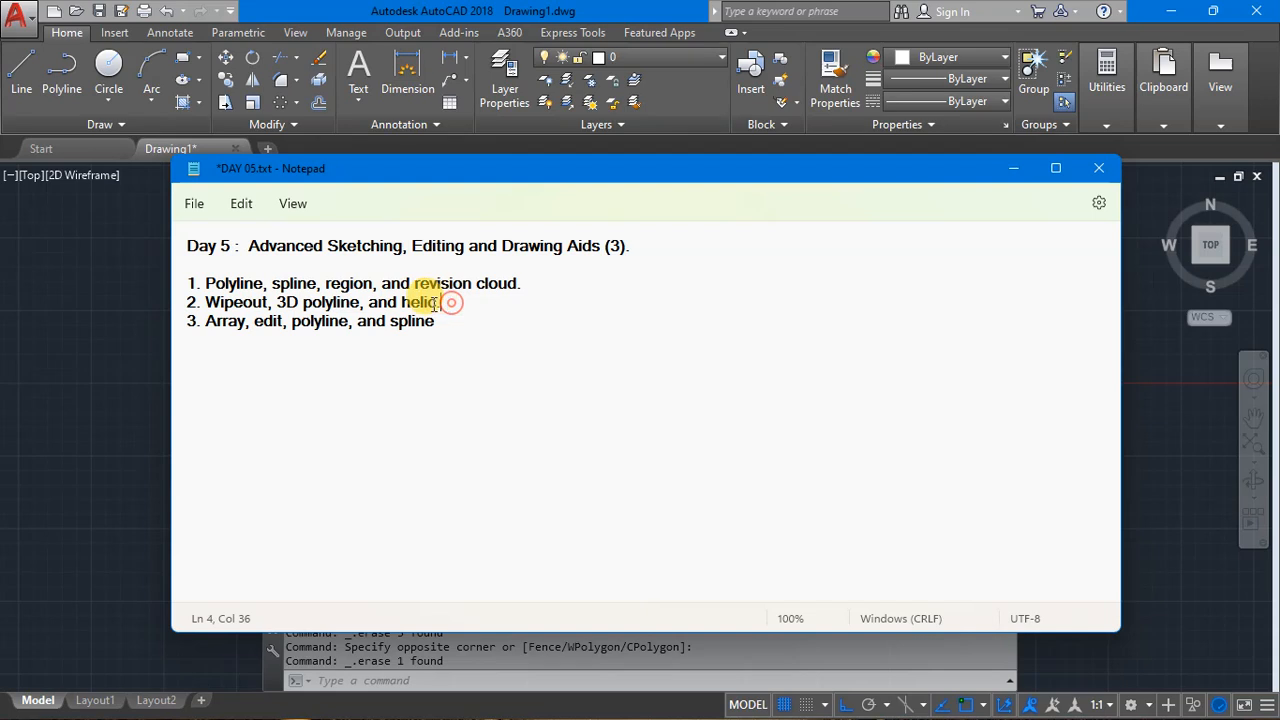
{"action": "left_click", "coordinate": [142, 338]}
{"action": "left_click", "coordinate": [1135, 355]}
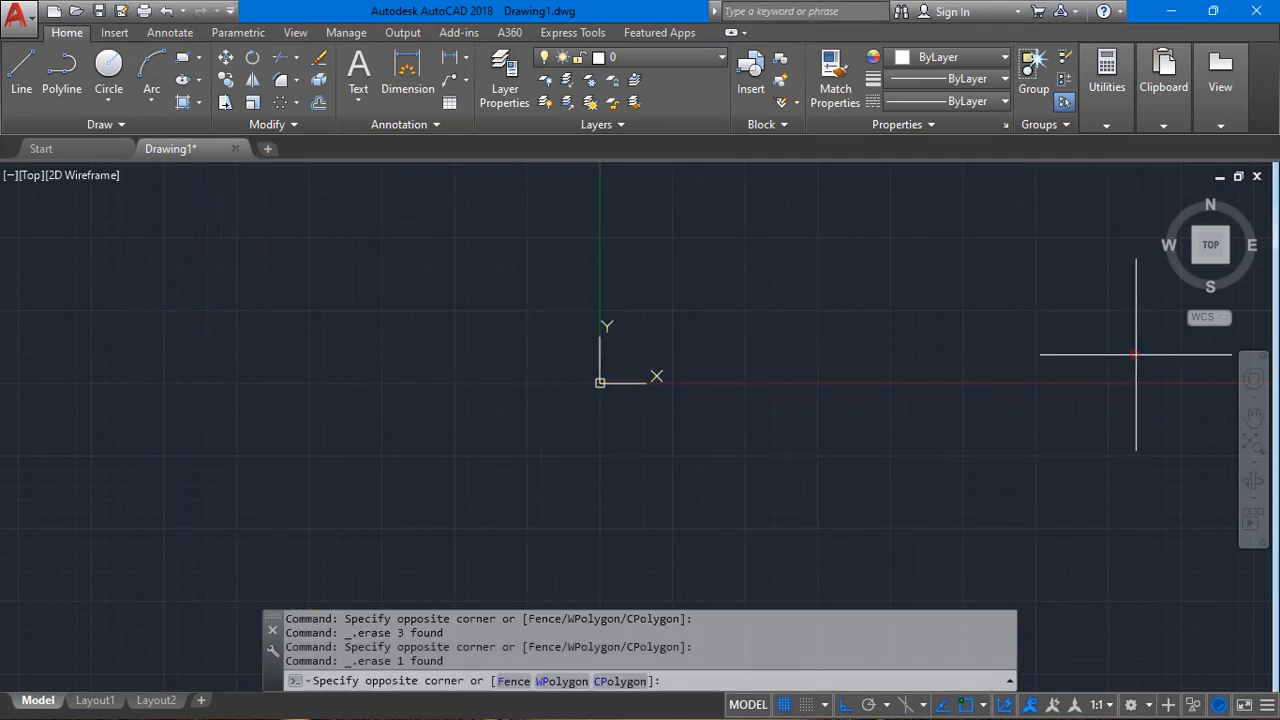
Set the empty drawing to the SW Isometric view.
{"action": "left_click", "coordinate": [1207, 245]}
{"action": "left_click", "coordinate": [1164, 199]}
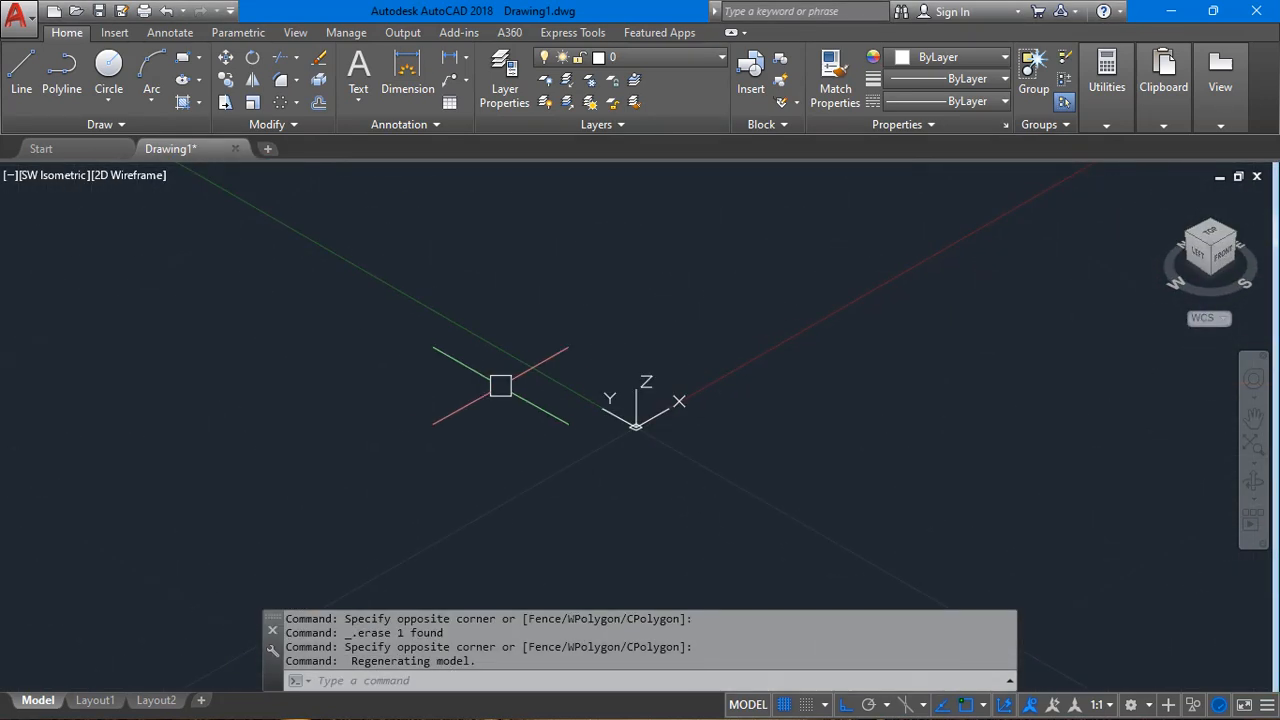
{"action": "middle_click_drag", "start_coordinate": [601, 502], "coordinate": [602, 572]}
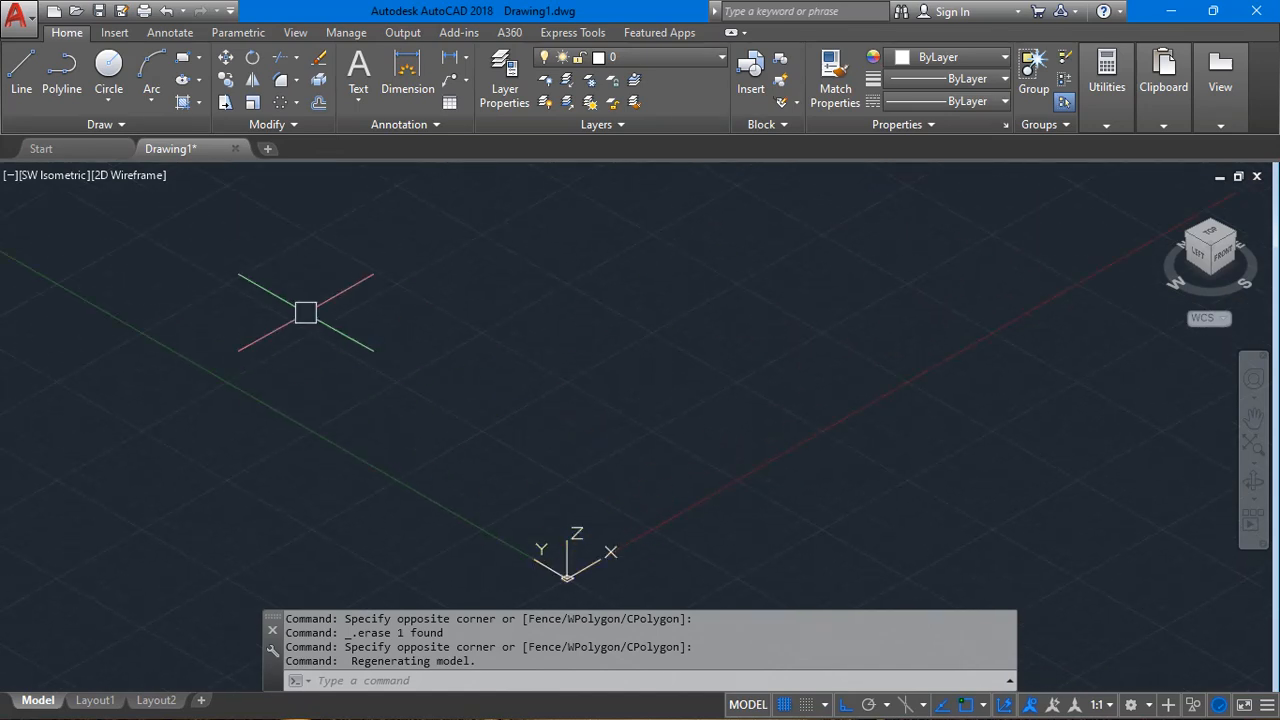
{"action": "left_click", "coordinate": [49, 127]}
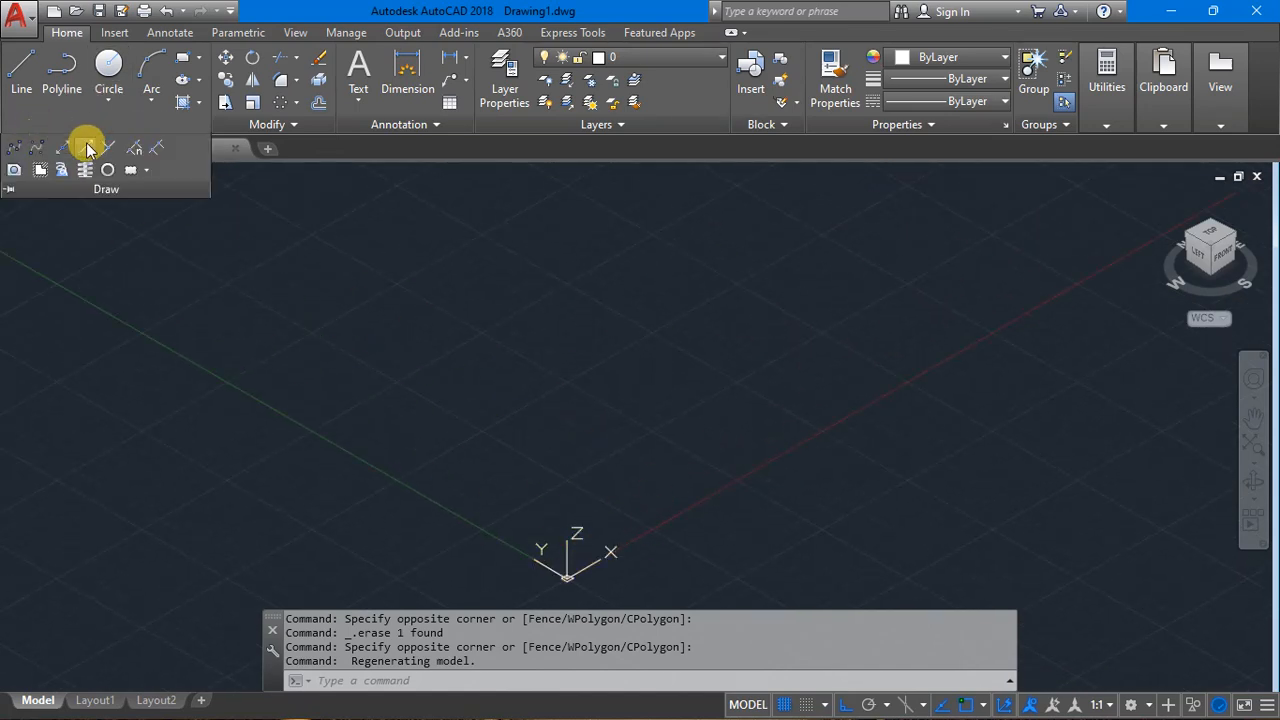
{"action": "key", "text": "Escape"}
{"action": "key", "text": "Escape"}
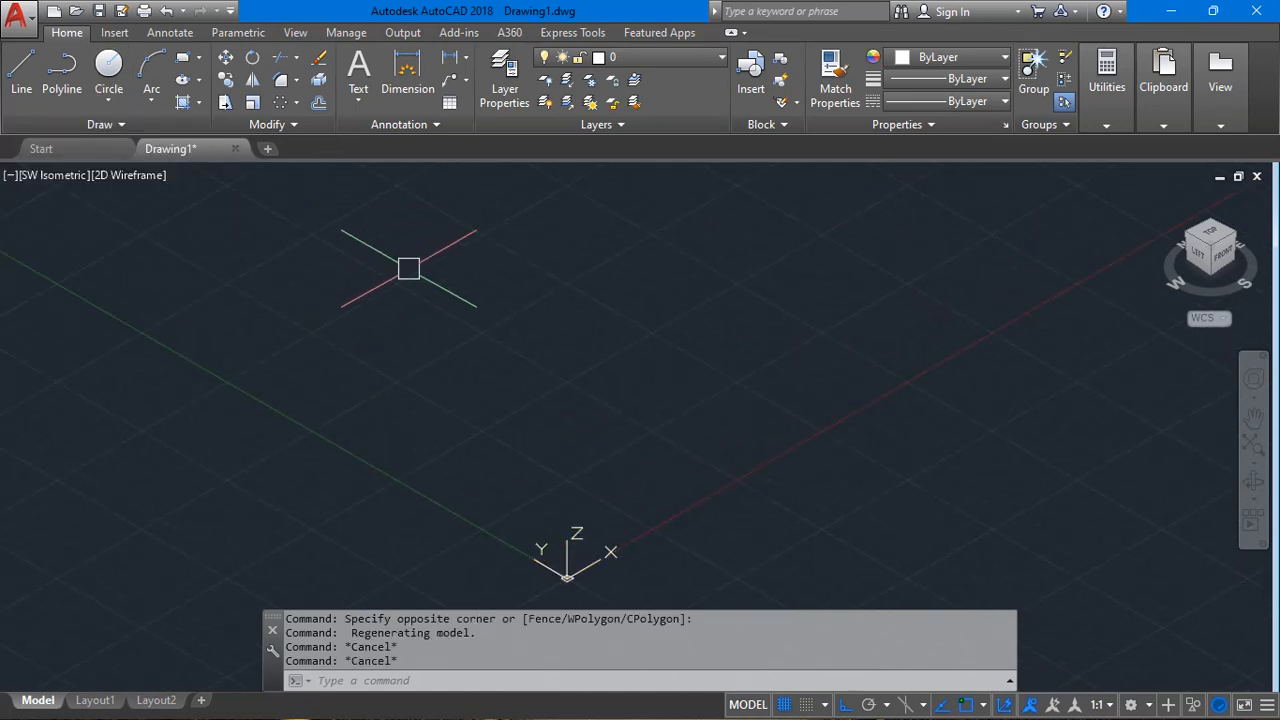
{"action": "type", "text": "m"}
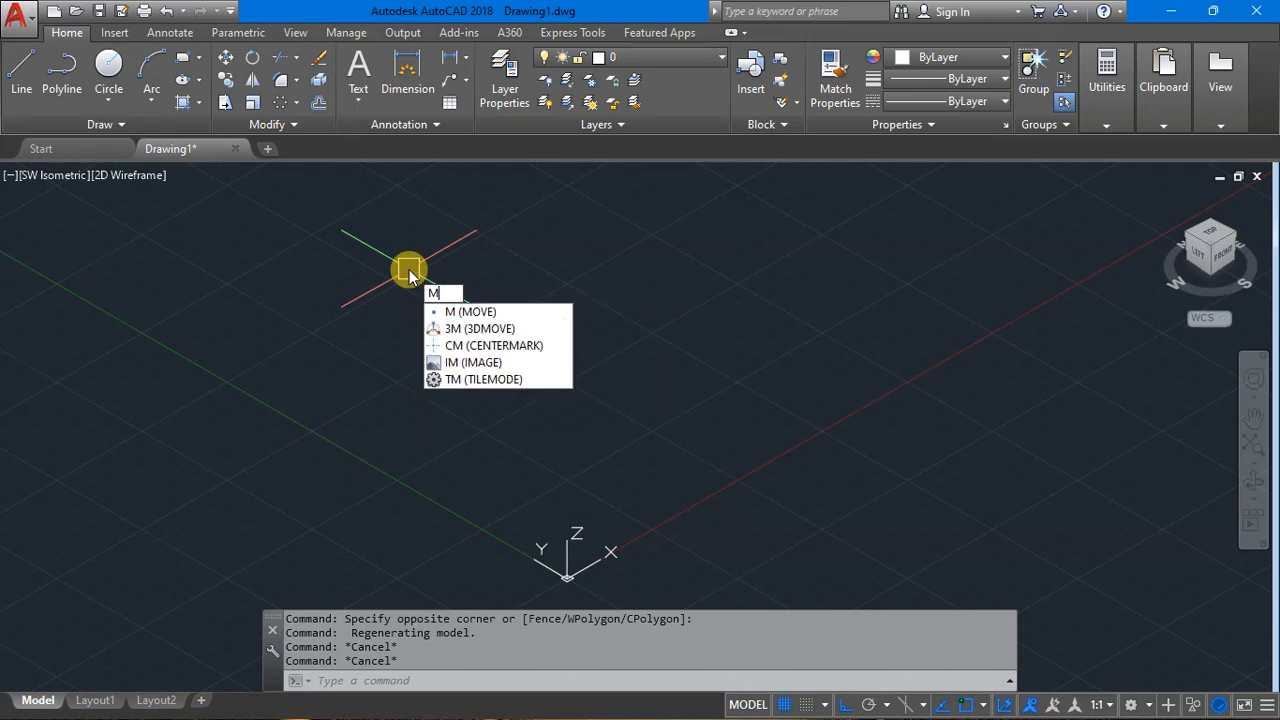
{"action": "key", "text": "BackSpace"}
Start a 3D polyline with 3DPOLY at the origin, 0,0,0.
{"action": "type", "text": "3DO"}
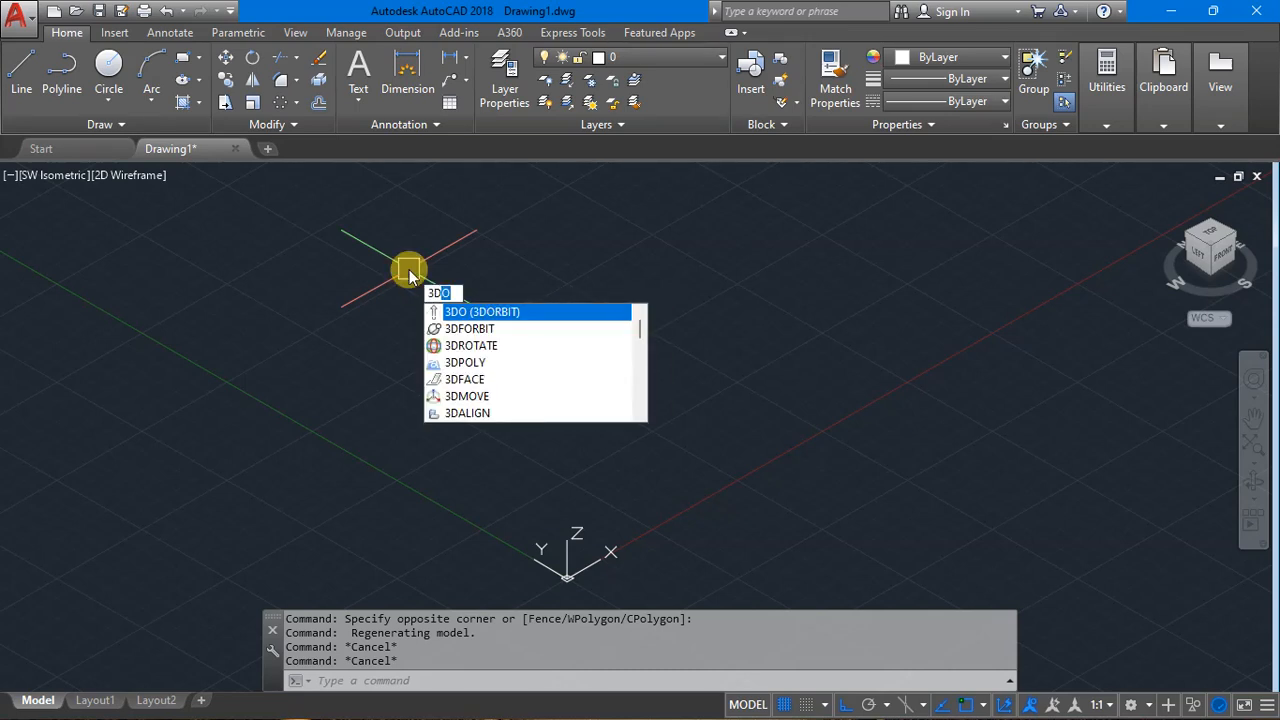
{"action": "key", "text": "Down"}
{"action": "key", "text": "Down"}
{"action": "key", "text": "Down"}
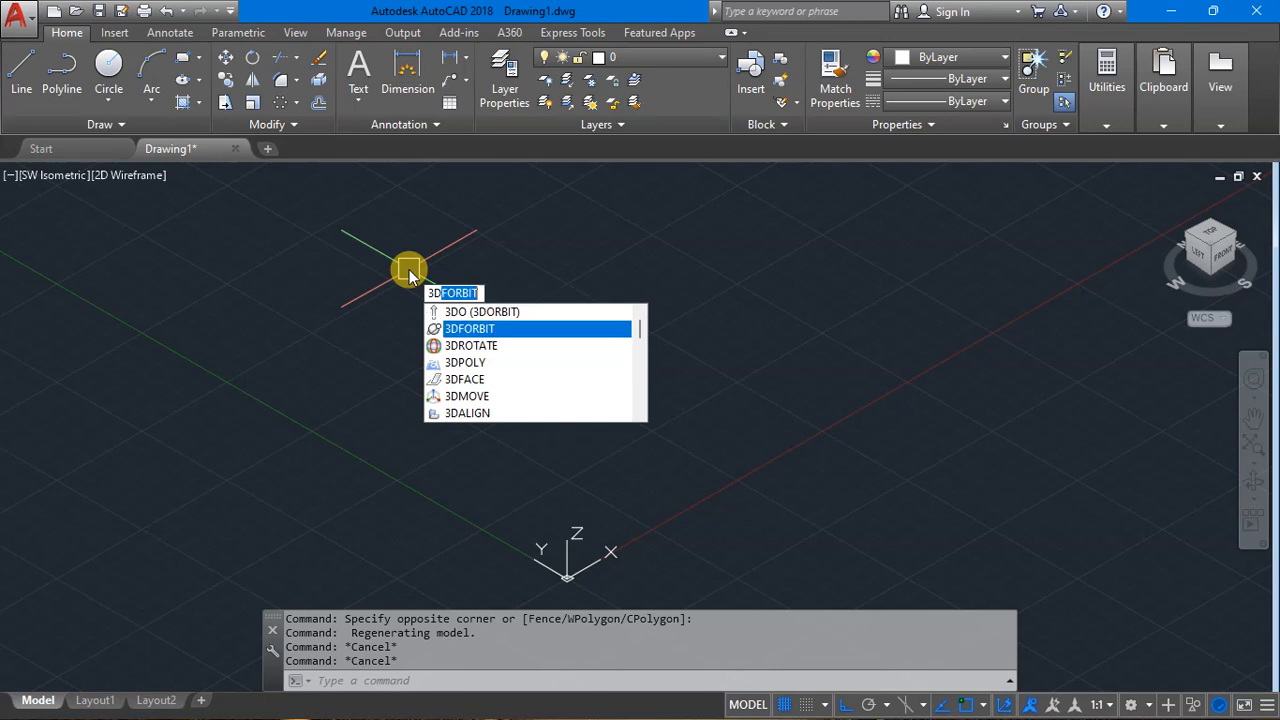
{"action": "key", "text": "Return"}
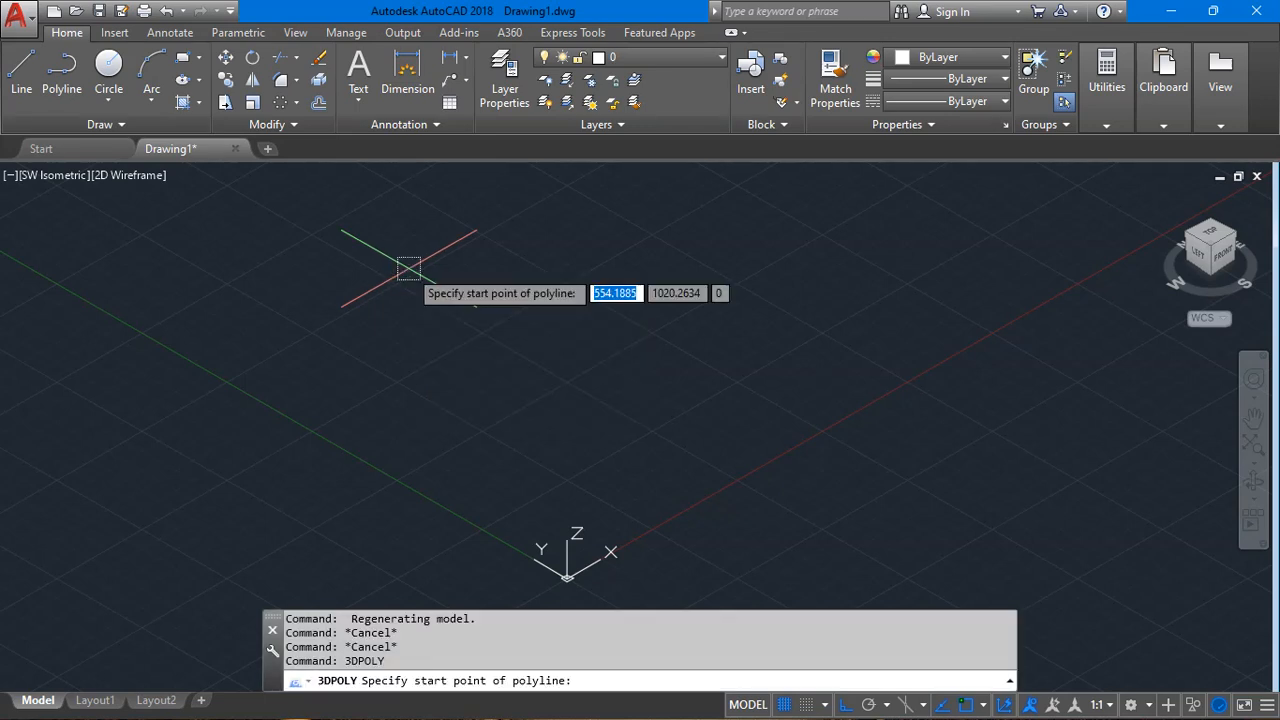
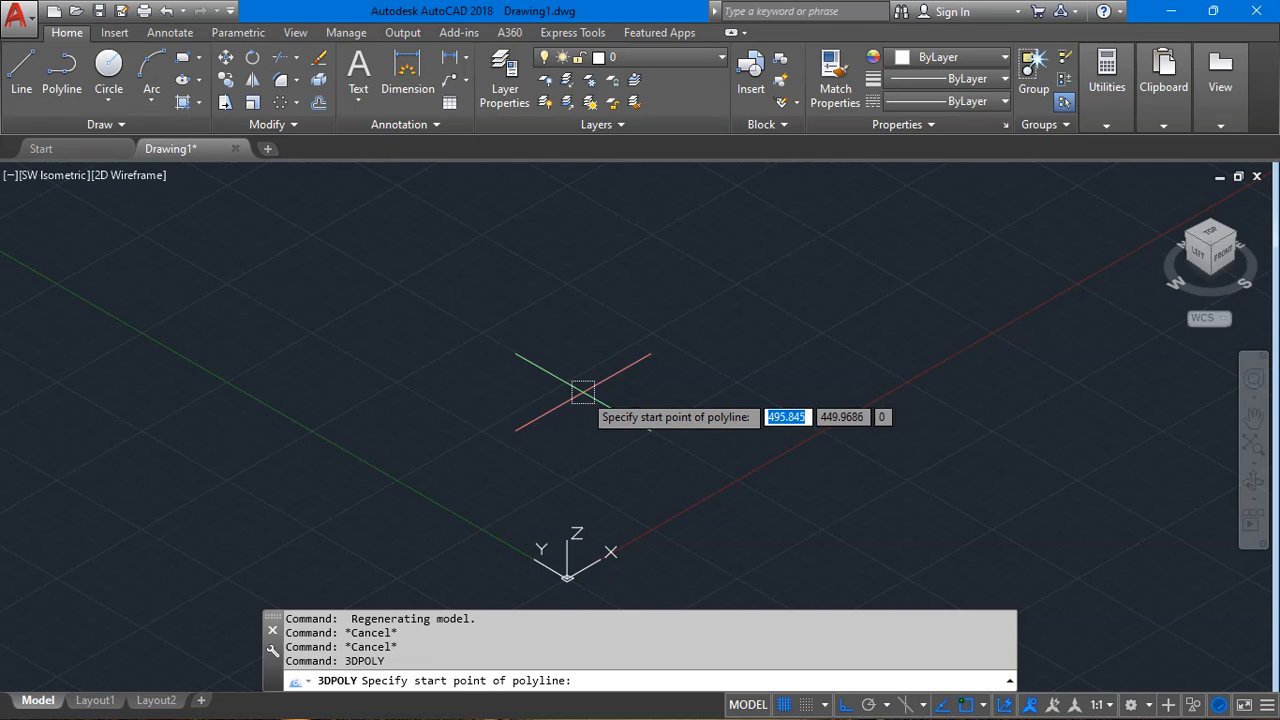
{"action": "type", "text": "0"}
{"action": "key", "text": "Tab"}
{"action": "type", "text": "0"}
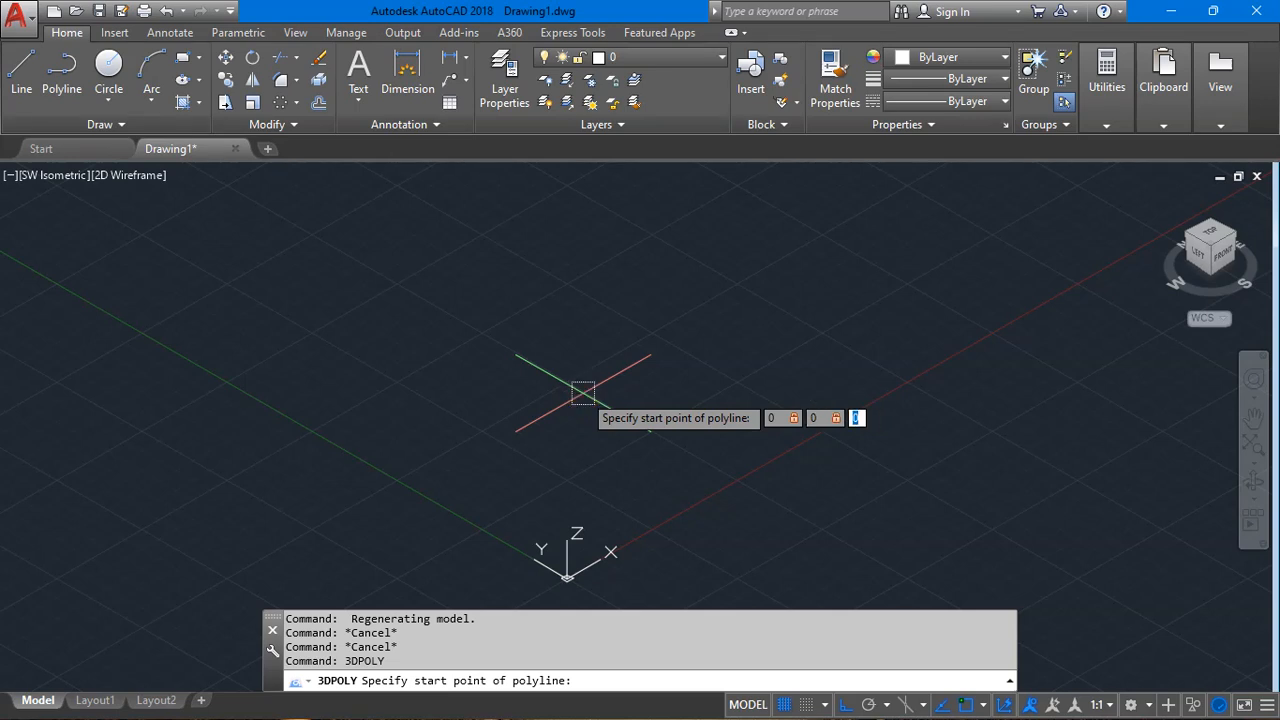
{"action": "left_click", "coordinate": [585, 400]}
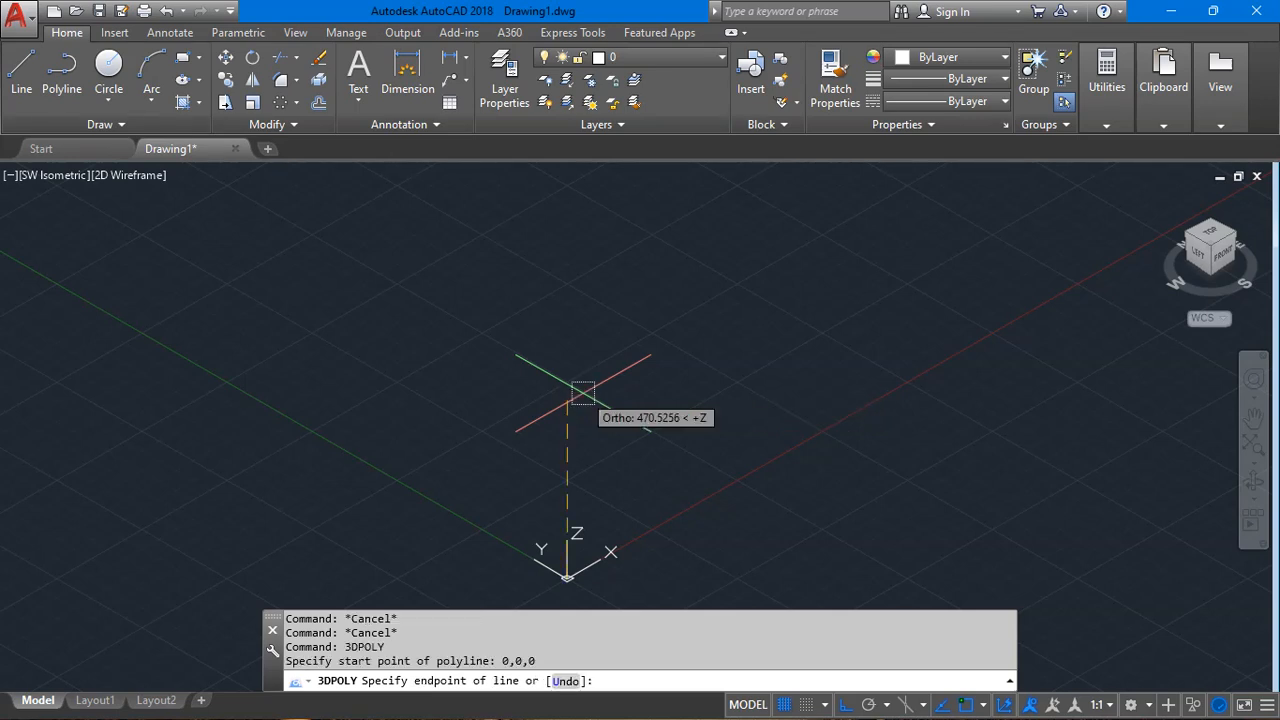
Turn Ortho off and draw a single 3D polyline segment 30 units long at 45° from the origin, ending the command.
{"action": "left_click", "coordinate": [1222, 252]}
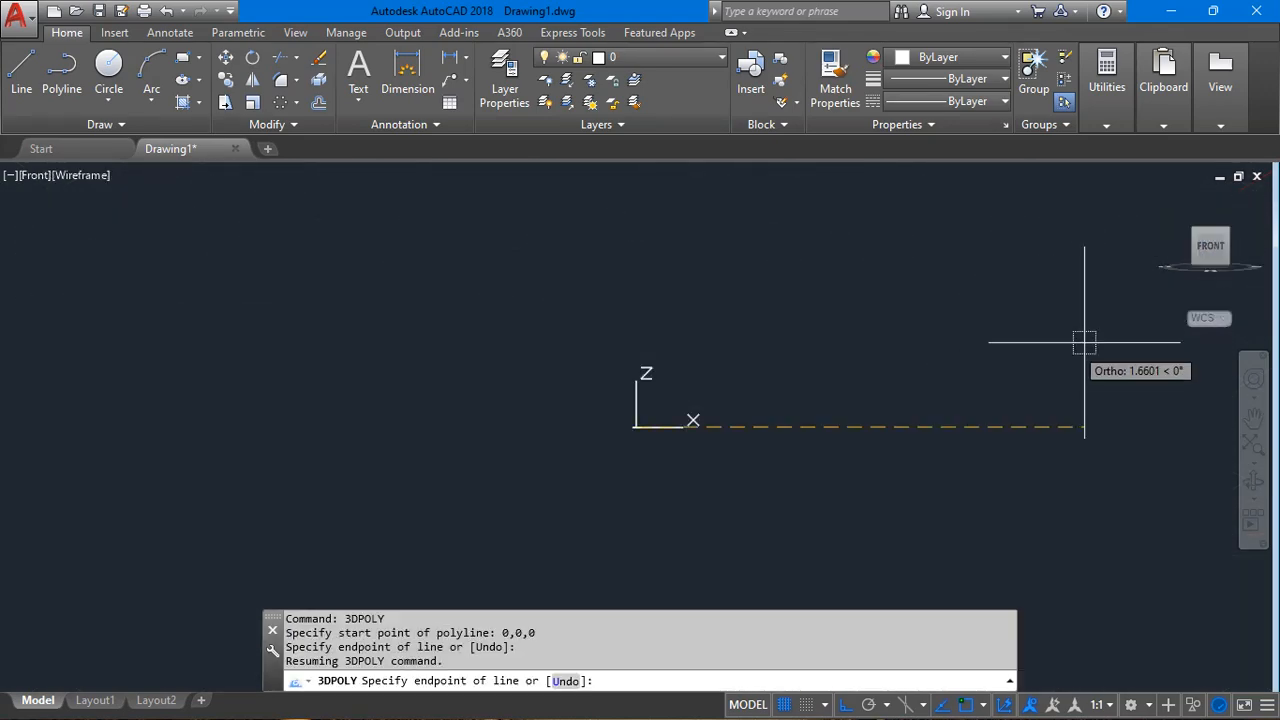
{"action": "left_click", "coordinate": [1161, 198]}
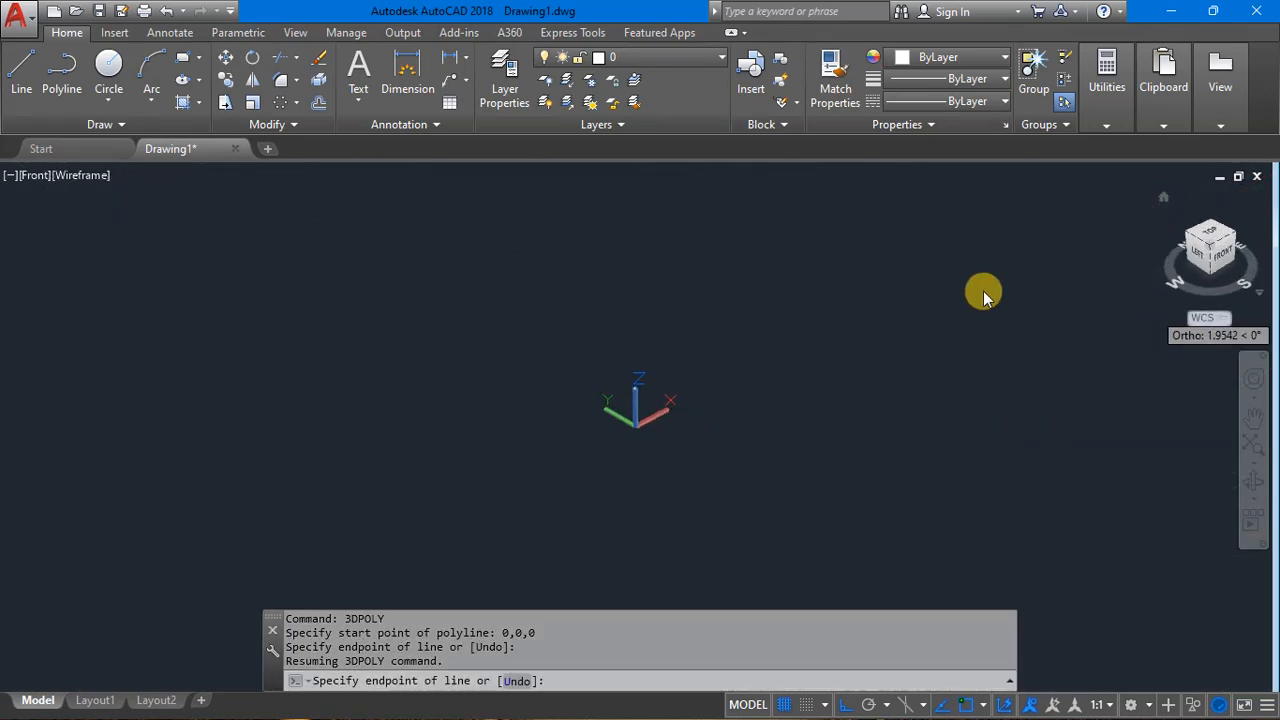
{"action": "key", "text": "F8"}
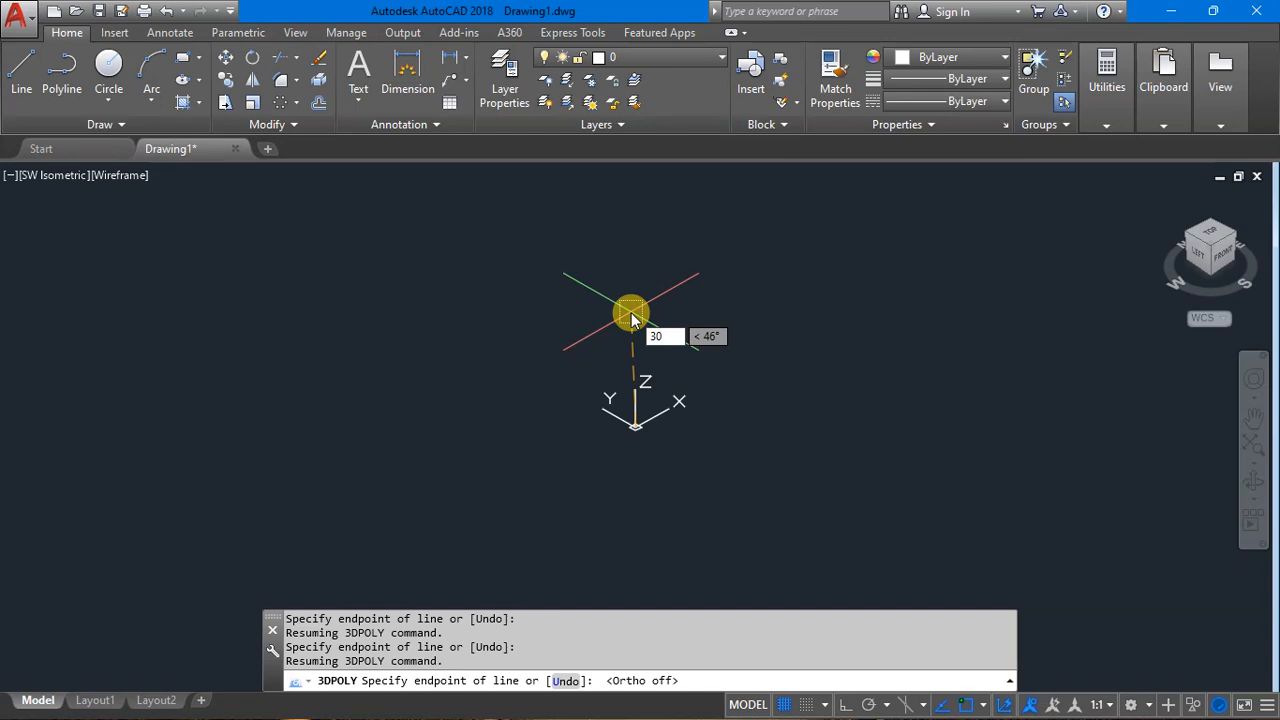
{"action": "key", "text": "Tab"}
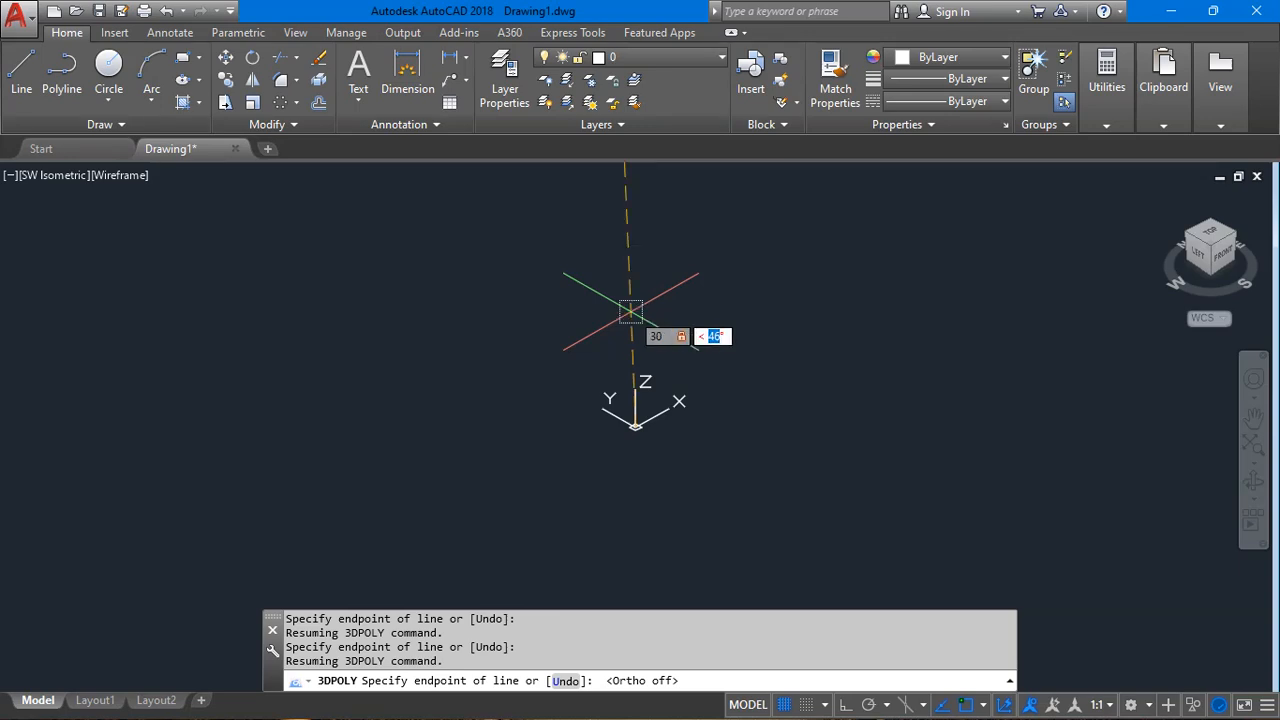
{"action": "key", "text": "Tab"}
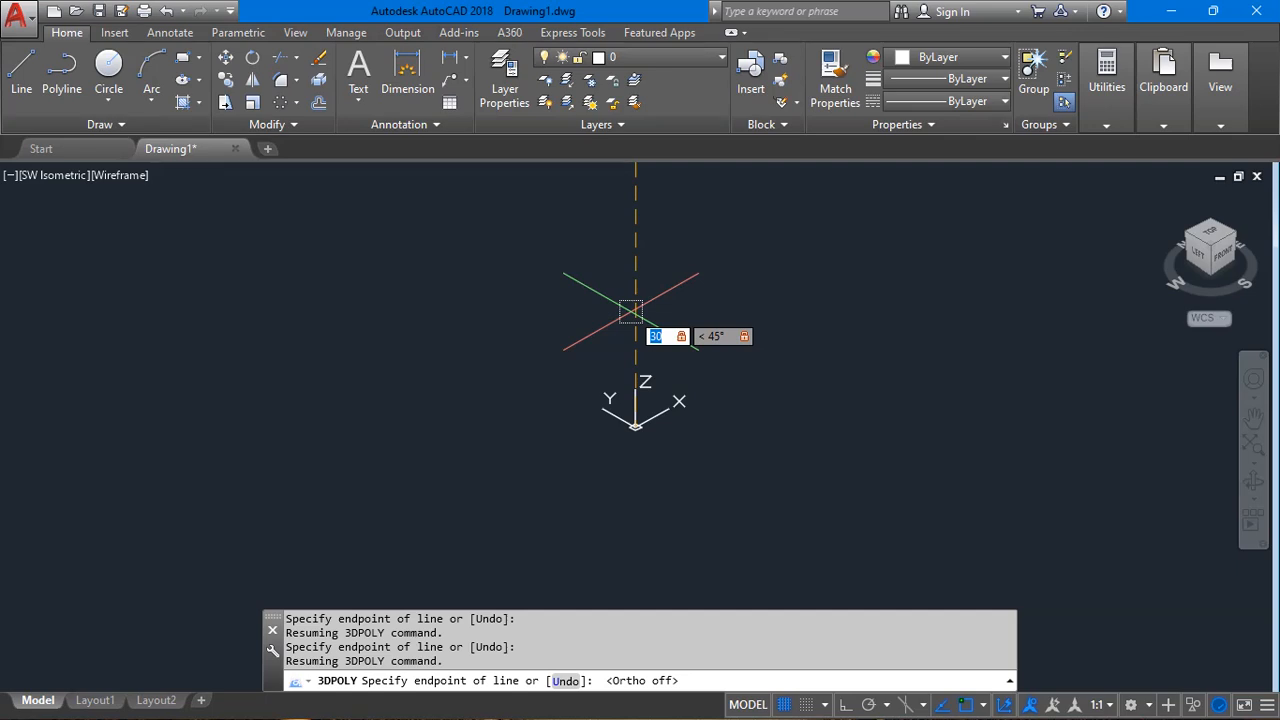
{"action": "key", "text": "Return"}
{"action": "scroll", "coordinate": [851, 456], "scroll_direction": "down", "scroll_amount": 3}
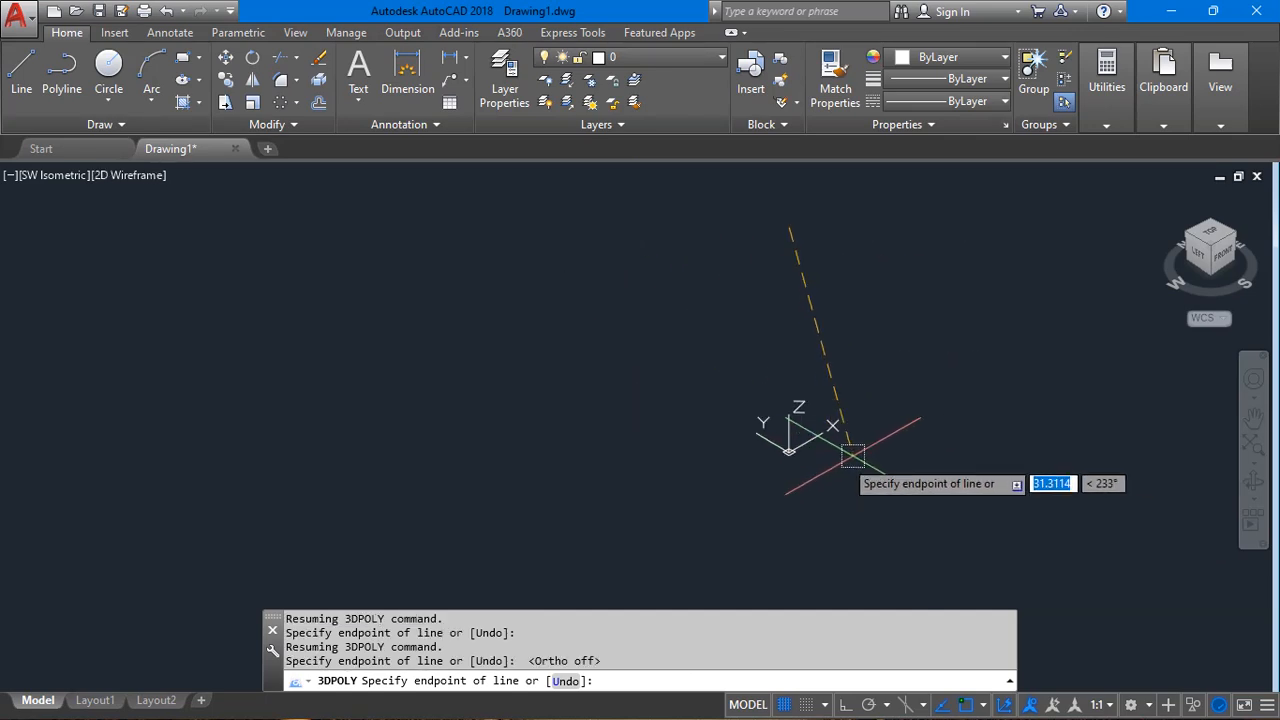
{"action": "left_click", "coordinate": [1217, 236]}
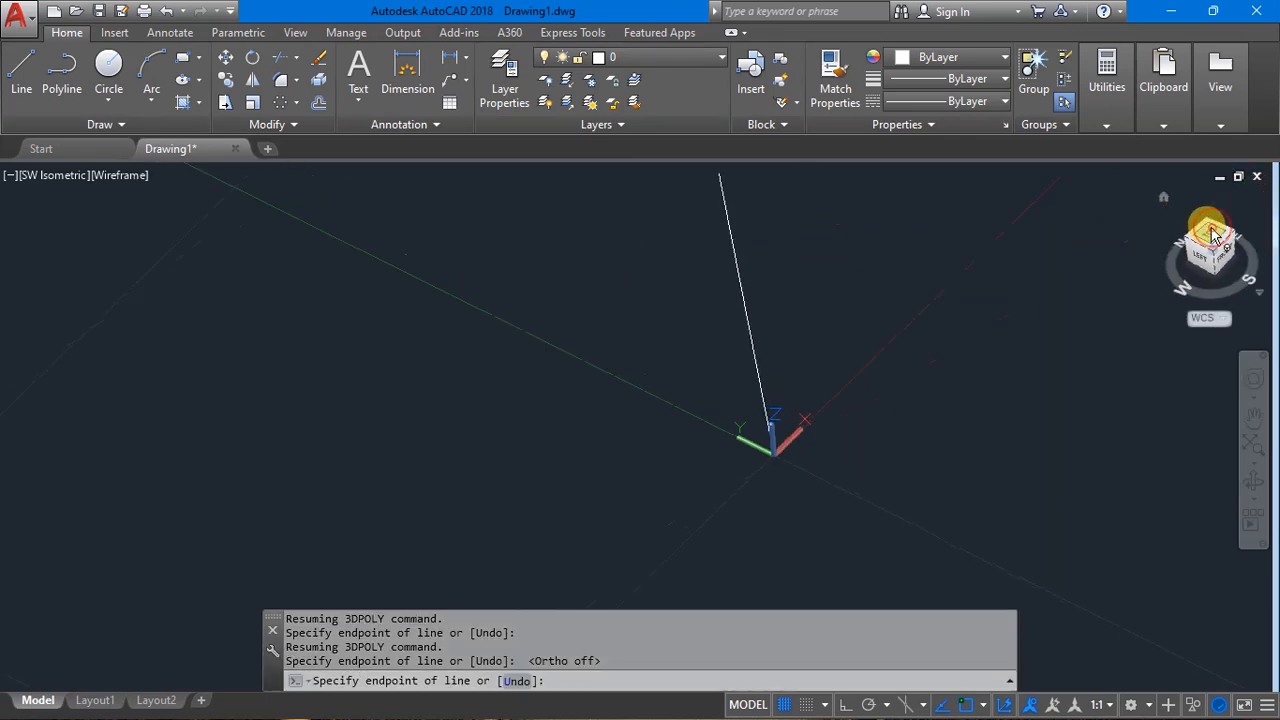
{"action": "key", "text": "Return"}
{"action": "scroll", "coordinate": [635, 364], "scroll_direction": "down", "scroll_amount": 5}
{"action": "key", "text": "Escape"}
Select the 3D polyline and inspect it from the top, tilted and home isometric views.
{"action": "left_click", "coordinate": [608, 355]}
{"action": "left_click", "coordinate": [1163, 198]}
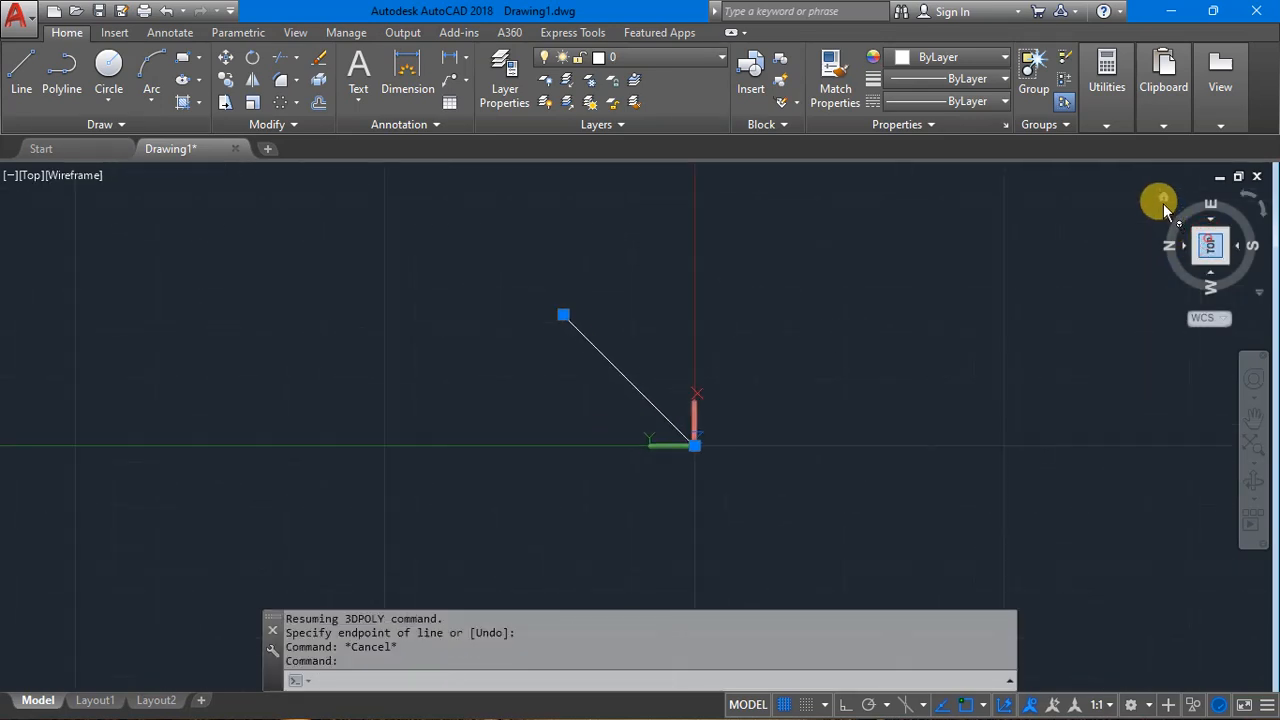
{"action": "left_click", "coordinate": [1213, 244]}
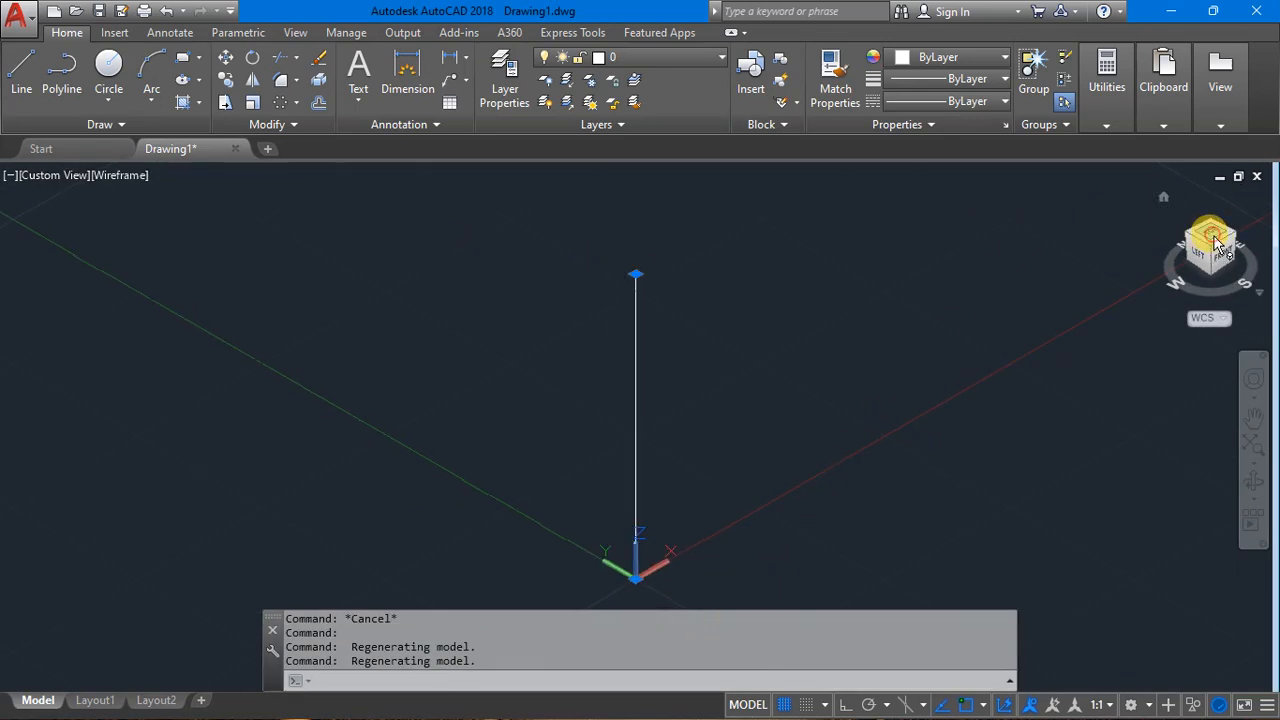
{"action": "left_click", "coordinate": [1211, 262]}
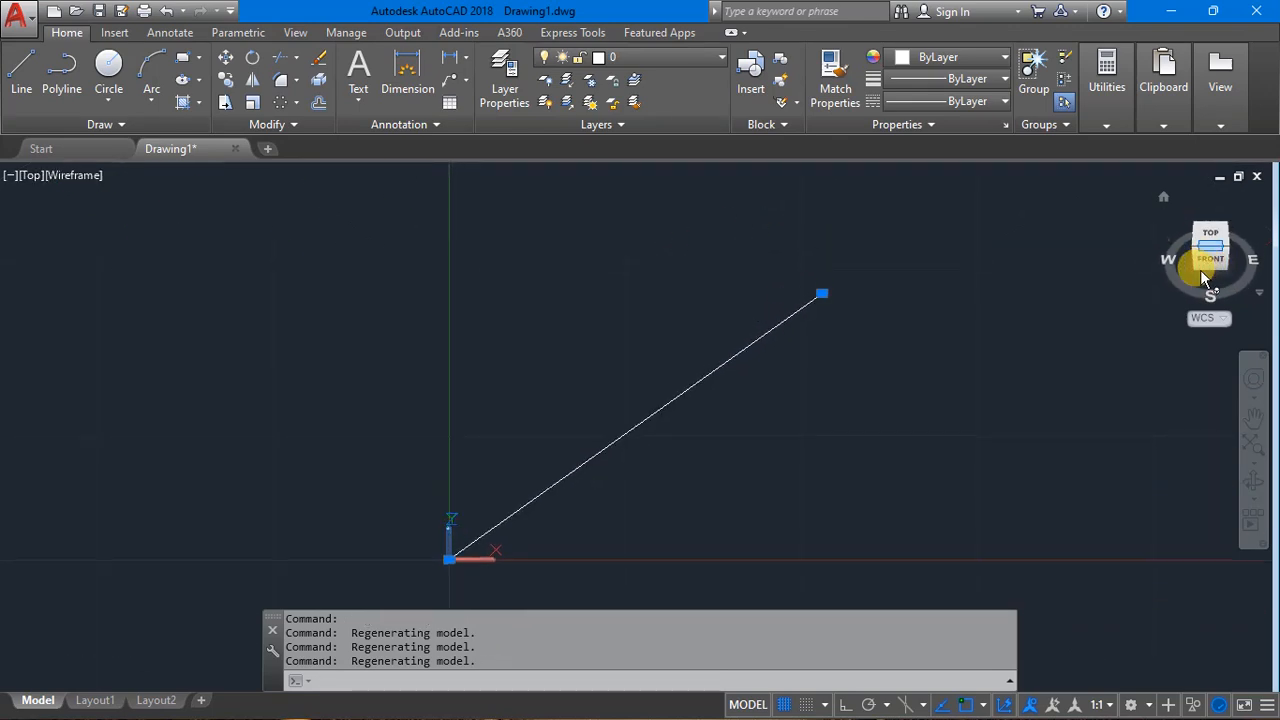
{"action": "left_click", "coordinate": [1163, 198]}
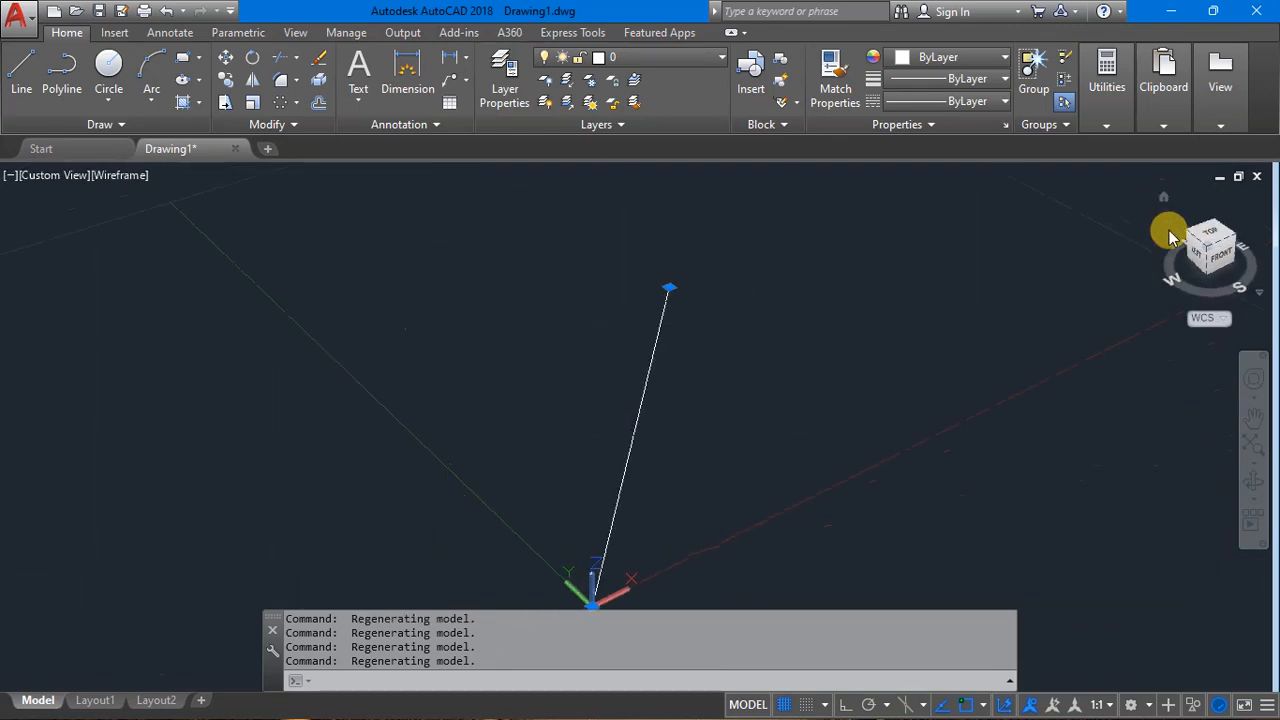
{"action": "left_click", "coordinate": [1214, 219]}
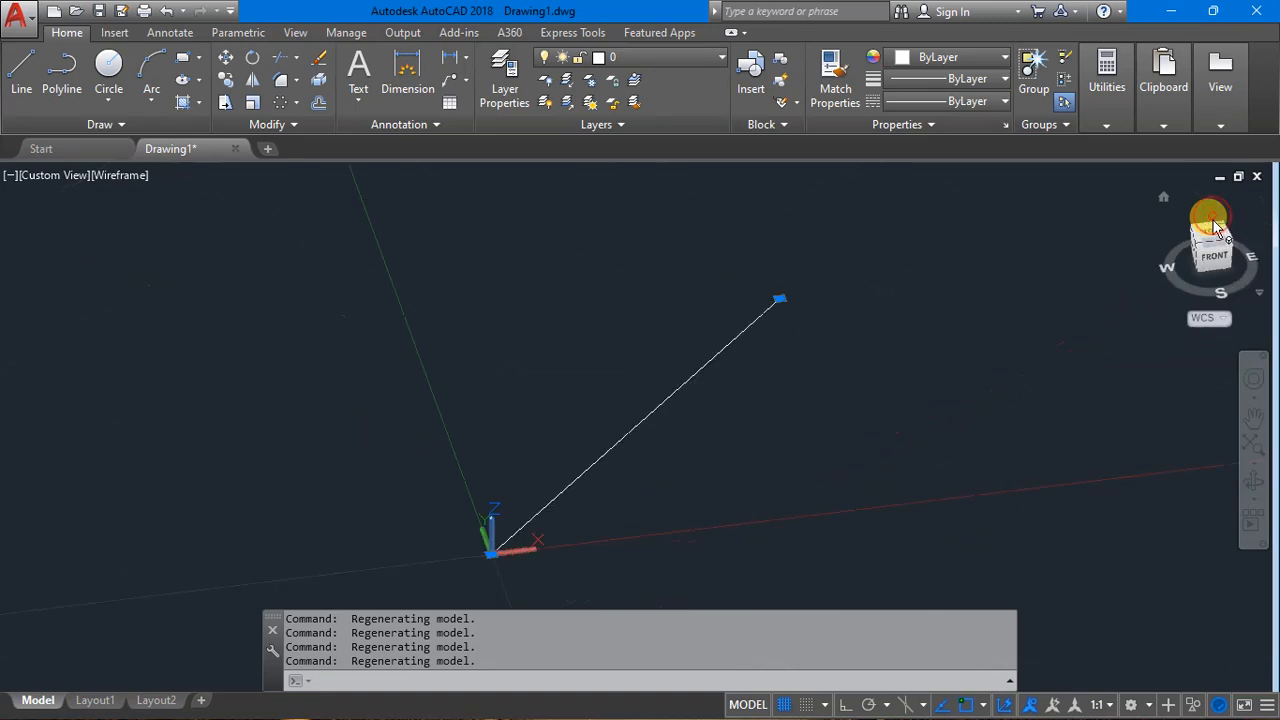
{"action": "left_click", "coordinate": [1160, 199]}
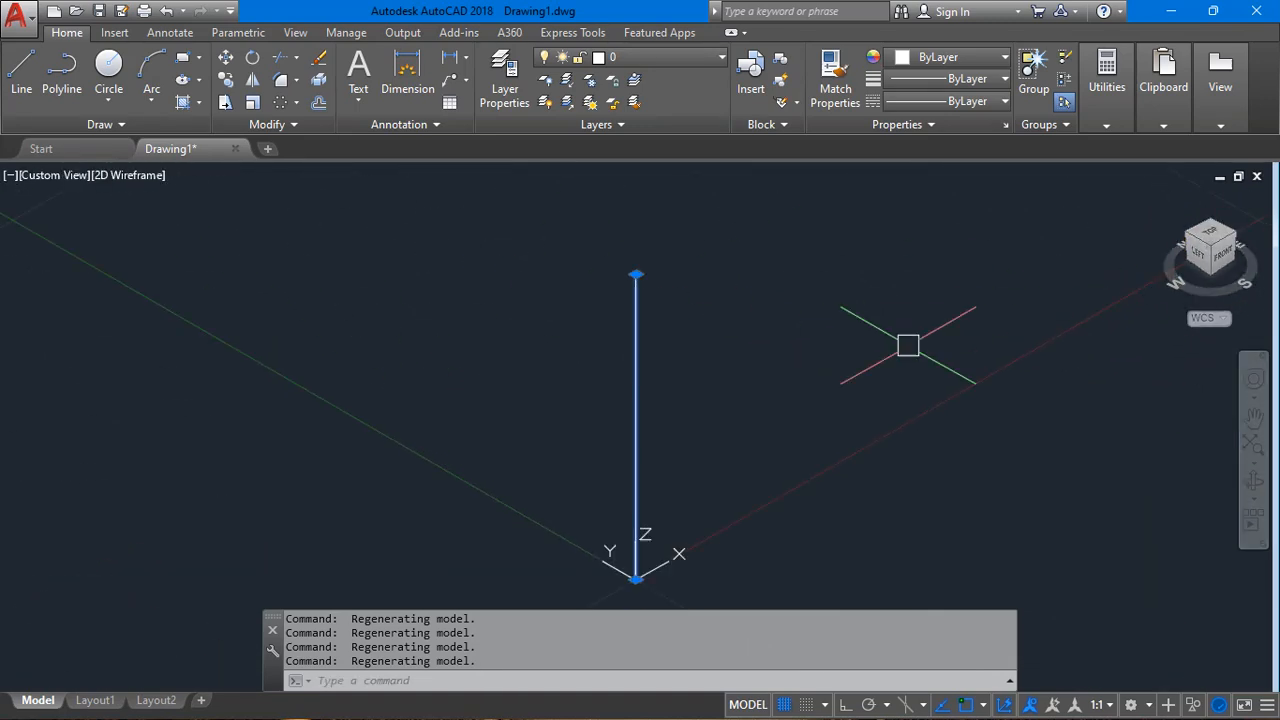
{"action": "key", "text": "Escape"}
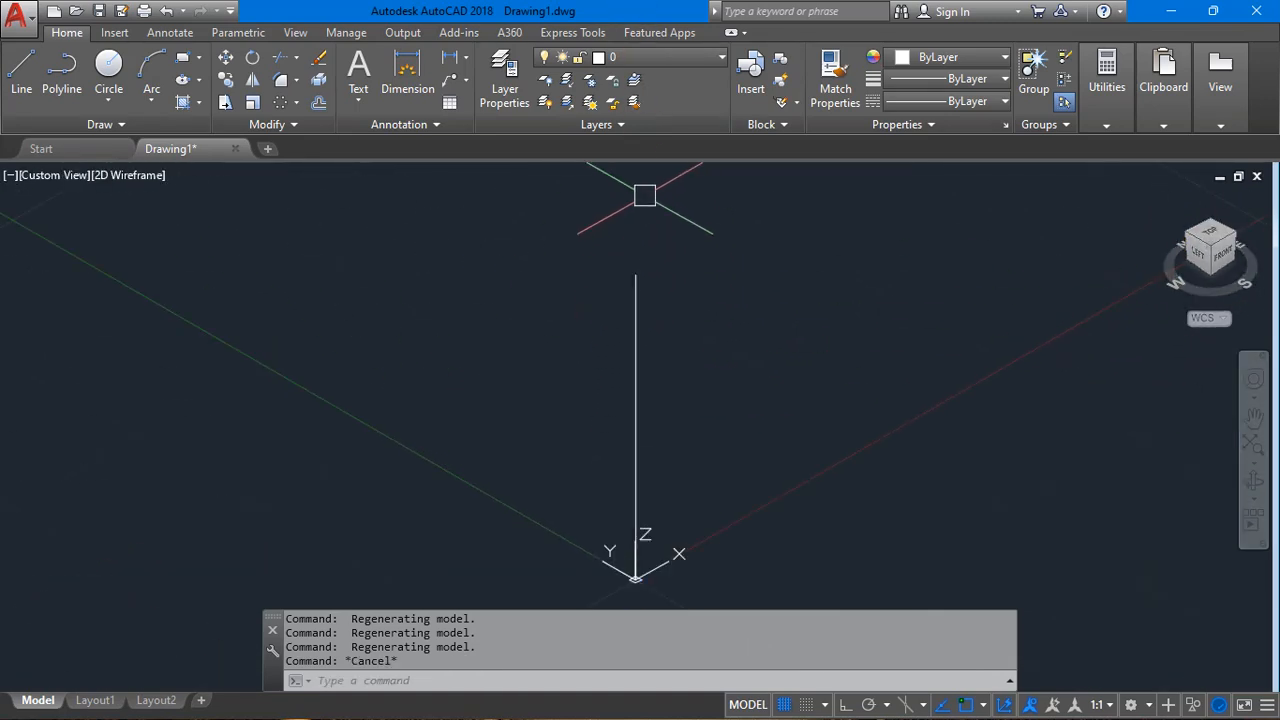
Draw a second 3D polyline from the free end of the first one to the point 45,45,45.
{"action": "type", "text": "3DPOLY"}
{"action": "key", "text": "Return"}
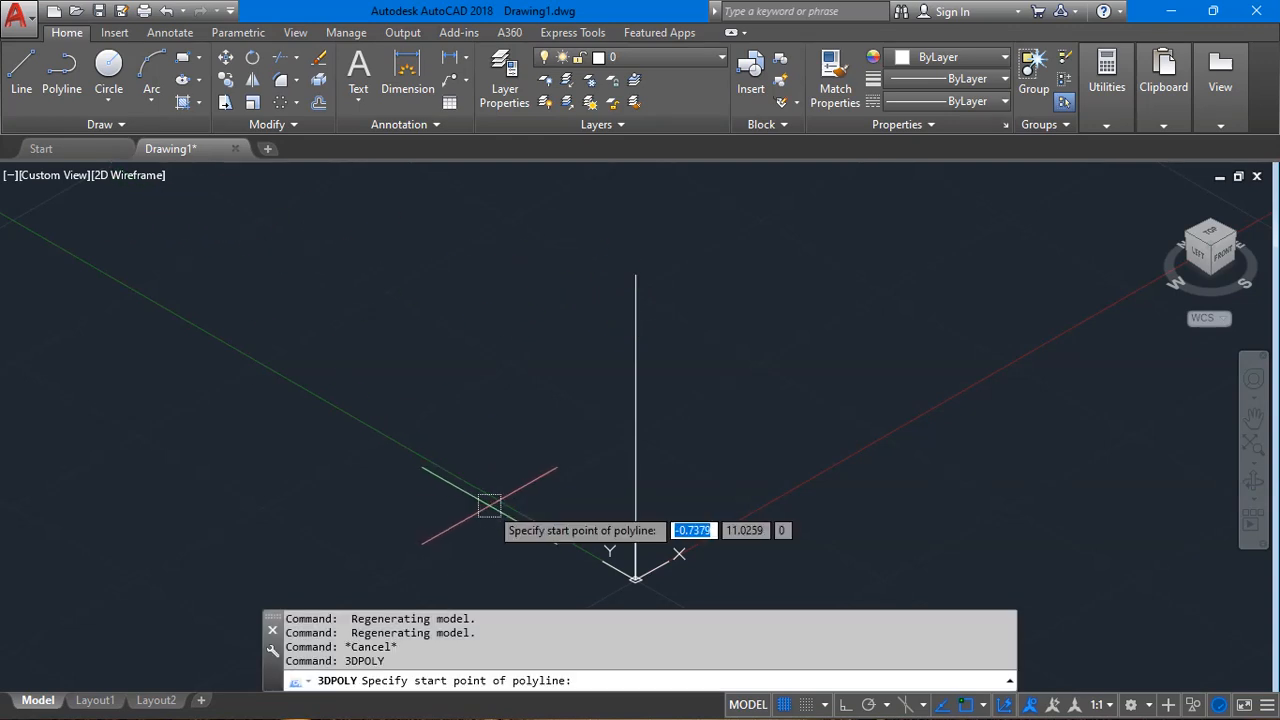
{"action": "left_click", "coordinate": [636, 274]}
{"action": "middle_click_drag", "start_coordinate": [820, 420], "coordinate": [680, 389]}
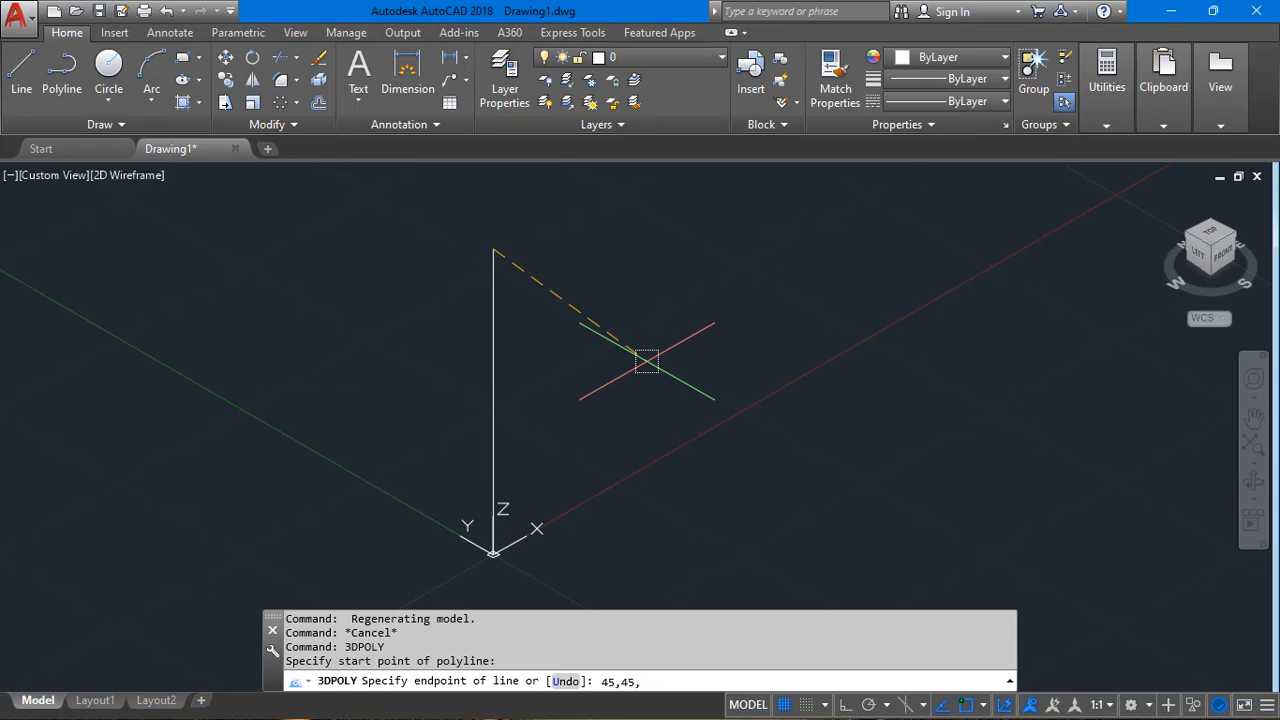
{"action": "key", "text": "Return"}
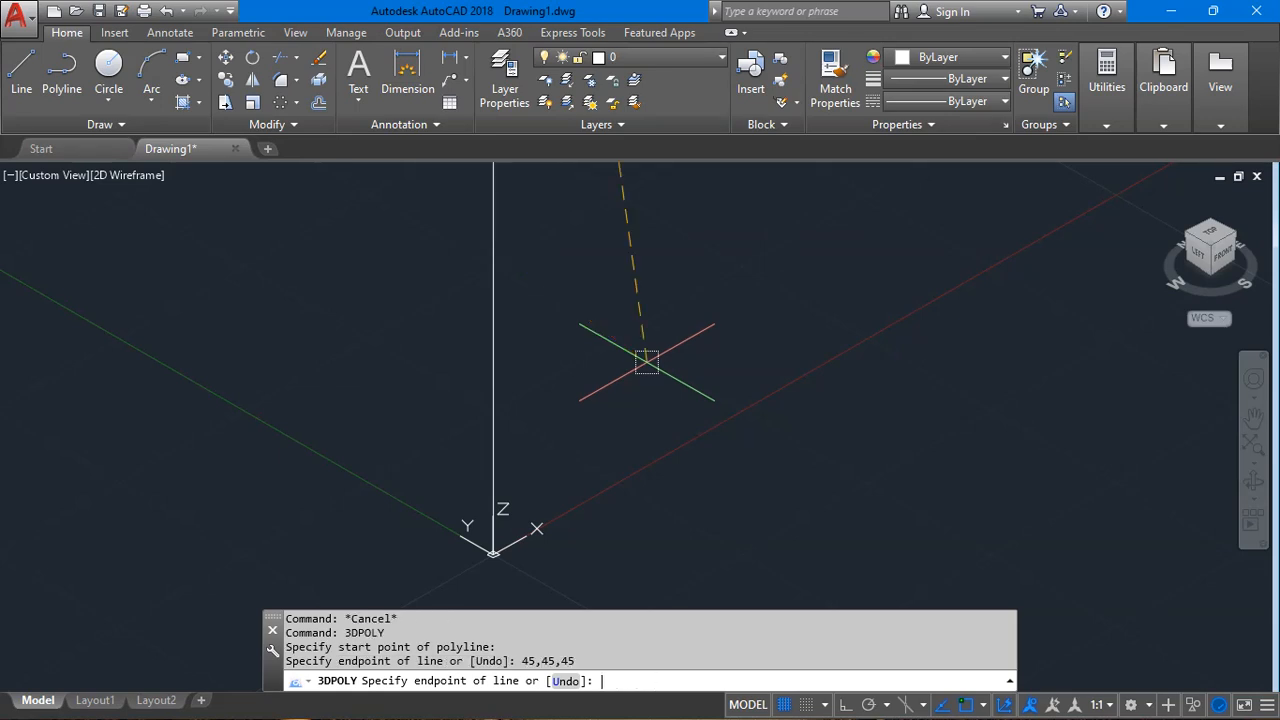
{"action": "left_click", "coordinate": [1226, 246]}
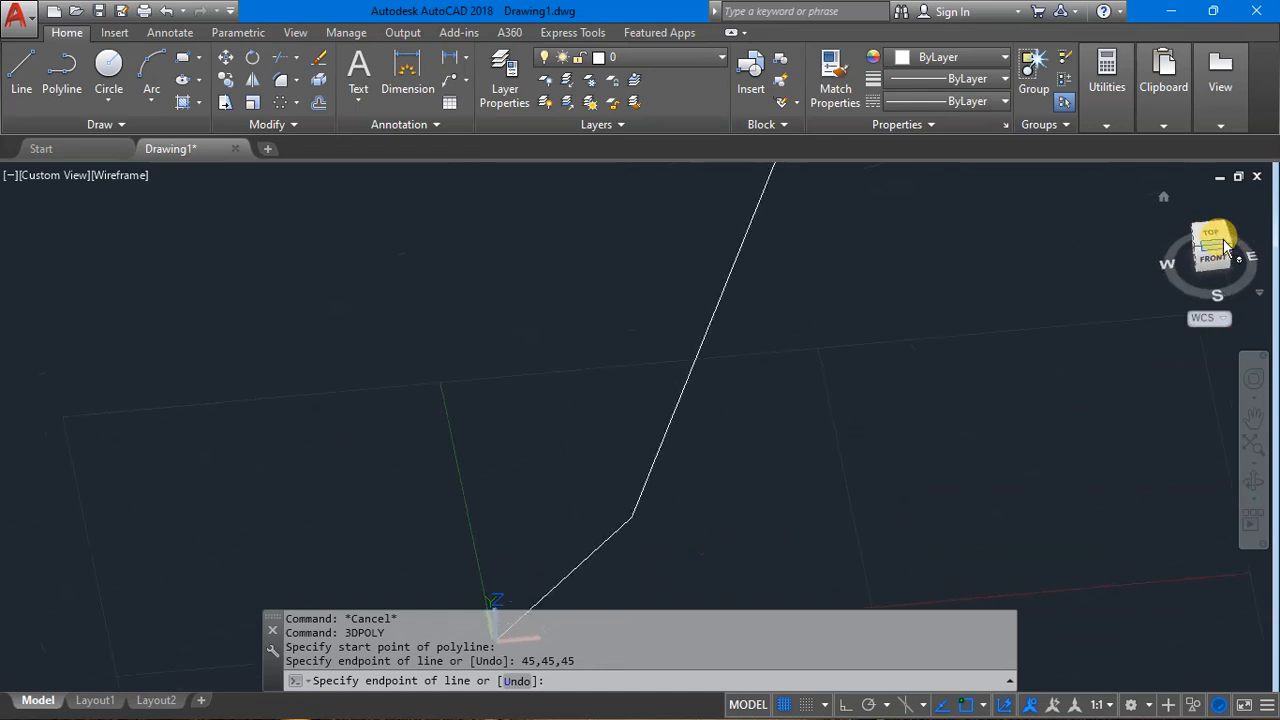
{"action": "left_click", "coordinate": [1162, 195]}
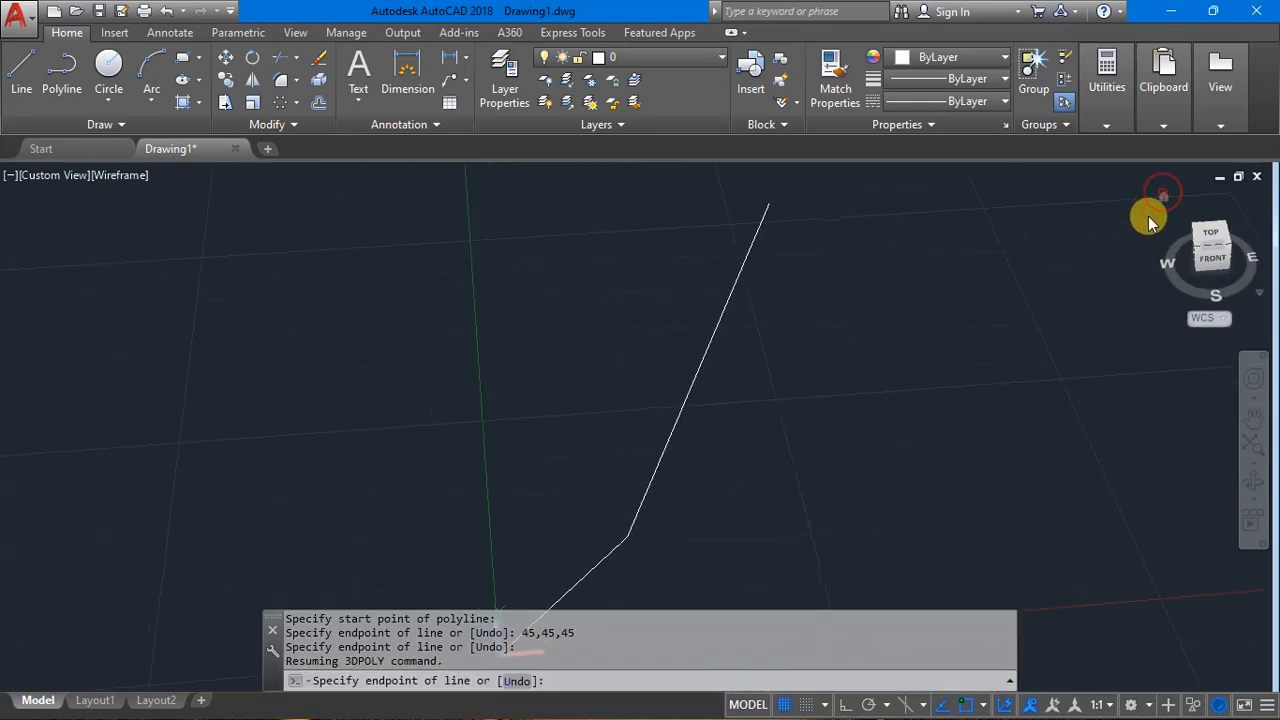
{"action": "key", "text": "Return"}
{"action": "key", "text": "Escape"}
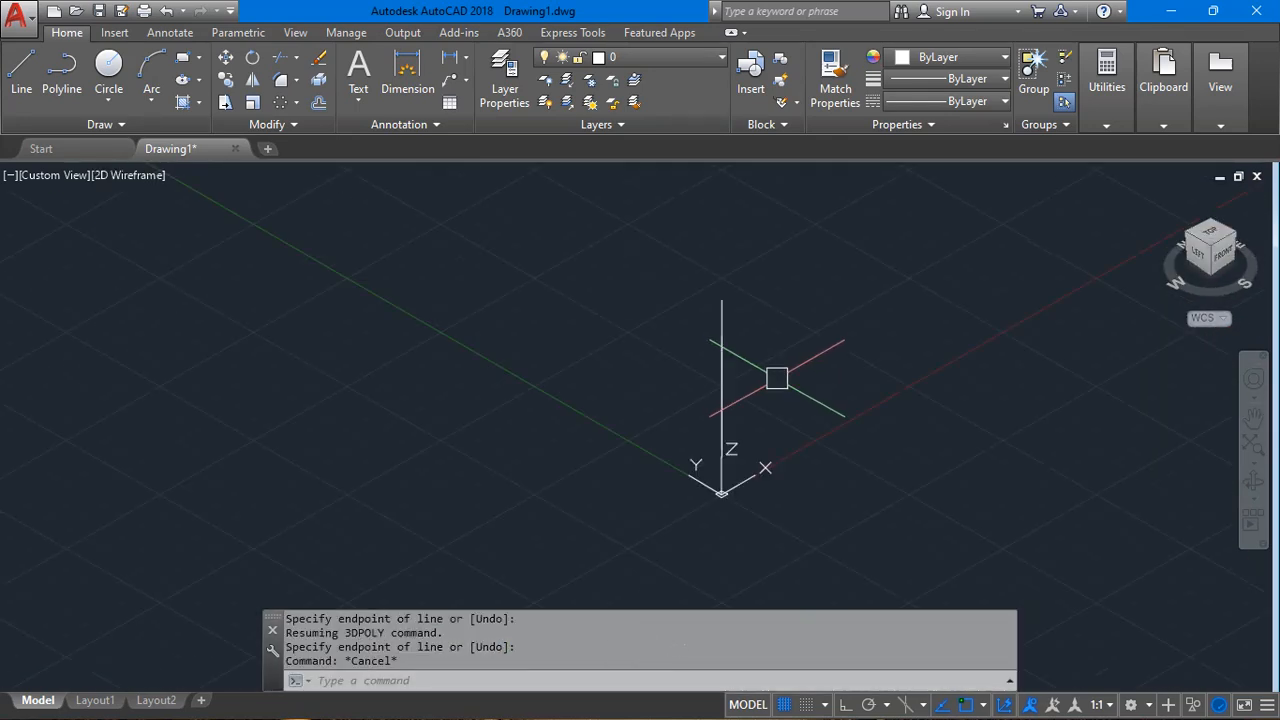
In the Front view, join the two 3D polylines into one object with JOIN.
{"action": "left_click", "coordinate": [1237, 258]}
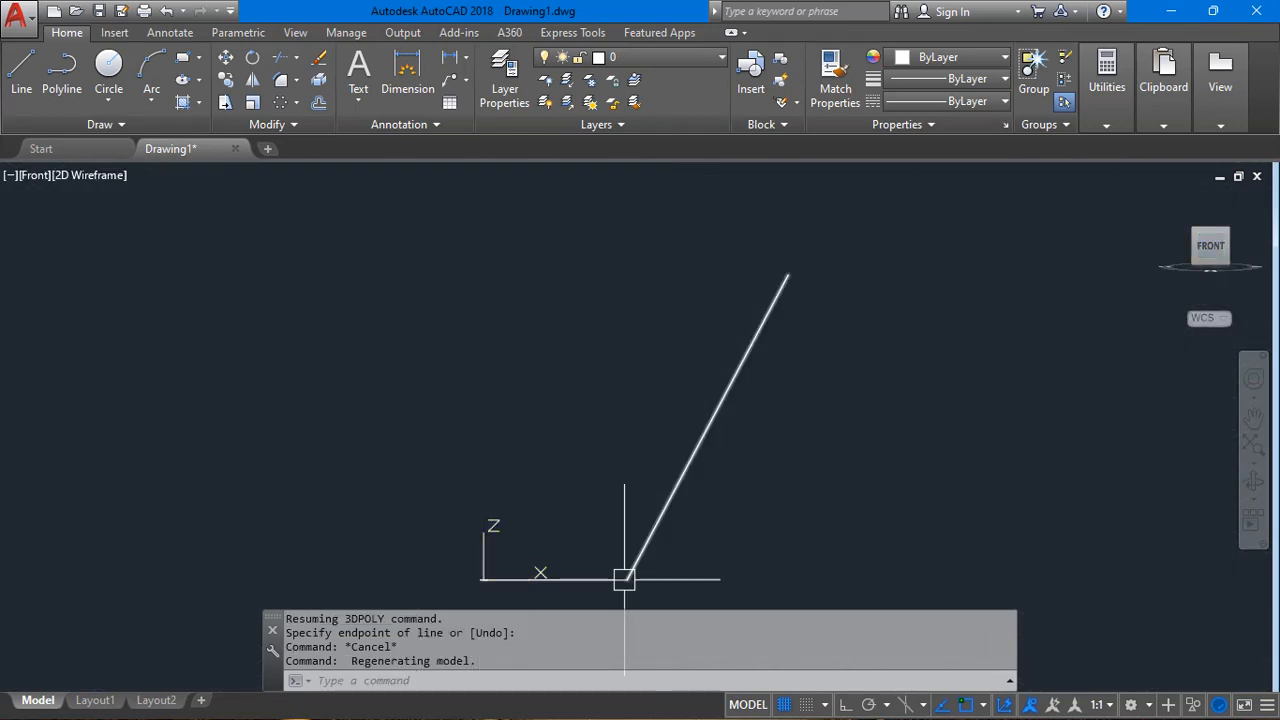
{"action": "left_click", "coordinate": [786, 279]}
{"action": "key", "text": "Escape"}
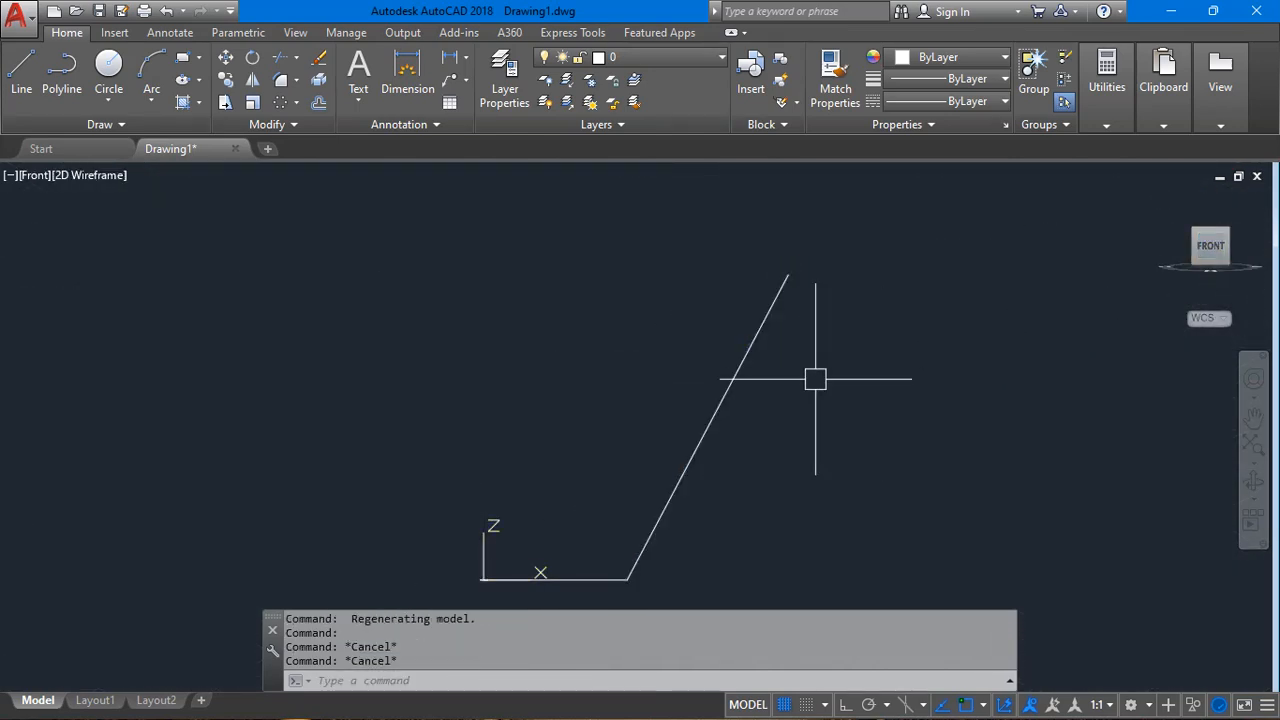
{"action": "type", "text": "j"}
{"action": "key", "text": "Return"}
{"action": "left_click", "coordinate": [593, 578]}
{"action": "left_click", "coordinate": [647, 543]}
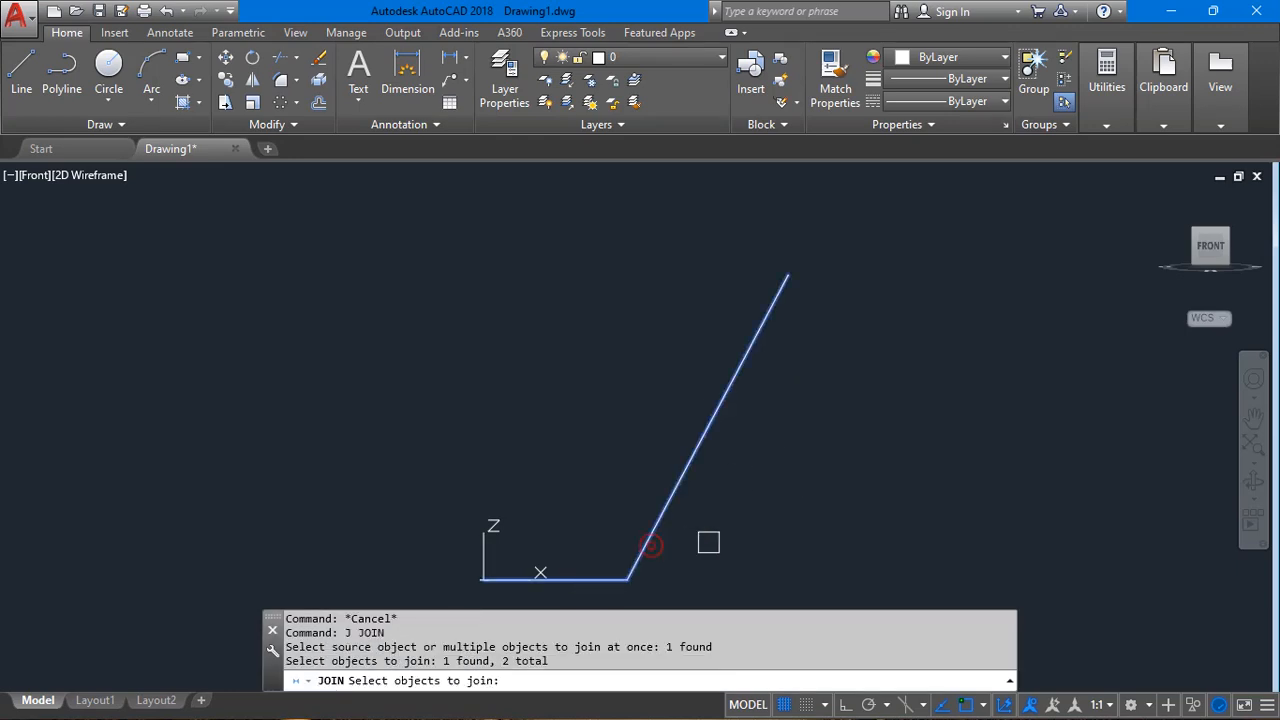
{"action": "key", "text": "Return"}
Return to the home isometric view and examine the PEDIT options offered for the joined 3D polyline, leaving it unedited.
{"action": "left_click", "coordinate": [1163, 198]}
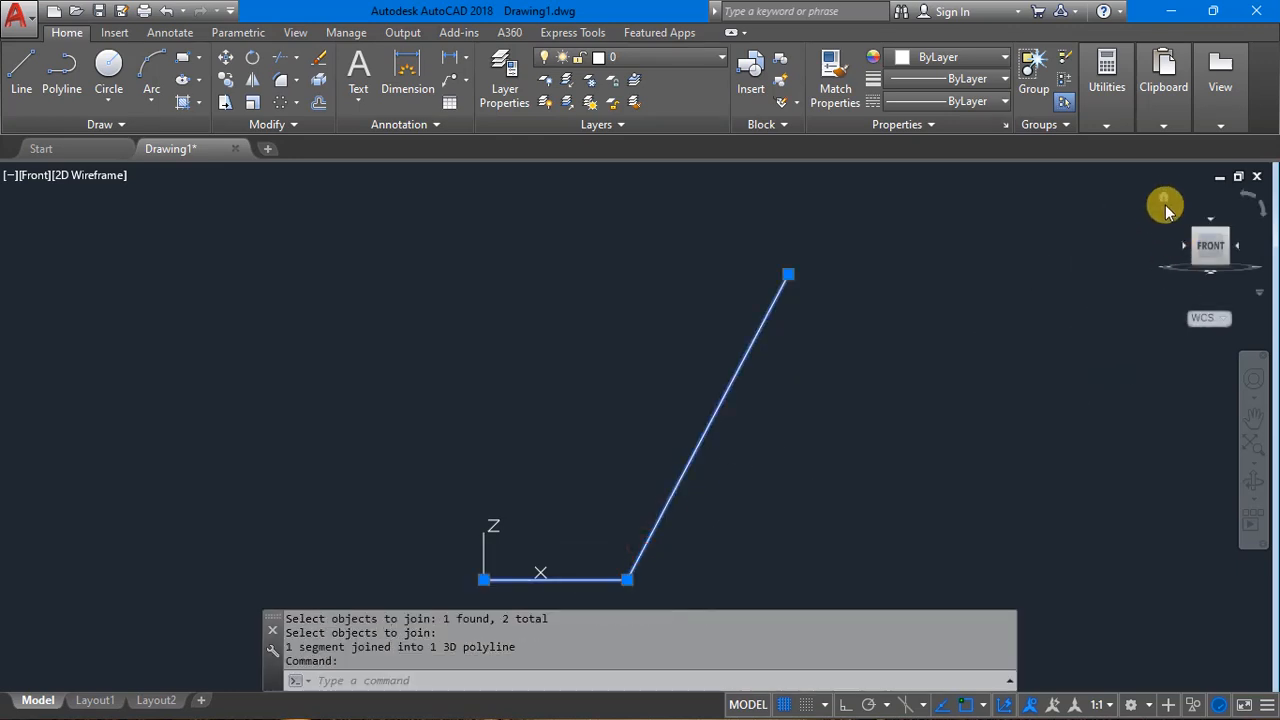
{"action": "key", "text": "Escape"}
{"action": "scroll", "coordinate": [606, 278], "scroll_direction": "down", "scroll_amount": 2}
{"action": "double_click", "coordinate": [621, 285]}
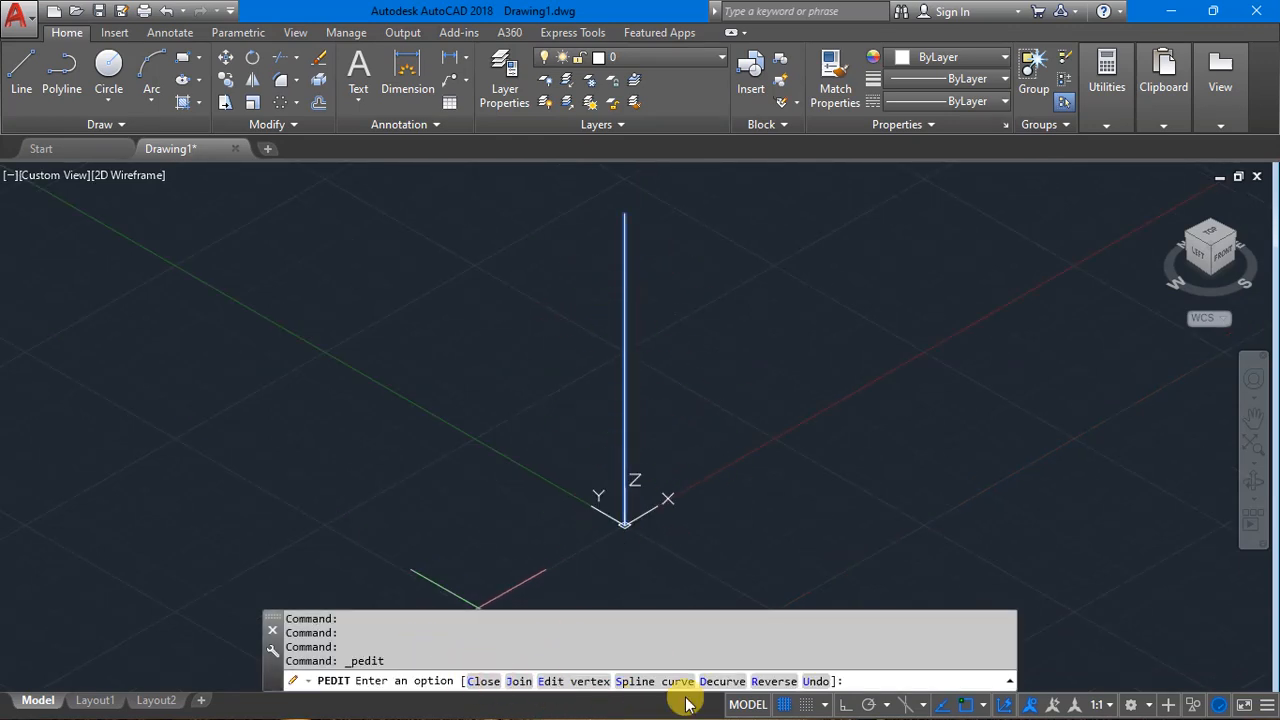
{"action": "key", "text": "Escape"}
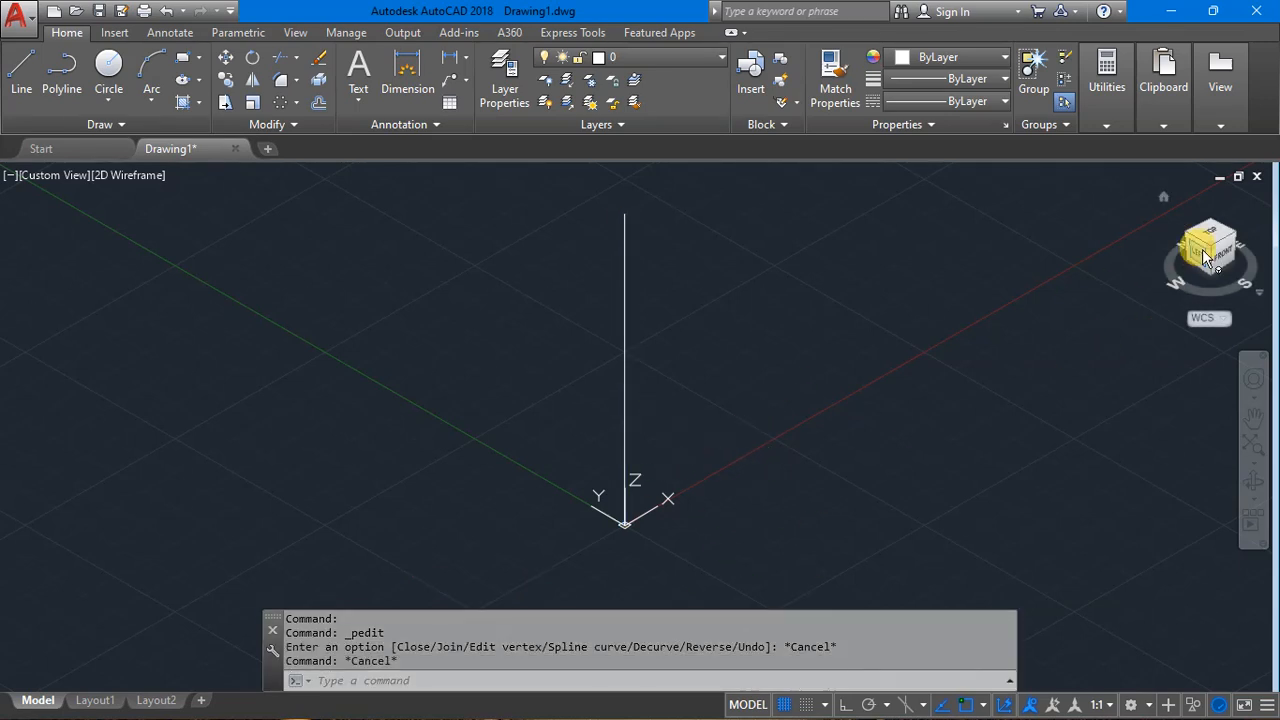
{"action": "left_click", "coordinate": [107, 63]}
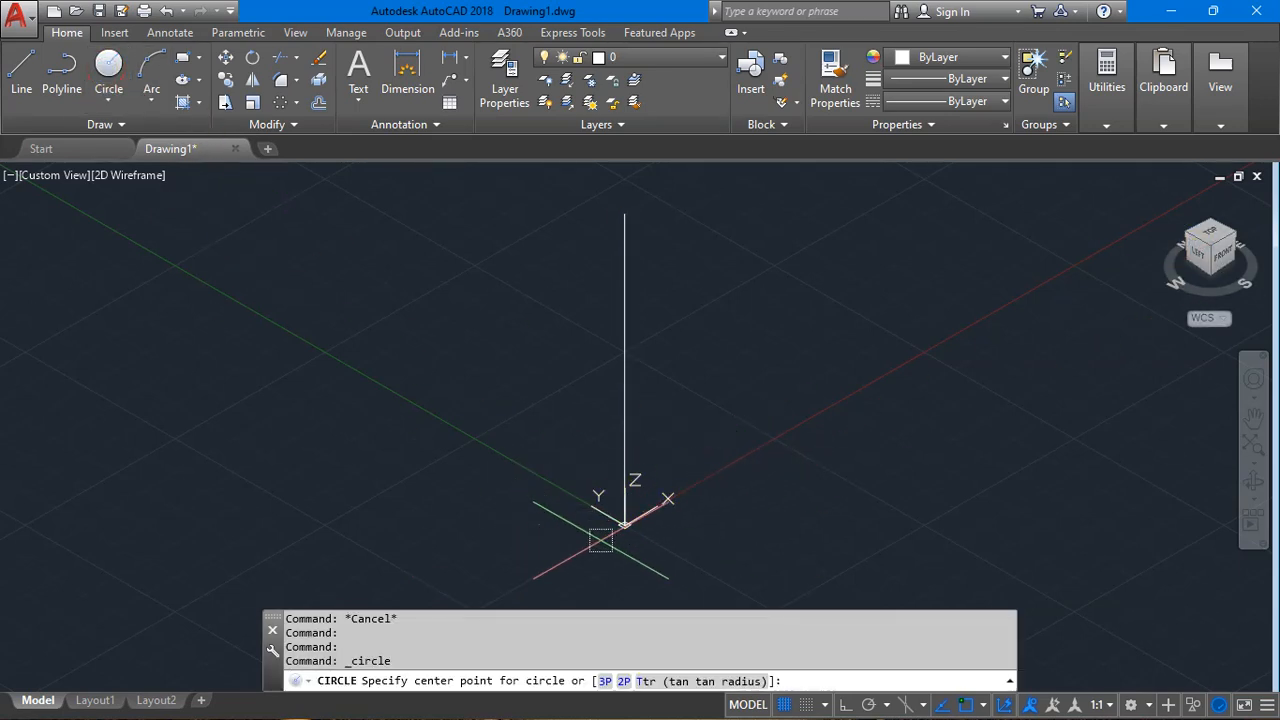
{"action": "left_click", "coordinate": [624, 524]}
{"action": "key", "text": "Escape"}
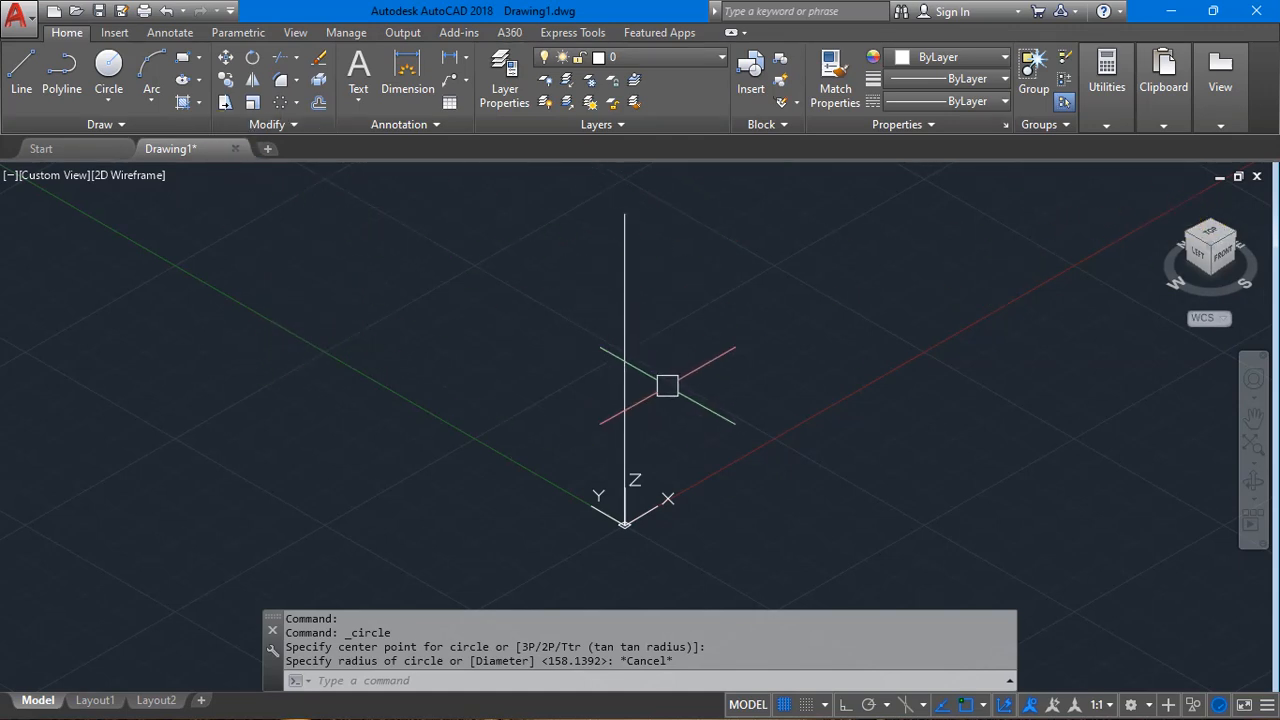
Switch the workspace from Drafting & Annotation to 3D Modeling.
{"action": "left_click", "coordinate": [1149, 699]}
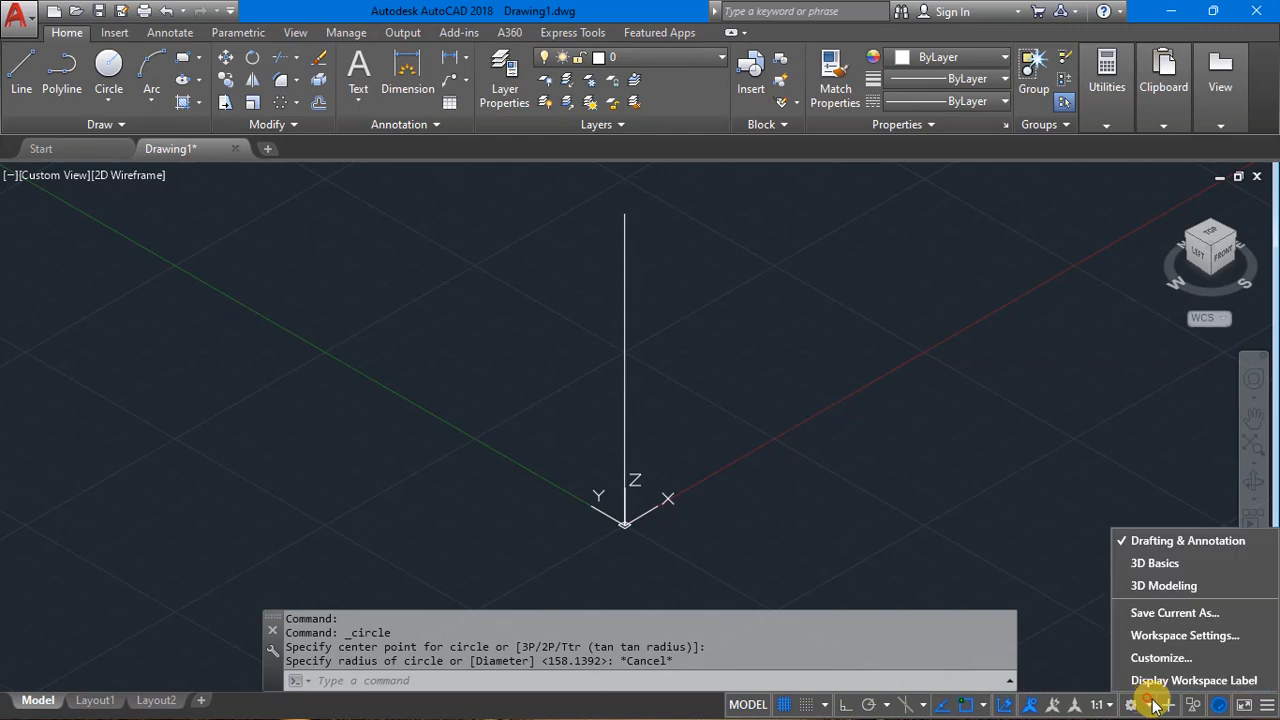
{"action": "left_click", "coordinate": [1158, 586]}
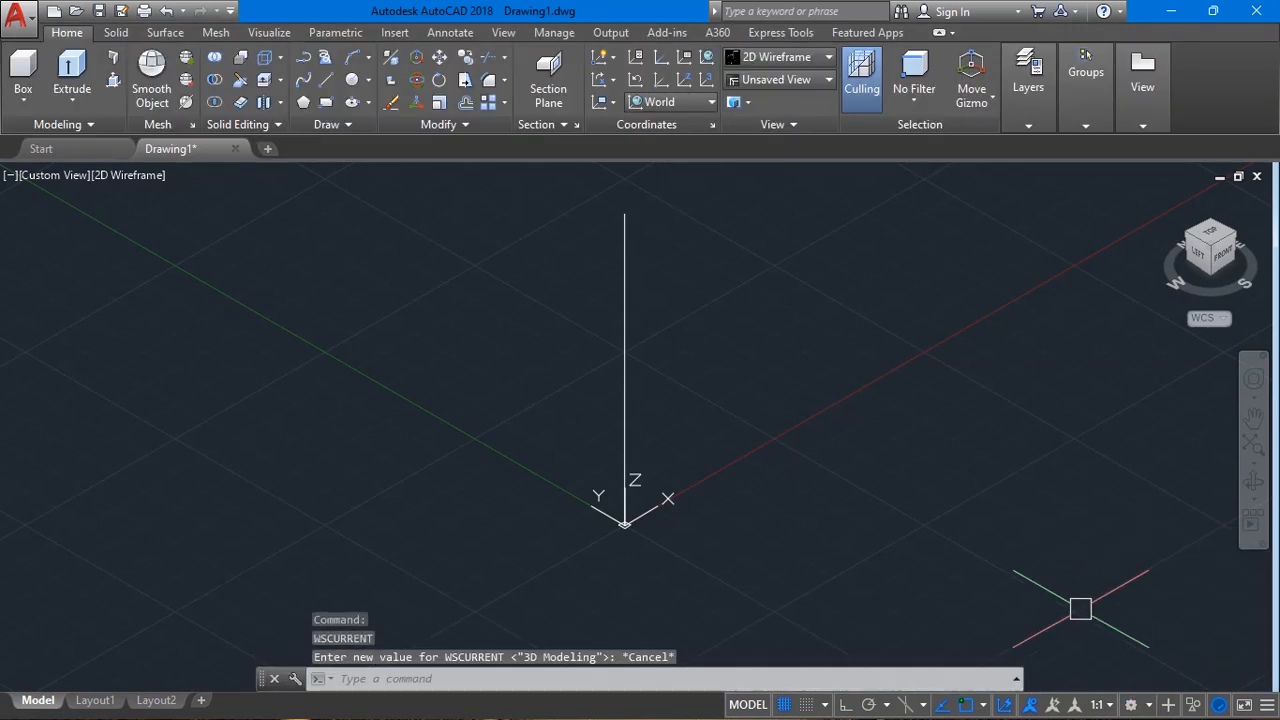
{"action": "left_click", "coordinate": [1150, 706]}
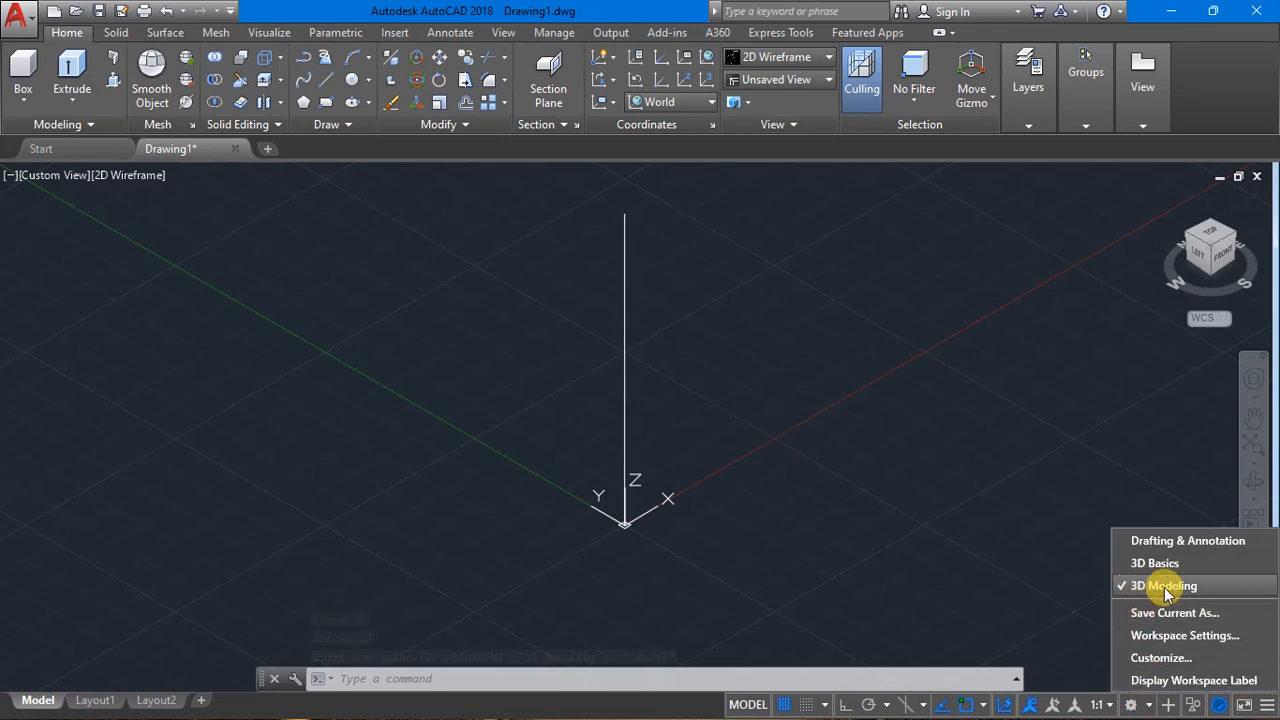
{"action": "left_click", "coordinate": [1165, 588]}
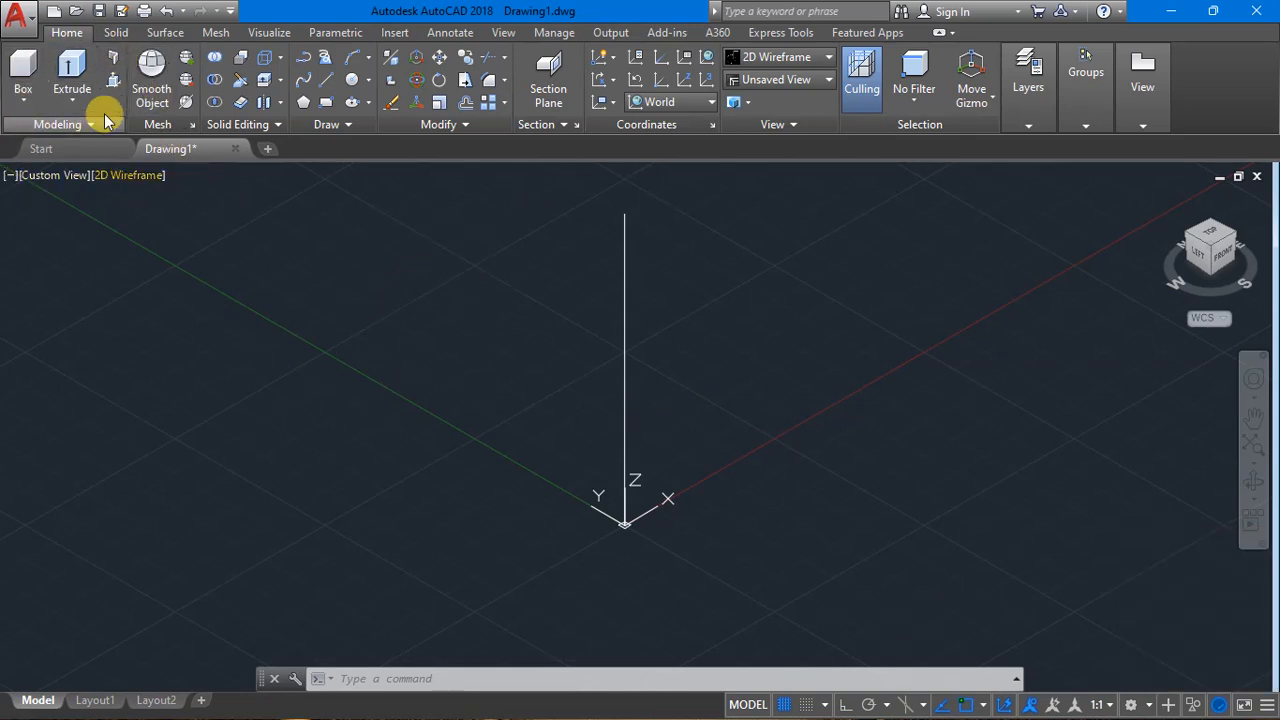
{"action": "left_click", "coordinate": [73, 97]}
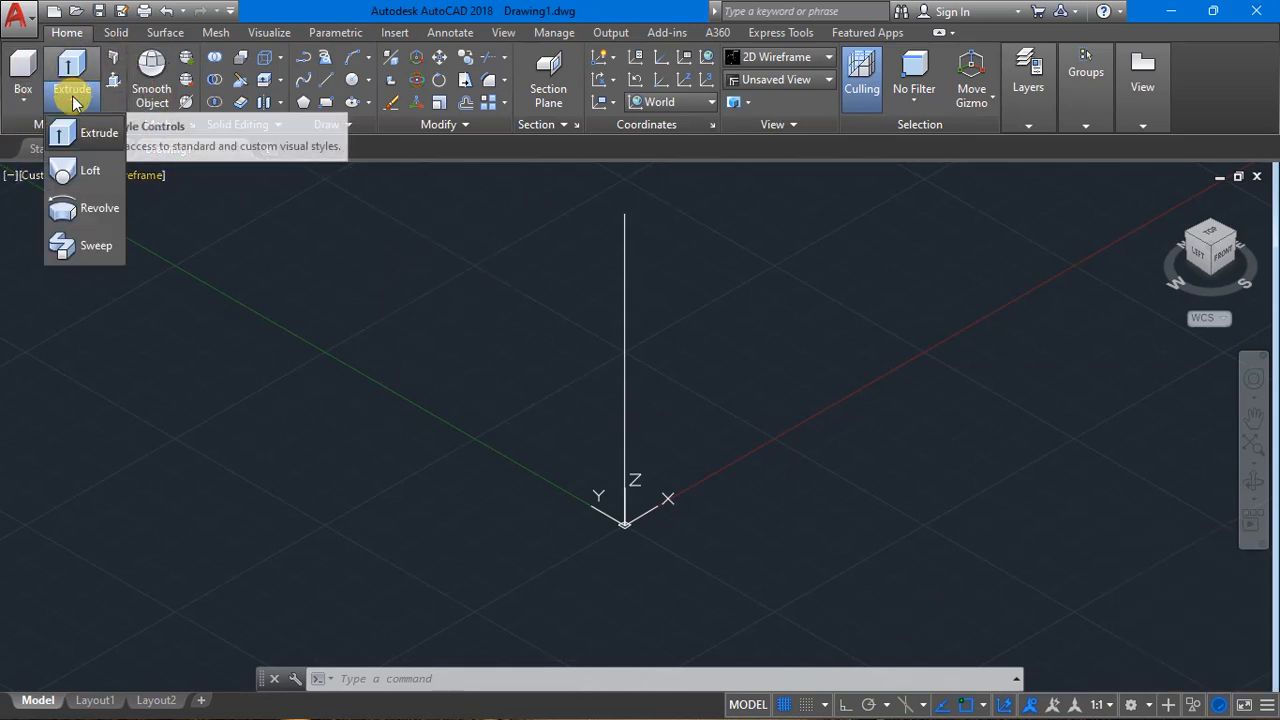
{"action": "left_click", "coordinate": [83, 249]}
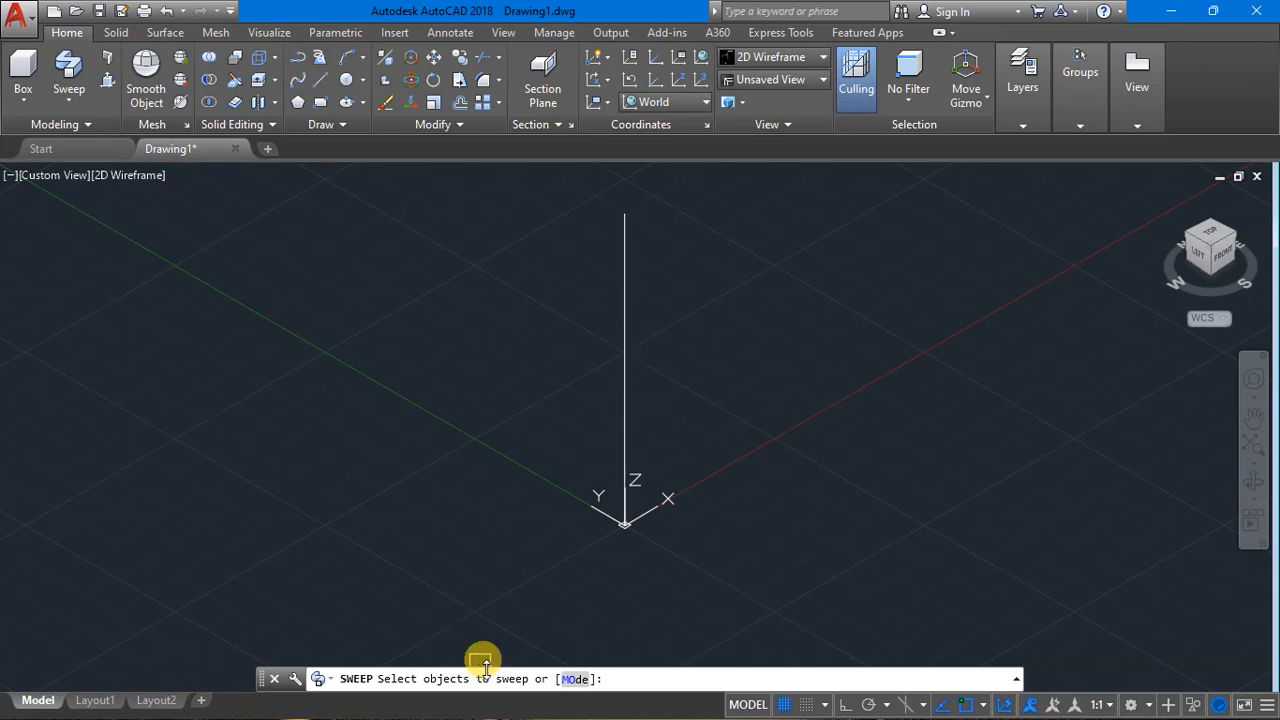
{"action": "left_click", "coordinate": [573, 679]}
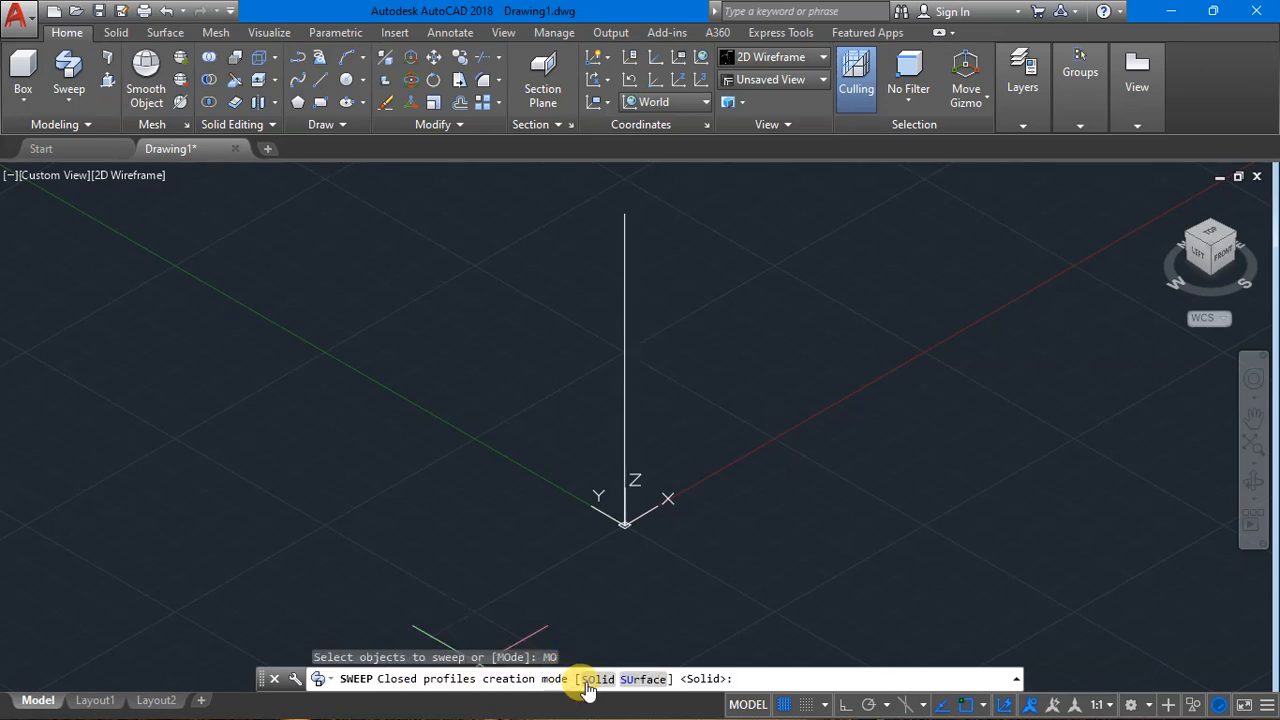
{"action": "left_click", "coordinate": [598, 679]}
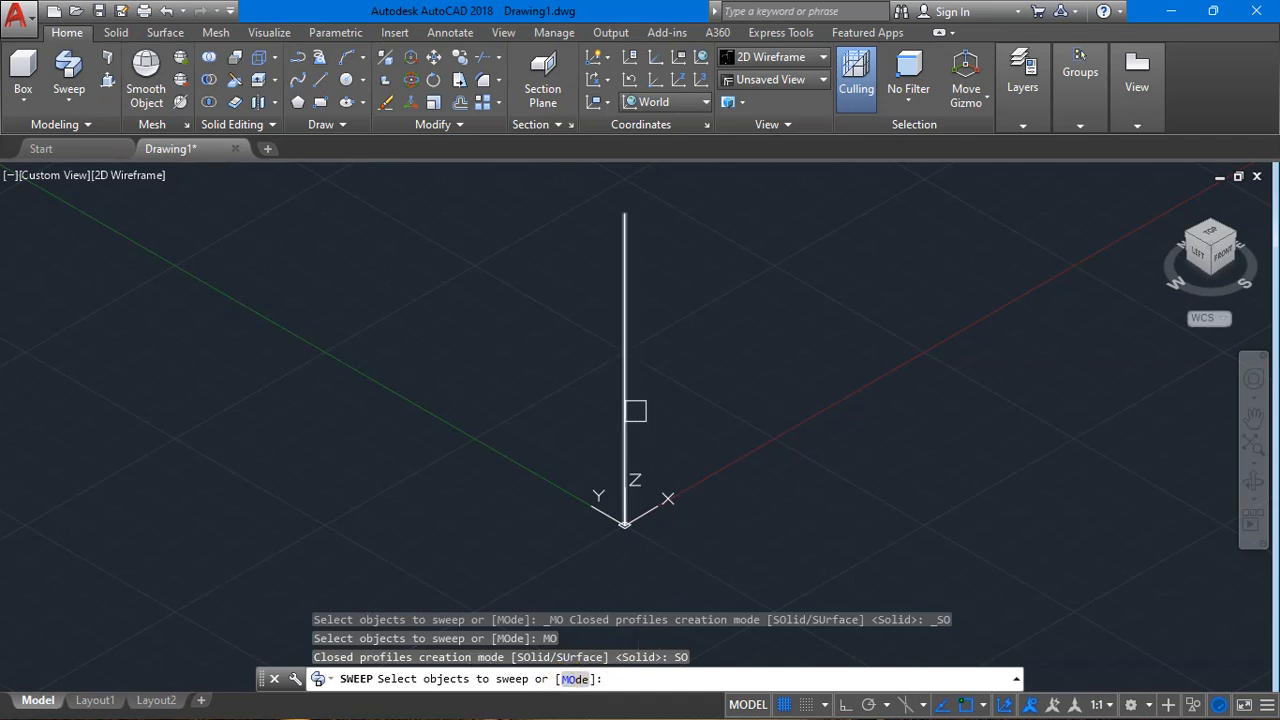
{"action": "left_click", "coordinate": [631, 384]}
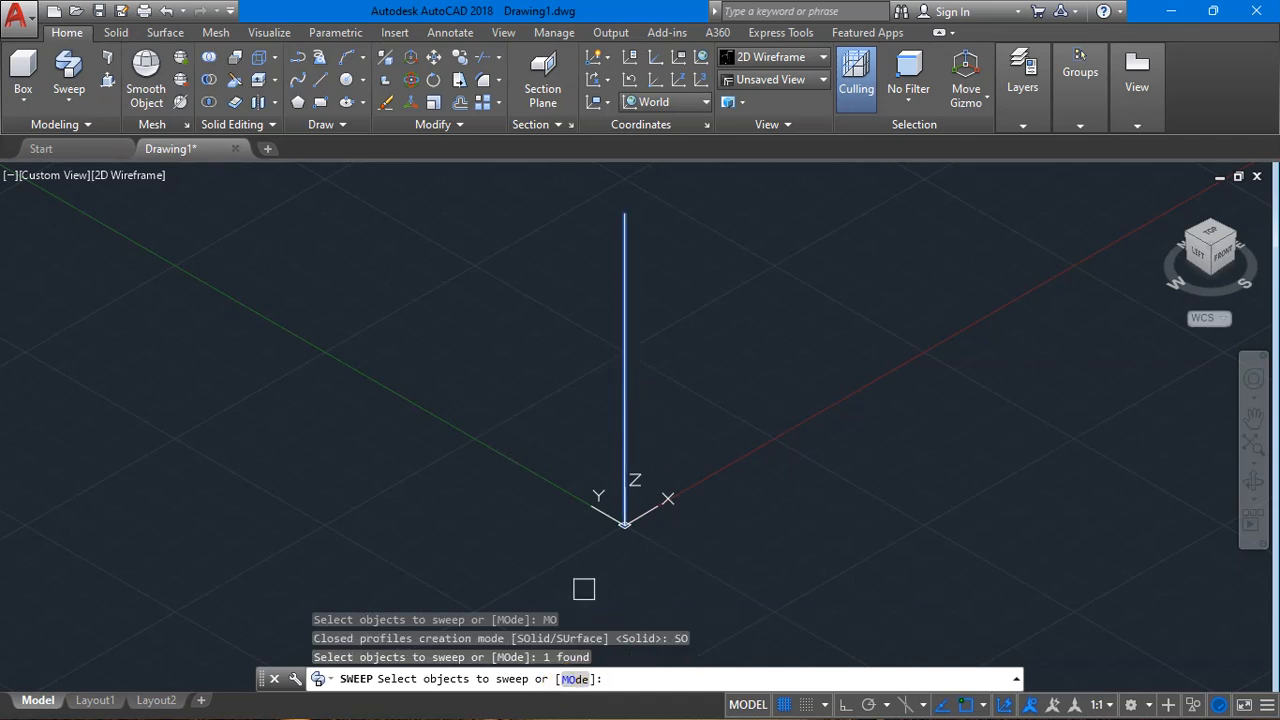
{"action": "key", "text": "Escape"}
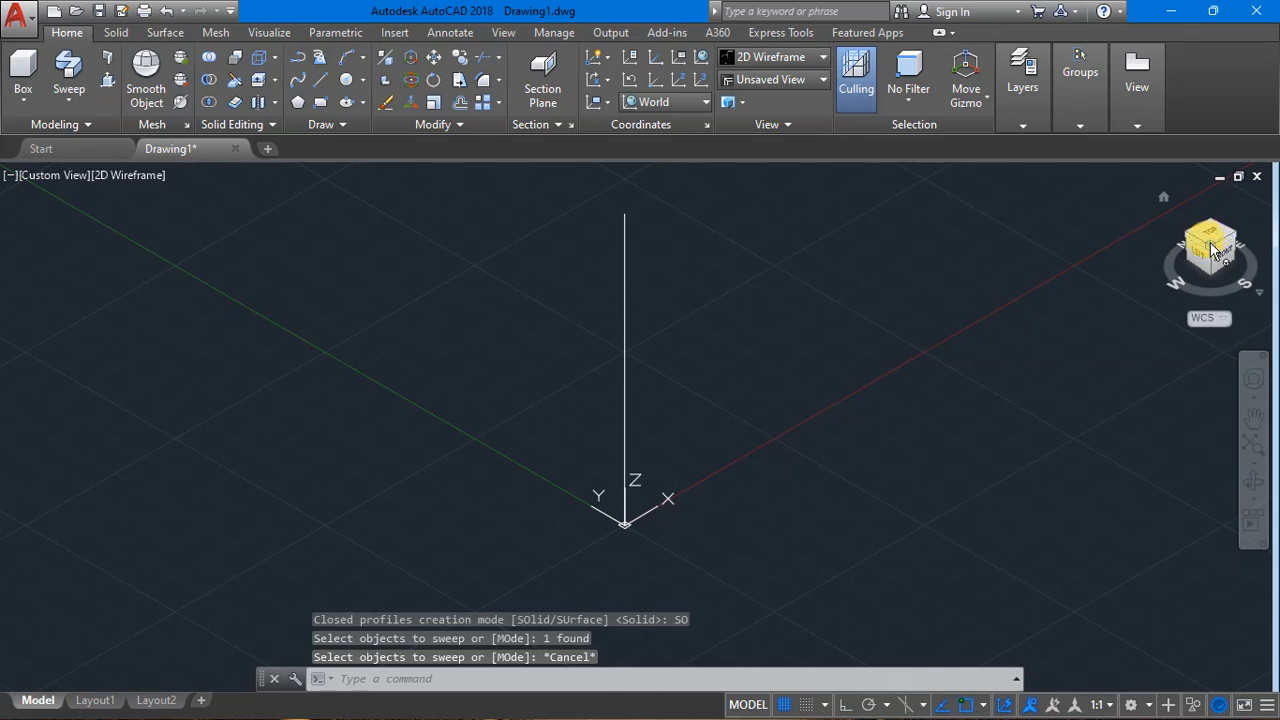
{"action": "key", "text": "Escape"}
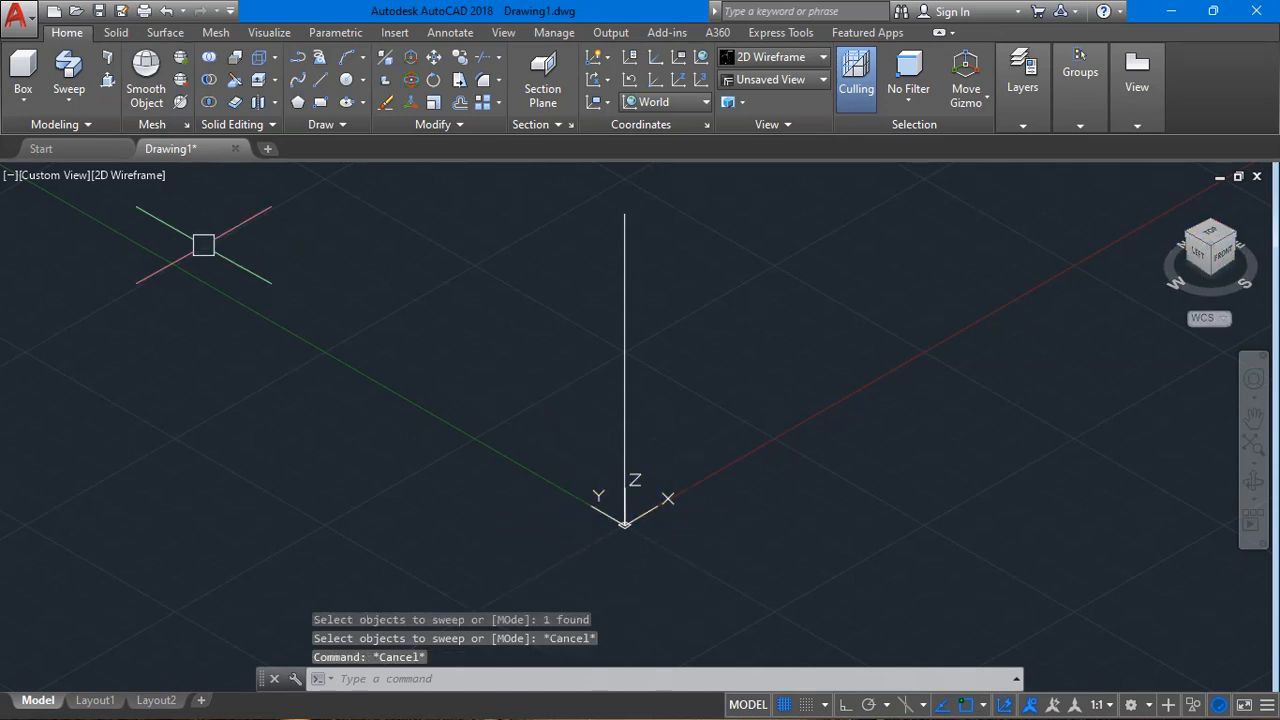
{"action": "left_click", "coordinate": [29, 98]}
{"action": "left_click", "coordinate": [29, 97]}
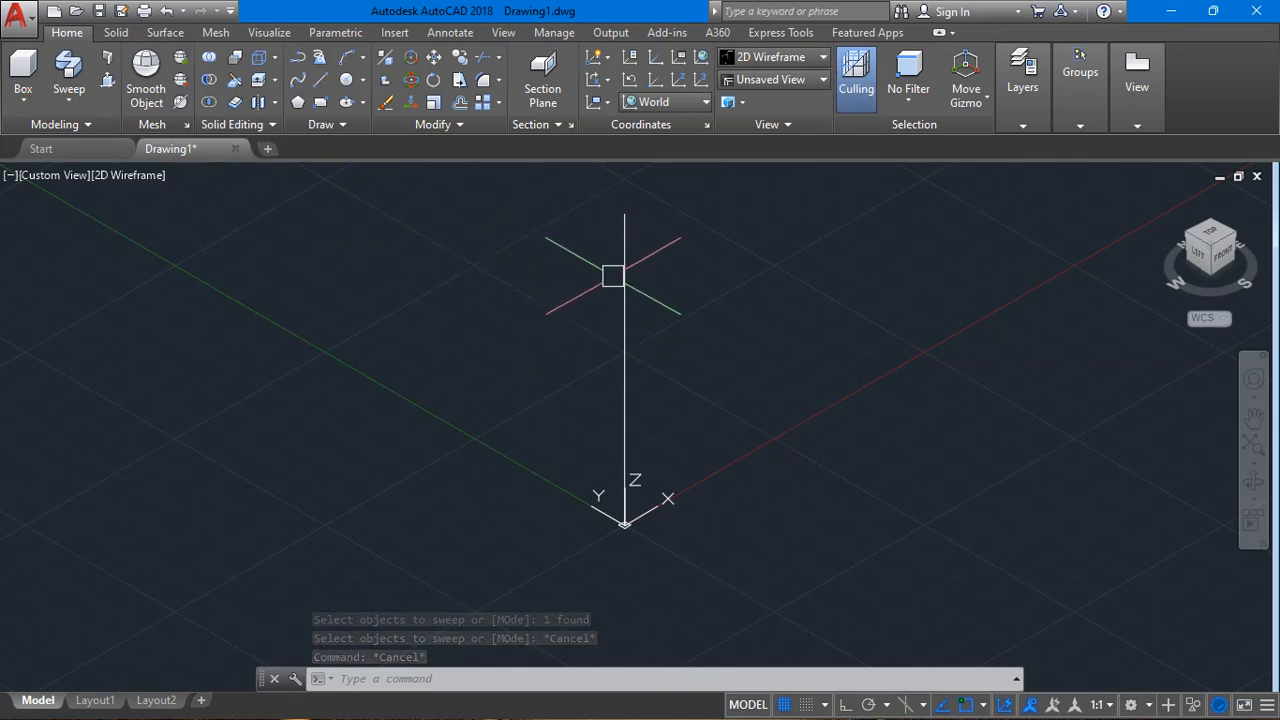
{"action": "left_click", "coordinate": [110, 68]}
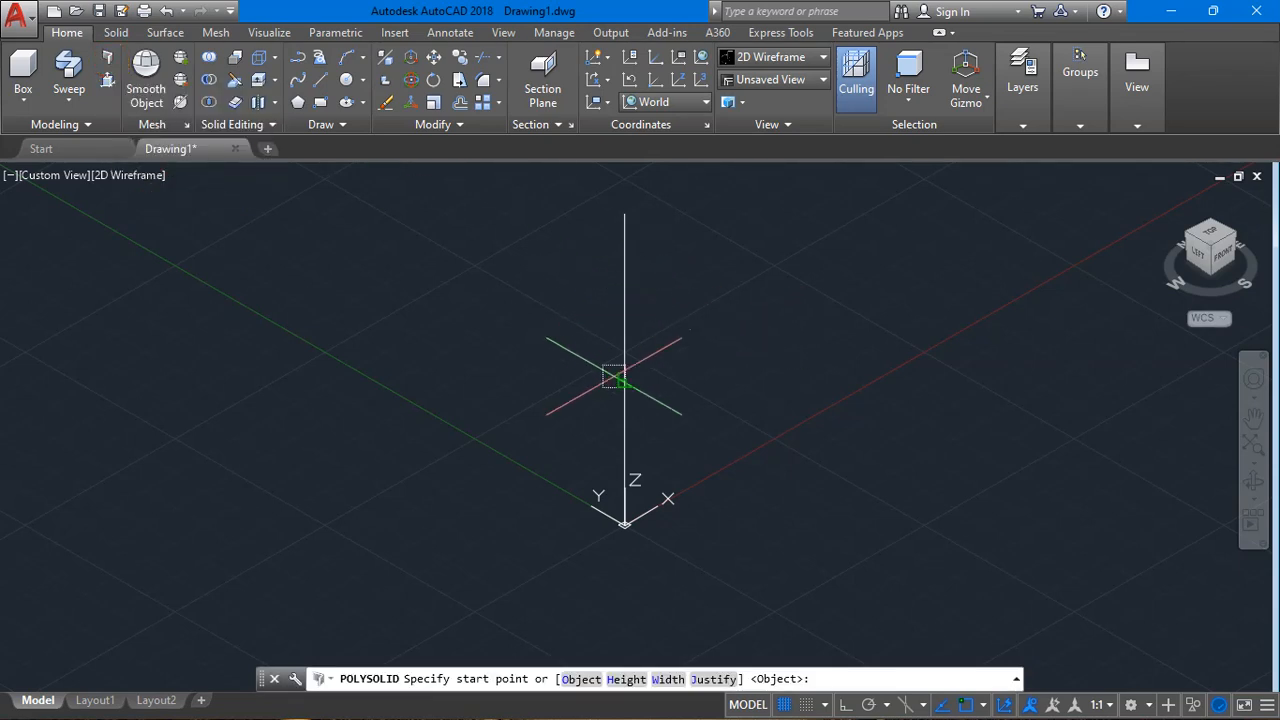
{"action": "left_click", "coordinate": [760, 480]}
{"action": "left_click", "coordinate": [987, 369]}
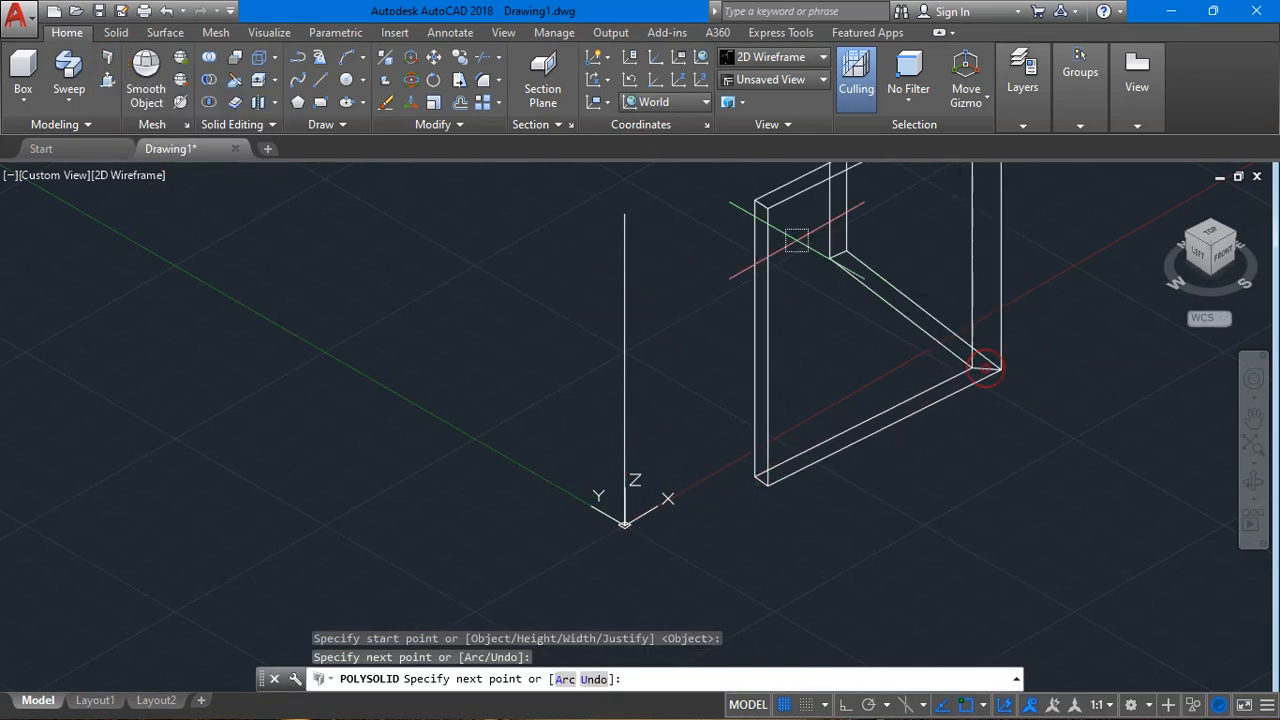
{"action": "left_click", "coordinate": [672, 210]}
{"action": "key", "text": "Escape"}
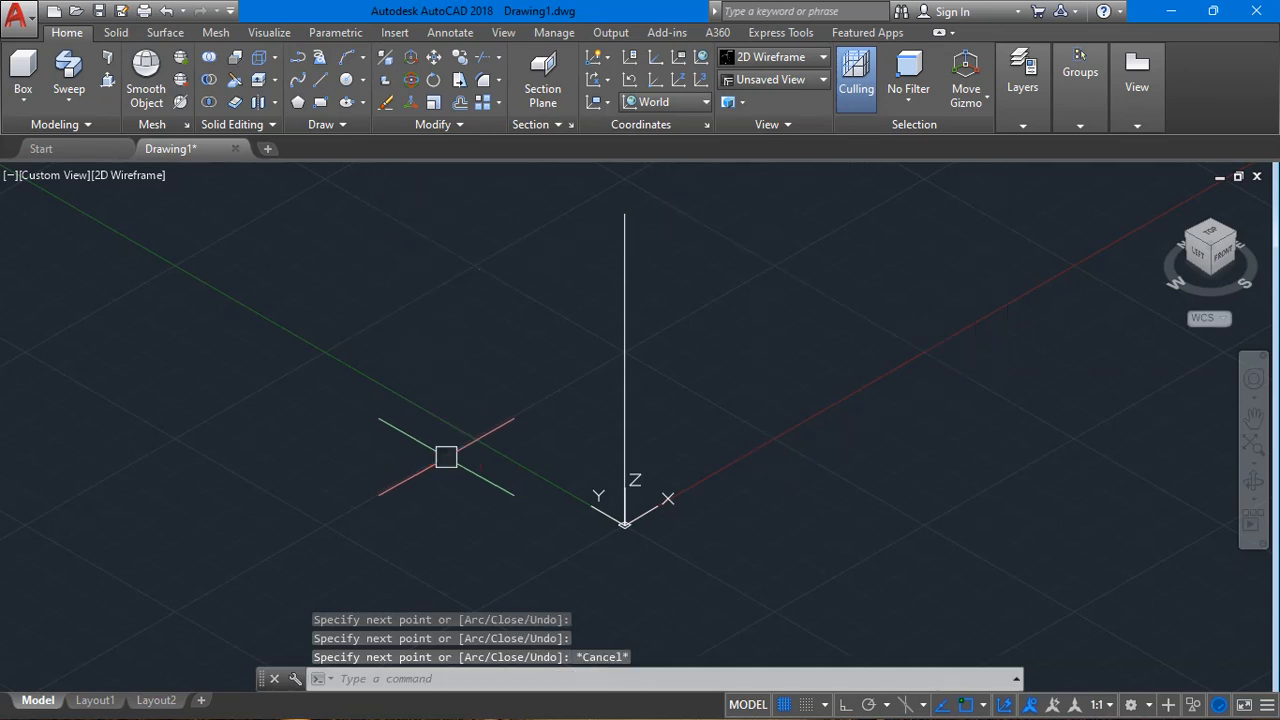
{"action": "left_click", "coordinate": [75, 102]}
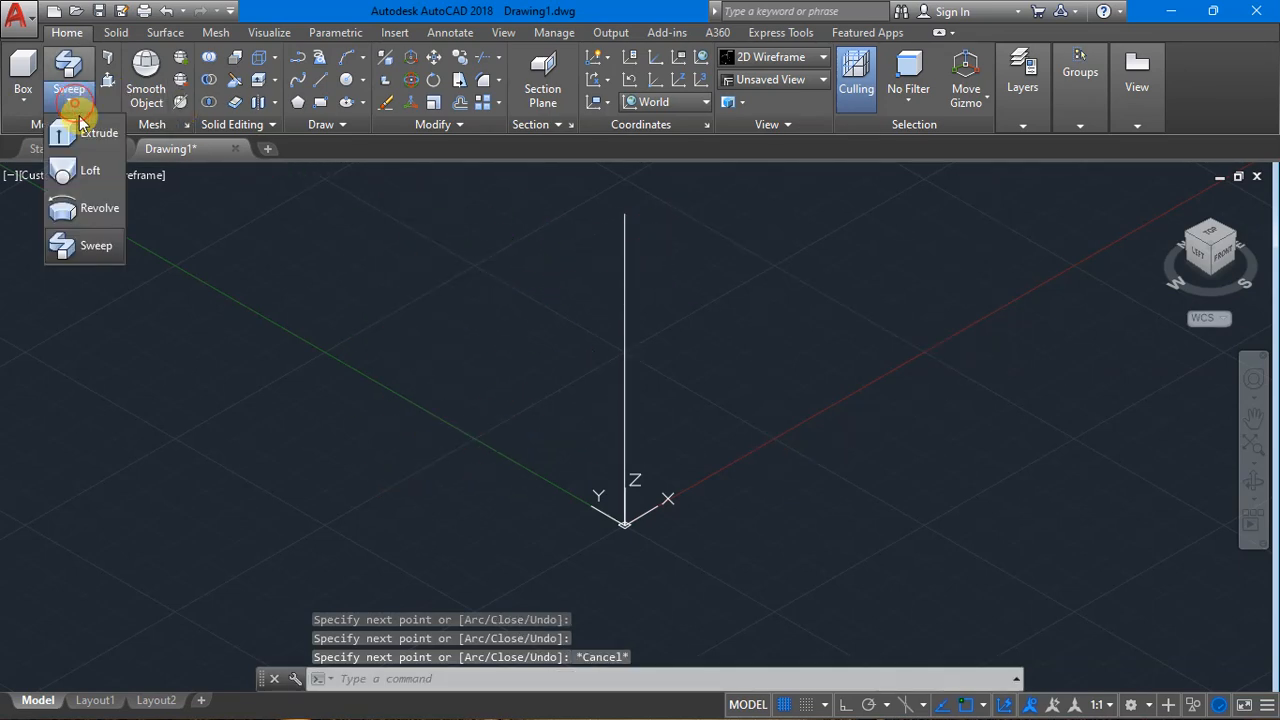
{"action": "left_click", "coordinate": [106, 248]}
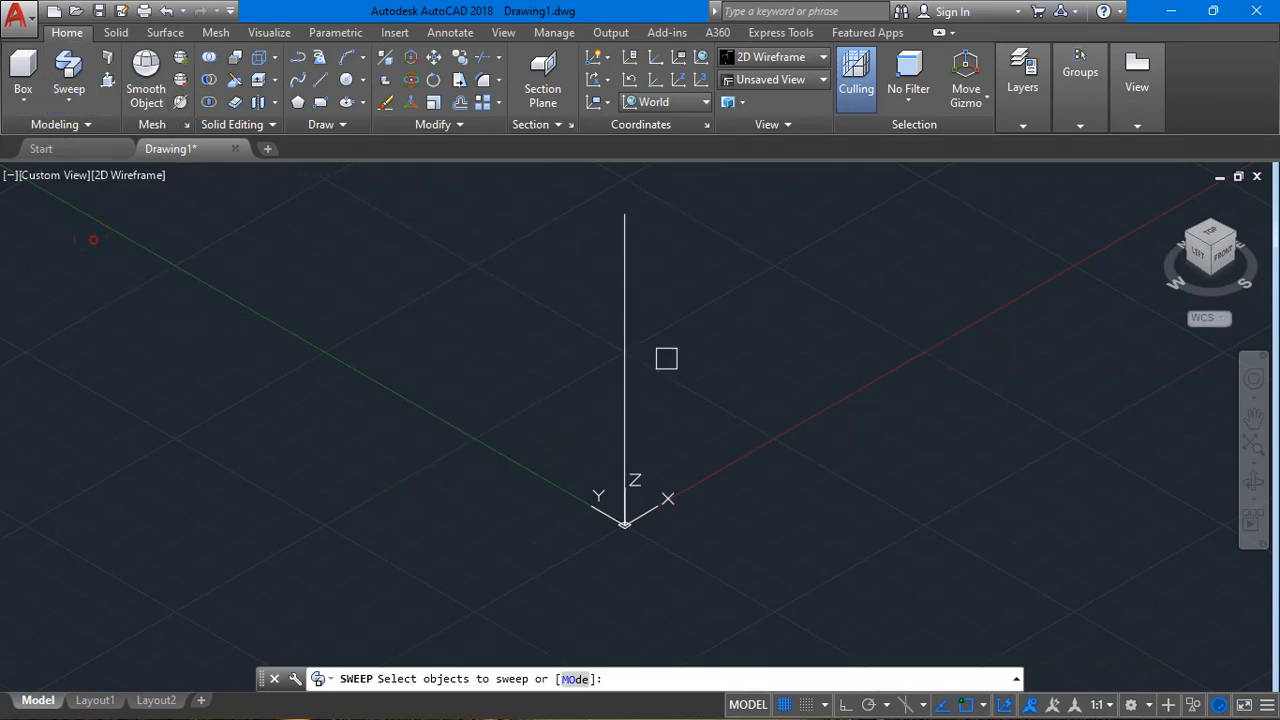
{"action": "left_click", "coordinate": [631, 320]}
{"action": "key", "text": "Return"}
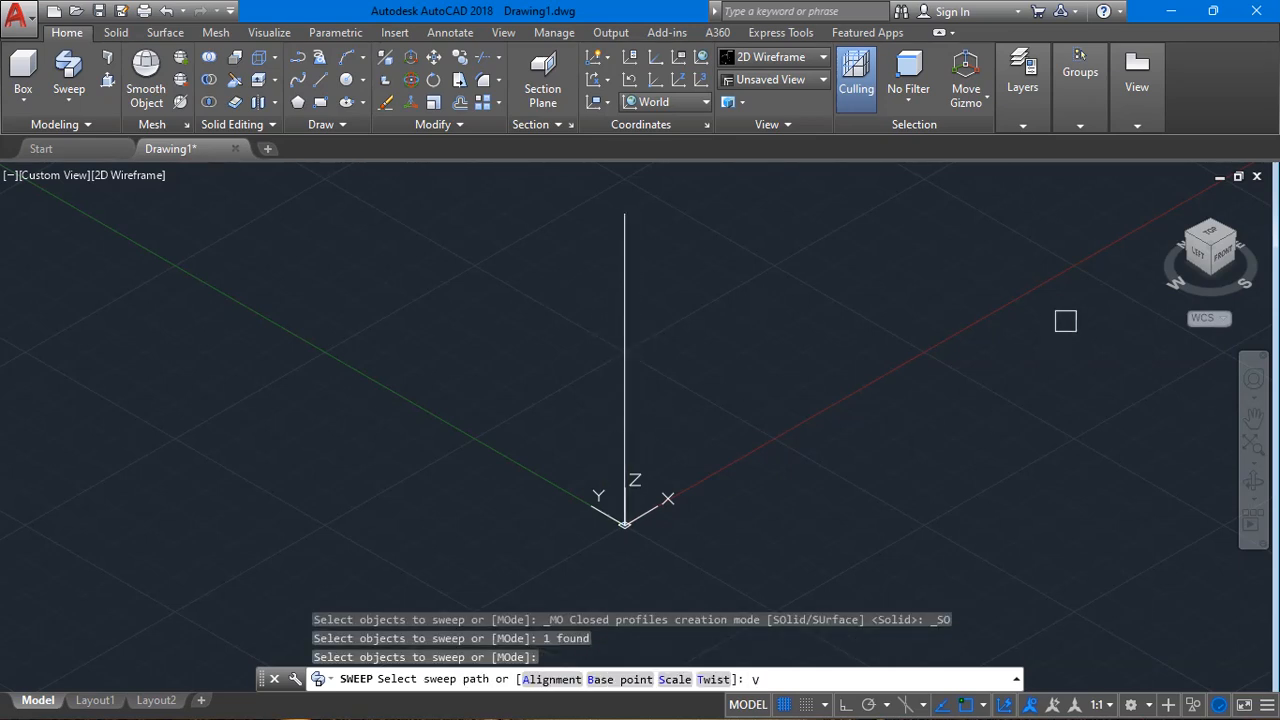
{"action": "key", "text": "Escape"}
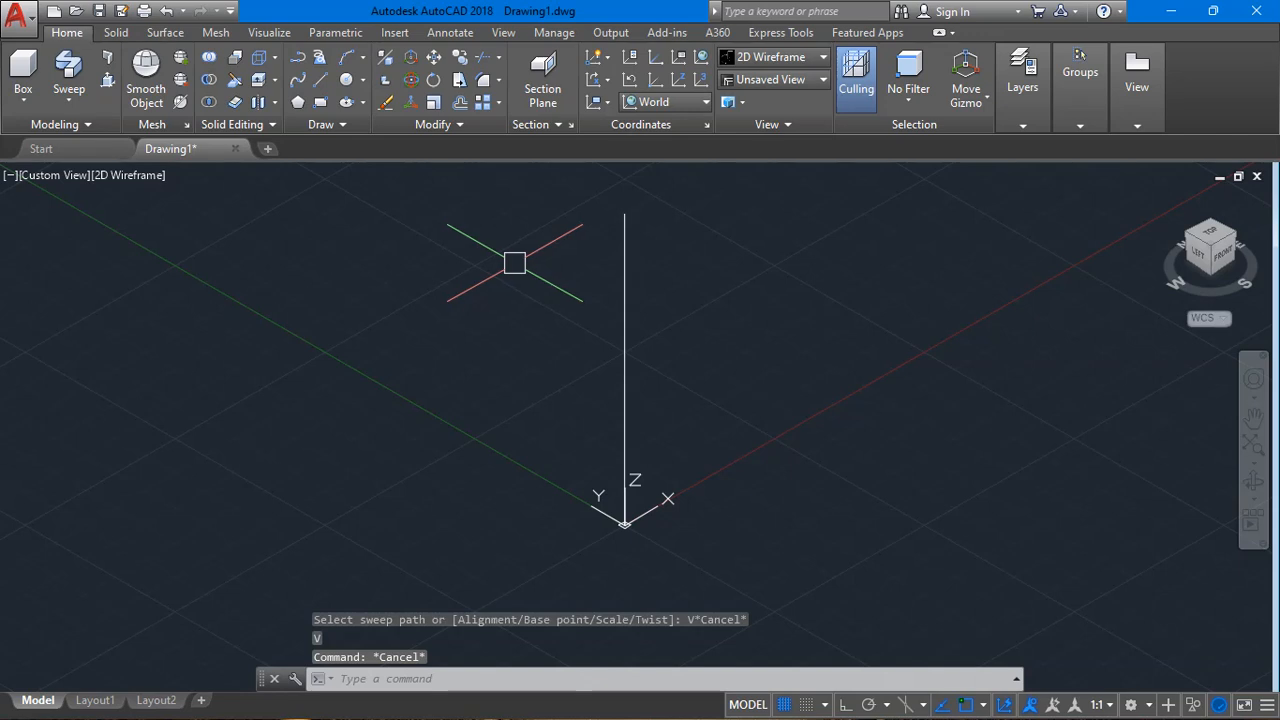
In the Top view, draw a four-sided polygon inscribed in a circle, centred on the far end of the joined 3D polyline.
{"action": "left_click", "coordinate": [1215, 238]}
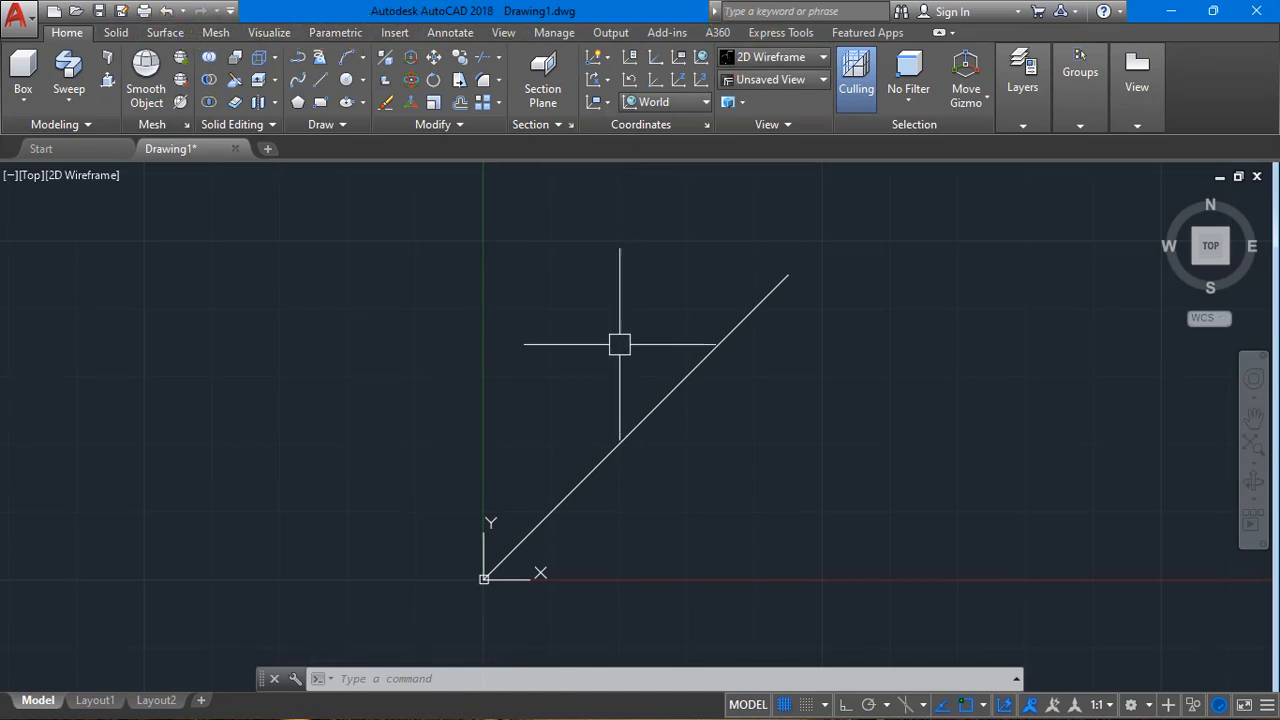
{"action": "left_click", "coordinate": [320, 106]}
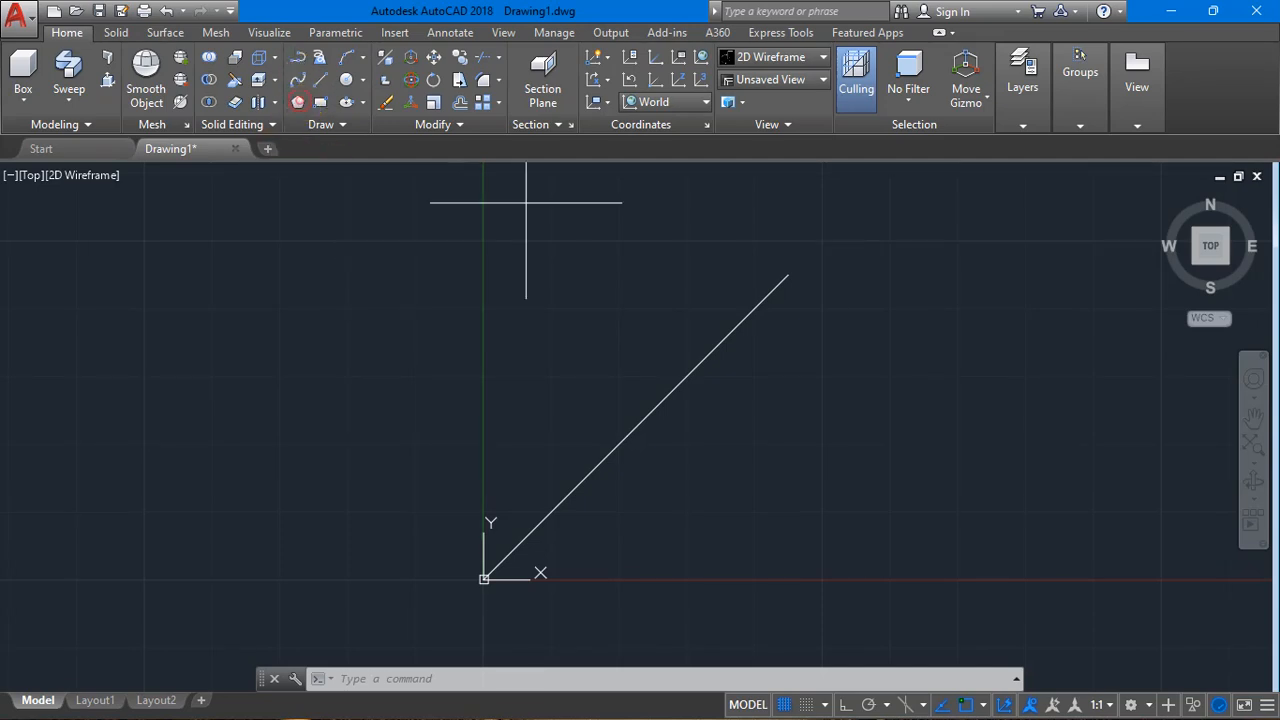
{"action": "key", "text": "F3"}
{"action": "key", "text": "Return"}
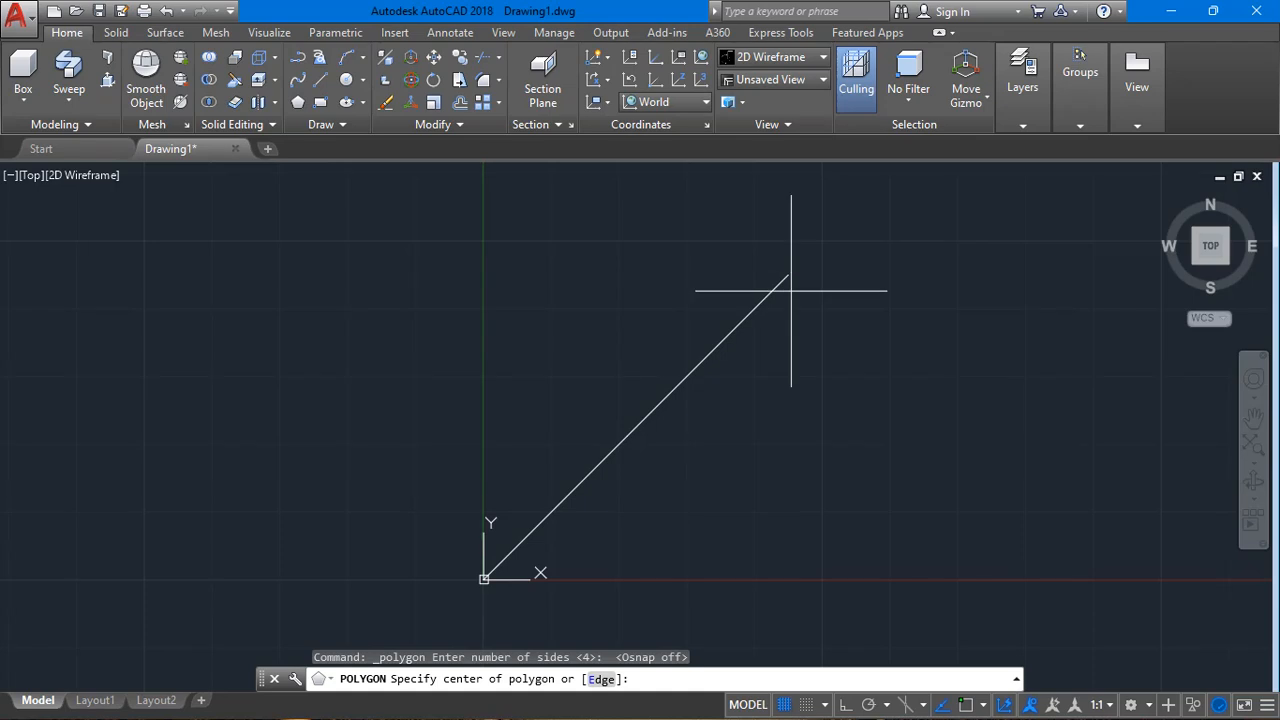
{"action": "key", "text": "F3"}
{"action": "left_click", "coordinate": [789, 276]}
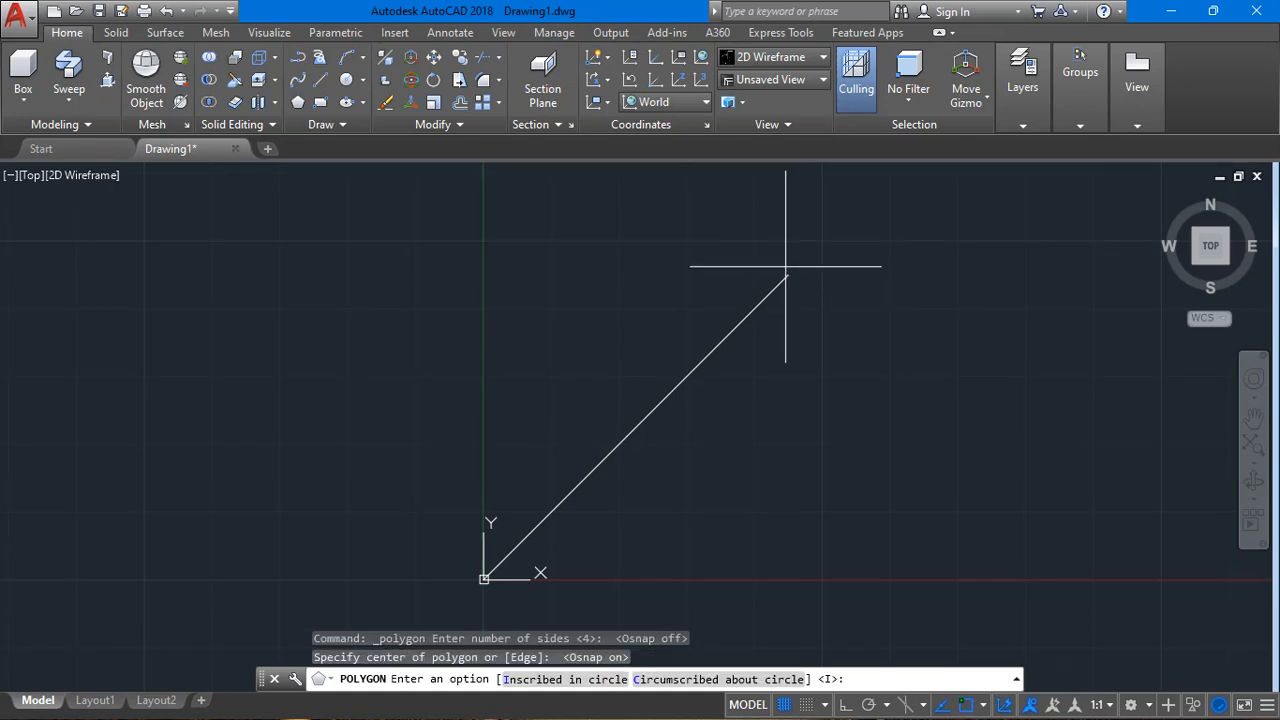
{"action": "key", "text": "Return"}
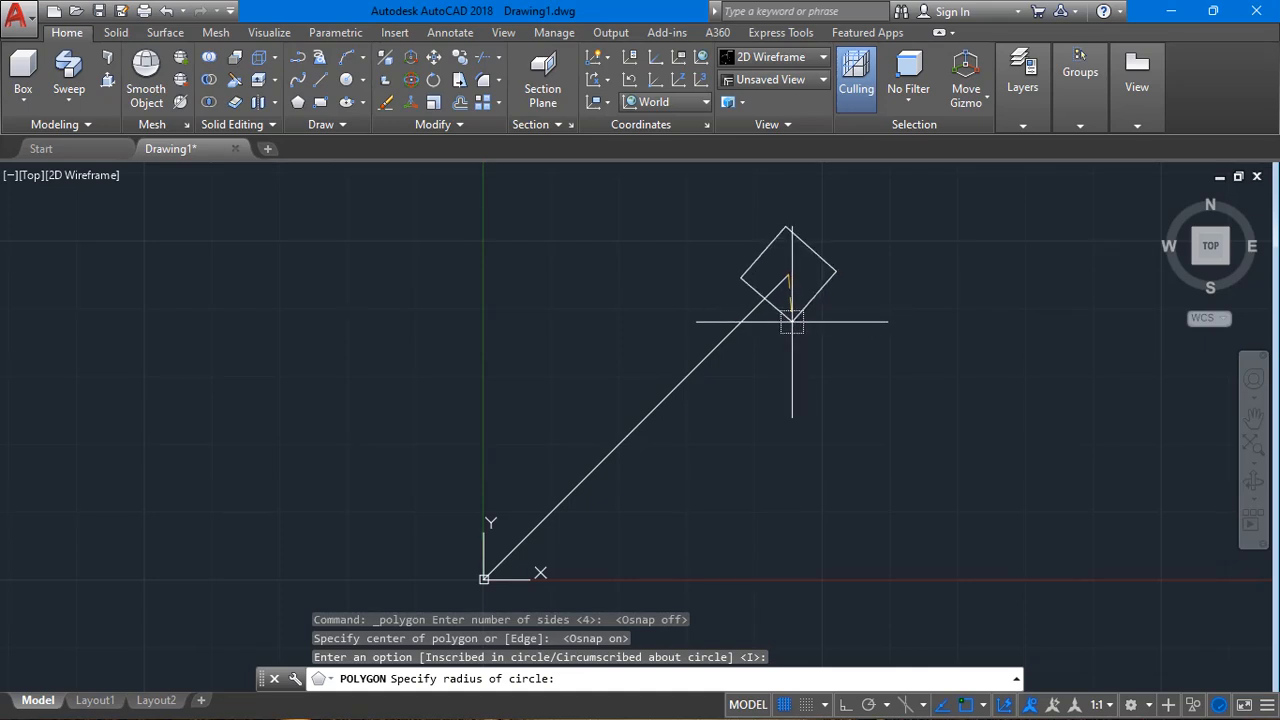
{"action": "left_click", "coordinate": [791, 321]}
From the home isometric view, sweep the square polygon along the joined 3D polyline to make a solid.
{"action": "left_click", "coordinate": [1202, 249]}
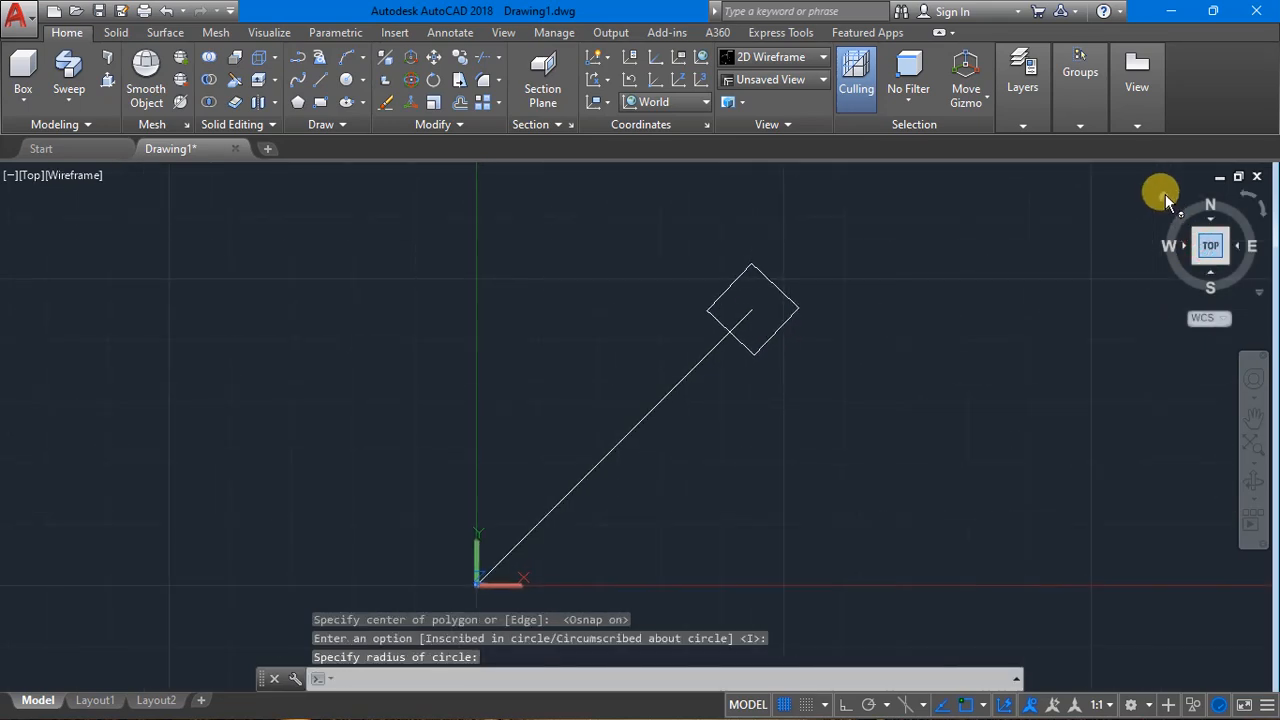
{"action": "left_click", "coordinate": [1165, 197]}
{"action": "left_click", "coordinate": [668, 230]}
{"action": "key", "text": "Escape"}
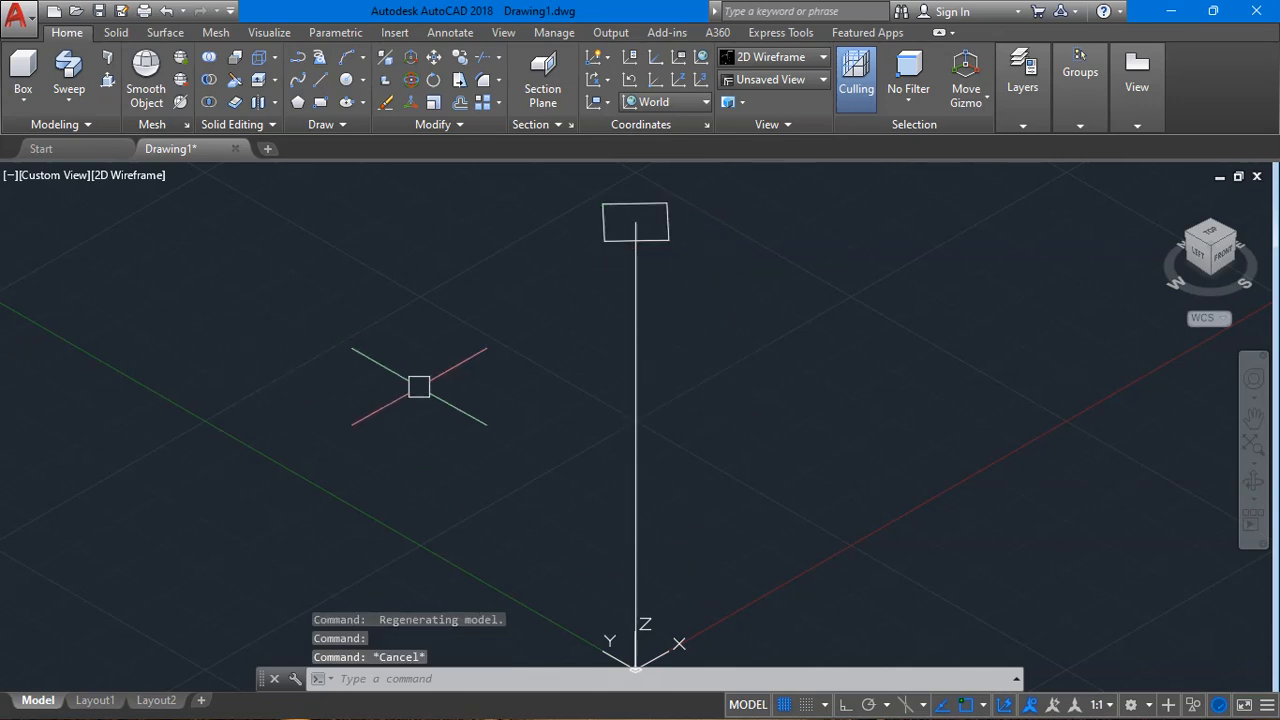
{"action": "left_click", "coordinate": [75, 88]}
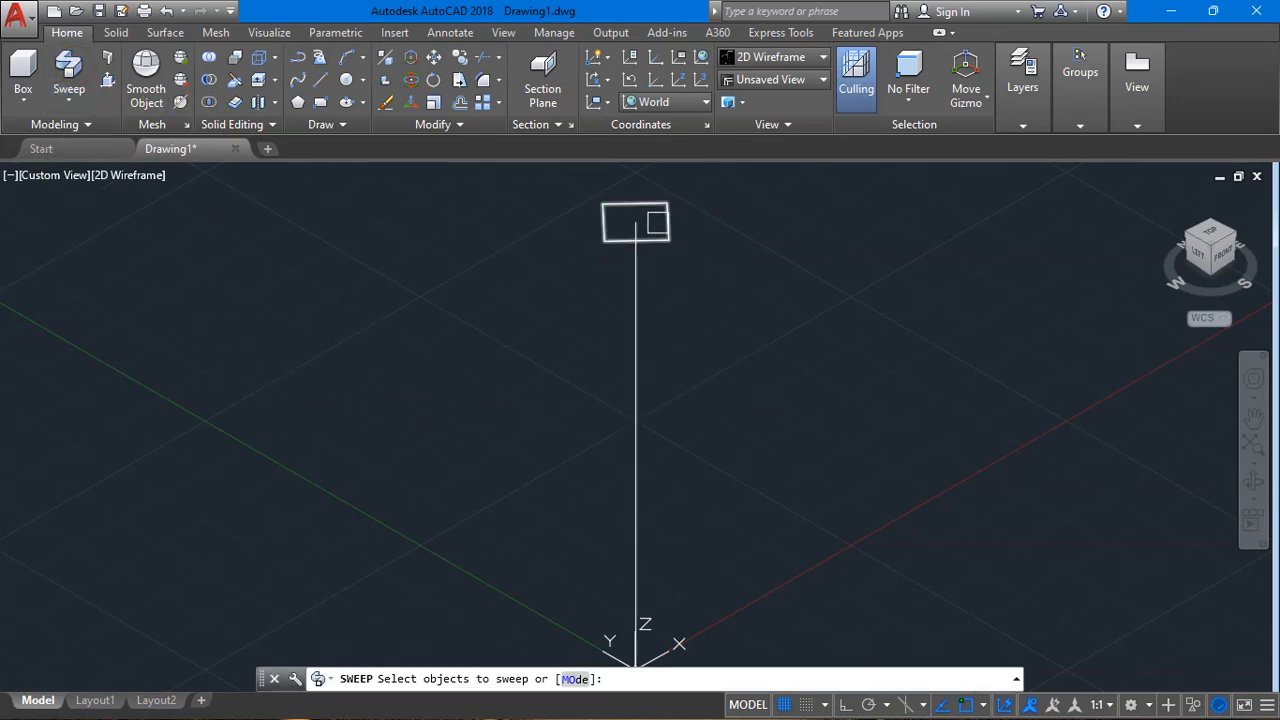
{"action": "left_click", "coordinate": [667, 222]}
{"action": "key", "text": "Return"}
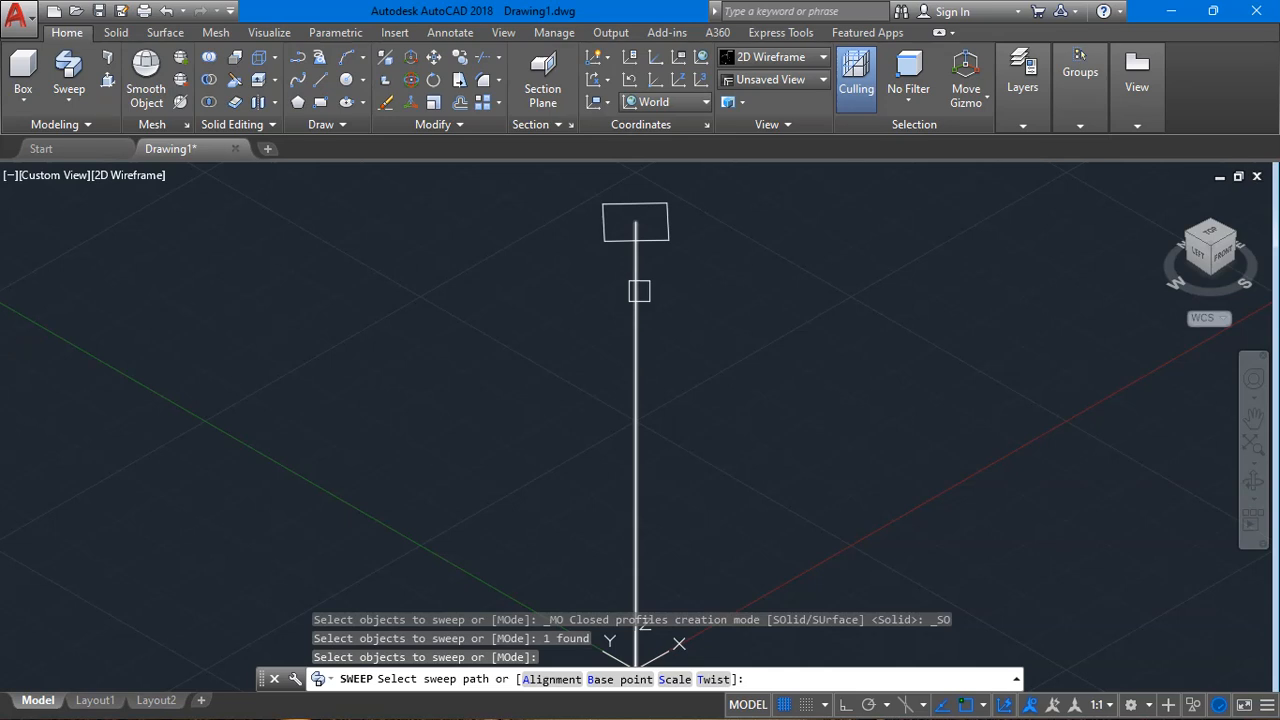
{"action": "left_click", "coordinate": [637, 291]}
Display the swept solid in the Shaded visual style.
{"action": "scroll", "coordinate": [940, 295], "scroll_direction": "down", "scroll_amount": 2}
{"action": "left_click", "coordinate": [143, 181]}
{"action": "left_click", "coordinate": [195, 305]}
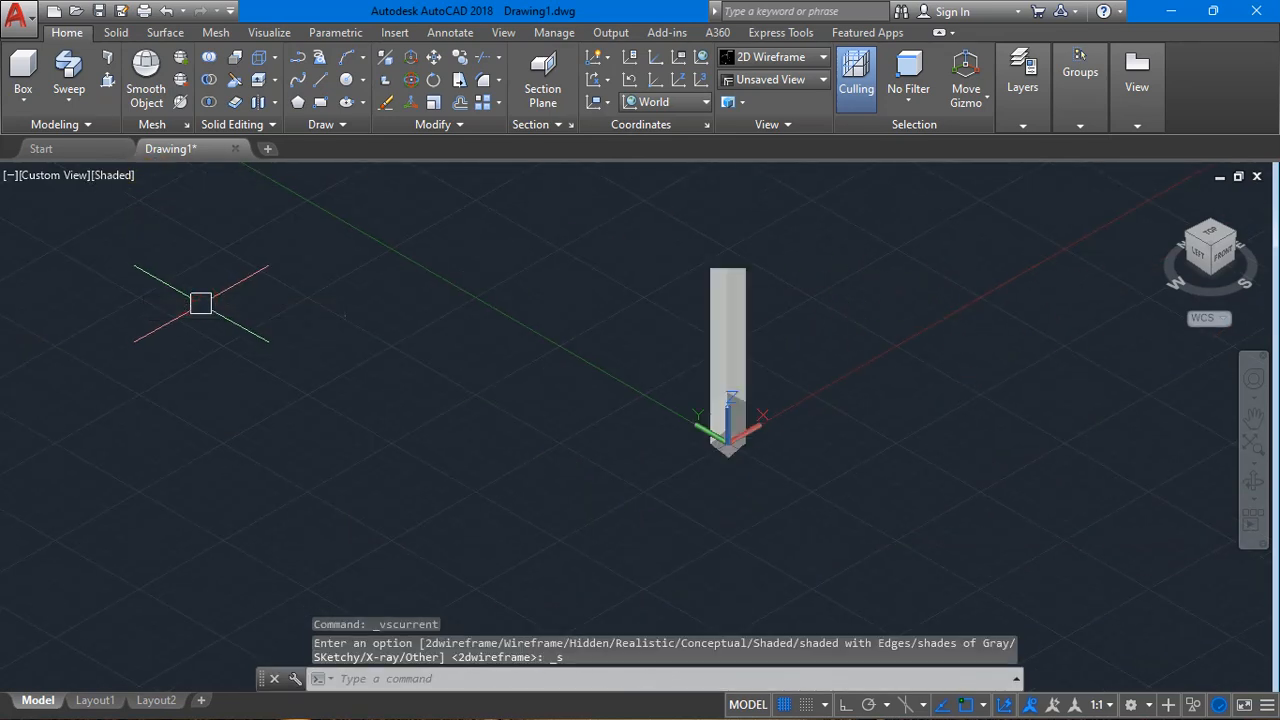
Inspect the swept solid from the Front, Left, home isometric and Top views.
{"action": "left_click", "coordinate": [1217, 251]}
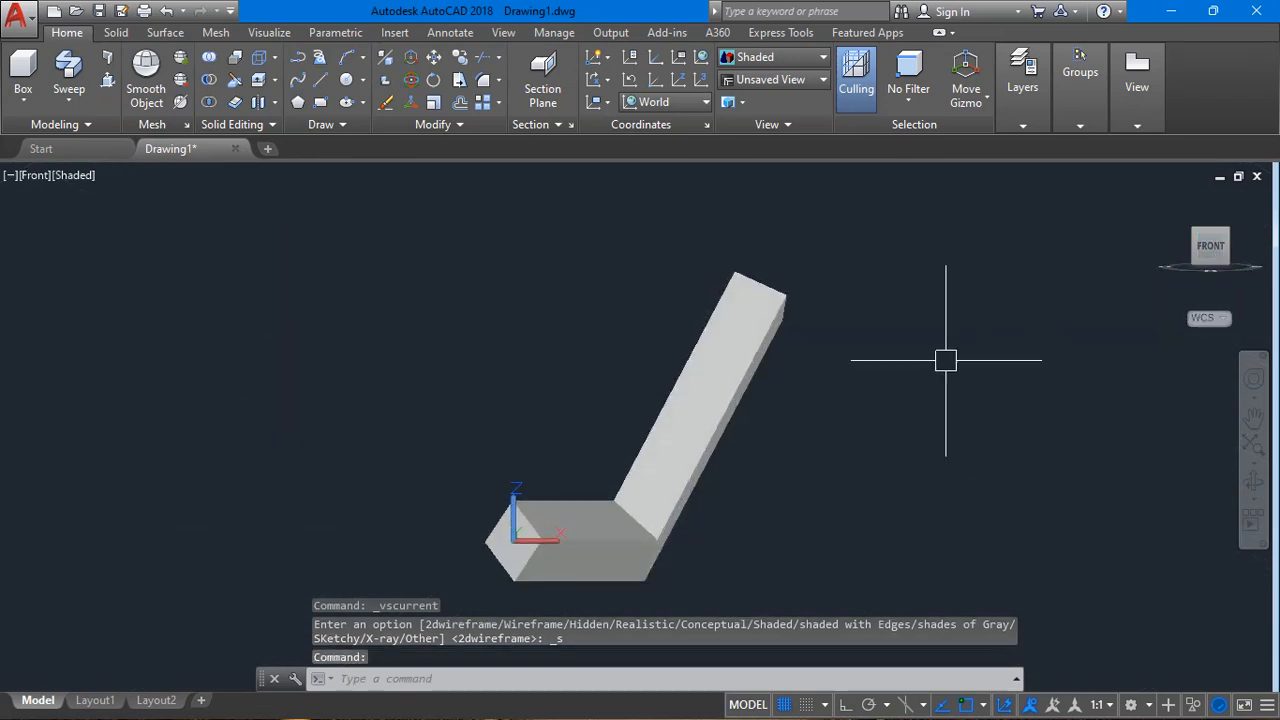
{"action": "left_click", "coordinate": [1190, 247]}
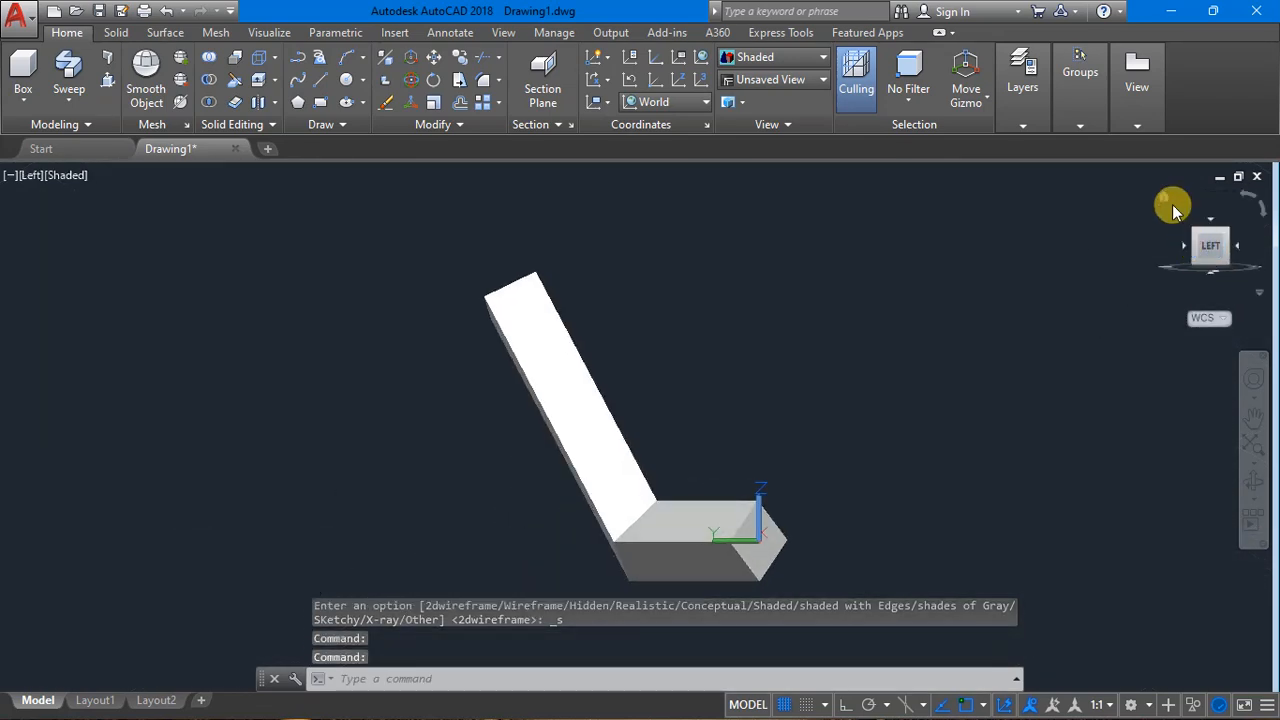
{"action": "left_click", "coordinate": [1171, 206]}
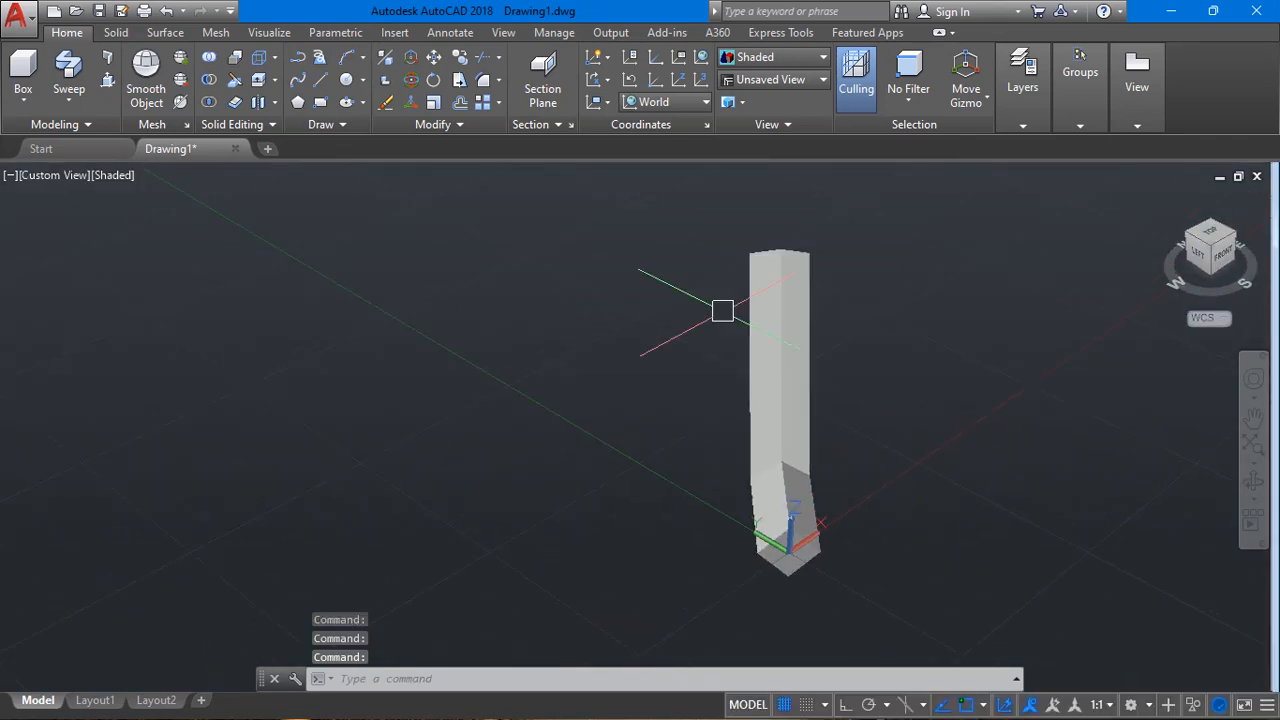
{"action": "left_click", "coordinate": [1220, 242]}
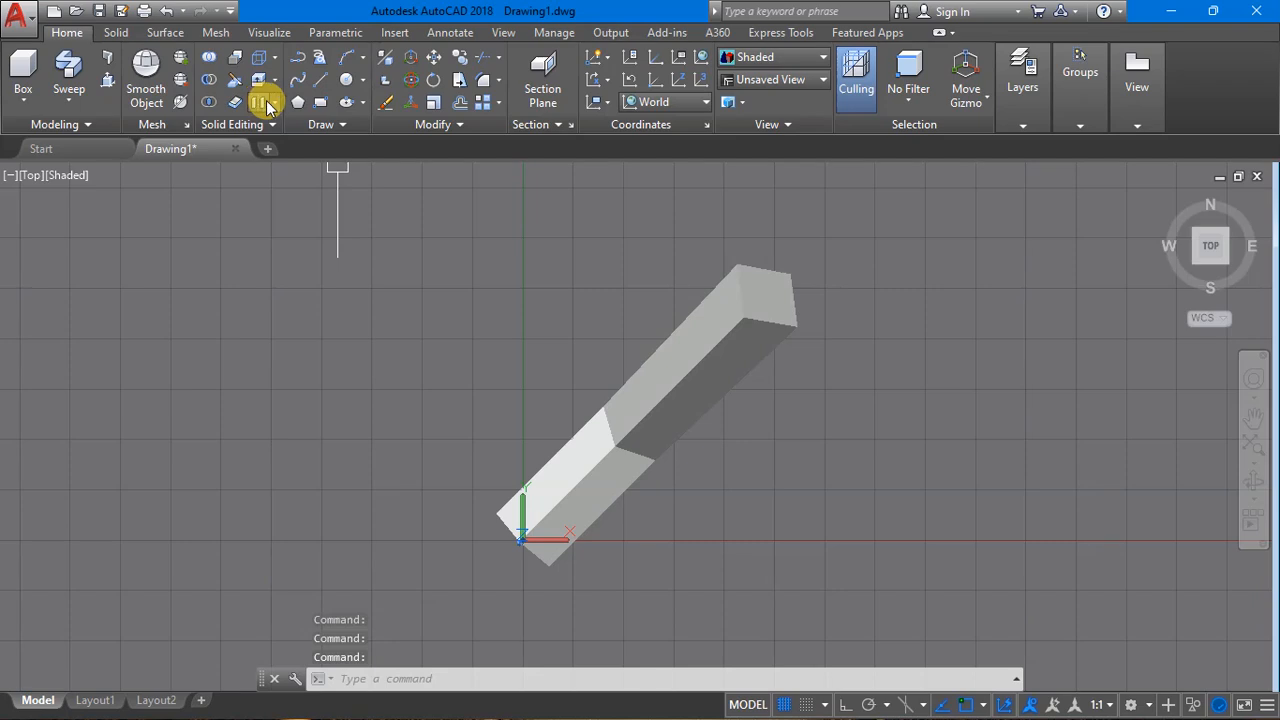
Try to shell the swept solid with an offset distance of 50, without removing any faces.
{"action": "left_click", "coordinate": [279, 105]}
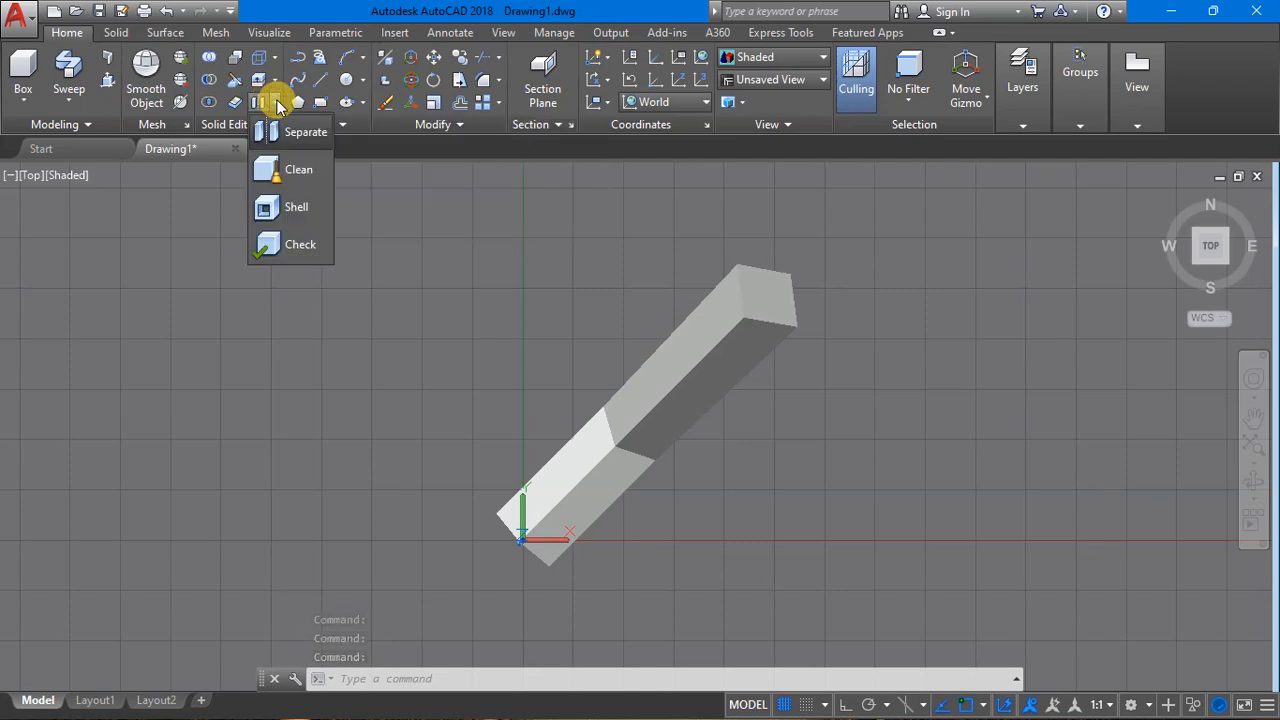
{"action": "left_click", "coordinate": [279, 105]}
{"action": "left_click", "coordinate": [279, 105]}
{"action": "left_click", "coordinate": [296, 204]}
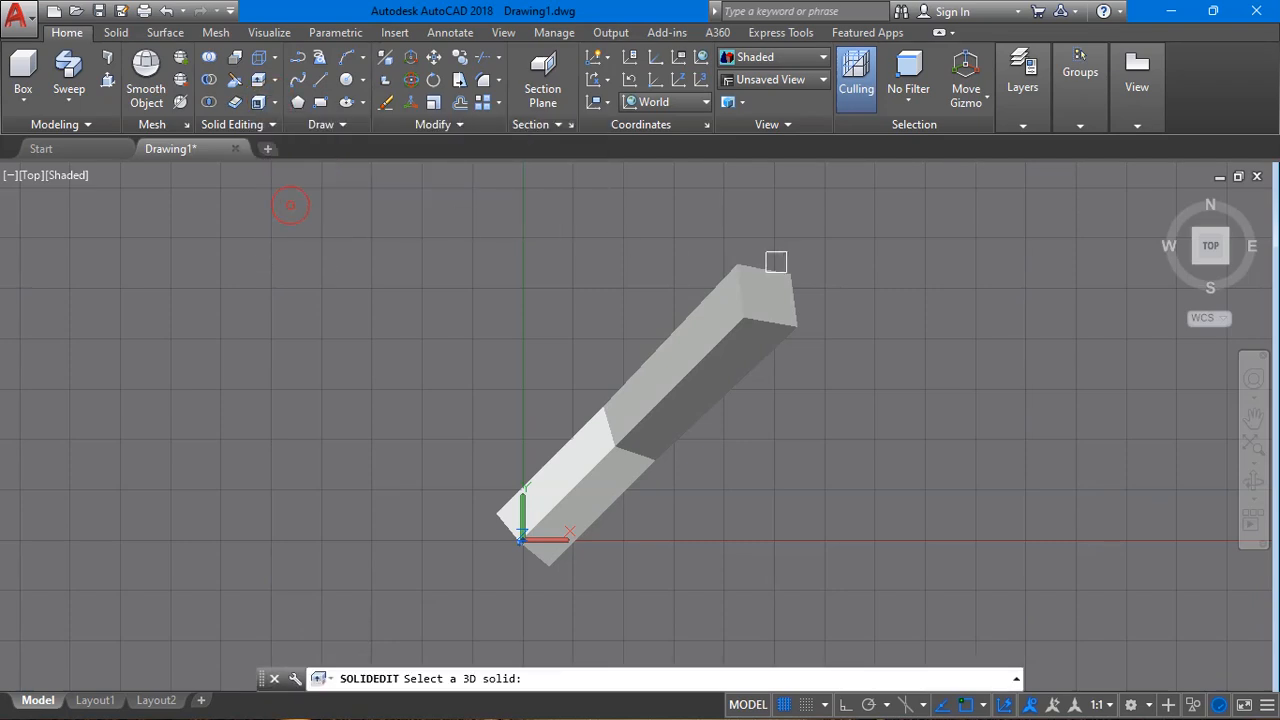
{"action": "left_click", "coordinate": [762, 295]}
{"action": "key", "text": "Return"}
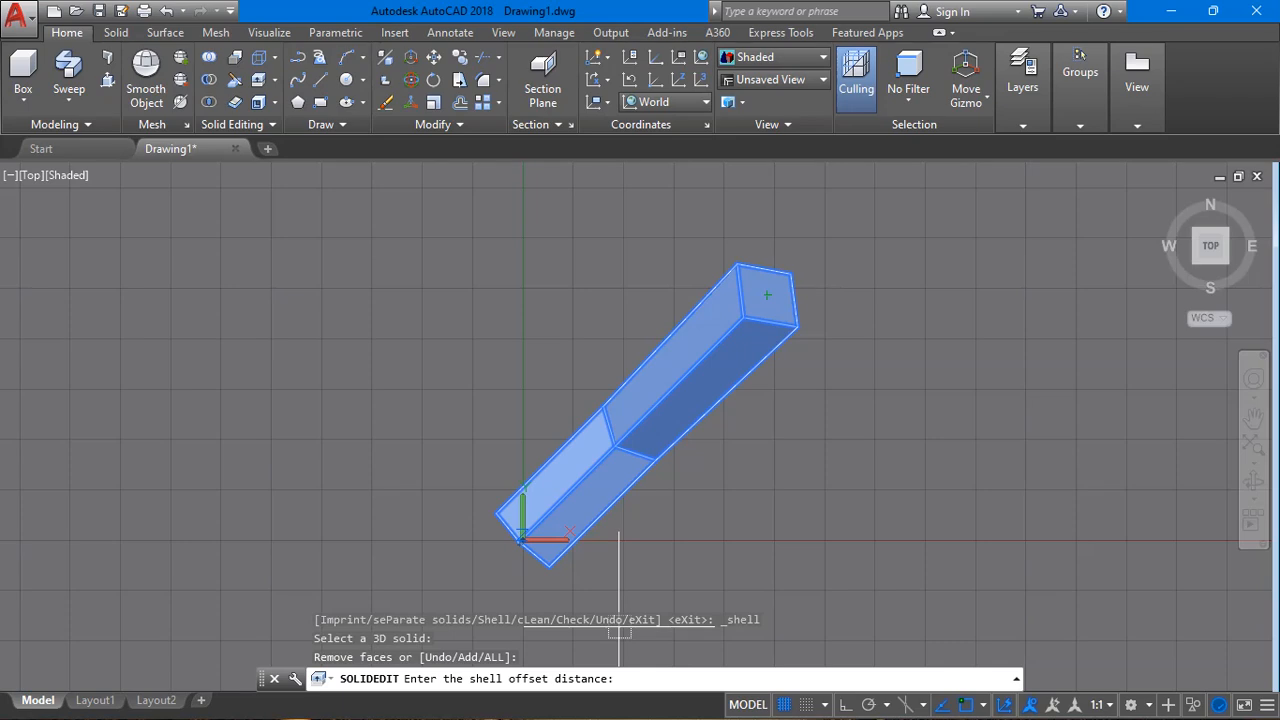
{"action": "type", "text": "50"}
{"action": "key", "text": "Return"}
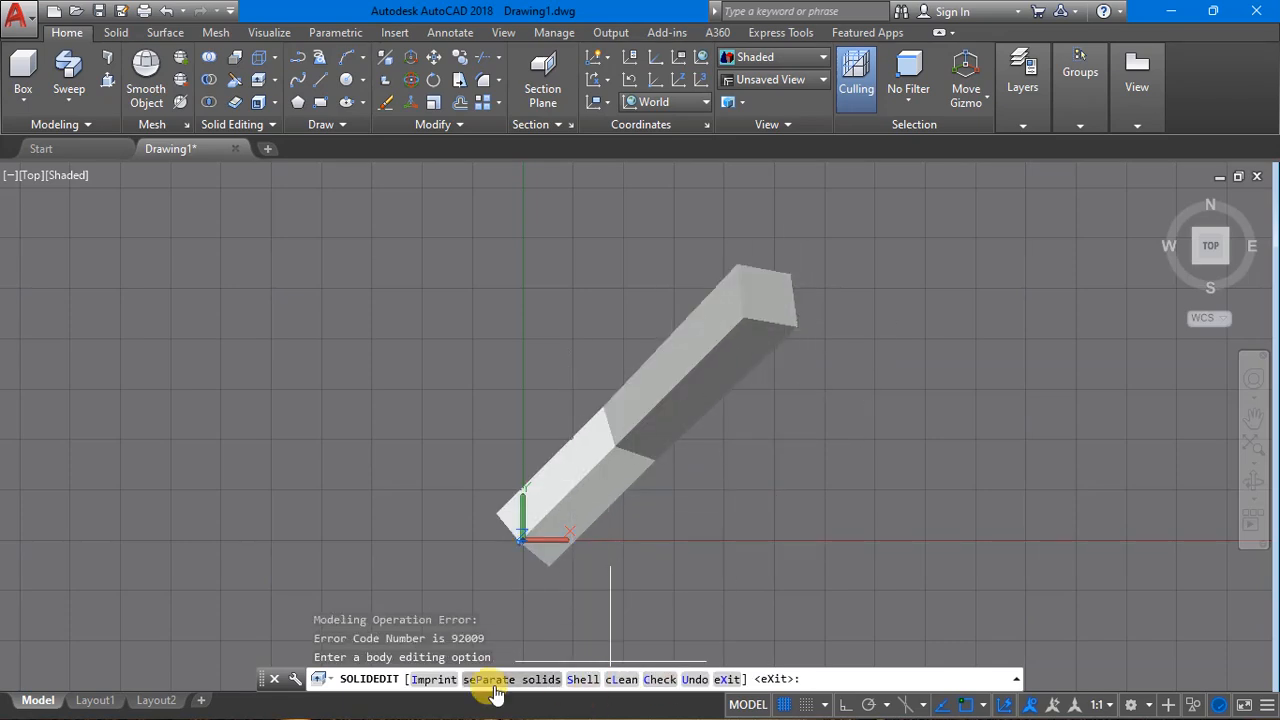
Shell the swept solid again with an offset distance of 2 and end the solid editing command.
{"action": "left_click", "coordinate": [583, 679]}
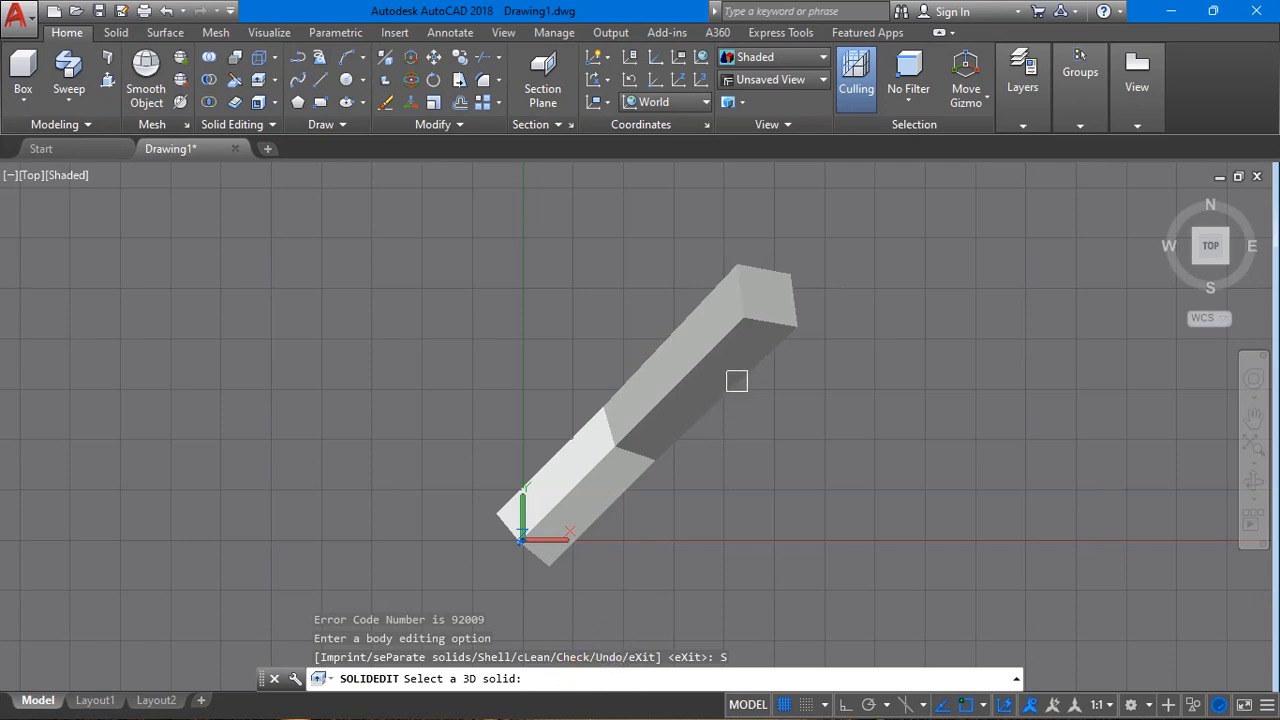
{"action": "left_click", "coordinate": [765, 326]}
{"action": "key", "text": "Return"}
{"action": "type", "text": "2"}
{"action": "key", "text": "Return"}
{"action": "key", "text": "Escape"}
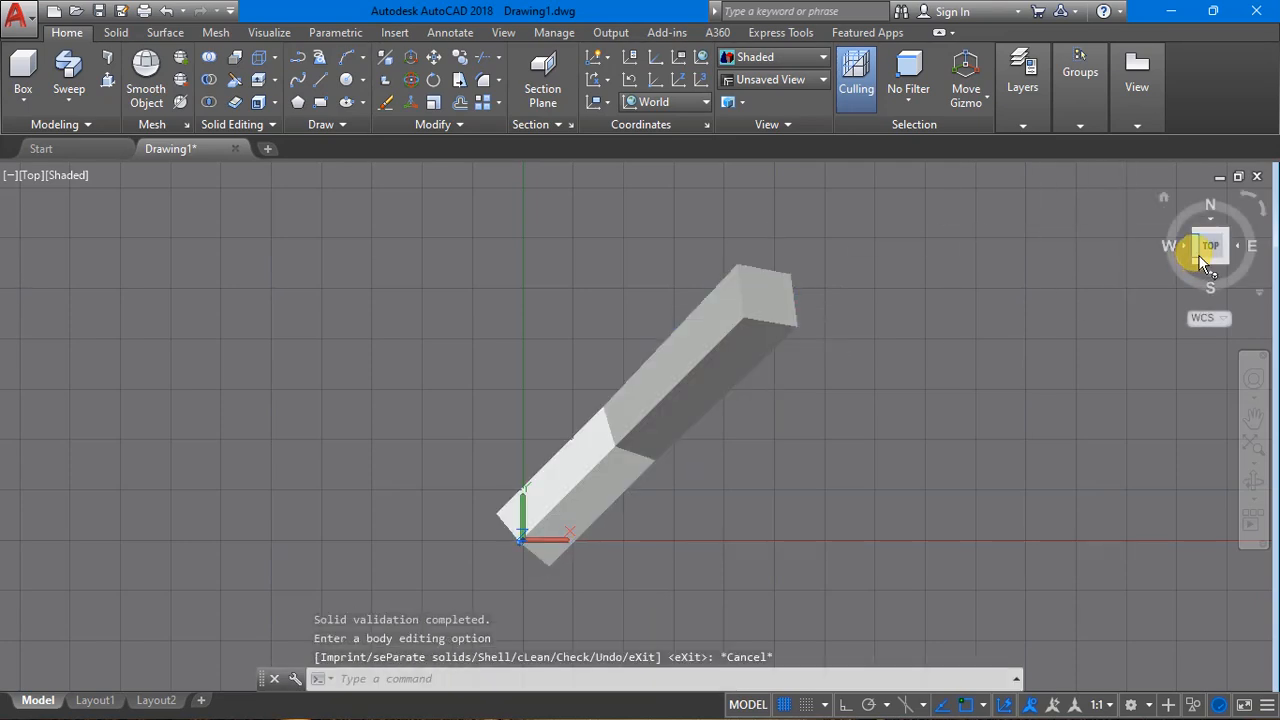
{"action": "key", "text": "Escape"}
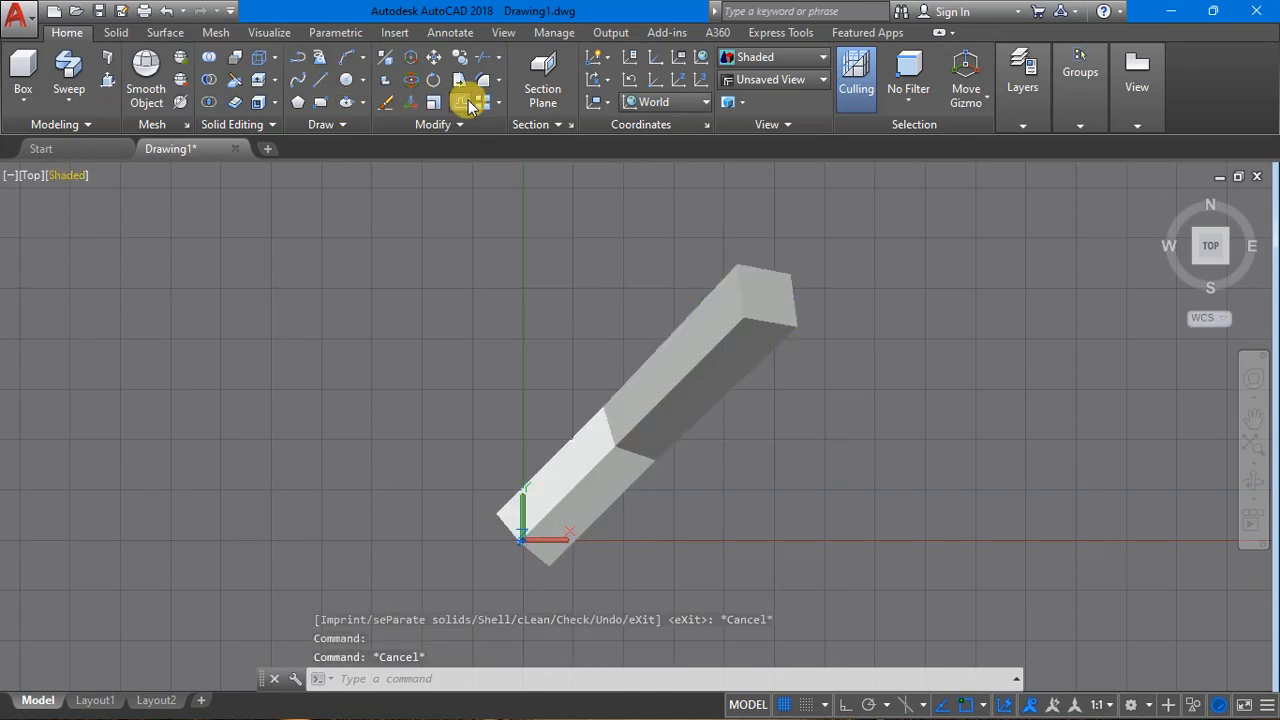
Try to shell the swept solid with all faces removed and an offset distance of 1, then view it from the southwest isometric.
{"action": "left_click", "coordinate": [273, 103]}
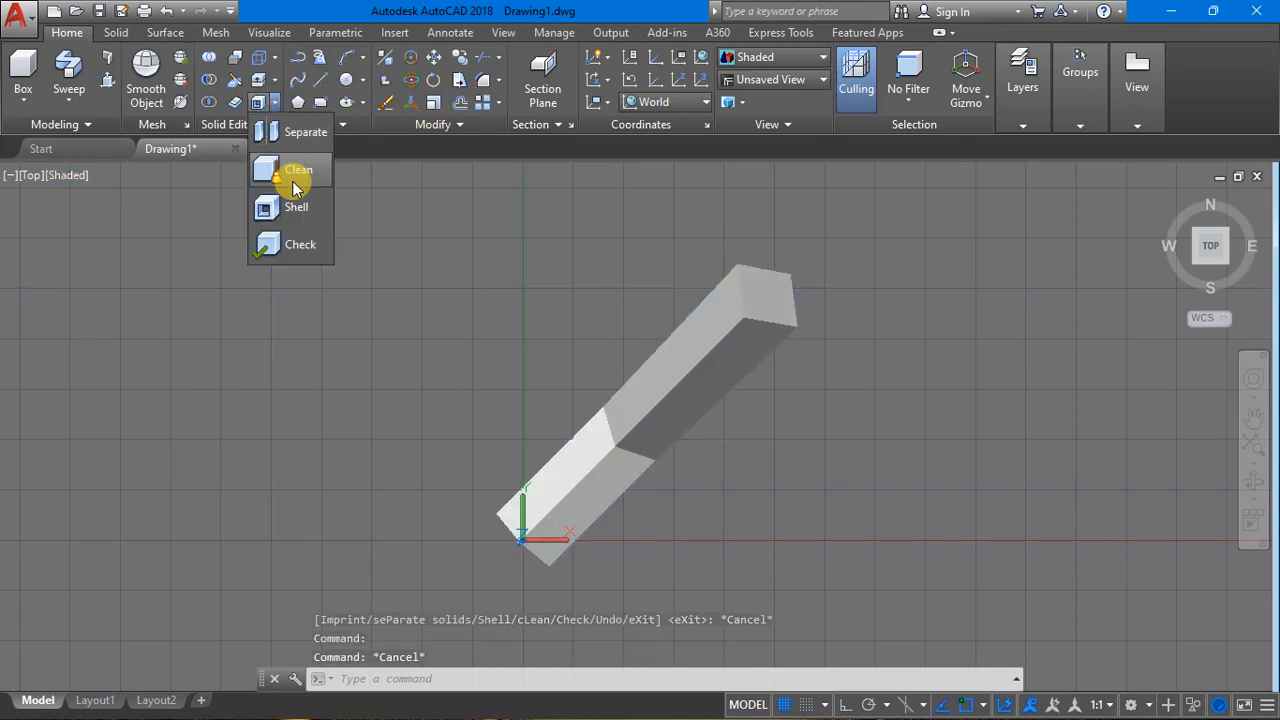
{"action": "left_click", "coordinate": [298, 210]}
{"action": "left_click", "coordinate": [792, 287]}
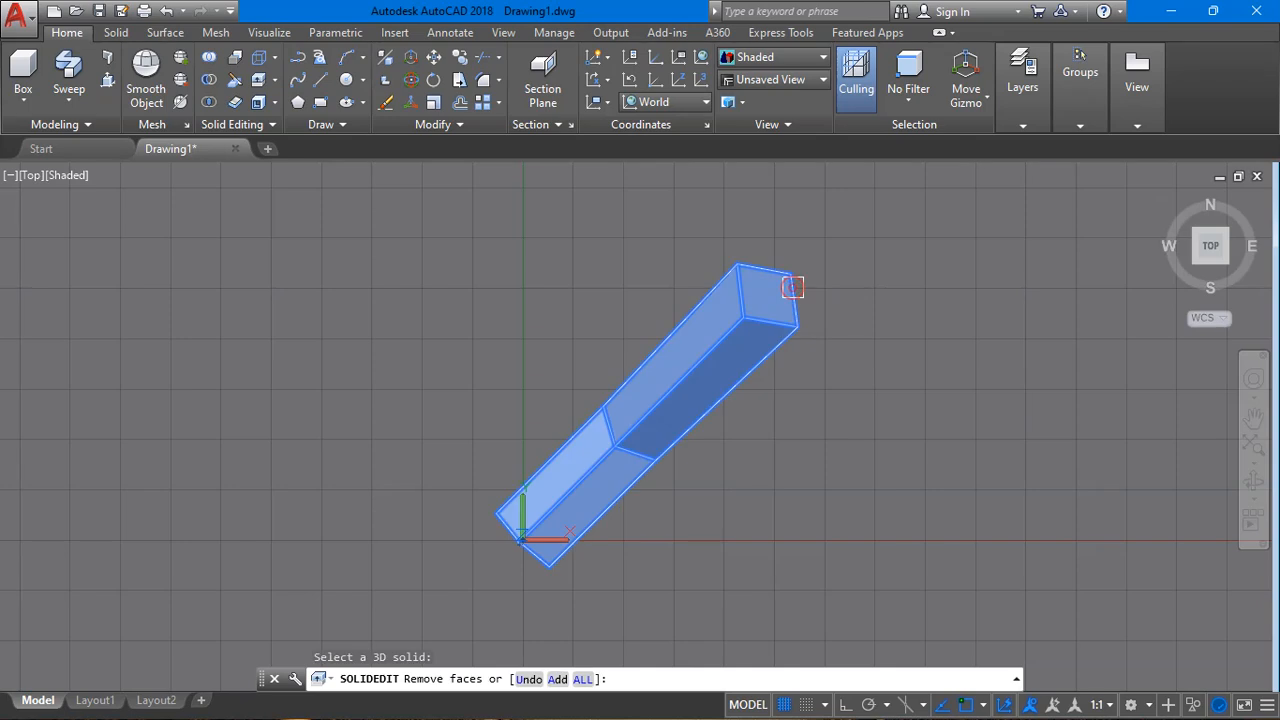
{"action": "left_click", "coordinate": [584, 679]}
{"action": "key", "text": "Return"}
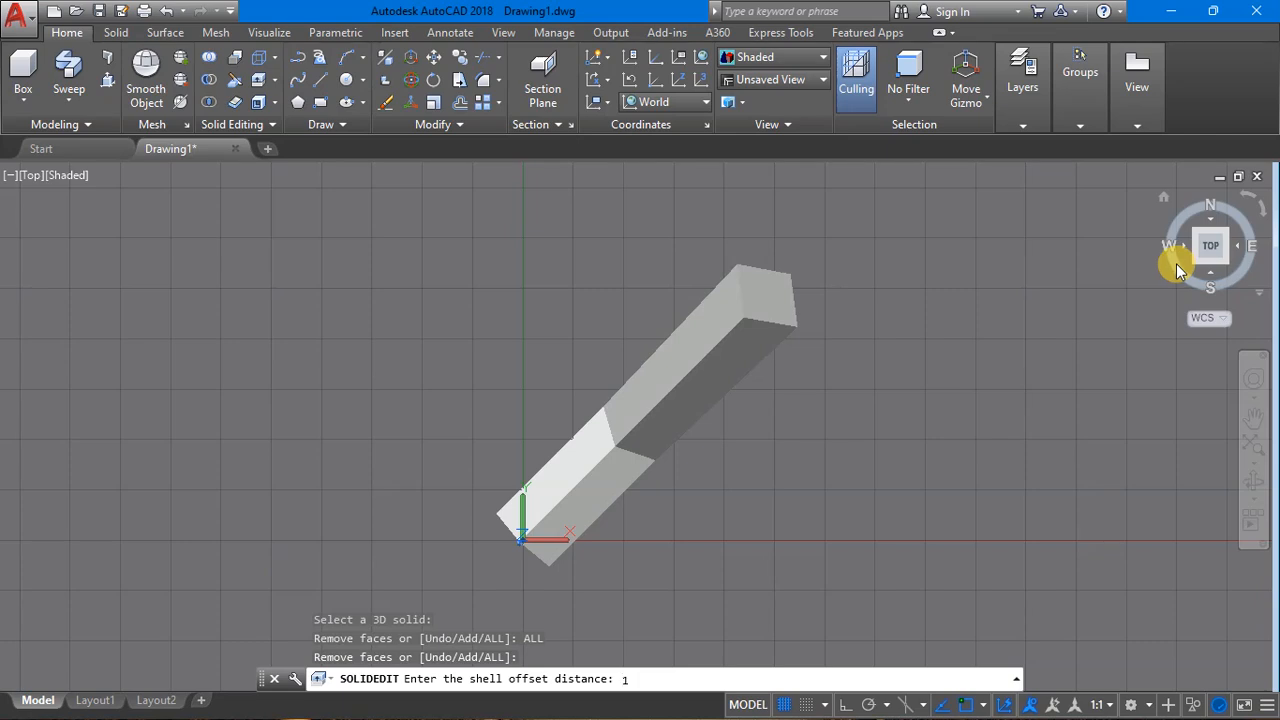
{"action": "key", "text": "Return"}
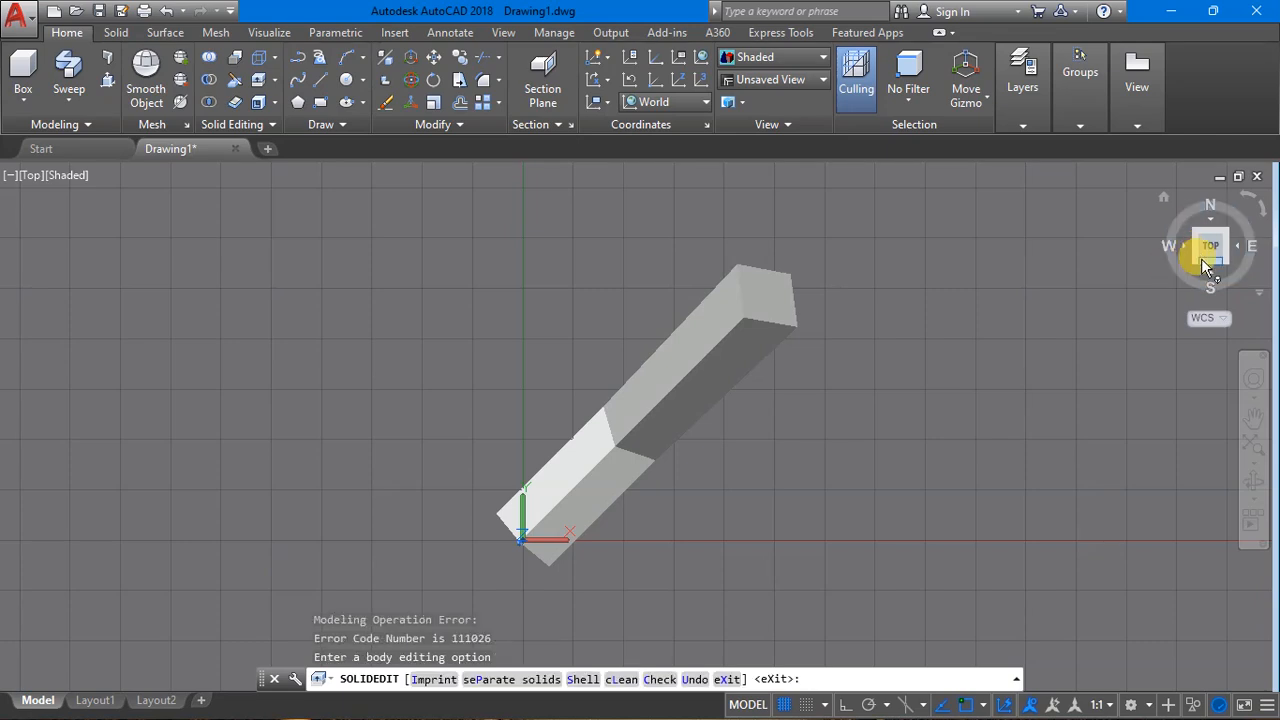
{"action": "left_click", "coordinate": [1196, 261]}
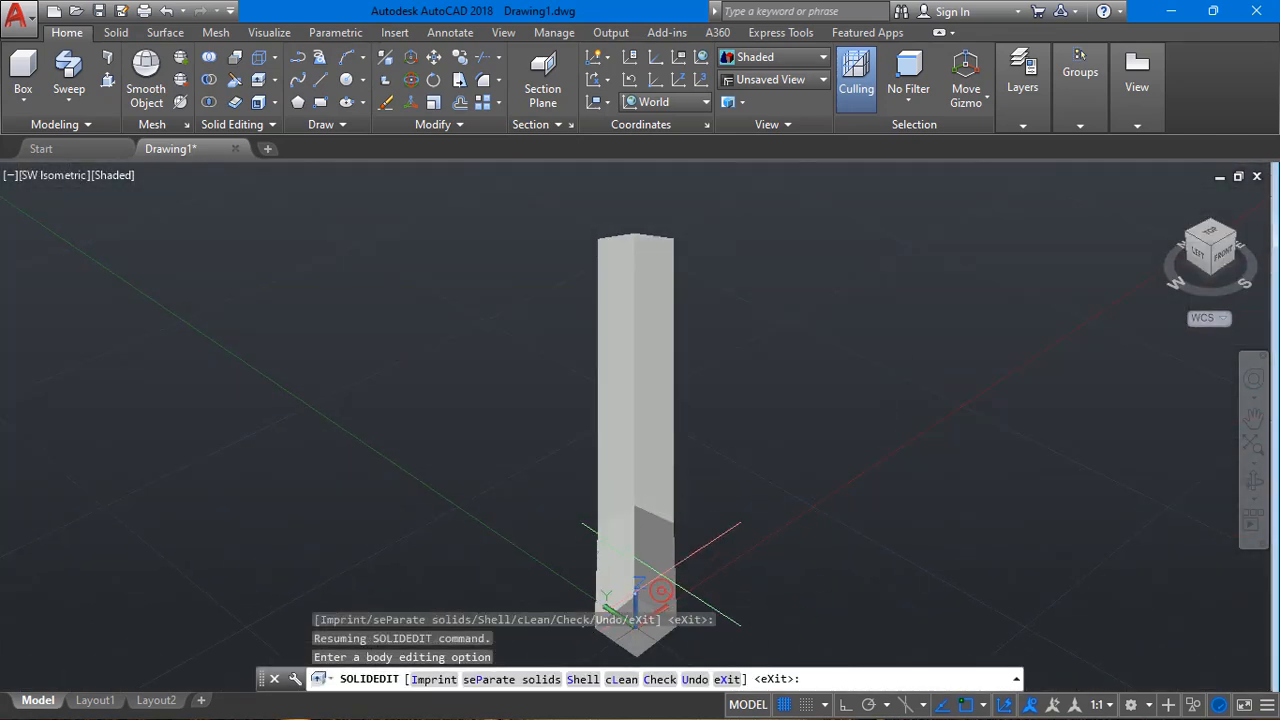
{"action": "key", "text": "Escape"}
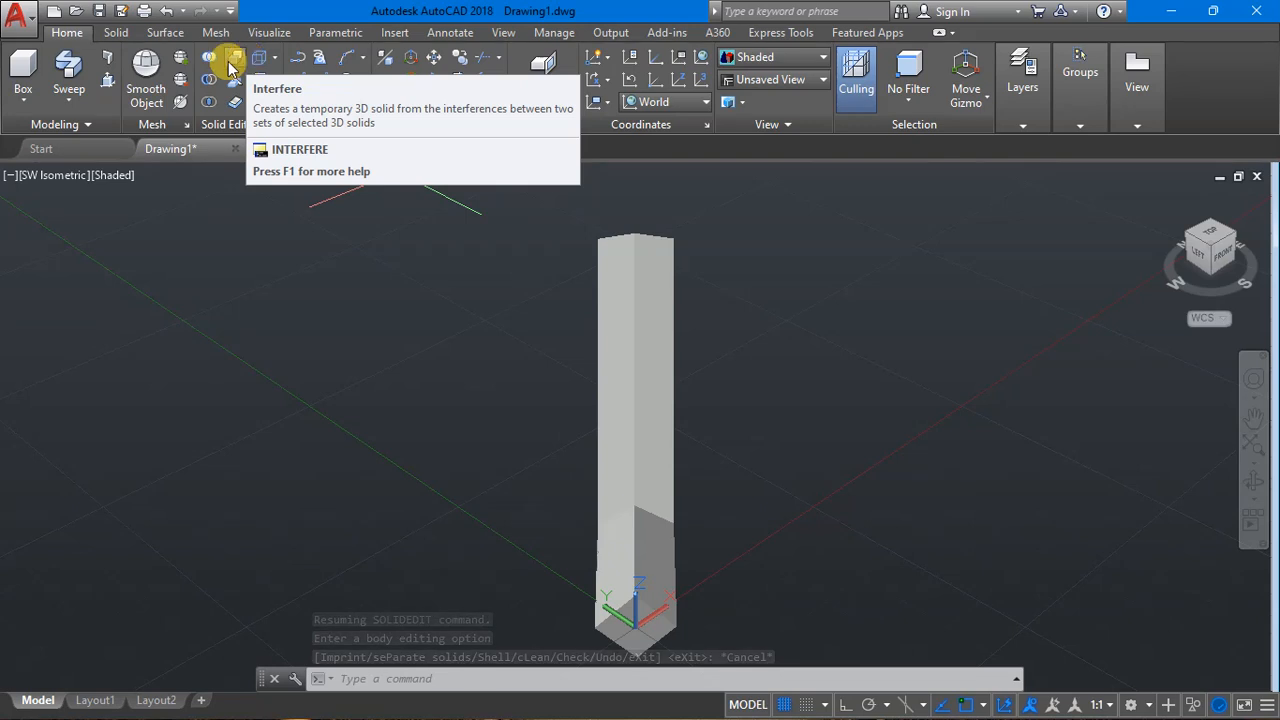
{"action": "left_click", "coordinate": [647, 291]}
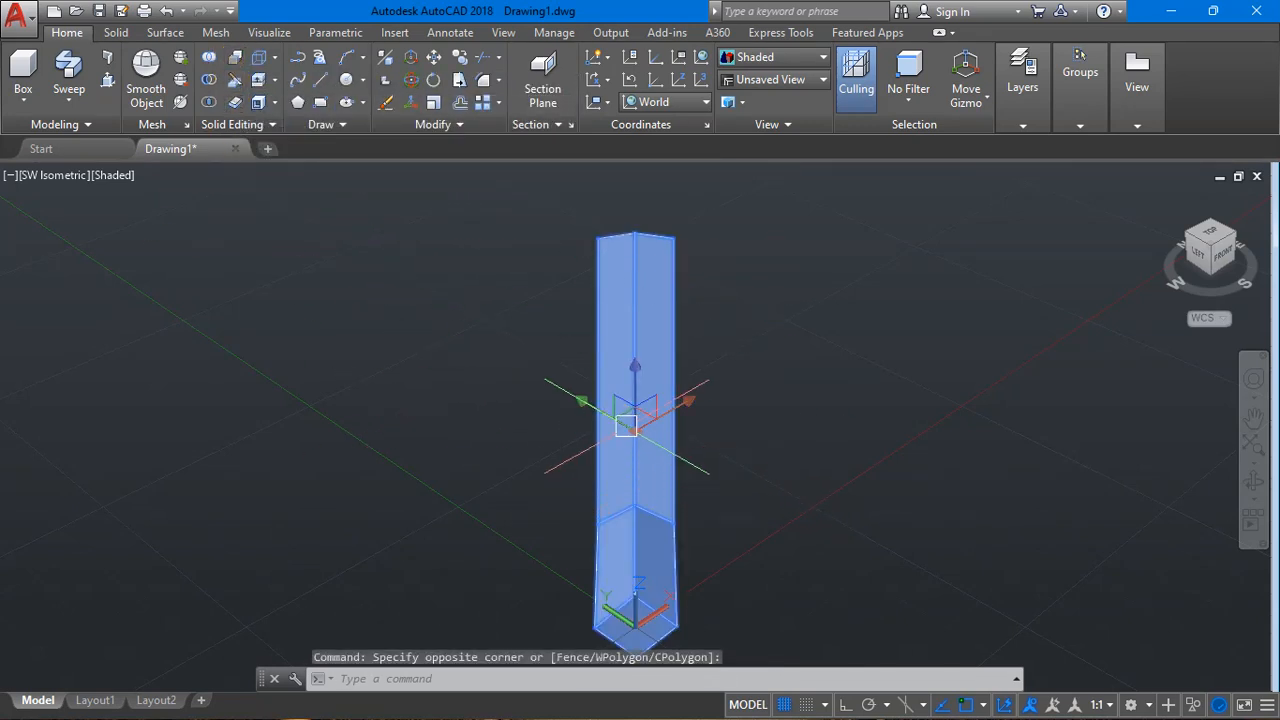
{"action": "left_click", "coordinate": [633, 373]}
{"action": "key", "text": "Escape"}
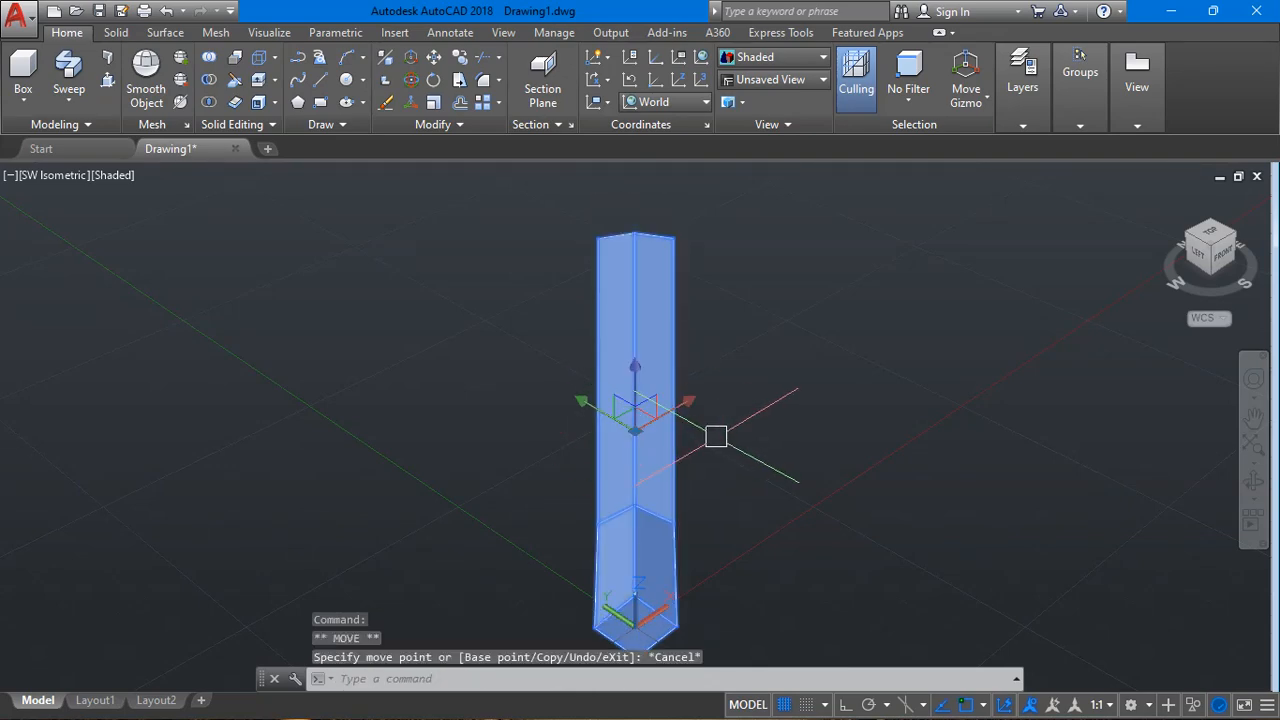
Undo the solid edits, view changes, sweep and square polygon back to the bare 3D polyline in the Top view.
{"action": "key", "text": "ctrl+z"}
{"action": "key", "text": "ctrl+z"}
{"action": "key", "text": "ctrl+z"}
{"action": "key", "text": "ctrl+z"}
{"action": "key", "text": "ctrl+z"}
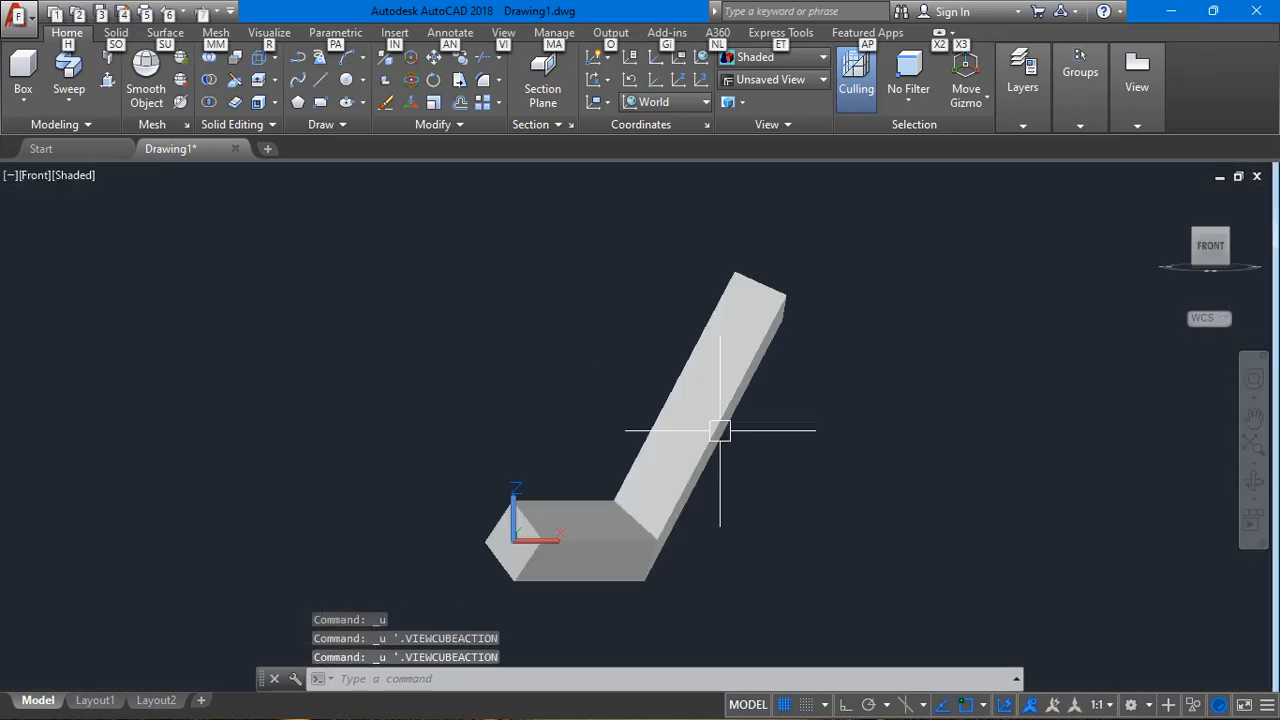
{"action": "key", "text": "ctrl+z"}
{"action": "key", "text": "ctrl+z"}
{"action": "key", "text": "ctrl+z"}
{"action": "key", "text": "ctrl+z"}
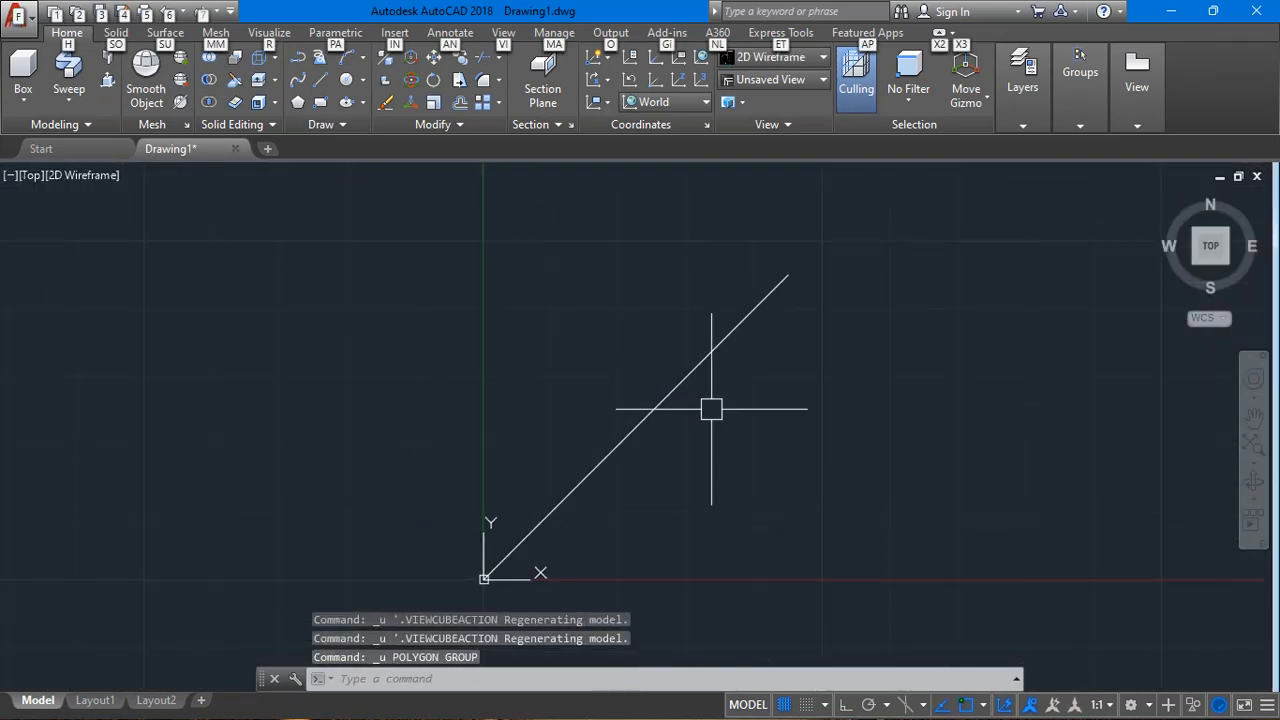
Undo further to restore the 2D drafting workspace and reverse the polyline edits and the join.
{"action": "key", "text": "ctrl+z"}
{"action": "key", "text": "ctrl+z"}
{"action": "key", "text": "ctrl+z"}
{"action": "key", "text": "ctrl+z"}
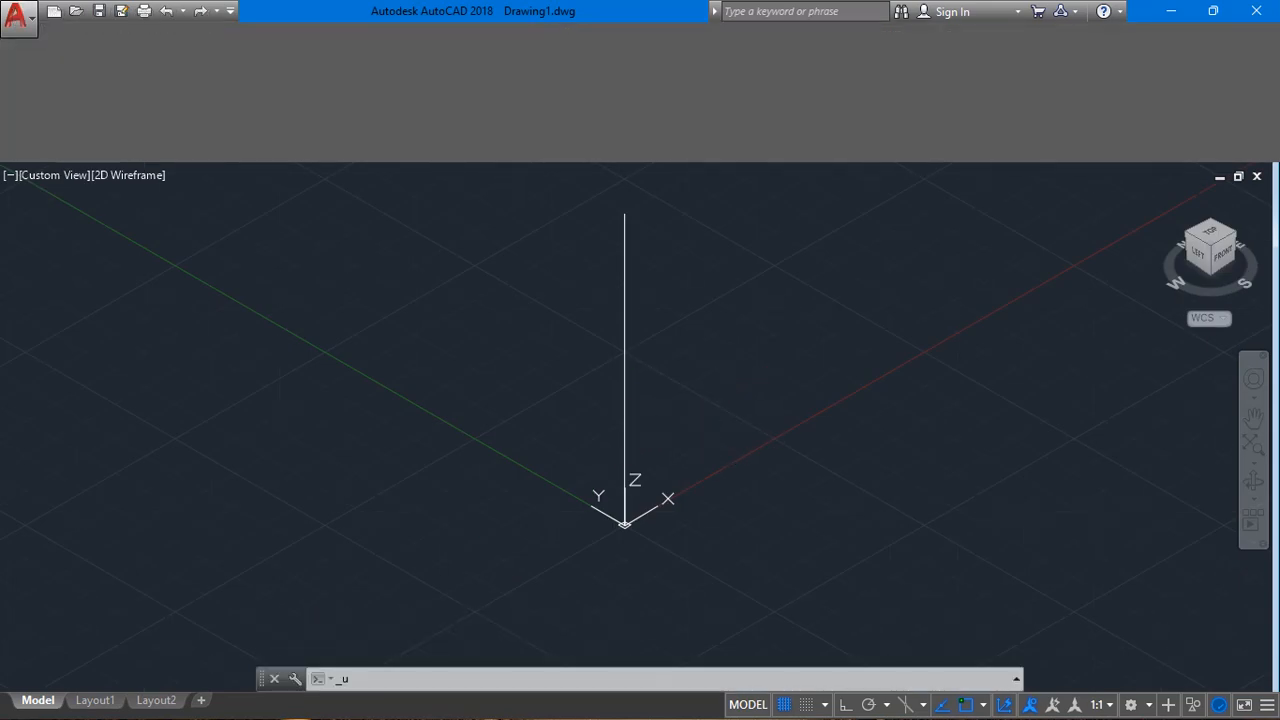
{"action": "key", "text": "ctrl+z"}
{"action": "key", "text": "ctrl+z"}
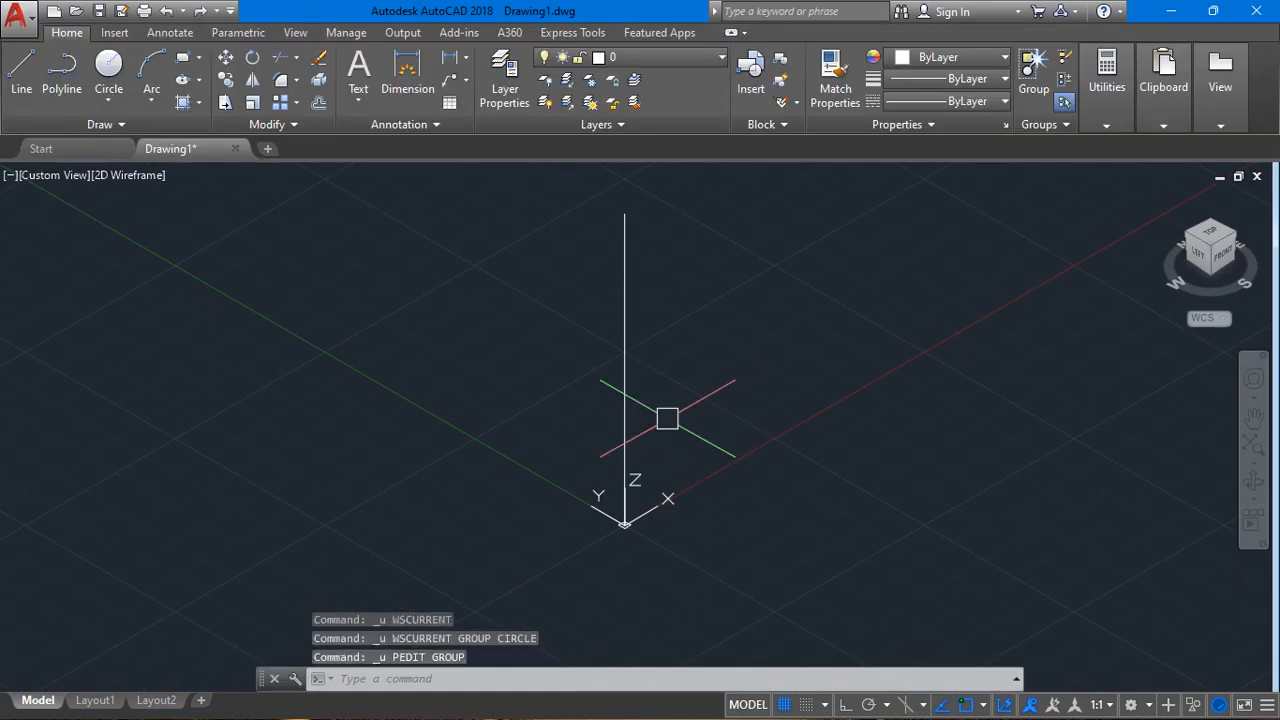
{"action": "key", "text": "ctrl+z"}
{"action": "key", "text": "ctrl+z"}
{"action": "key", "text": "ctrl+z"}
{"action": "key", "text": "ctrl+z"}
{"action": "key", "text": "ctrl+z"}
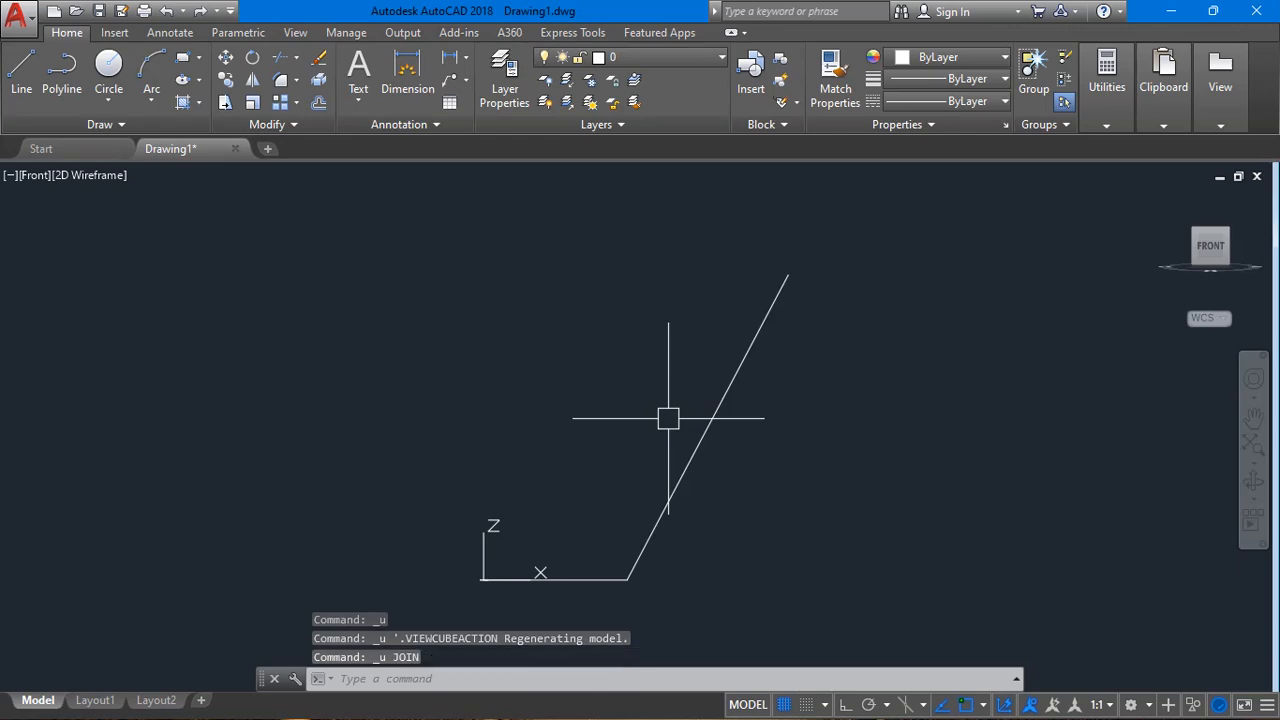
{"action": "key", "text": "ctrl+z"}
Erase the remaining 3D polyline at the origin.
{"action": "left_click_drag", "start_coordinate": [706, 414], "coordinate": [460, 486]}
{"action": "scroll", "coordinate": [500, 400], "scroll_direction": "down", "scroll_amount": 3}
{"action": "key", "text": "Delete"}
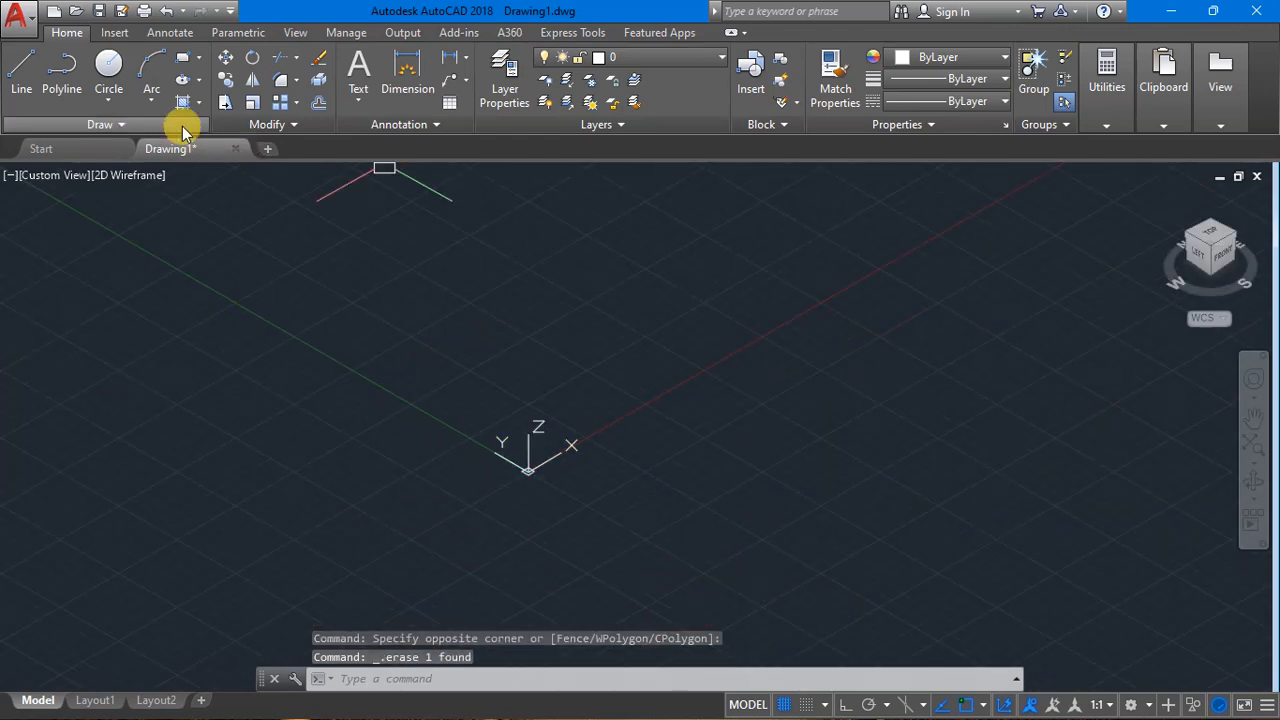
Start a helix centred at 0,0 with a base radius of 50 and a top radius of 50.
{"action": "left_click", "coordinate": [88, 120]}
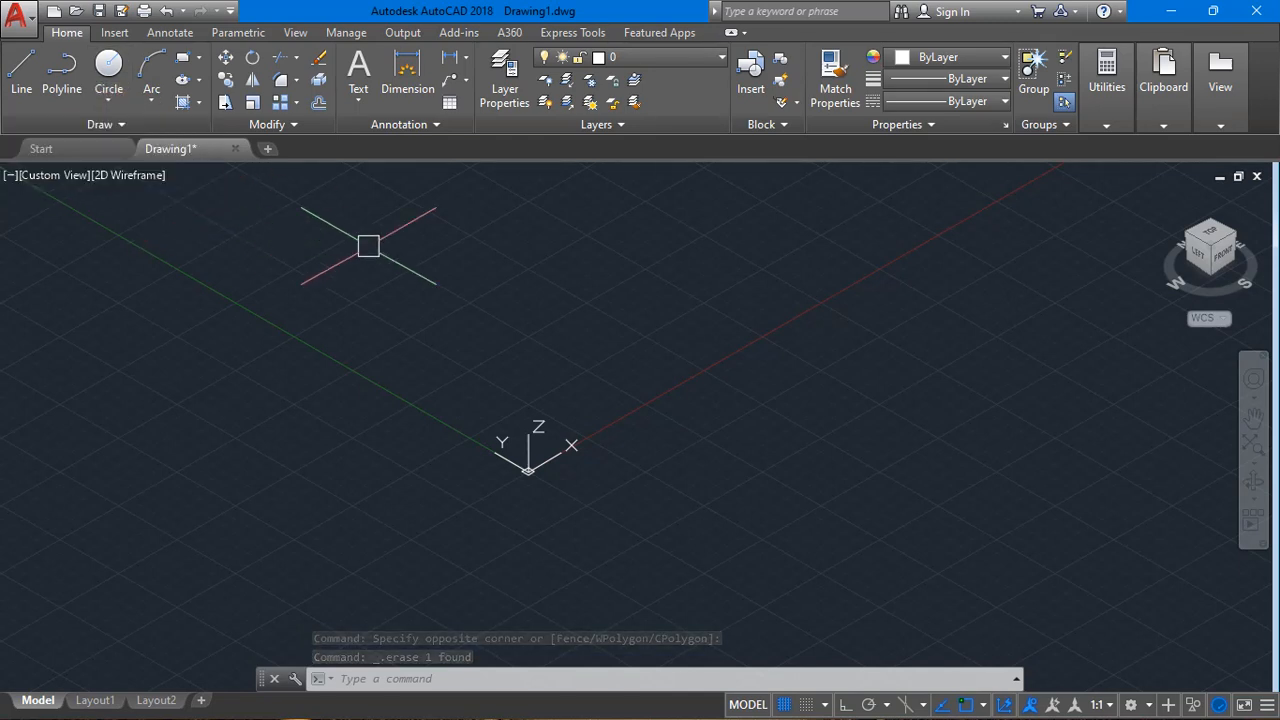
{"action": "key", "text": "Escape"}
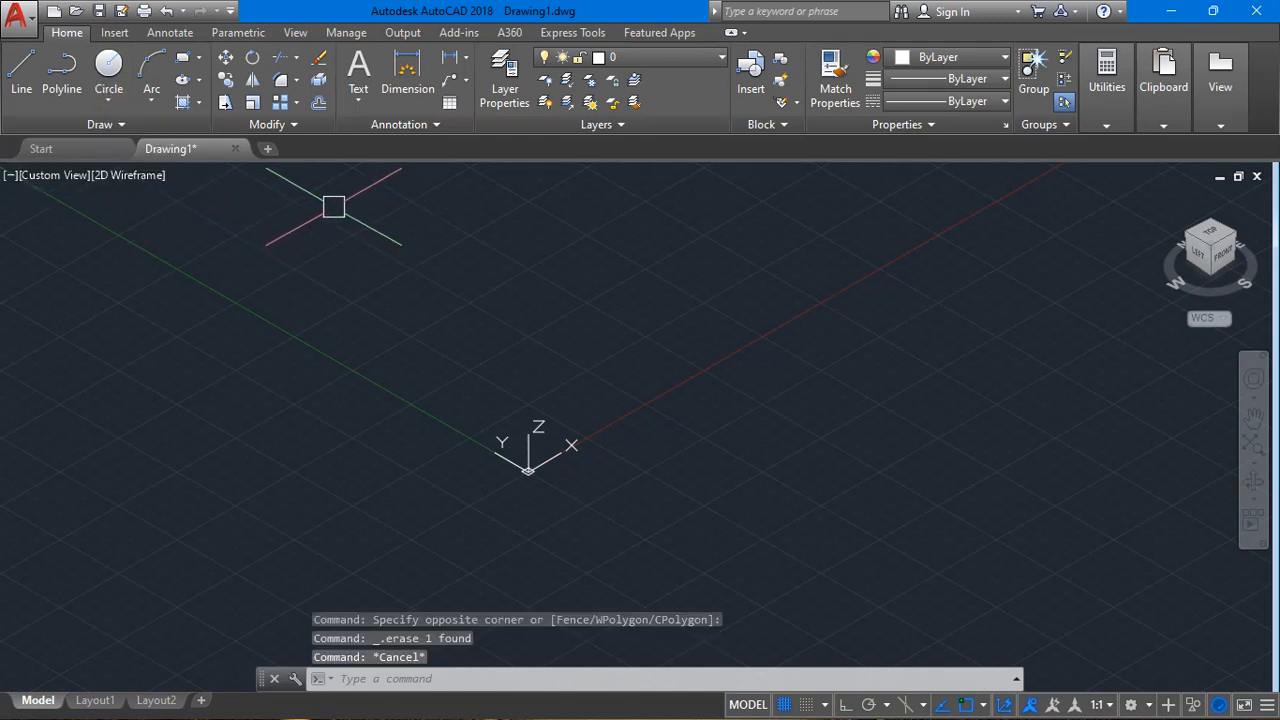
{"action": "type", "text": "HELIX"}
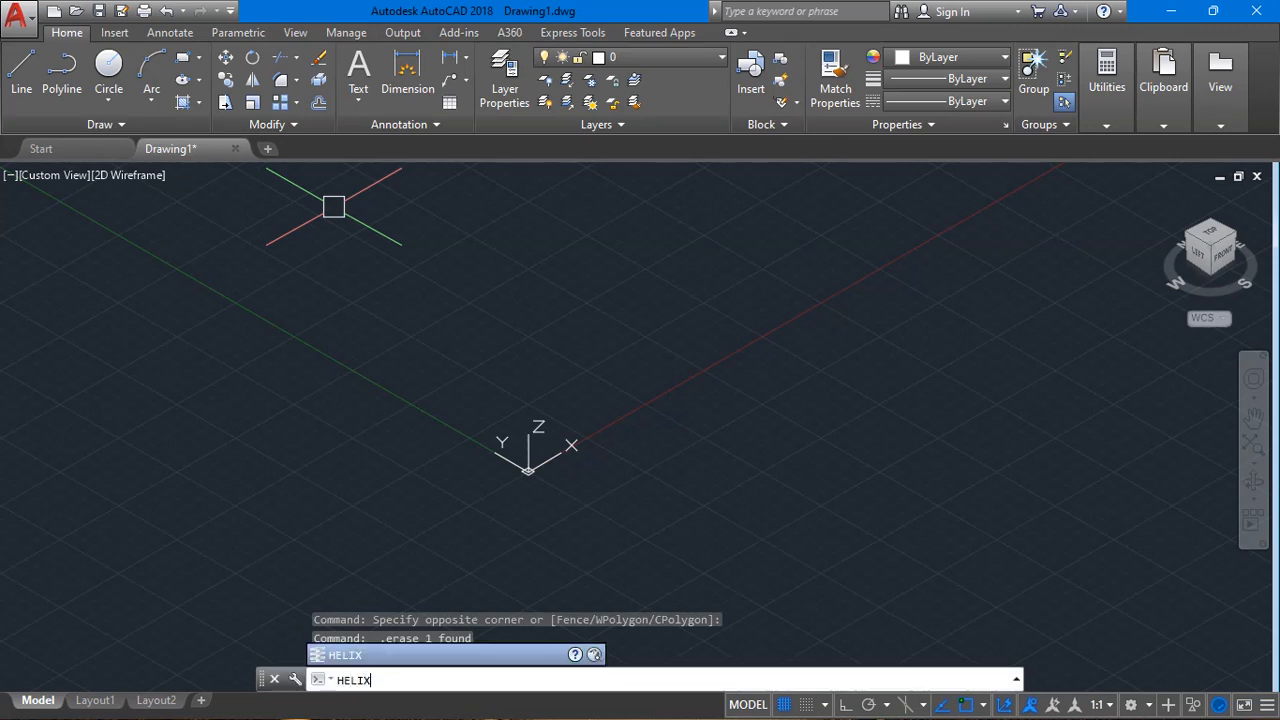
{"action": "key", "text": "Return"}
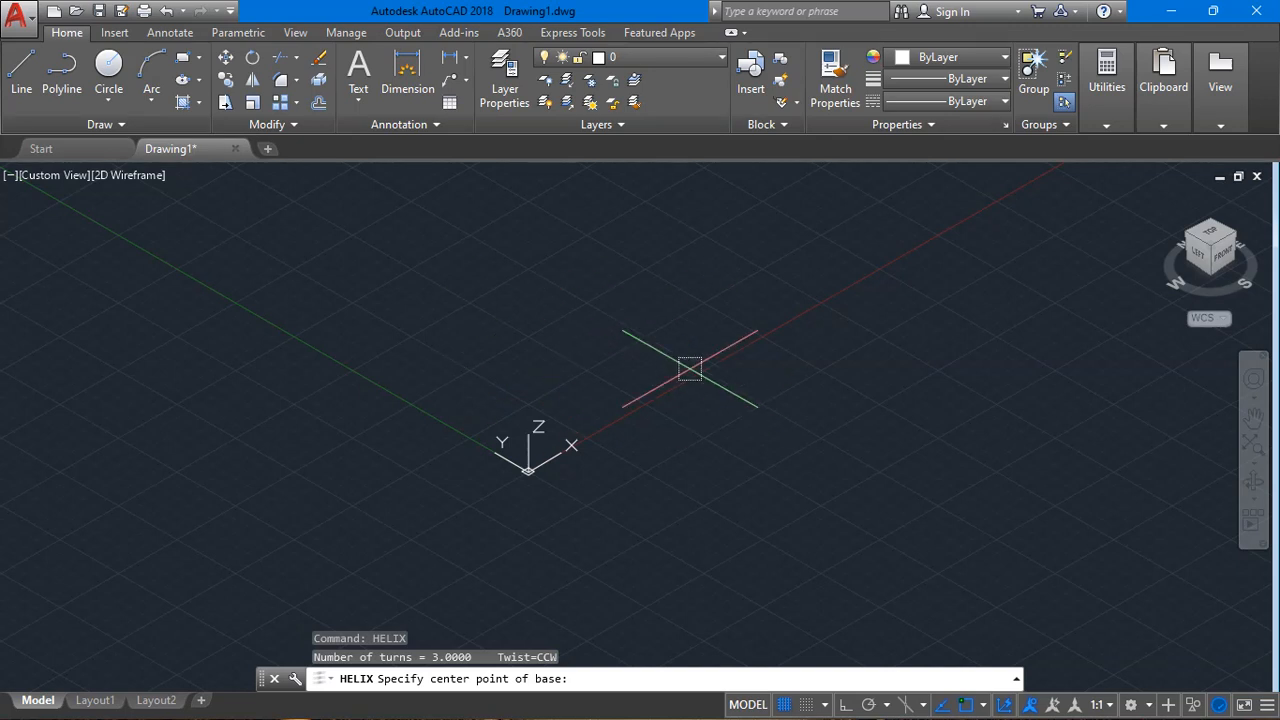
{"action": "type", "text": "0,0"}
{"action": "key", "text": "Return"}
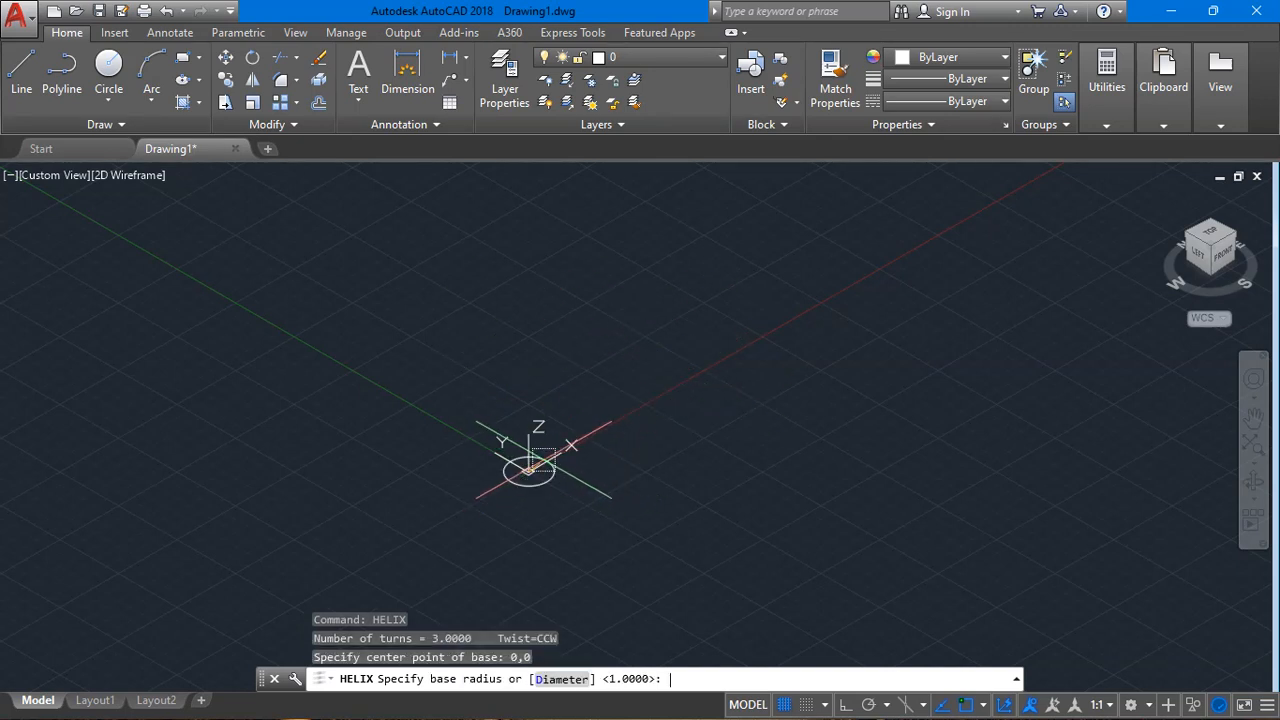
{"action": "key", "text": "Return"}
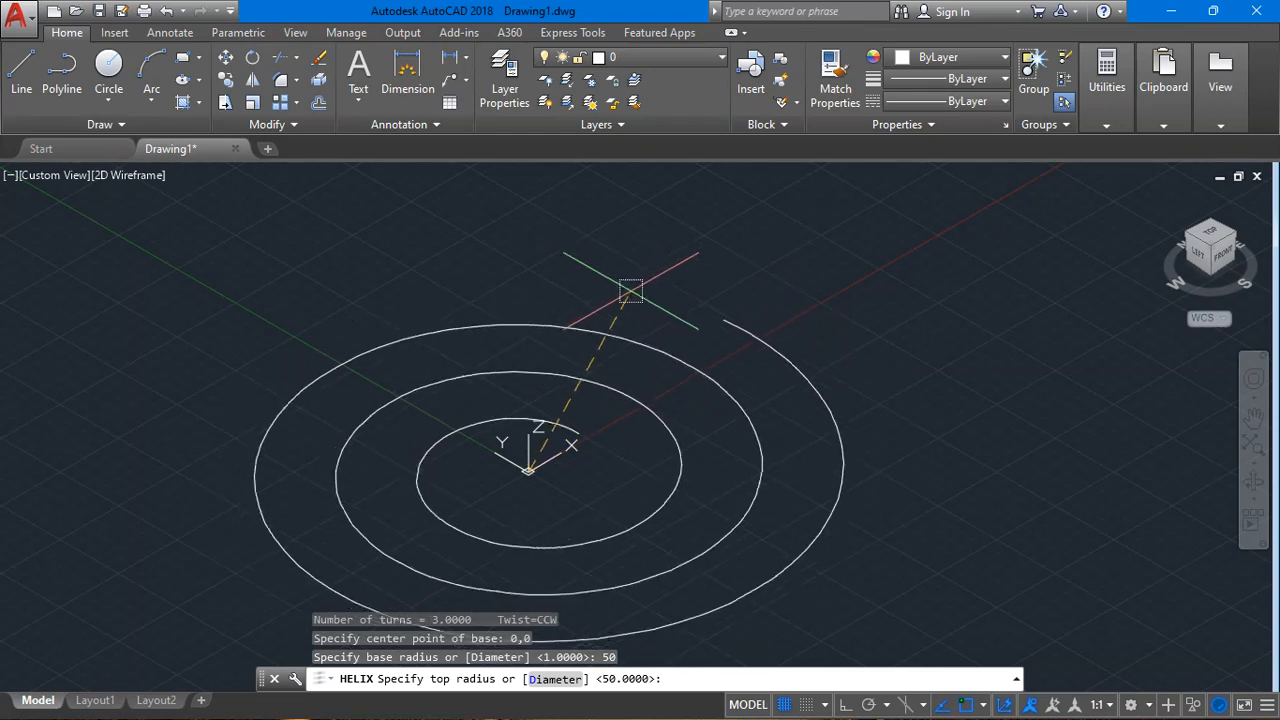
{"action": "key", "text": "Return"}
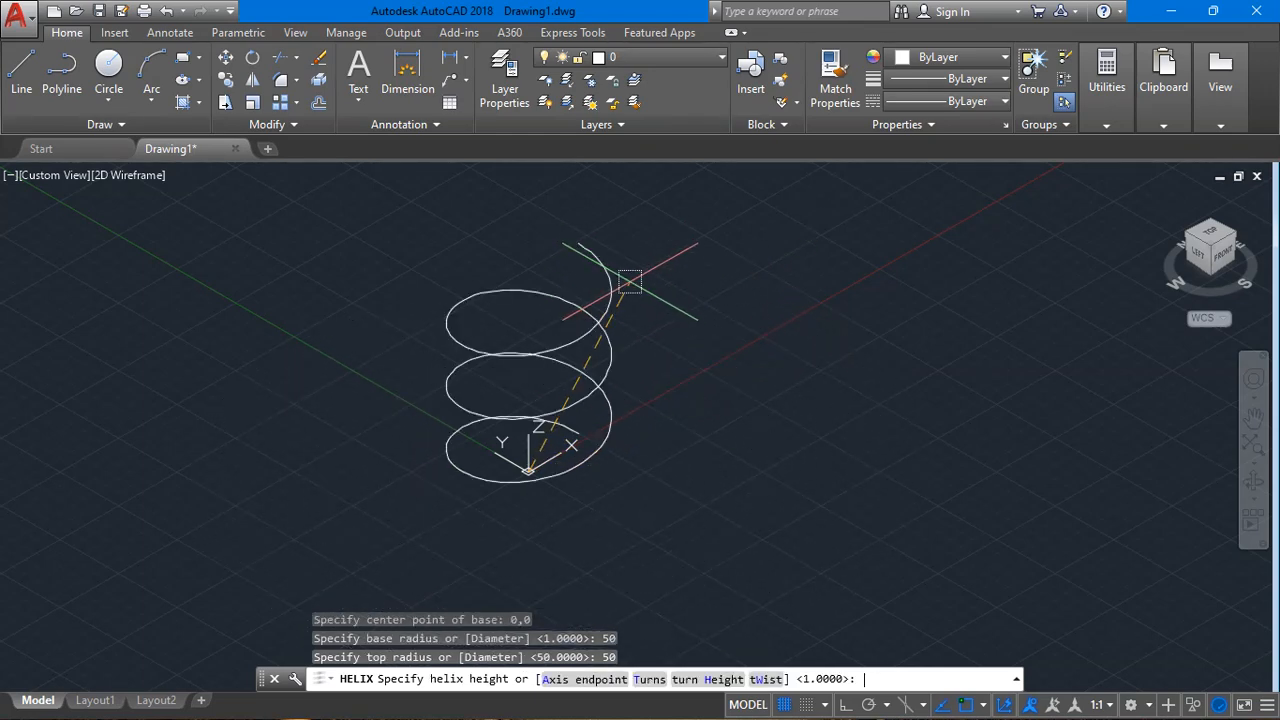
Give the helix 10 turns and a height of 1000.
{"action": "middle_click_drag", "start_coordinate": [548, 290], "coordinate": [545, 320]}
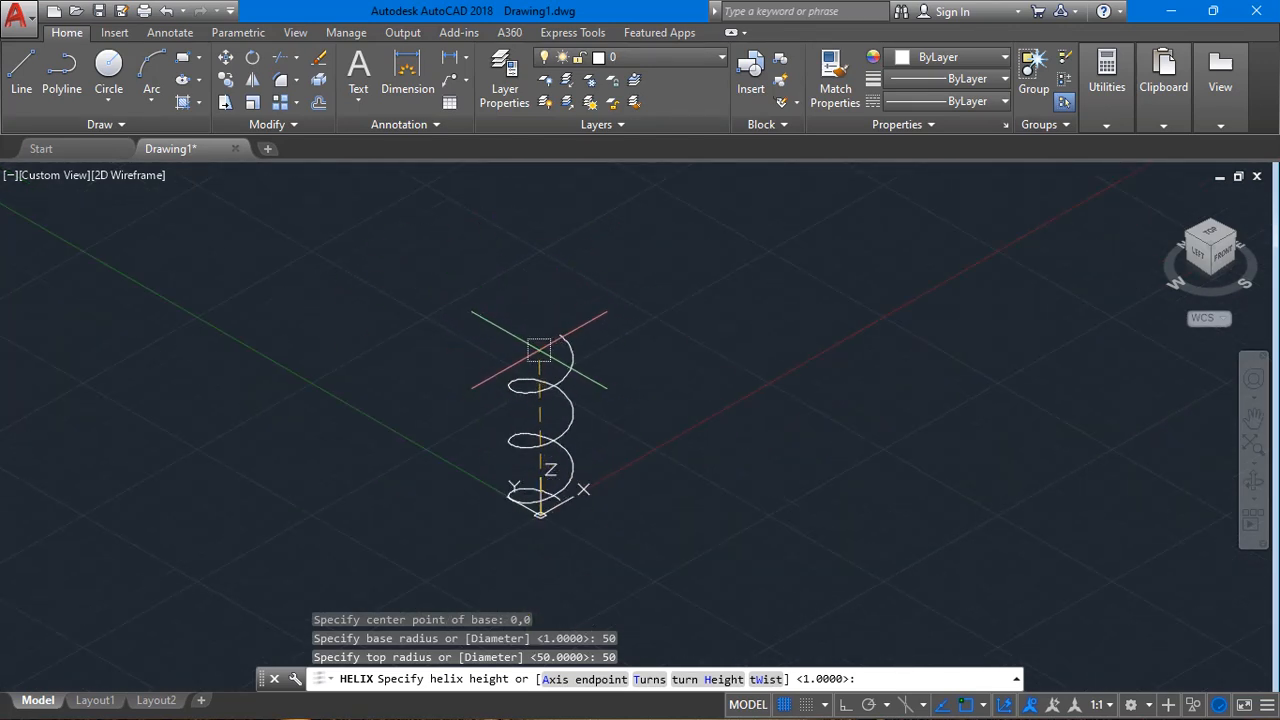
{"action": "left_click", "coordinate": [650, 679]}
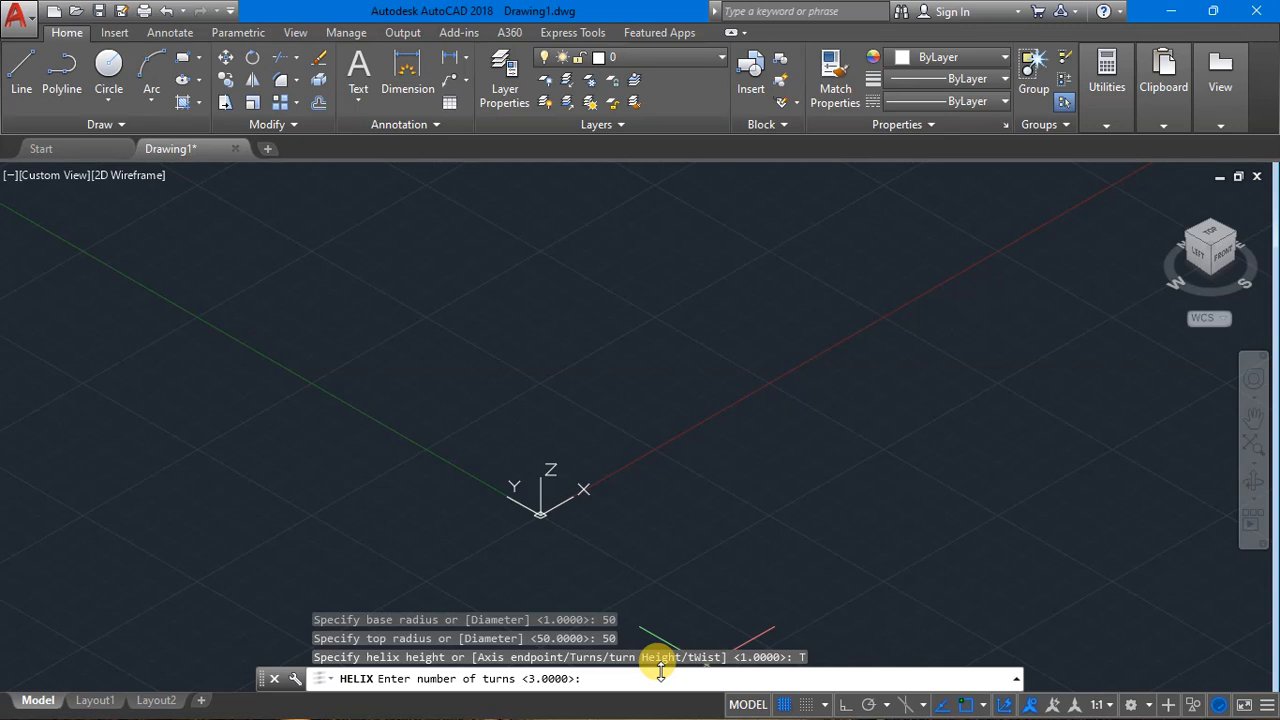
{"action": "type", "text": "10"}
{"action": "key", "text": "Return"}
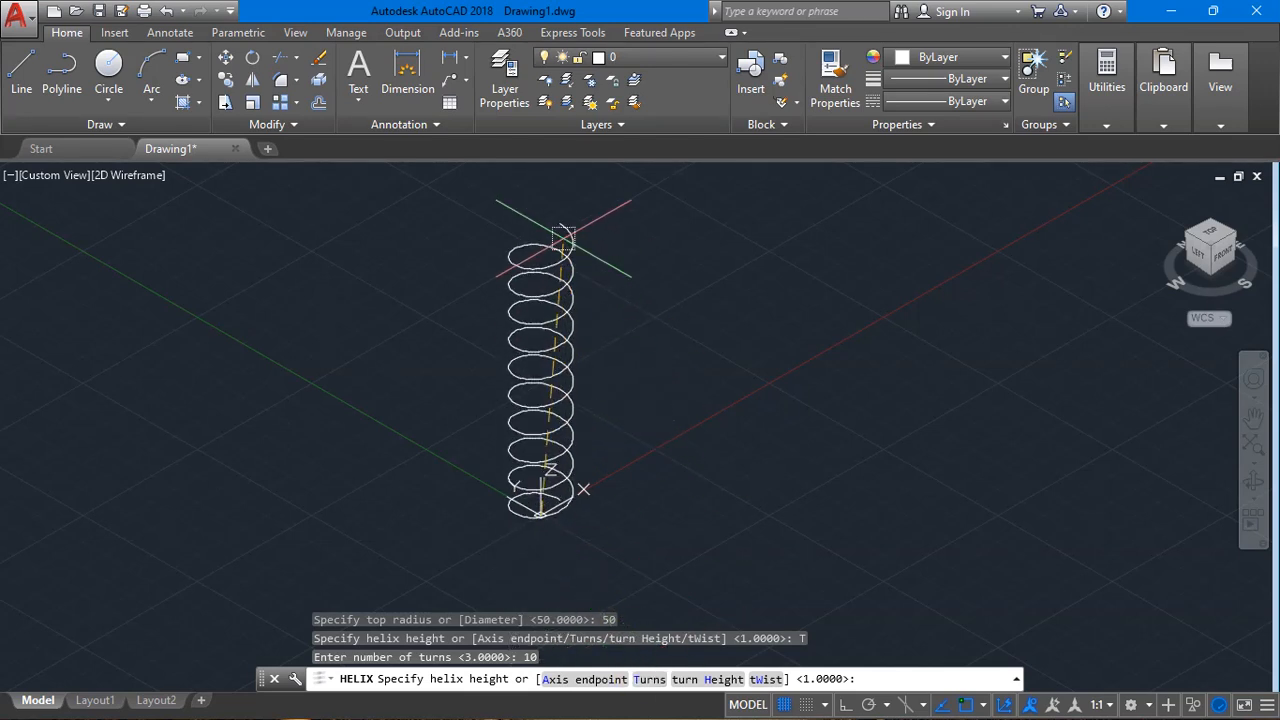
{"action": "type", "text": "100"}
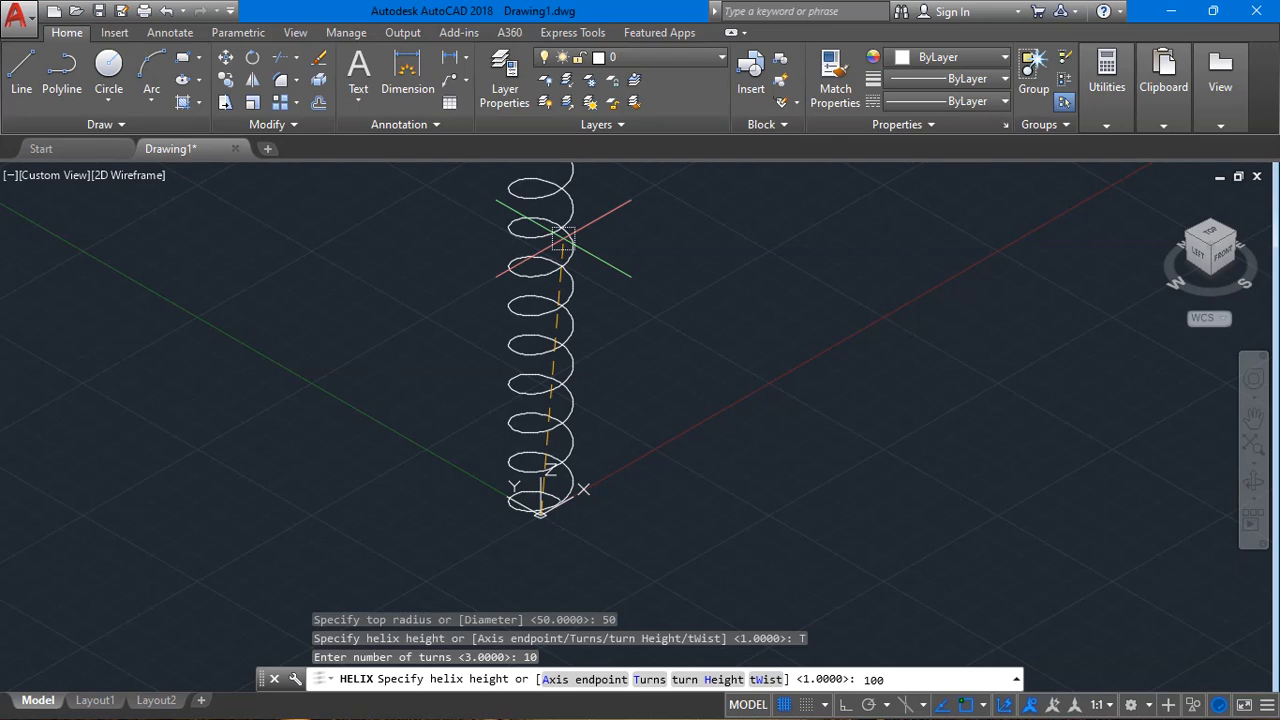
{"action": "key", "text": "Return"}
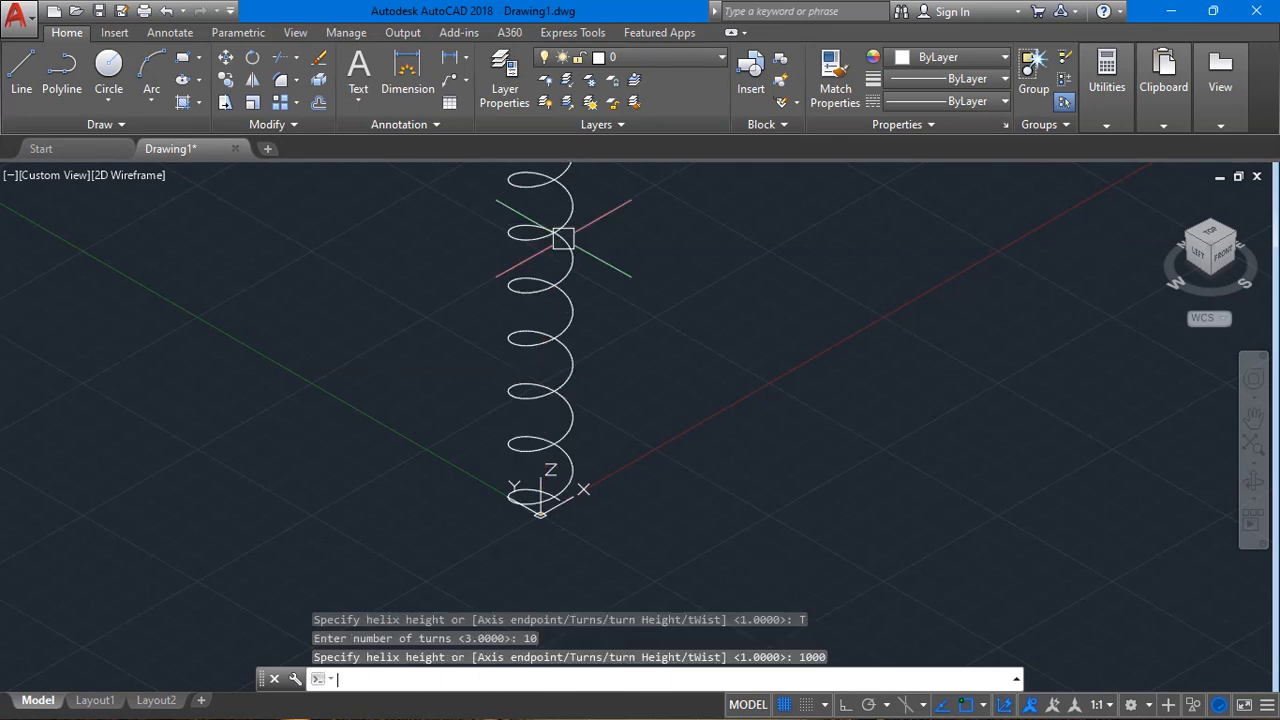
View the whole helix and check its quick properties, such as height, turns and radii.
{"action": "scroll", "coordinate": [610, 300], "scroll_direction": "down", "scroll_amount": 6}
{"action": "scroll", "coordinate": [628, 300], "scroll_direction": "up", "scroll_amount": 5}
{"action": "left_click", "coordinate": [554, 283]}
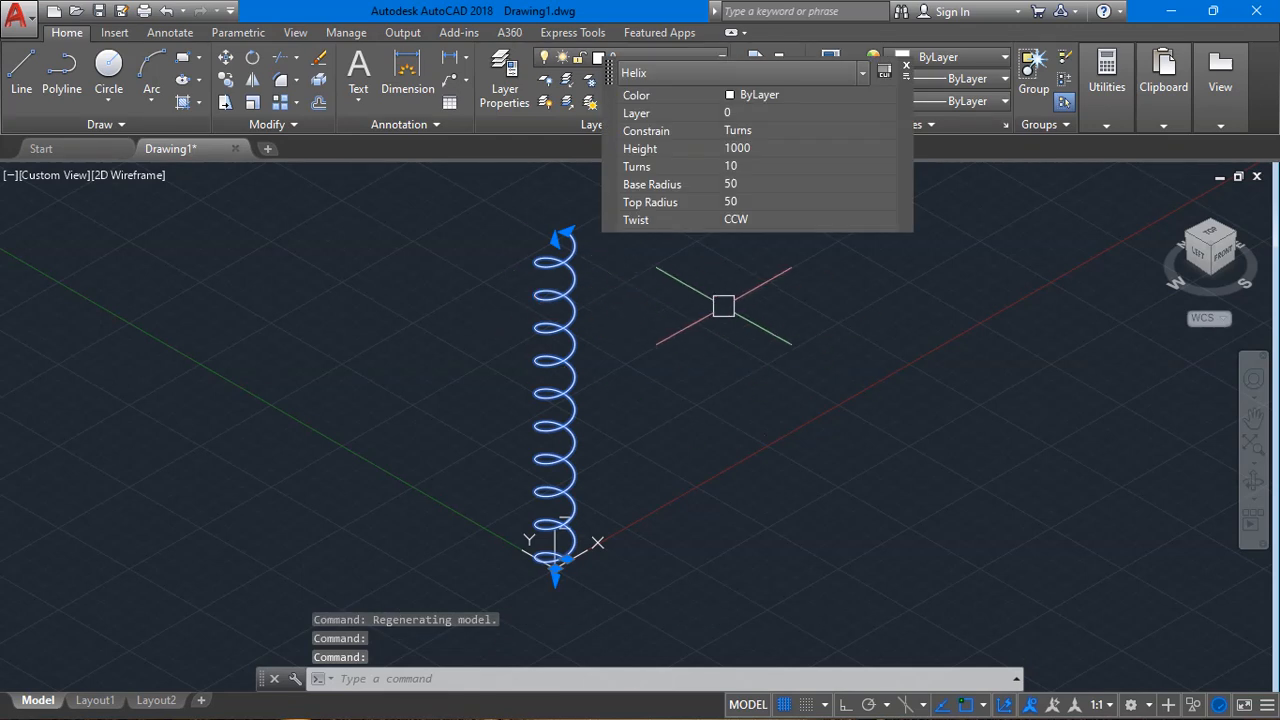
{"action": "key", "text": "Escape"}
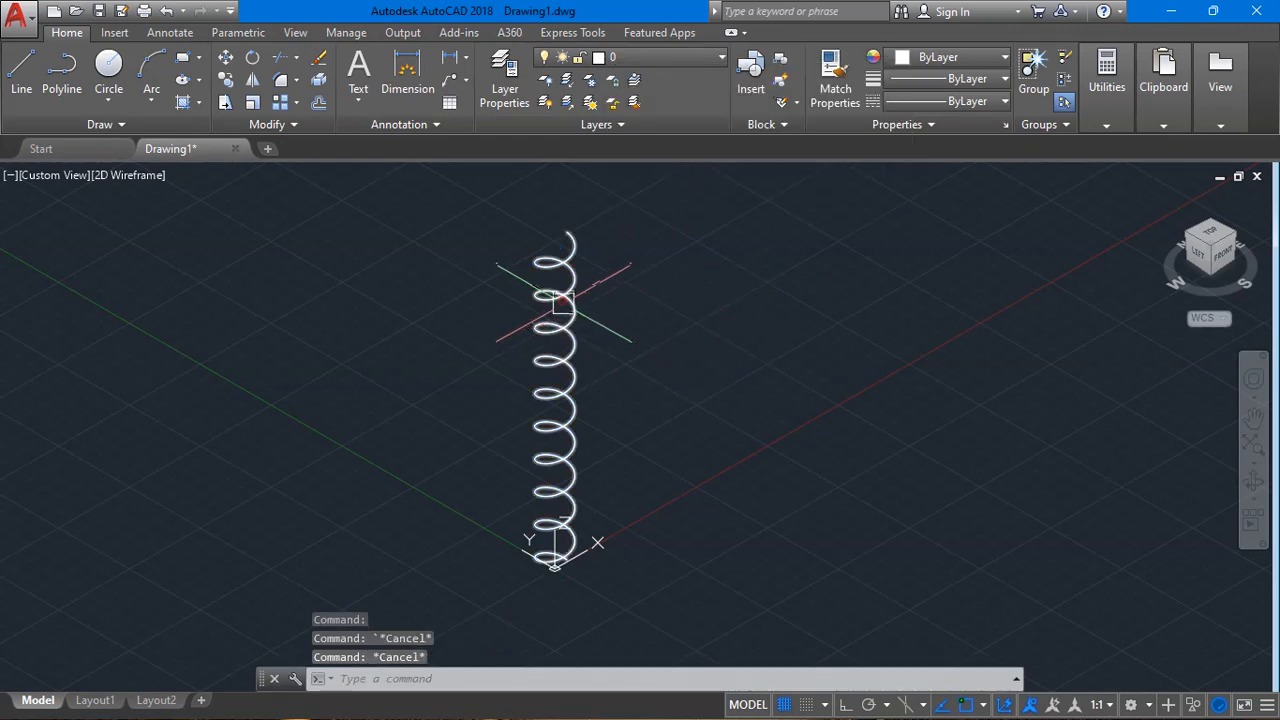
Change the helix to 20 turns and back to 10 turns.
{"action": "left_click", "coordinate": [545, 278]}
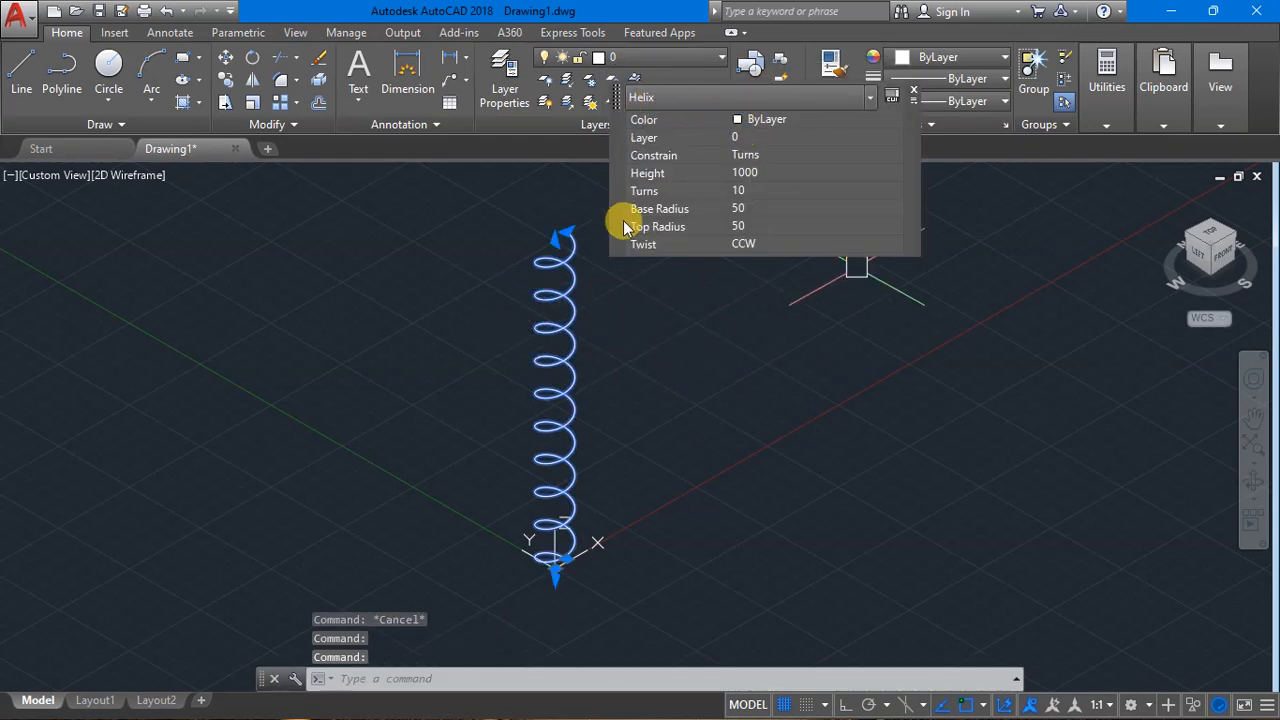
{"action": "left_click", "coordinate": [758, 188]}
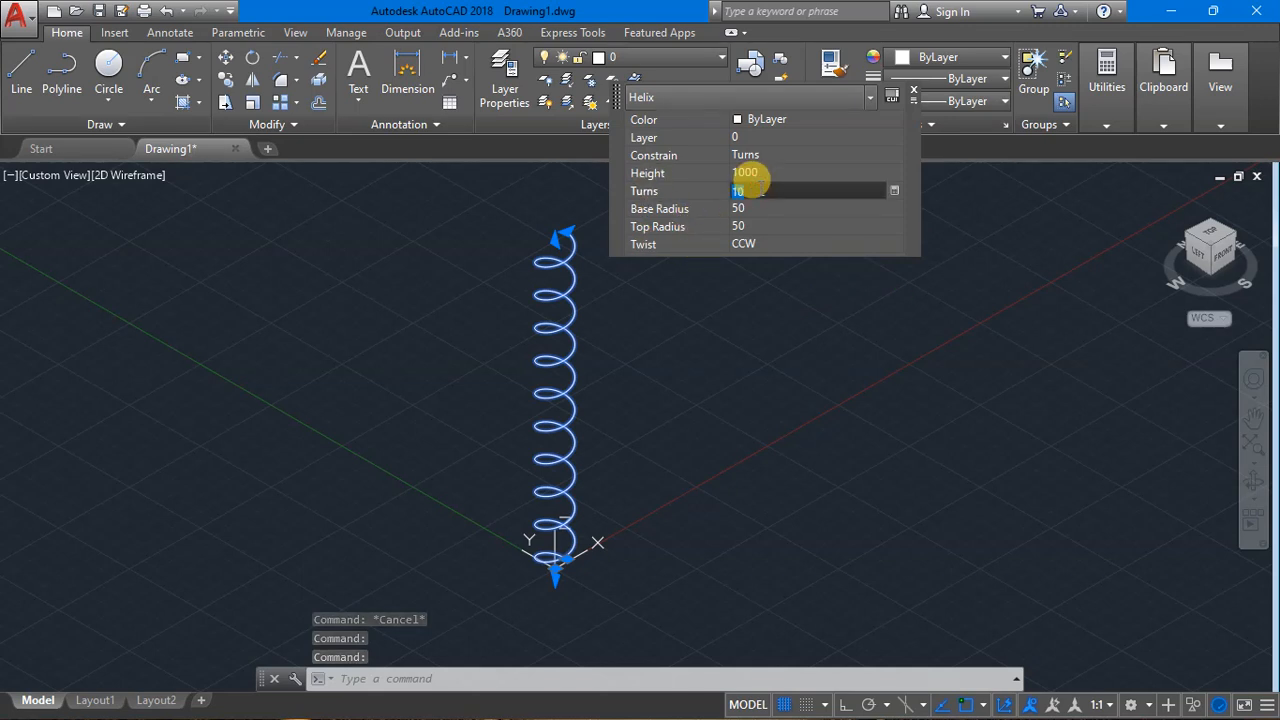
{"action": "type", "text": "20"}
{"action": "key", "text": "Tab"}
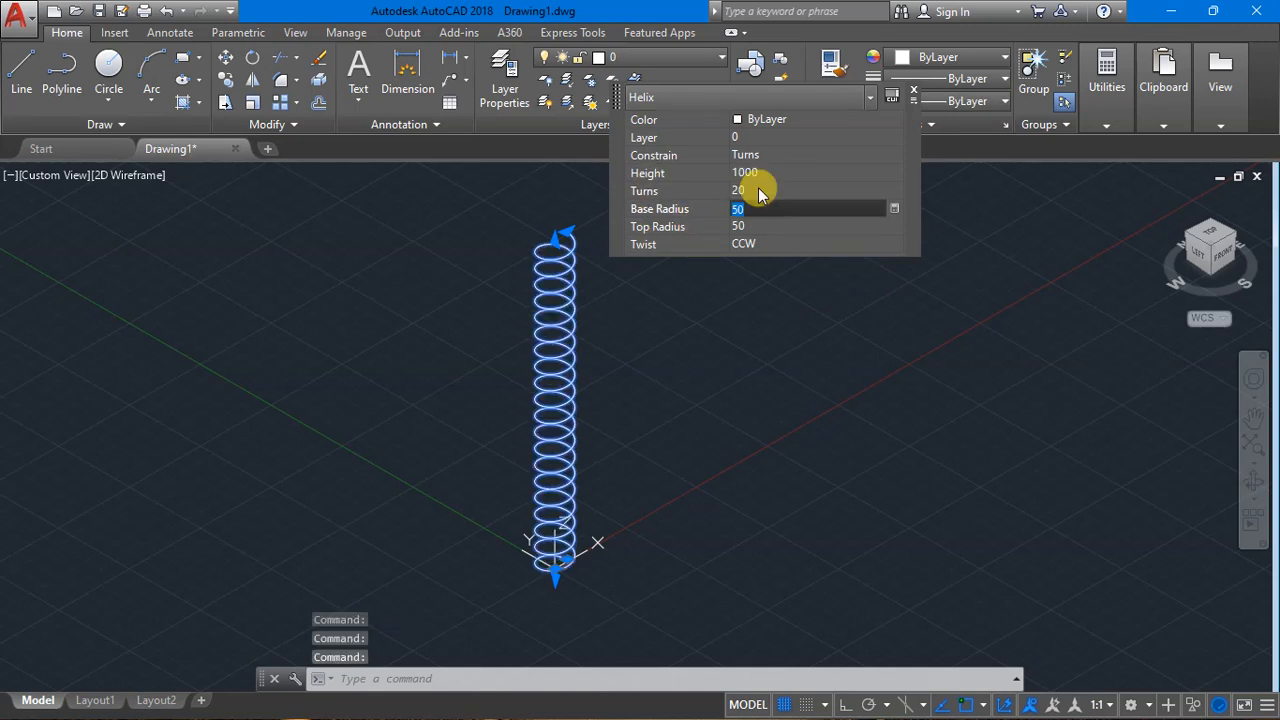
{"action": "left_click", "coordinate": [756, 188]}
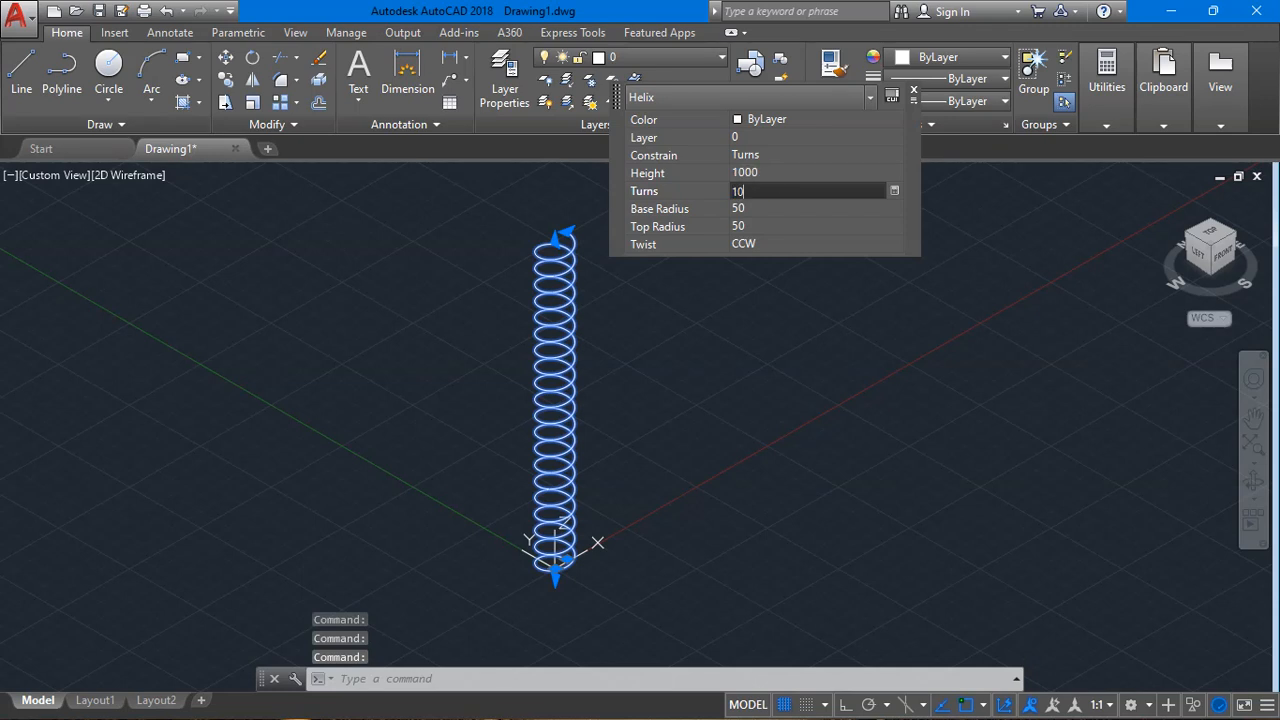
{"action": "type", "text": "10"}
{"action": "key", "text": "Tab"}
Try the helix with 50 turns, return it to 10 turns and deselect it.
{"action": "left_click", "coordinate": [755, 188]}
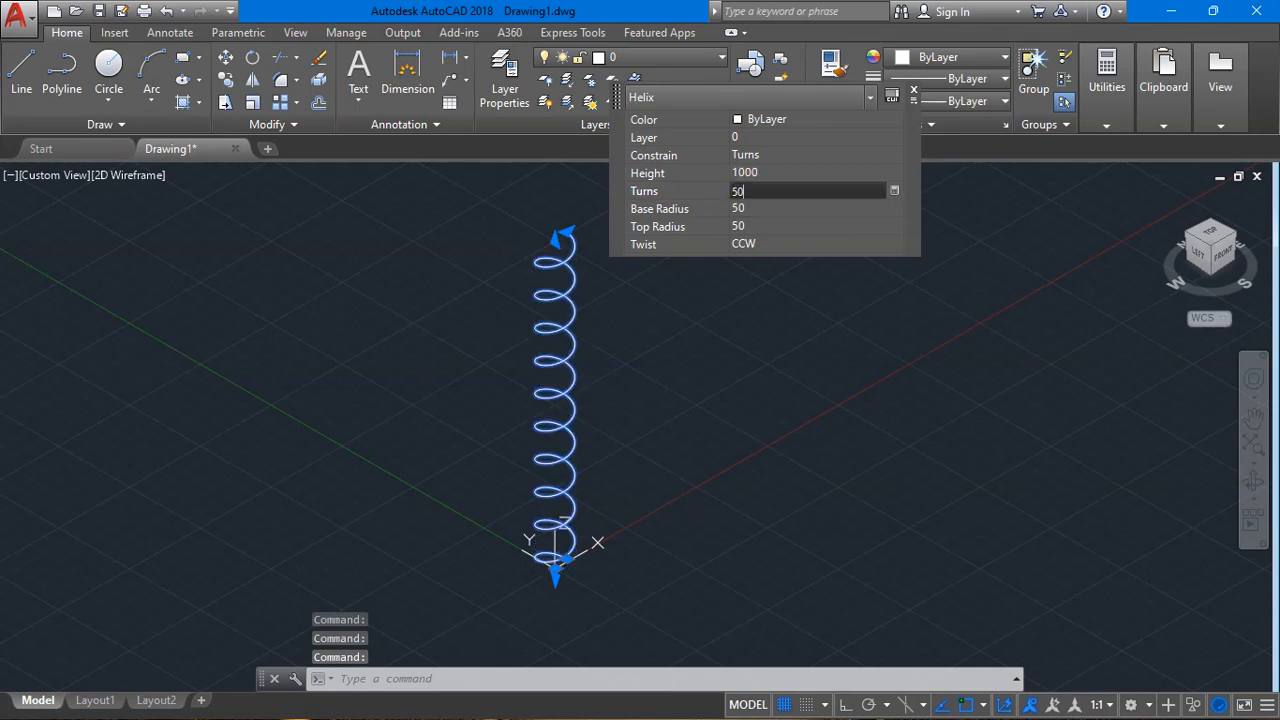
{"action": "key", "text": "Tab"}
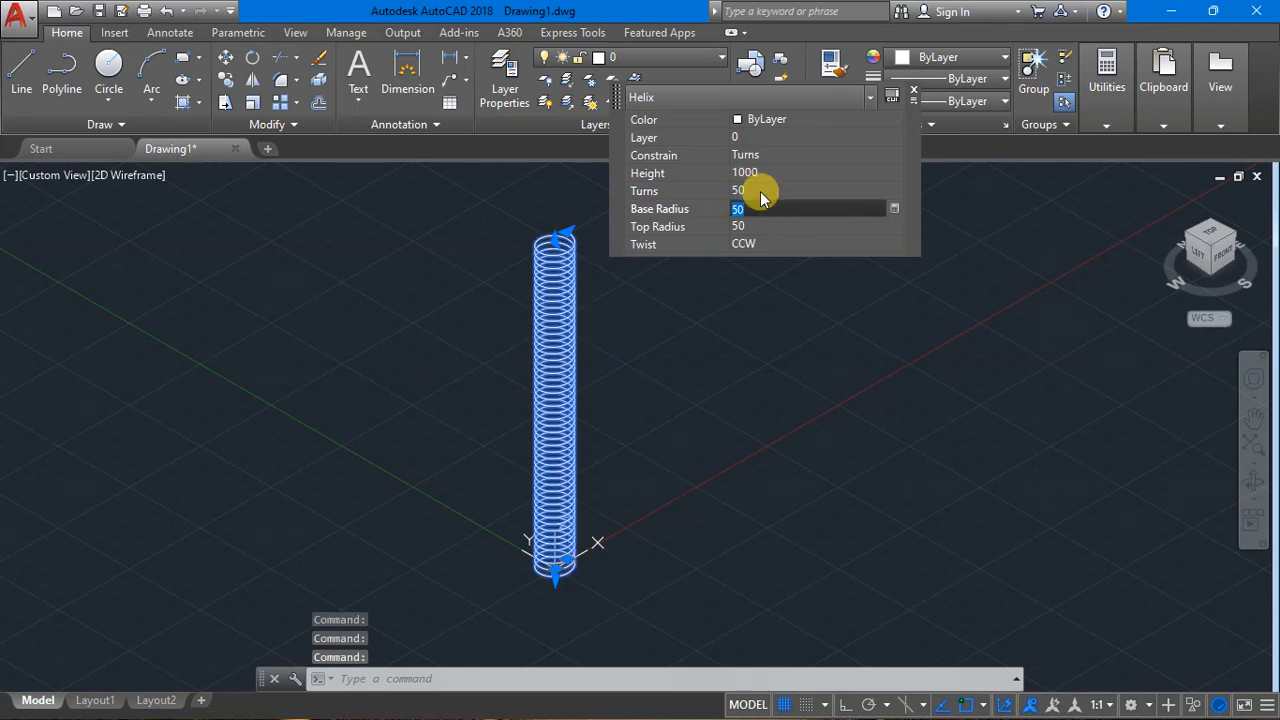
{"action": "left_click", "coordinate": [760, 191]}
{"action": "type", "text": "10"}
{"action": "key", "text": "Tab"}
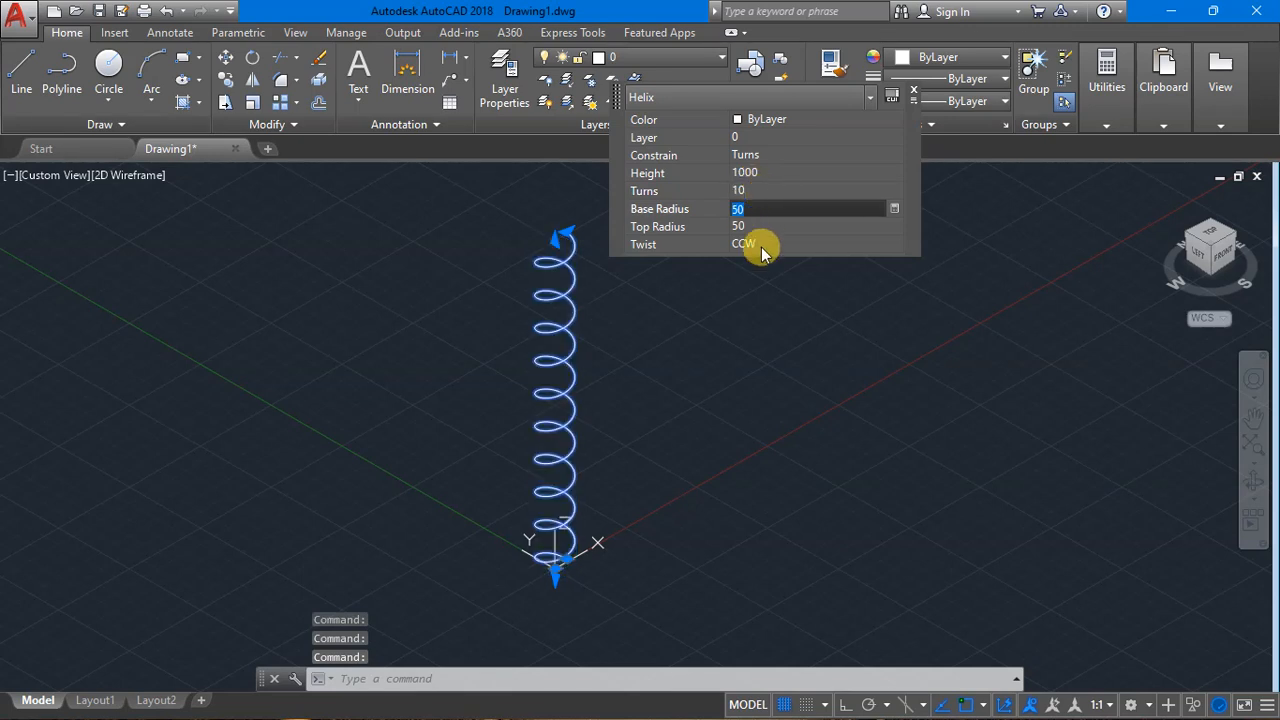
{"action": "key", "text": "Escape"}
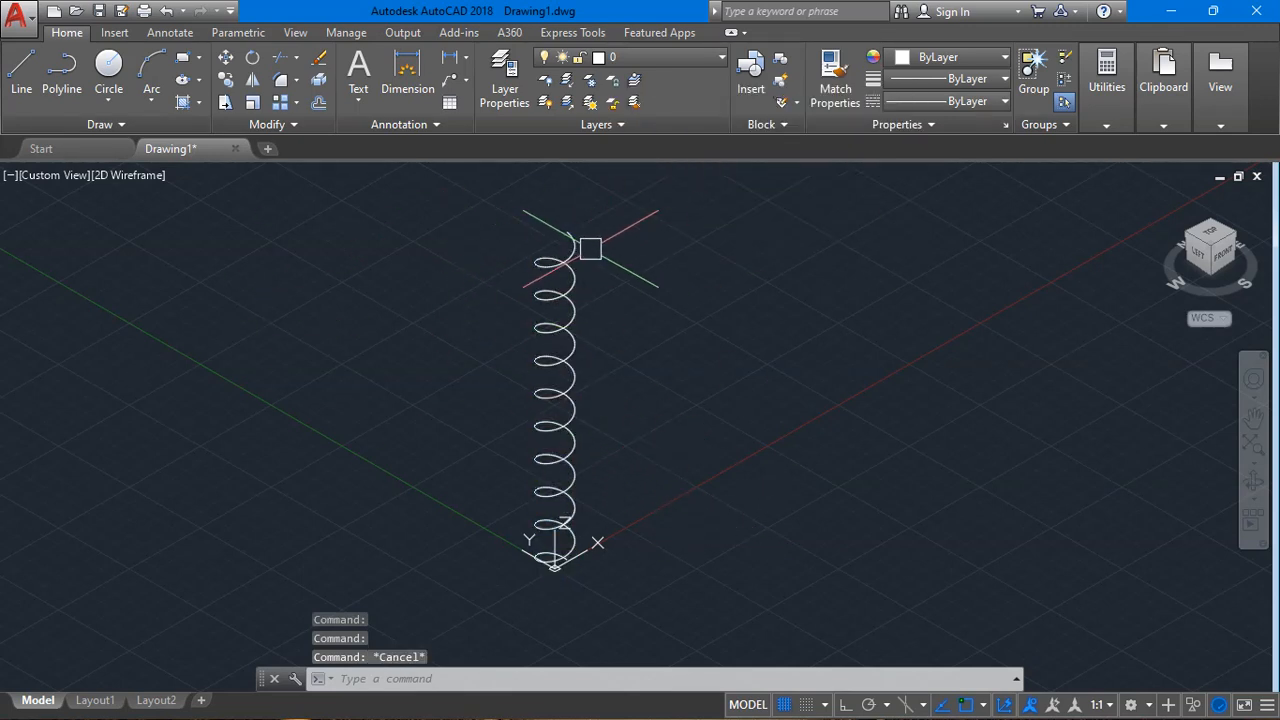
Move the UCS origin to the lower endpoint of the helix.
{"action": "left_click", "coordinate": [587, 247]}
{"action": "scroll", "coordinate": [583, 240], "scroll_direction": "up", "scroll_amount": 8}
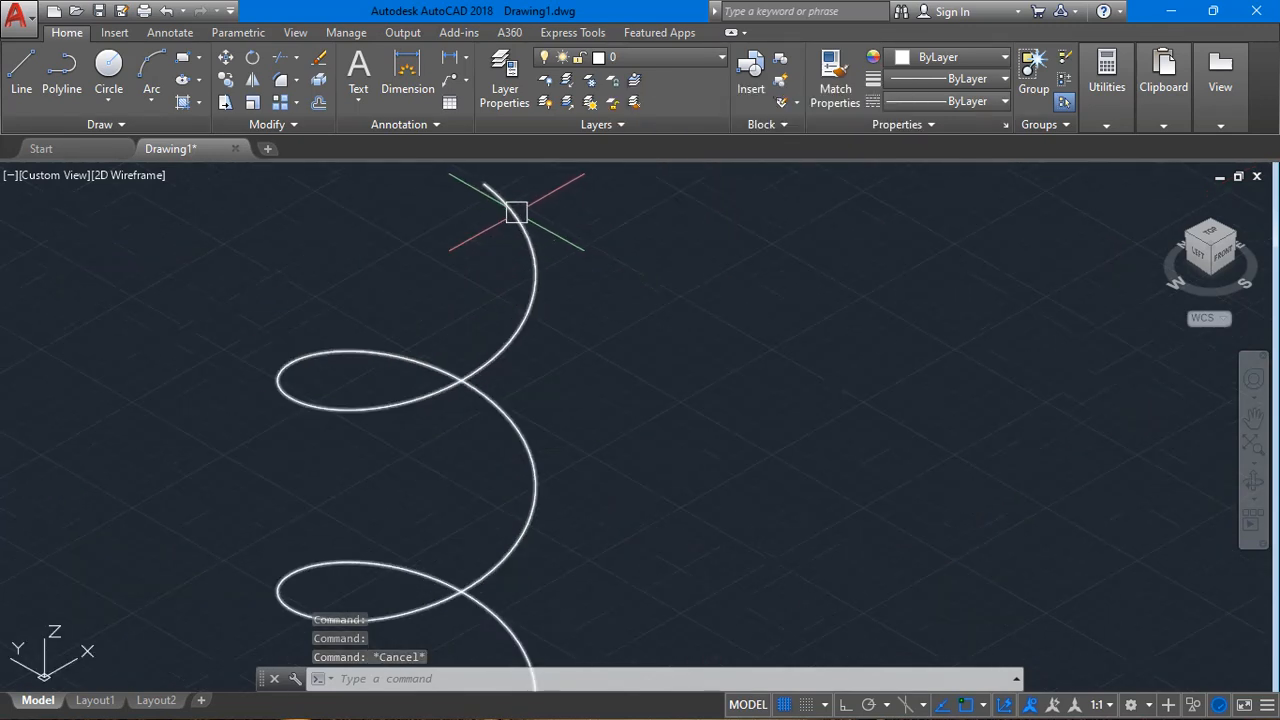
{"action": "scroll", "coordinate": [443, 266], "scroll_direction": "down", "scroll_amount": 5}
{"action": "scroll", "coordinate": [515, 477], "scroll_direction": "down", "scroll_amount": 5}
{"action": "scroll", "coordinate": [515, 477], "scroll_direction": "up", "scroll_amount": 8}
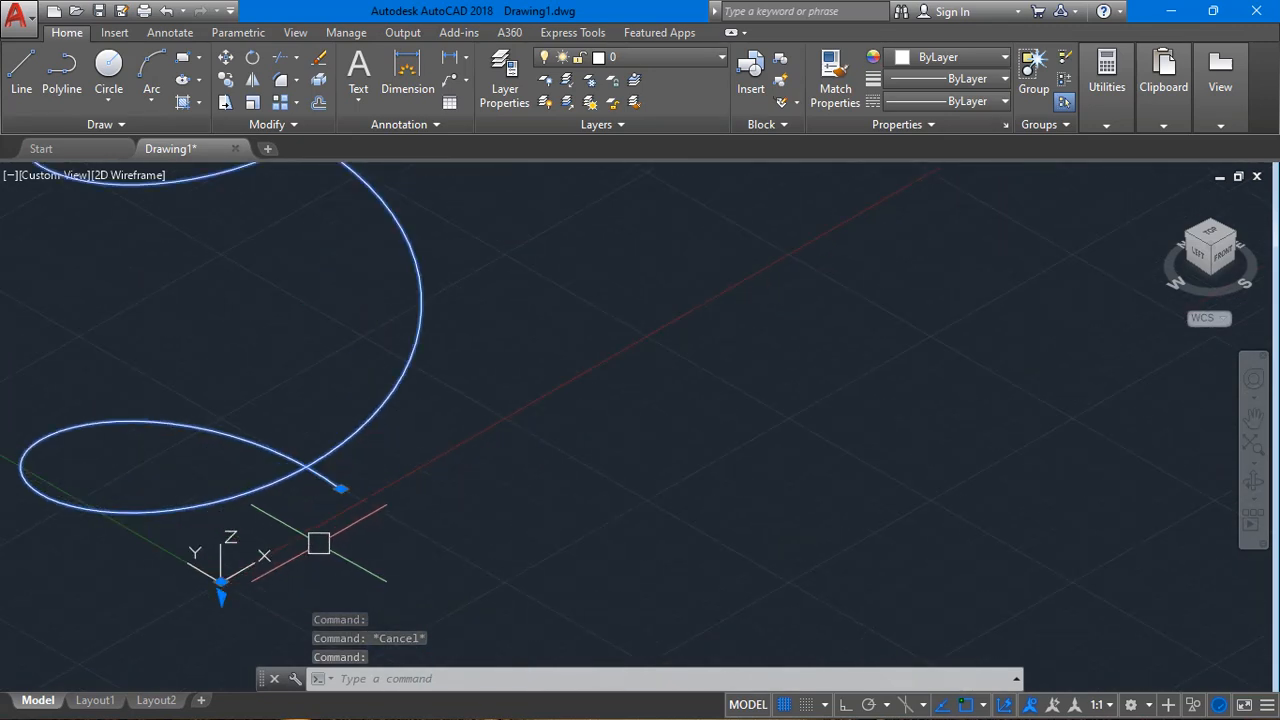
{"action": "key", "text": "Escape"}
{"action": "left_click", "coordinate": [220, 572]}
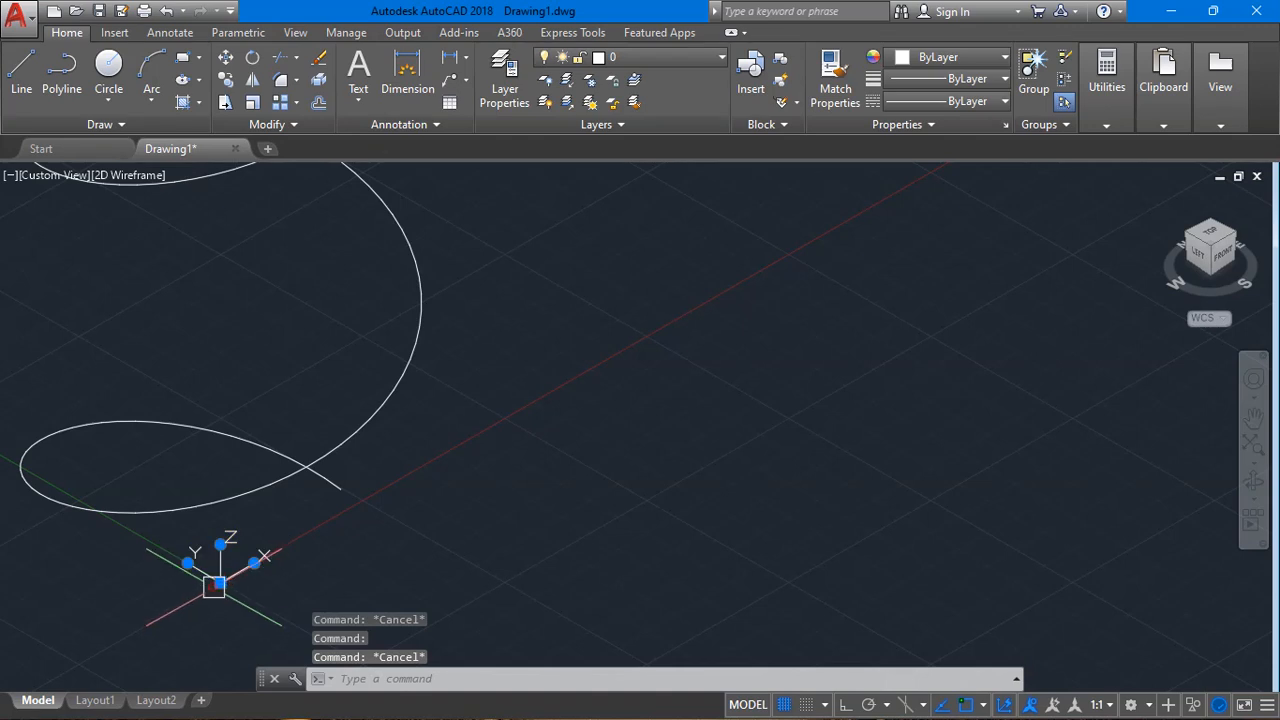
{"action": "left_click", "coordinate": [222, 582]}
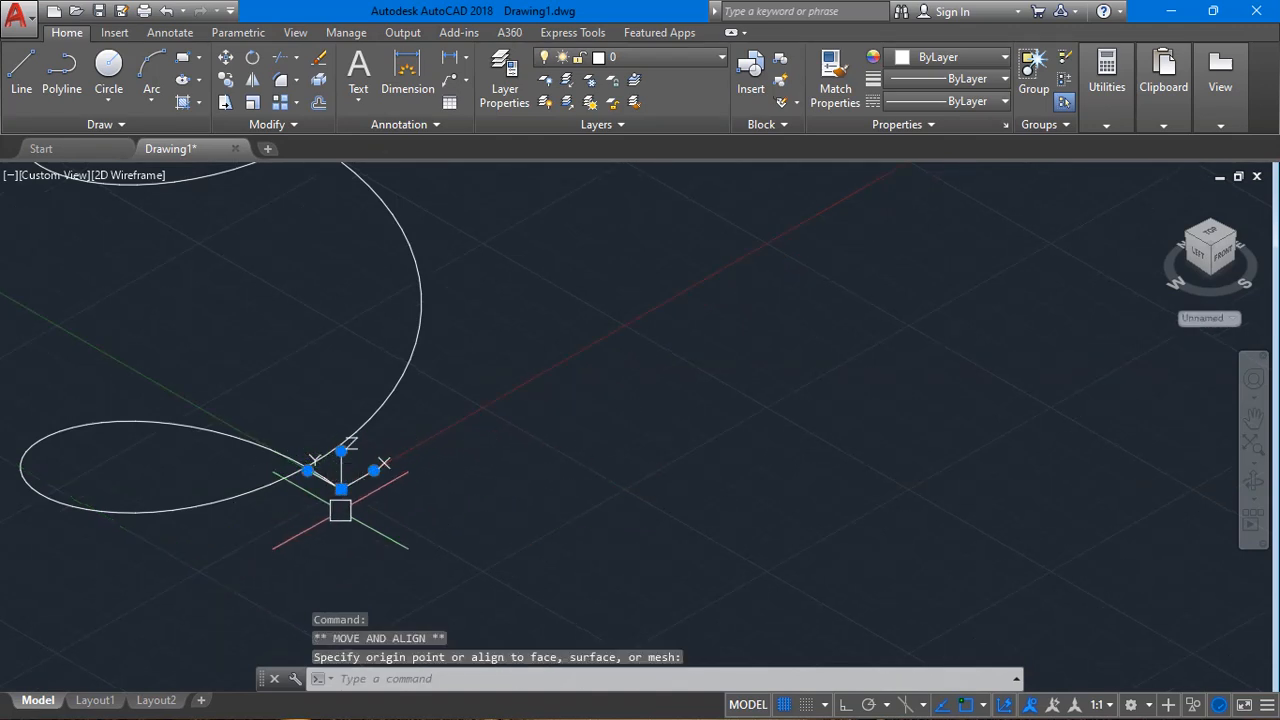
With Ortho on, point the UCS Z axis along the negative world Y direction and look at the helix end from the front.
{"action": "left_click", "coordinate": [336, 457]}
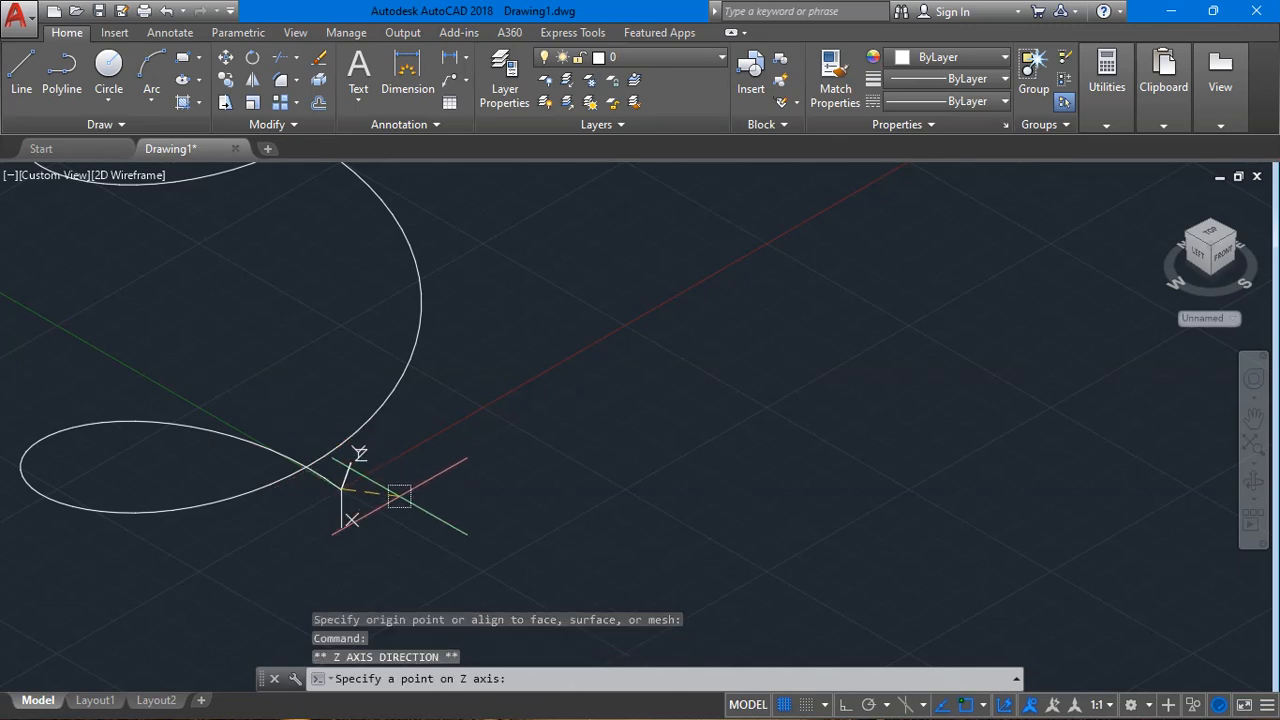
{"action": "key", "text": "F8"}
{"action": "left_click", "coordinate": [469, 570]}
{"action": "key", "text": "Escape"}
{"action": "left_click", "coordinate": [1218, 252]}
{"action": "scroll", "coordinate": [900, 412], "scroll_direction": "up", "scroll_amount": 5}
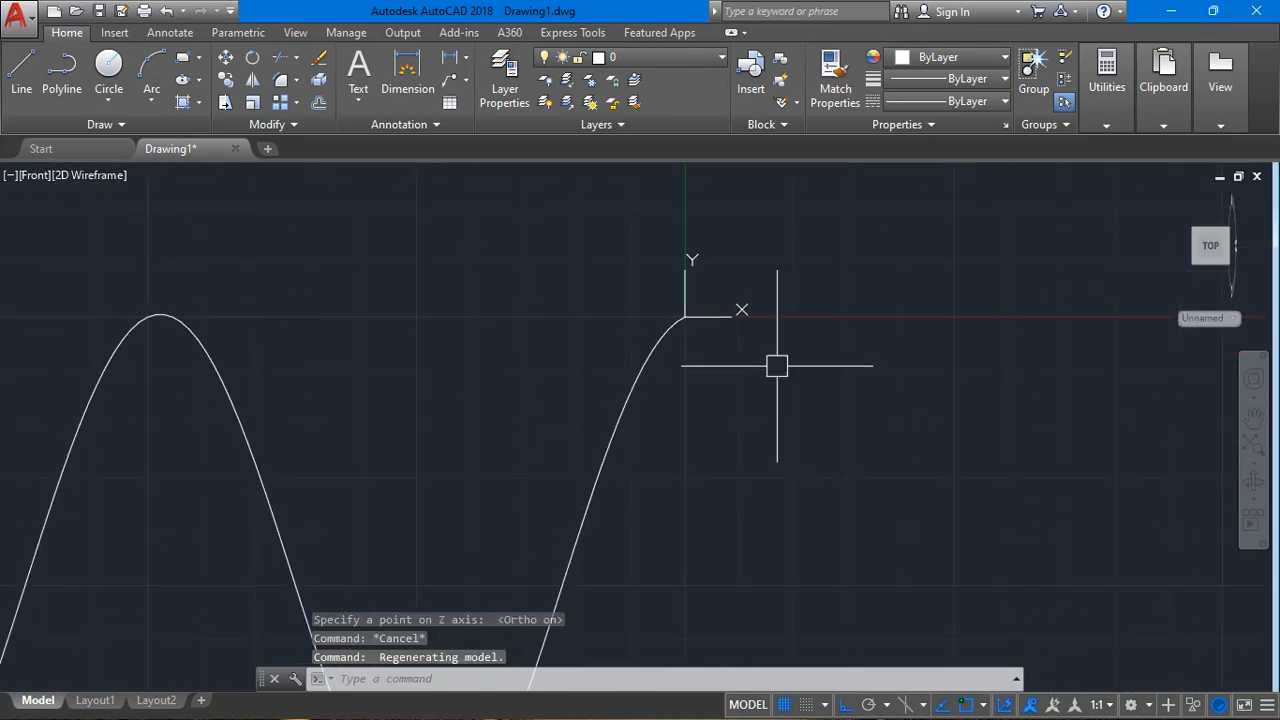
Draw a small circle centred on the helix's lower endpoint and return to the home 3D view to check it.
{"action": "left_click", "coordinate": [112, 64]}
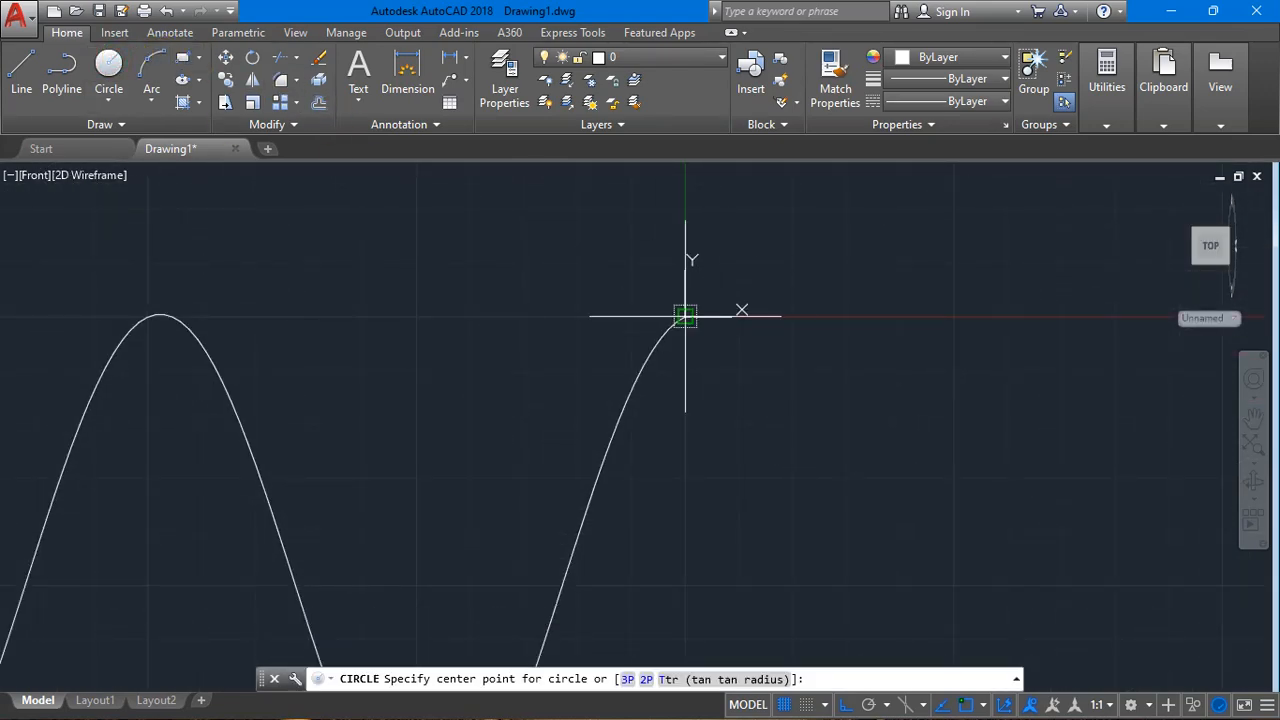
{"action": "left_click", "coordinate": [685, 317]}
{"action": "left_click", "coordinate": [706, 366]}
{"action": "key", "text": "Escape"}
{"action": "left_click", "coordinate": [1165, 198]}
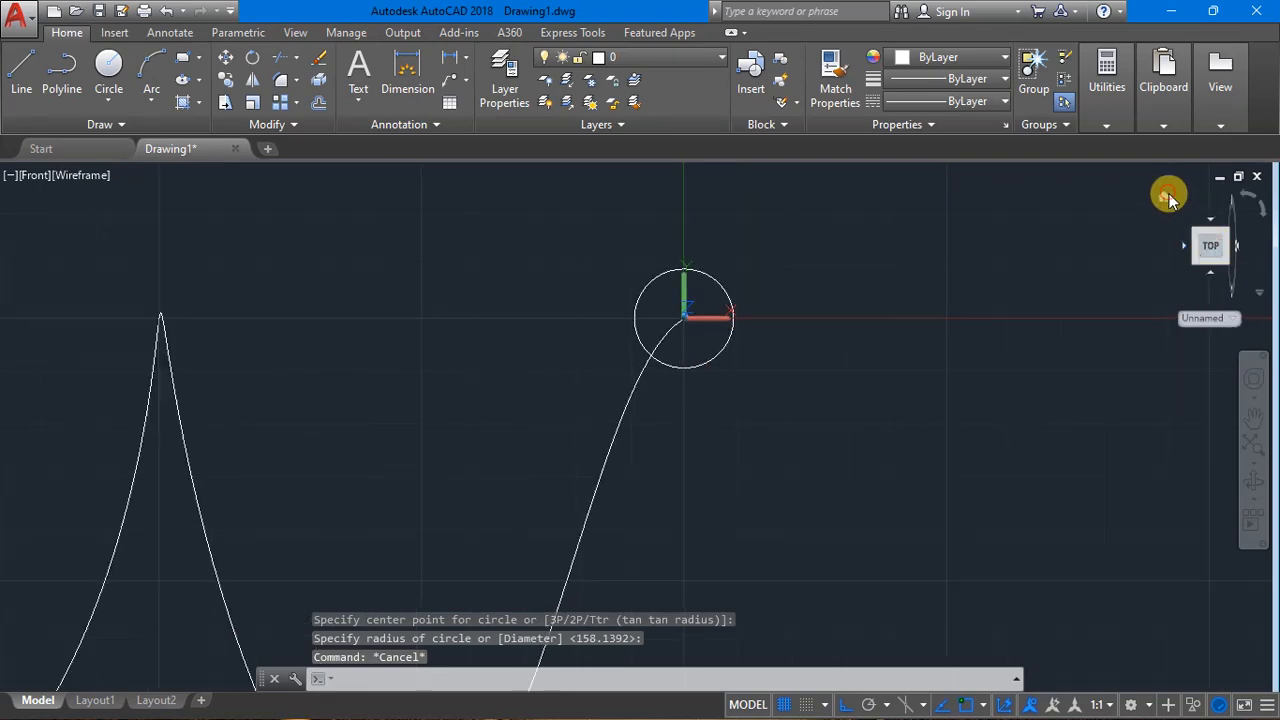
{"action": "middle_click_drag", "start_coordinate": [717, 480], "coordinate": [637, 505]}
{"action": "scroll", "coordinate": [675, 427], "scroll_direction": "up", "scroll_amount": 2}
{"action": "key", "text": "Escape"}
{"action": "scroll", "coordinate": [671, 313], "scroll_direction": "down", "scroll_amount": 4}
{"action": "key", "text": "Escape"}
{"action": "scroll", "coordinate": [686, 506], "scroll_direction": "up", "scroll_amount": 2}
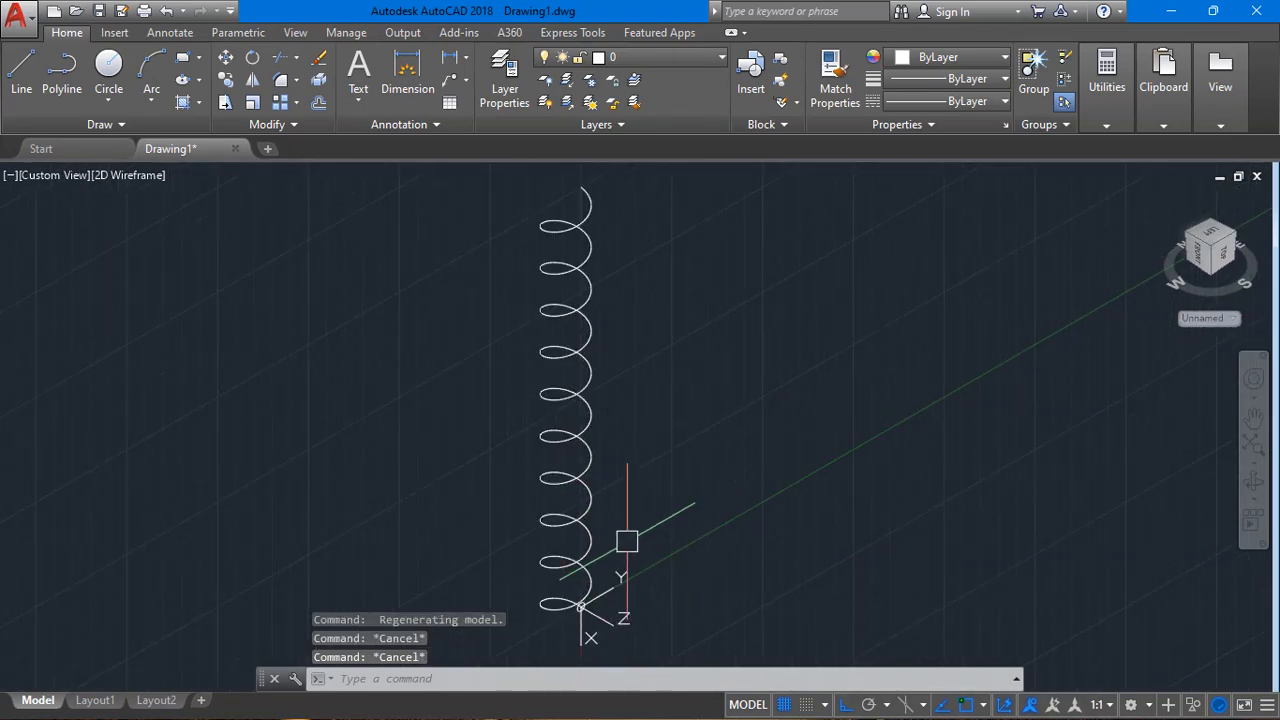
{"action": "scroll", "coordinate": [583, 647], "scroll_direction": "up", "scroll_amount": 5}
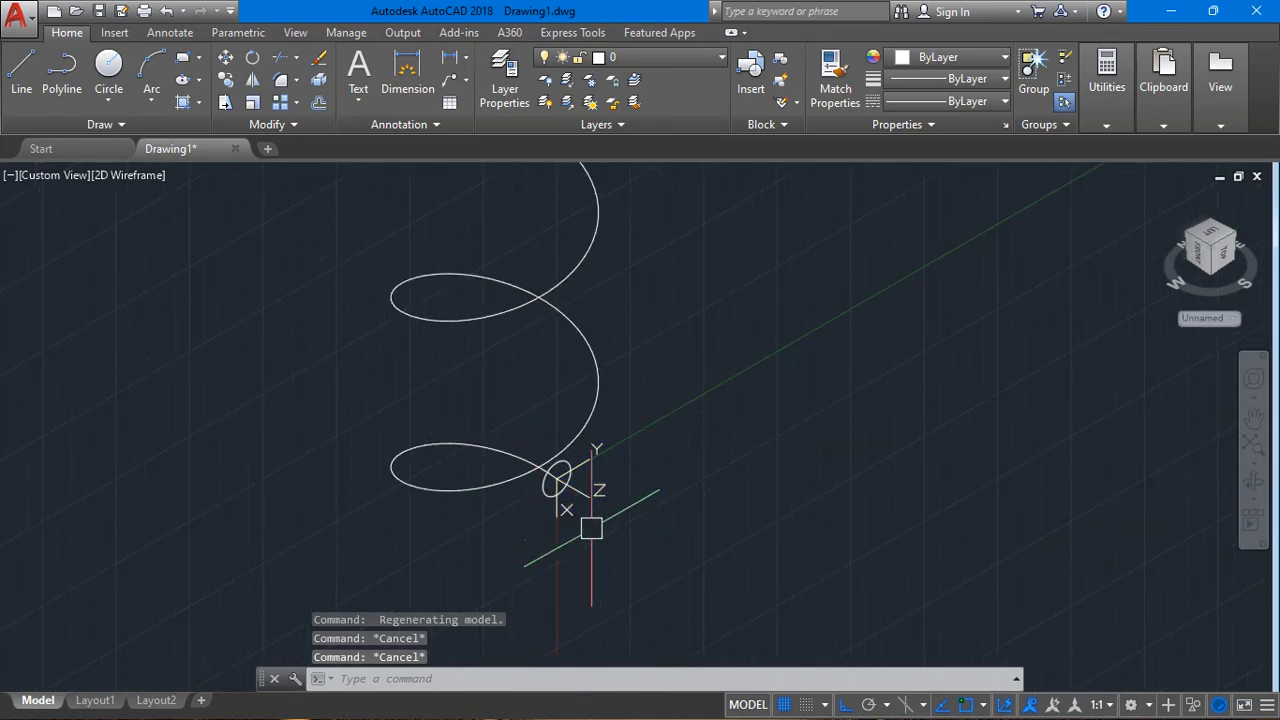
Restore the World coordinate system and switch to the 3D Modeling workspace.
{"action": "left_click", "coordinate": [594, 477]}
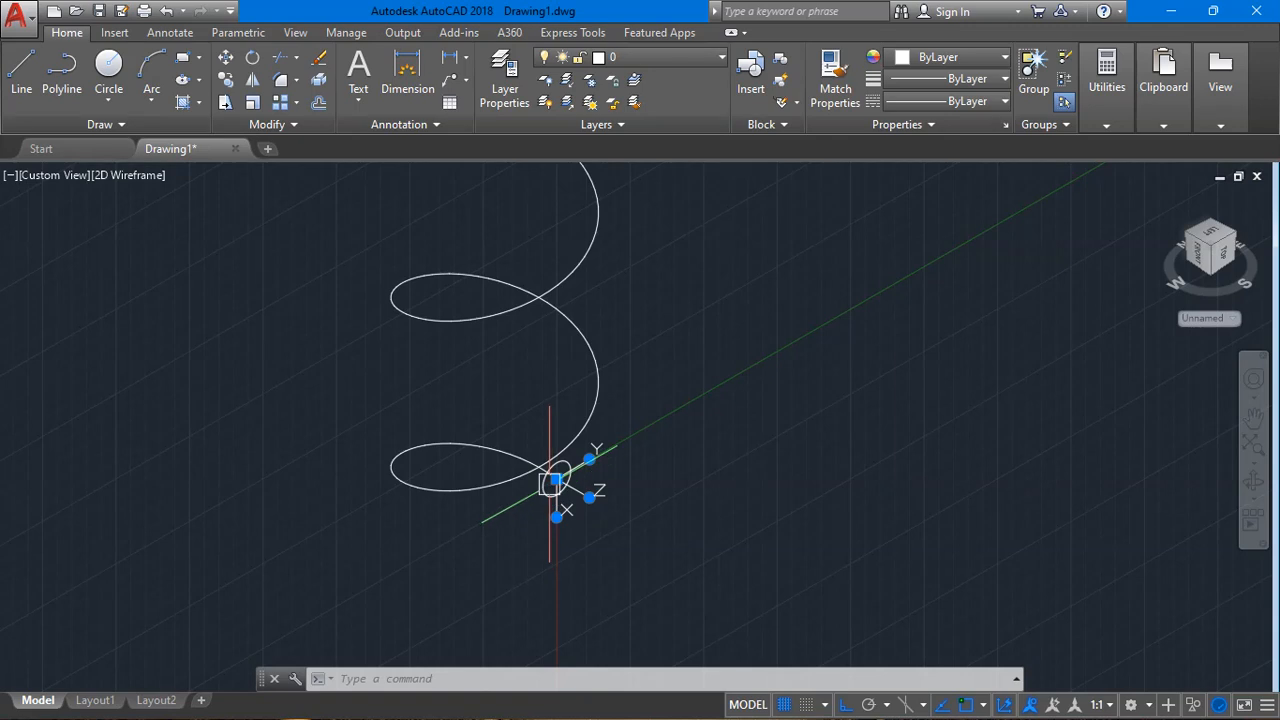
{"action": "left_click", "coordinate": [1231, 323]}
{"action": "left_click", "coordinate": [1232, 324]}
{"action": "key", "text": "Escape"}
{"action": "key", "text": "Escape"}
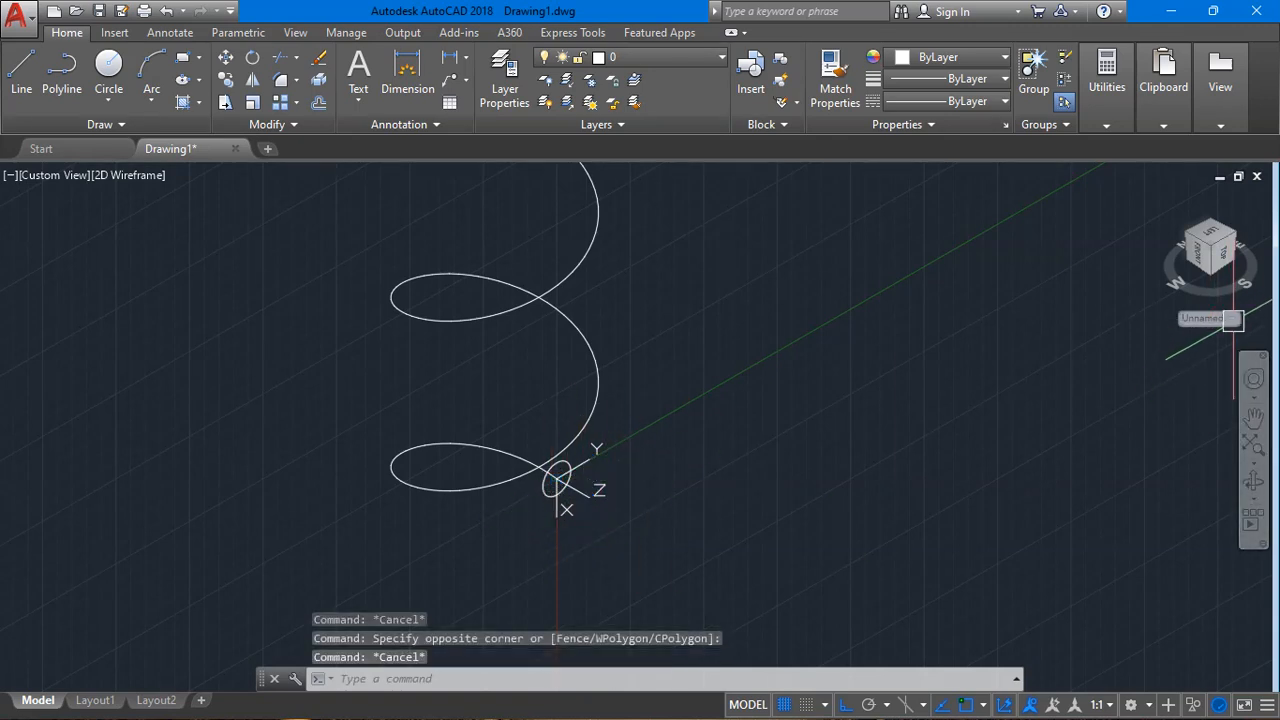
{"action": "left_click", "coordinate": [1229, 316]}
{"action": "left_click", "coordinate": [1218, 340]}
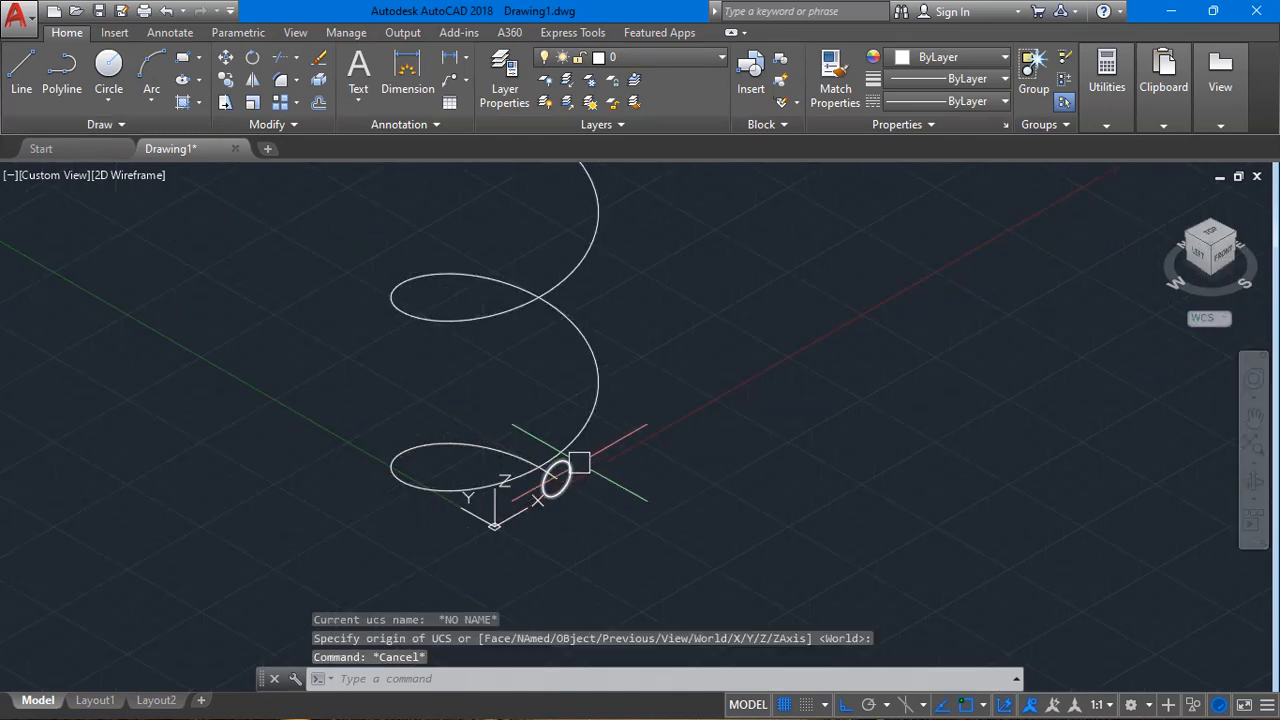
{"action": "left_click", "coordinate": [1133, 704]}
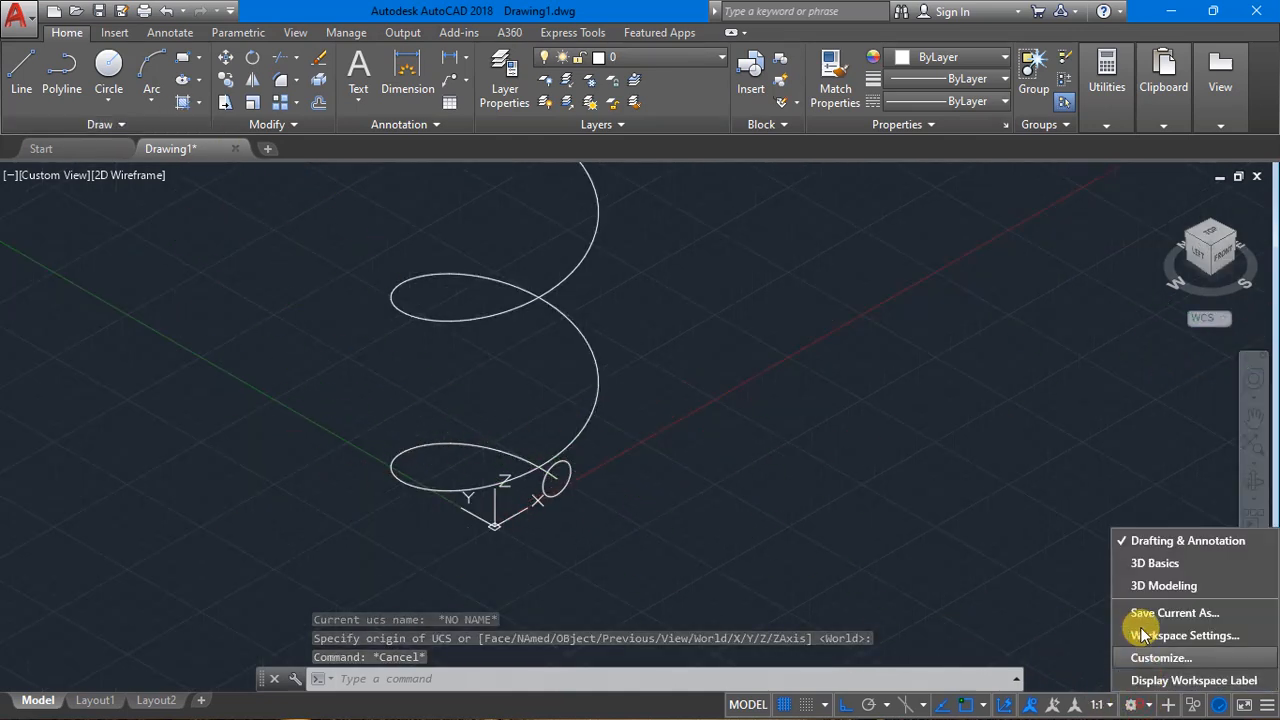
{"action": "left_click", "coordinate": [1158, 587]}
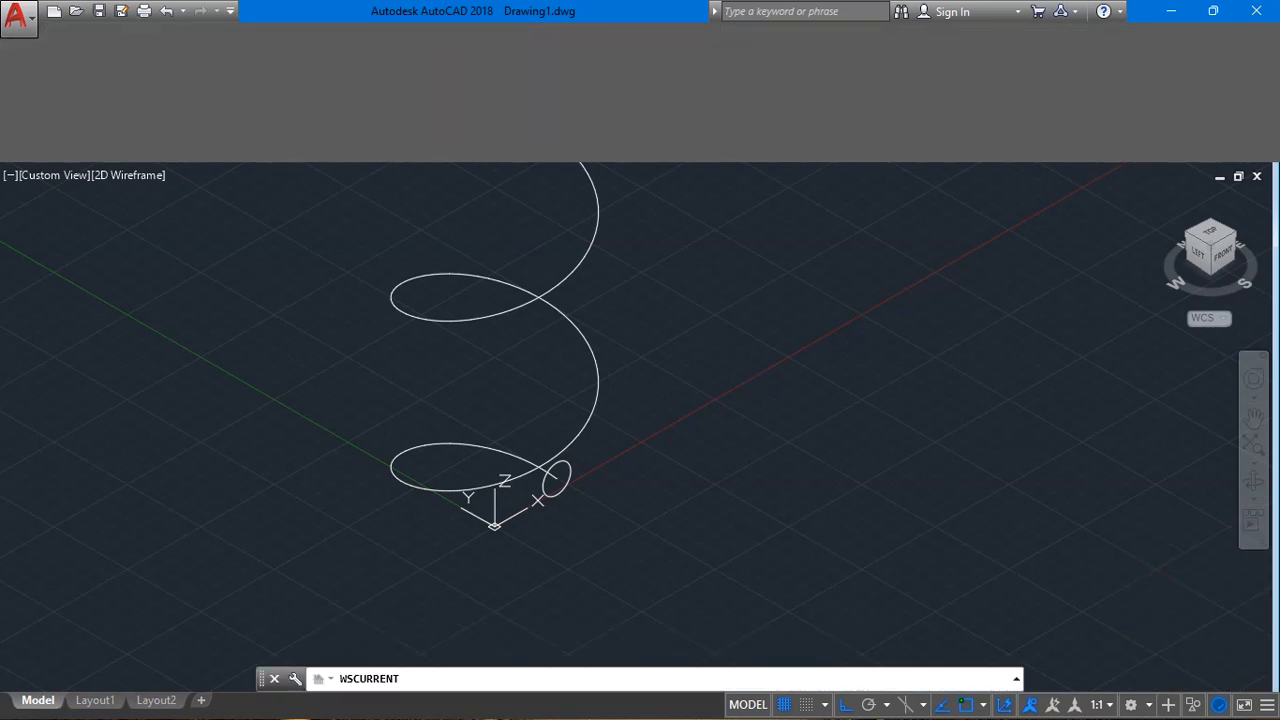
Sweep the small circle along the helix to form a solid spring.
{"action": "left_click", "coordinate": [71, 105]}
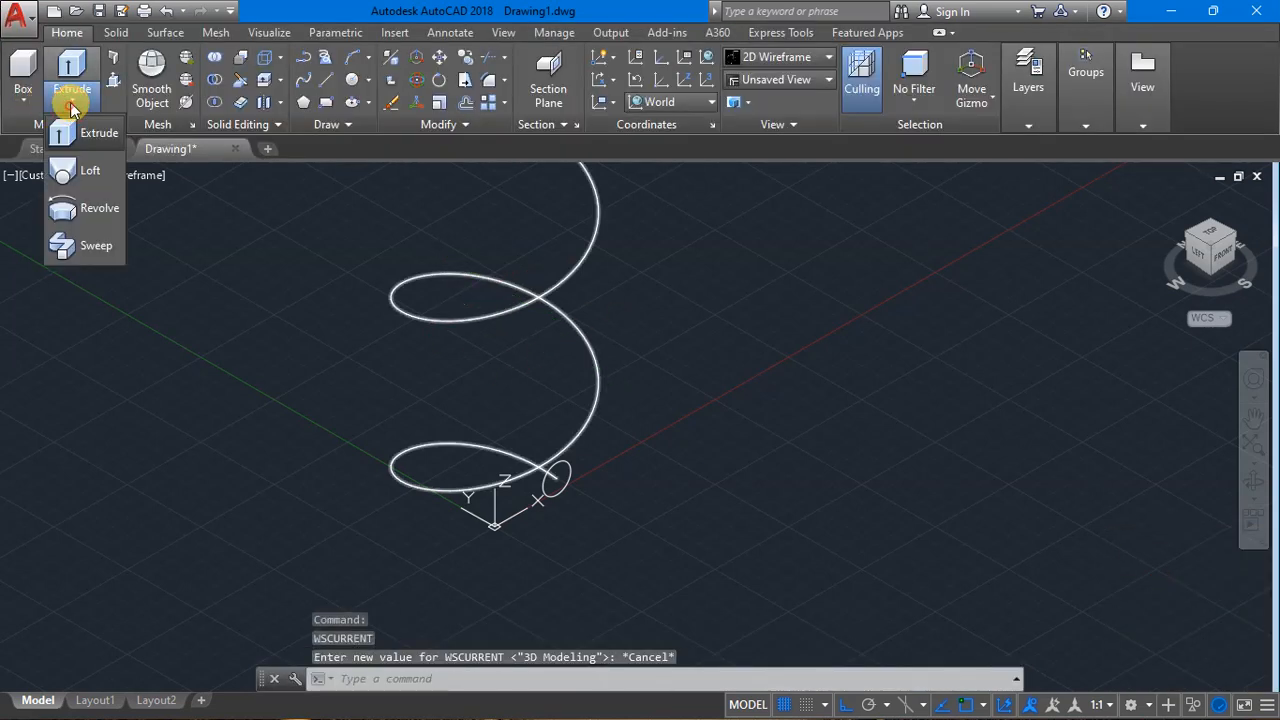
{"action": "left_click", "coordinate": [97, 244]}
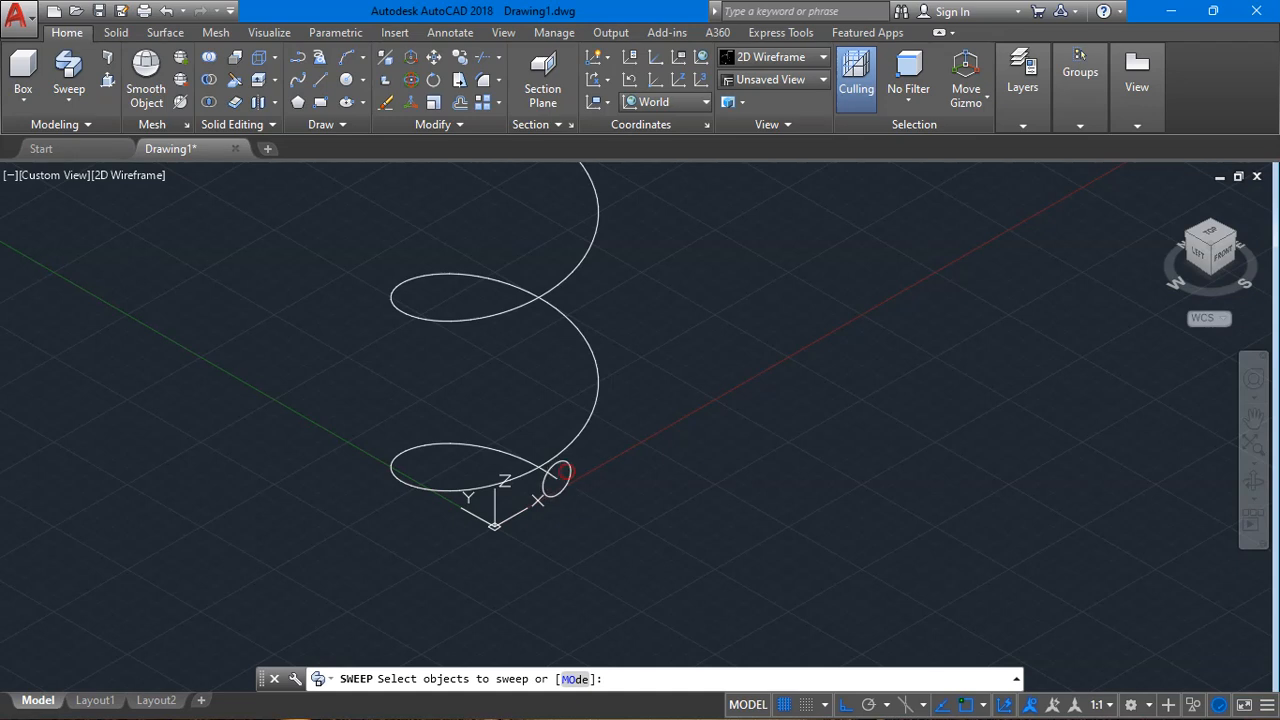
{"action": "left_click", "coordinate": [565, 469]}
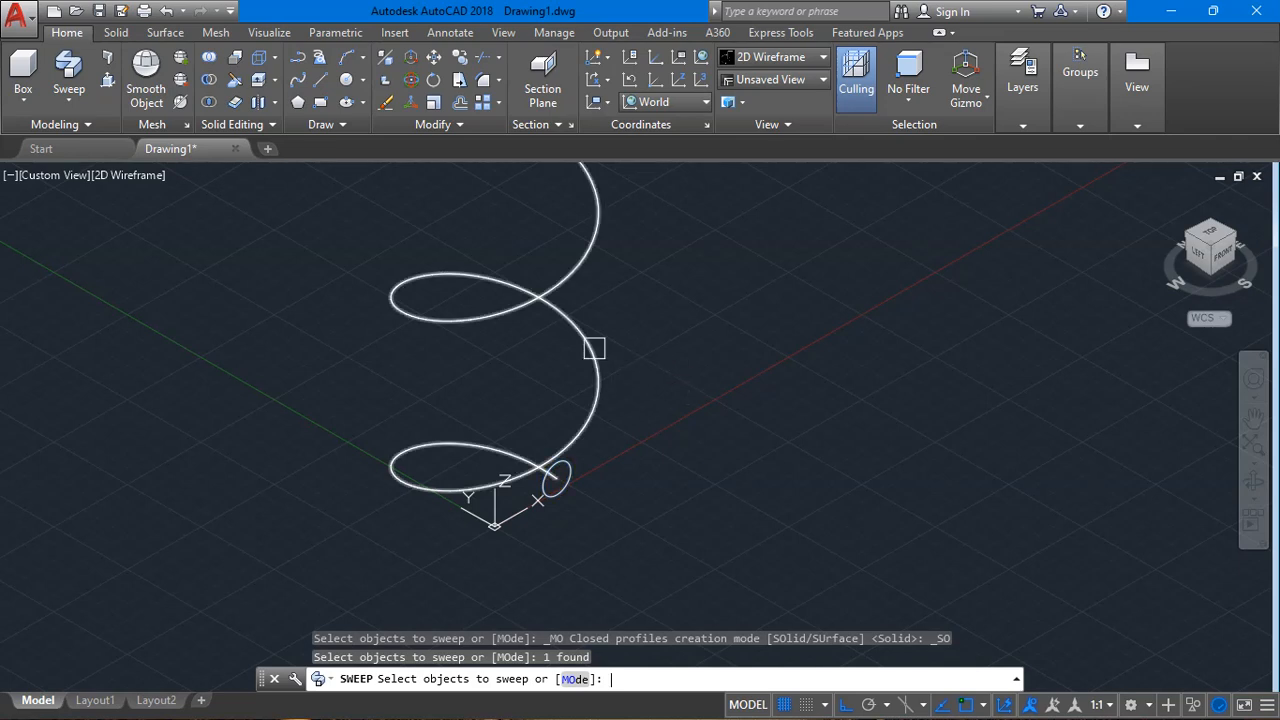
{"action": "key", "text": "Return"}
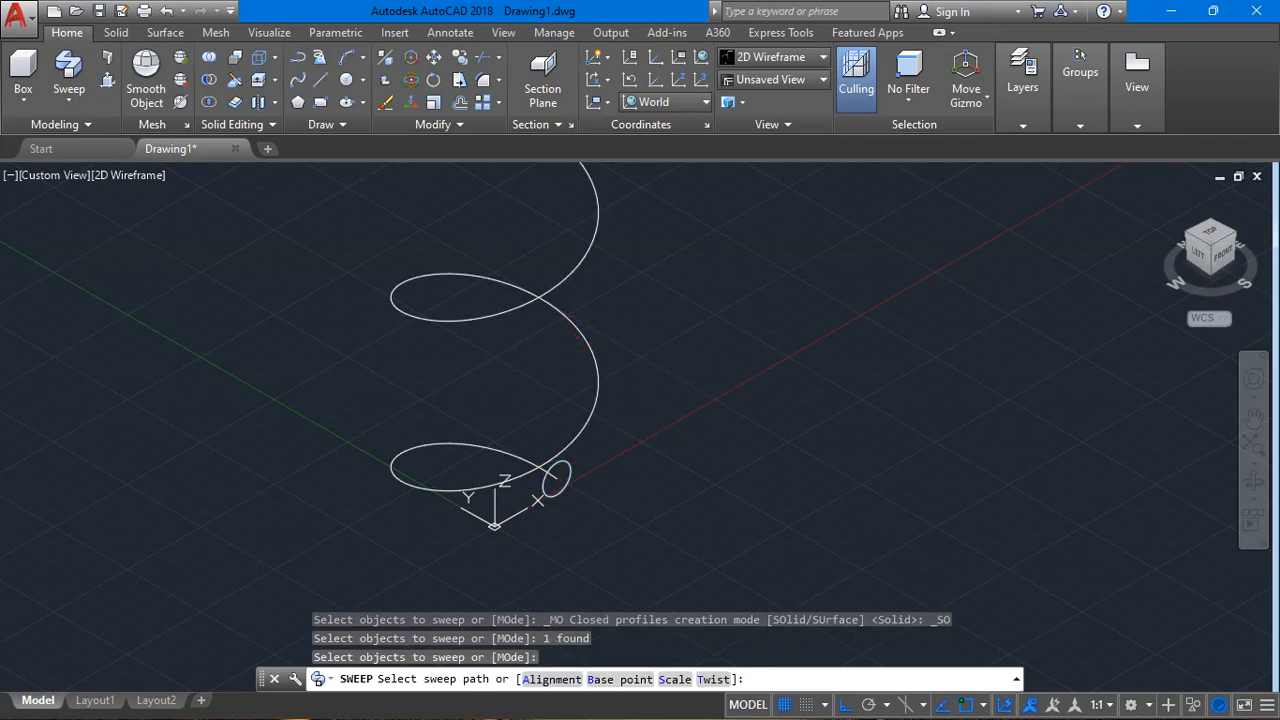
{"action": "key", "text": "Escape"}
{"action": "scroll", "coordinate": [586, 337], "scroll_direction": "down", "scroll_amount": 5}
{"action": "key", "text": "Return"}
{"action": "middle_click_drag", "start_coordinate": [638, 315], "coordinate": [623, 455]}
{"action": "scroll", "coordinate": [631, 421], "scroll_direction": "down", "scroll_amount": 2}
{"action": "key", "text": "Escape"}
{"action": "middle_click_drag", "start_coordinate": [583, 363], "coordinate": [557, 307]}
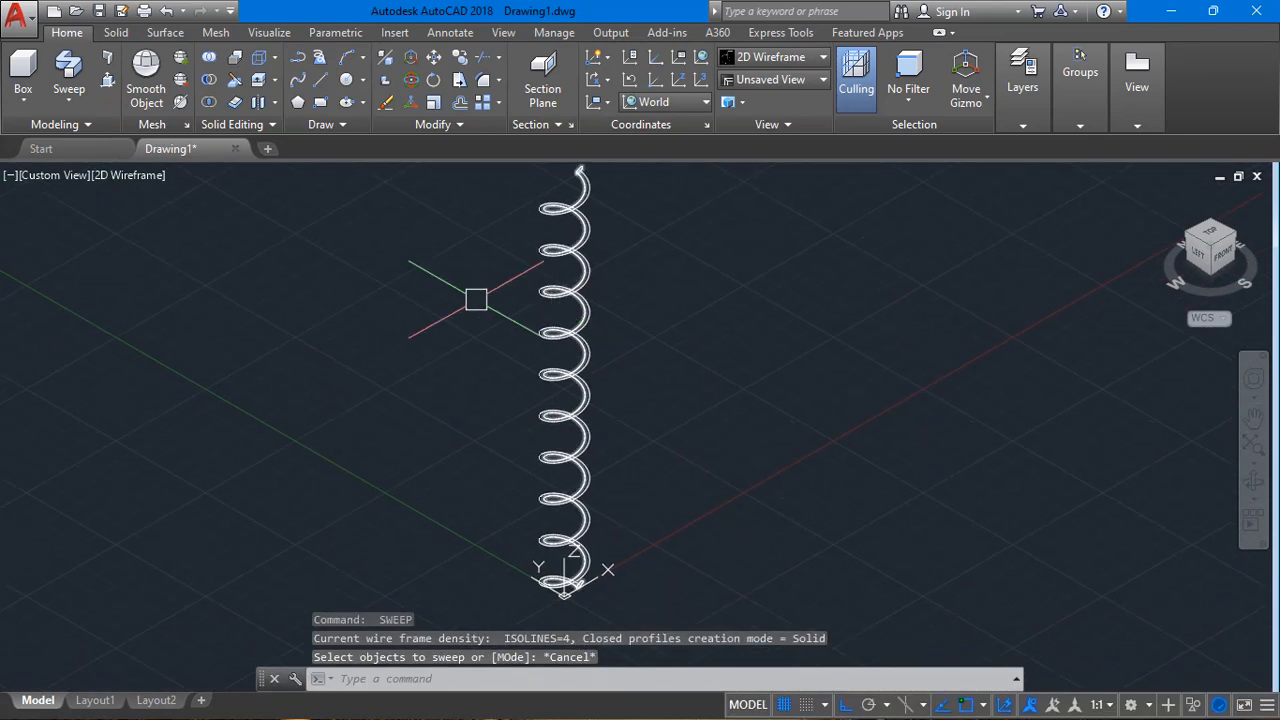
Apply the Shaded with edges visual style and view the spring from the top and from the home view.
{"action": "left_click", "coordinate": [138, 176]}
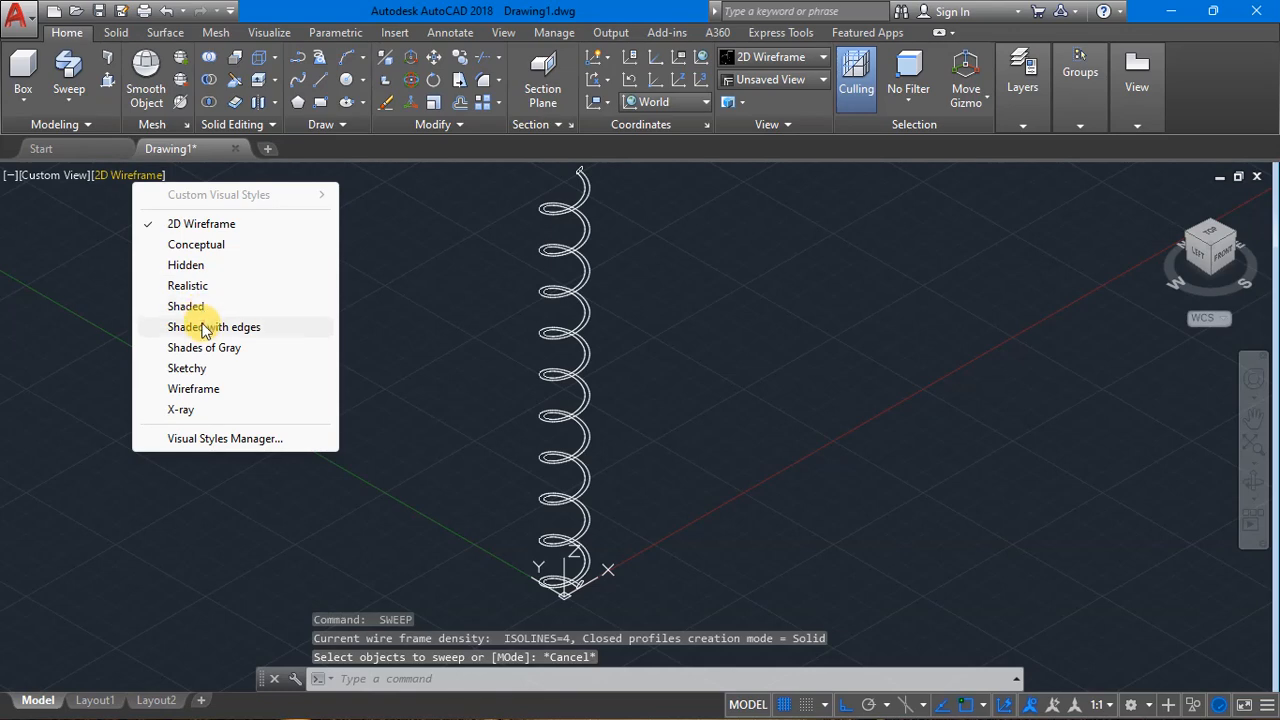
{"action": "left_click", "coordinate": [204, 327]}
{"action": "scroll", "coordinate": [620, 220], "scroll_direction": "up", "scroll_amount": 6}
{"action": "scroll", "coordinate": [429, 271], "scroll_direction": "down", "scroll_amount": 4}
{"action": "left_click", "coordinate": [1222, 232]}
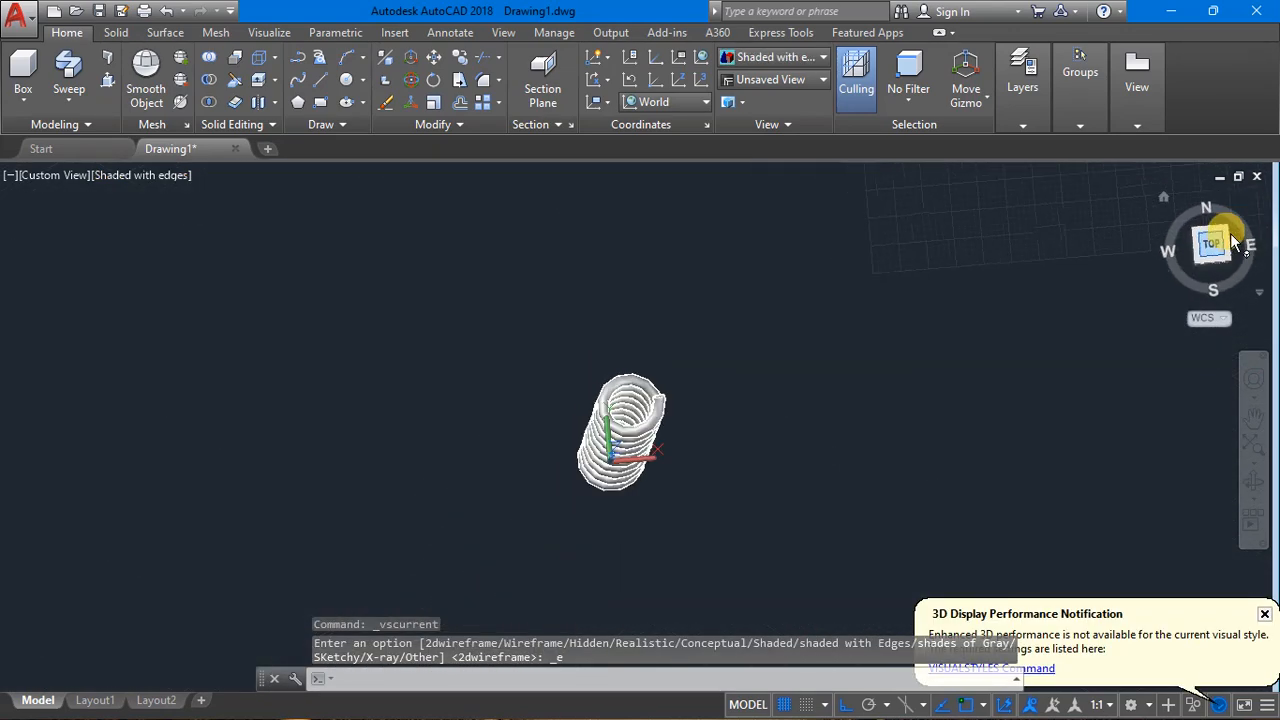
{"action": "left_click", "coordinate": [1163, 200]}
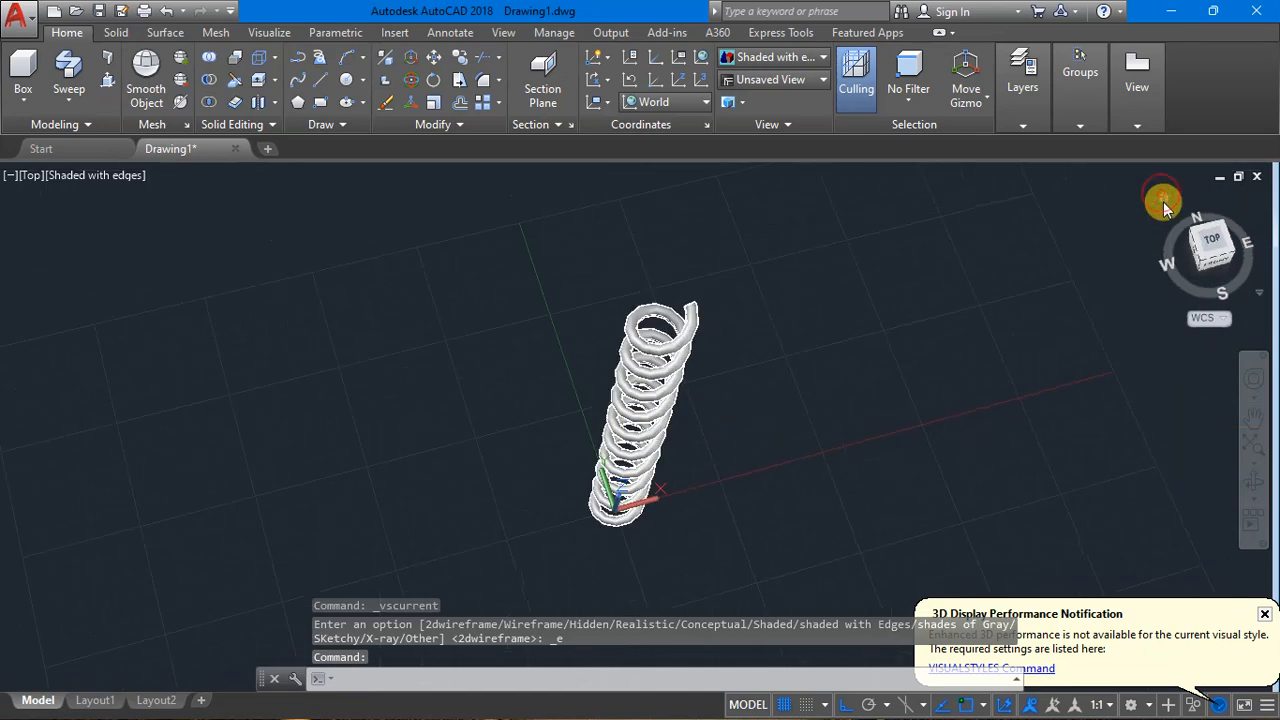
{"action": "left_click", "coordinate": [634, 301]}
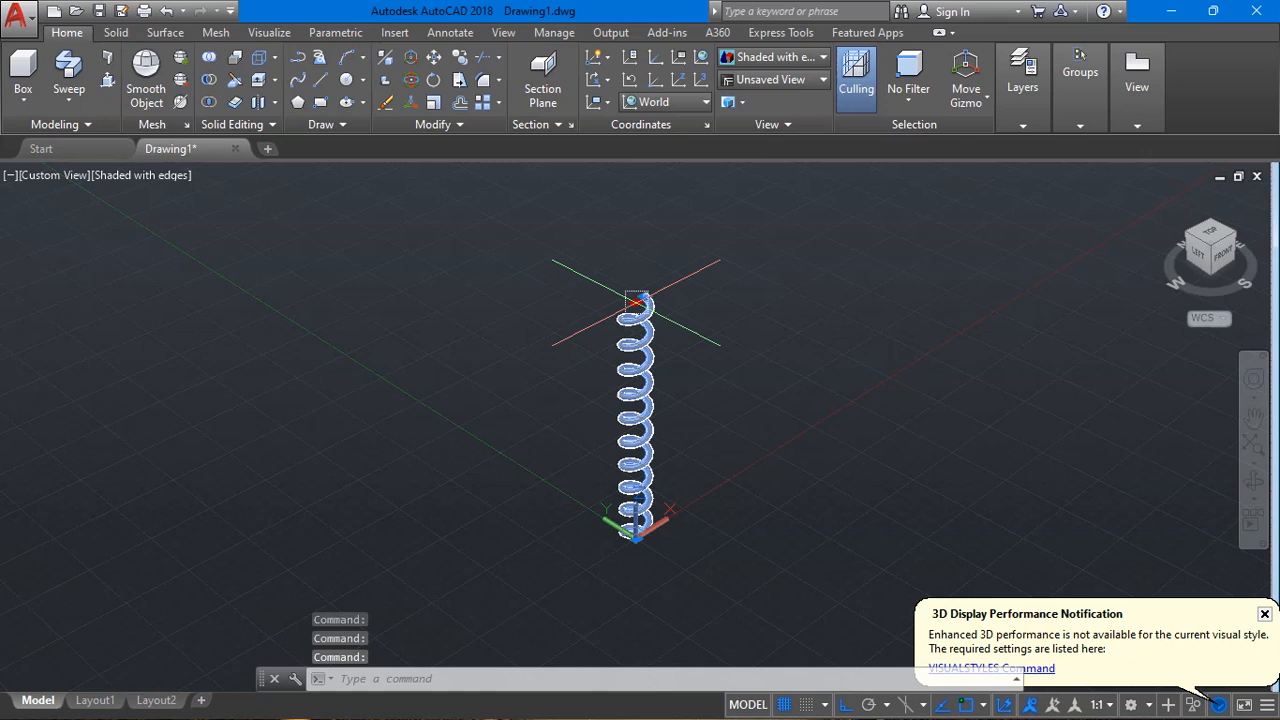
{"action": "left_click", "coordinate": [636, 301]}
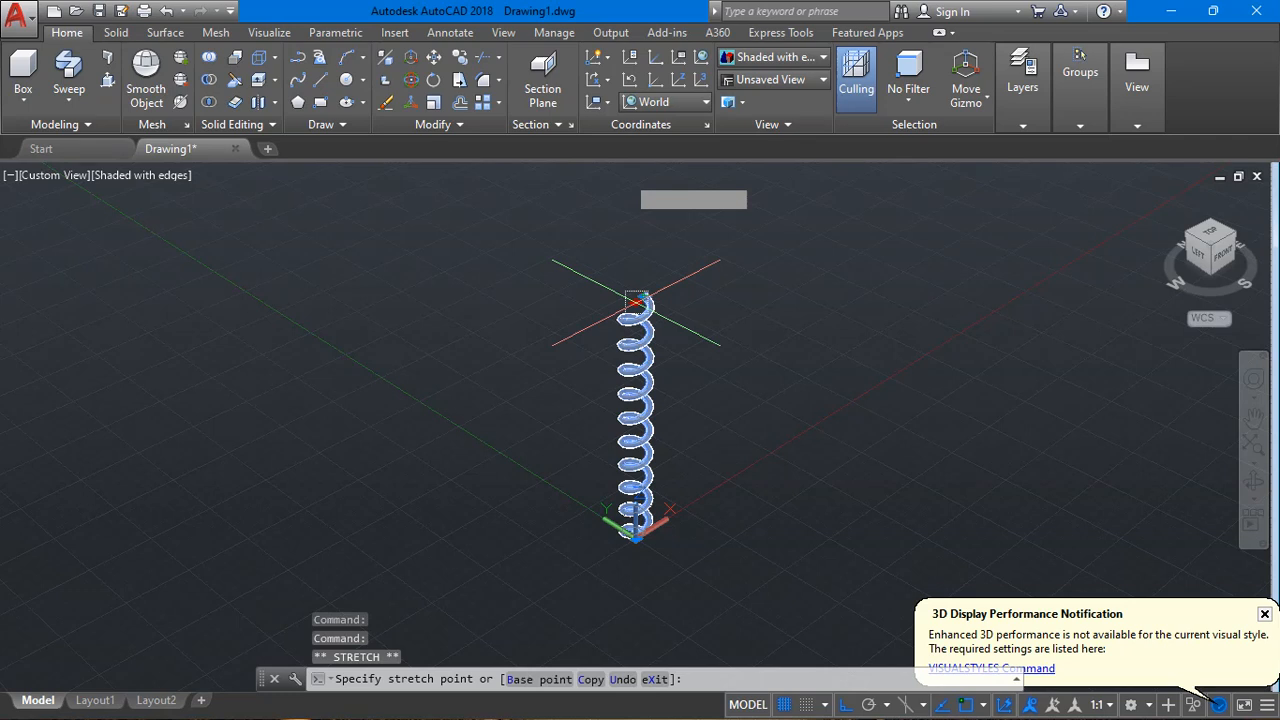
{"action": "key", "text": "Escape"}
{"action": "key", "text": "Escape"}
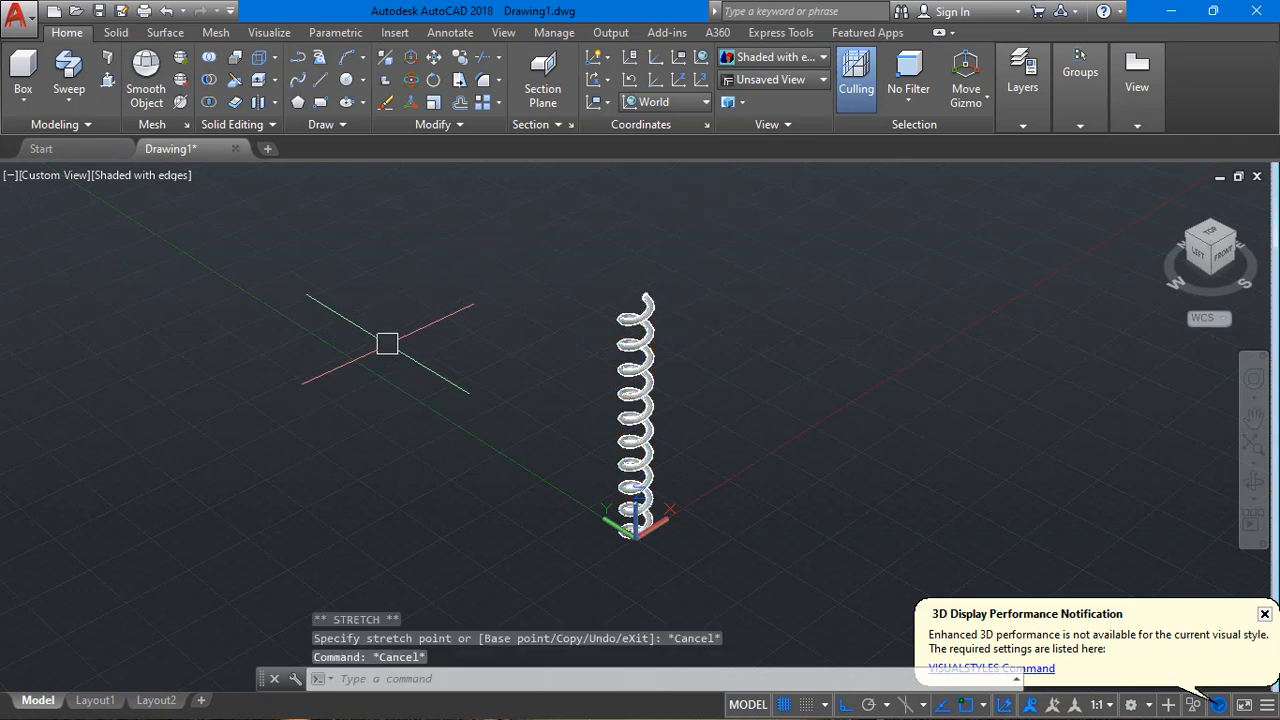
Undo the last grip edit and erase the spring together with its helix path.
{"action": "key", "text": "ctrl+z"}
{"action": "key", "text": "ctrl+z"}
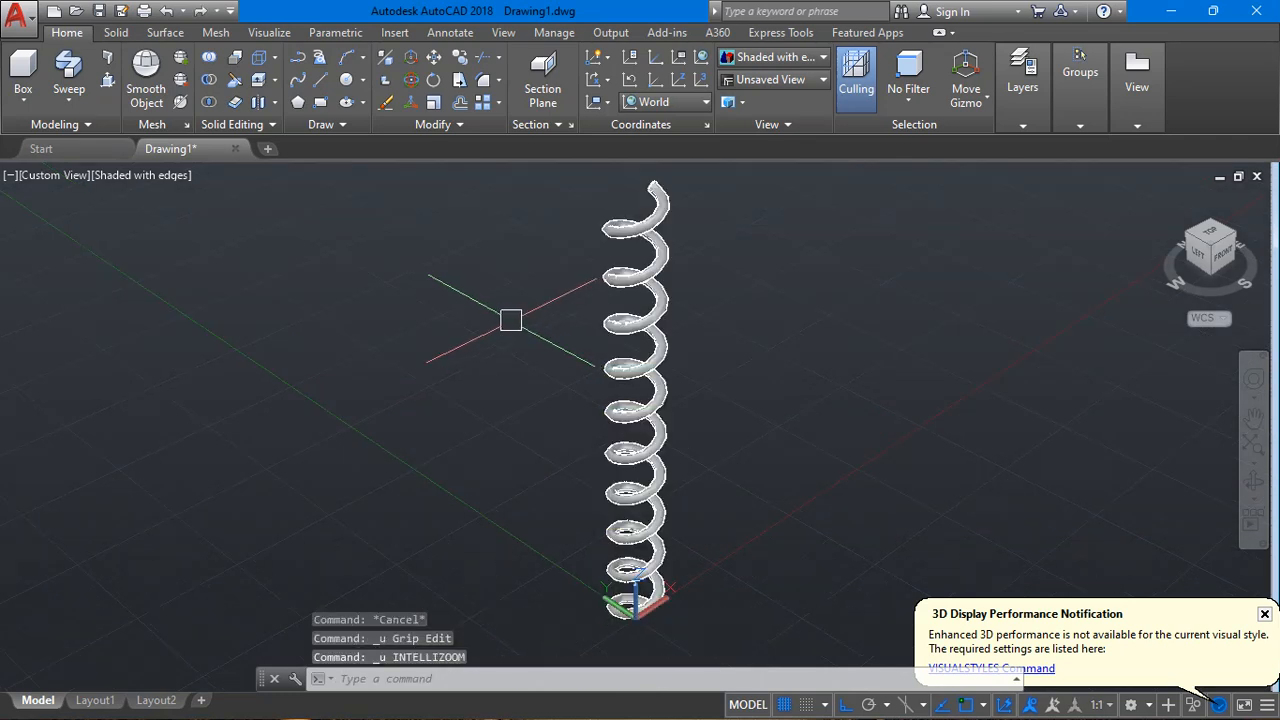
{"action": "left_click", "coordinate": [520, 210]}
{"action": "left_click", "coordinate": [870, 540]}
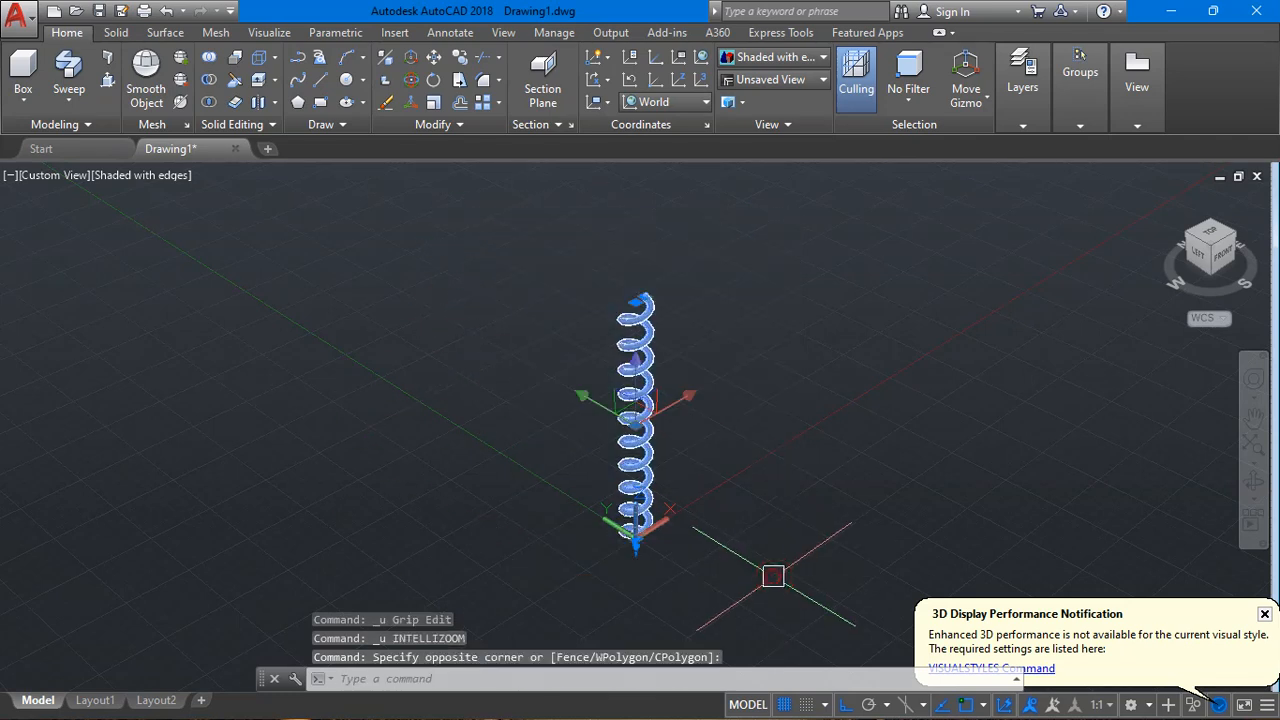
{"action": "key", "text": "Delete"}
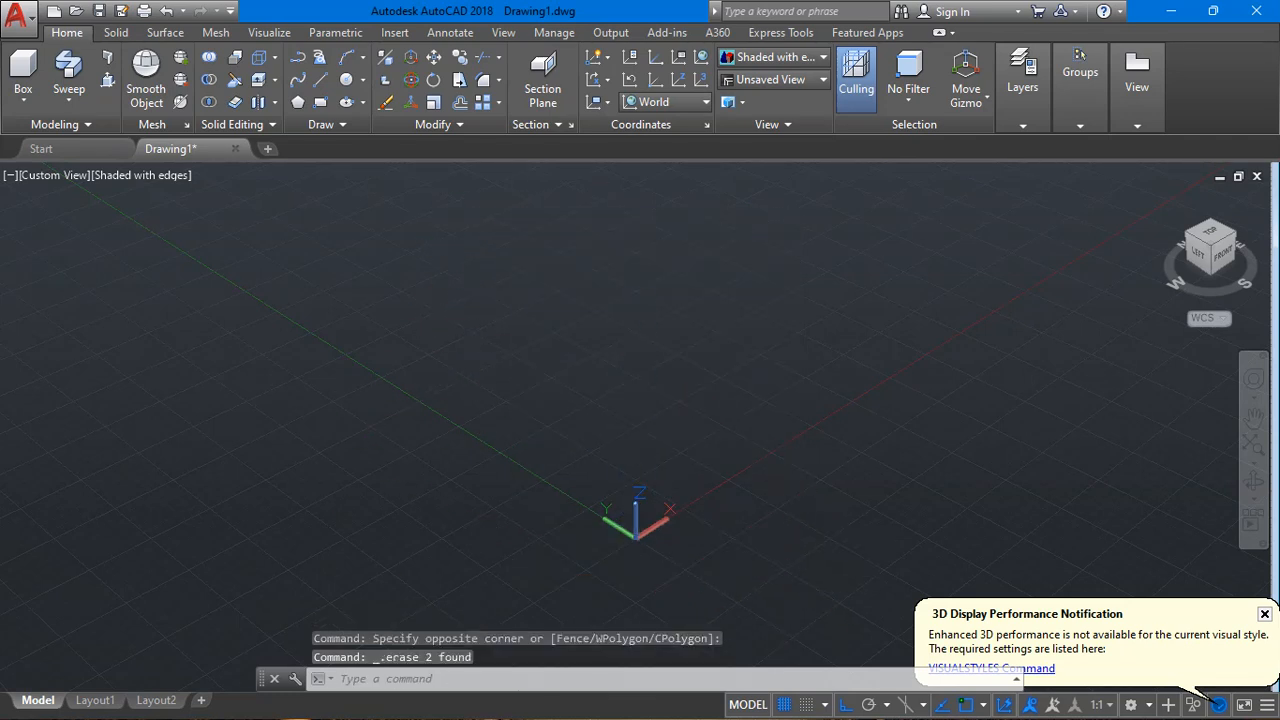
Undo the erase, the view and visual style changes, and the sweep, back to the plain helix and small circle.
{"action": "key", "text": "ctrl+z"}
{"action": "key", "text": "ctrl+z"}
{"action": "key", "text": "ctrl+z"}
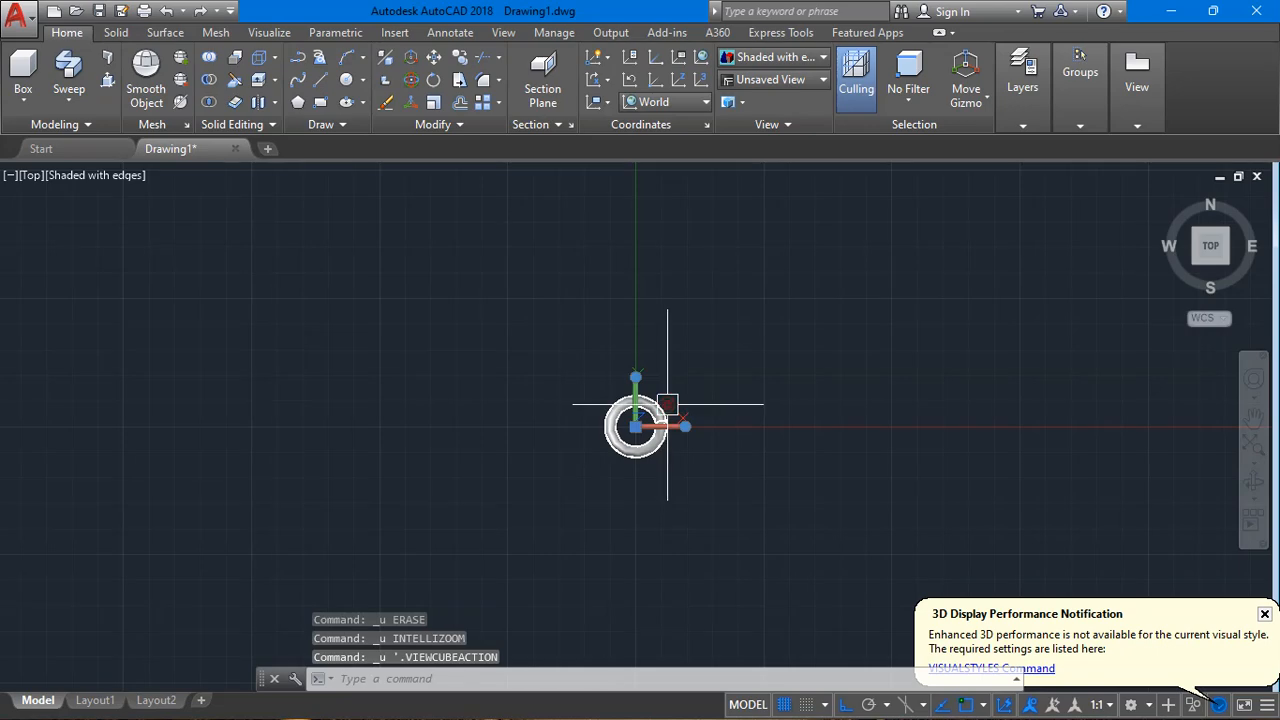
{"action": "key", "text": "ctrl+z"}
{"action": "key", "text": "ctrl+z"}
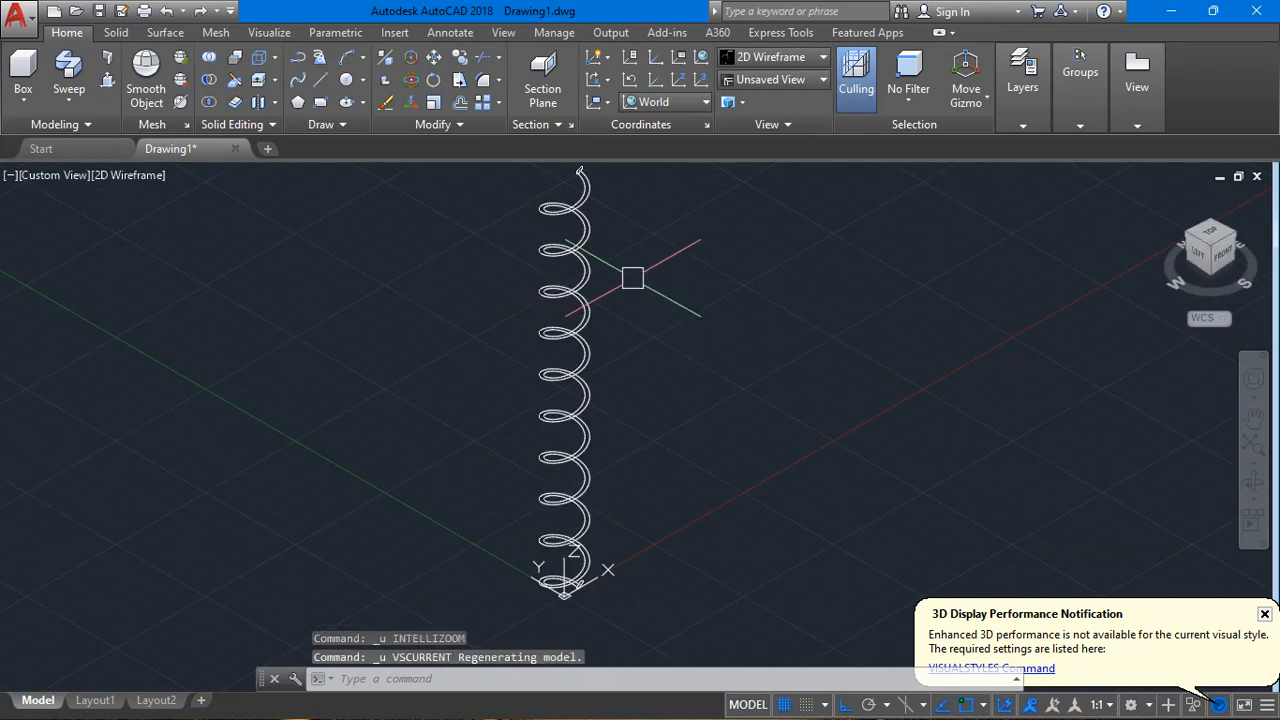
{"action": "key", "text": "ctrl+z"}
{"action": "key", "text": "ctrl+z"}
{"action": "key", "text": "ctrl+z"}
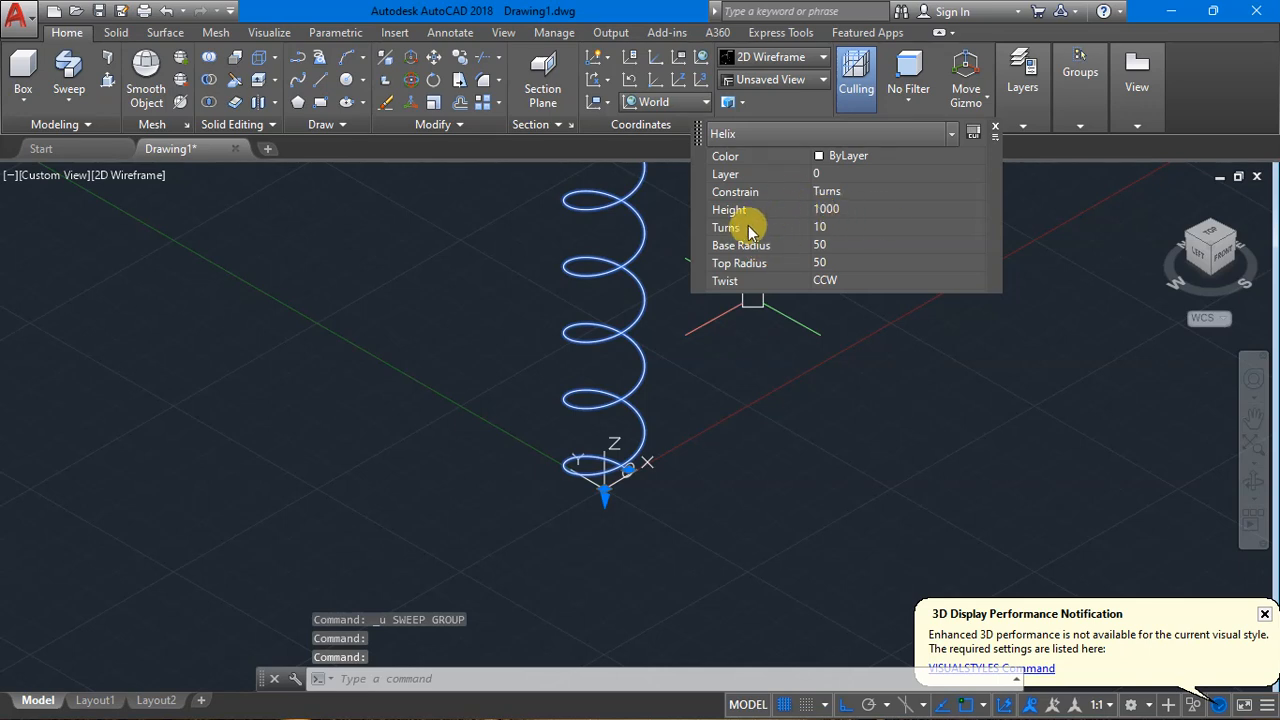
Set the helix's top radius to 100.
{"action": "left_click", "coordinate": [840, 262]}
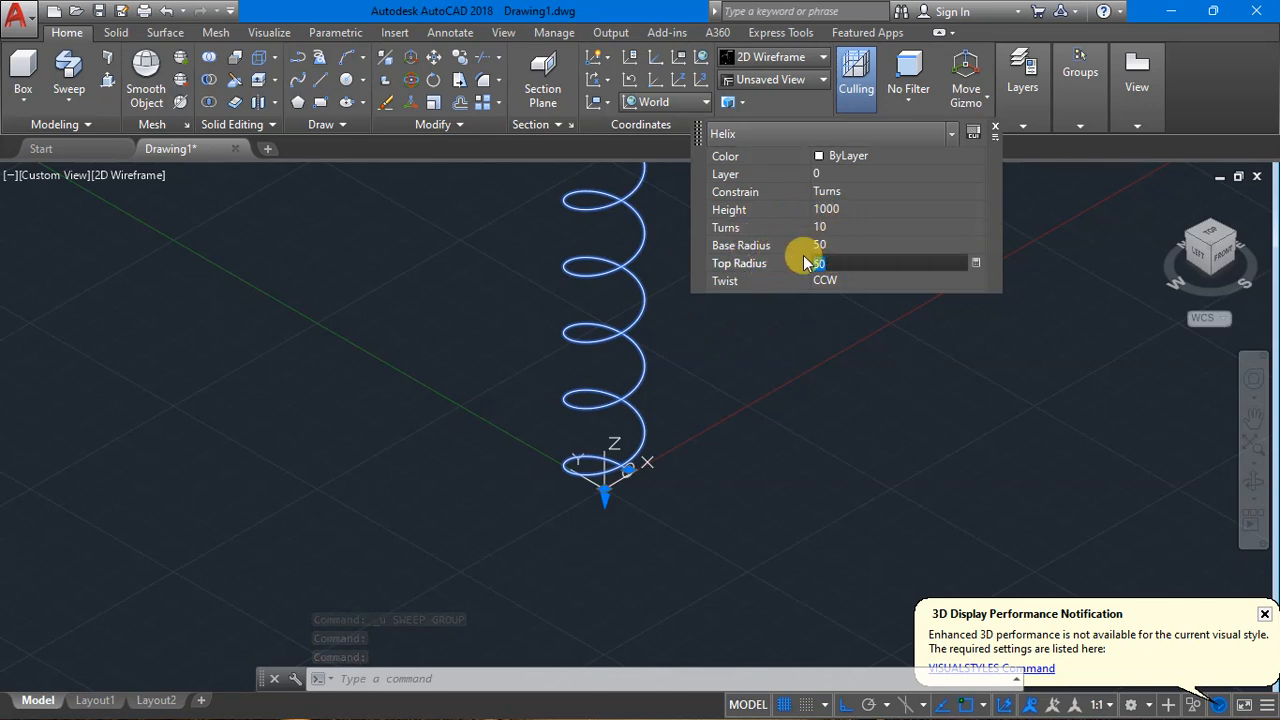
{"action": "type", "text": "100"}
{"action": "key", "text": "Return"}
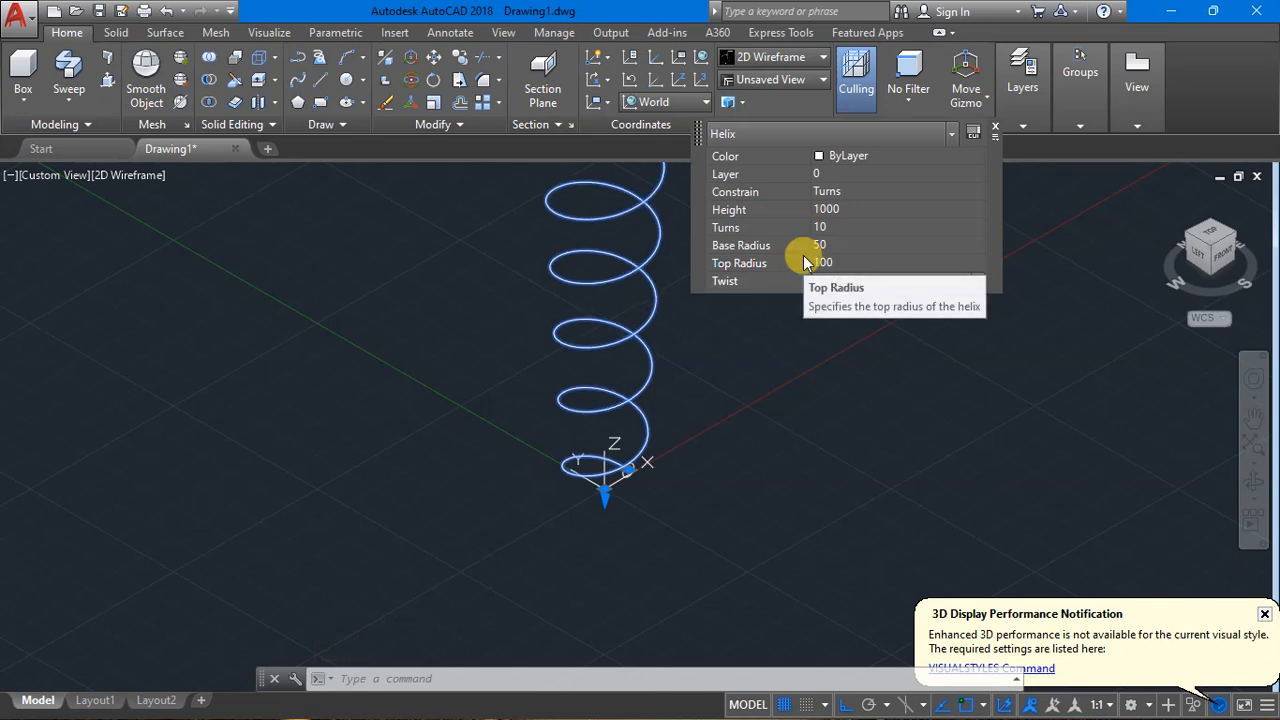
{"action": "scroll", "coordinate": [698, 466], "scroll_direction": "down", "scroll_amount": 2}
{"action": "scroll", "coordinate": [694, 337], "scroll_direction": "up", "scroll_amount": 1}
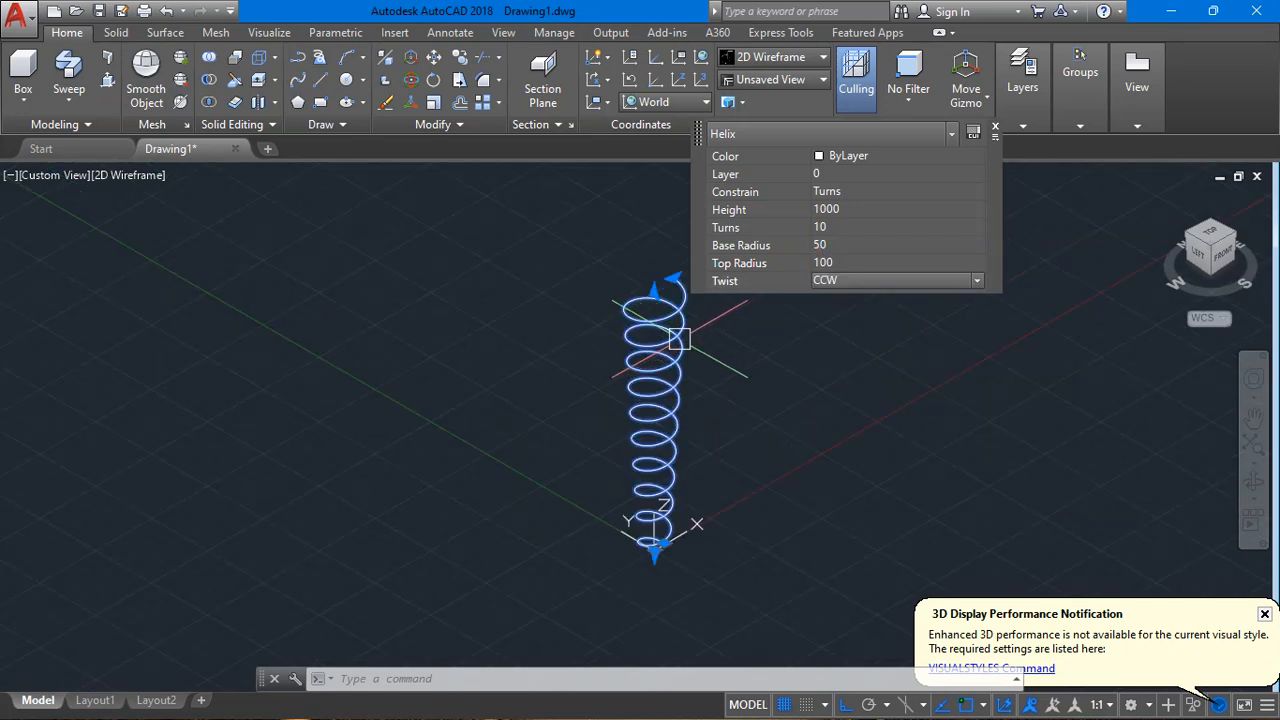
Set the helix's top radius to 500 for a strongly conical shape.
{"action": "left_click", "coordinate": [838, 256]}
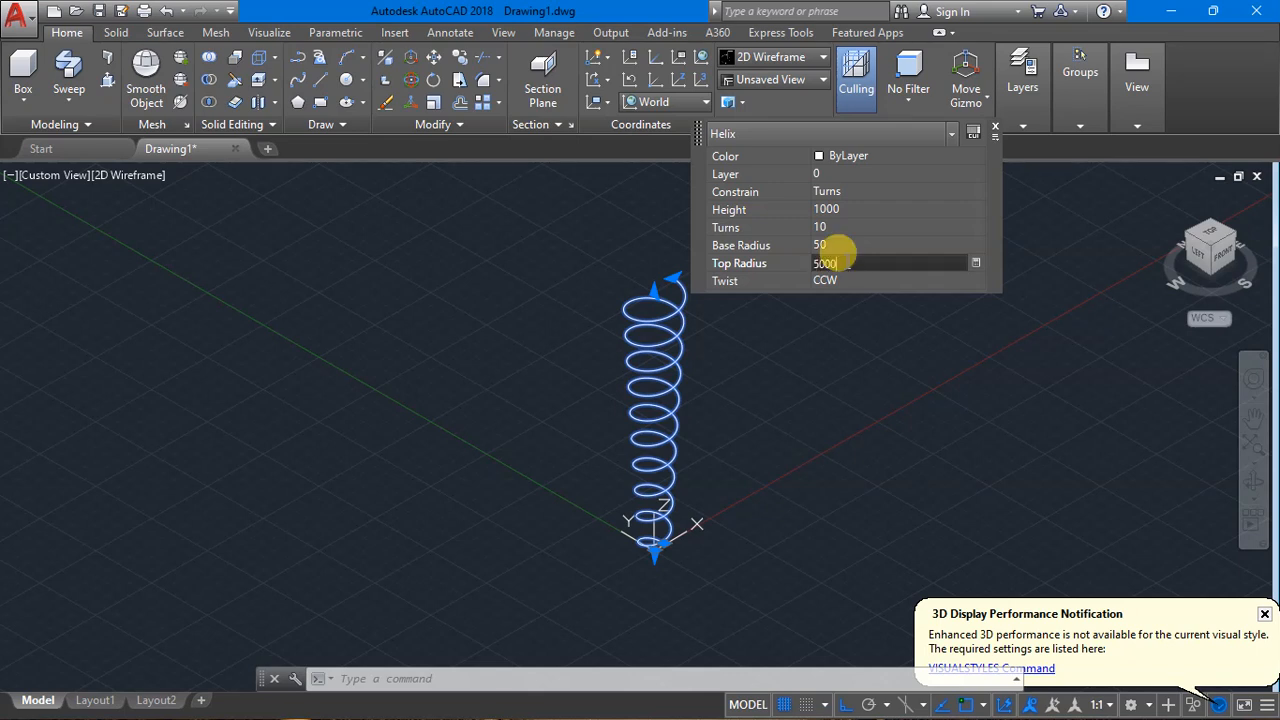
{"action": "key", "text": "Tab"}
{"action": "scroll", "coordinate": [632, 343], "scroll_direction": "down", "scroll_amount": 3}
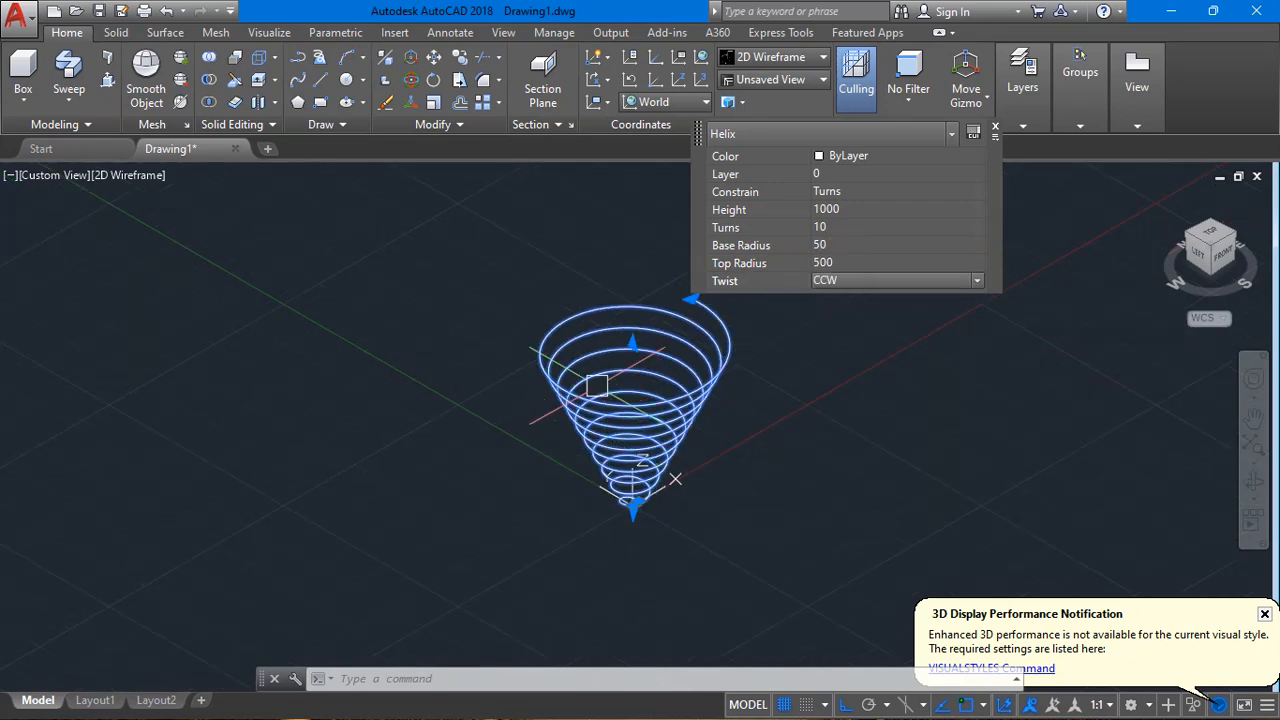
Set the conical helix's turns to 5 and its height to 500, and deselect it.
{"action": "left_click", "coordinate": [838, 227]}
{"action": "type", "text": "5"}
{"action": "key", "text": "Tab"}
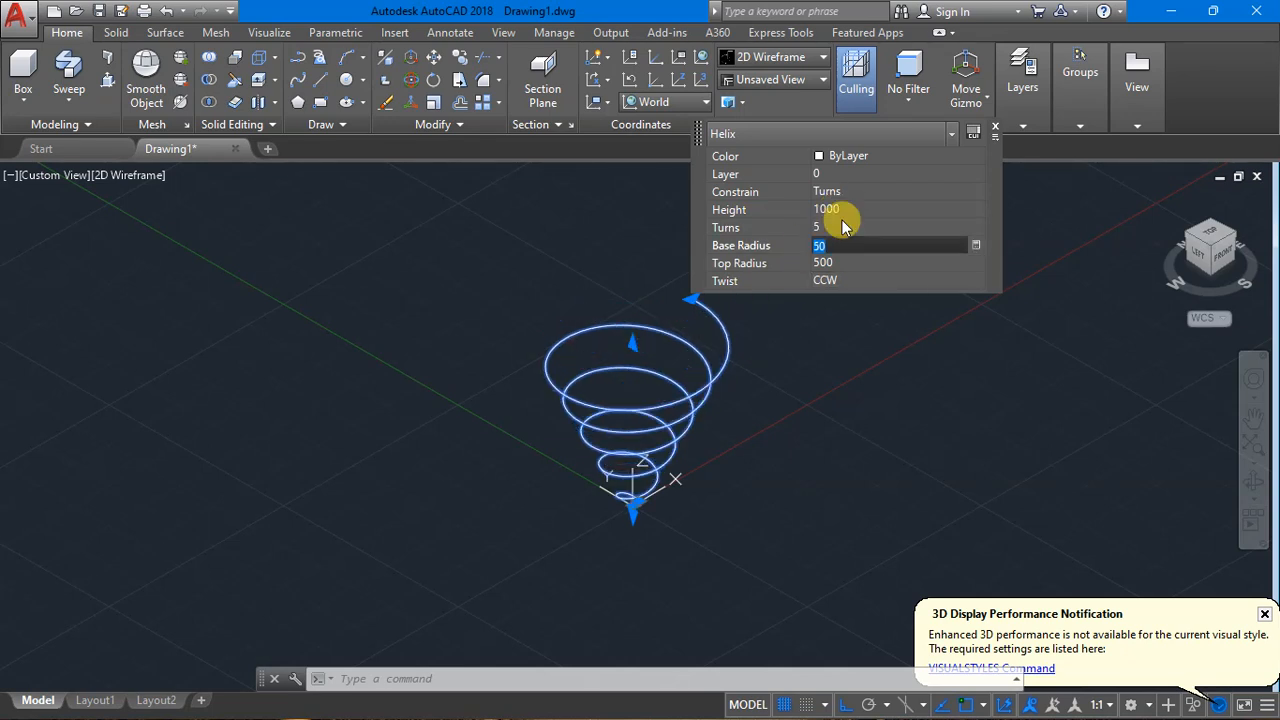
{"action": "left_click", "coordinate": [826, 210]}
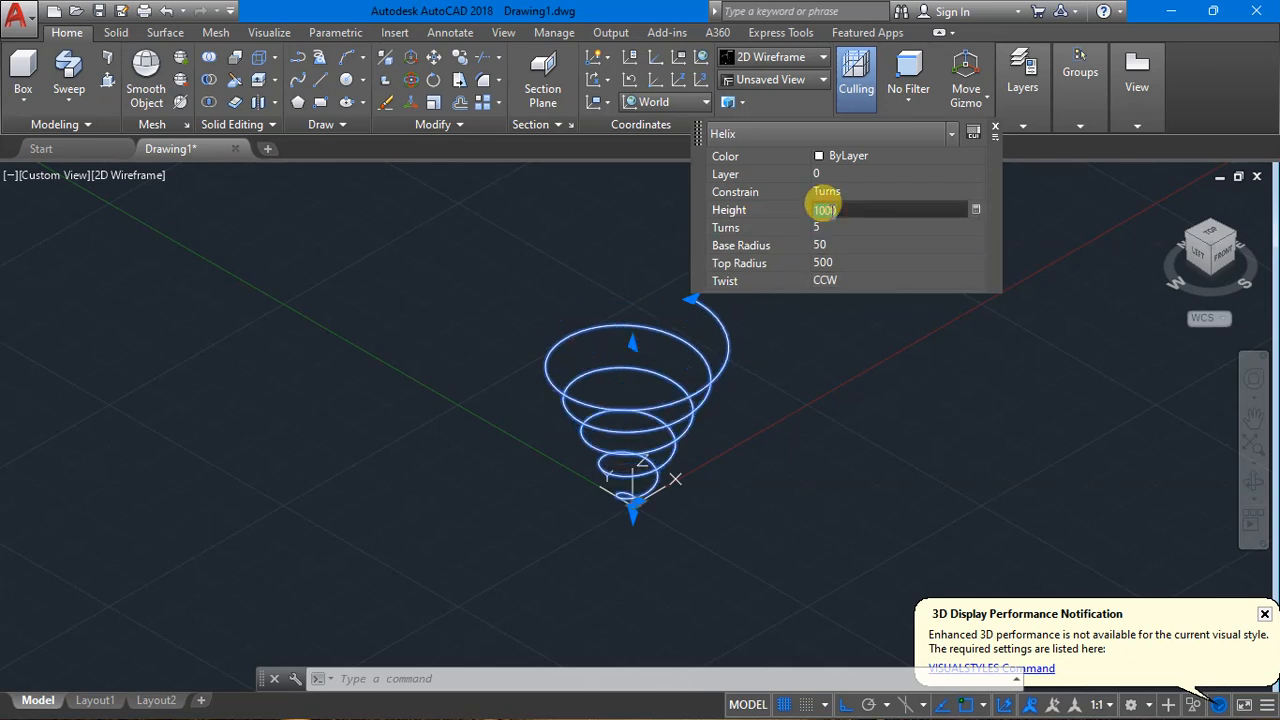
{"action": "type", "text": "500"}
{"action": "key", "text": "Tab"}
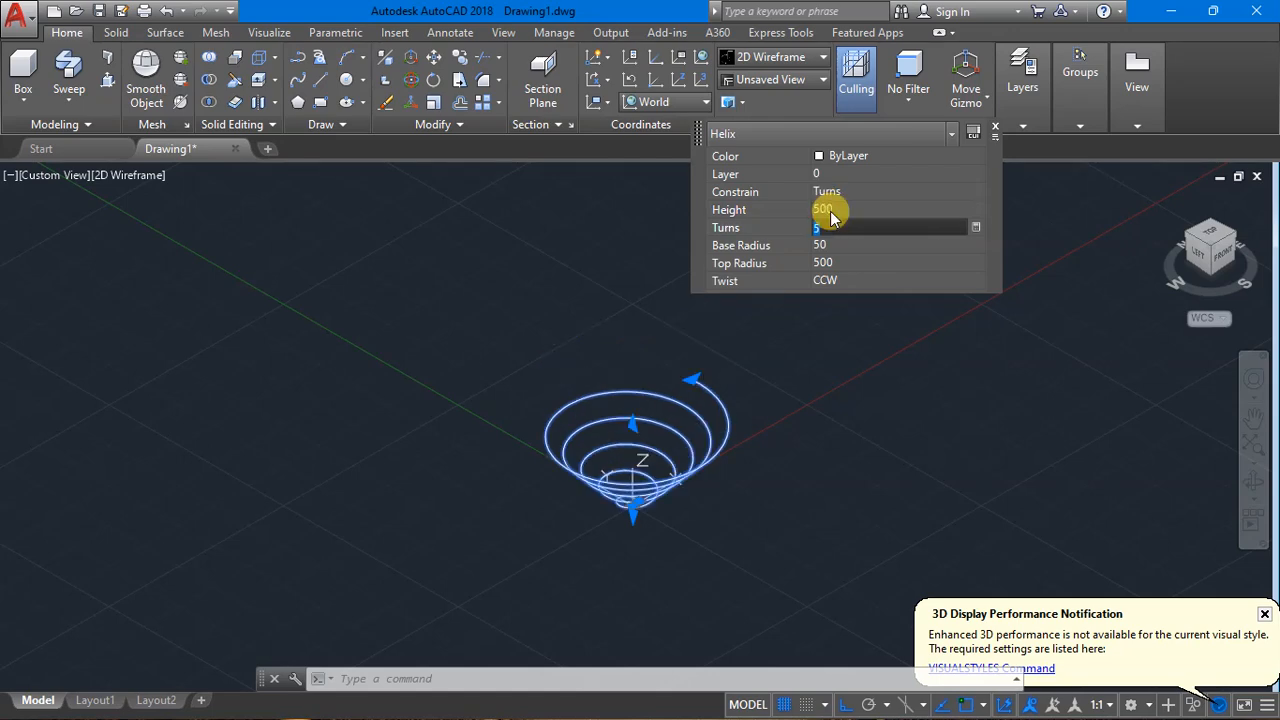
{"action": "left_click", "coordinate": [780, 363]}
{"action": "key", "text": "Escape"}
Sweep the small circle at the helix's lower end along the conical helix to form a solid coil.
{"action": "scroll", "coordinate": [645, 507], "scroll_direction": "up", "scroll_amount": 6}
{"action": "scroll", "coordinate": [620, 505], "scroll_direction": "up", "scroll_amount": 2}
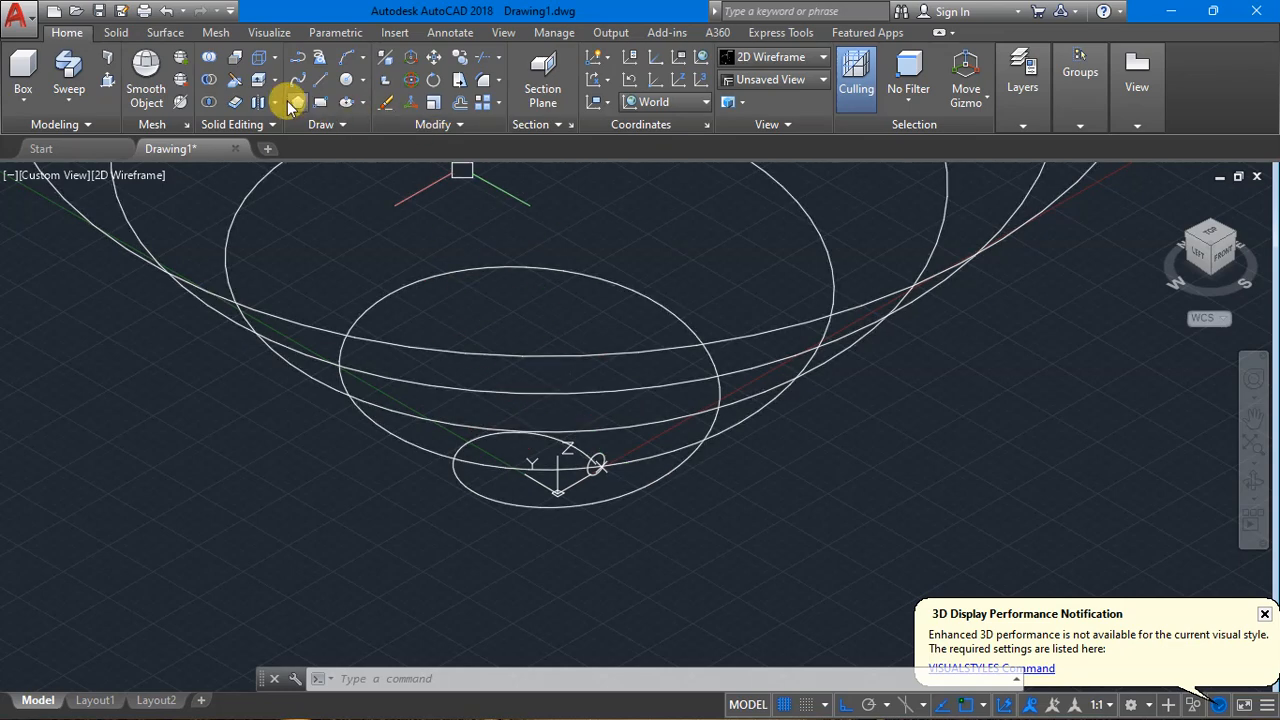
{"action": "left_click", "coordinate": [68, 68]}
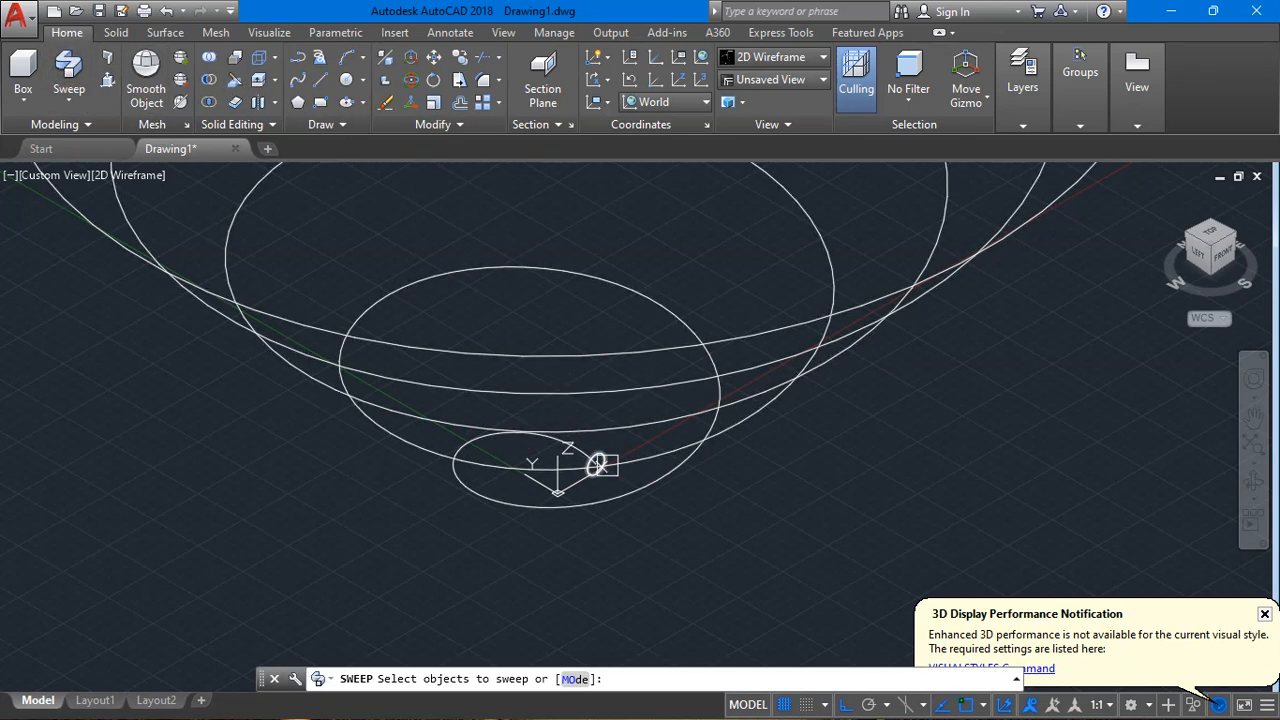
{"action": "left_click", "coordinate": [600, 462]}
{"action": "key", "text": "Return"}
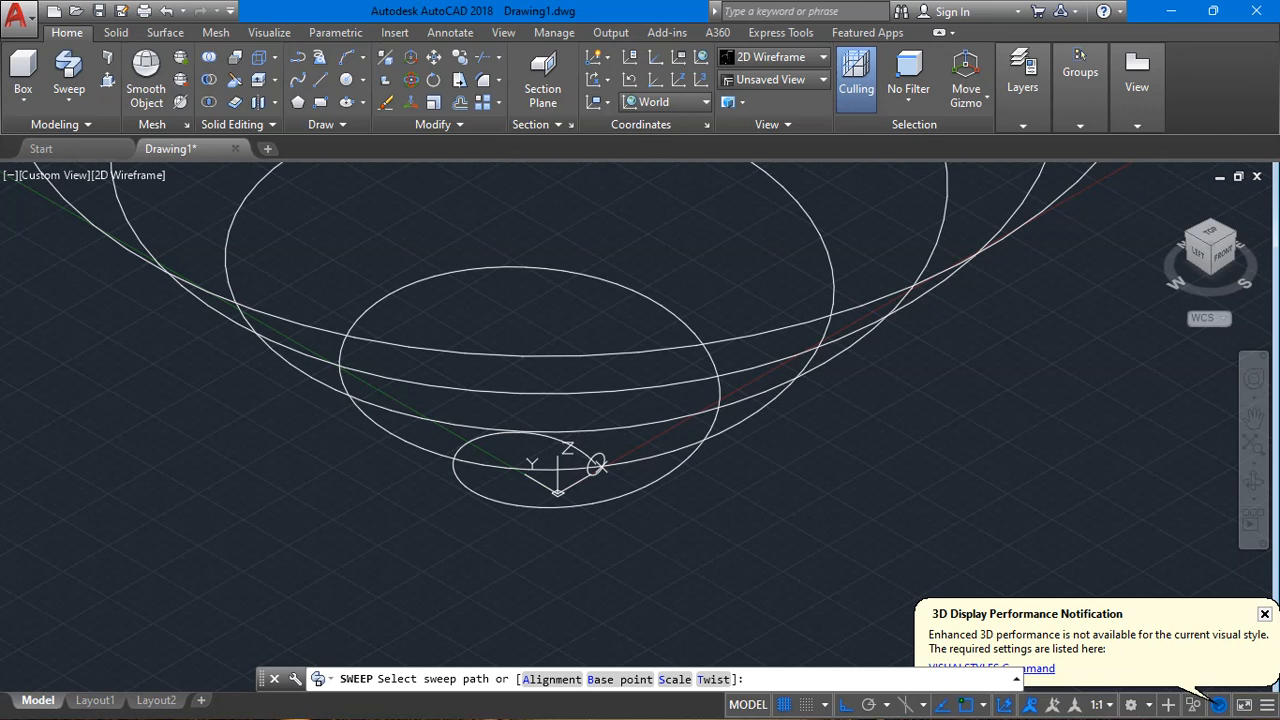
{"action": "scroll", "coordinate": [523, 400], "scroll_direction": "down", "scroll_amount": 3}
{"action": "left_click", "coordinate": [247, 325]}
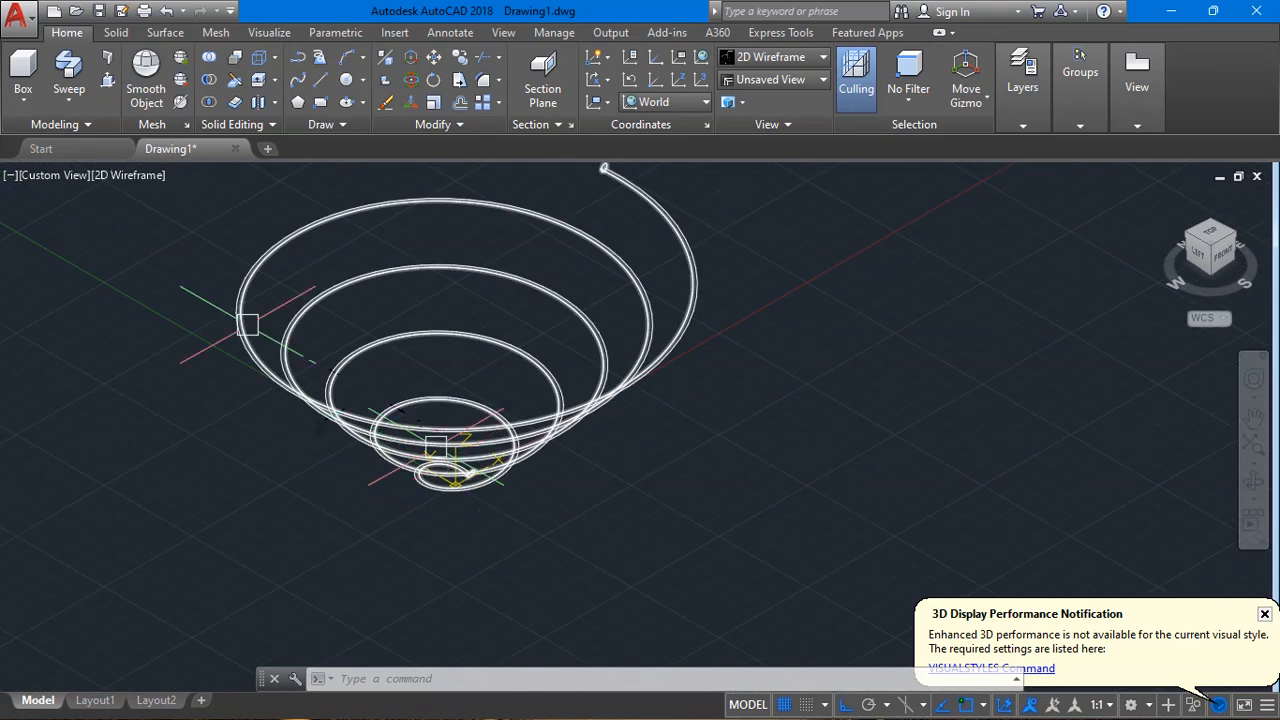
Apply the Shaded with edges visual style and view the conical spring from the top and from an isometric angle.
{"action": "left_click", "coordinate": [112, 176]}
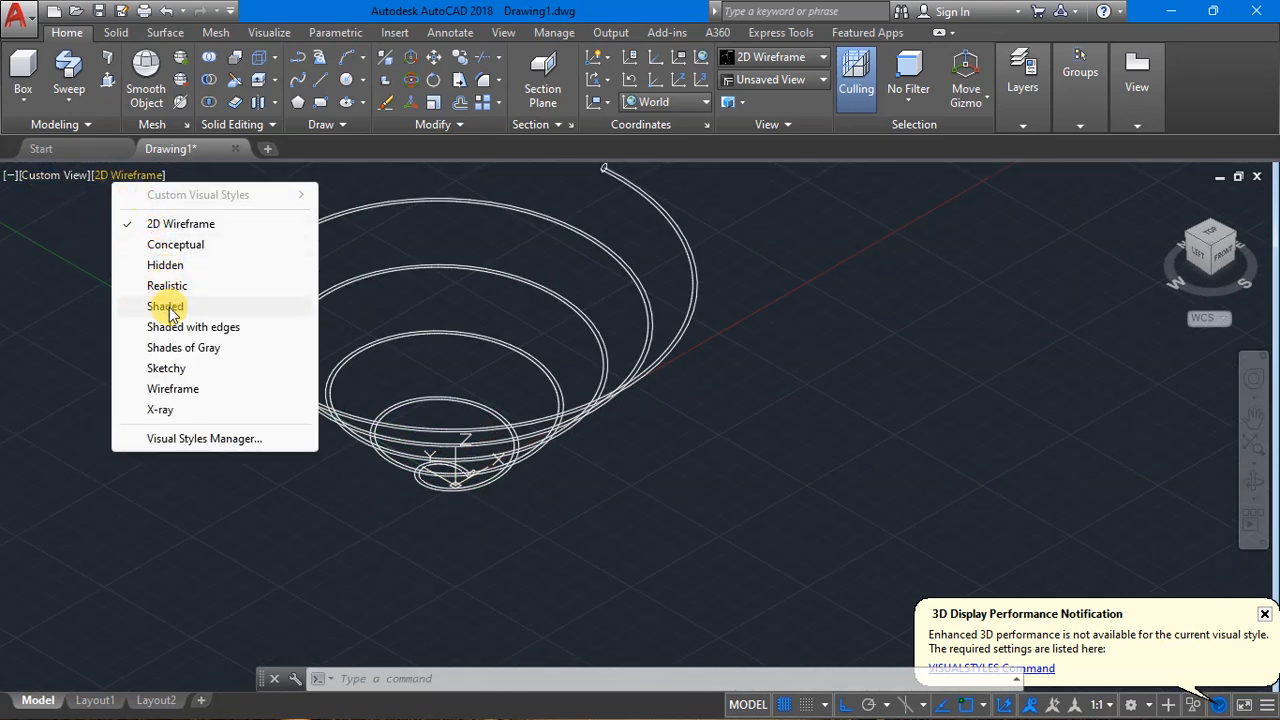
{"action": "left_click", "coordinate": [170, 327]}
{"action": "middle_click_drag", "start_coordinate": [563, 386], "coordinate": [580, 510]}
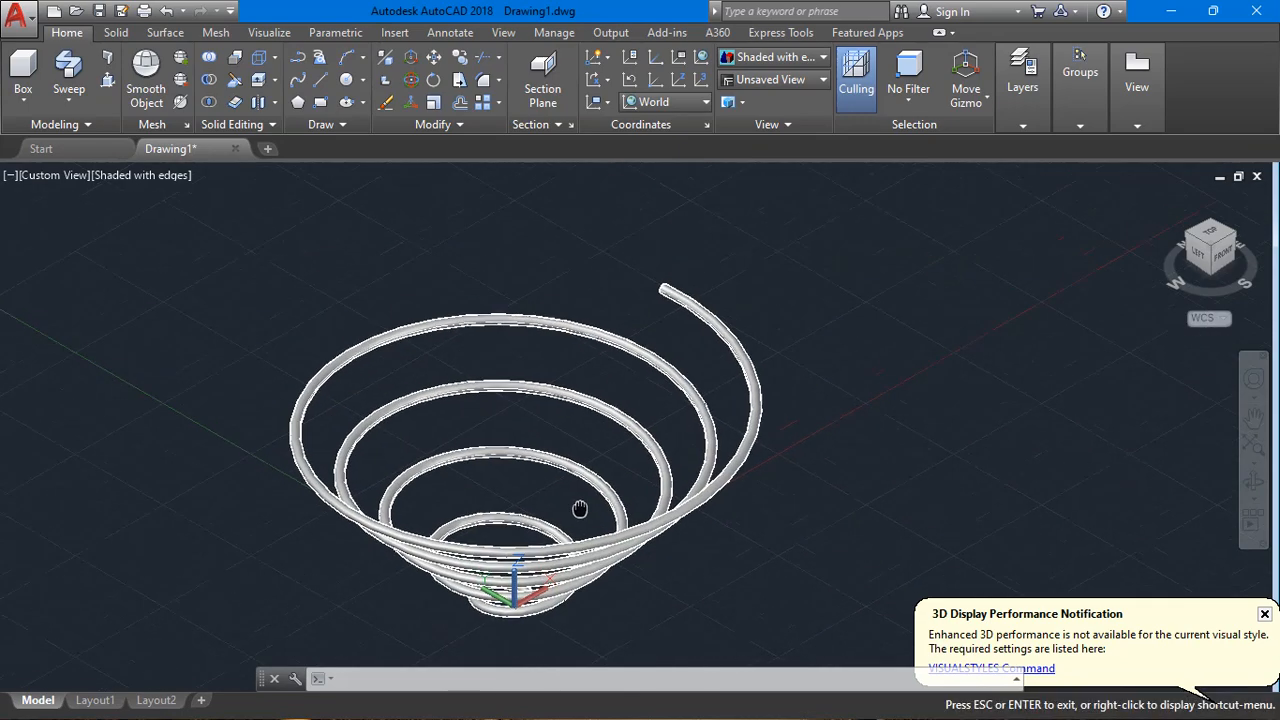
{"action": "left_click", "coordinate": [1213, 235]}
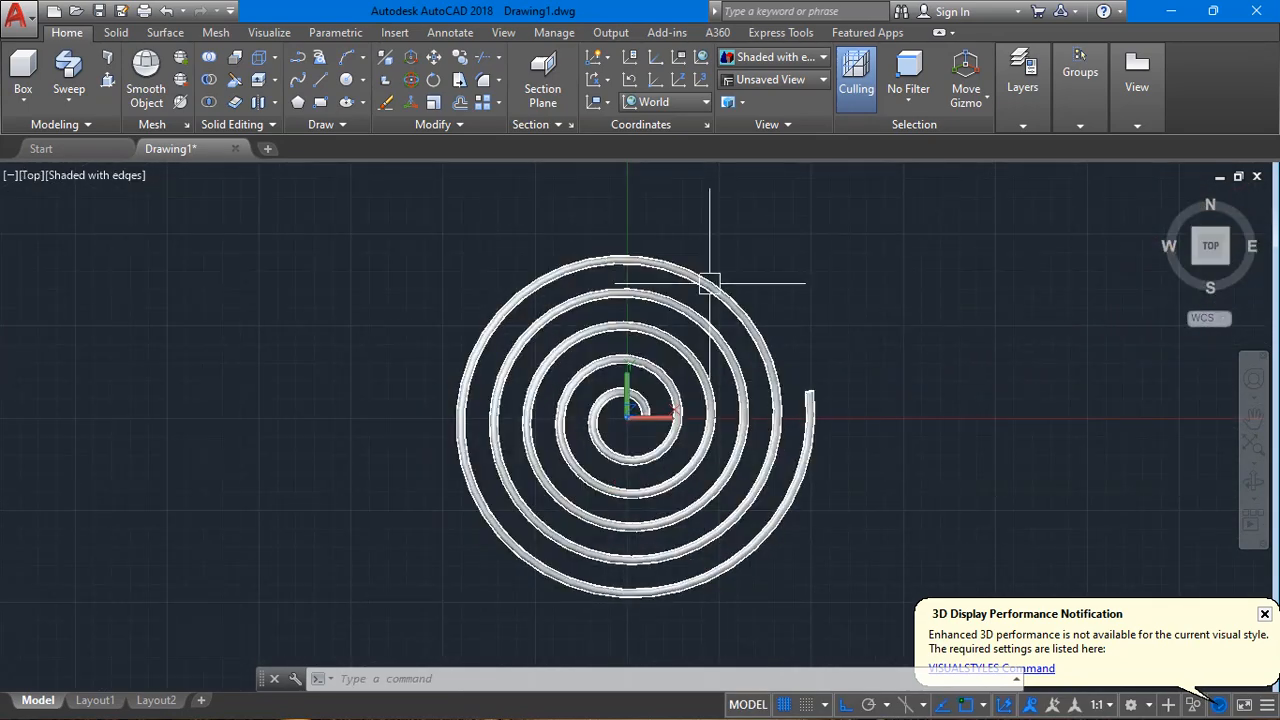
{"action": "left_click_drag", "start_coordinate": [1175, 220], "coordinate": [777, 366]}
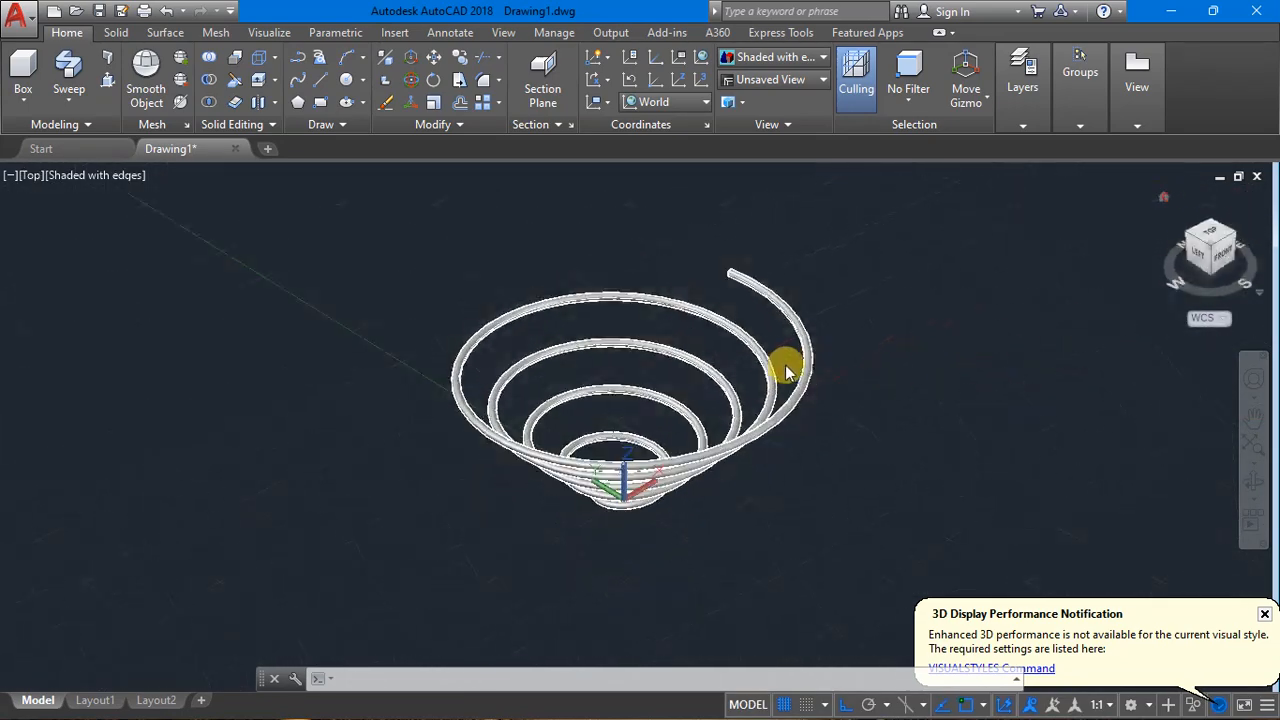
{"action": "left_click", "coordinate": [724, 307]}
{"action": "key", "text": "Escape"}
Undo the conical sweep, the workspace switch and the small circle, back to the original straight helix alone.
{"action": "key", "text": "ctrl+z"}
{"action": "key", "text": "ctrl+z"}
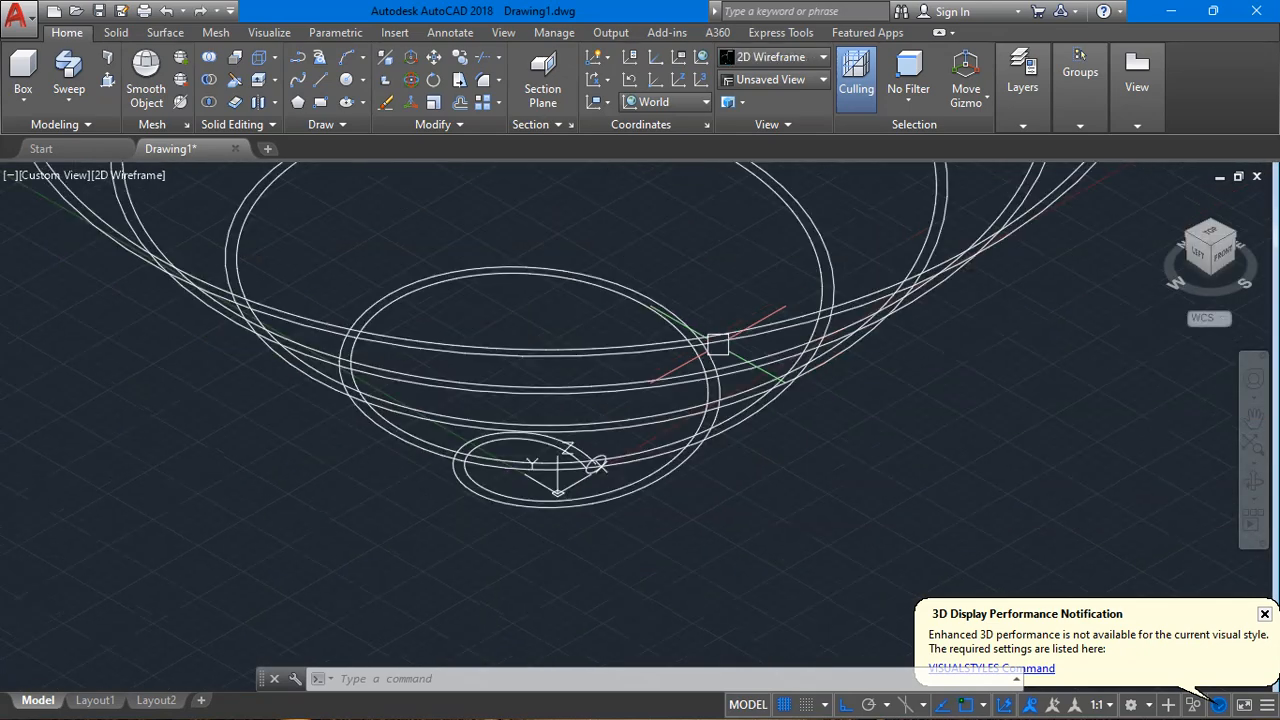
{"action": "key", "text": "ctrl+z"}
{"action": "key", "text": "ctrl+z"}
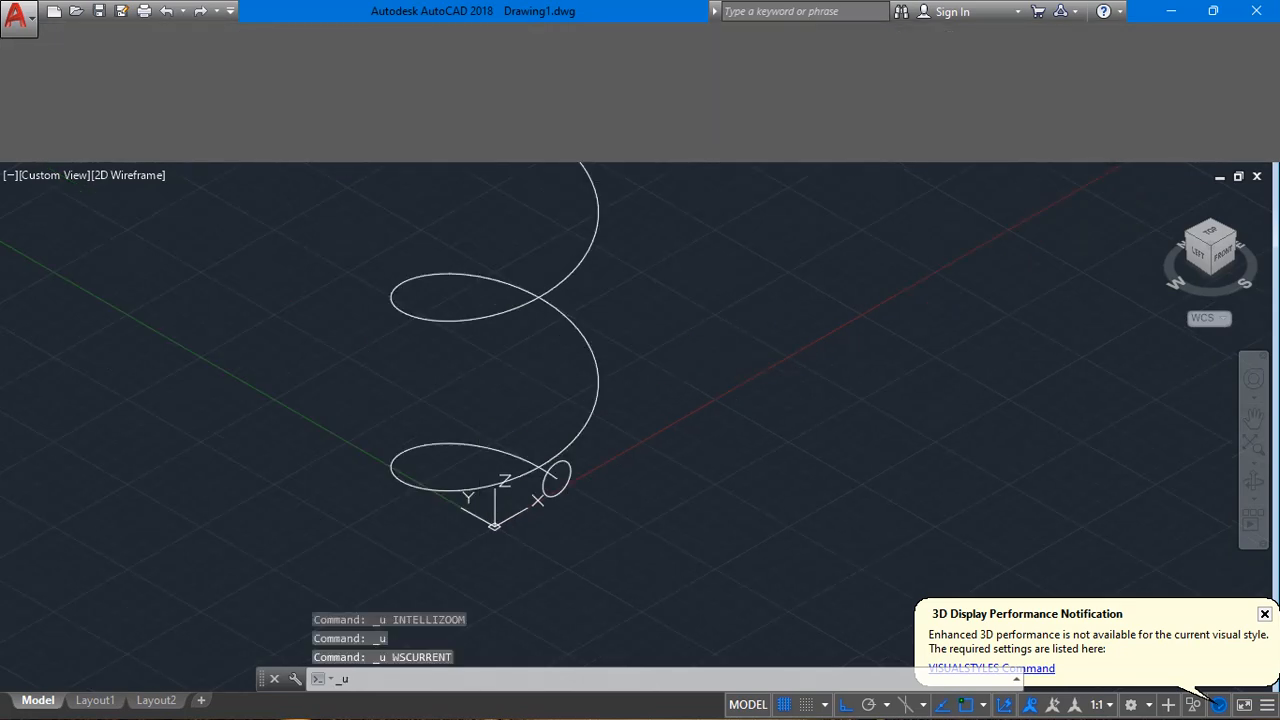
{"action": "key", "text": "ctrl+z"}
{"action": "key", "text": "ctrl+z"}
{"action": "key", "text": "ctrl+z"}
{"action": "key", "text": "ctrl+z"}
{"action": "key", "text": "ctrl+z"}
{"action": "key", "text": "ctrl+z"}
{"action": "key", "text": "ctrl+z"}
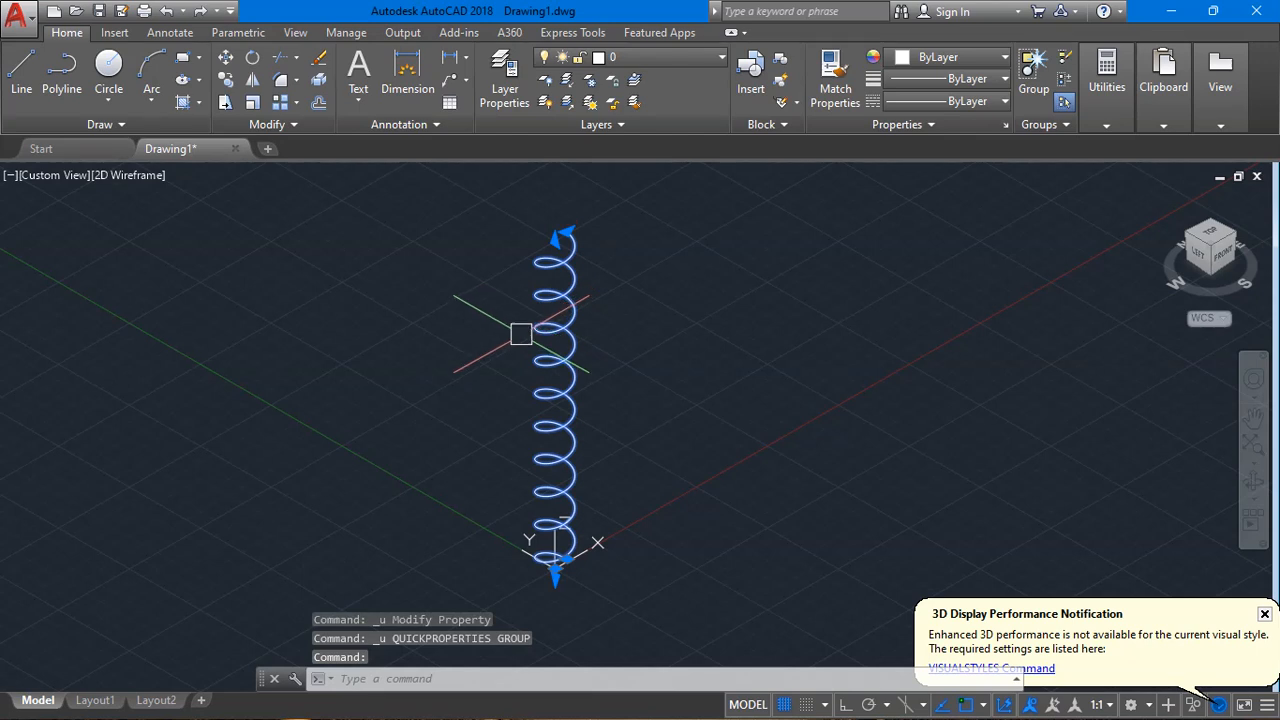
Erase the helix and switch to the top view with empty space beside the origin.
{"action": "key", "text": "Delete"}
{"action": "left_click", "coordinate": [1162, 199]}
{"action": "left_click", "coordinate": [1218, 232]}
{"action": "mouse_move", "coordinate": [883, 322]}
{"action": "middle_mouse_down"}
{"action": "mouse_move", "coordinate": [657, 340]}
{"action": "mouse_move", "coordinate": [655, 323]}
{"action": "middle_mouse_up"}
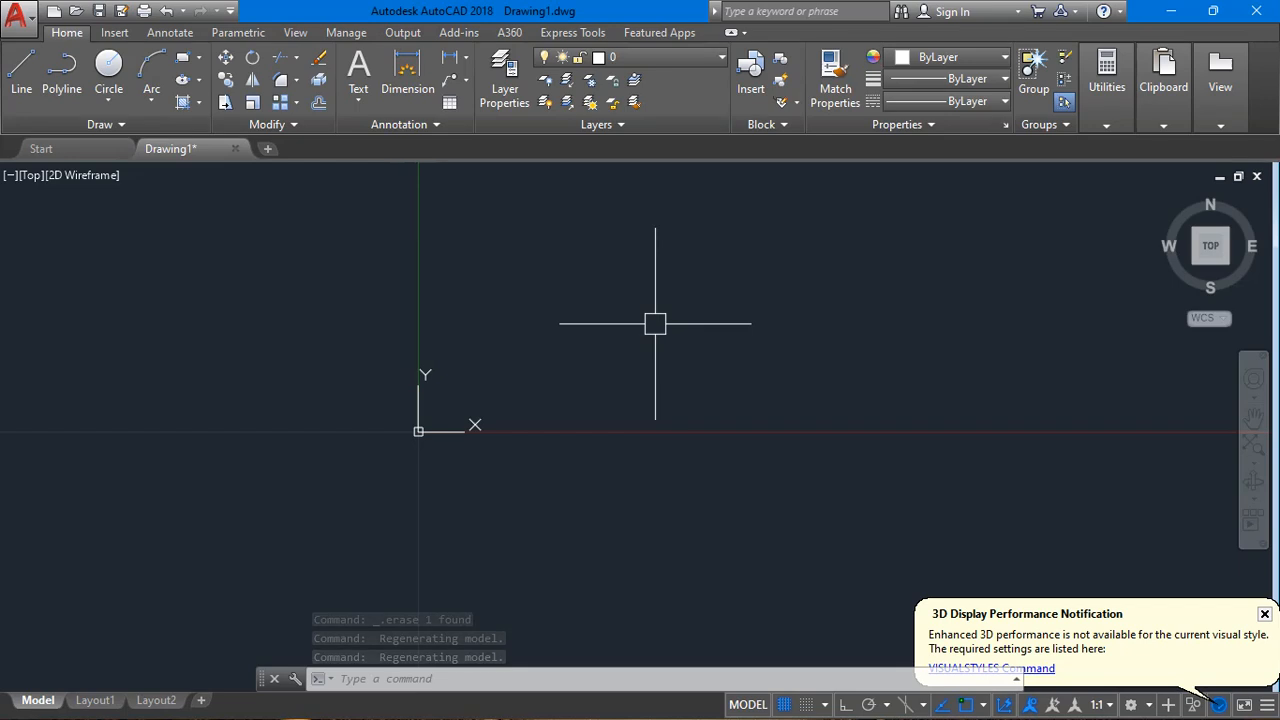
{"action": "middle_click_drag", "start_coordinate": [515, 343], "coordinate": [302, 433]}
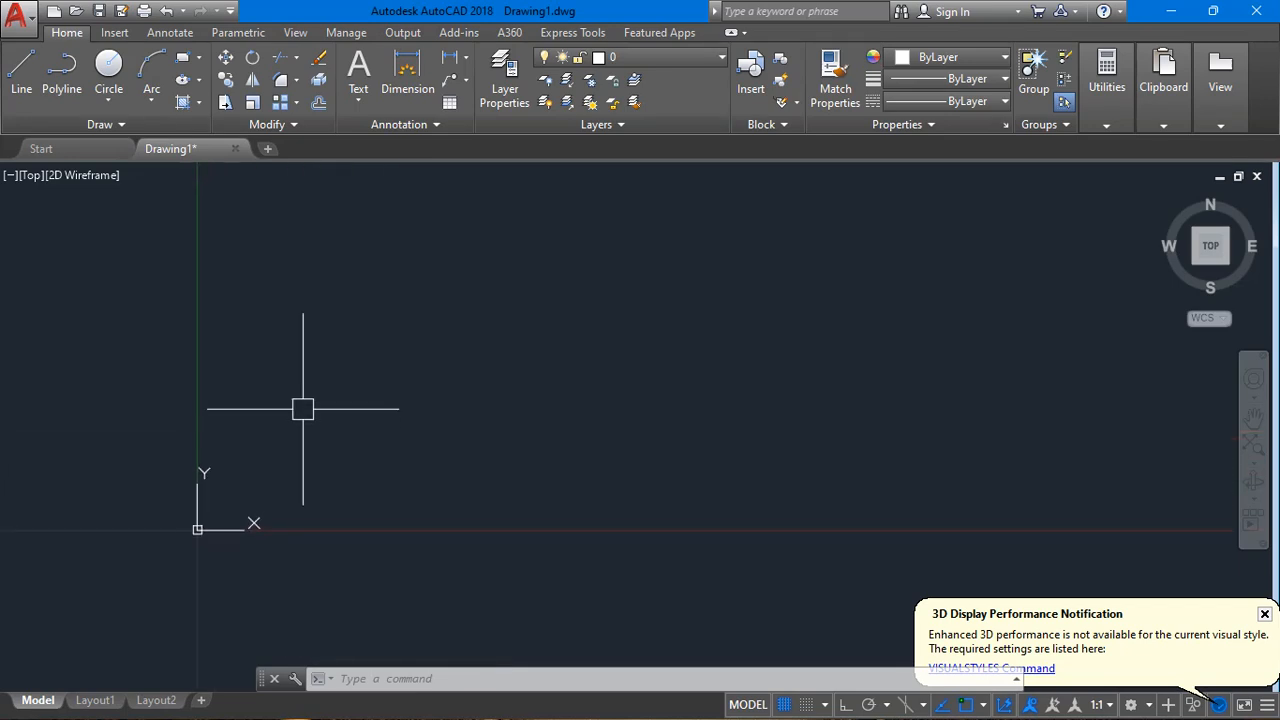